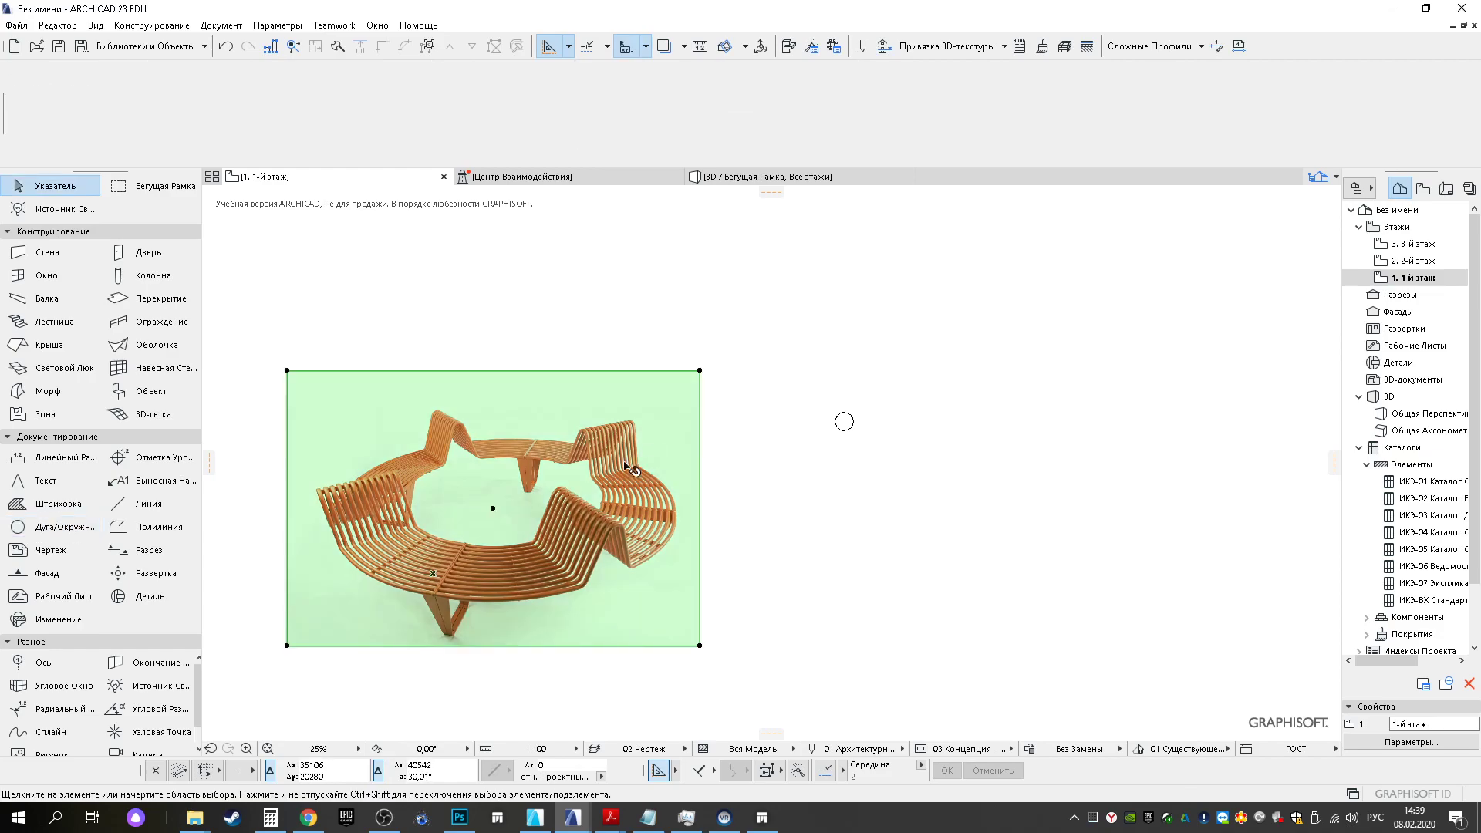
Move the bench reference picture toward the small circle and graphically scale it down around its lower-right corner
left_click_drag(493, 508, 628, 393)
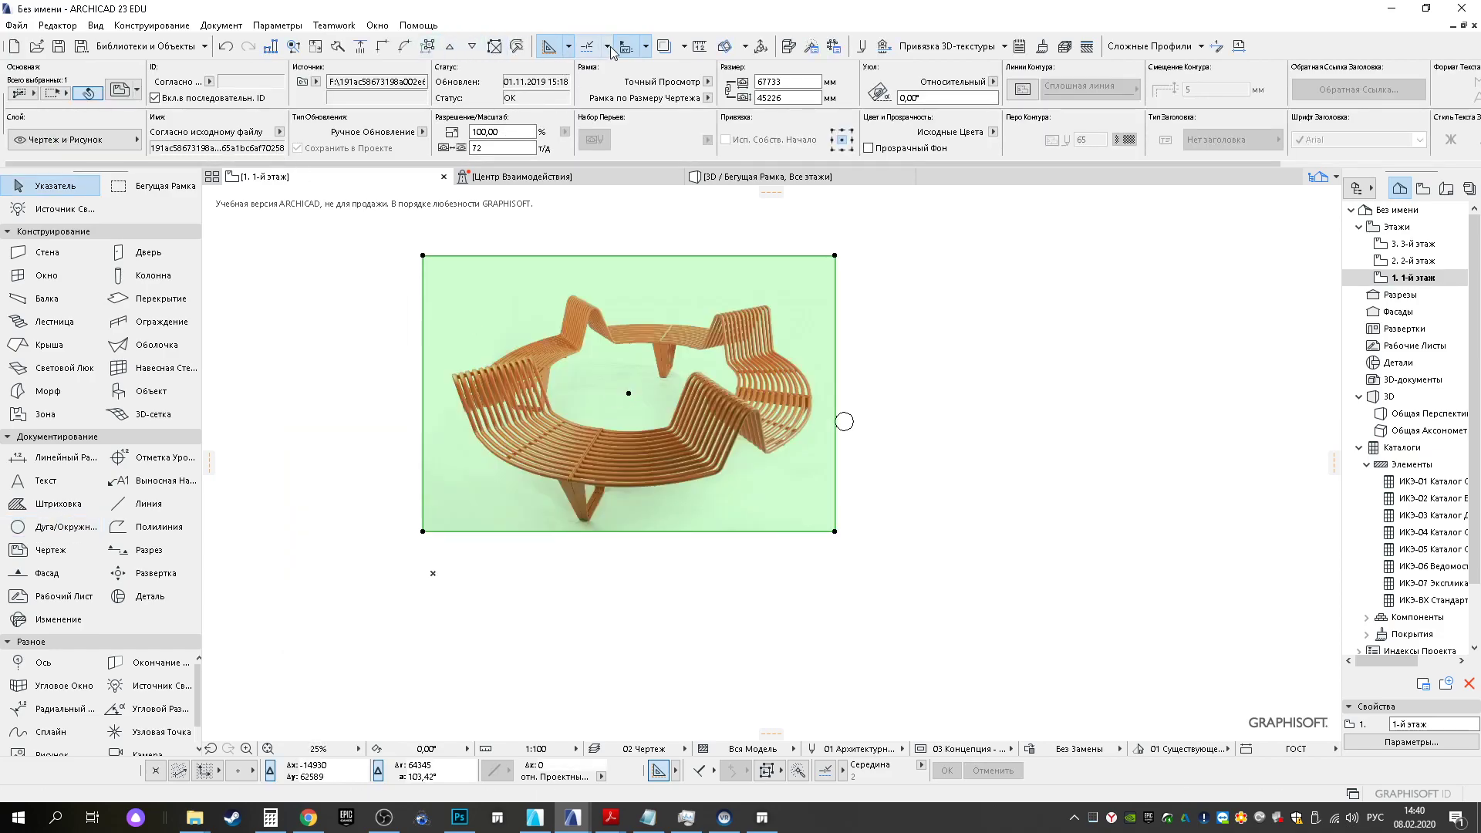
left_click(322, 49)
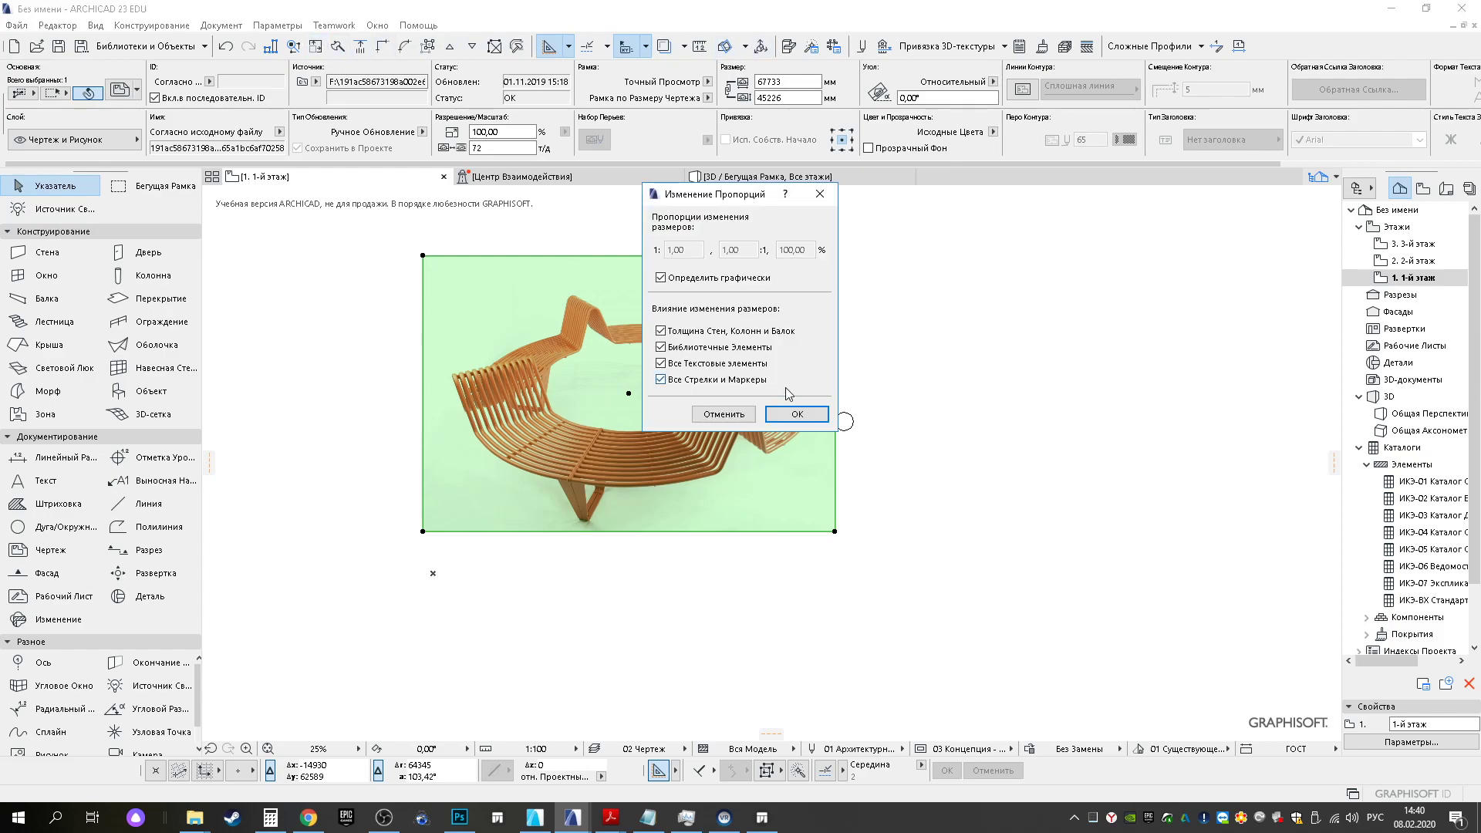
left_click(802, 416)
left_click(835, 531)
left_click(422, 531)
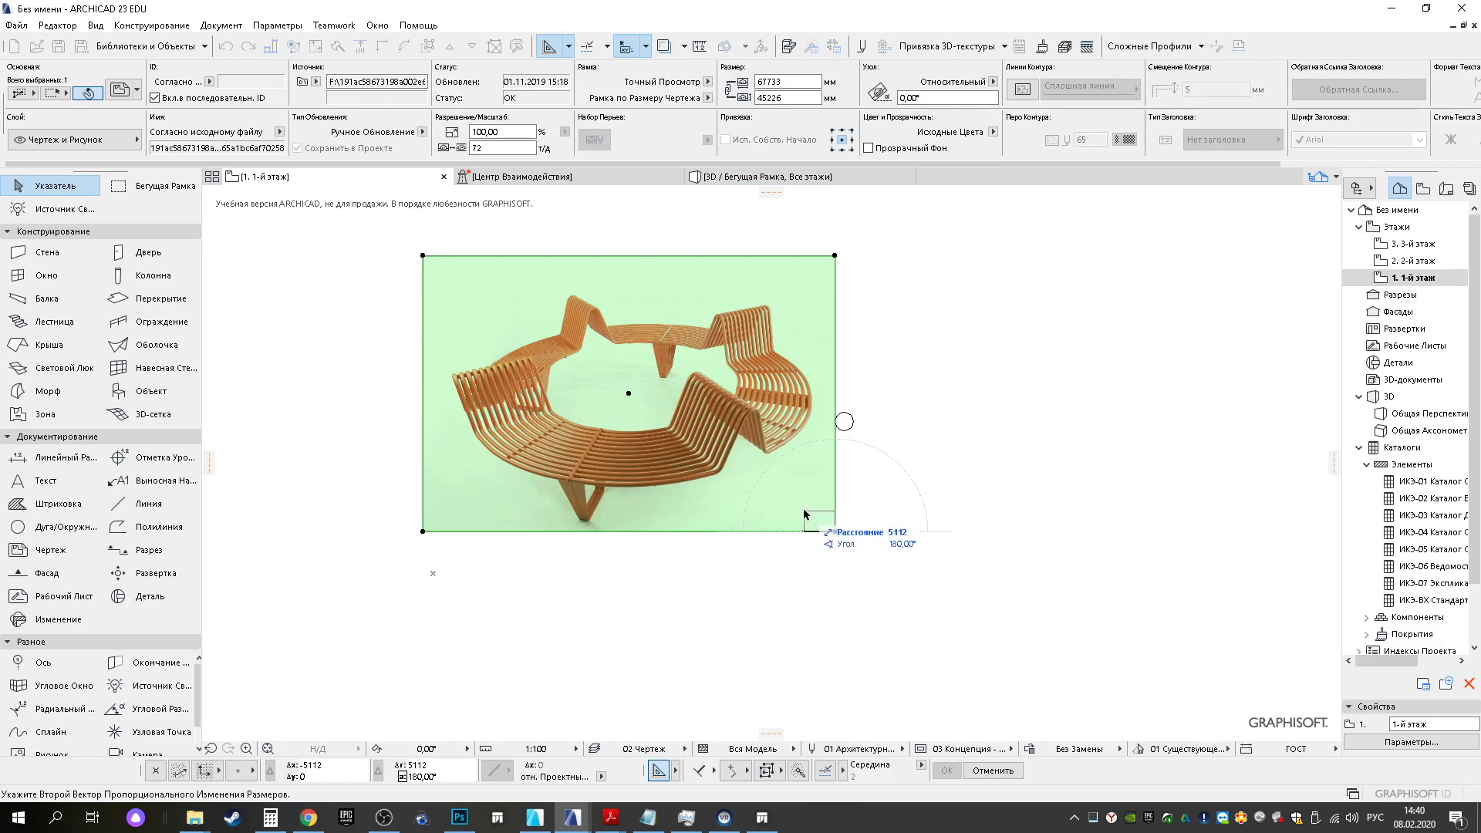
left_click(803, 513)
Move the scaled-down bench picture so it sits just above the circle
key("ctrl+d")
left_click(819, 520)
left_click(842, 394)
key("Escape")
Create a 300 mm thick slab that fills the circle, using the circle as its contour
scroll(853, 403, "up", 3)
scroll(852, 421, "up", 10)
left_click(150, 298)
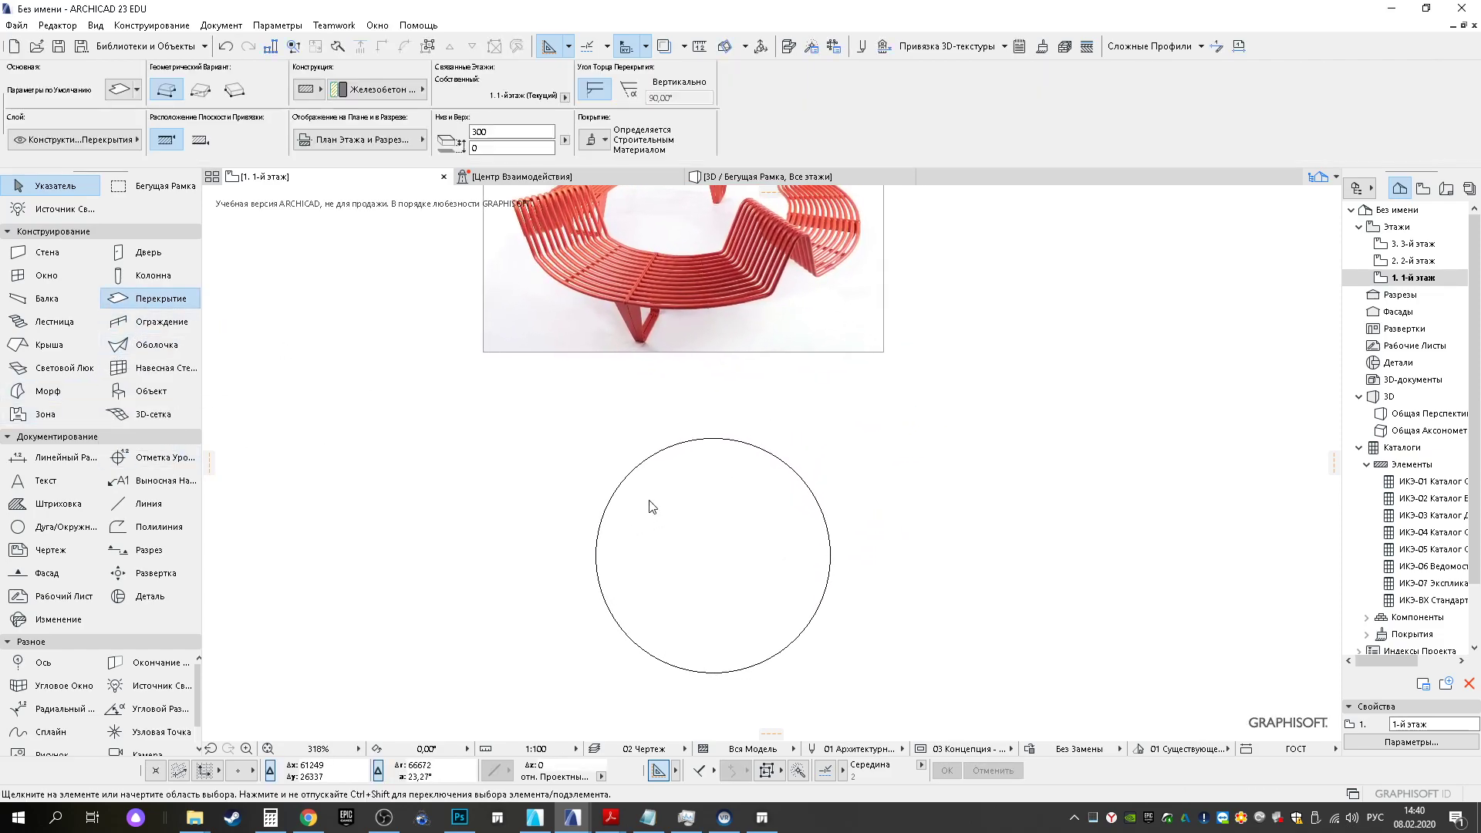
left_click(833, 570)
key("Return")
left_click(828, 546)
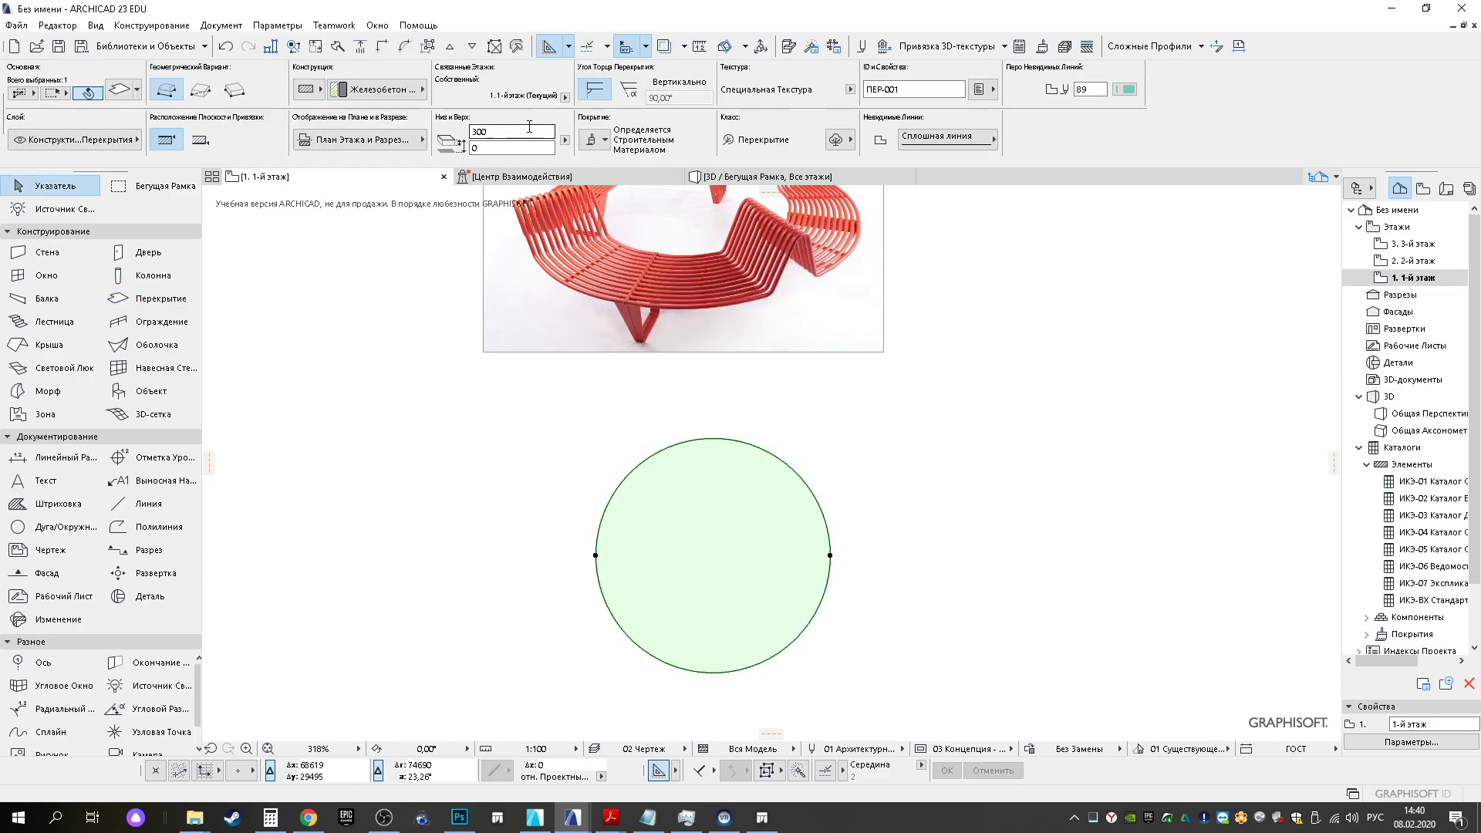
left_click(873, 467)
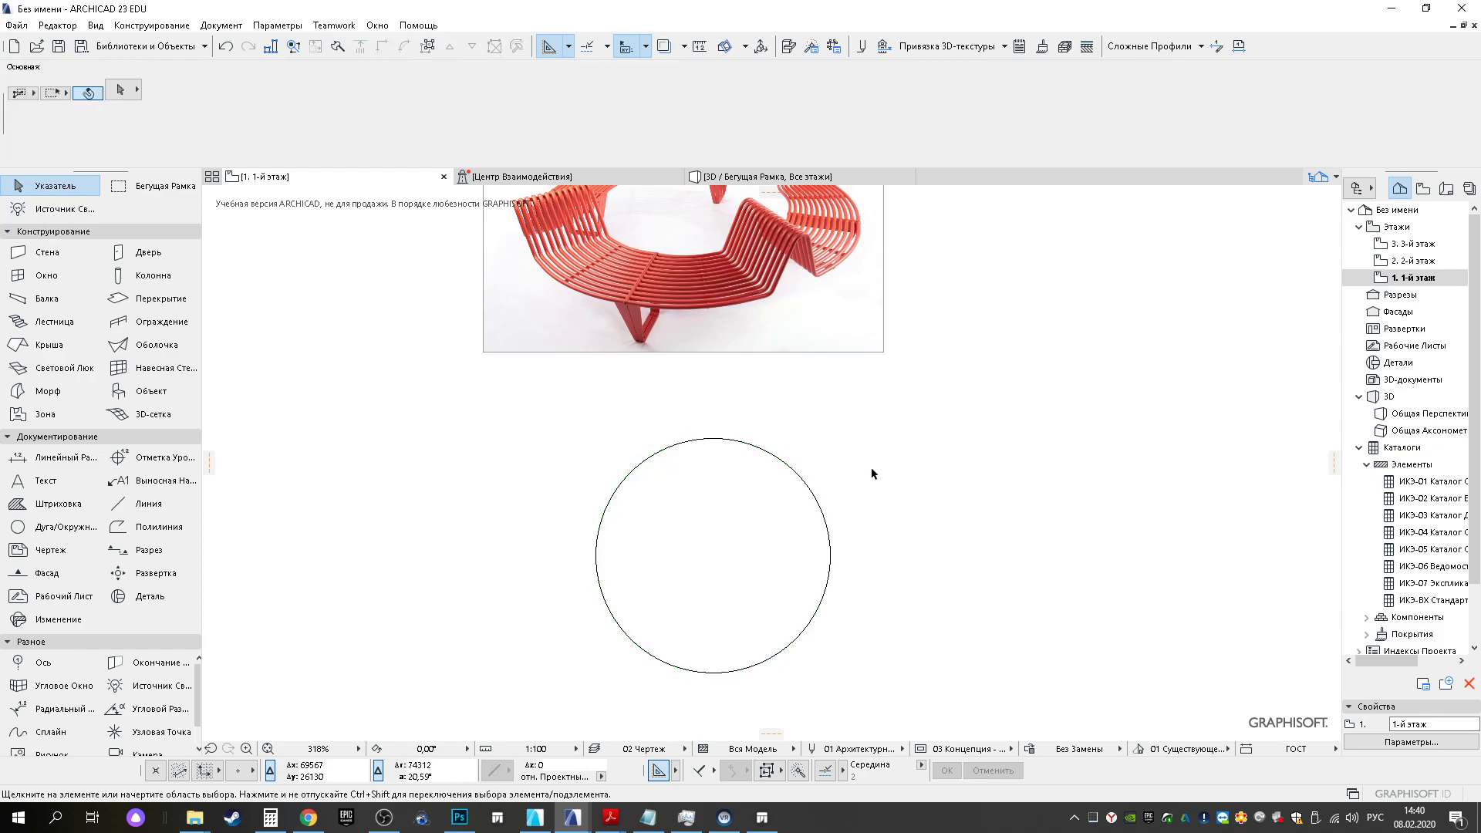
Examine the circular slab in the 3D view with all elements shown, and return to the 1st floor plan
left_click(782, 178)
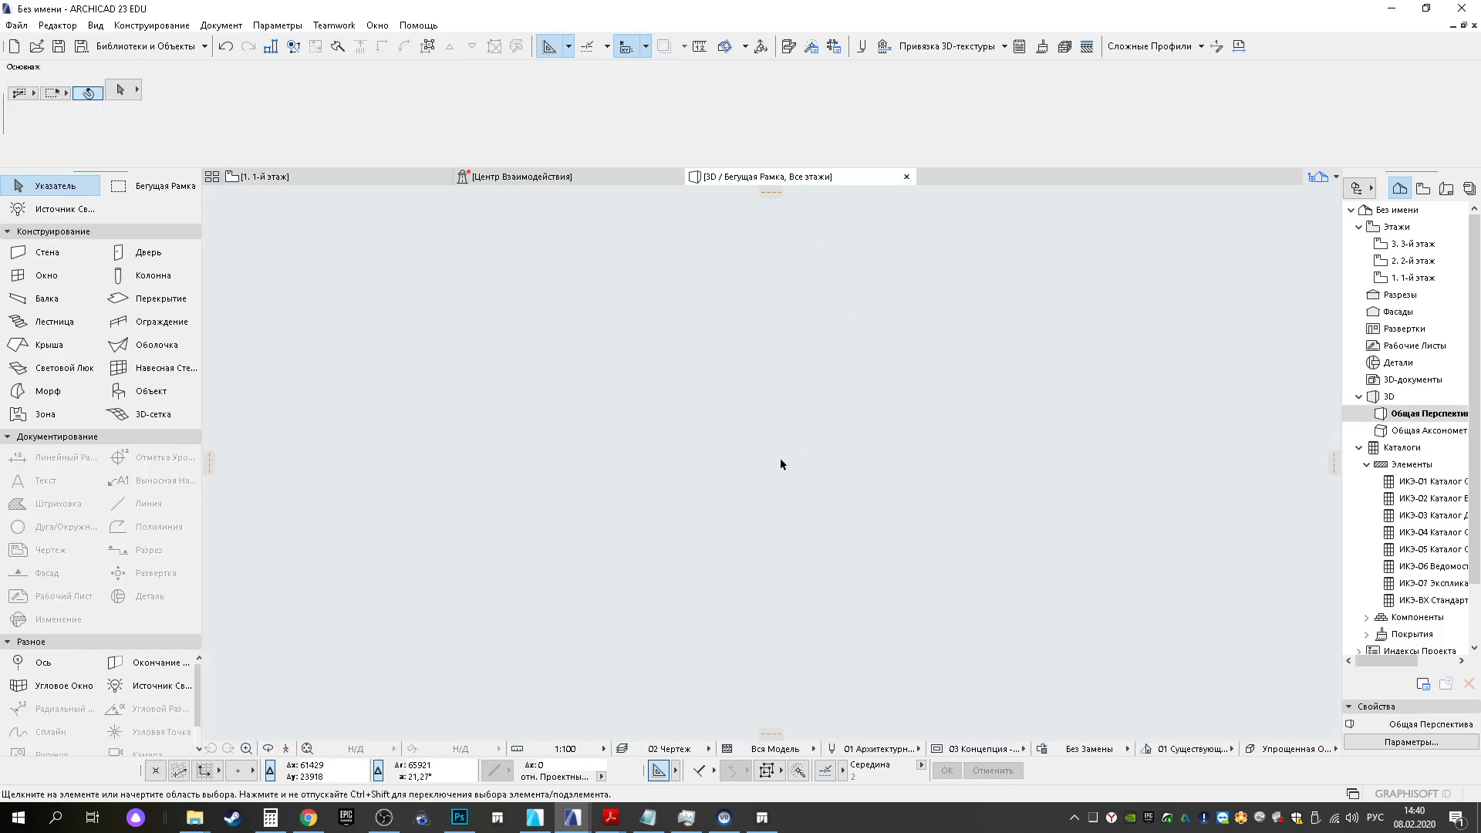
left_click(304, 174)
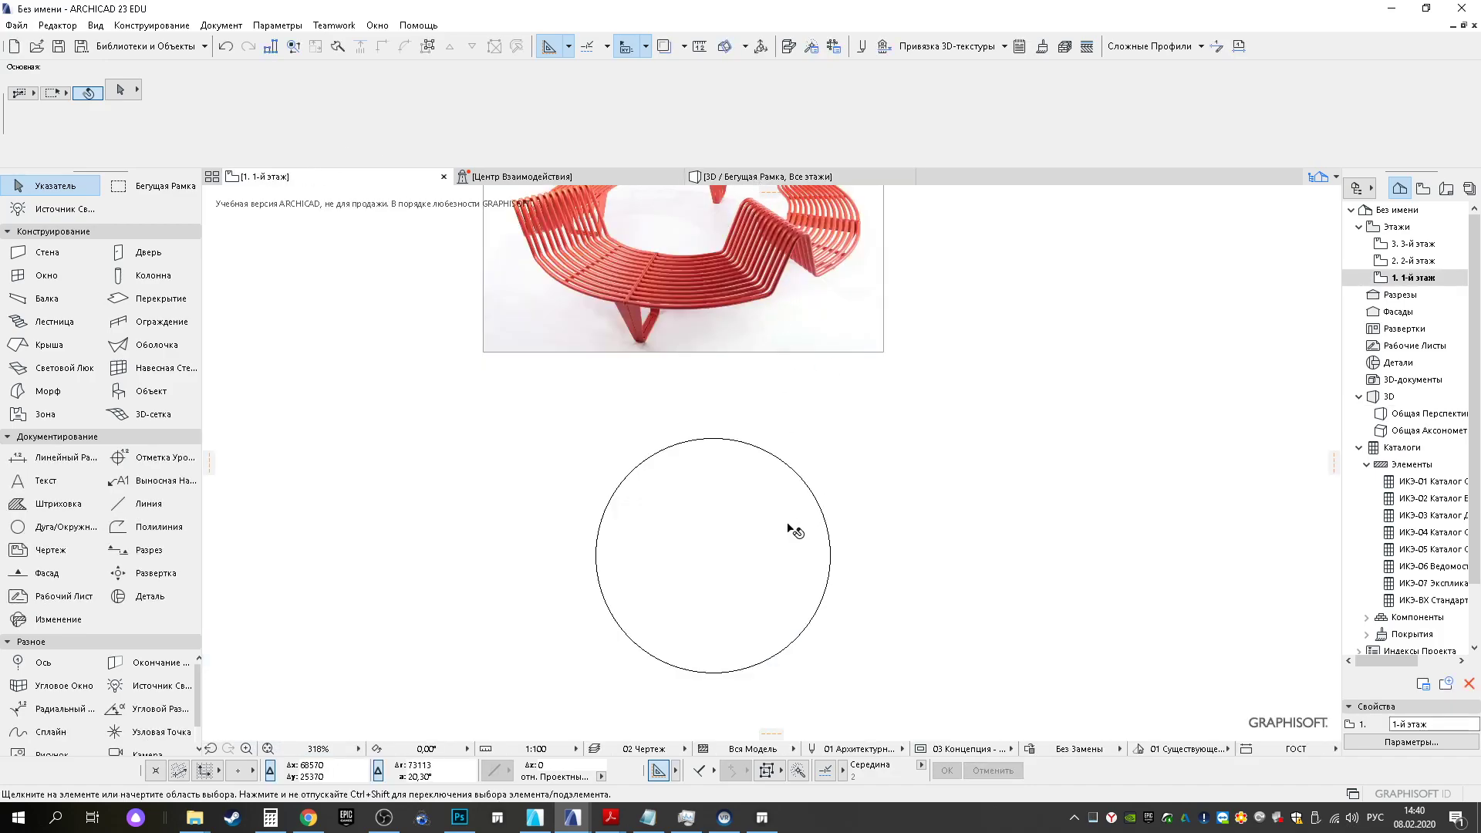
scroll(632, 499, "down", 1)
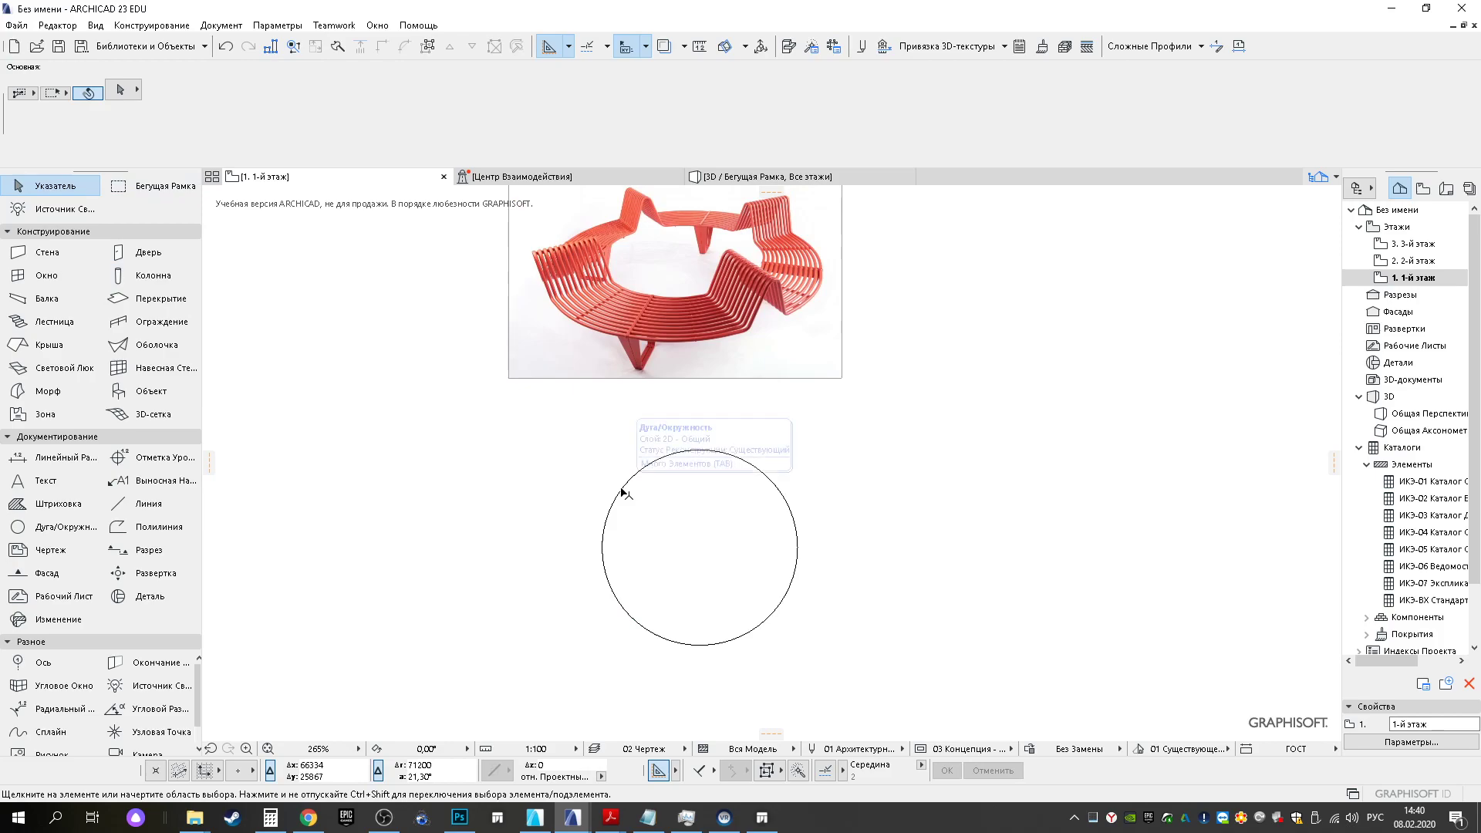
key("F3")
scroll(705, 414, "up", 5)
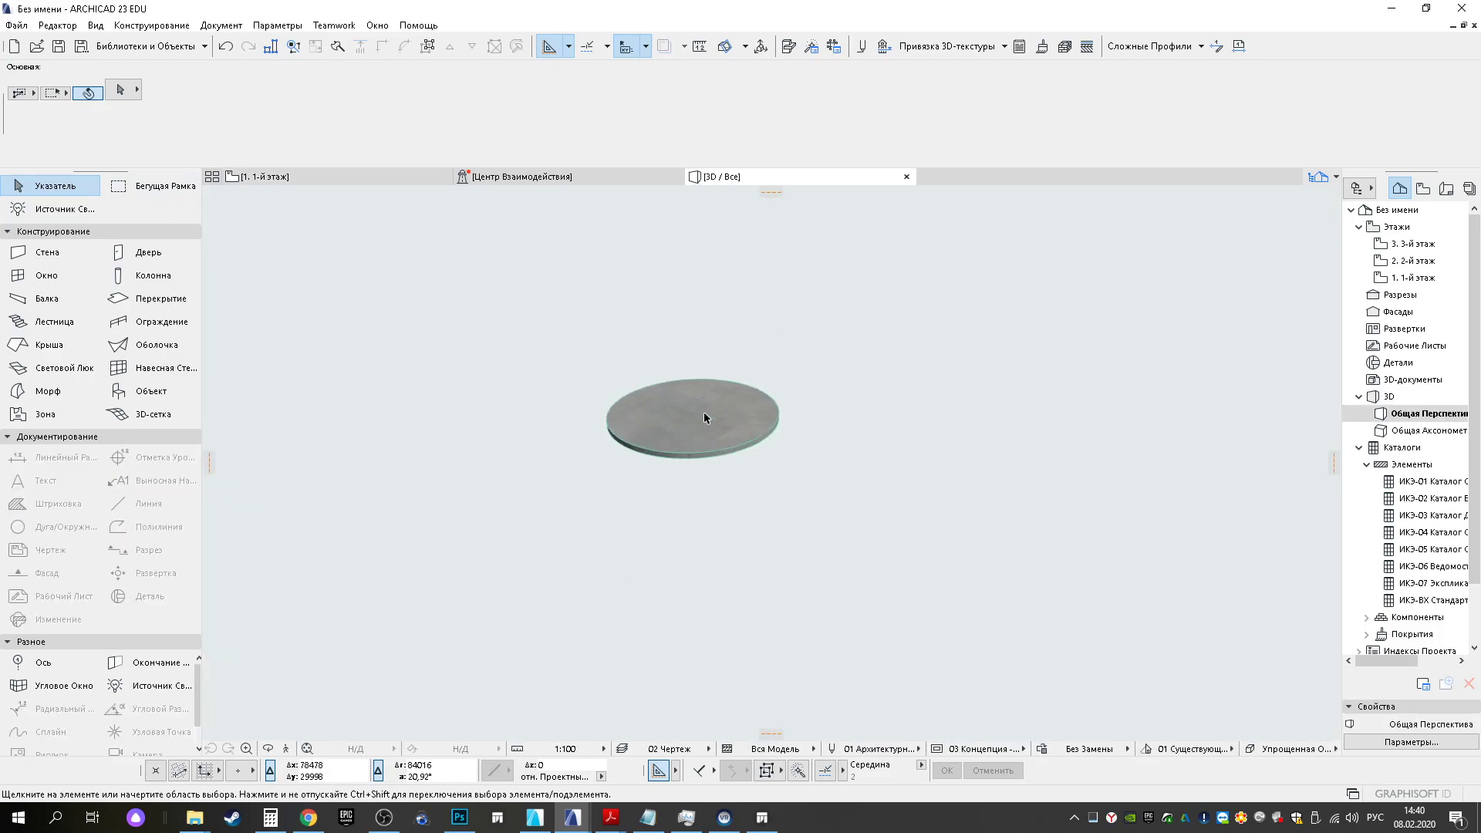
middle_click_drag(920, 442, 967, 499, "shift")
left_click(289, 180)
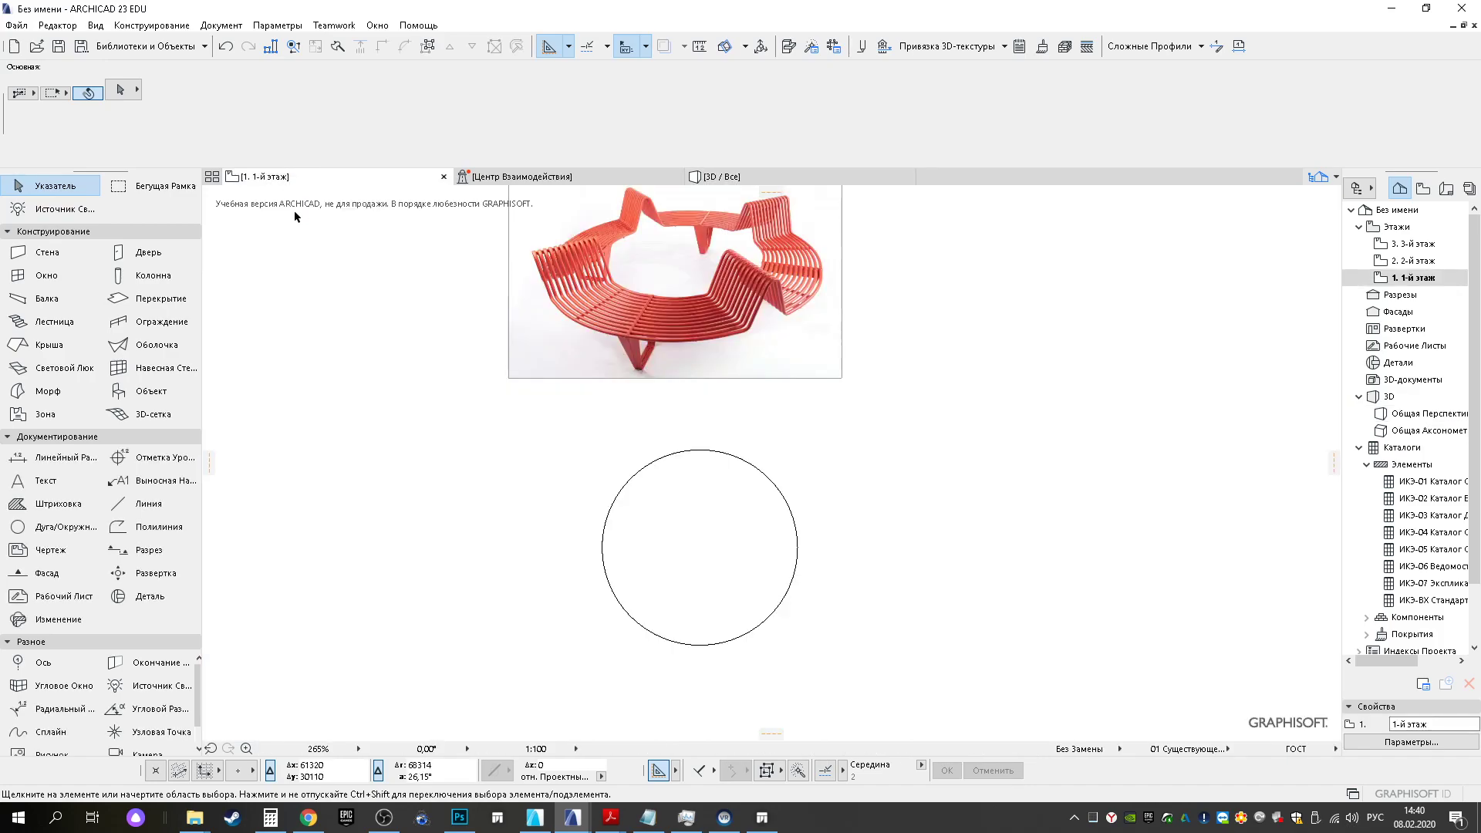
Select the circle outline and examine the bench's slats and supports in the reference picture
scroll(661, 584, "up", 4)
middle_click_drag(717, 651, 727, 594)
left_click(721, 645)
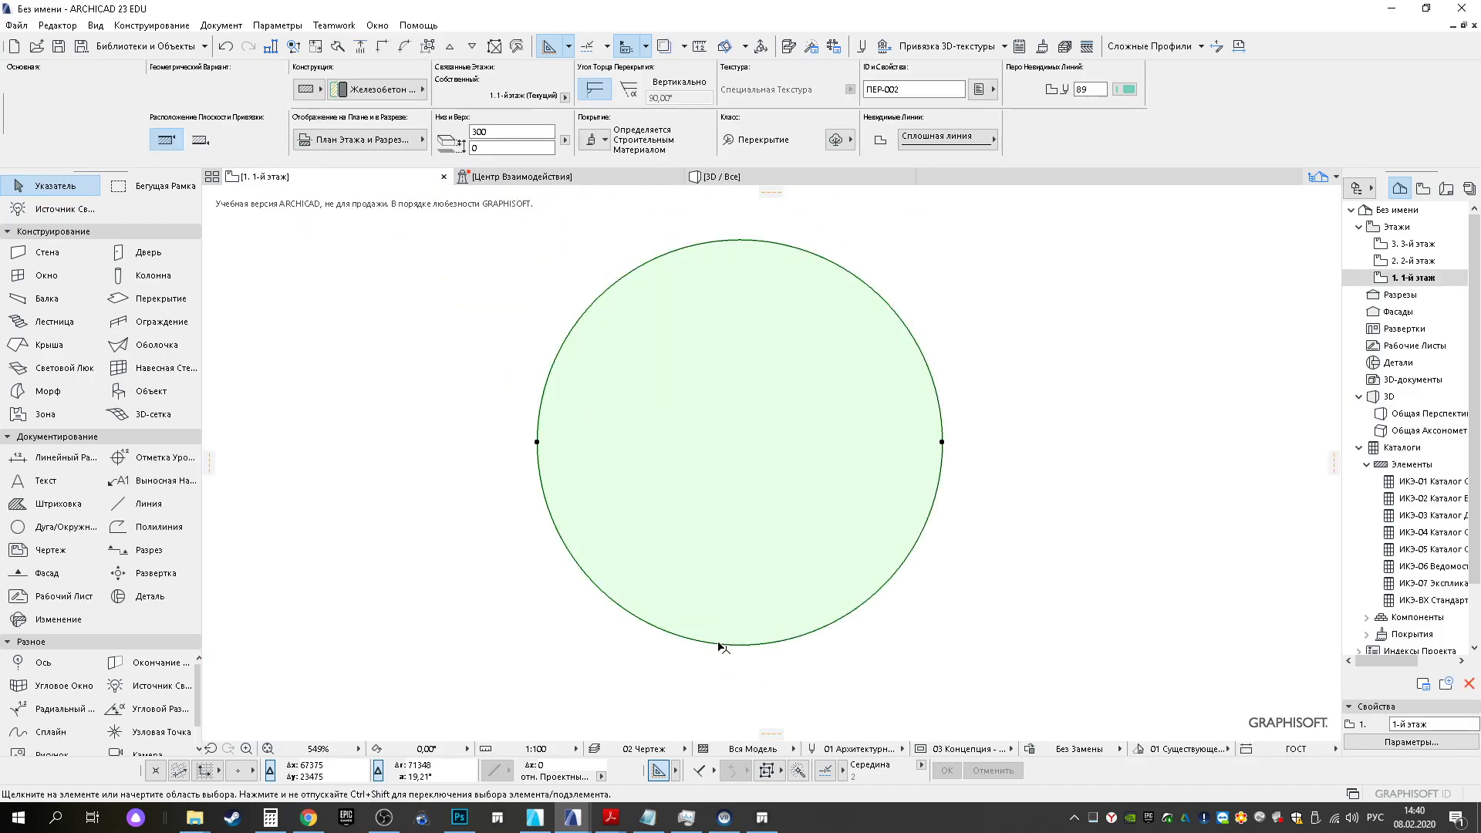
middle_click_drag(728, 348, 816, 794)
scroll(728, 453, "up", 6)
middle_click_drag(717, 451, 709, 534)
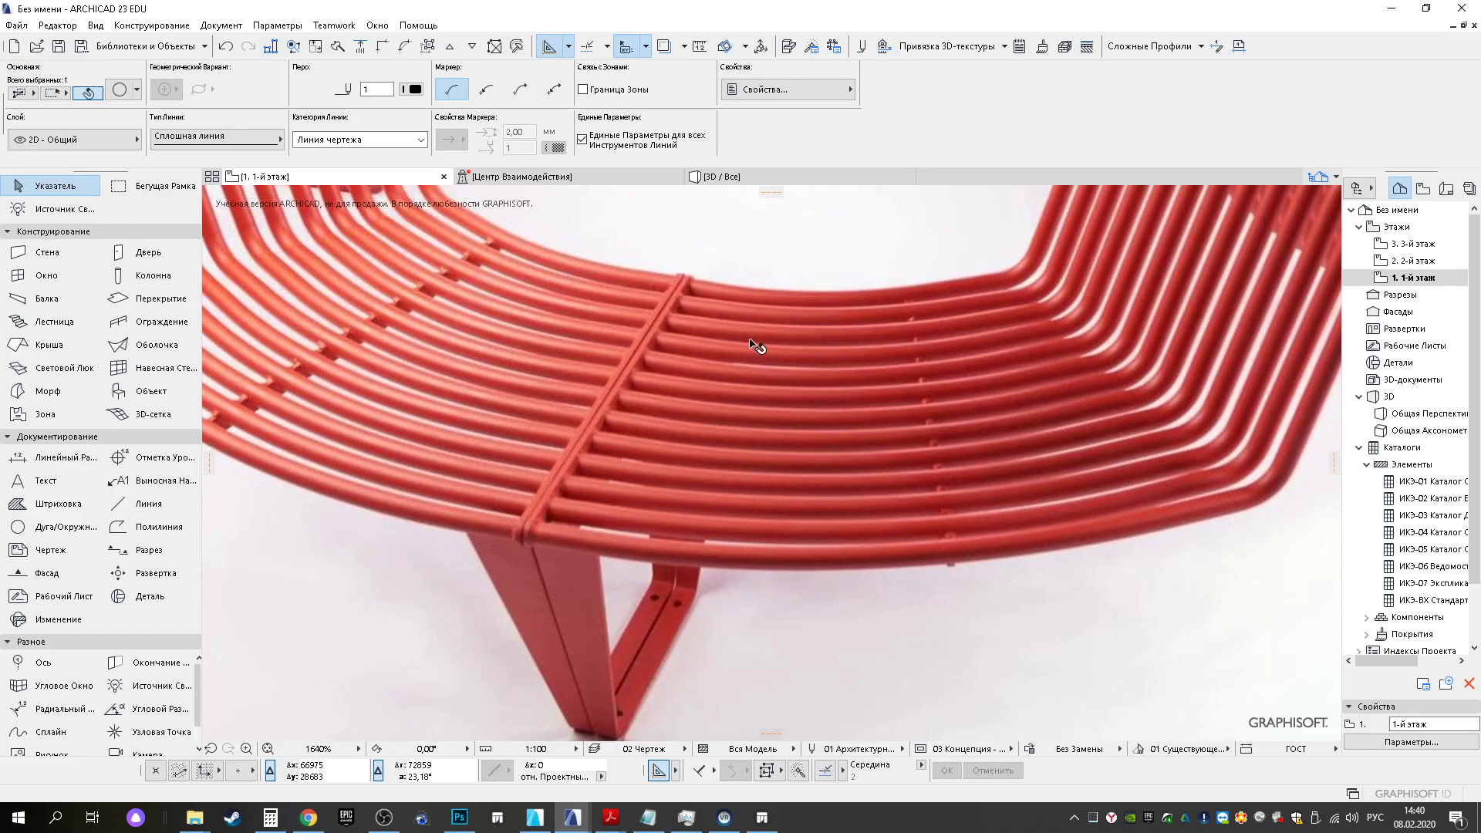
scroll(796, 372, "down", 8)
middle_click_drag(822, 447, 763, 247)
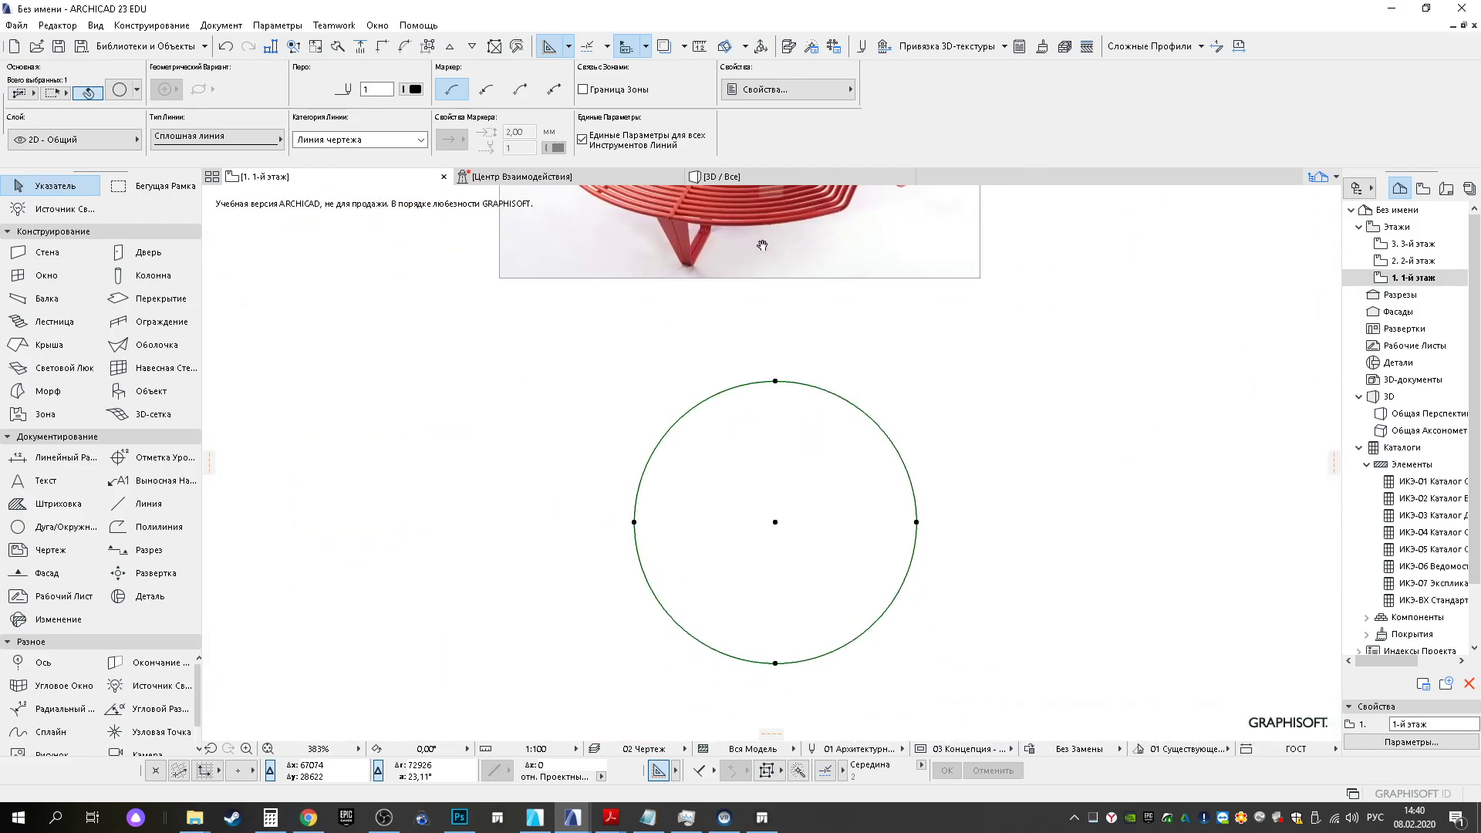
scroll(795, 574, "up", 4)
middle_click_drag(787, 631, 748, 466)
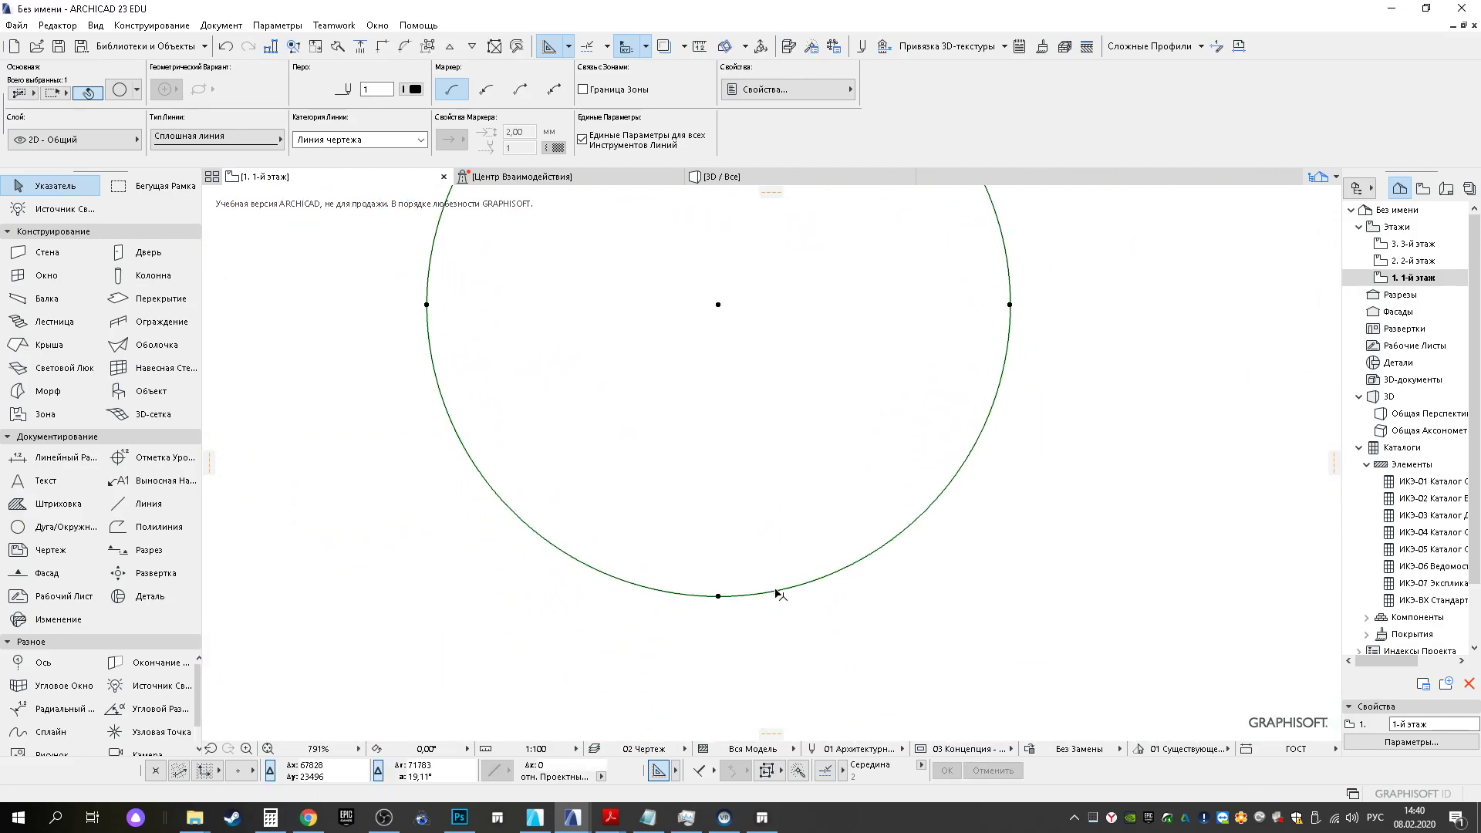
Add concentric copies of the 1500 mm circle with radii of 1450 and 1400 mm
left_click(777, 591)
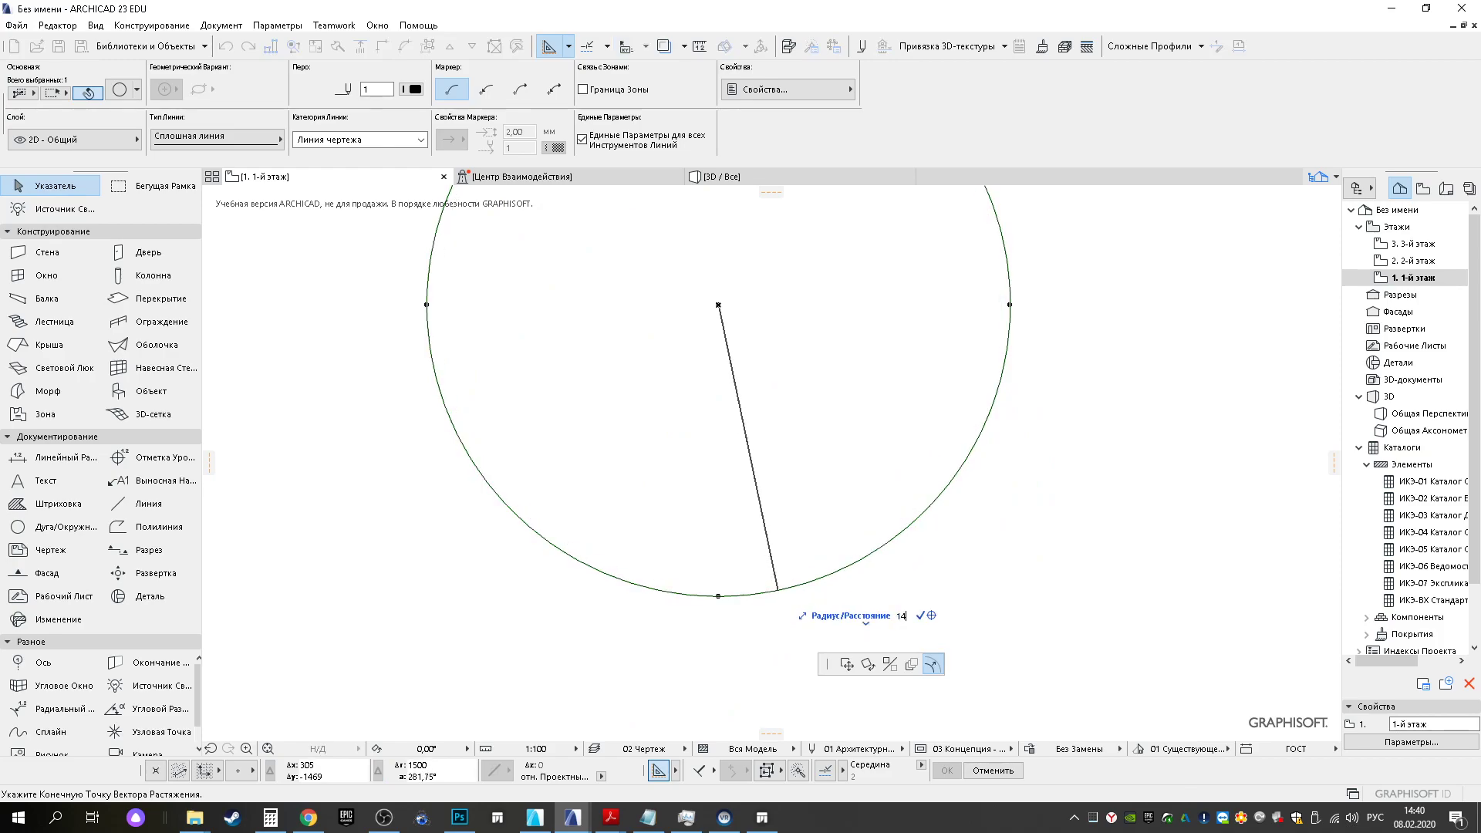
key("Return")
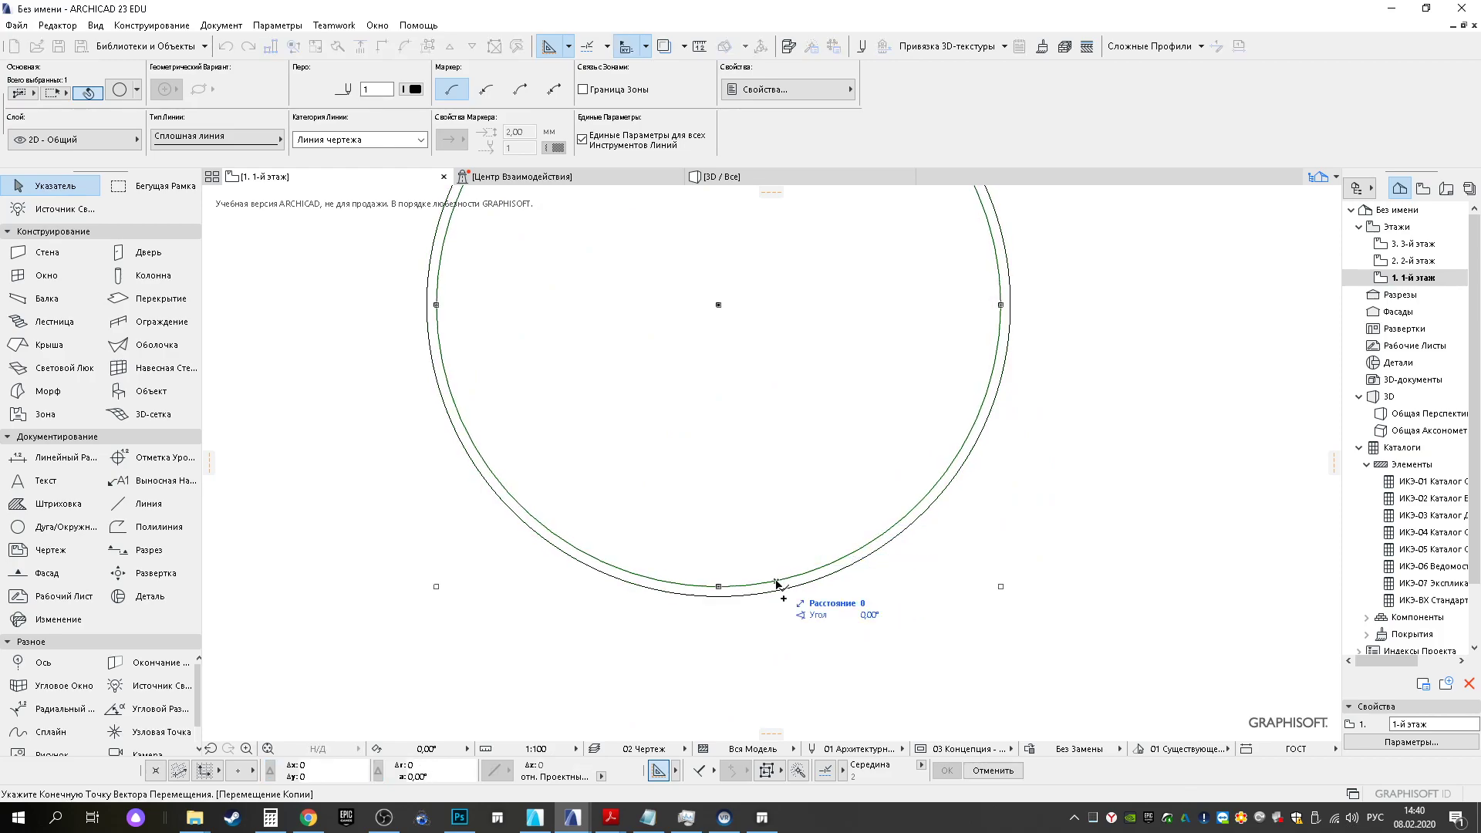
type("00")
key("Return")
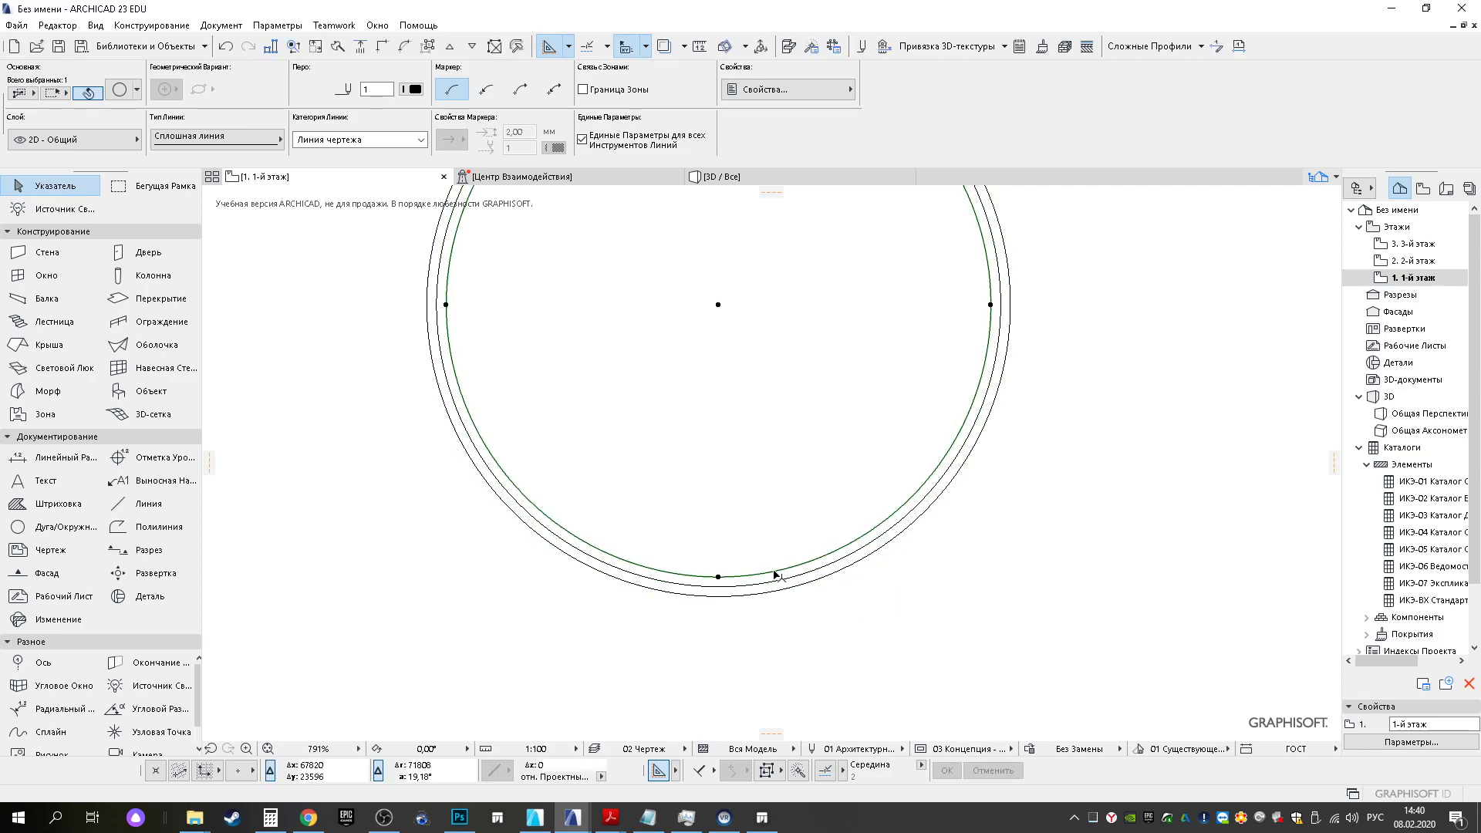
Add two more concentric circles inside the 1400 mm one, with radii of 1350 and 1300 mm
left_click(776, 573)
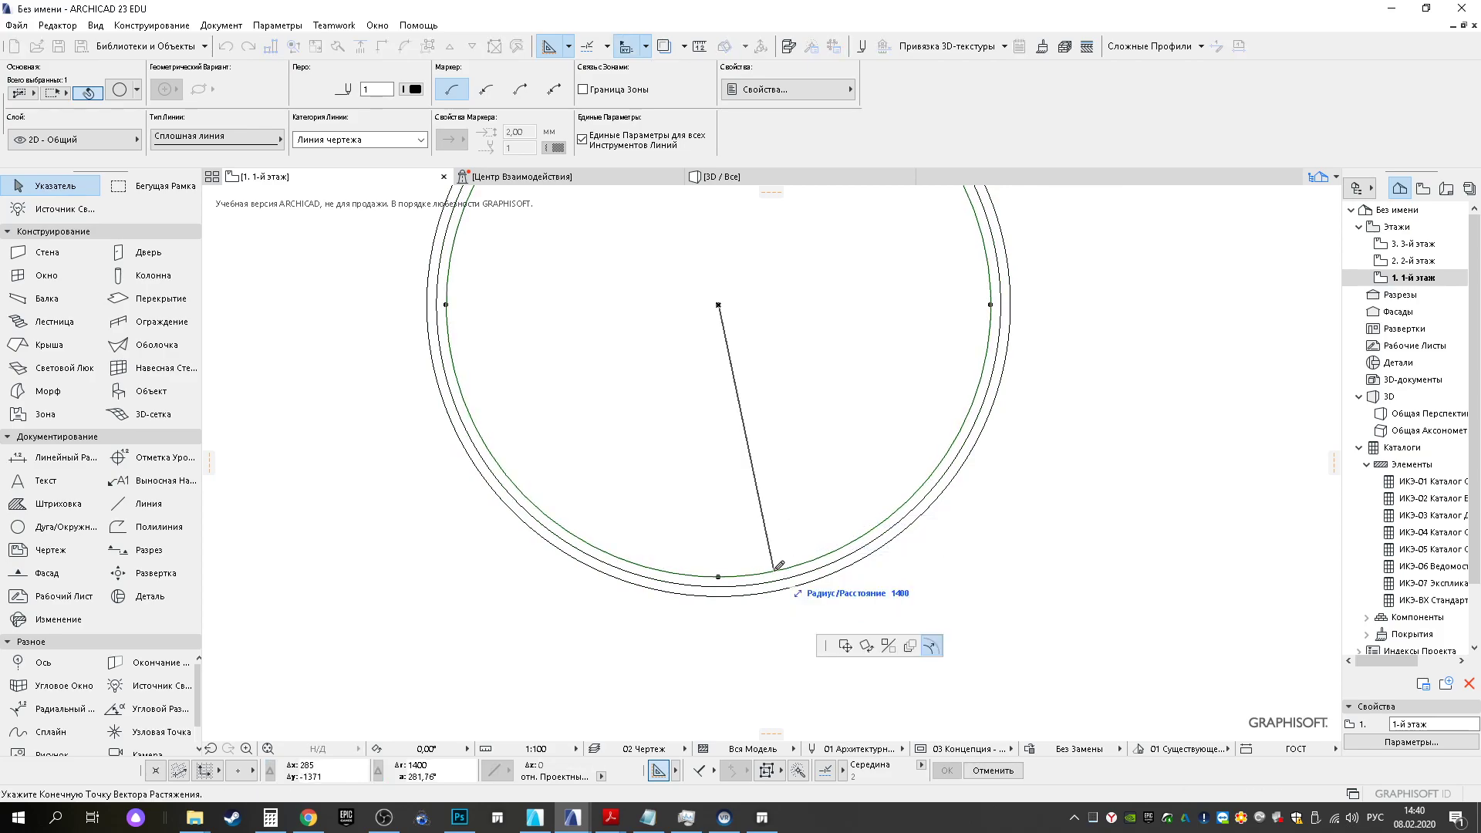
type("1350")
key("Return")
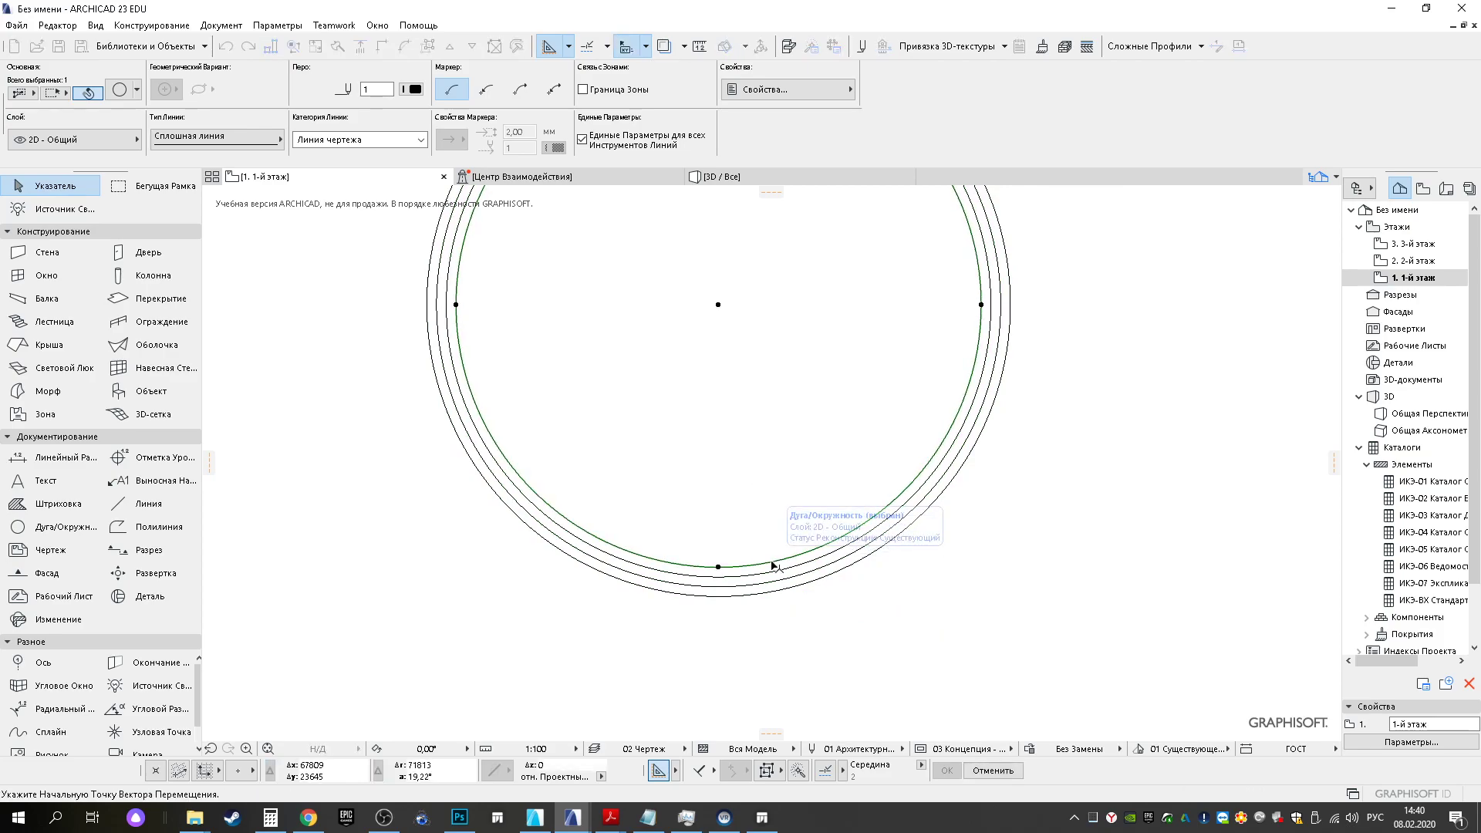
type("1300")
key("Return")
Copy the innermost circle in place and set the copy's radius to 1250 mm
key("ctrl+shift+d")
left_click(769, 553)
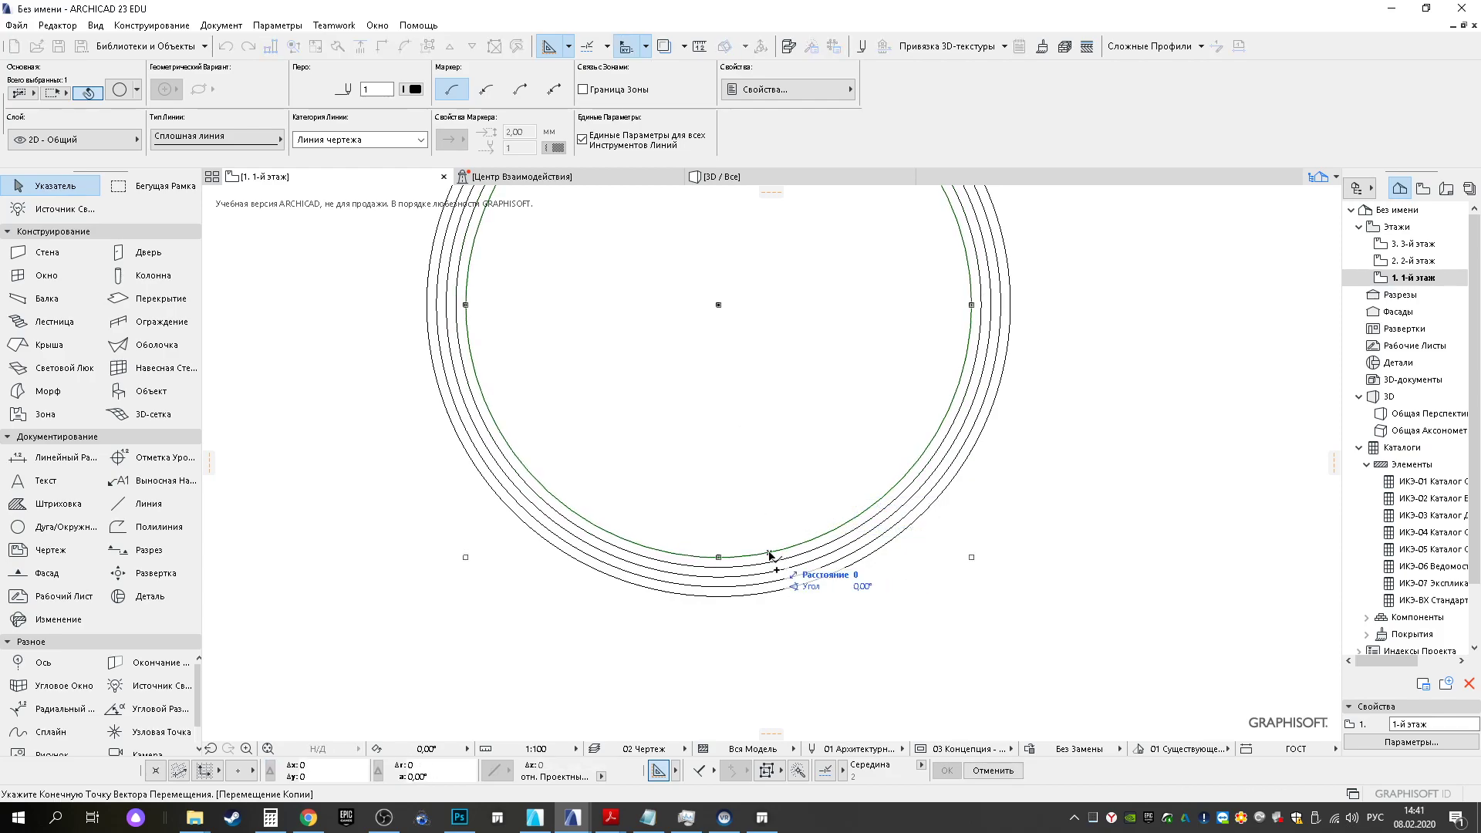
key("Escape")
left_click(768, 553)
scroll(769, 553, "up", 1, "ctrl")
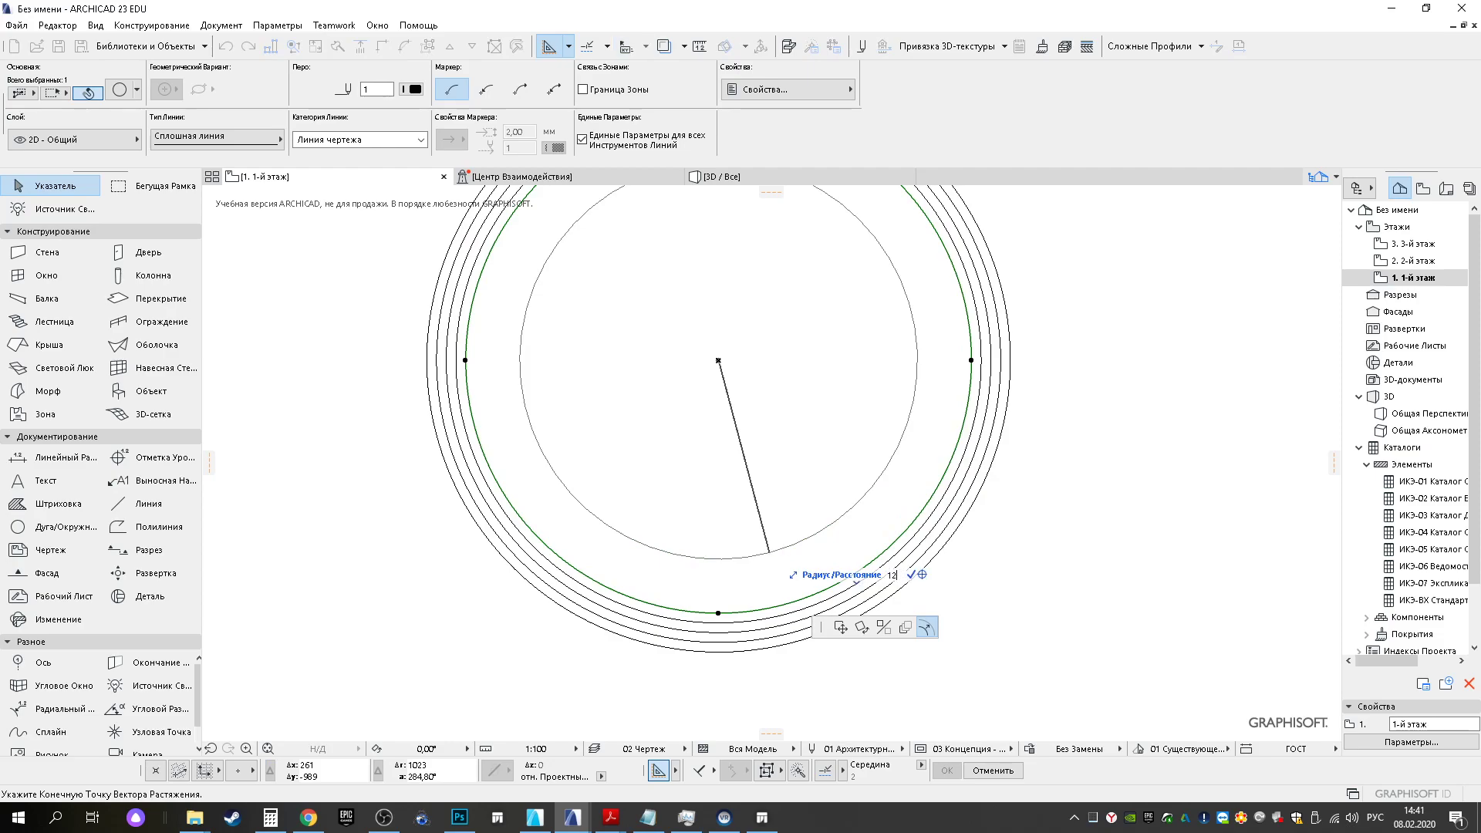
type("1250")
key("Return")
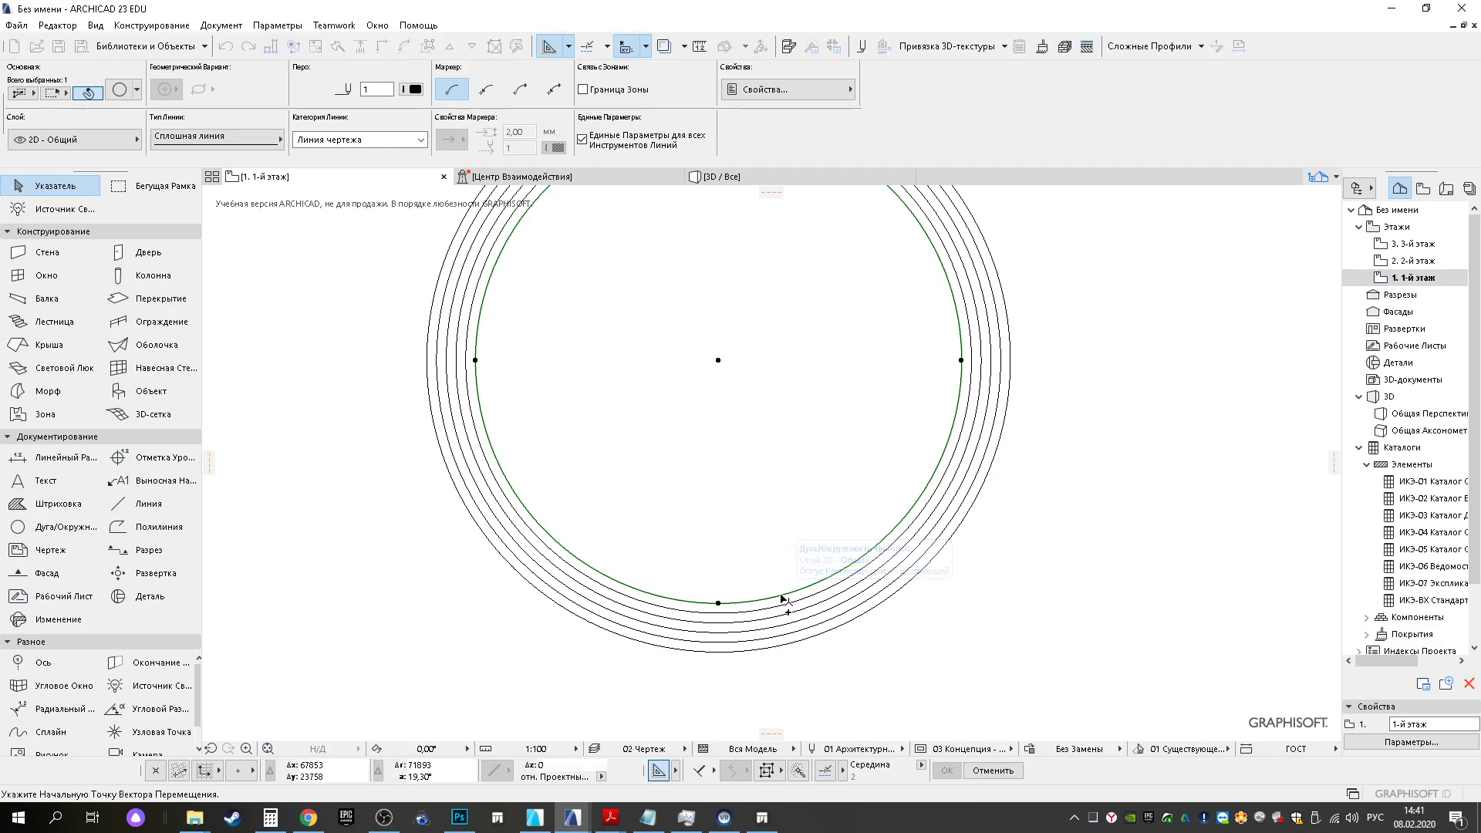
Add concentric copies of the innermost circle with radii of 1200 and 1150 mm
left_click(784, 594)
type("120")
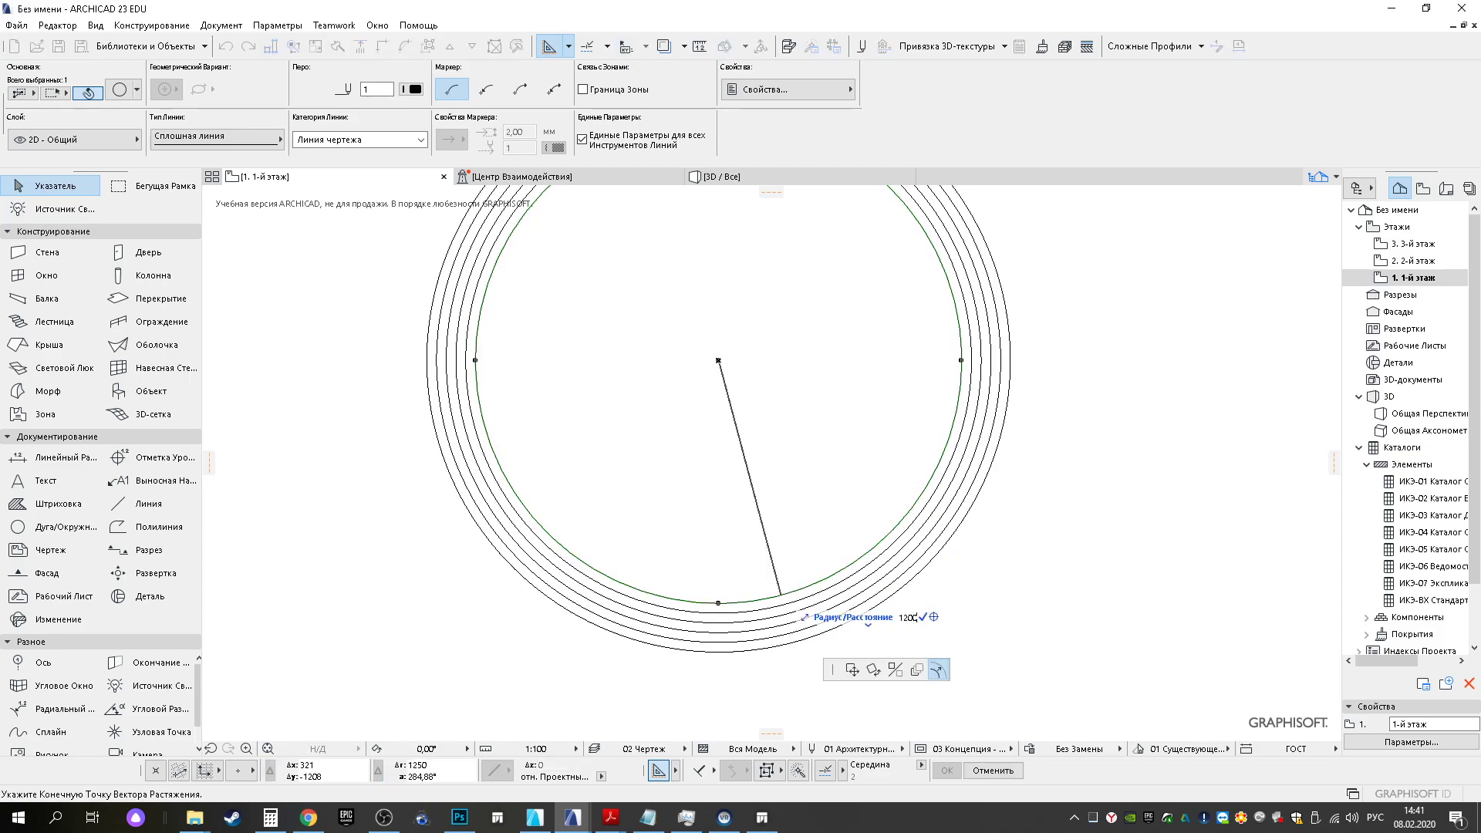
type("0")
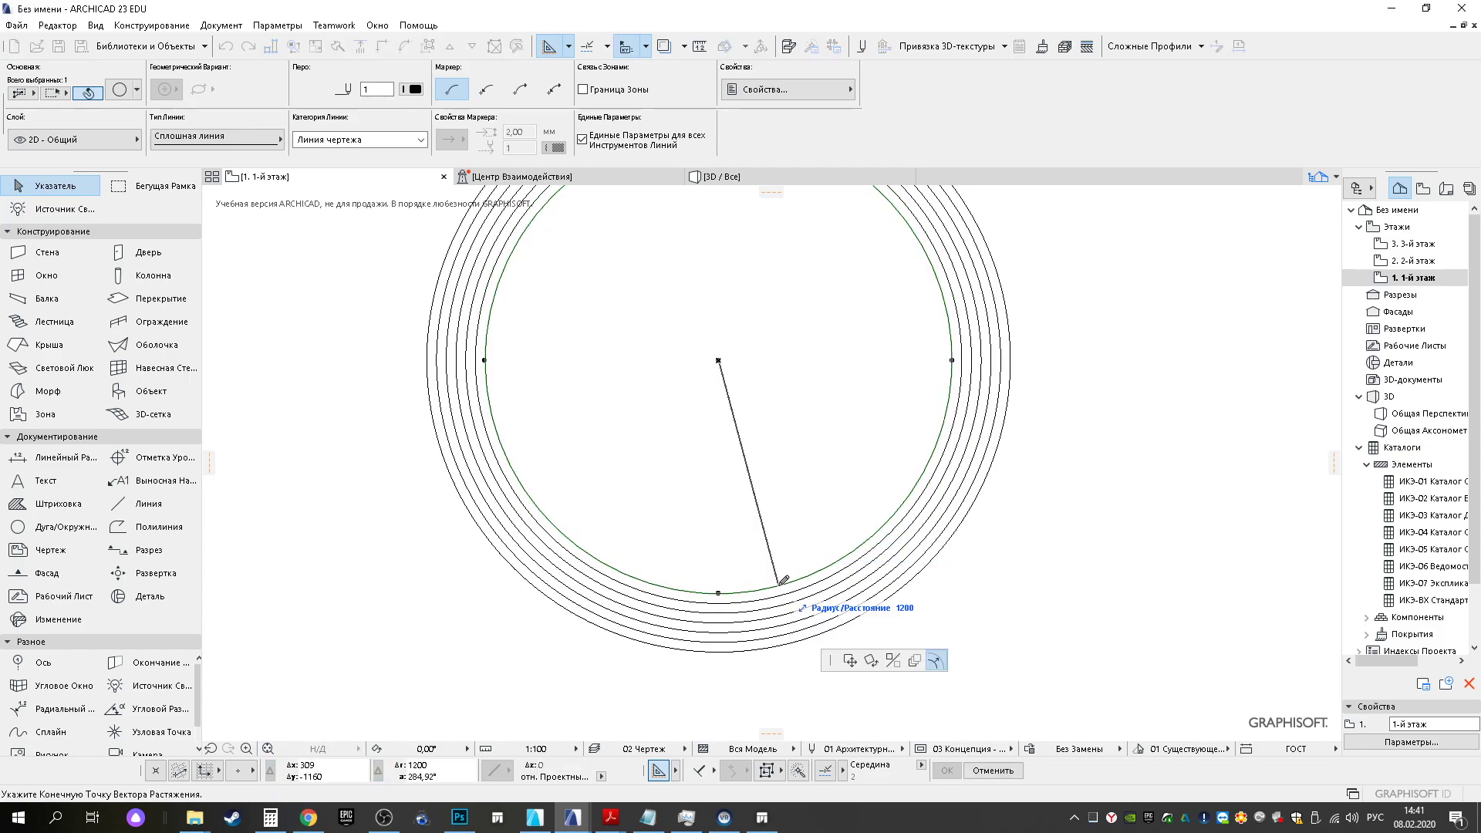
key("Return")
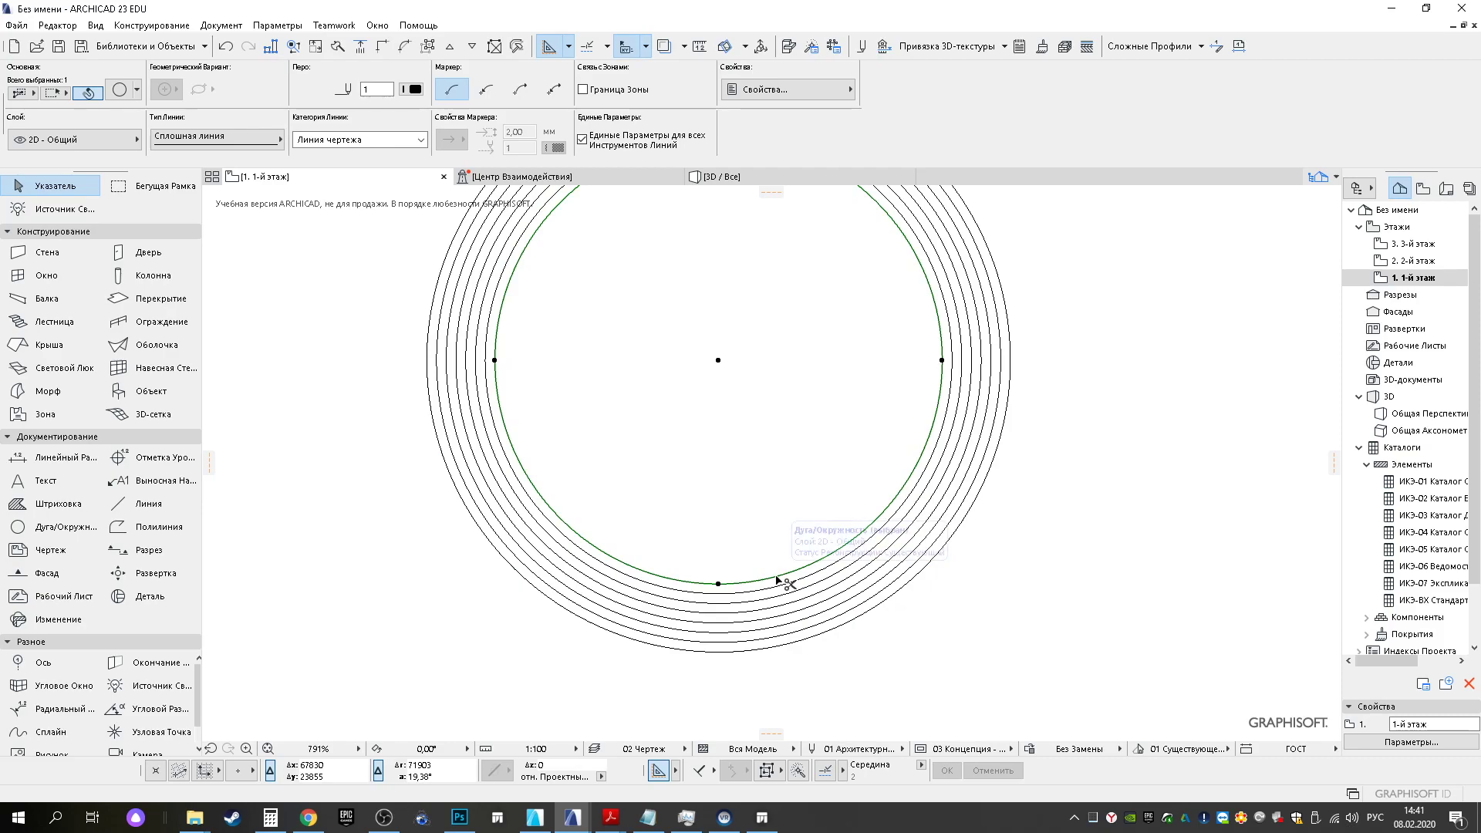
Continue the concentric set inward with circle copies of 1100 and 1050 mm radius
left_click(778, 577)
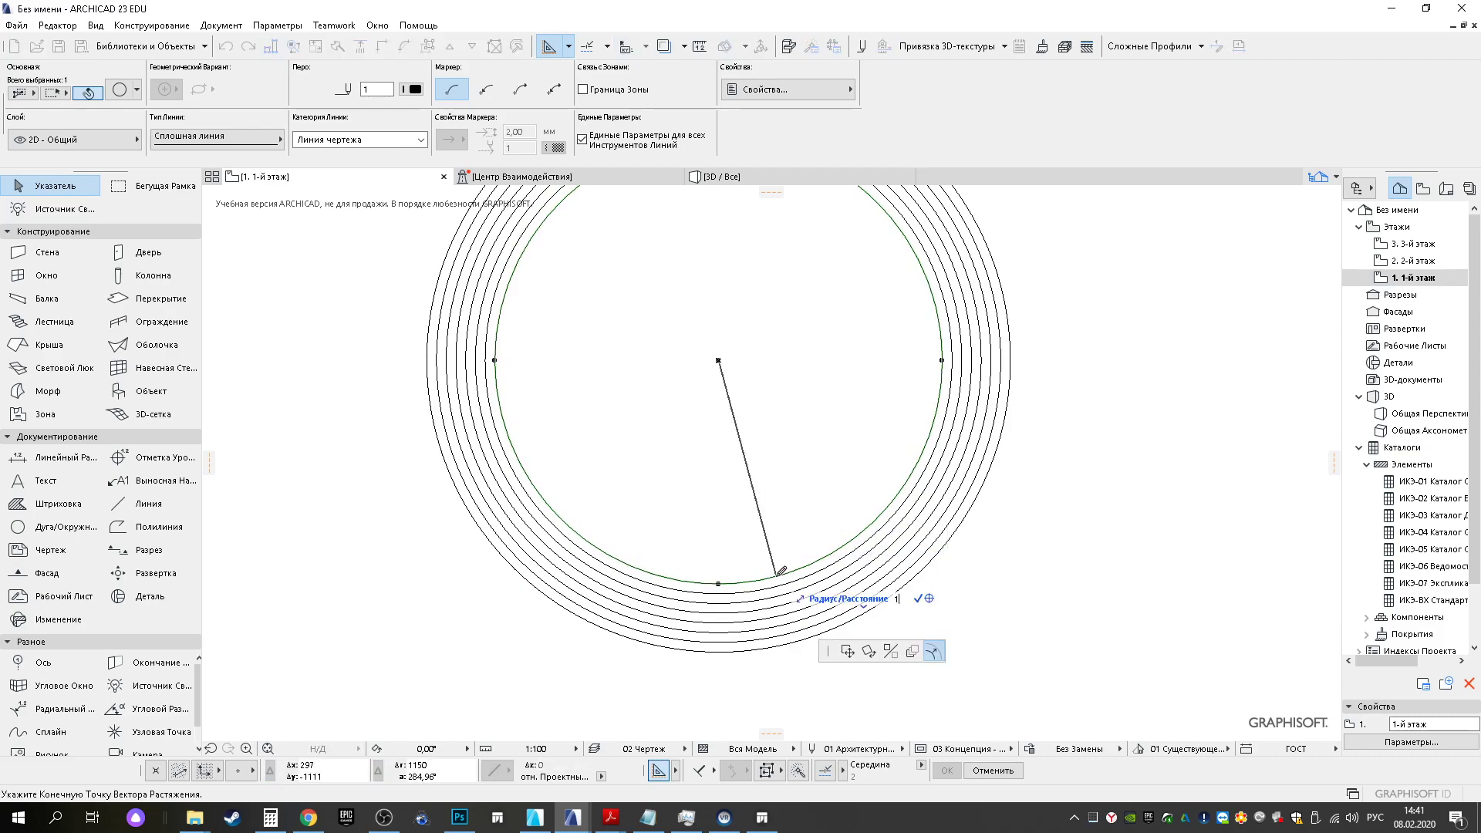
key("Return")
key("ctrl+shift+d")
left_click(774, 567)
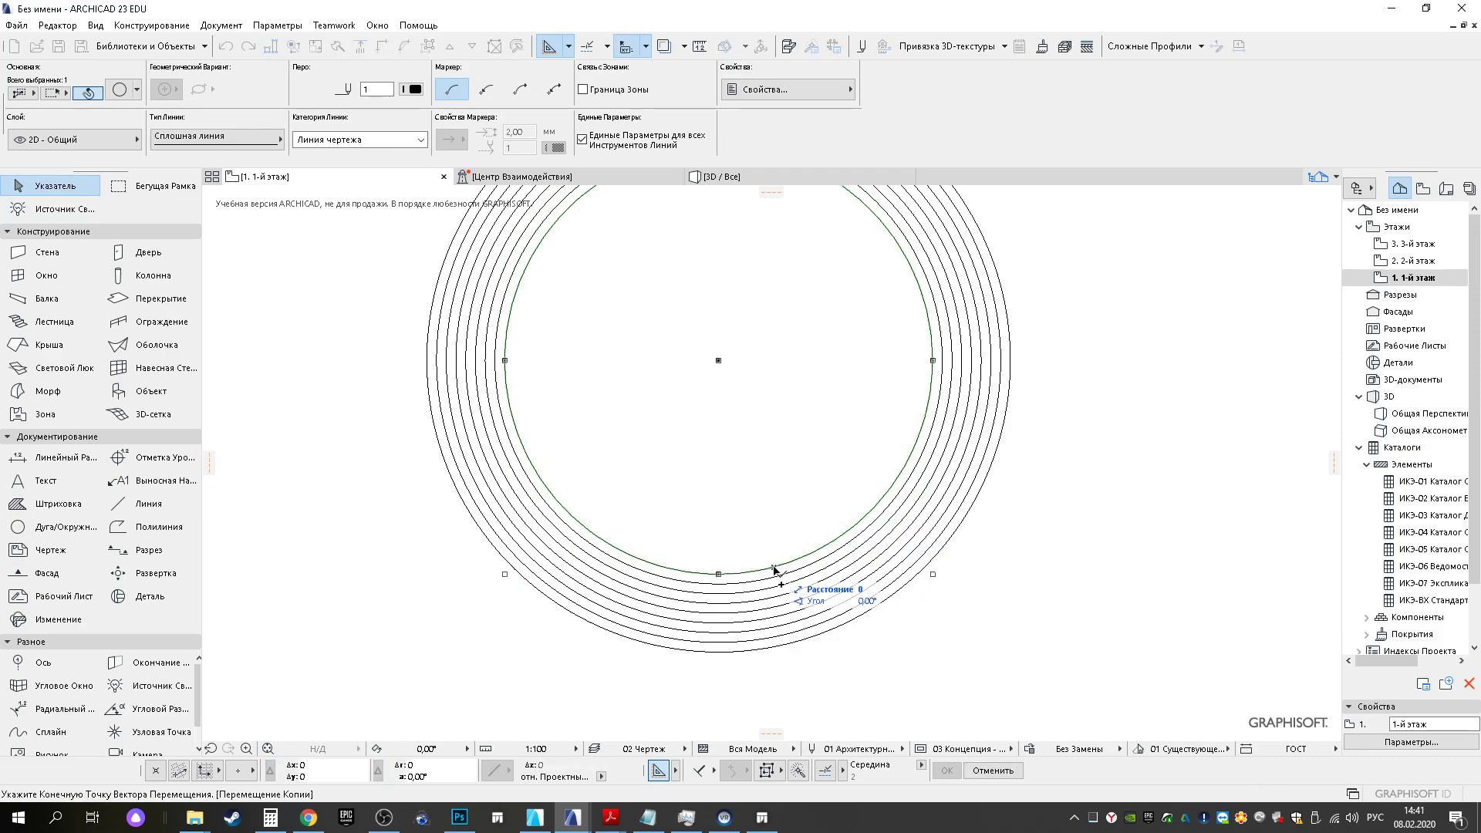
left_click(775, 567)
left_click(775, 567)
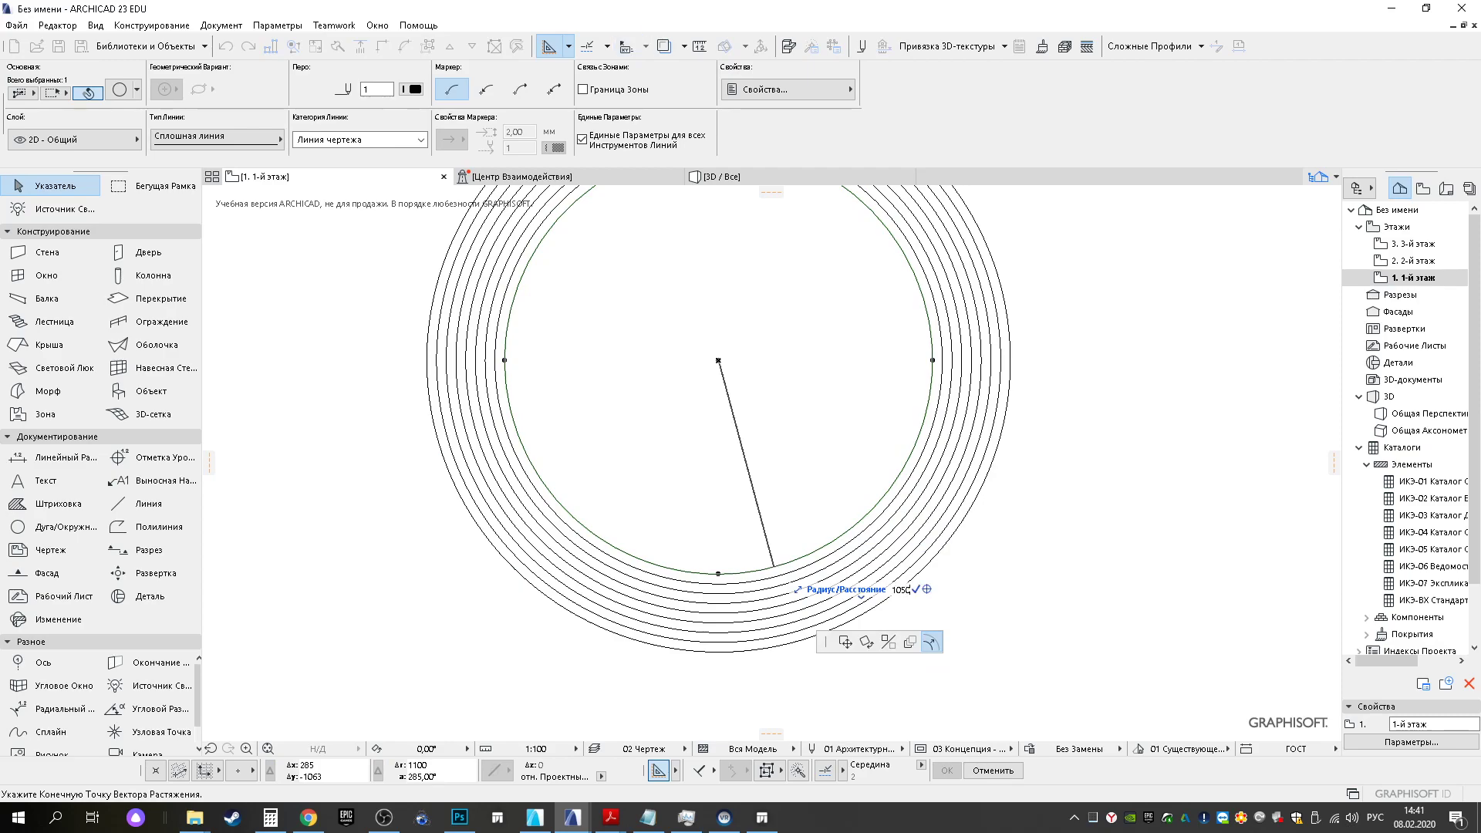
key("Return")
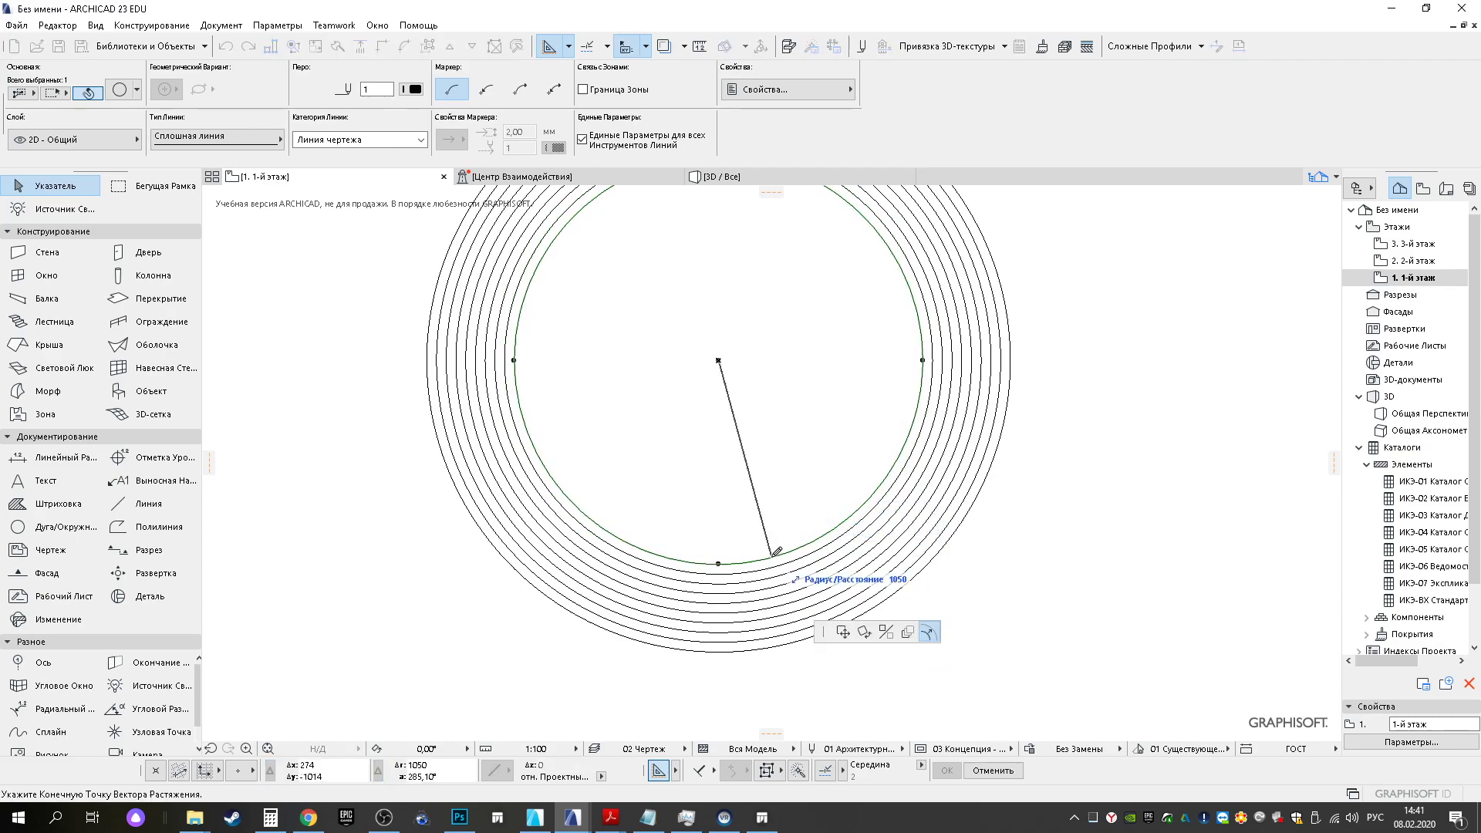
Add the next inner circle copies with radii of 1000 and 950 mm
key("Return")
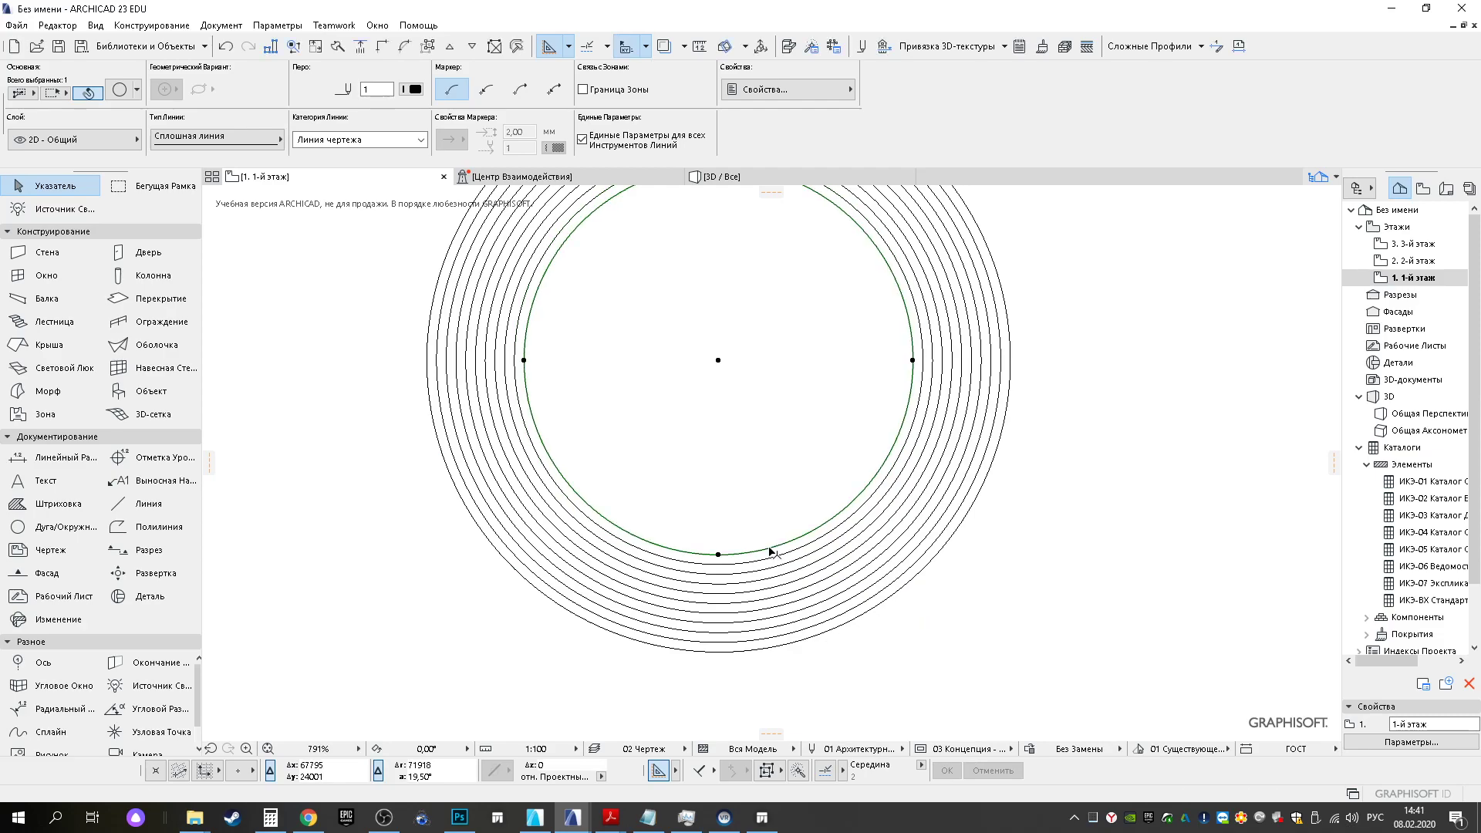
left_click(770, 551)
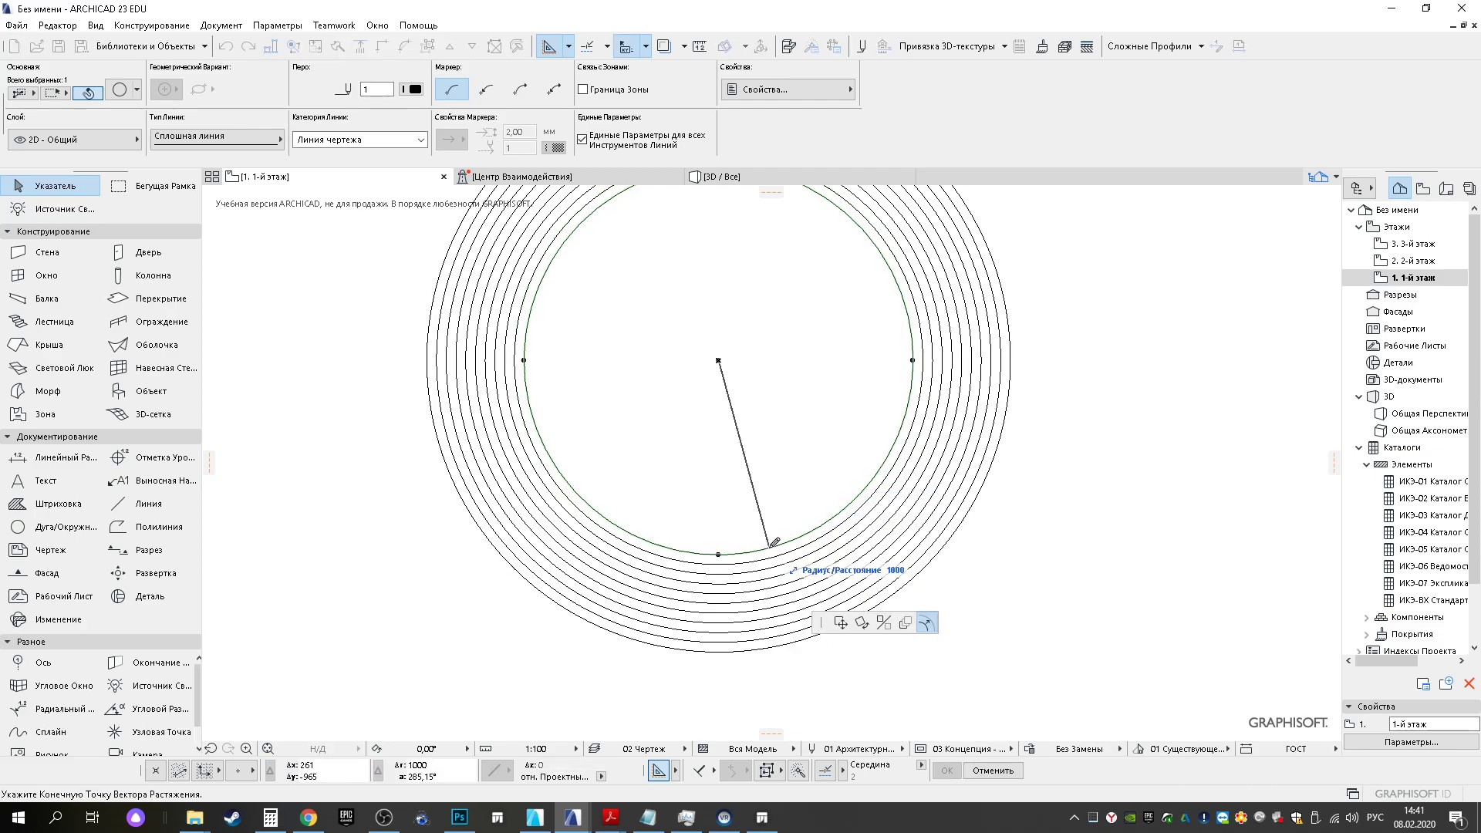
type("950")
key("Return")
Copy the 950 mm circle concentrically and set the copy's radius to 900 mm
scroll(684, 611, "up", 5)
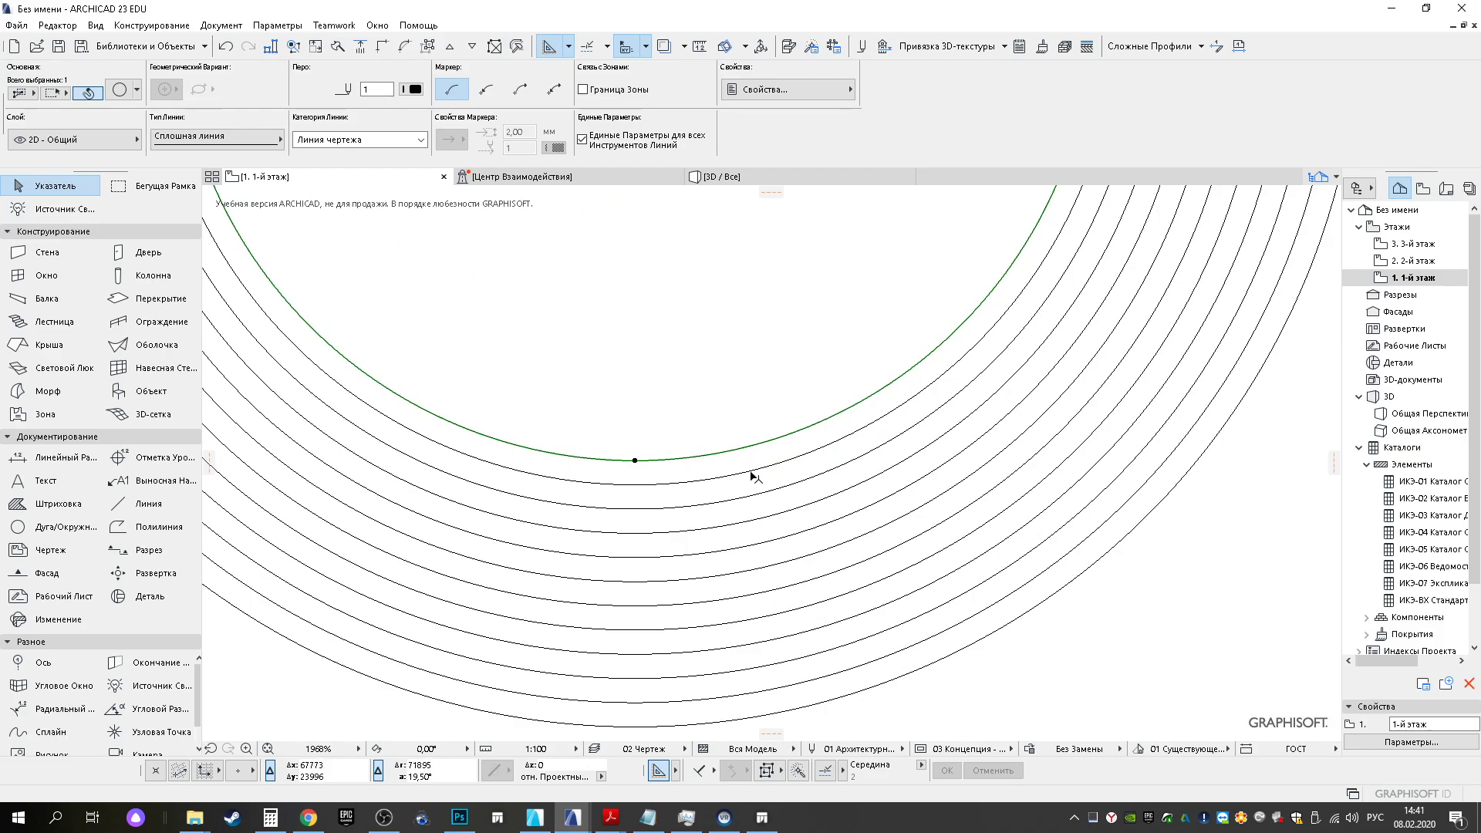
left_click(745, 448)
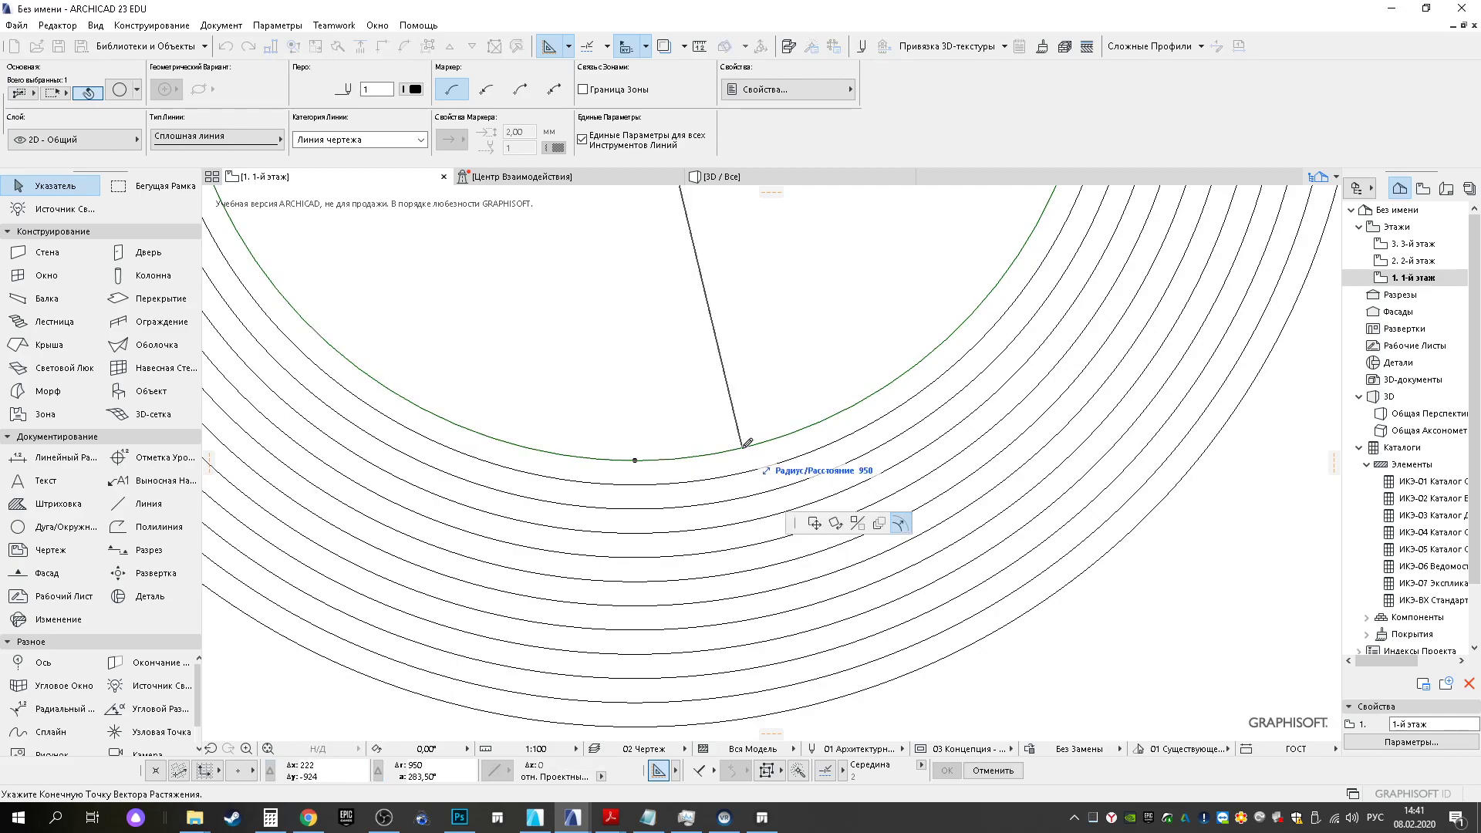
type("900")
key("Return")
scroll(704, 469, "down", 5)
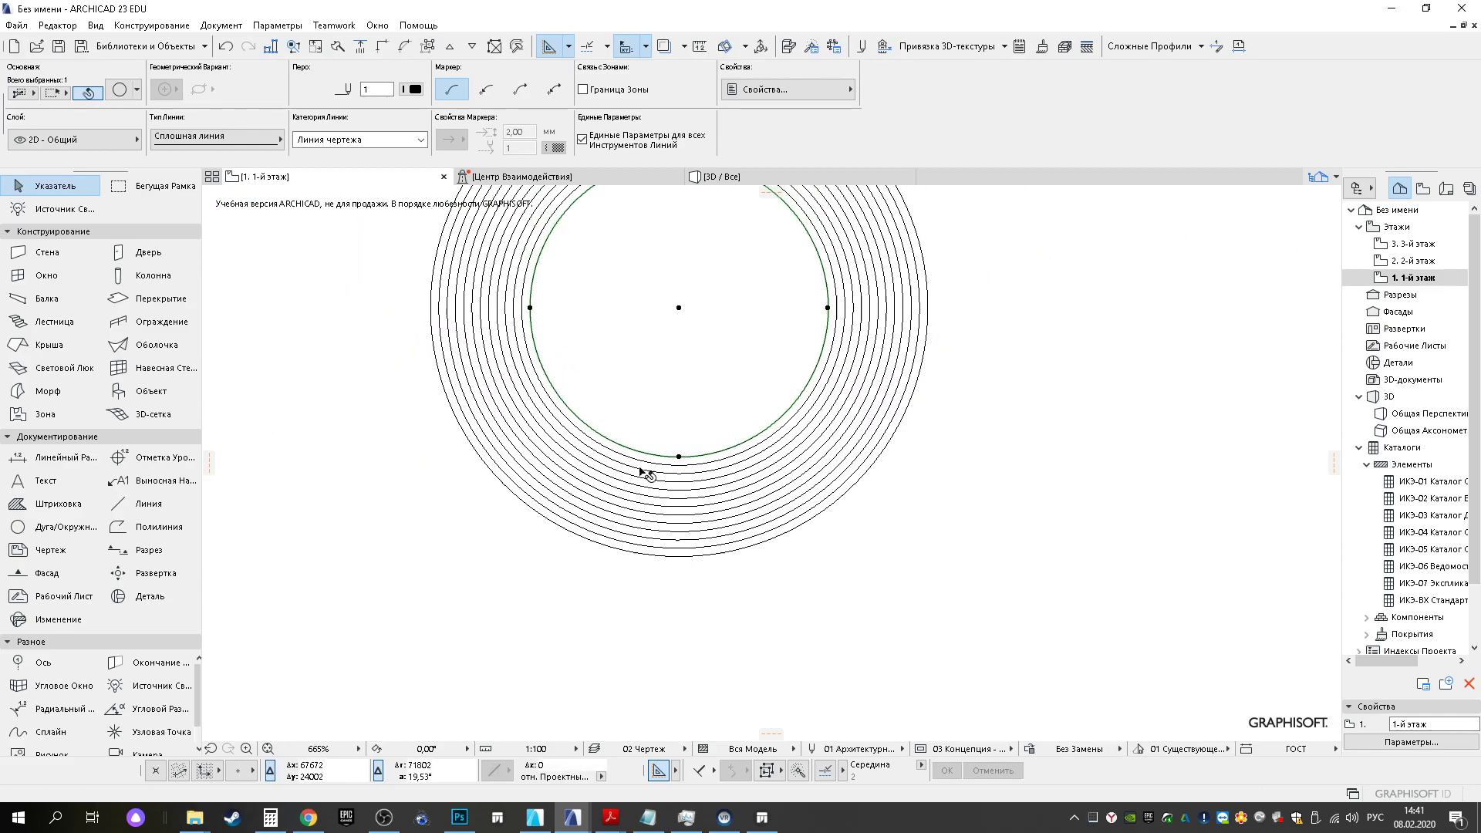
Set up the Wall tool with a thickness of 25 mm and a height of 1500 mm
middle_click_drag(657, 470, 734, 480)
left_click(314, 377)
left_click(66, 259)
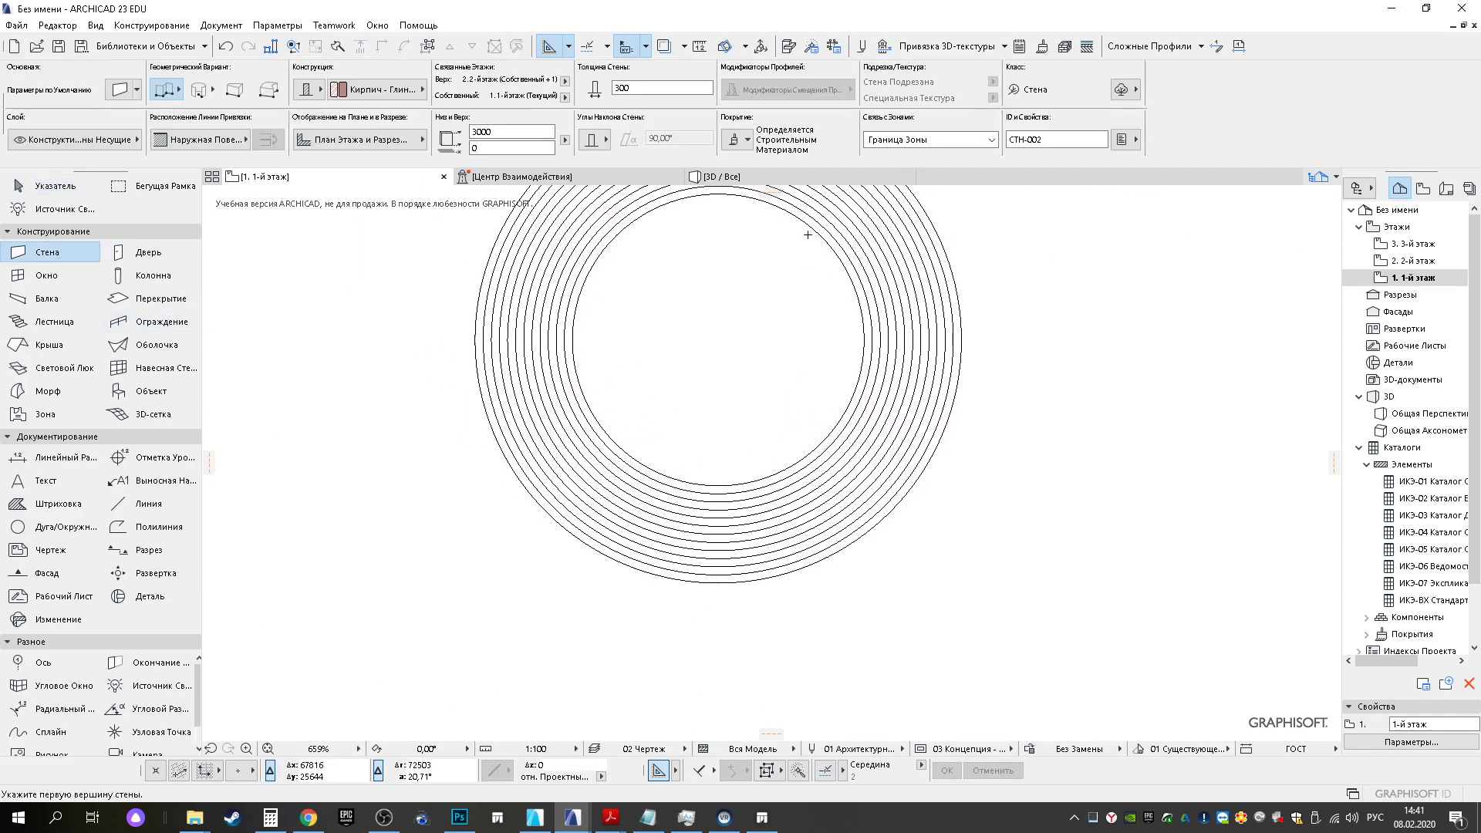
scroll(862, 330, "up", 2)
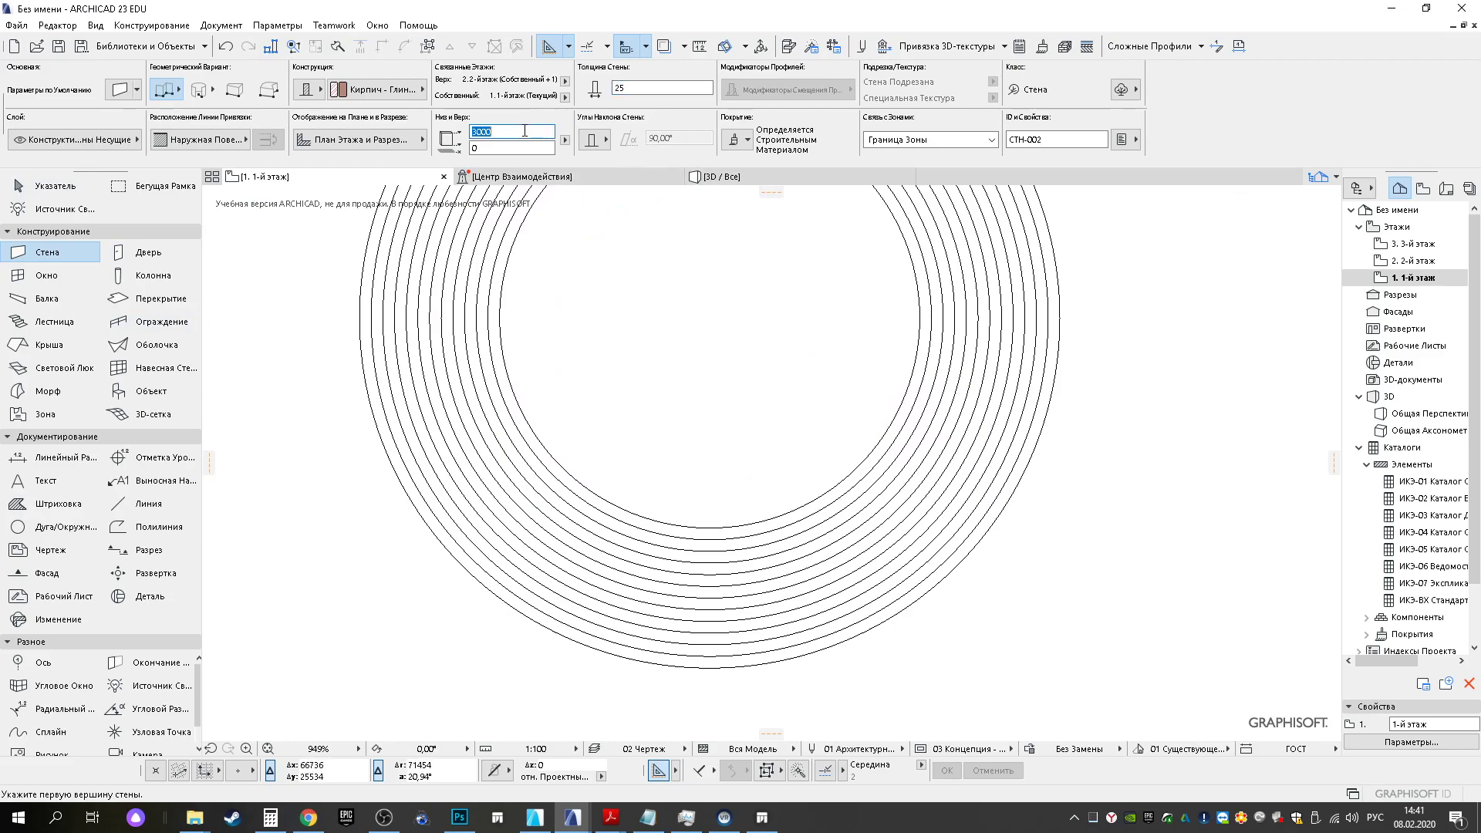
middle_click_drag(593, 601, 627, 531)
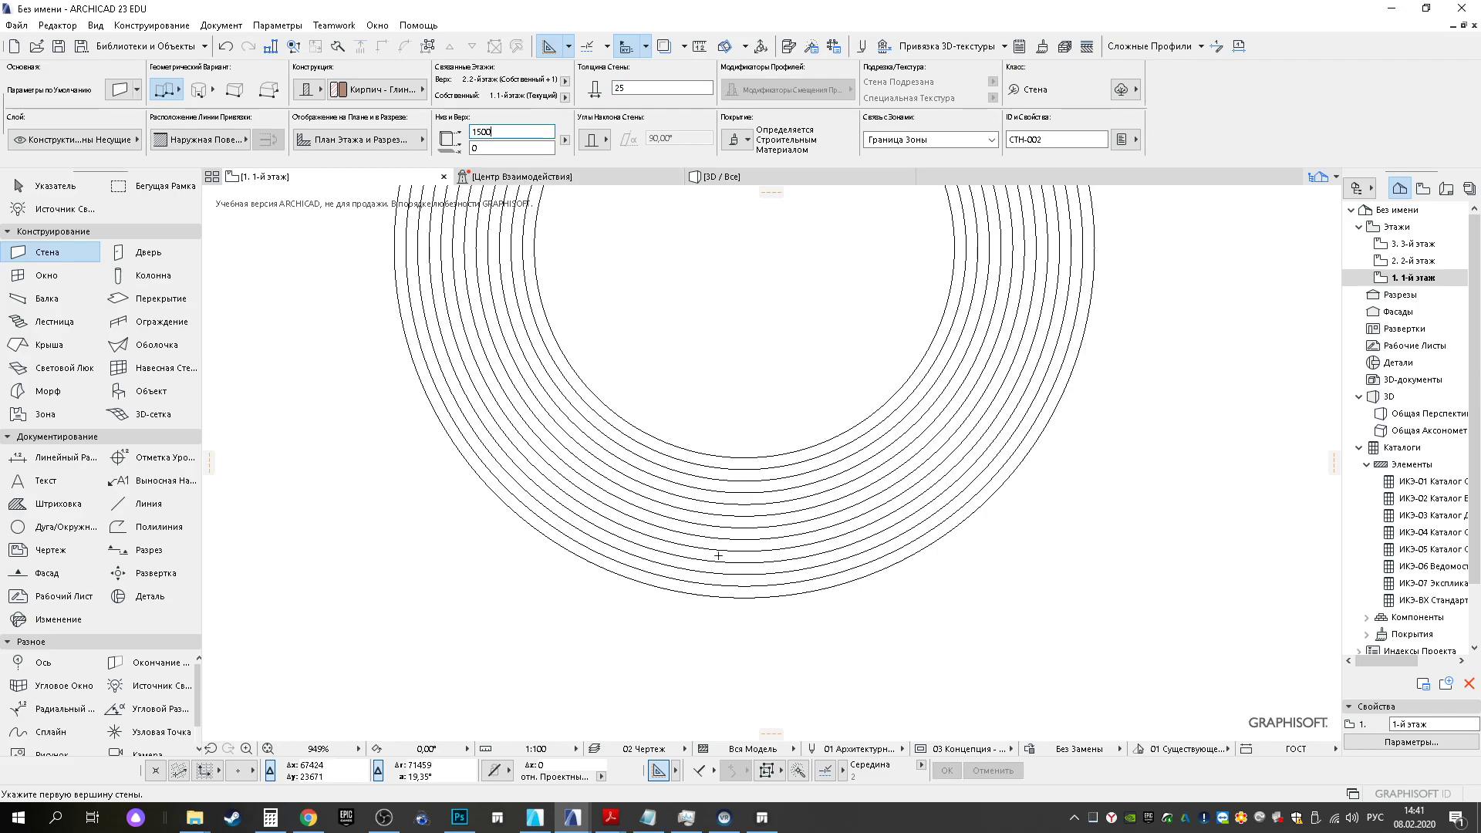
Create walls along all the concentric circles, from the outermost to the innermost, with the Magic Wand
scroll(717, 548, "up", 3)
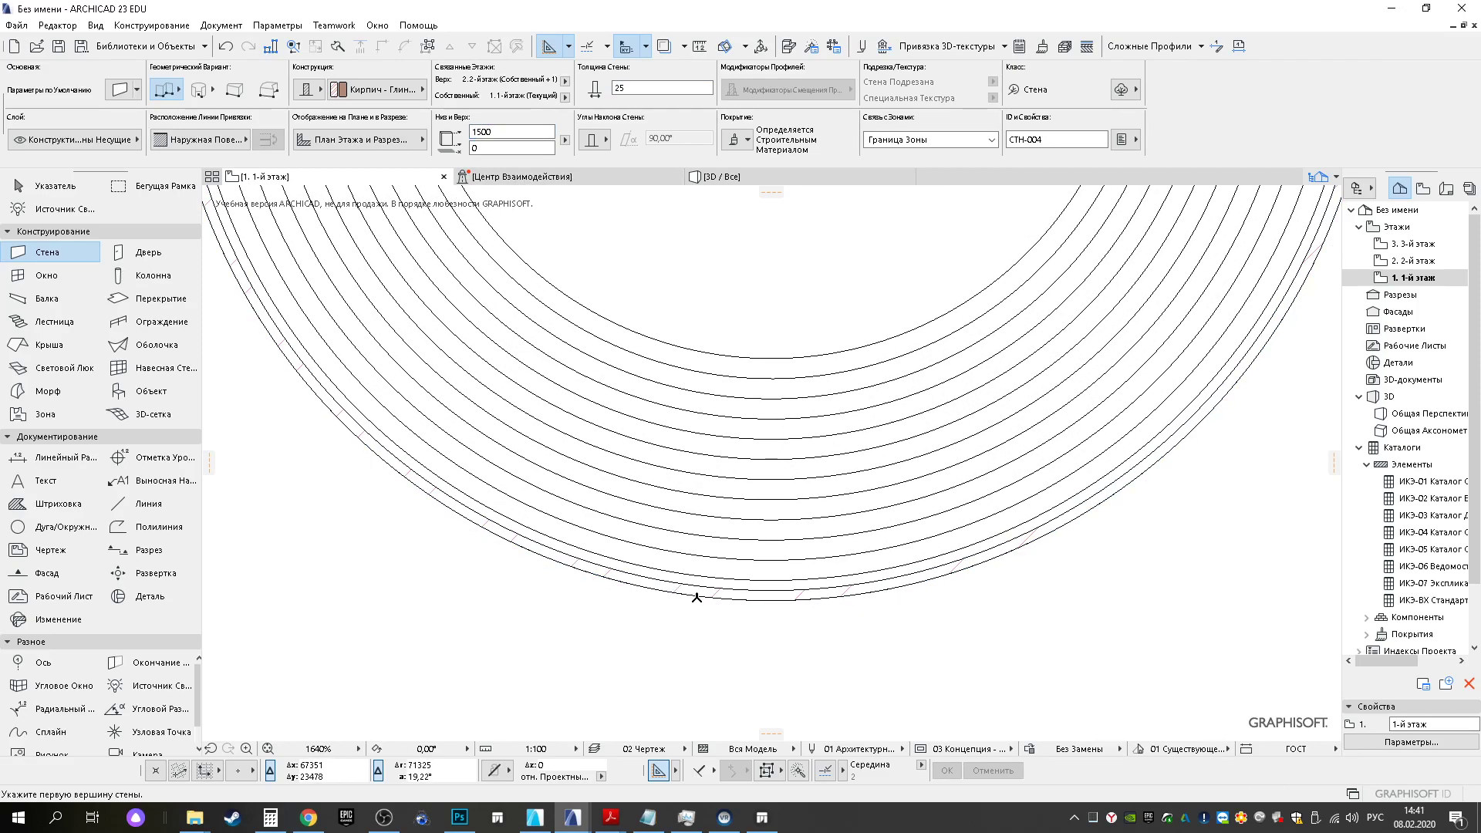
scroll(694, 594, "up", 4)
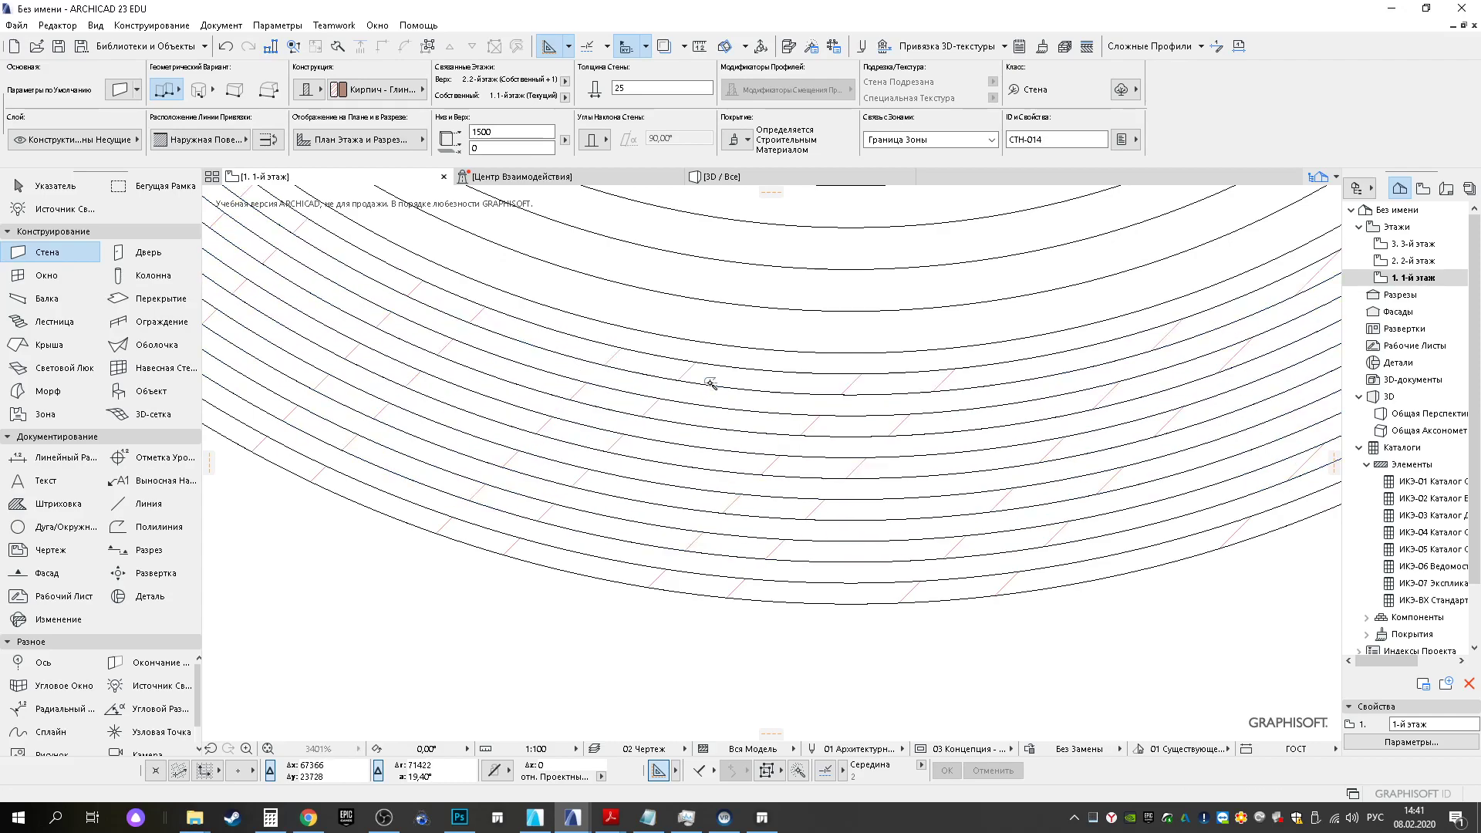
left_click(744, 265)
middle_click_drag(781, 282, 749, 512)
left_click(753, 456)
left_click(754, 416)
scroll(764, 401, "down", 5)
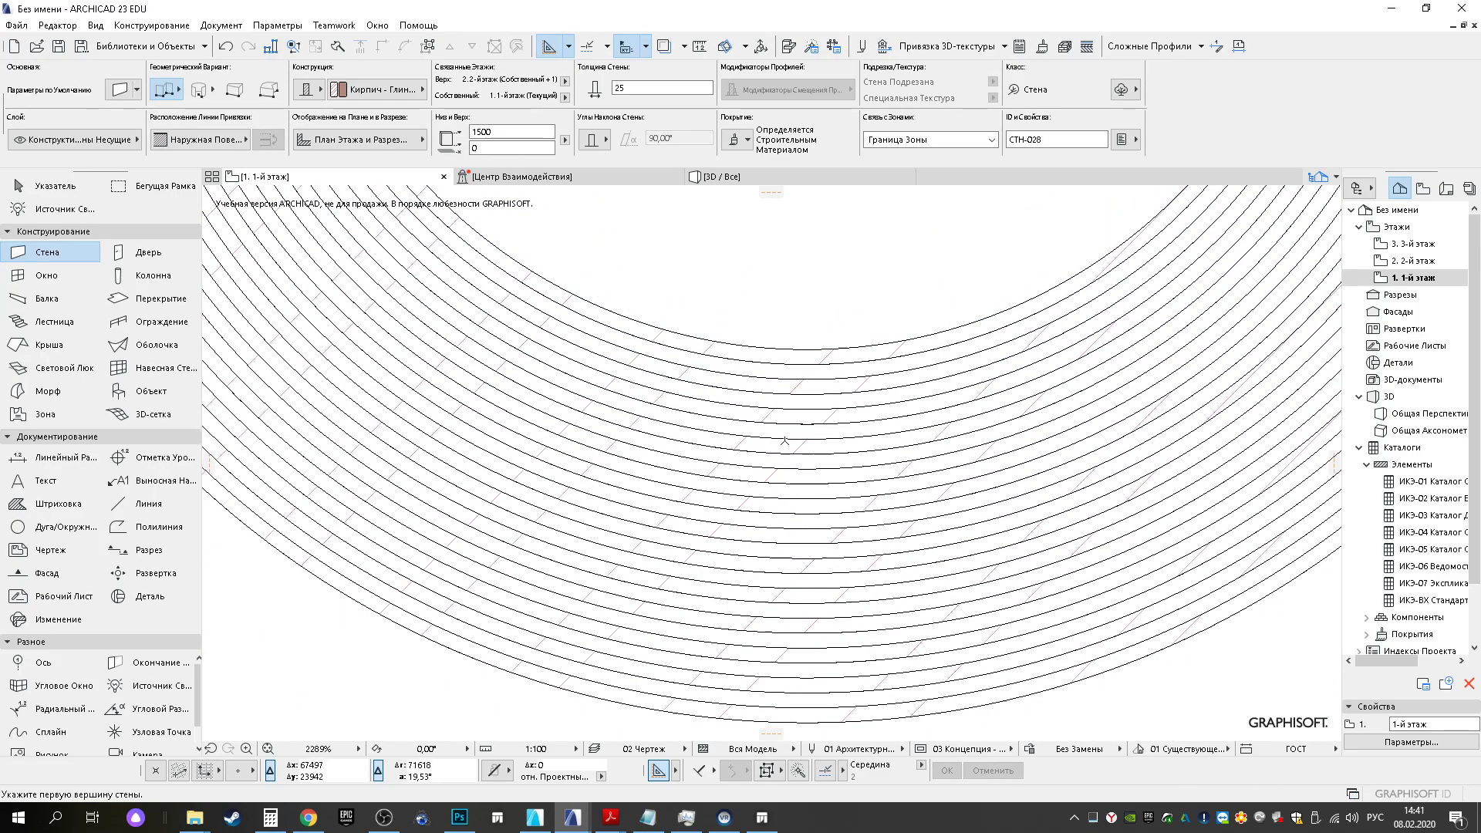
scroll(775, 405, "down", 3)
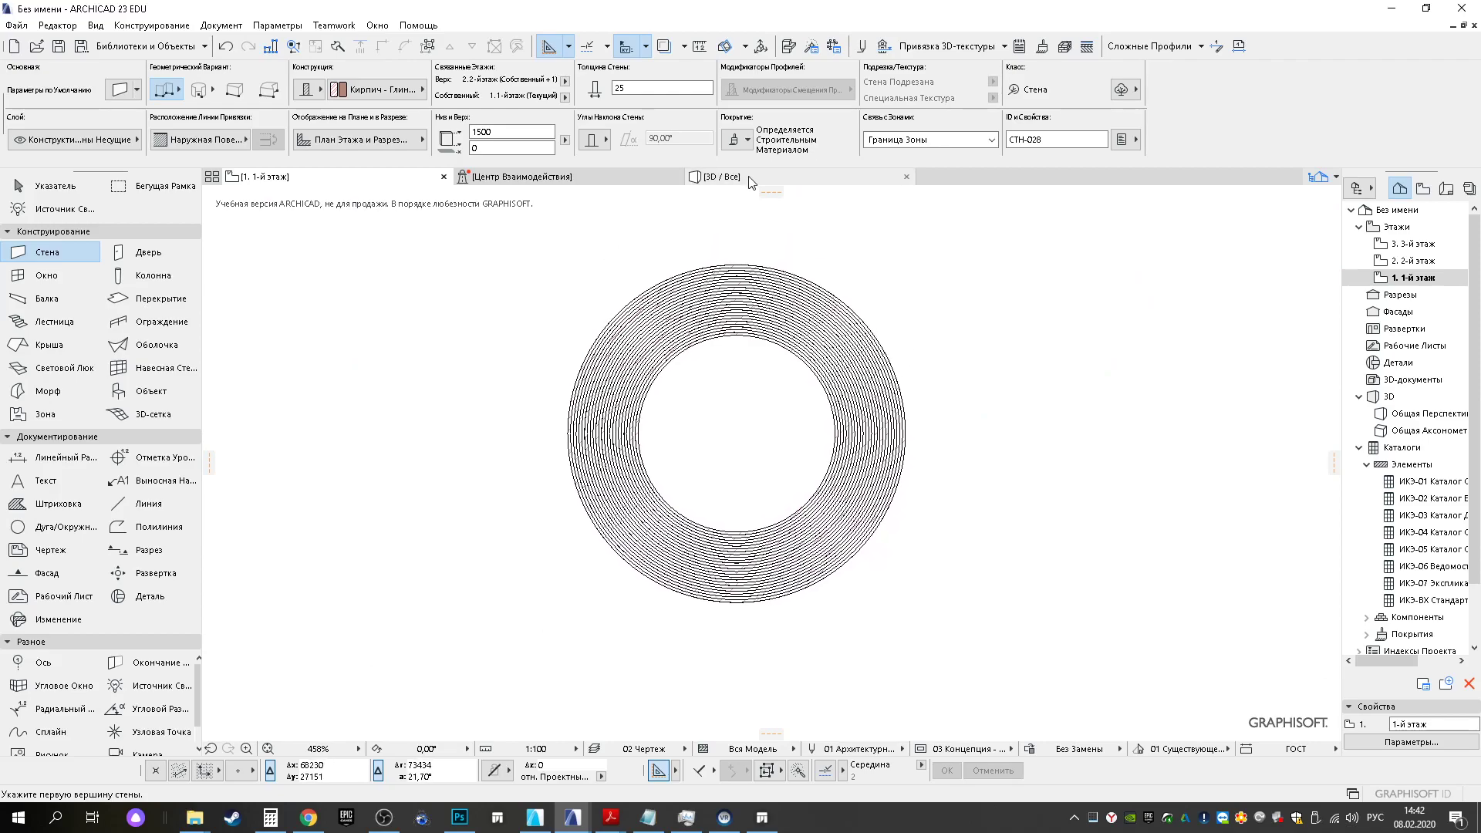
In the 3D view, select all ring walls and override all their linked surfaces with Краска - Киноварь
left_click(744, 179)
middle_click_drag(803, 370, 806, 527, "shift")
middle_click_drag(871, 284, 718, 401, "shift")
key("Escape")
left_click_drag(477, 256, 1058, 411)
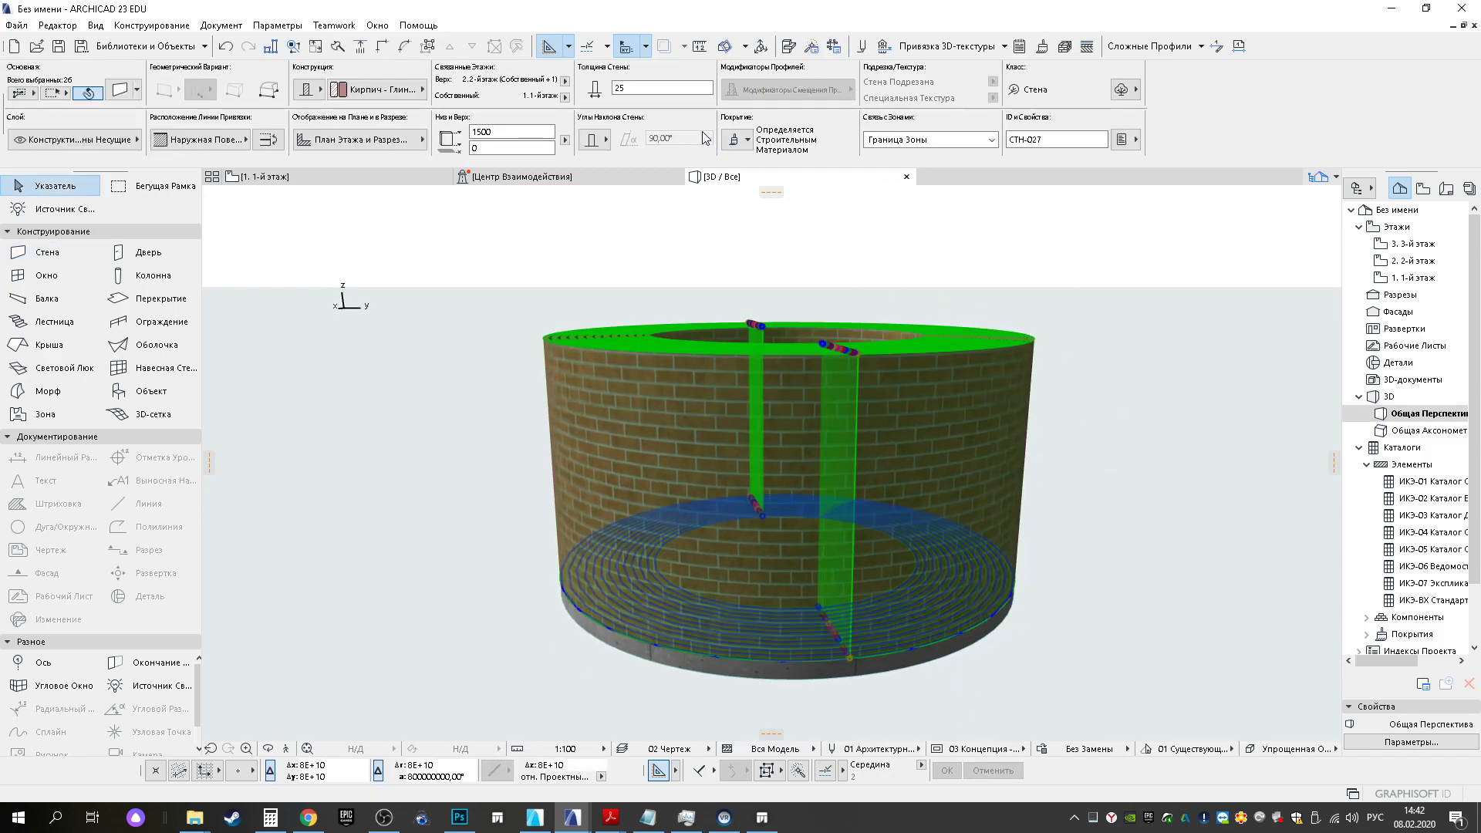
left_click(739, 140)
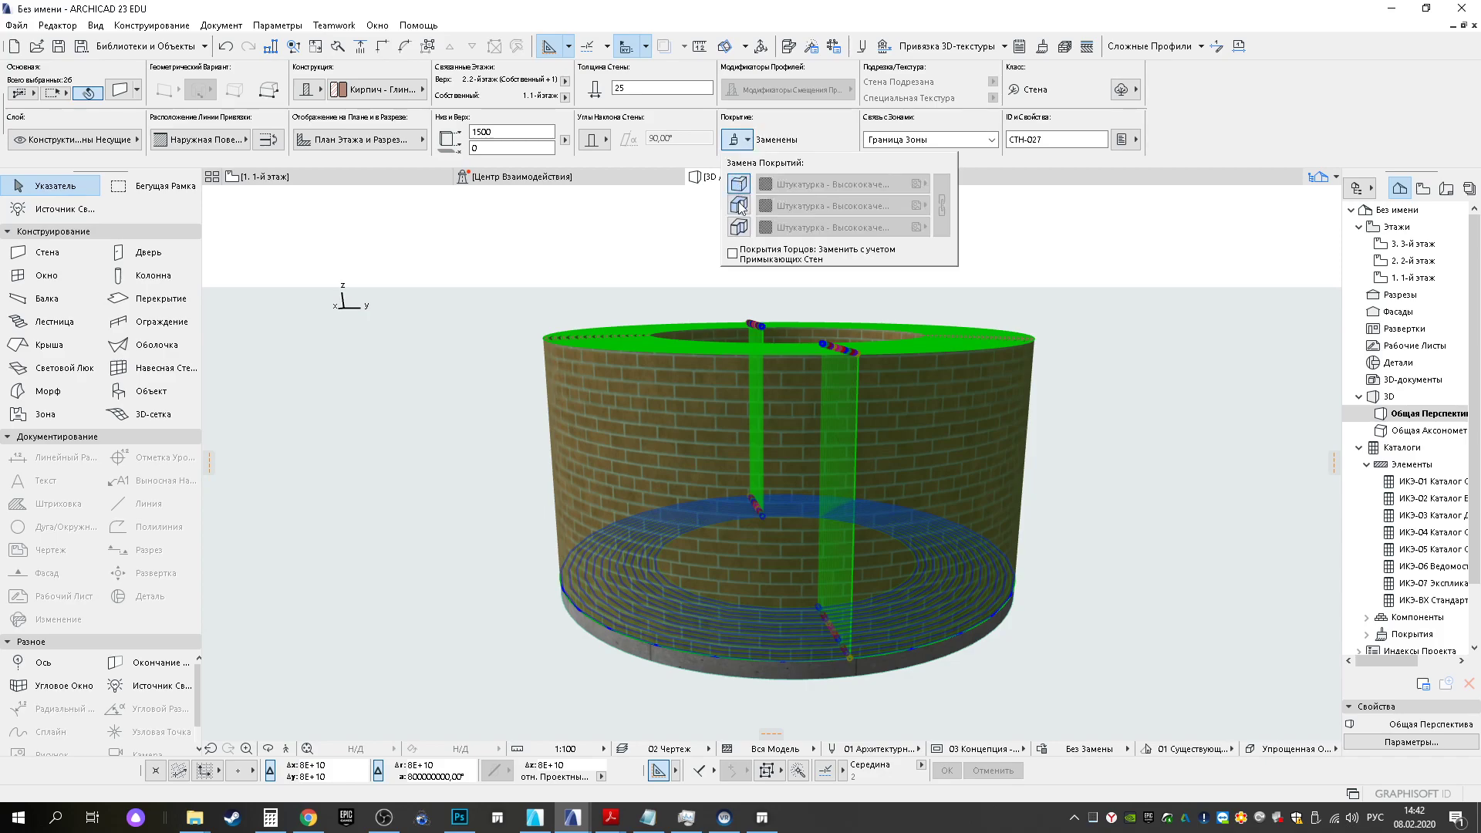
left_click(740, 203)
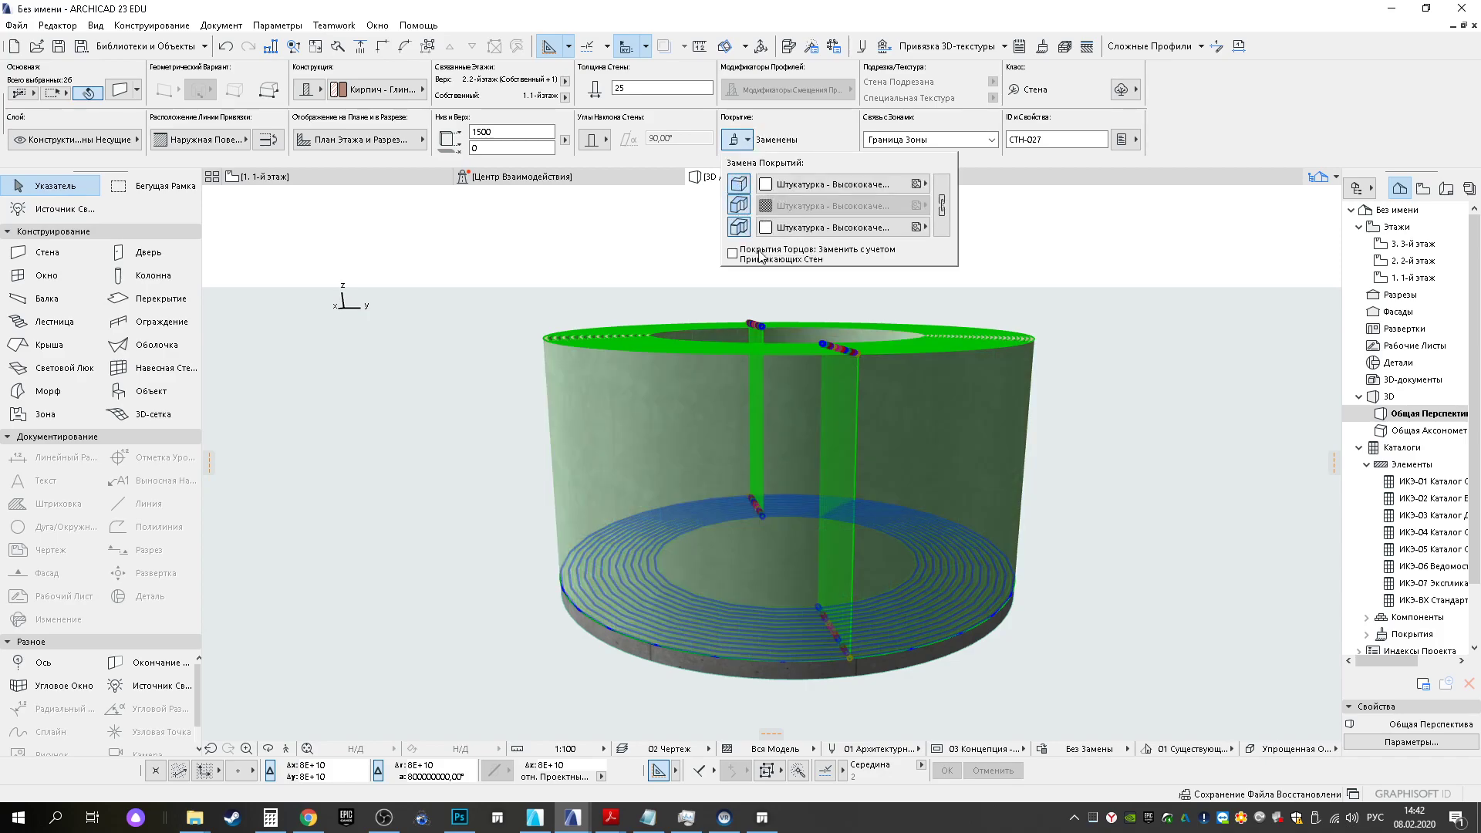
left_click(947, 206)
left_click(879, 185)
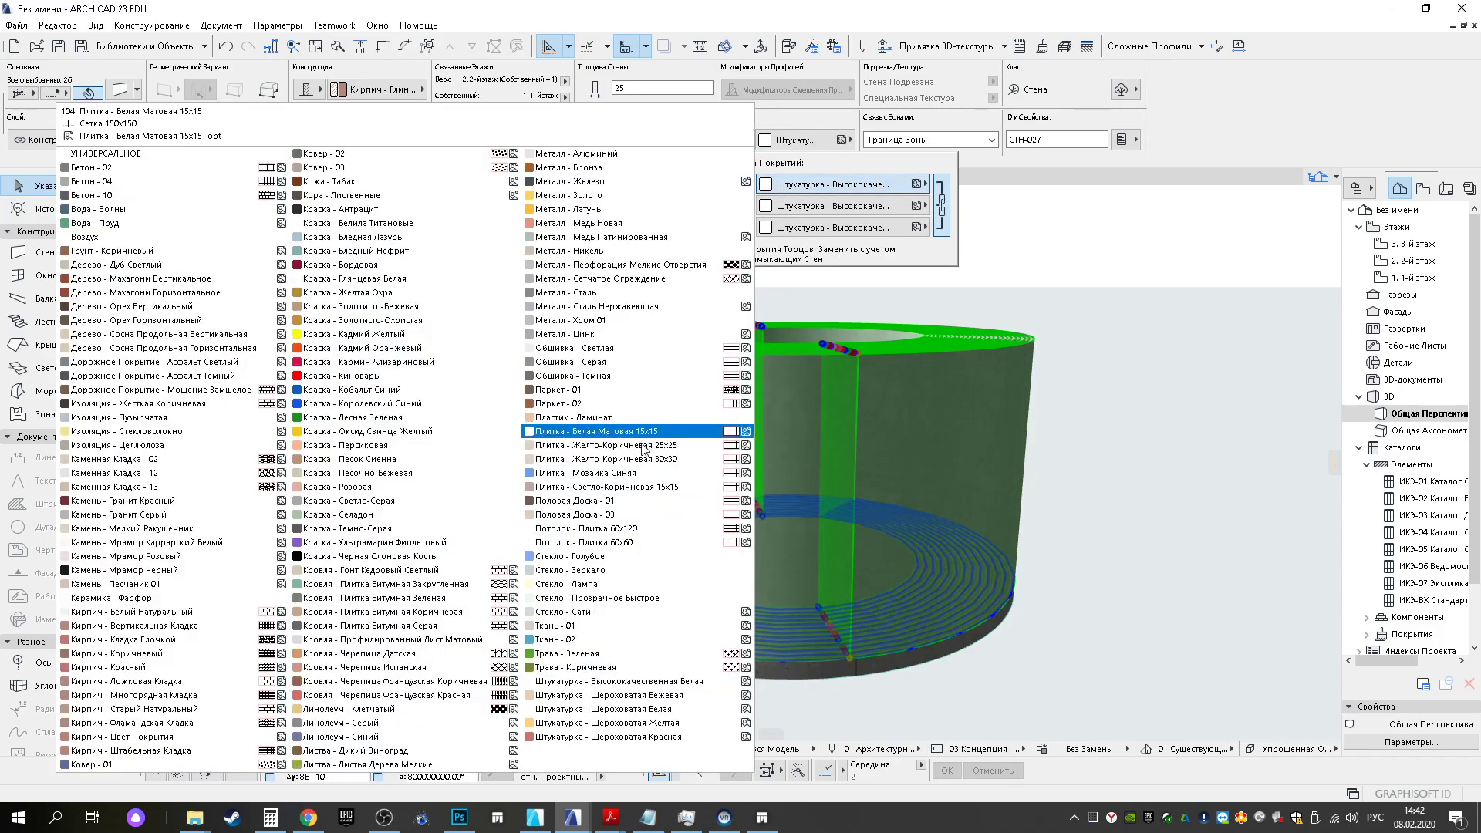
left_click(370, 376)
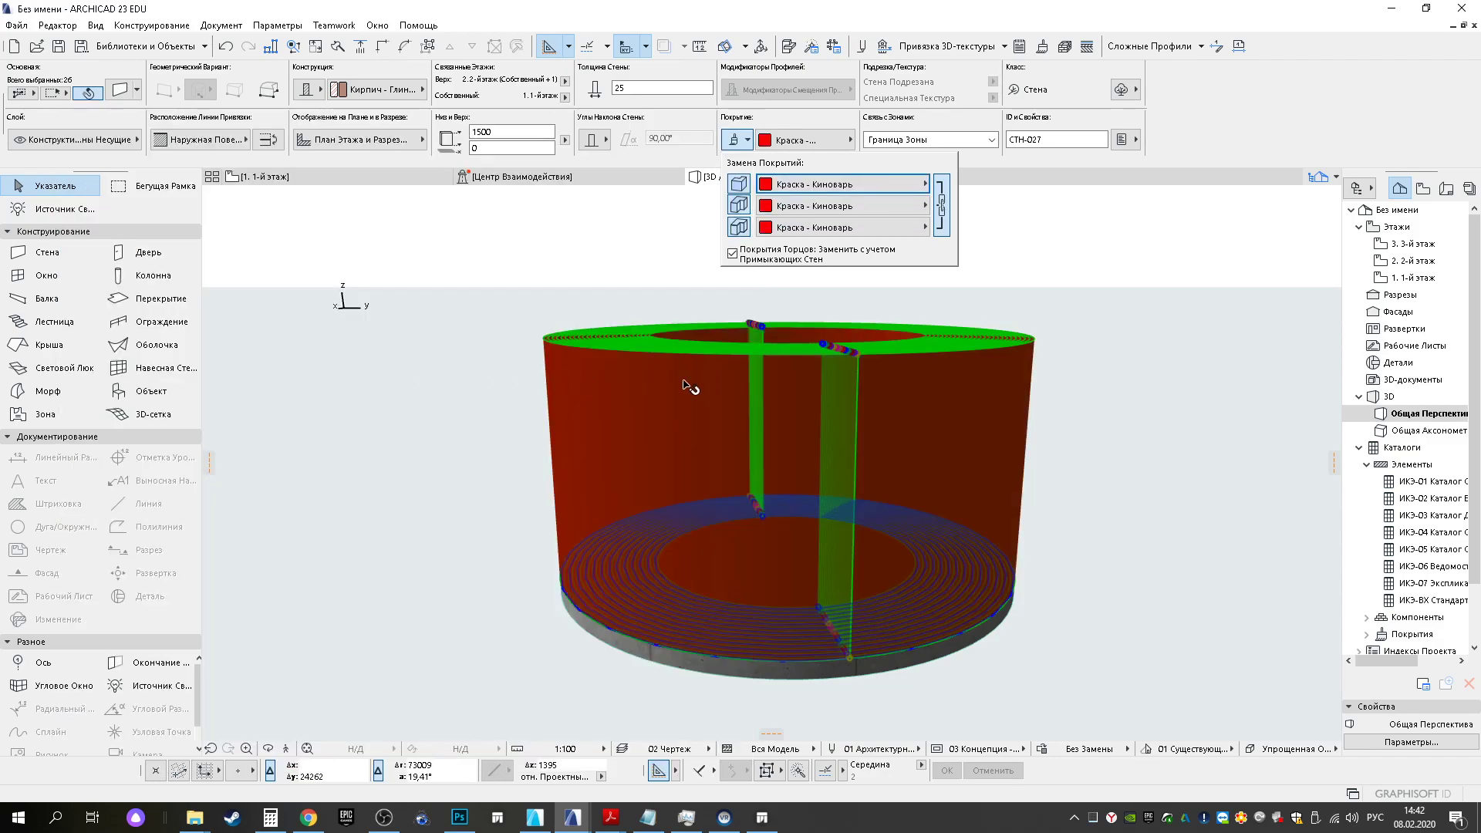
middle_click_drag(624, 421, 710, 503, "shift")
key("Escape")
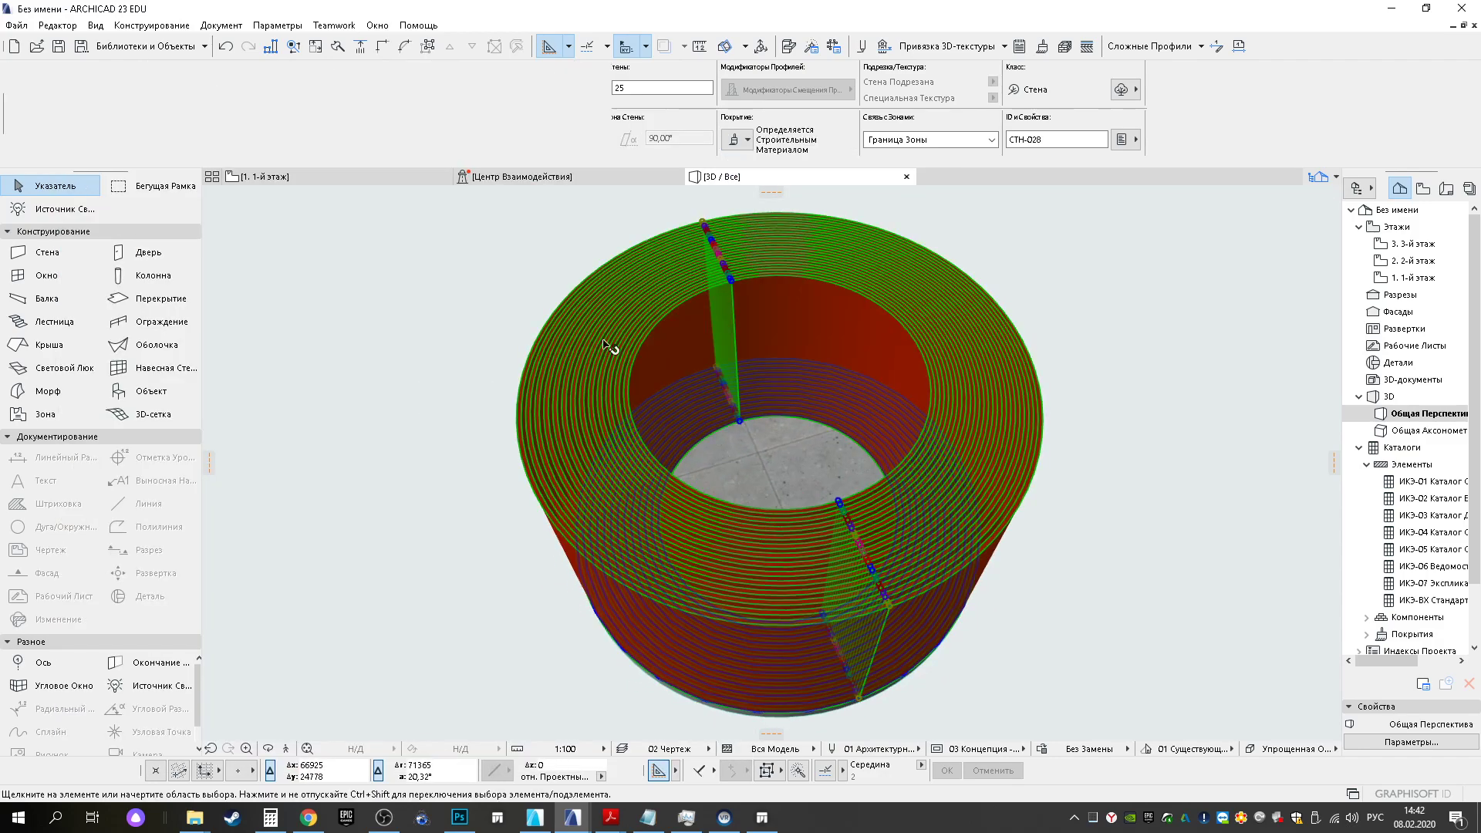
Create a building material named МЕТАЛЛ ДЛЯ ЛАВОЧКИ as a duplicate of Алюминий
left_click(284, 29)
mouse_move(309, 40)
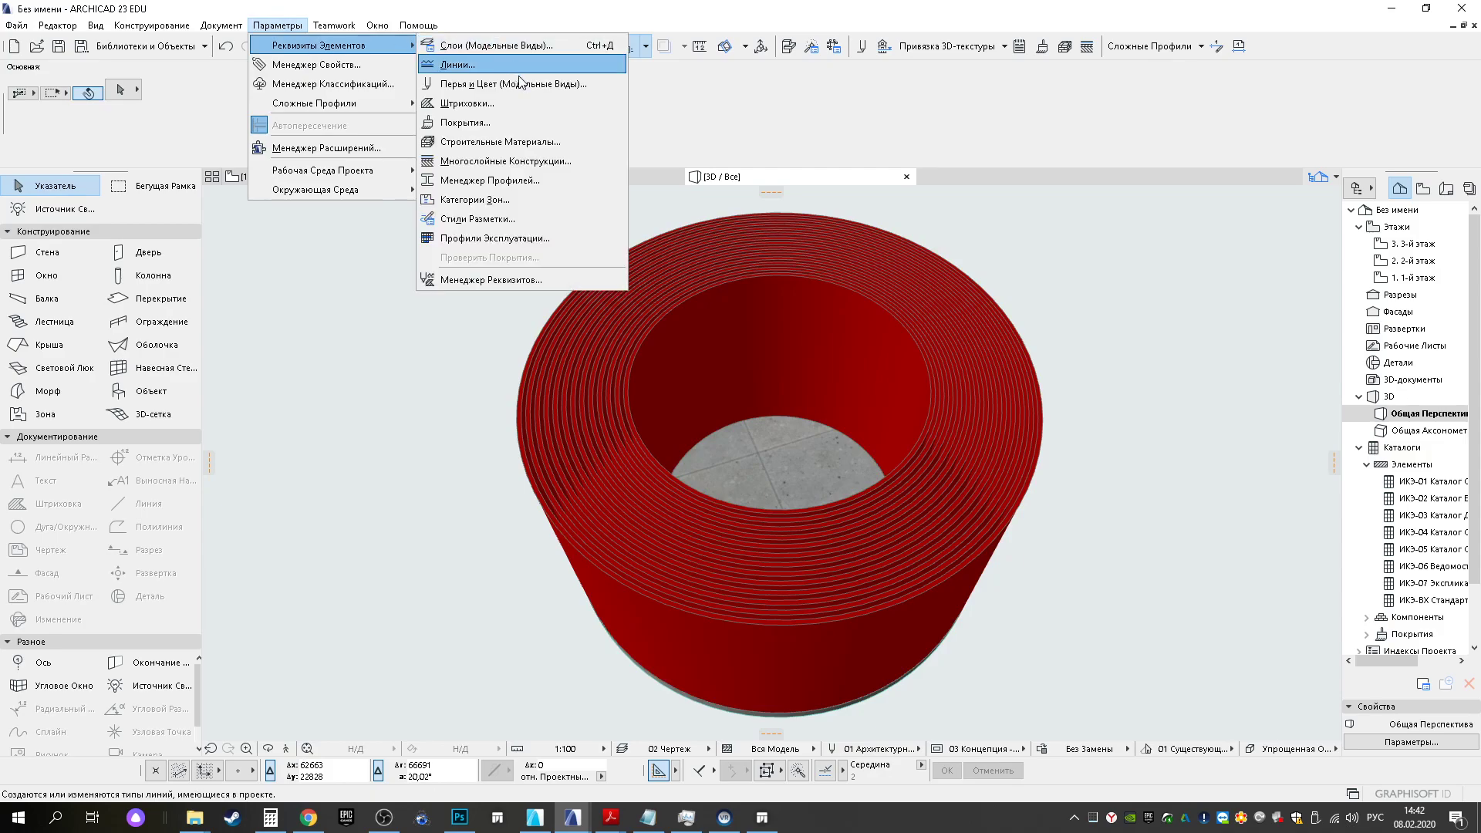
left_click(527, 142)
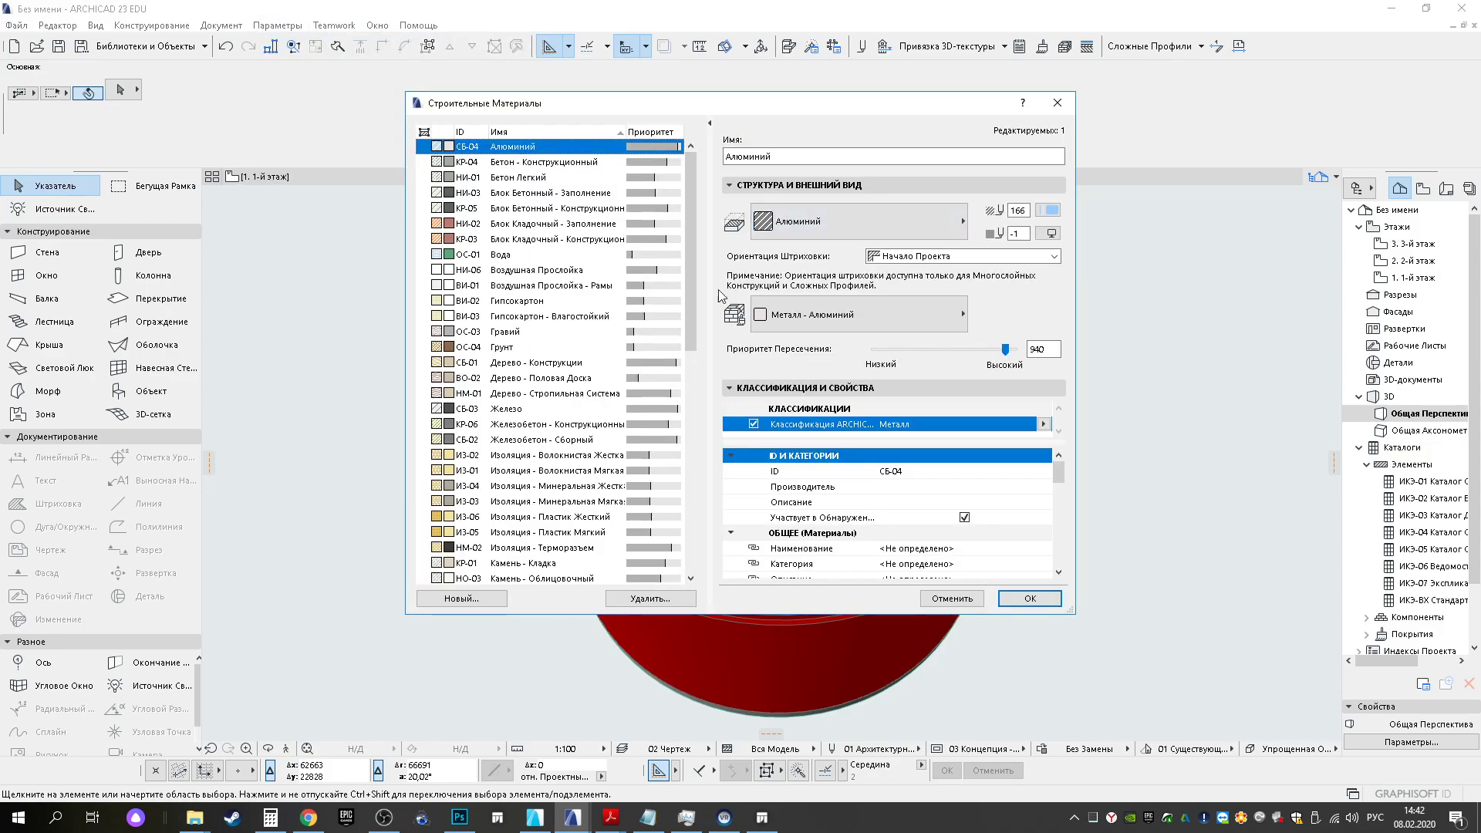
left_click(463, 598)
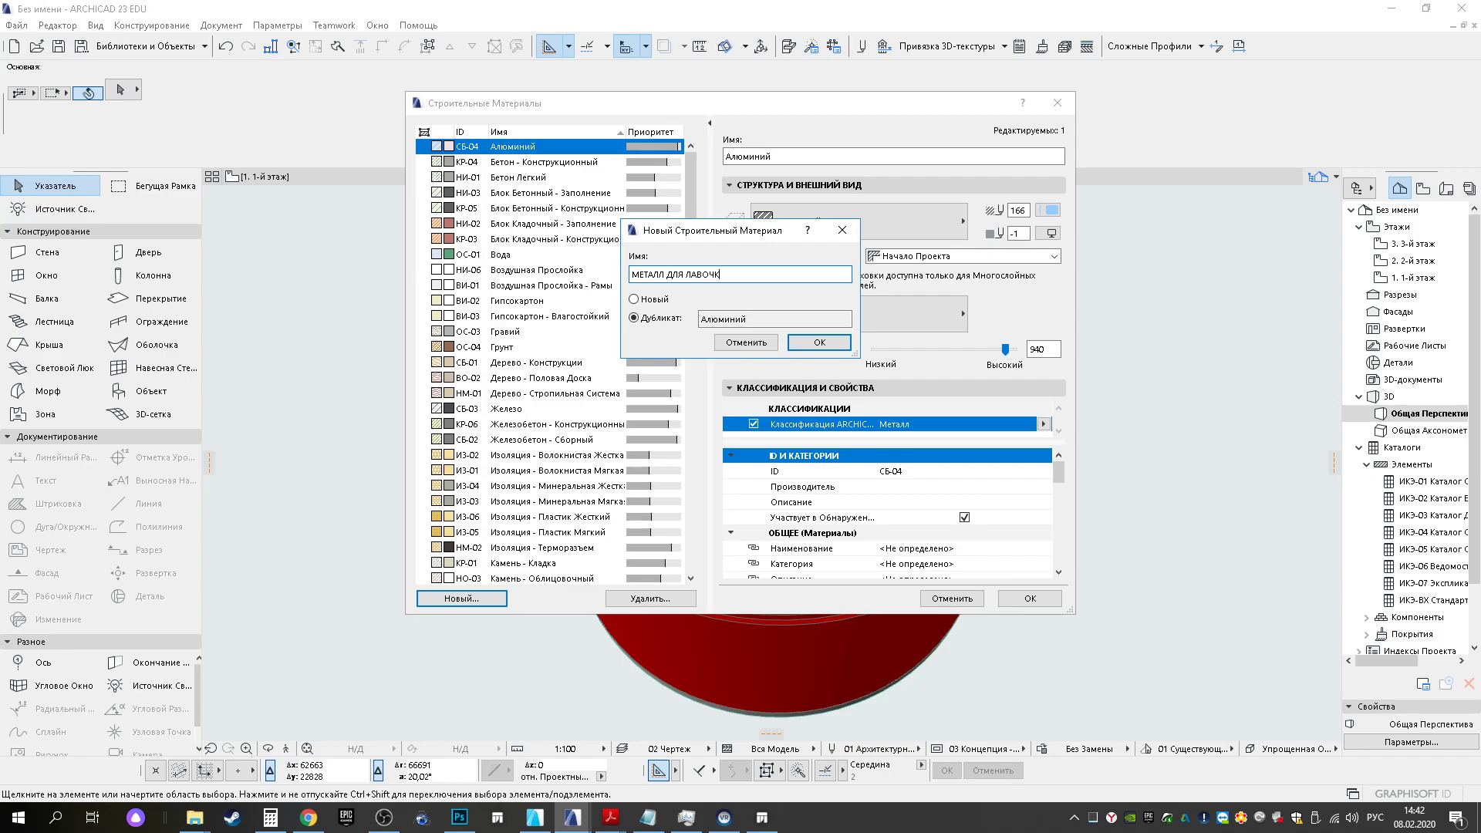
left_click(790, 348)
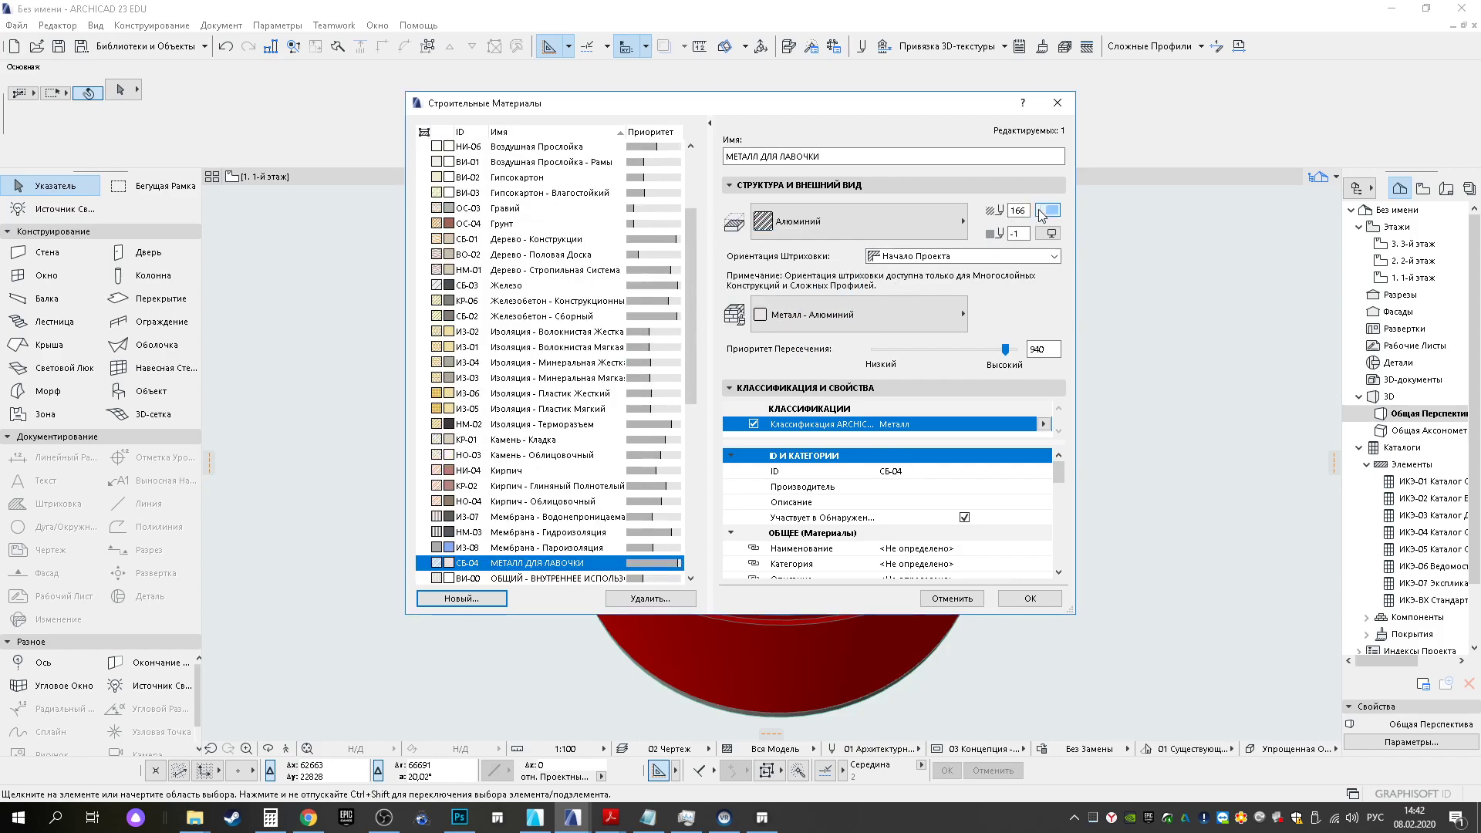
Give the new bench material the surface Краска - Киноварь and the 50 % cut fill
left_click(881, 314)
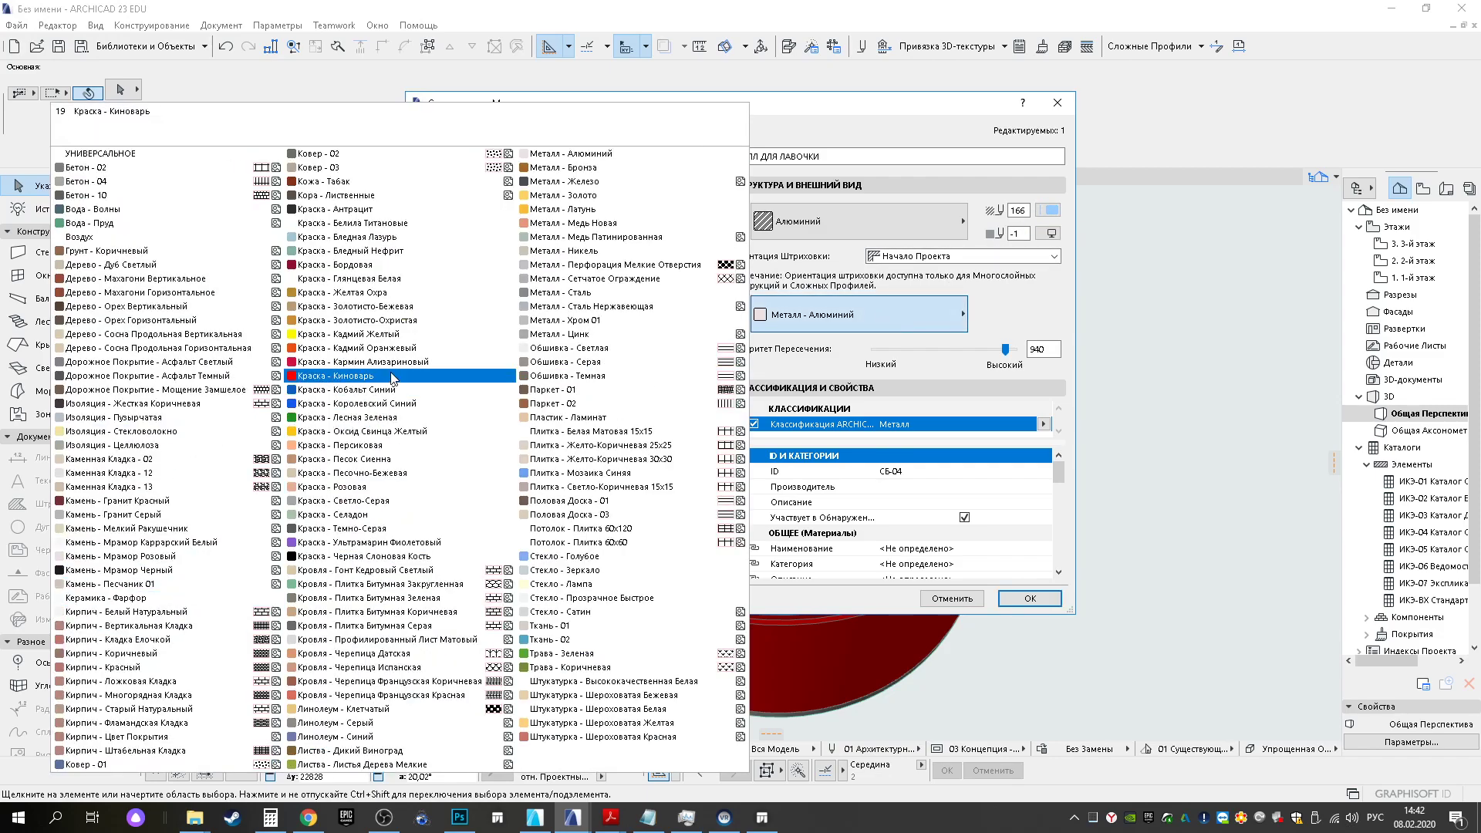
left_click(328, 376)
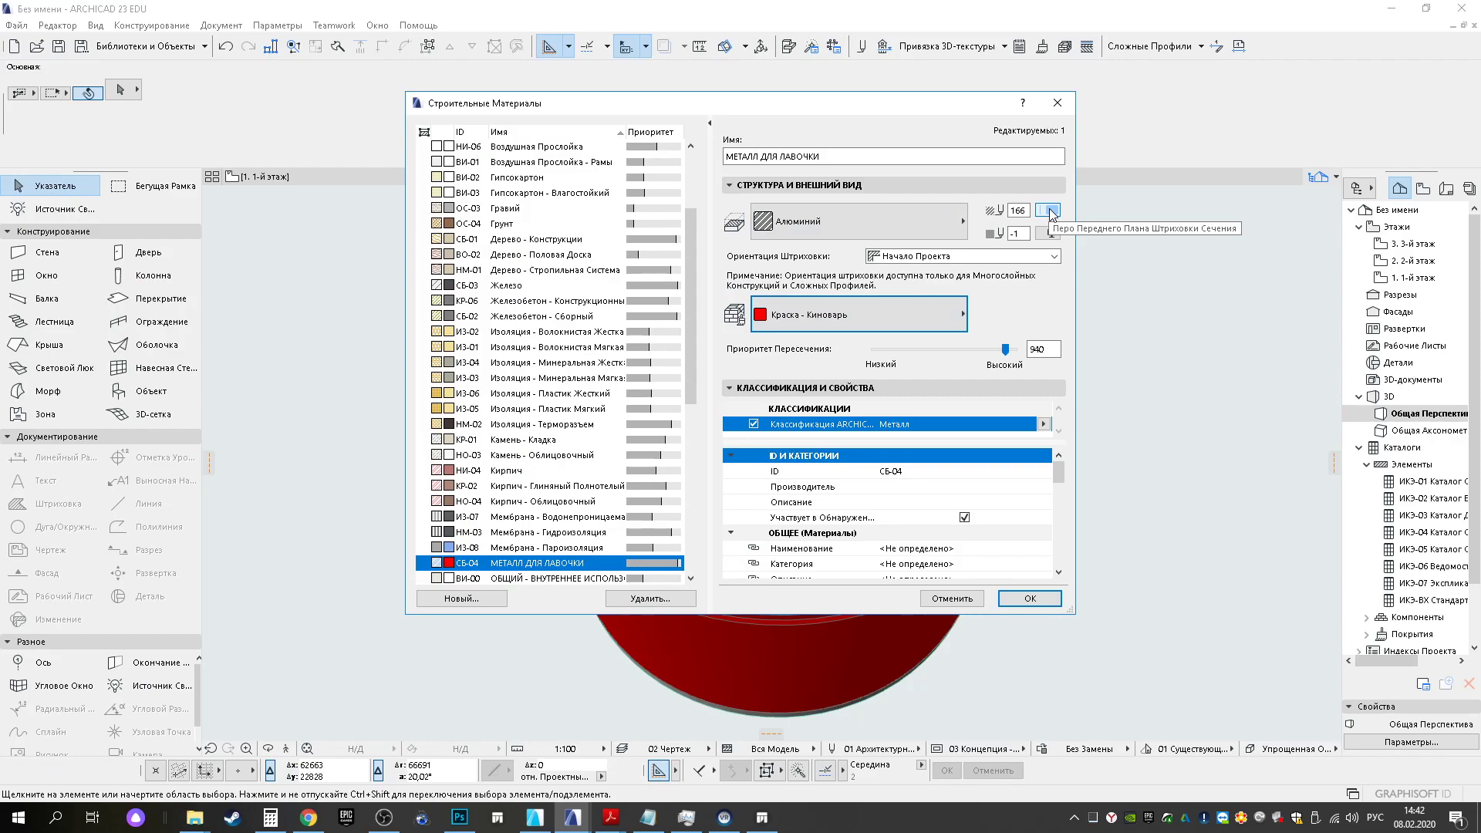
left_click(875, 224)
left_click(1005, 280)
Set the material's cut fill foreground to red pen 20 and its background to transparent, and accept the material settings
left_click(1049, 214)
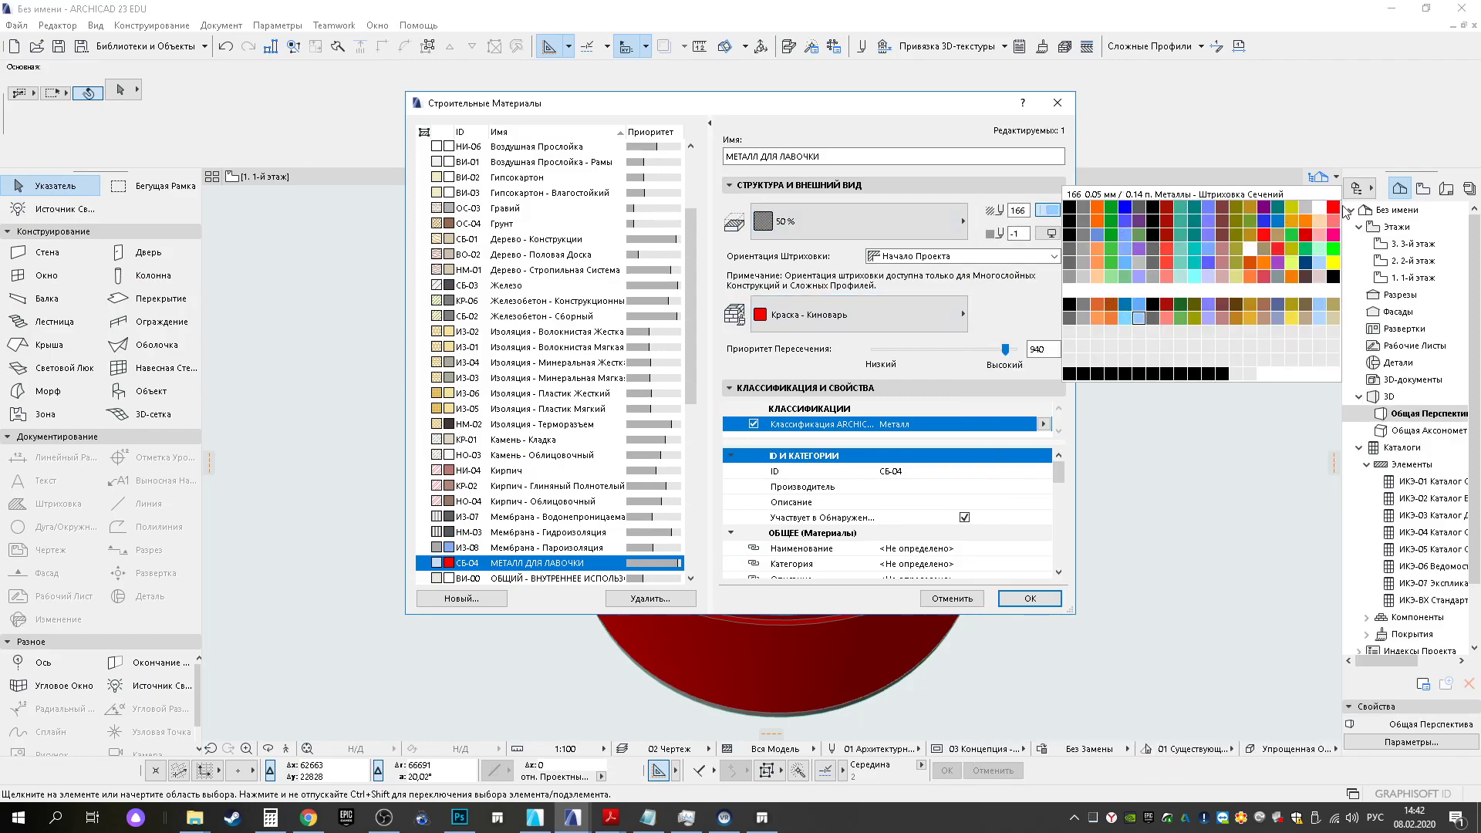
left_click(1332, 206)
left_click(1050, 232)
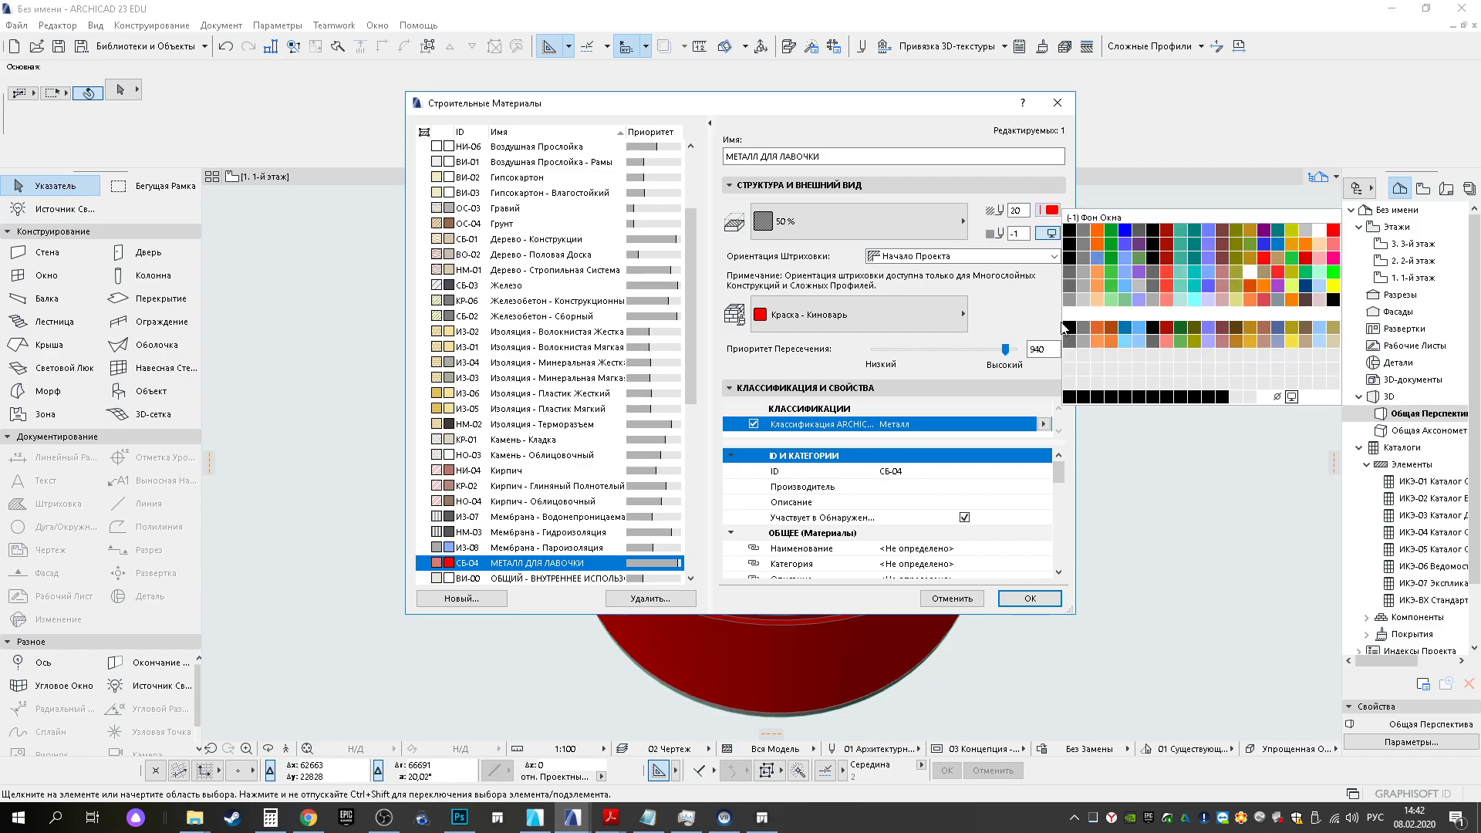
left_click(1049, 236)
left_click(1049, 236)
left_click(1171, 273)
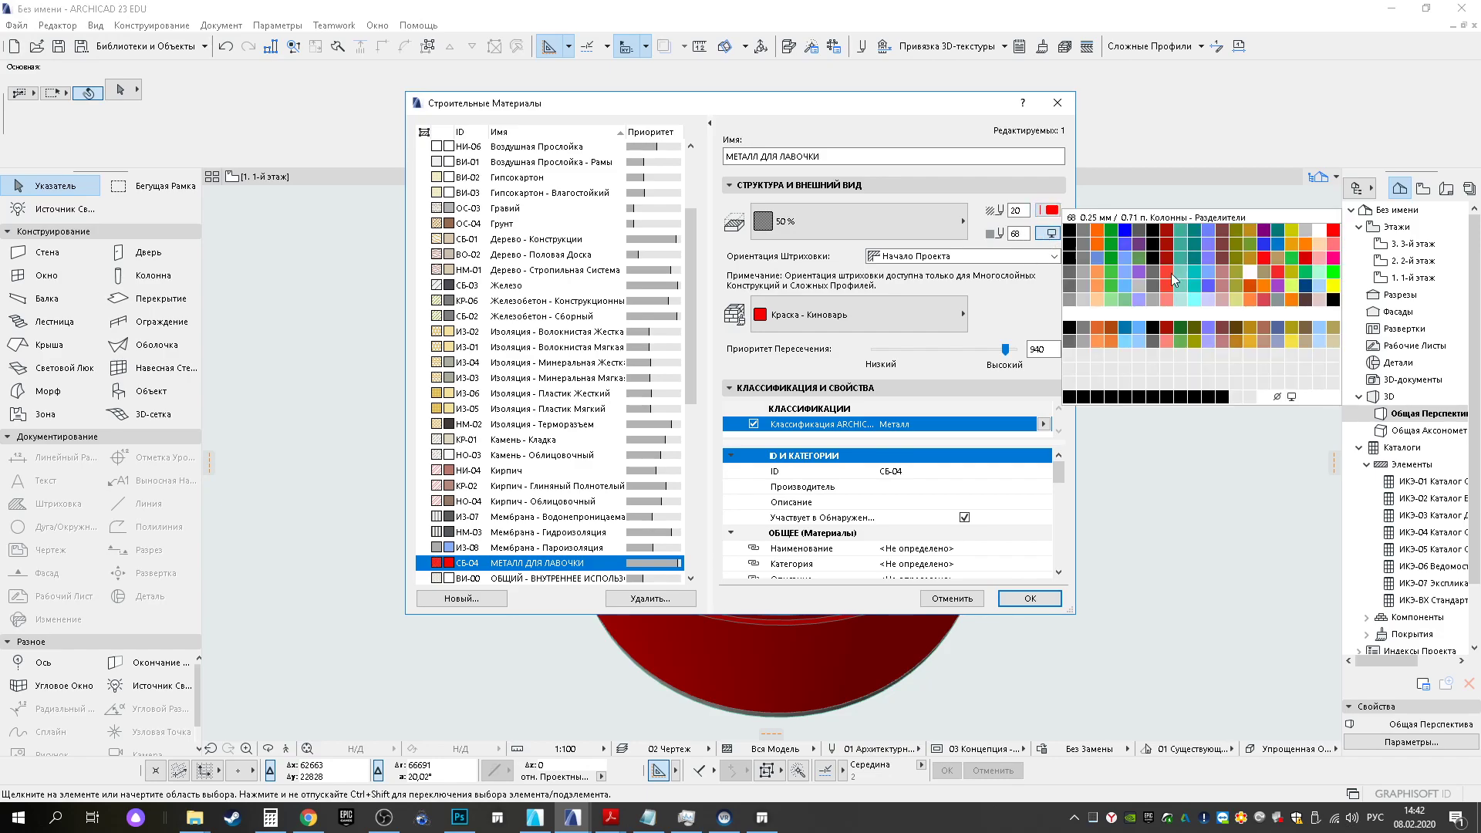
left_click(1276, 396)
left_click(1031, 602)
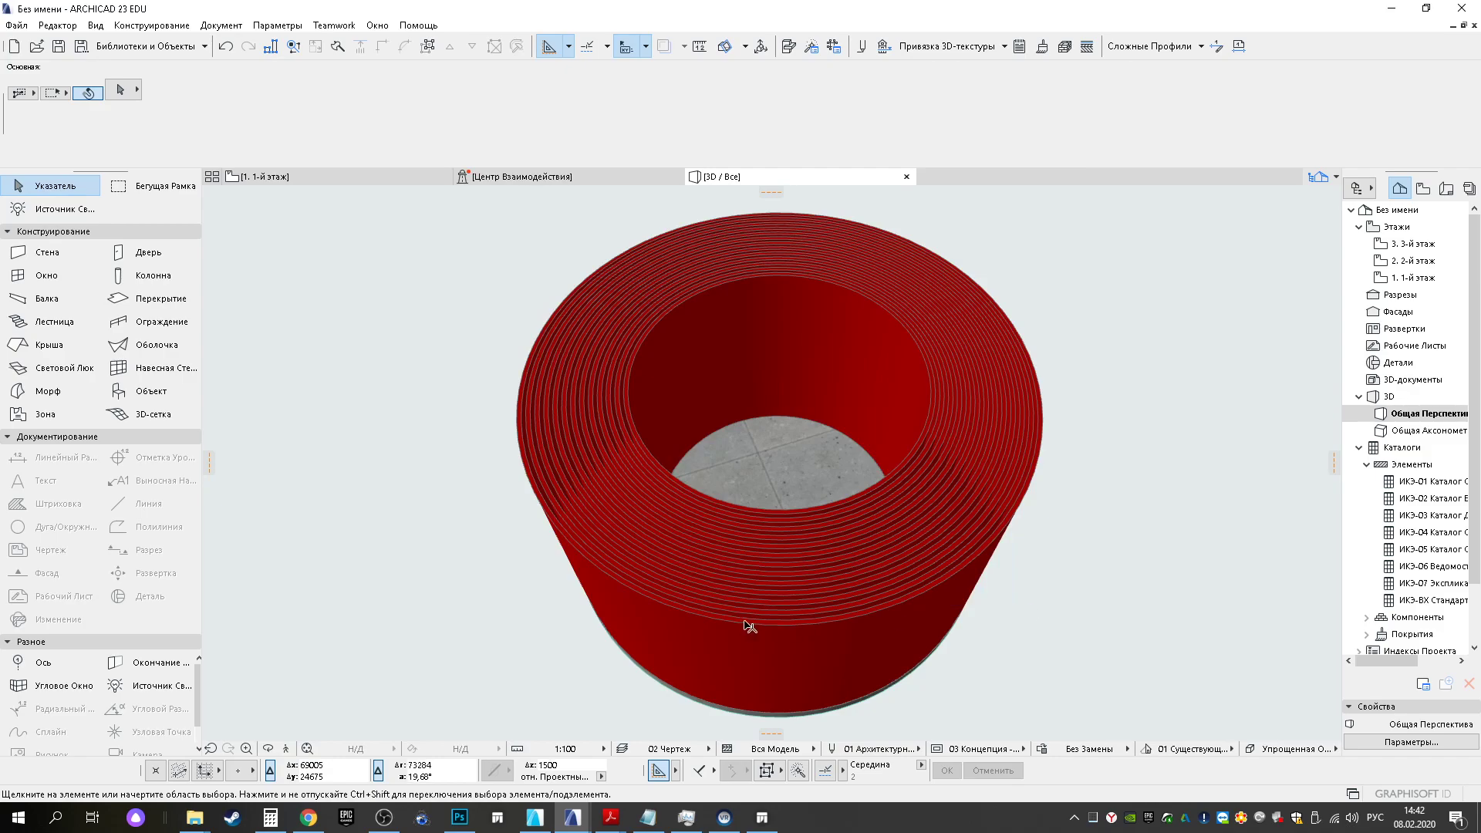
Select all ring walls in 3D and assign them the building material МЕТАЛЛ ДЛЯ ЛАВОЧКИ
scroll(781, 455, "down", 2)
middle_click_drag(787, 429, 755, 390, "shift")
left_click_drag(513, 269, 616, 296)
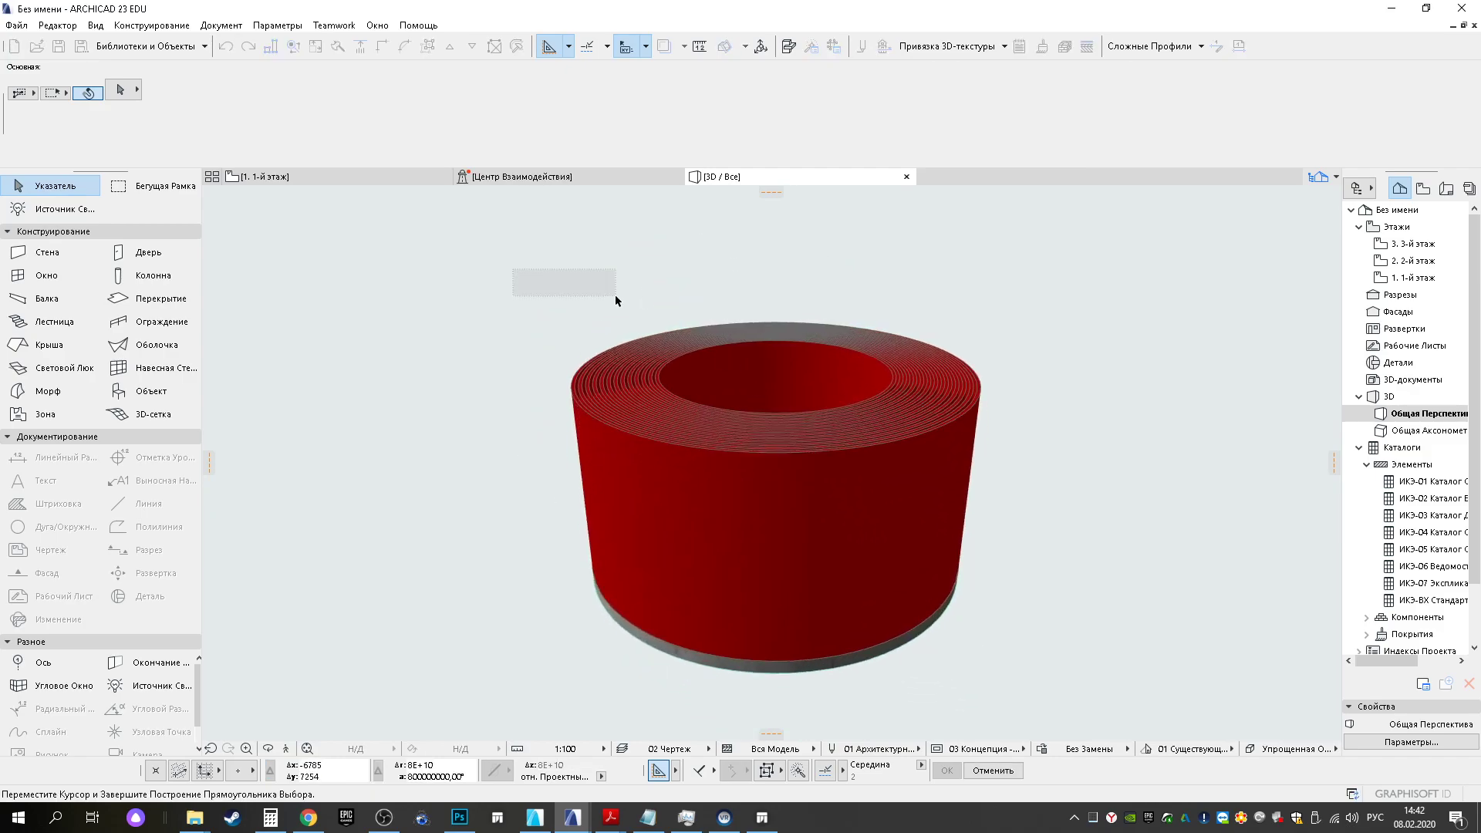
left_click(1046, 386)
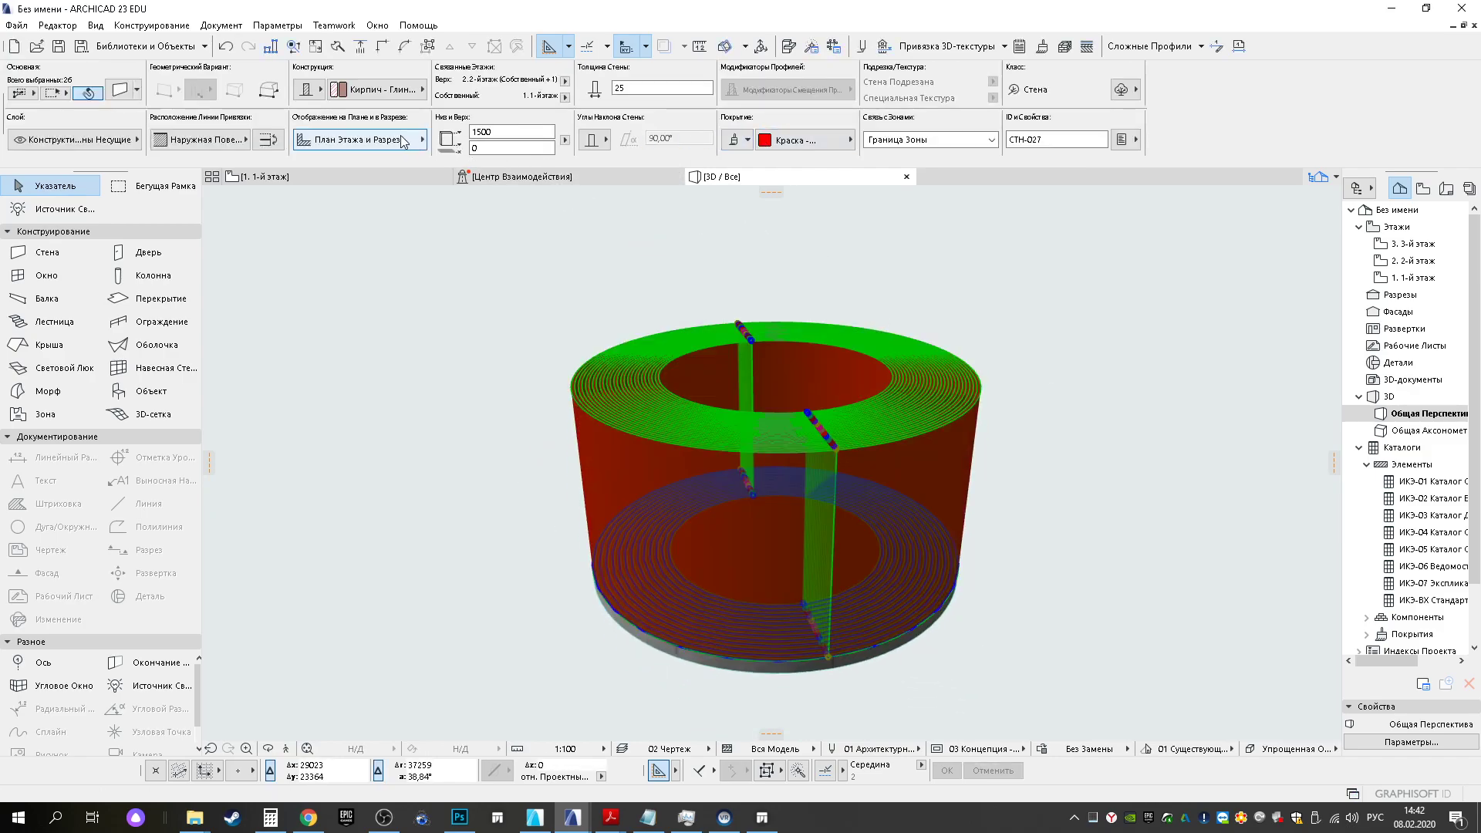
left_click(378, 90)
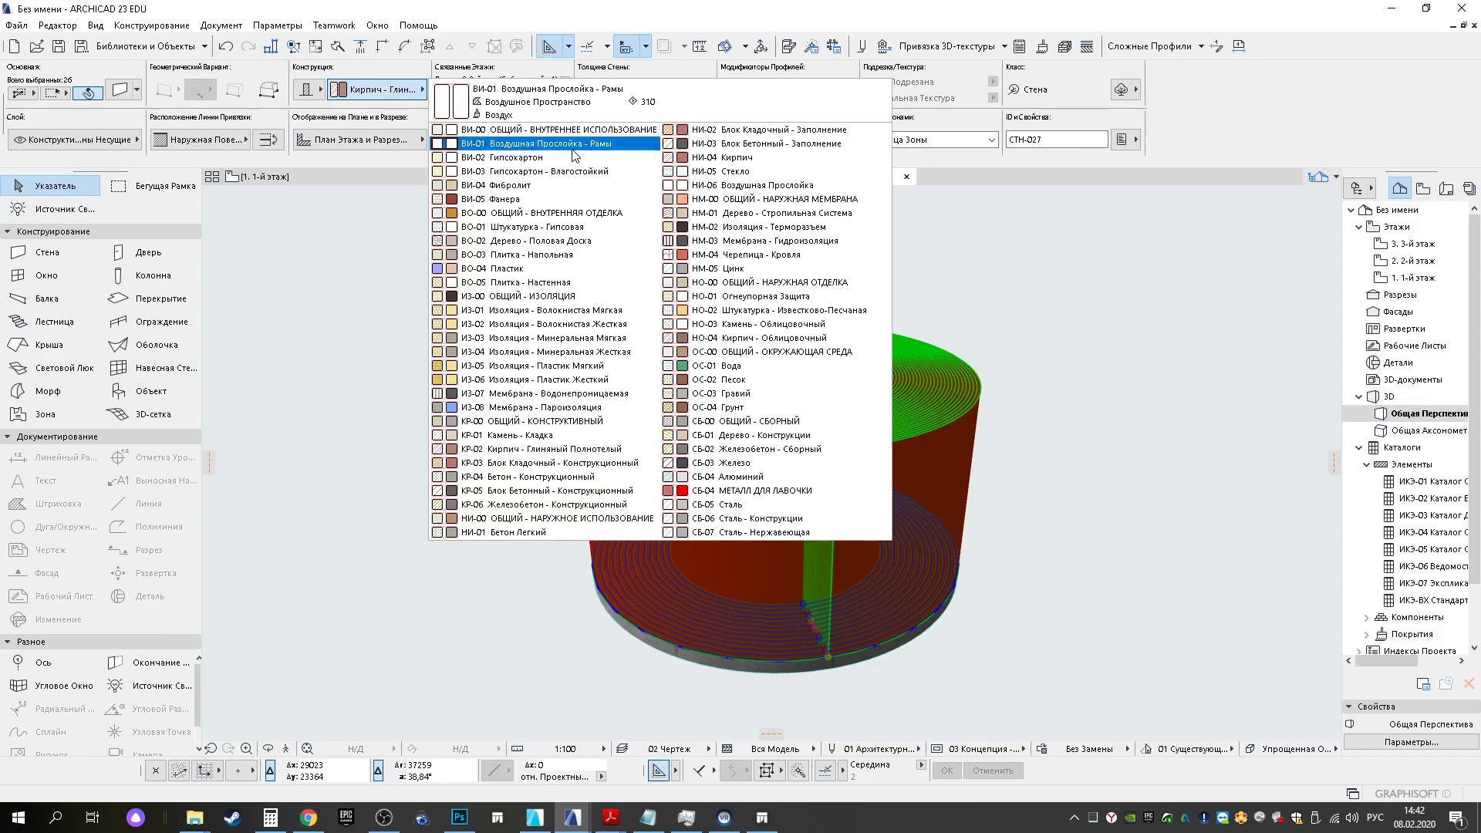
left_click(779, 489)
left_click(938, 678)
Inspect the ring walls in 3D, then return to the first-floor plan and examine the bench's shape in the reference picture
middle_click_drag(684, 410, 800, 496, "shift")
middle_click_drag(740, 422, 626, 409, "shift")
scroll(634, 351, "down", 1)
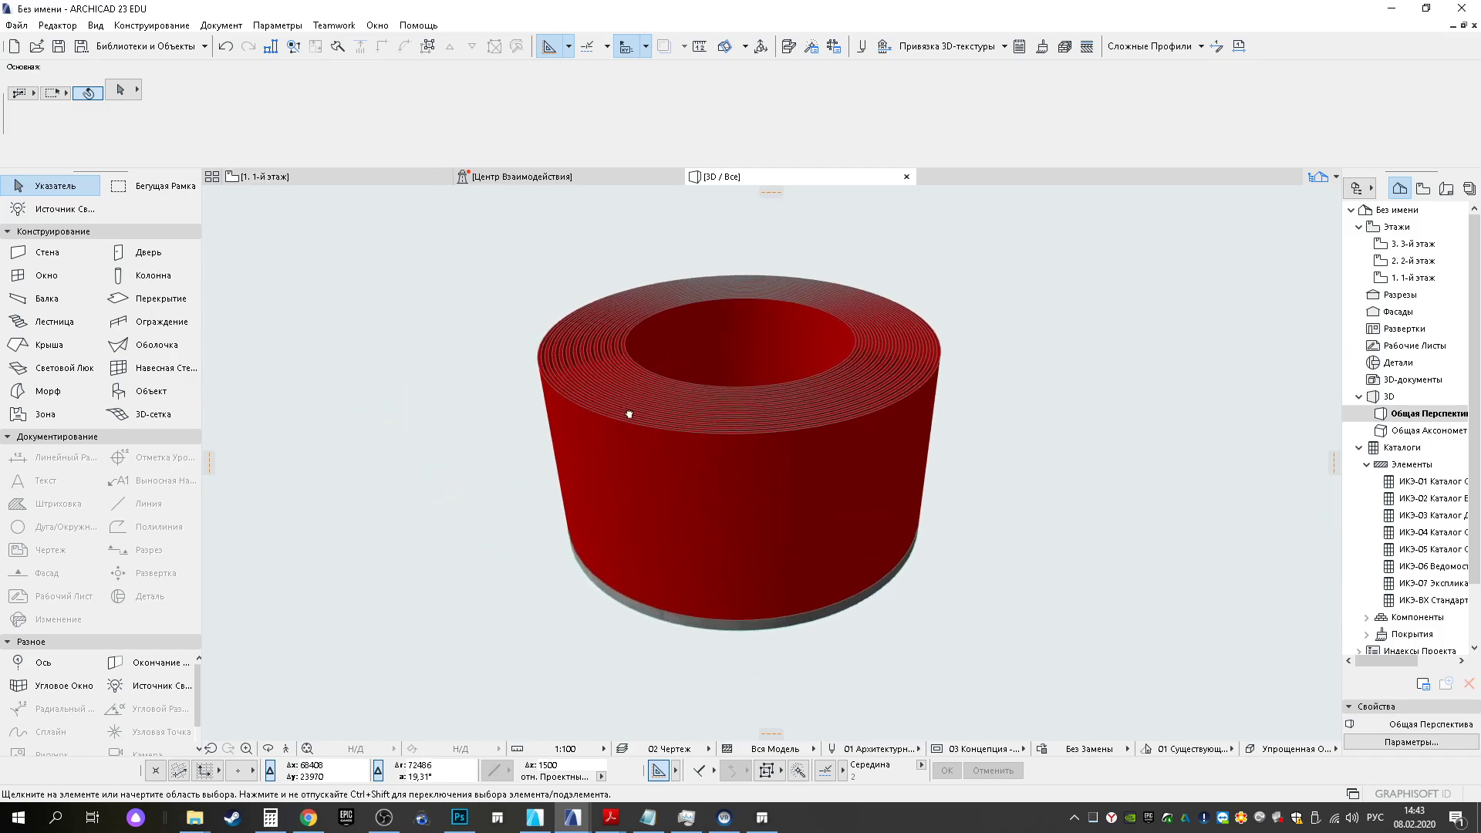
left_click(307, 179)
scroll(761, 593, "up", 3)
scroll(643, 483, "down", 3)
middle_click_drag(326, 492, 1085, 502)
scroll(557, 444, "down", 5)
middle_click_drag(532, 440, 550, 534)
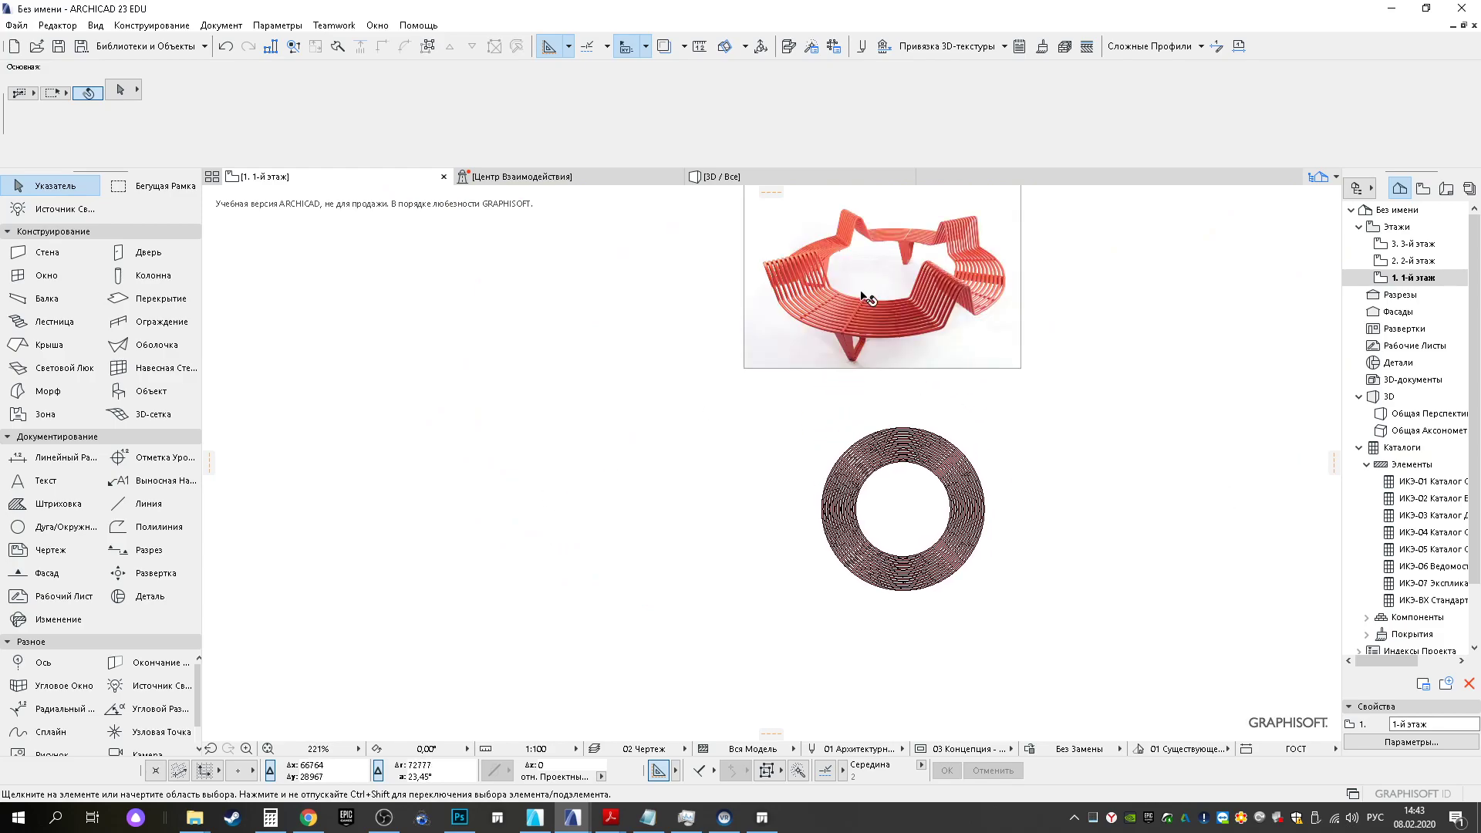
scroll(775, 421, "up", 5)
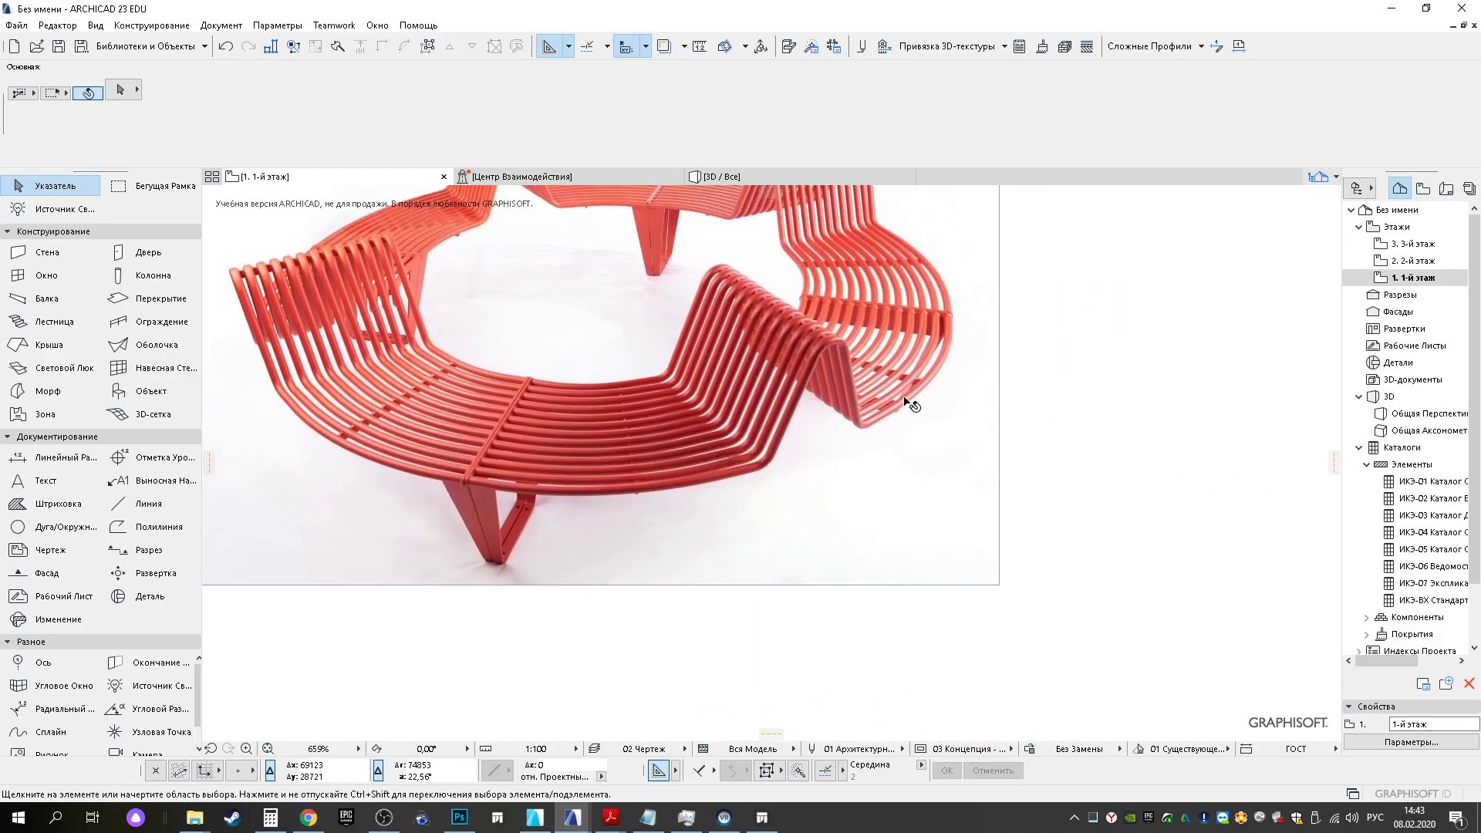
scroll(810, 385, "down", 4)
Create a new complex profile named "для лавочки 1" in the Profile Manager
left_click(1132, 46)
left_click(1157, 71)
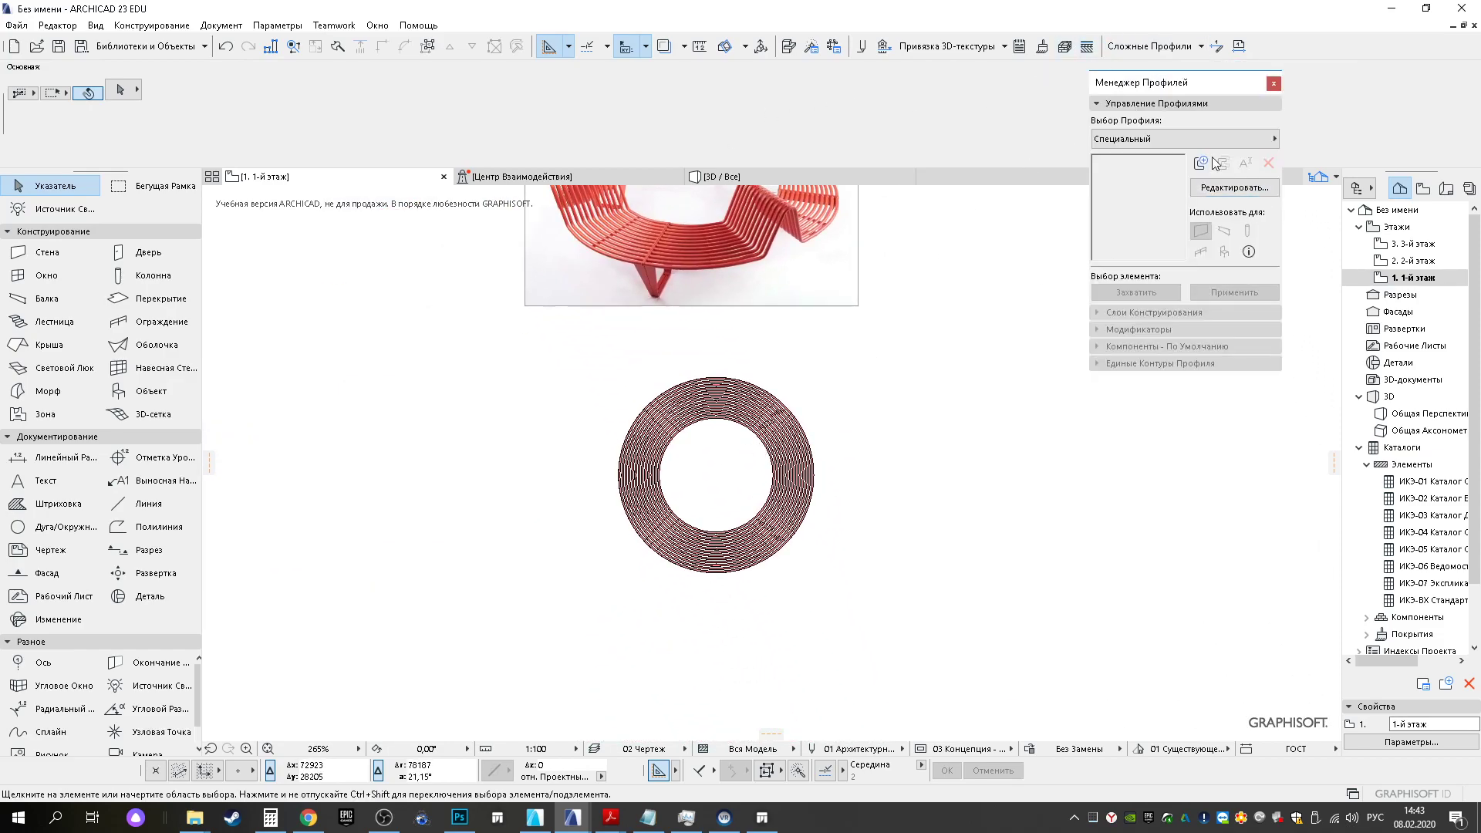
left_click(1201, 165)
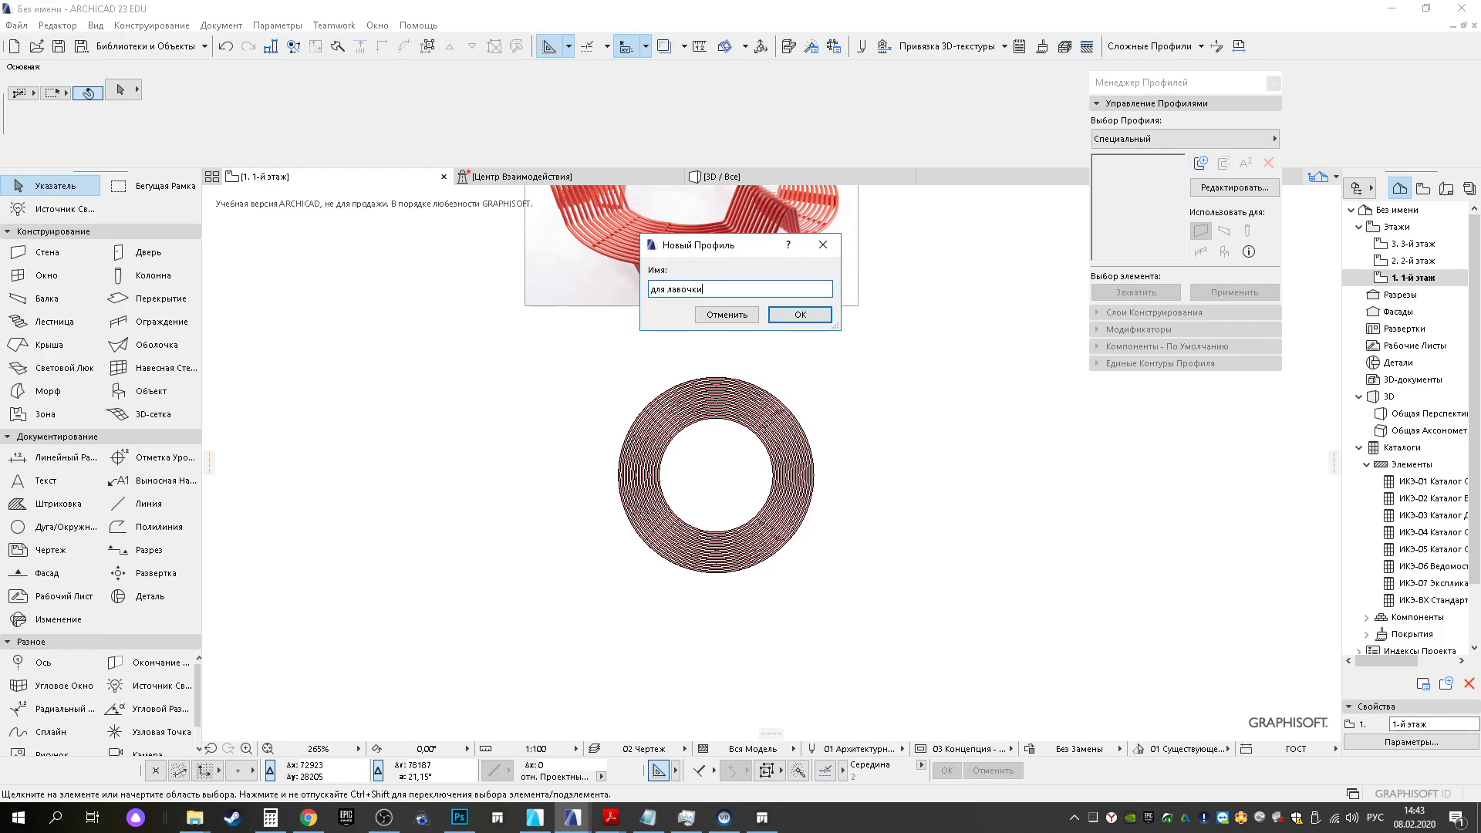
left_click(787, 312)
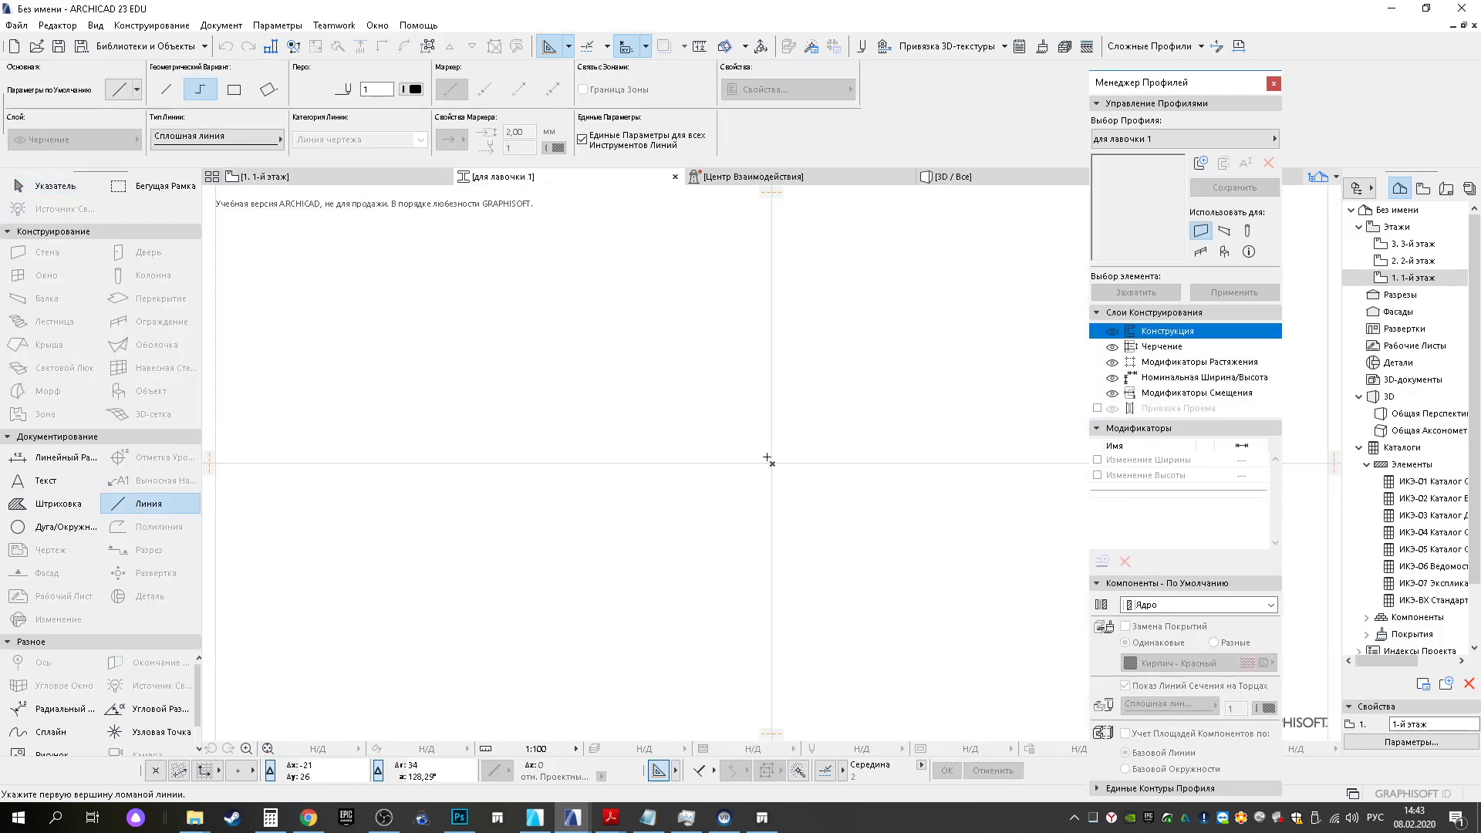
Start the profile outline at the origin with a short horizontal foot followed by a 550 mm vertical segment
left_click(772, 462)
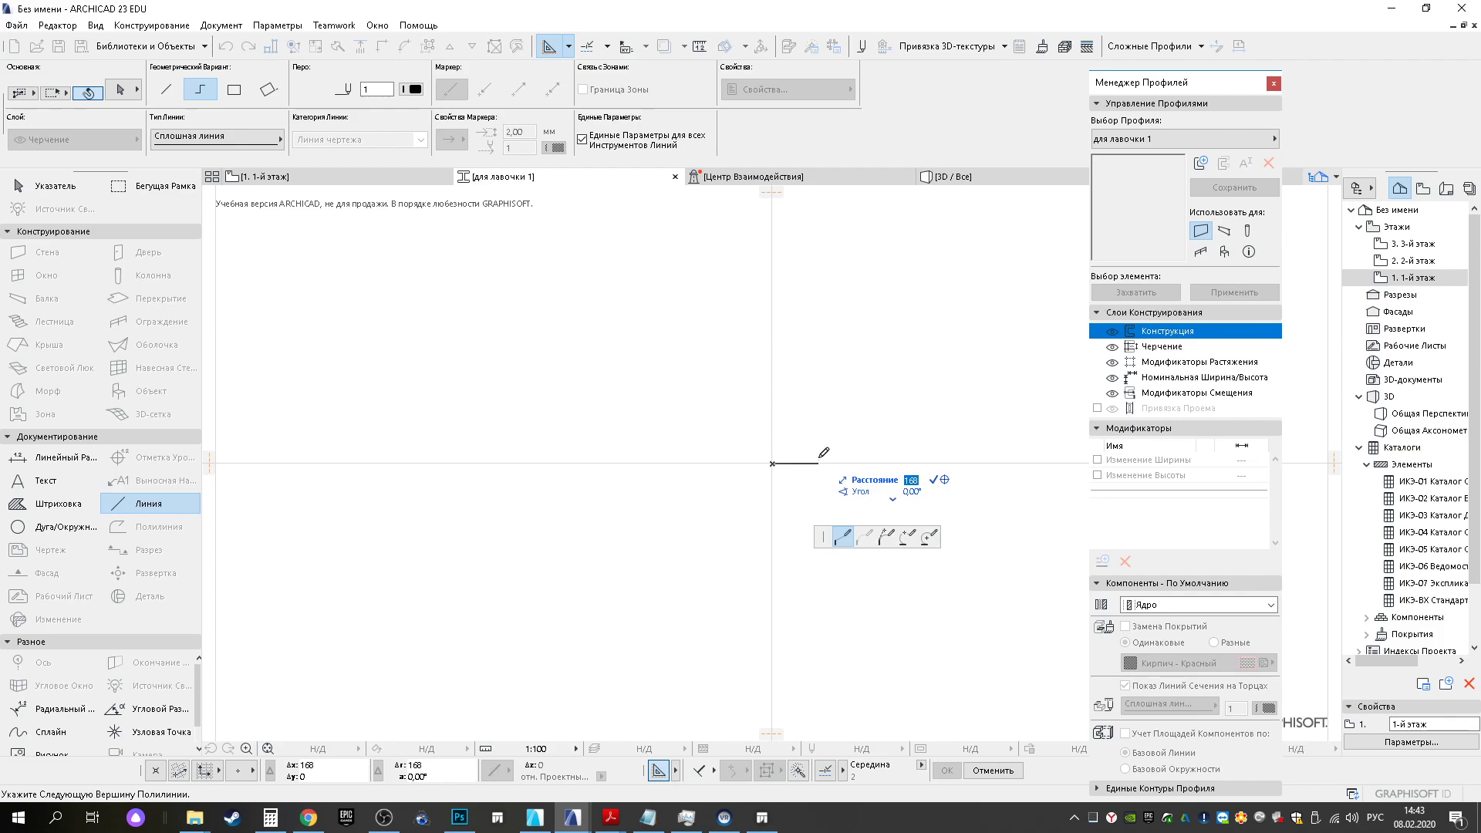
key("Return")
mouse_move(785, 360)
middle_mouse_down()
mouse_move(756, 463)
mouse_move(746, 439)
mouse_move(682, 437)
middle_mouse_up()
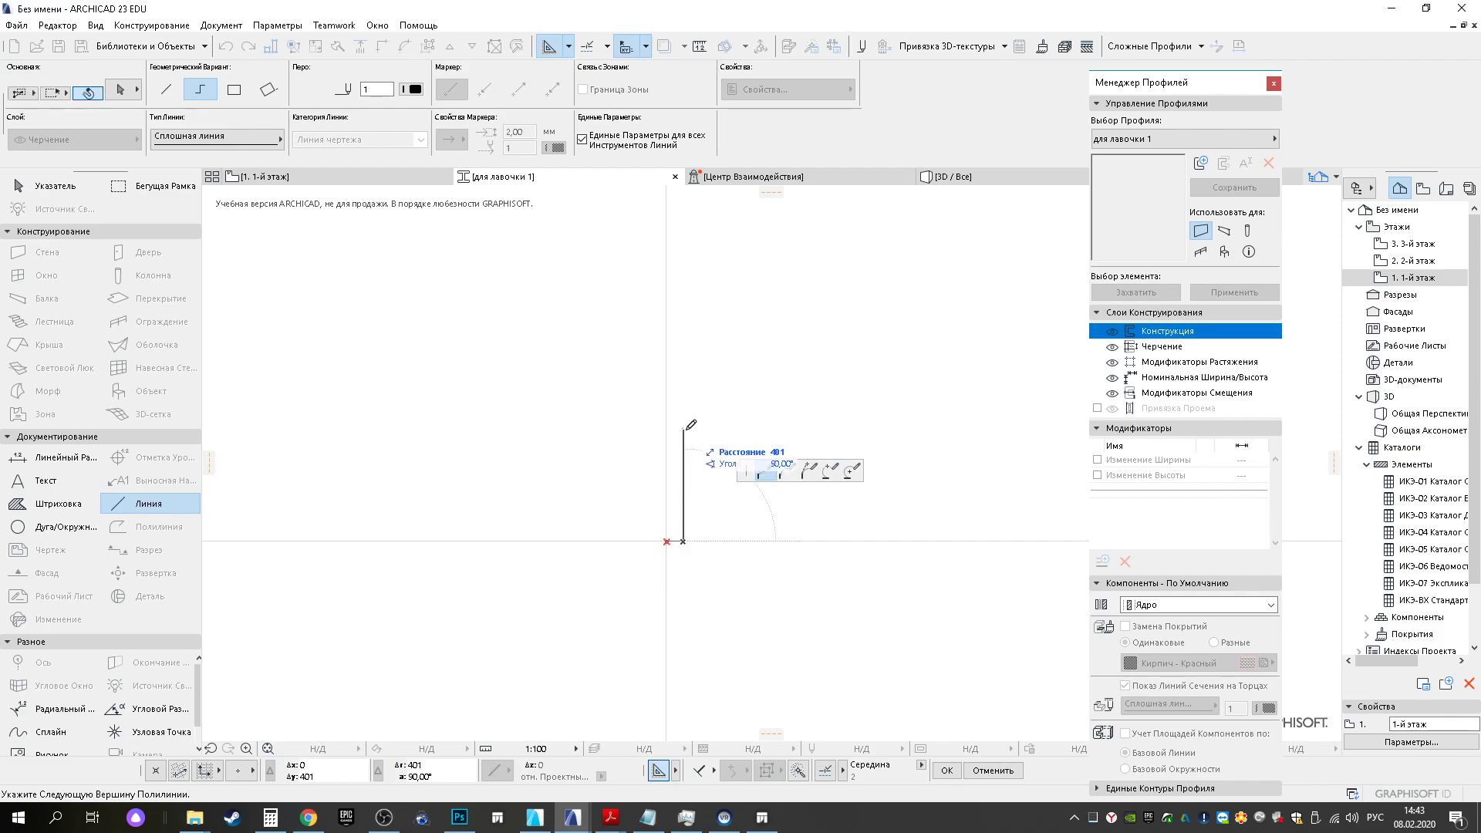
key("Tab")
type("550")
key("Return")
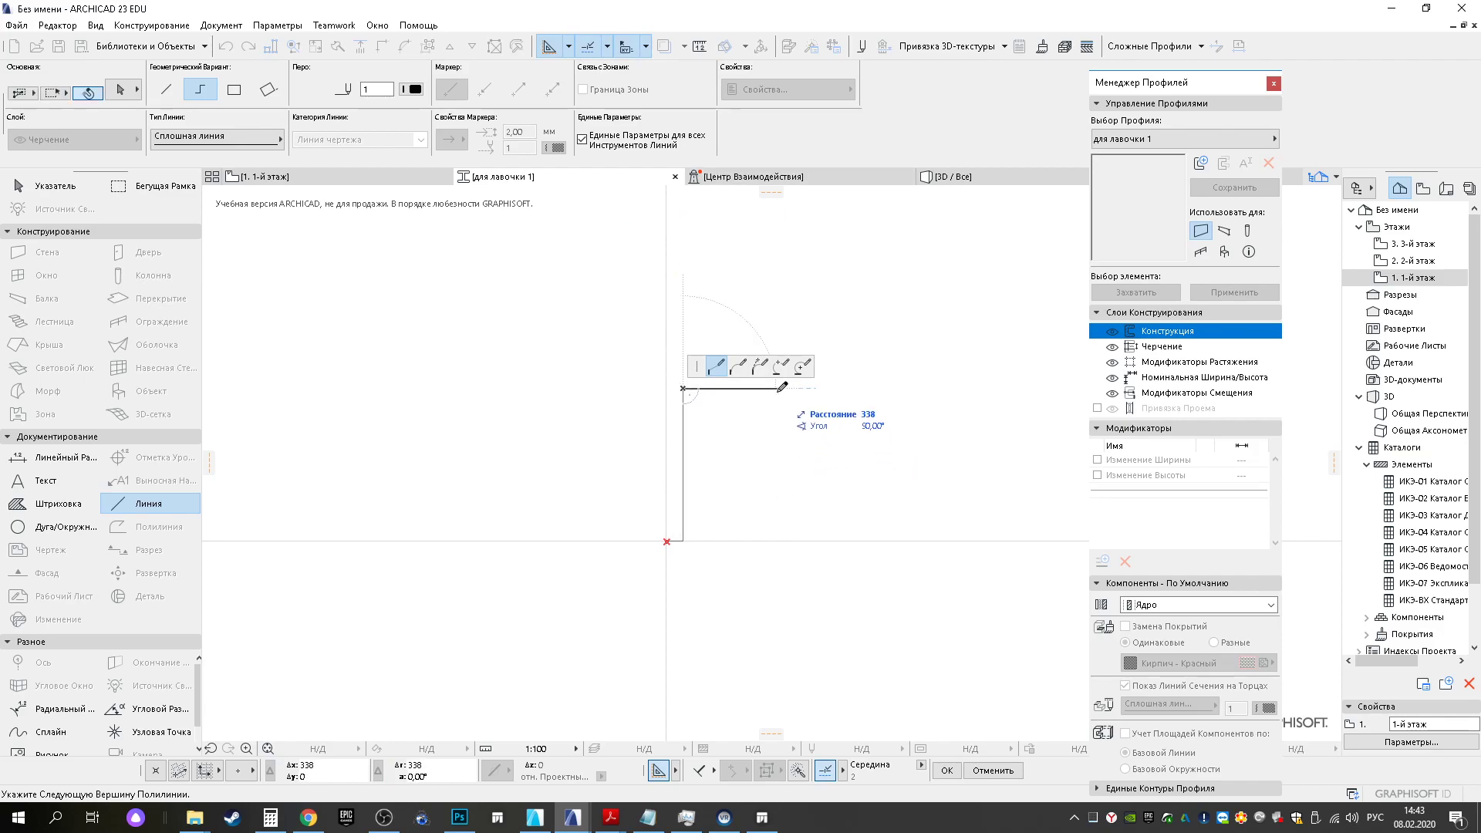
Continue the outline with a 300 mm horizontal top, a vertical drop to the baseline and a short horizontal foot, finishing the polyline
key("Tab")
type("300")
key("Return")
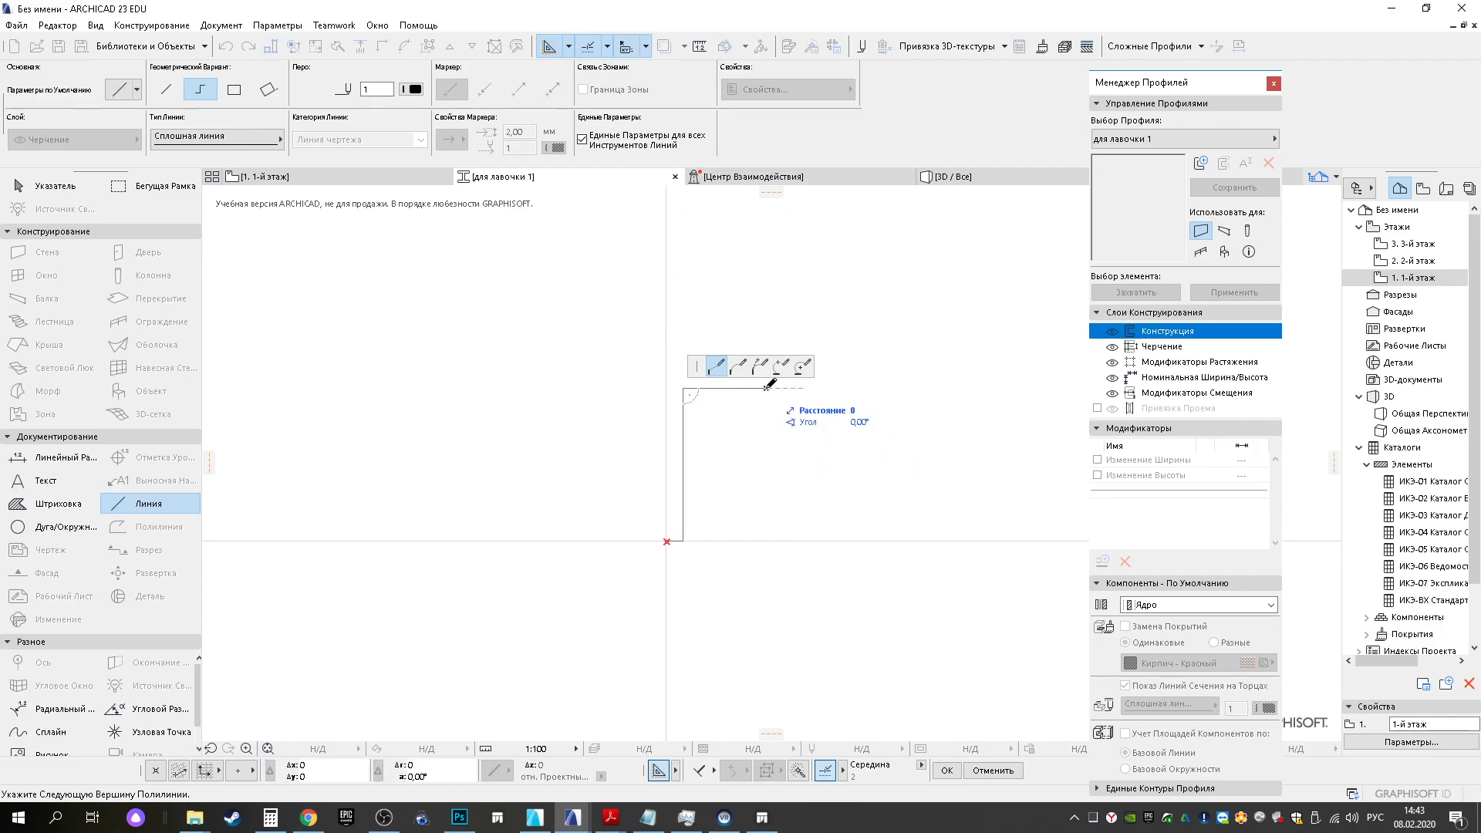
left_click(767, 540)
key("Tab")
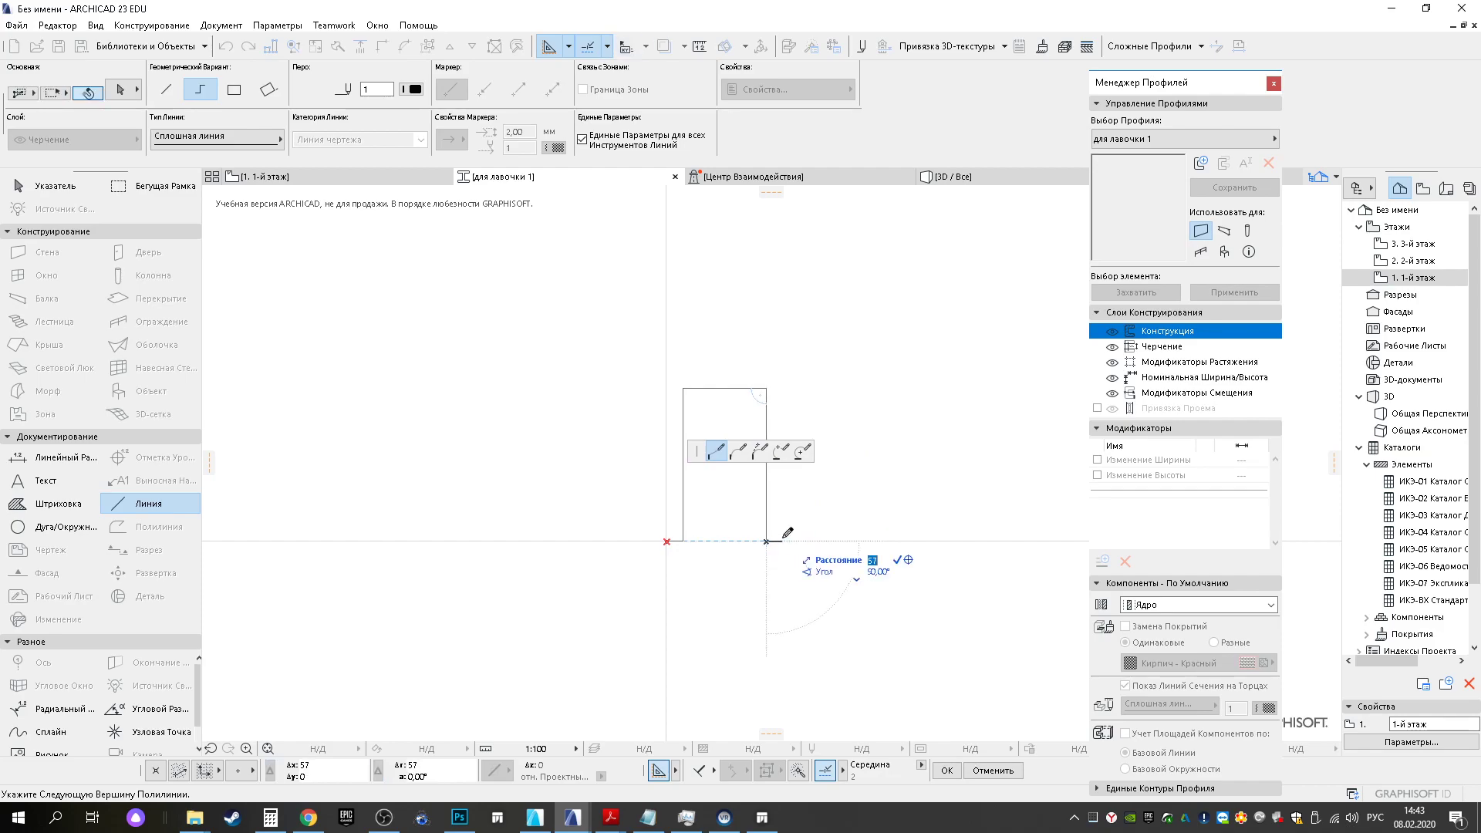
key("Return")
double_click(783, 541)
key("Escape")
Move both upper corners of the outline to the midpoint of its top edge, making the two legs meet in a peak
left_click(692, 413)
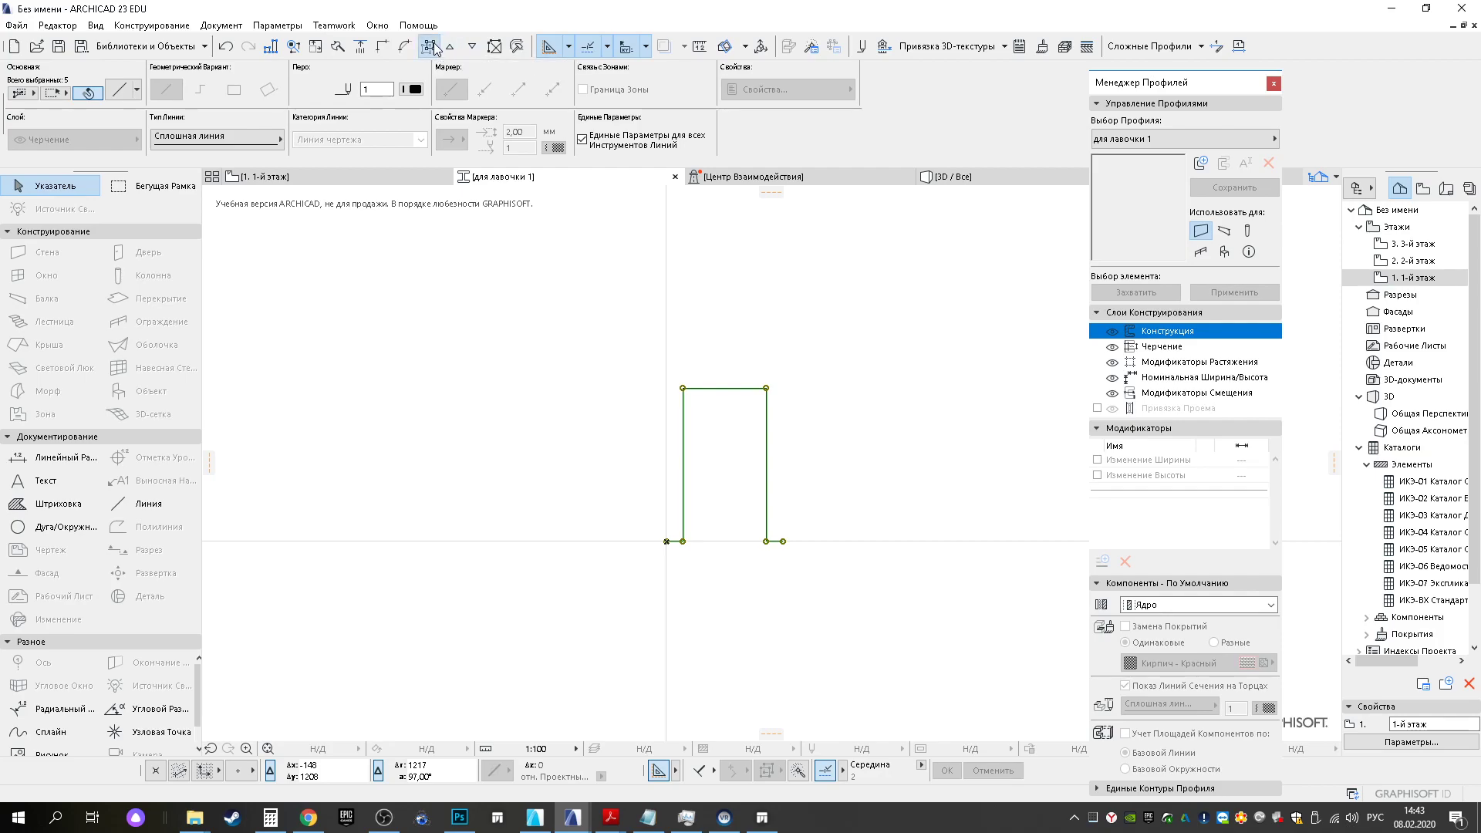
left_click(683, 389)
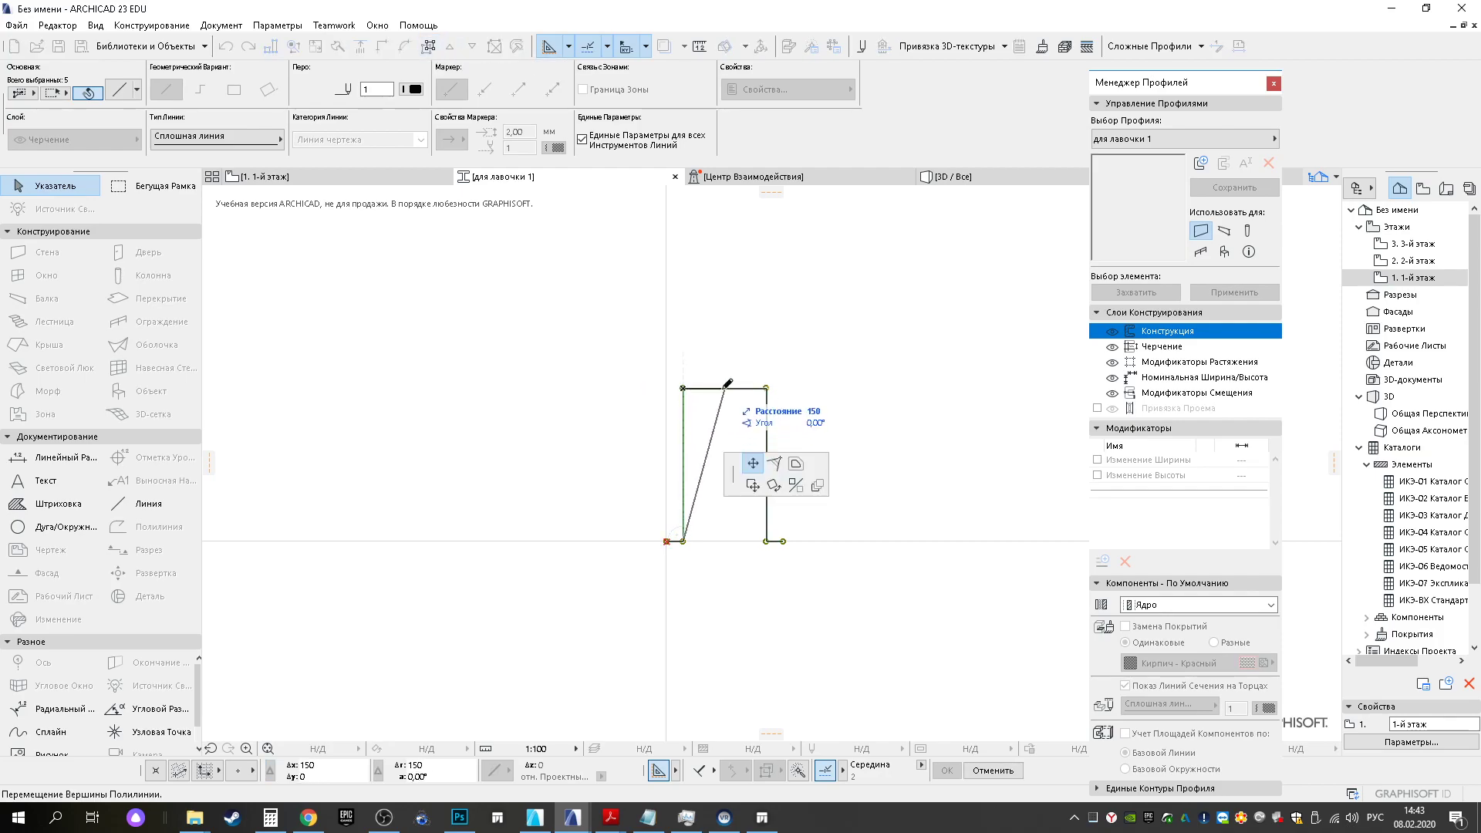
left_click(724, 387)
left_click(767, 388)
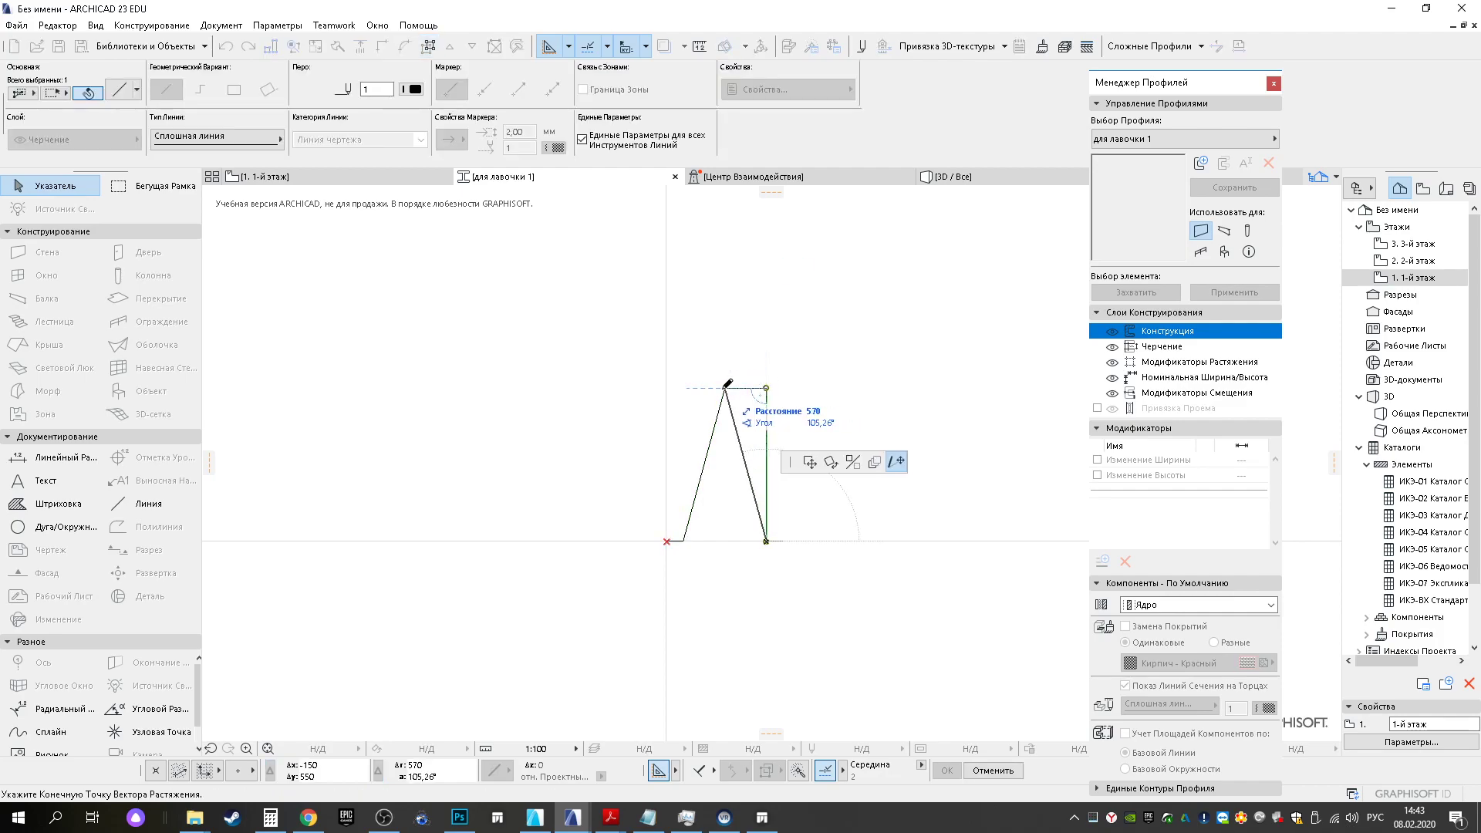
Select the whole peaked outline and fillet all its corners with the same radius
left_click_drag(644, 360, 874, 595)
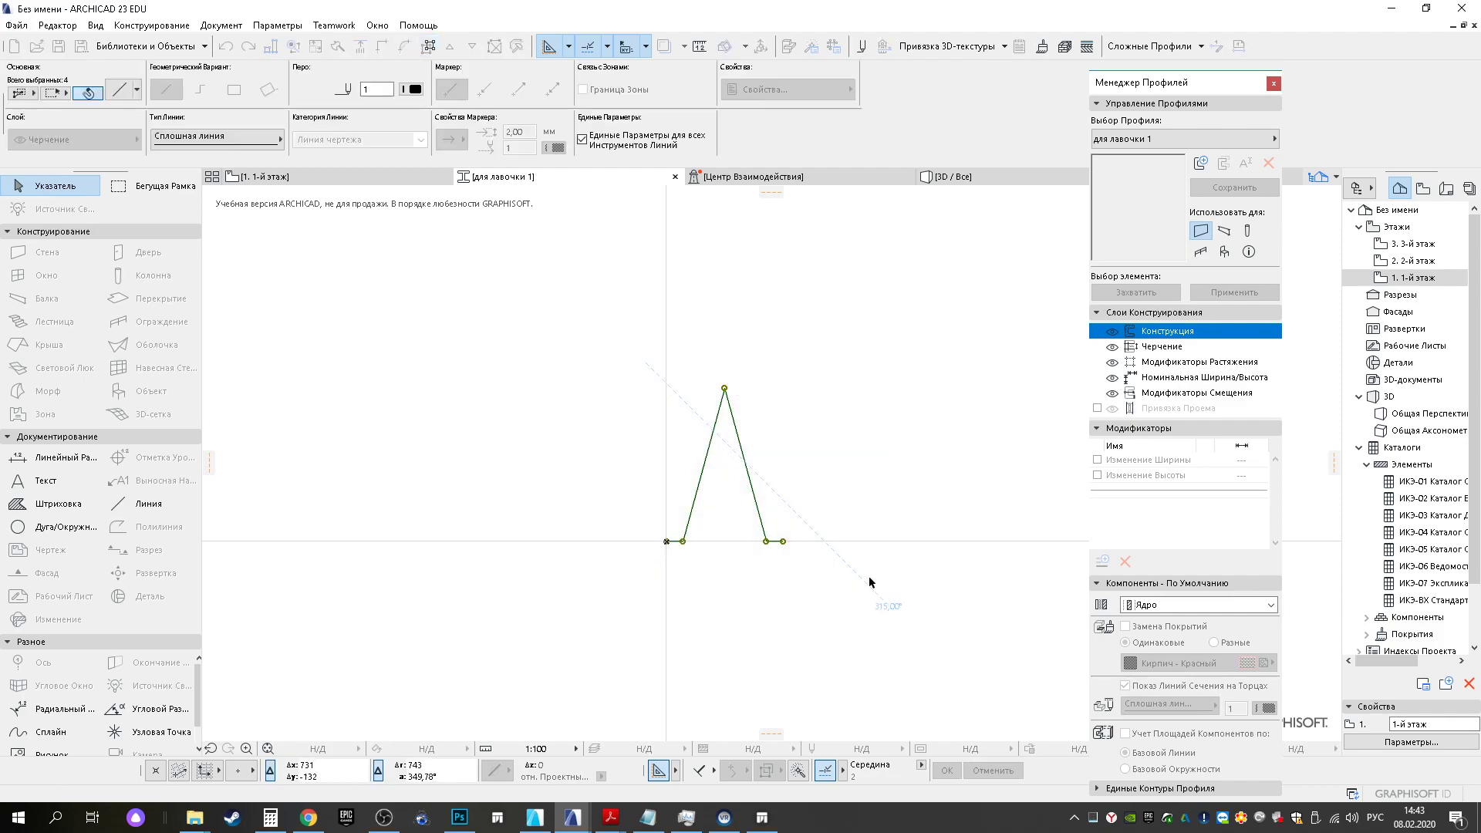
left_click(404, 47)
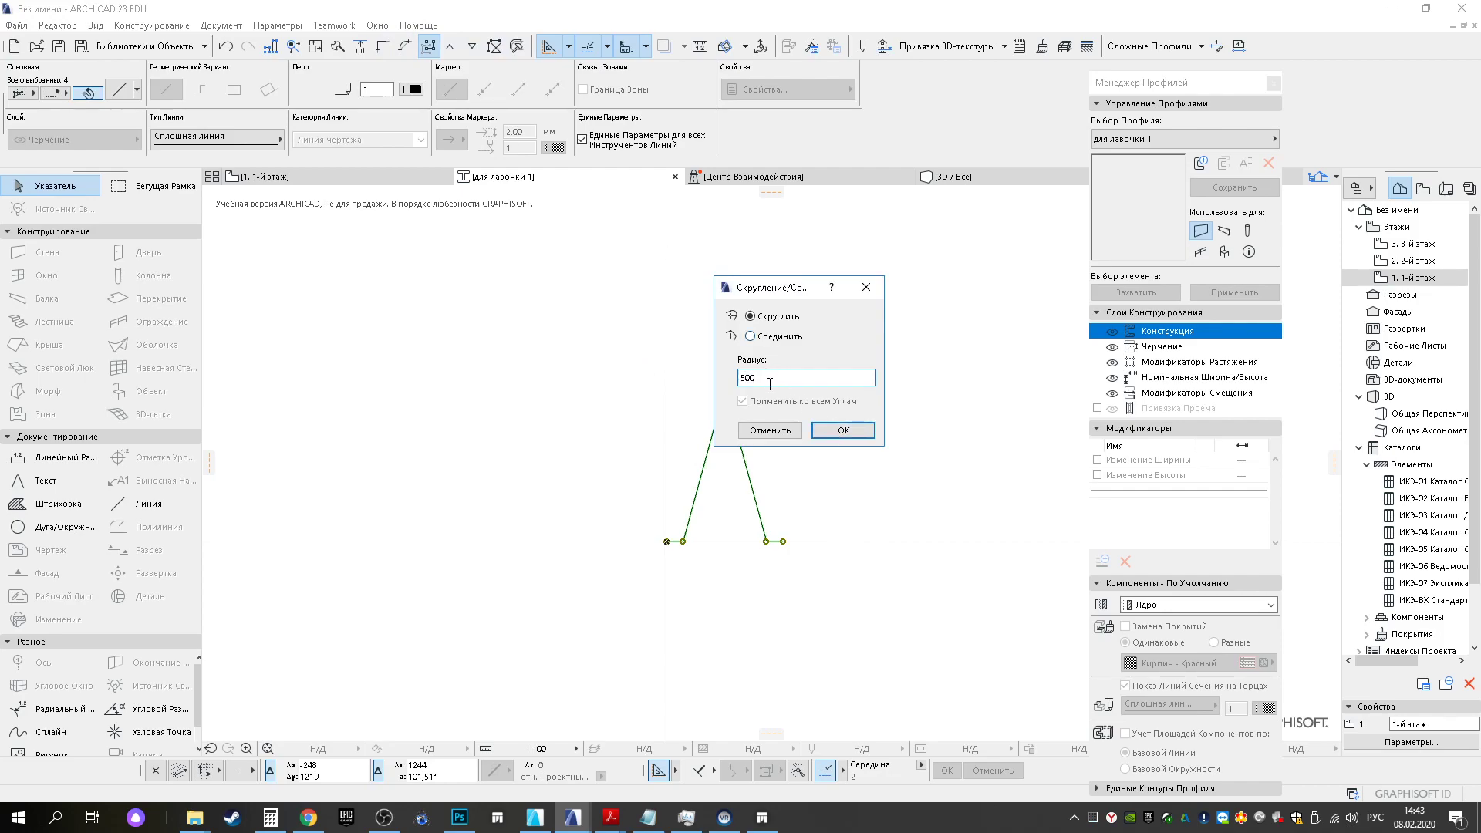
left_click(843, 429)
scroll(671, 575, "up", 5)
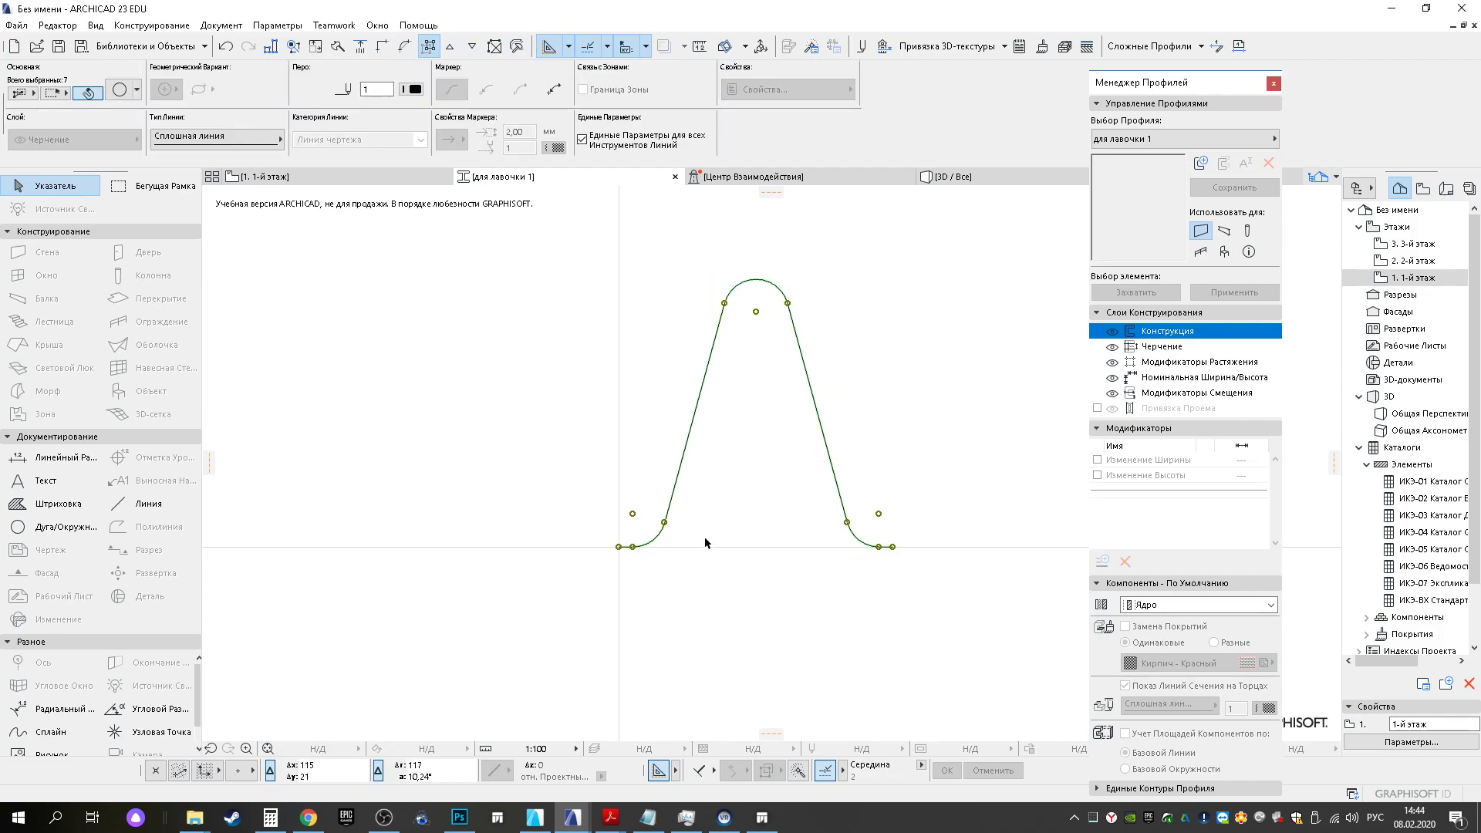
middle_click_drag(773, 268, 724, 378)
key("Escape")
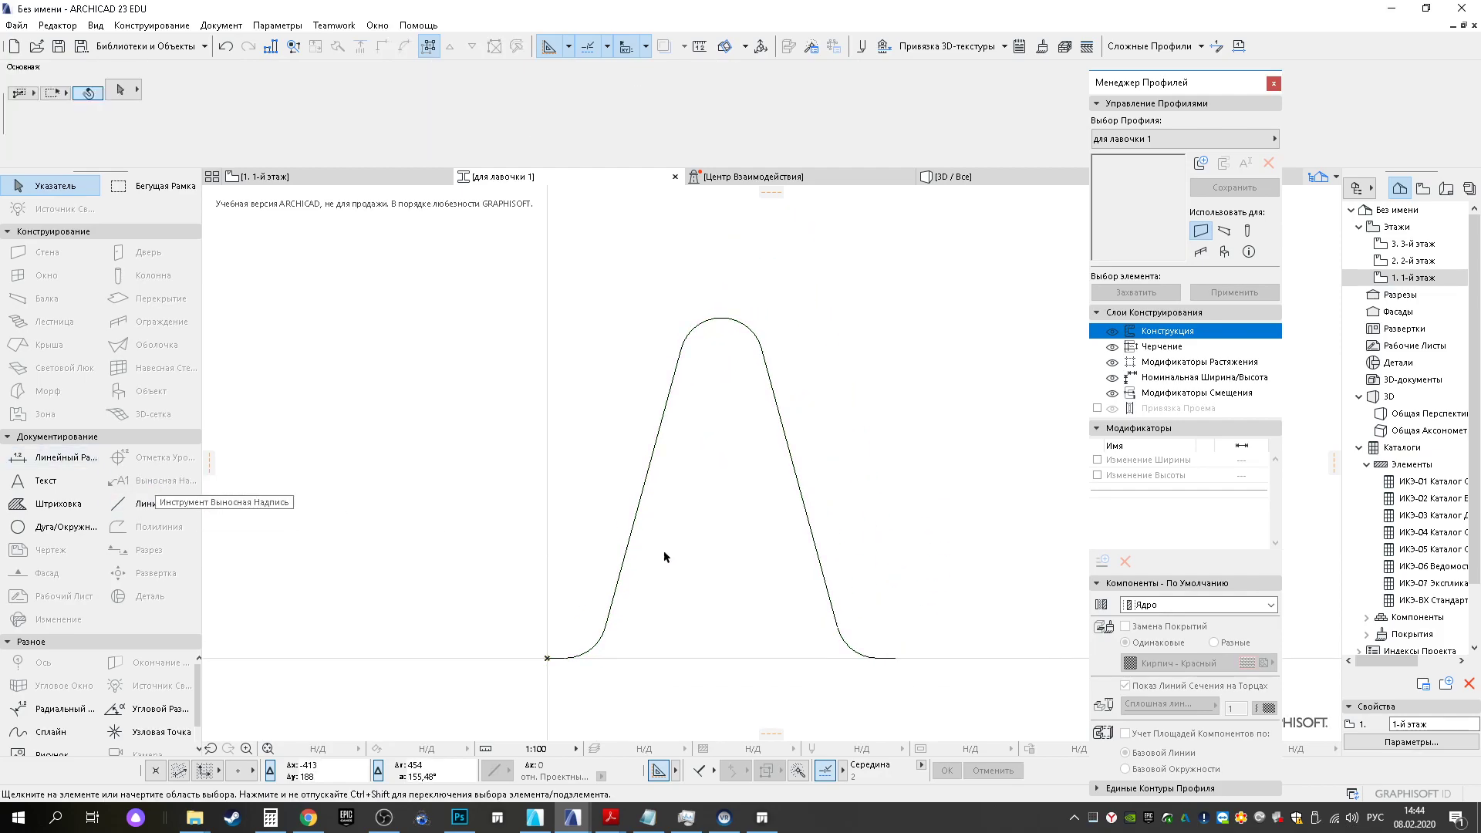
Select all seven lines and arcs of the rounded outline and create a copy offset 10 mm outward
left_click(554, 658)
left_click(589, 652, "shift")
left_click(615, 586, "shift")
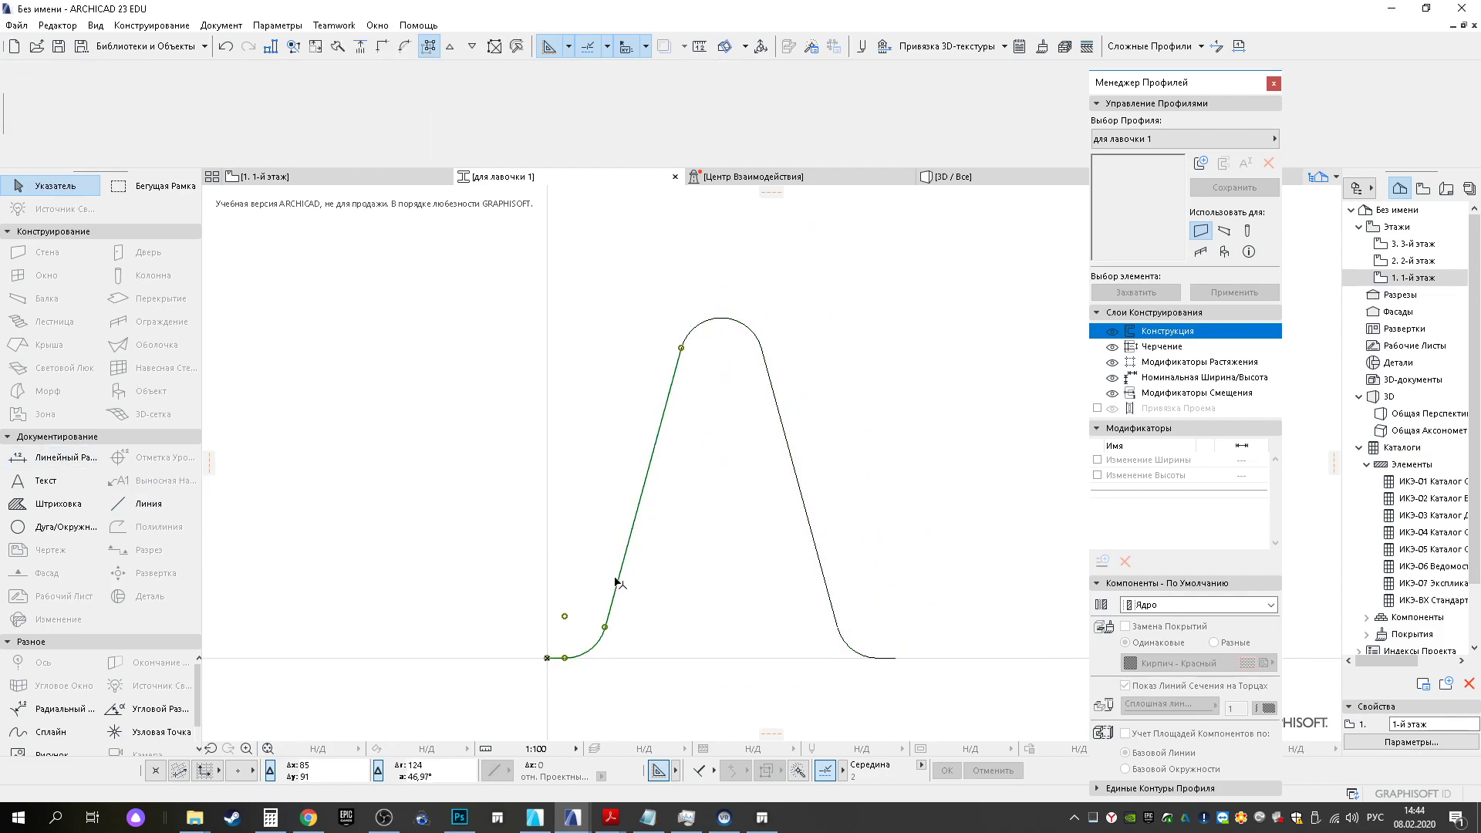
left_click(713, 320, "shift")
left_click(769, 378, "shift")
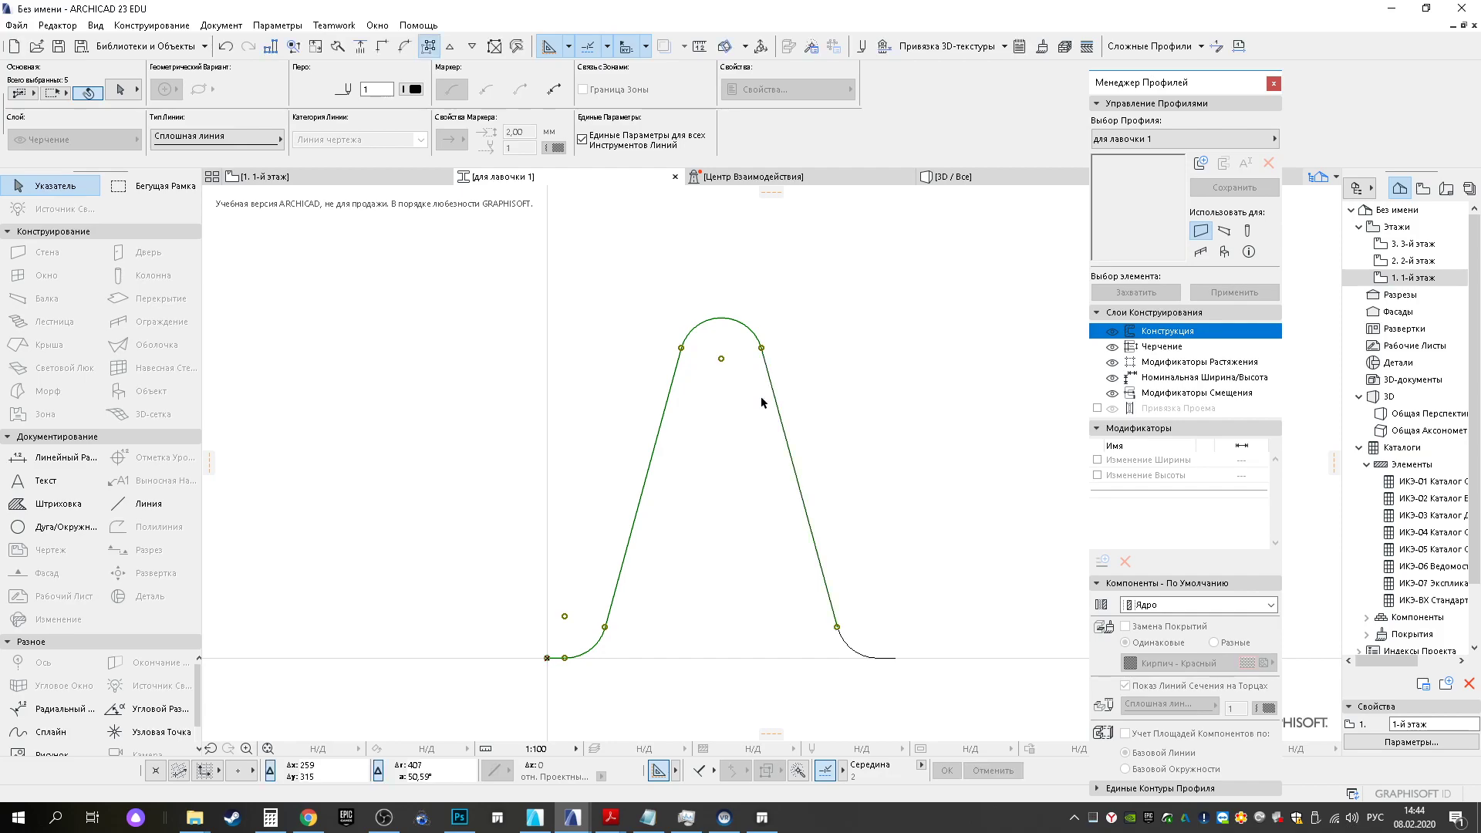
left_click(888, 658, "shift")
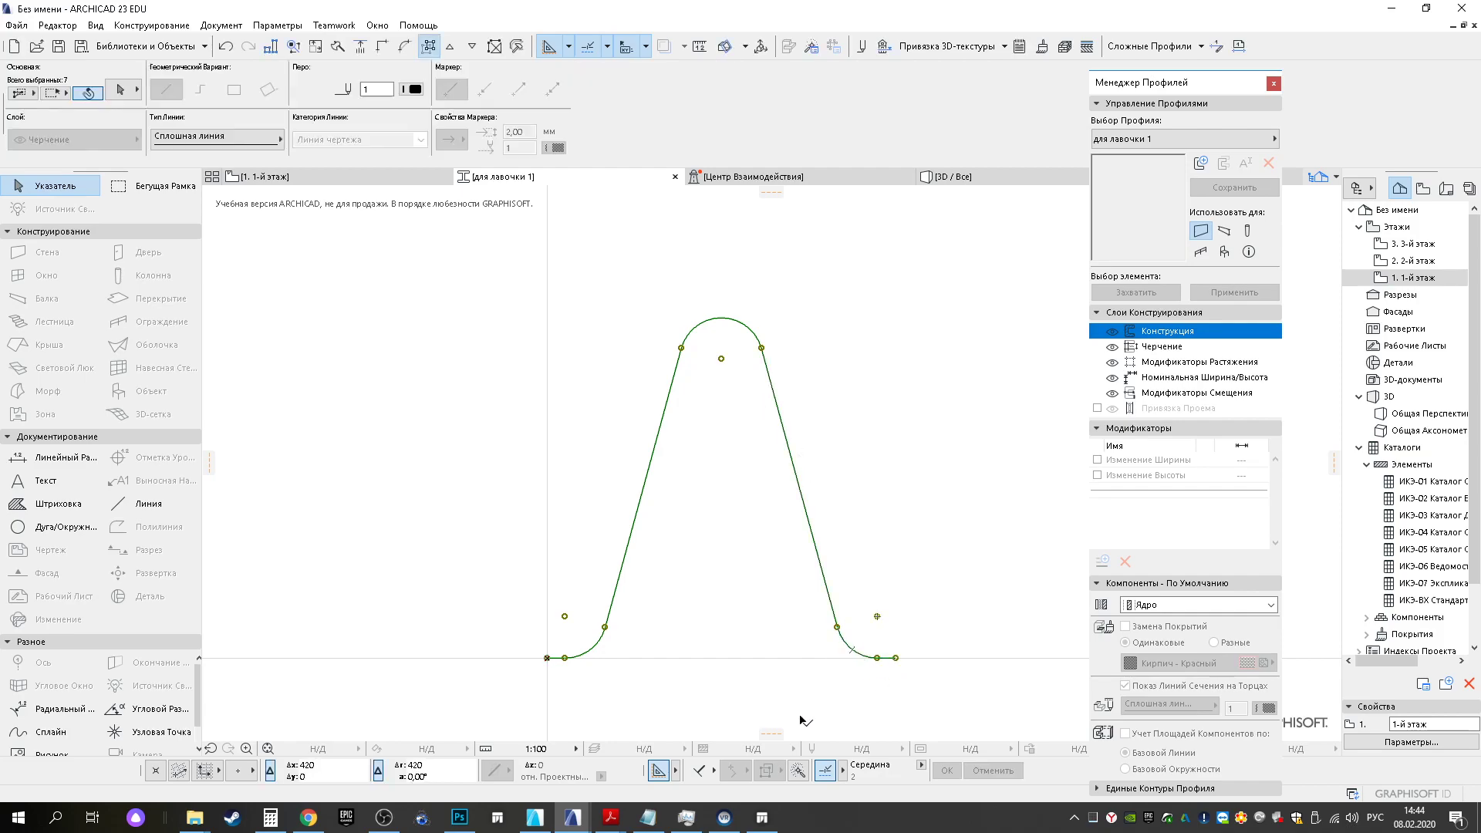
key("ctrl+shift+d")
left_click(565, 658)
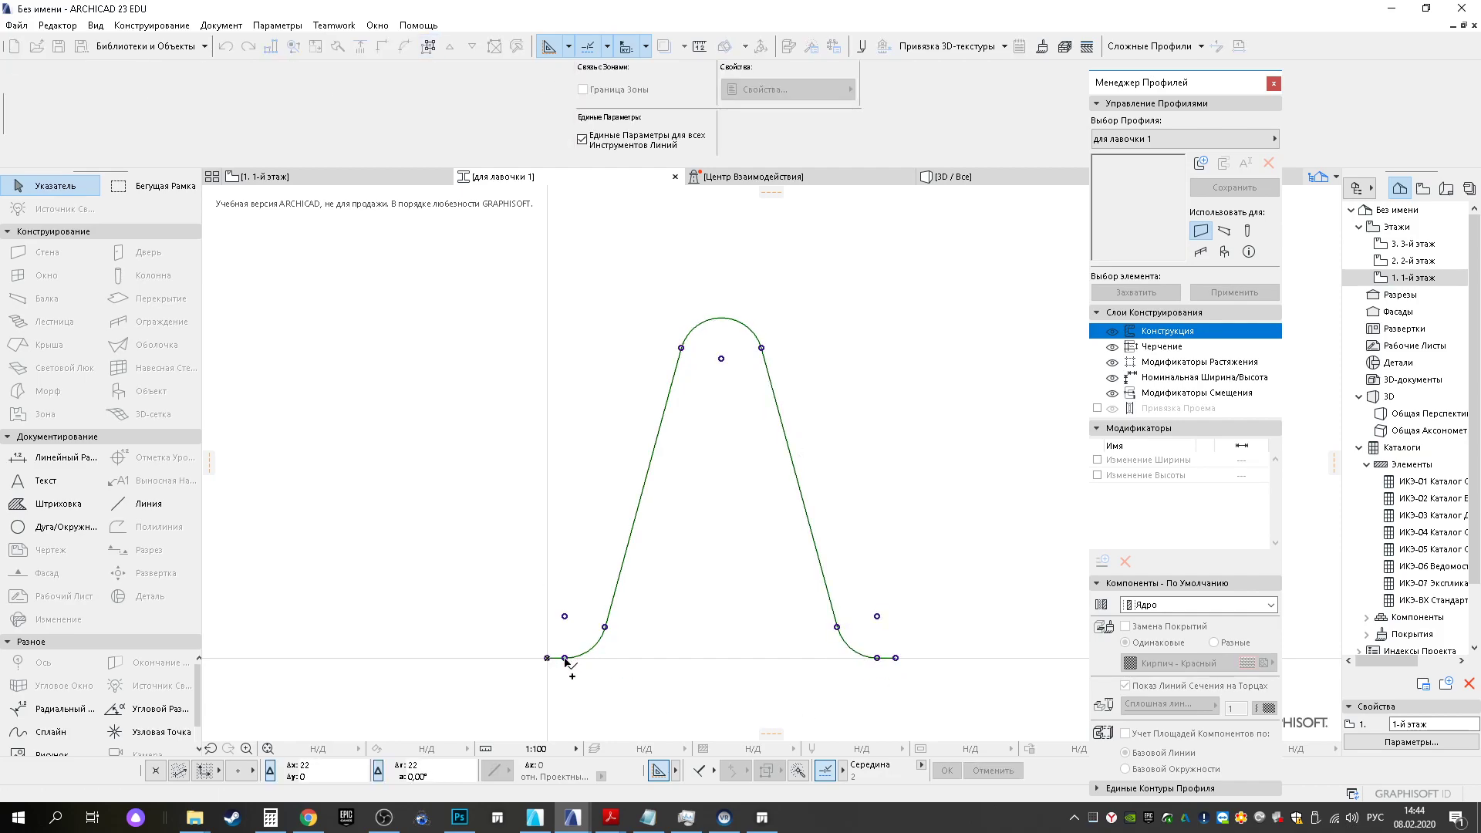
left_click(611, 607)
left_click(769, 683)
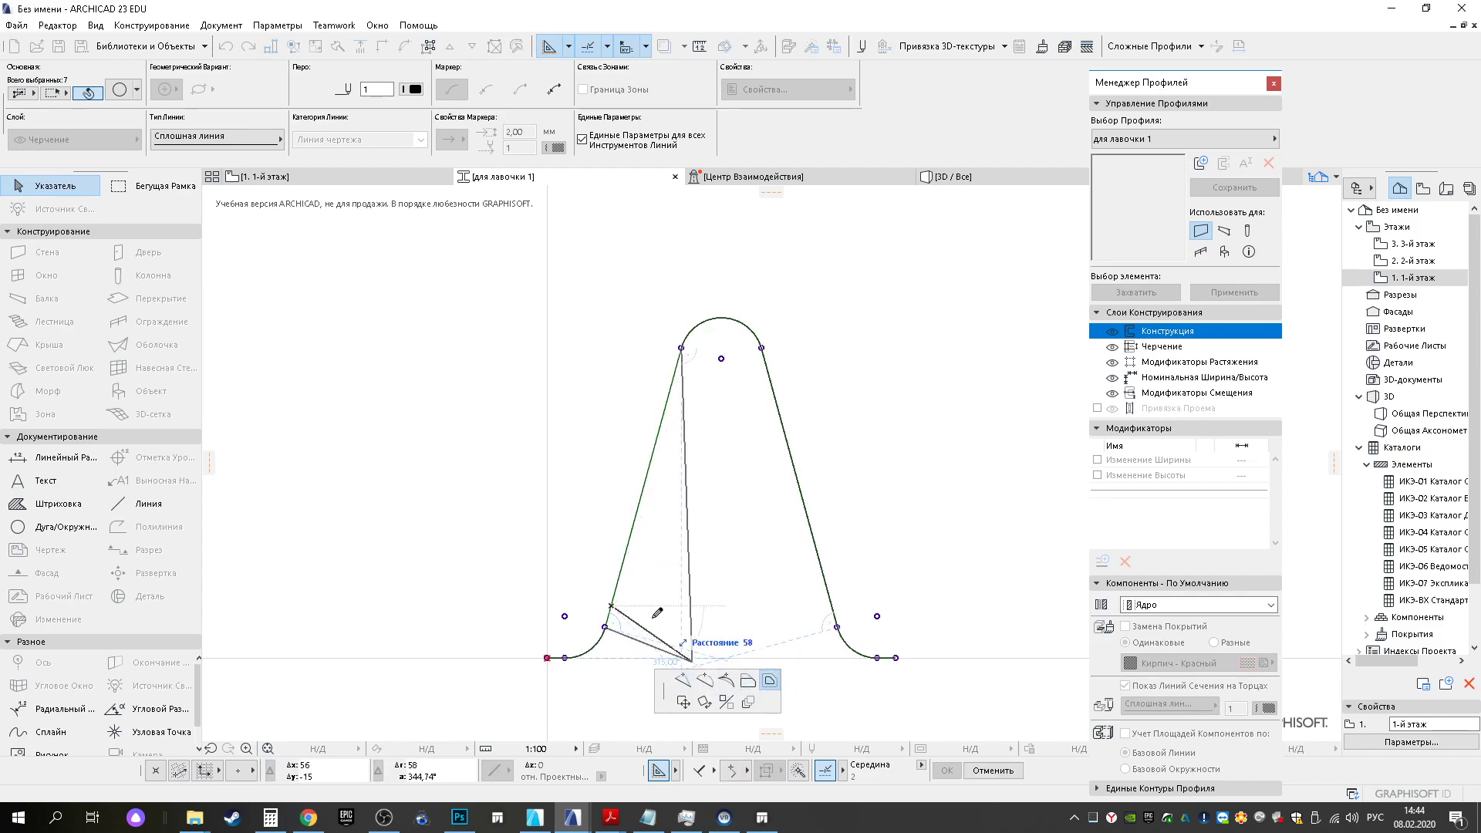
type("10")
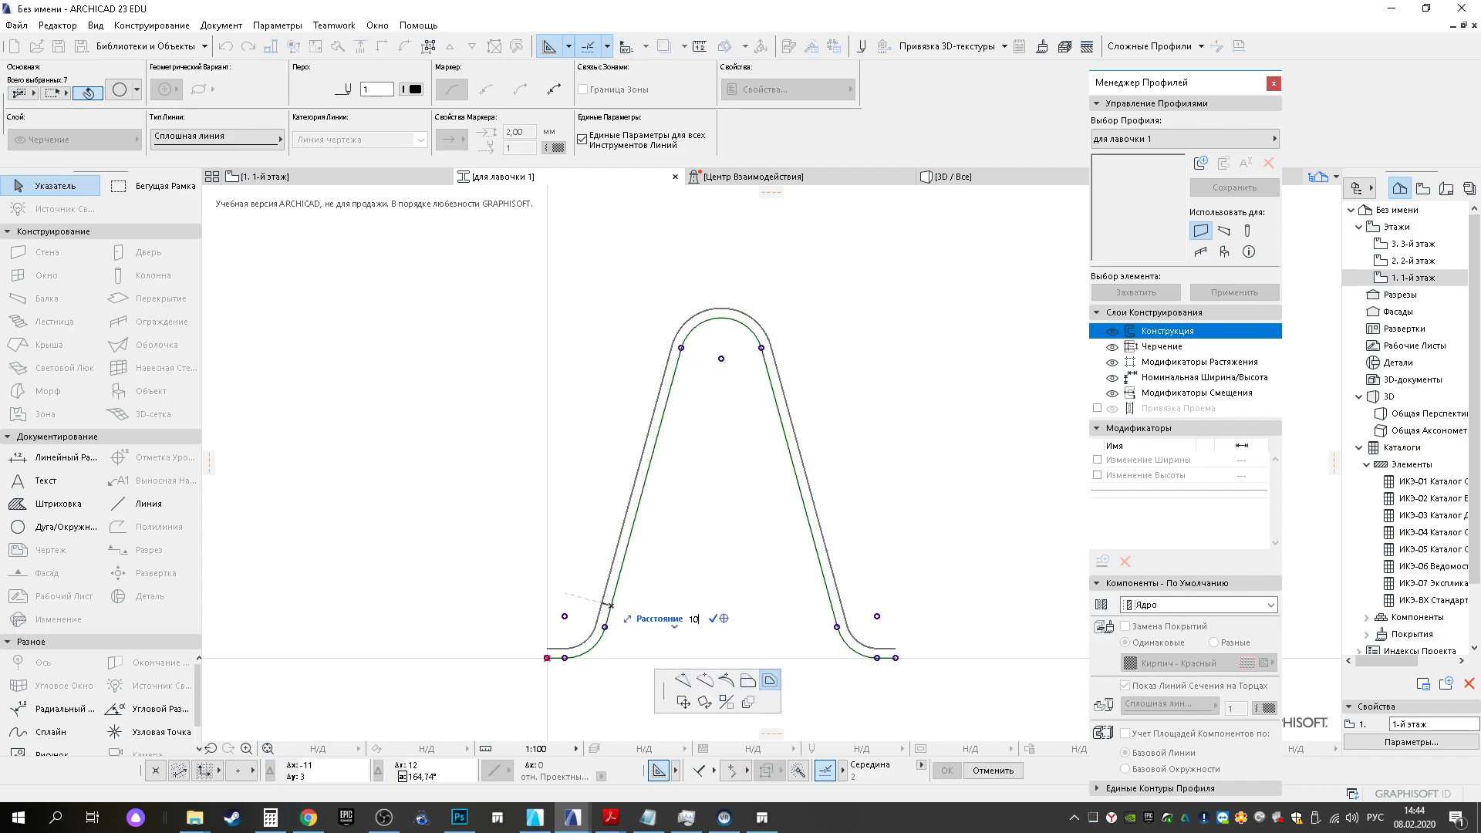
key("Return")
Close both feet of the double outline with short vertical lines joining the inner and outer curves
scroll(569, 652, "up", 3)
middle_click_drag(569, 651, 559, 521)
left_click(149, 503)
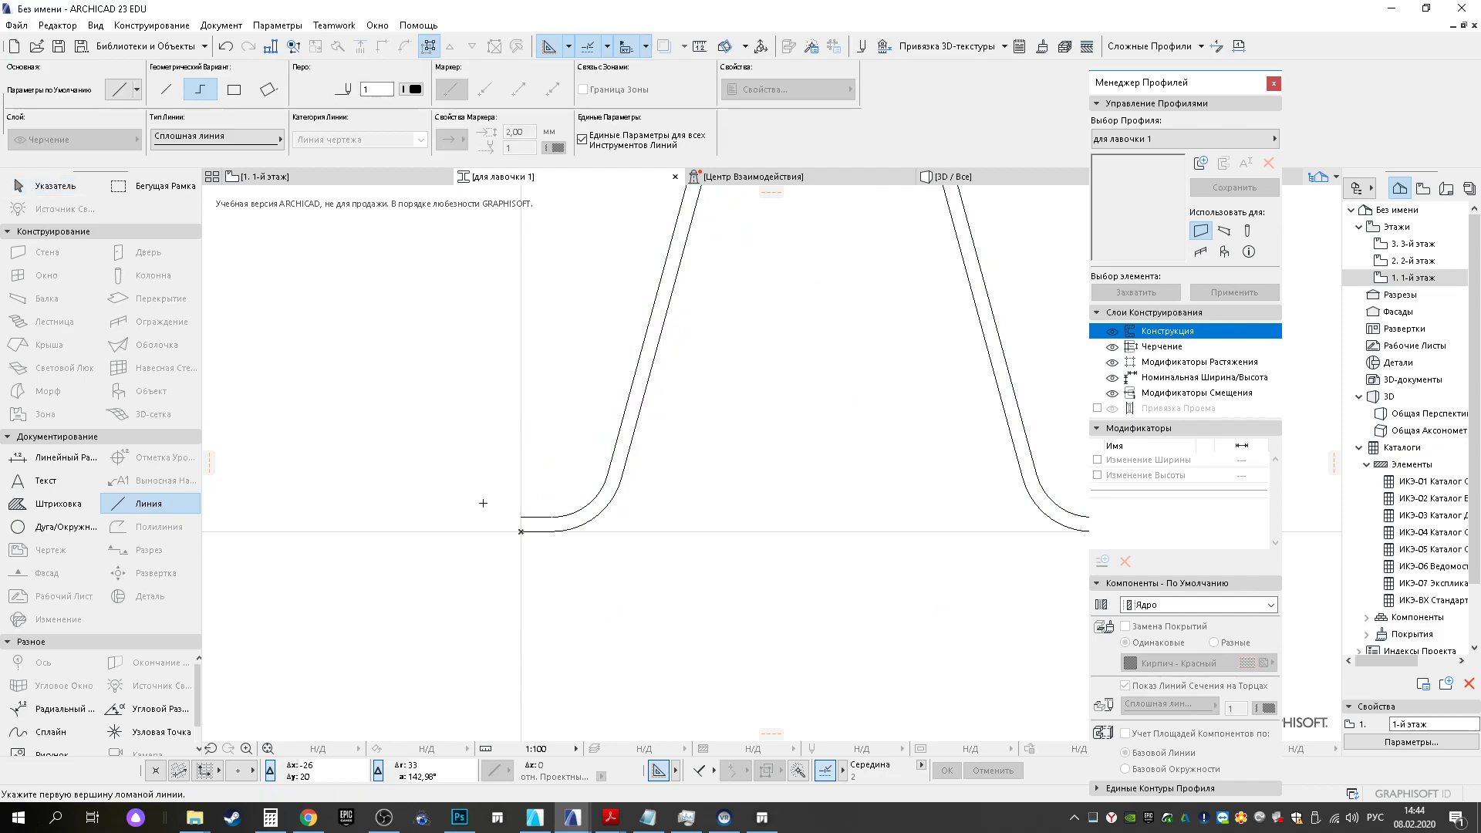
left_click(522, 532)
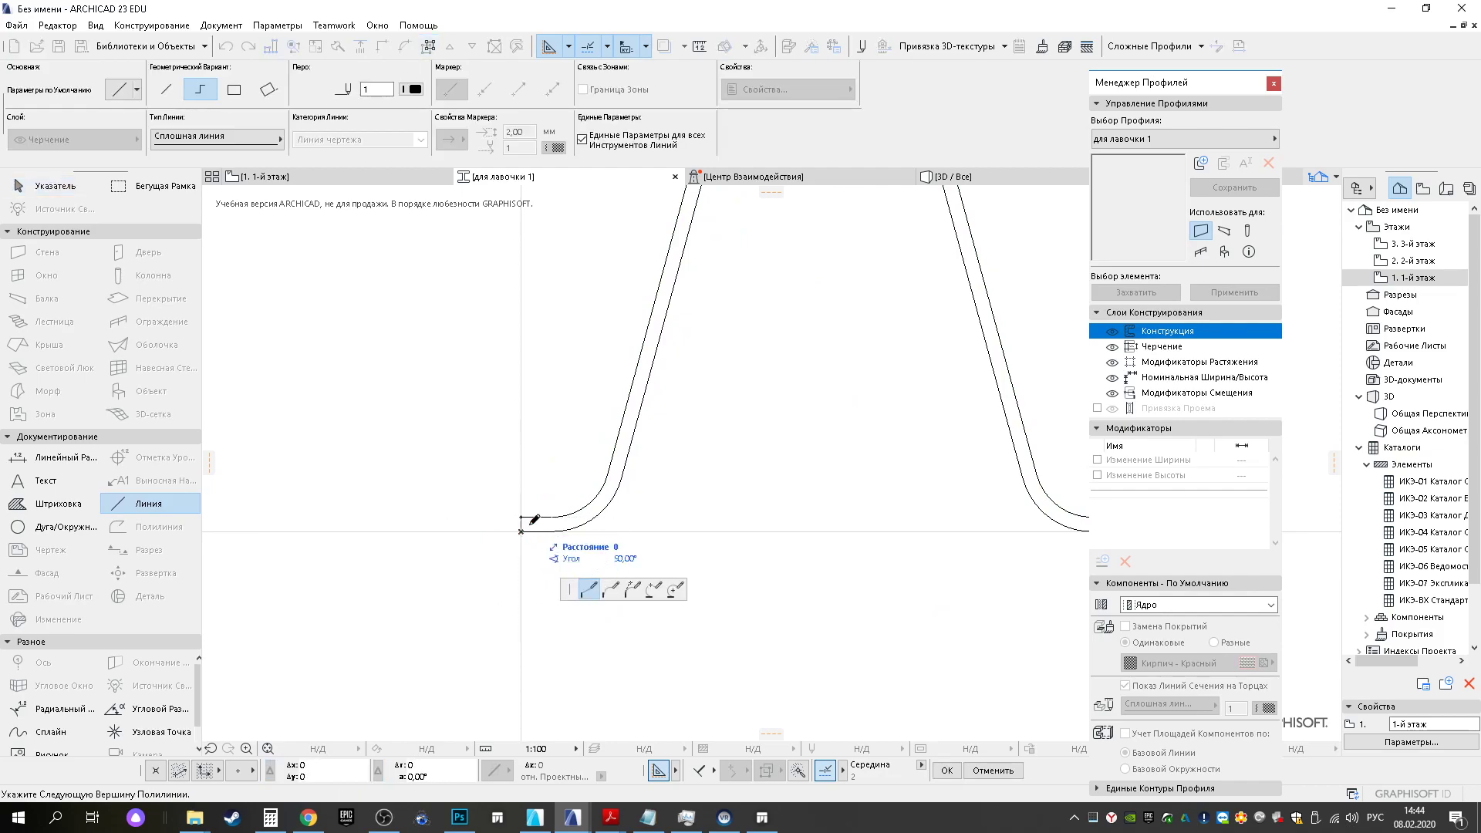
left_click(522, 532)
middle_click_drag(1026, 532, 536, 539)
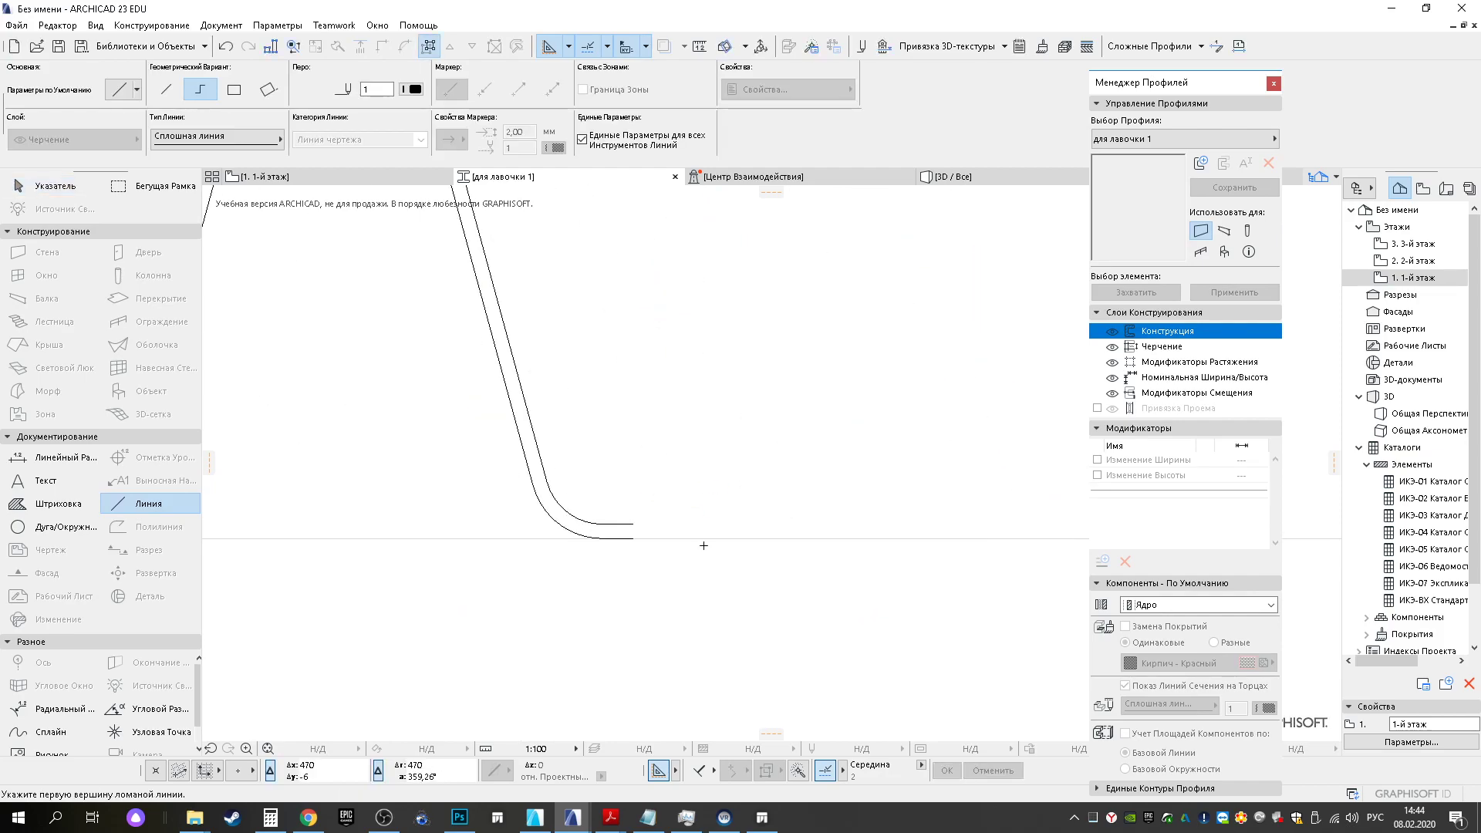
left_click(633, 524)
double_click(630, 538)
Fill the closed strip between the curves and assign it the building material МЕТАЛЛ ДЛЯ ЛАВОЧКИ
left_click(58, 504)
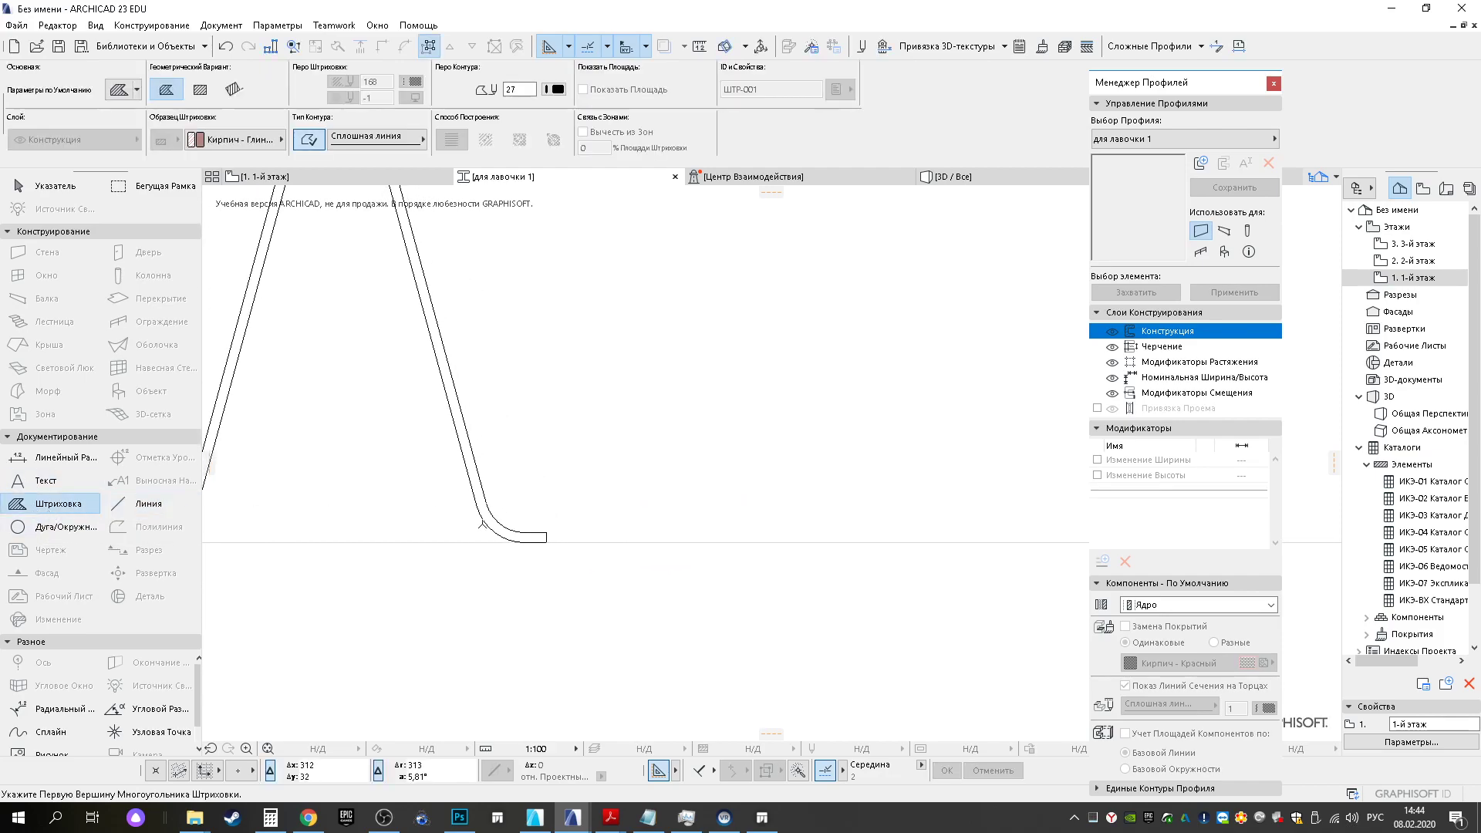
left_click(529, 539)
left_click(205, 136)
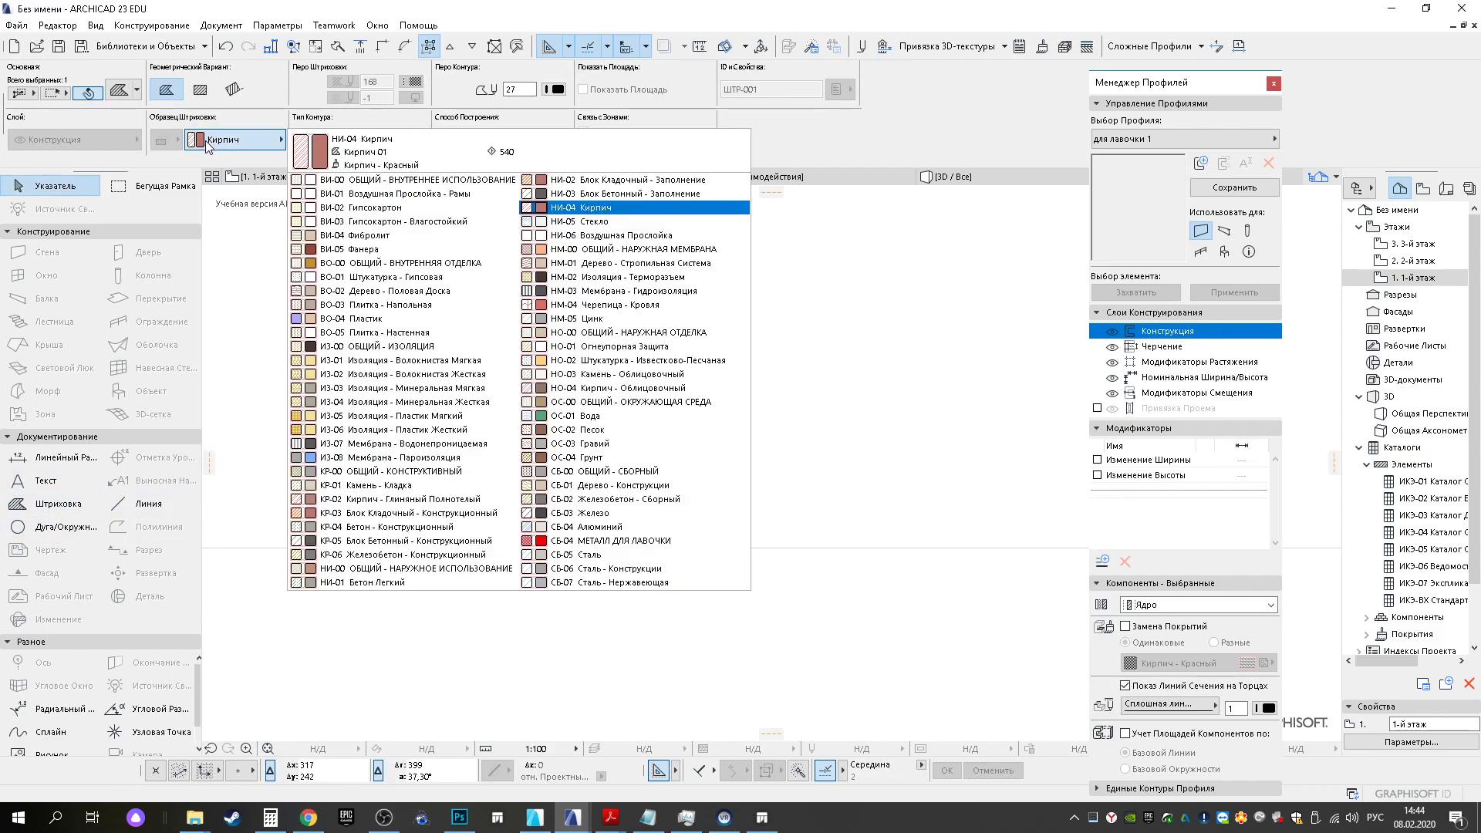
left_click(644, 539)
left_click(590, 415)
Check the filled strip's shape and save the complex profile
scroll(589, 416, "down", 3)
mouse_move(455, 306)
middle_mouse_down()
mouse_move(579, 417)
mouse_move(627, 506)
middle_mouse_up()
middle_click_drag(592, 572, 591, 514)
scroll(1025, 486, "down", 1)
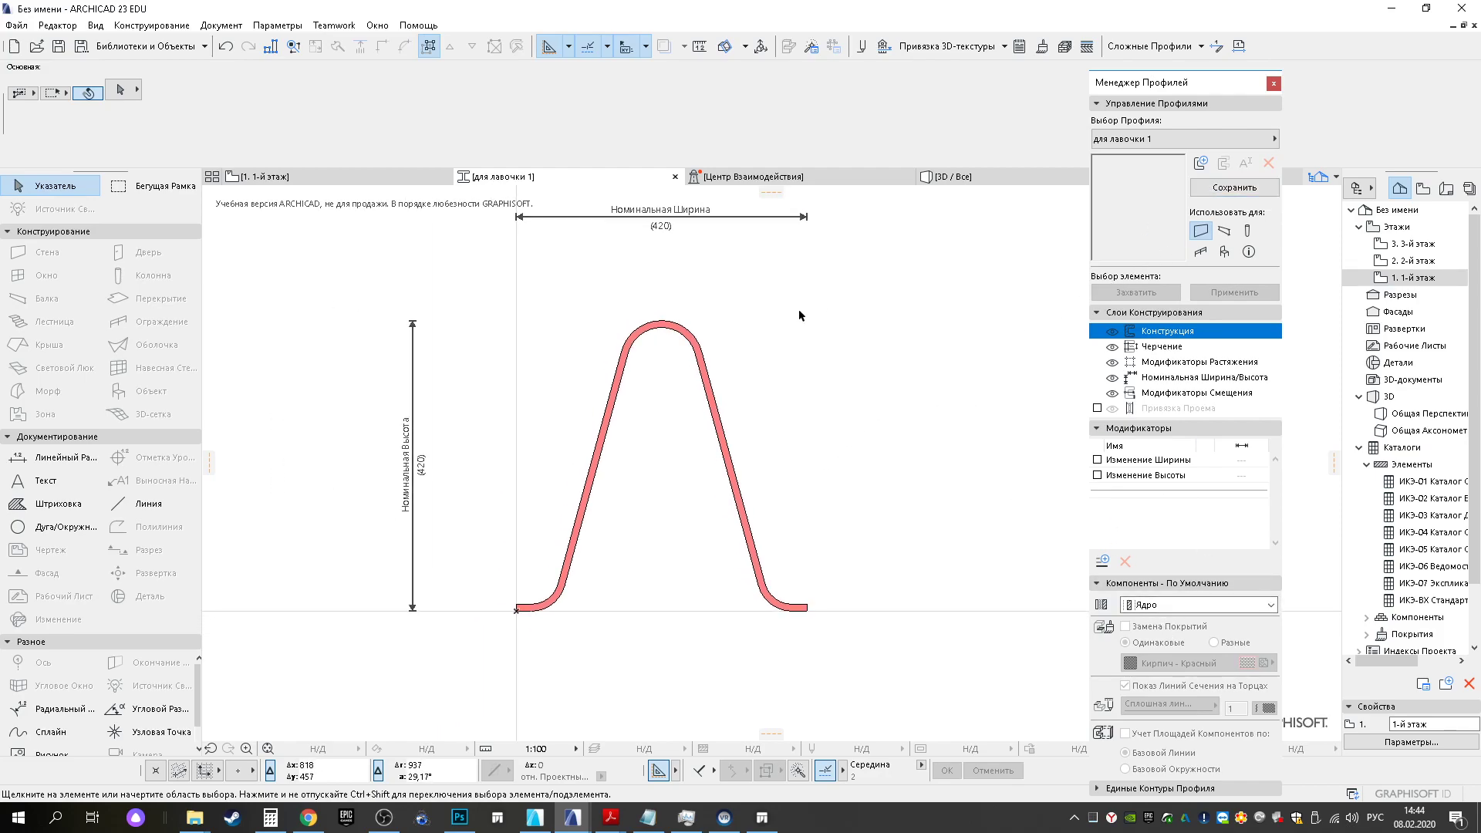
left_click(1226, 189)
Copy the complete strip with its outlines into a new complex profile named "для лавочки 2"
left_click_drag(455, 273, 877, 644)
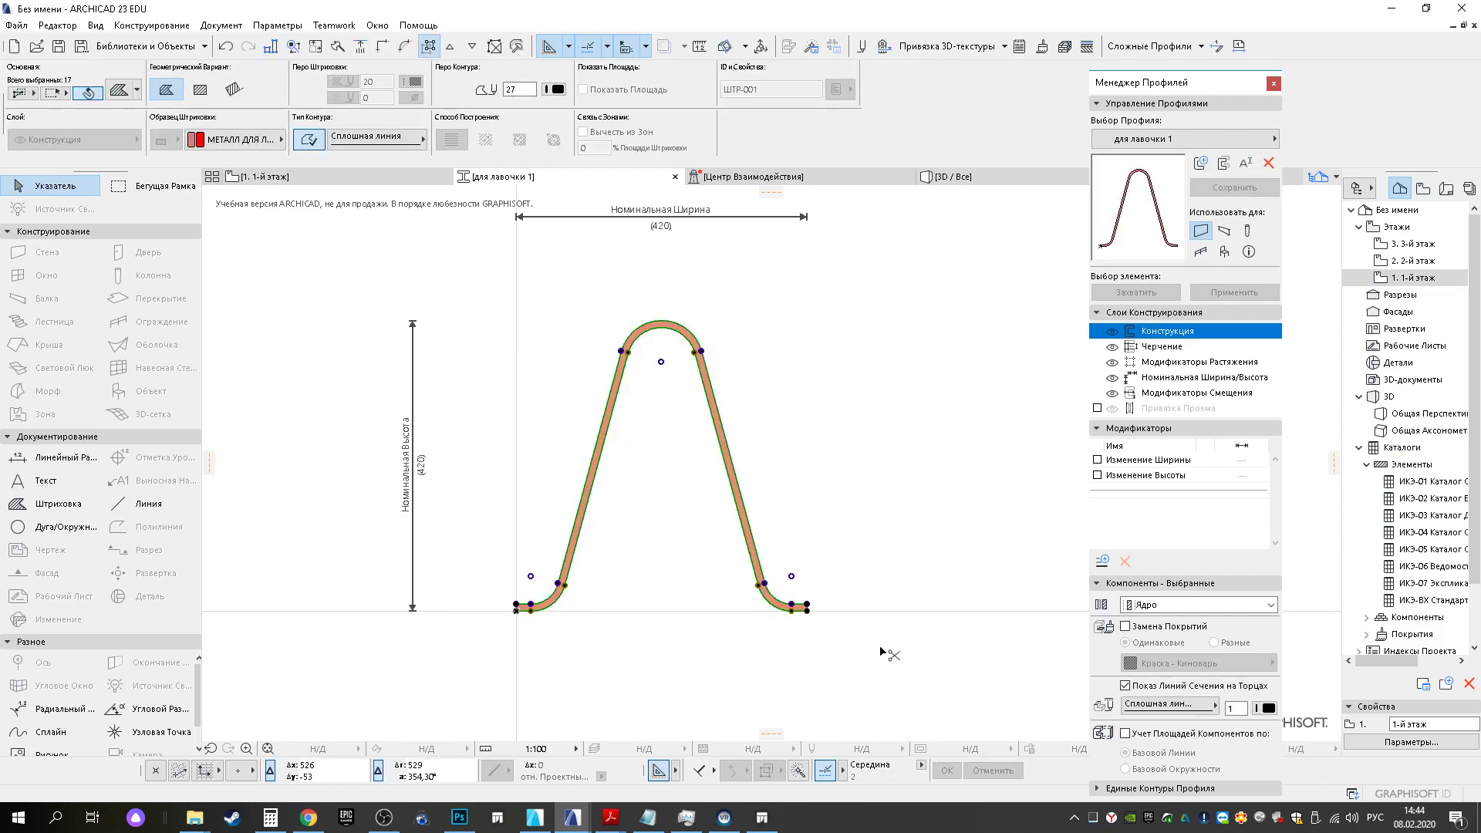
left_click(1214, 168)
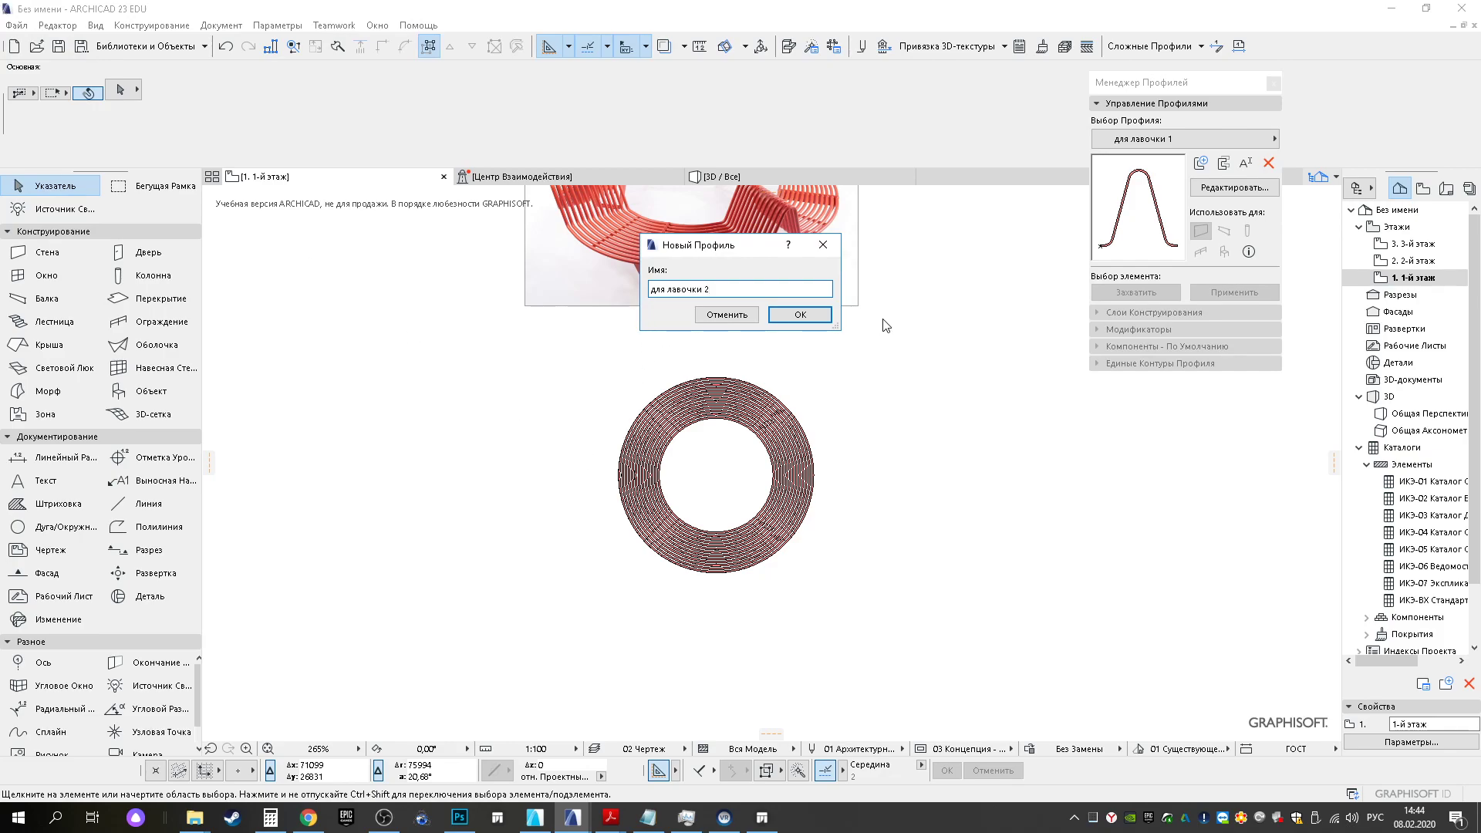
left_click(802, 316)
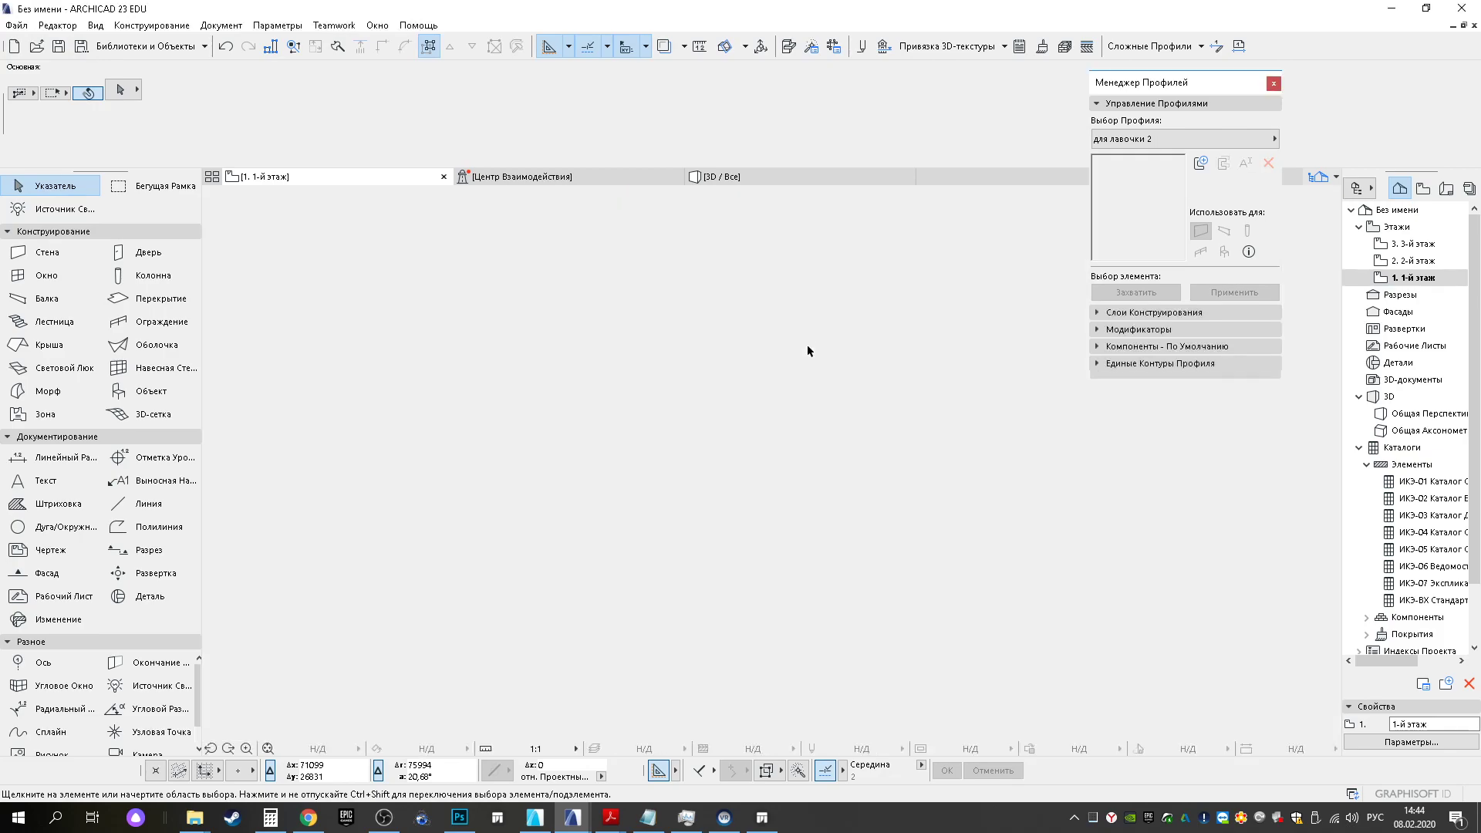
scroll(774, 501, "down", 5)
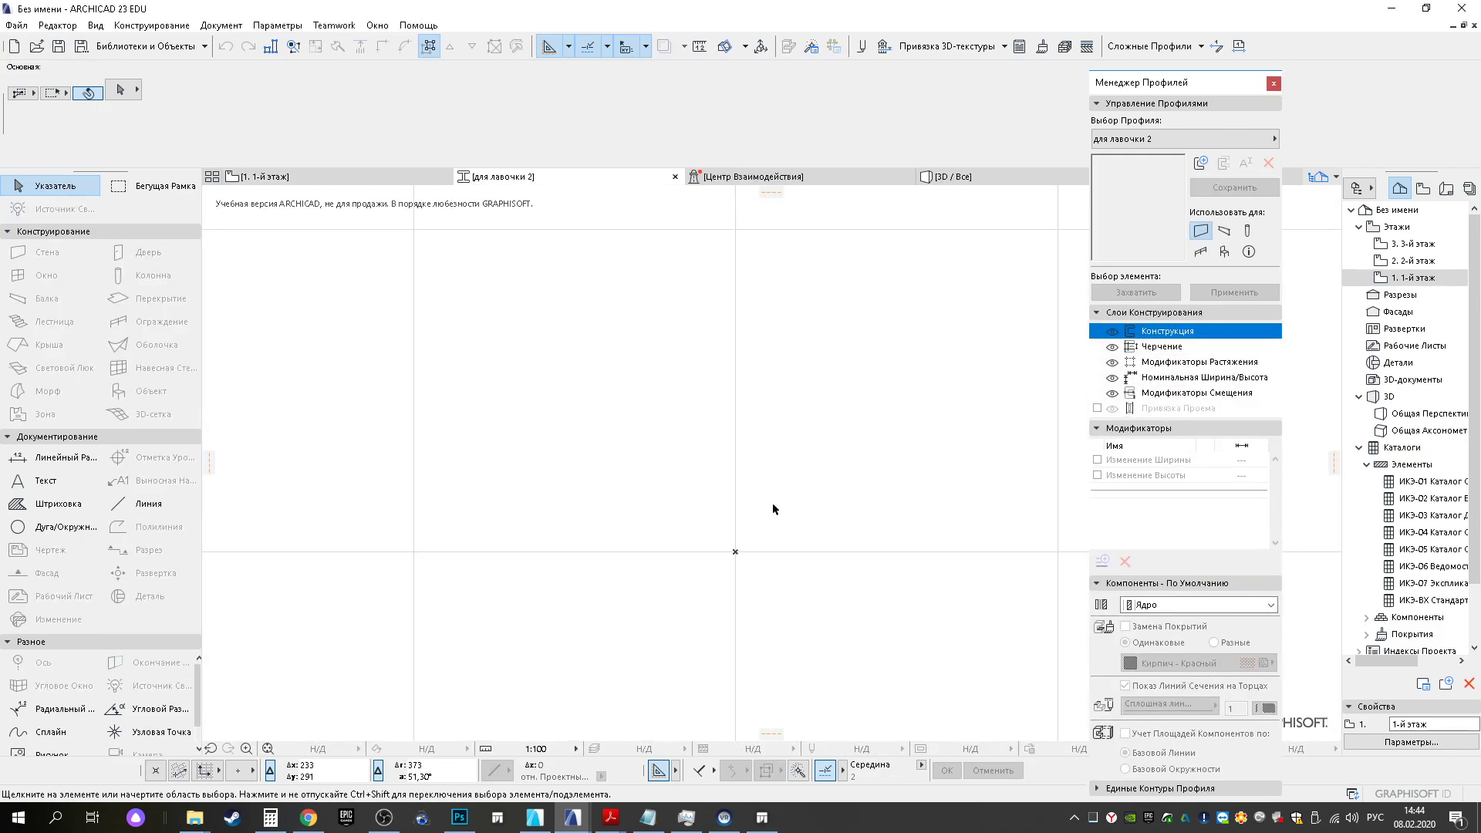
key("ctrl+v")
left_click(775, 554)
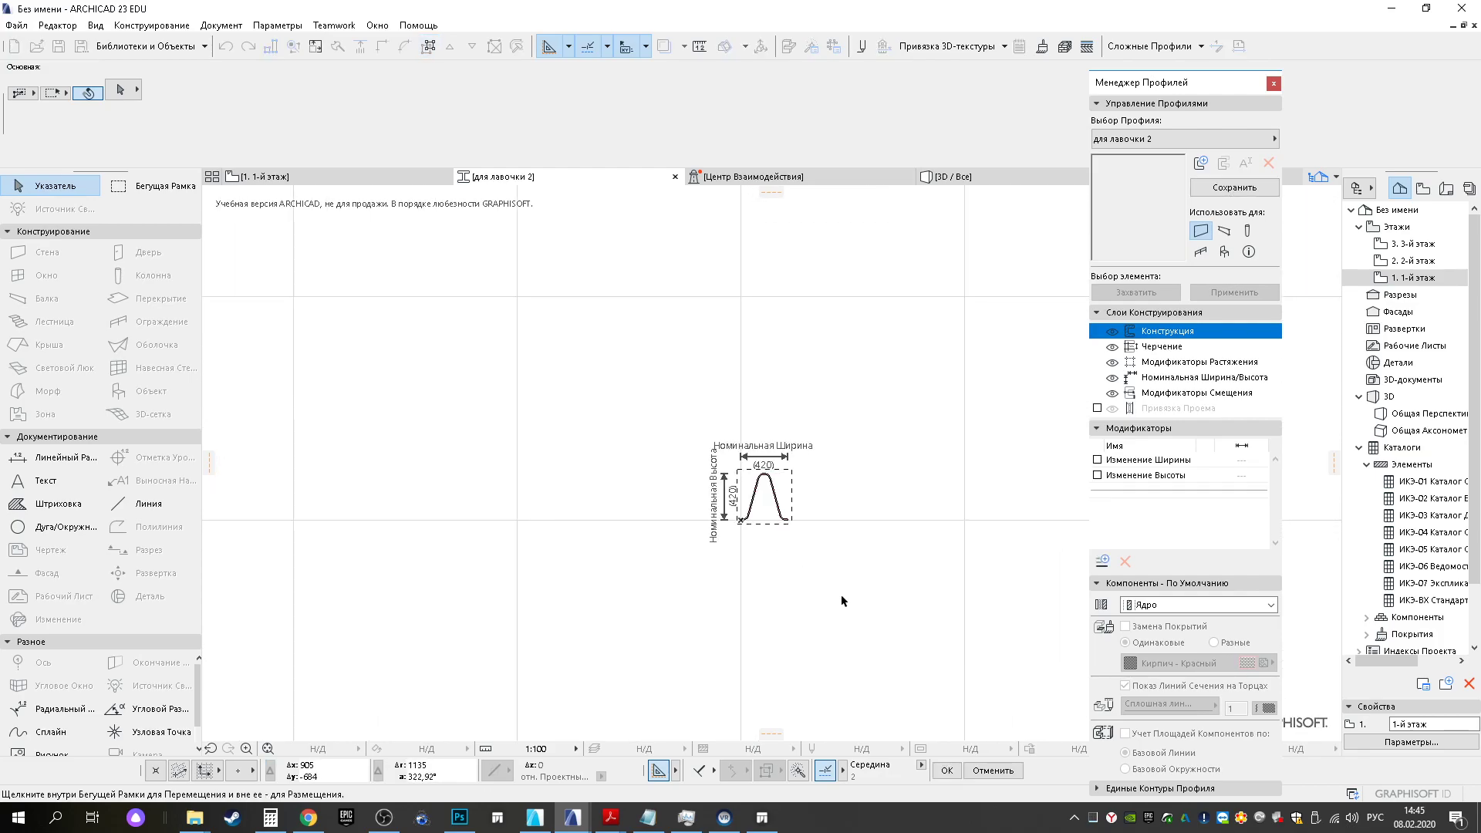
Select the seven lines and arcs of the strip's outer edge and create a copy offset 25 mm outward
left_click(662, 483)
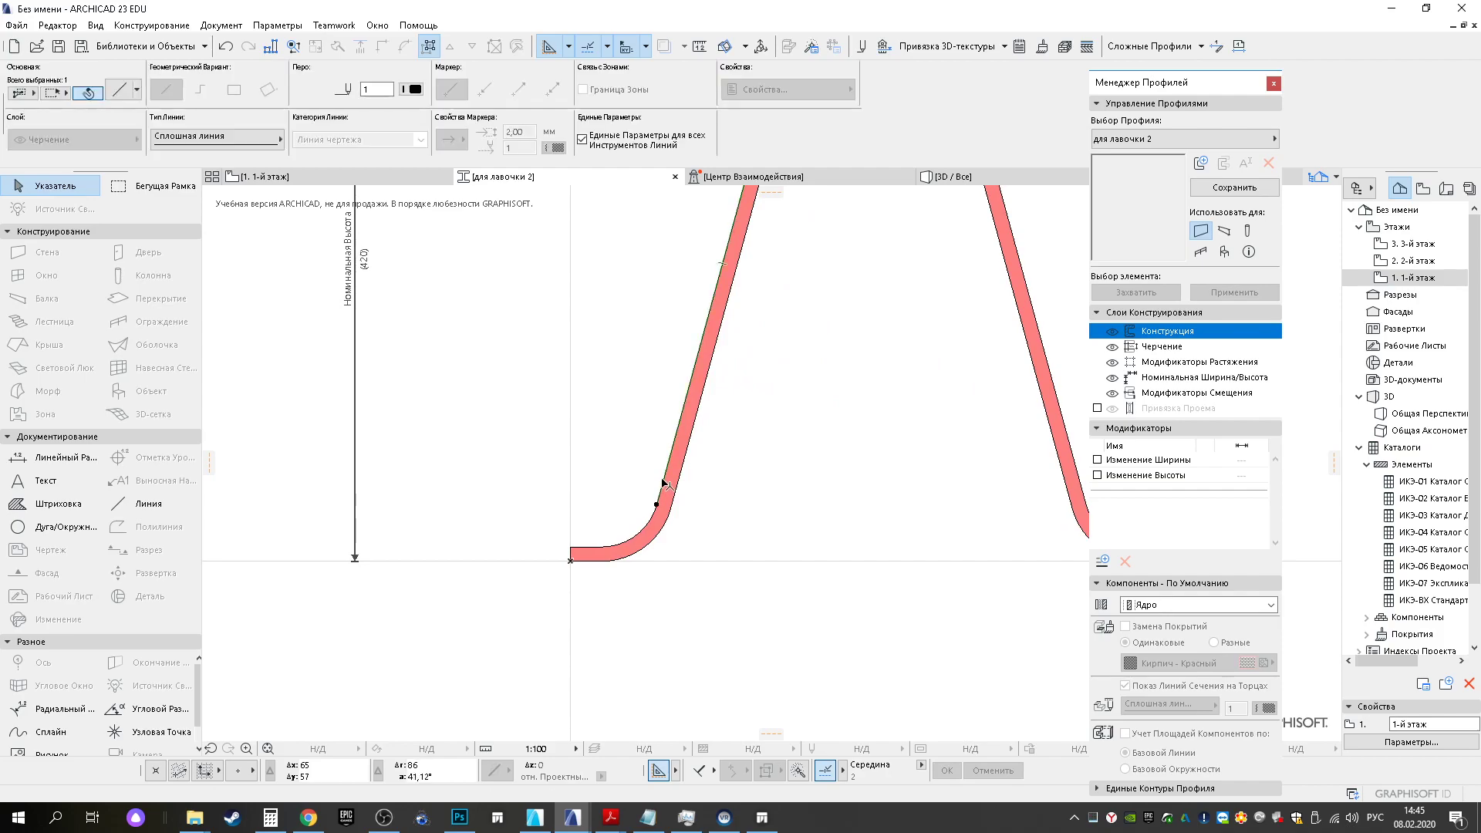
middle_click_drag(711, 302, 689, 410)
left_click(623, 639, "shift")
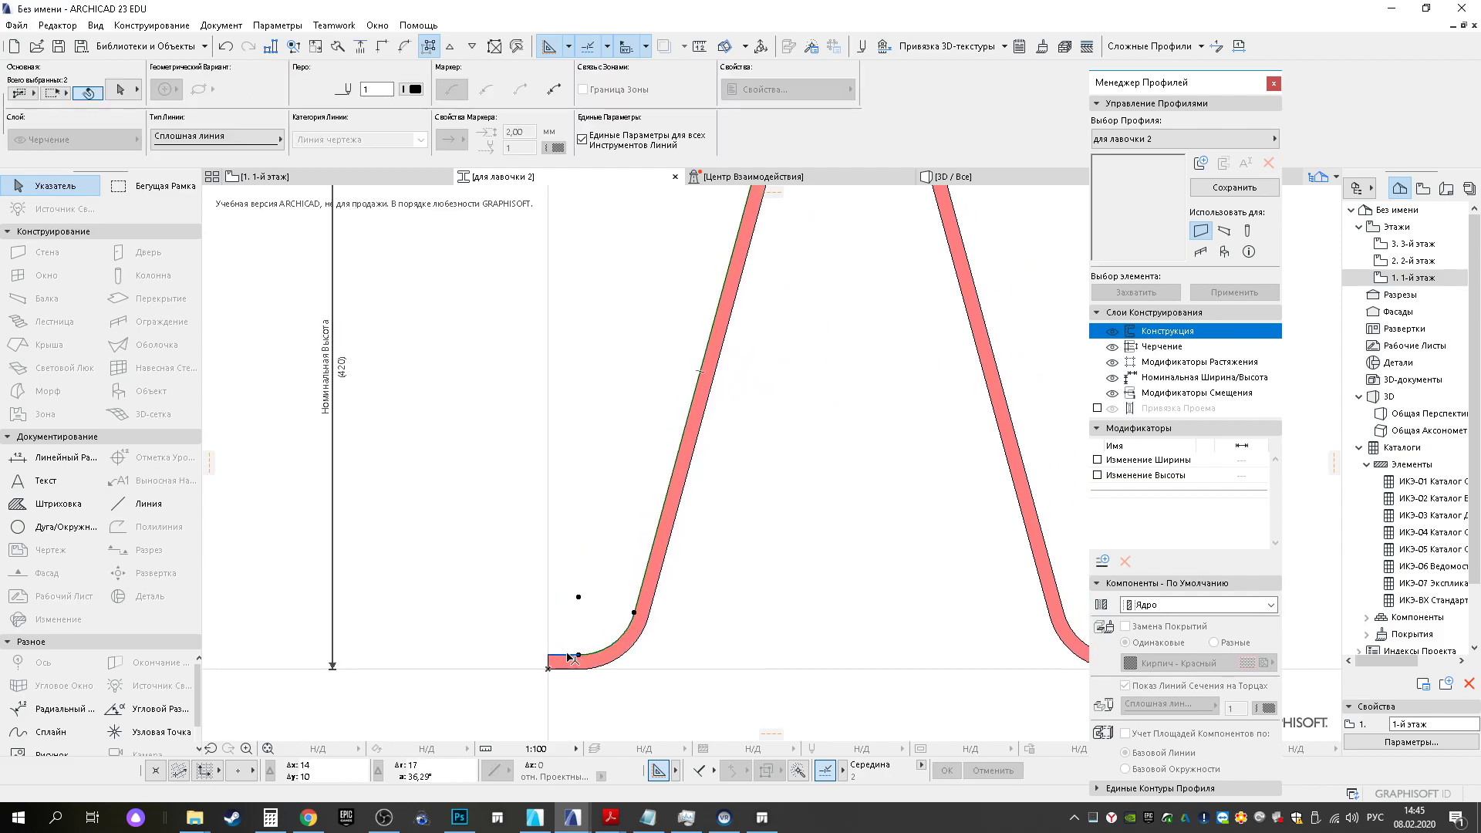
left_click(570, 657, "shift")
scroll(753, 568, "up", 5)
left_click(731, 417, "shift")
left_click(862, 519, "shift")
scroll(867, 594, "down", 5)
left_click(800, 599, "shift")
left_click(846, 606, "shift")
middle_click_drag(648, 486, 781, 524)
middle_click_drag(514, 435, 636, 511)
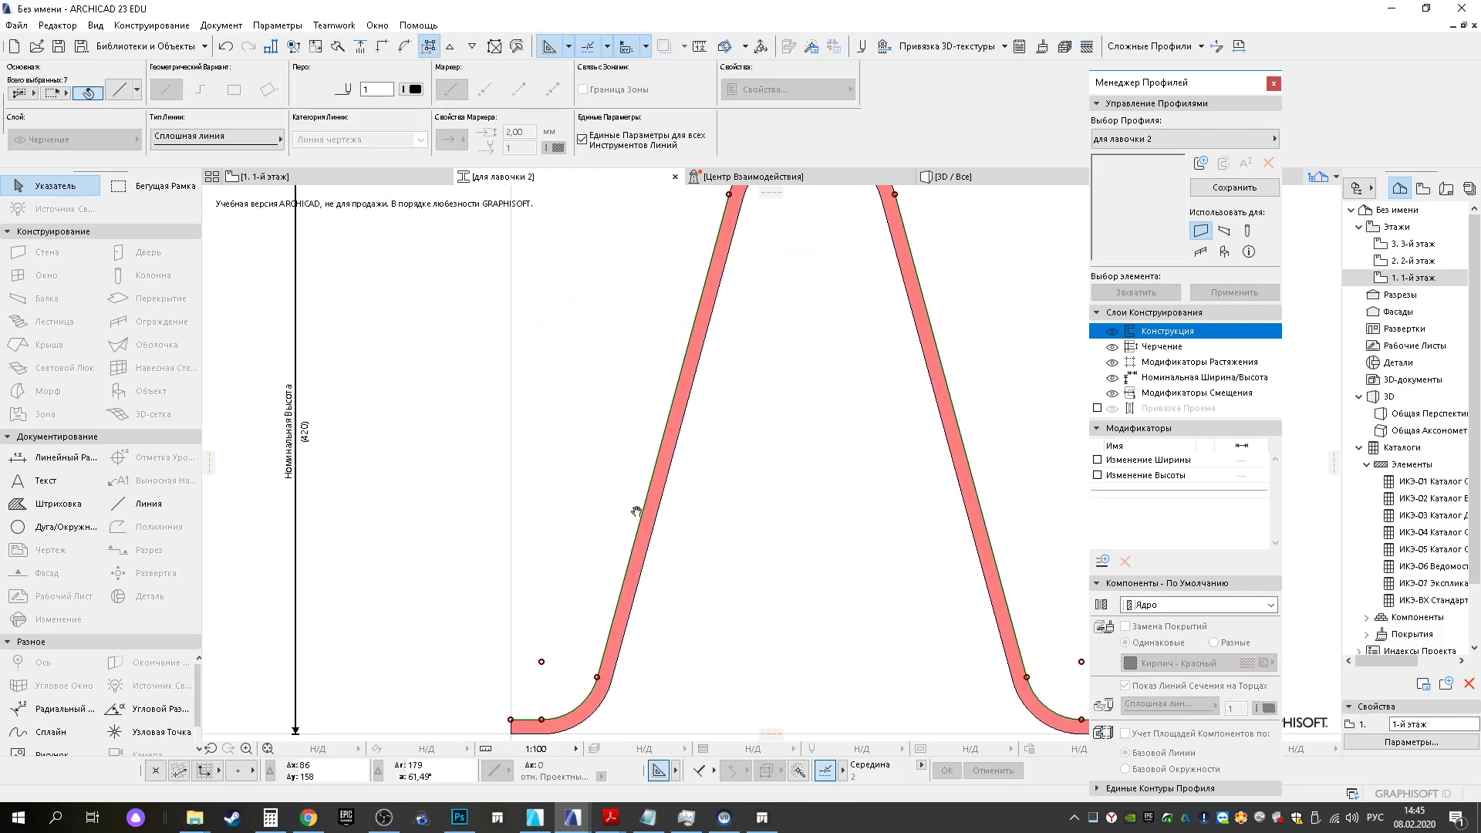
left_click(661, 437)
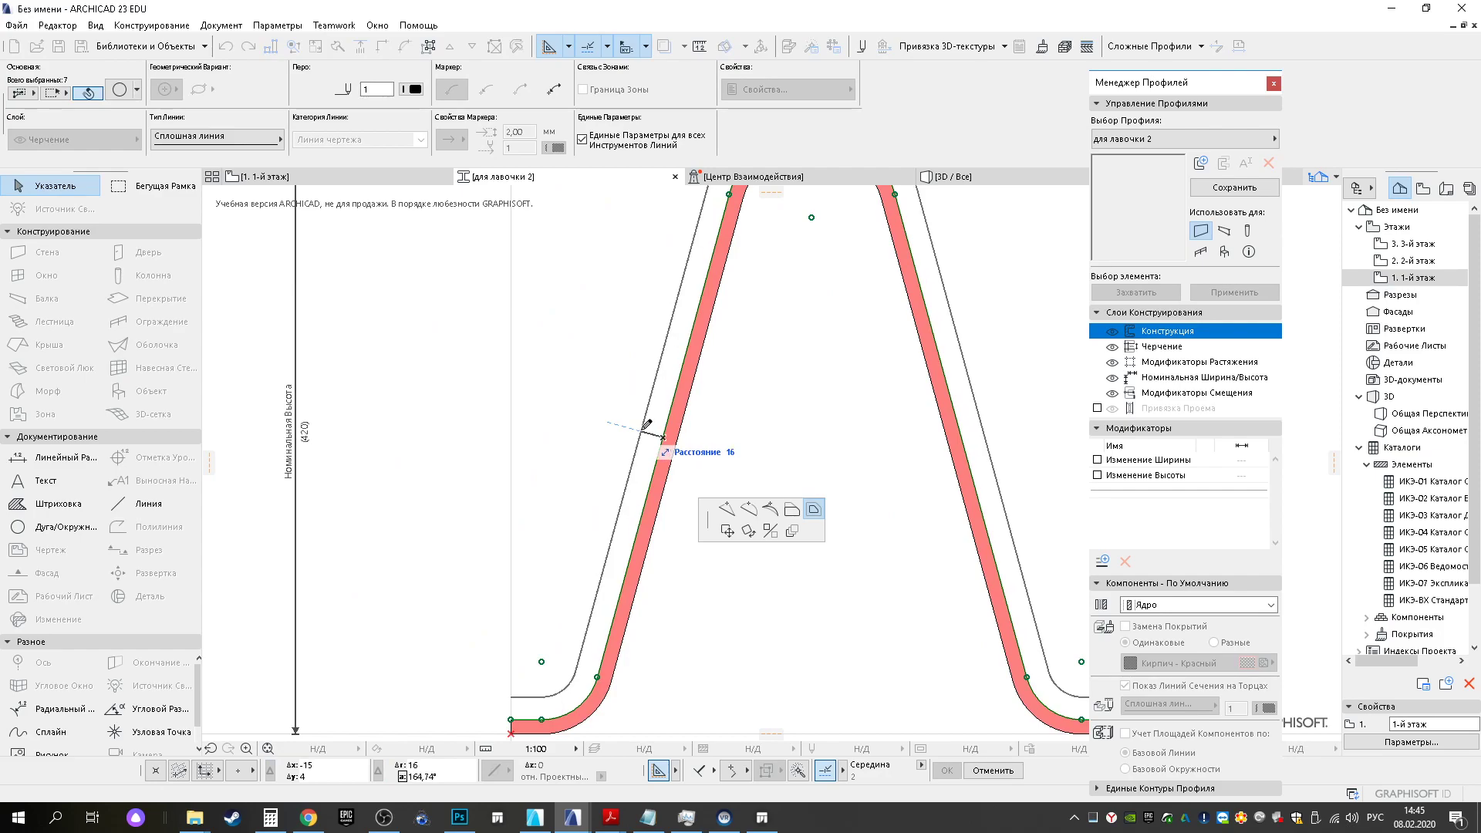
type("25")
key("Return")
Create another copy of the selected outer curve chain, offset 10 mm outward from it
middle_click_drag(639, 383, 660, 461)
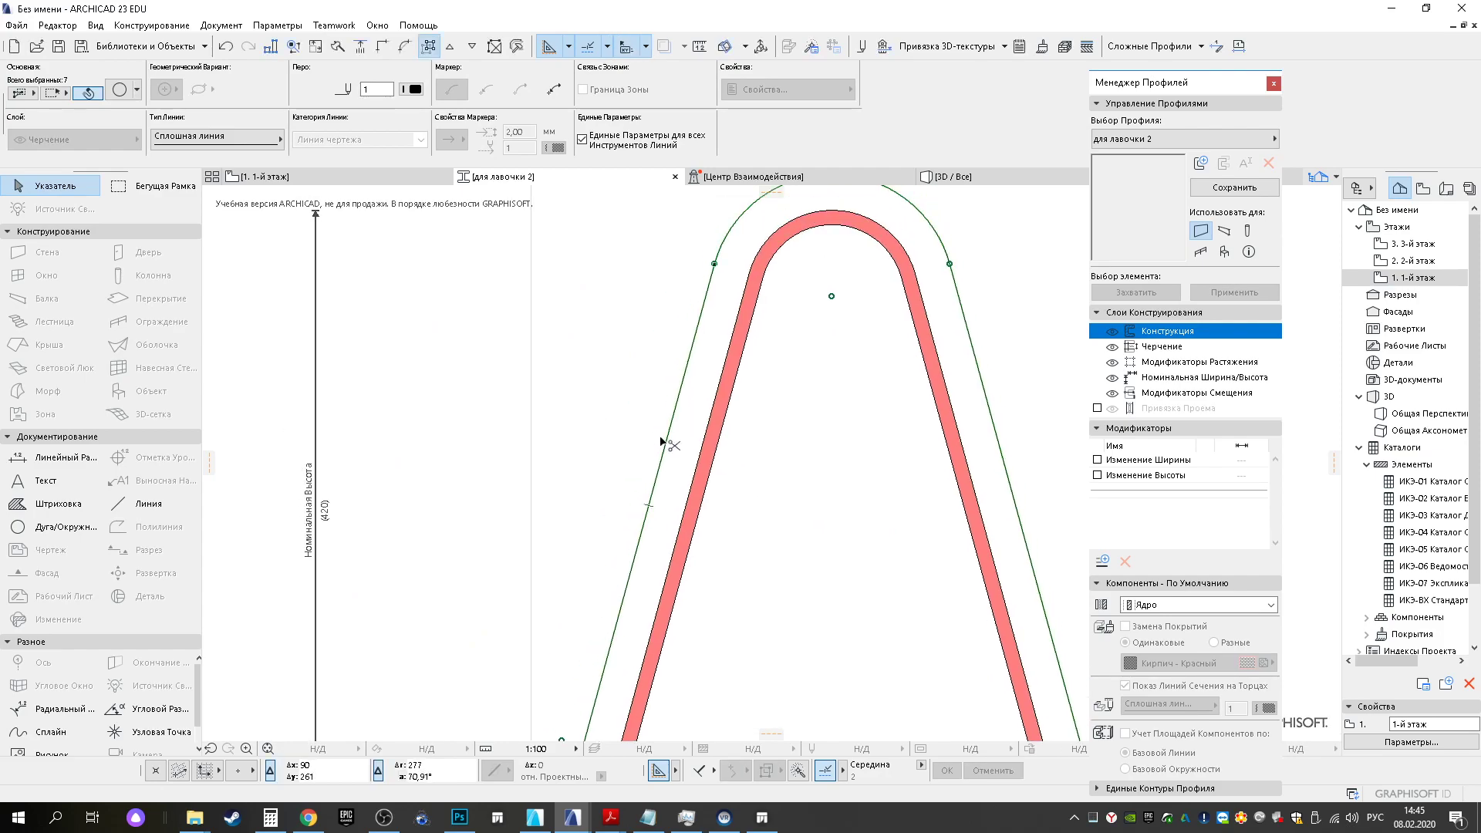
key("ctrl+d")
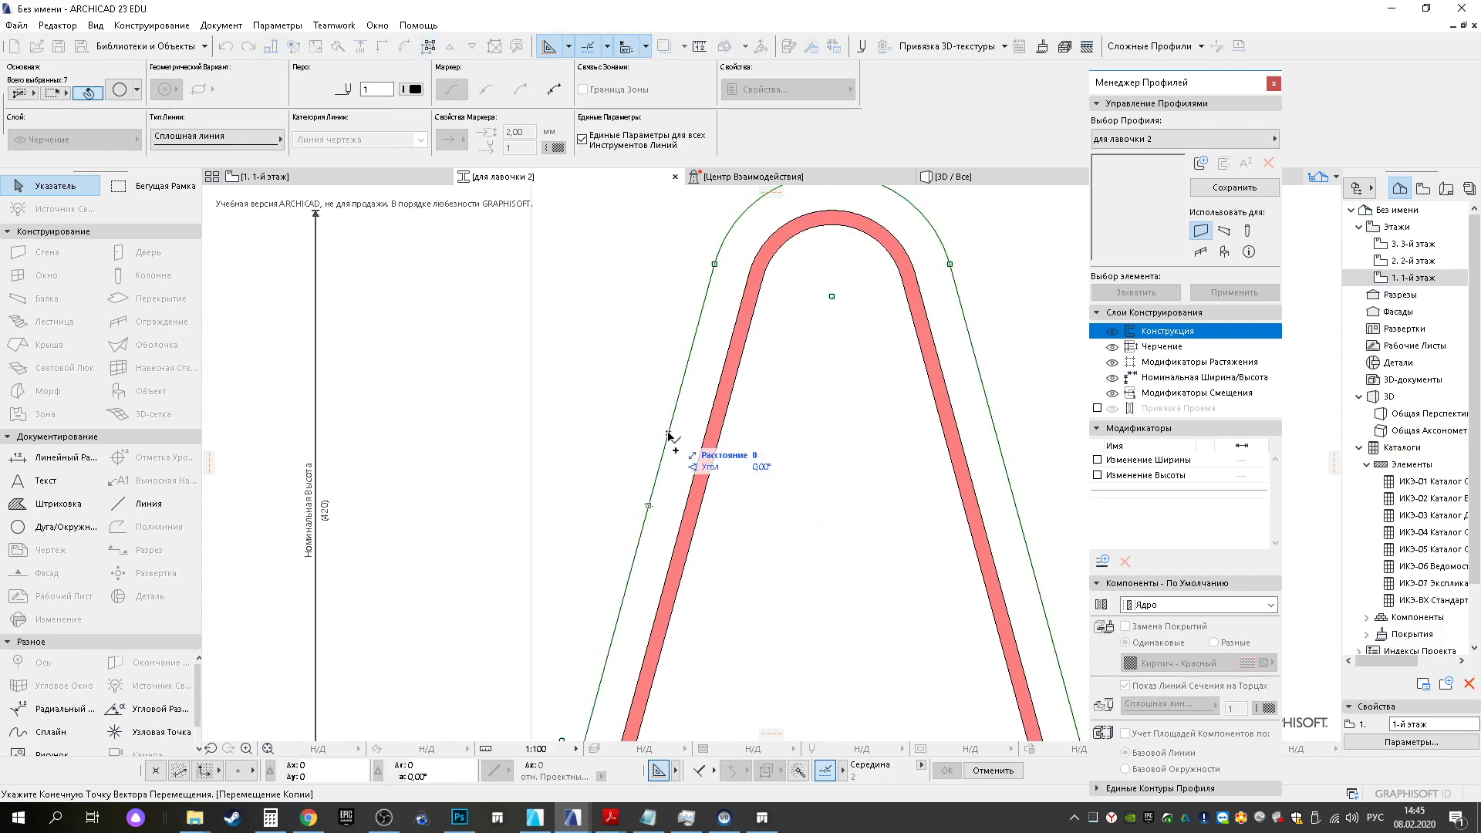
left_click(668, 431)
type("10")
key("Return")
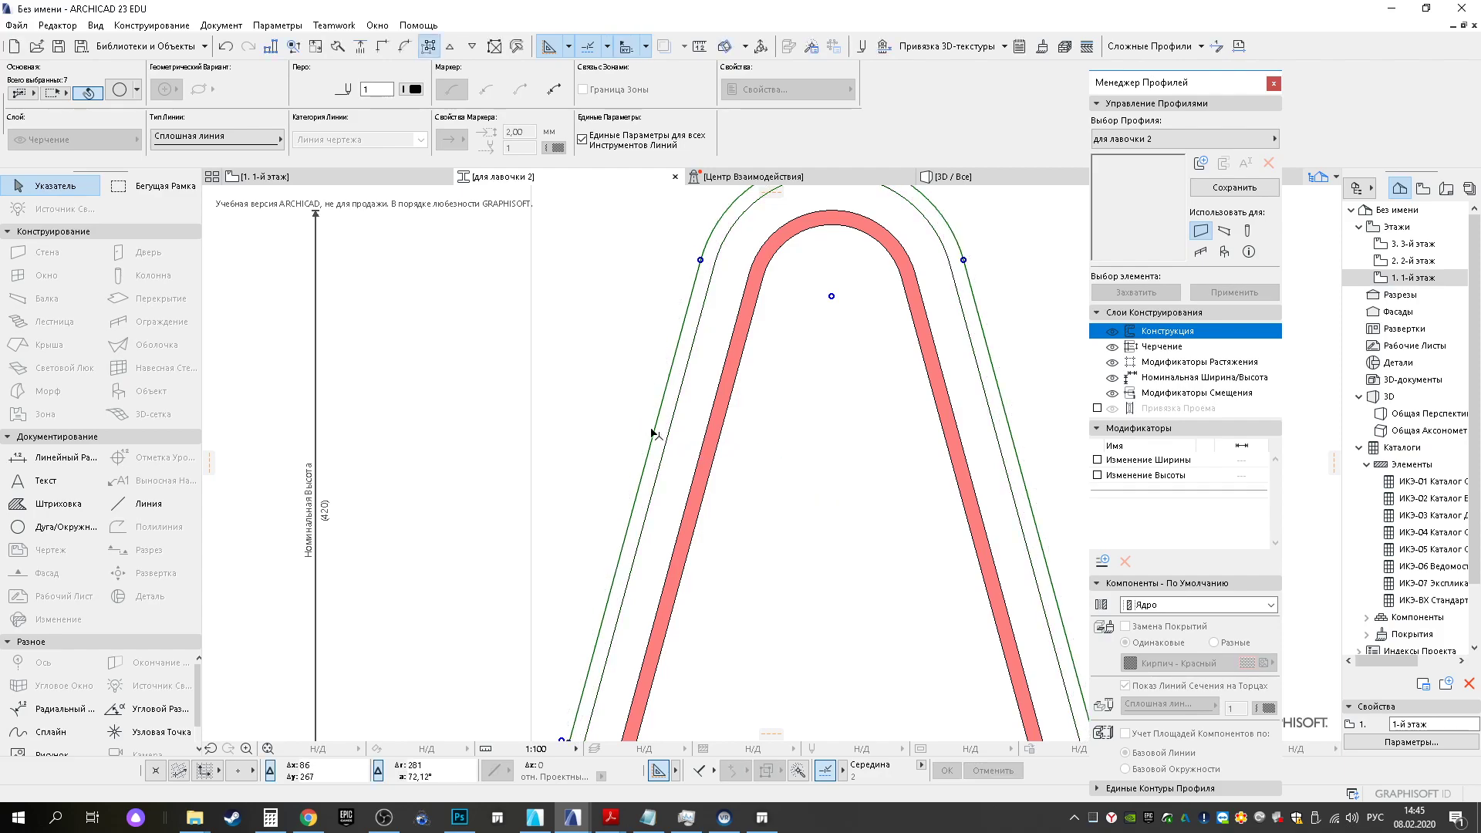
Close both lower ends of the two outer offset curves with short connecting lines
middle_click_drag(619, 671, 681, 426)
left_click(146, 503)
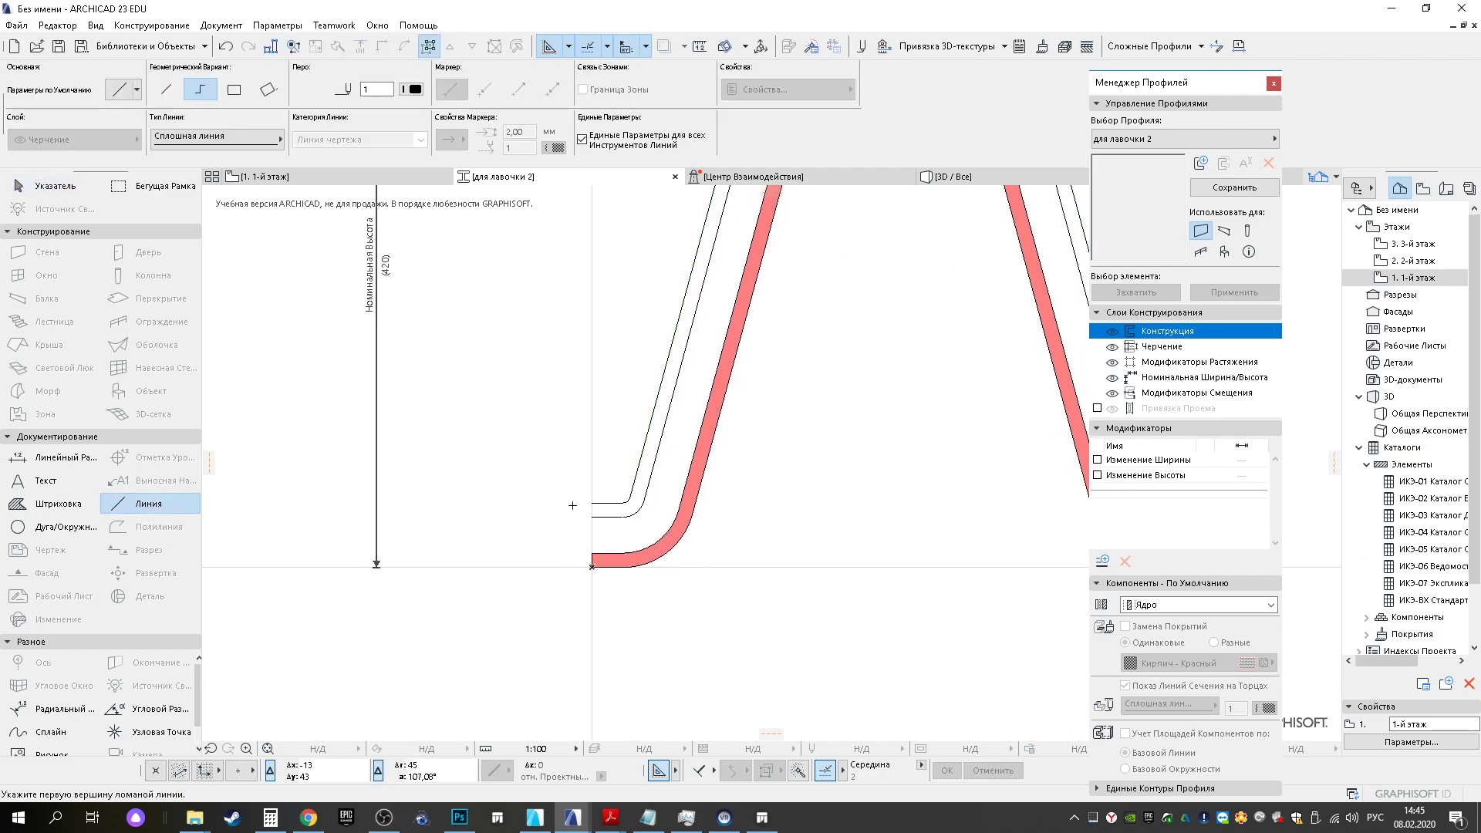
left_click(592, 502)
double_click(592, 516)
middle_click_drag(849, 509, 288, 506)
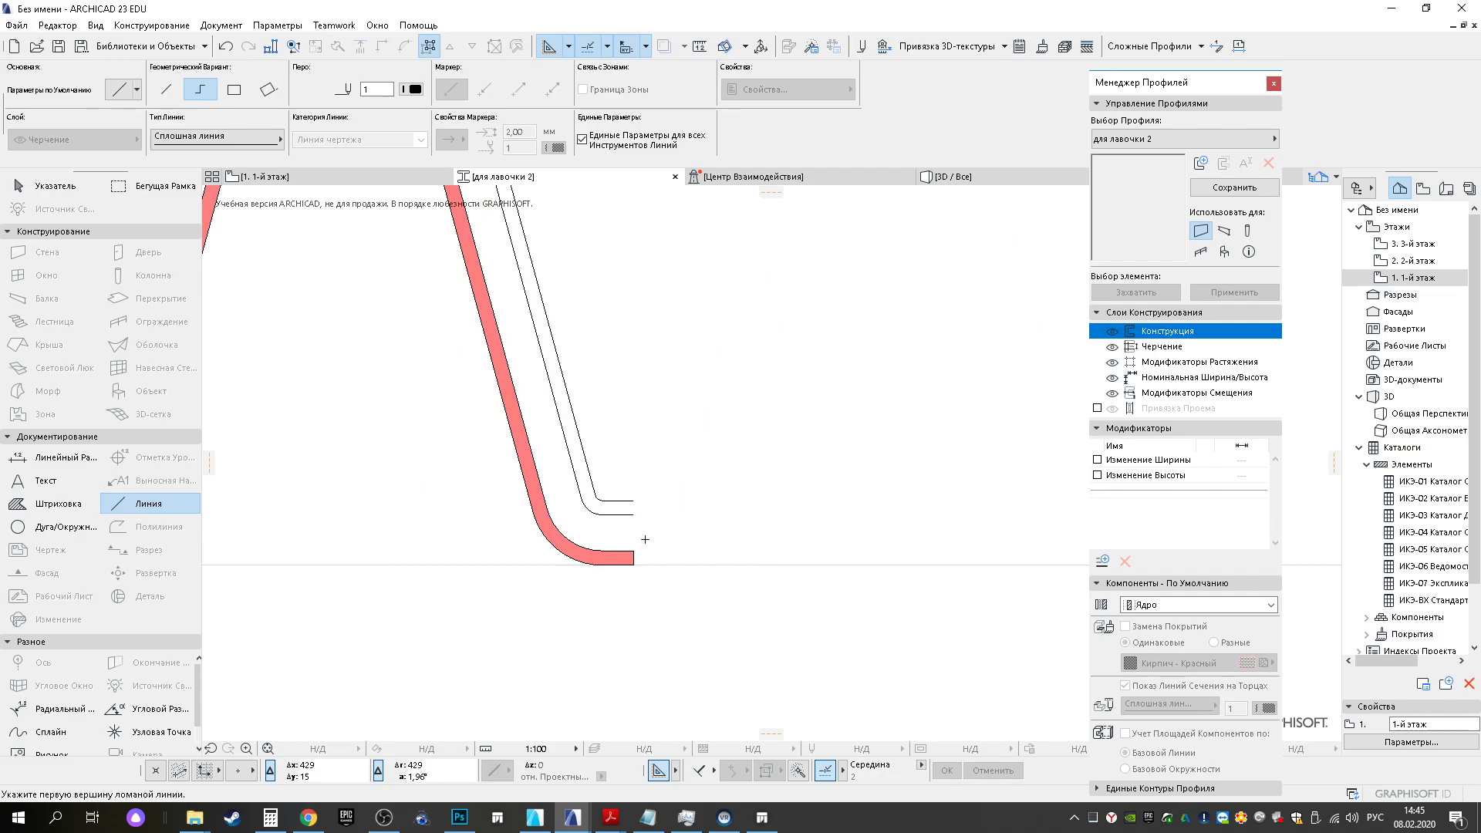
left_click(633, 500)
double_click(633, 514)
middle_click_drag(232, 440, 720, 611)
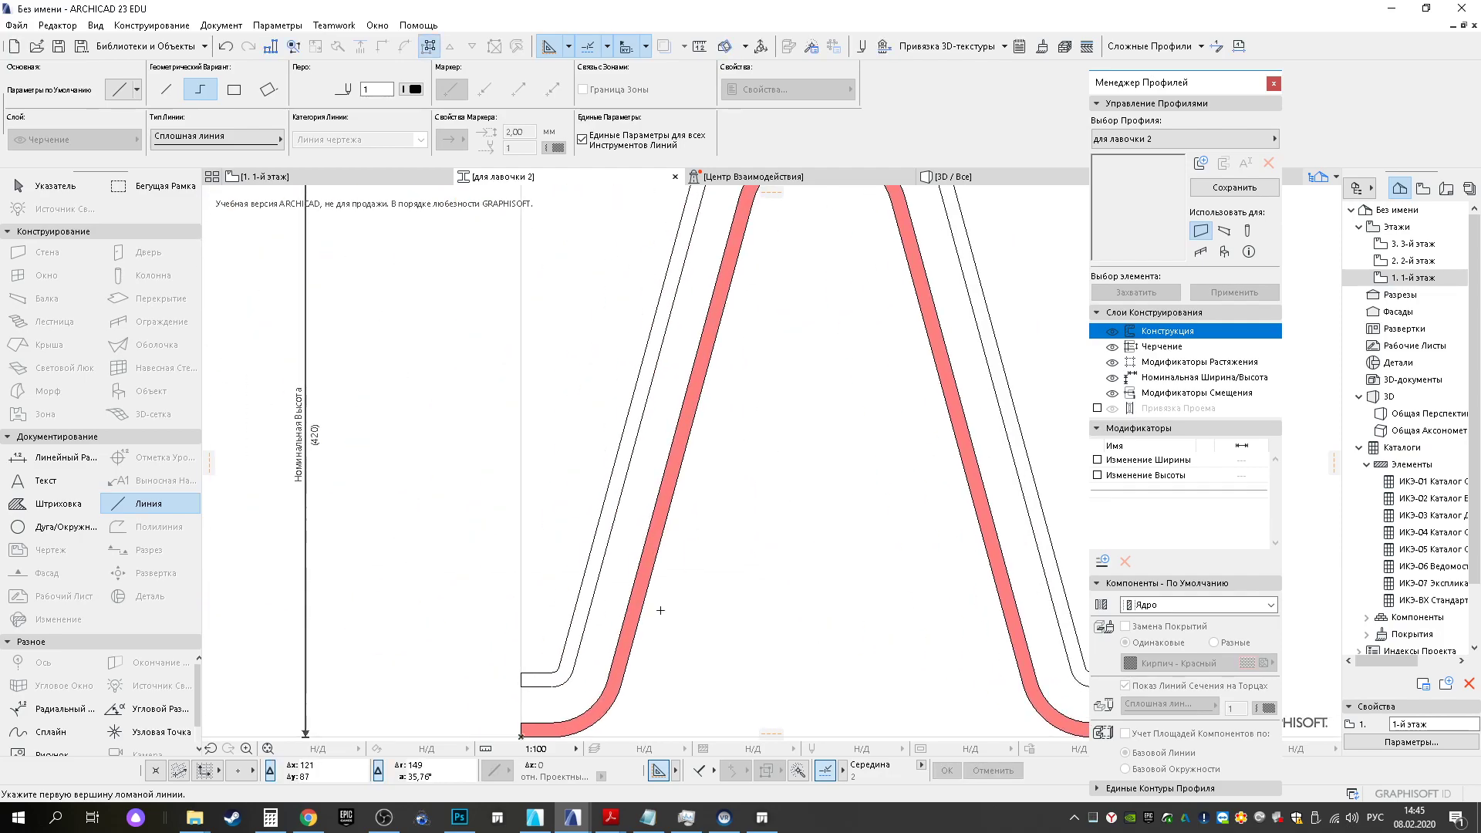
Fill the closed outer strip using the existing strip's fill settings and material МЕТАЛЛ ДЛЯ ЛАВОЧКИ
key("Escape")
left_click(606, 692, "alt")
left_click(538, 681)
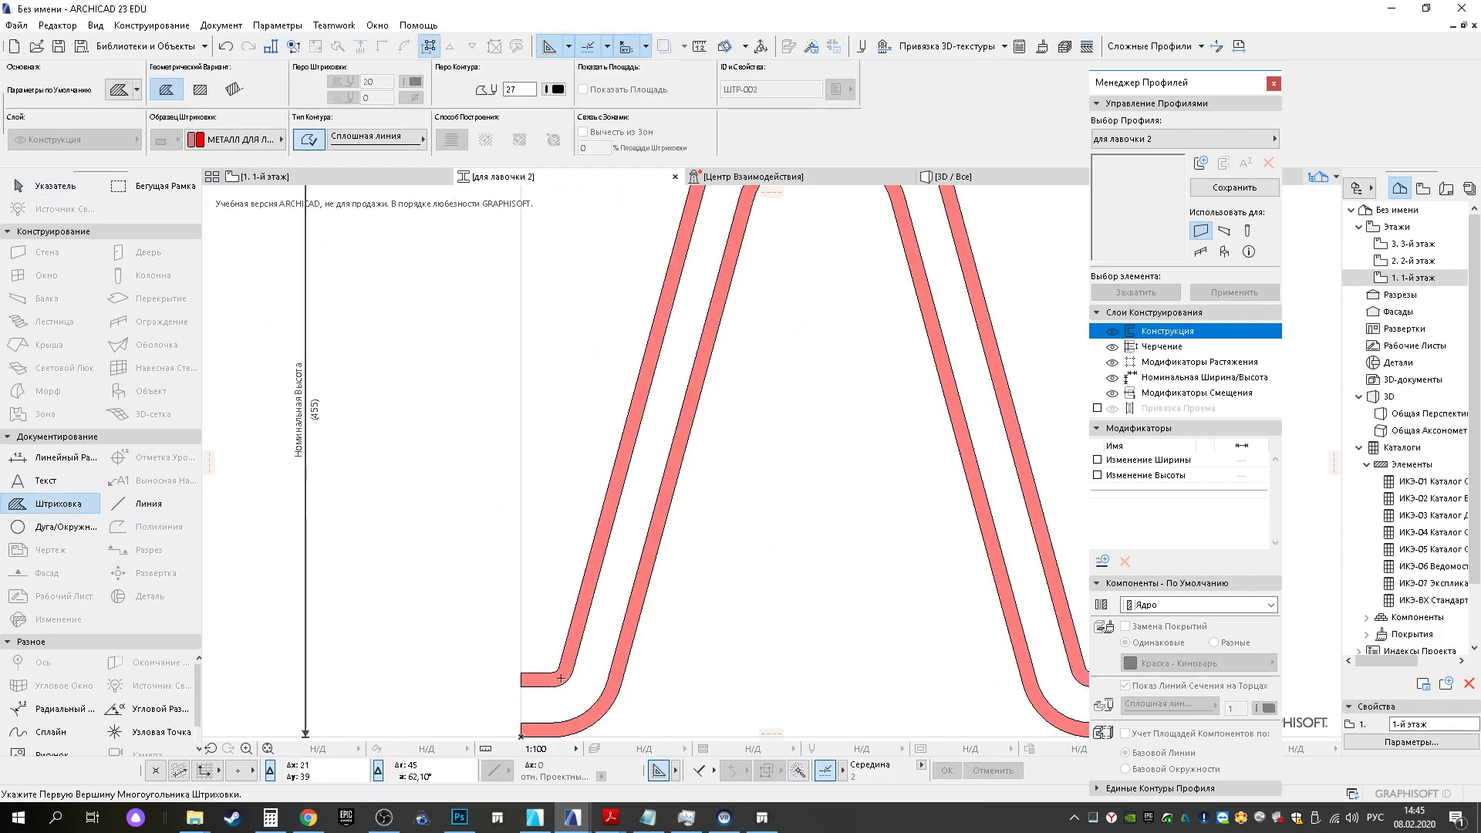
key("Escape")
scroll(653, 639, "down", 5)
scroll(665, 621, "up", 3)
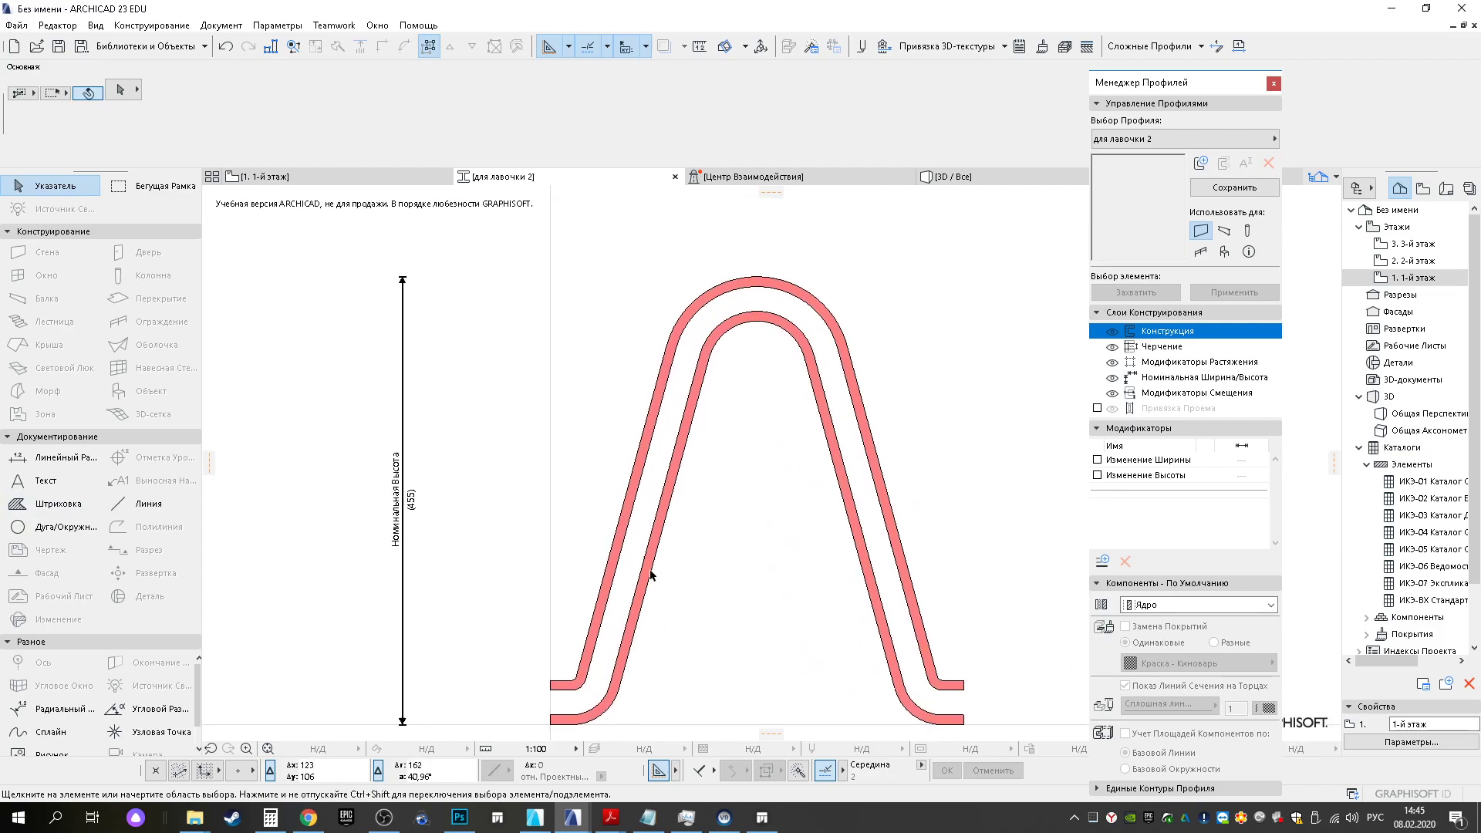
Delete the inner filled strip together with all of its outline lines and arcs, keeping only the outer strip
left_click(704, 350)
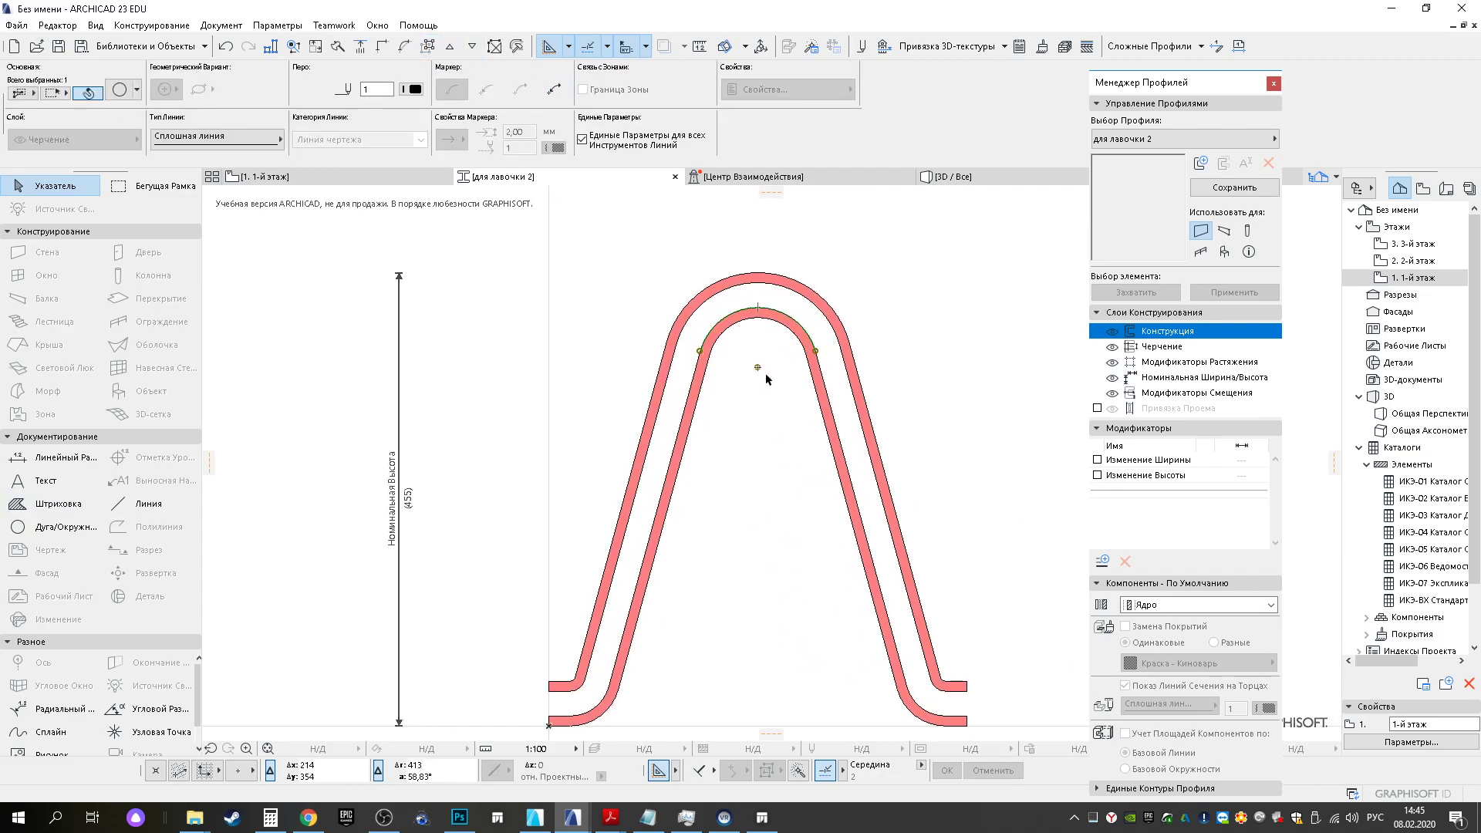
key("Delete")
left_click_drag(691, 341, 816, 394)
key("Delete")
middle_click_drag(732, 577, 729, 377)
left_click_drag(880, 498, 958, 552)
key("Delete")
left_click(611, 496)
key("Delete")
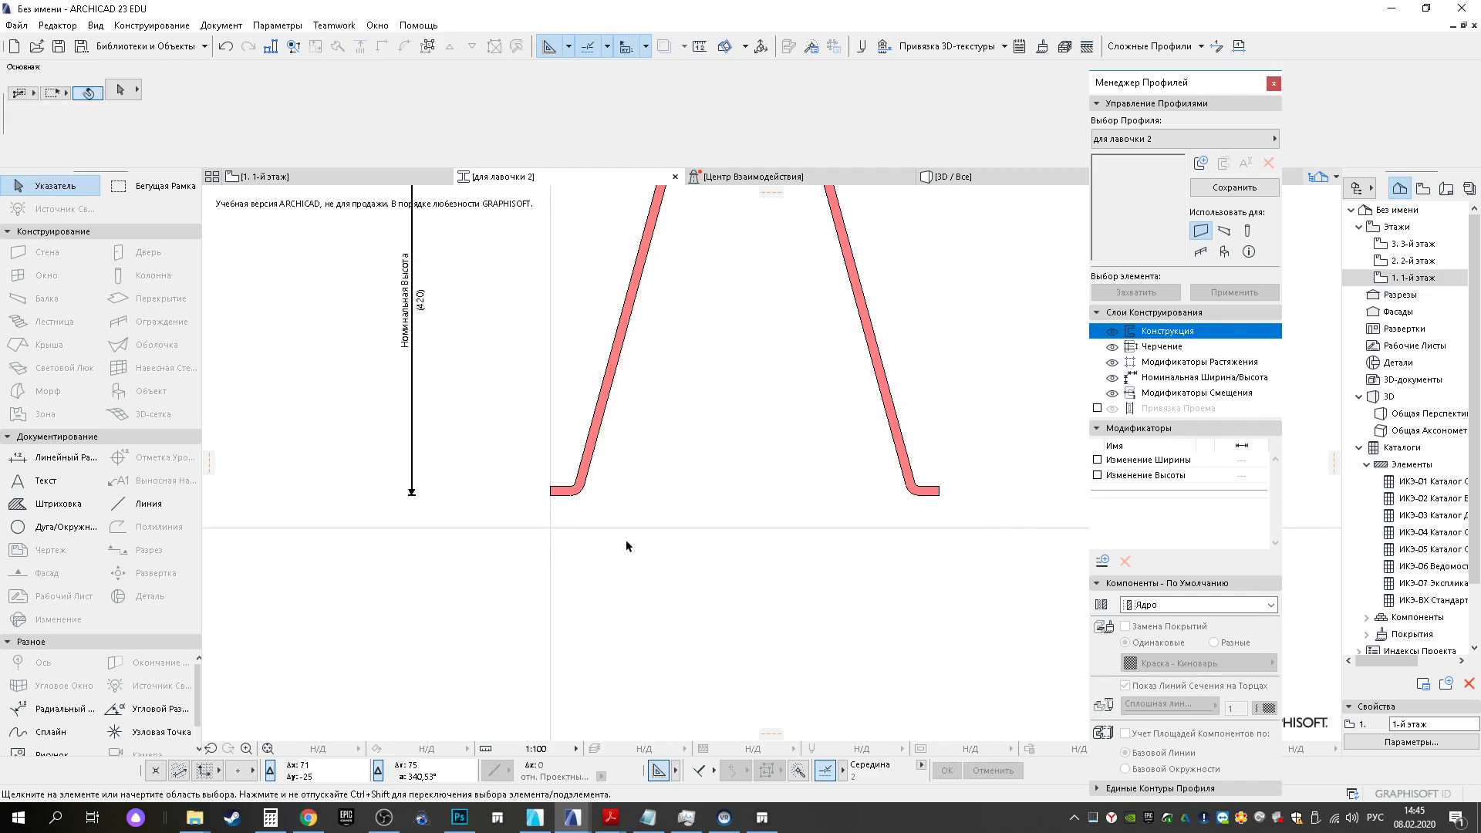
Move the whole remaining strip sideways so its arch centre lines up with the profile origin, and save the profile
scroll(617, 555, "down", 2)
middle_click_drag(617, 555, 601, 679)
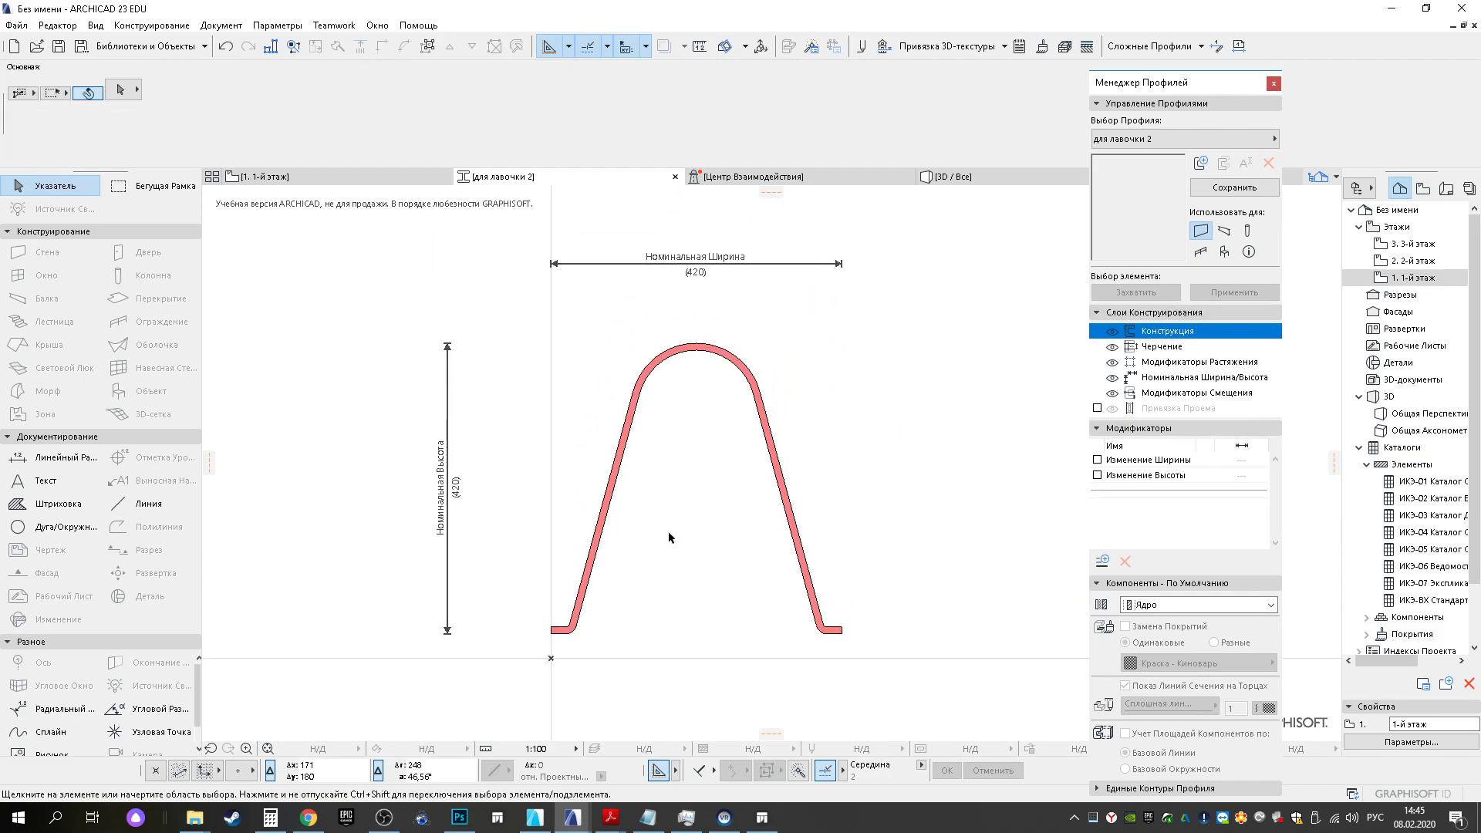
scroll(668, 538, "down", 2)
key("ctrl+a")
key("ctrl+d")
left_click(685, 447)
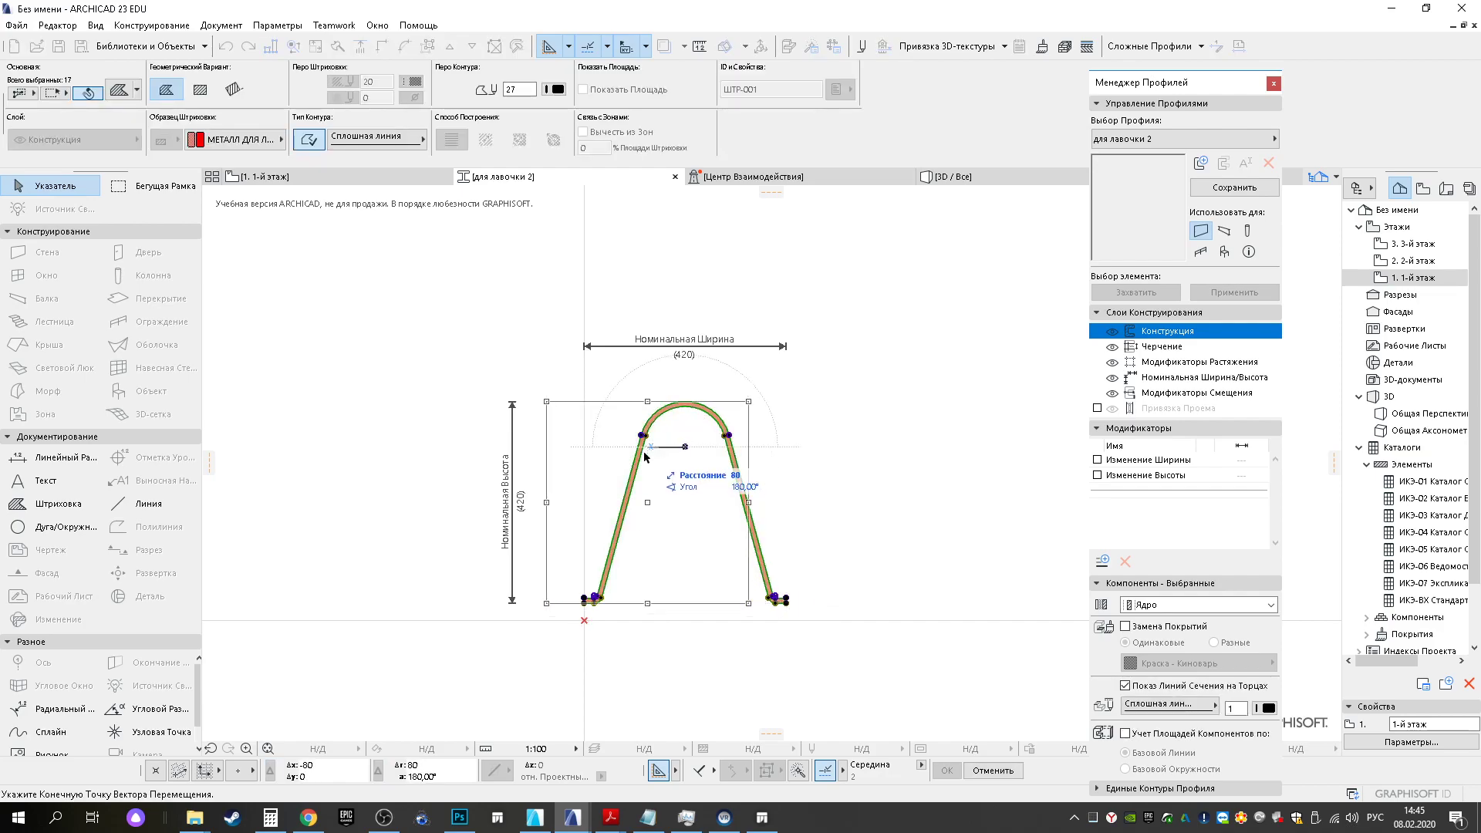
left_click(584, 613)
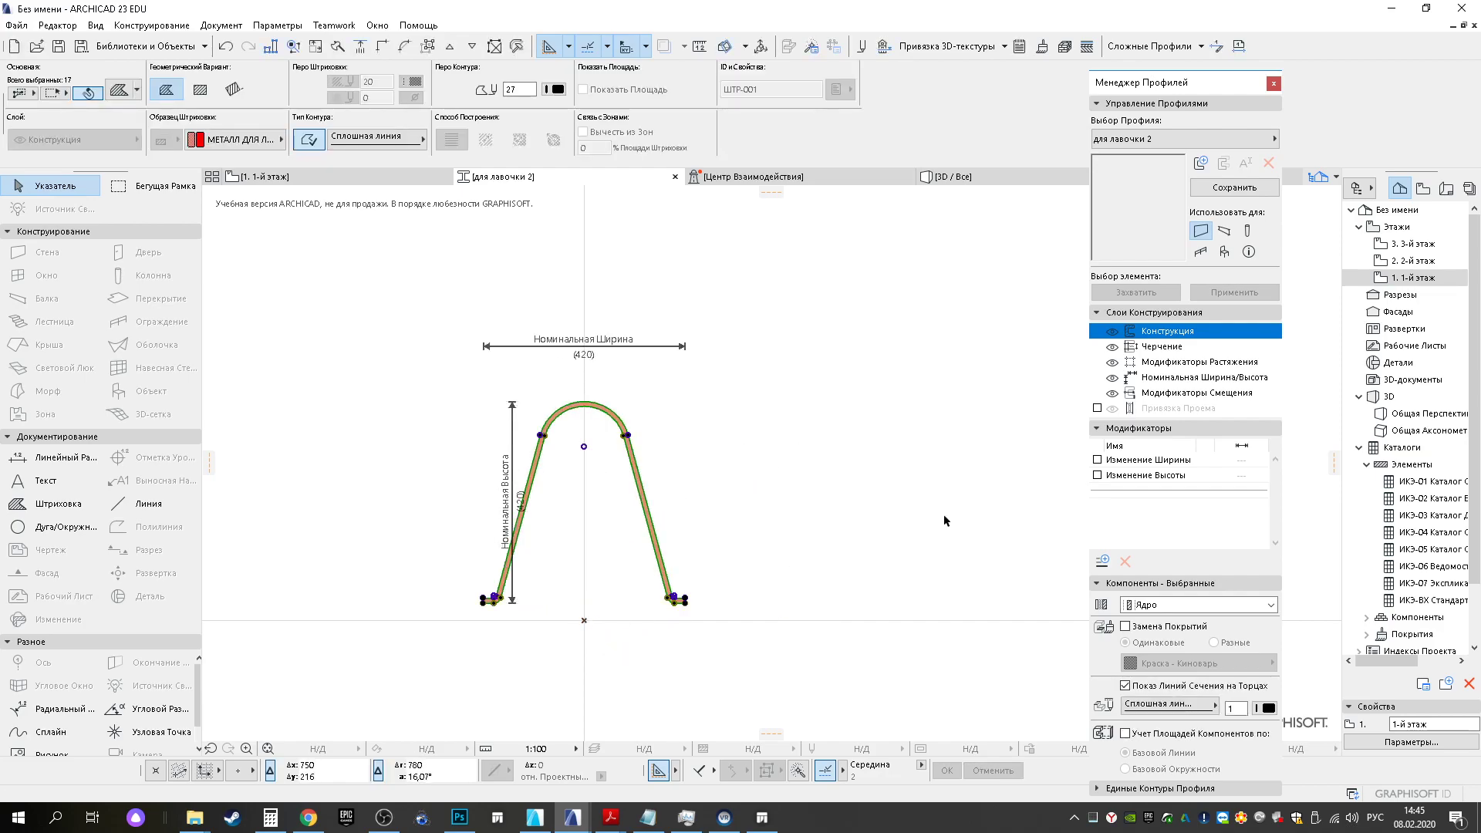
left_click(1242, 192)
Centre the strip of profile "для лавочки 1" horizontally on its origin, save it and close the profile manager
left_click(1220, 143)
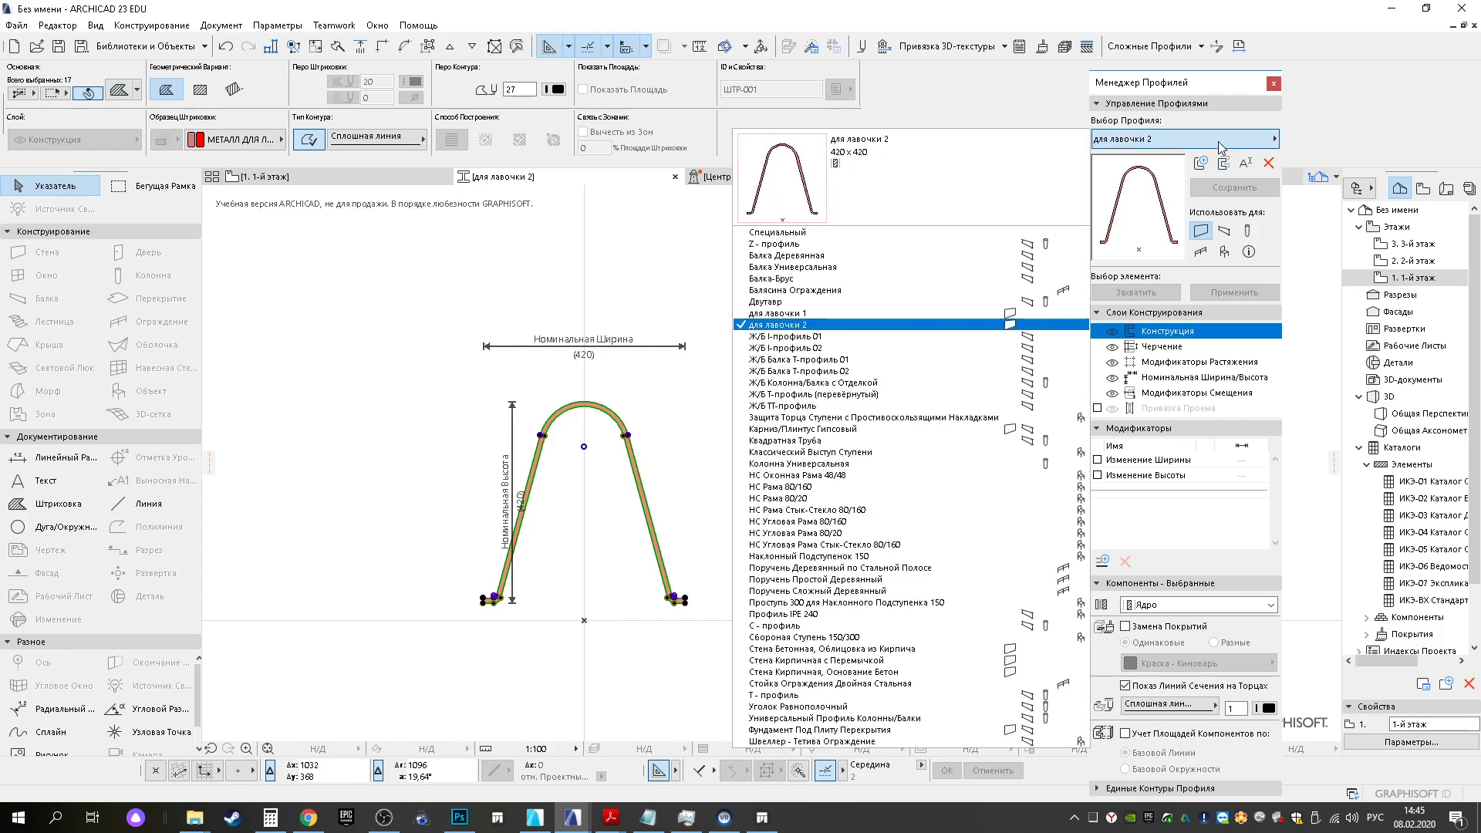
left_click(777, 313)
left_click_drag(621, 316, 940, 637)
left_click(777, 386)
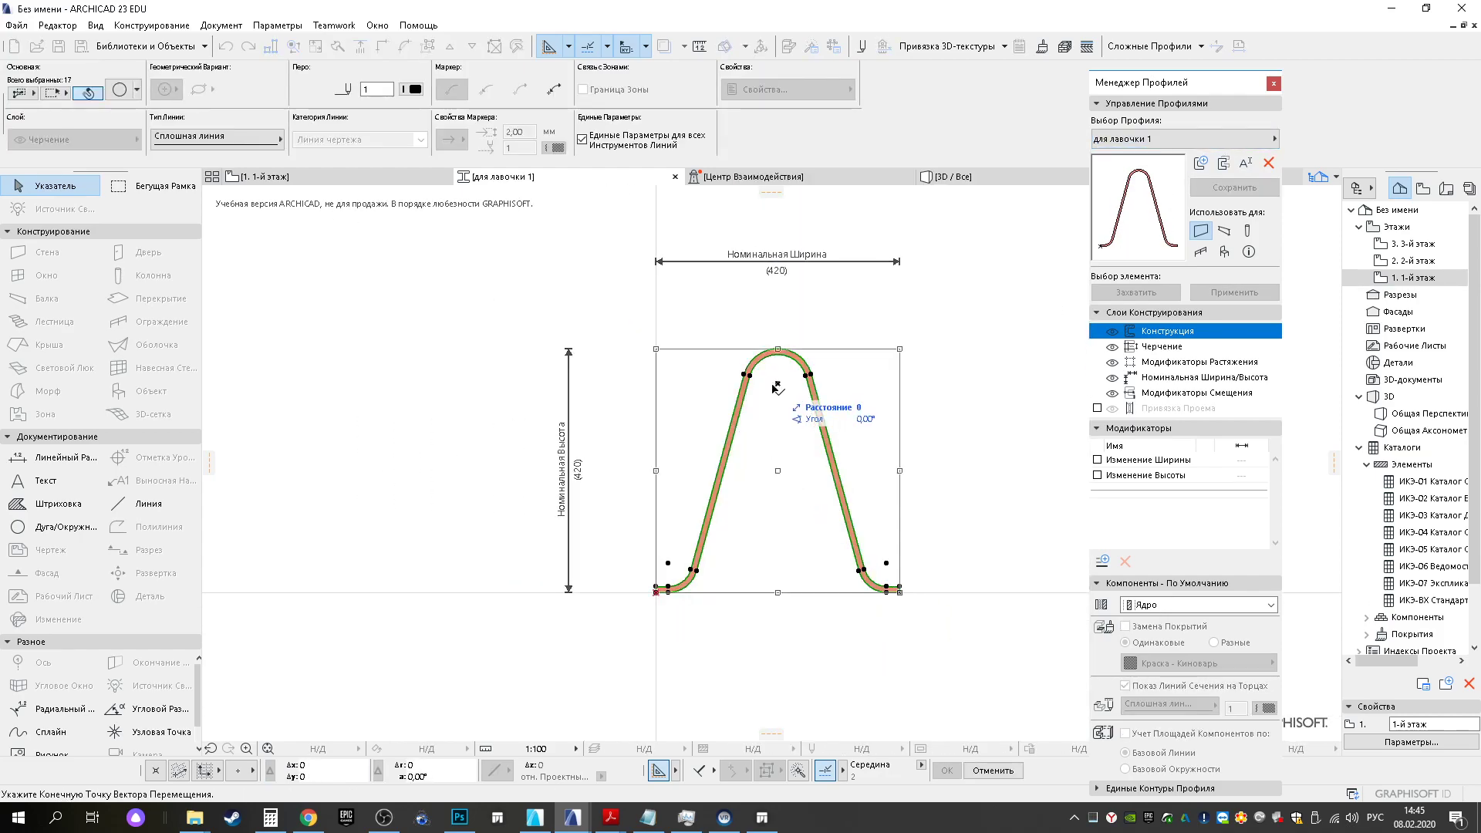
left_click(656, 386)
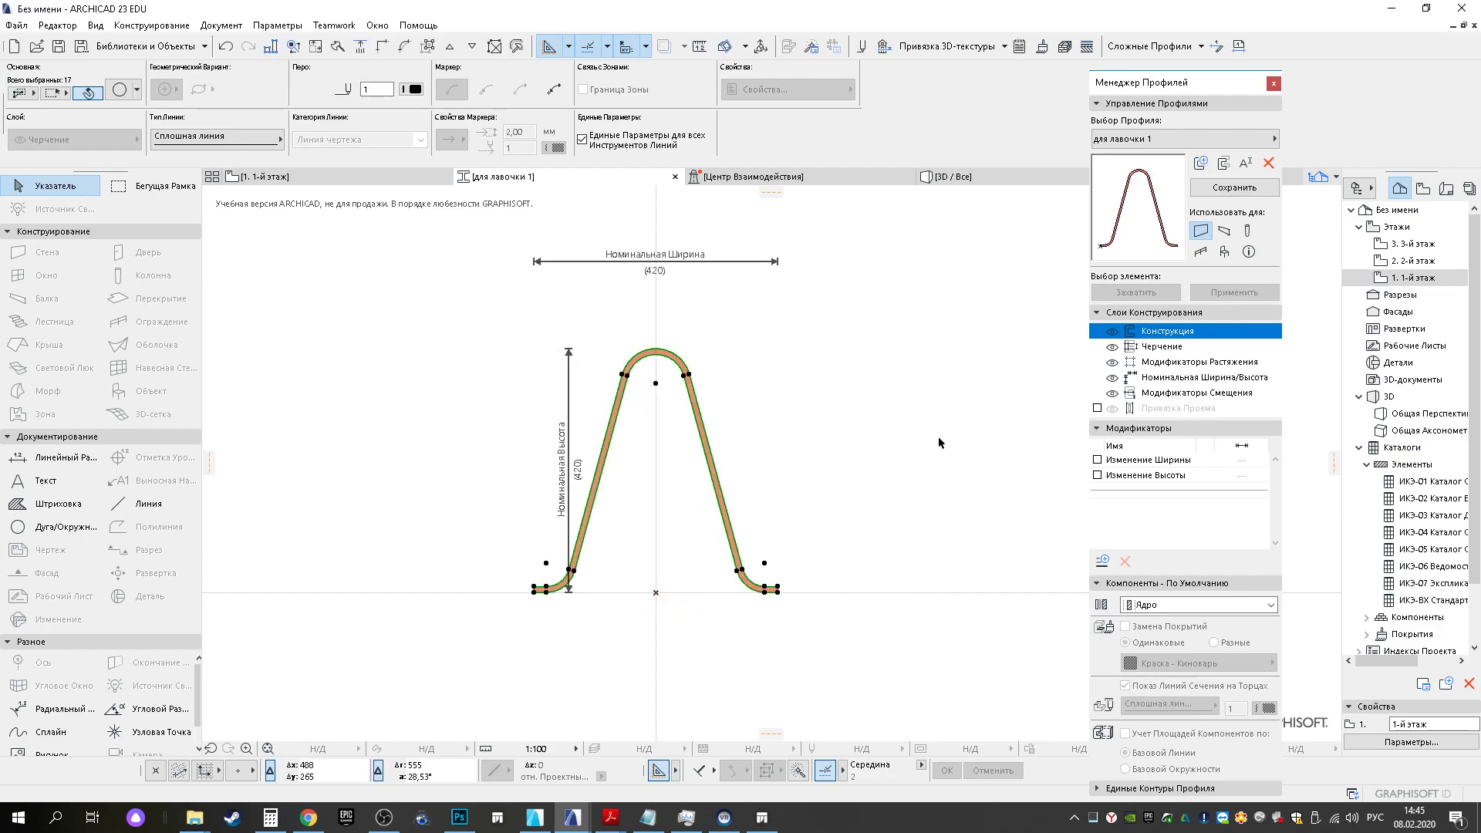
left_click(1224, 188)
left_click(1273, 84)
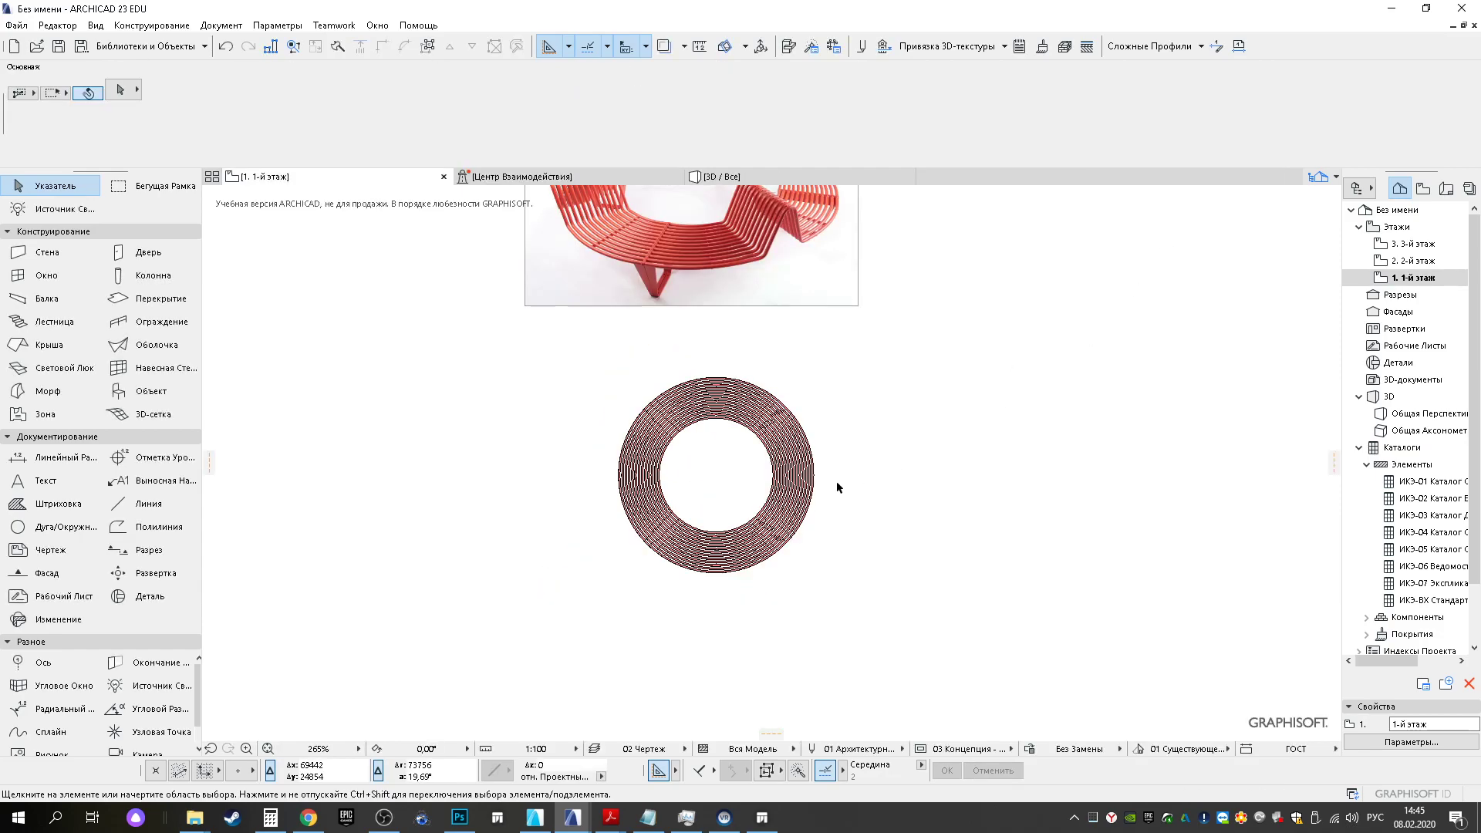
Set up the Wall tool to use the complex profile "для лавочки 1"
left_click(46, 252)
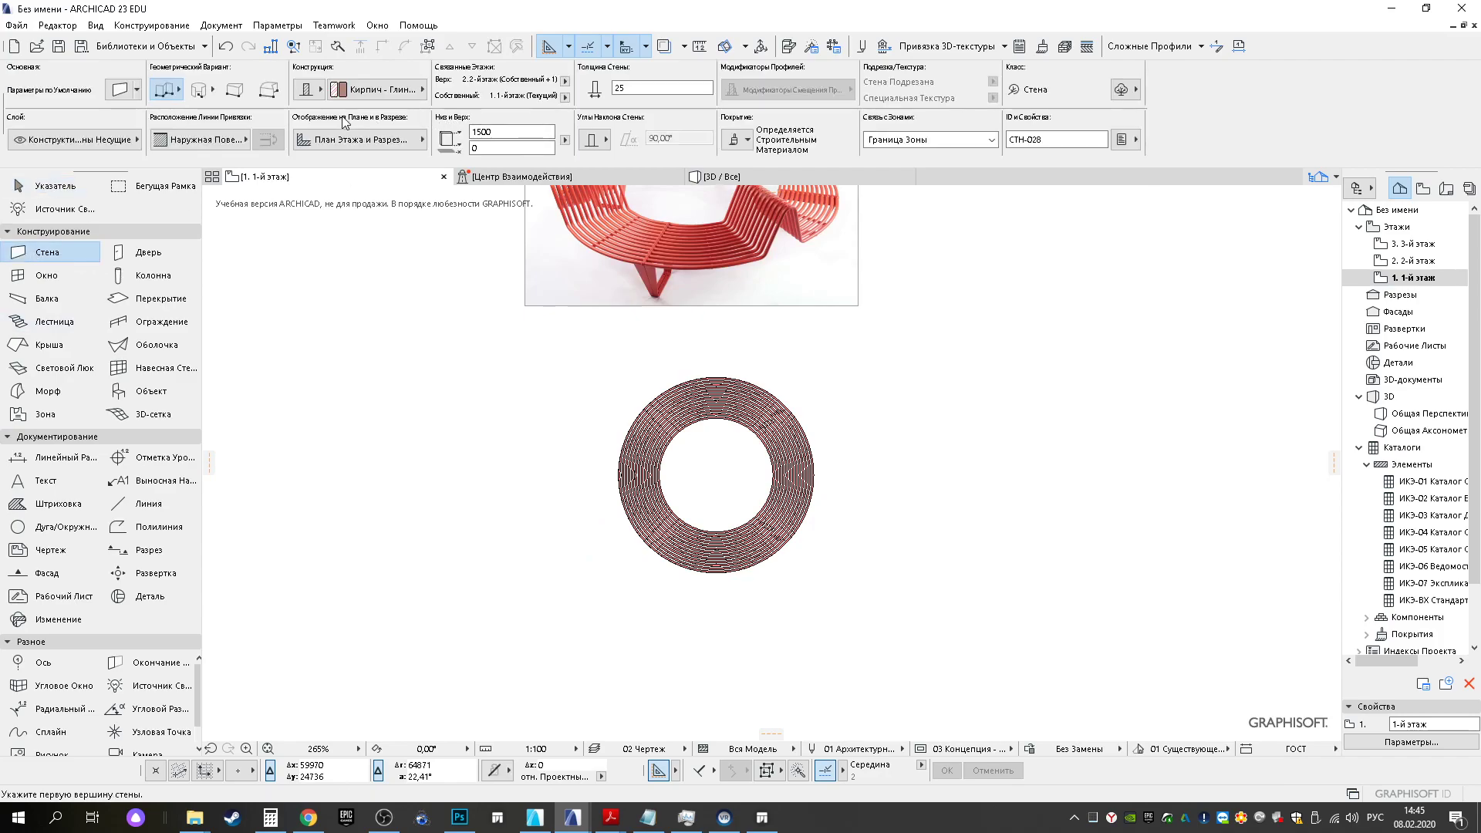
left_click(372, 87)
left_click(380, 90)
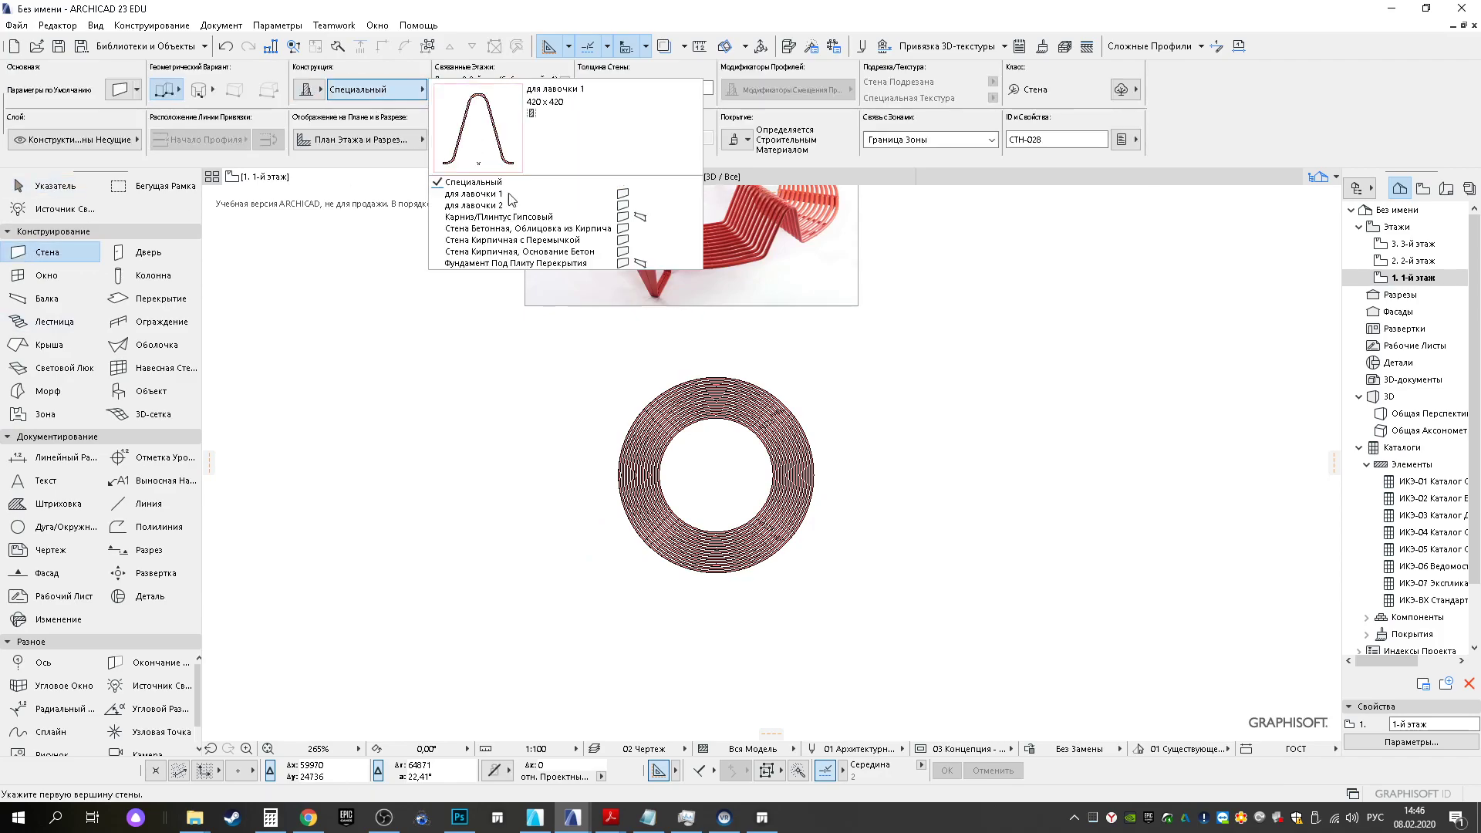
left_click(514, 197)
scroll(708, 586, "up", 3)
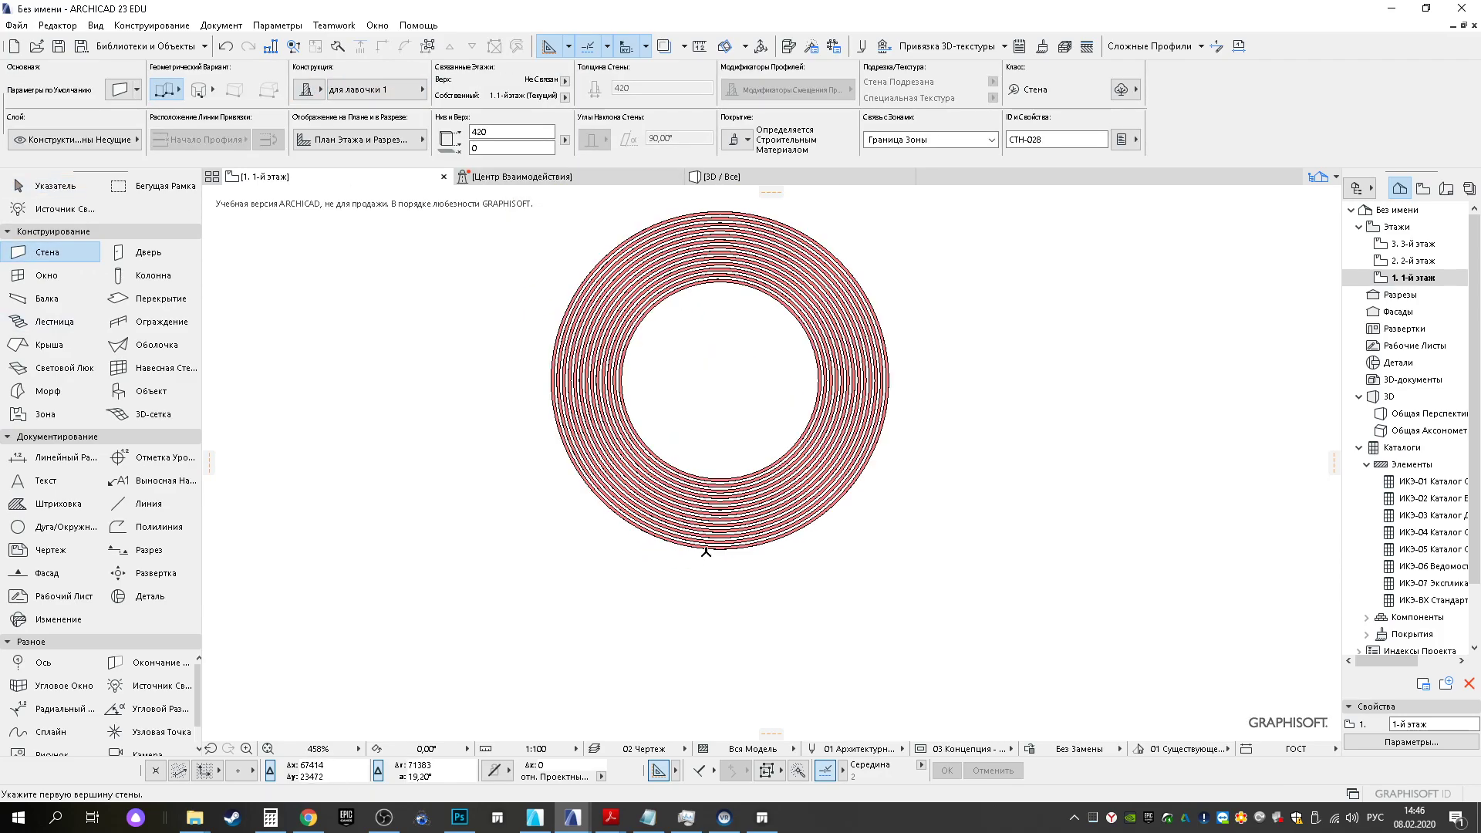
Draw a straight 3200 mm profiled wall vertically across the rings, starting from the outer ring's lowest point
left_click(719, 549)
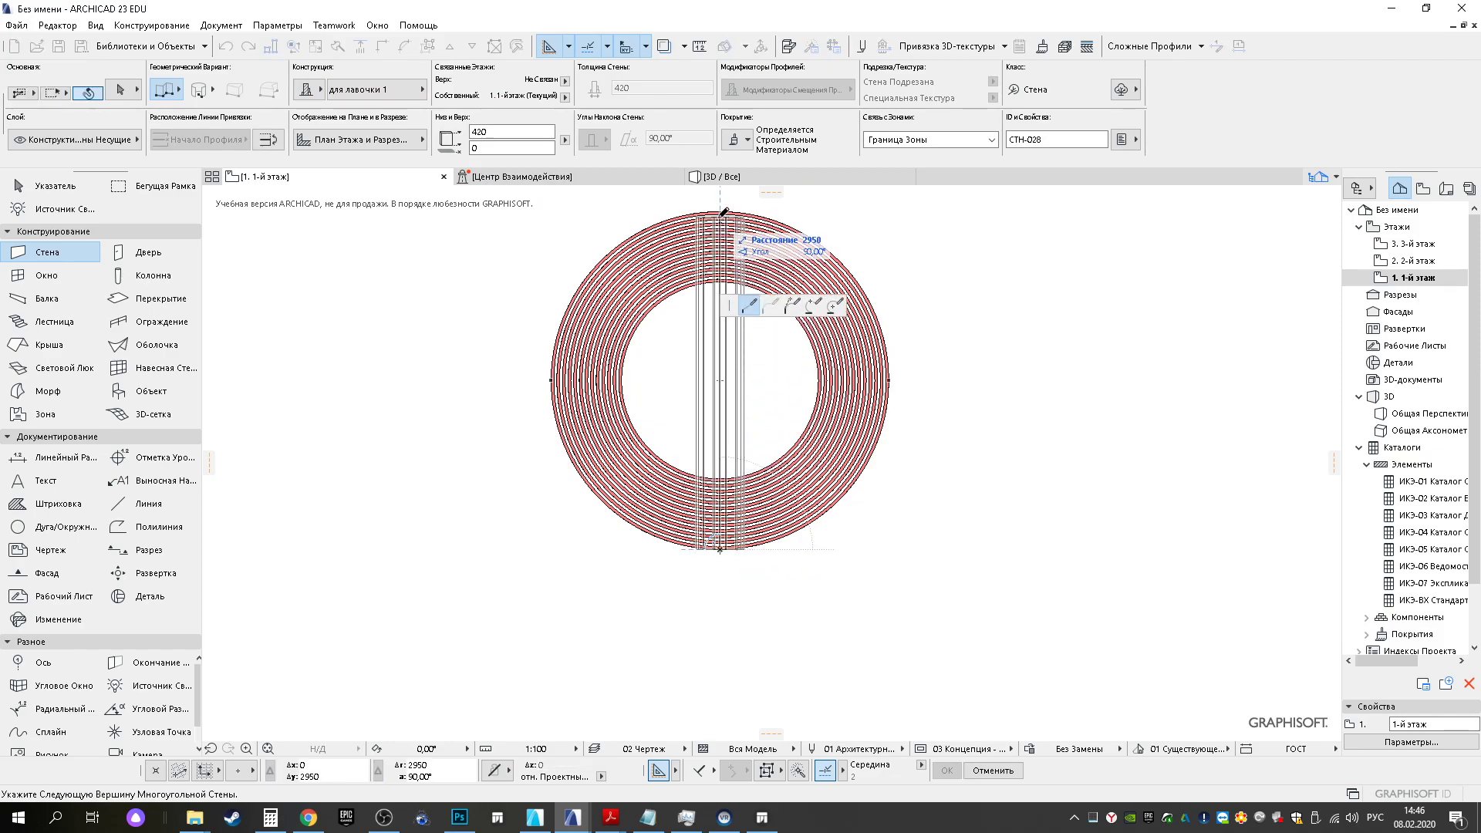
key("Tab")
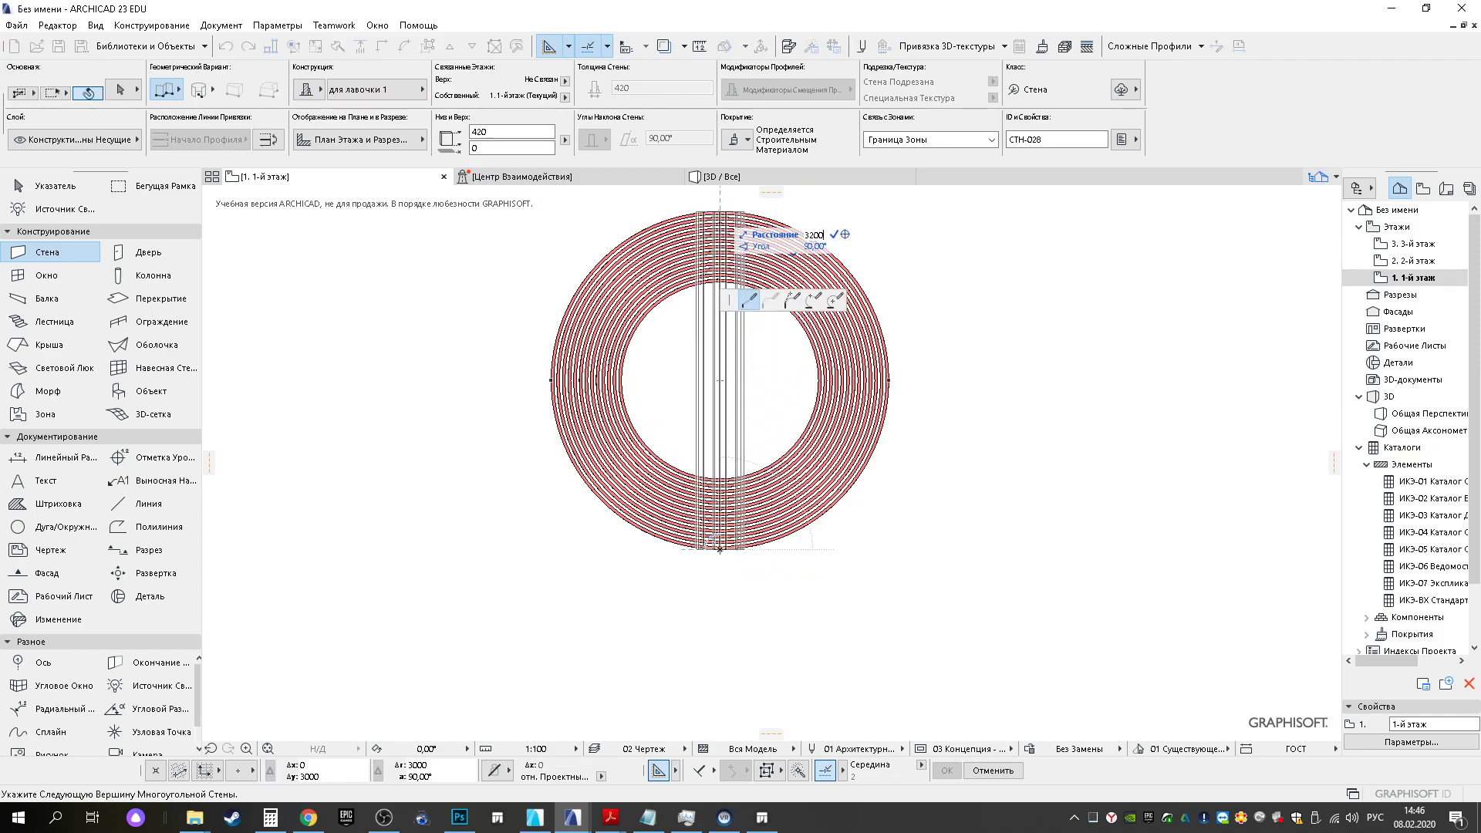
key("Return")
key("Return")
key("Escape")
Move the straight profiled wall 100 mm down so it extends past both sides of the rings
left_click(717, 212)
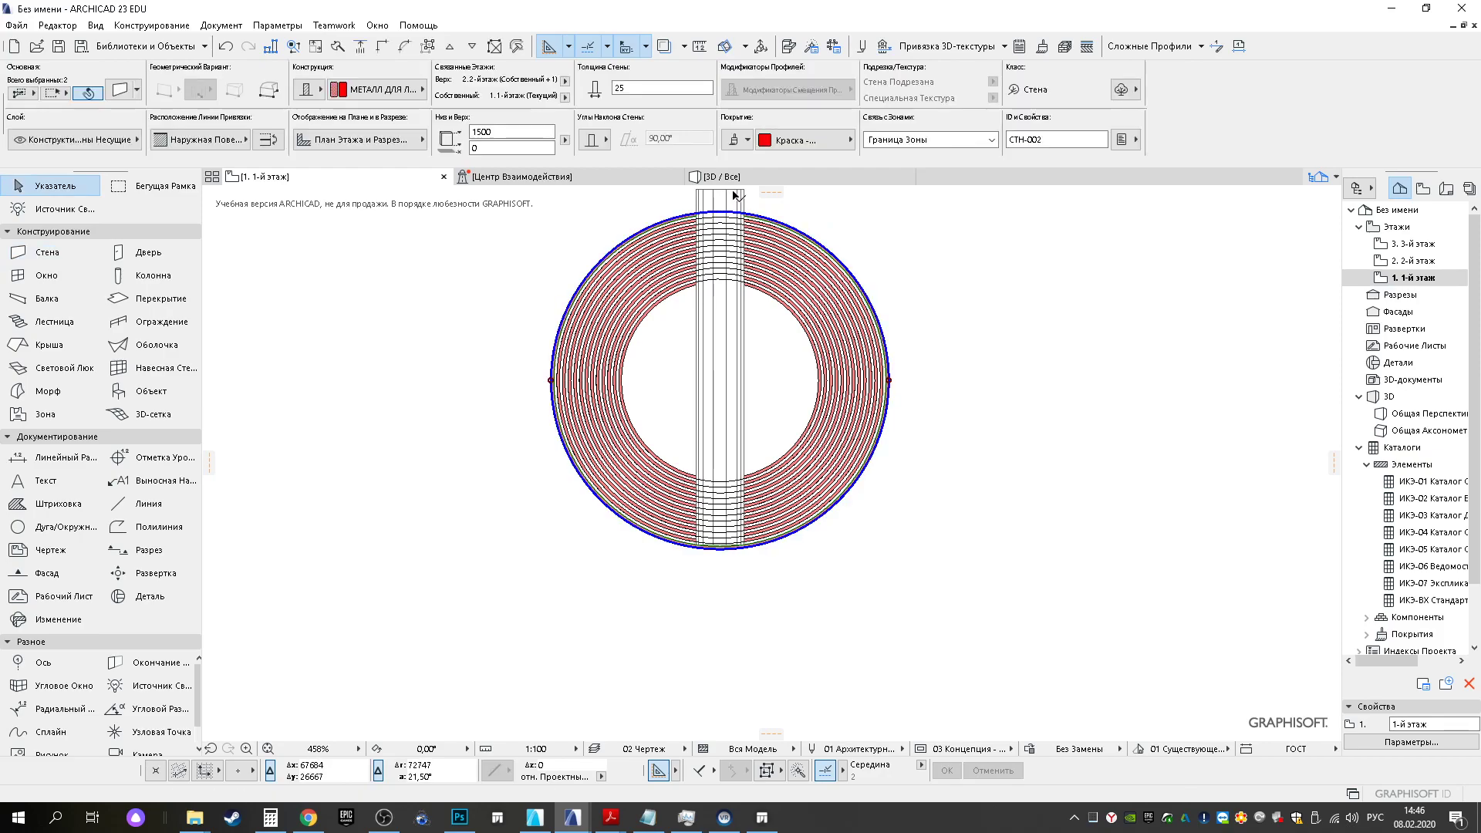
left_click(732, 190)
key("ctrl+d")
left_click(720, 190)
key("Tab")
type("1")
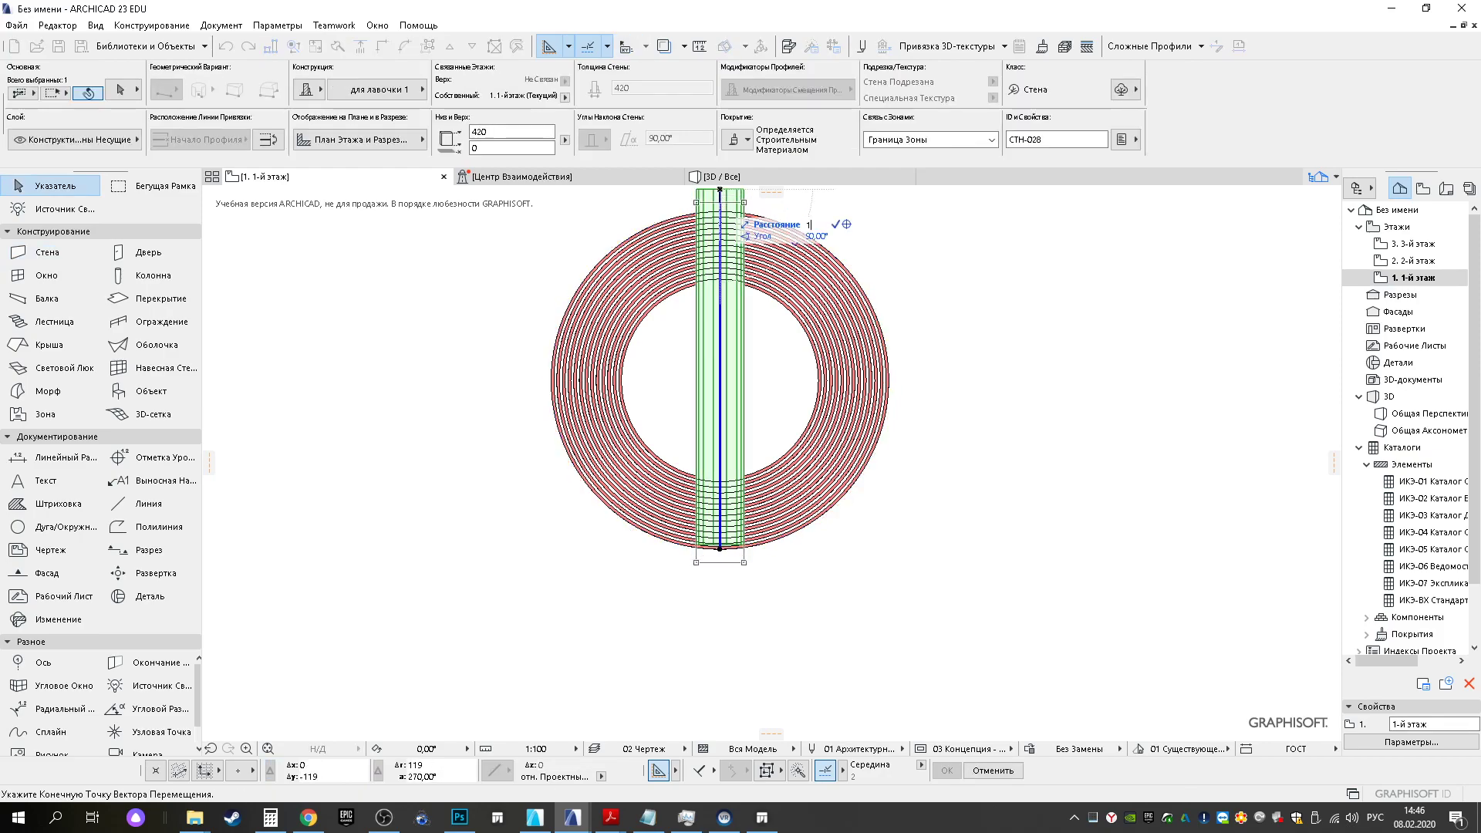
type("00")
key("Return")
Create a copy of the straight profiled wall rotated 90° about the ring centre
middle_click_drag(684, 331, 686, 387)
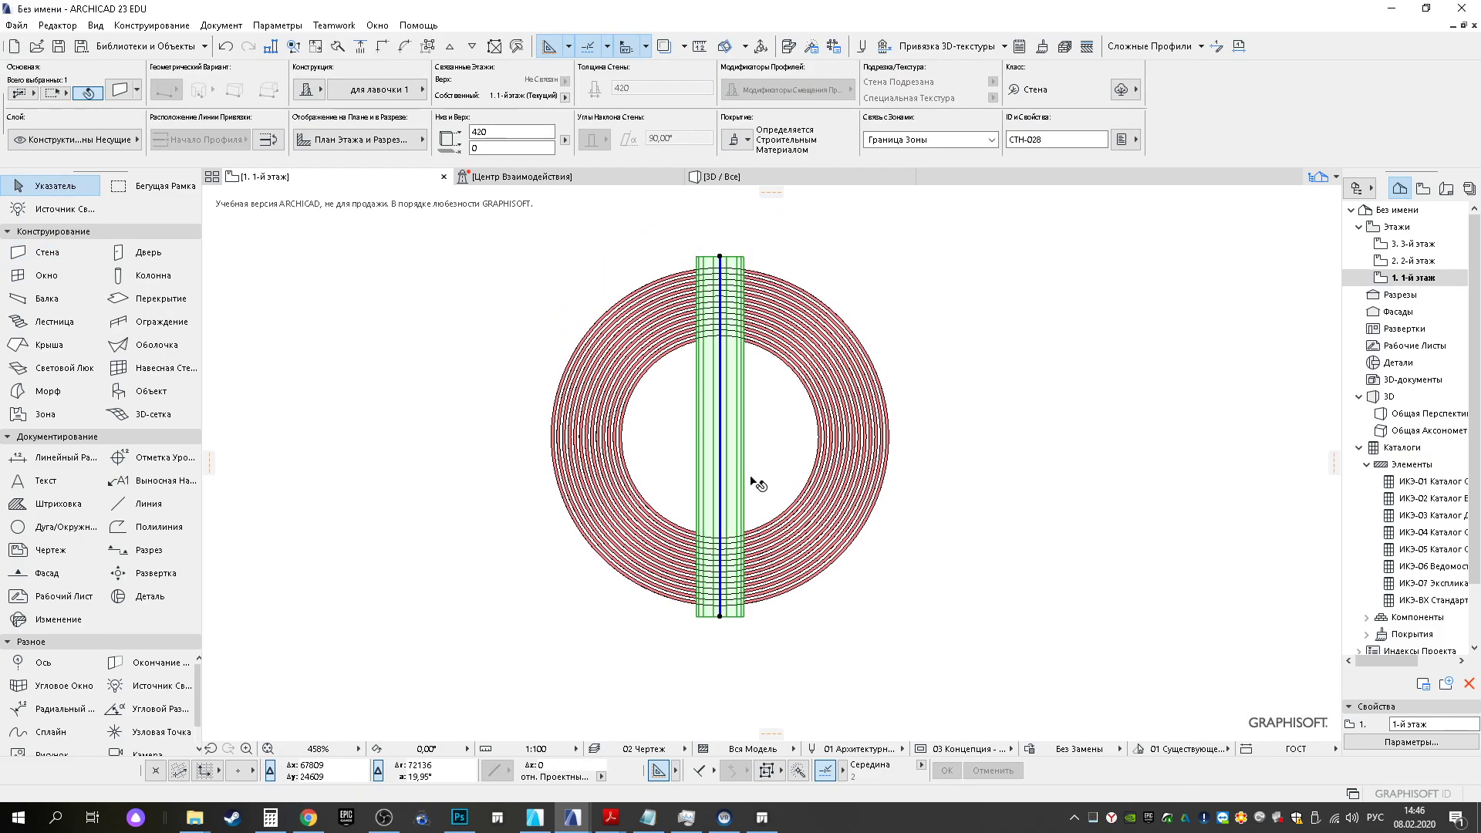
key("ctrl+alt+m")
left_click(719, 436)
left_click(893, 611)
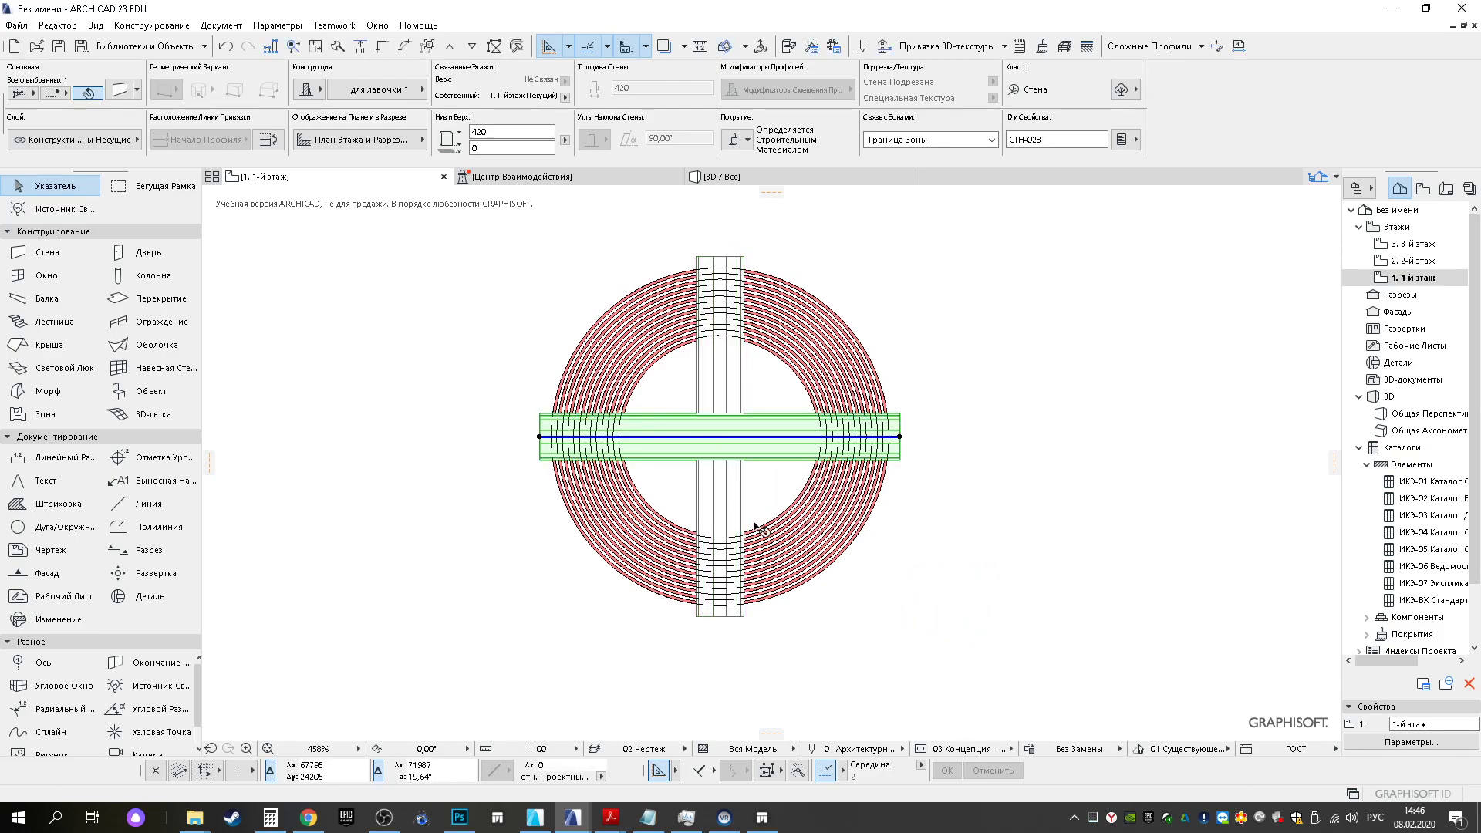
key("Escape")
Select both crossing profiled walls in the 3D view and raise them 450 mm
left_click(719, 176)
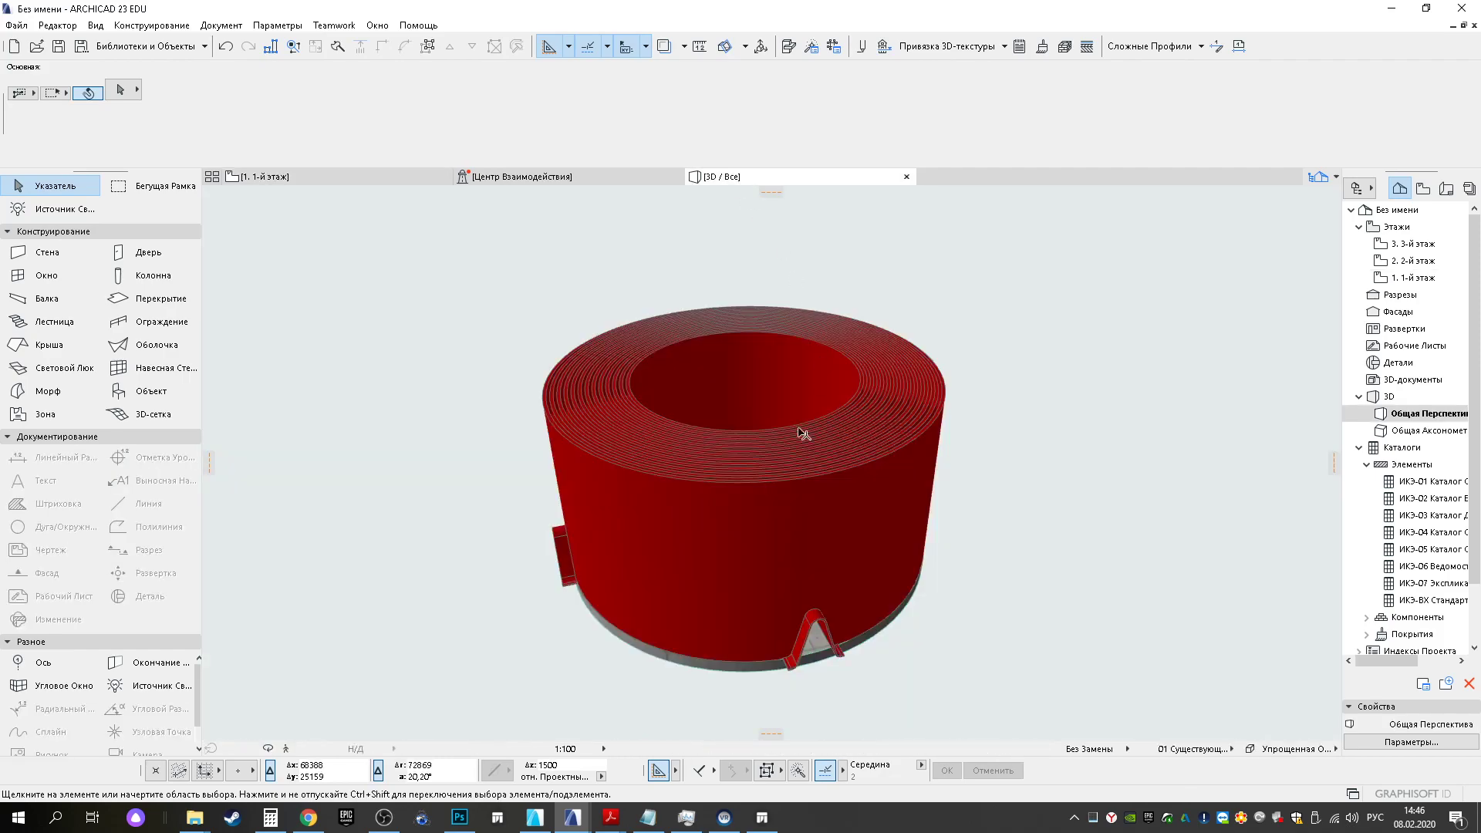
left_click(819, 624)
left_click(560, 548, "shift")
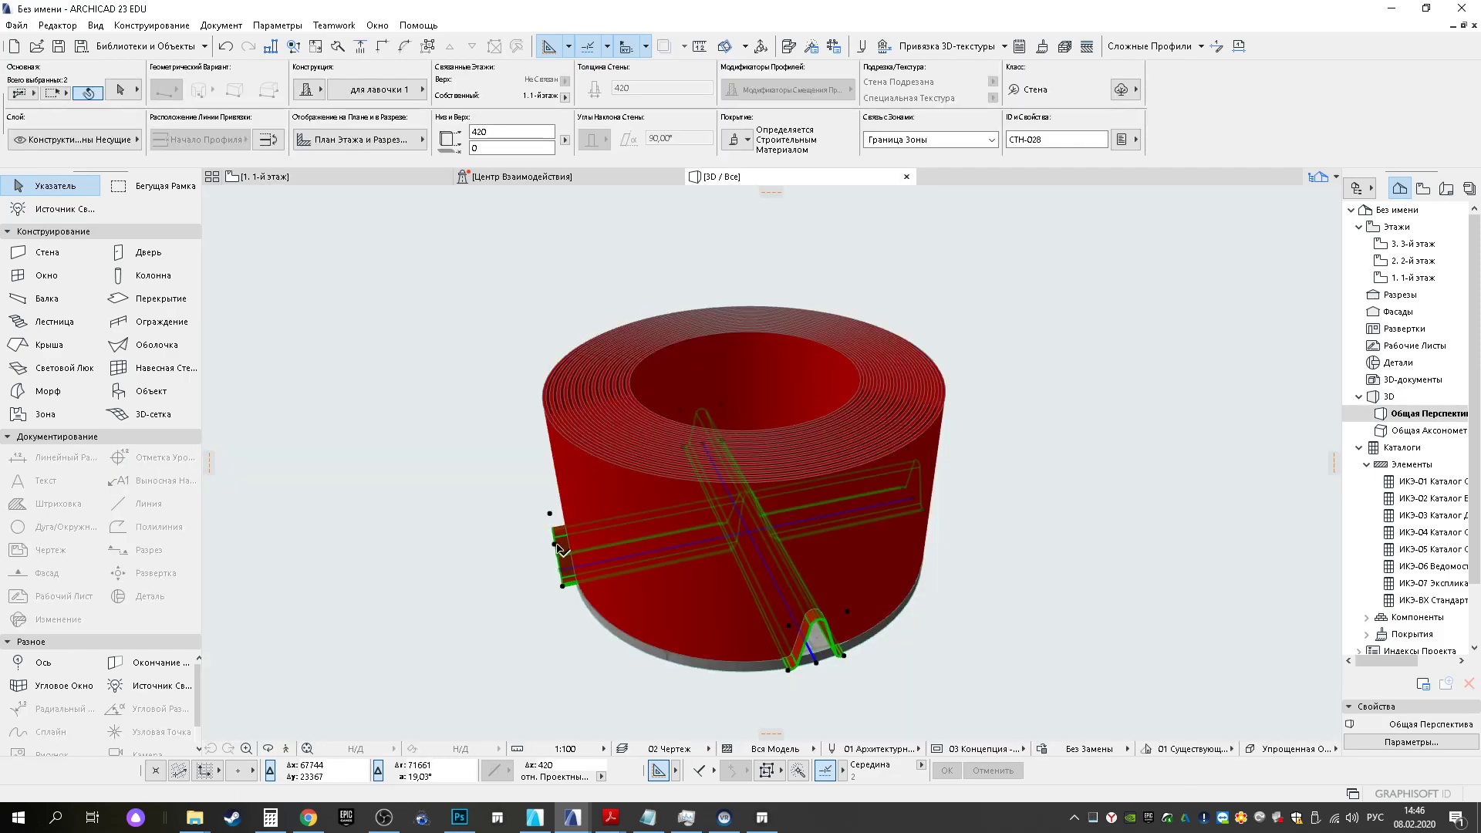
left_click(565, 593)
left_click(568, 583)
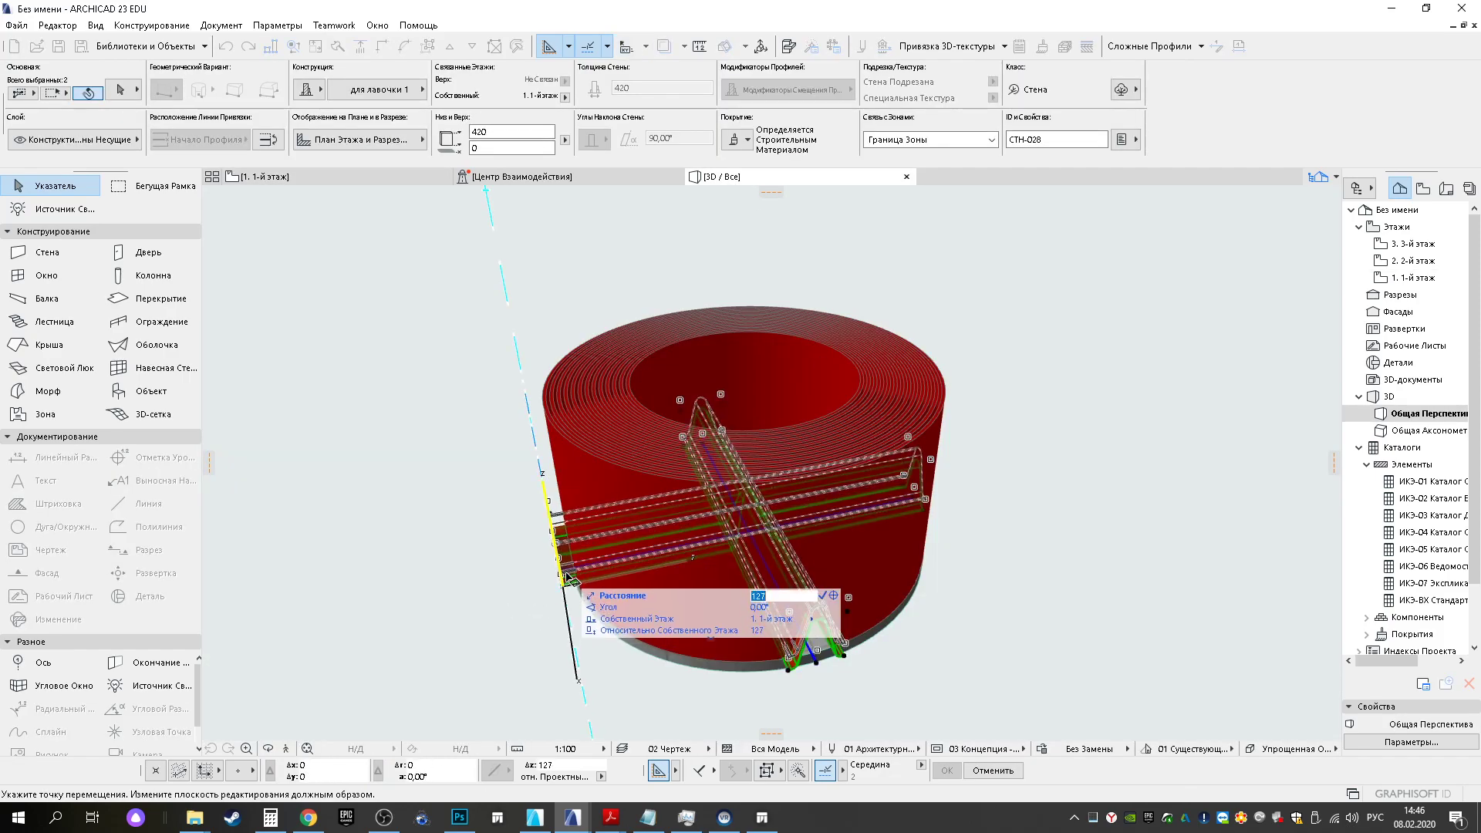
type("45")
key("Return")
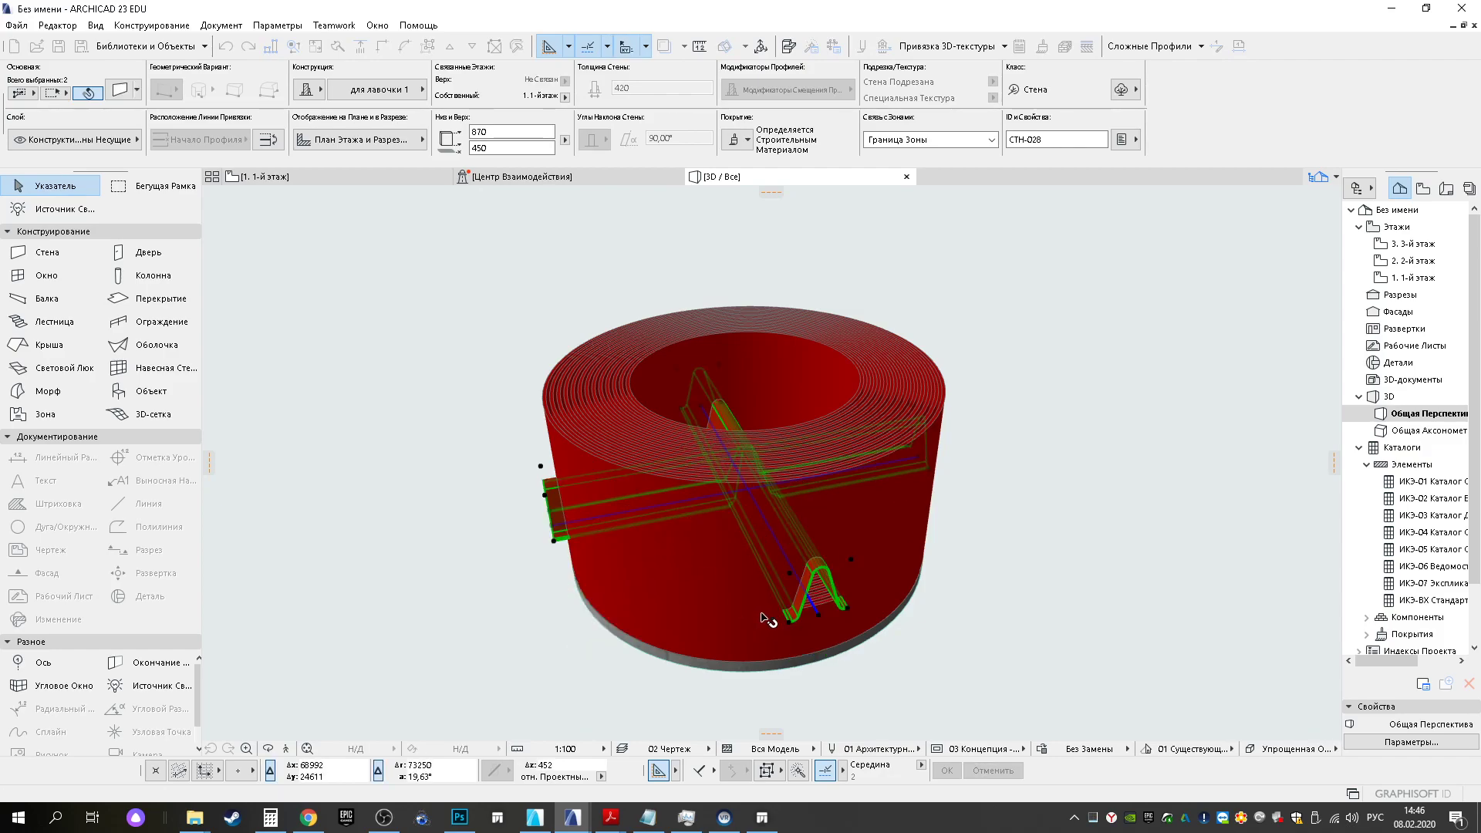
key("ctrl+d")
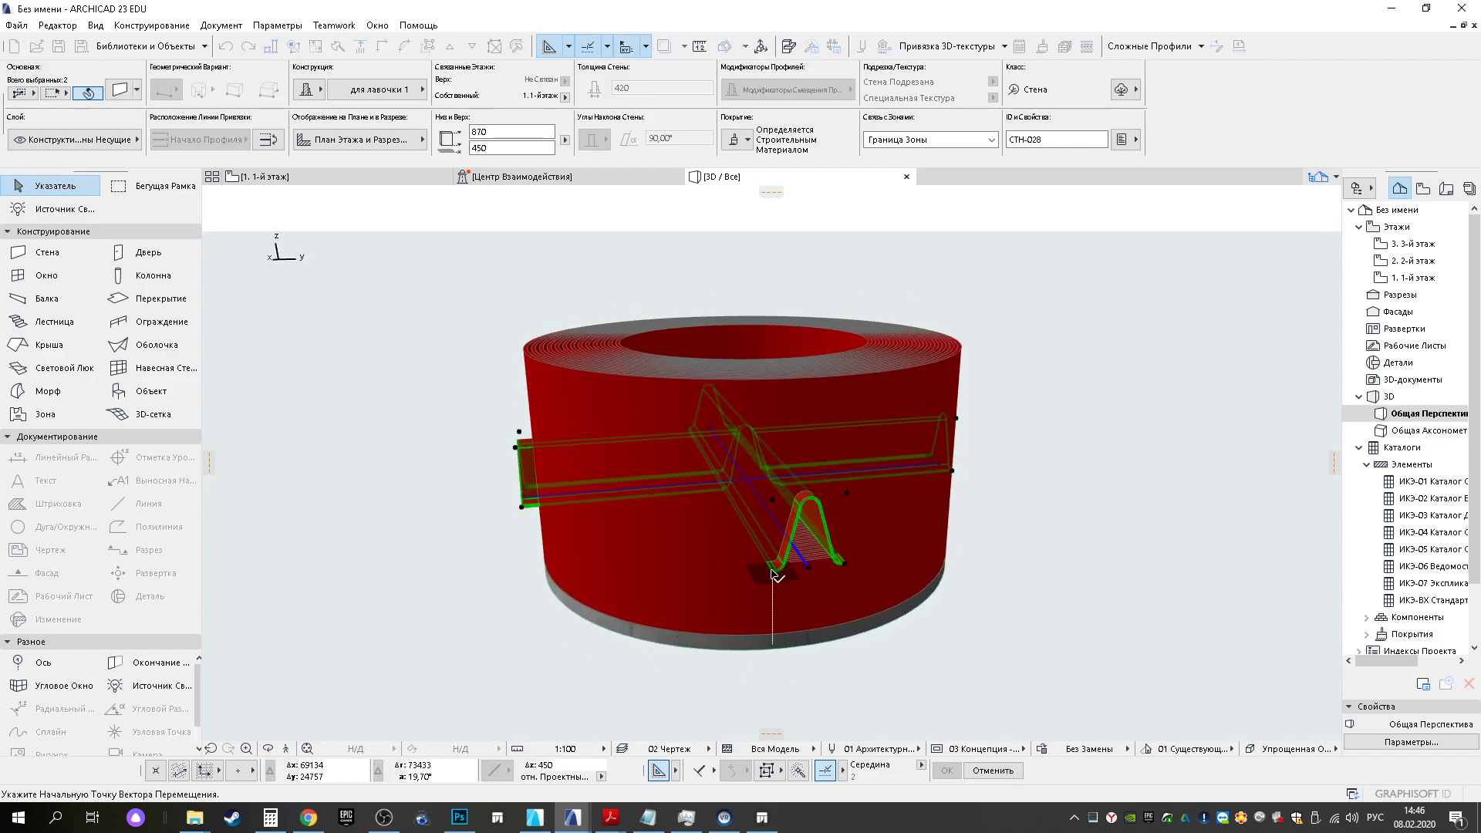
left_click(773, 572)
key("Escape")
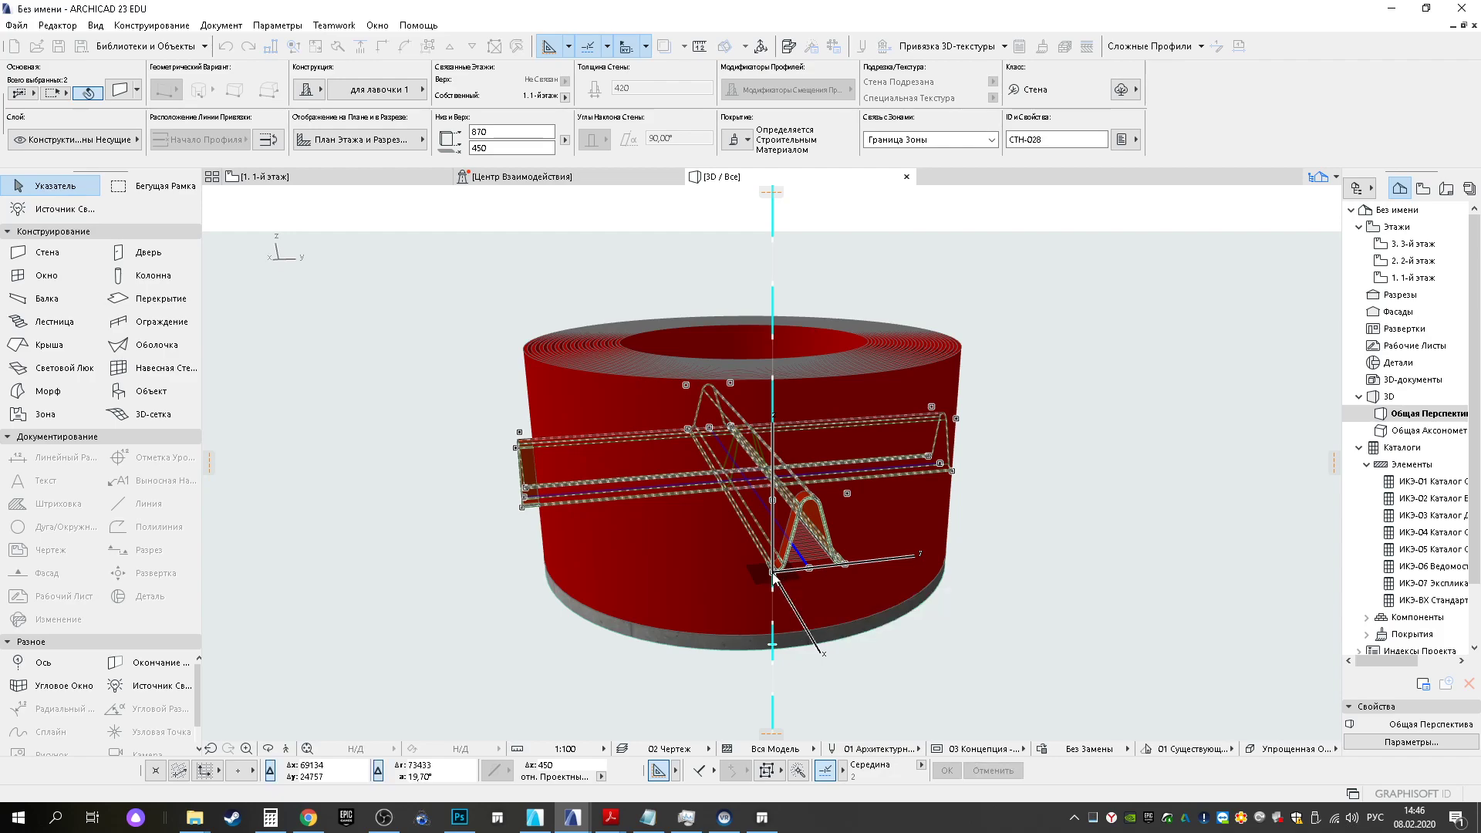
key("ctrl+z")
Copy the two crossing walls in place and assign the complex profile "для лавочки 2" to the copies
key("ctrl+d")
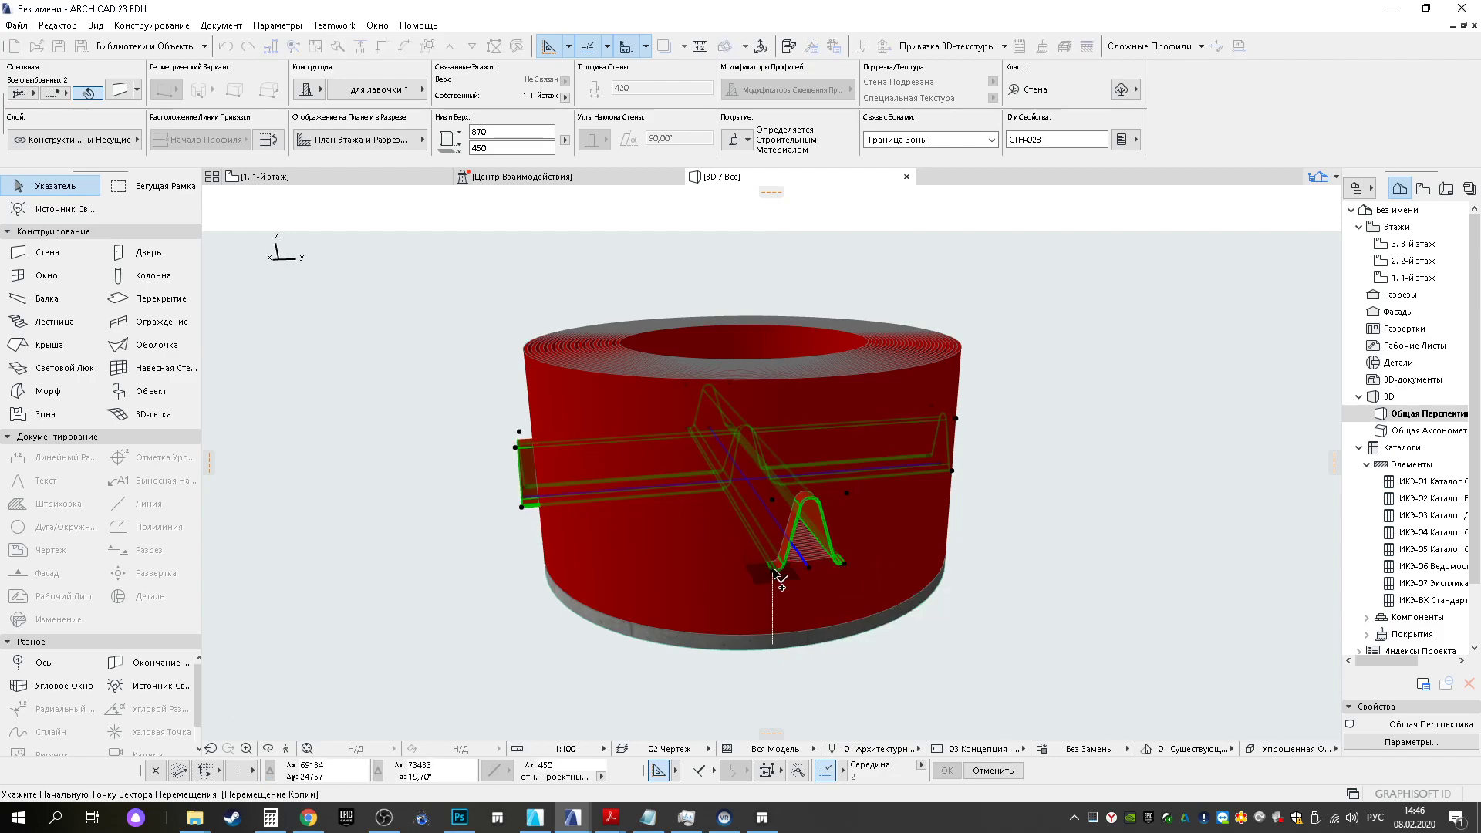
left_click(773, 572)
key("Escape")
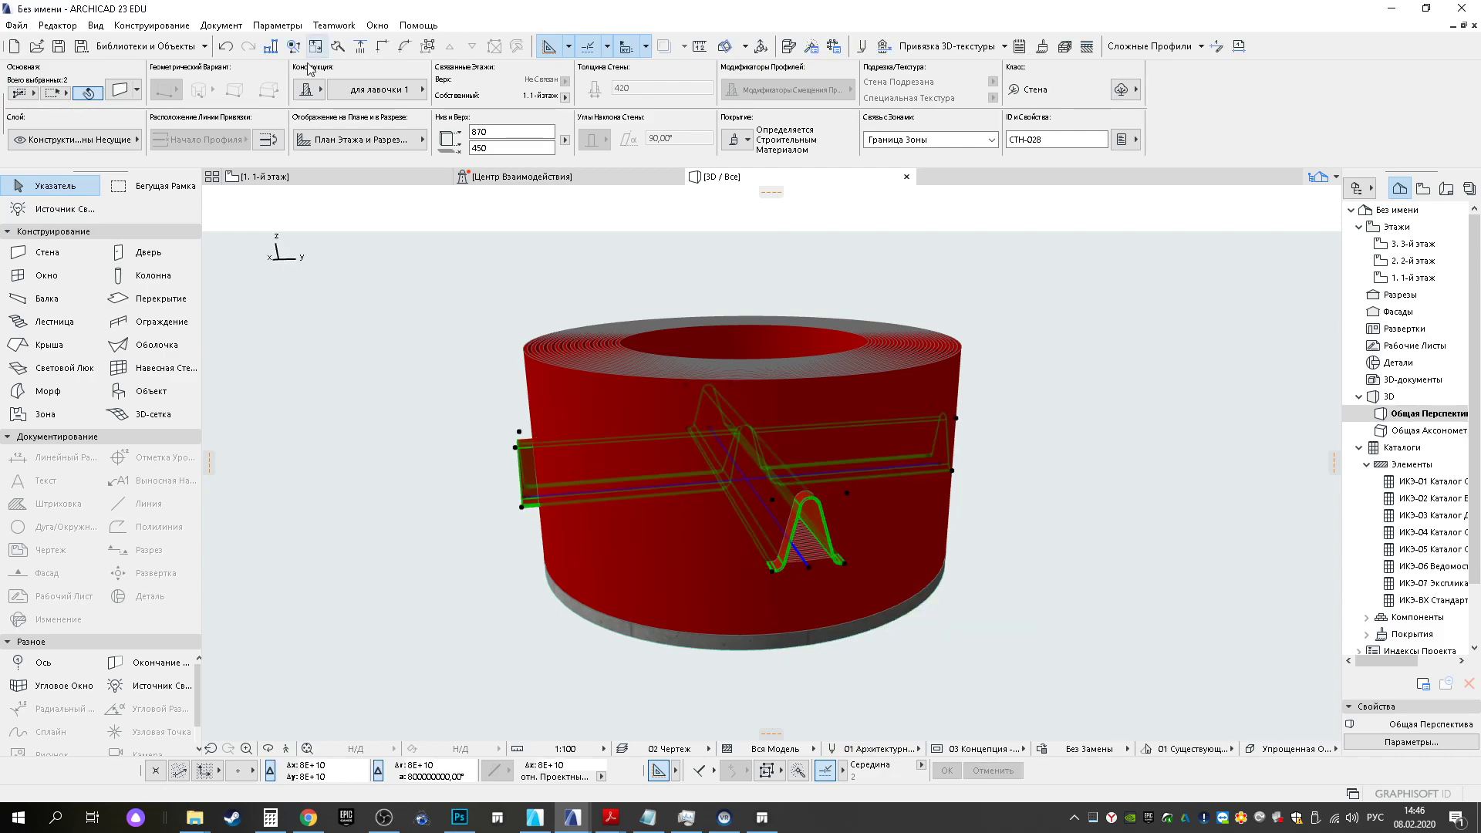
left_click(366, 90)
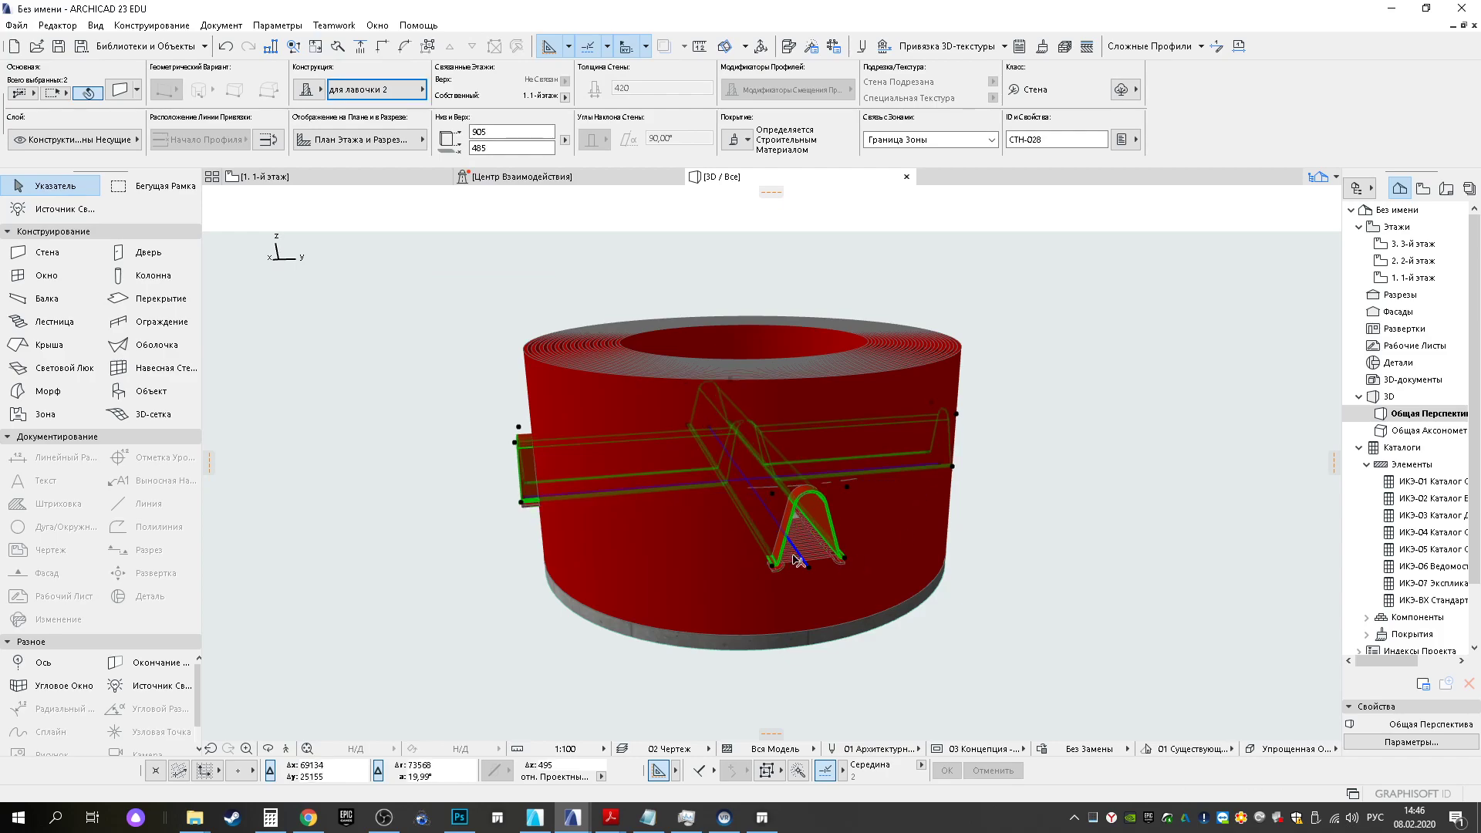
Undo the assignment of the profile "для лавочки 2" to the crossing walls
scroll(809, 563, "up", 6)
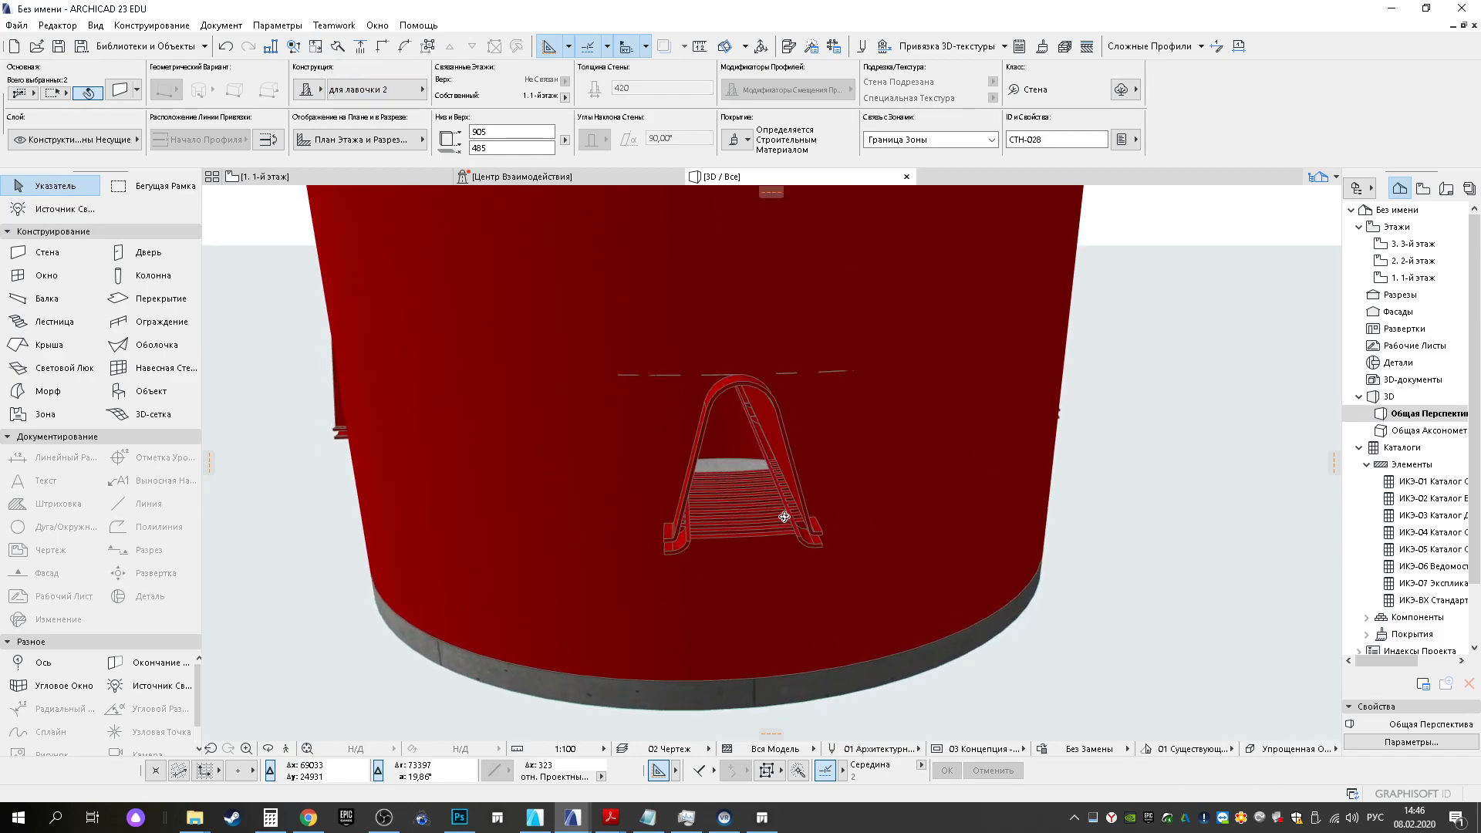
left_click(786, 515)
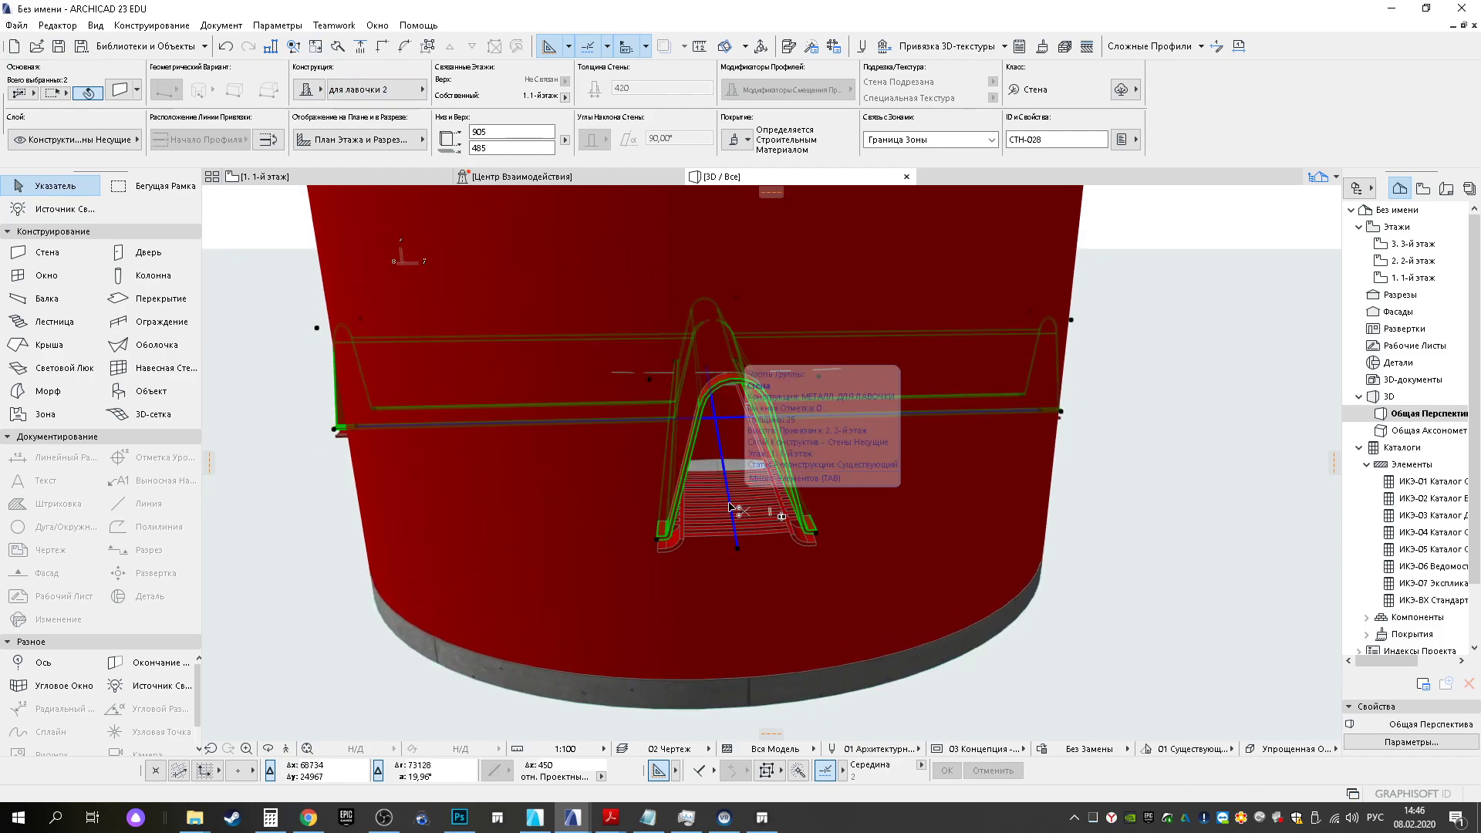
key("ctrl+z")
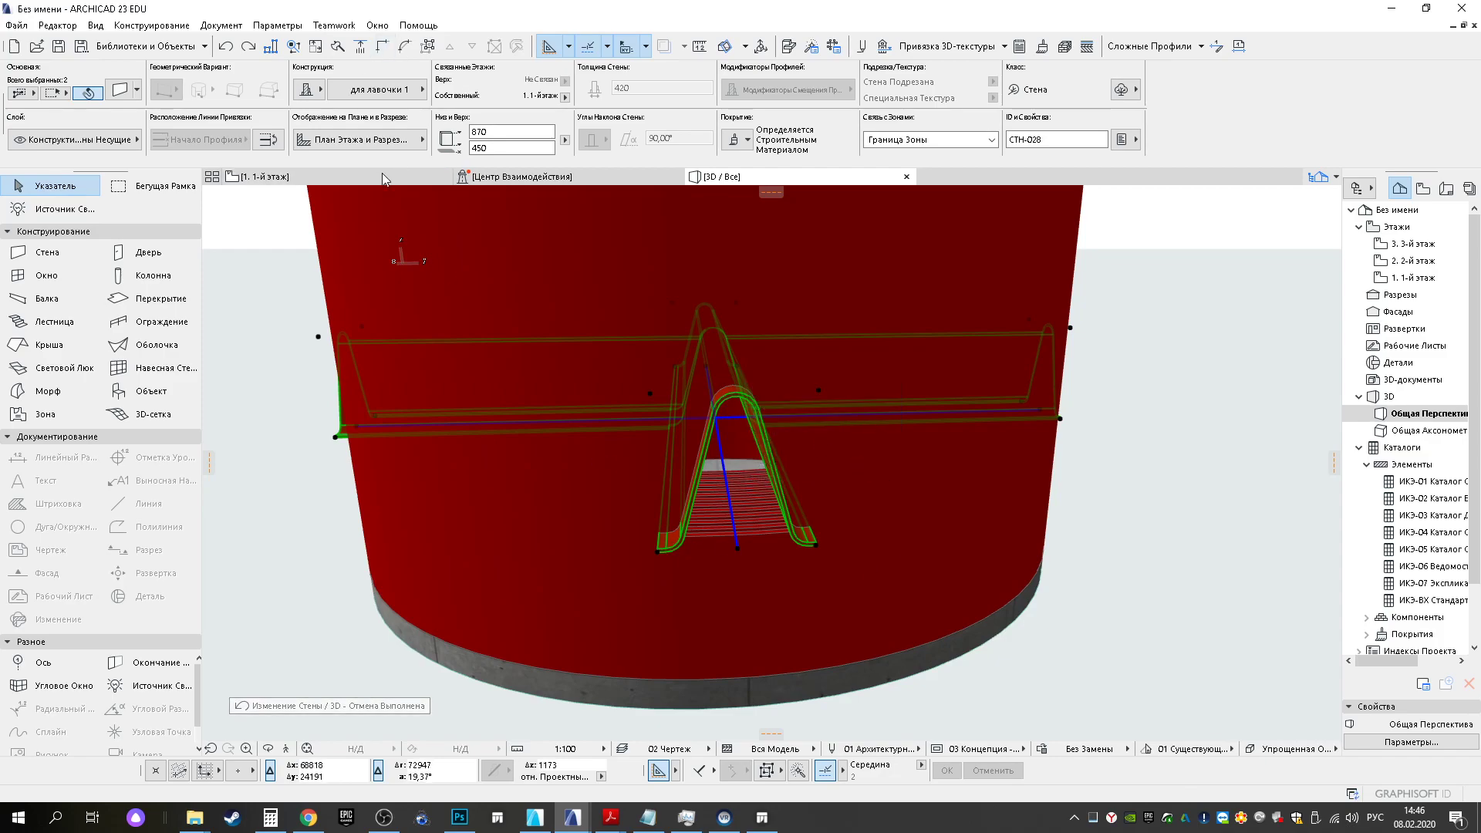
With Solid Element Operations, subtract the two crossing "для лавочки 1" walls from all ring walls using subtraction with downward extrusion
left_click(151, 25)
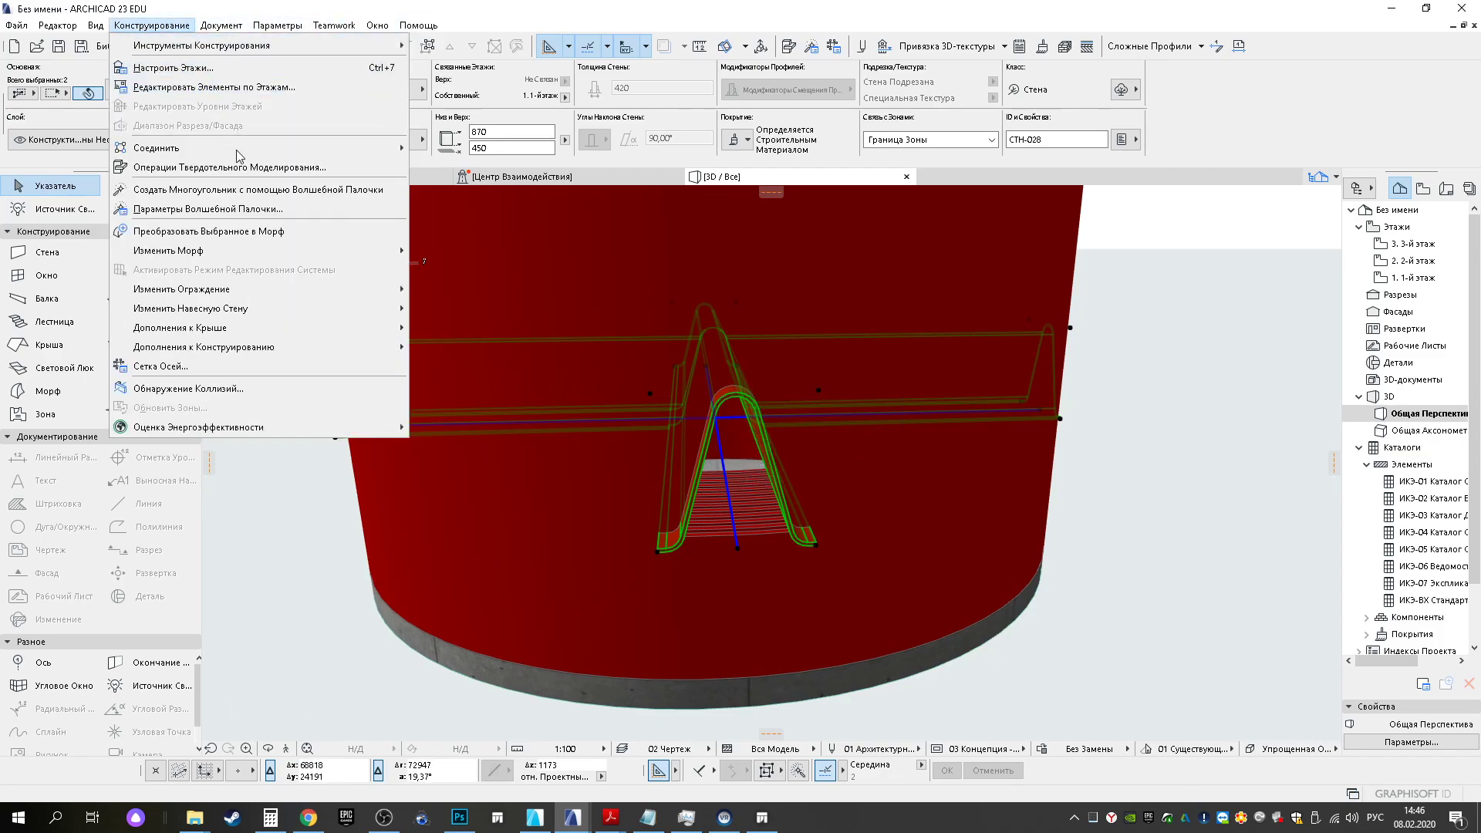
left_click(216, 66)
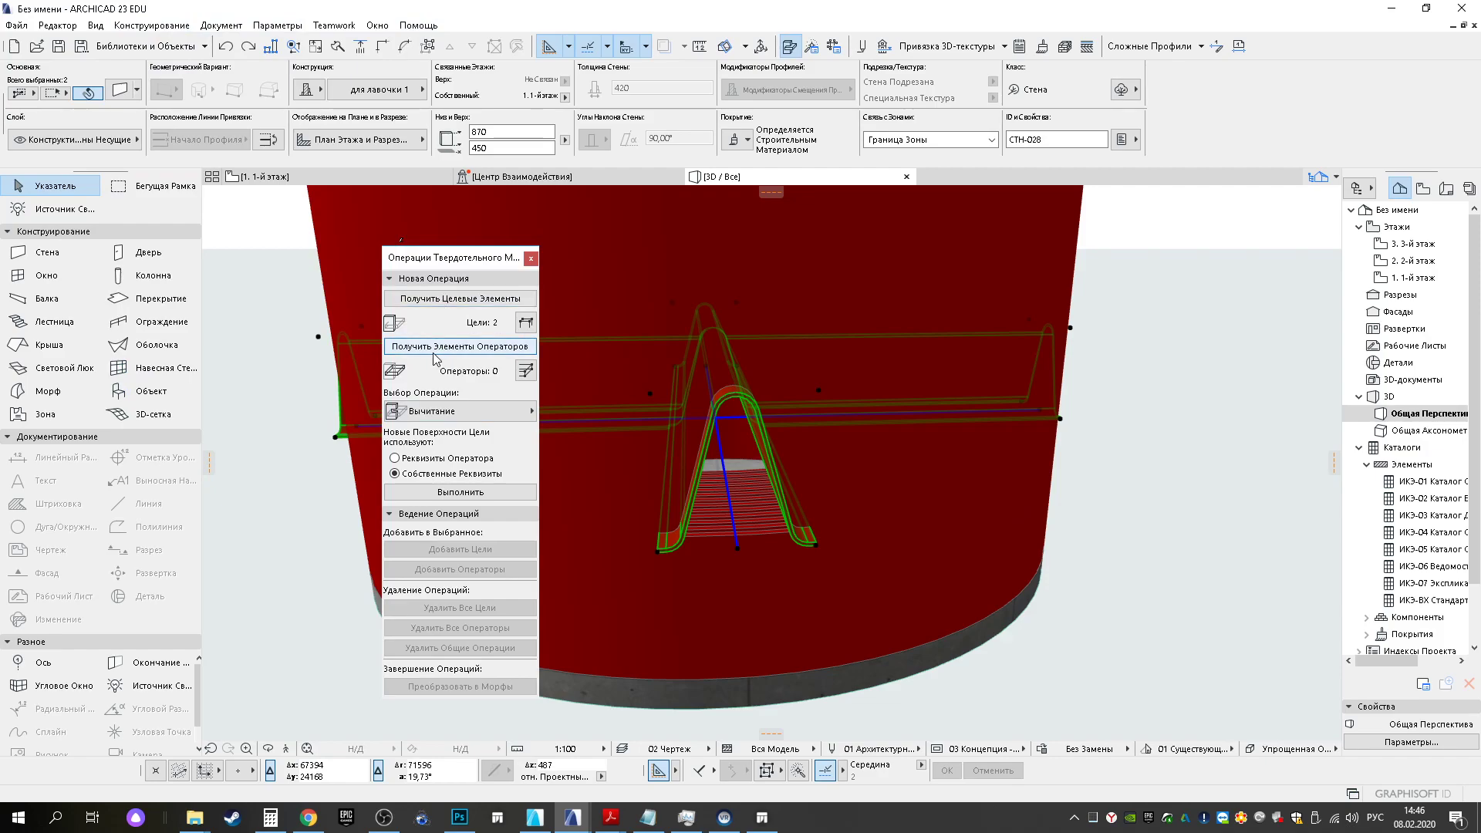
middle_click_drag(606, 420, 646, 394)
scroll(733, 519, "down", 4)
left_click(561, 294)
left_click_drag(560, 294, 1118, 352)
left_click(521, 409)
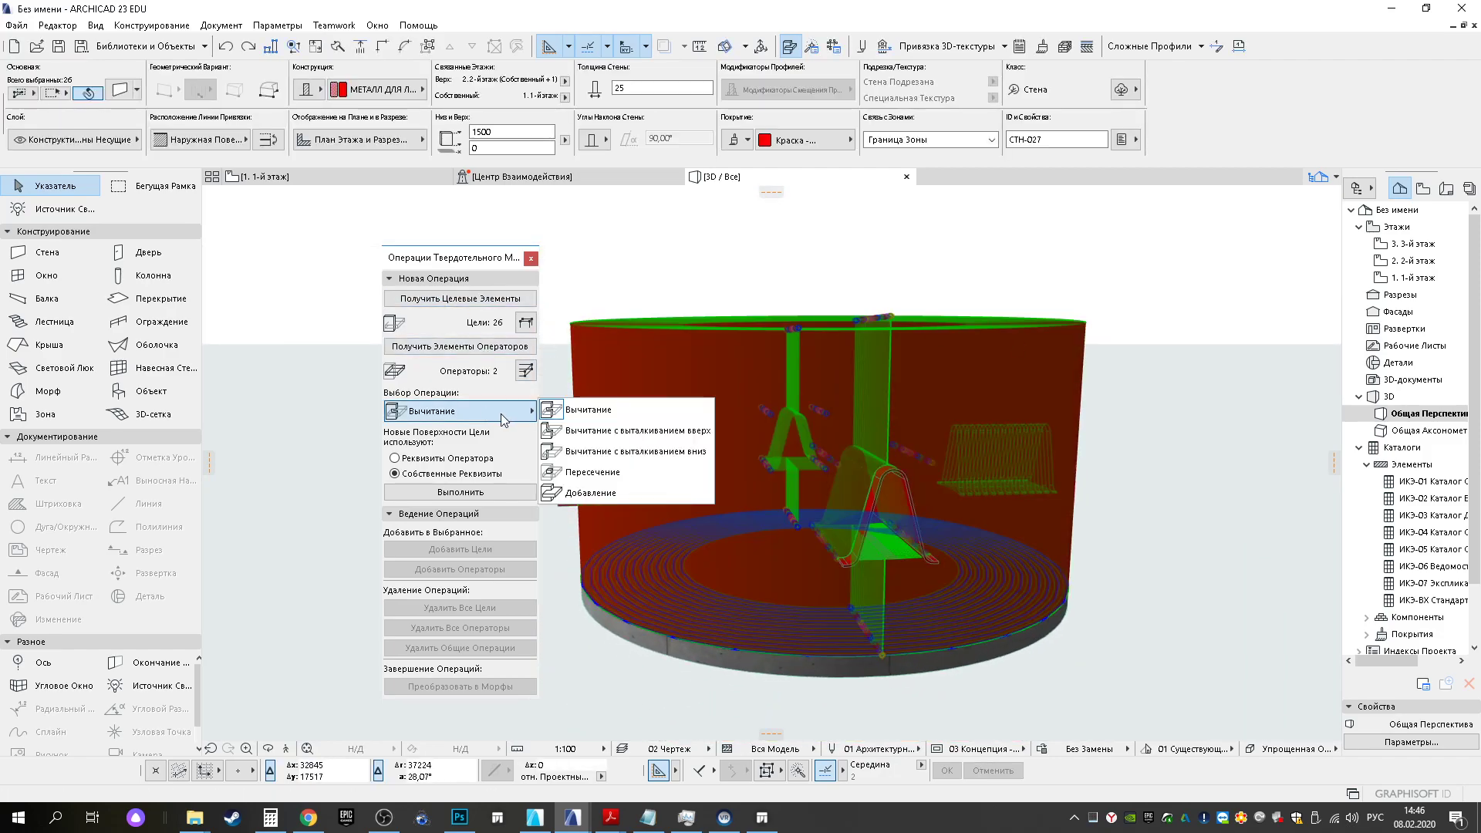
left_click(599, 454)
left_click(449, 494)
mouse_move(720, 554)
middle_mouse_down("shift")
mouse_move(668, 529)
mouse_move(876, 548)
mouse_move(1211, 504)
middle_mouse_up("shift")
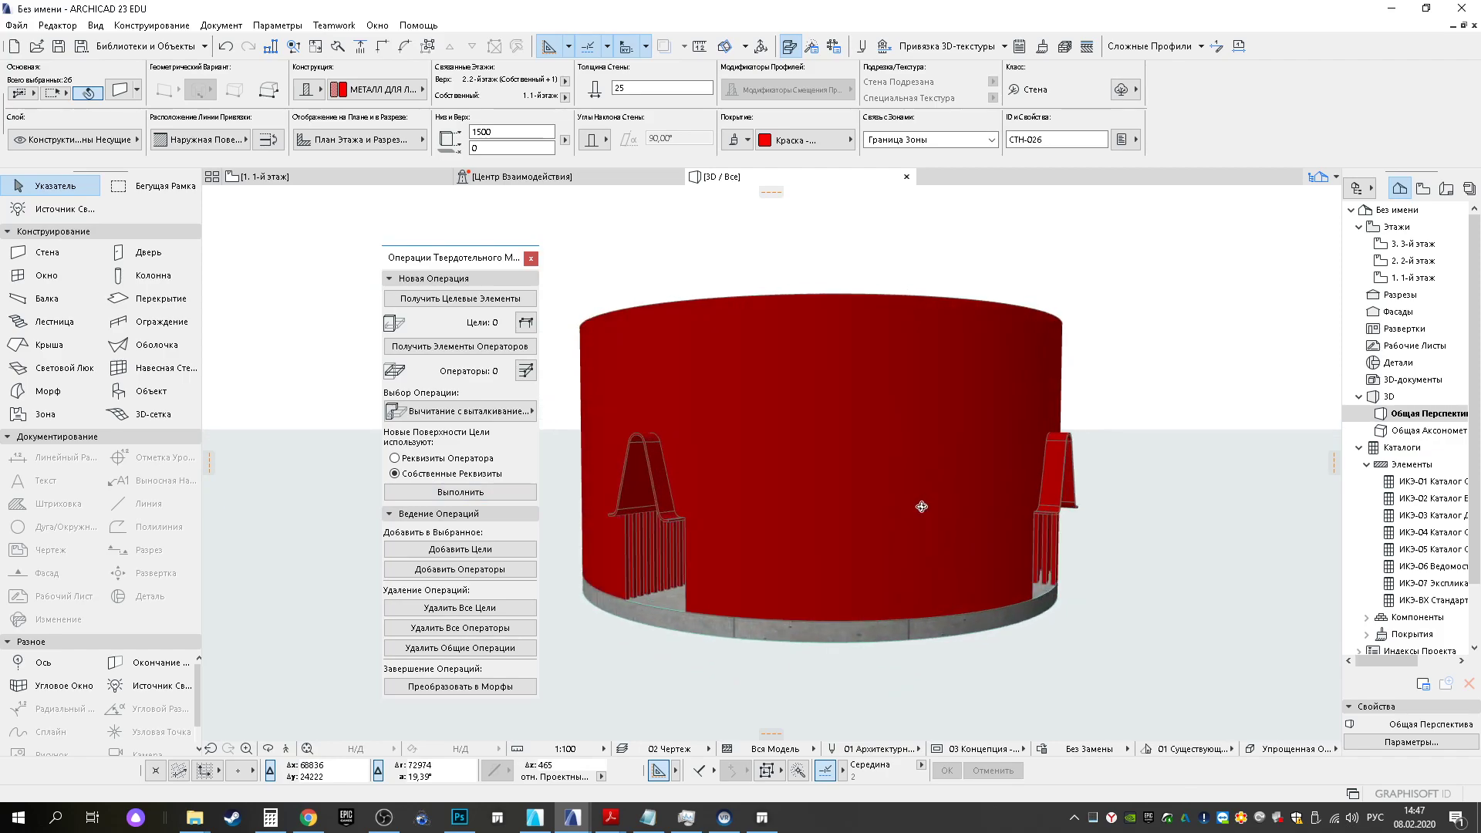
Convert the cut ring walls to morphs and clear the selection
right_click(794, 360)
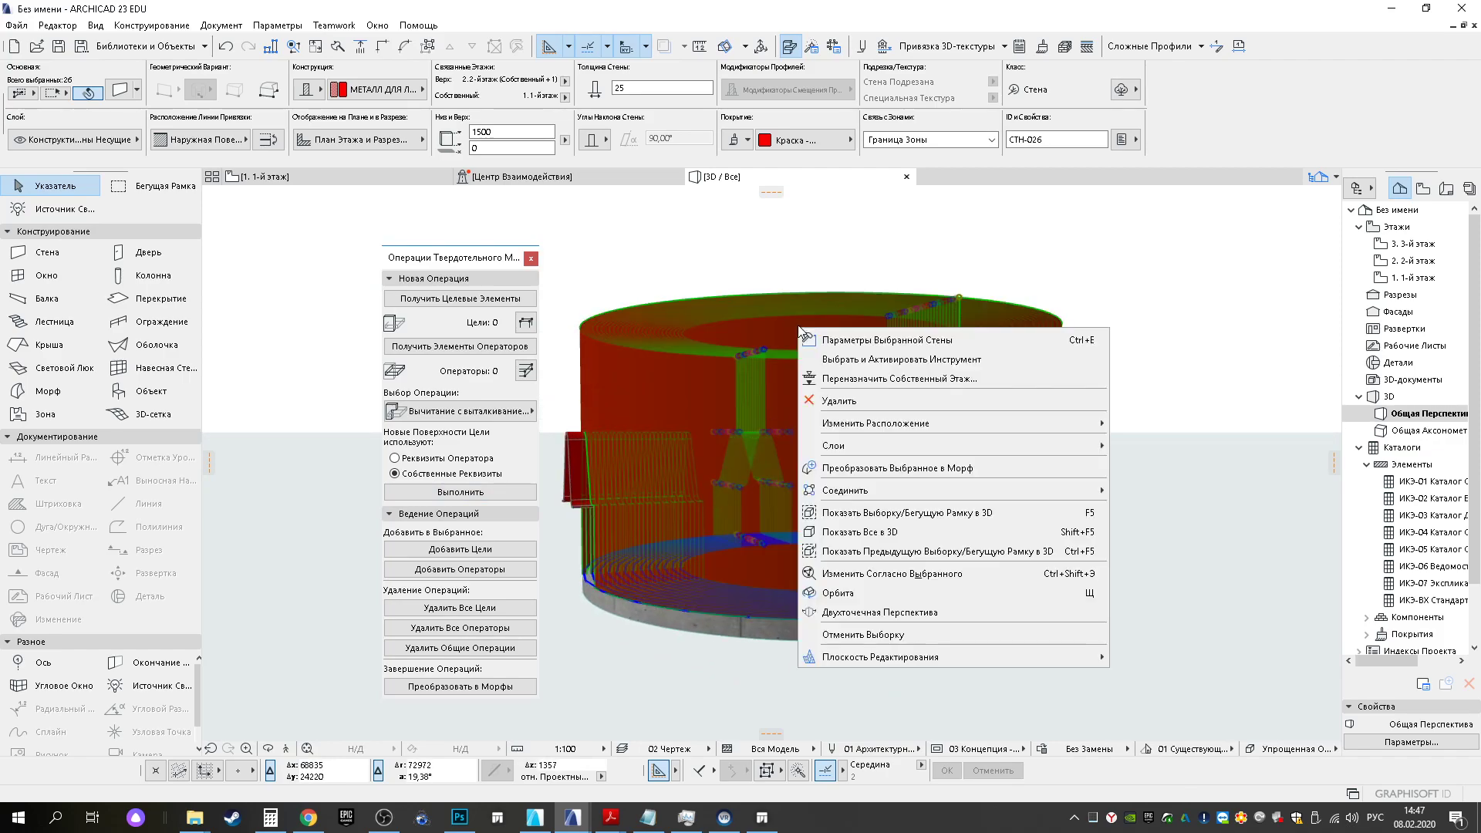
left_click(887, 468)
left_click(833, 320)
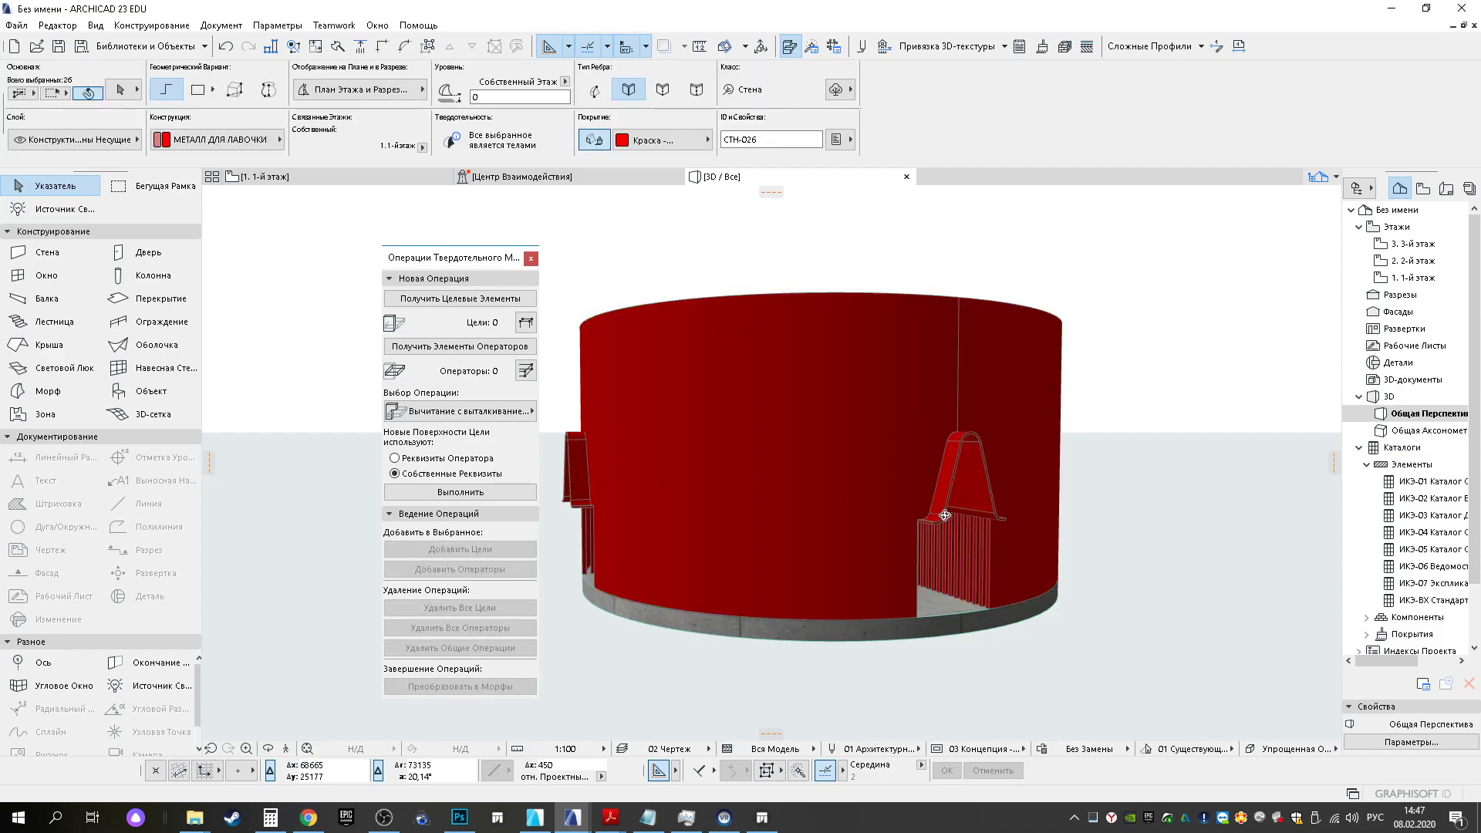
Copy the two crossing walls in place and assign the profile "для лавочки 2" to the selected pair
left_click(811, 573)
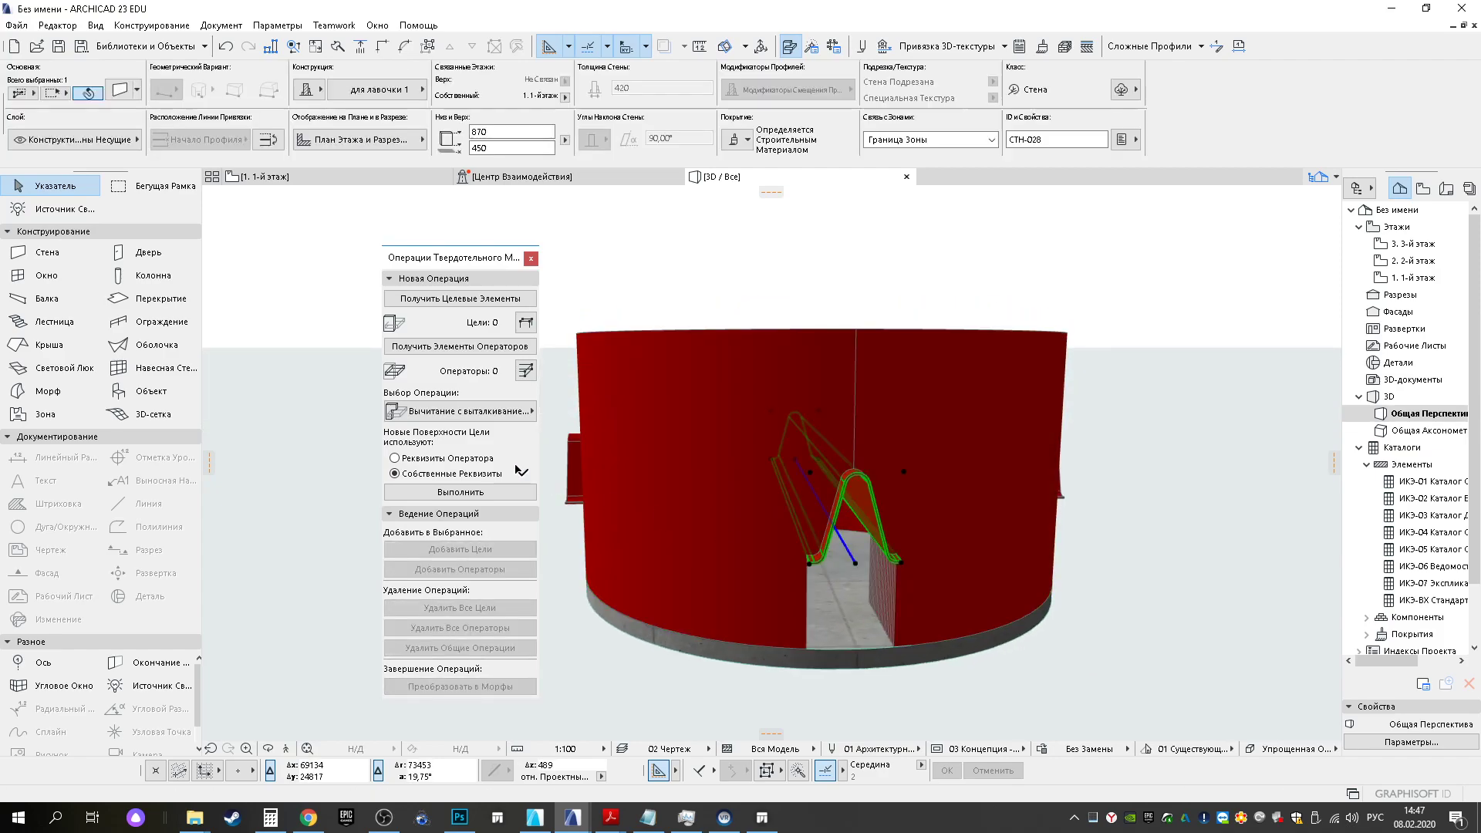
left_click(571, 470, "shift")
key("ctrl+d")
left_click(564, 505)
left_click(563, 504)
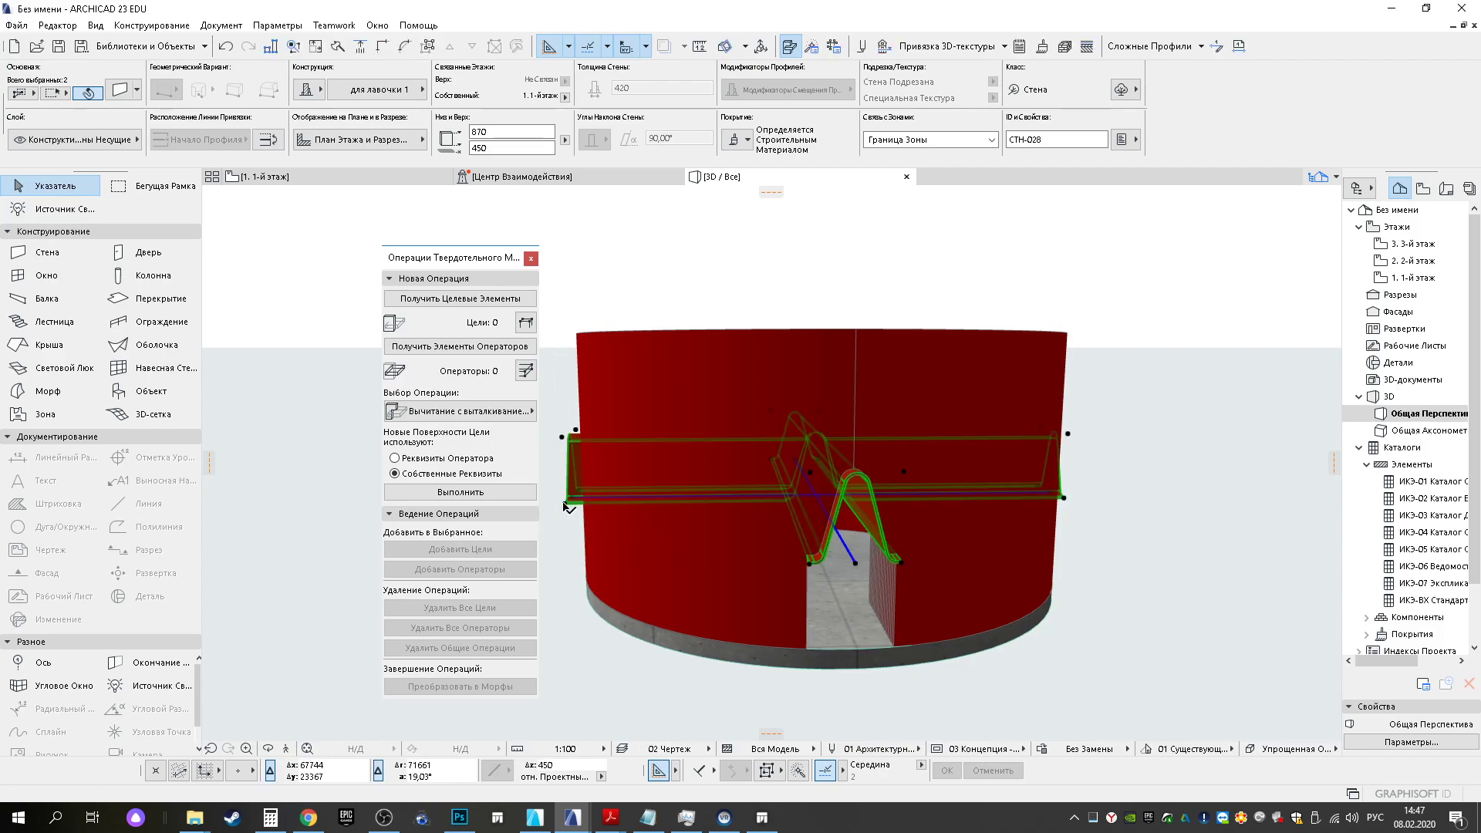
left_click(341, 91)
left_click(478, 199)
Subtract the two "для лавочки 2" walls from all ring morphs using subtraction with upward extrusion
scroll(926, 530, "up", 5)
scroll(913, 517, "down", 5)
scroll(808, 477, "up", 1)
mouse_move(808, 477)
middle_mouse_down("shift")
mouse_move(770, 460)
mouse_move(802, 460)
middle_mouse_up("shift")
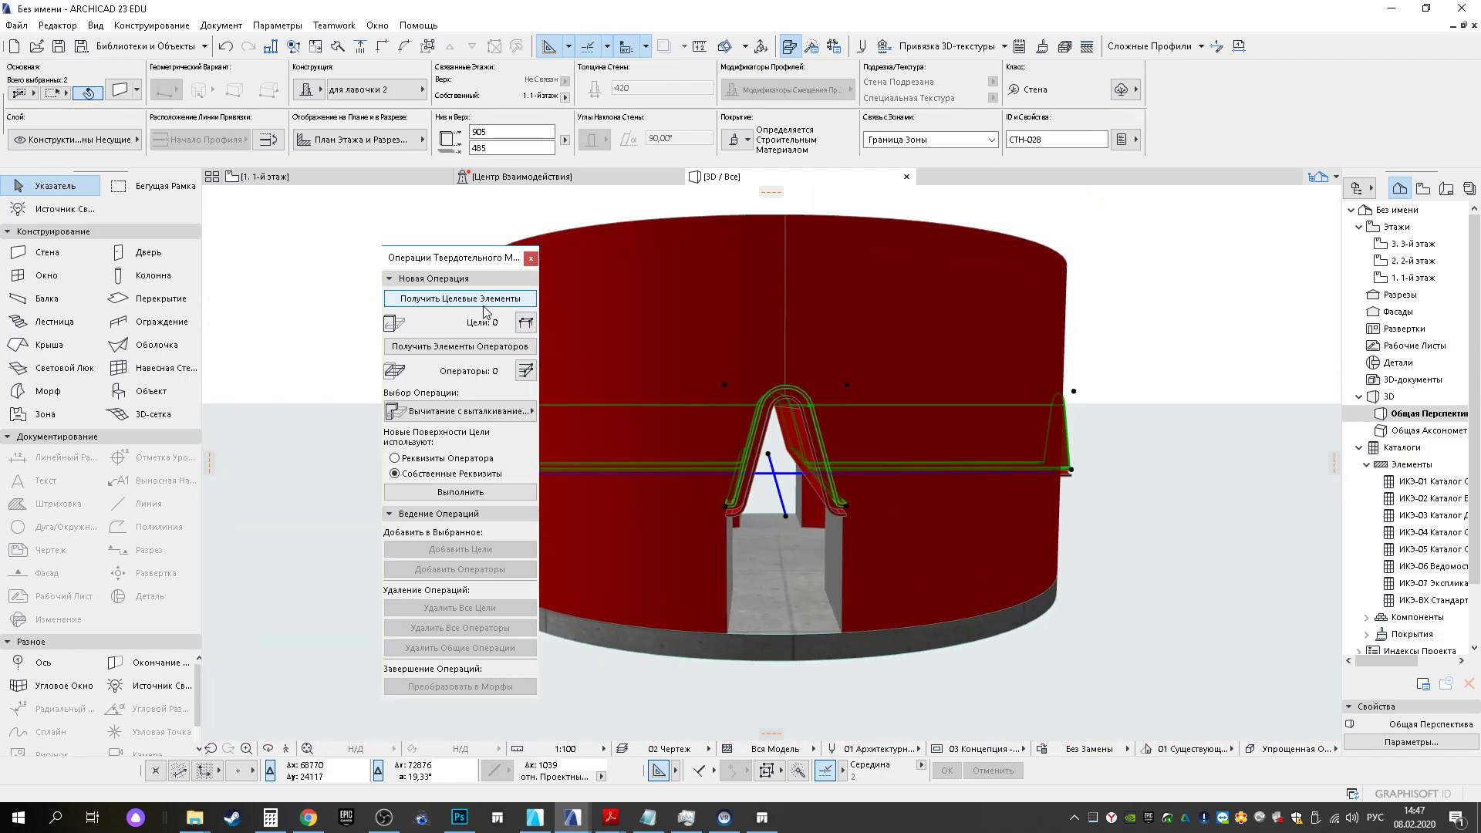
scroll(773, 324, "down", 1)
middle_click_drag(773, 324, 886, 408)
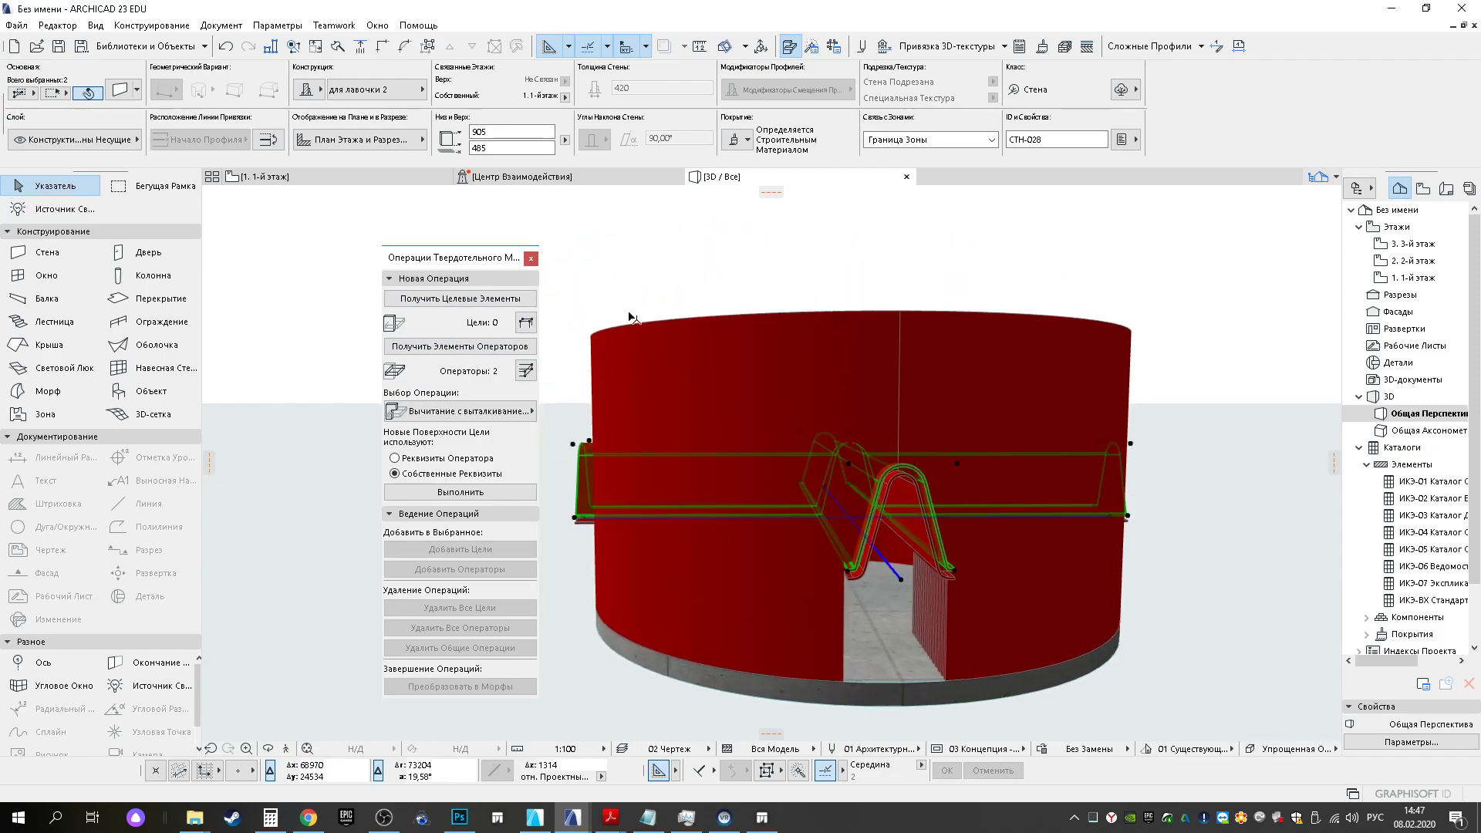
key("Escape")
left_click_drag(615, 288, 1204, 357)
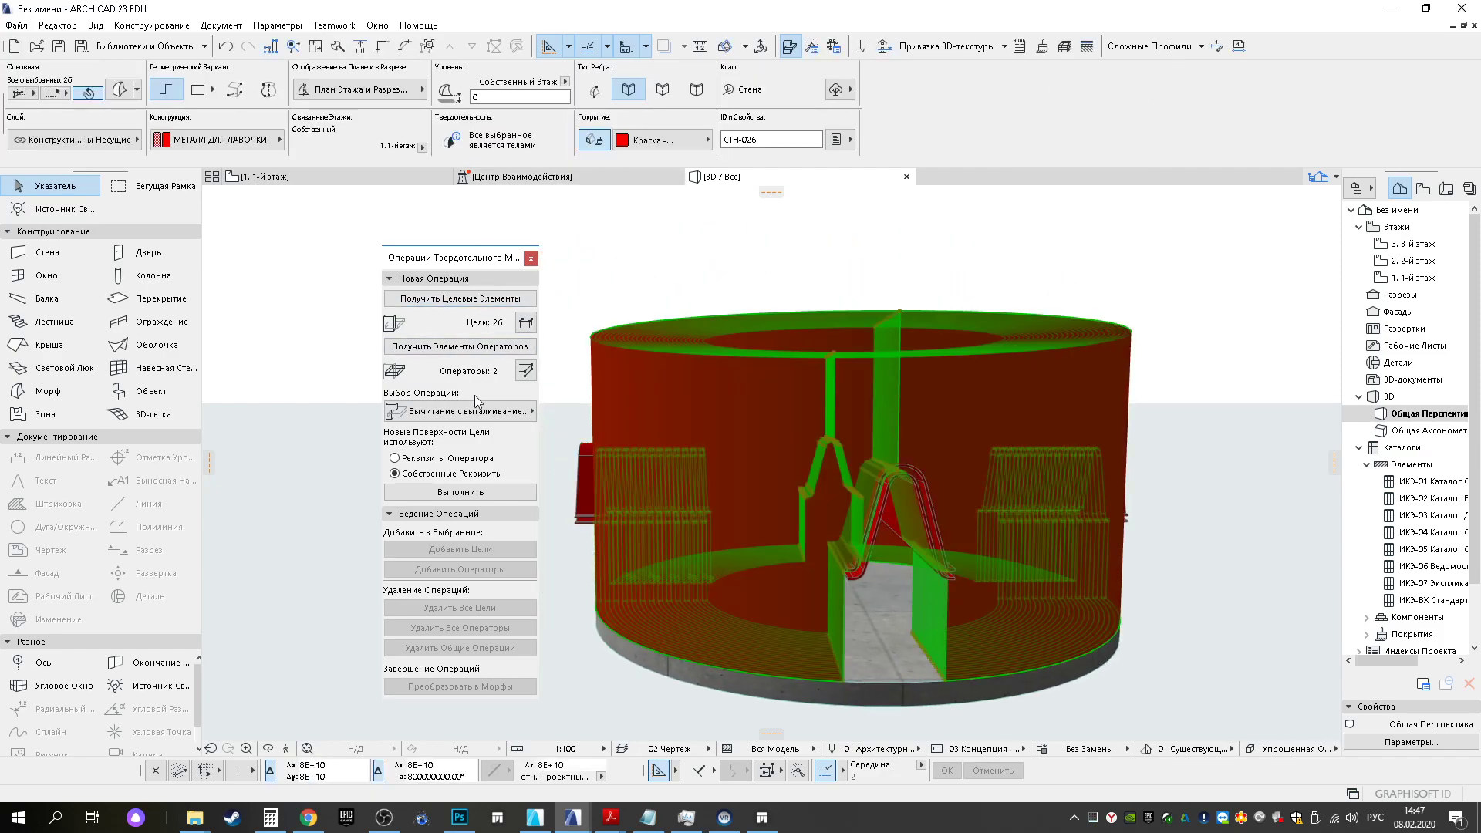
left_click(466, 415)
left_click(609, 440)
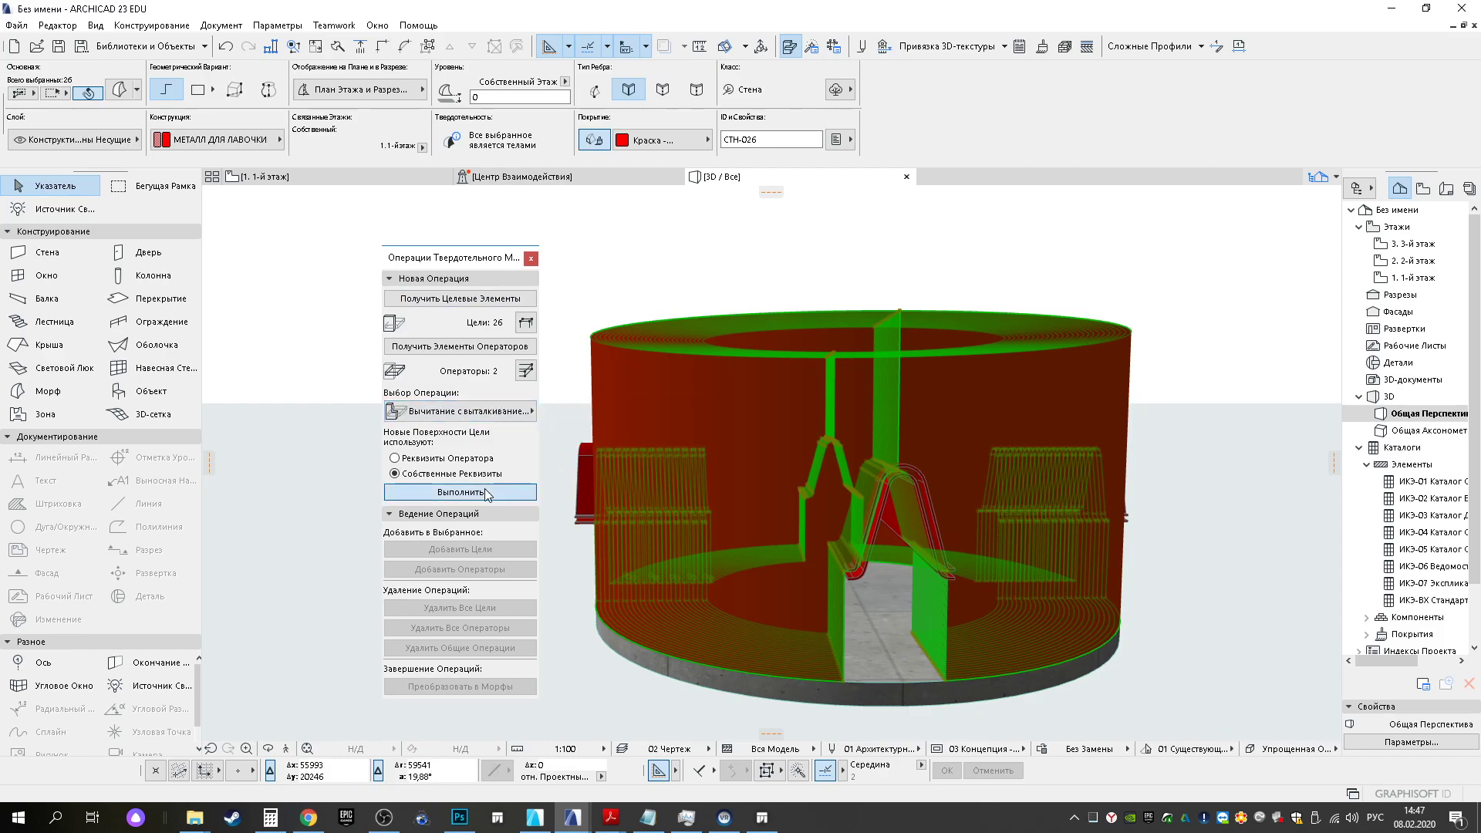
left_click(485, 490)
Examine the cut rings and the crossing profiled walls in 3D from above and from the side
scroll(866, 545, "up", 2)
middle_click_drag(851, 505, 826, 452, "shift")
key("Escape")
middle_click_drag(773, 349, 800, 474, "shift")
middle_click_drag(717, 347, 794, 492)
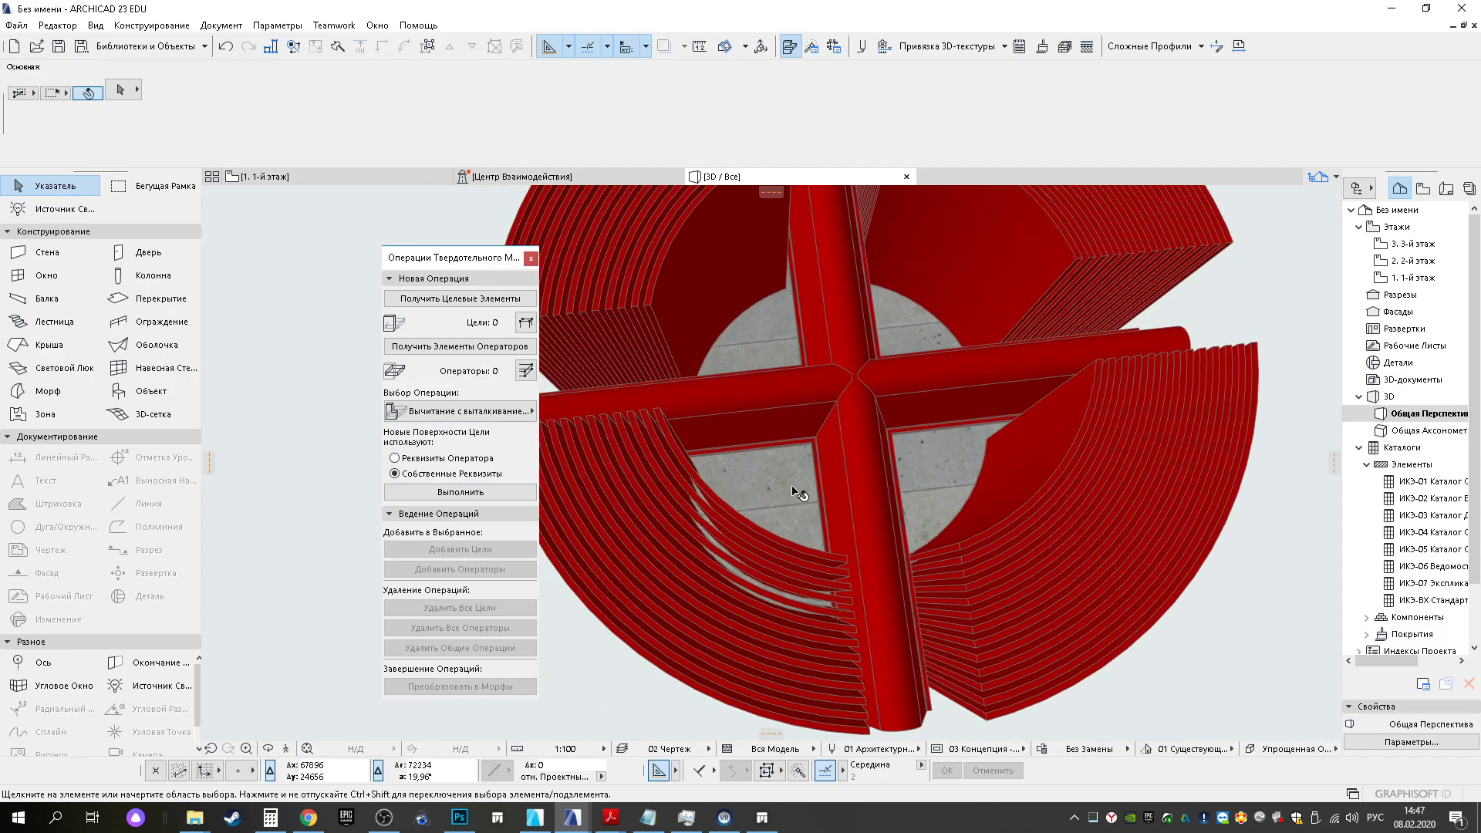
left_click(295, 181)
left_click(785, 181)
middle_click_drag(845, 562, 779, 343, "shift")
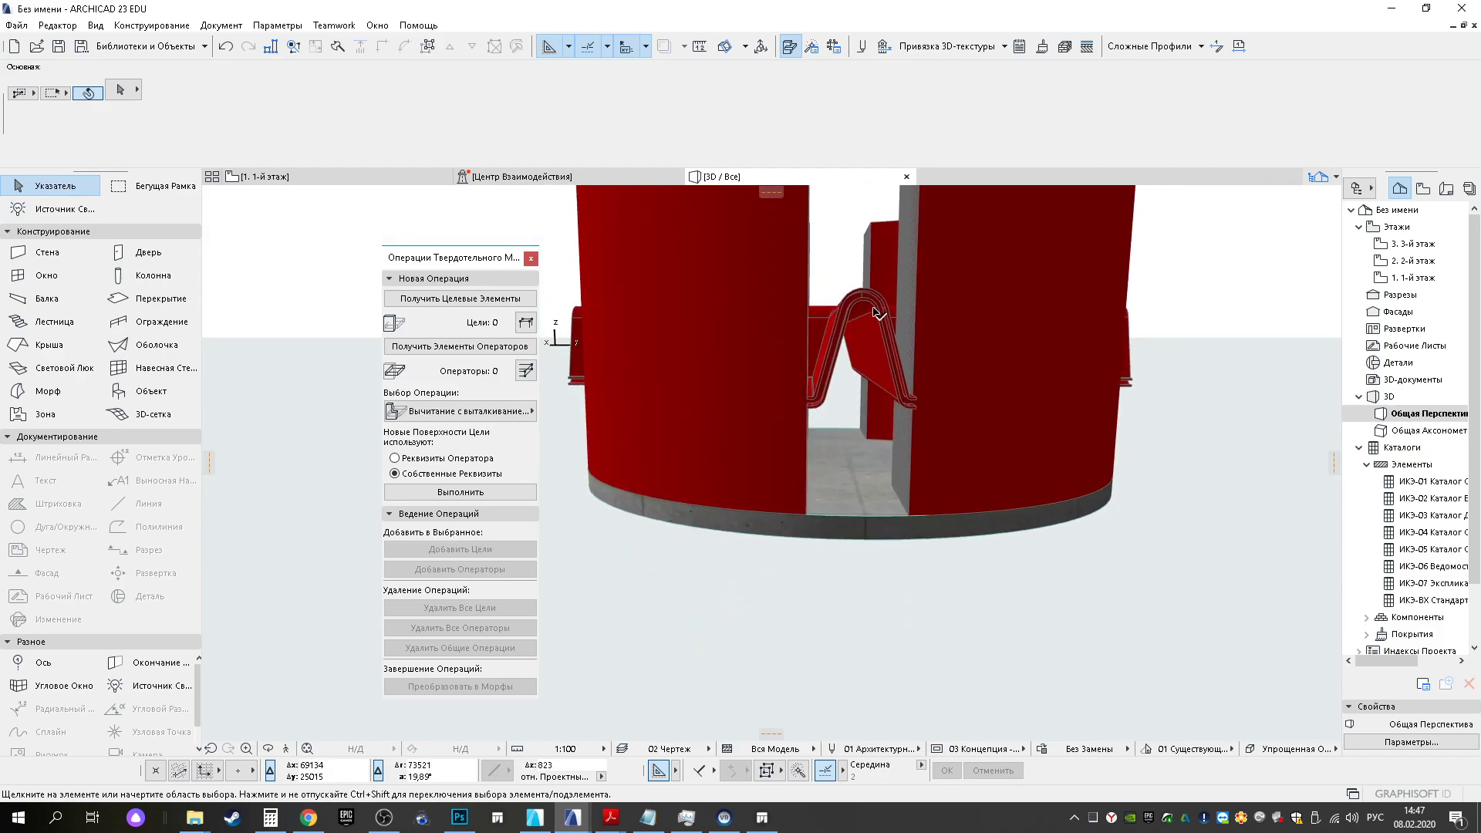
scroll(880, 315, "up", 5)
scroll(881, 315, "down", 10)
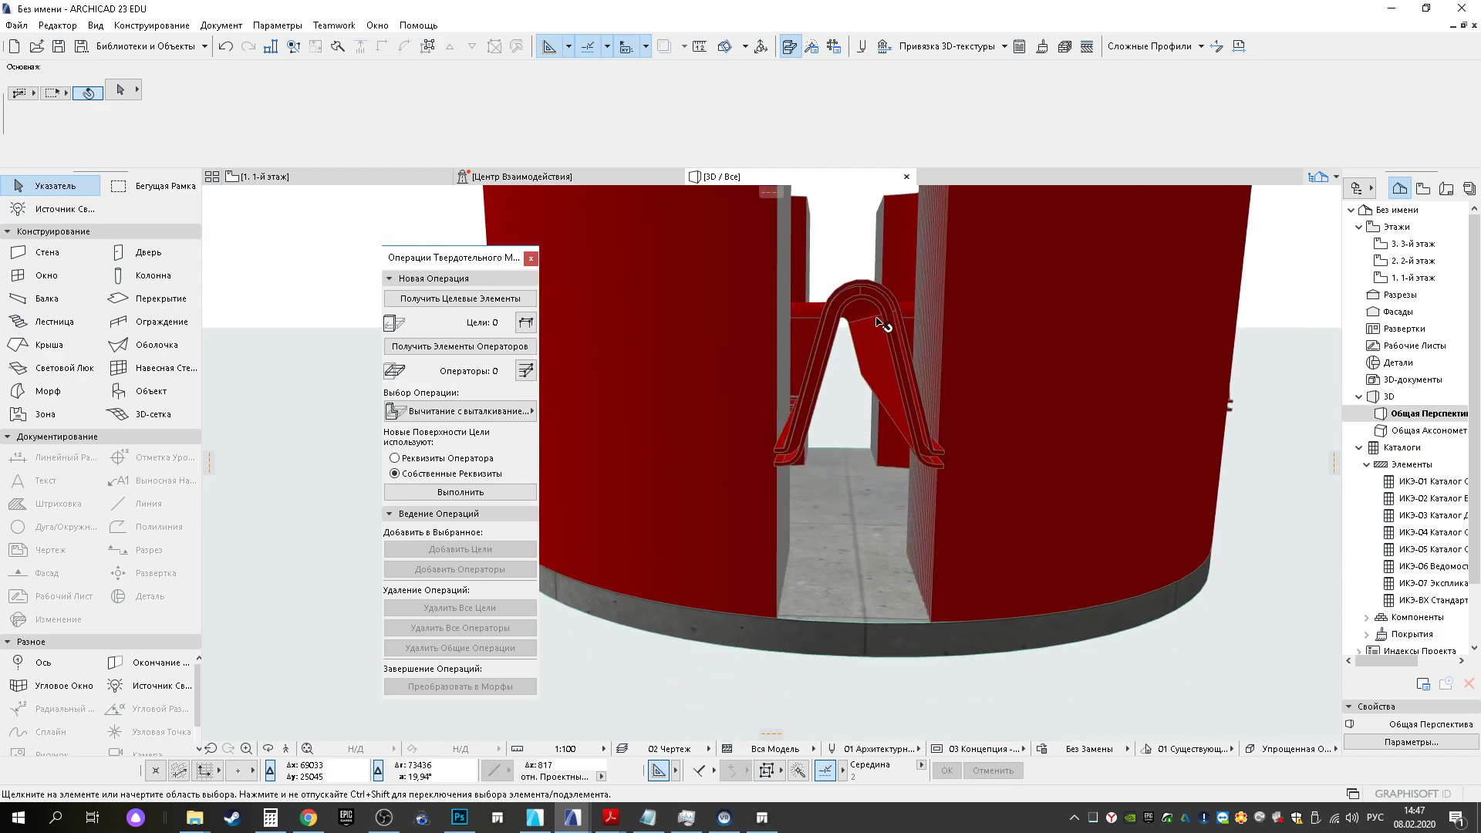
middle_click_drag(826, 387, 825, 377, "shift")
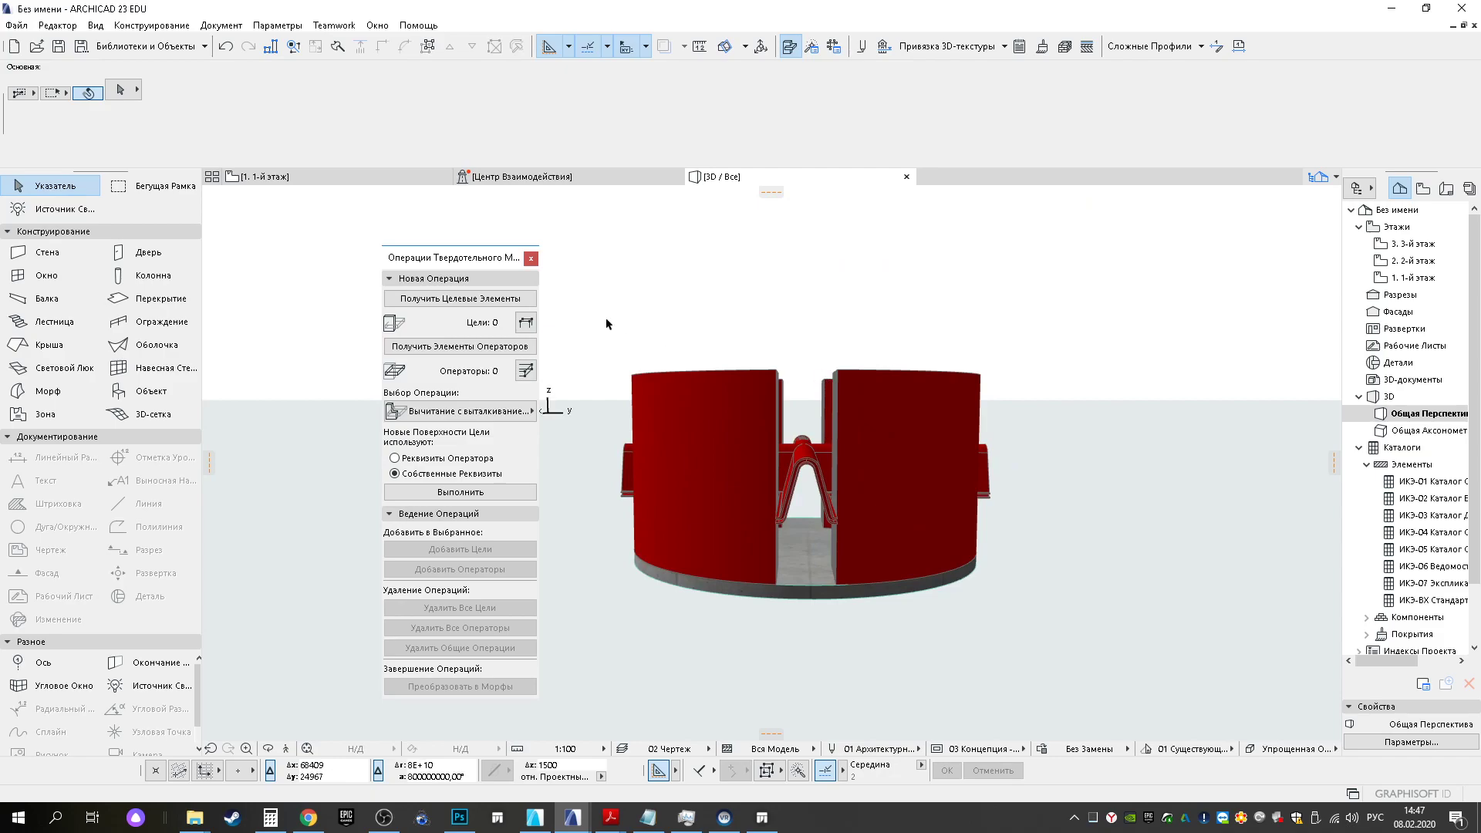
Select all the cut ring elements in 3D and convert them to morphs again
left_click_drag(605, 317, 1014, 400)
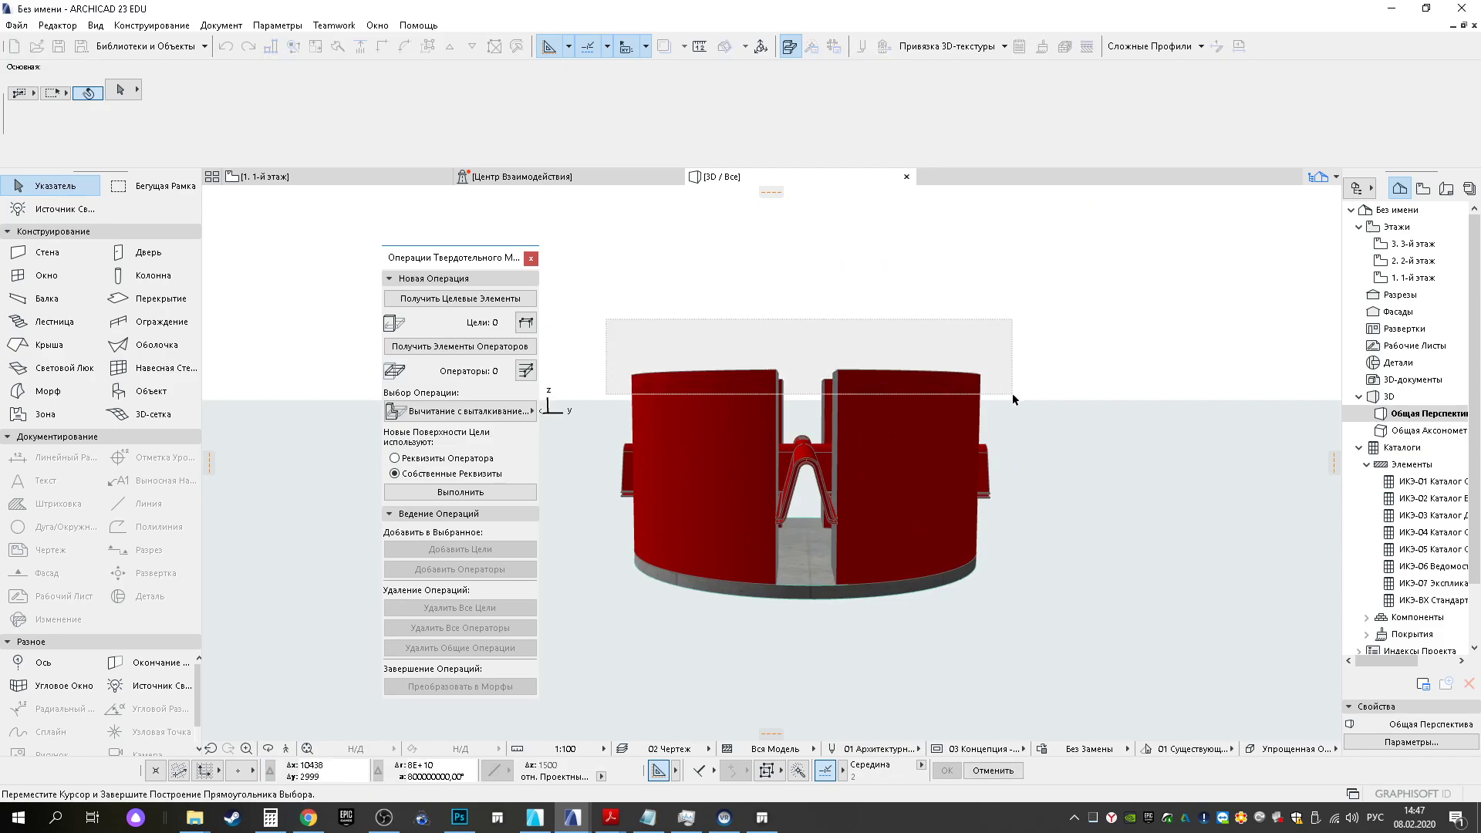
right_click(895, 415)
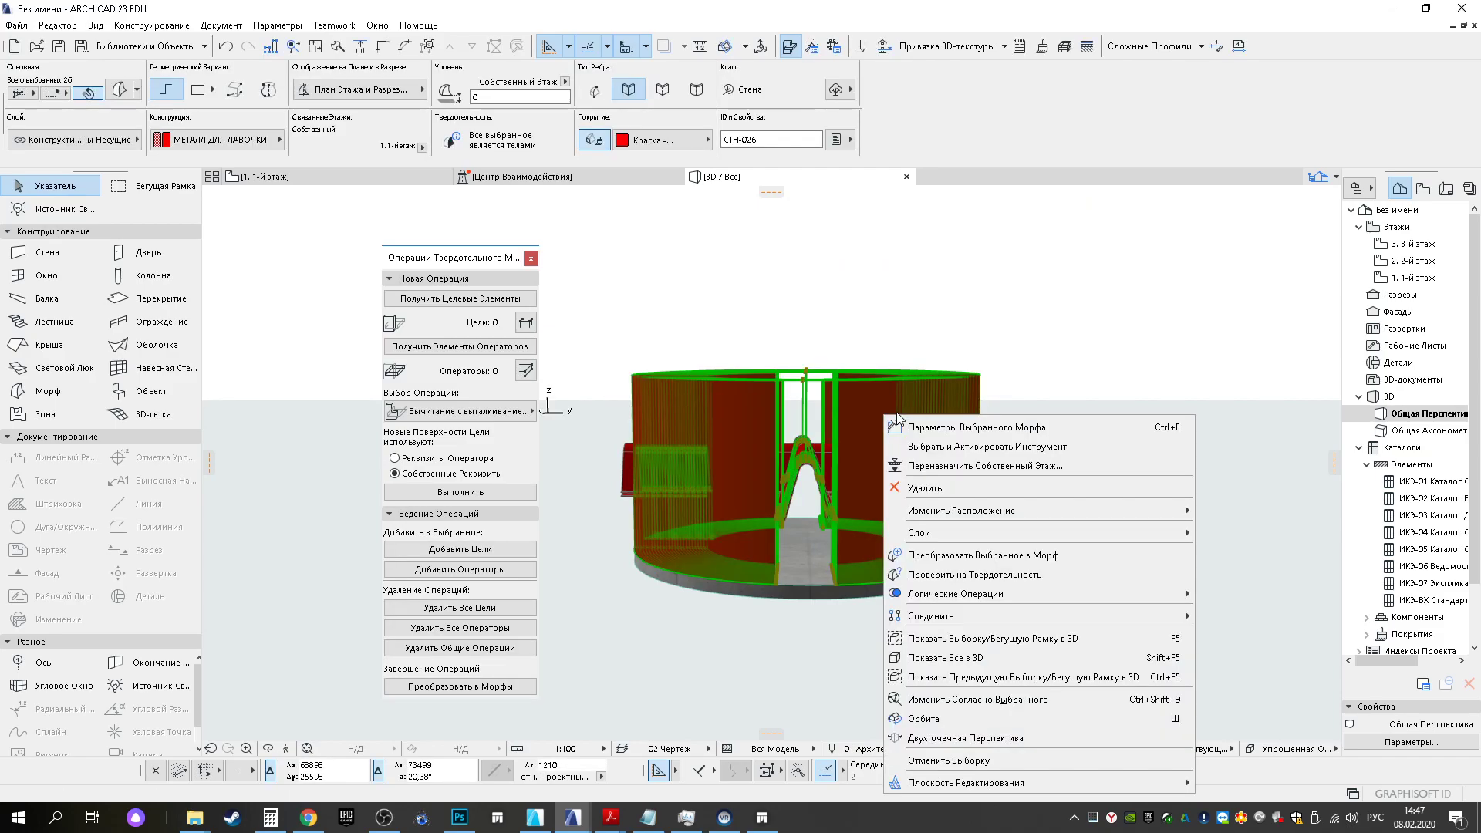
left_click(999, 560)
left_click(832, 317)
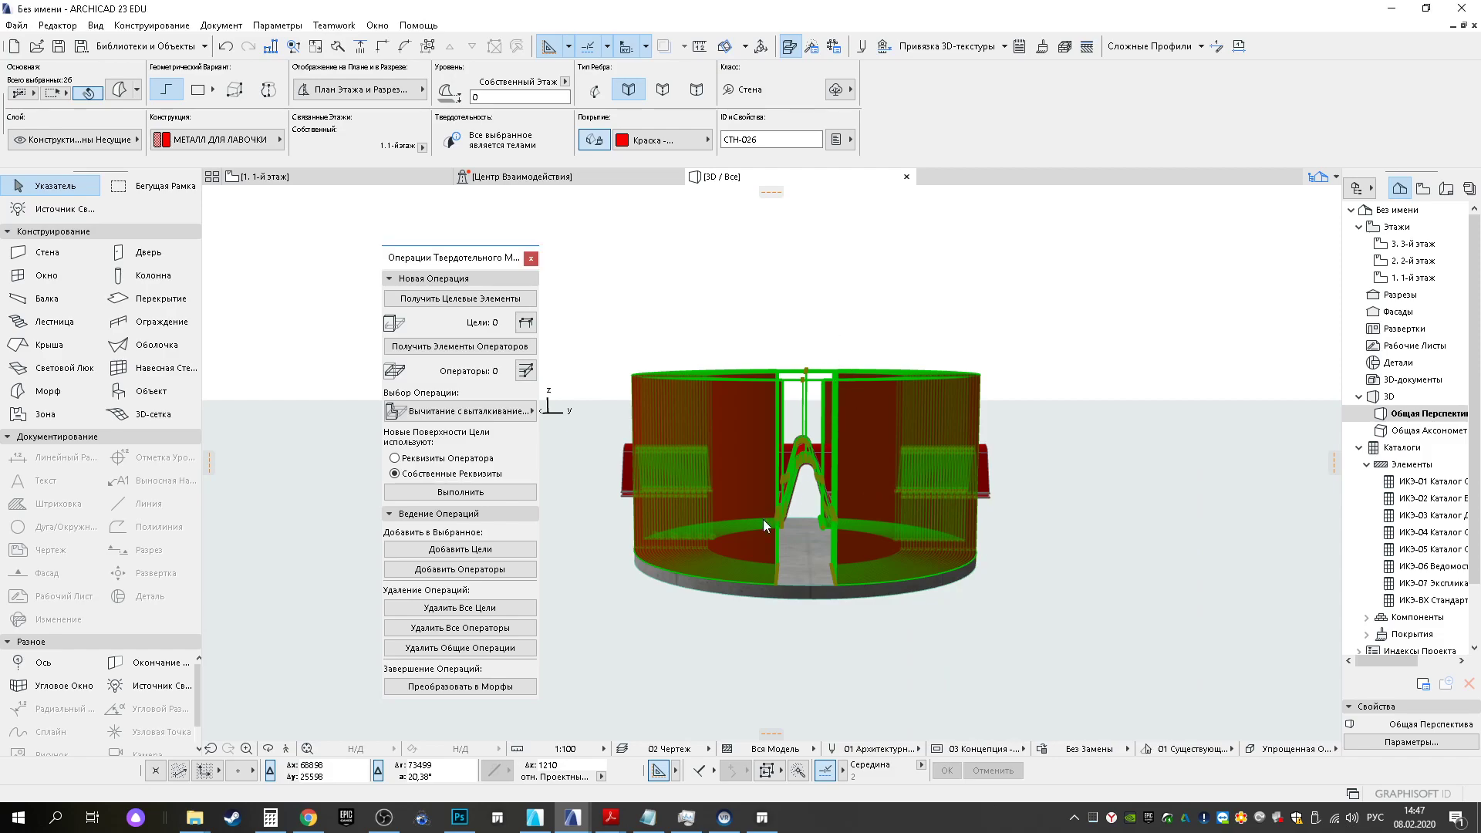
scroll(767, 514, "up", 6)
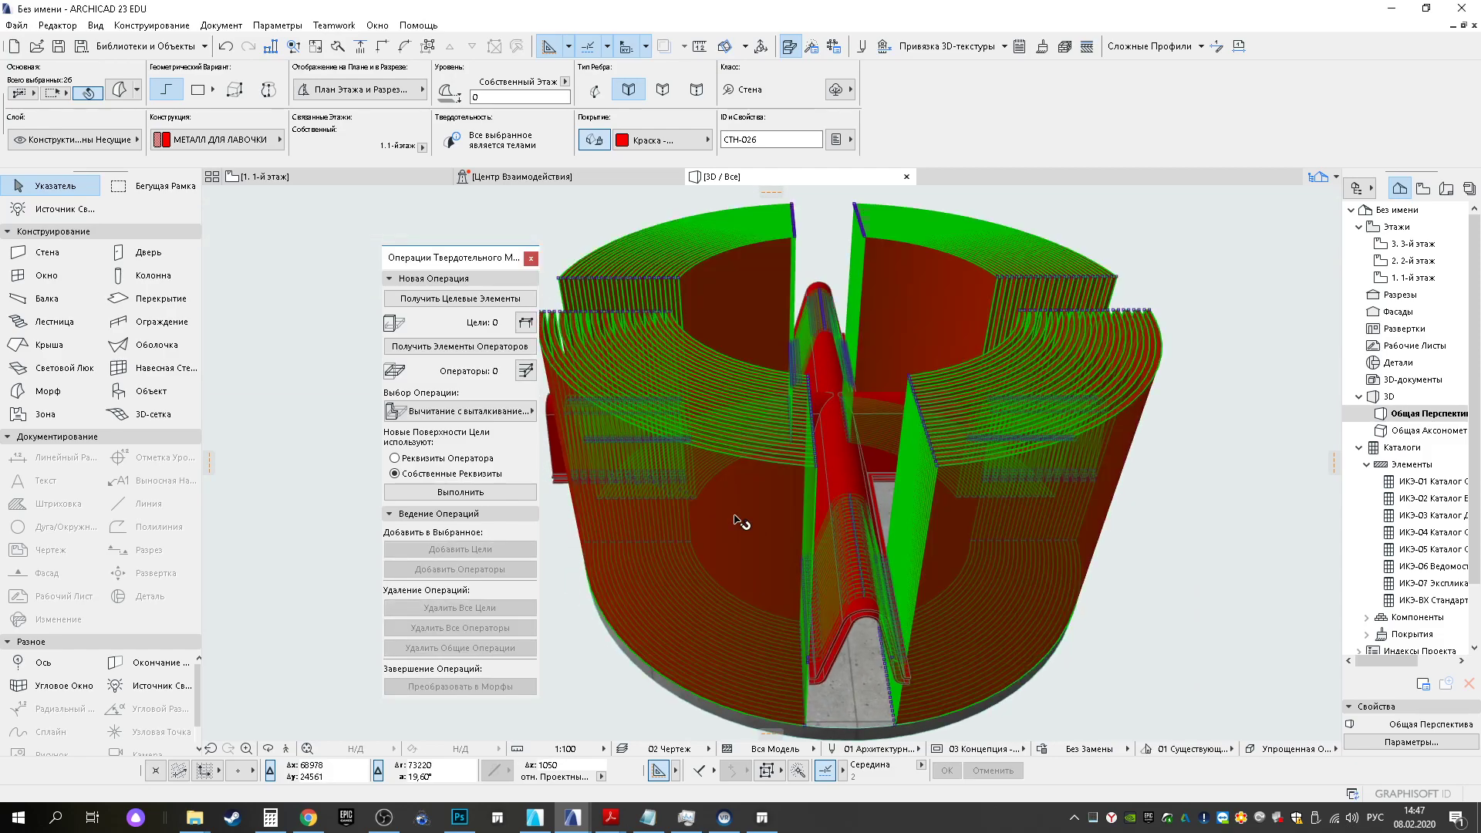
On the first-floor plan, select the round slab under the rings and make a copy of it in place
key("F2")
scroll(636, 544, "up", 2)
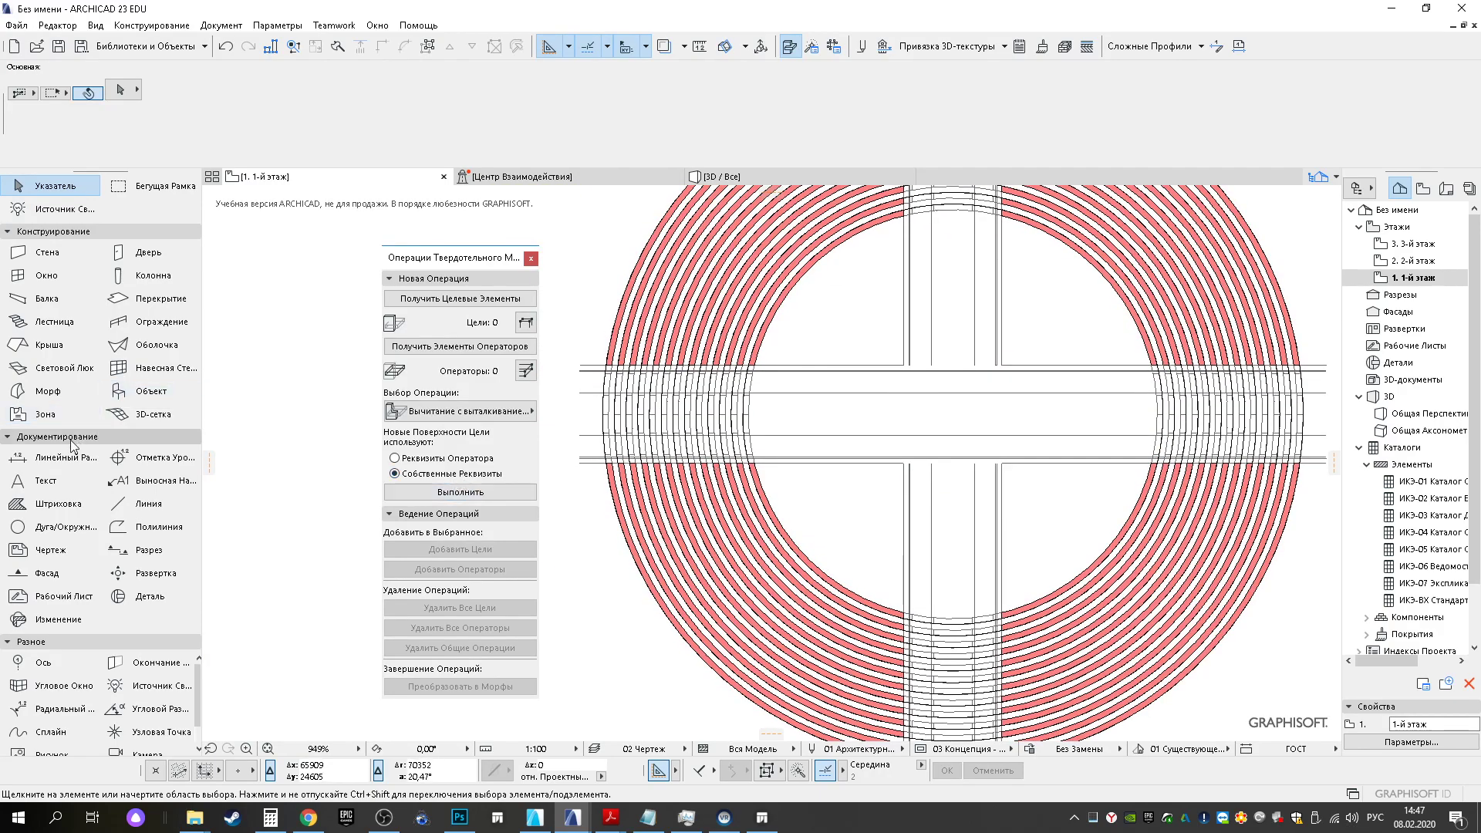
left_click(860, 513)
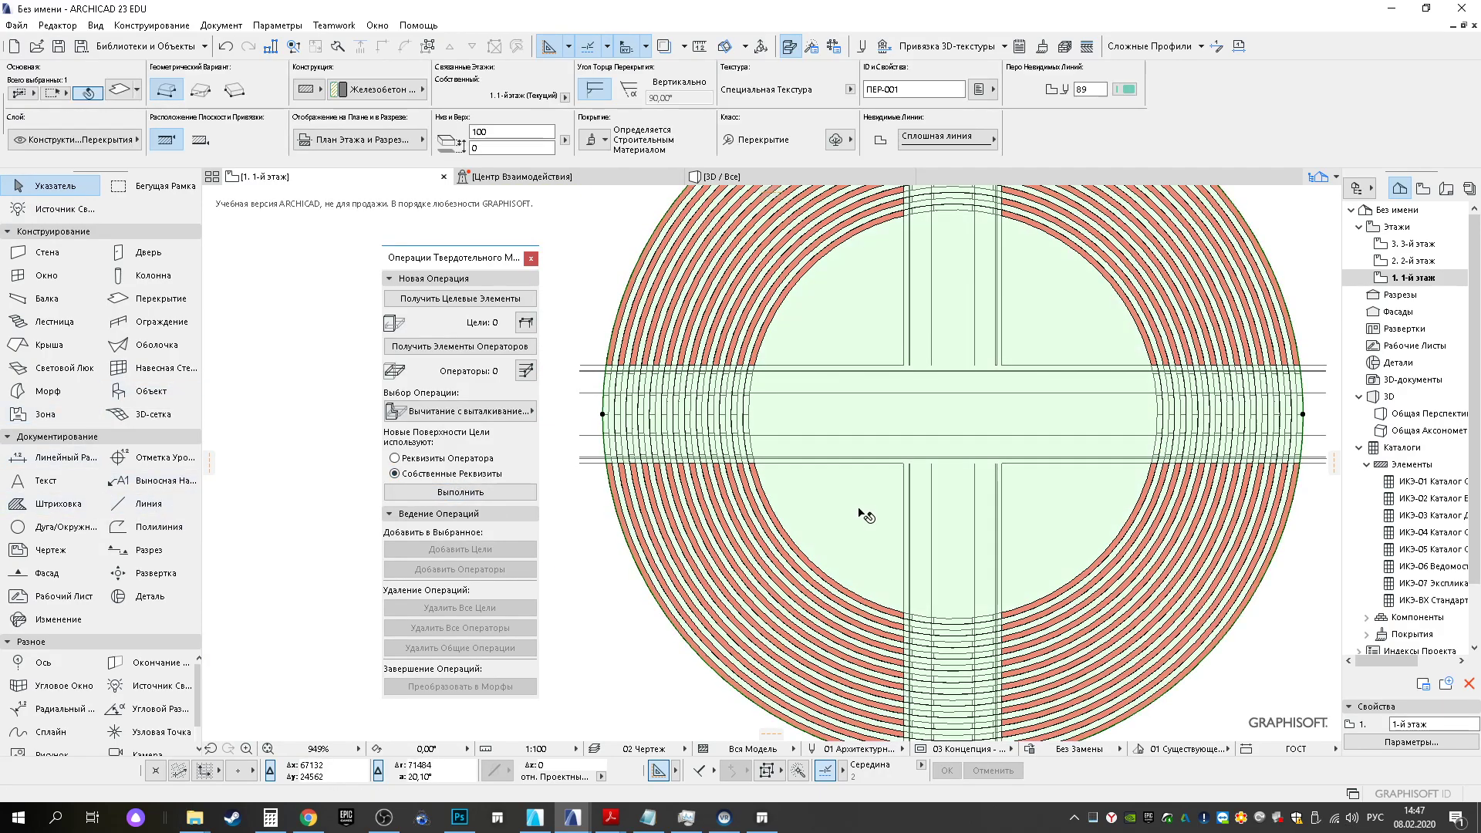
scroll(860, 513, "down", 4)
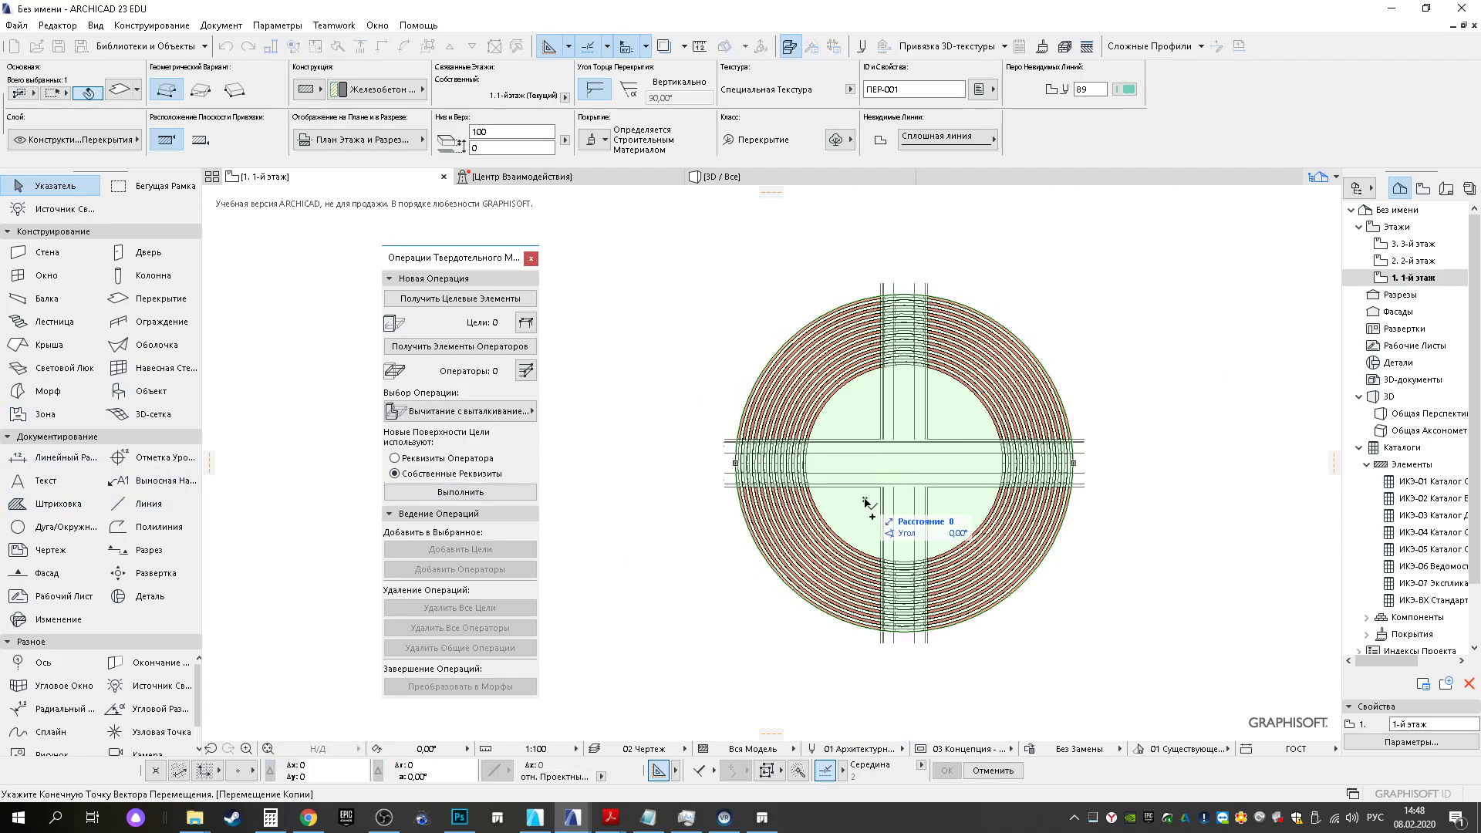
Split the selected round slab along its horizontal diameter
left_click(346, 47)
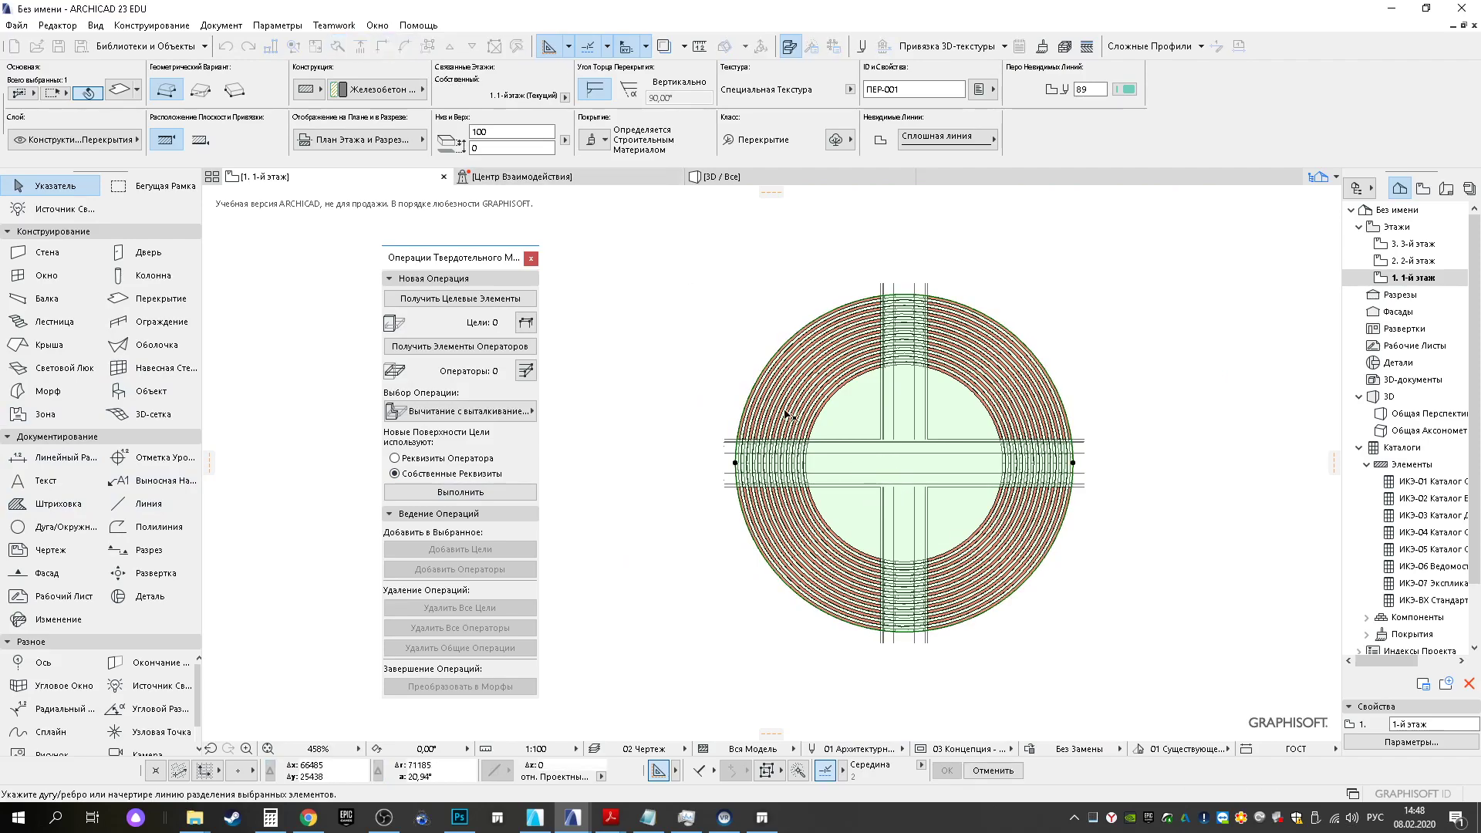
left_click(734, 463)
left_click(1104, 465)
left_click(1103, 463)
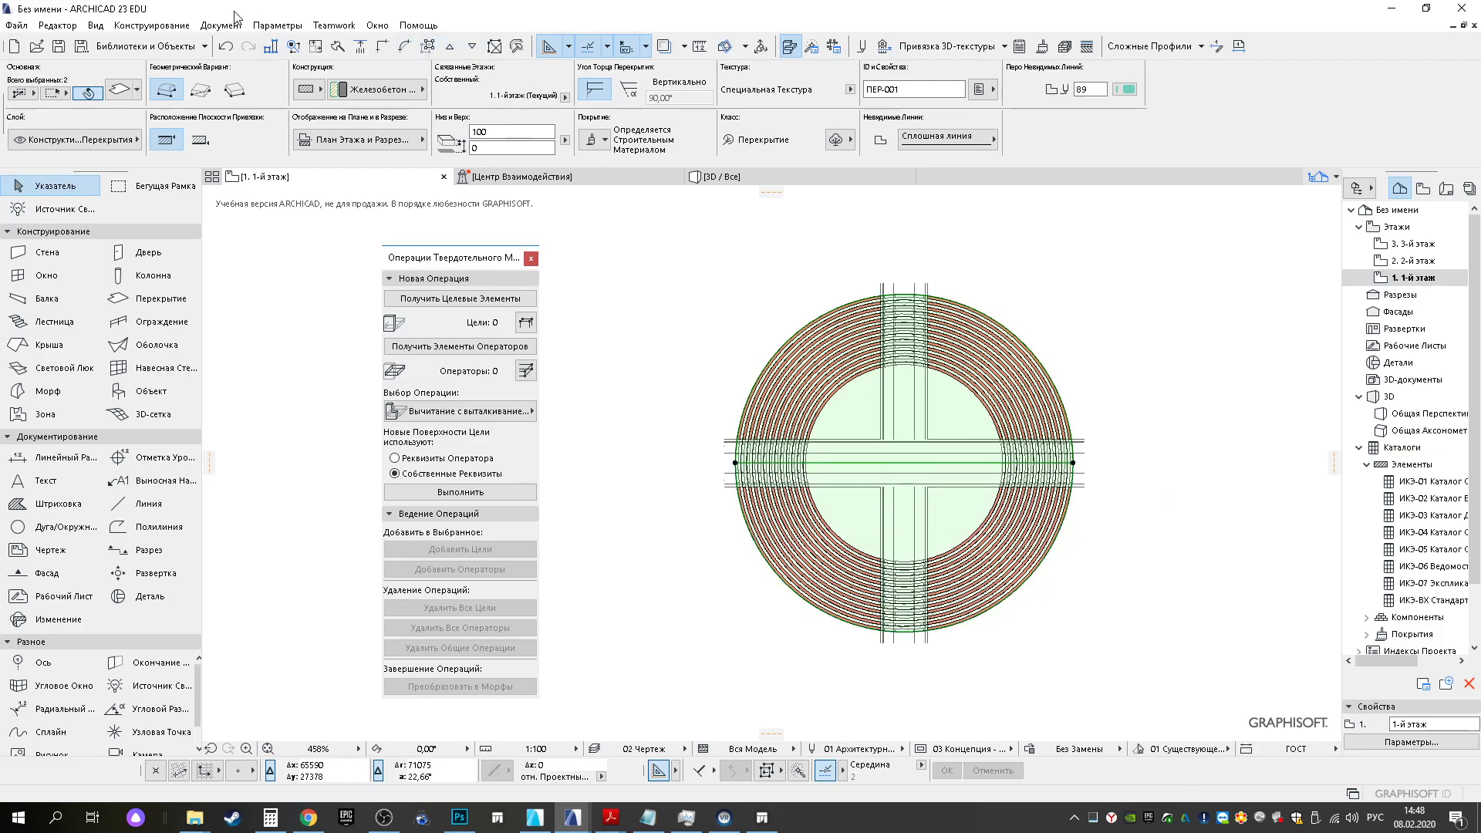
Split both slab halves along the vertical diameter, keeping the right-hand quarters selected
left_click(360, 49)
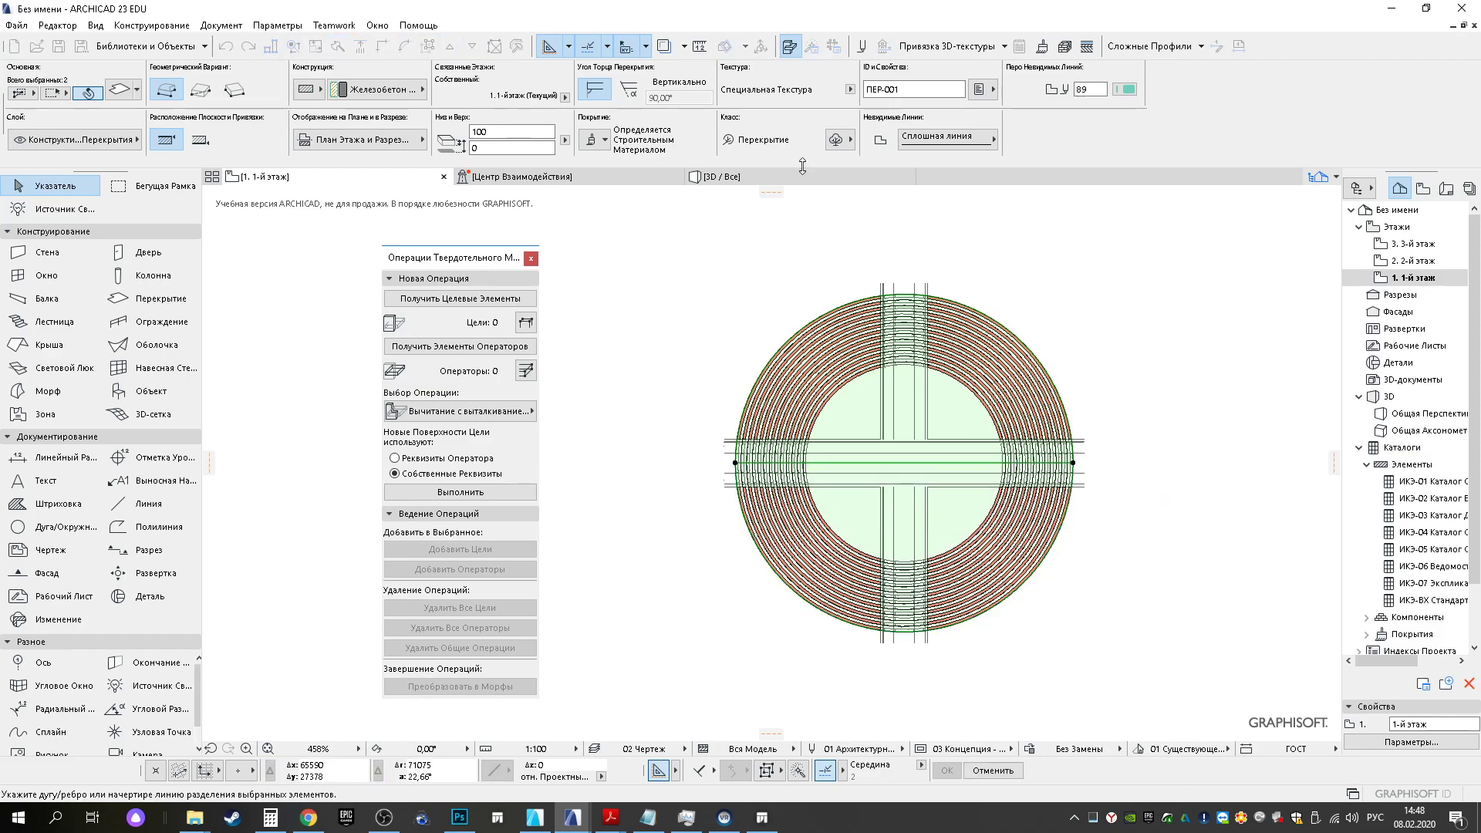
left_click(904, 294)
left_click(904, 632)
left_click(1048, 580)
middle_click_drag(916, 527, 885, 512)
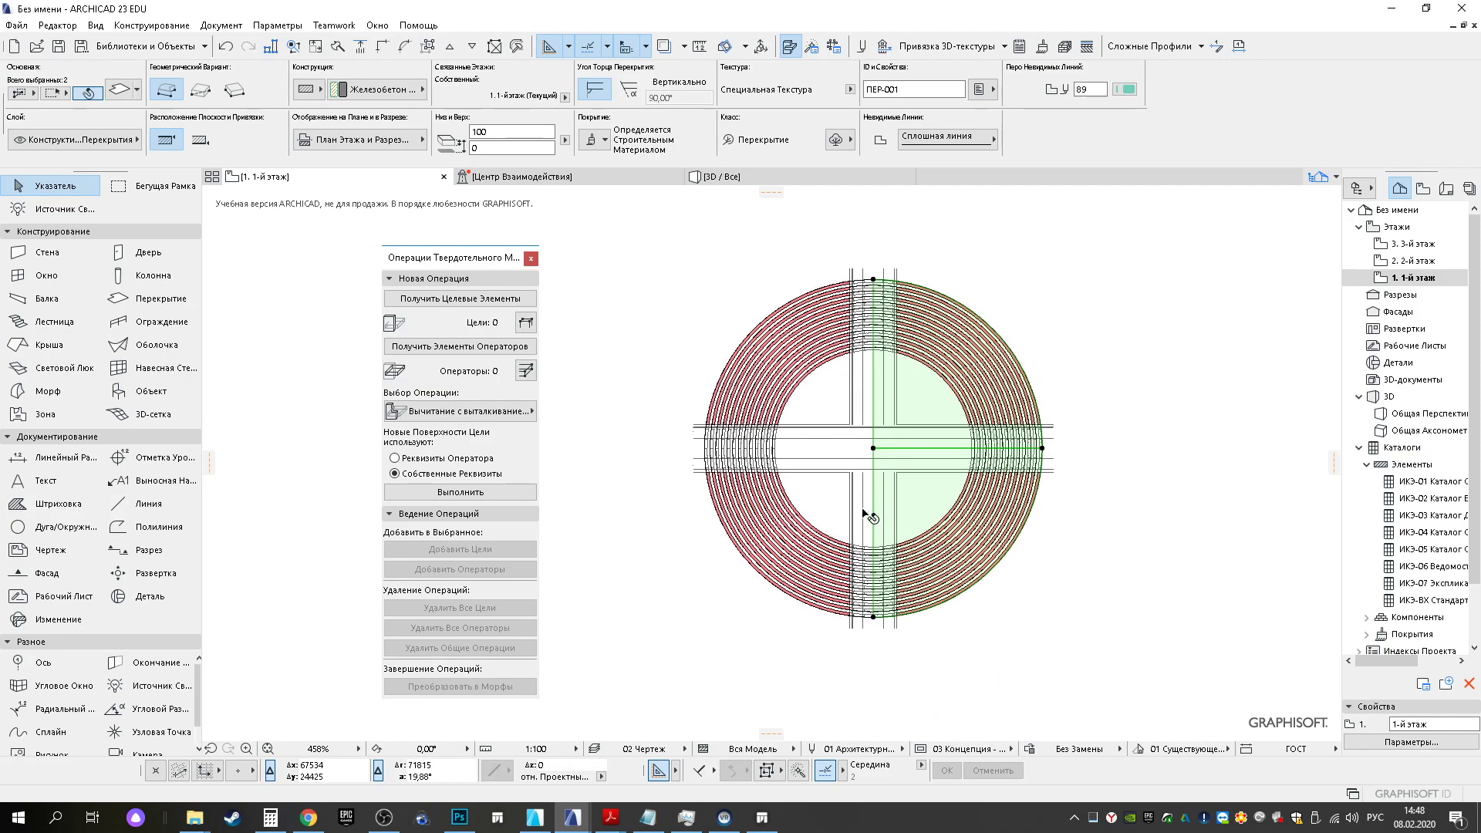
Offset the lower-right slab quarter's vertical edge 210 mm and the upper-right quarter's horizontal edge to the crossing walls' outer corner
left_click(873, 509)
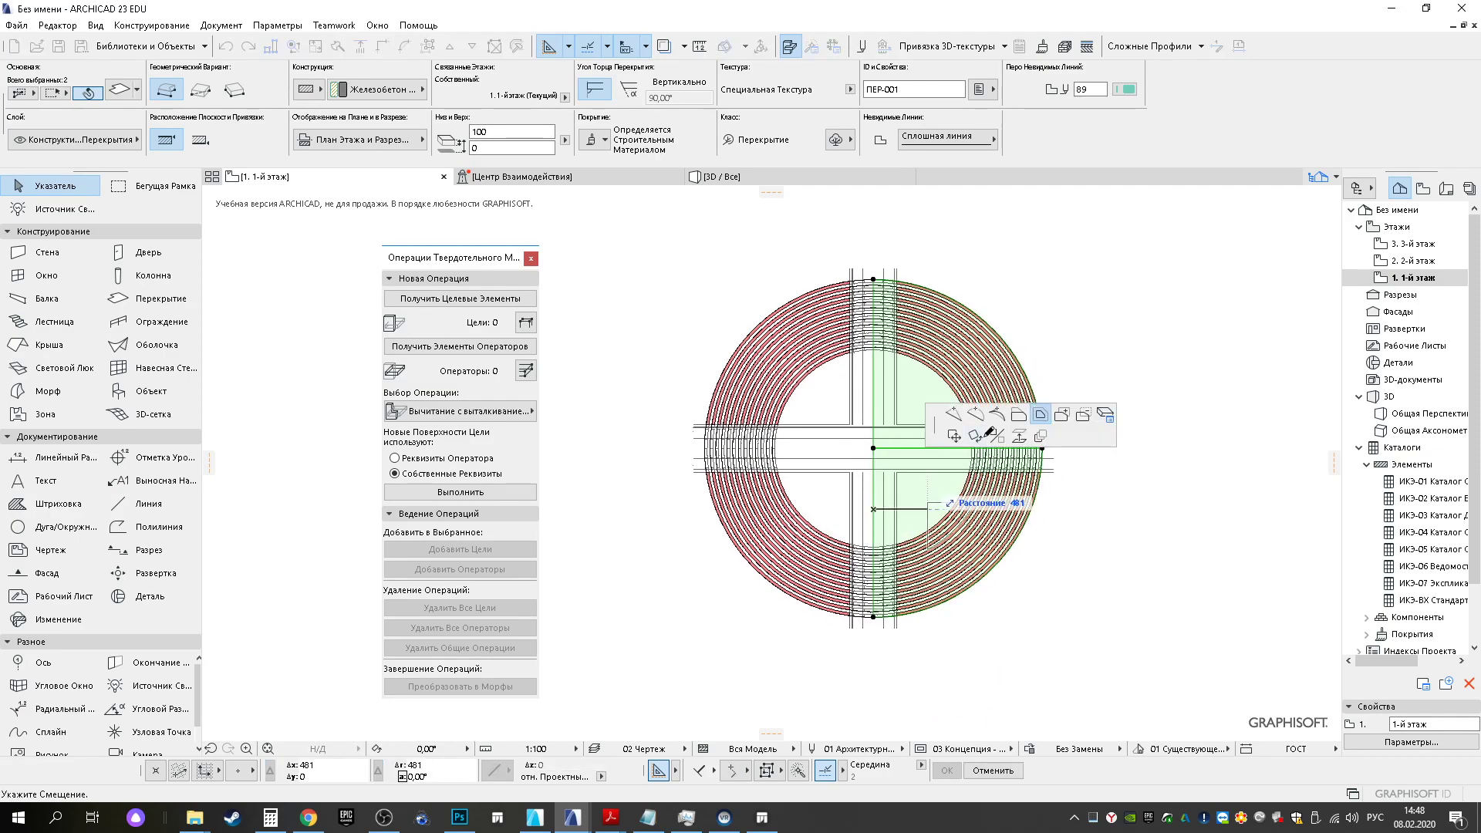
scroll(899, 445, "up", 3)
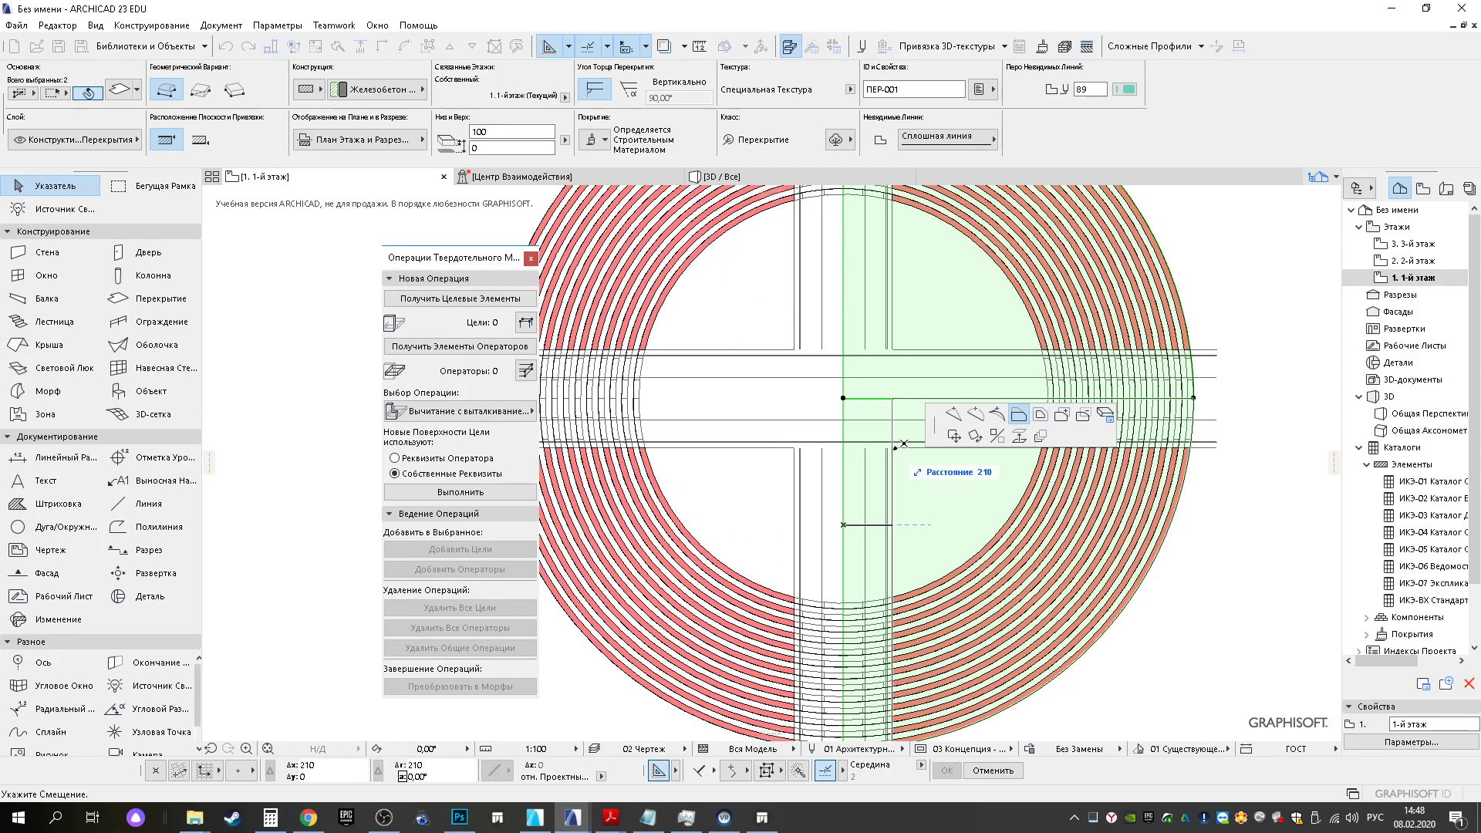
left_click(897, 445)
left_click(906, 398)
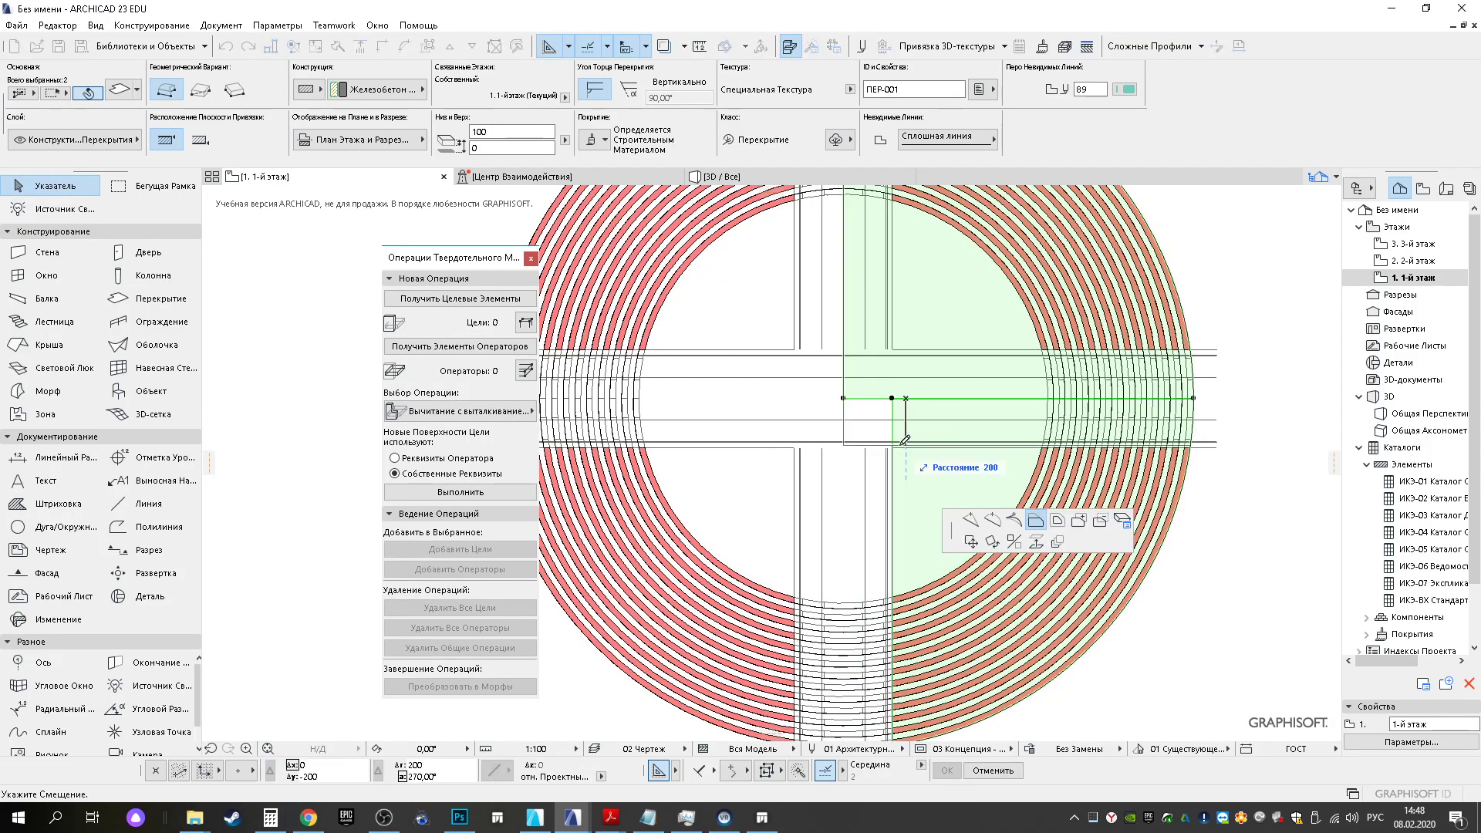
left_click(892, 447)
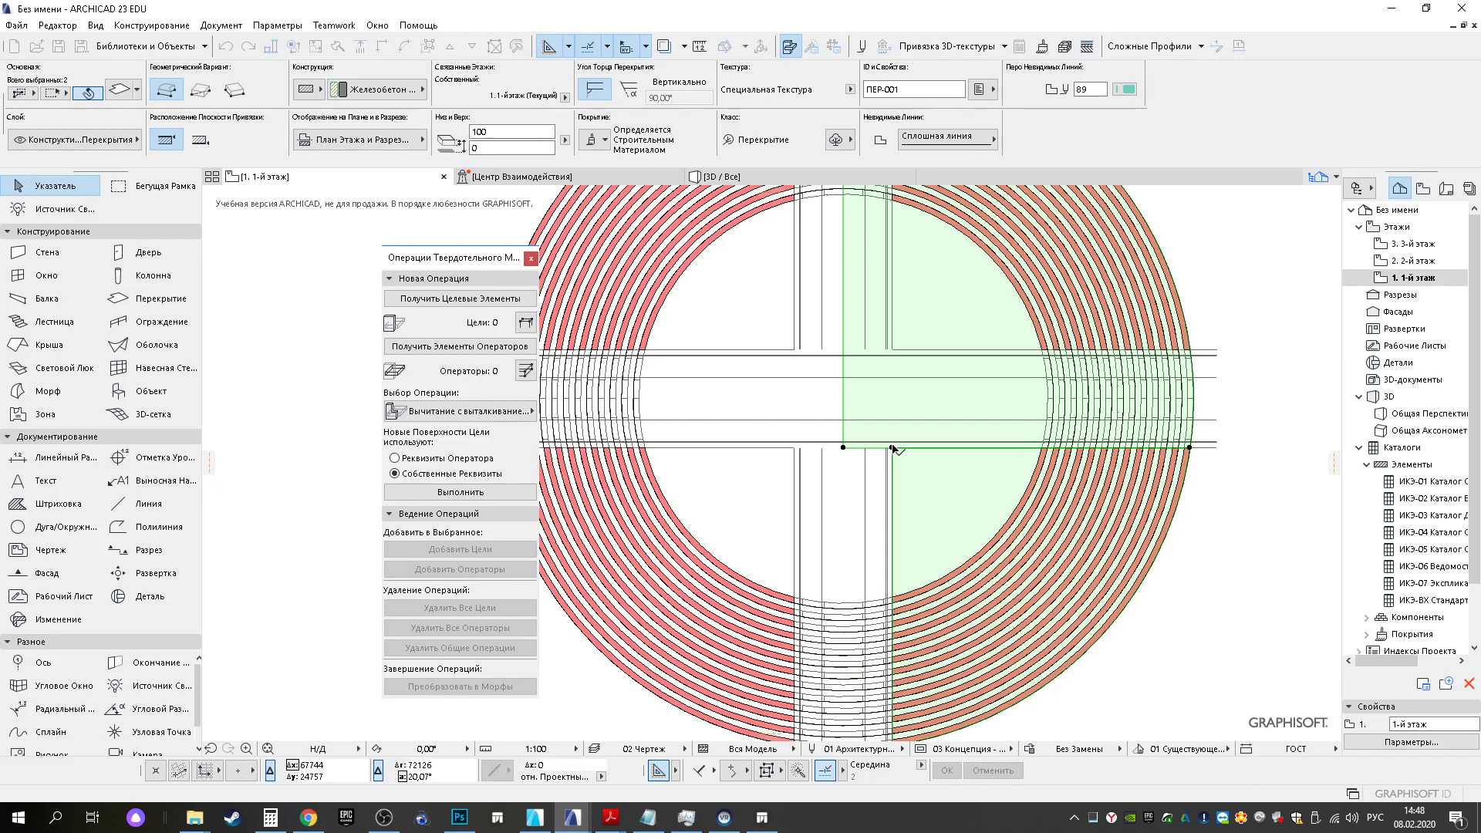
Offset the upper-right slab quarter's lower edge to the crossing walls' outer corner and its vertical edge 210 mm outward from the centre
key("Escape")
left_click(856, 414)
left_click(938, 390)
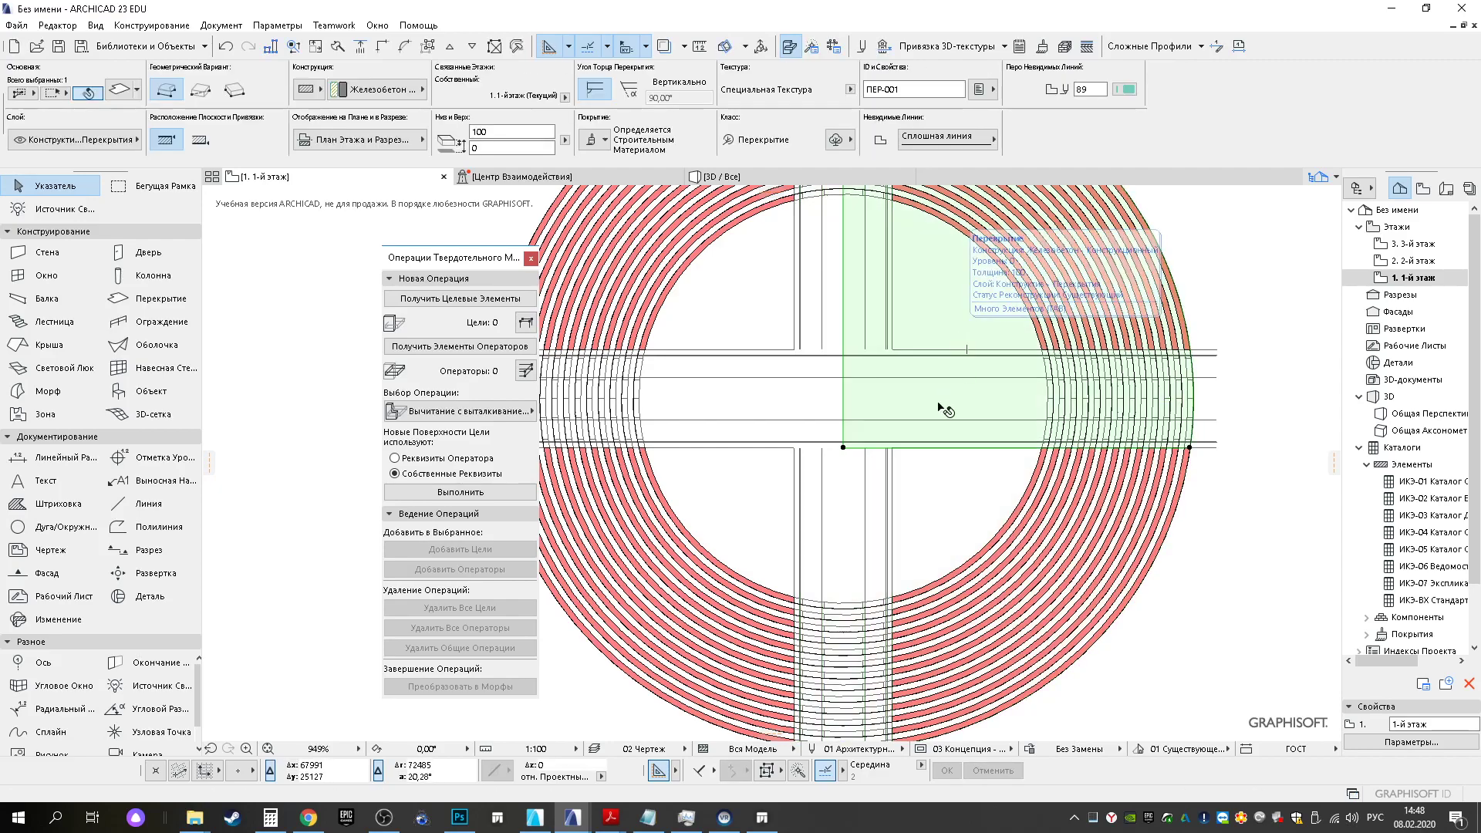
left_click(923, 448)
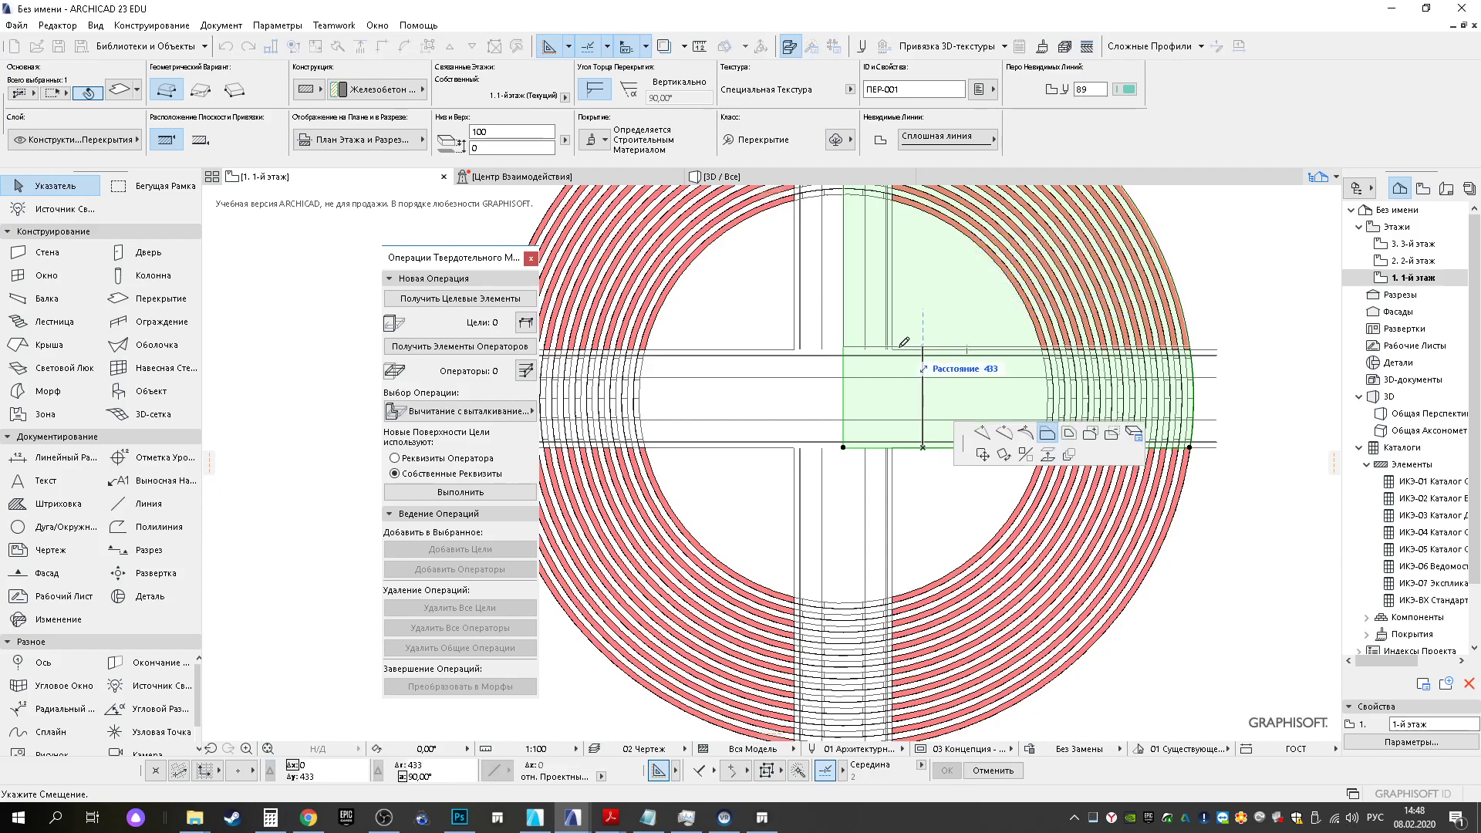
left_click(889, 349)
left_click(843, 254)
left_click(933, 254)
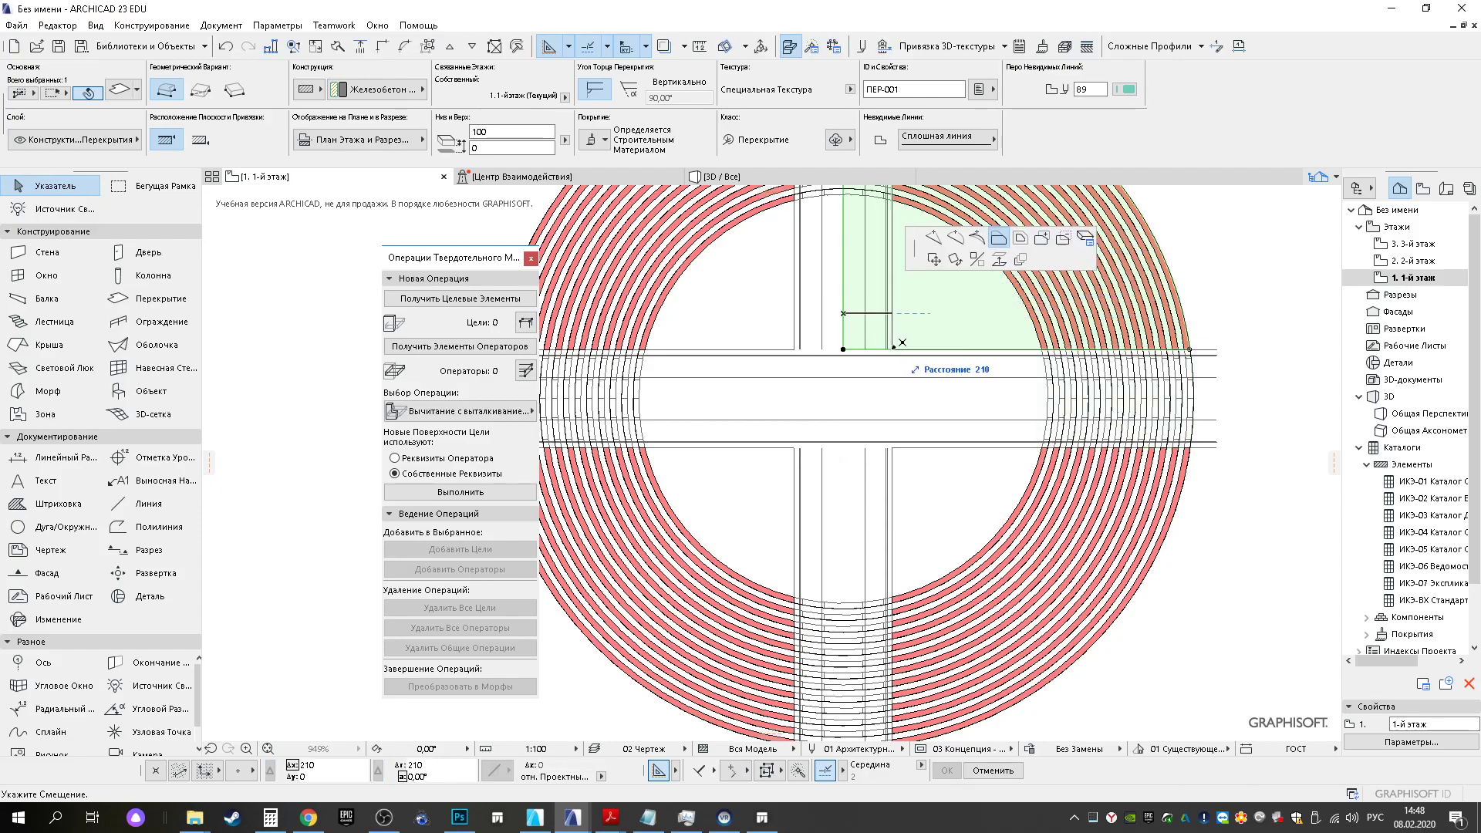
left_click(891, 324)
Select the upper-left slab quarter and offset its vertical and horizontal straight edges 210 mm to the crossing walls' outer corner
left_click(767, 330)
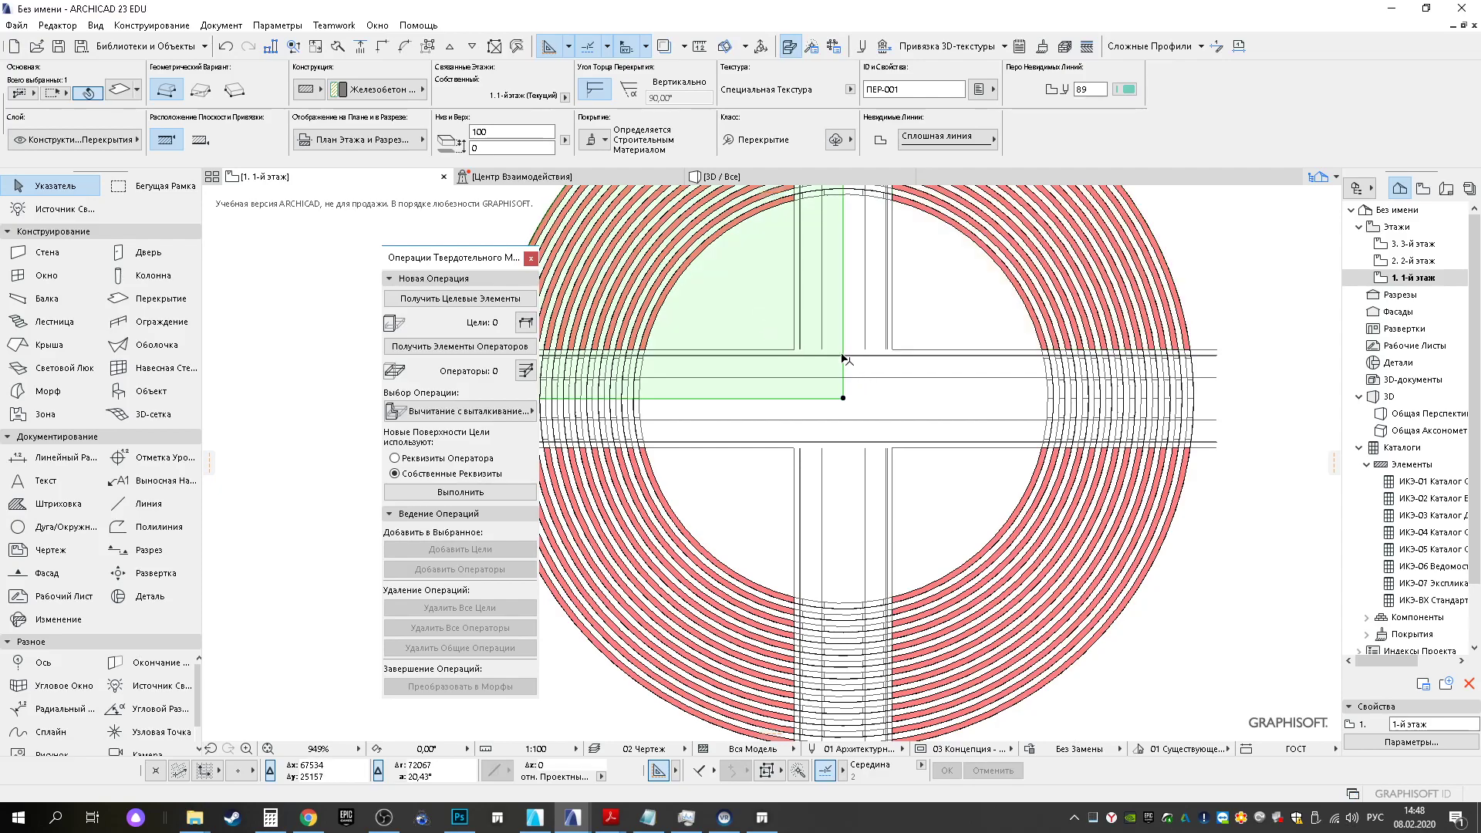
left_click(843, 386)
left_click(886, 430)
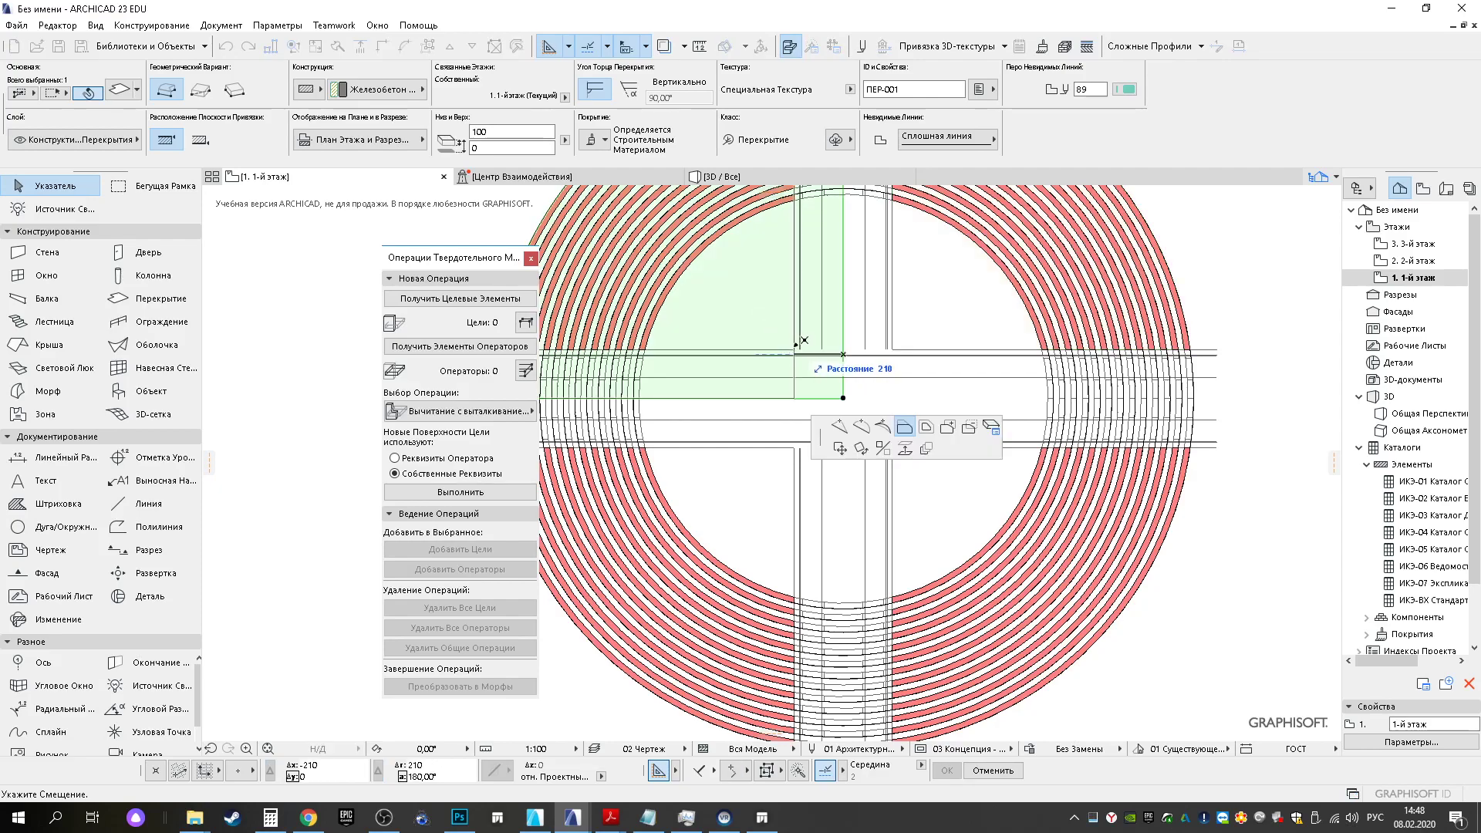
left_click(794, 355)
left_click(768, 398)
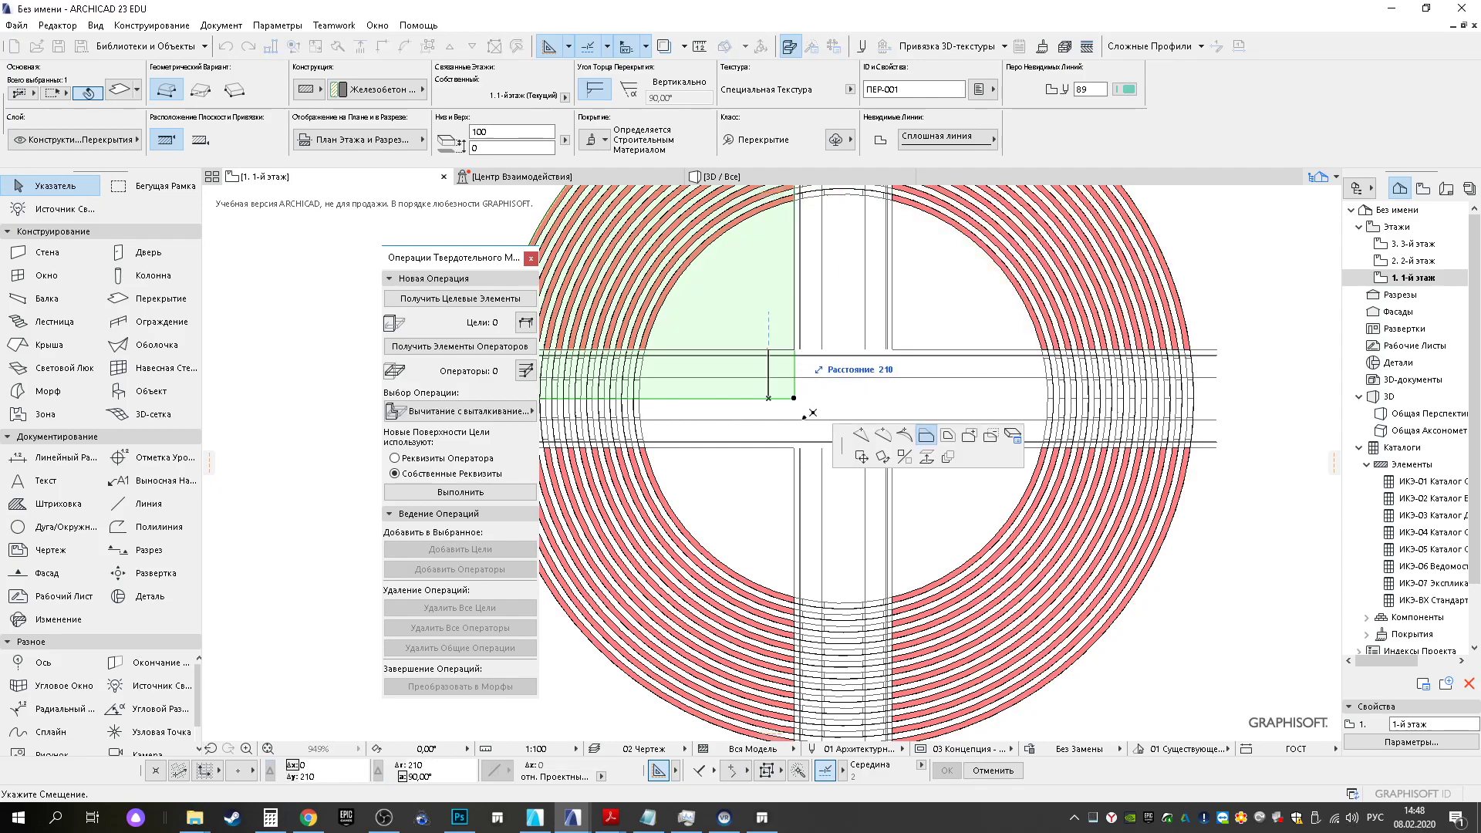
left_click(795, 351)
Select the lower-left slab quarter and offset both of its straight edges to the crossing walls' outer corner
left_click(744, 502)
left_click(794, 399)
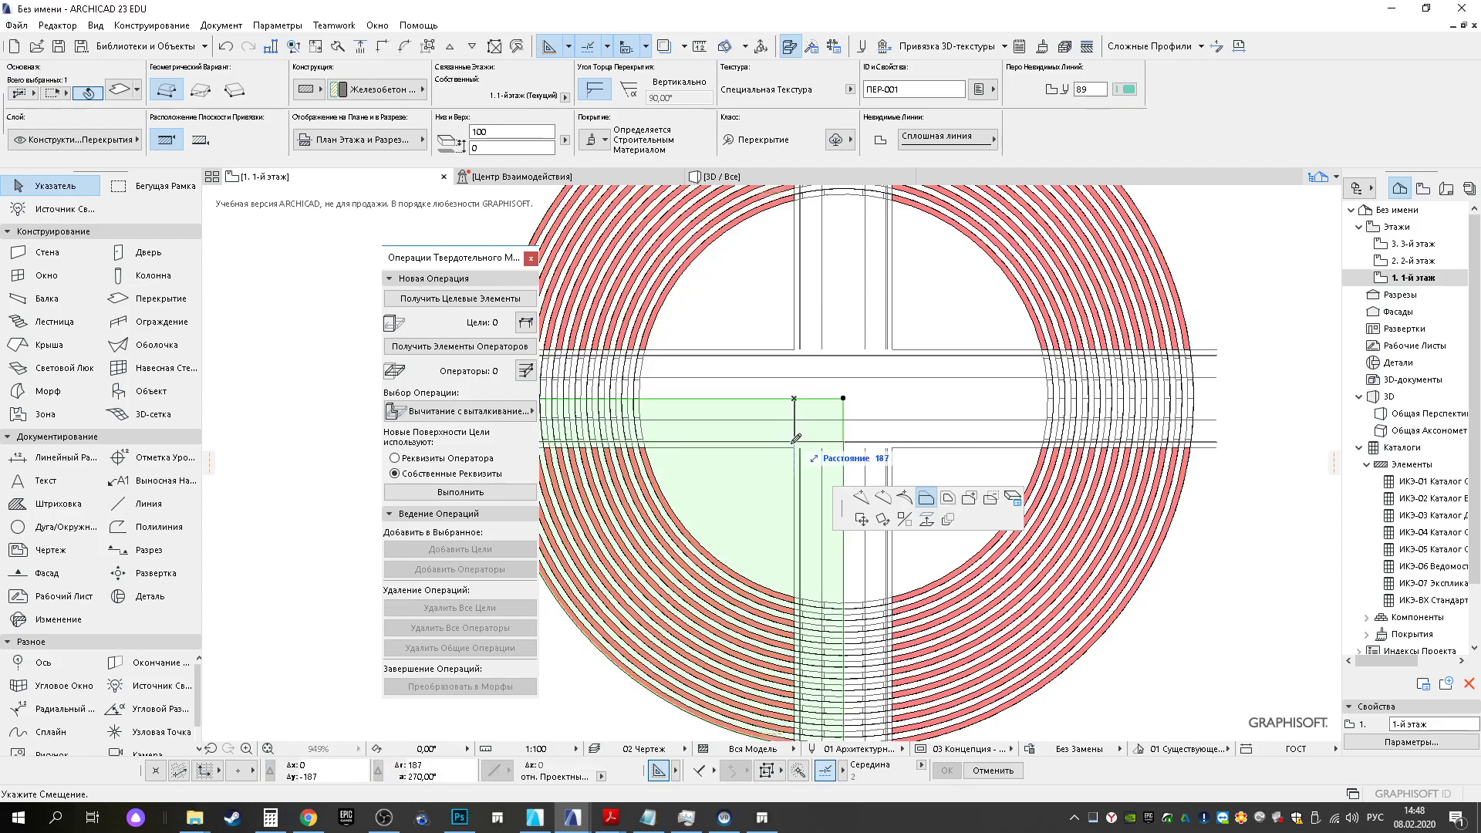
left_click(837, 466)
left_click(842, 468)
left_click(795, 446)
In the 3D view, move the round base slab straight down so its top meets the undersides of the slab quarters
scroll(829, 475, "down", 5)
middle_click_drag(913, 395, 910, 432)
key("F3")
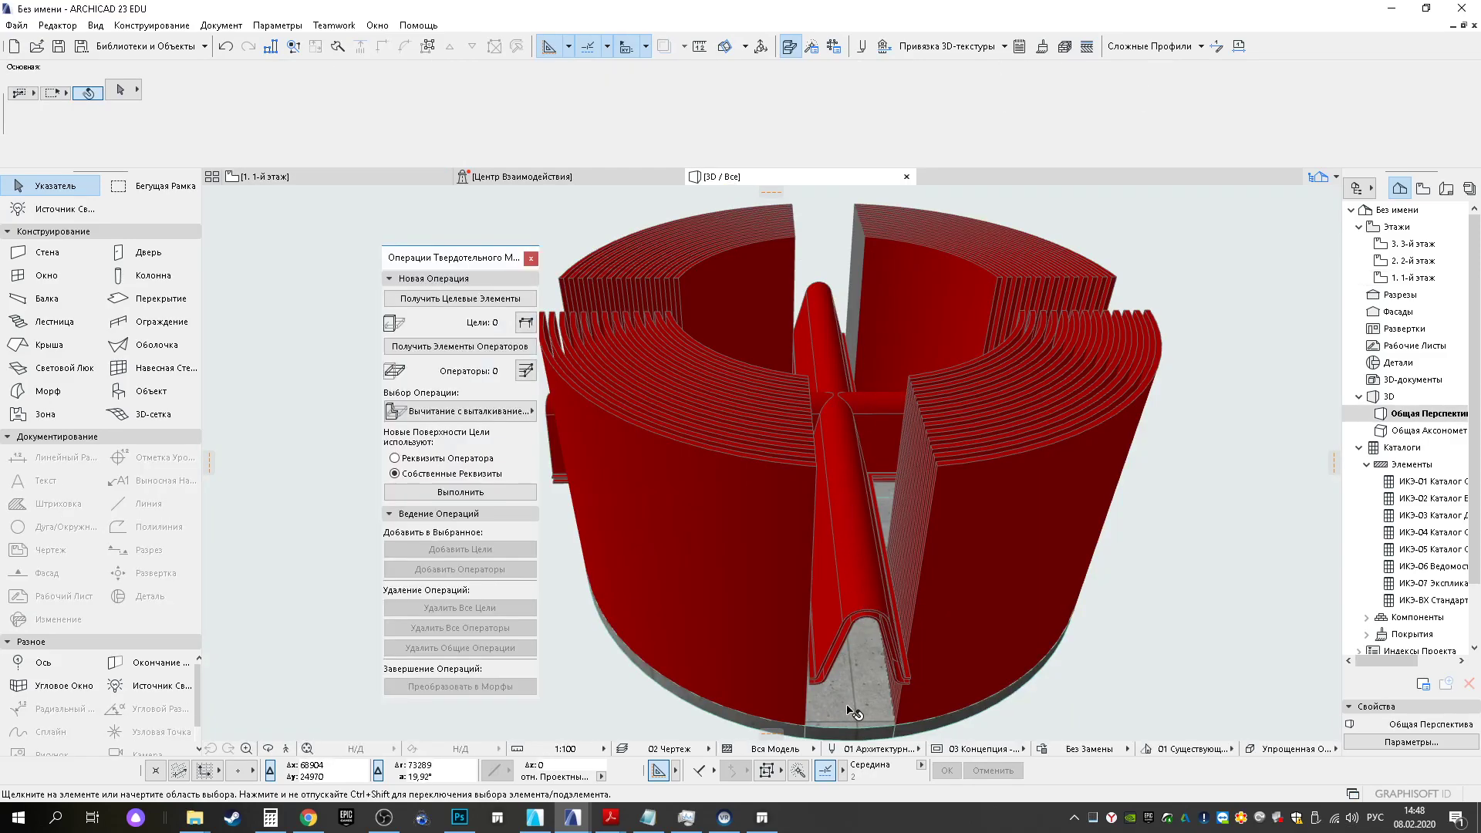
left_click(854, 713)
key("ctrl+d")
left_click(851, 727)
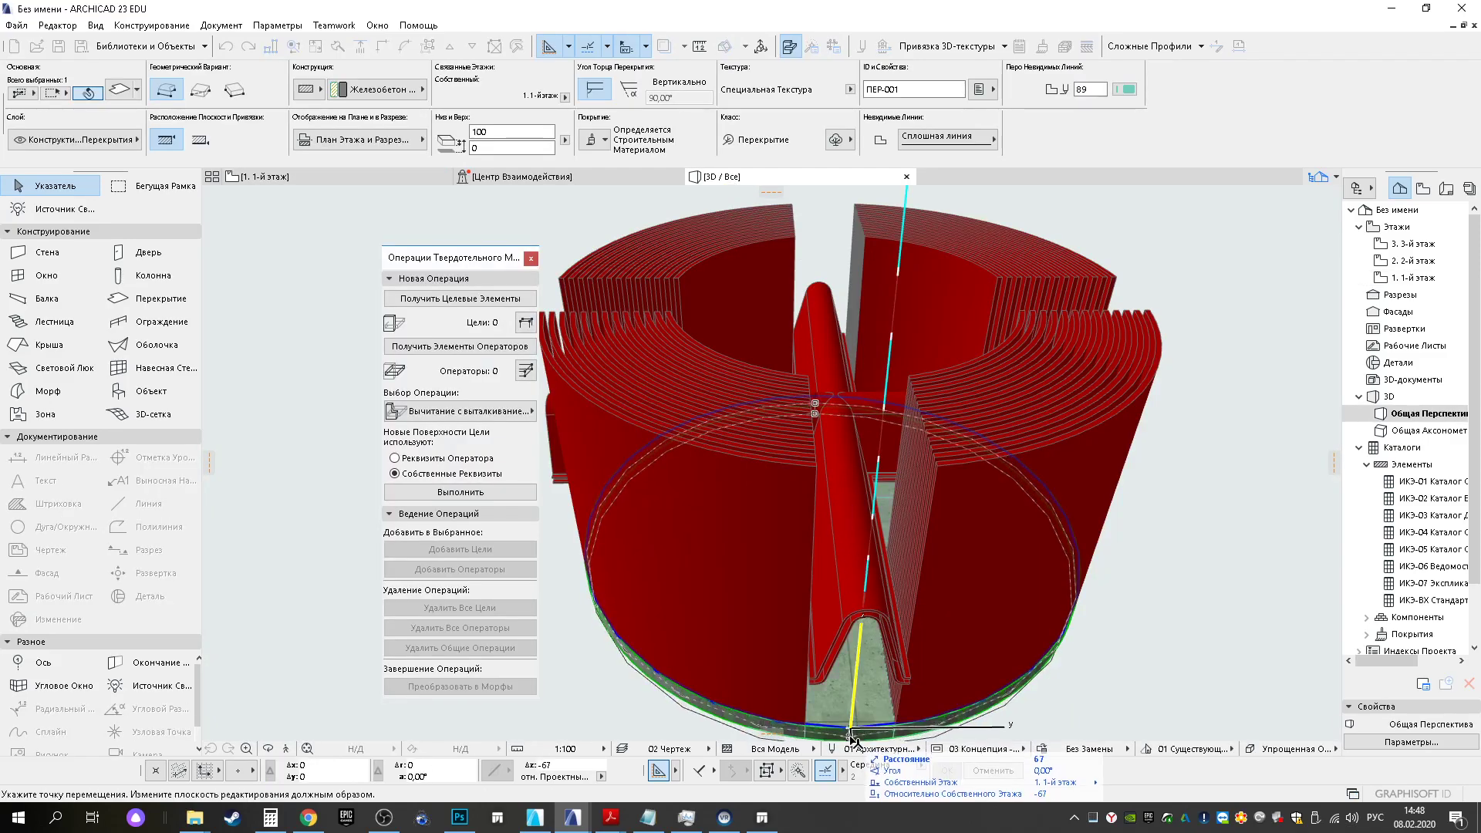
left_click(849, 740)
Select all four slab quarters above the base and set their thickness to 20 mm
middle_click_drag(853, 623, 726, 488, "shift")
left_click(740, 492)
scroll(804, 461, "up", 5)
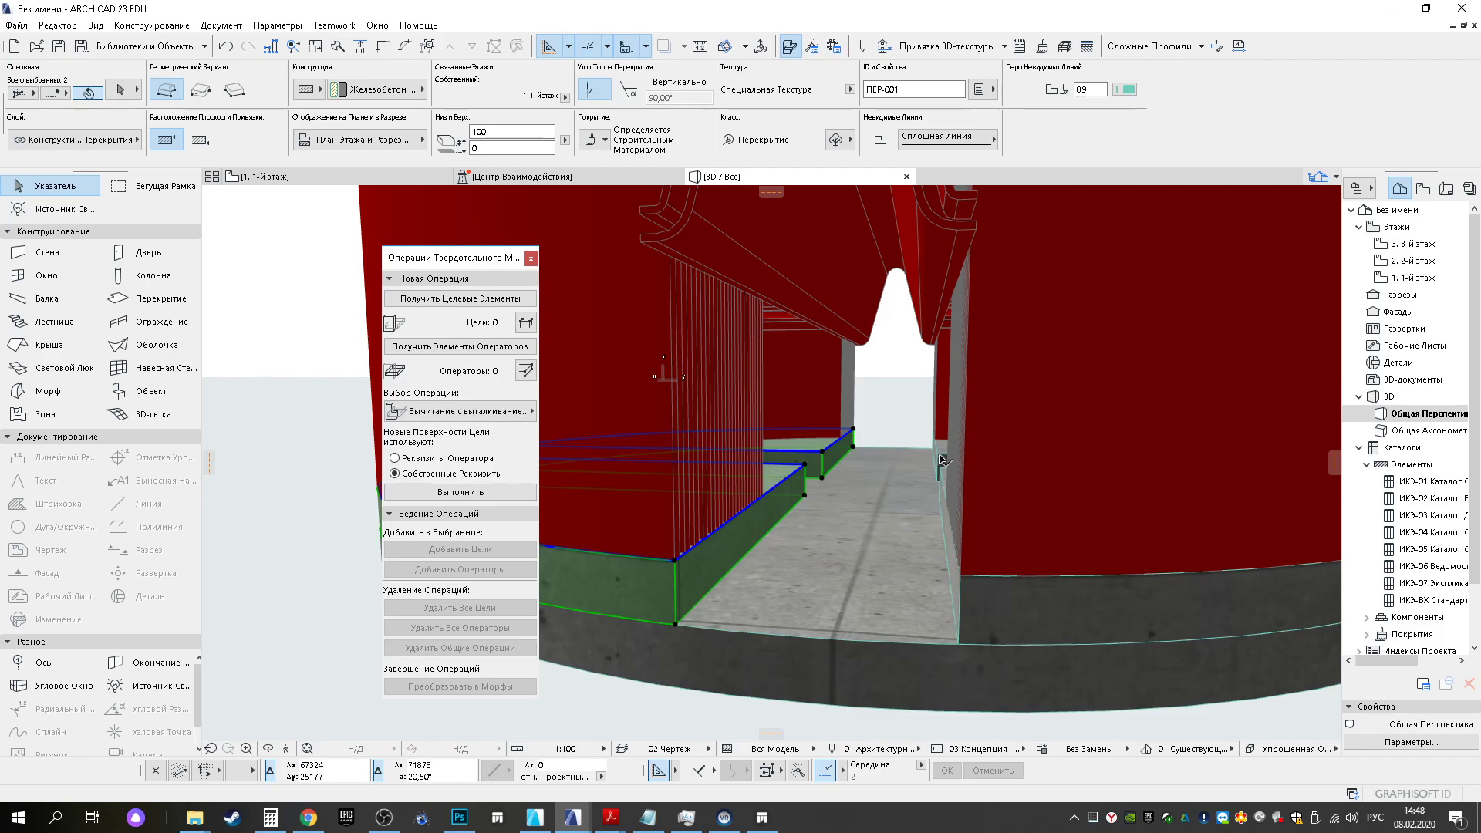
scroll(800, 487, "up", 3)
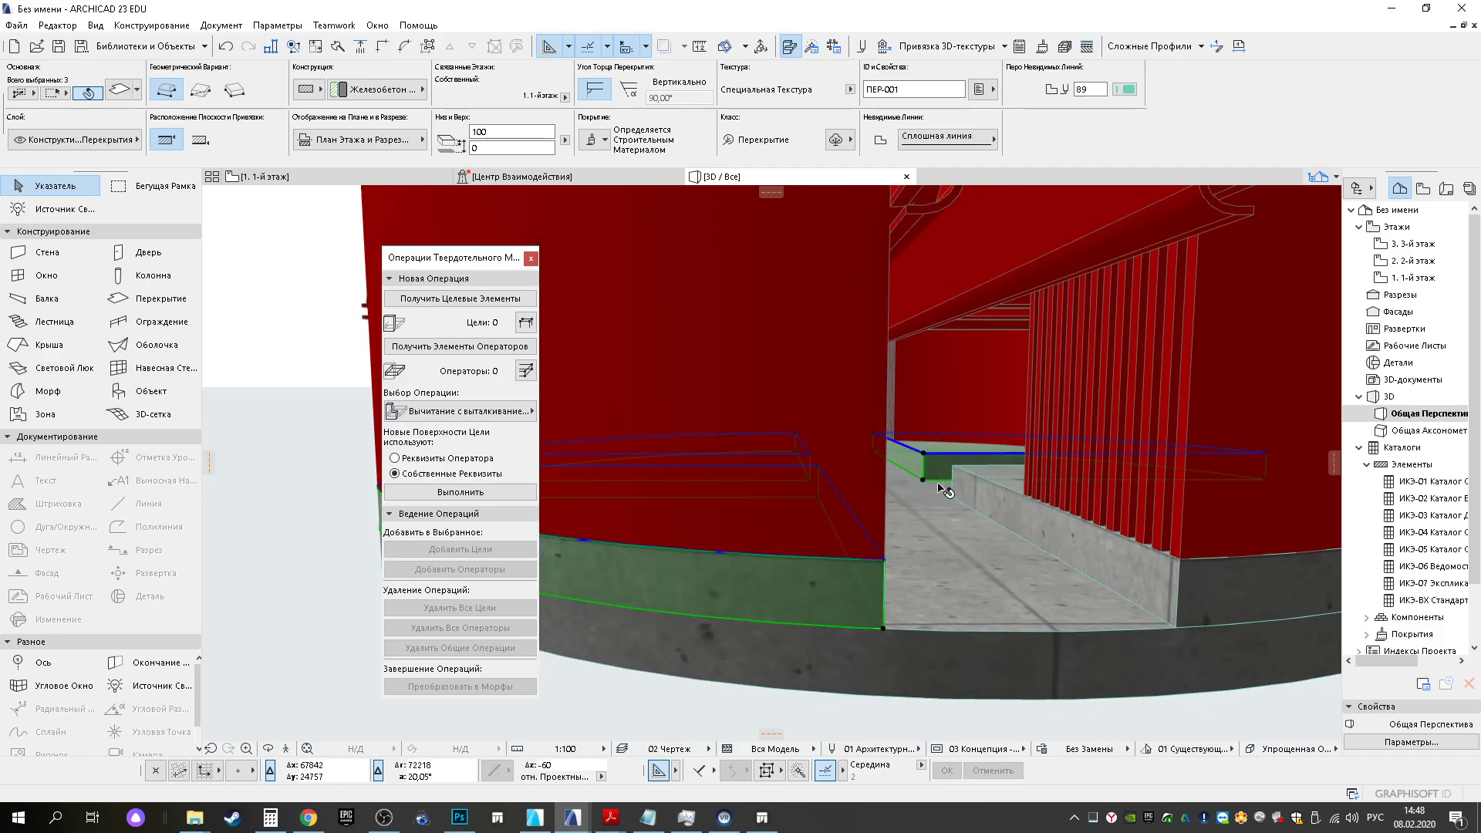
left_click(988, 490)
scroll(1039, 520, "down", 5)
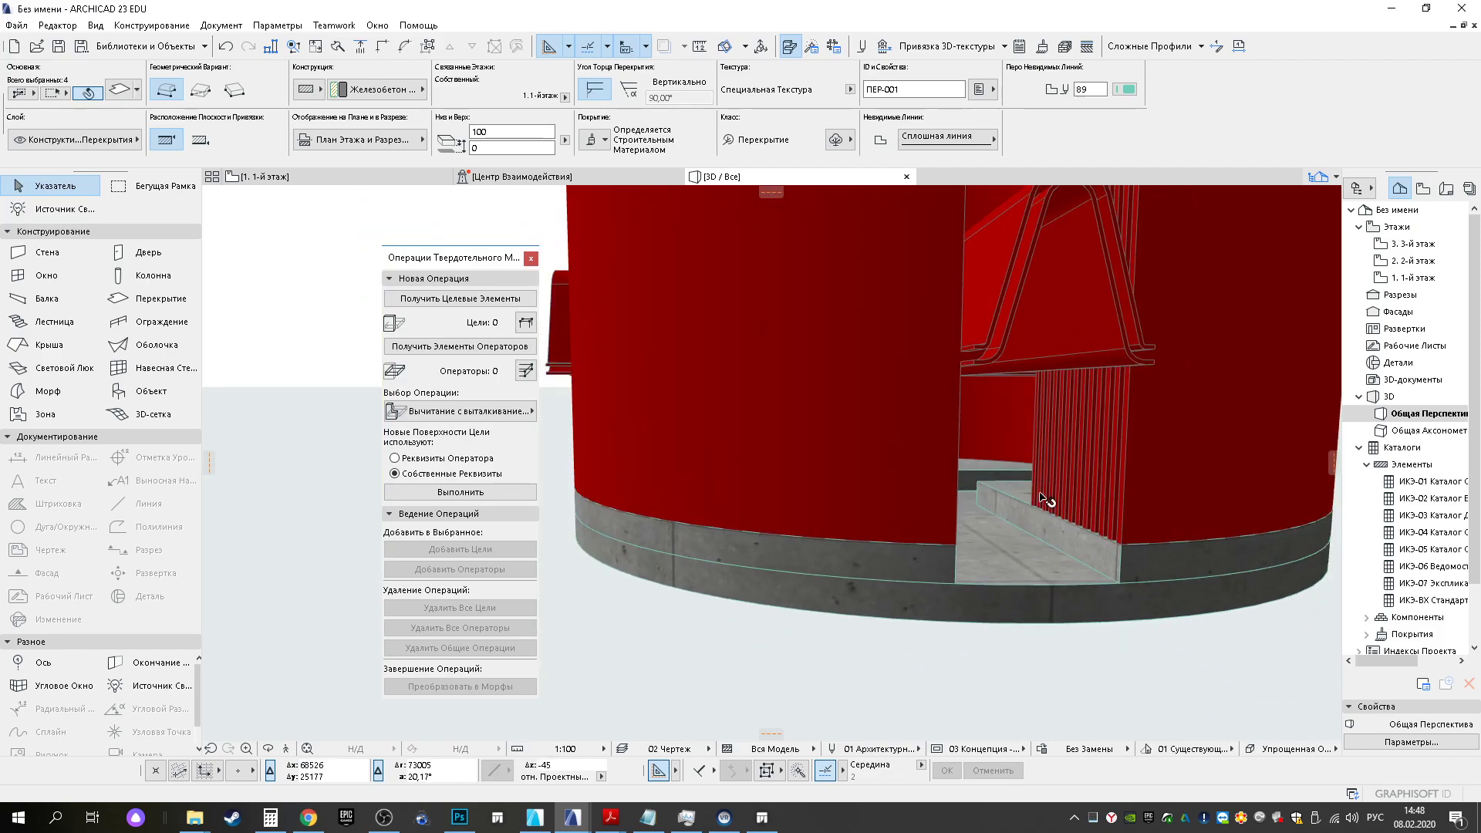
middle_click_drag(1039, 519, 836, 362, "shift")
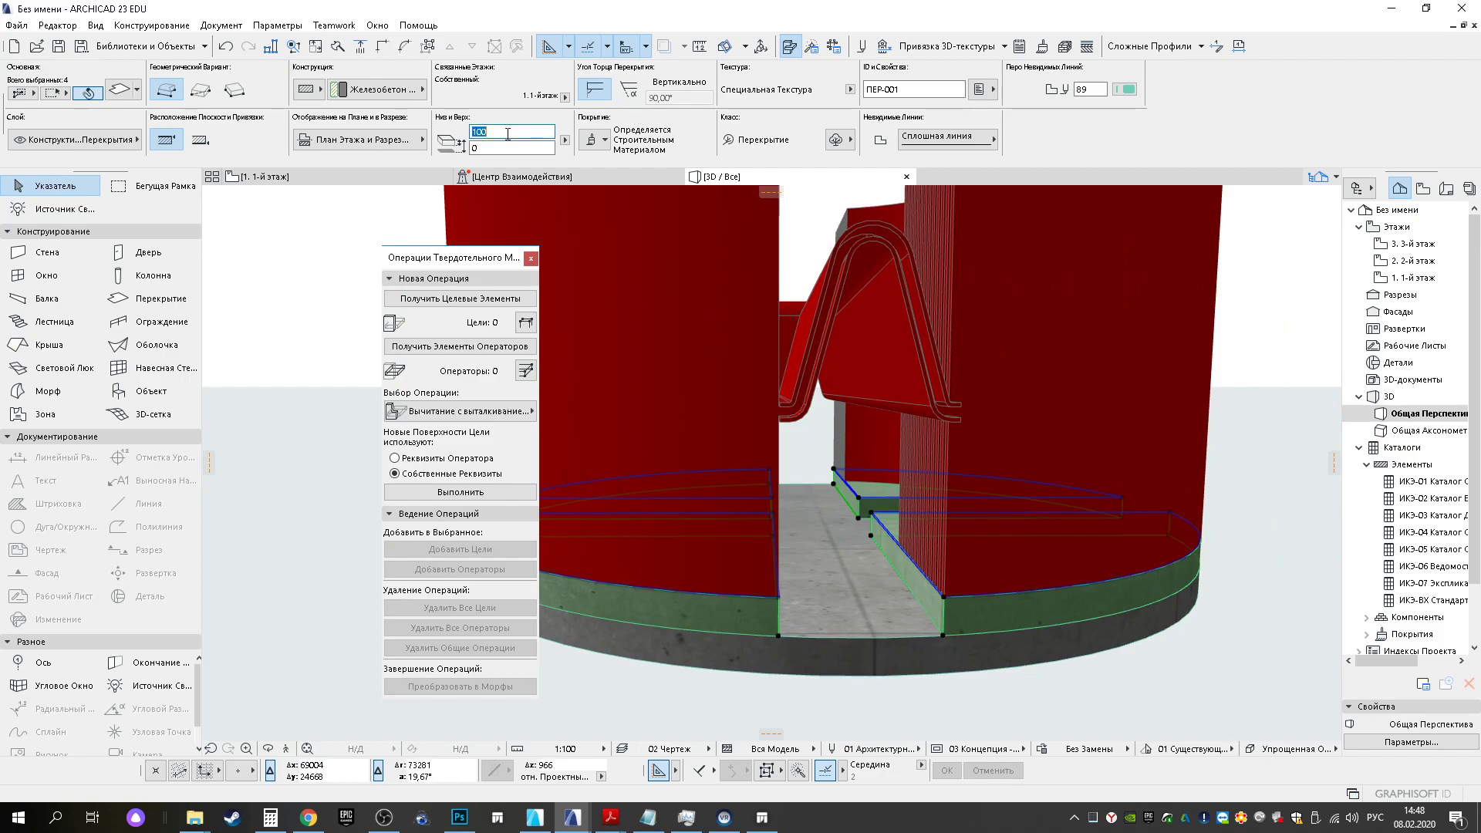
key("Return")
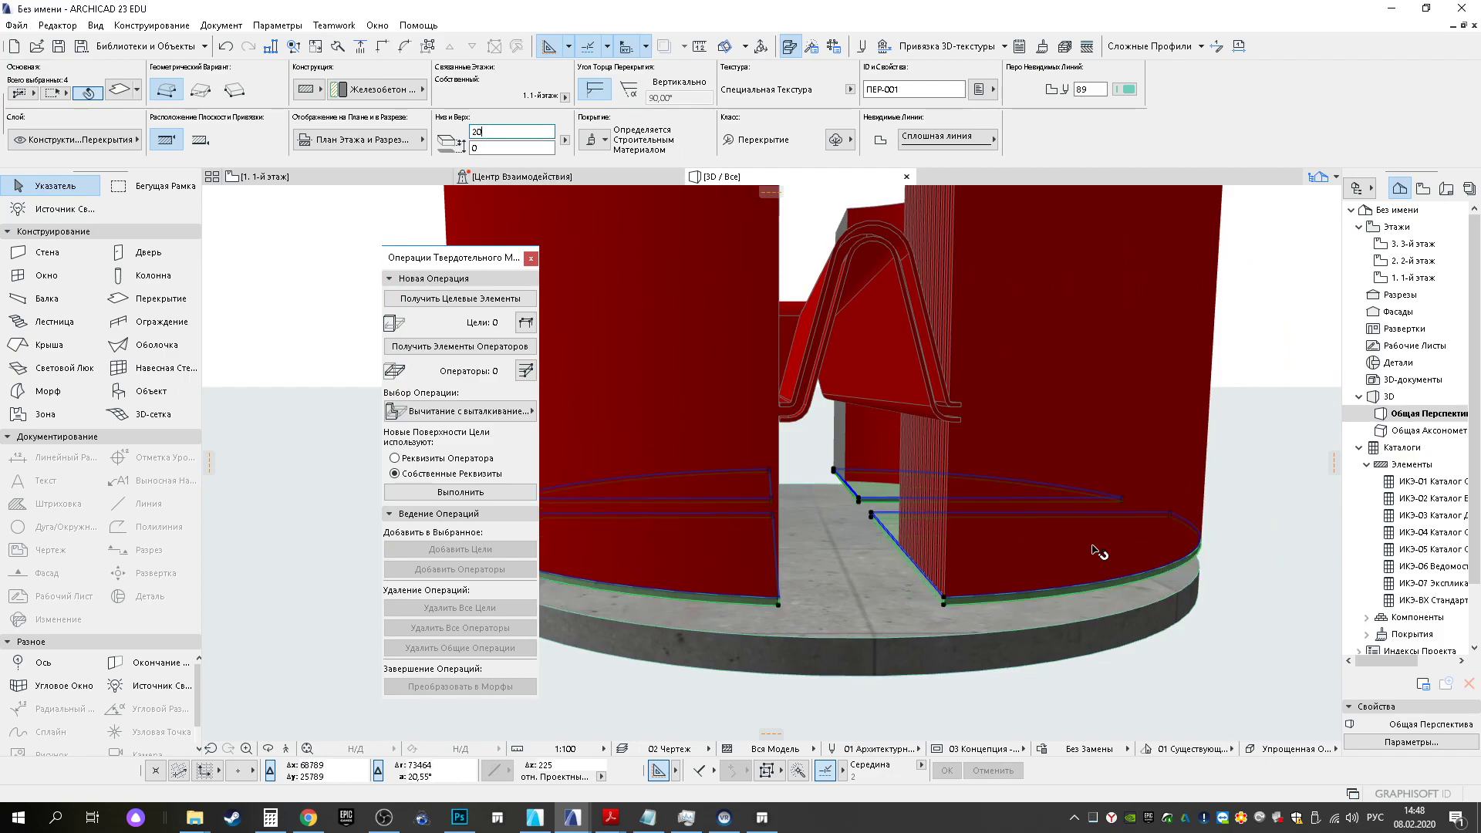
Raise the four slab quarters vertically by 450 mm and set their thickness to 10 mm
key("ctrl+d")
left_click(943, 597)
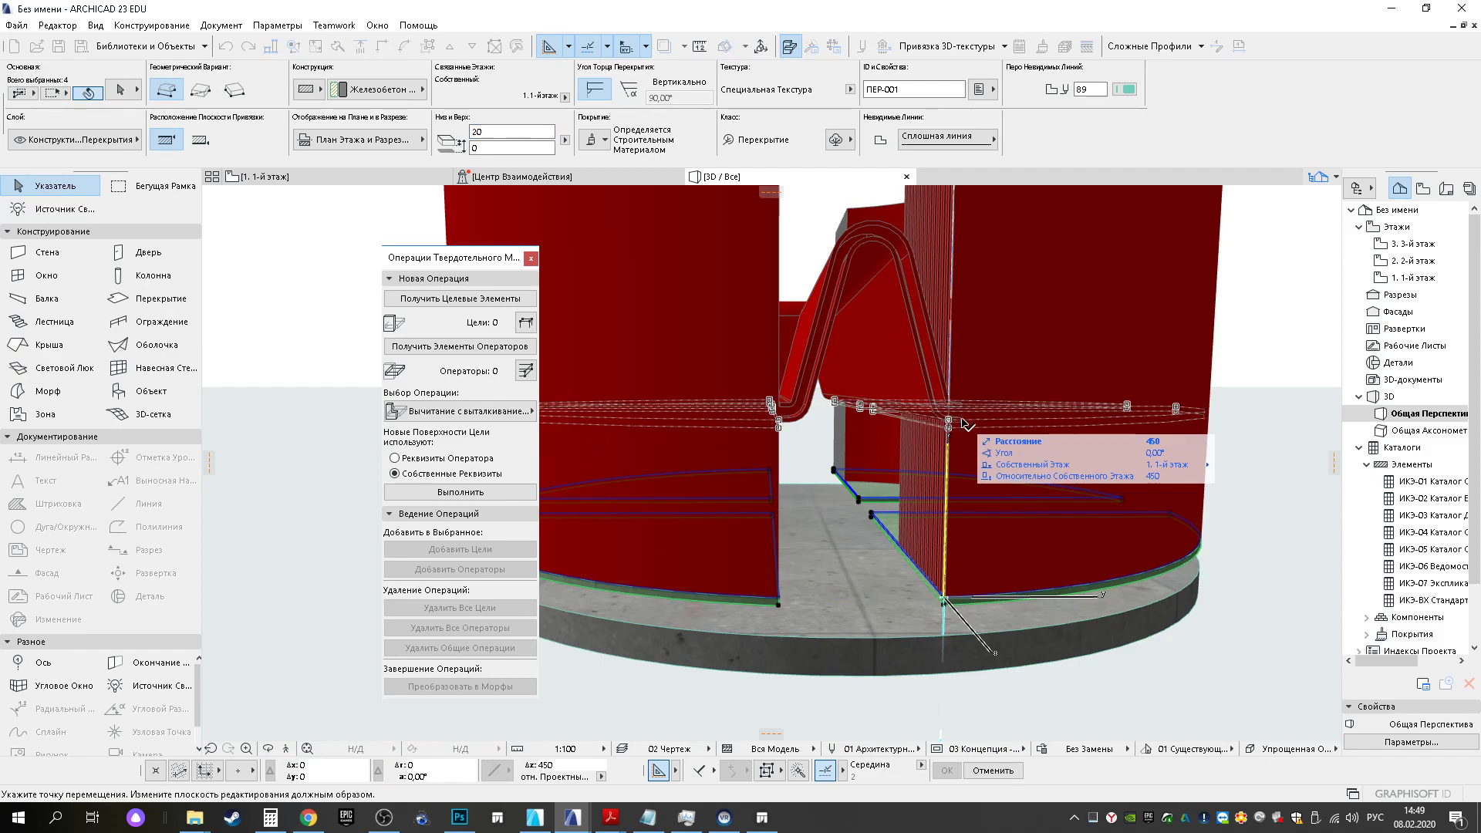
key("Return")
type("10")
scroll(816, 434, "up", 3)
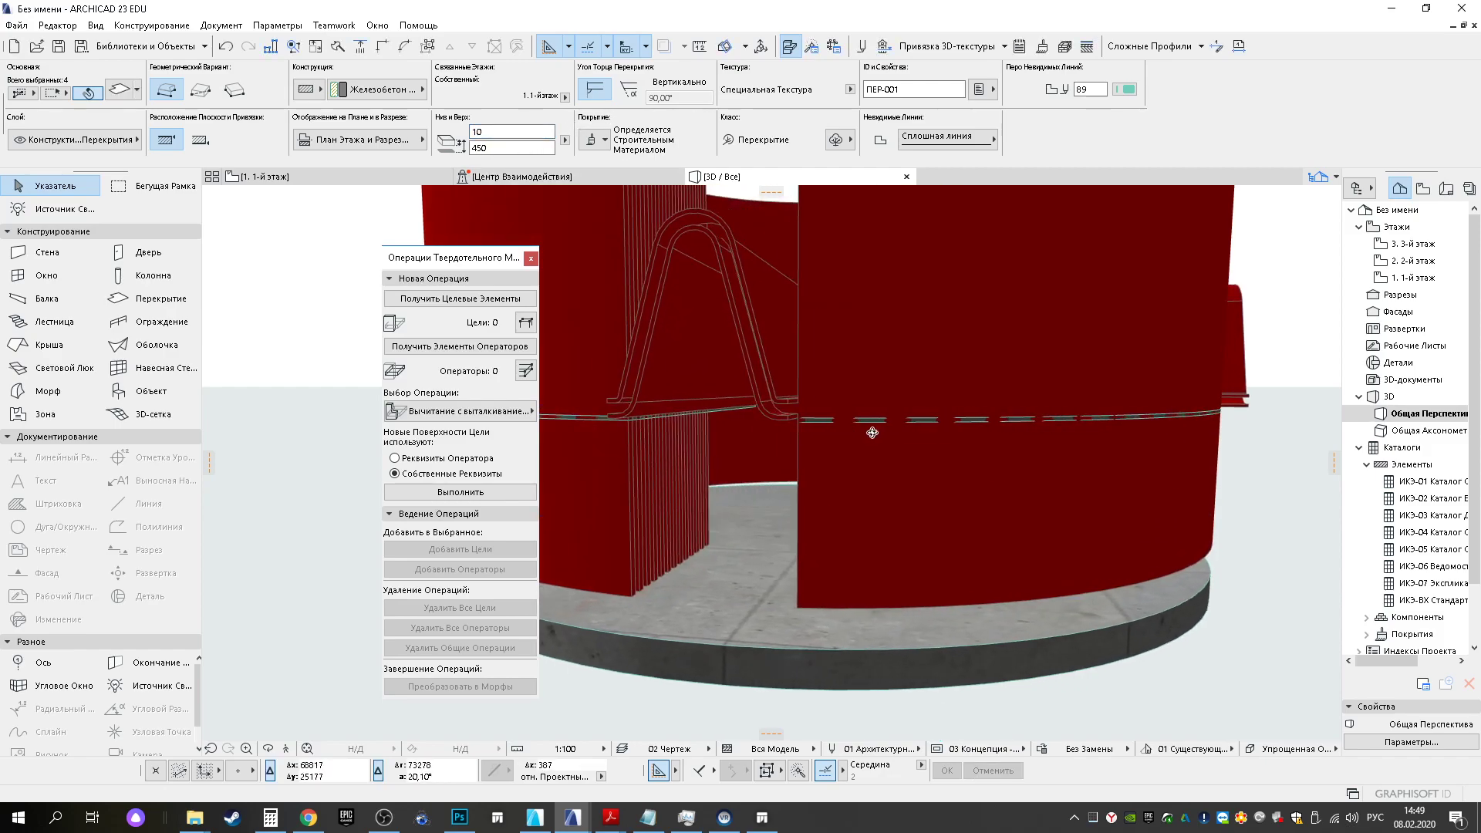
Move the four slab quarters up 10 mm to an elevation of 460 mm
scroll(815, 432, "up", 4)
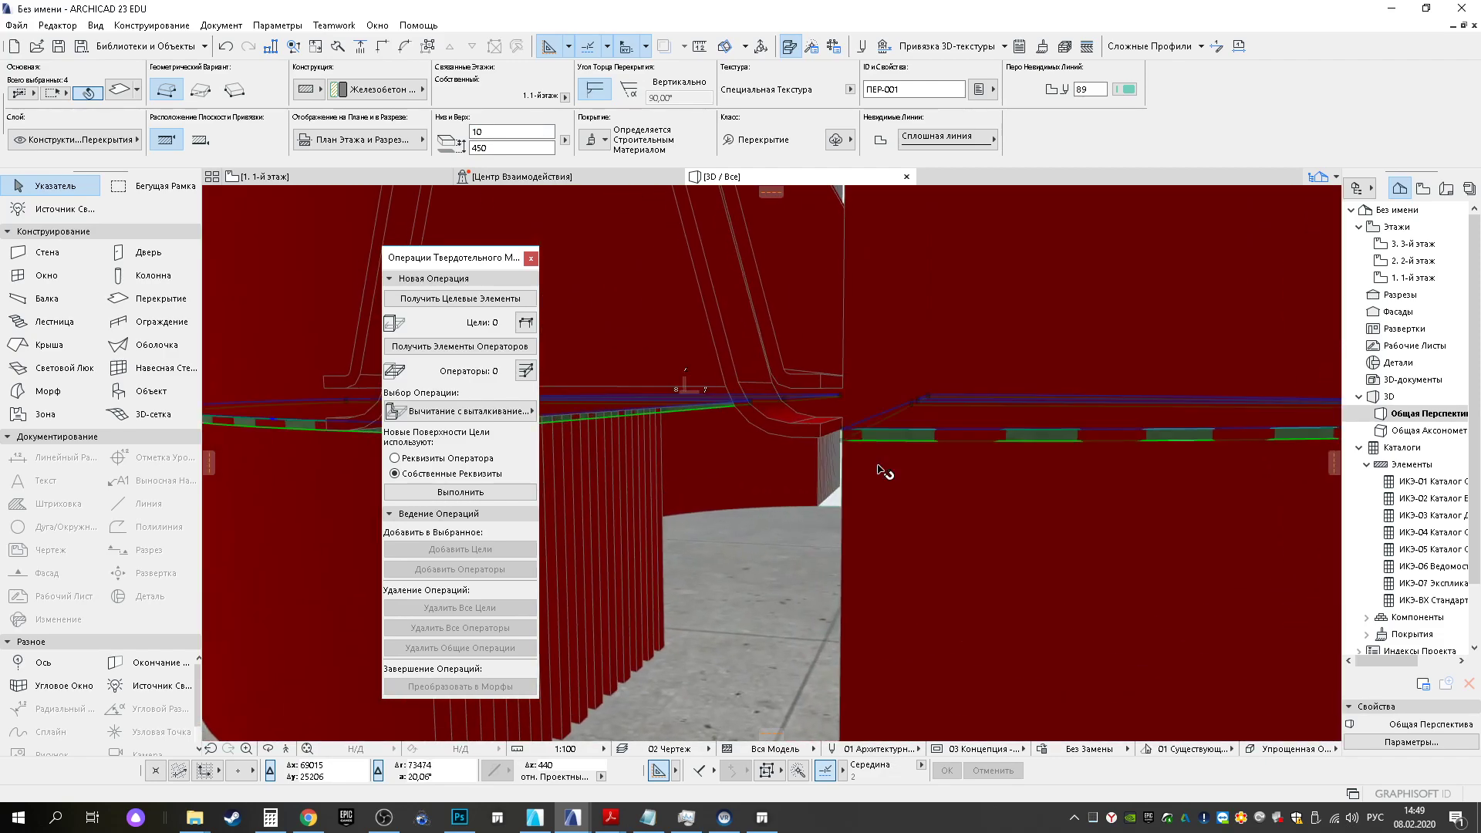
key("ctrl+9")
left_click(844, 429)
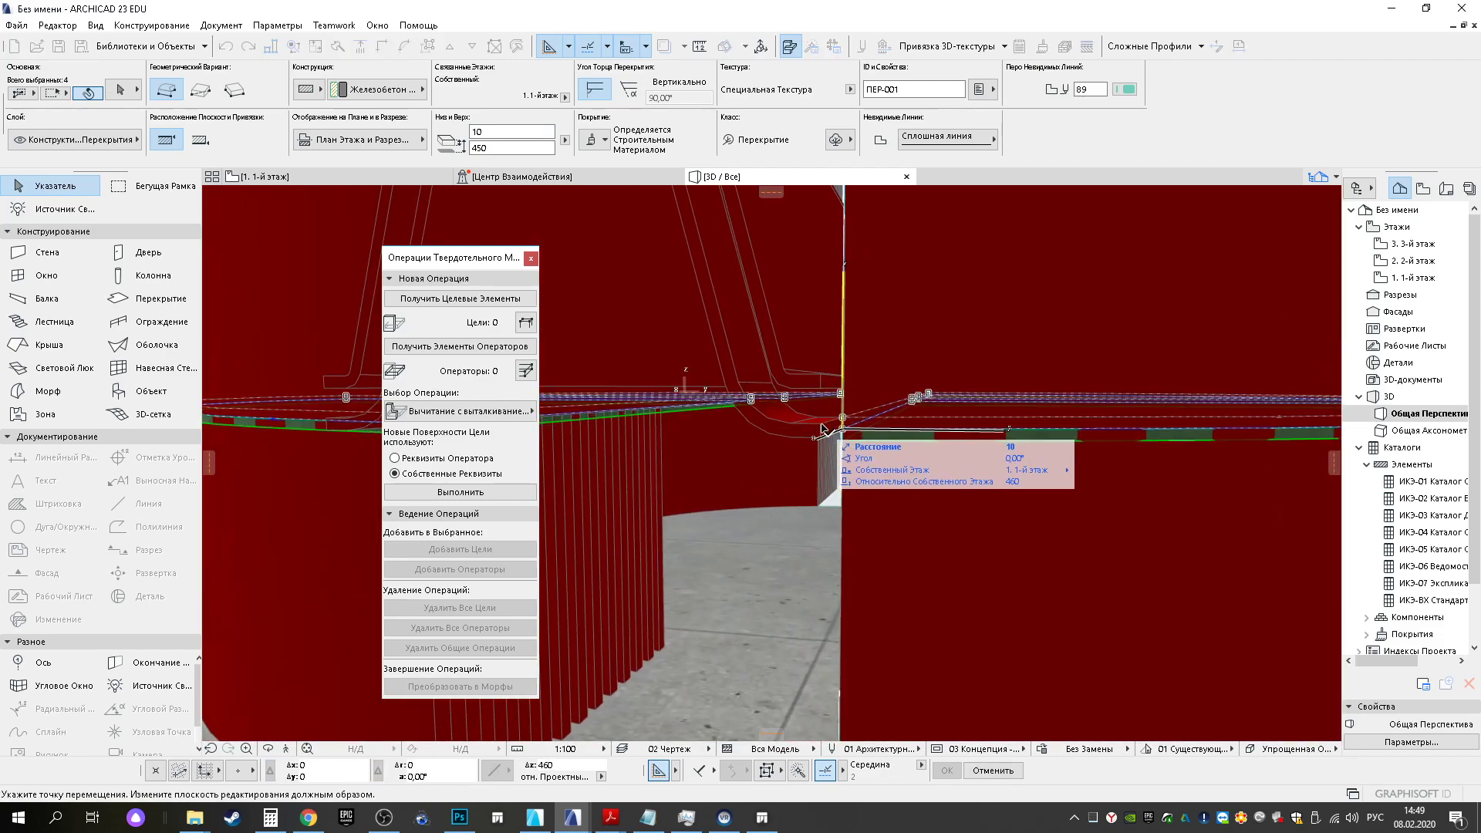
left_click(820, 422)
Load the four slab quarters as the operators of the solid element operation
scroll(817, 429, "down", 5)
middle_click_drag(742, 404, 991, 417, "shift")
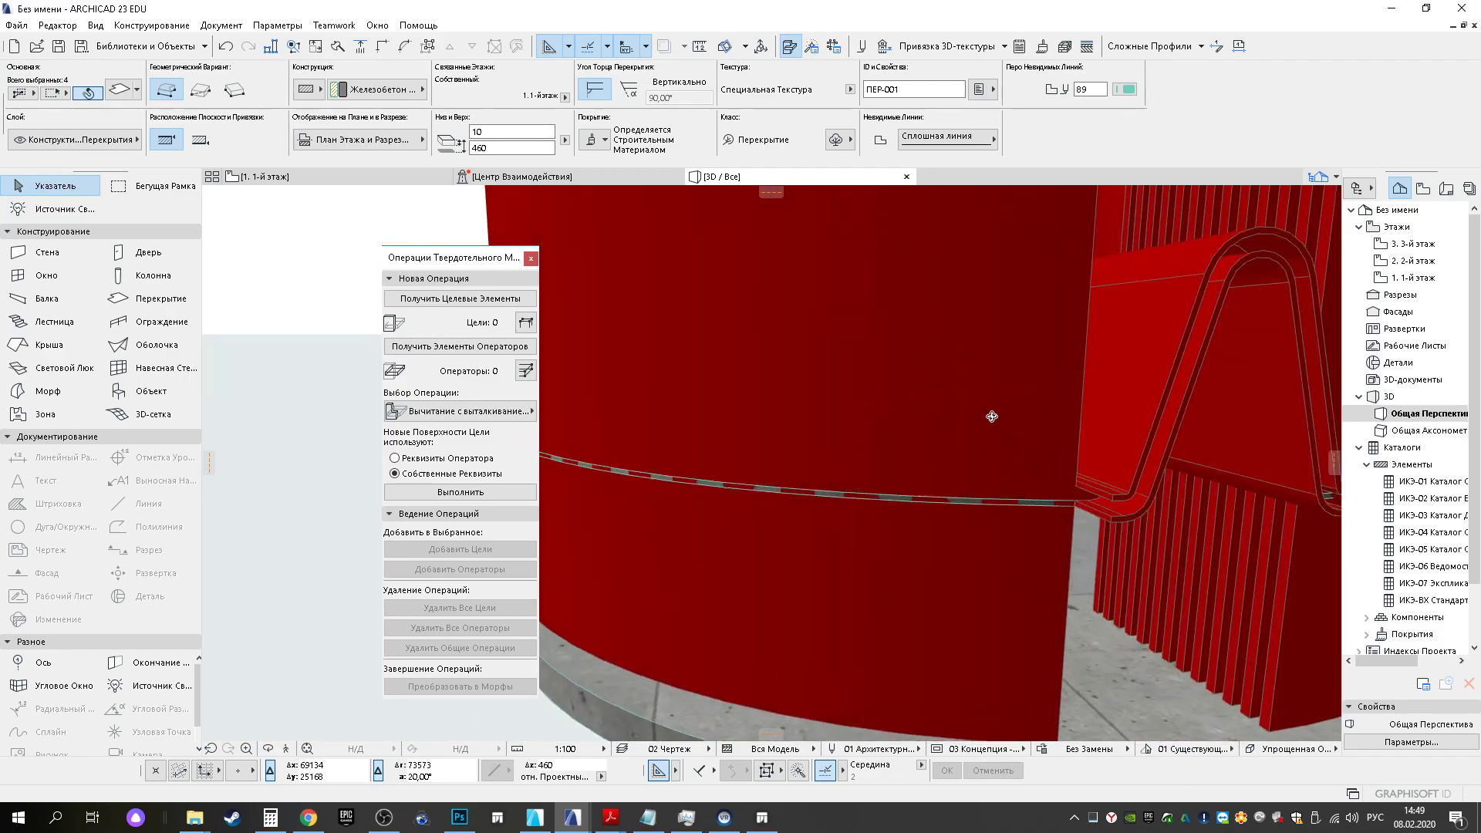
middle_click_drag(887, 503, 860, 540, "shift")
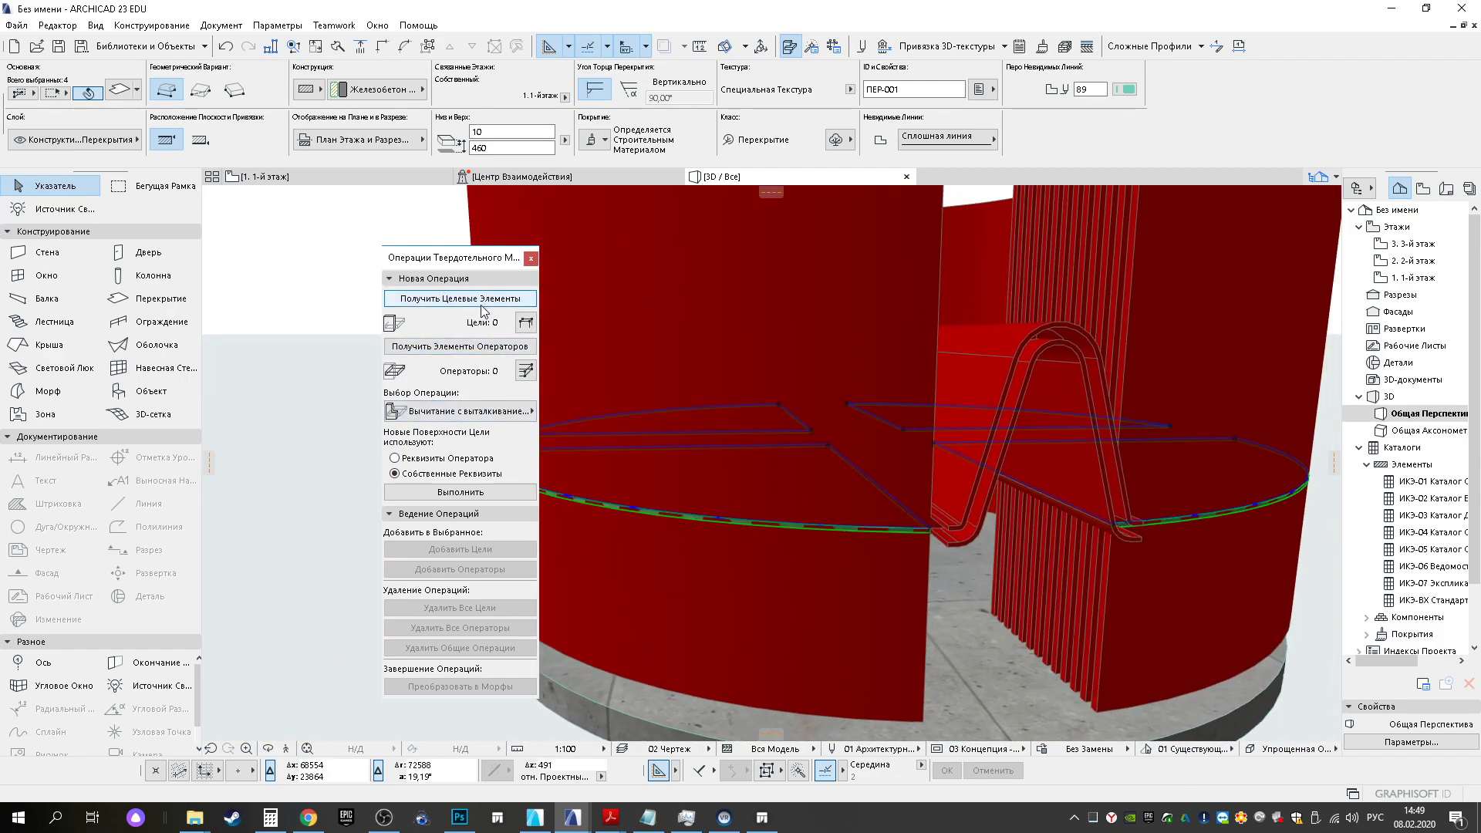
left_click(469, 341)
Set the red bench walls as targets and subtract the slab quarters from them with downward extrusion
scroll(947, 517, "down", 10)
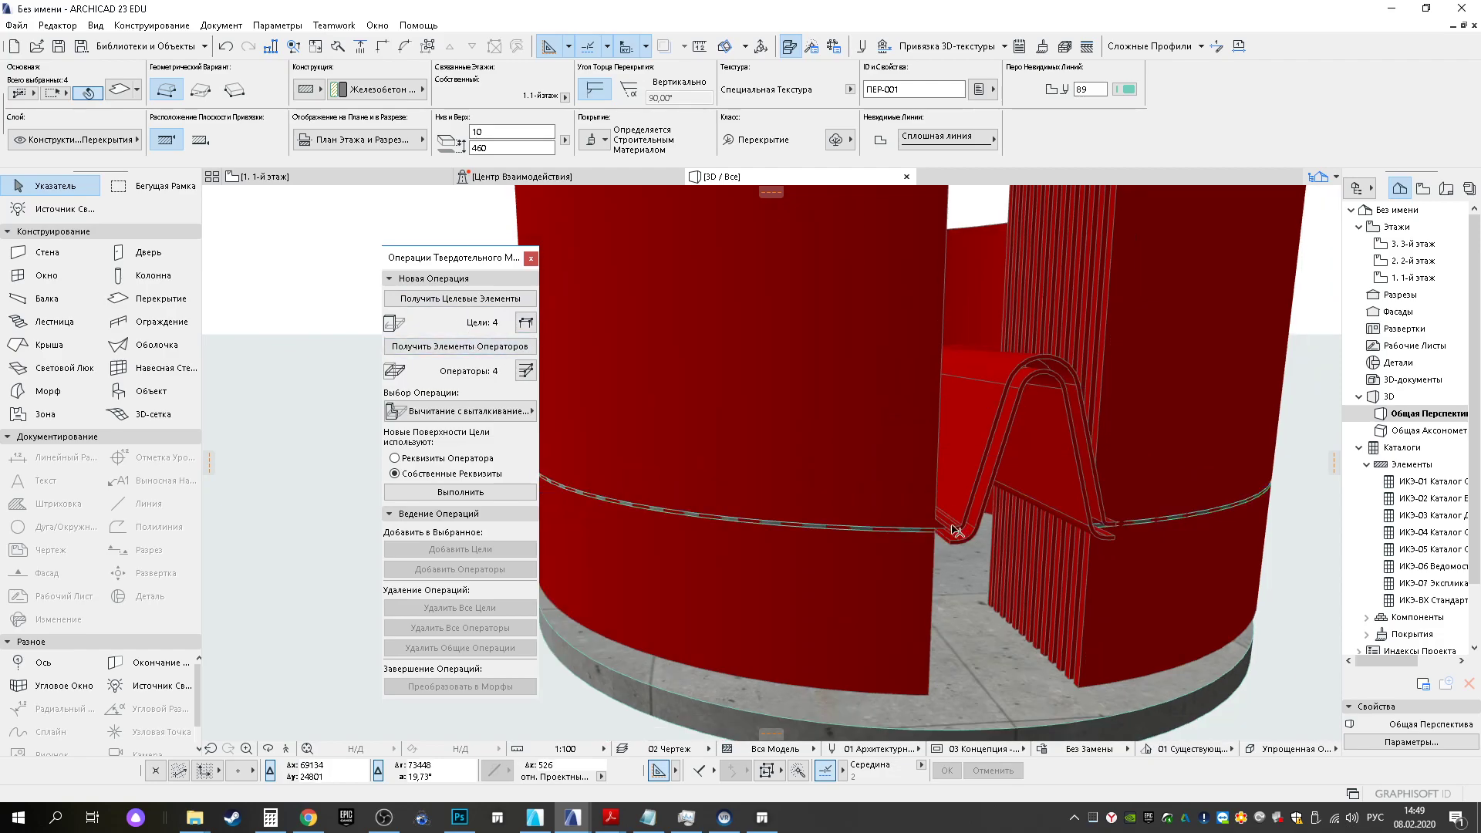
middle_click_drag(944, 517, 686, 353, "shift")
left_click_drag(685, 353, 1039, 394)
left_click(465, 301)
left_click(533, 411)
left_click(549, 452)
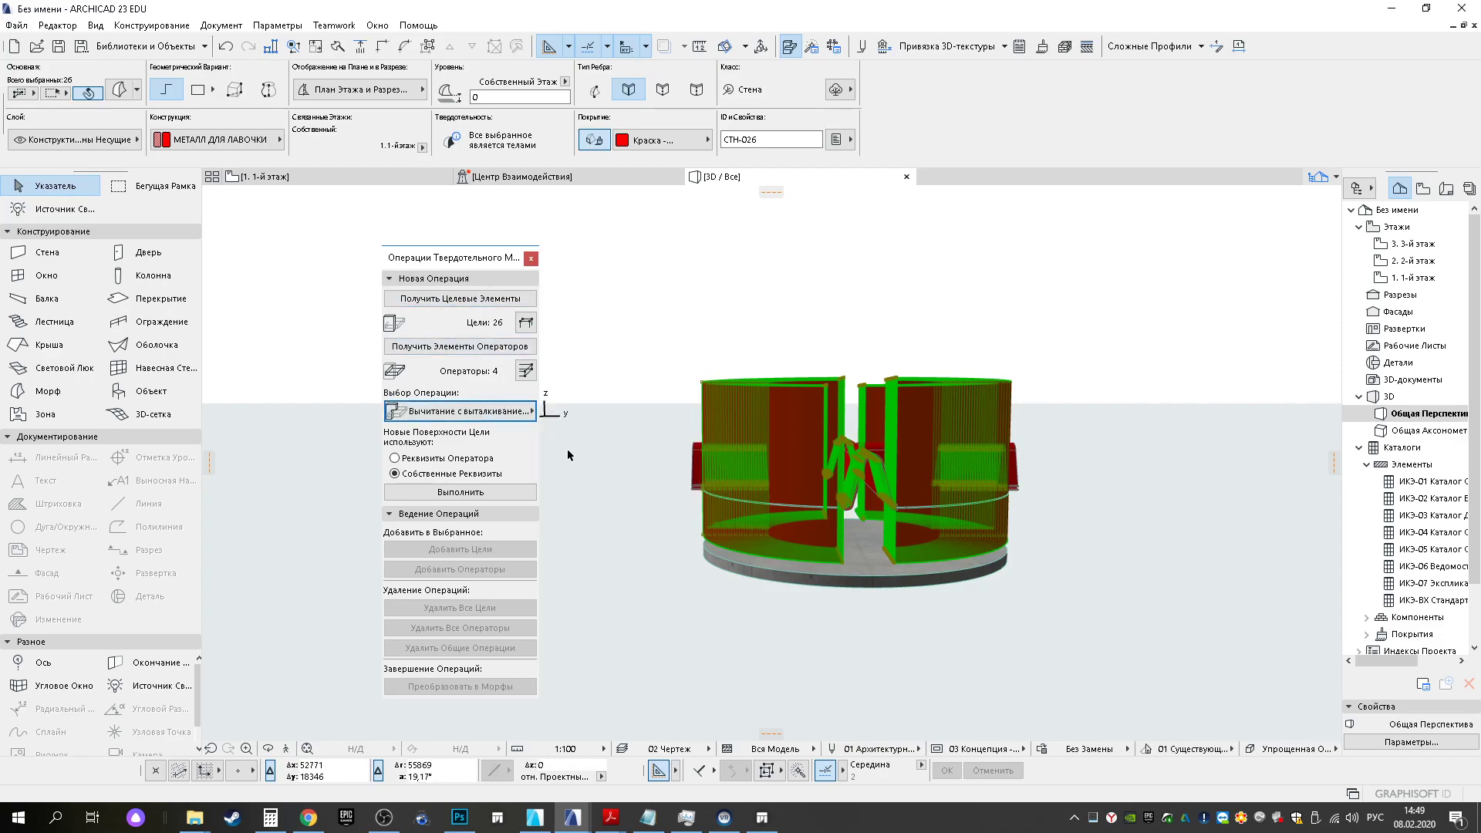
left_click(468, 495)
Deselect the walls, select the front-left slab quarter and offset its curved outer edge outward beyond the rings
scroll(842, 532, "up", 4)
middle_click_drag(841, 532, 805, 678, "shift")
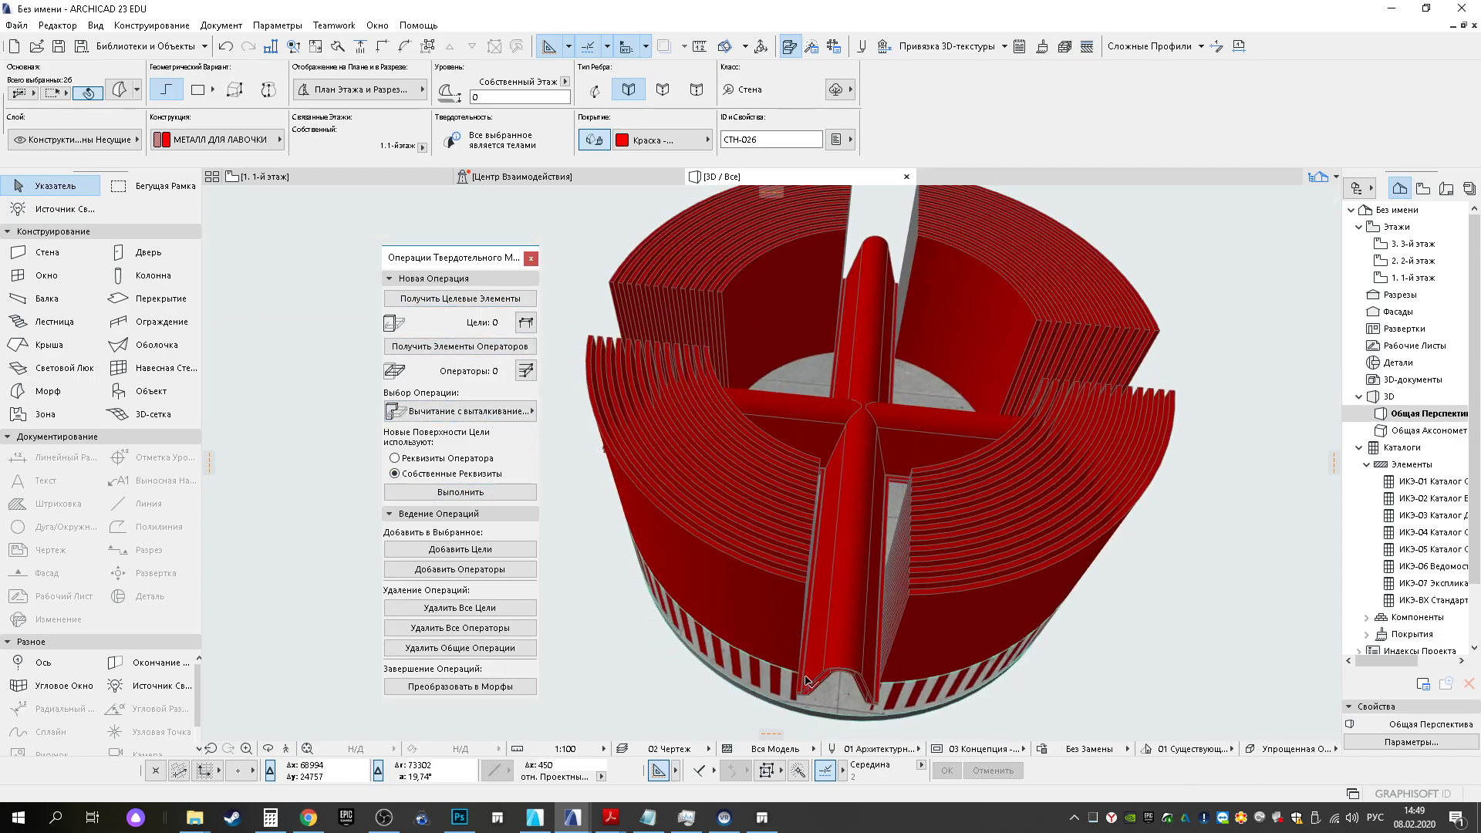
key("Escape")
middle_click_drag(795, 470, 804, 553, "shift")
left_click(769, 489)
left_click(812, 545)
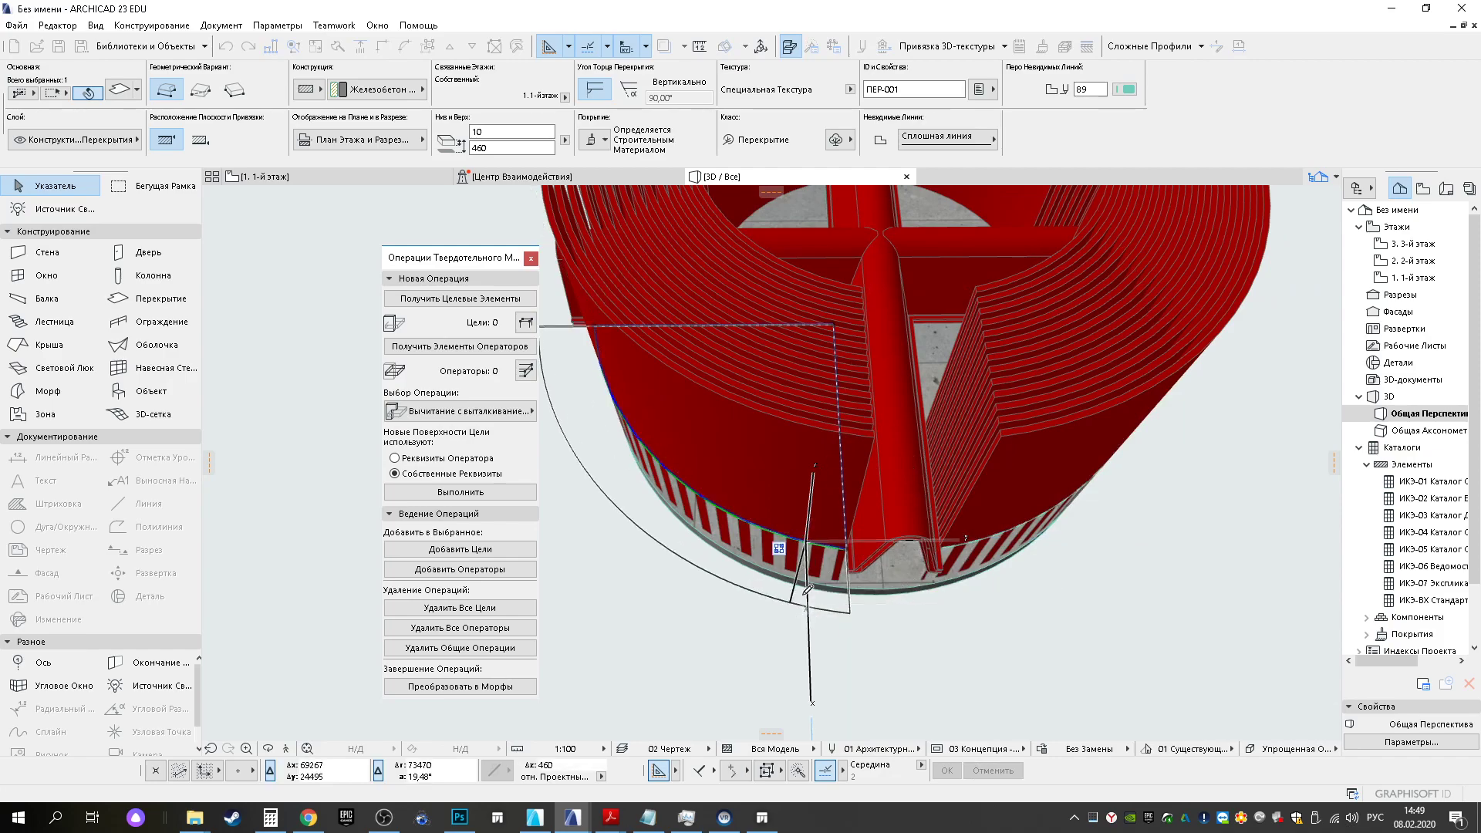
left_click(982, 558)
Select the front-right slab quarter and offset its curved outer edge outward beyond the rings
key("ctrl+a")
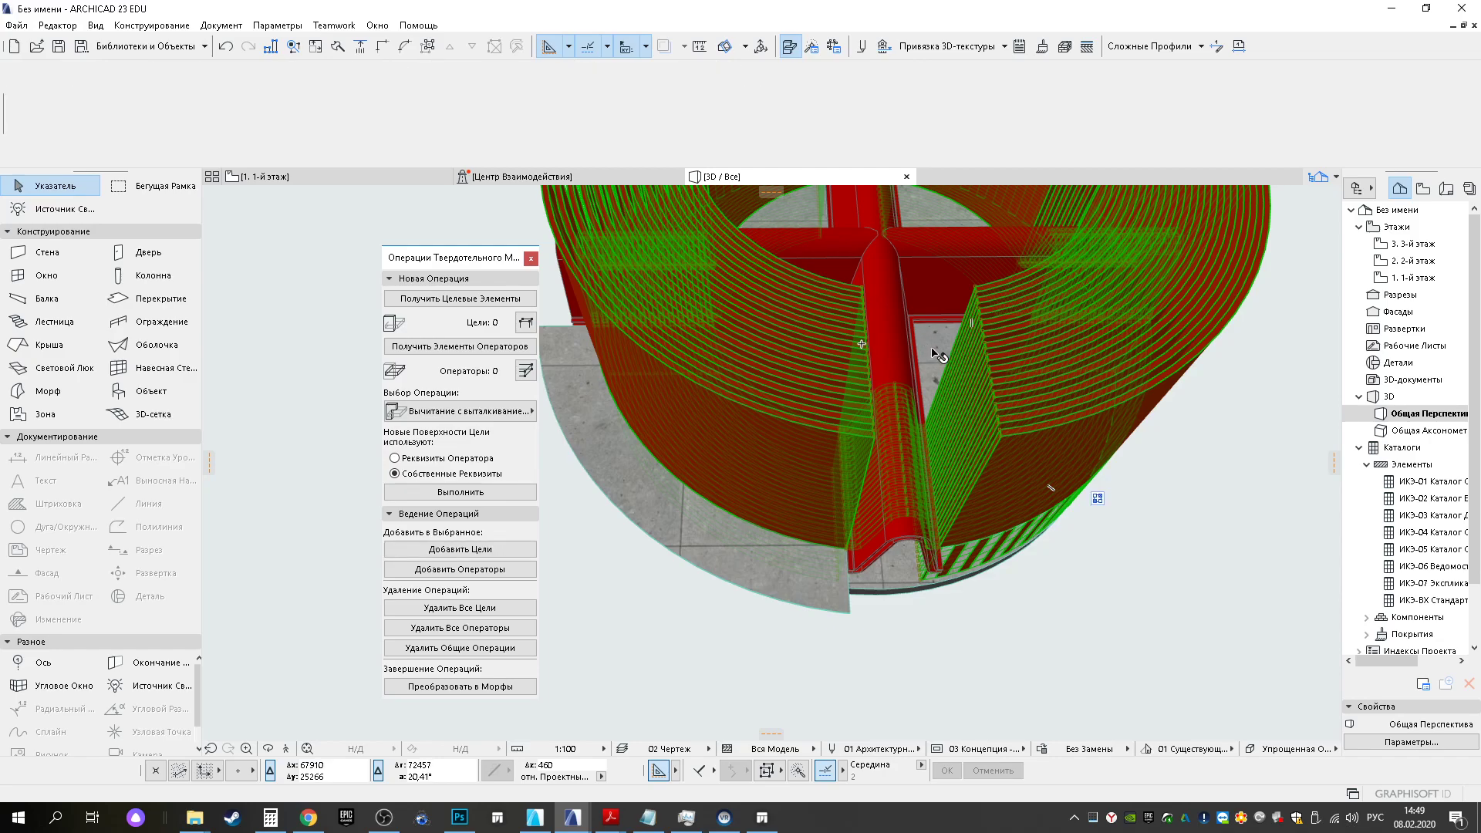
left_click(978, 531)
left_click(995, 538)
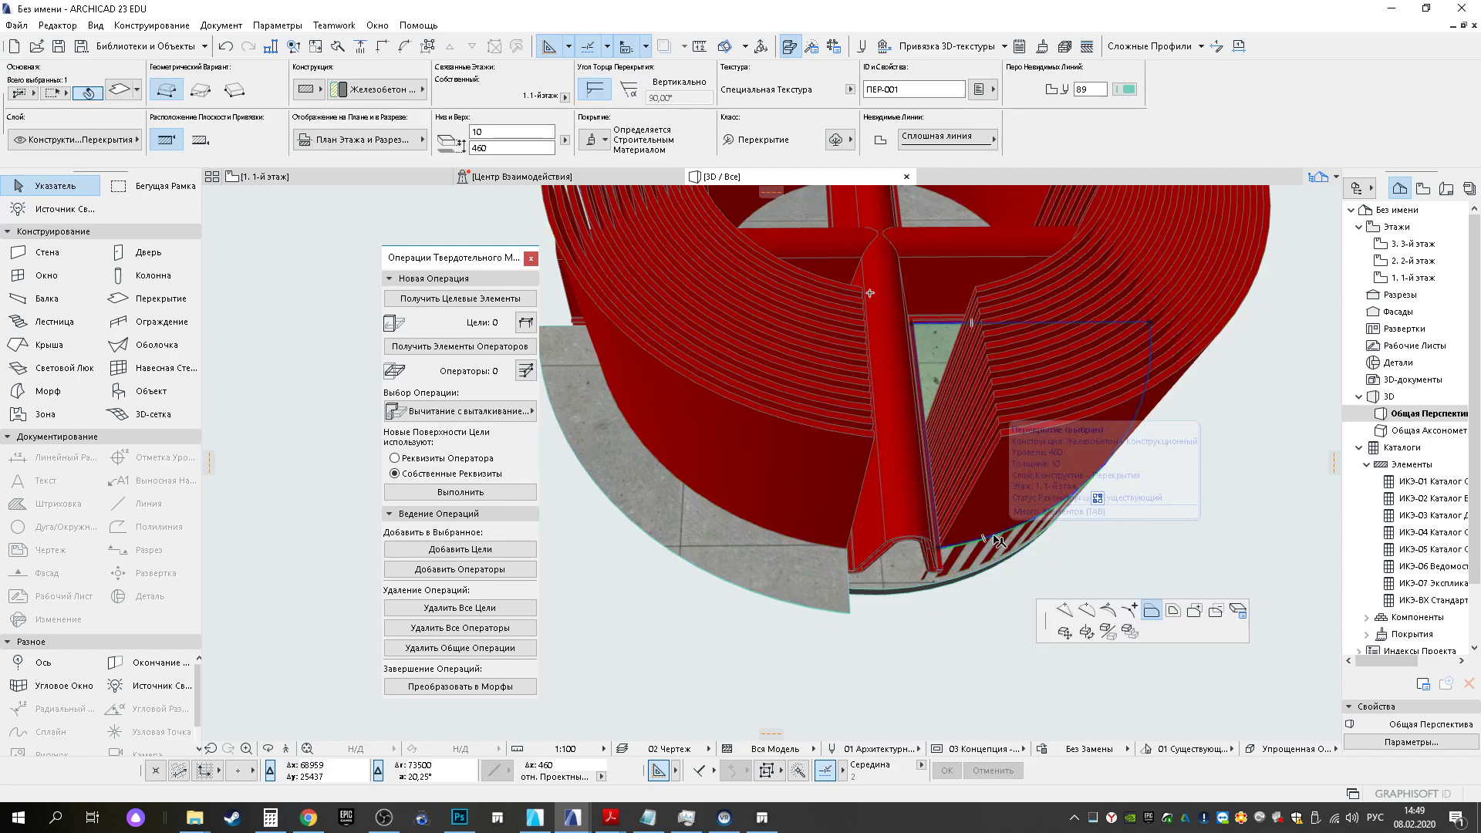
left_click(1014, 569)
scroll(1030, 535, "down", 1)
middle_click_drag(1033, 537, 865, 461, "shift")
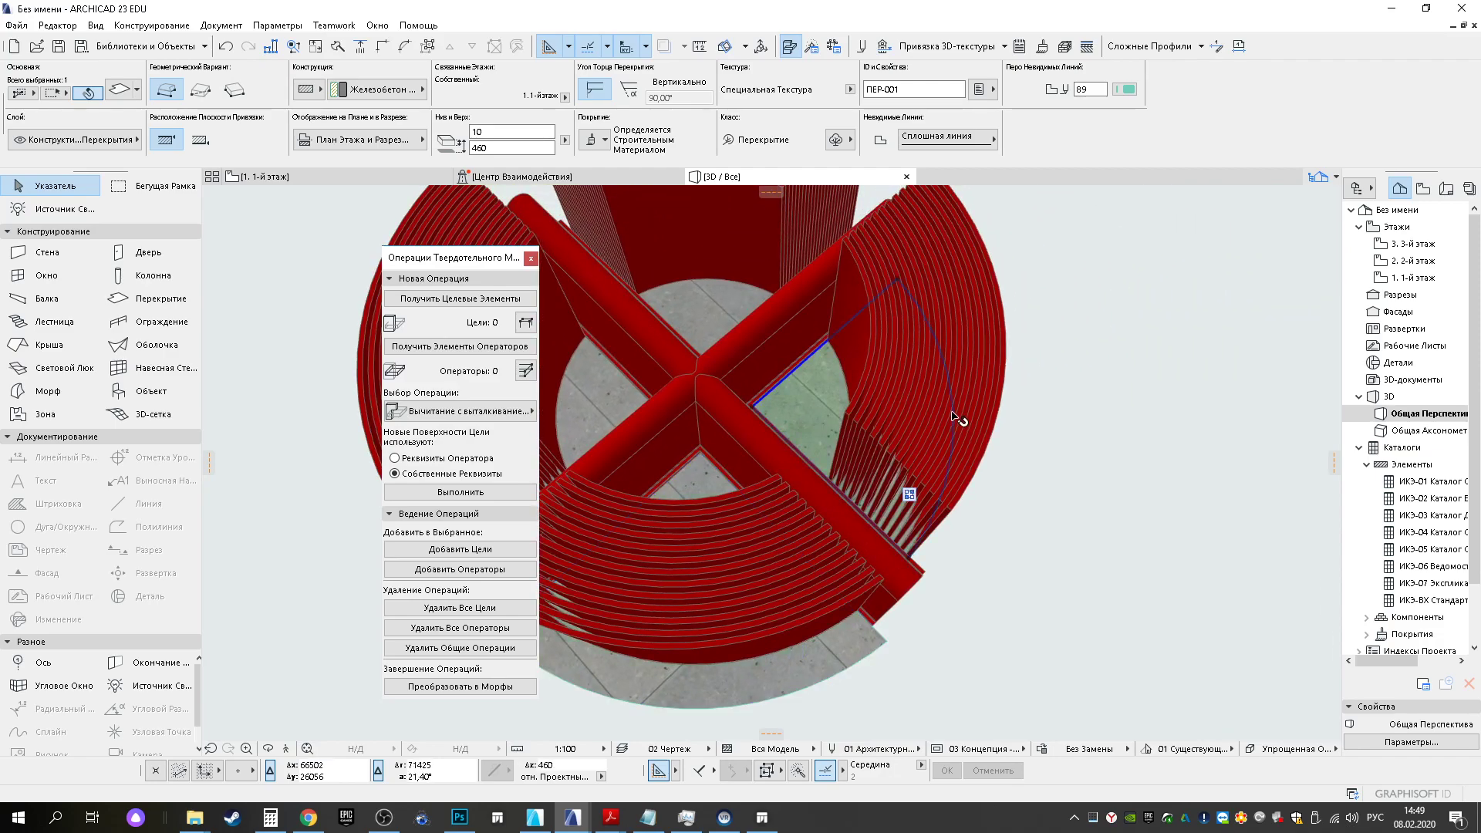
scroll(1025, 515, "up", 3)
middle_click_drag(947, 599, 799, 478)
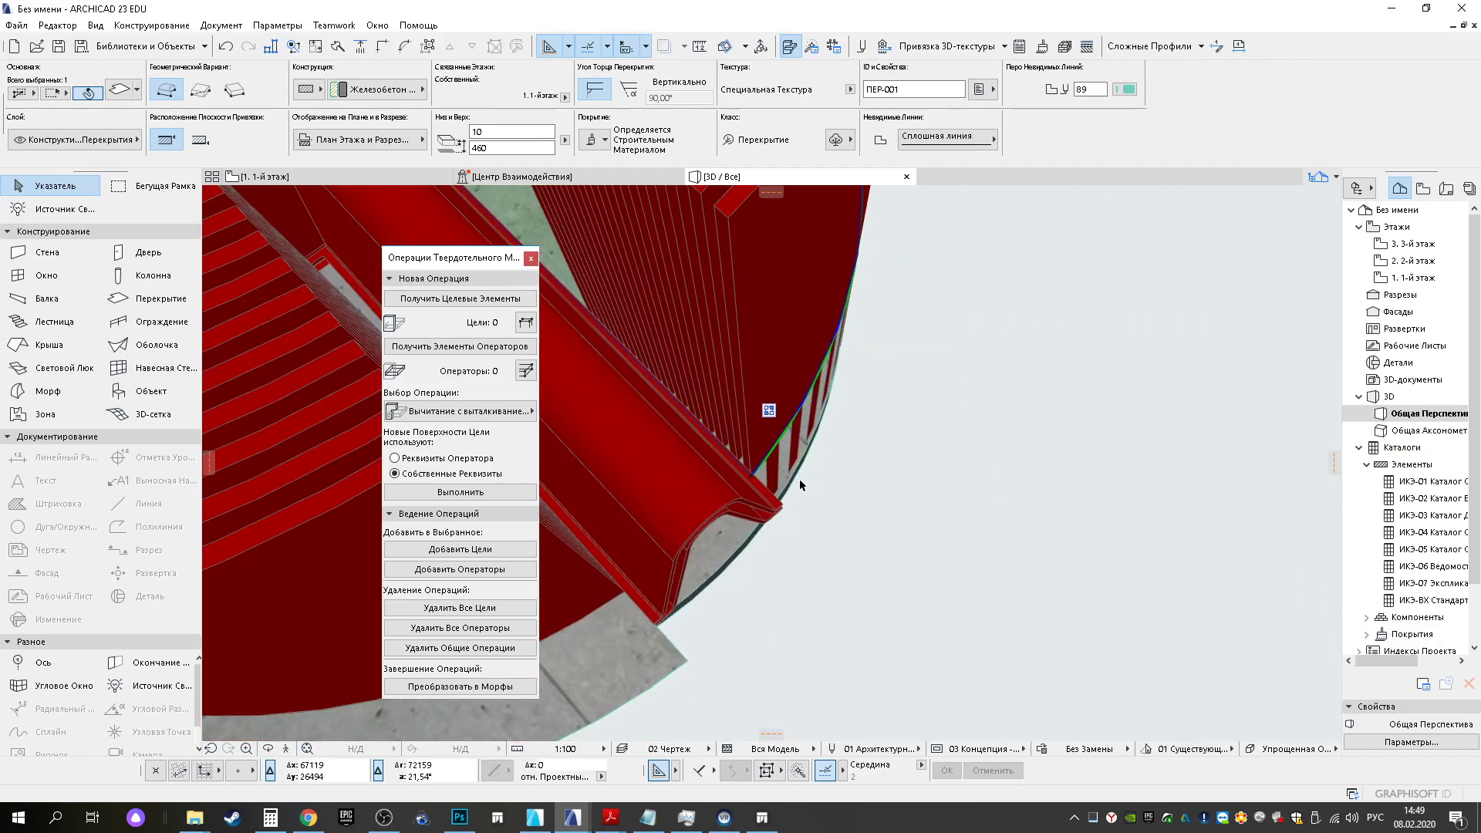
left_click(782, 442)
left_click(894, 455)
Offset the curved outer edges of the two remaining slab quarters outward beyond the rings
scroll(894, 455, "down", 5)
middle_click_drag(770, 336, 997, 554)
middle_click_drag(997, 554, 1373, 482, "shift")
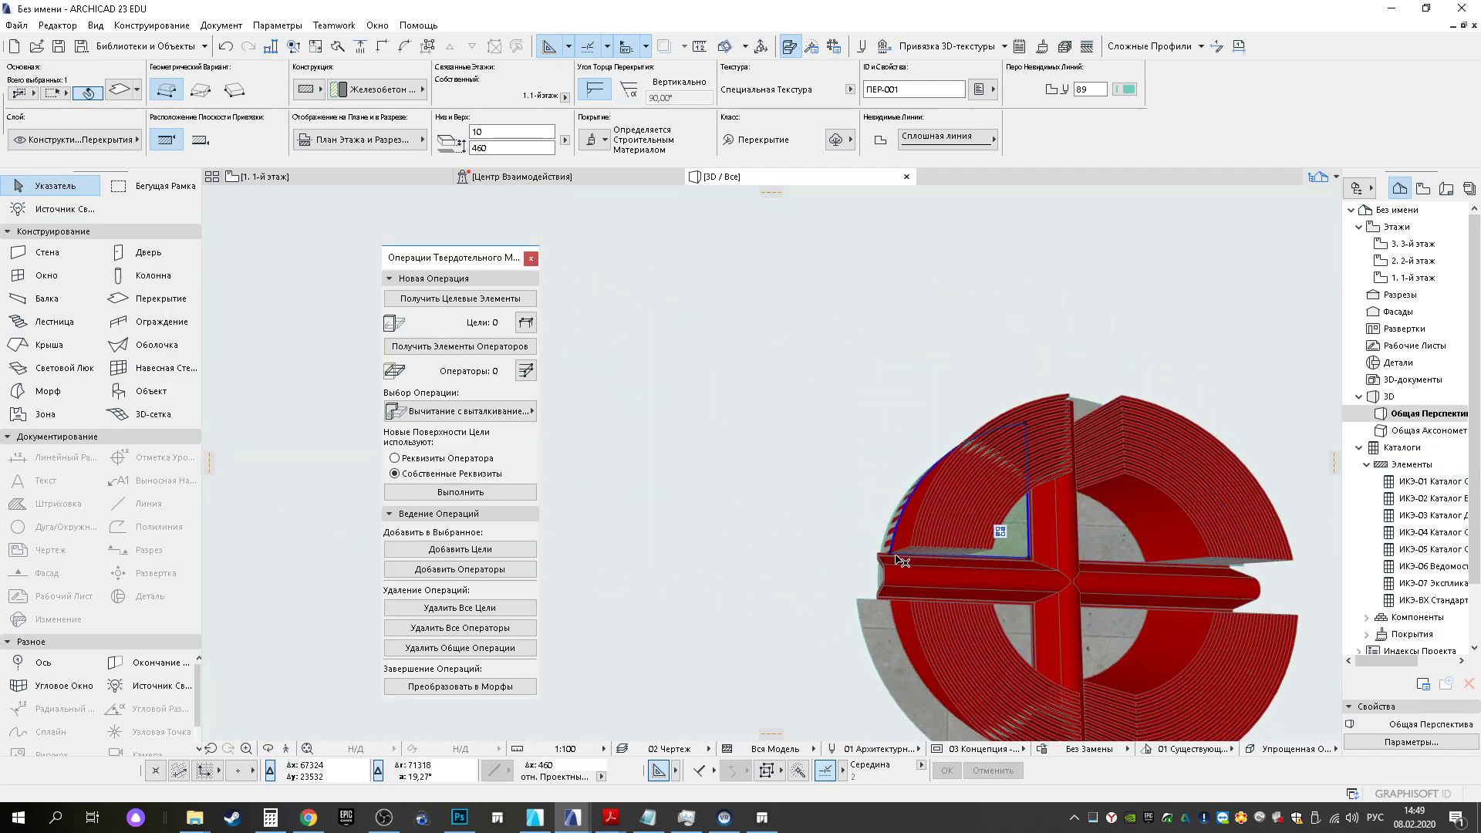
scroll(896, 556, "up", 4)
middle_click_drag(896, 556, 865, 309)
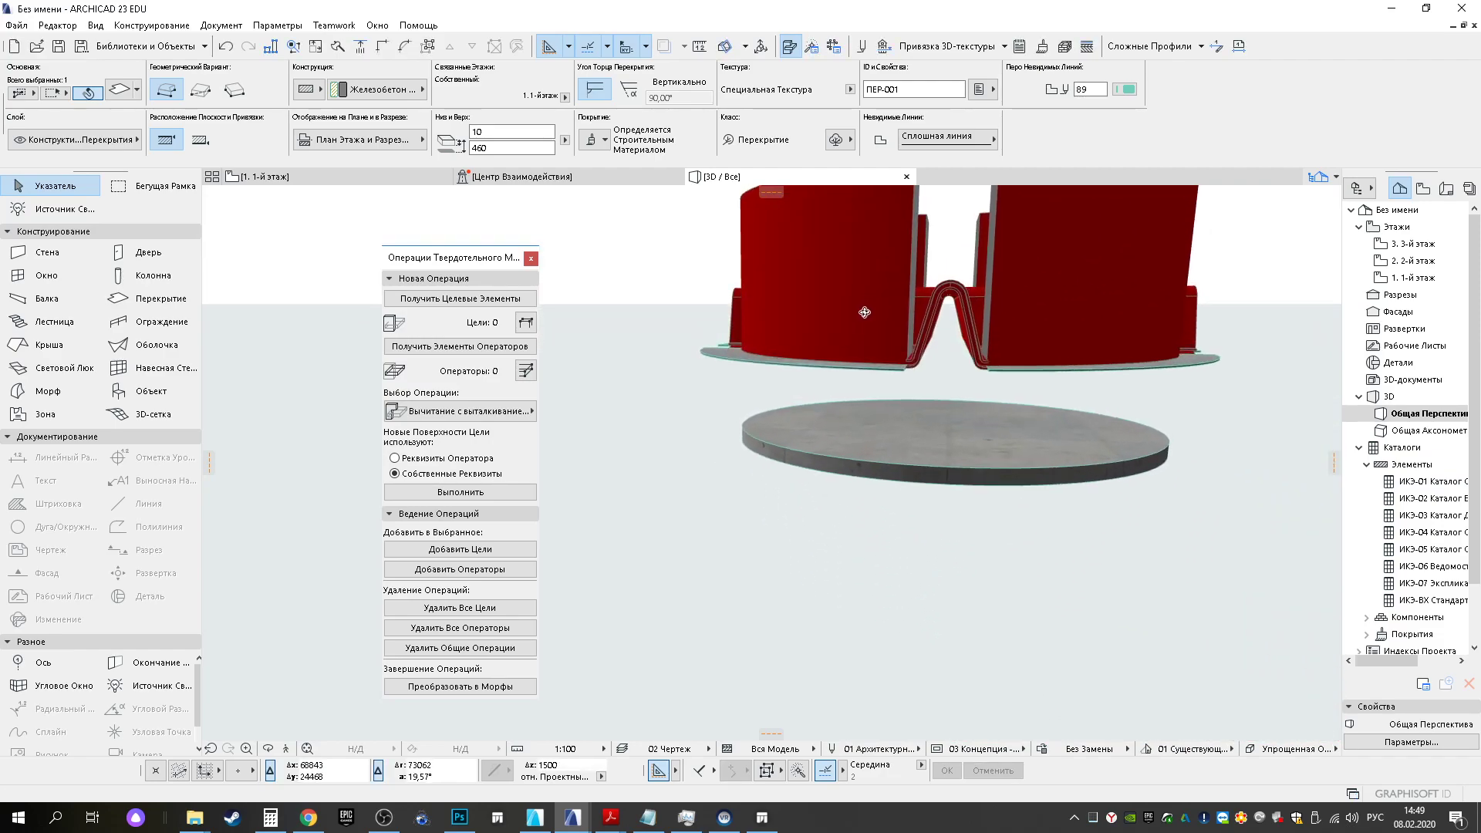
scroll(882, 371, "up", 2)
middle_click_drag(859, 364, 1115, 488)
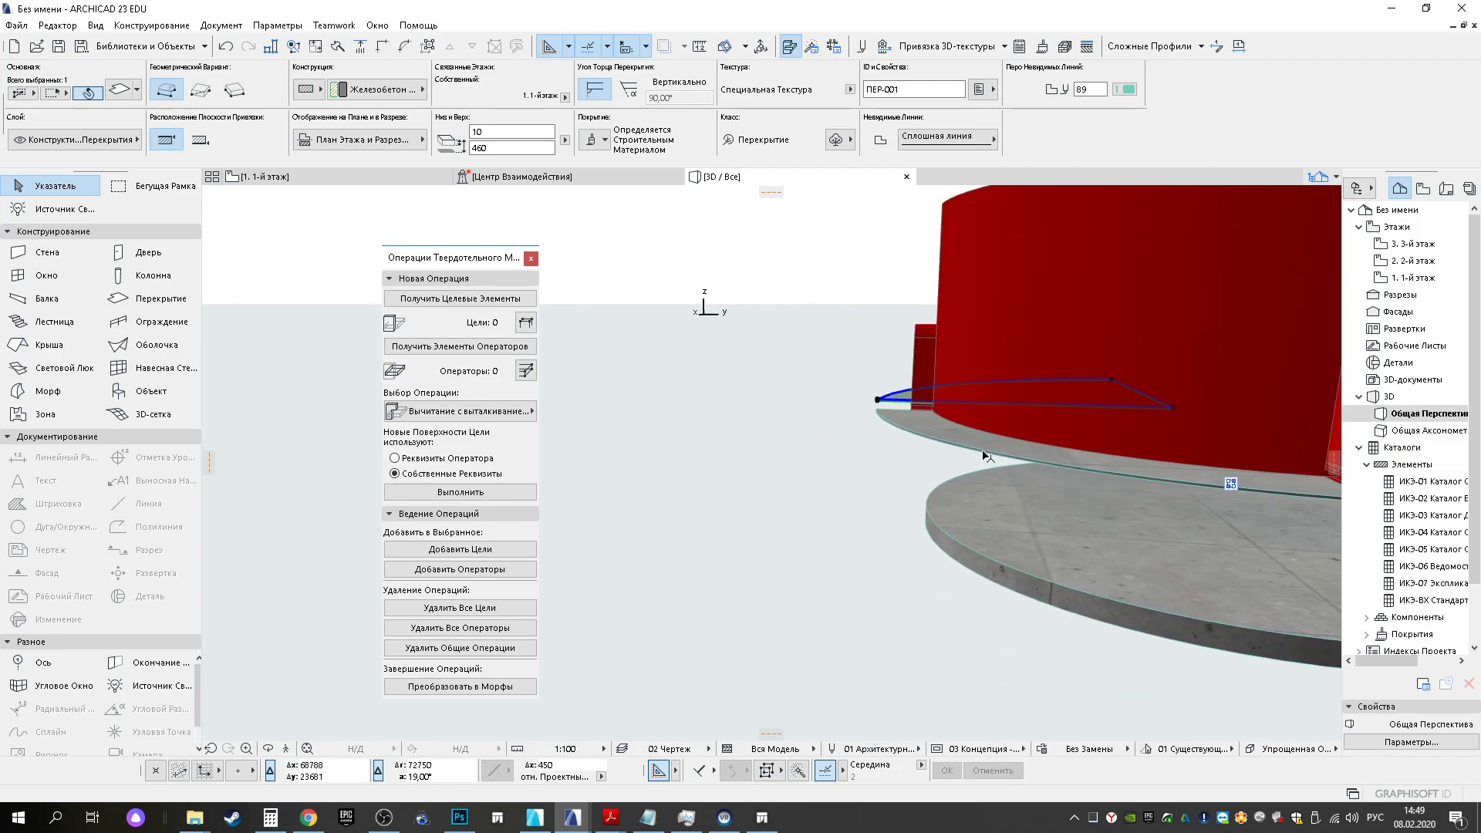
Select all four enlarged slab quarters and place a vertical copy of them 35 mm higher, at an elevation of 495 mm
middle_click_drag(1096, 478, 785, 480, "shift")
left_click(914, 463, "shift")
scroll(950, 455, "up", 10)
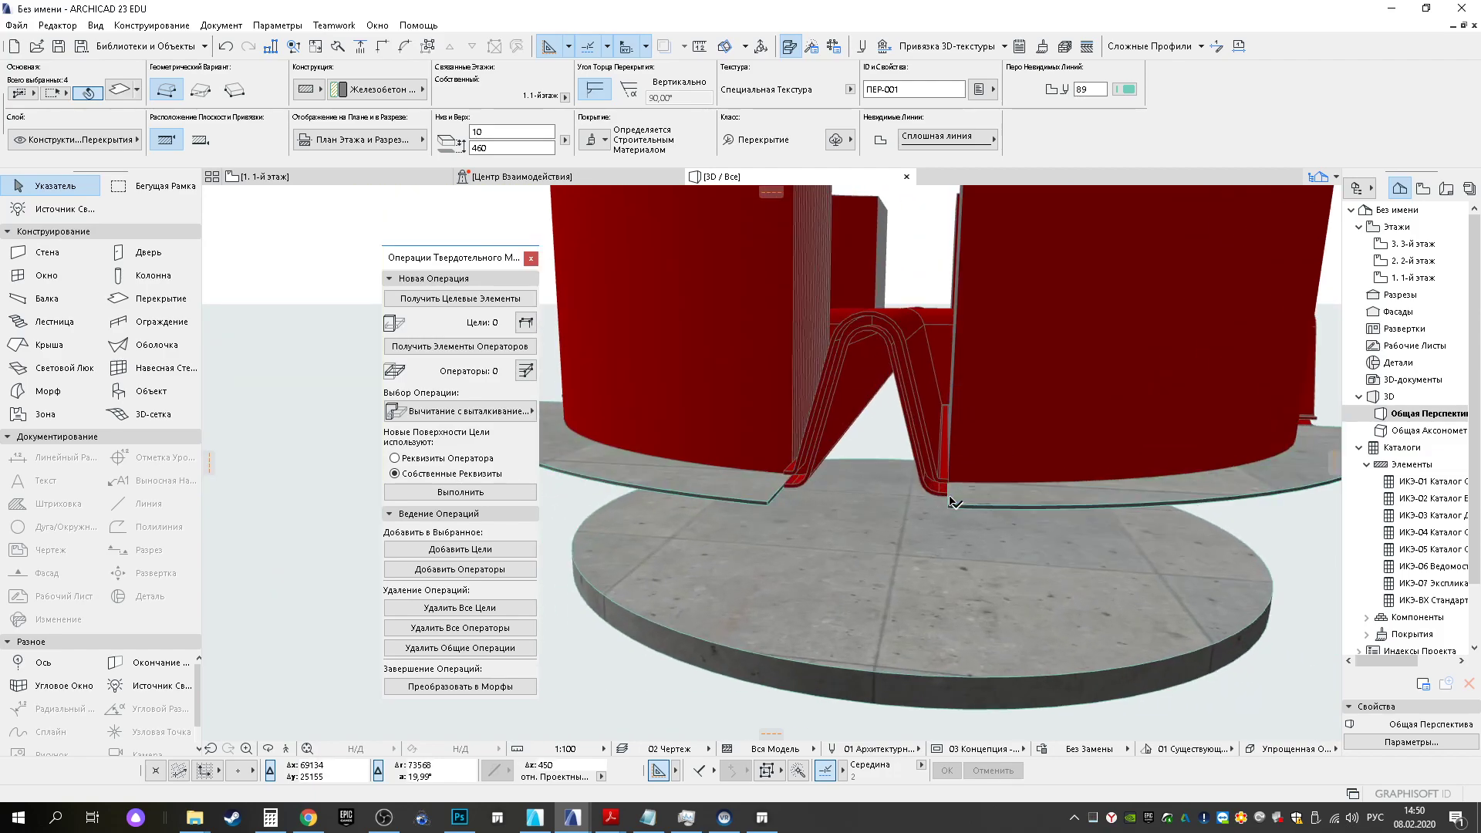
middle_click_drag(952, 488, 954, 484, "shift")
key("ctrl+d")
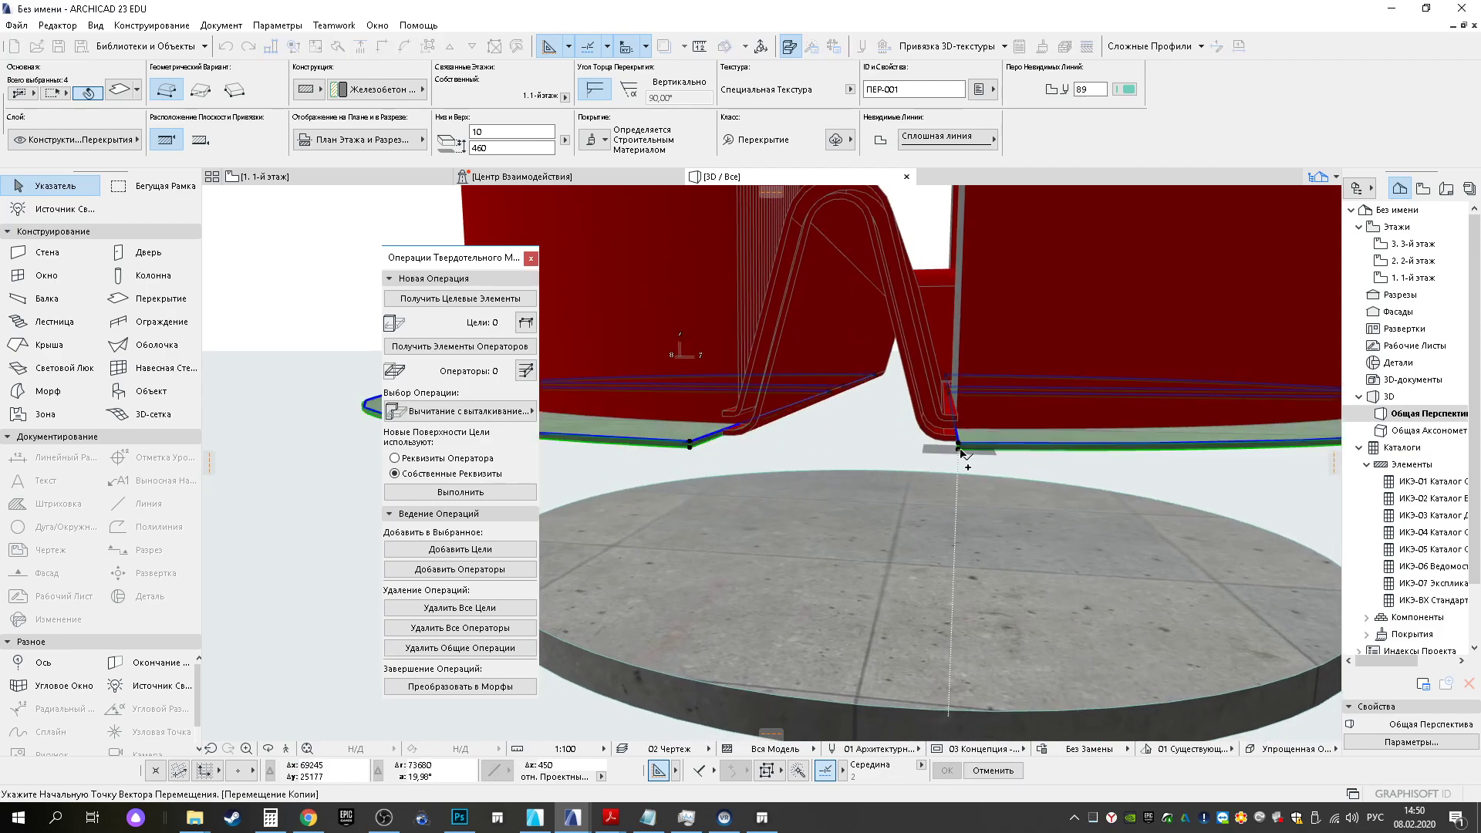
left_click(958, 450)
left_click(959, 420)
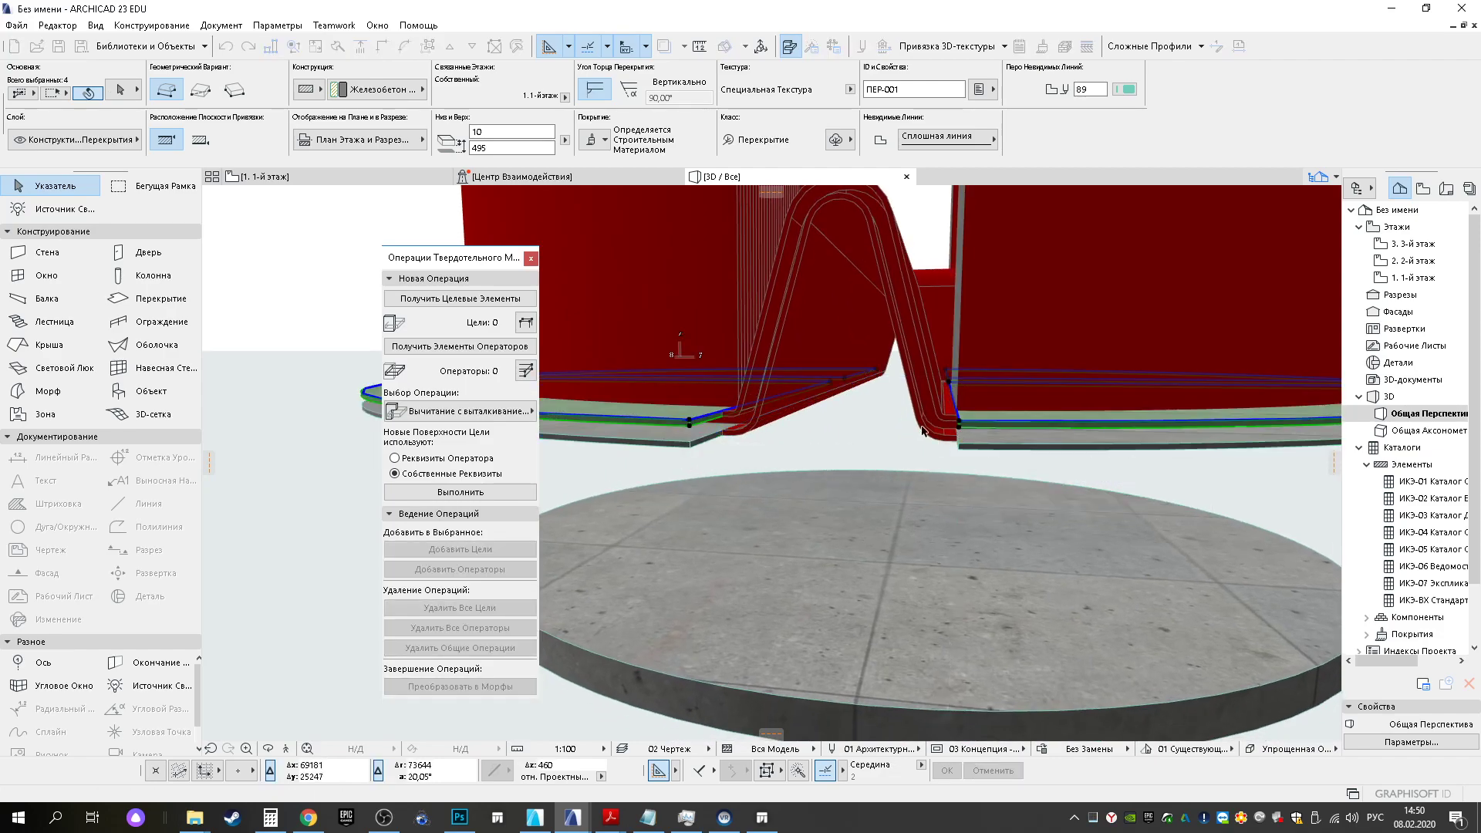
middle_click_drag(794, 378, 767, 448, "shift")
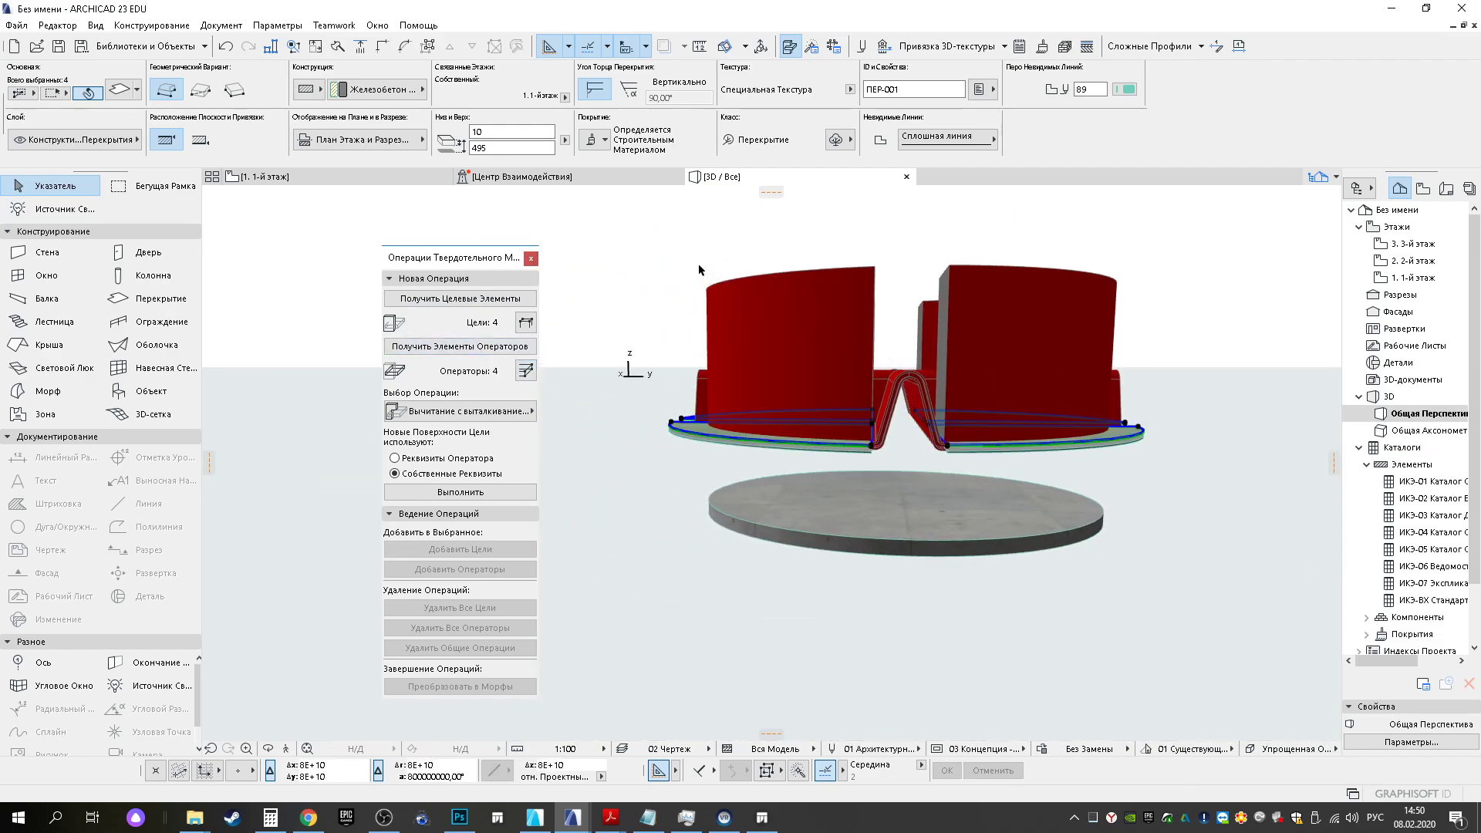
Cut the rings with the four upper slab quarters using solid subtraction with upward extrusion, with all rings as targets
left_click(661, 244)
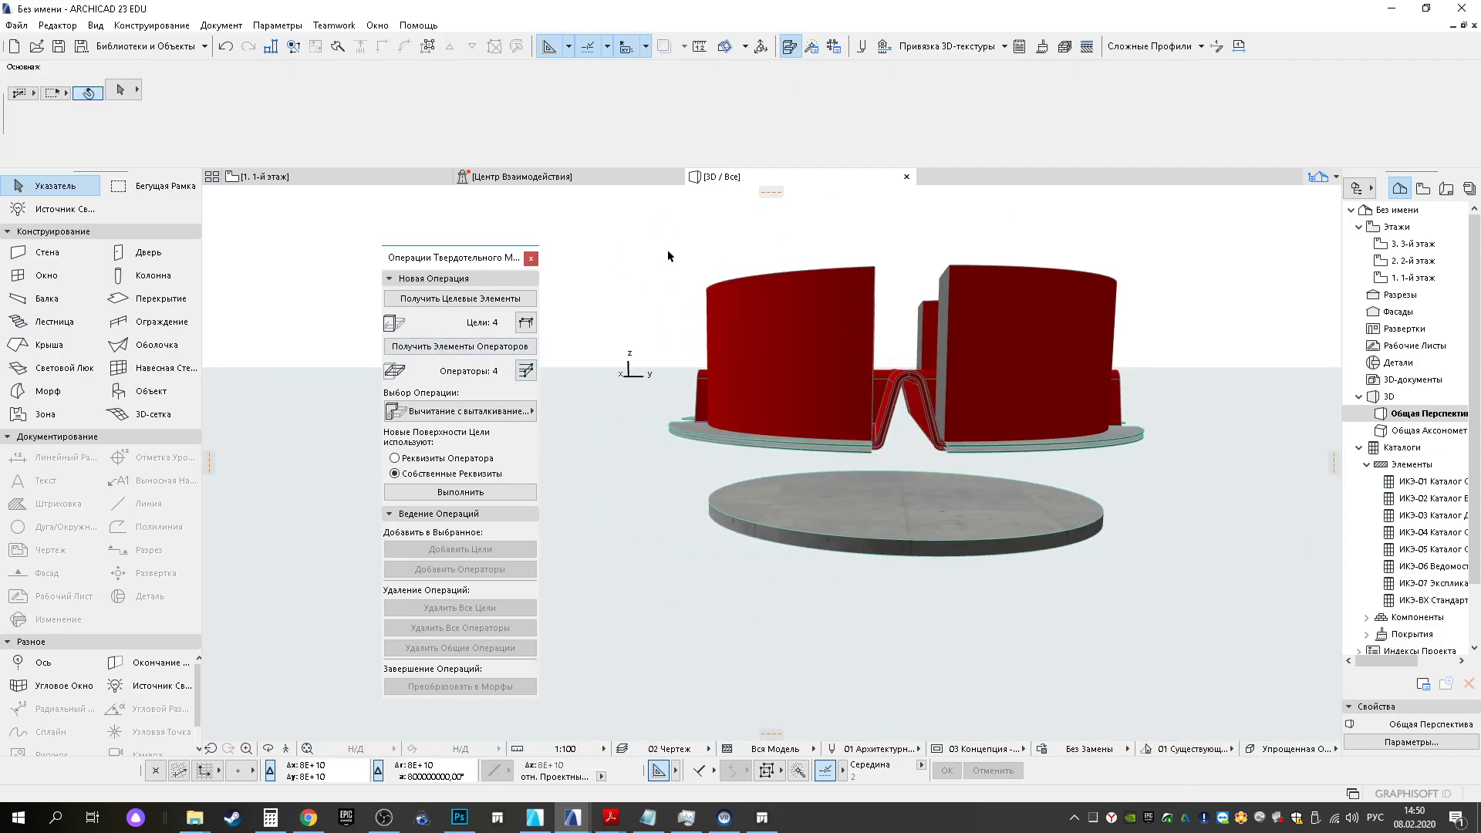
left_click(1142, 319)
left_click(460, 299)
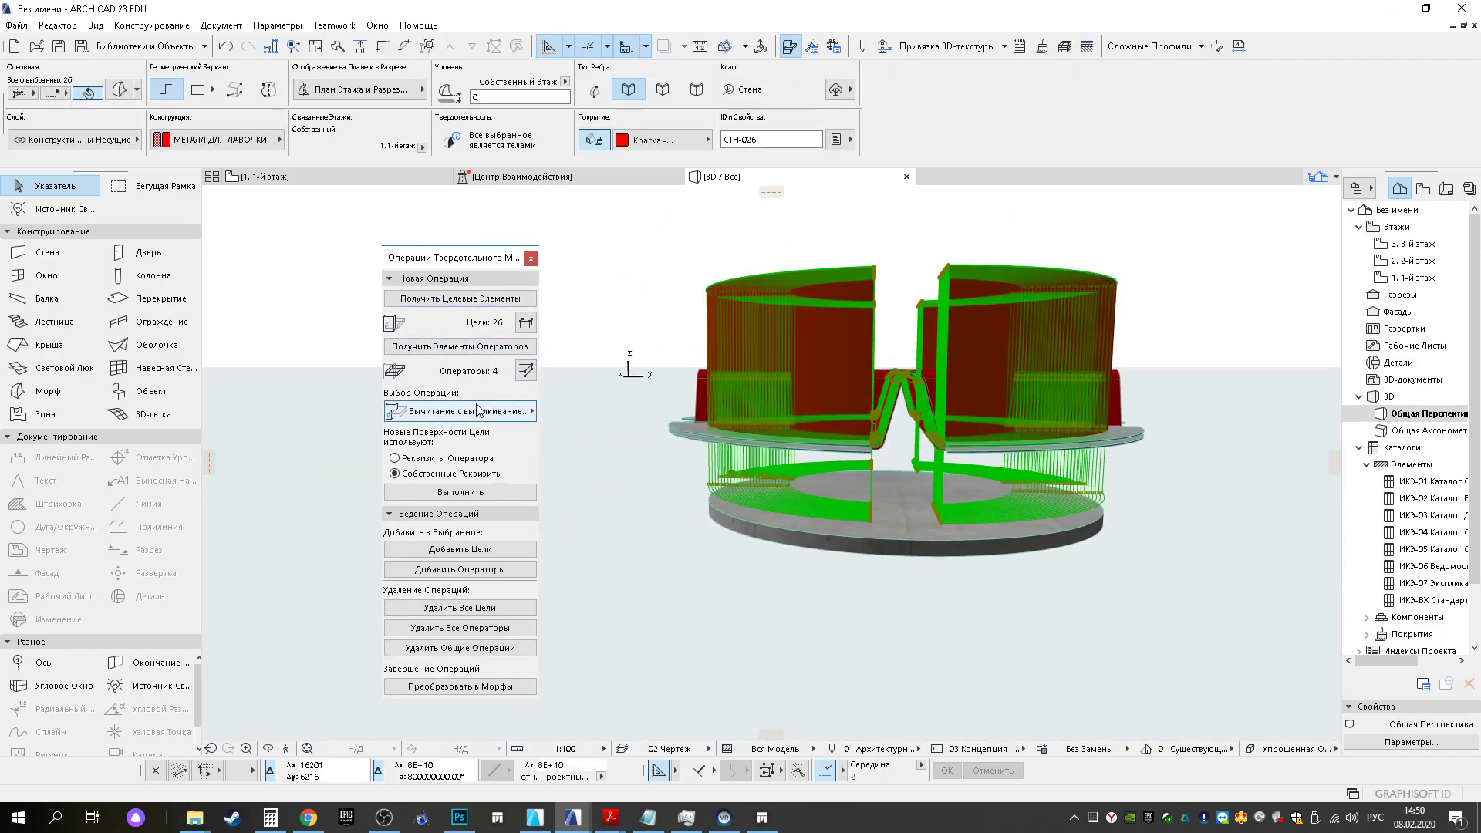
left_click(489, 413)
left_click(592, 431)
left_click(455, 492)
Convert the selected cut rings to morphs and clear the selection
scroll(871, 429, "up", 1)
middle_click_drag(822, 415, 962, 438, "shift")
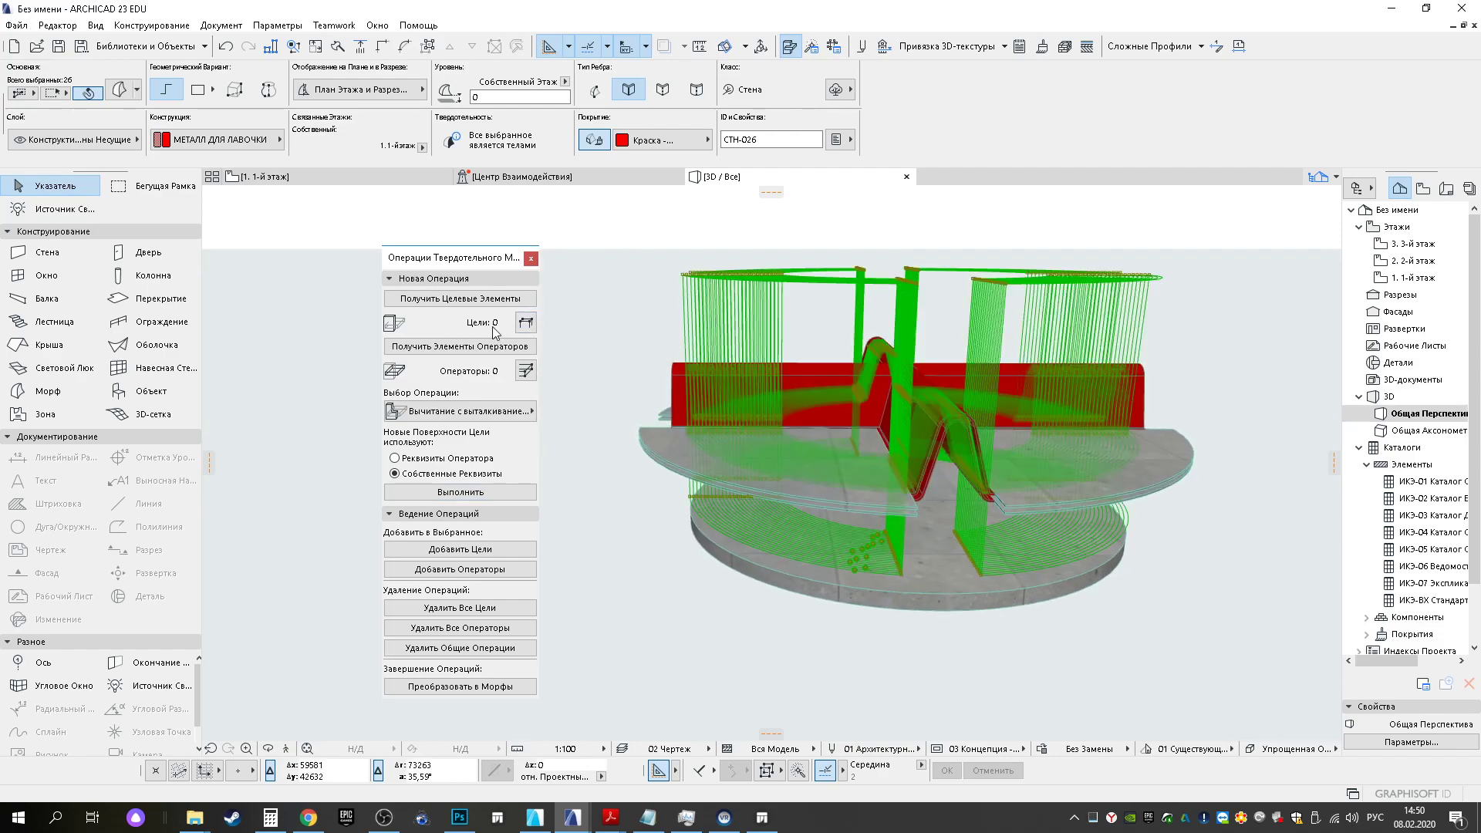
right_click(774, 279)
left_click(896, 414)
left_click(823, 317)
key("Escape")
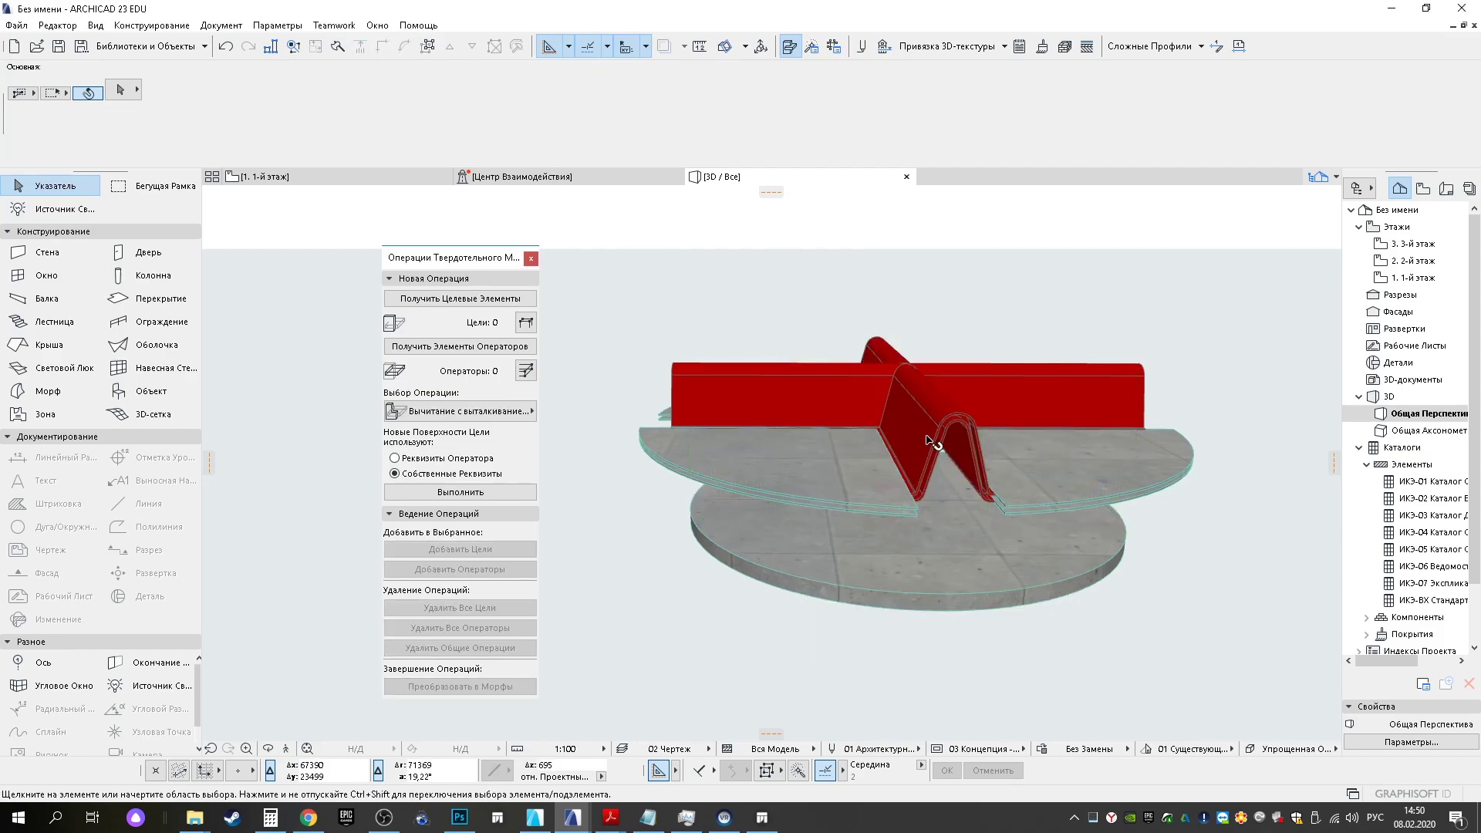
Check the cut rings between the upper and lower slab quarters at the end of the wavy-profile wall
scroll(964, 505, "up", 6)
scroll(941, 483, "down", 2)
middle_click_drag(942, 483, 887, 432, "shift")
left_click_drag(887, 432, 901, 412)
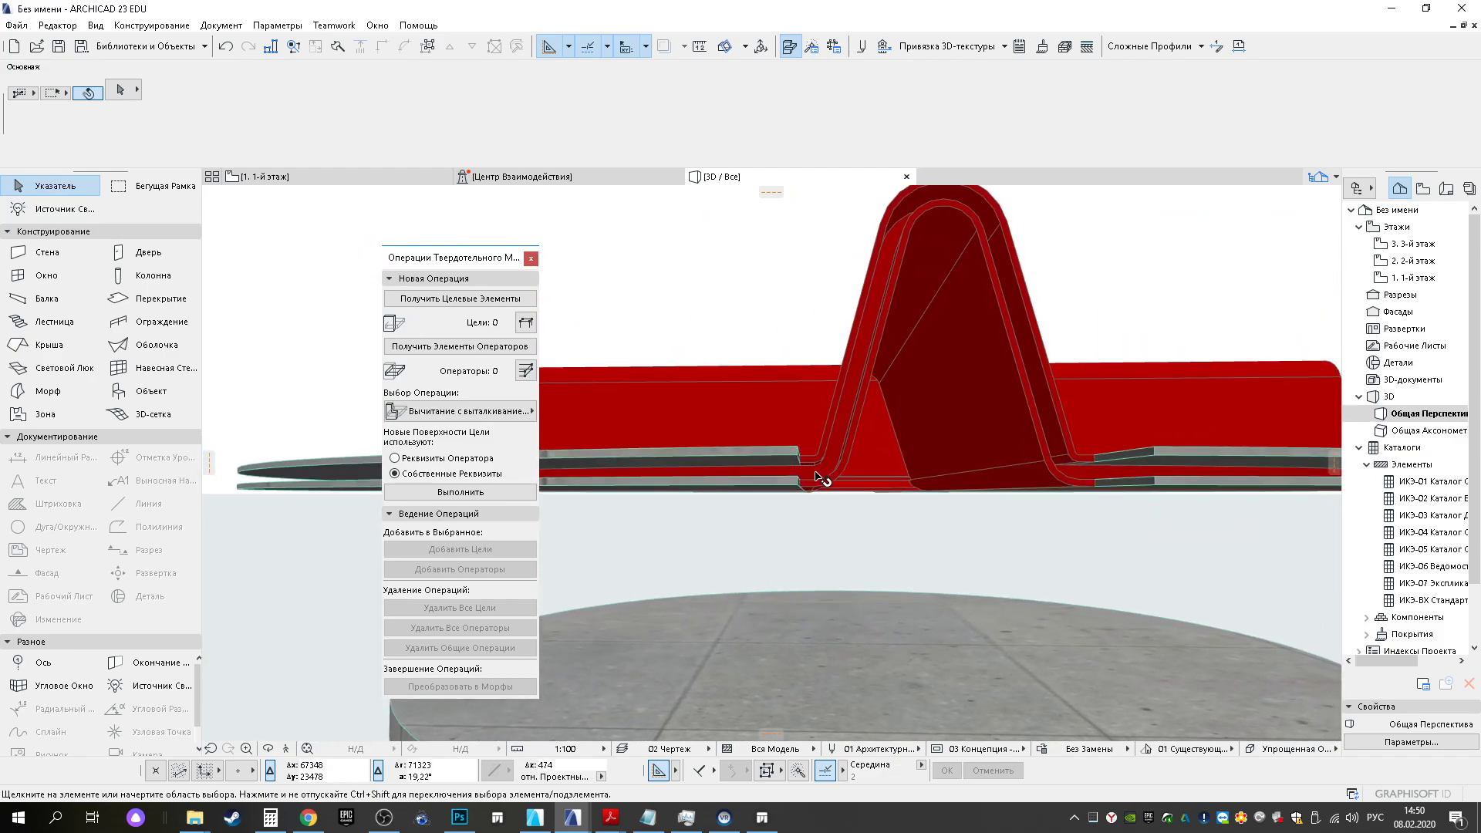
left_click(818, 476)
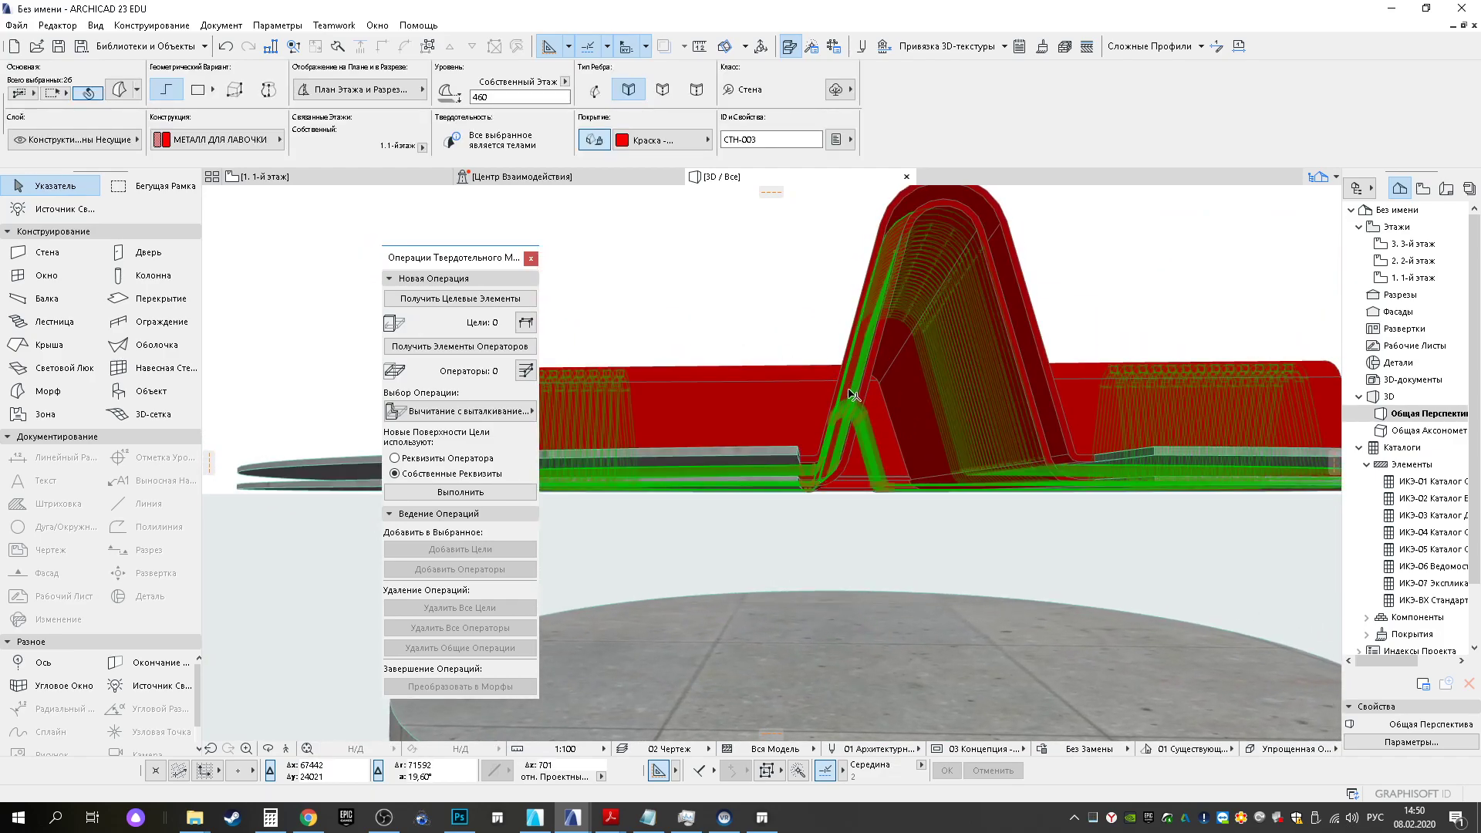
key("Escape")
scroll(849, 409, "down", 5)
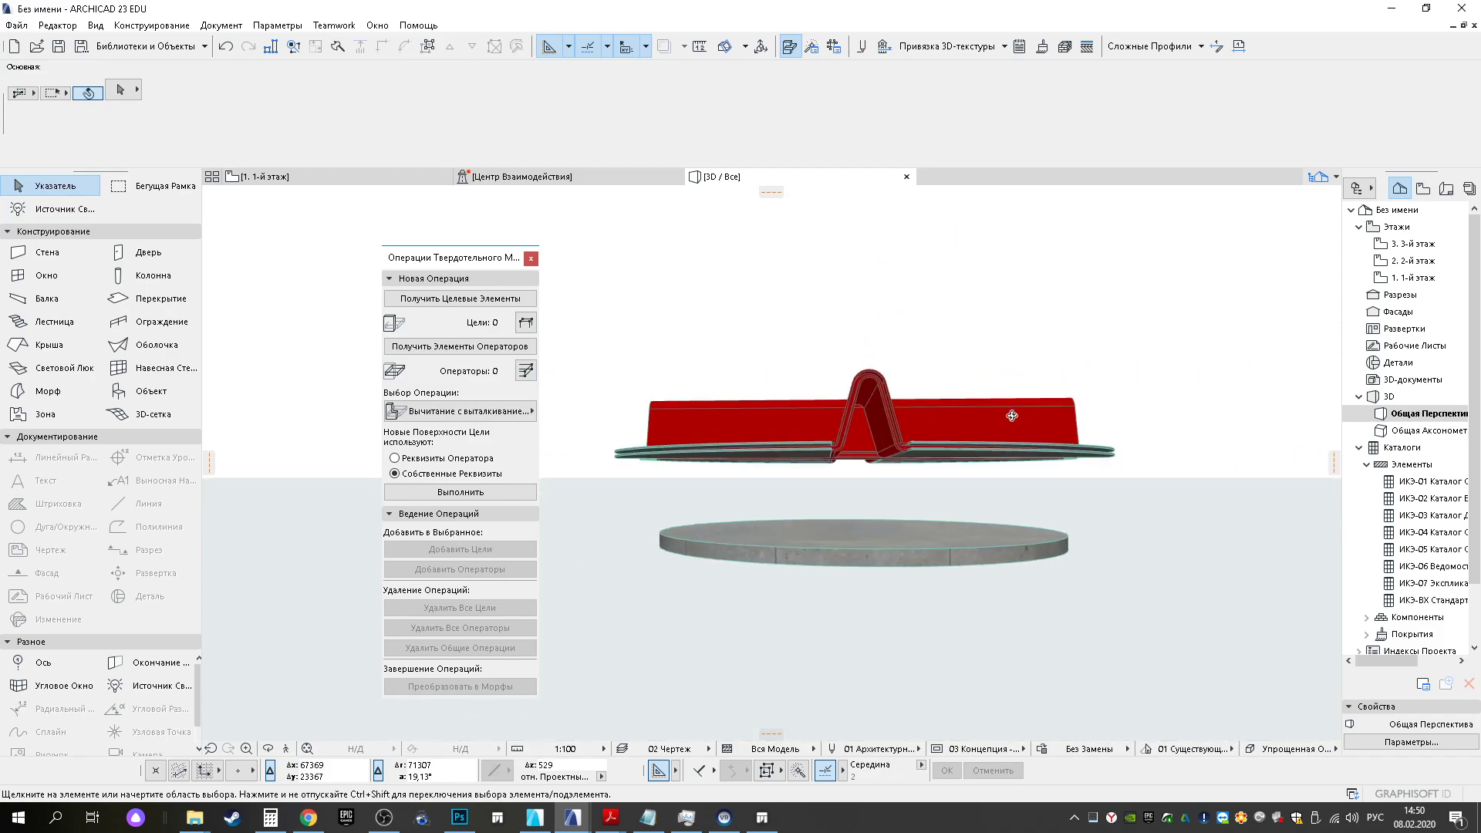
Select the two crossing wavy-profile walls and all eight slab quarters and move them away to one side of the rings
middle_click_drag(1021, 412, 682, 440, "shift")
mouse_move(800, 478)
middle_mouse_down("shift")
mouse_move(926, 455)
mouse_move(819, 443)
middle_mouse_up("shift")
left_click(815, 441)
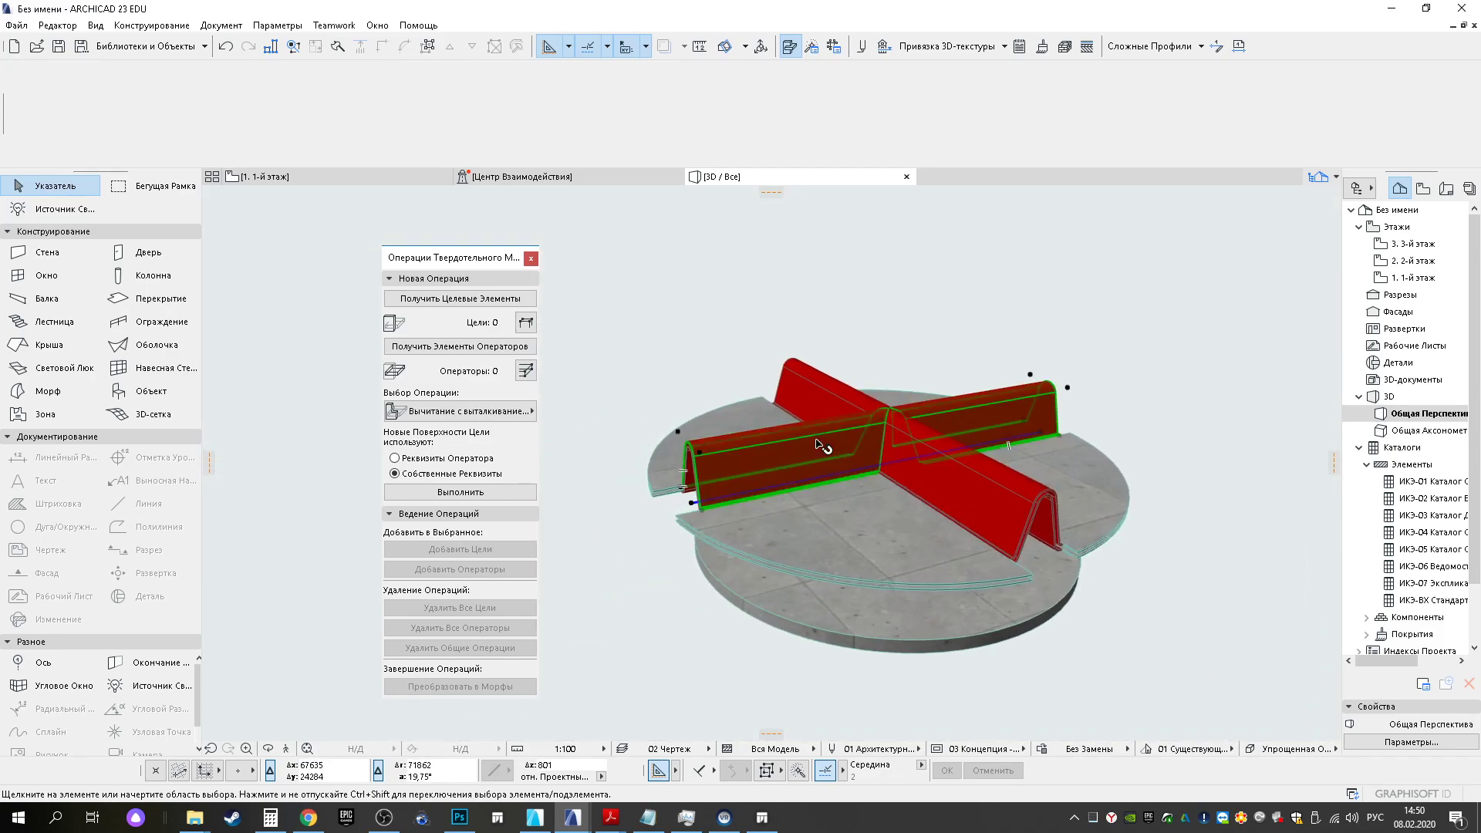
left_click(819, 446)
left_click(939, 484, "shift")
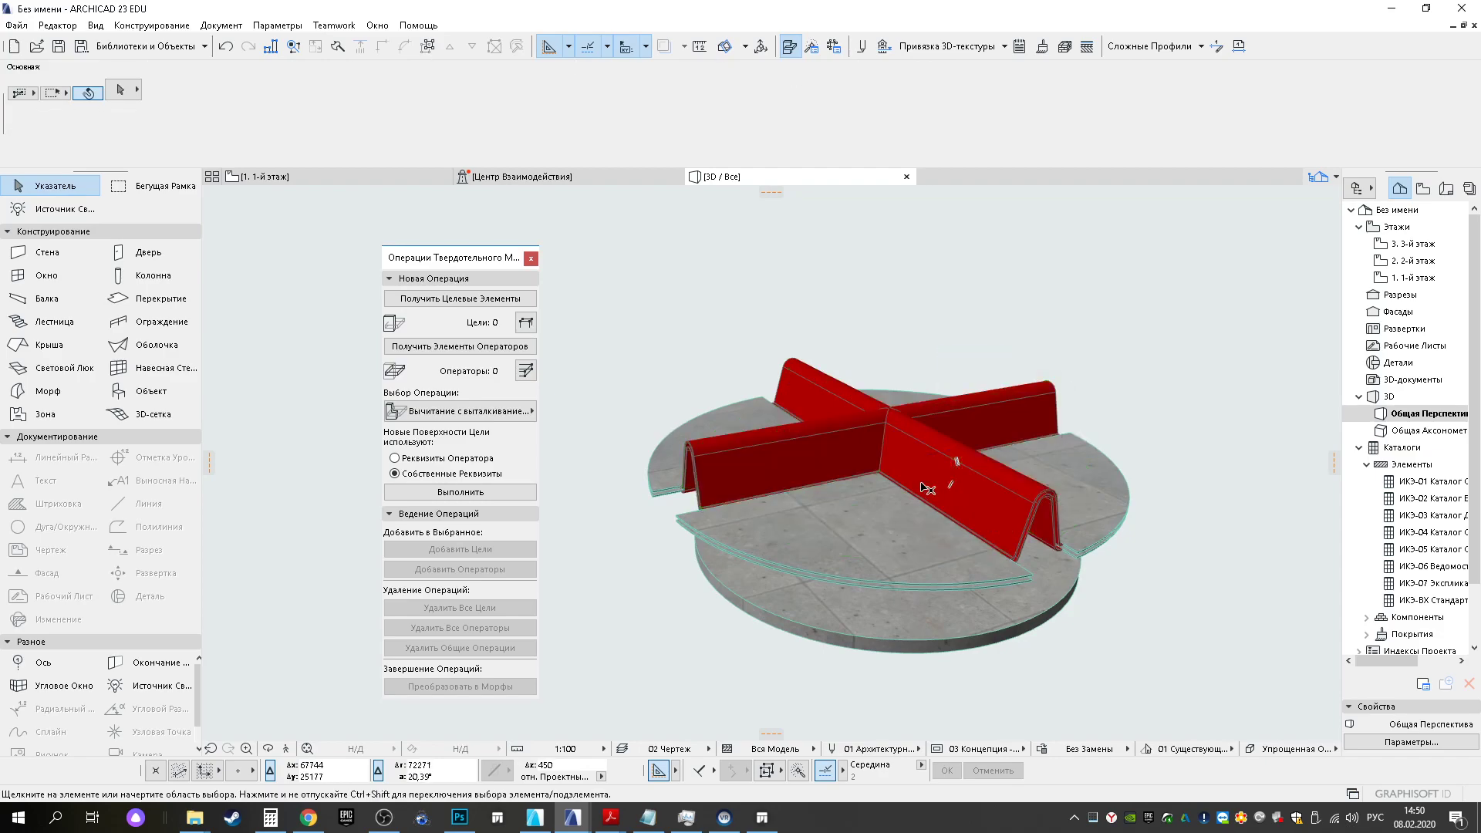
left_click(968, 513)
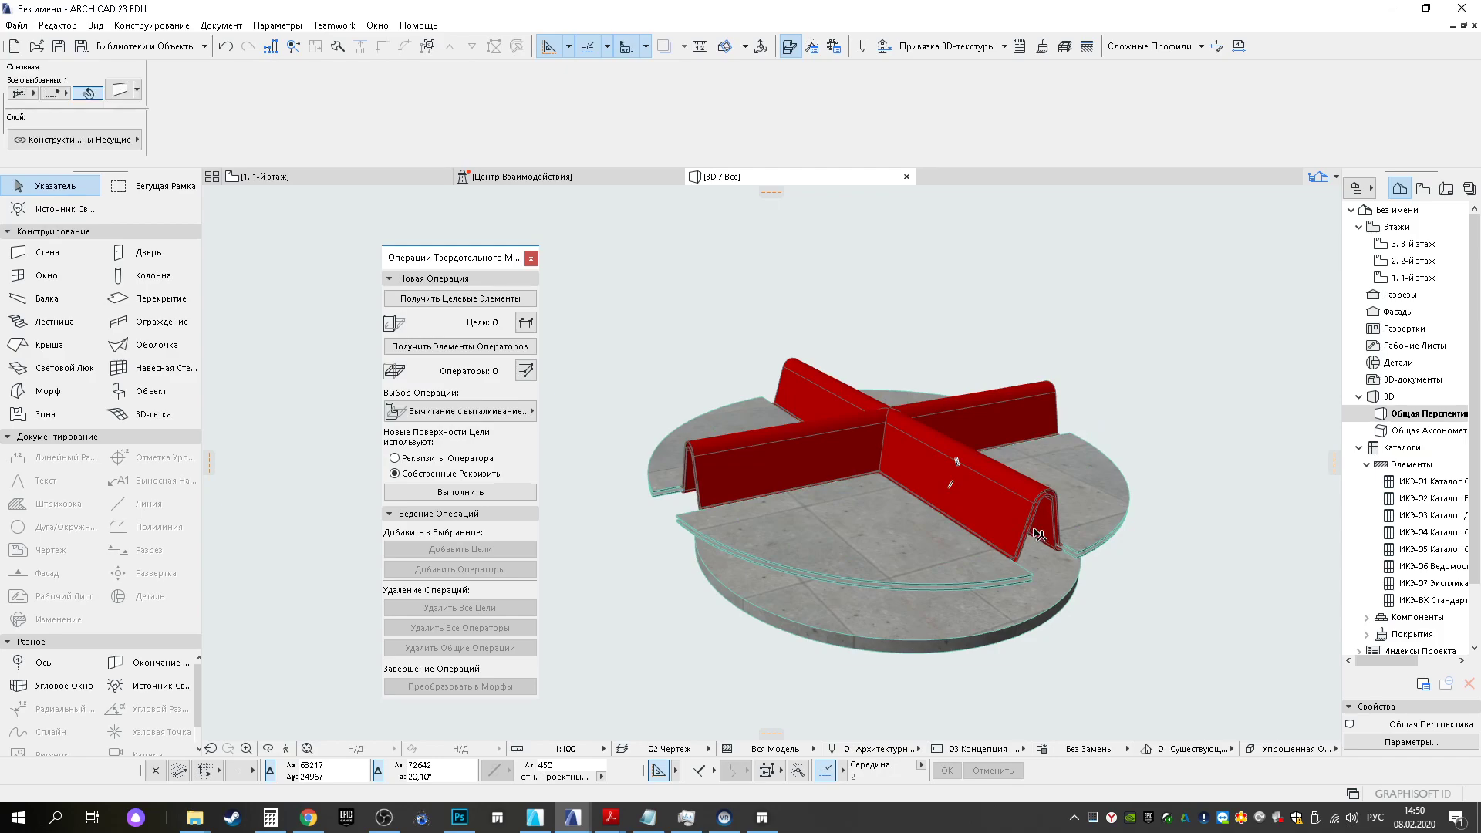
left_click(698, 473, "shift")
left_click(666, 482, "shift")
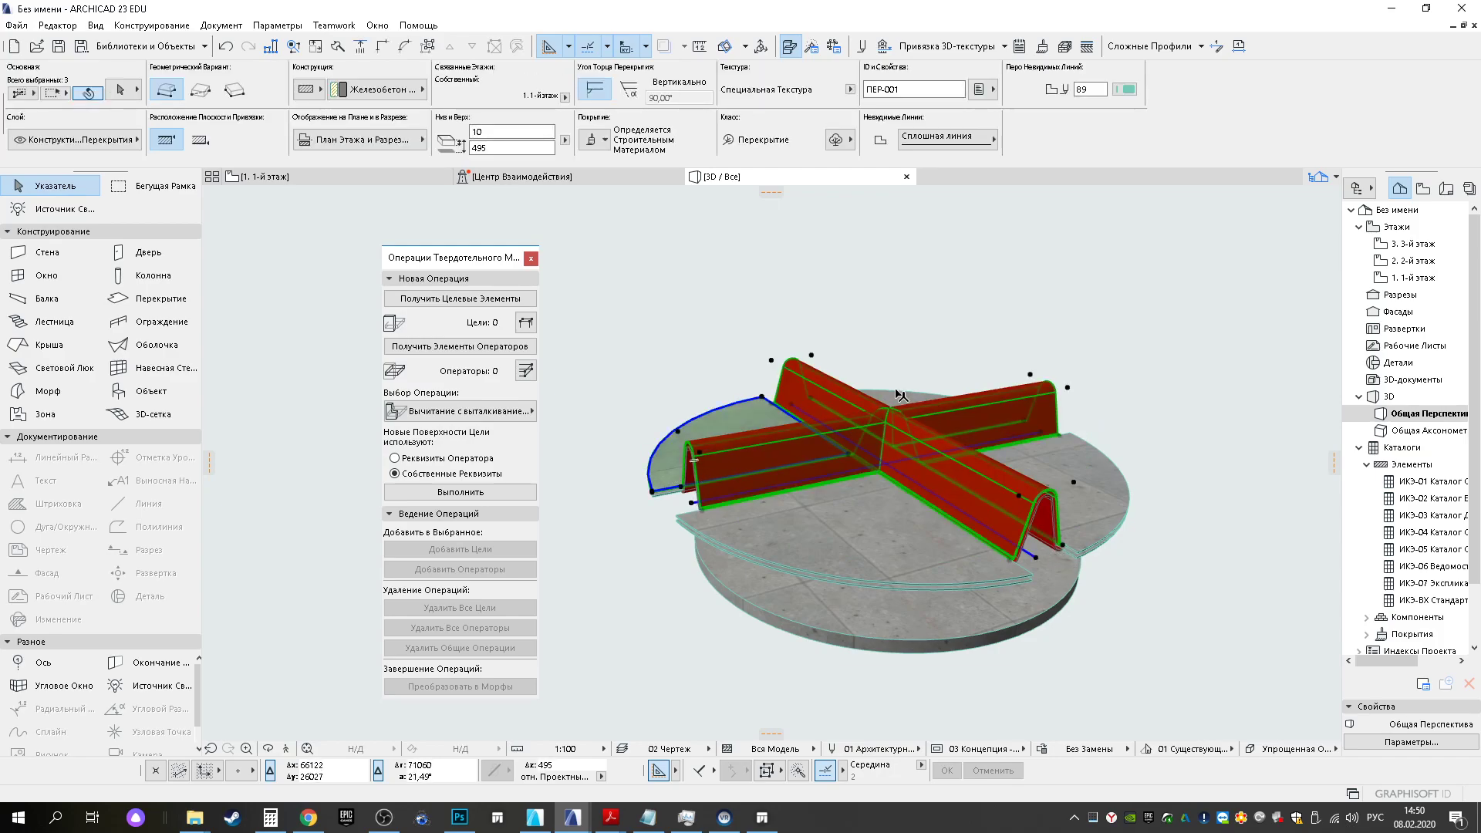
left_click(1085, 467, "shift")
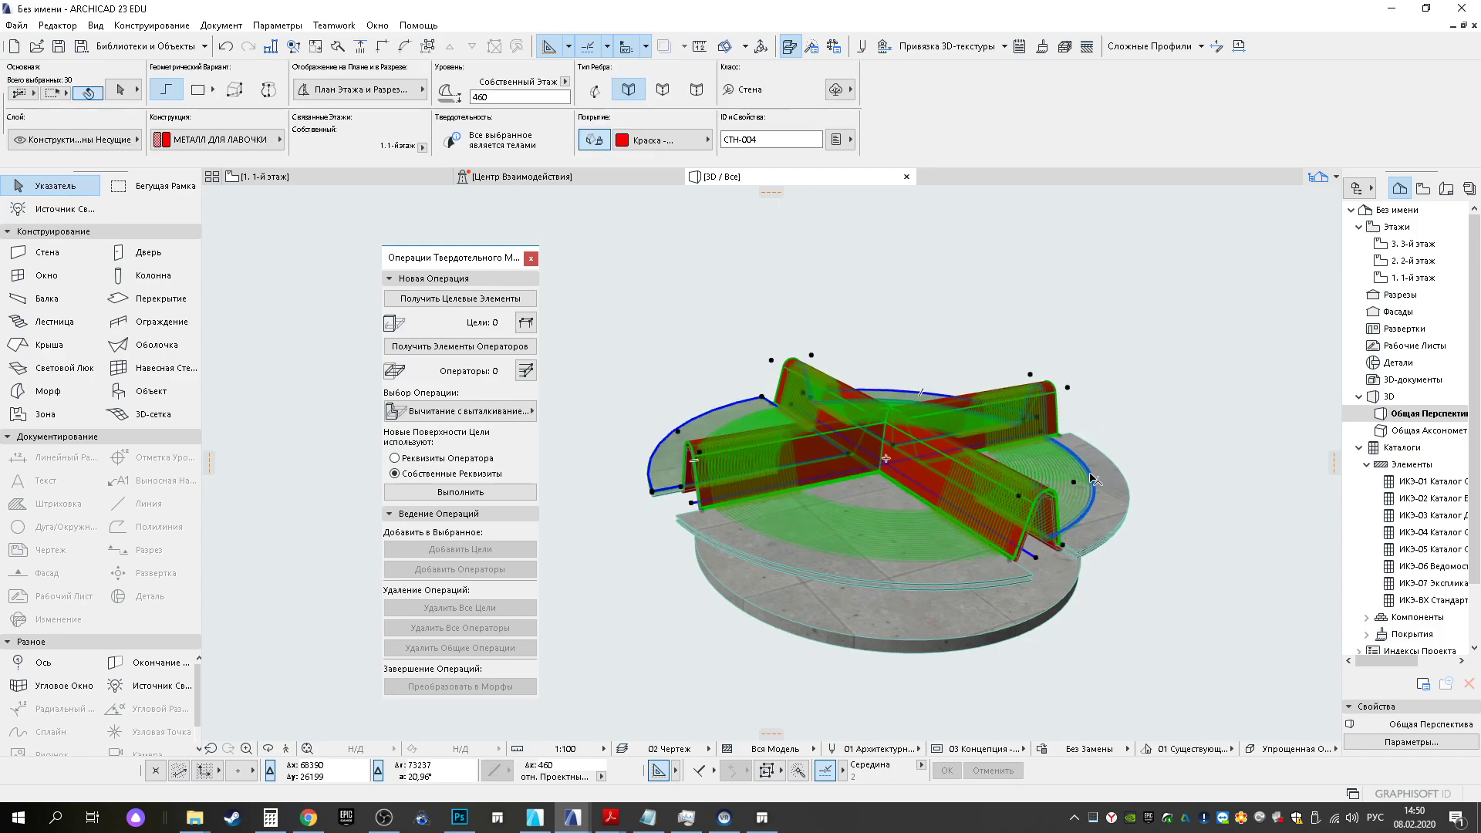
left_click(1087, 473, "shift")
left_click(1118, 498, "shift")
left_click(806, 582, "shift")
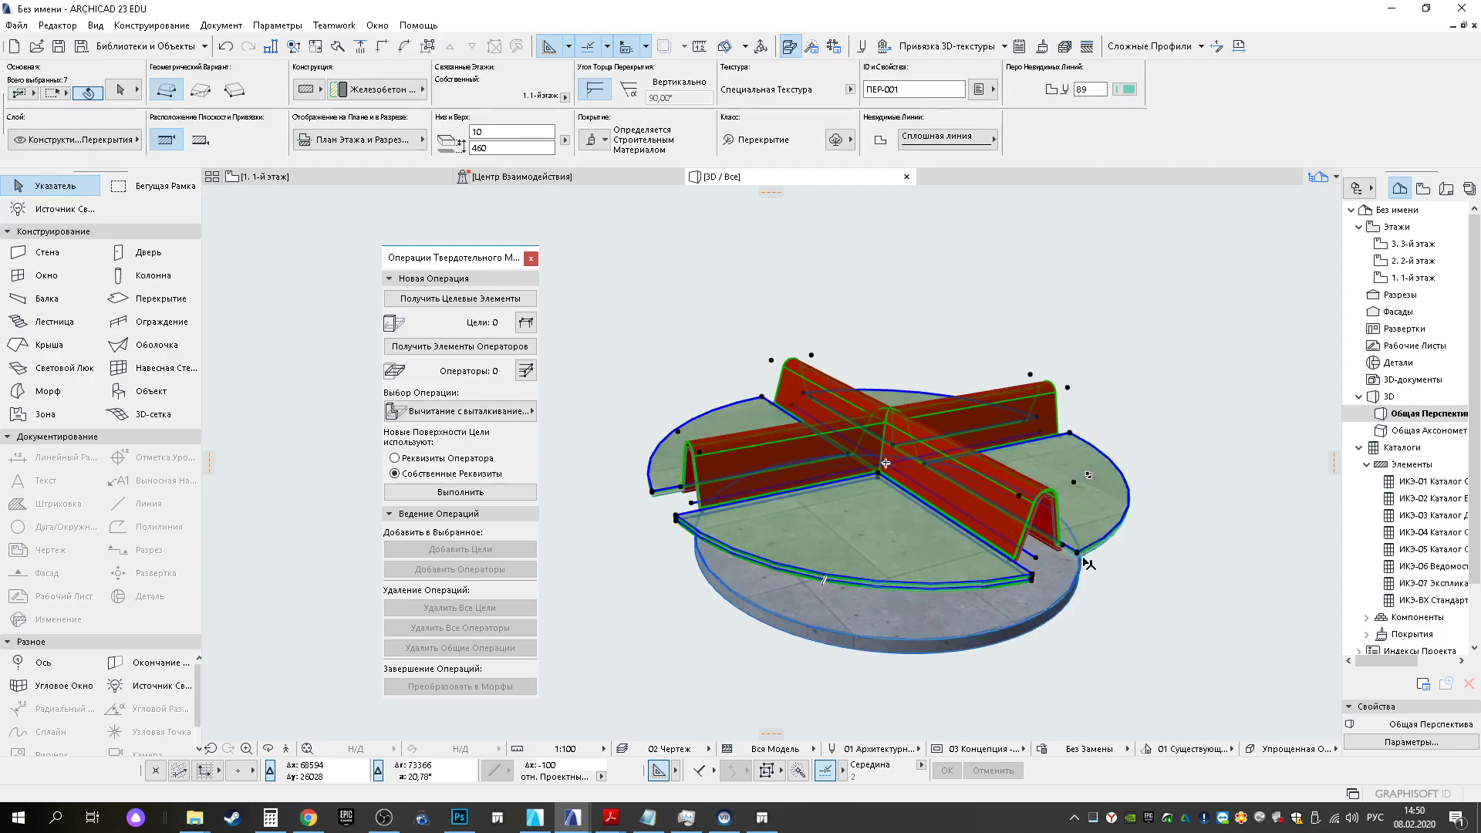
mouse_move(705, 557)
middle_mouse_down("shift")
mouse_move(869, 553)
mouse_move(898, 595)
mouse_move(929, 599)
middle_mouse_up("shift")
left_click(924, 594, "shift")
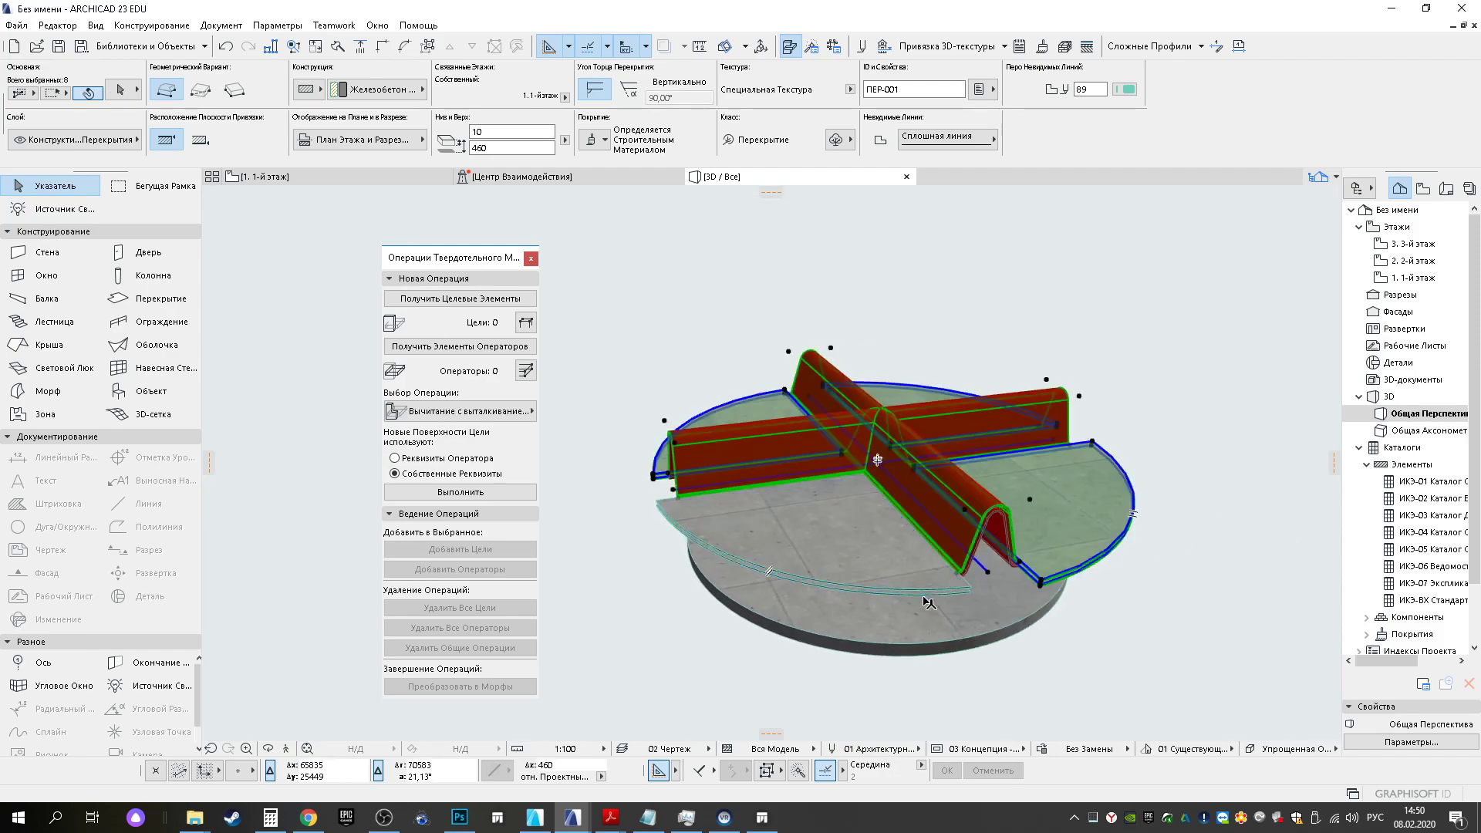
left_click(844, 573, "shift")
middle_click_drag(700, 557, 882, 501, "shift")
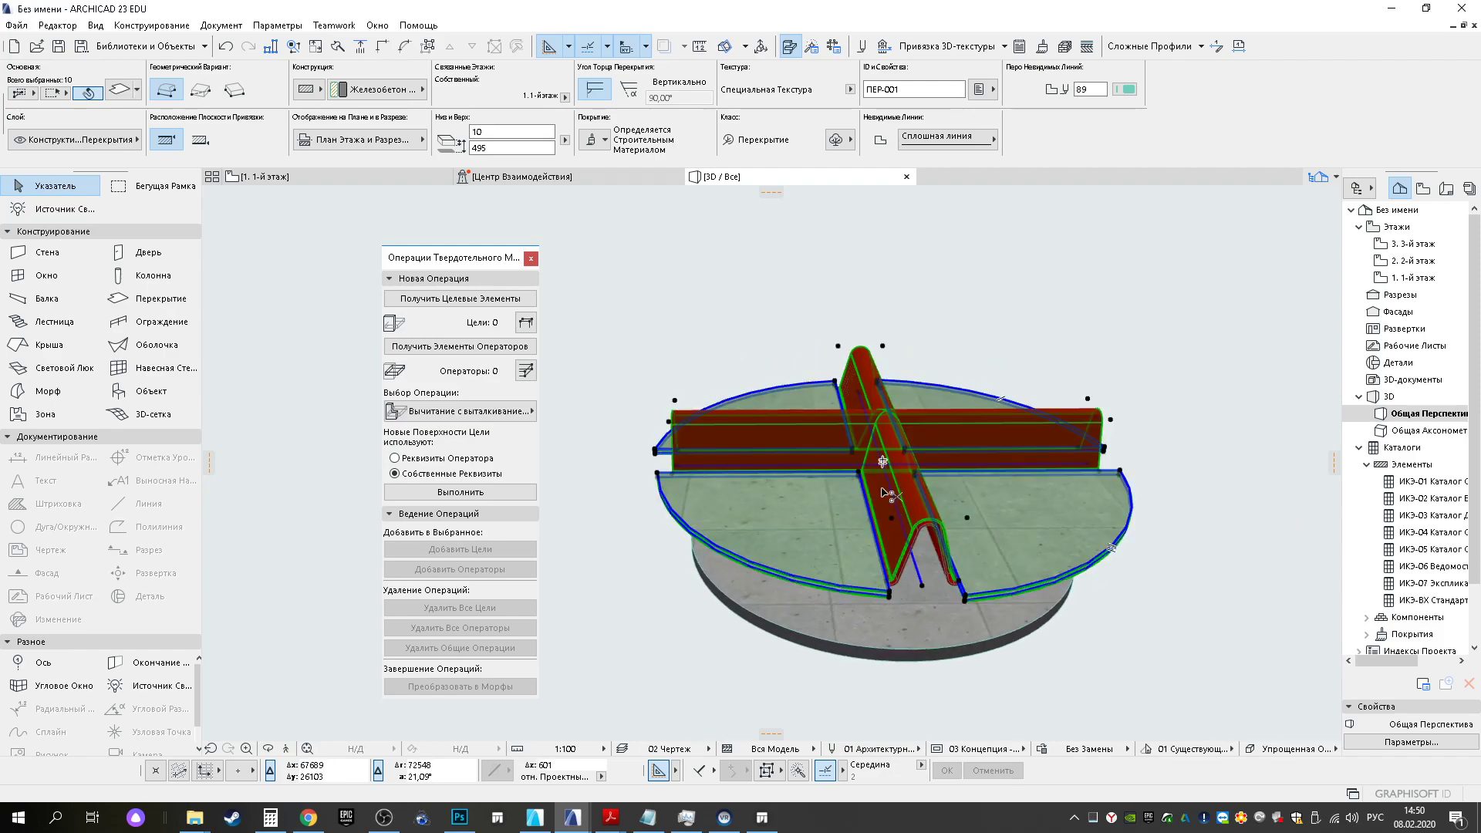
middle_click_drag(997, 506, 1129, 487, "shift")
key("ctrl+d")
left_click(1129, 487)
left_click(834, 481)
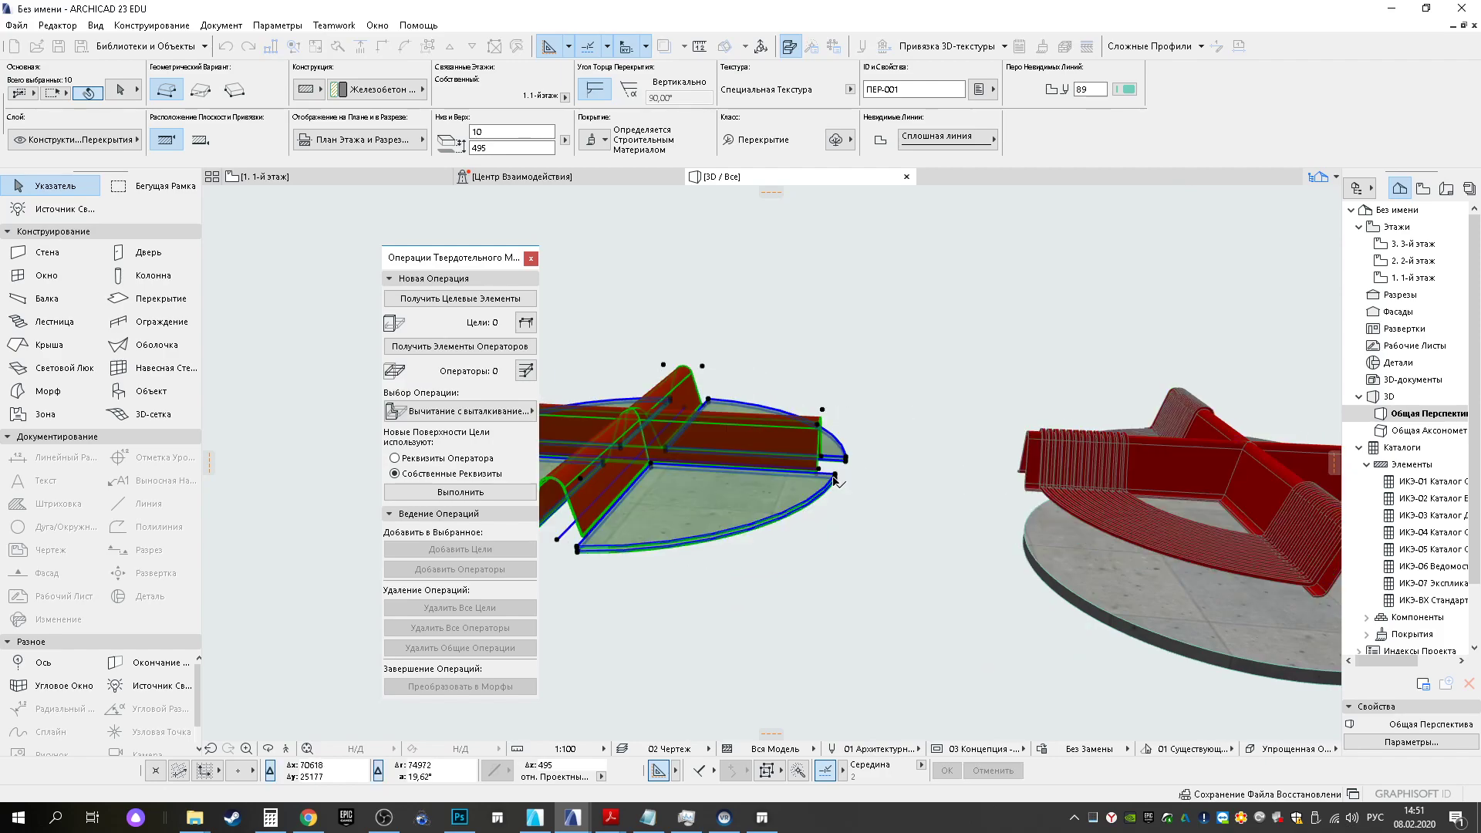
Move the duplicate pair of crossing walls from the rings onto the set-aside slabs and delete the walls still left in the rings
middle_click_drag(1284, 511, 1184, 533, "shift")
left_click(1157, 524)
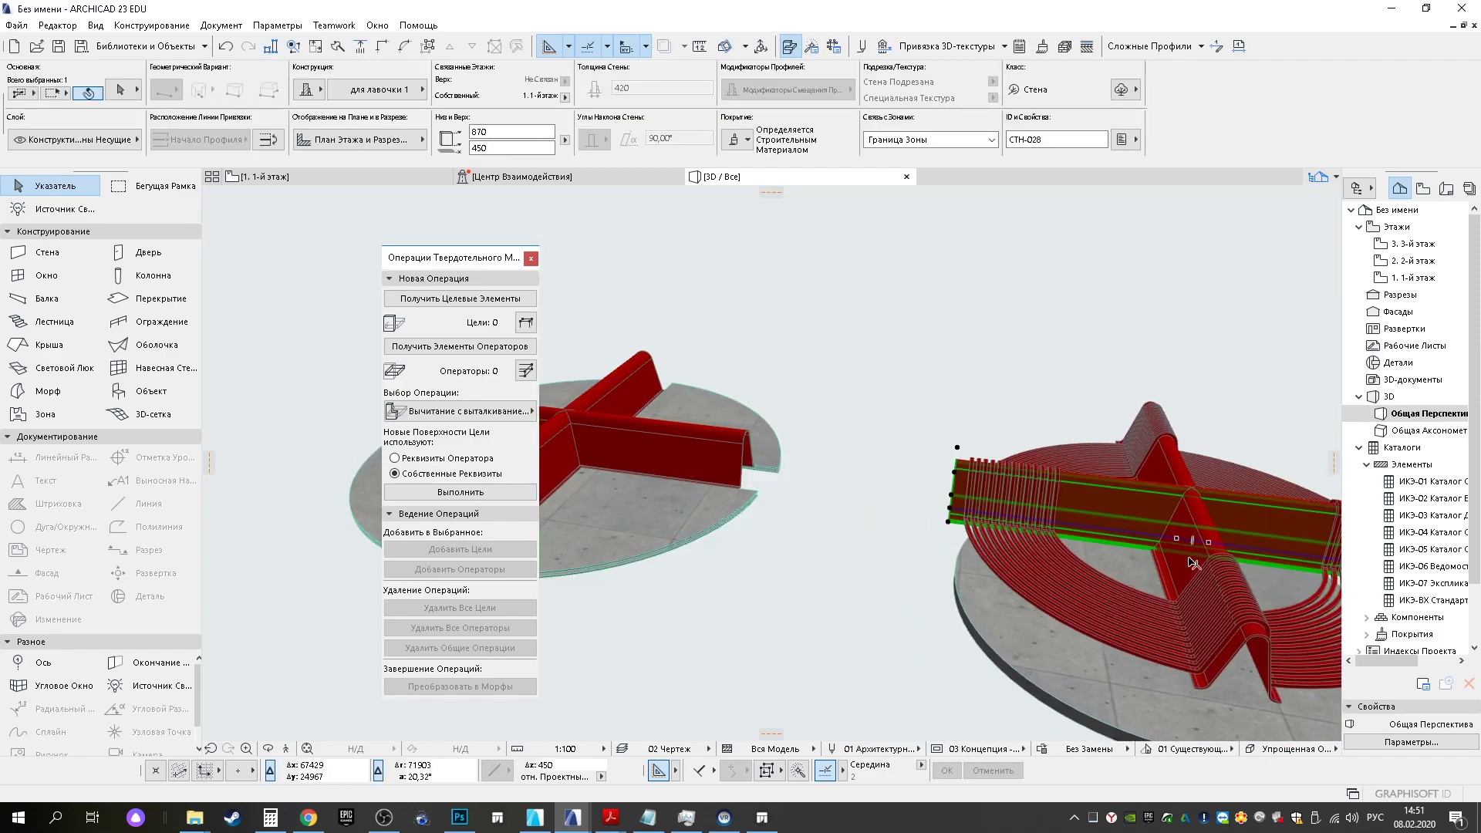
key("ctrl+d")
left_click(1237, 698)
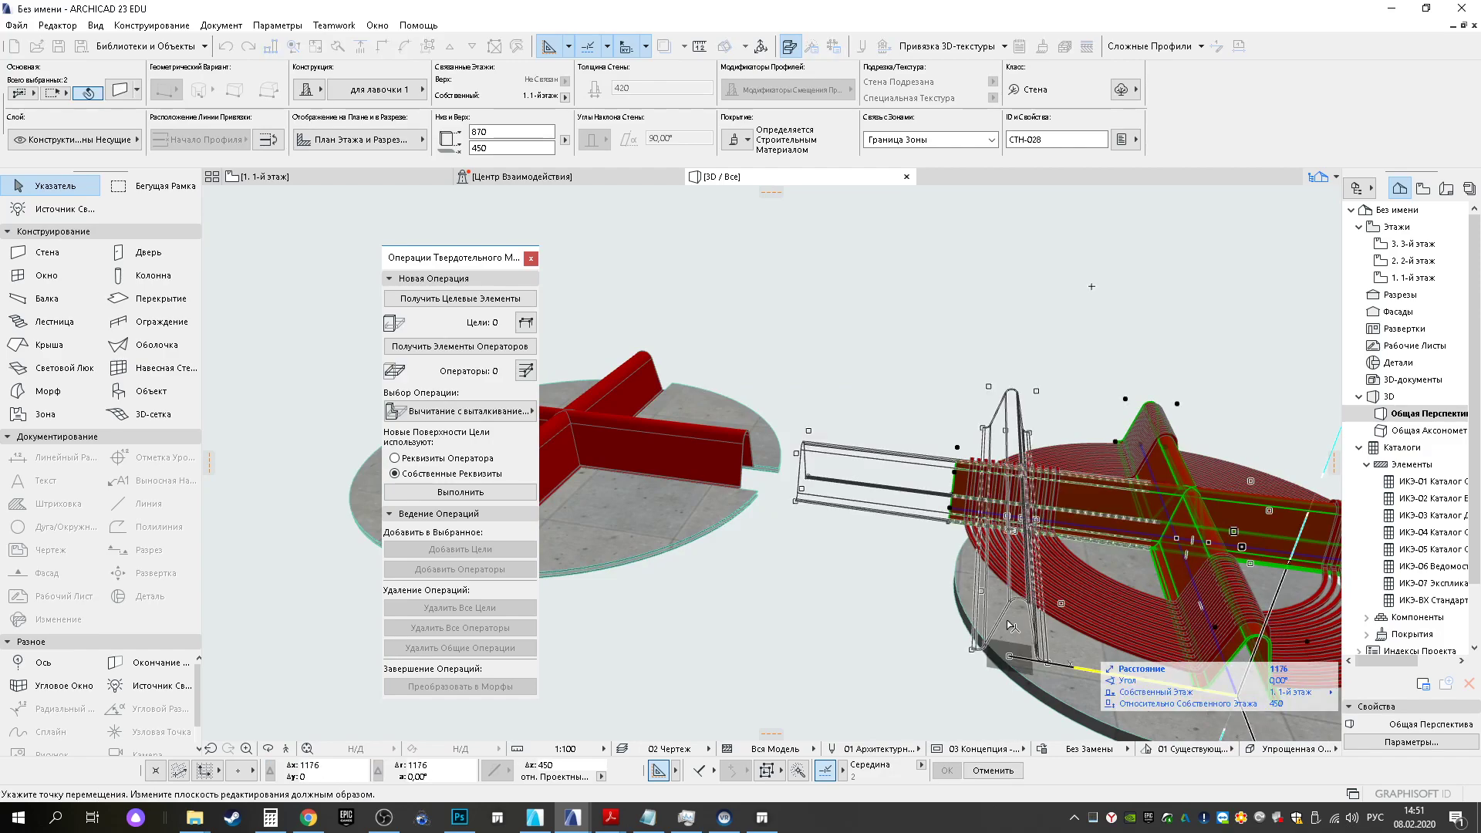
middle_click_drag(1033, 621, 1247, 629)
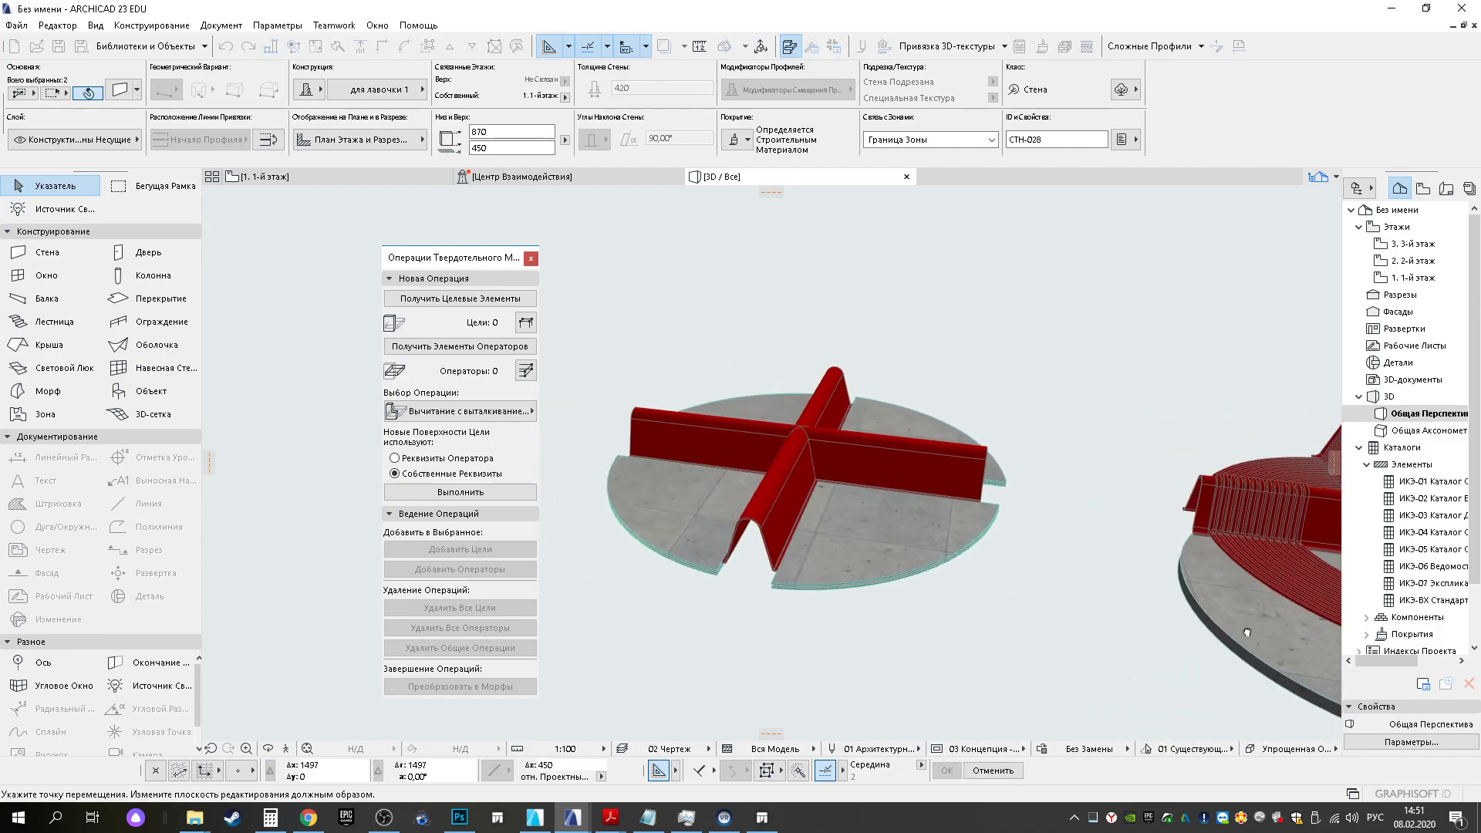
left_click(756, 574)
scroll(956, 593, "down", 2)
middle_click_drag(1123, 588, 1062, 650)
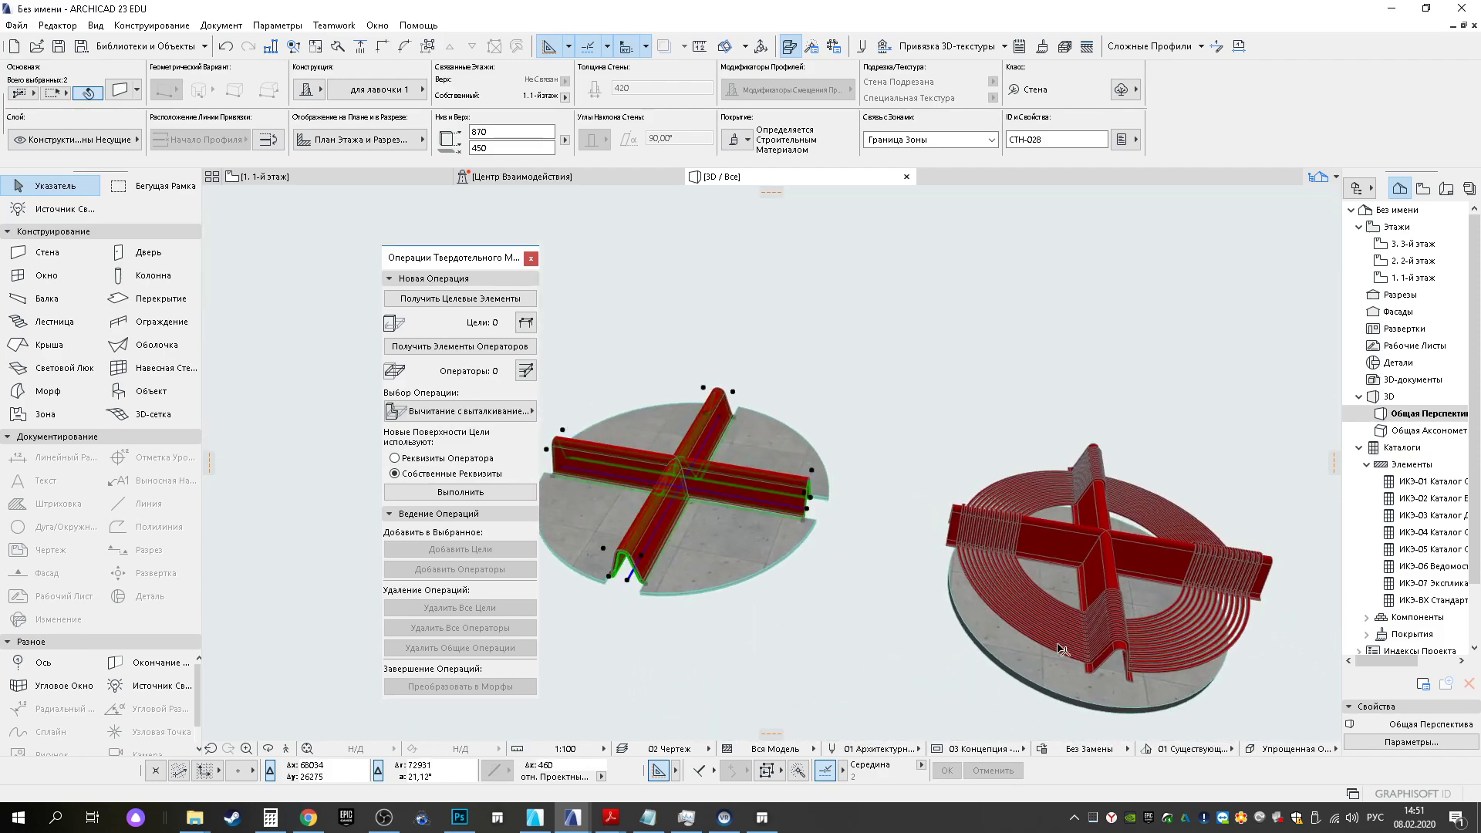
left_click(1099, 581)
key("Delete")
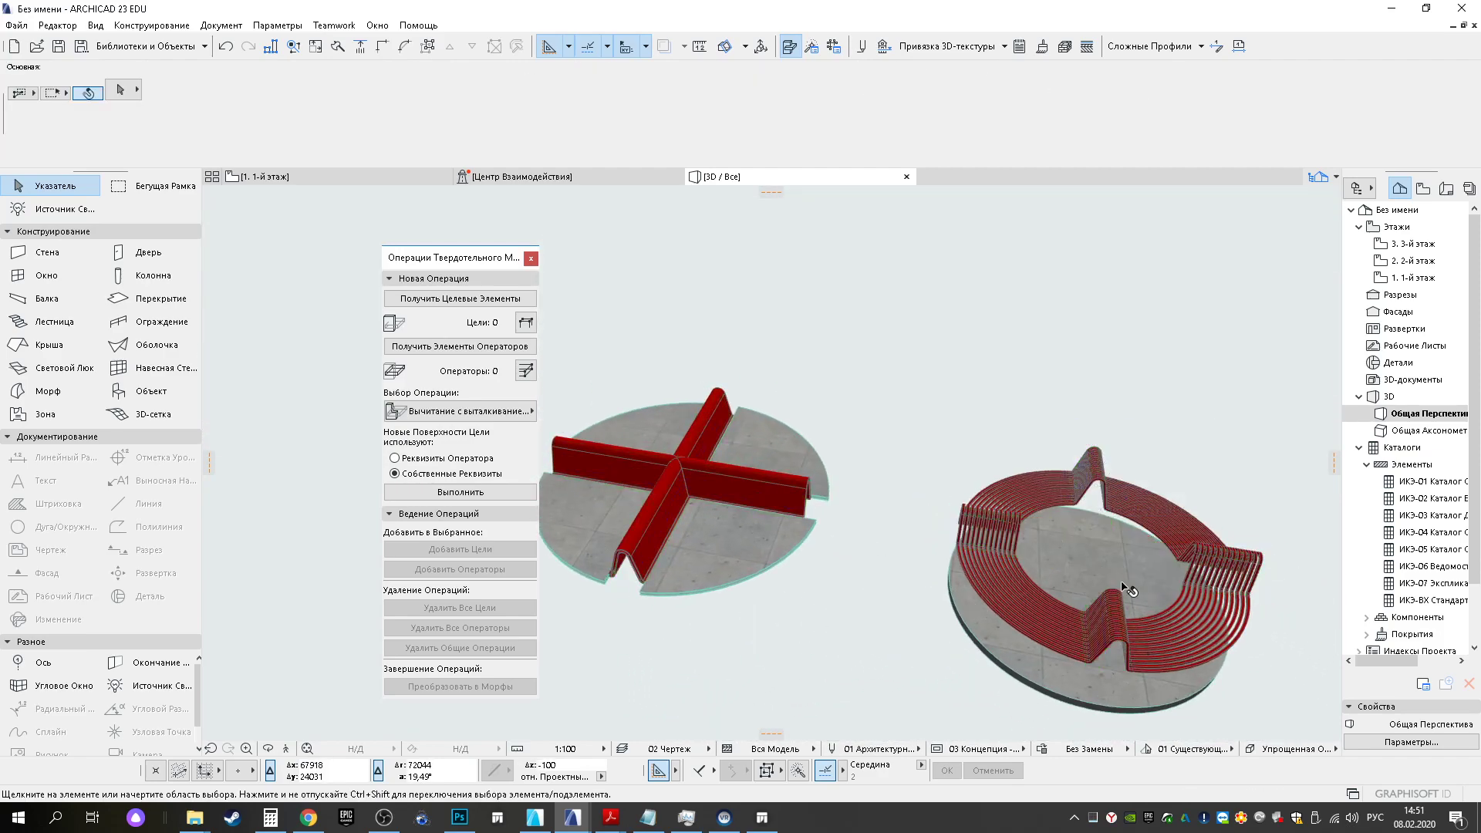
Suspend the grouping of the rings so single rings can be edited, and clear the selection
scroll(1116, 582, "up", 10)
middle_click_drag(992, 507, 836, 598, "shift")
left_click(838, 600)
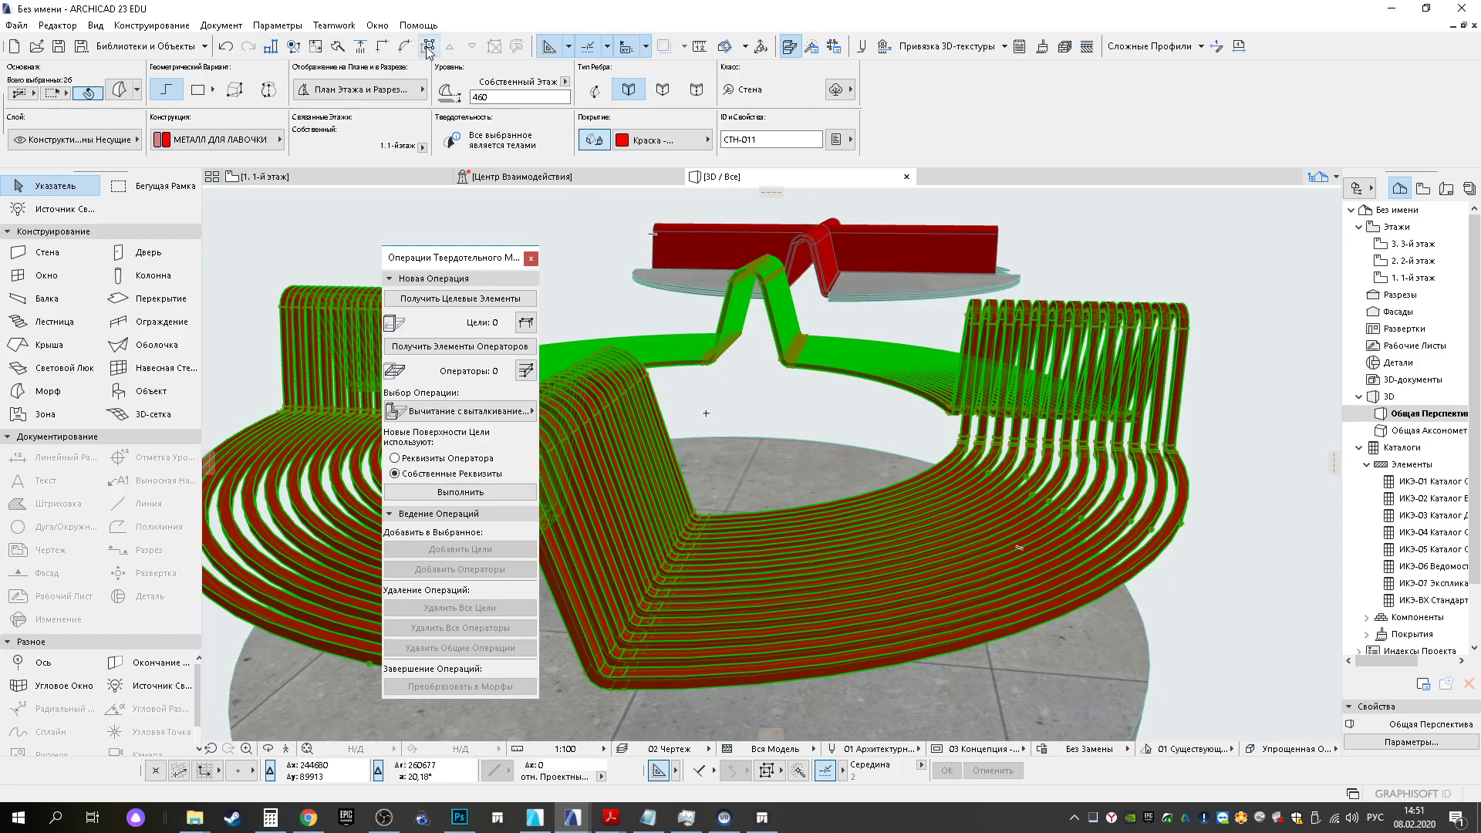
right_click(739, 583)
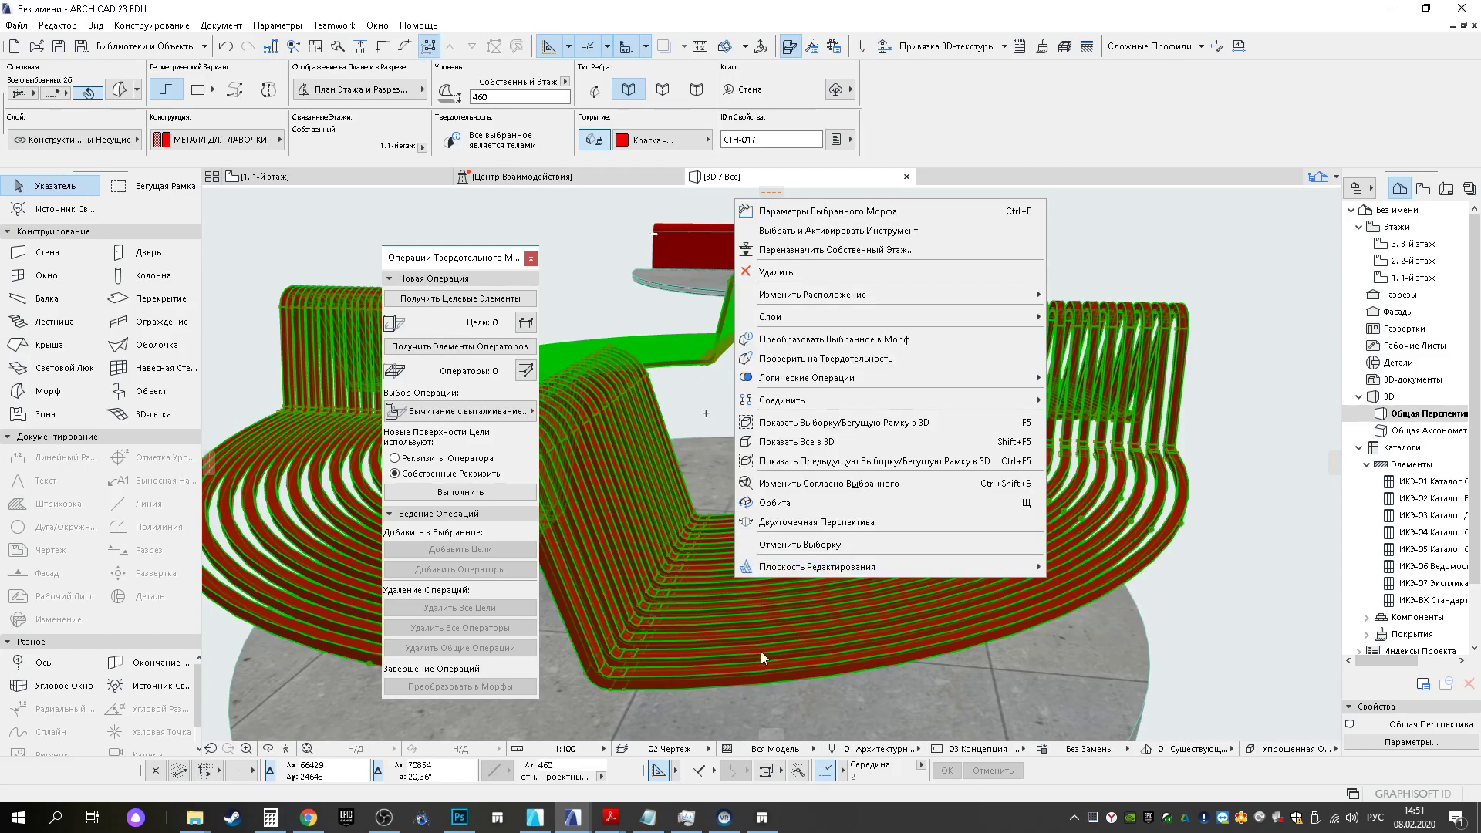
left_click(719, 671)
key("Escape")
scroll(887, 667, "up", 5)
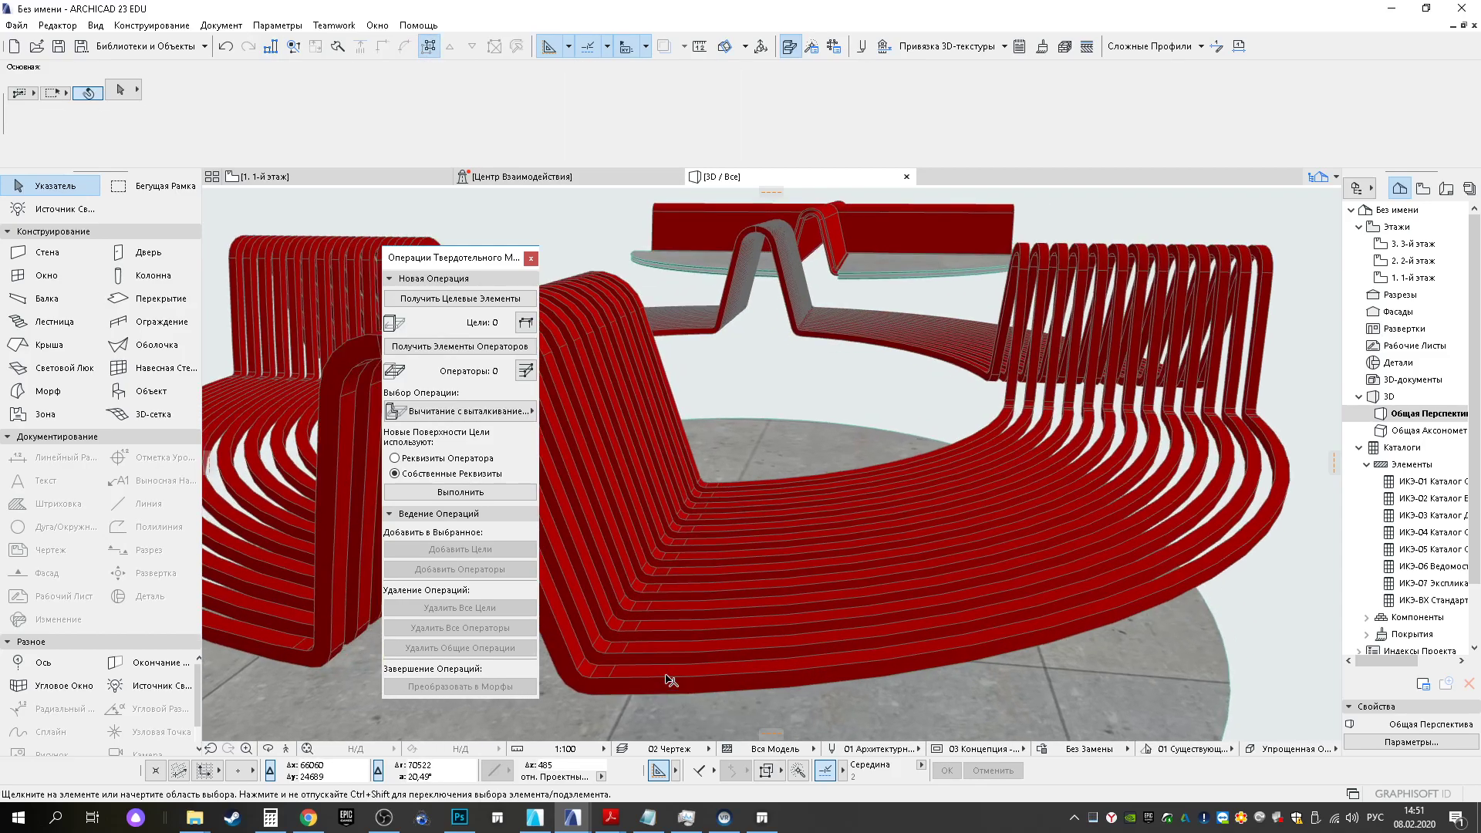
Select the outermost ring and try to fillet its curved upper edge along the seat
left_click(921, 663)
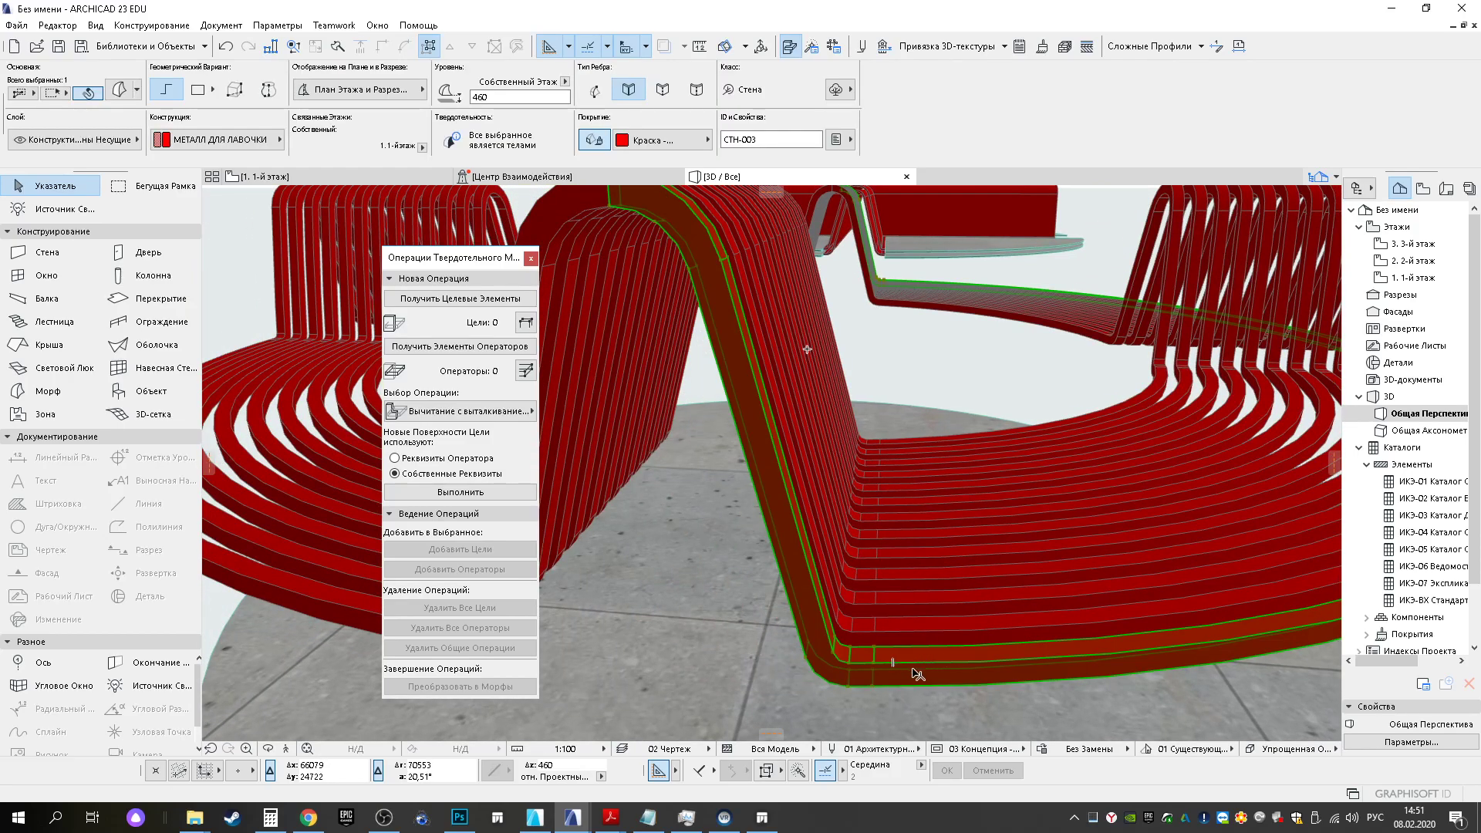
left_click(923, 663)
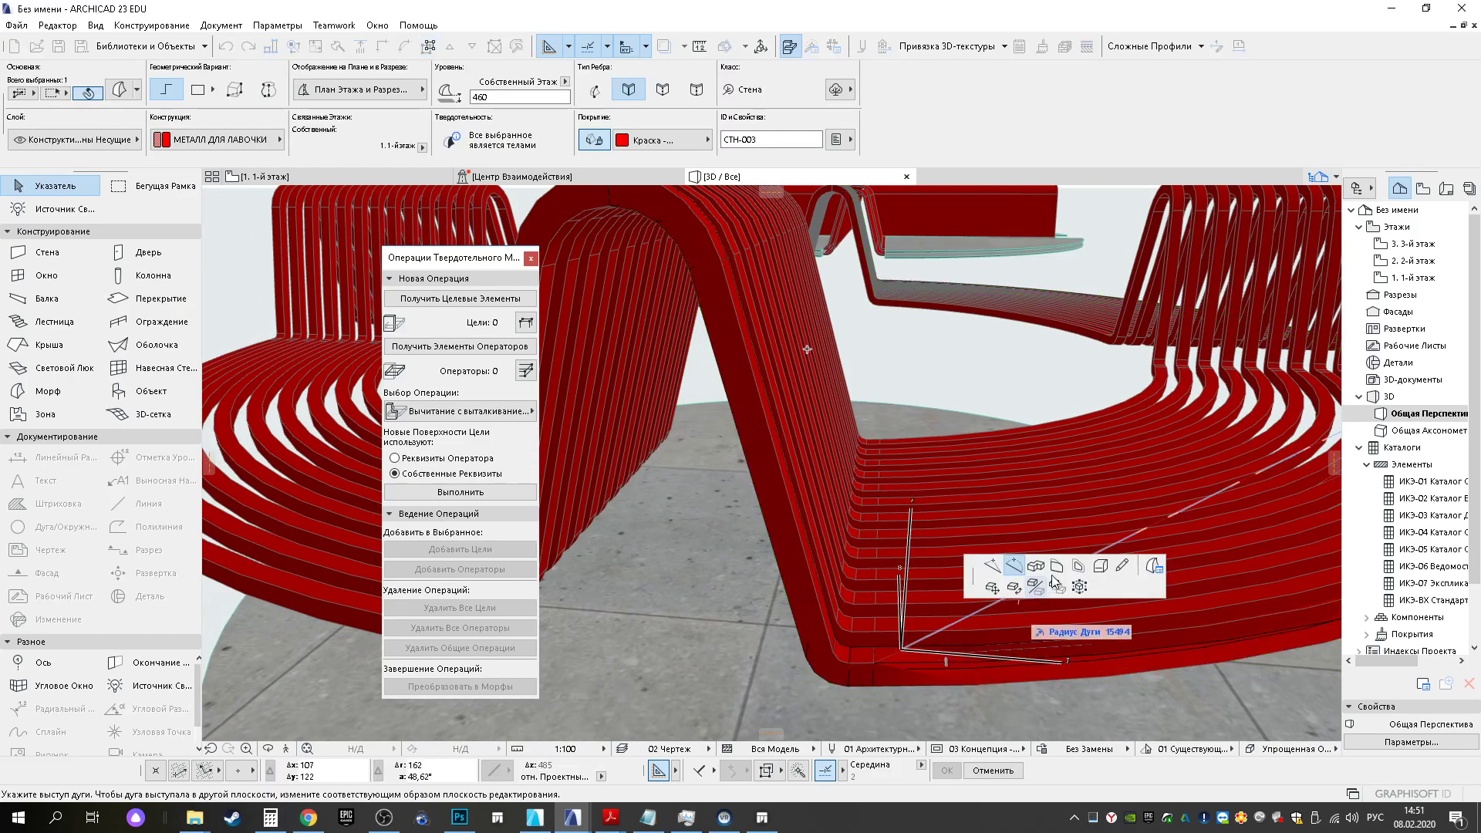
left_click(1100, 567)
left_click(797, 390)
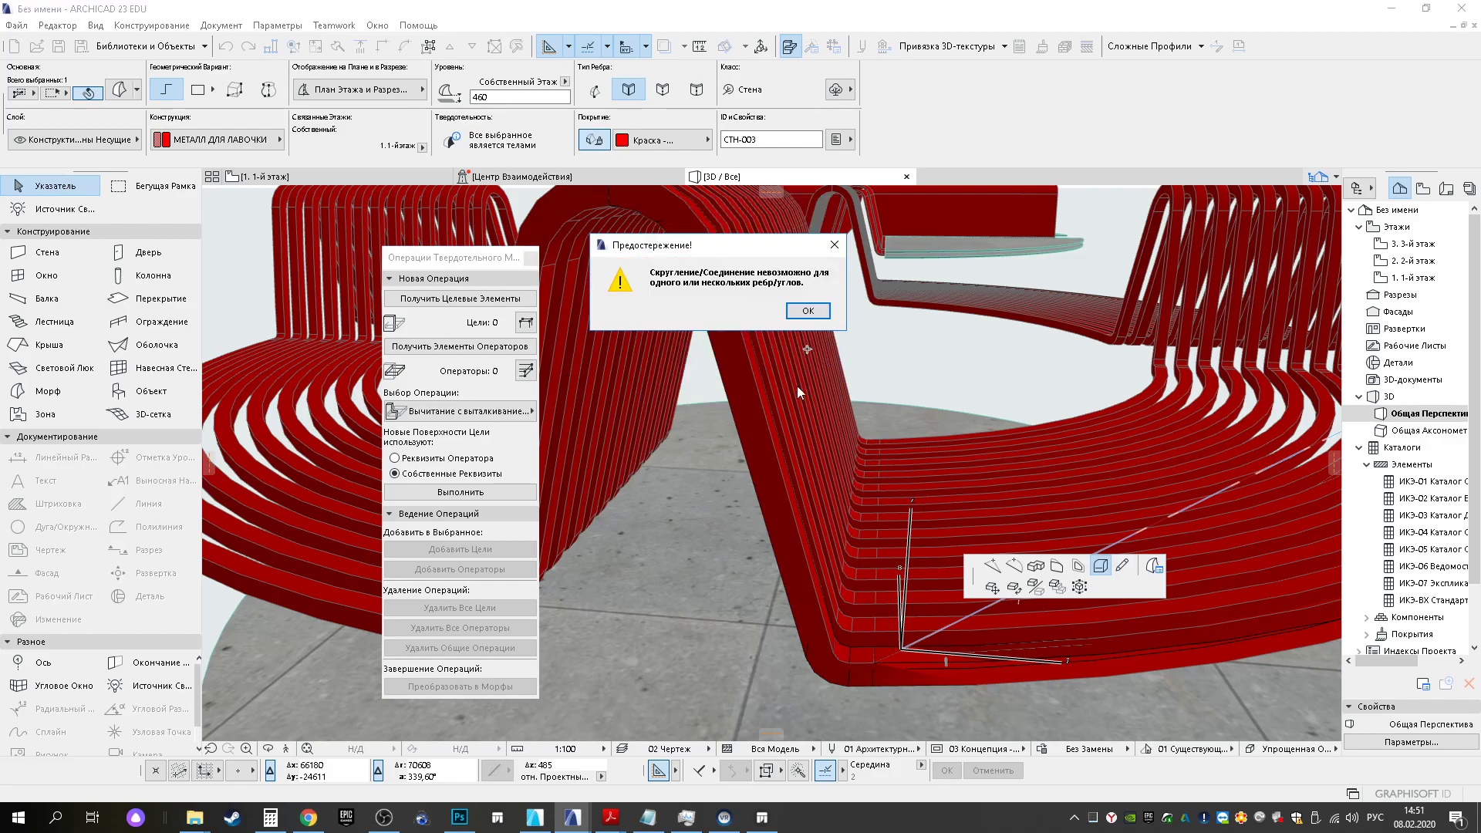
left_click(807, 310)
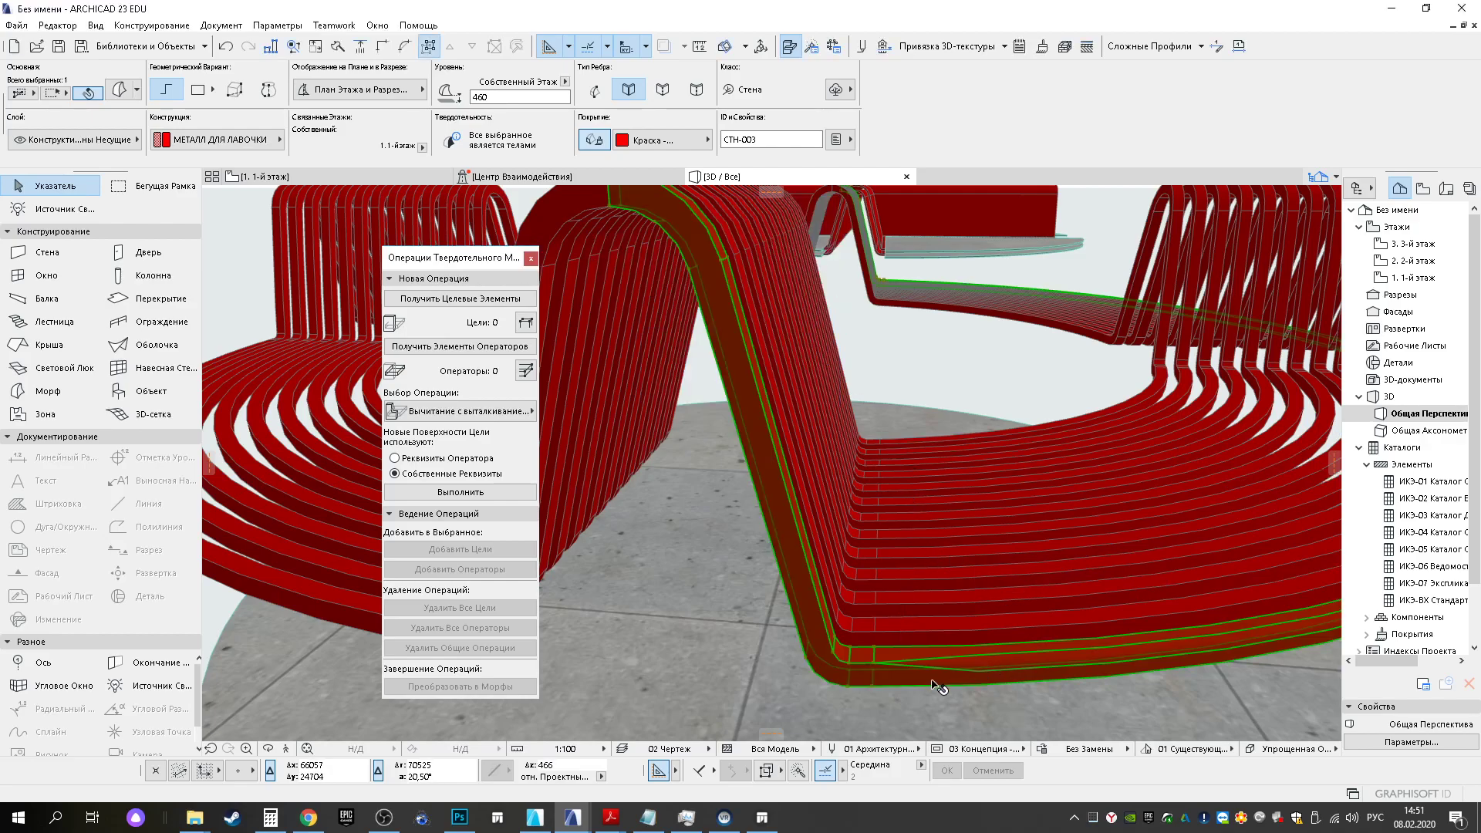
Try to fillet the outermost ring at the bend between seat and backrest with a radius of 10
left_click(866, 669)
left_click(1039, 569)
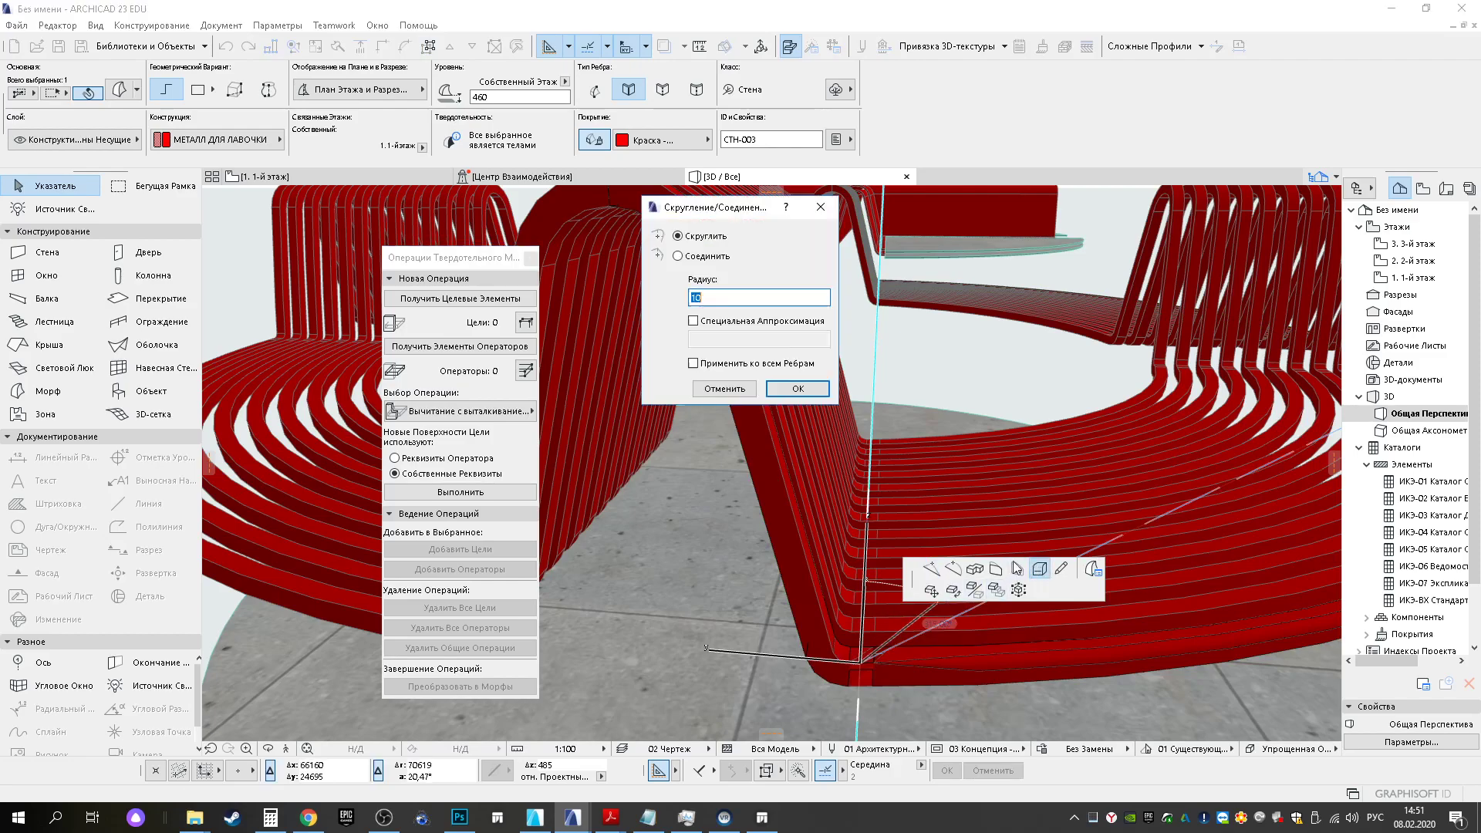
left_click(798, 389)
left_click(801, 344)
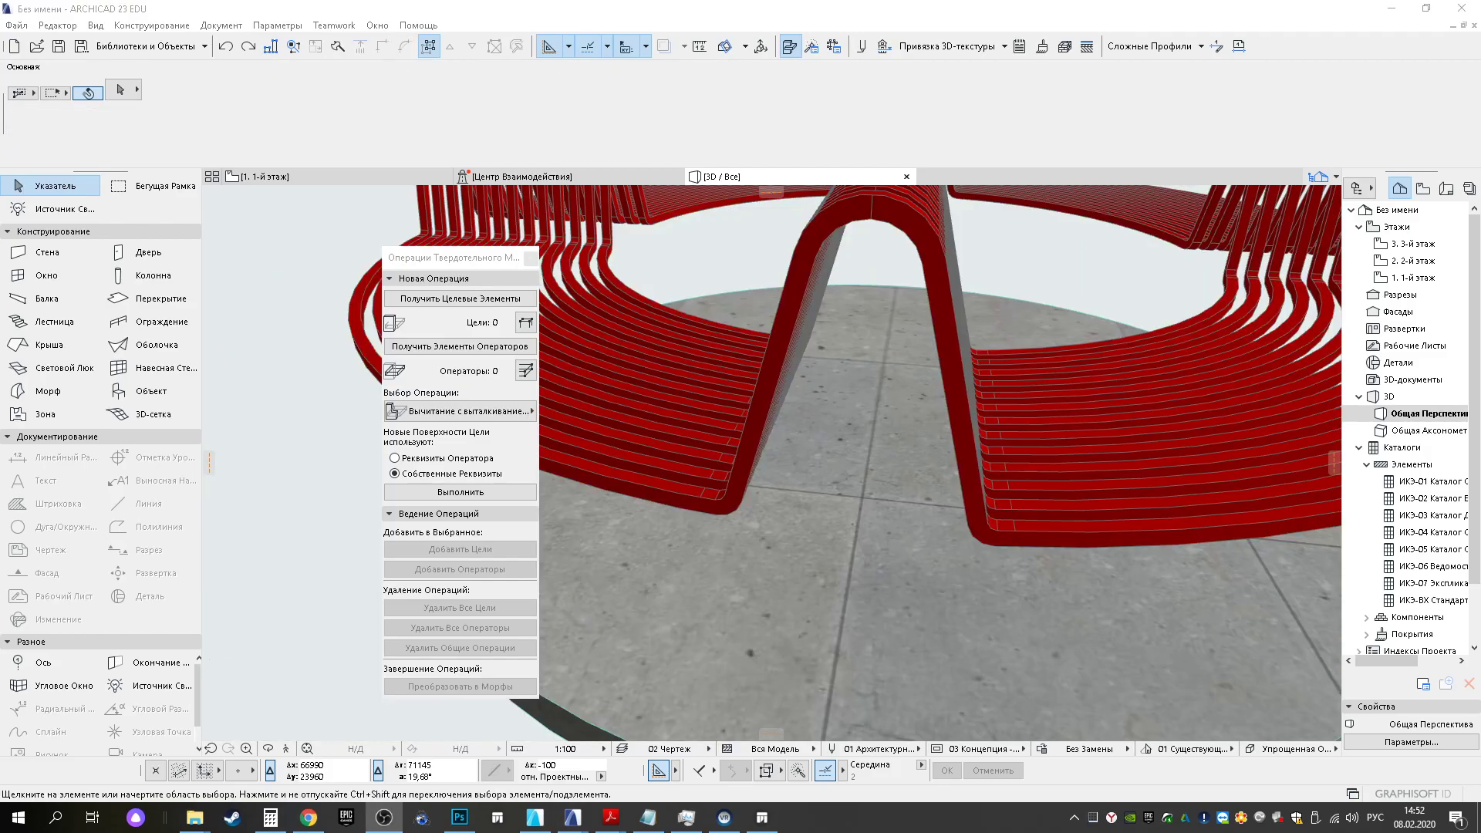
Select all the rings and set their edge type to soft, applying the change to custom edges as well
scroll(1002, 534, "down", 3)
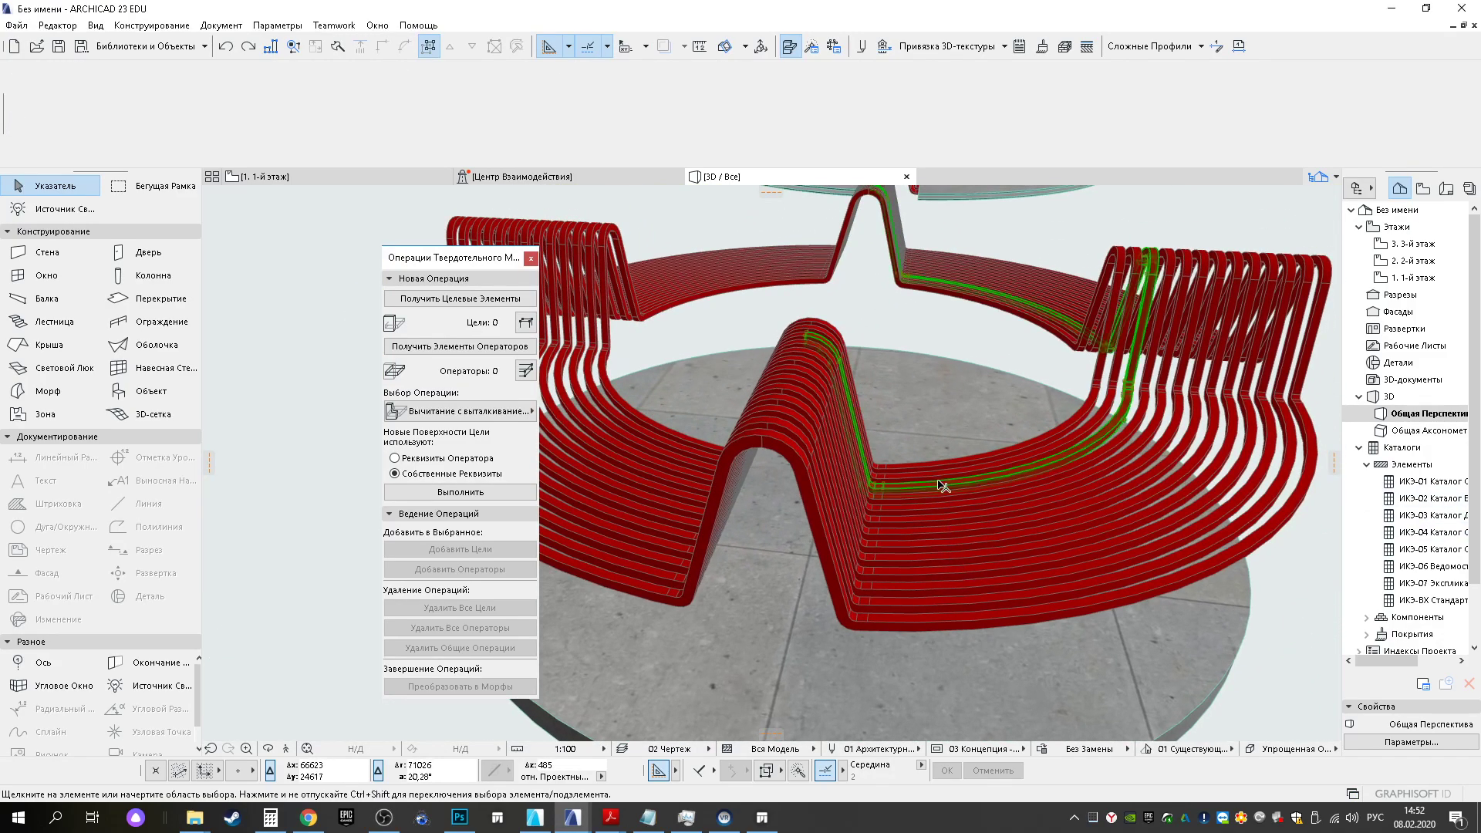
left_click(935, 479)
left_click(430, 48)
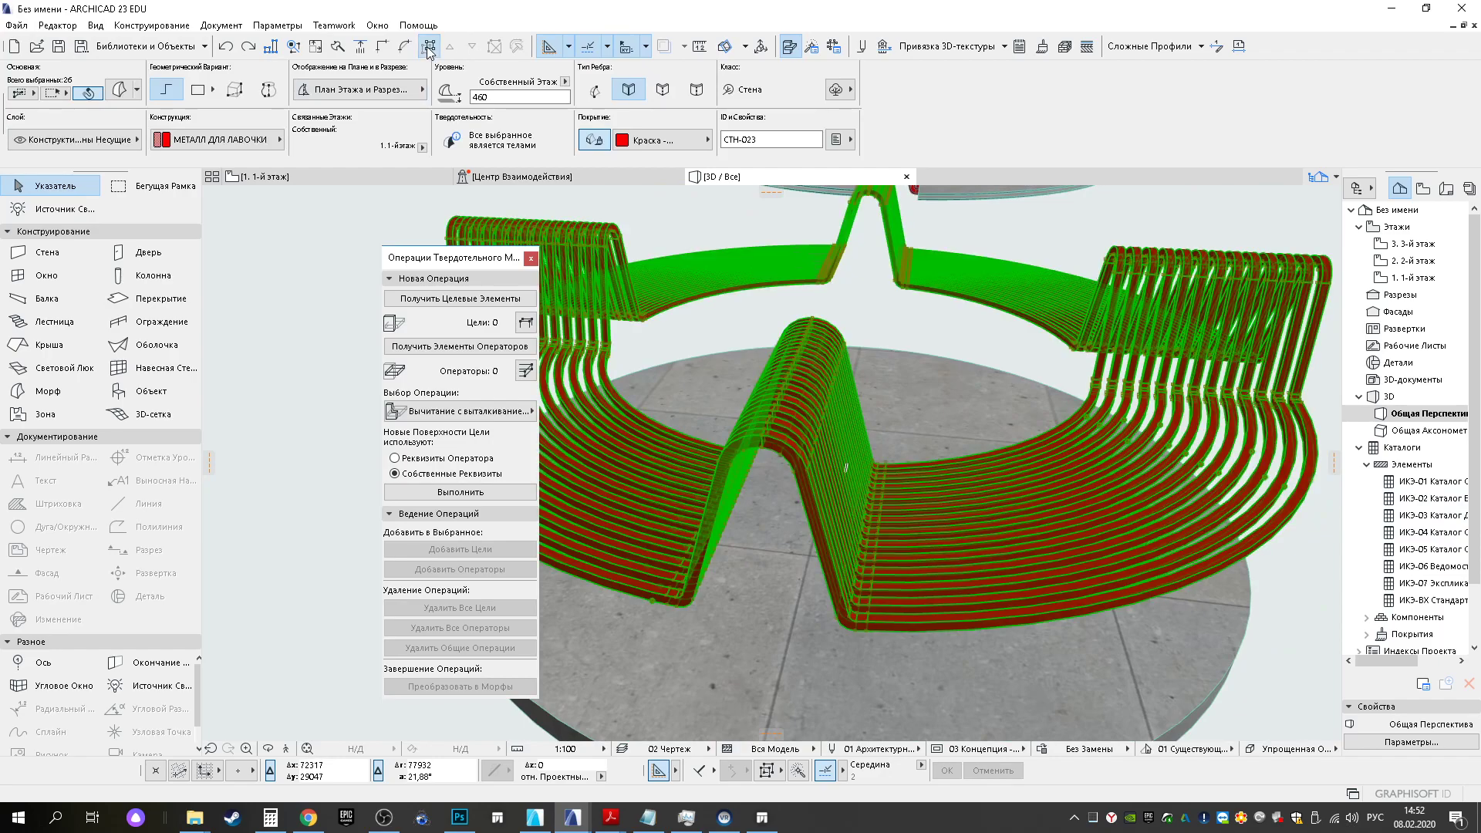
left_click(697, 91)
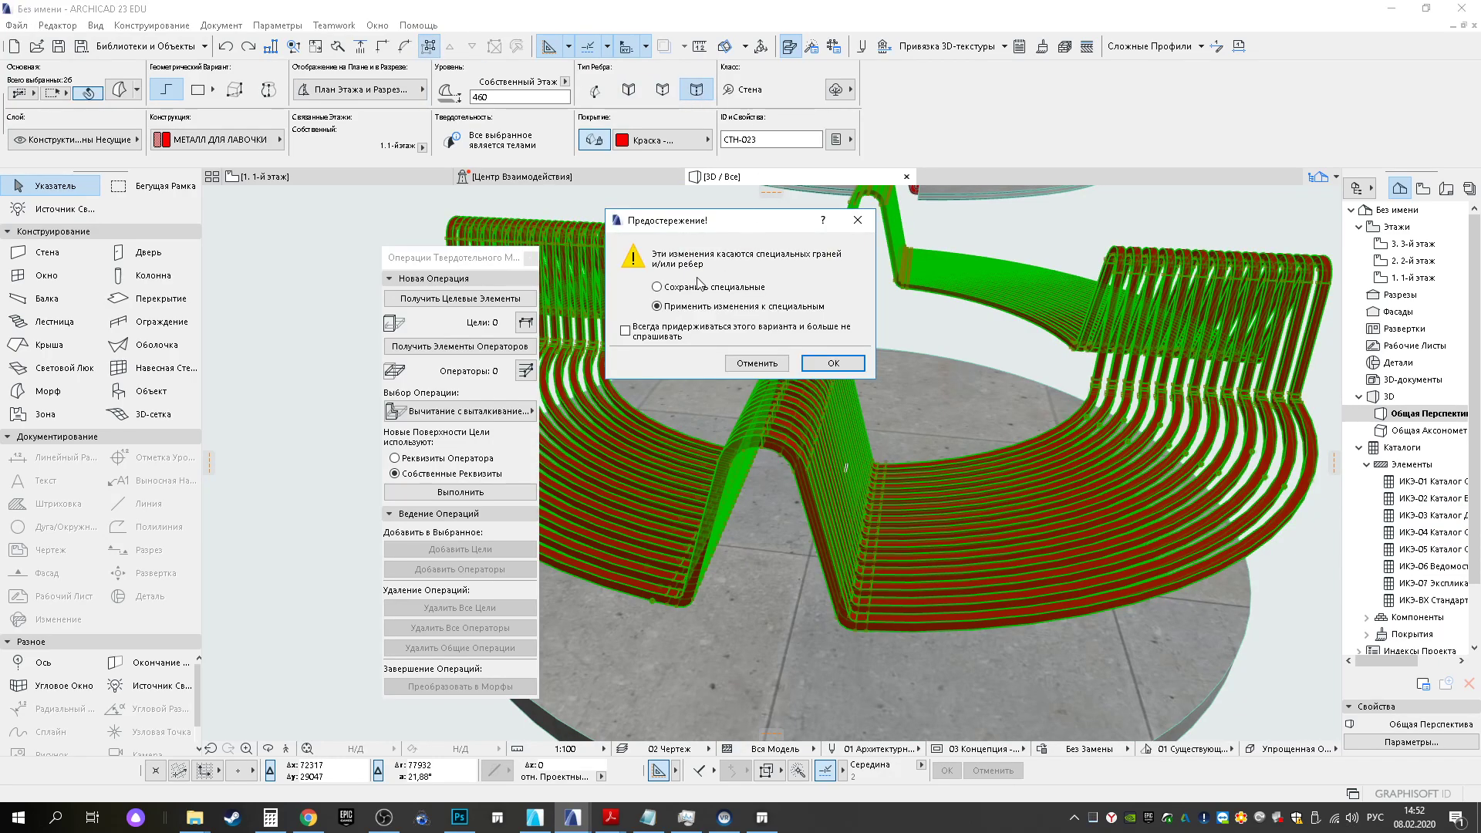
left_click(832, 365)
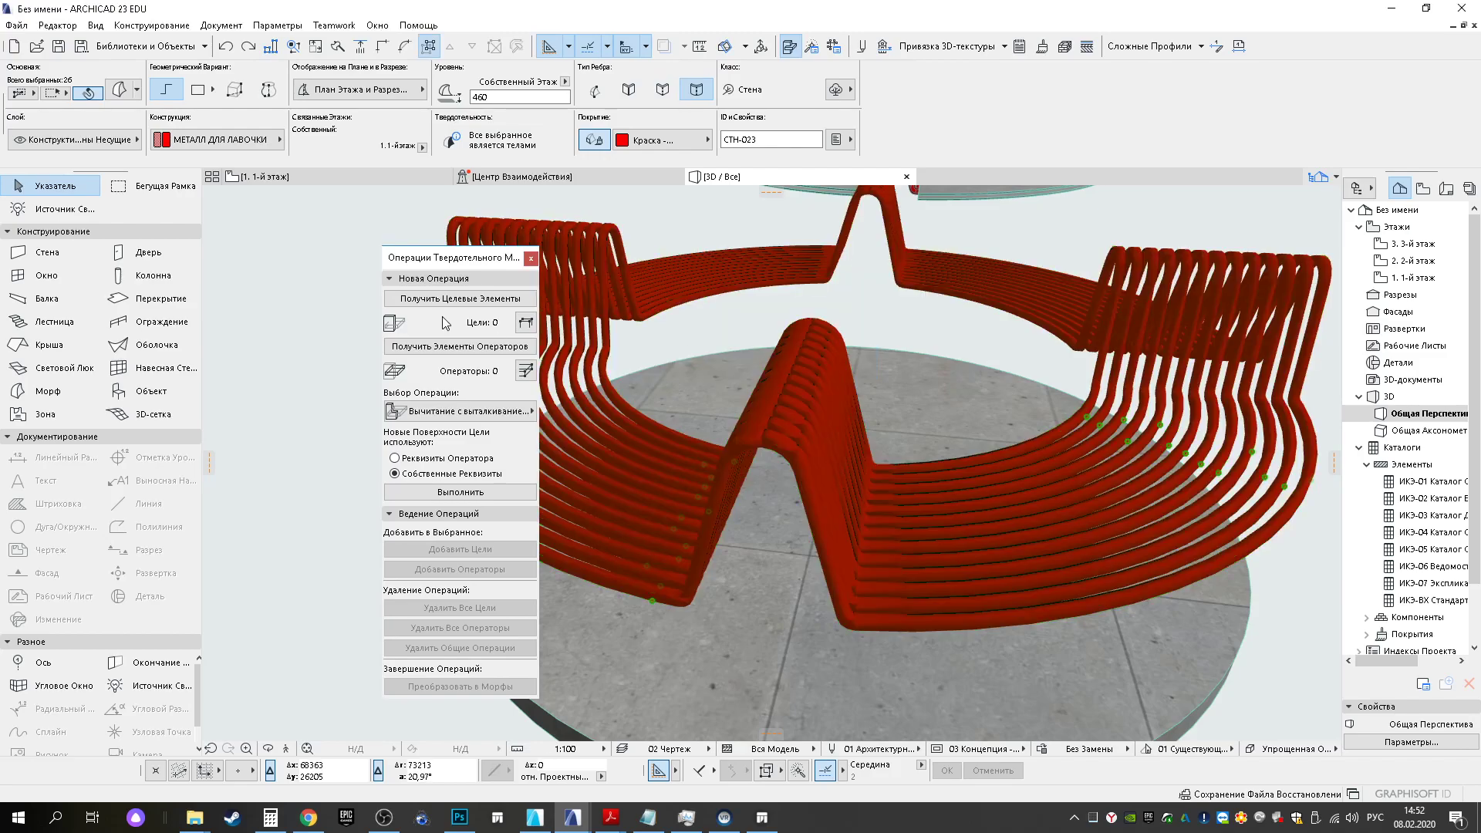
middle_click_drag(929, 502, 743, 466, "shift")
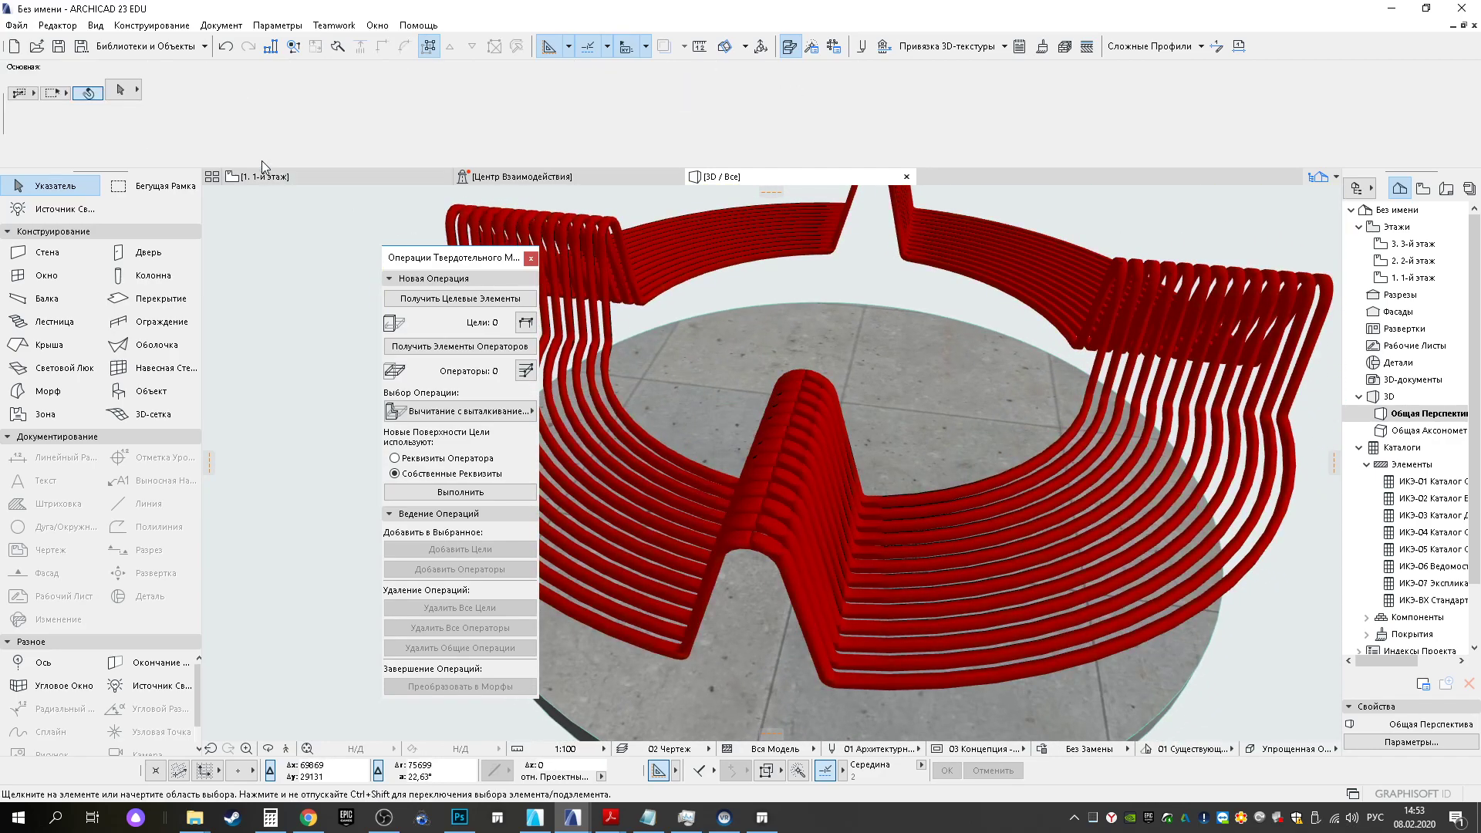
Open the first-floor plan at the concentric ring layout below the reference photo
left_click(287, 177)
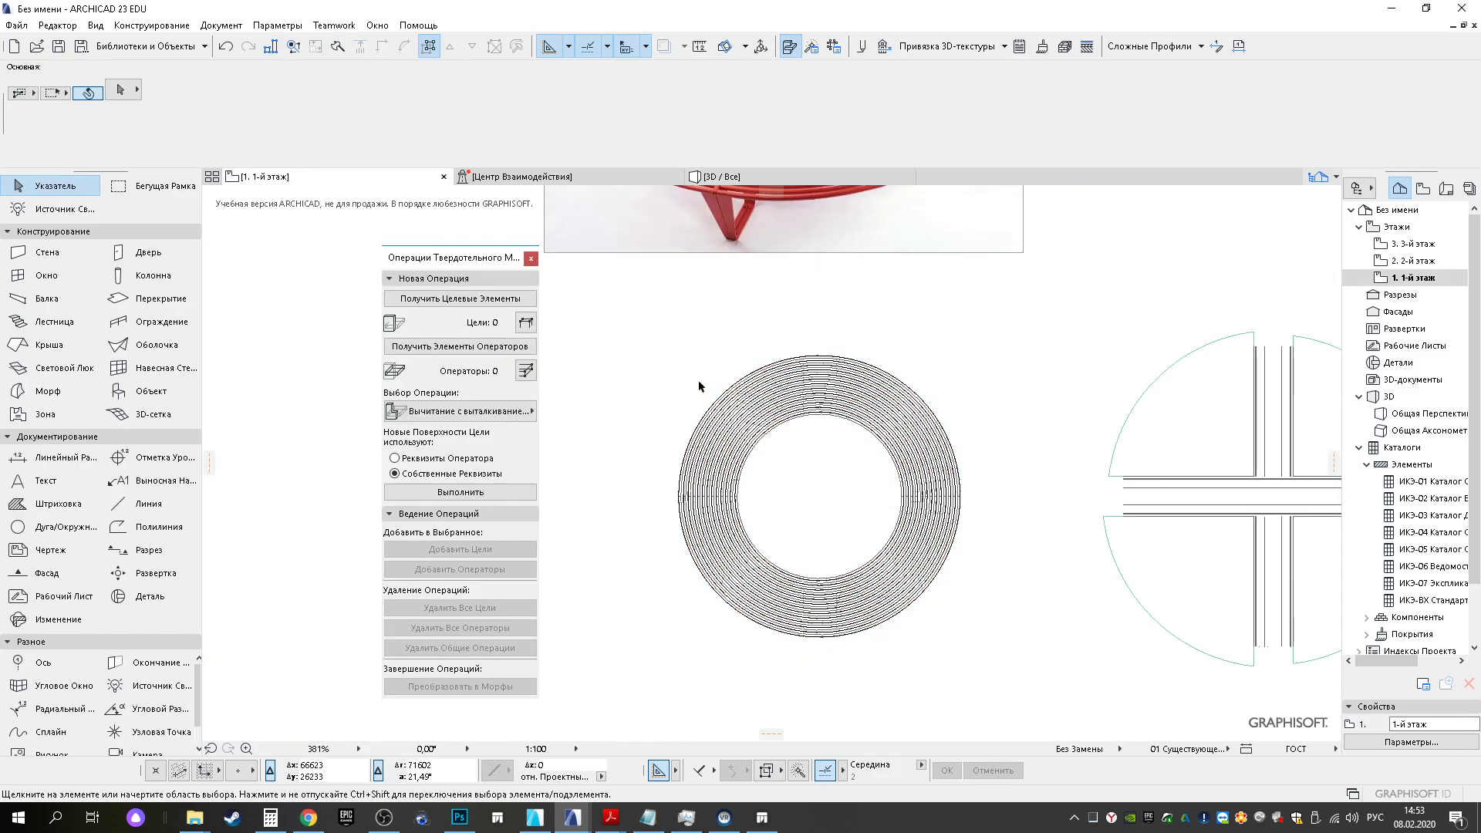
middle_click_drag(646, 417, 900, 416)
middle_click_drag(981, 361, 904, 449)
scroll(847, 397, "up", 5)
scroll(847, 397, "down", 2)
scroll(840, 397, "down", 3)
middle_click_drag(932, 520, 899, 370)
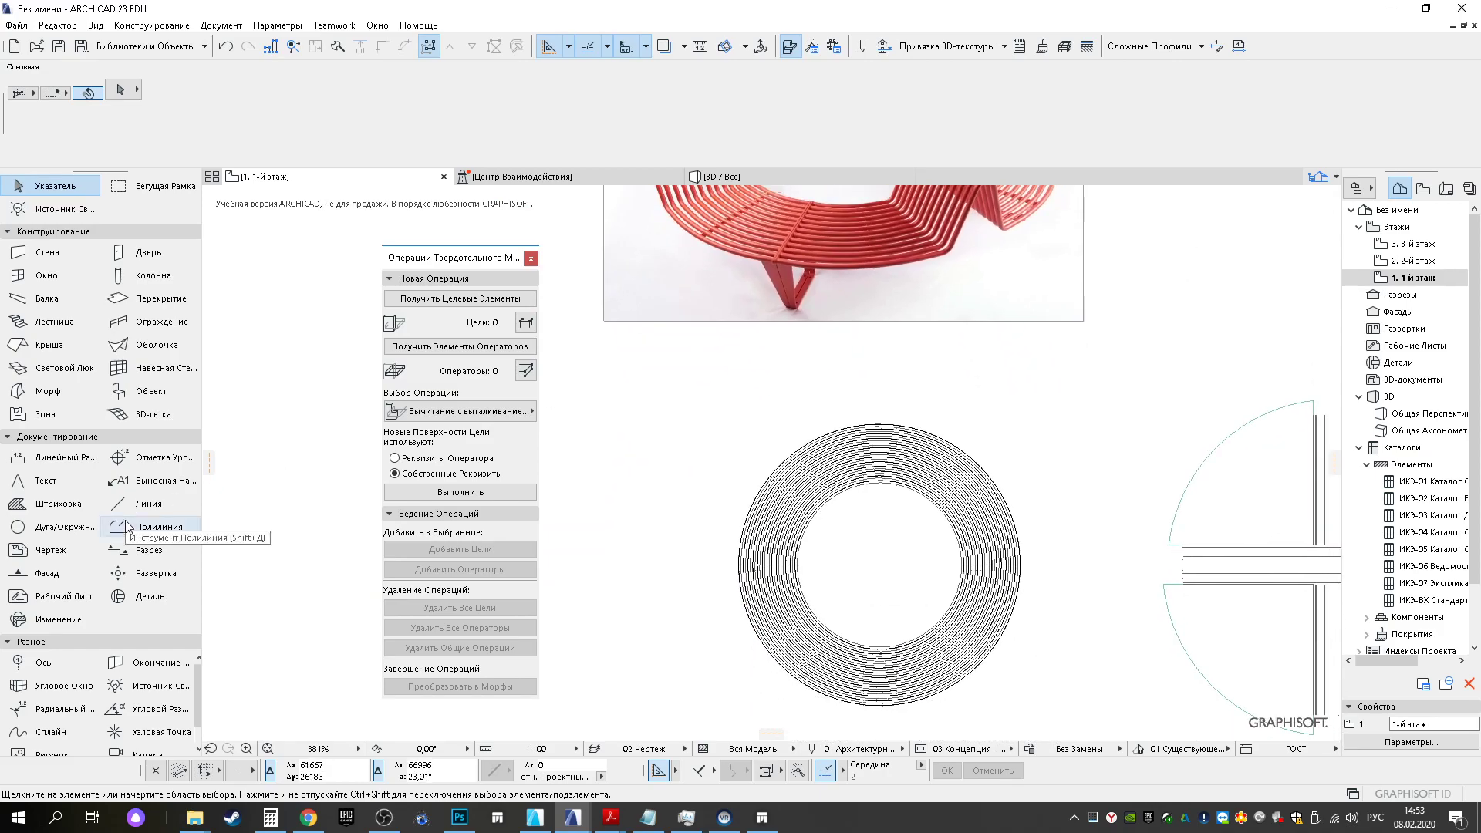
left_click(66, 527)
scroll(714, 586, "up", 3)
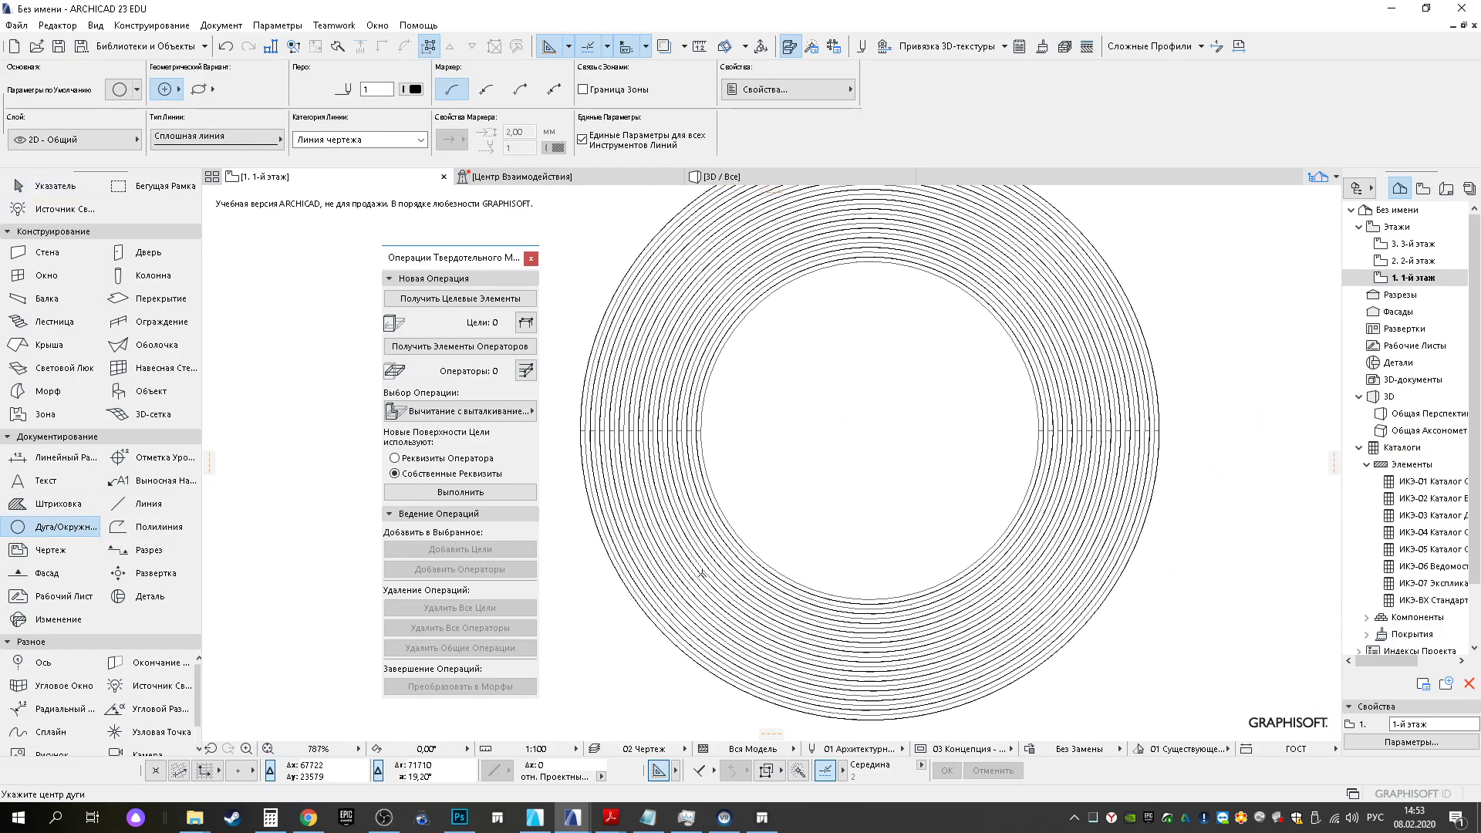
key("Escape")
Offset a copy of the outermost circle slightly outward from the rings
scroll(583, 452, "up", 5)
left_click(572, 437)
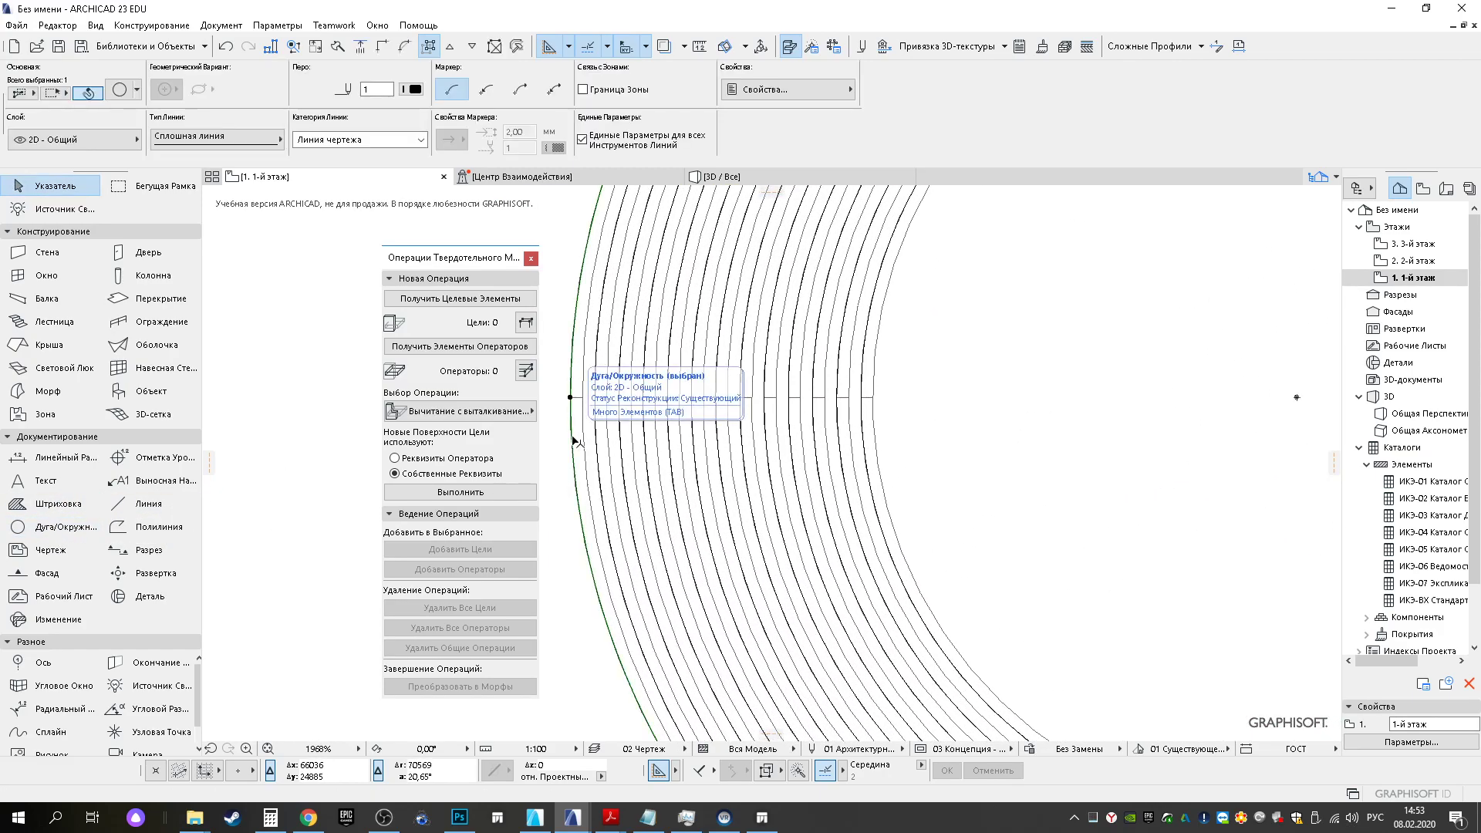
scroll(586, 442, "down", 8)
key("ctrl+shift+d")
left_click(600, 490)
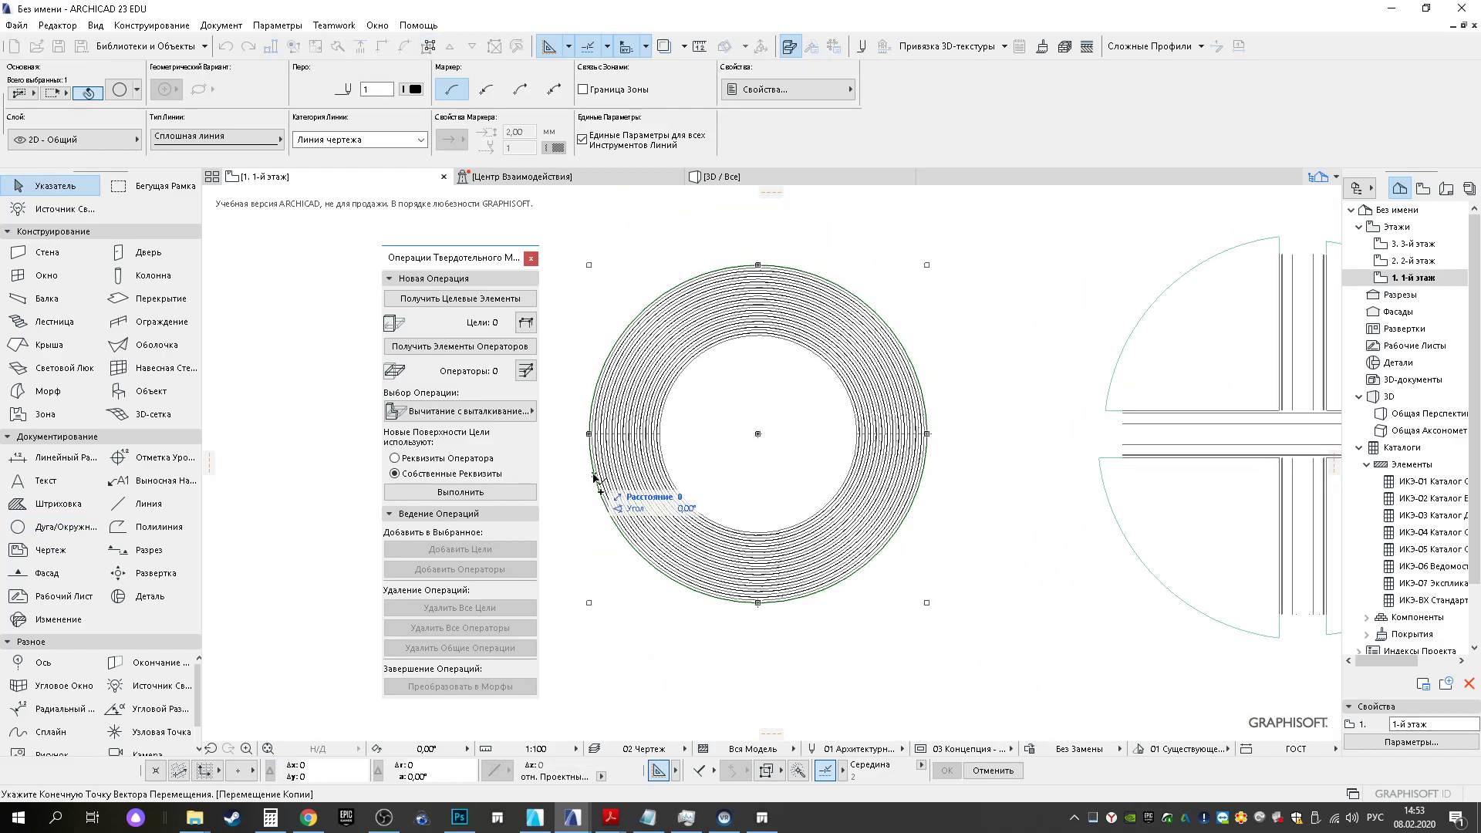
left_click(583, 478)
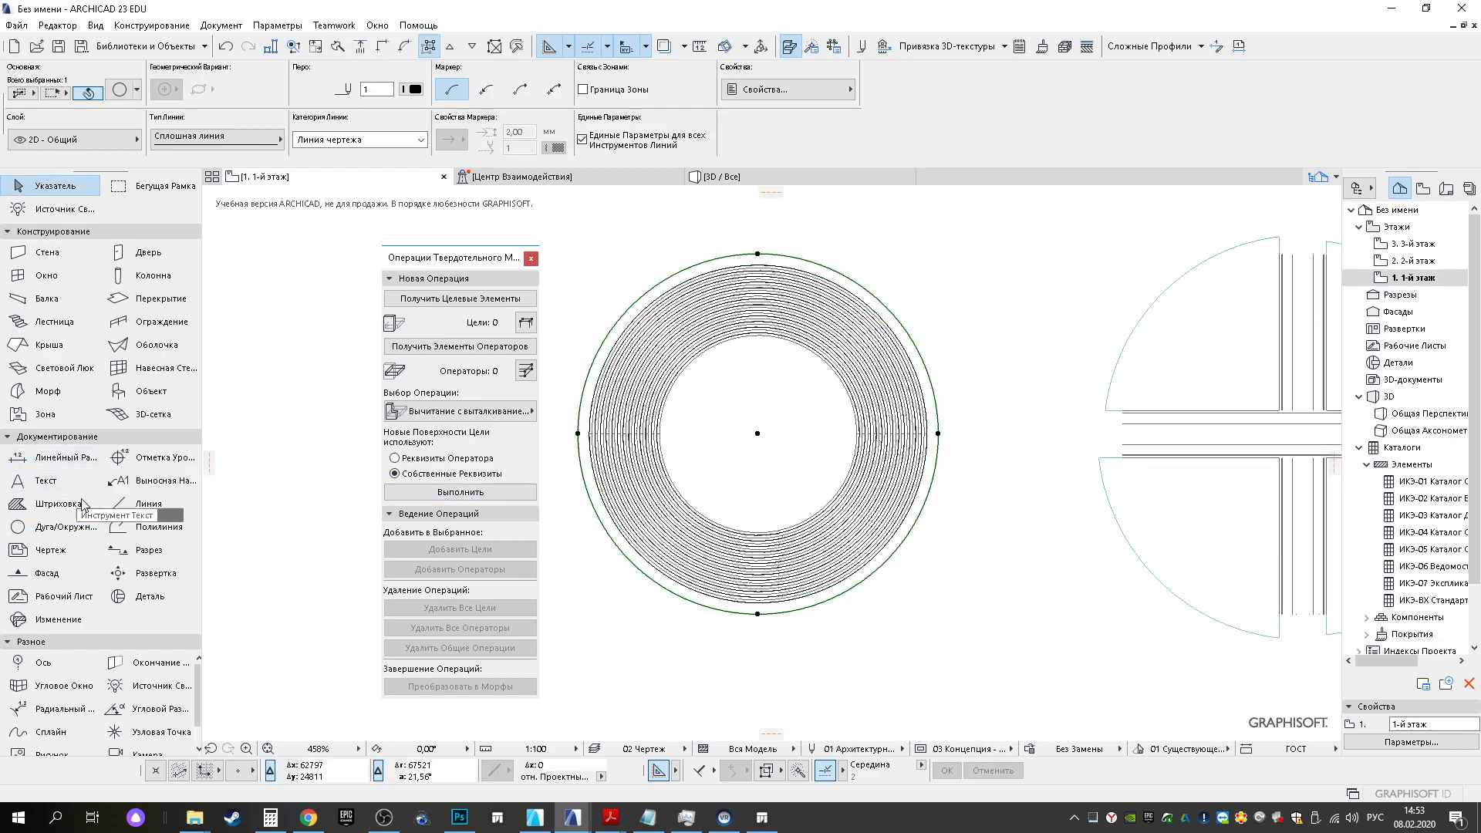
Draw a horizontal line through the rings' centre, extending past the new outer circle on both sides
left_click(148, 503)
left_click(758, 433)
double_click(548, 434)
key("Escape")
left_click(745, 434)
left_click(752, 434)
left_click(757, 433)
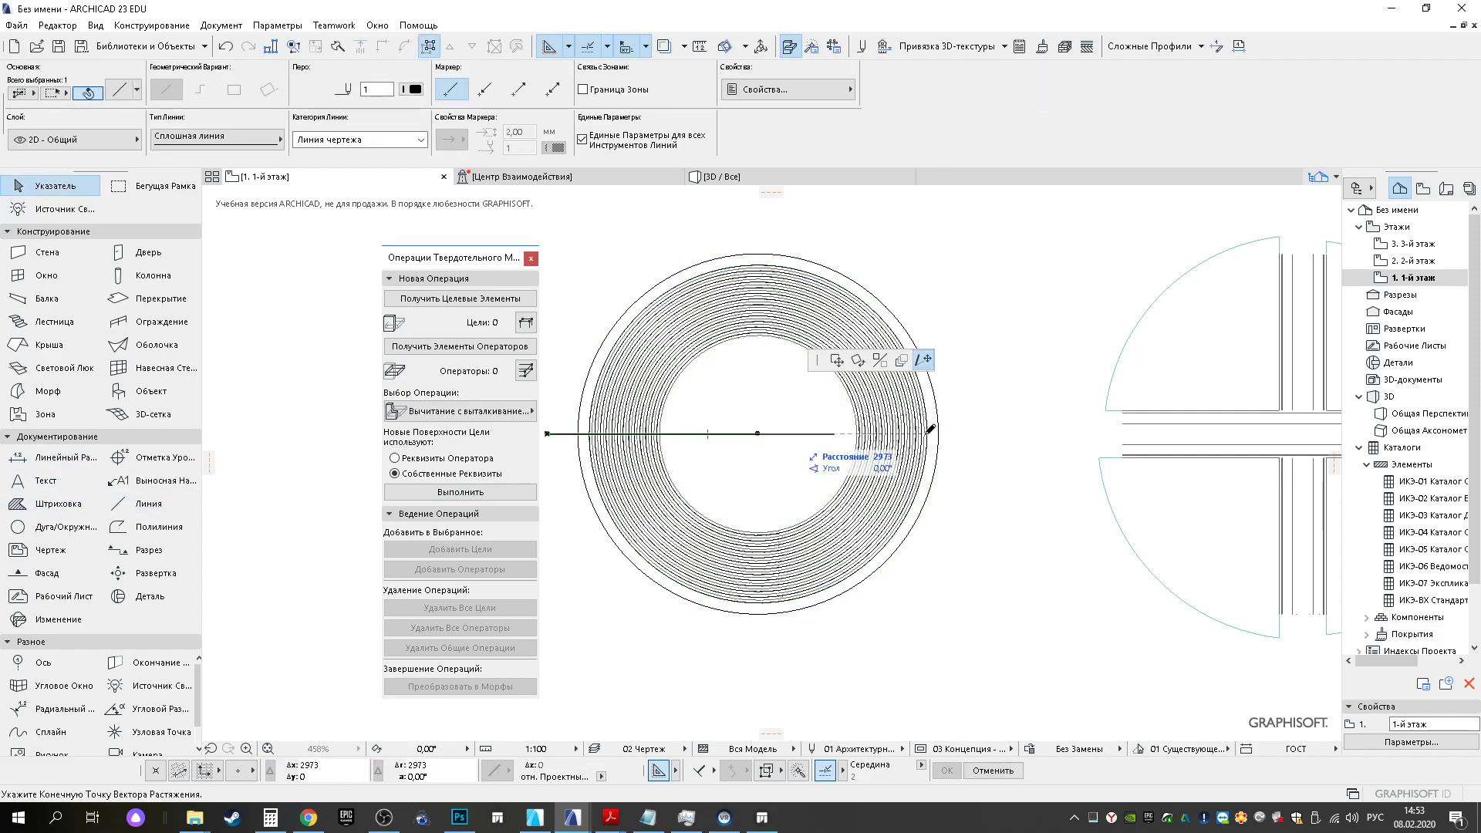
left_click(987, 433)
Rotate a copy of the horizontal line about the rings' centre into a vertical line
key("ctrl+alt+e")
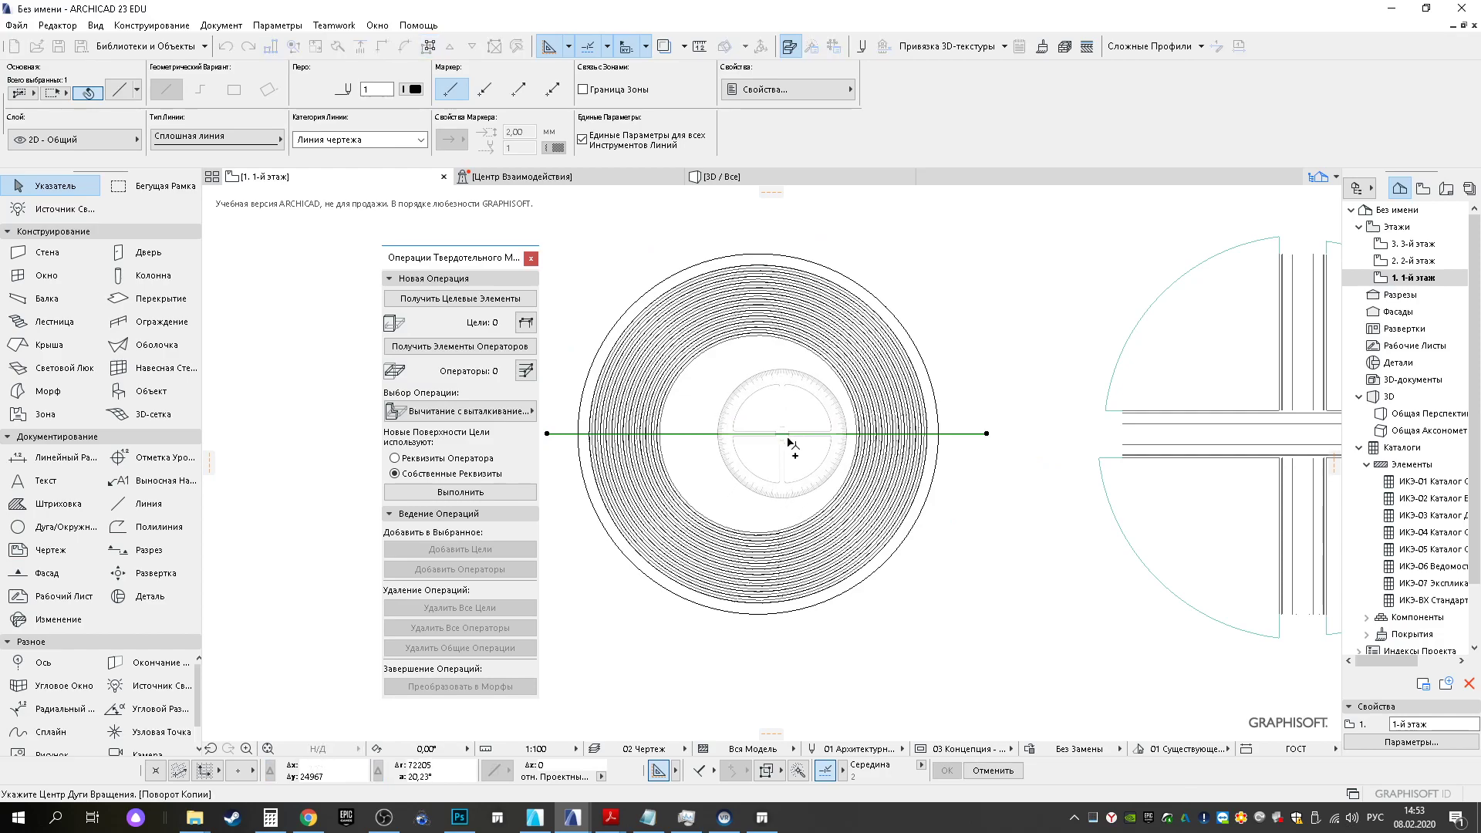
left_click(757, 433)
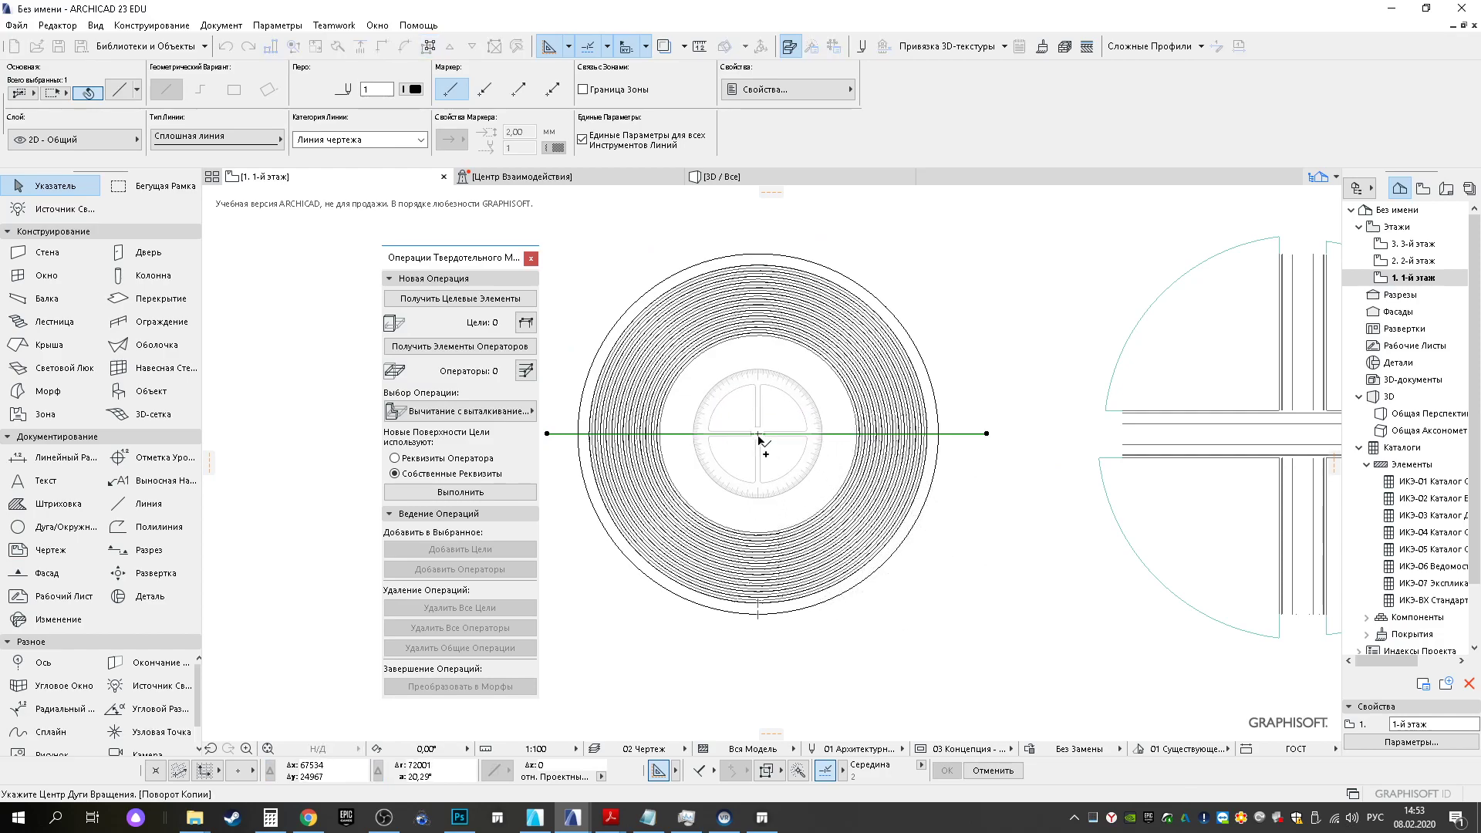
left_click(660, 433)
left_click(752, 272)
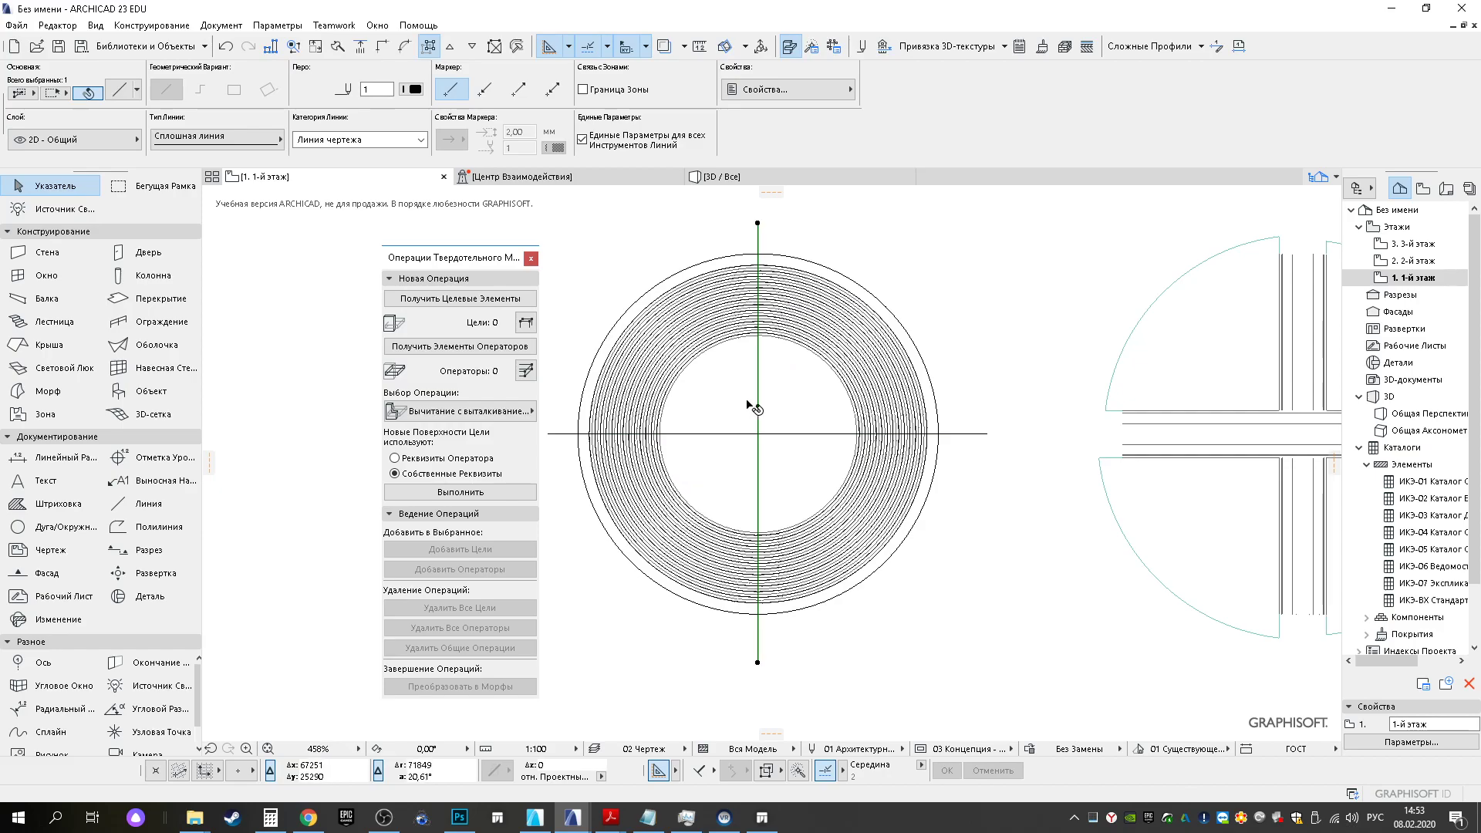
Check the radial cross bar above the leg in the reference photo and open the Profile Manager
middle_click_drag(724, 385, 787, 639)
scroll(767, 401, "down", 1)
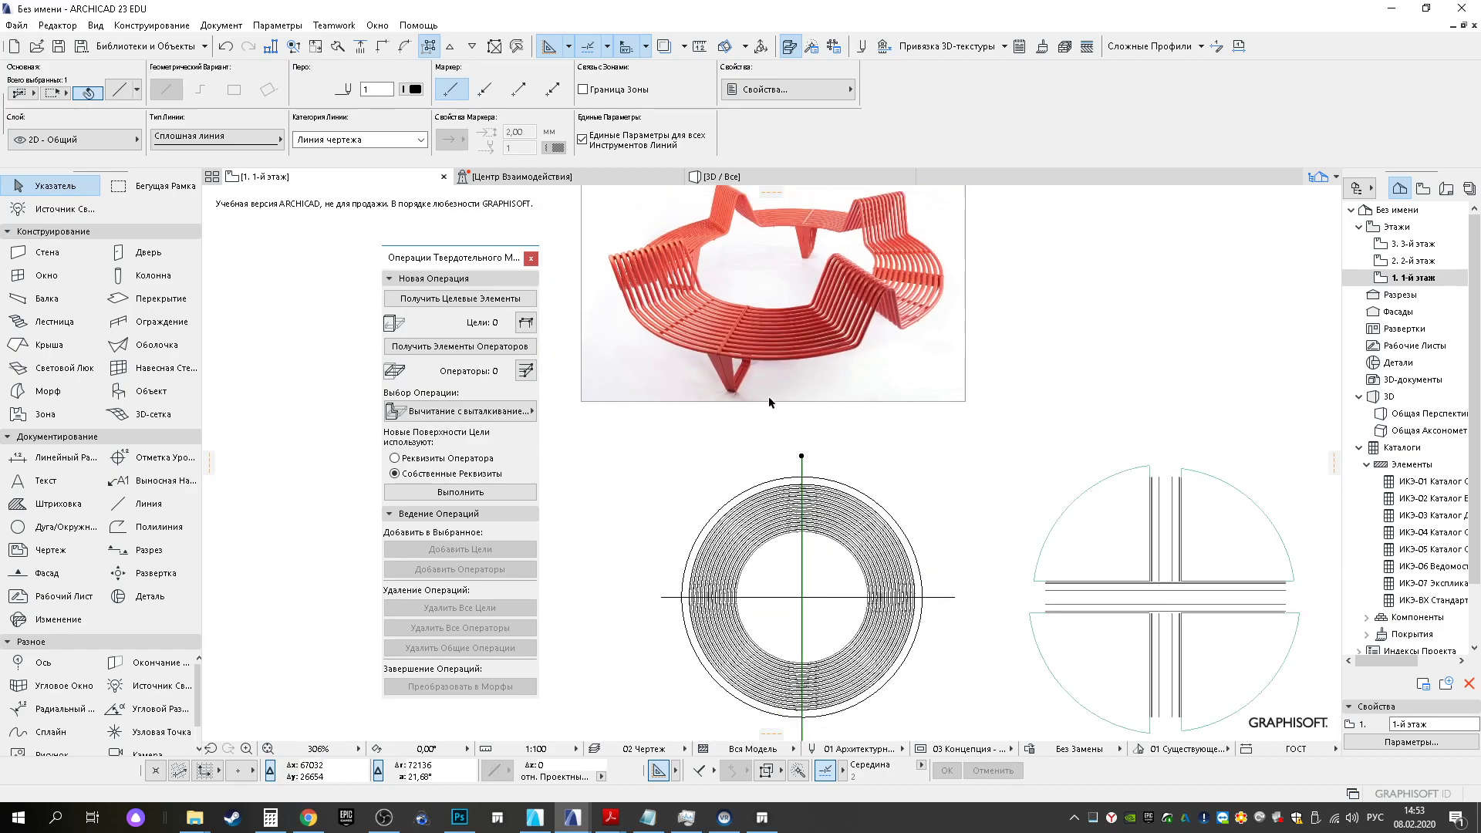
scroll(757, 360, "up", 1)
middle_click_drag(757, 360, 750, 370)
scroll(708, 340, "up", 8)
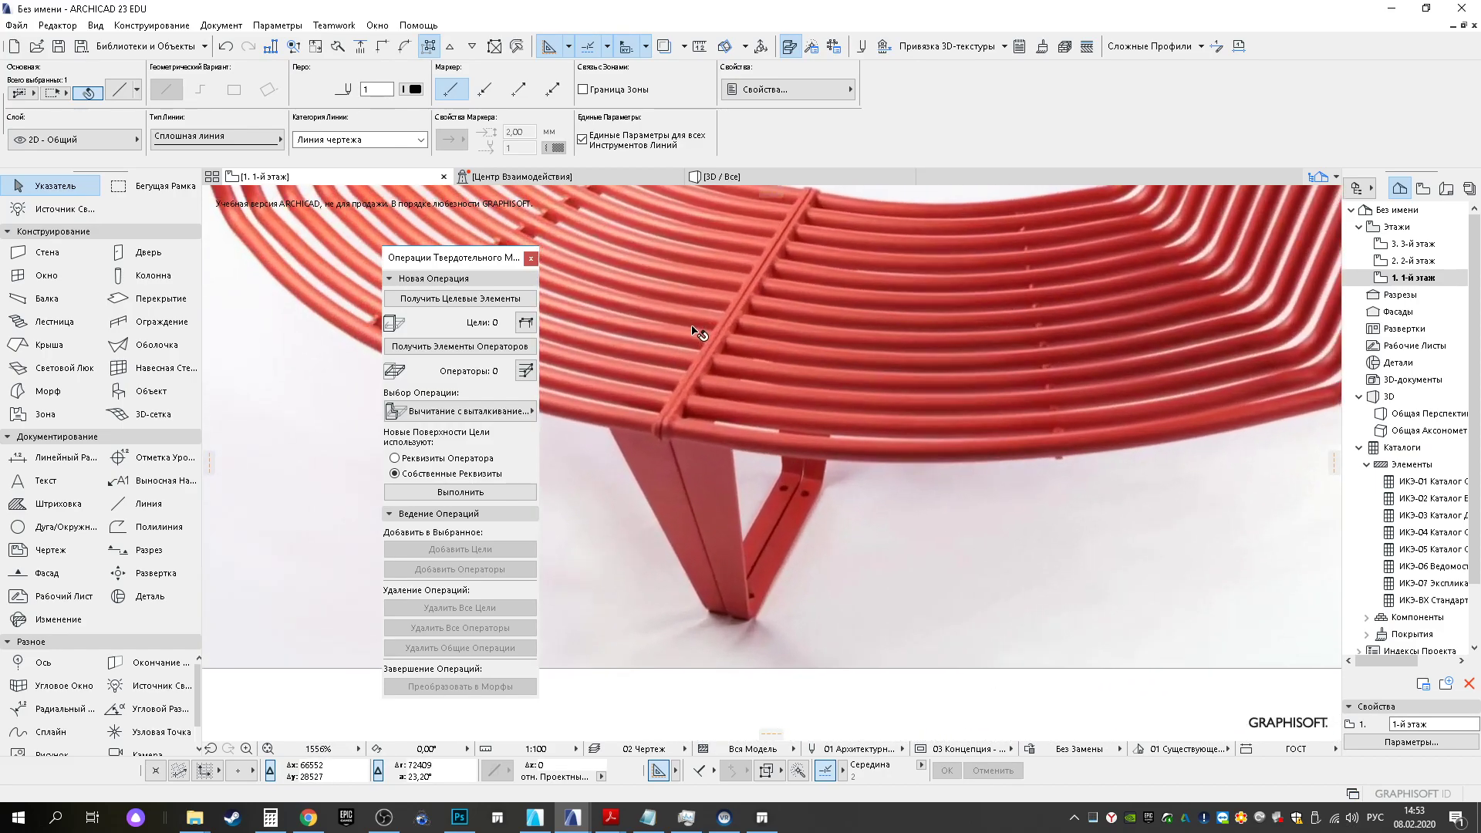
scroll(698, 515, "down", 4)
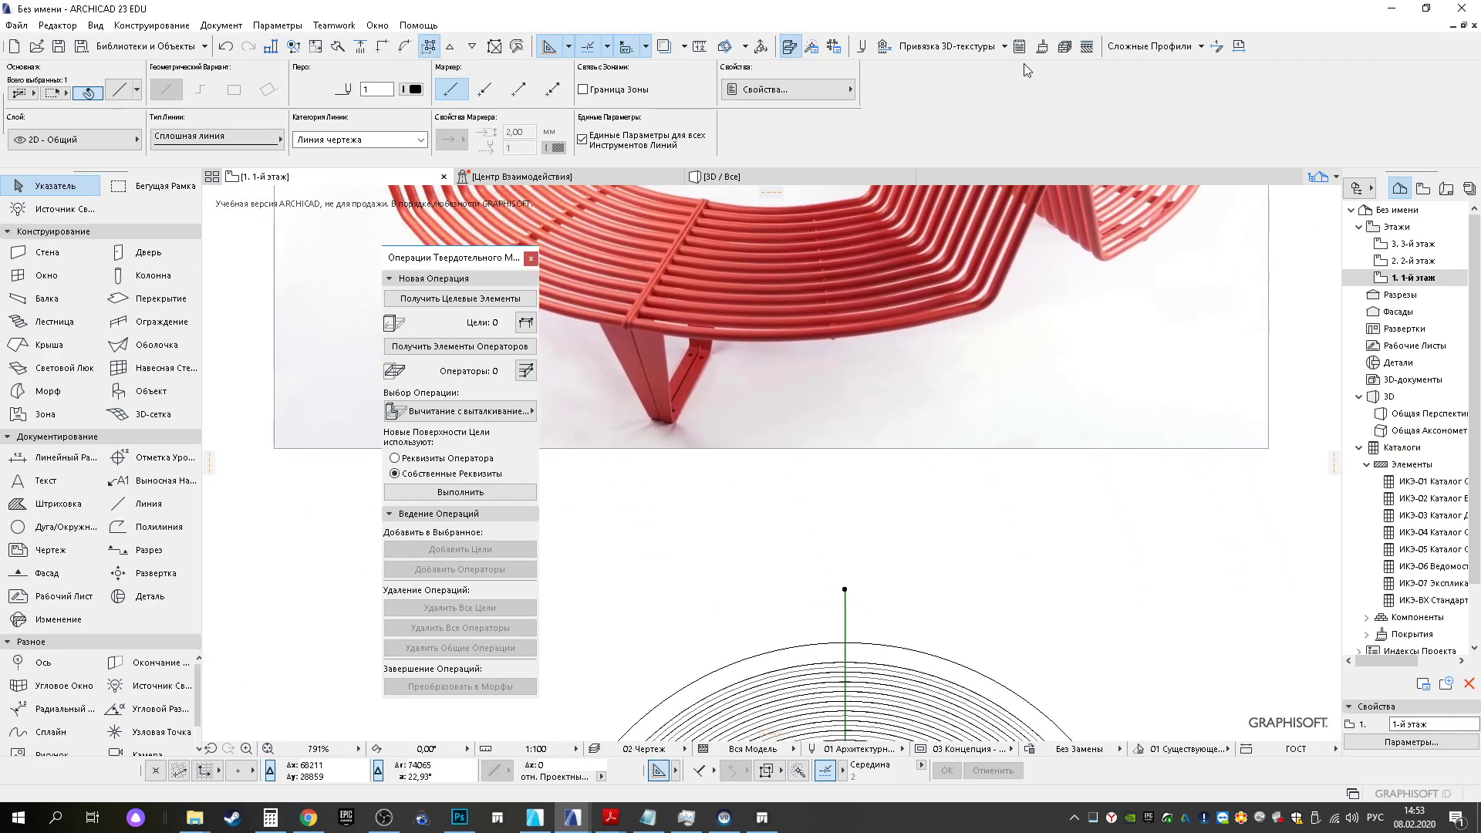
left_click(1154, 46)
left_click(1157, 69)
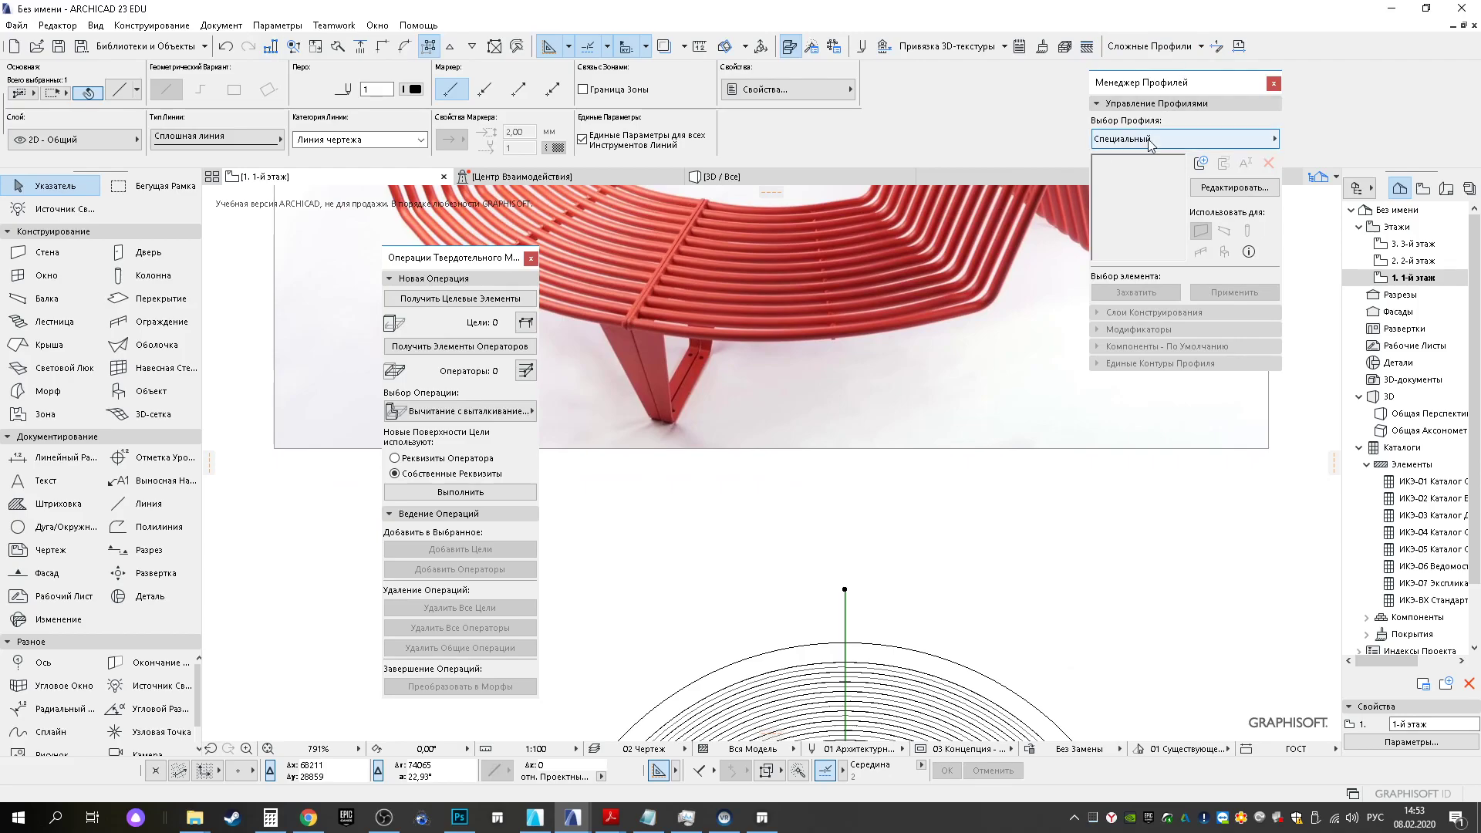
Measure the width of the ring band along the vertical line, from the outermost to the innermost slat
scroll(914, 555, "down", 5)
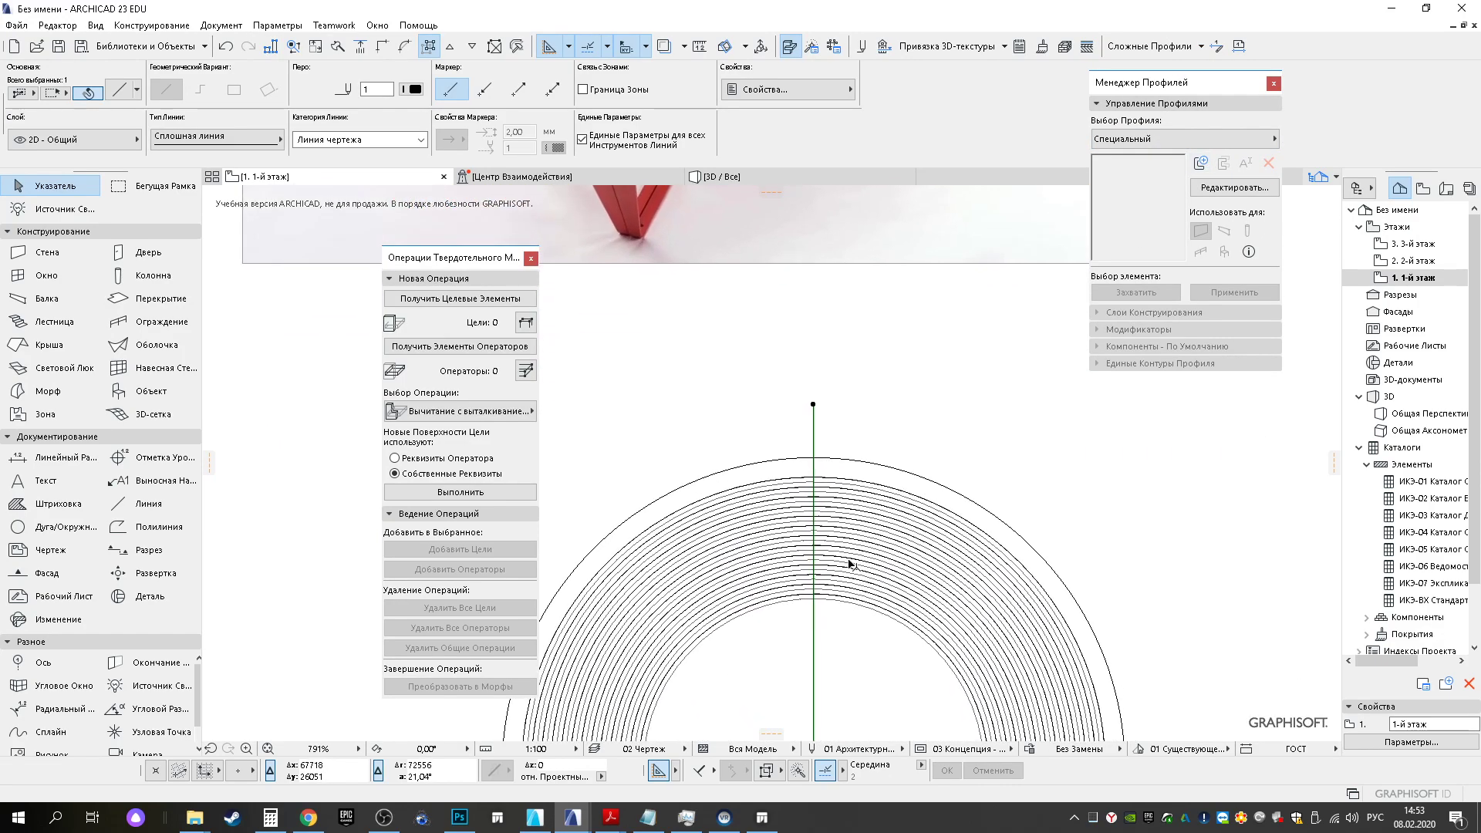
key("m")
scroll(819, 502, "up", 5)
left_click(802, 442)
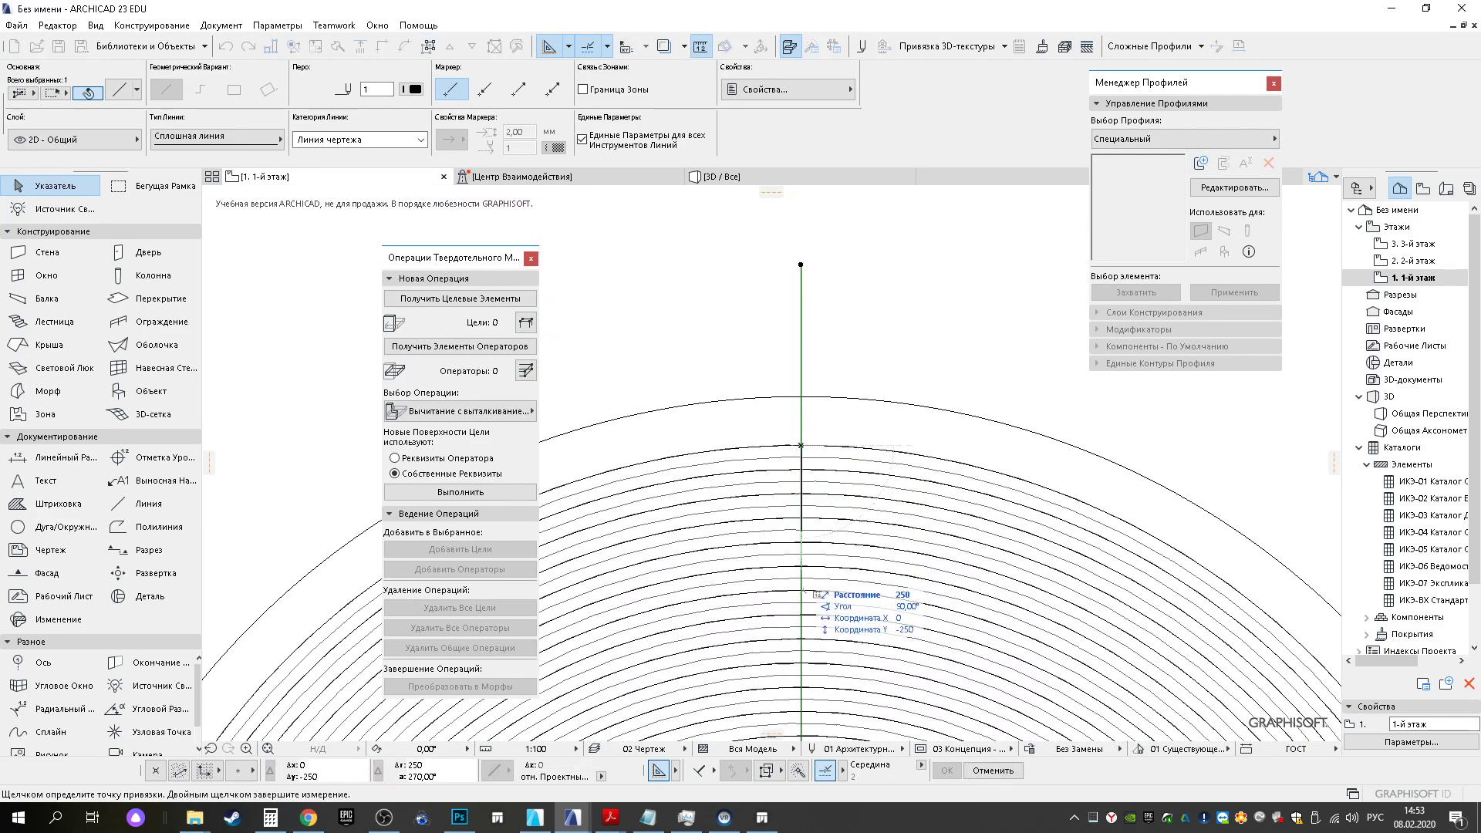
middle_click_drag(811, 659, 827, 409)
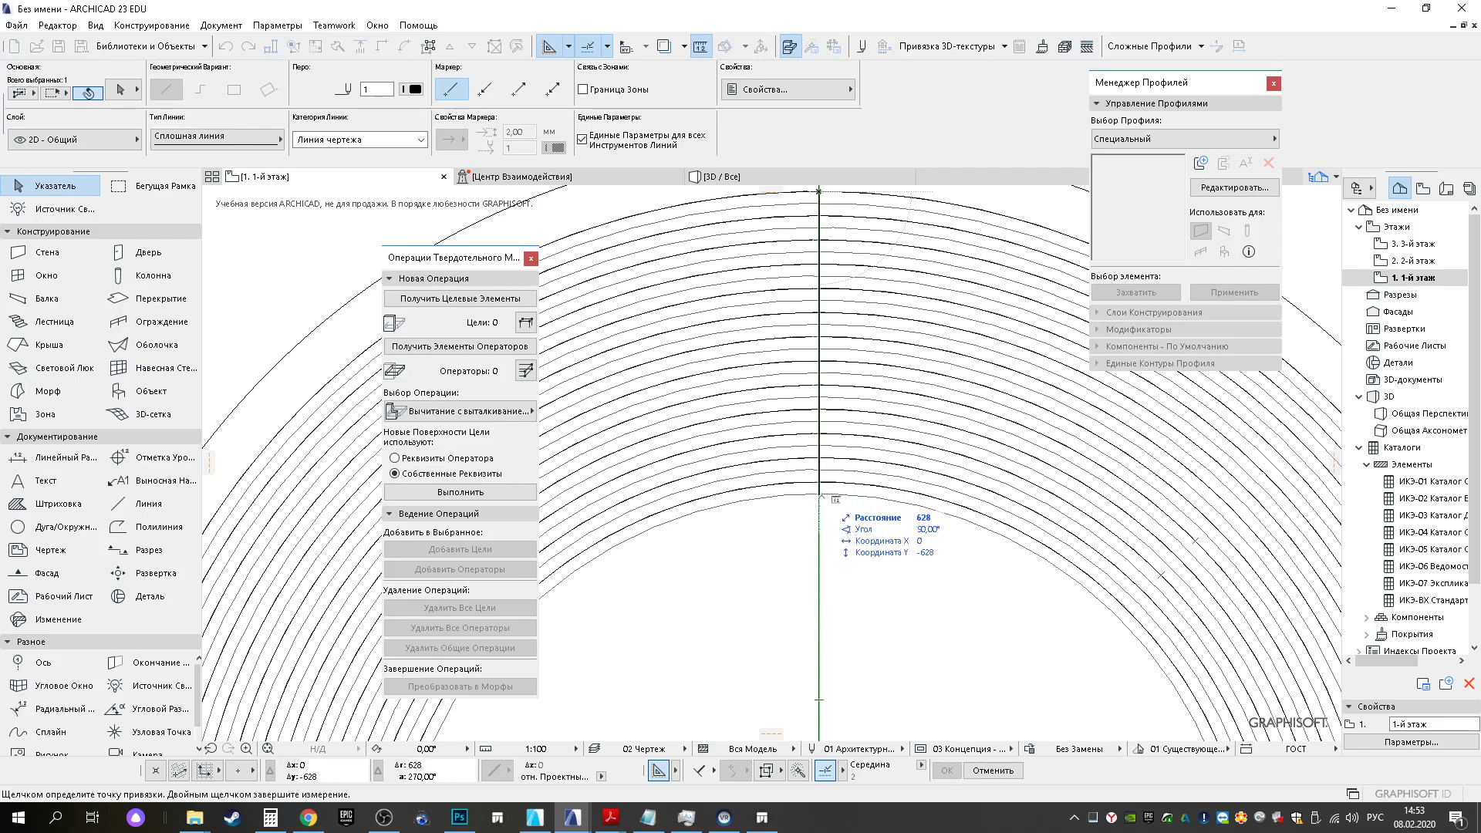
scroll(819, 498, "up", 3)
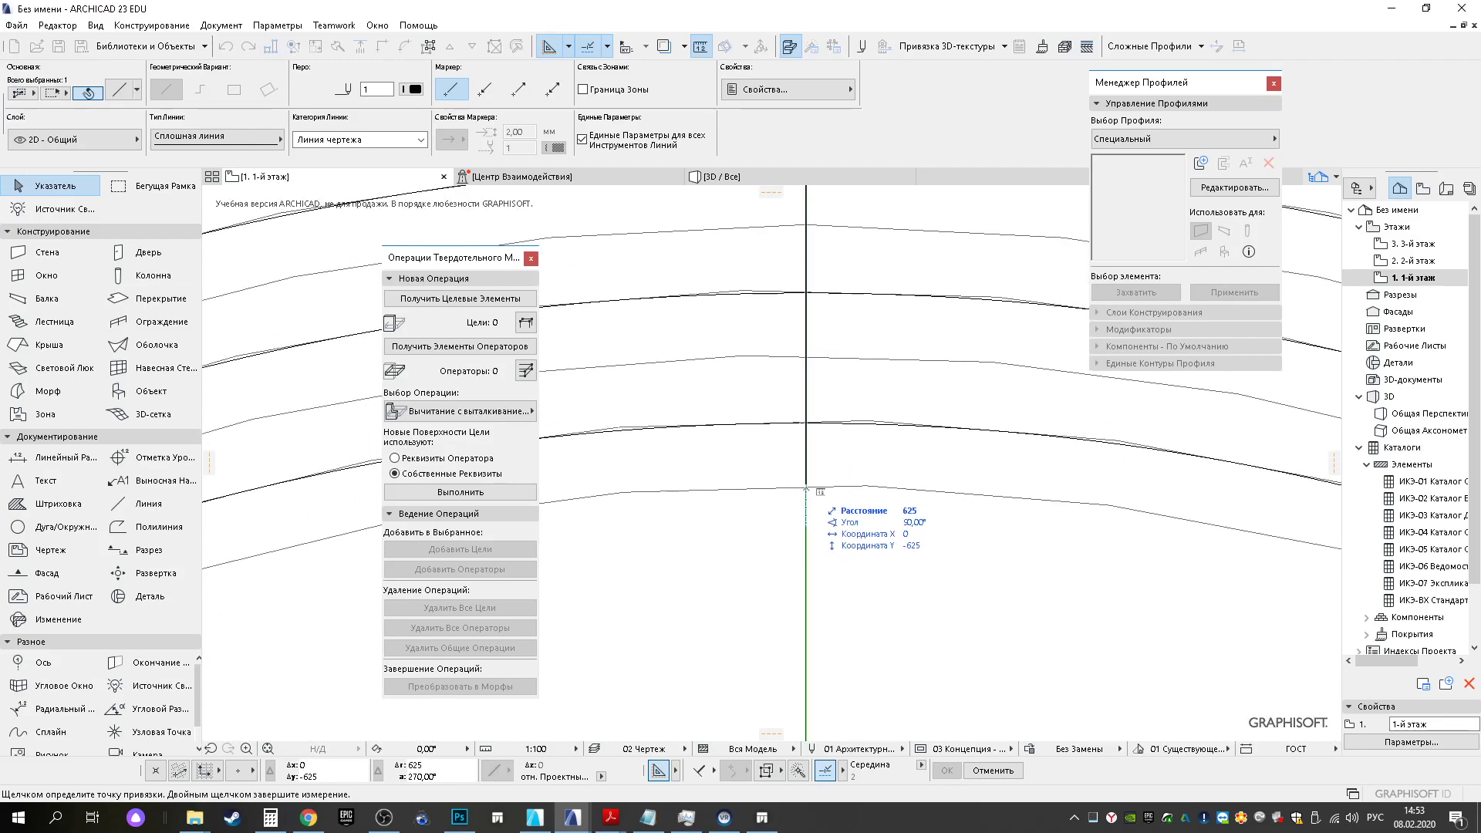
scroll(806, 488, "down", 5)
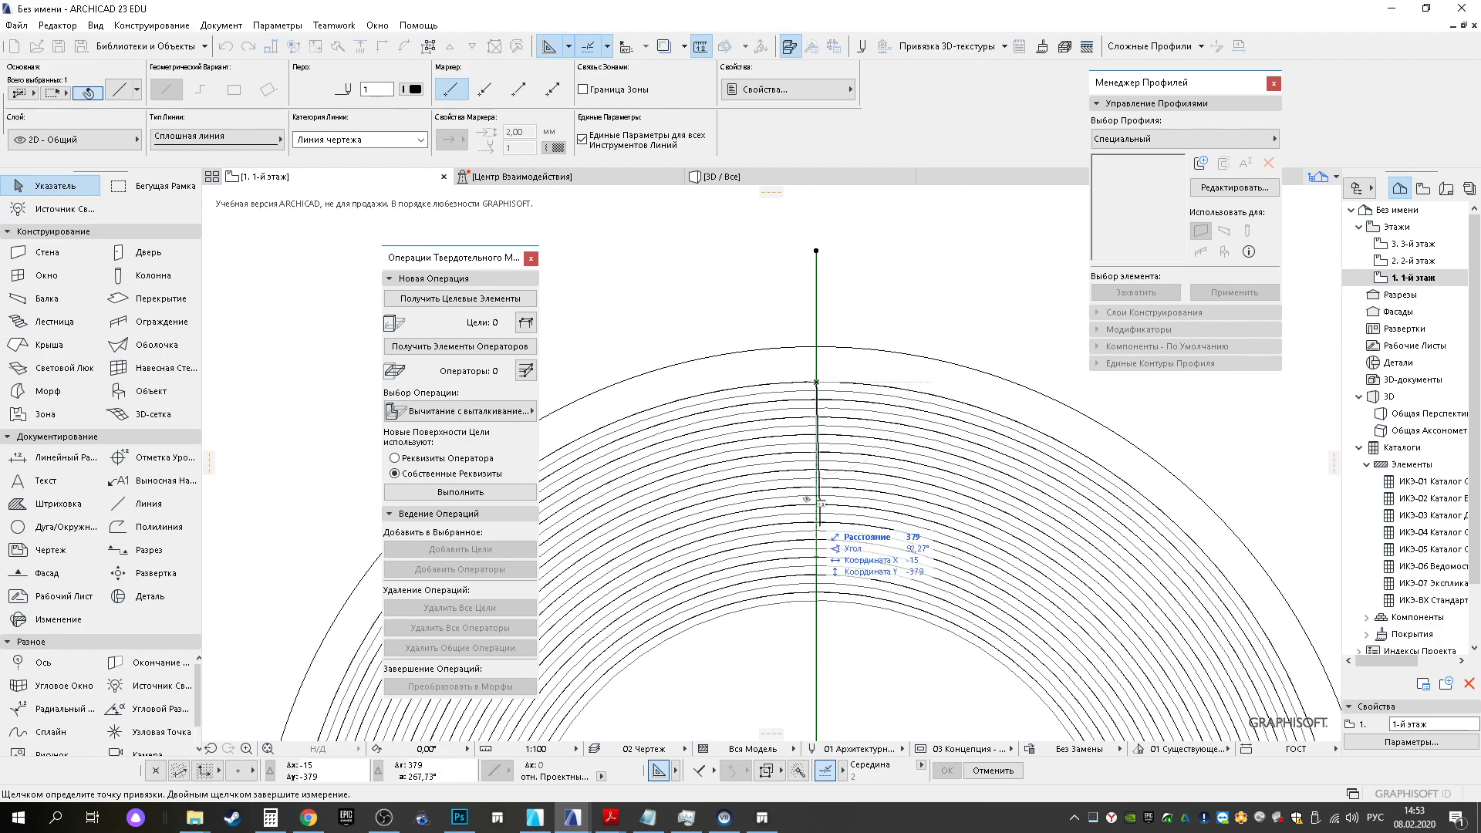
Create a new complex profile named "для лавочки 3"
left_click(1202, 164)
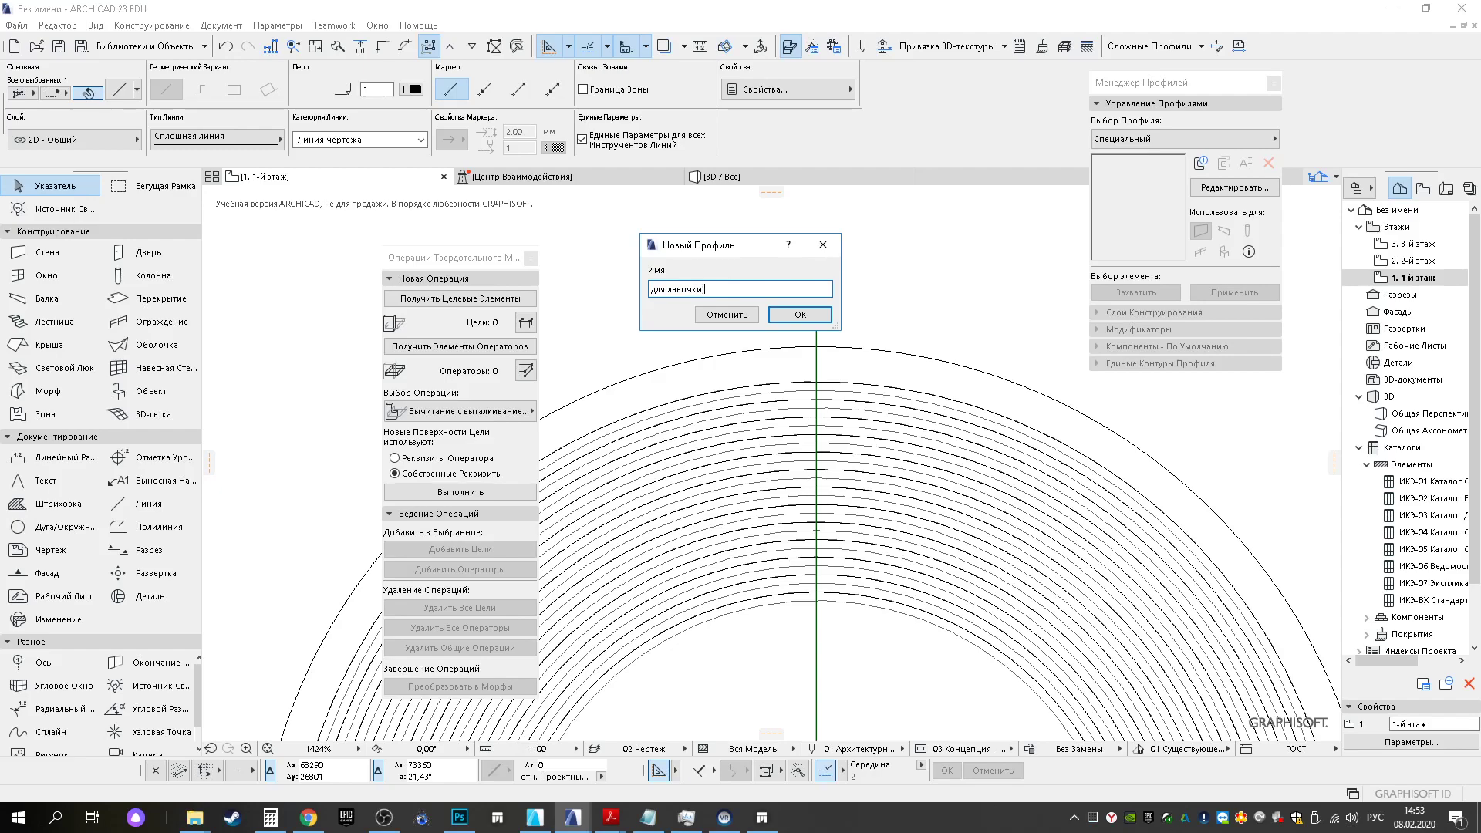
left_click(787, 313)
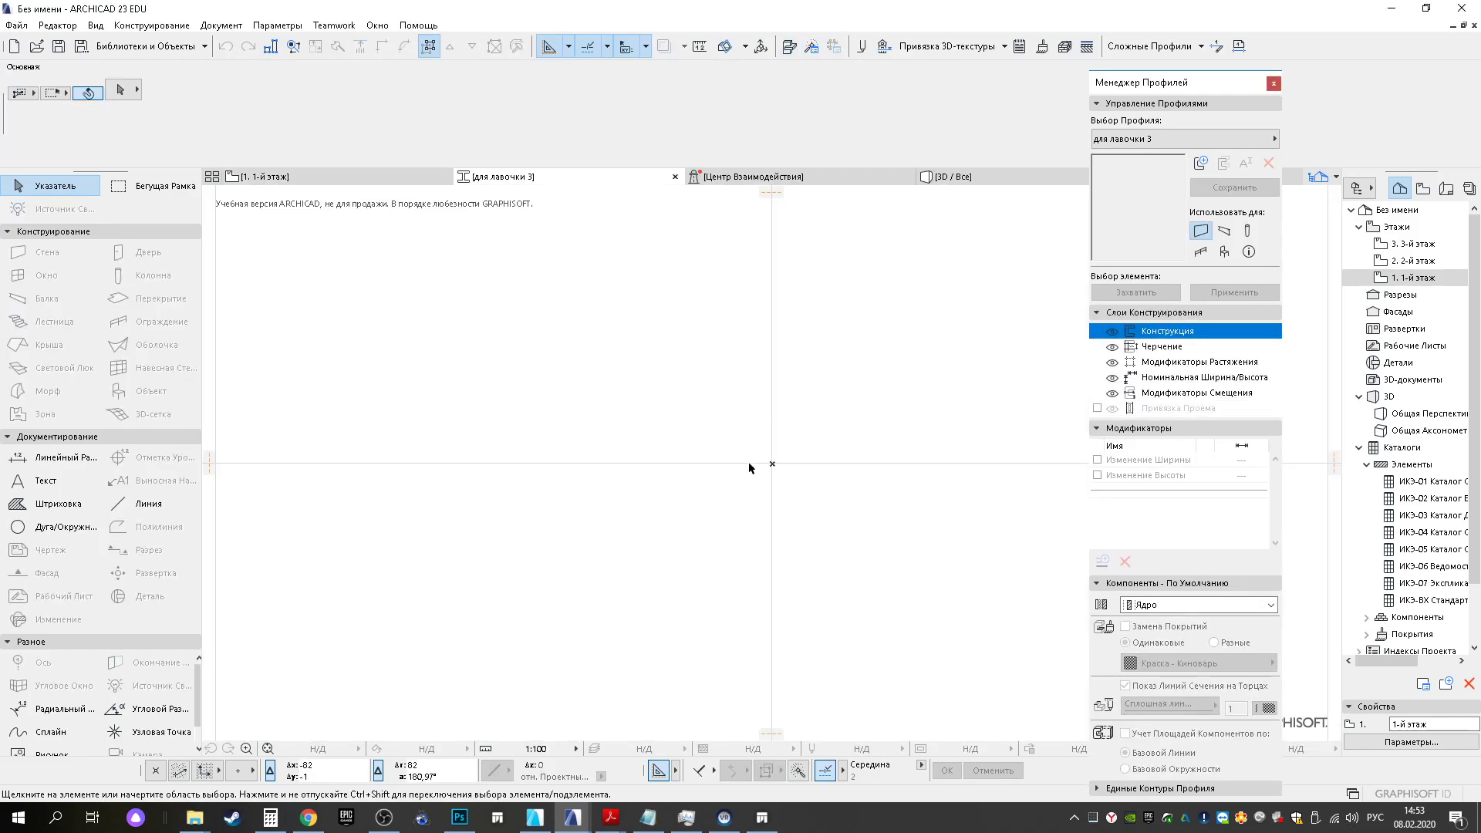
middle_click_drag(701, 476, 648, 506)
Draw a horizontal rectangular fill from the profile origin, 650 mm long and 35 mm high
left_click(44, 504)
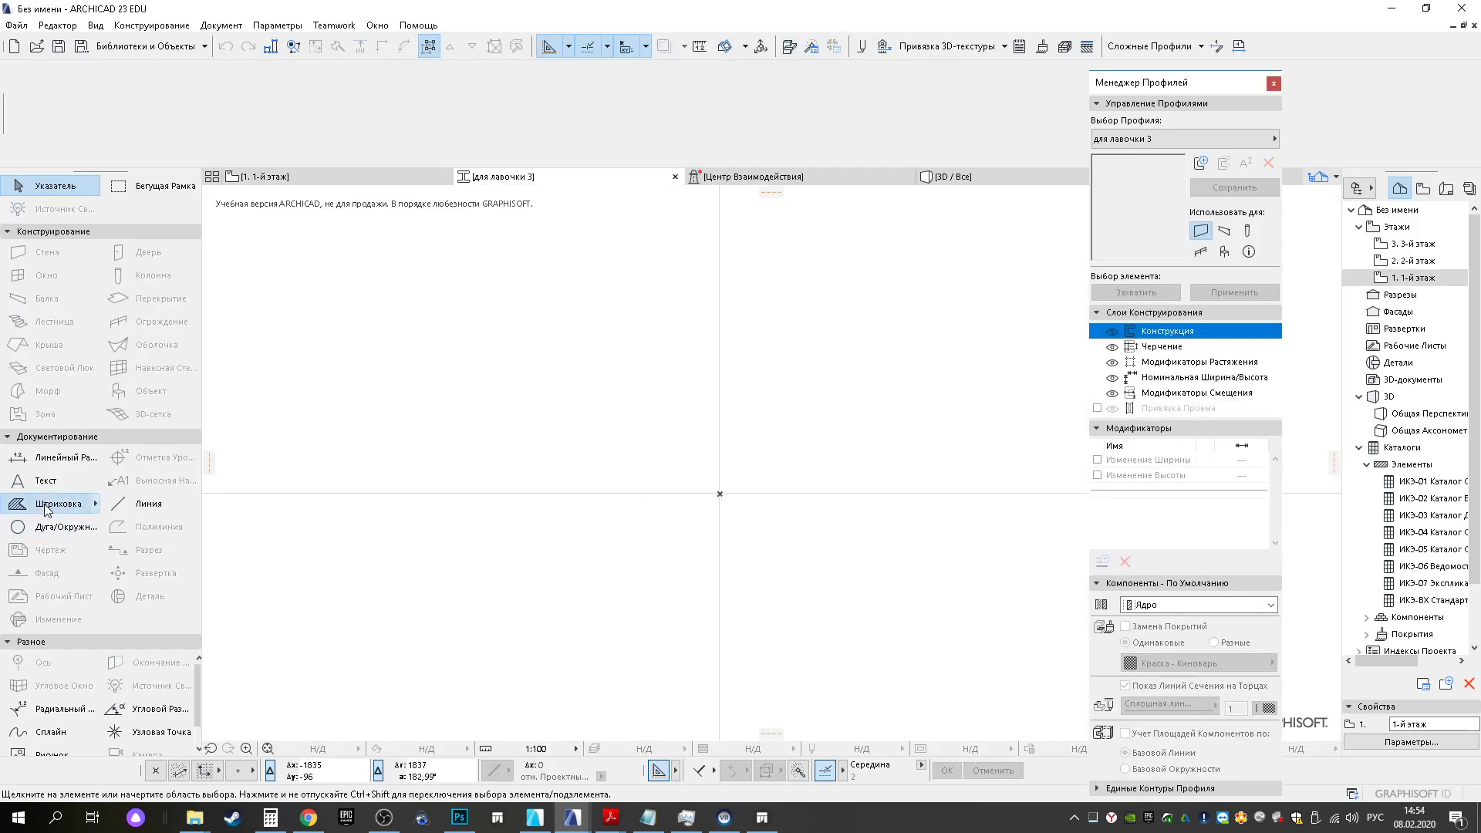
left_click(720, 493)
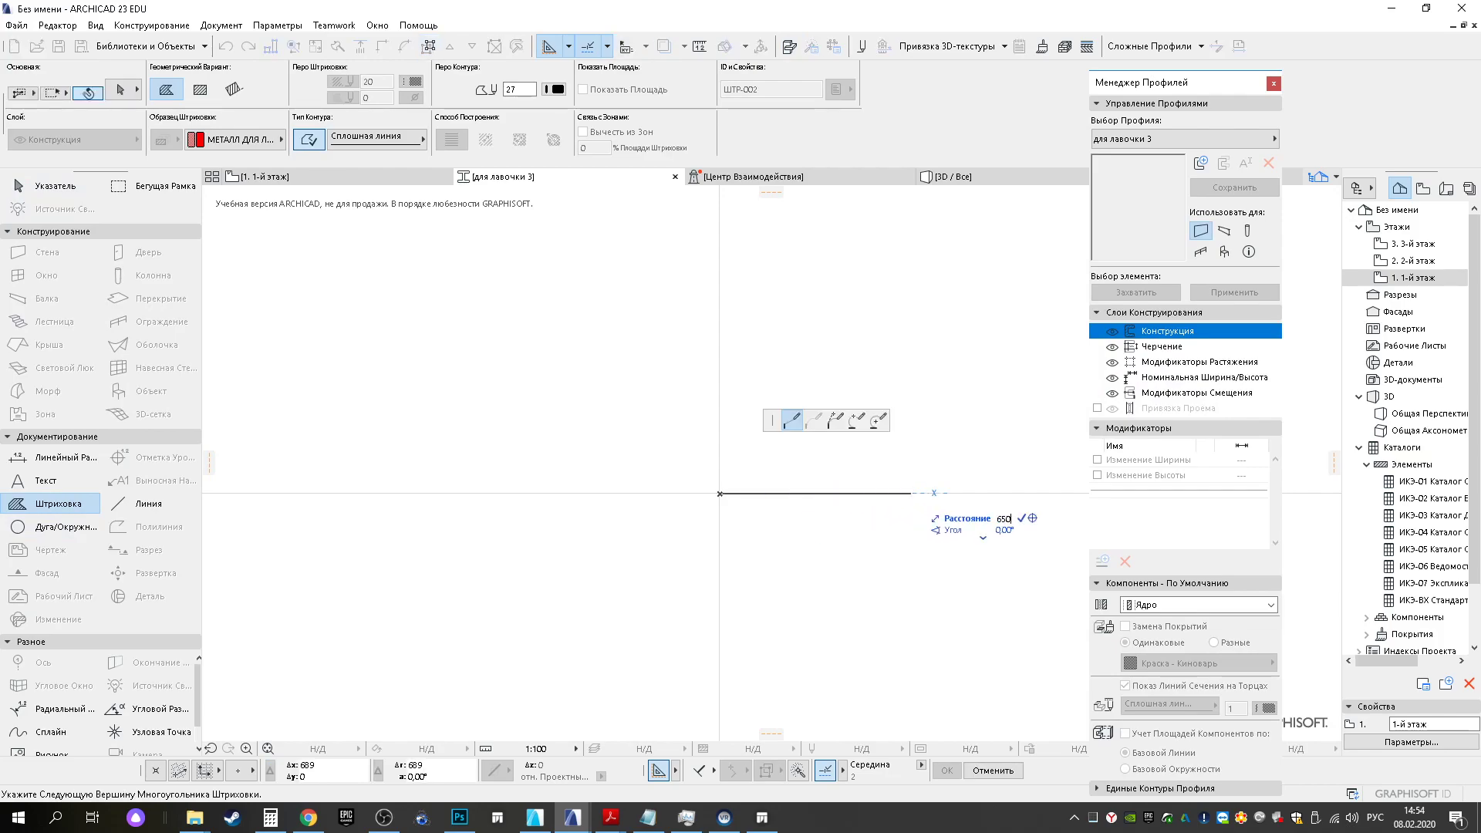
key("Return")
left_click(233, 88)
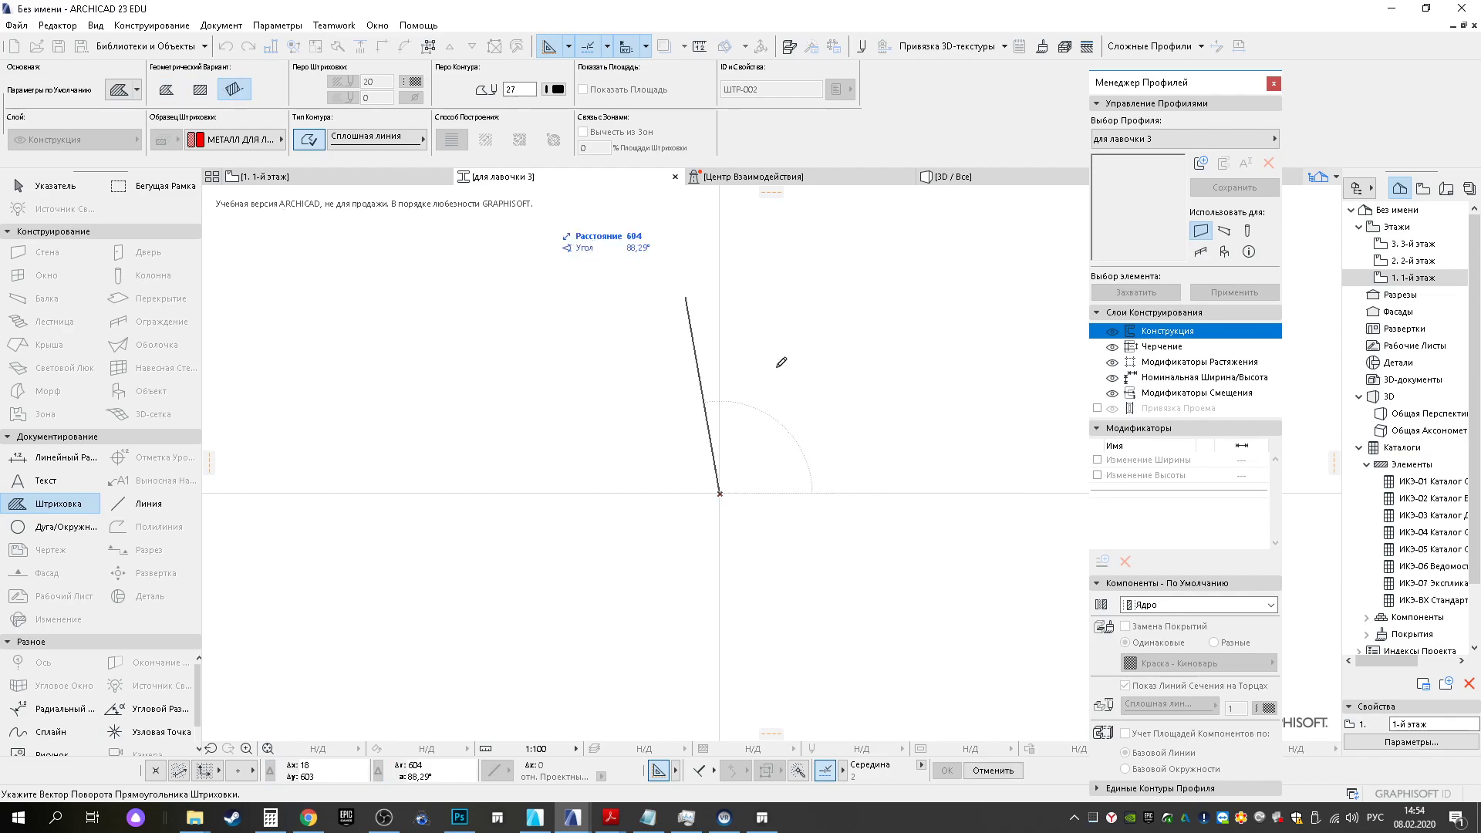
type("0")
key("Return")
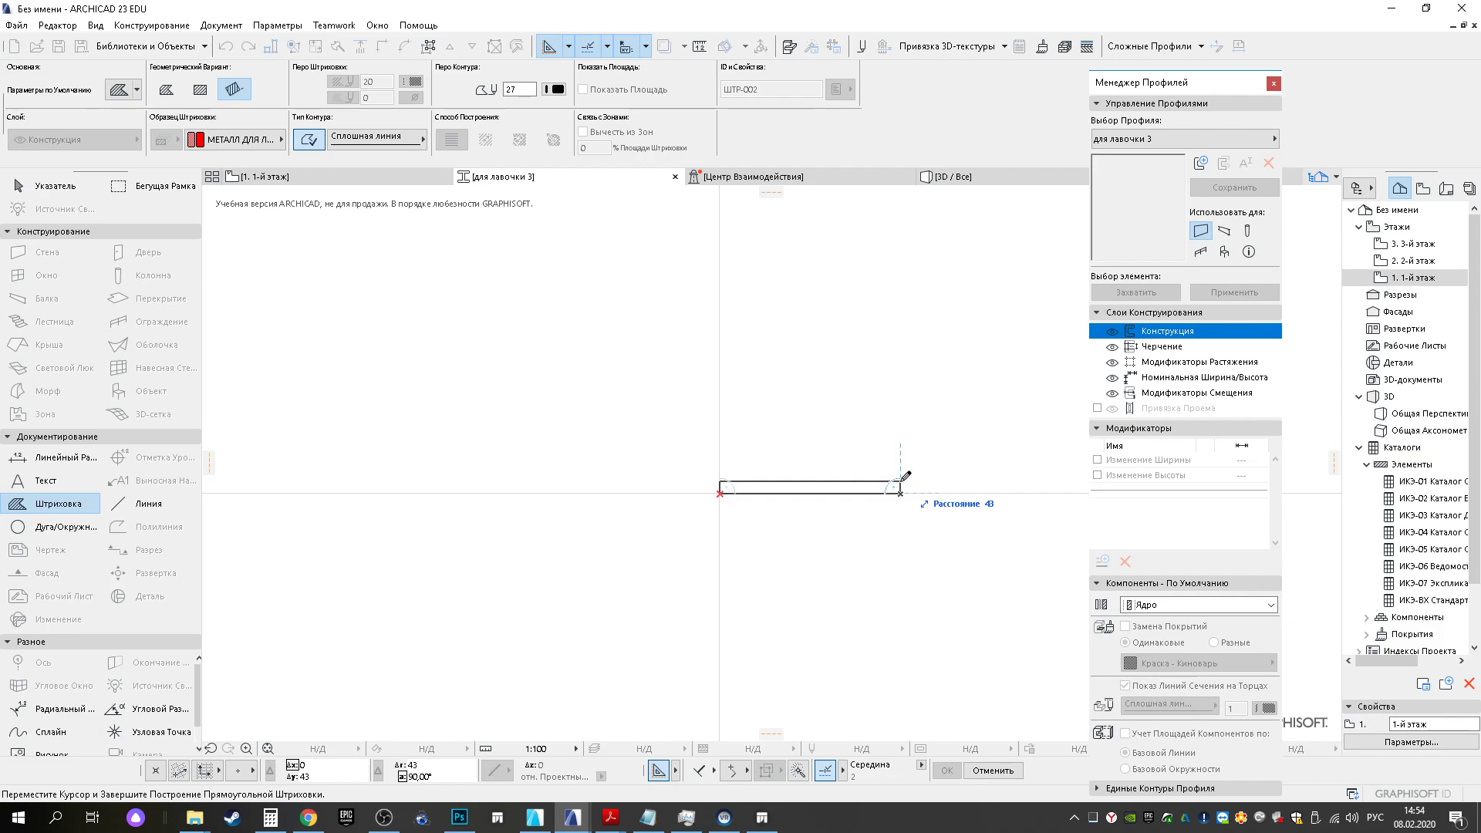
type("35")
key("Return")
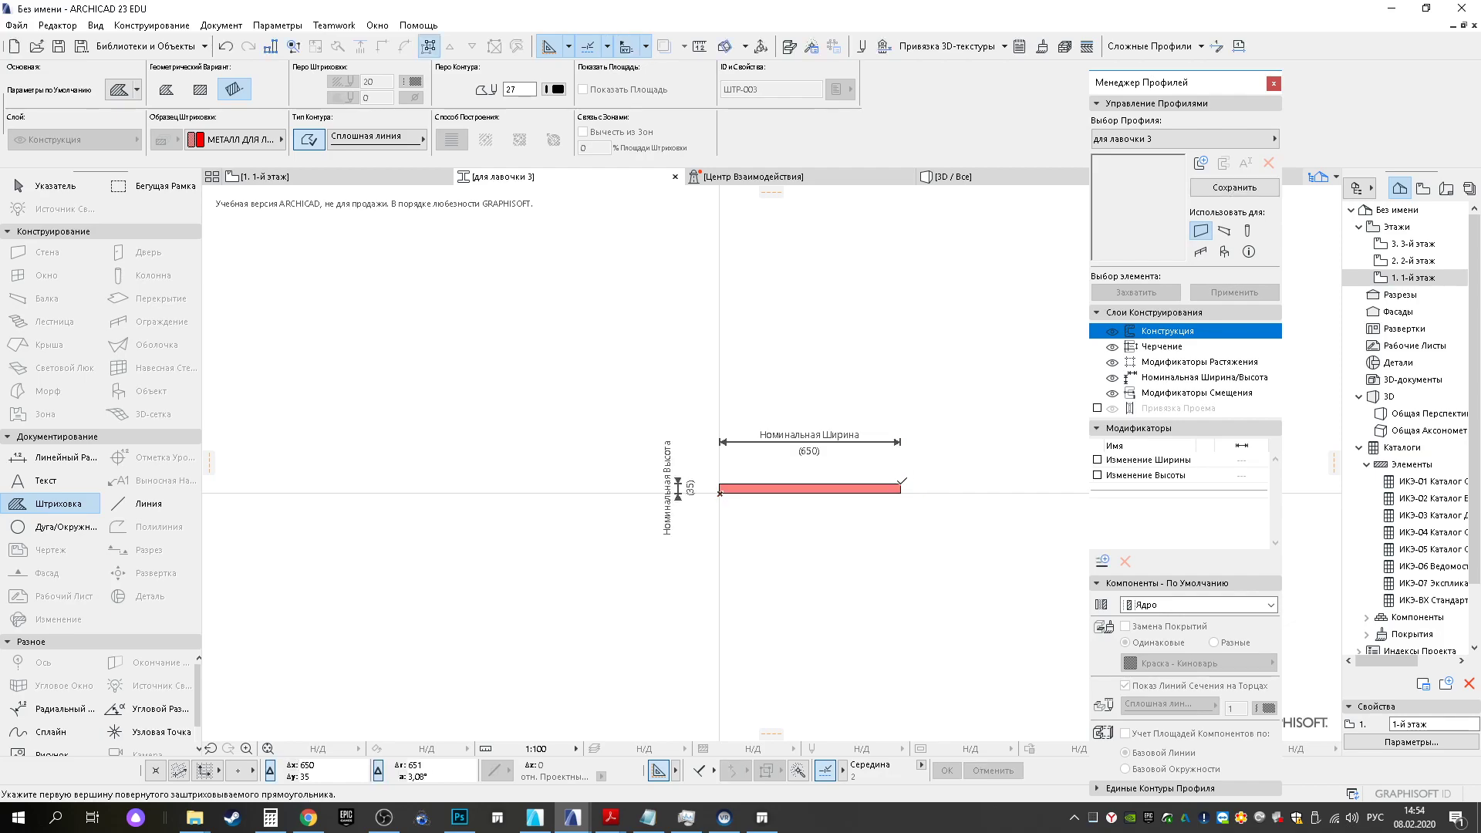
Curve the short edge of the fill farthest from the origin outward with a radius of 17.5 mm
scroll(874, 487, "up", 3)
scroll(775, 443, "up", 3)
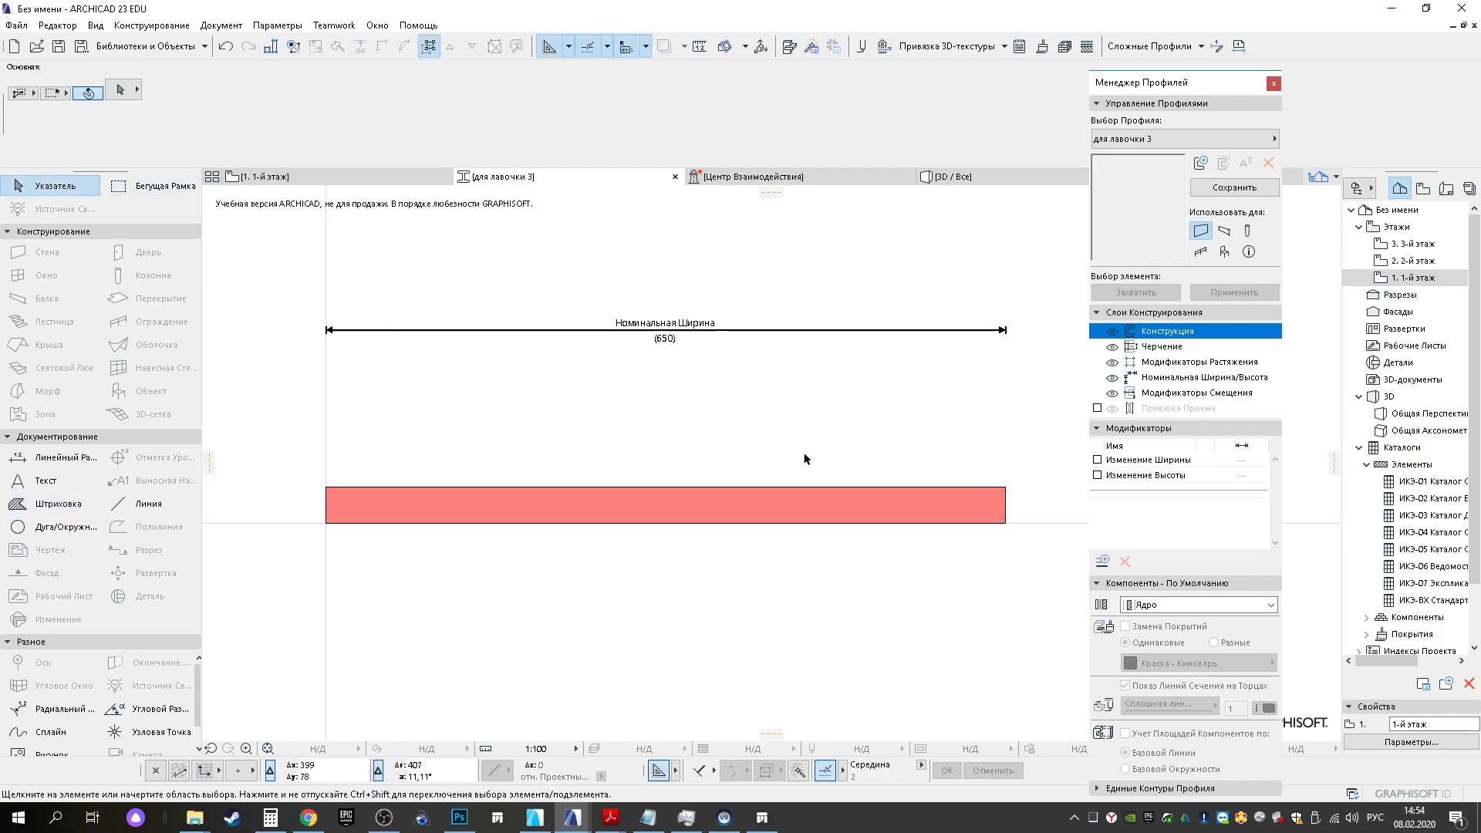
middle_click_drag(973, 482, 512, 422)
left_click(580, 461)
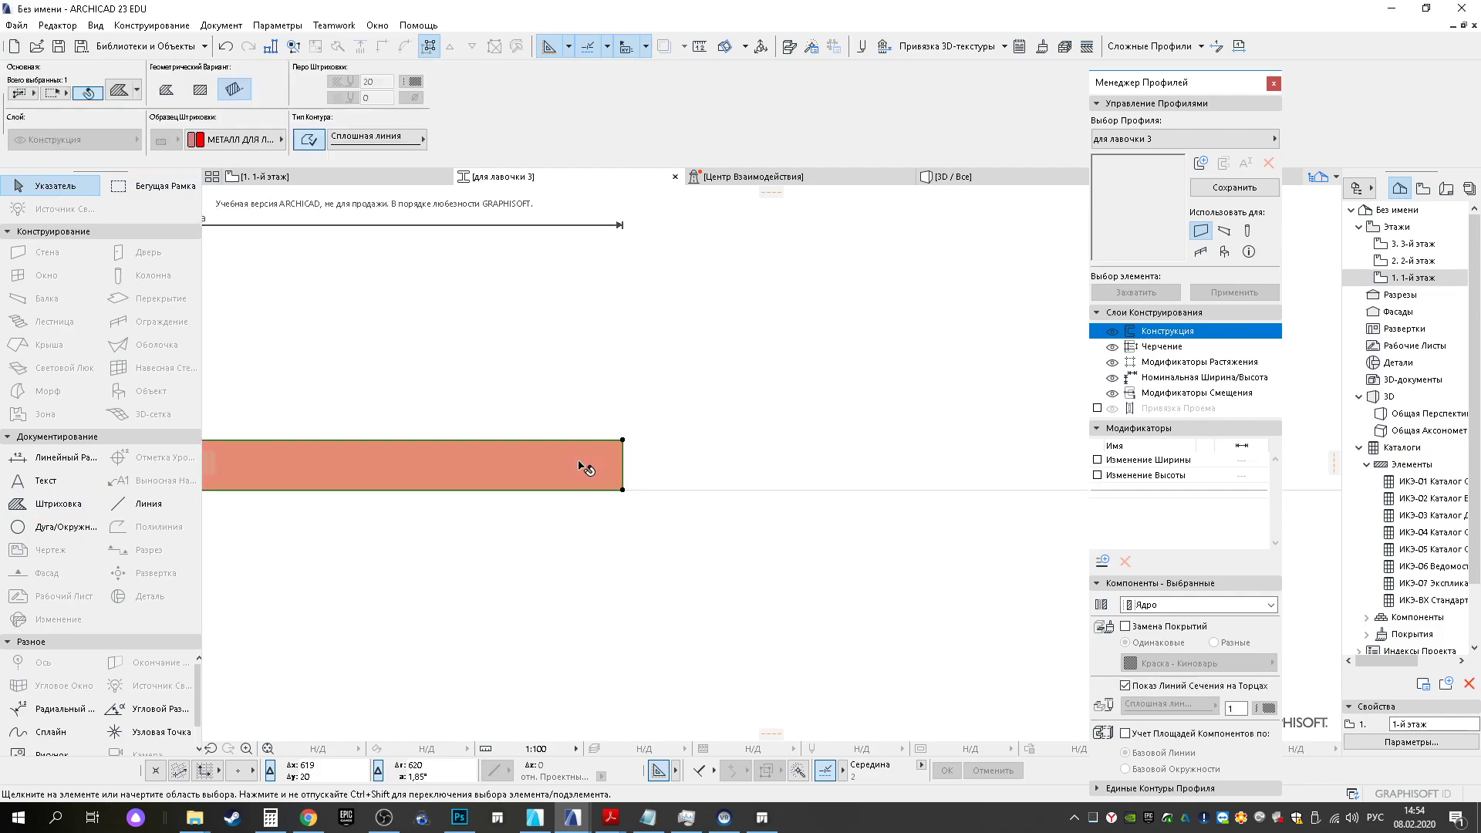
left_click(623, 463)
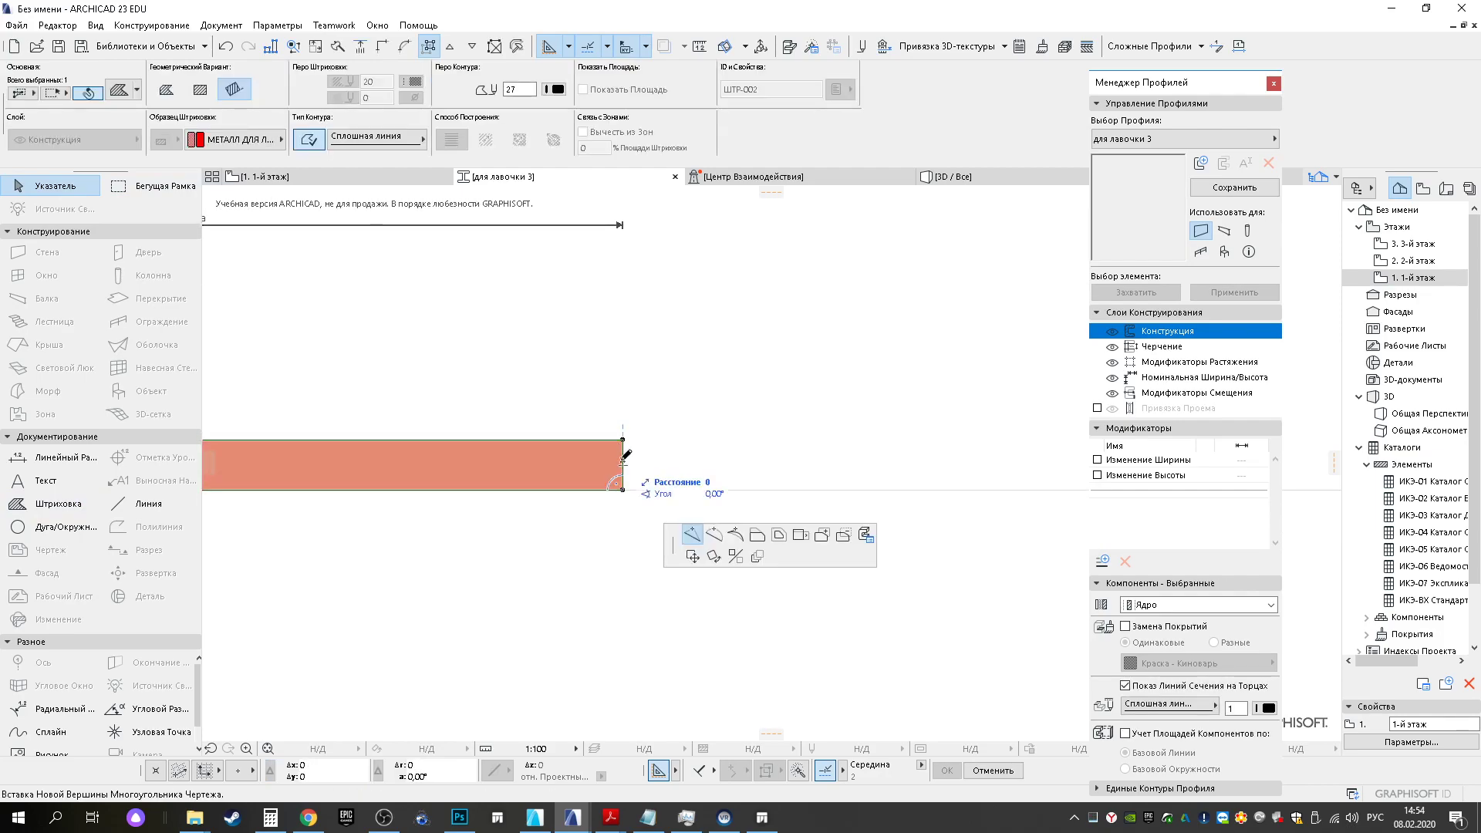
left_click(714, 534)
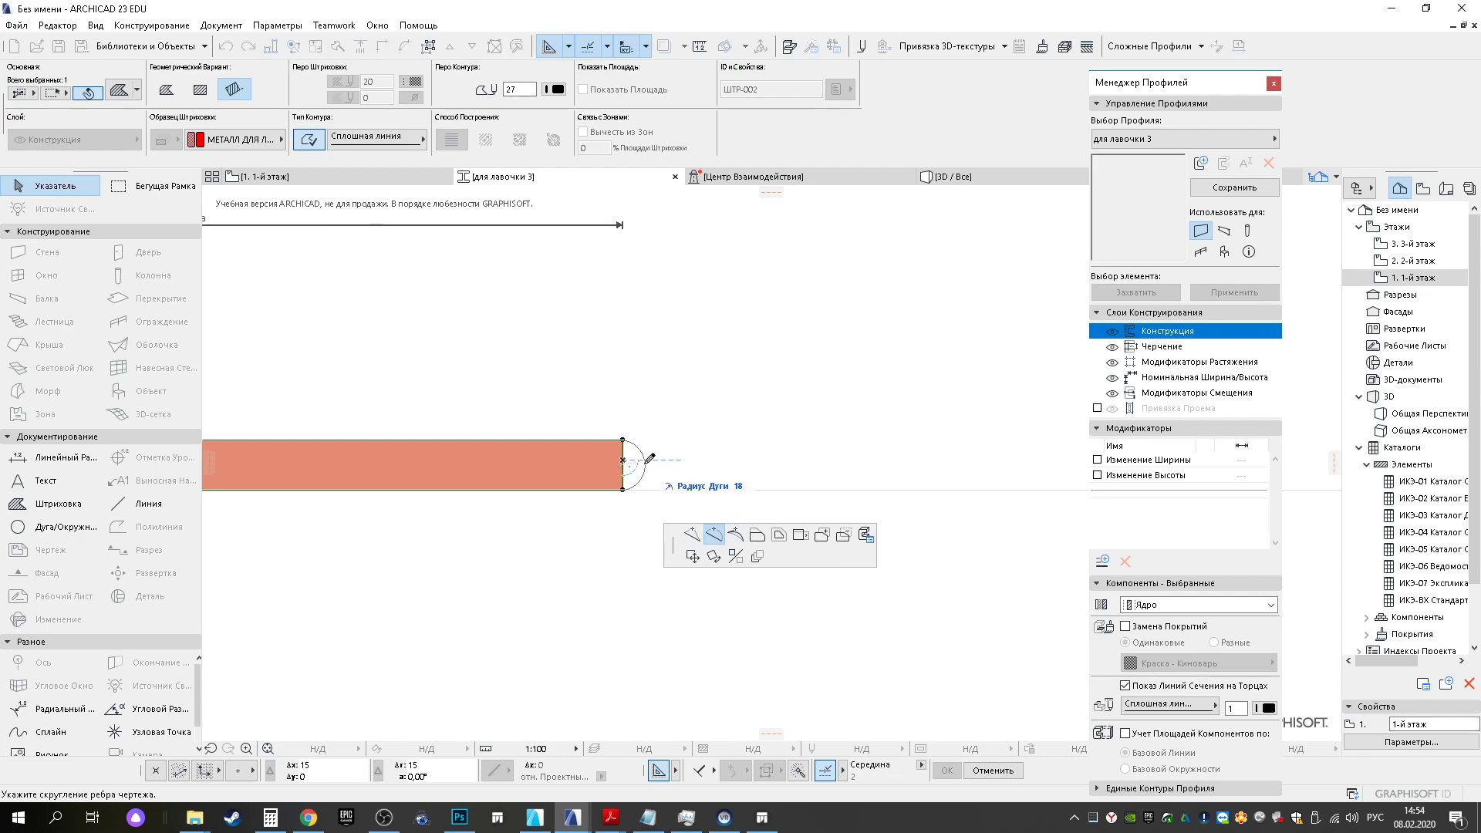
scroll(649, 458, "up", 2)
type("17,5")
key("Return")
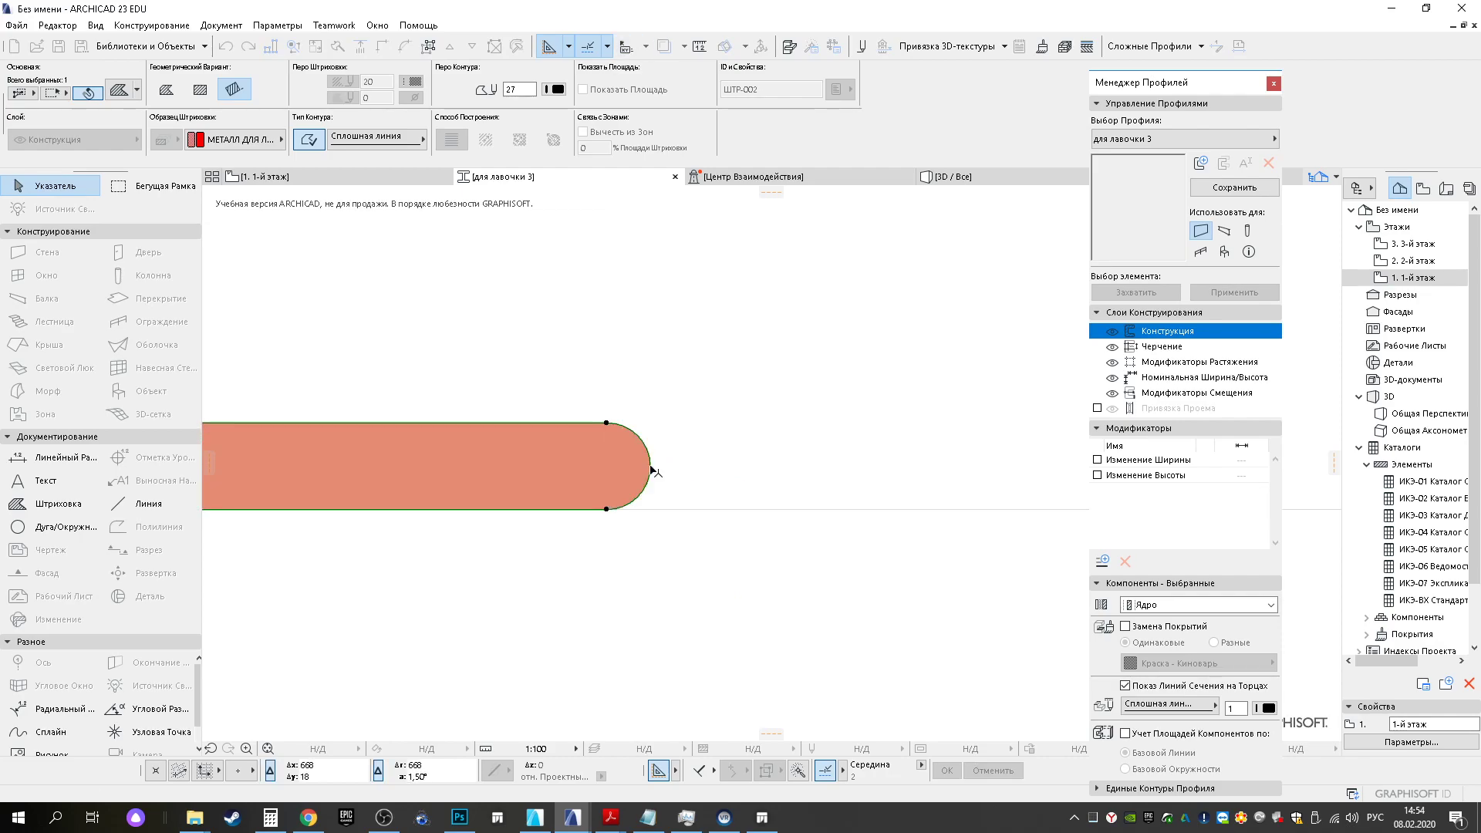
Curve the opposite short edge at the origin outward into a matching semicircle
scroll(532, 461, "down", 4)
middle_click_drag(470, 452, 1068, 431)
scroll(478, 428, "up", 4)
left_click(514, 474)
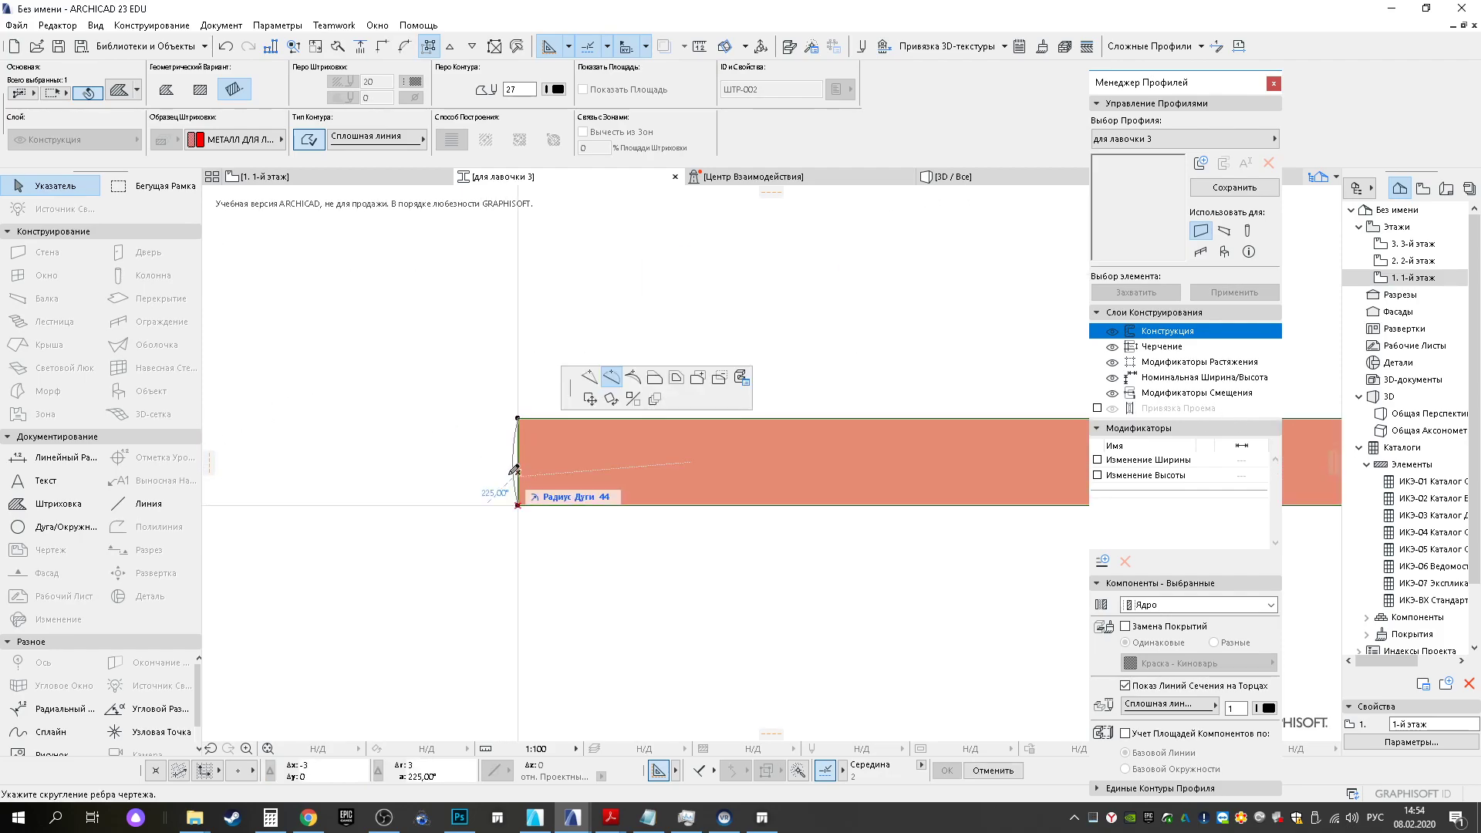
left_click(475, 462)
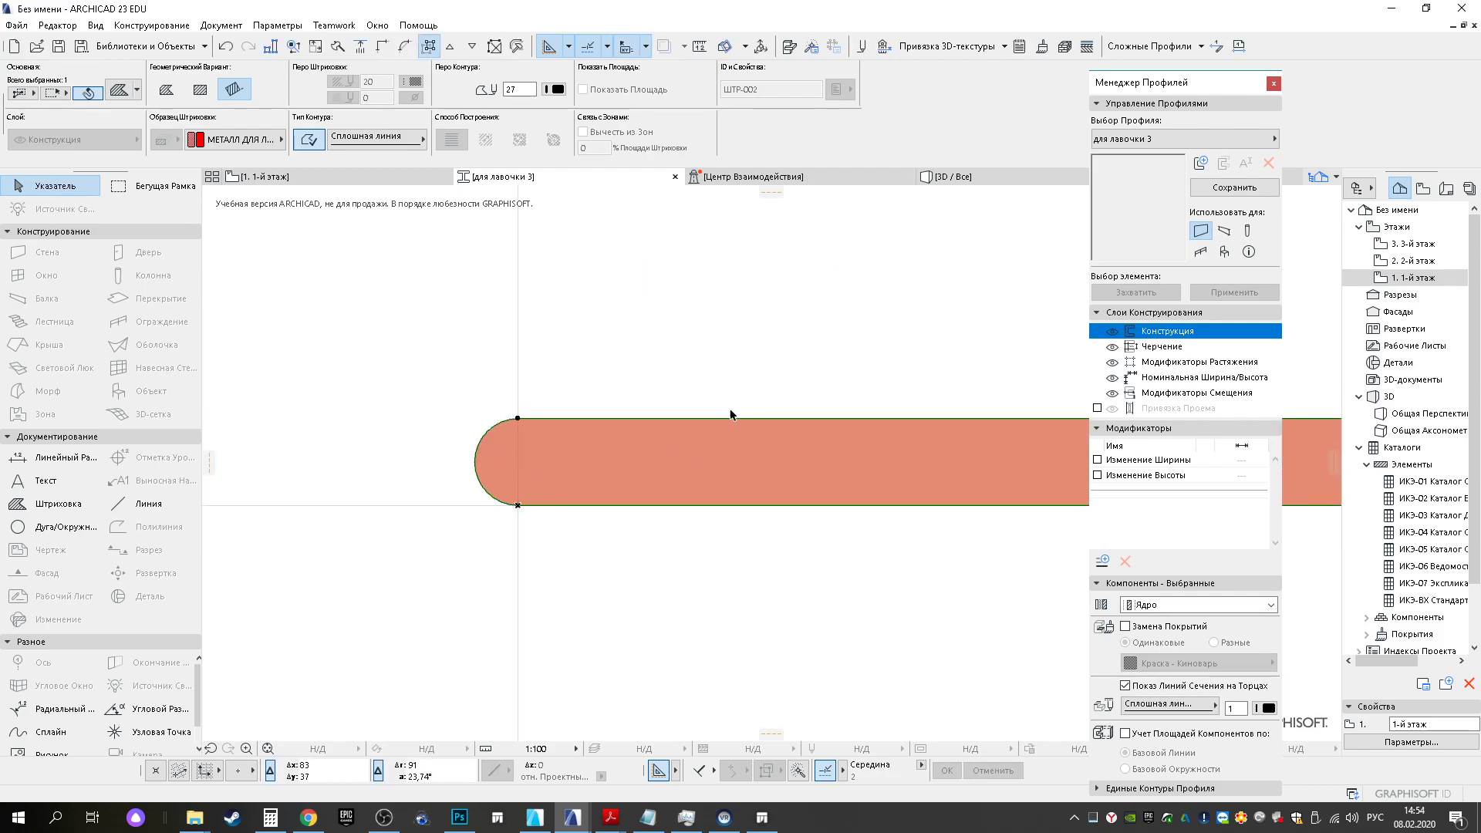
Override the profile fill's surfaces uniformly with "Краска - Киноварь" and save the profile
scroll(764, 431, "down", 2)
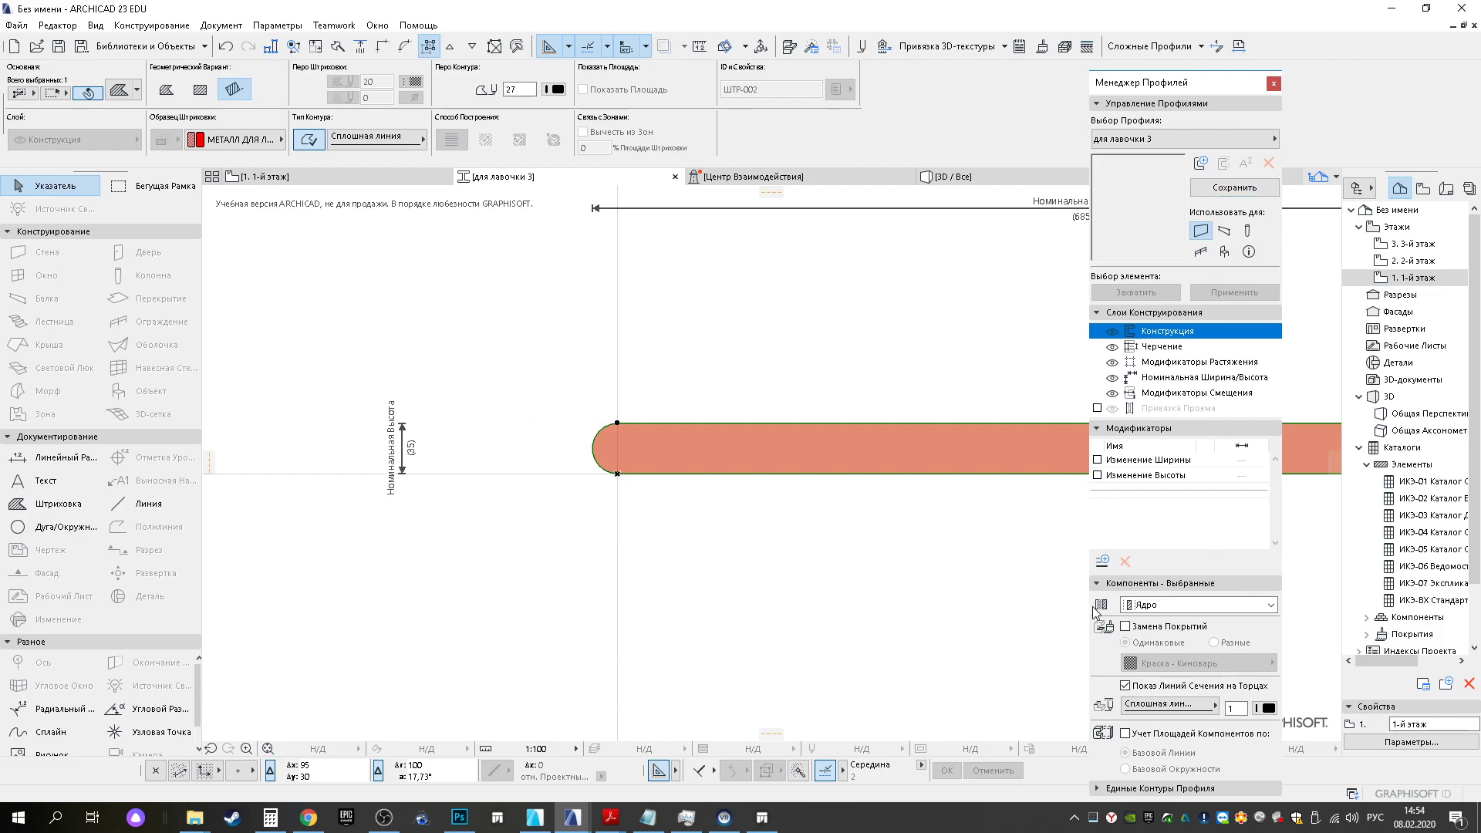
left_click(1127, 627)
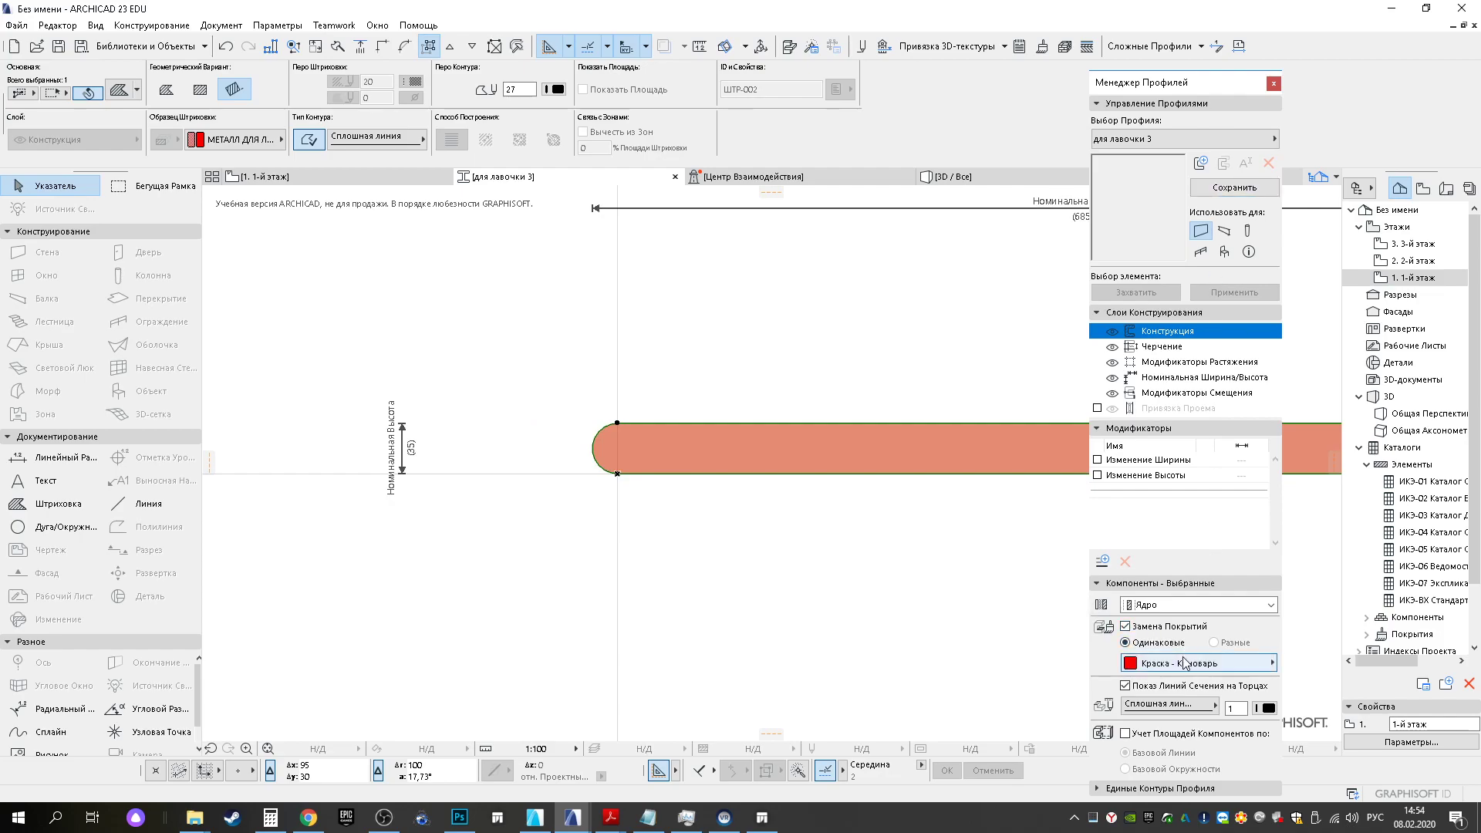
left_click(1225, 193)
left_click(1273, 82)
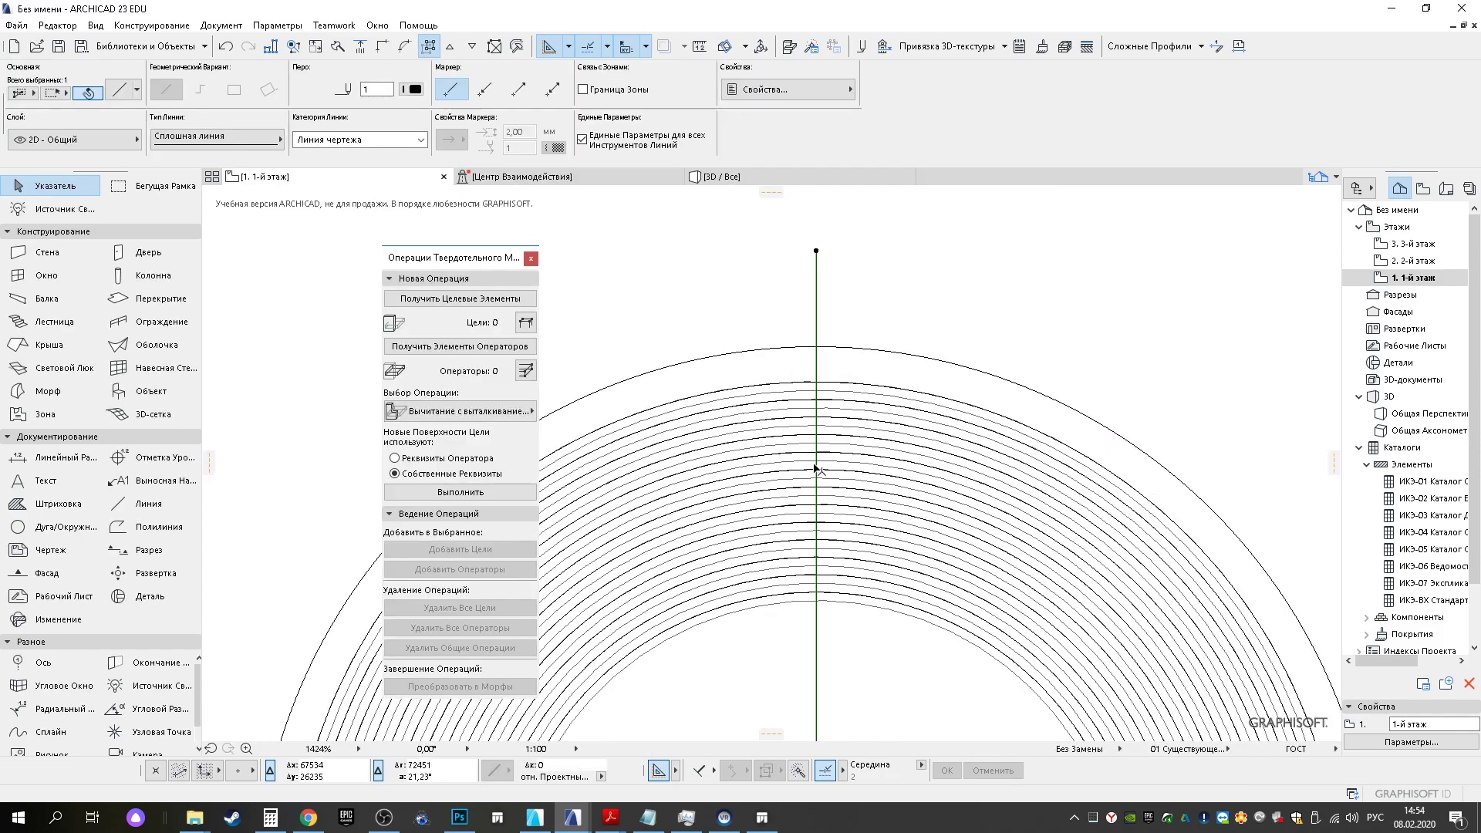
Draw a straight wall about 15 mm long with profile "для лавочки 3", starting where the vertical guide line meets the outer circle
left_click(44, 255)
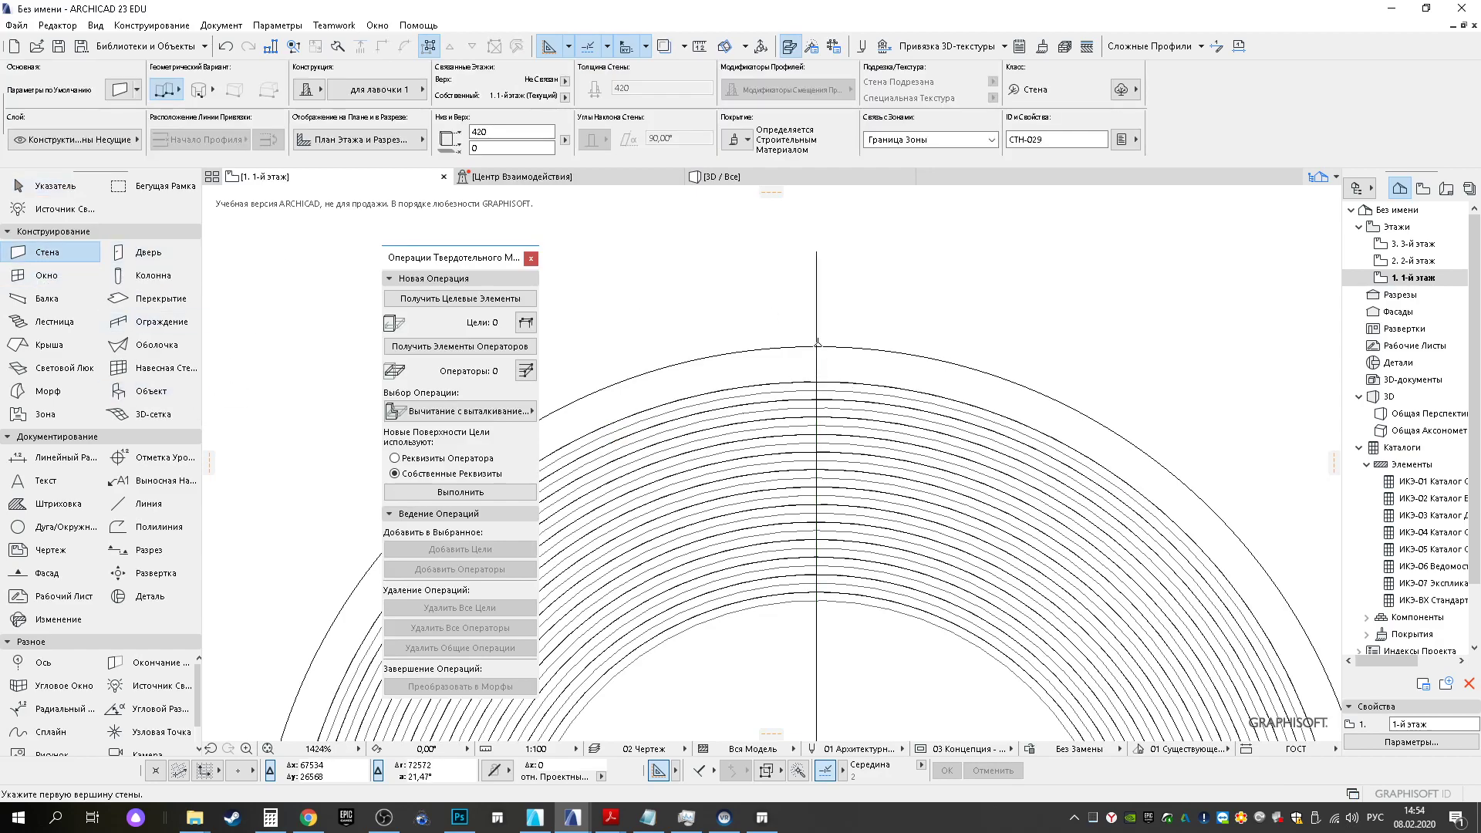
left_click(817, 342)
left_click(374, 89)
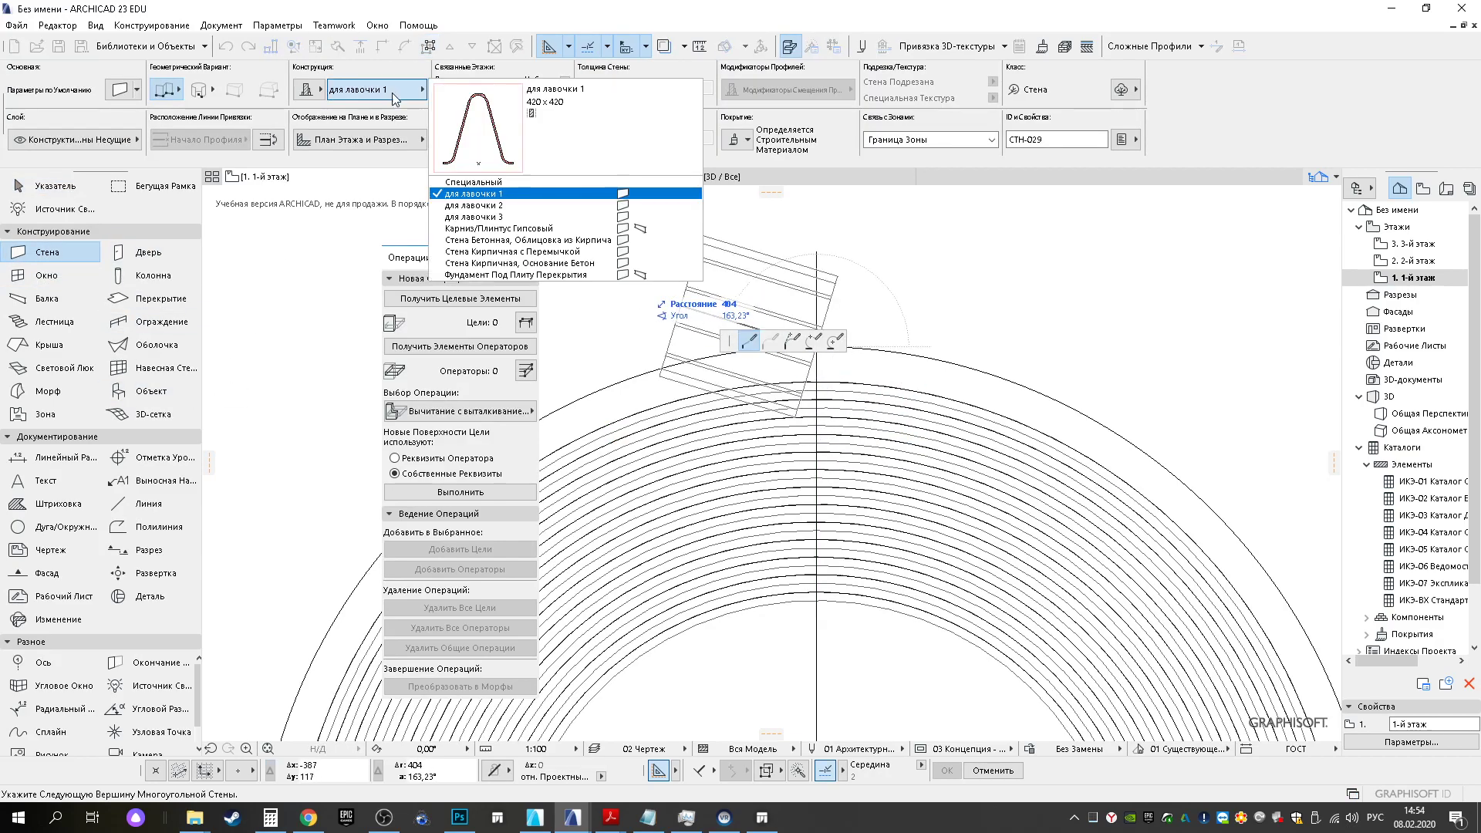
left_click(533, 218)
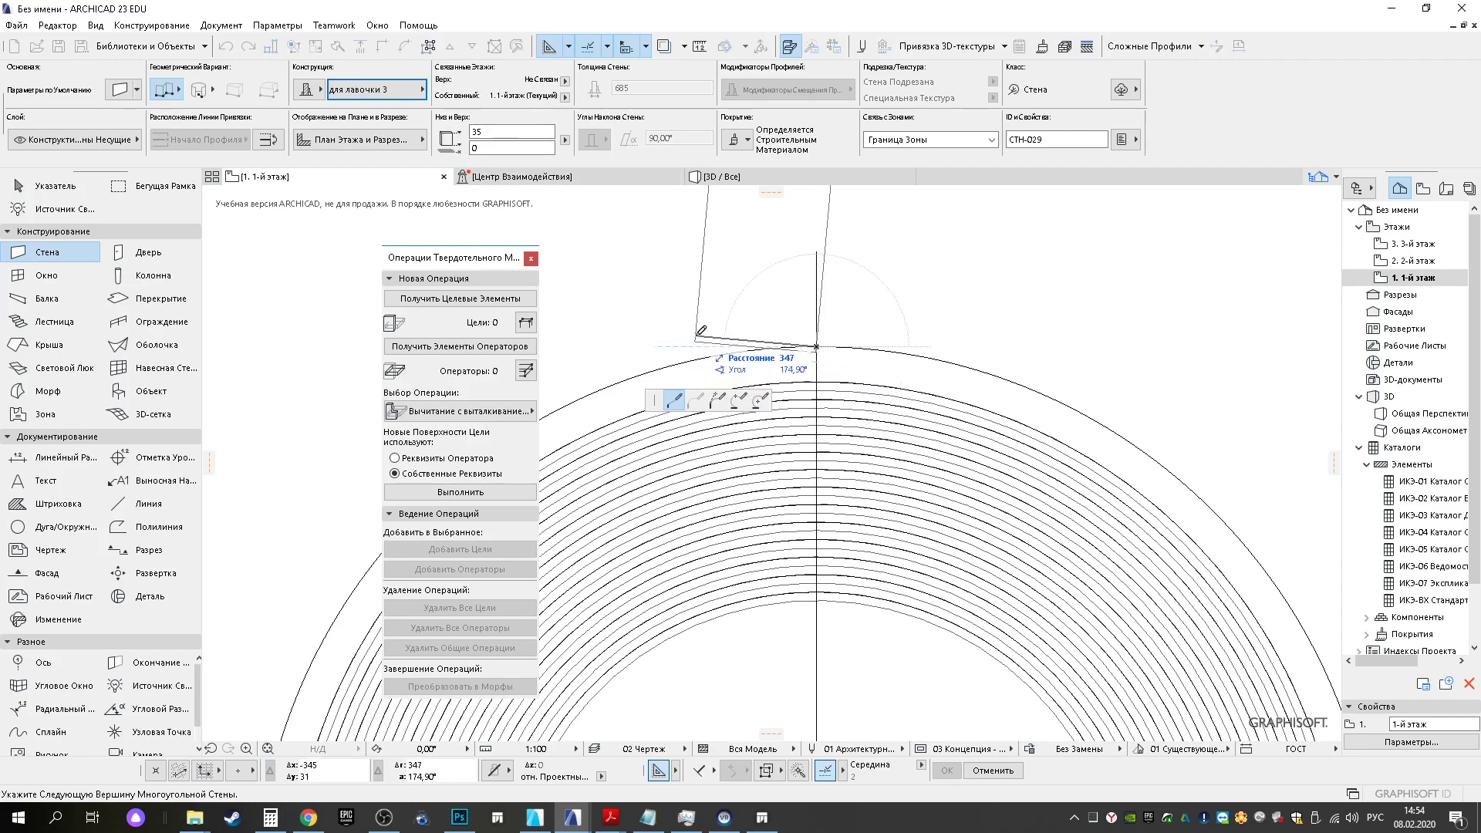
key("Escape")
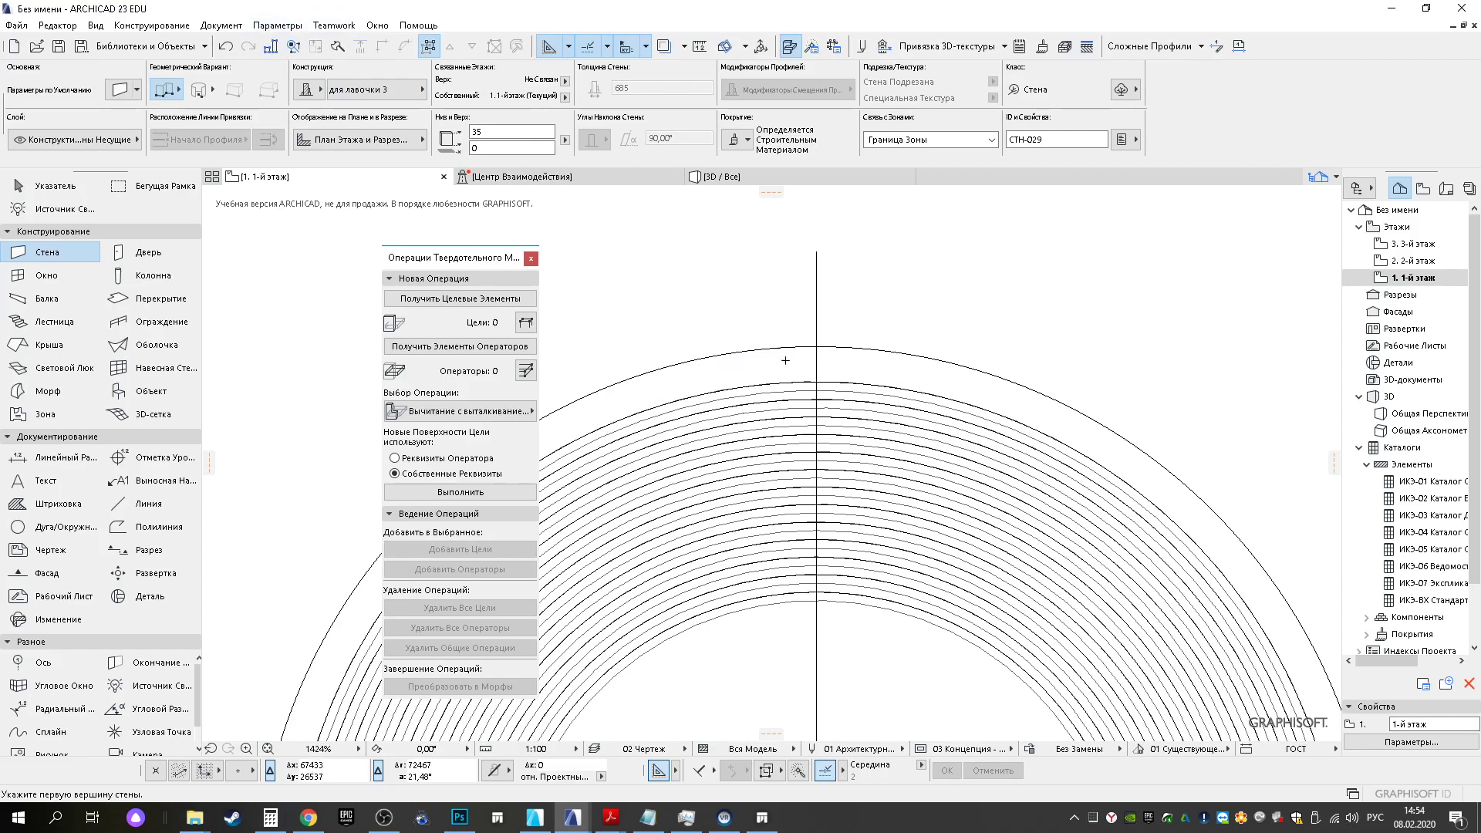
left_click(817, 345)
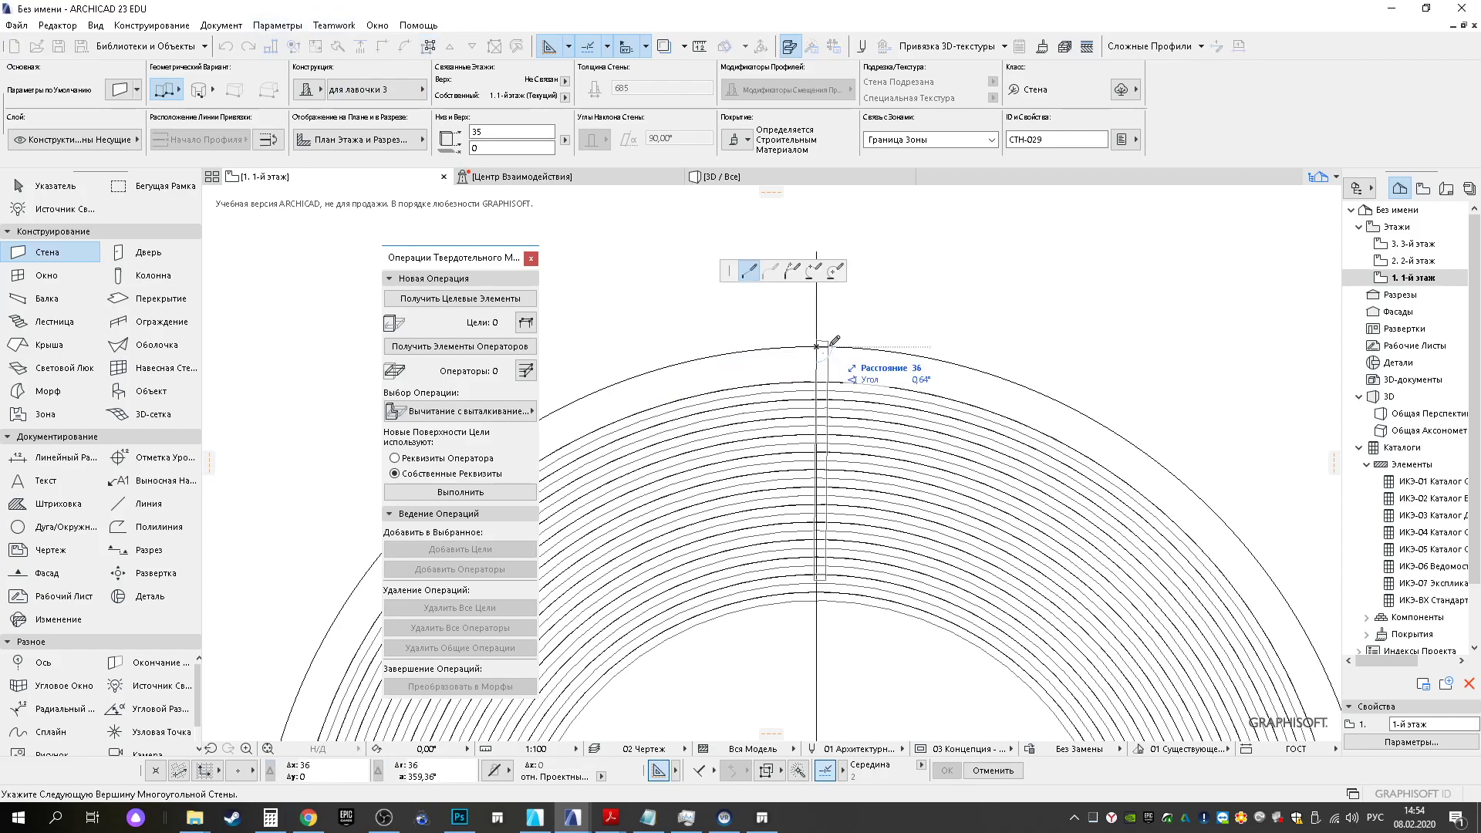
scroll(831, 343, "up", 3)
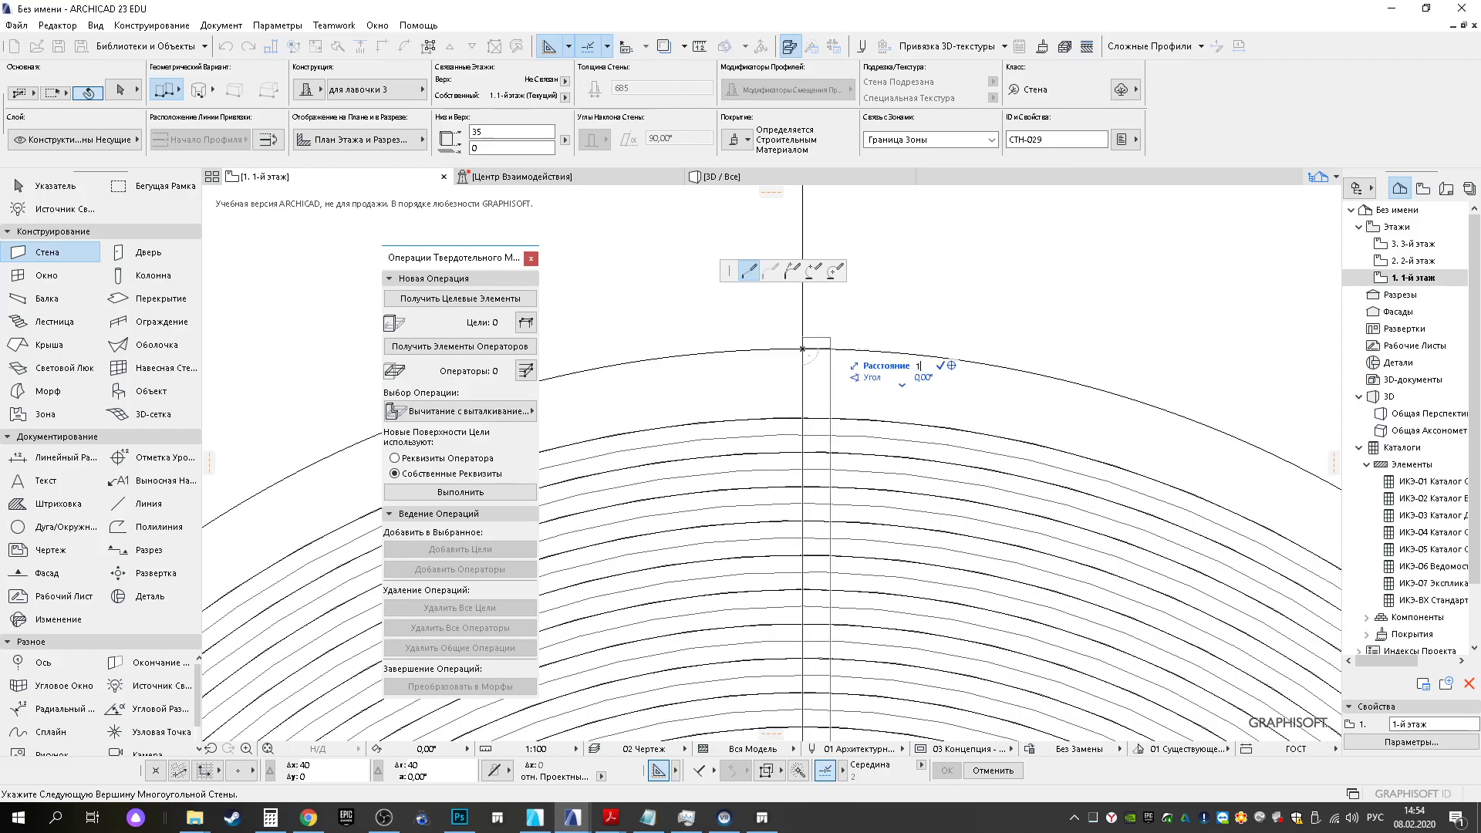
double_click(814, 348)
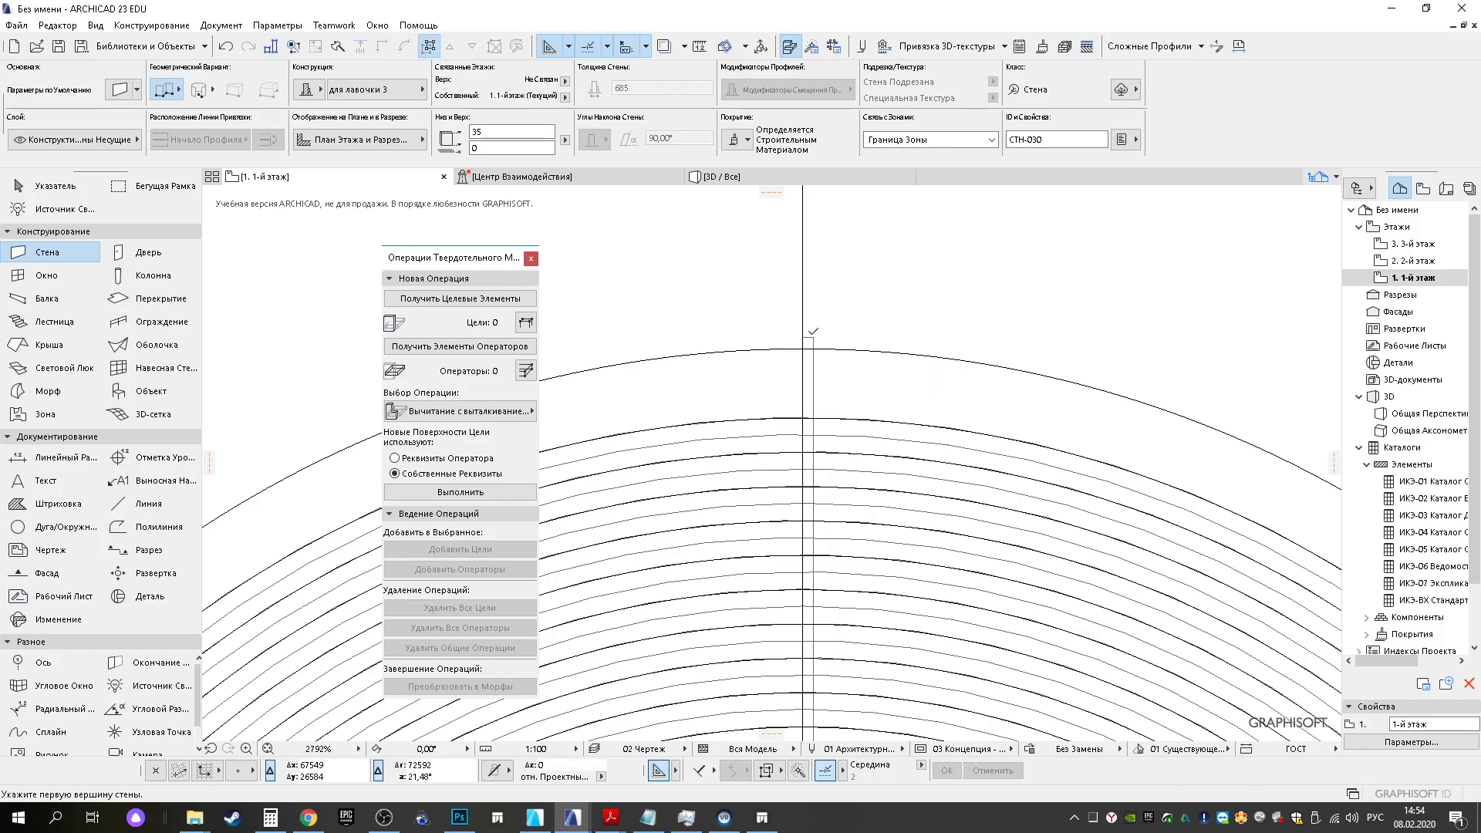
key("Escape")
Move the profiled wall about 57 mm inward along the vertical guide line, bringing its inner end to the innermost circle
left_click(812, 346)
middle_click_drag(858, 571, 861, 244)
key("ctrl+d")
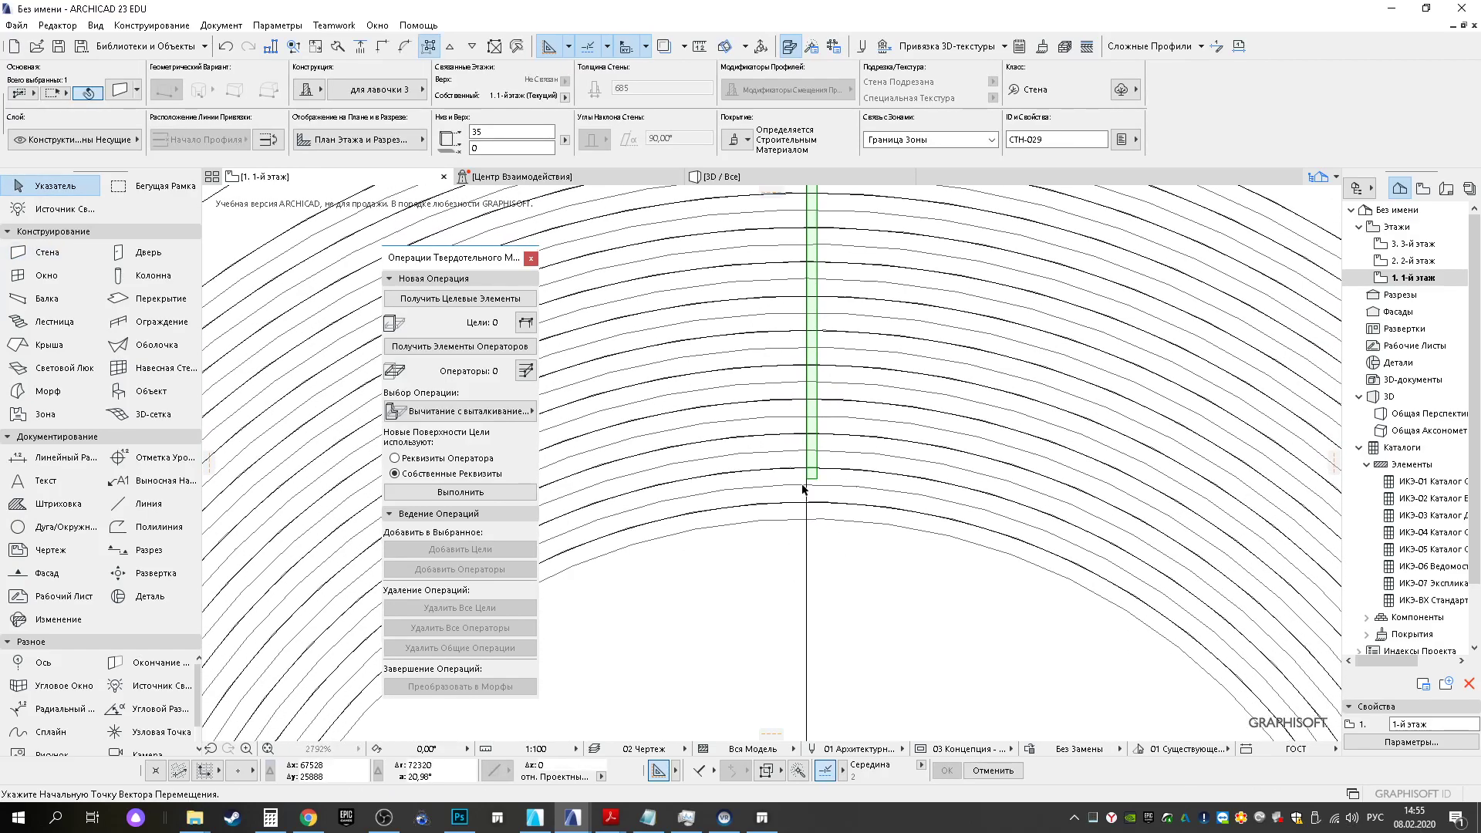
left_click(806, 479)
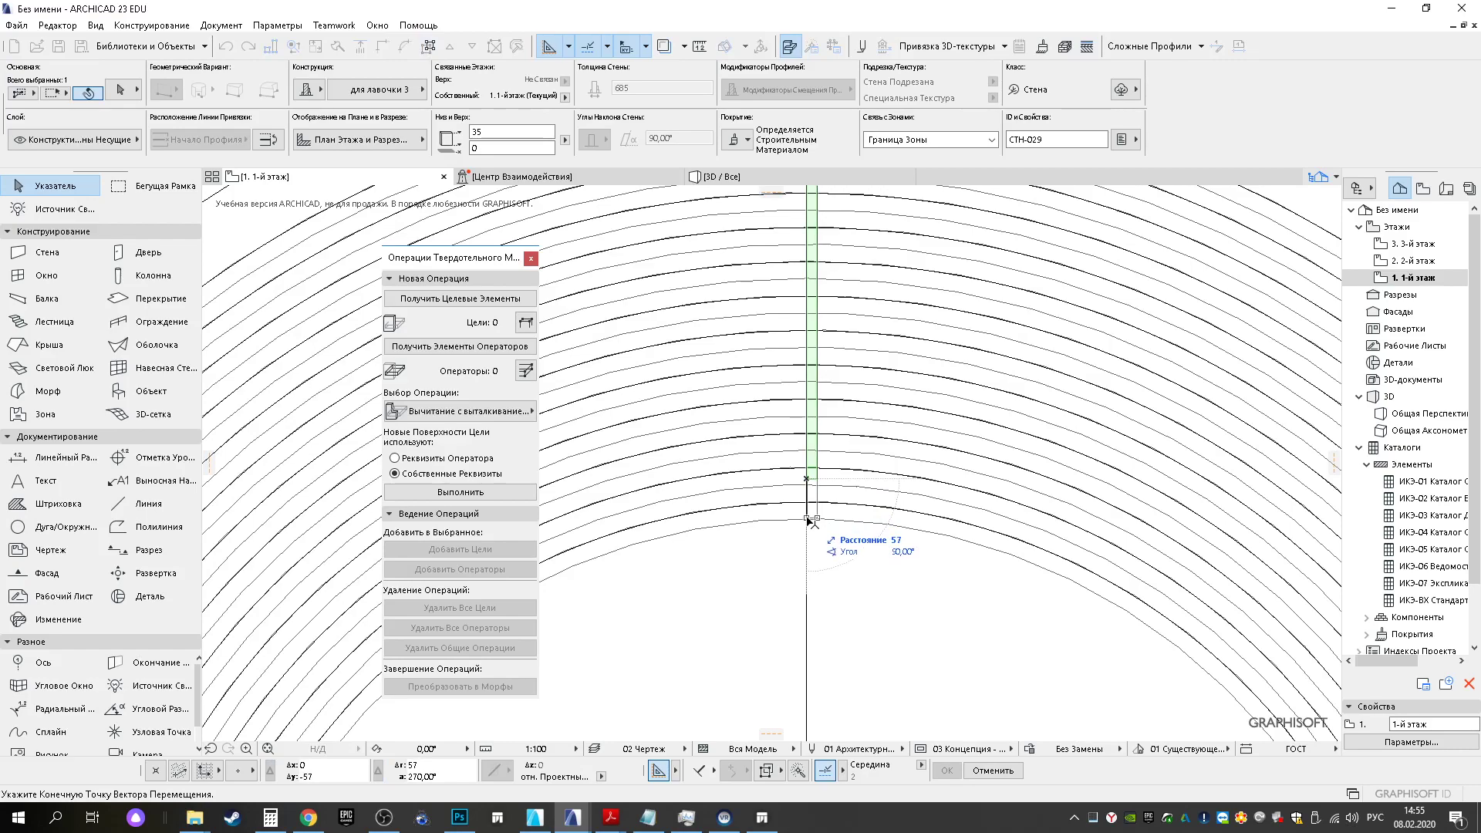
left_click(806, 519)
Shift the wall a little further inward from its outer end to centre it radially across the slats
middle_click_drag(830, 197, 820, 531)
key("ctrl+d")
left_click(807, 386)
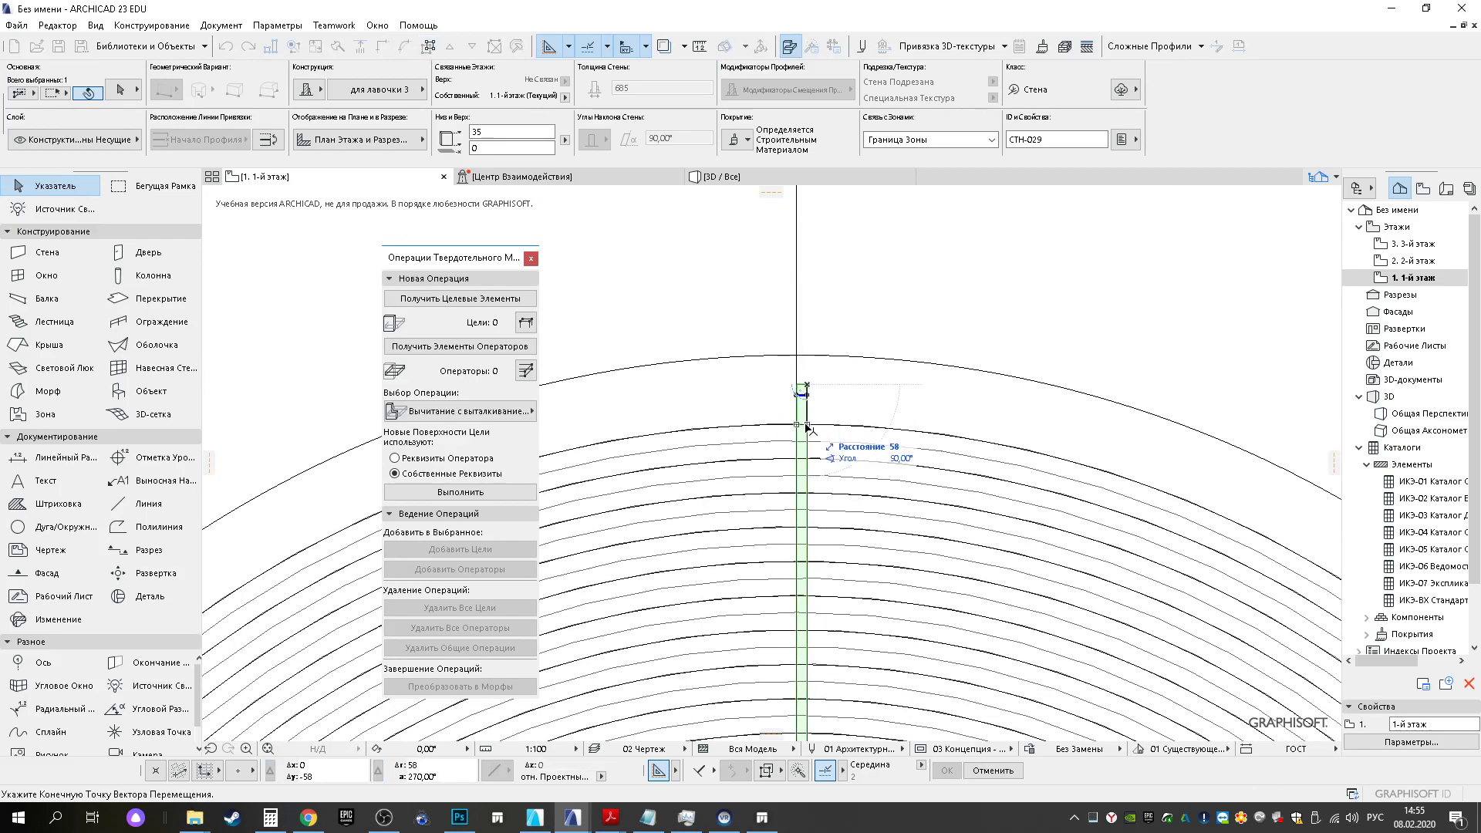
key("Return")
left_click(839, 272)
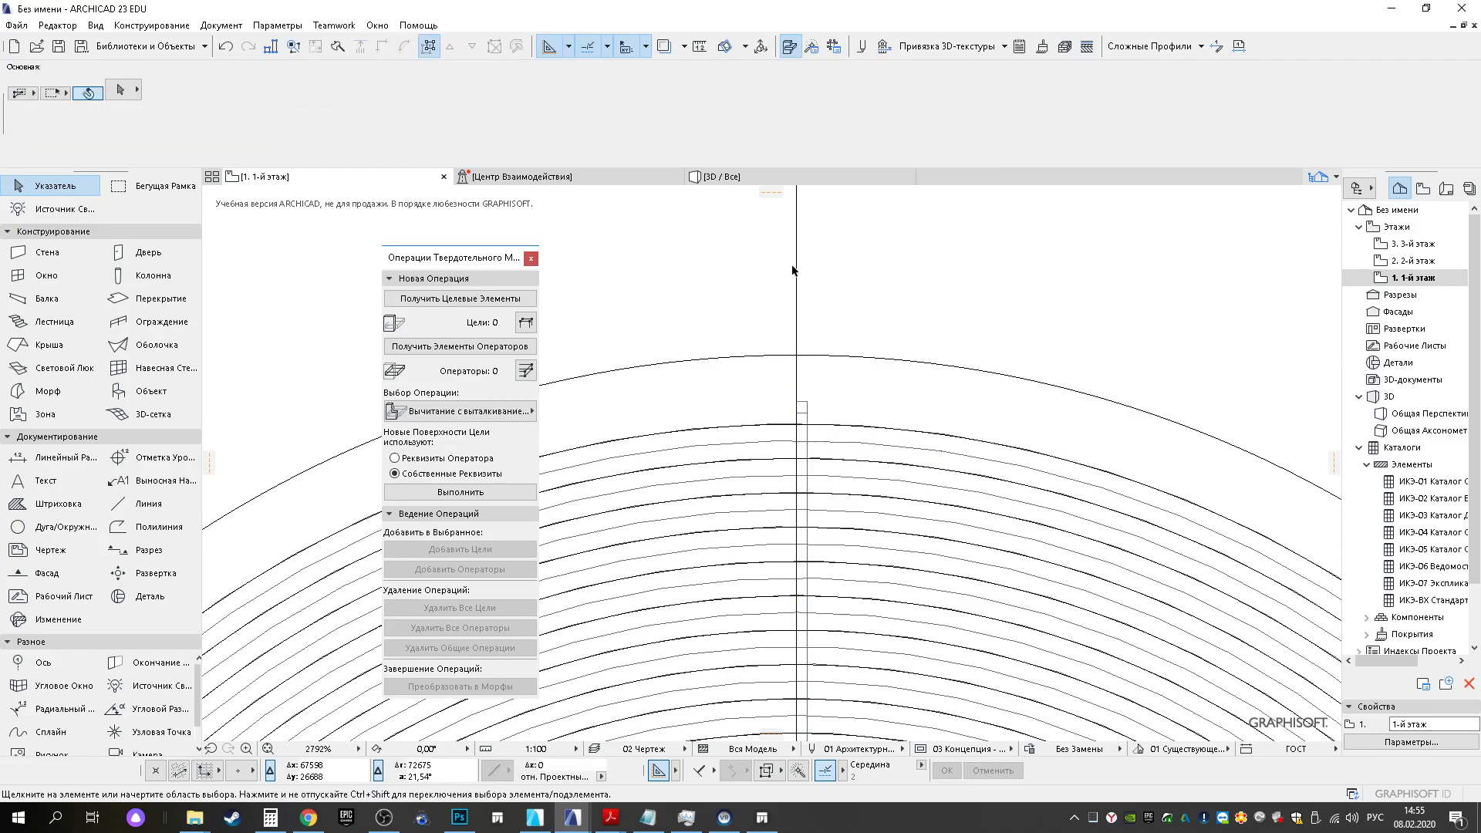
Rotate the cross bar by -45° about the centre of the ring in the floor plan
left_click(728, 182)
mouse_move(611, 499)
middle_mouse_down("shift")
mouse_move(955, 469)
mouse_move(926, 347)
middle_mouse_up("shift")
mouse_move(656, 428)
middle_mouse_down("shift")
mouse_move(821, 423)
mouse_move(935, 446)
middle_mouse_up("shift")
left_click(682, 464)
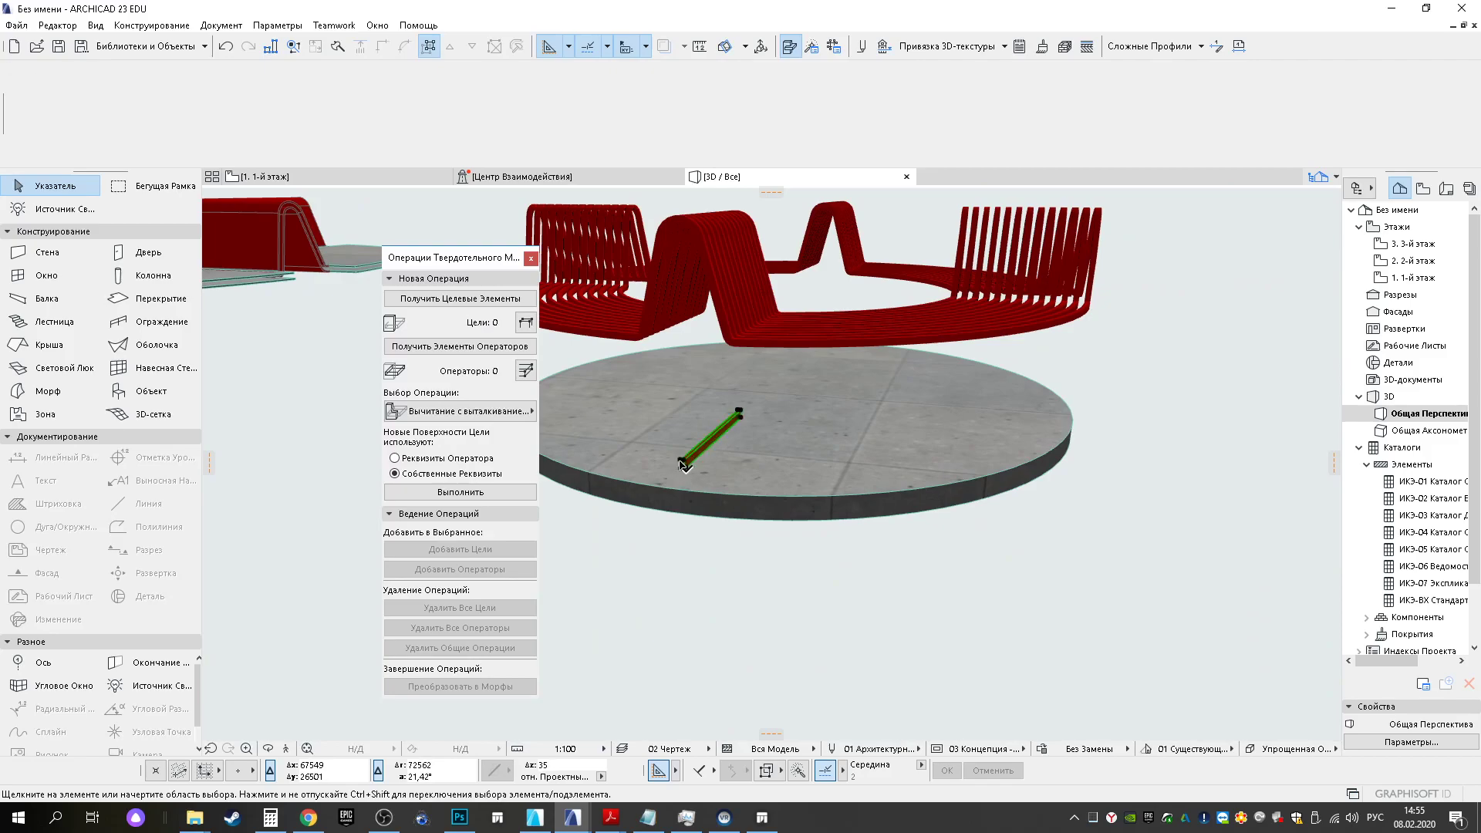
key("Escape")
left_click(298, 179)
left_click(803, 407)
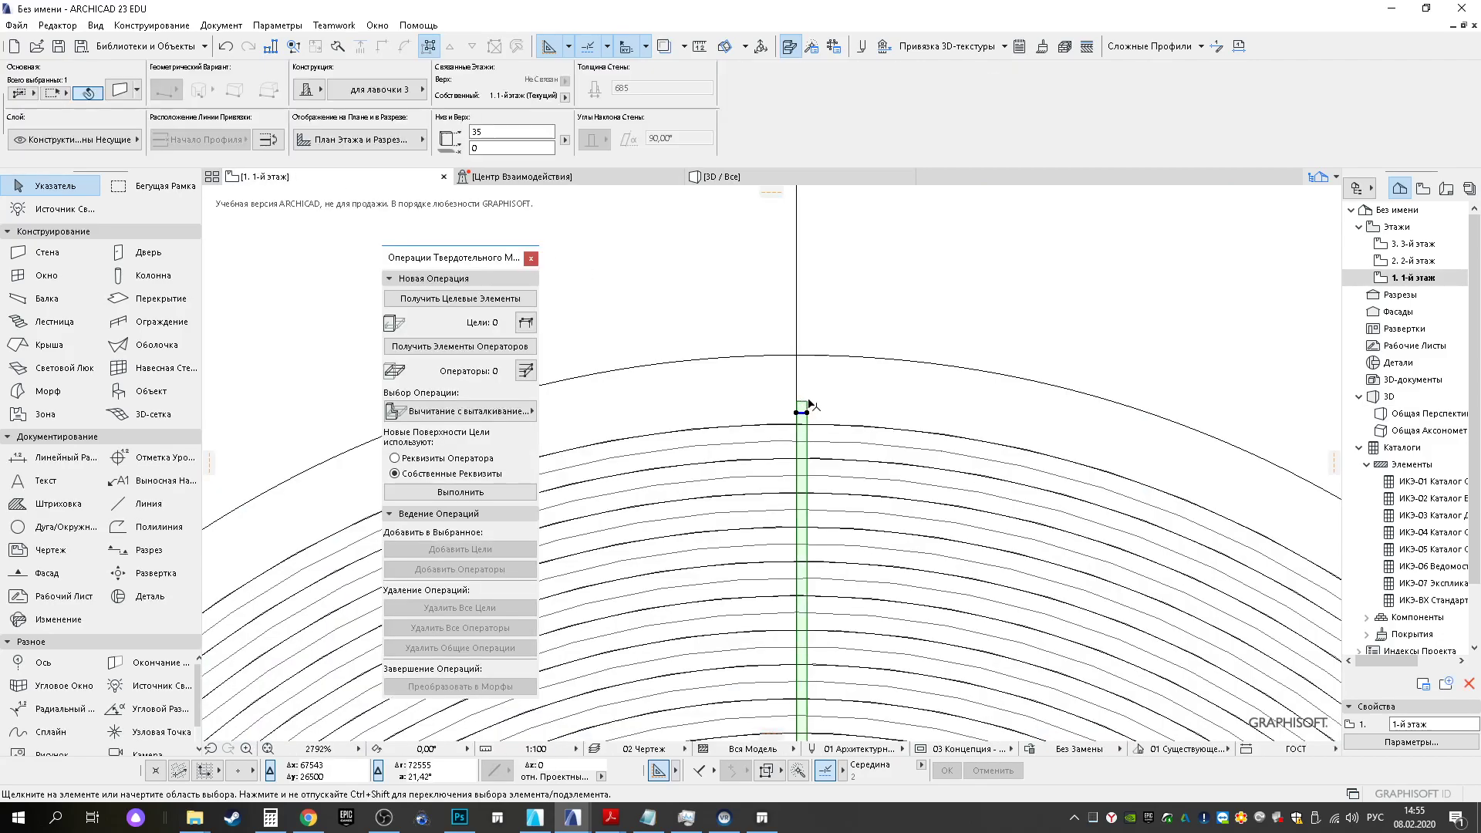
scroll(825, 409, "down", 5)
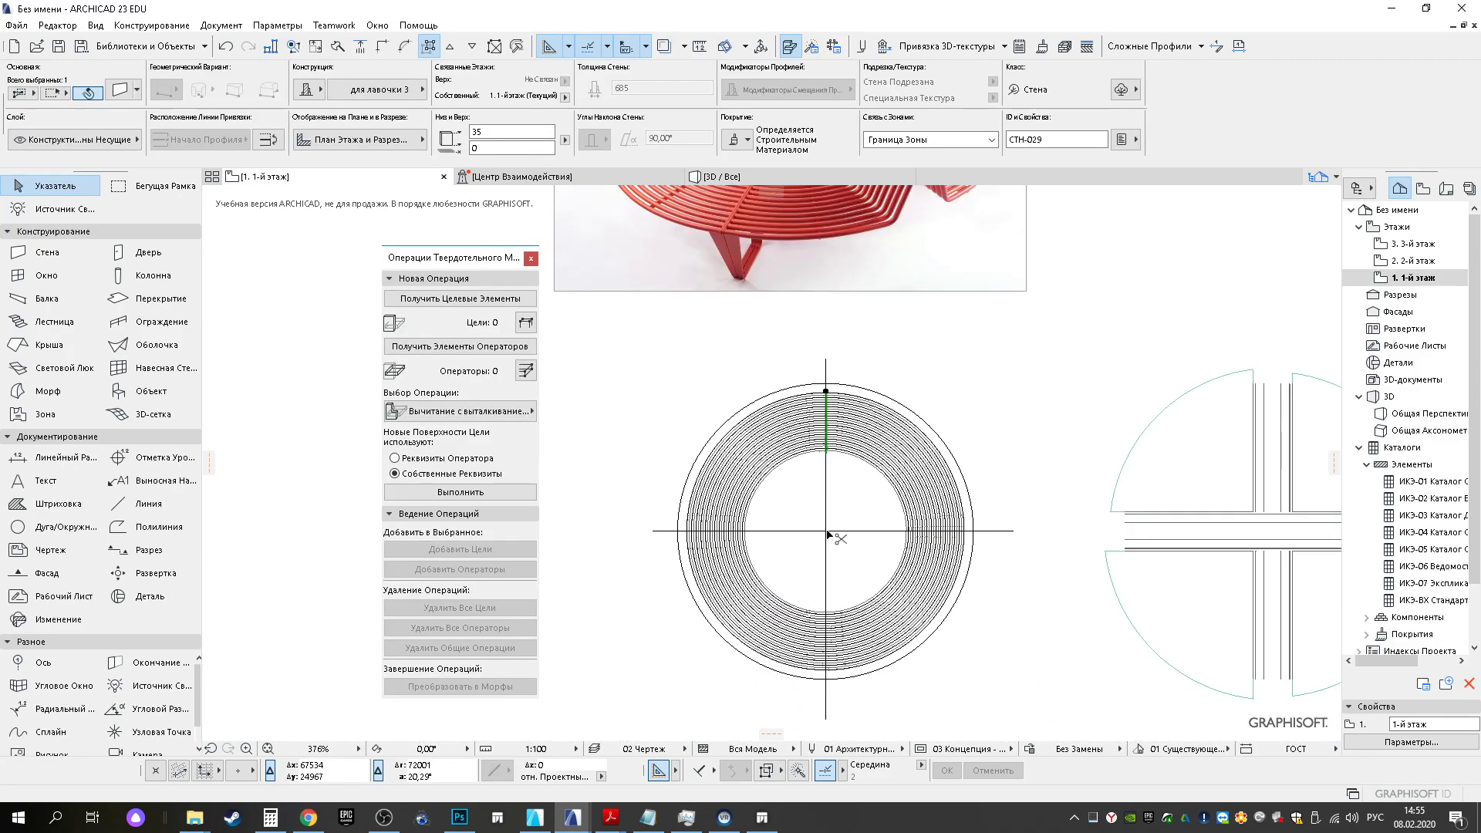
key("ctrl+e")
left_click(826, 532)
left_click(826, 391)
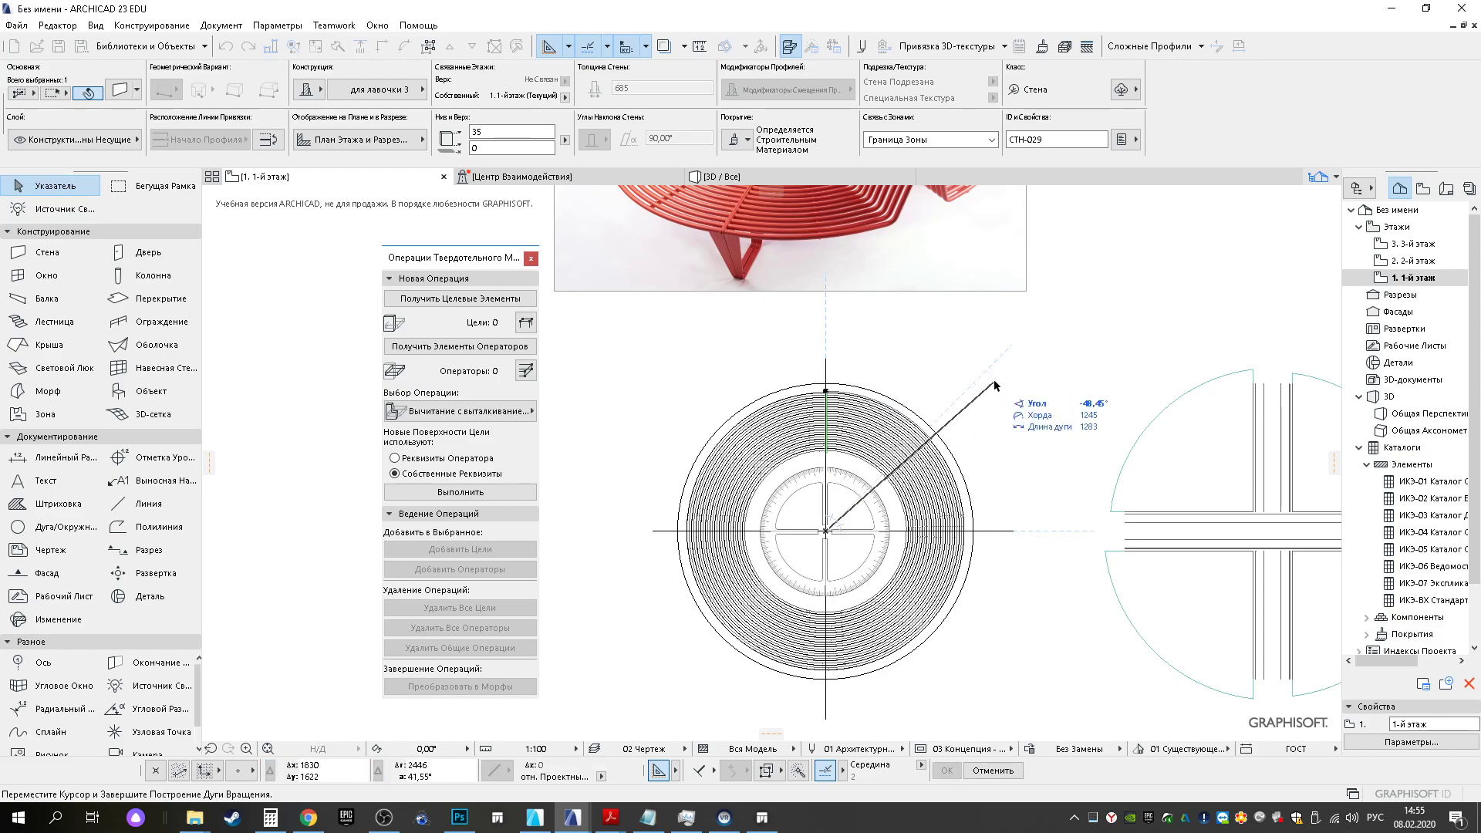
type("-45")
key("Return")
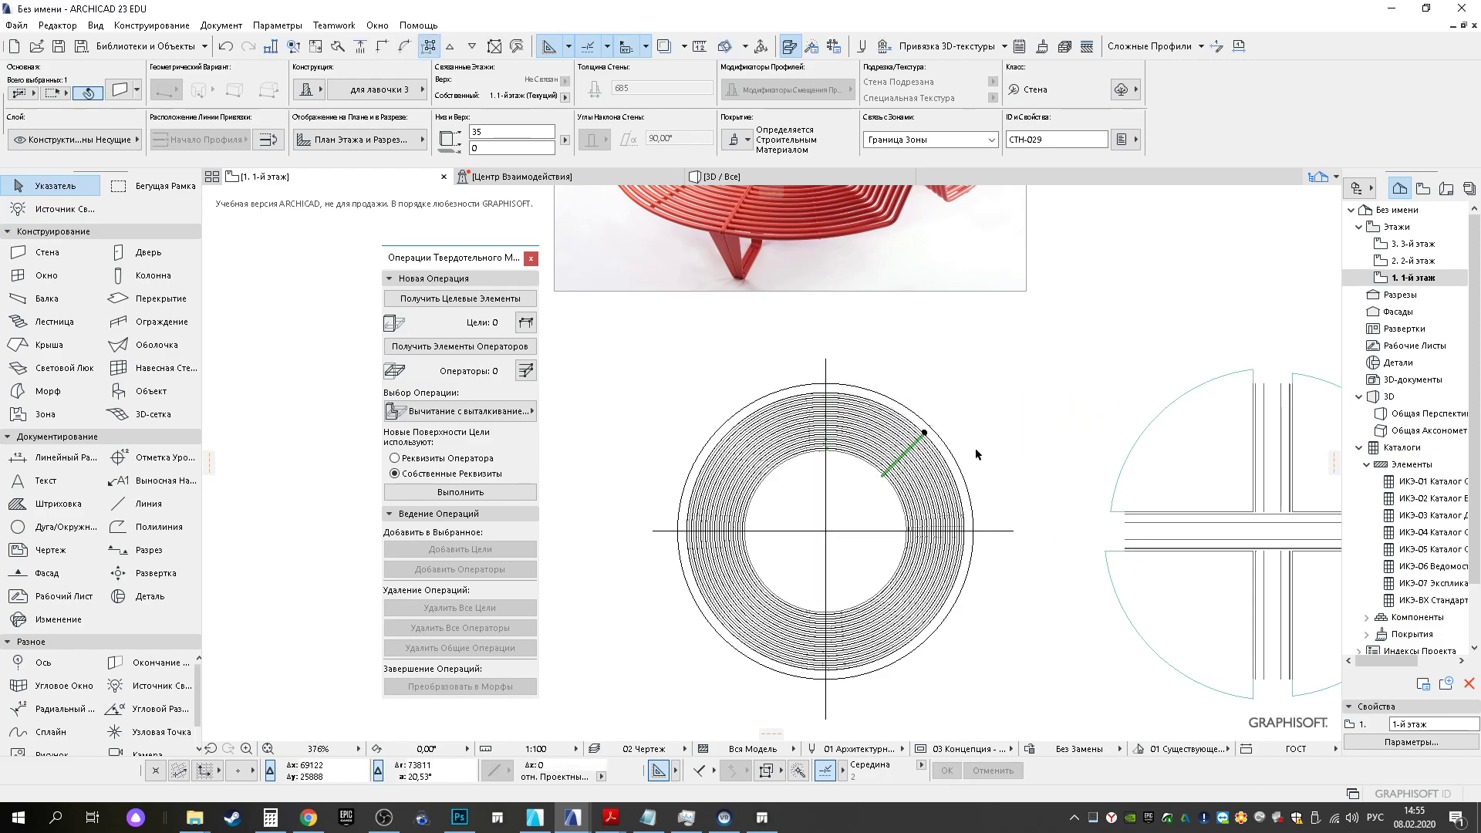
Raise the cross bar vertically by 475 mm from the base in the 3D view
left_click(742, 180)
middle_click_drag(733, 309, 754, 453, "shift")
left_click(751, 451)
key("ctrl+d")
left_click(737, 460)
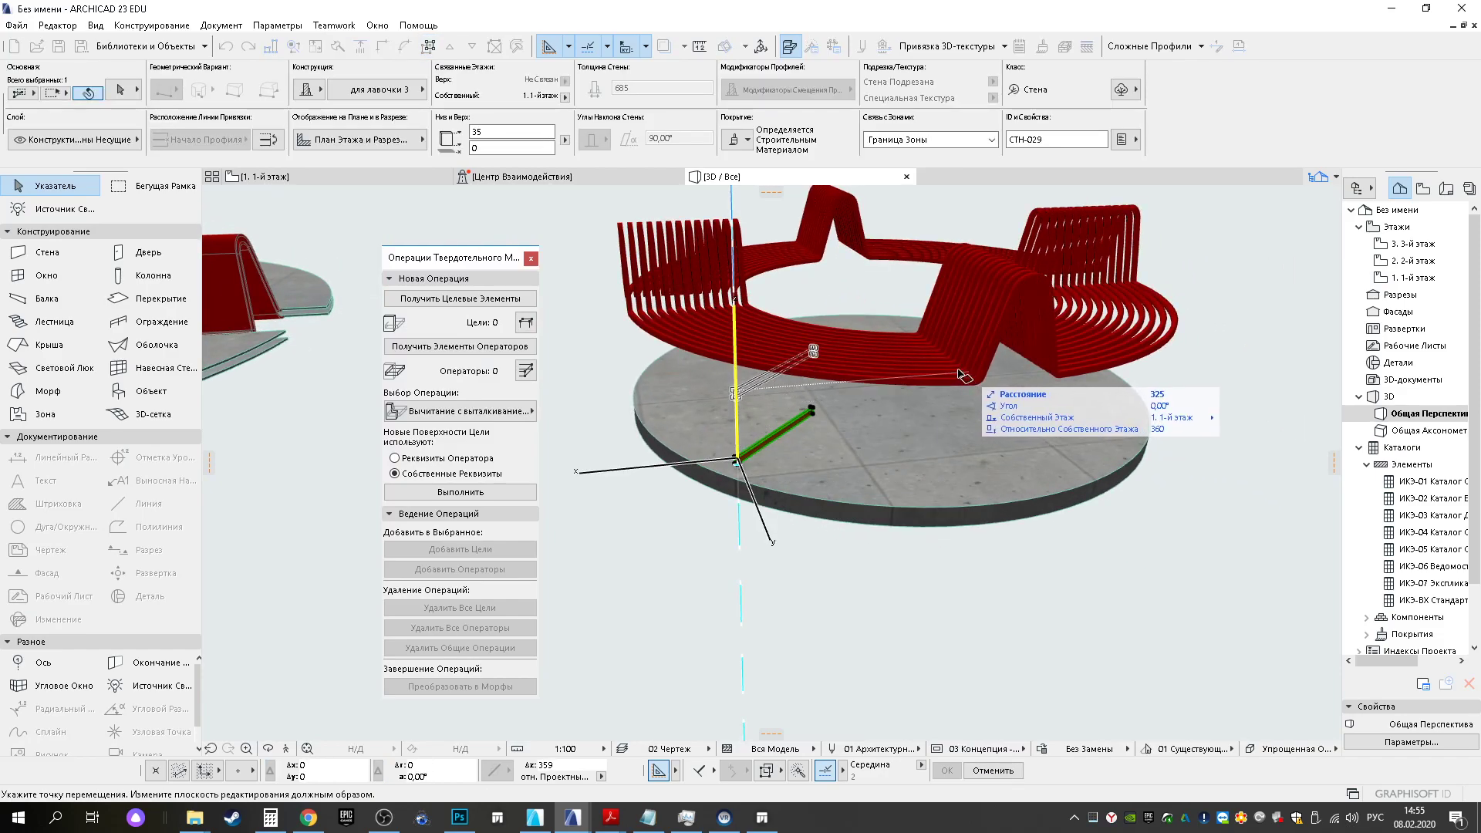
key("Tab")
type("475")
key("Return")
Lower the cross bar vertically by 15 mm into the slats
scroll(742, 363, "up", 8)
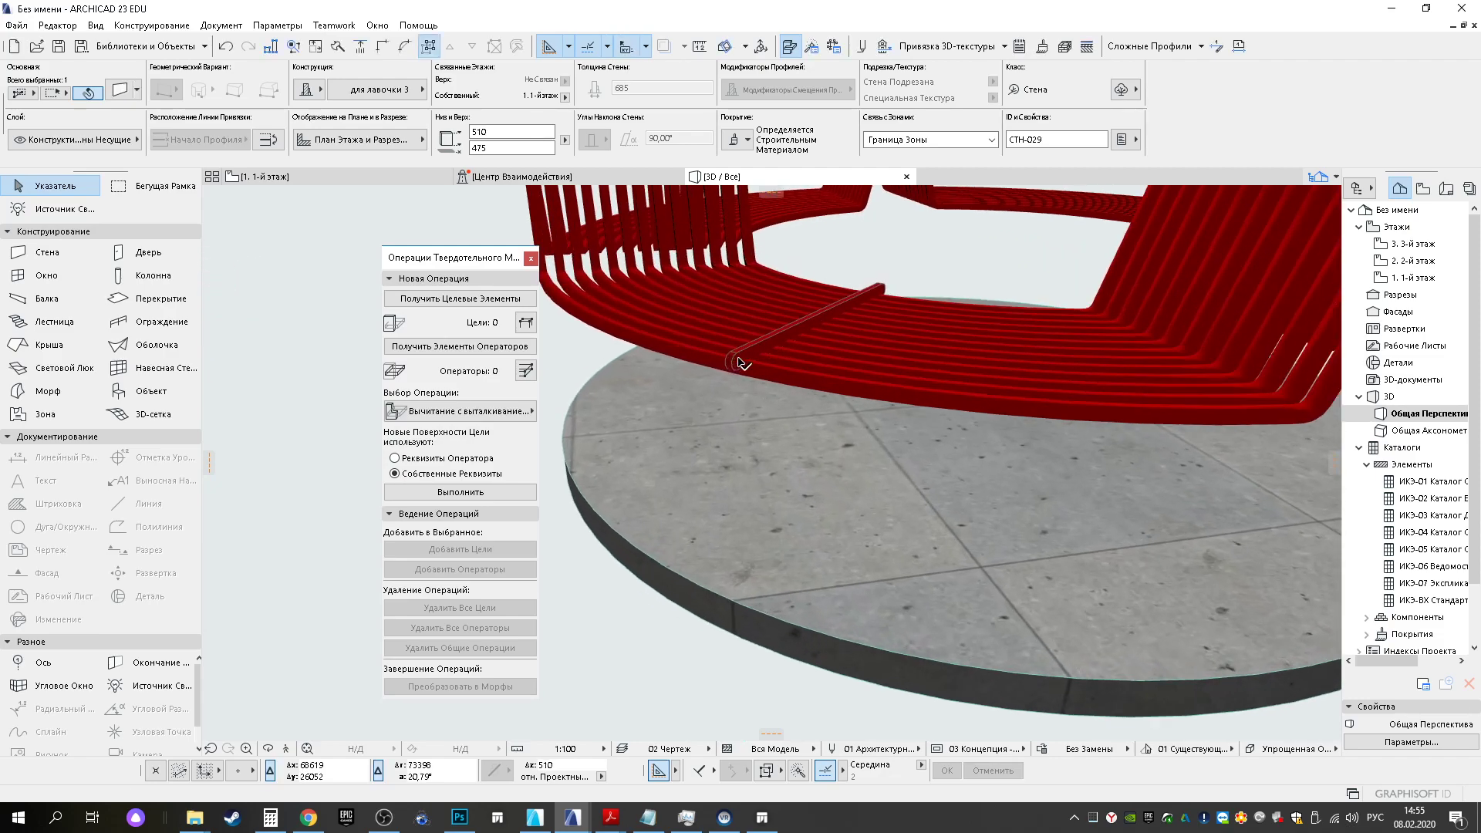
middle_click_drag(742, 363, 795, 370, "shift")
key("ctrl+d")
left_click(786, 362)
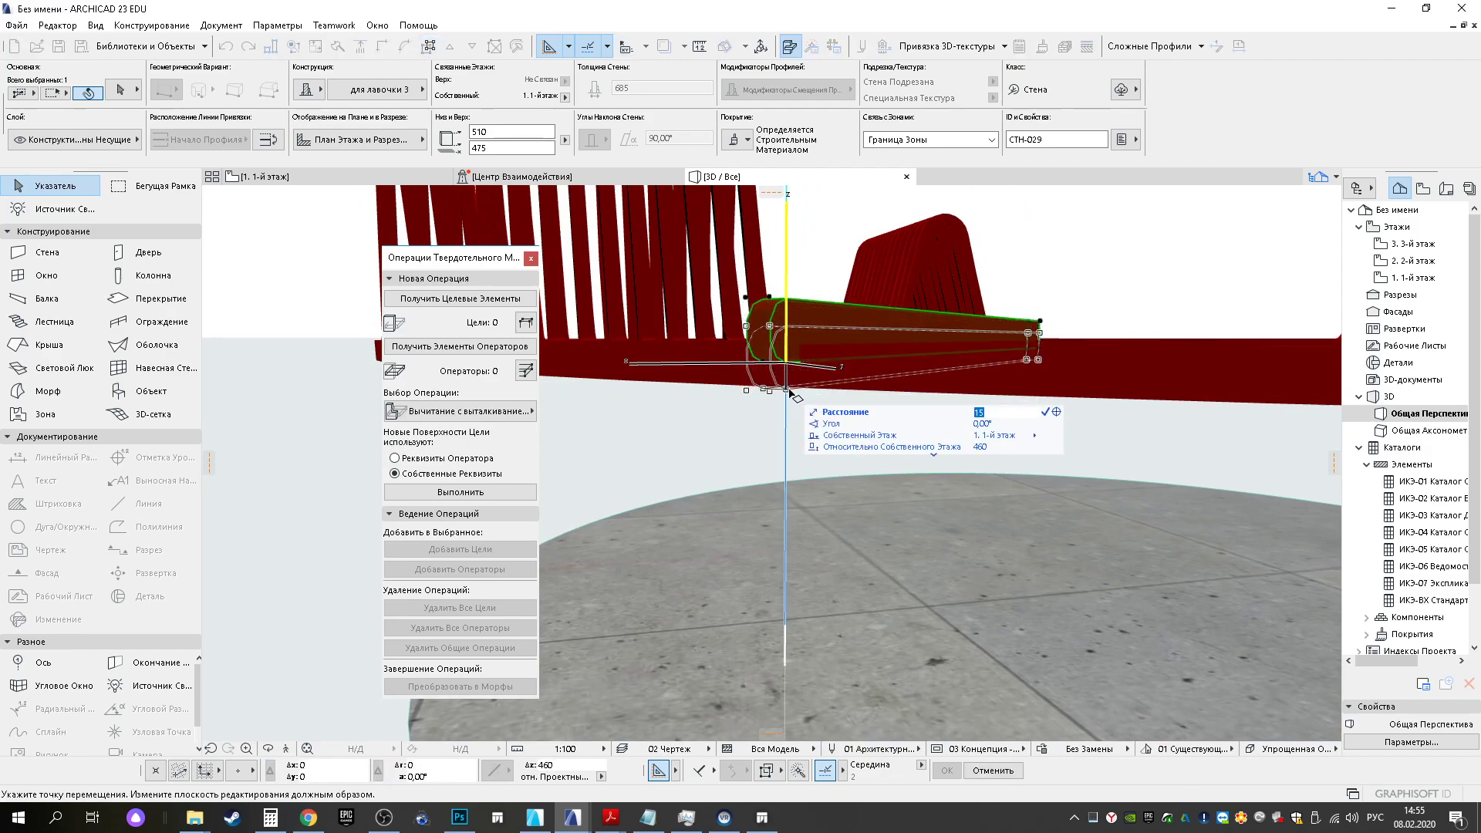
type("15")
key("Return")
Lower the cross bar vertically by another 5 mm
scroll(874, 374, "up", 5)
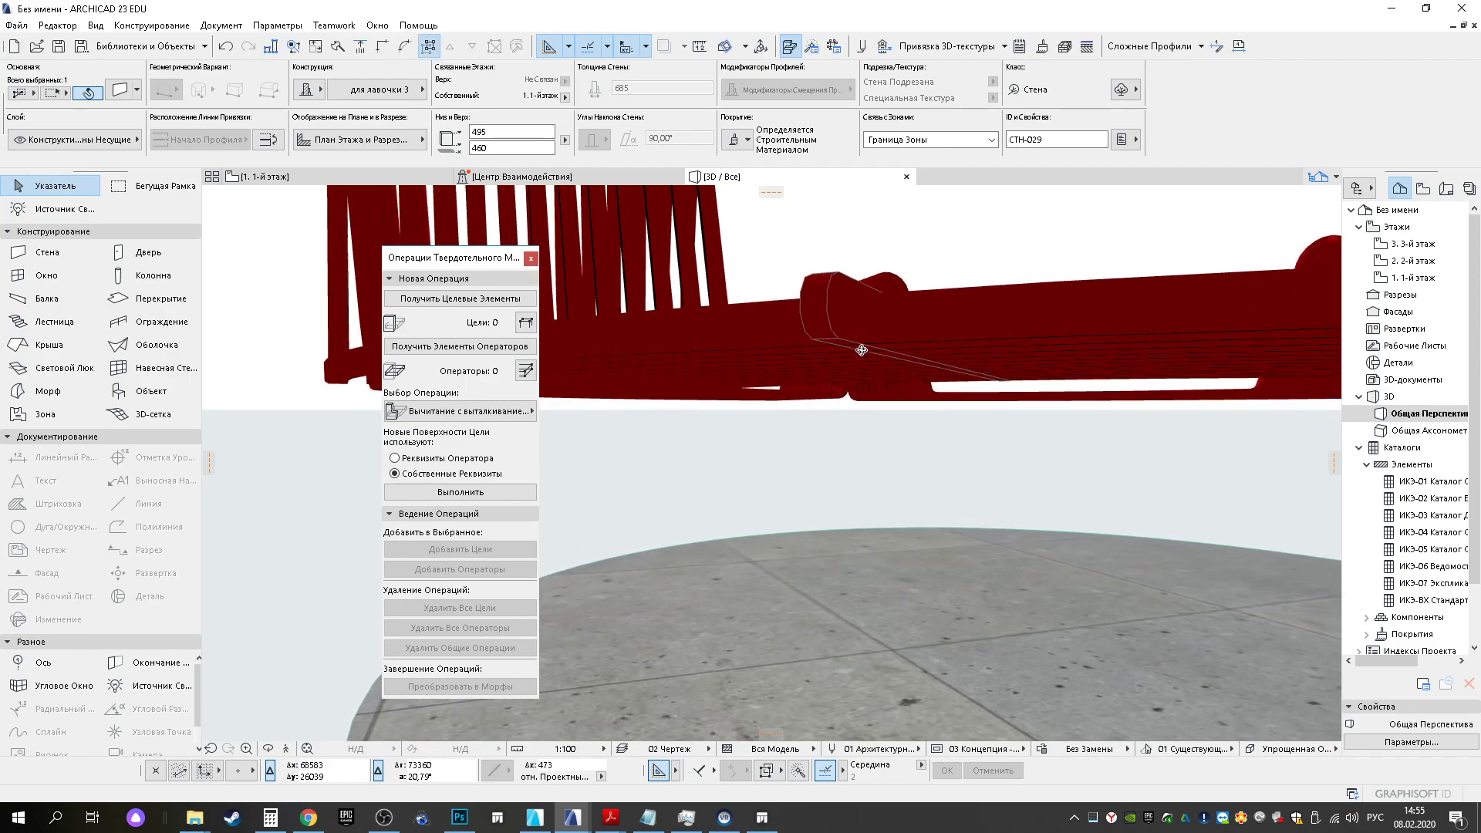
key("ctrl+d")
left_click(825, 417)
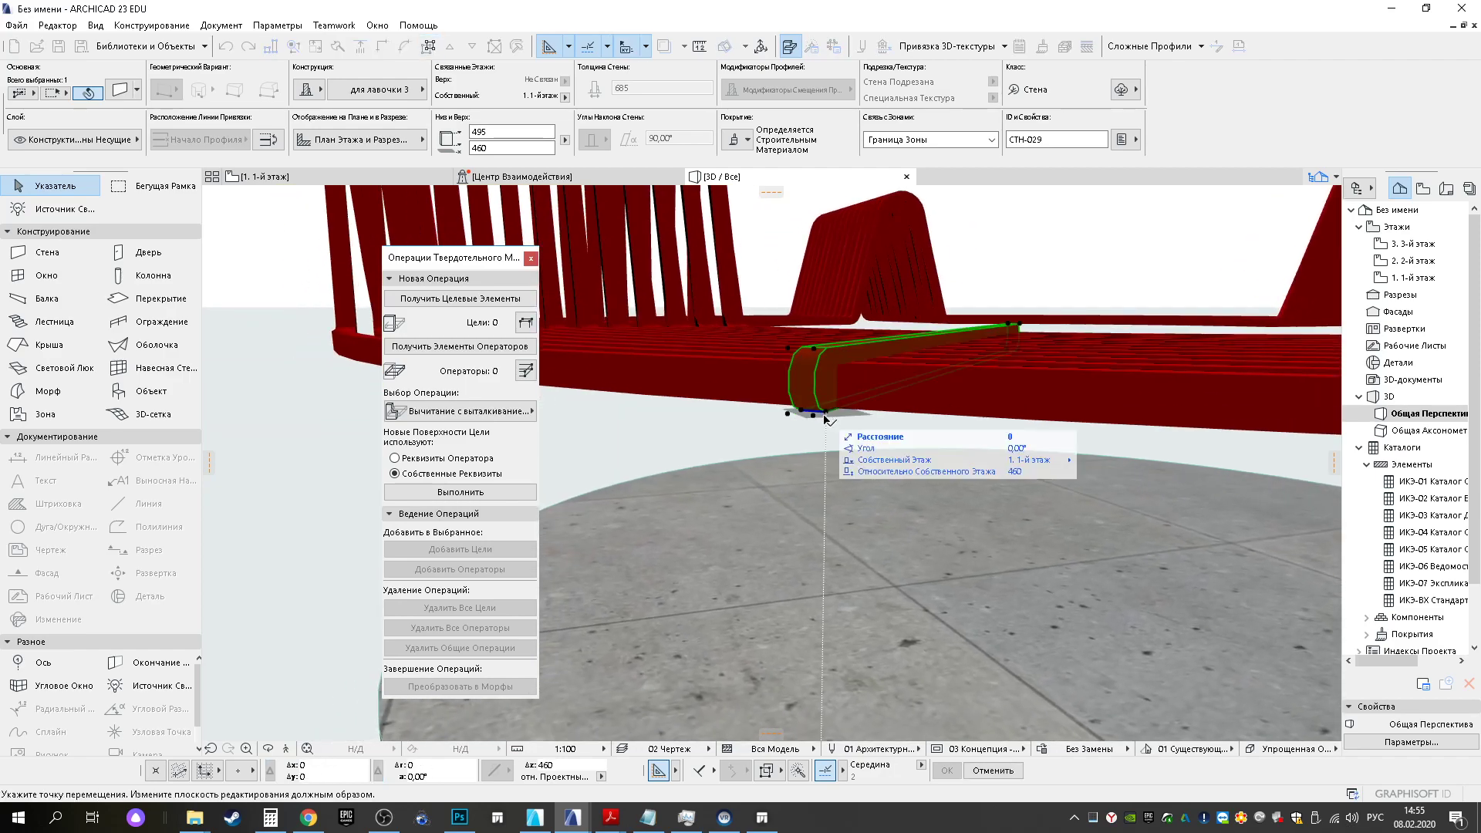
type("5")
key("Return")
Compare the cross bar's fit and end overhang in 3D with the reference photo on the floor plan
middle_click_drag(912, 393, 811, 322, "shift")
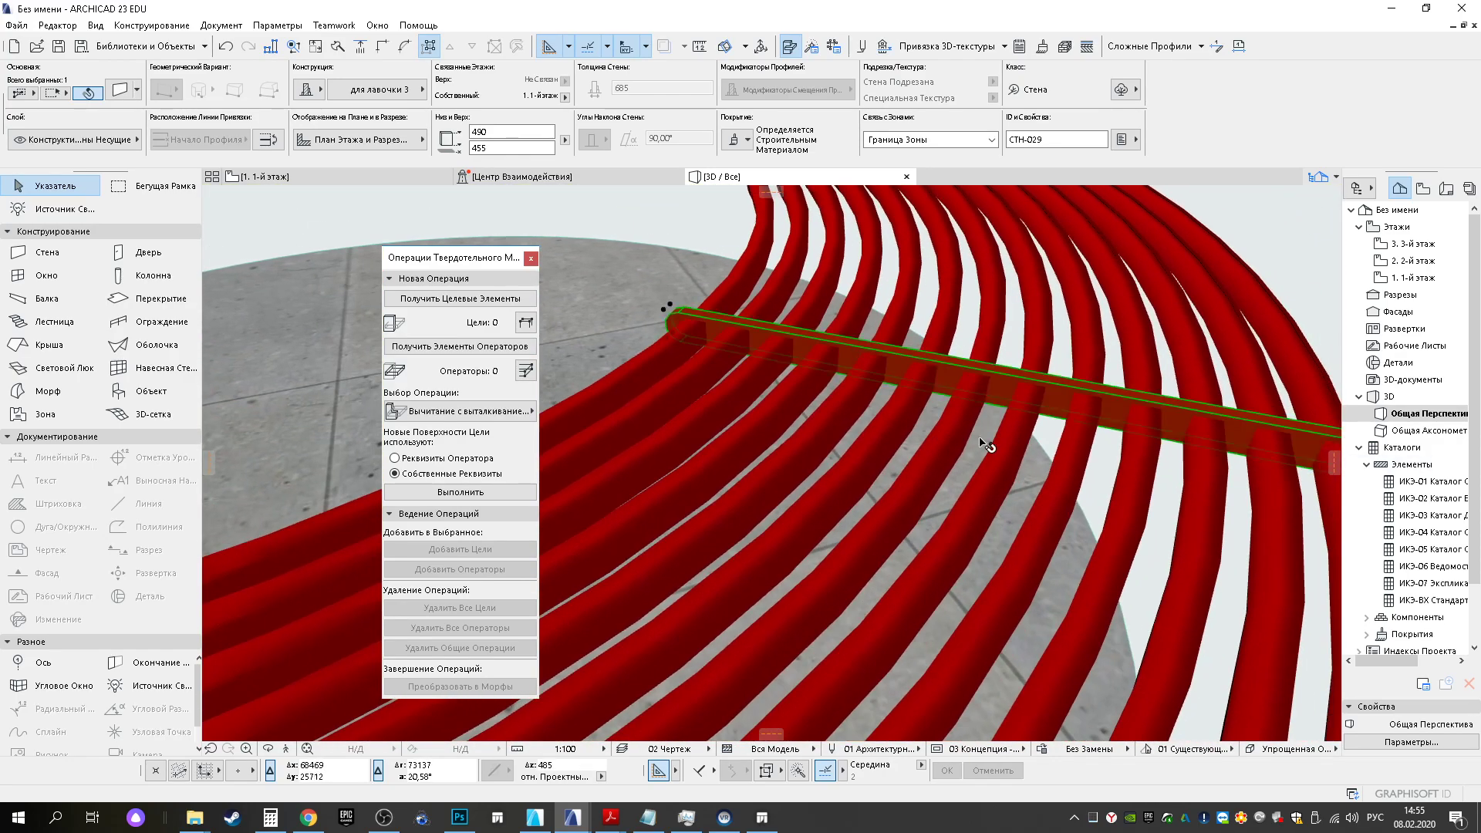
left_click(345, 180)
scroll(803, 397, "up", 10)
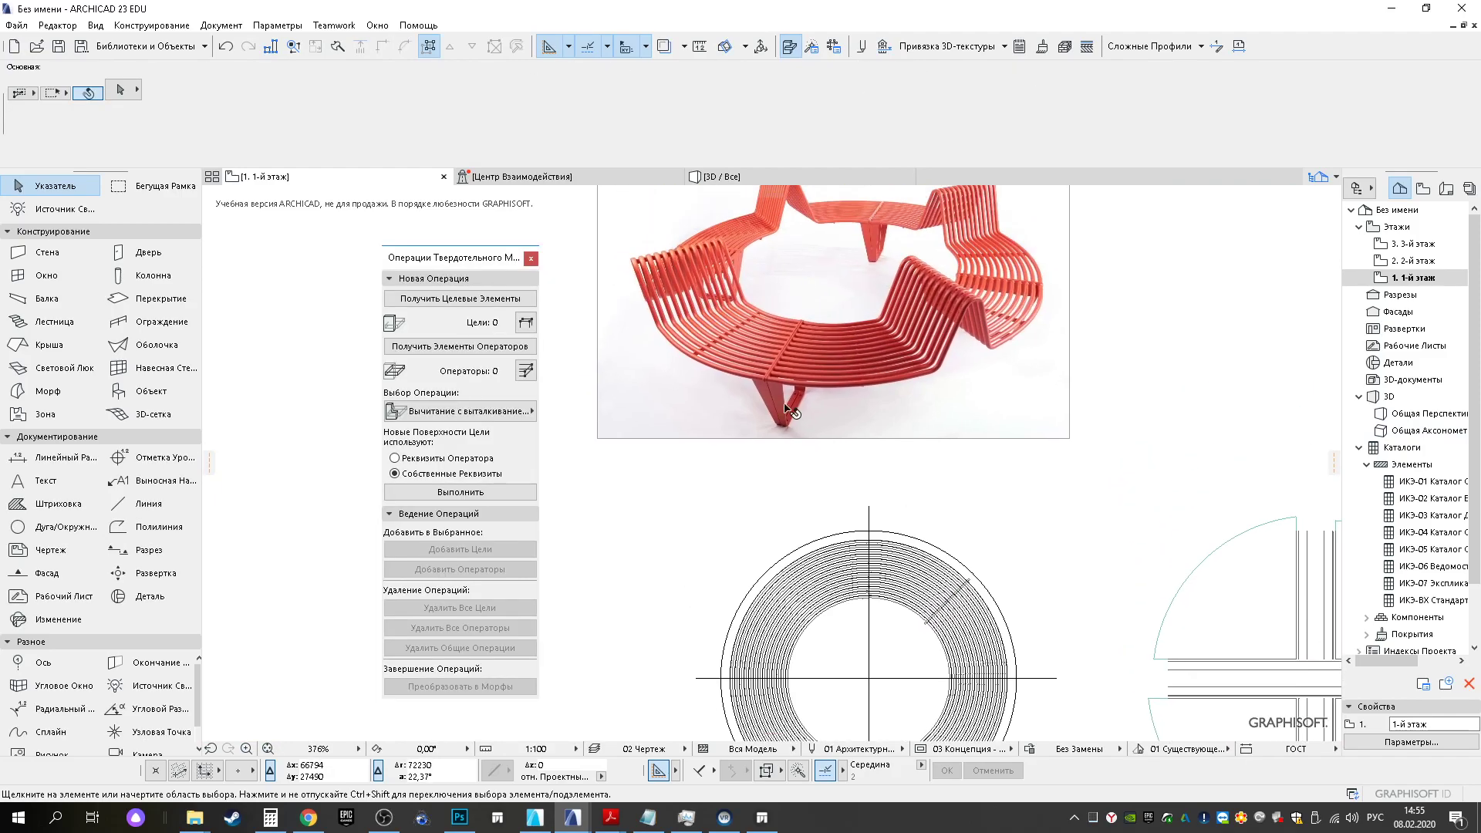
scroll(769, 453, "down", 5)
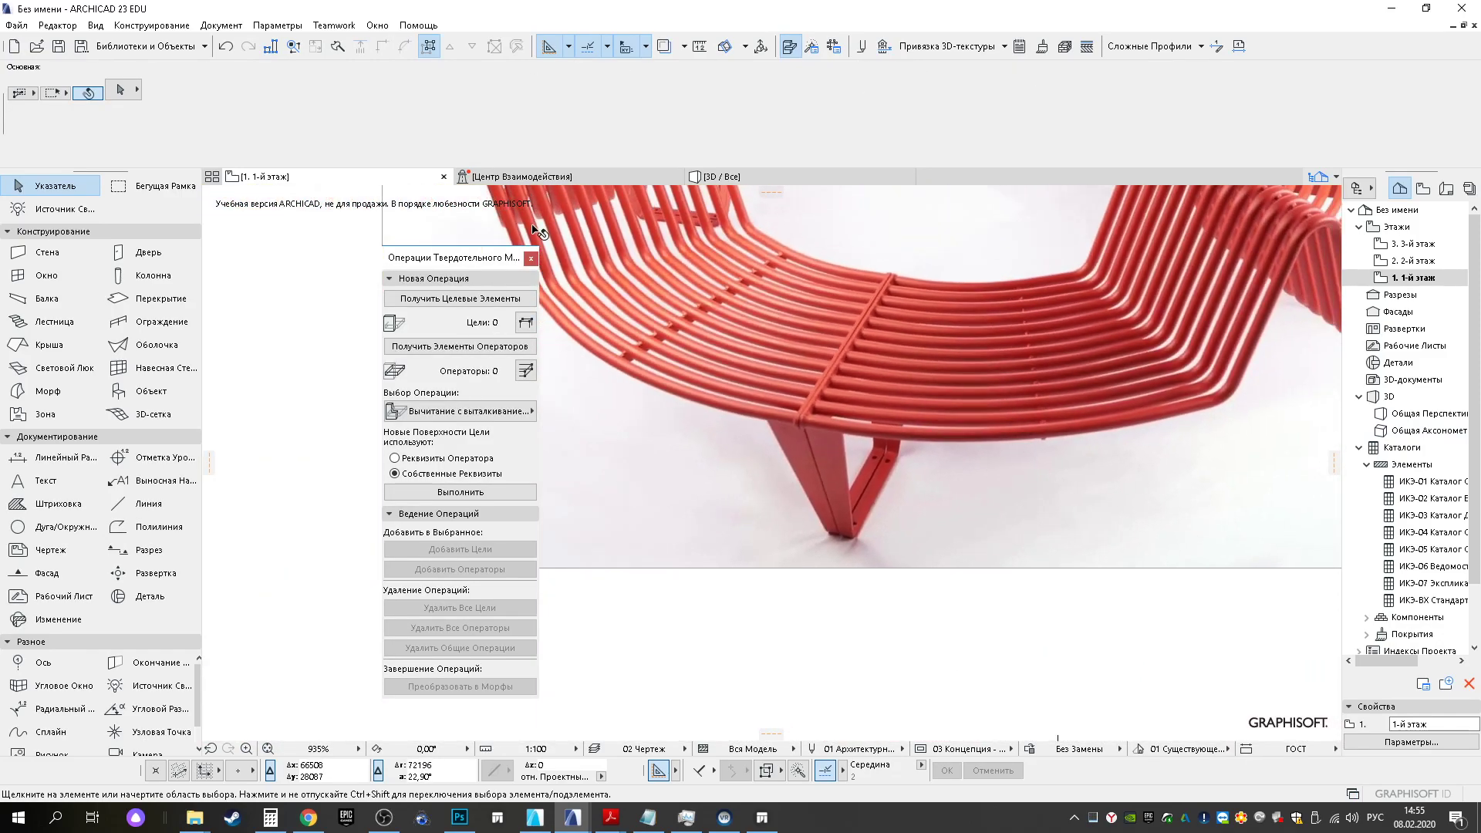
key("F3")
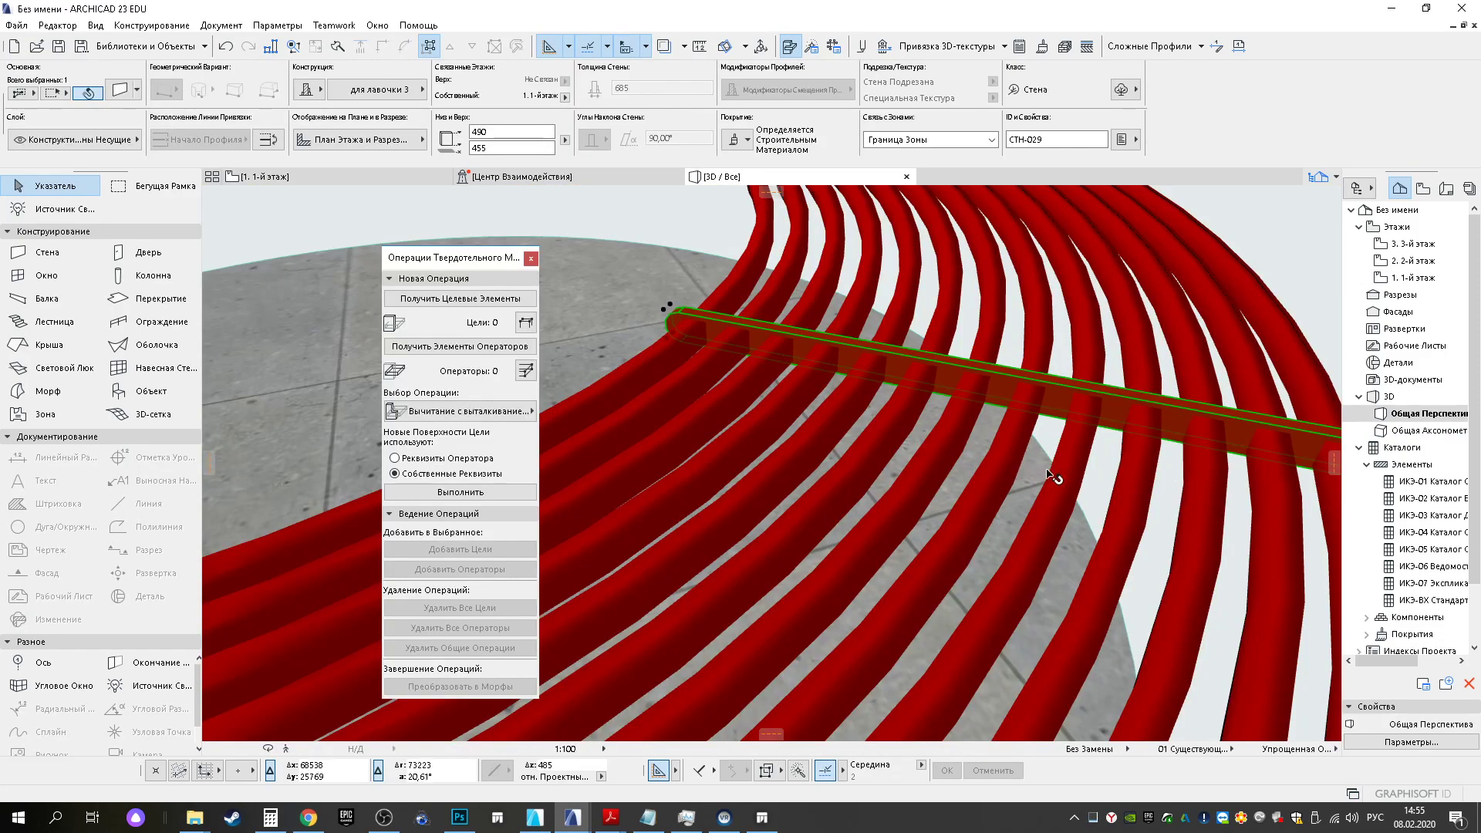
middle_click_drag(1238, 480, 926, 347, "shift")
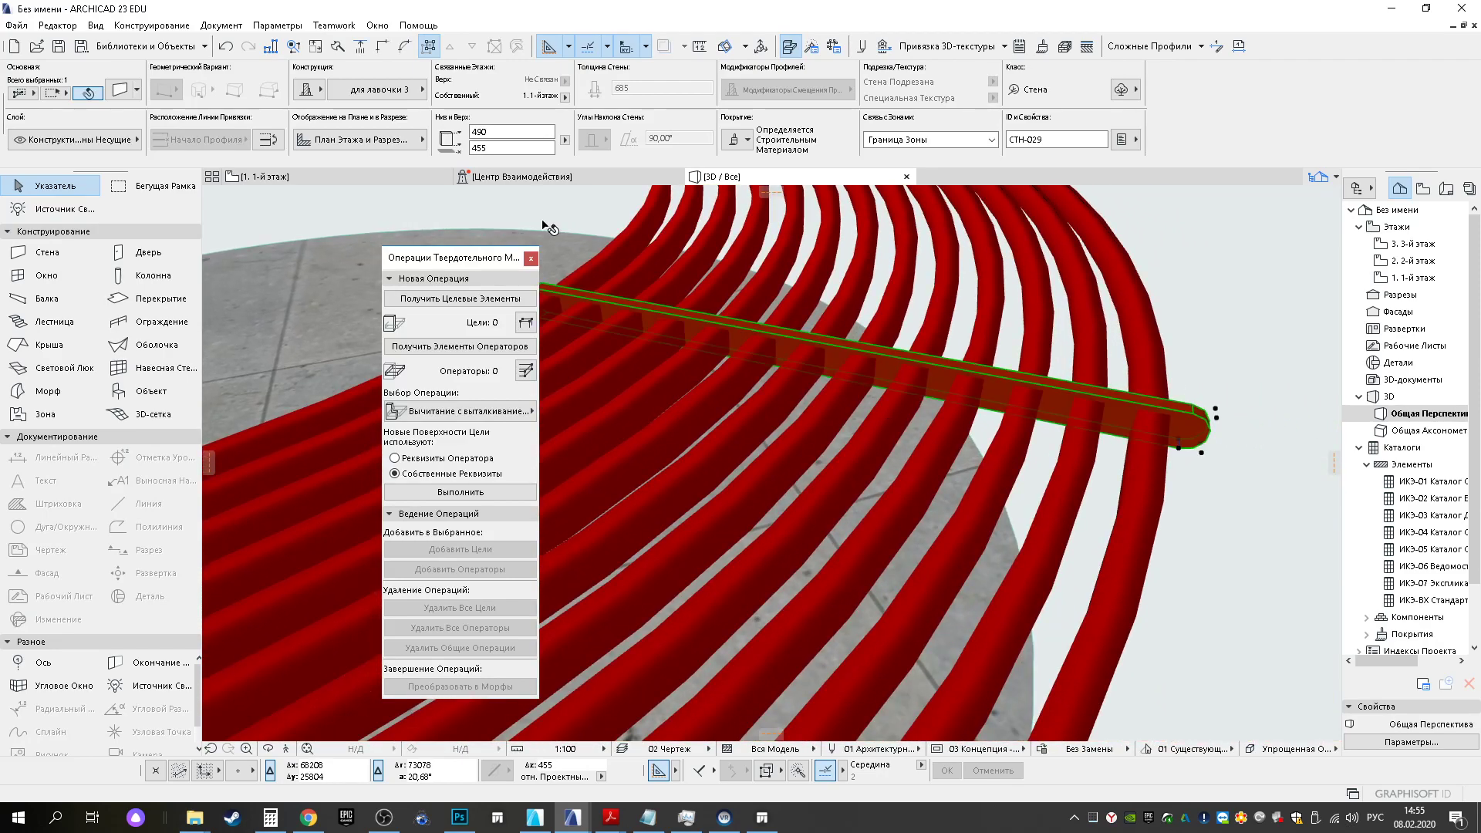
Open the complex profile "для лавочки 3" for editing in the profile manager
left_click(1169, 50)
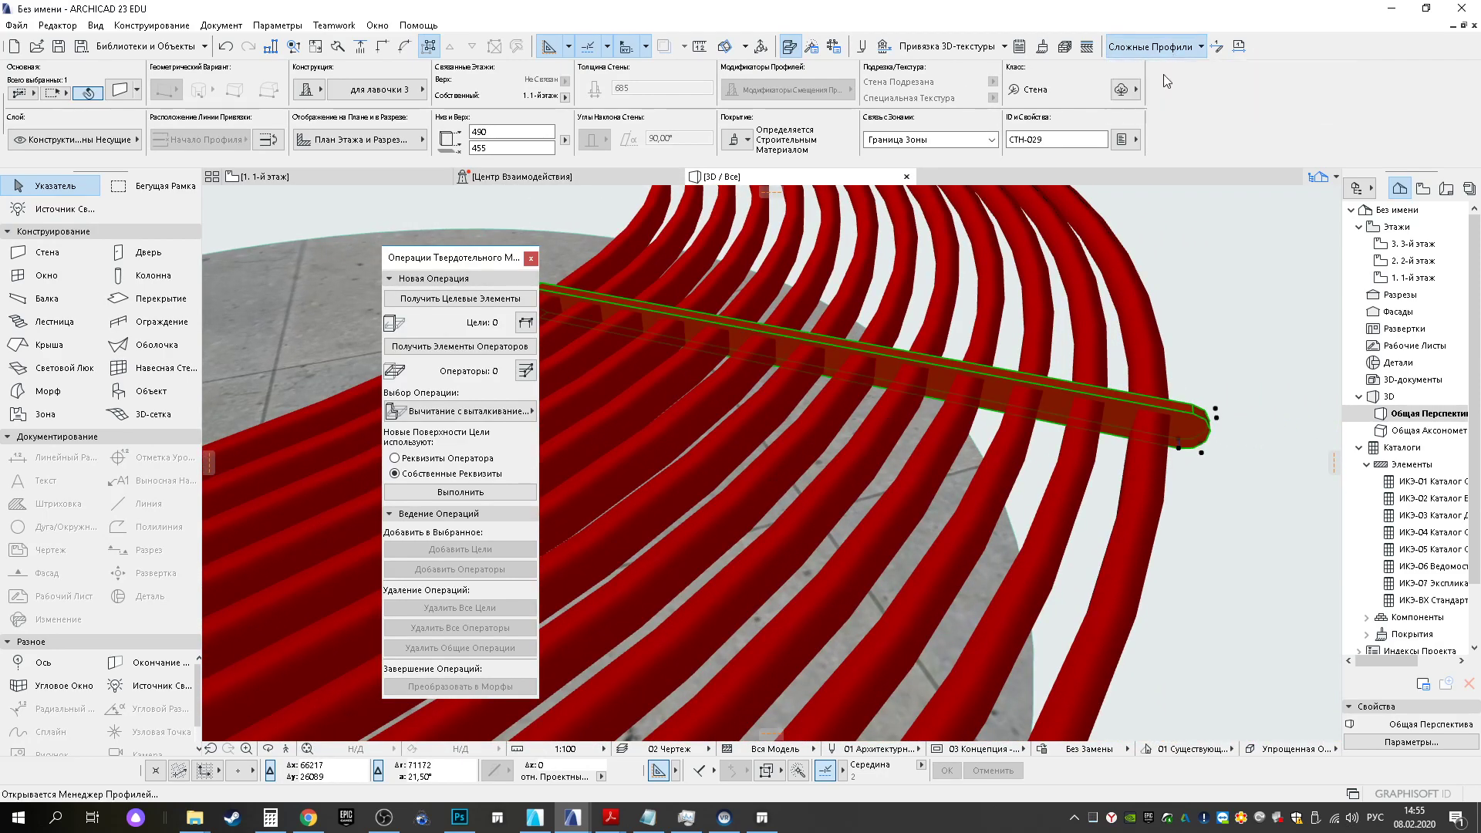
left_click(1168, 82)
left_click(1174, 137)
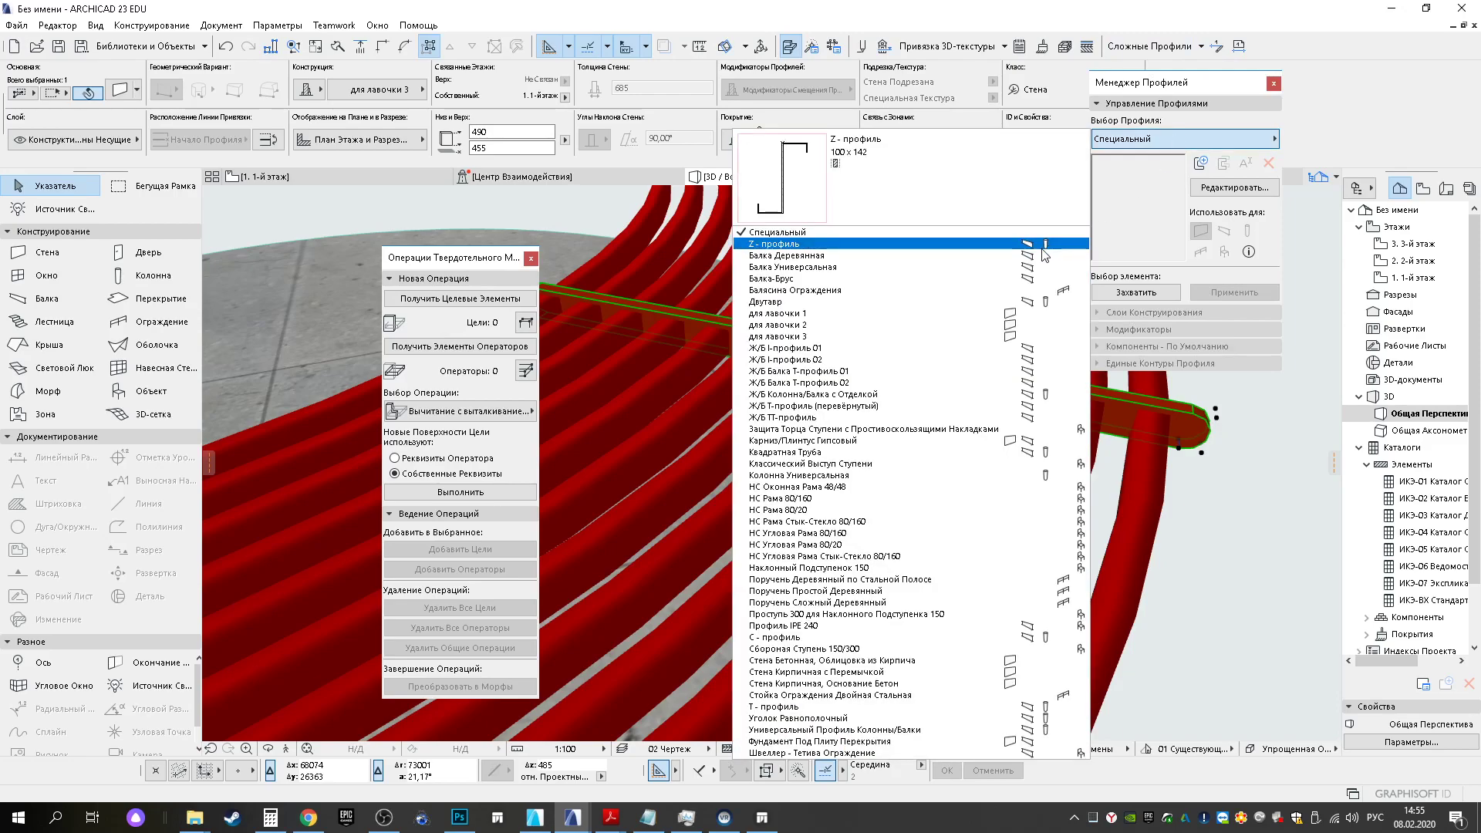
left_click(1042, 339)
left_click(1233, 187)
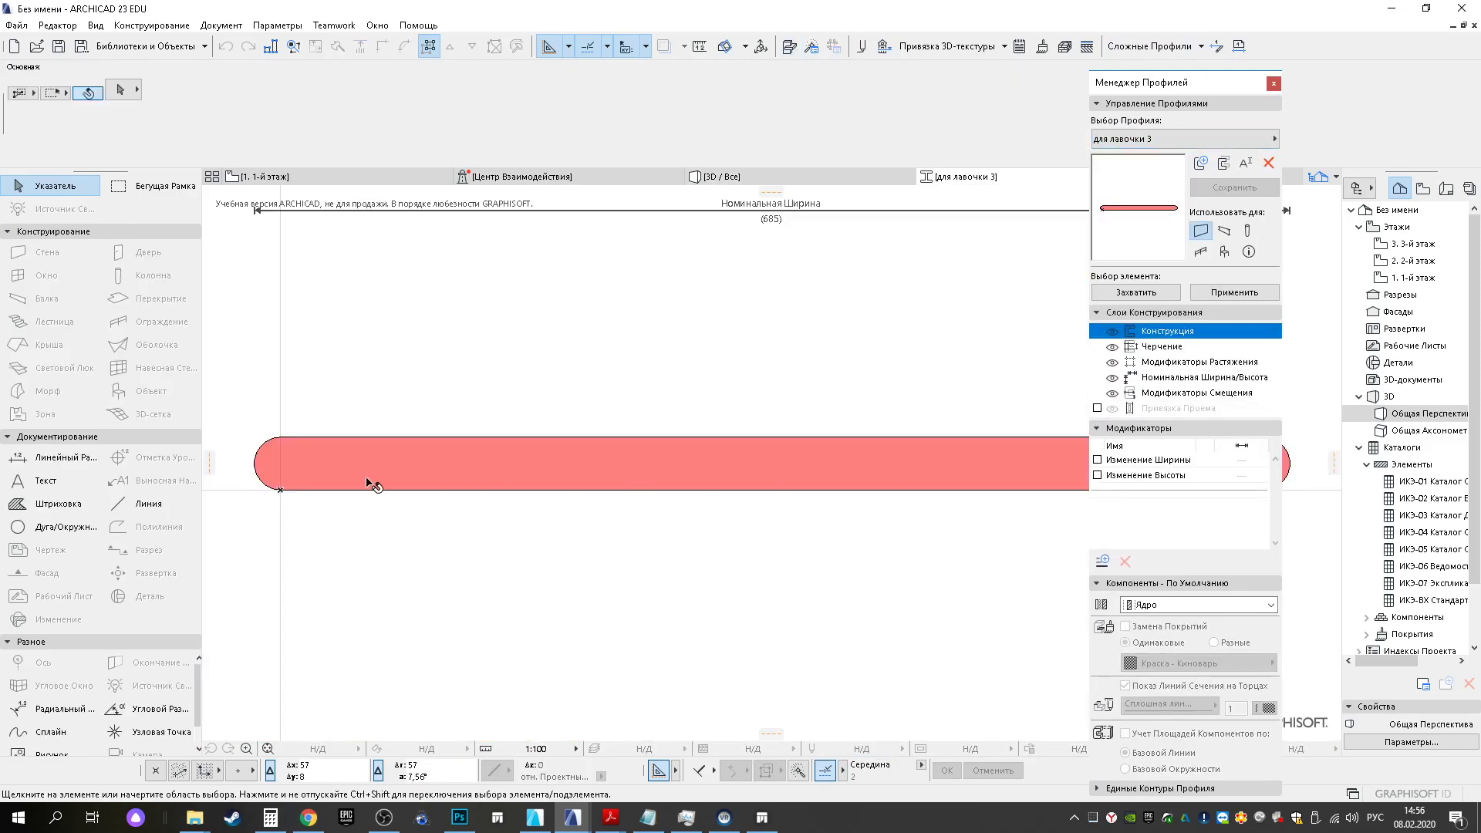
Shorten the profile by moving both vertices of its far rounded end 25 mm toward the origin, and save the profile
left_click(375, 484)
scroll(654, 443, "down", 2)
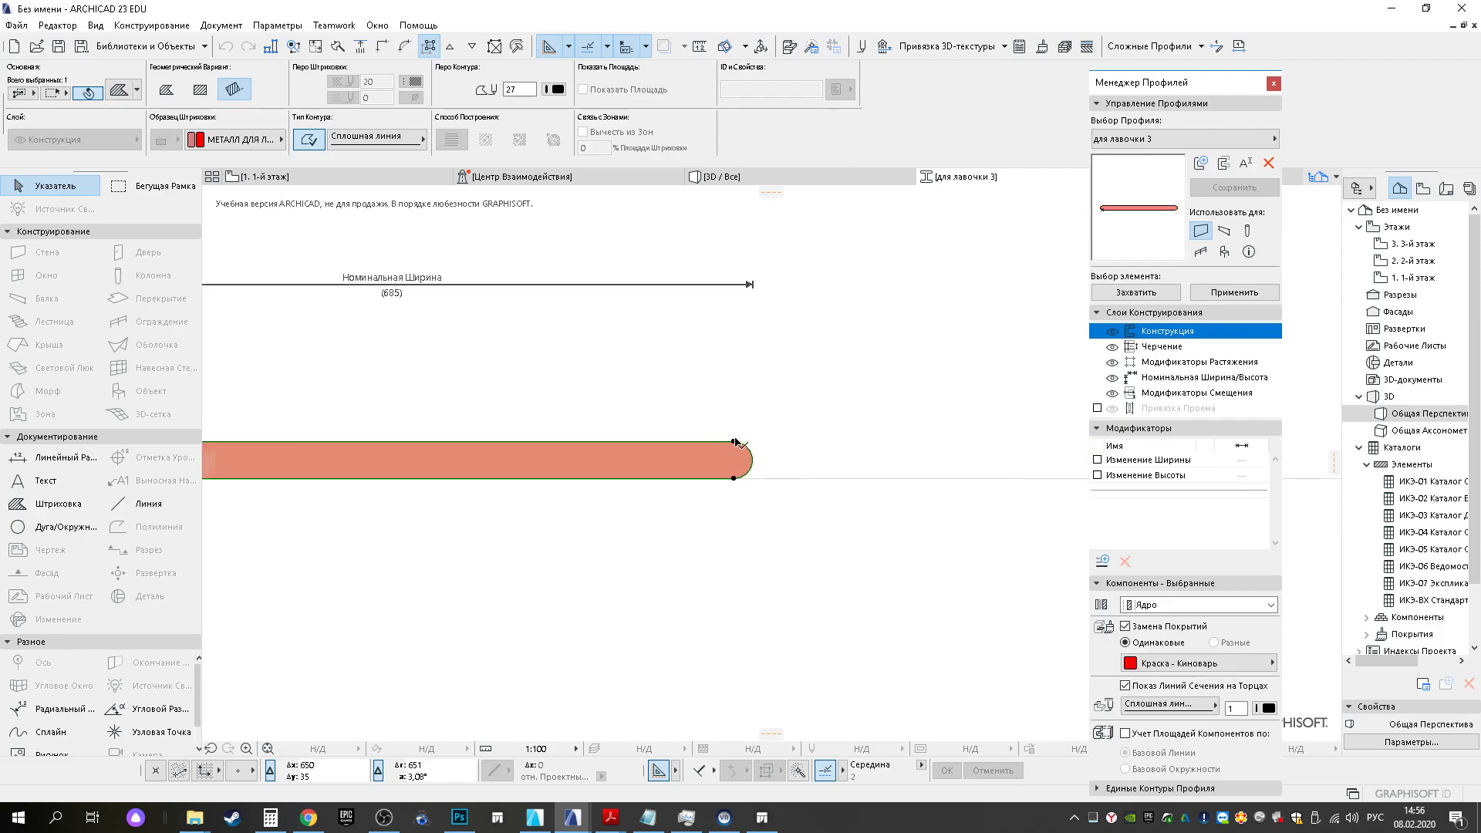
left_click(735, 442)
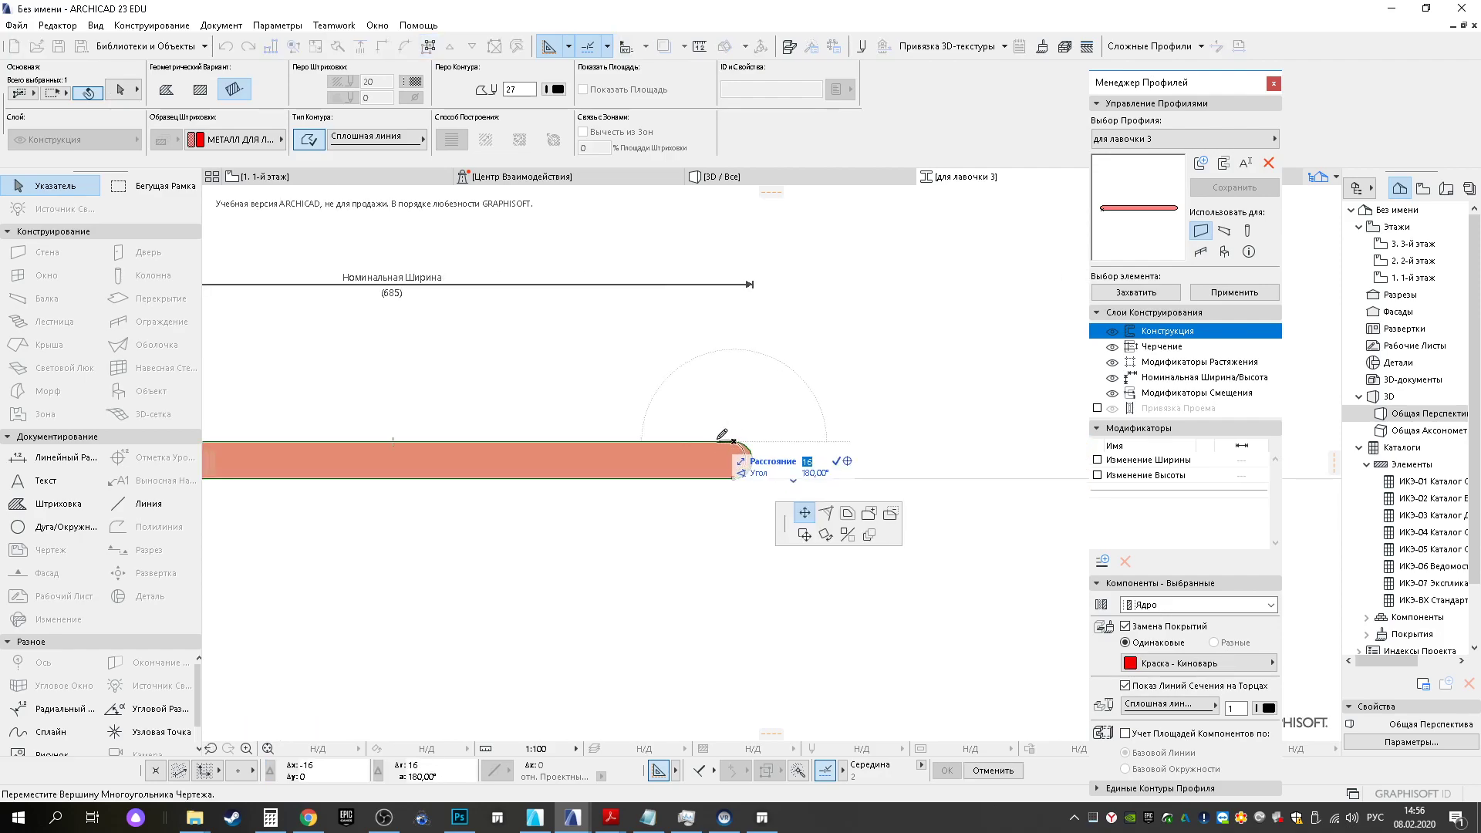
scroll(718, 459, "up", 3)
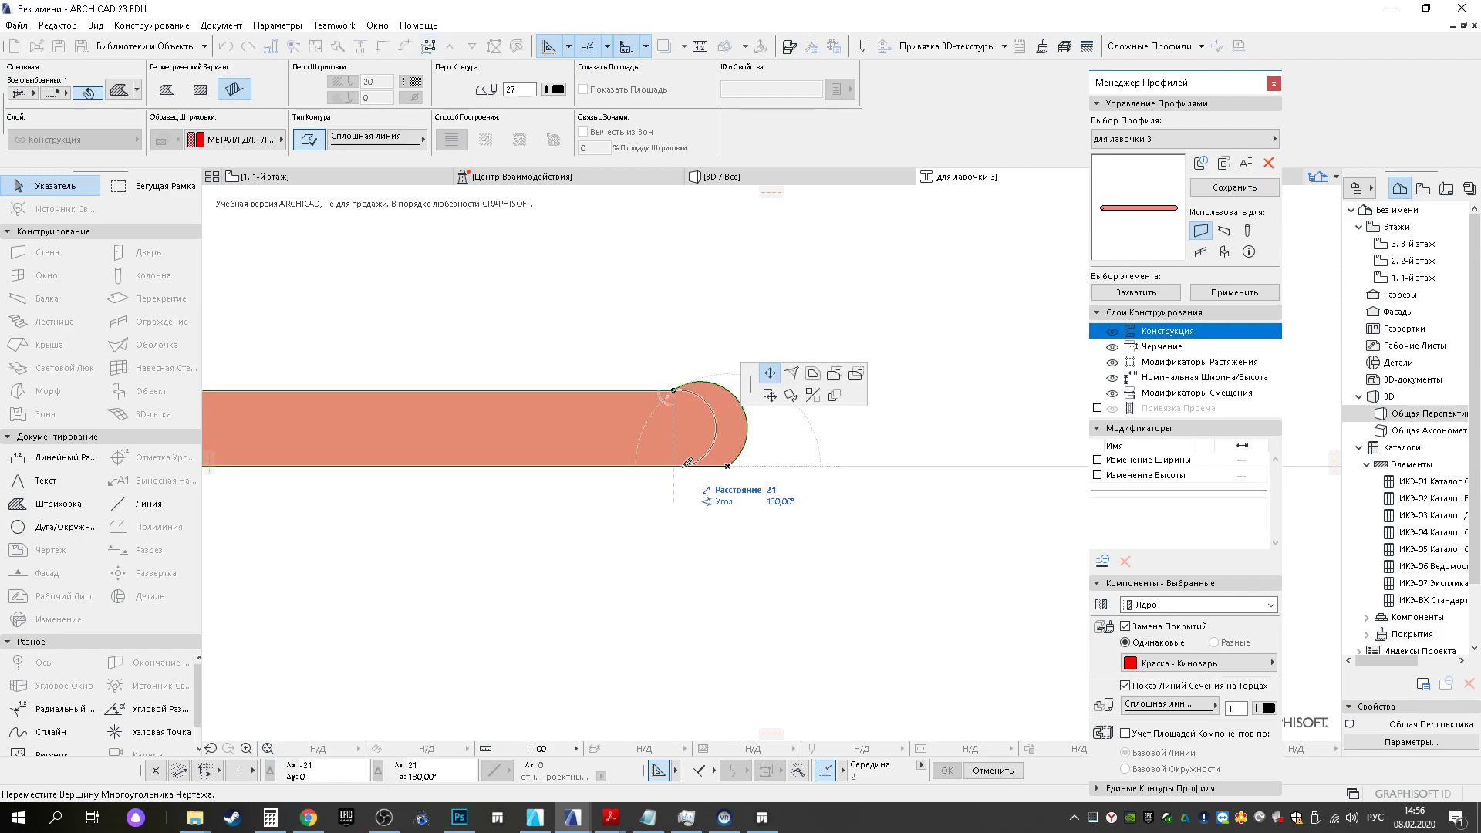
key("Tab")
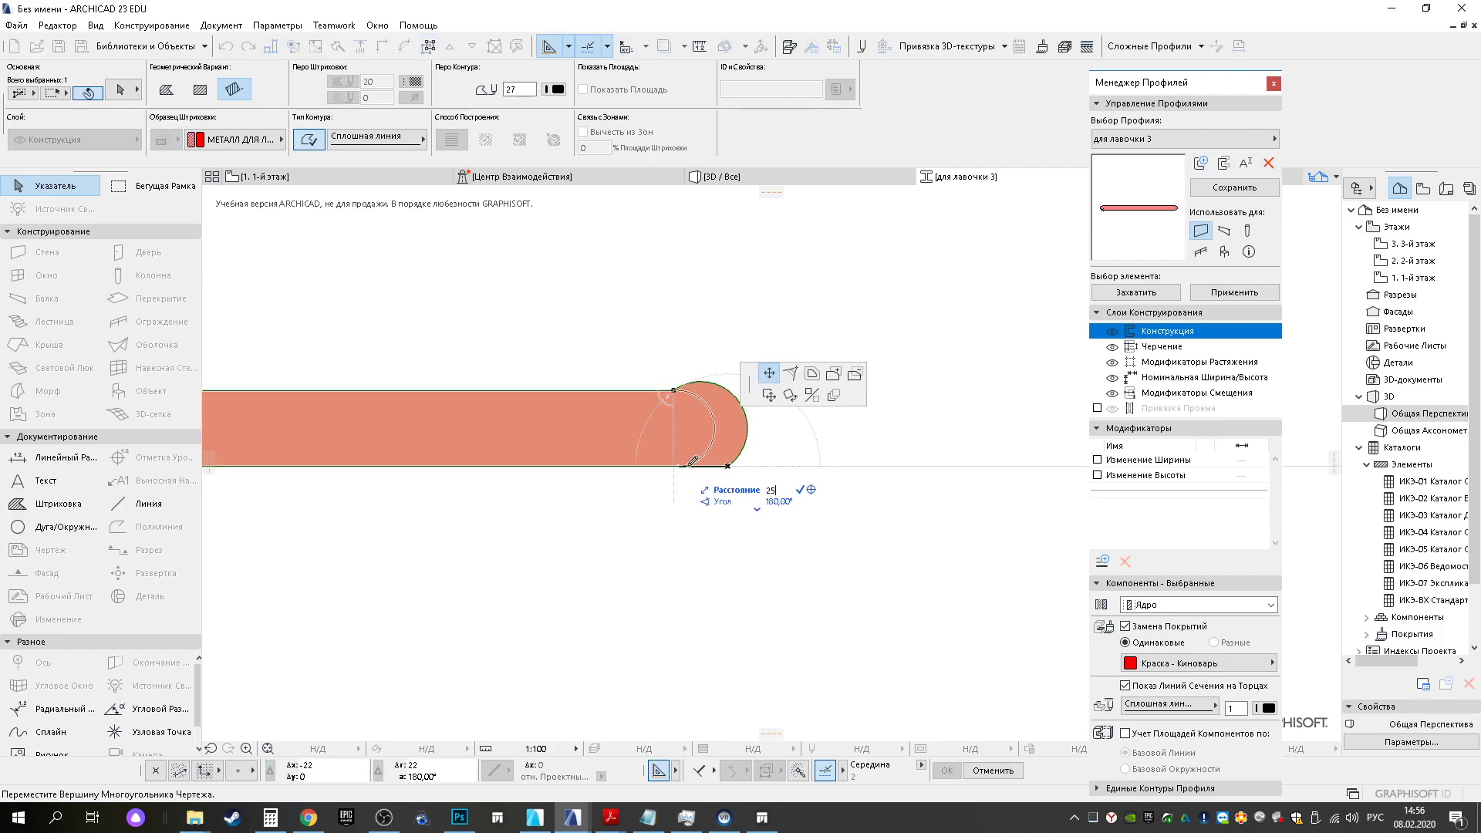
type("25")
key("Return")
left_click(1234, 188)
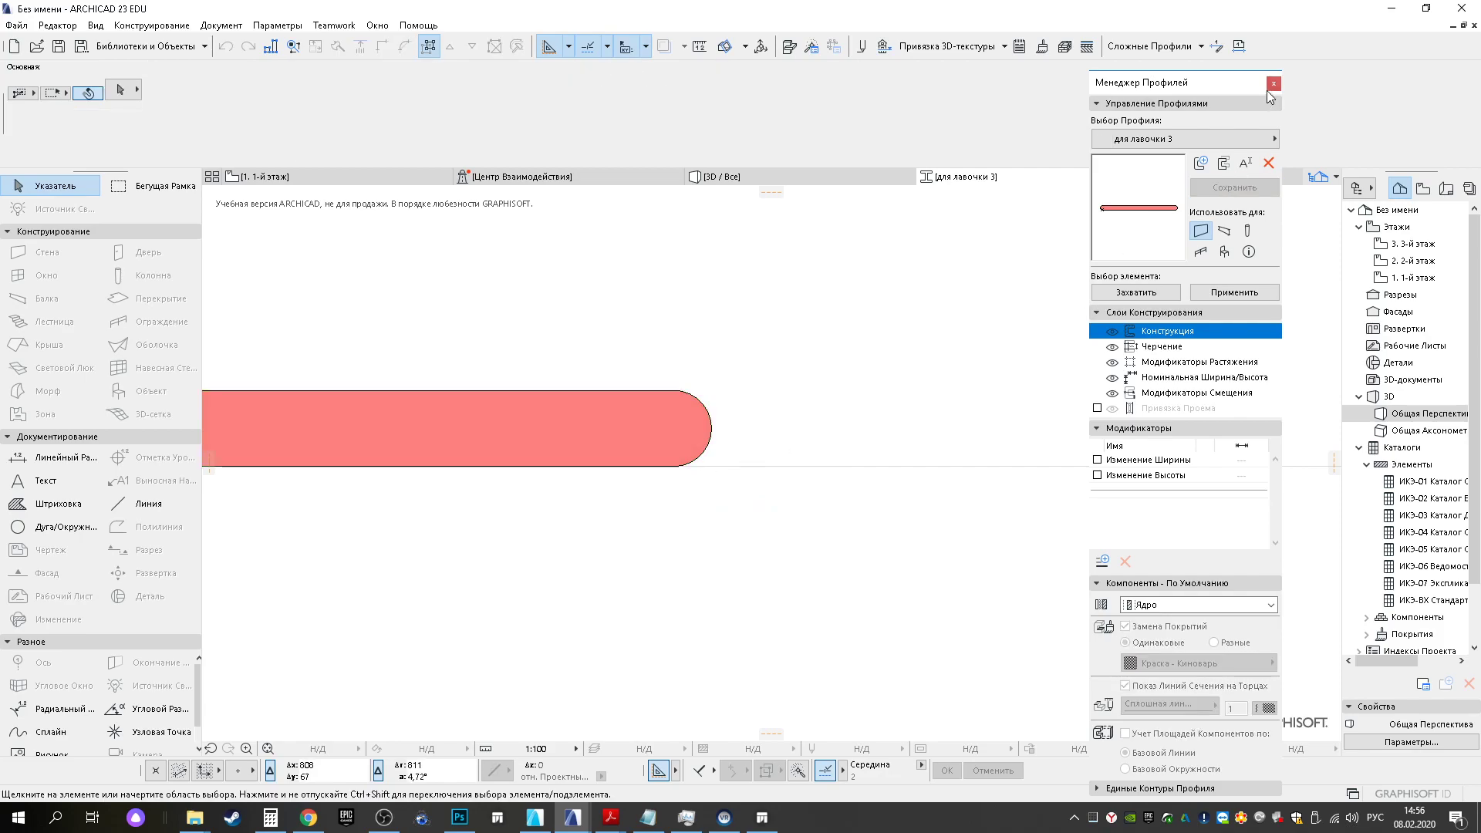
left_click(1273, 83)
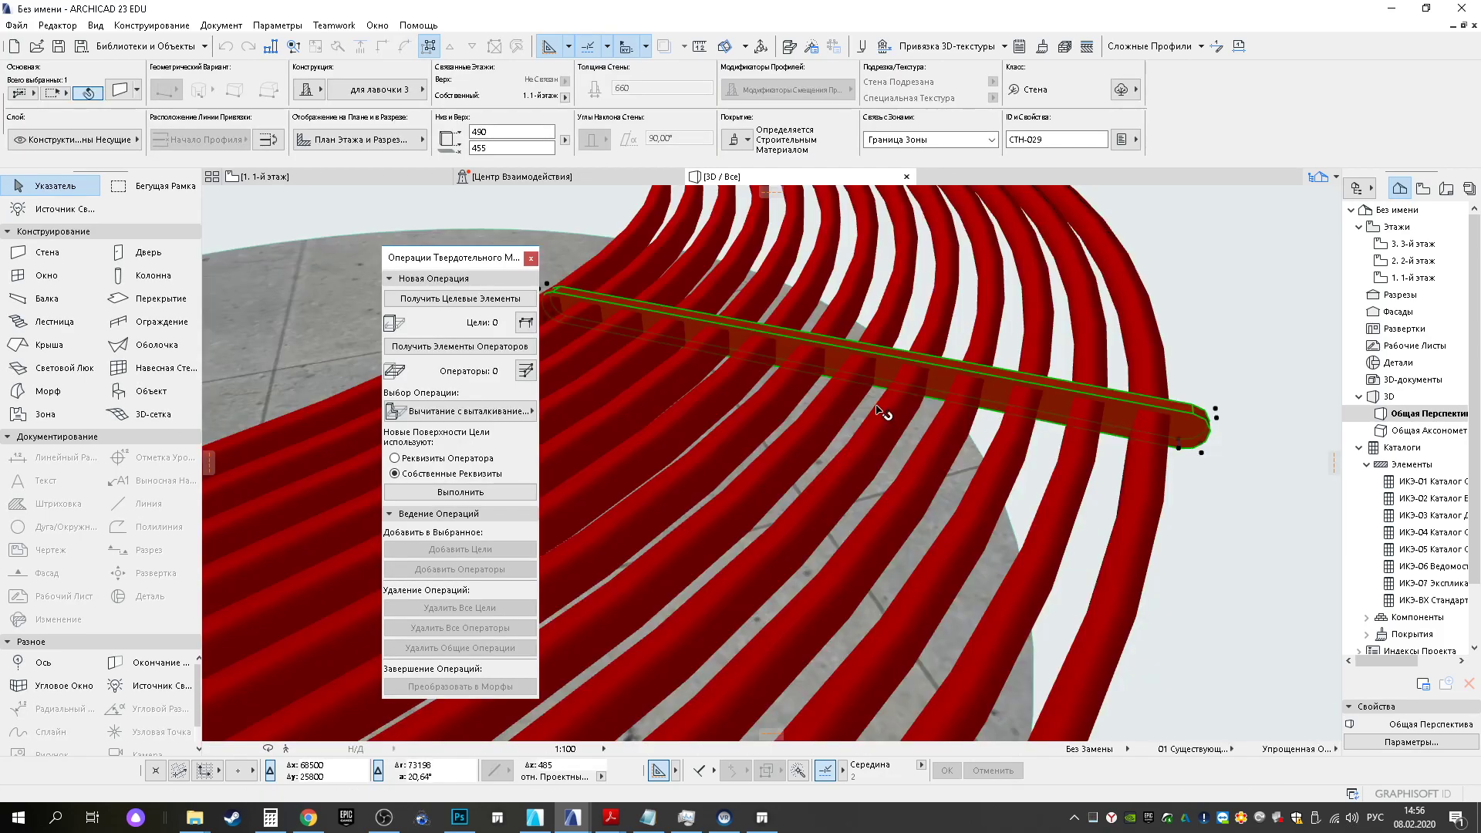
Move the selected crossbar sideways across the seat rails by a distance of 12,5
key("ctrl+d")
middle_click_drag(872, 373, 918, 375, "shift")
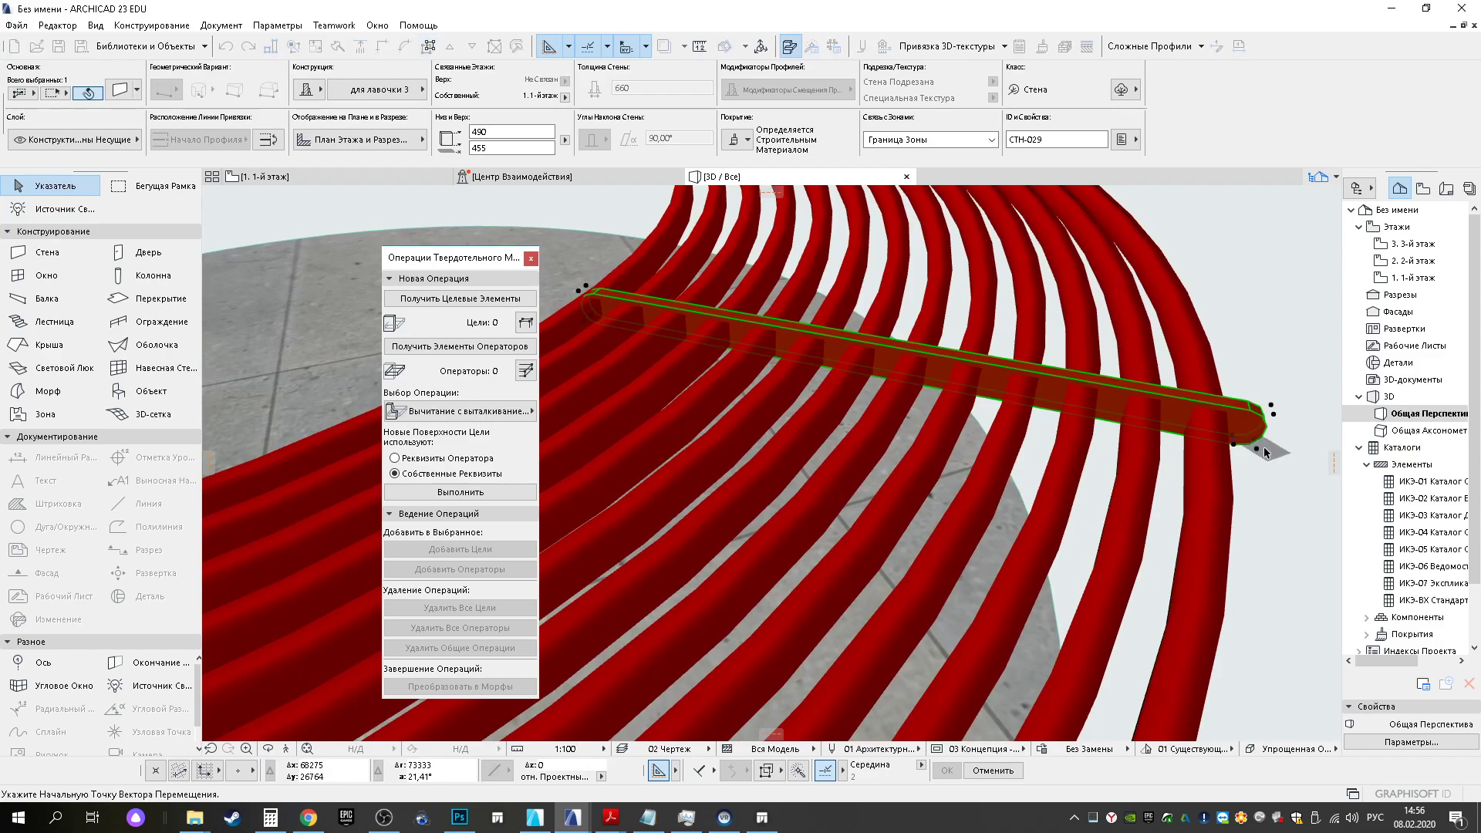
left_click(1257, 454)
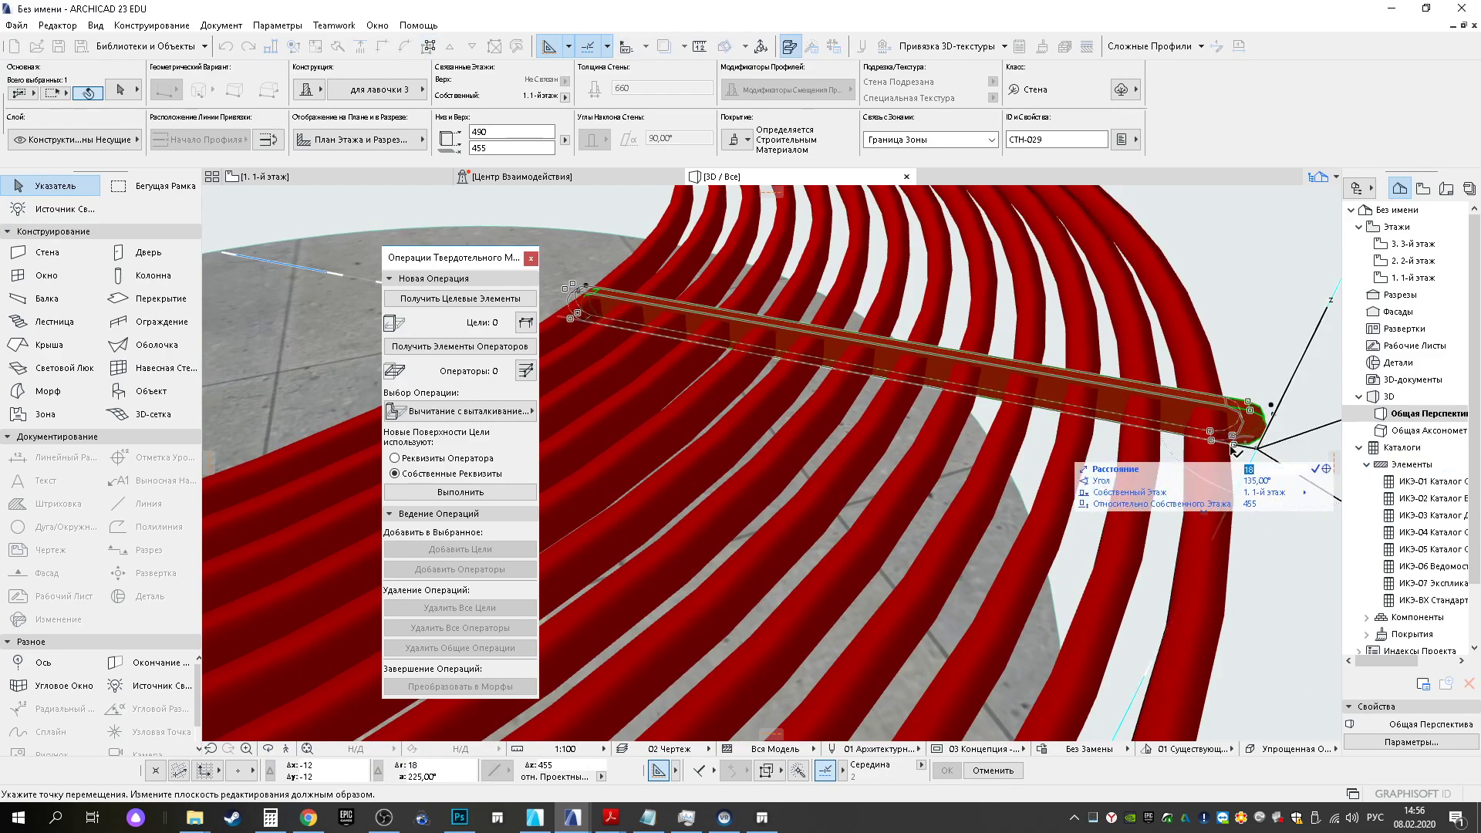
type("12,5")
key("Return")
Convert the selected crossbar into a morph
middle_click_drag(1242, 446, 1043, 596, "shift")
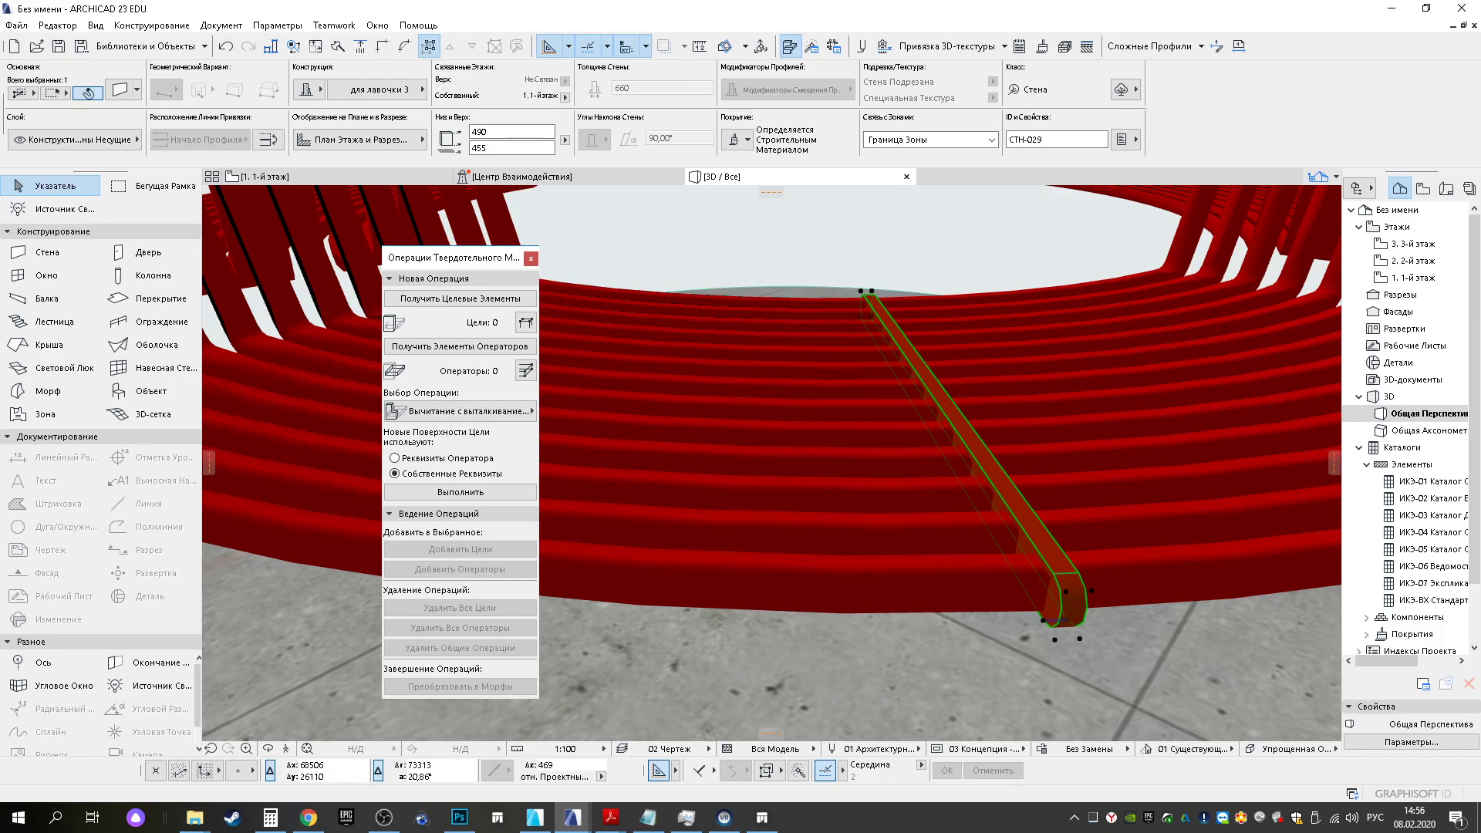
key("alt+Tab")
key("alt+Tab")
right_click(1065, 612)
left_click(1103, 390)
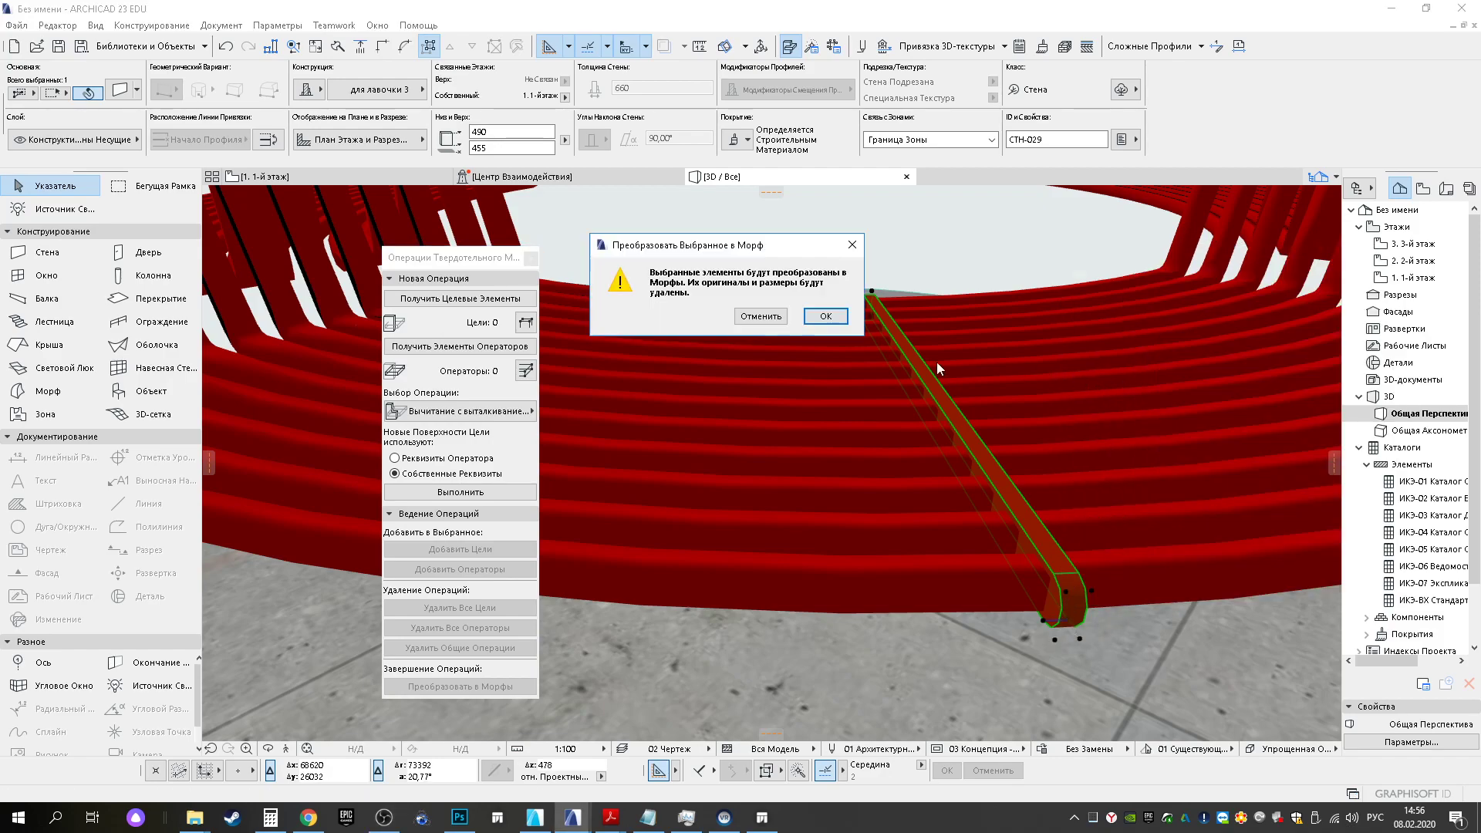
left_click(825, 317)
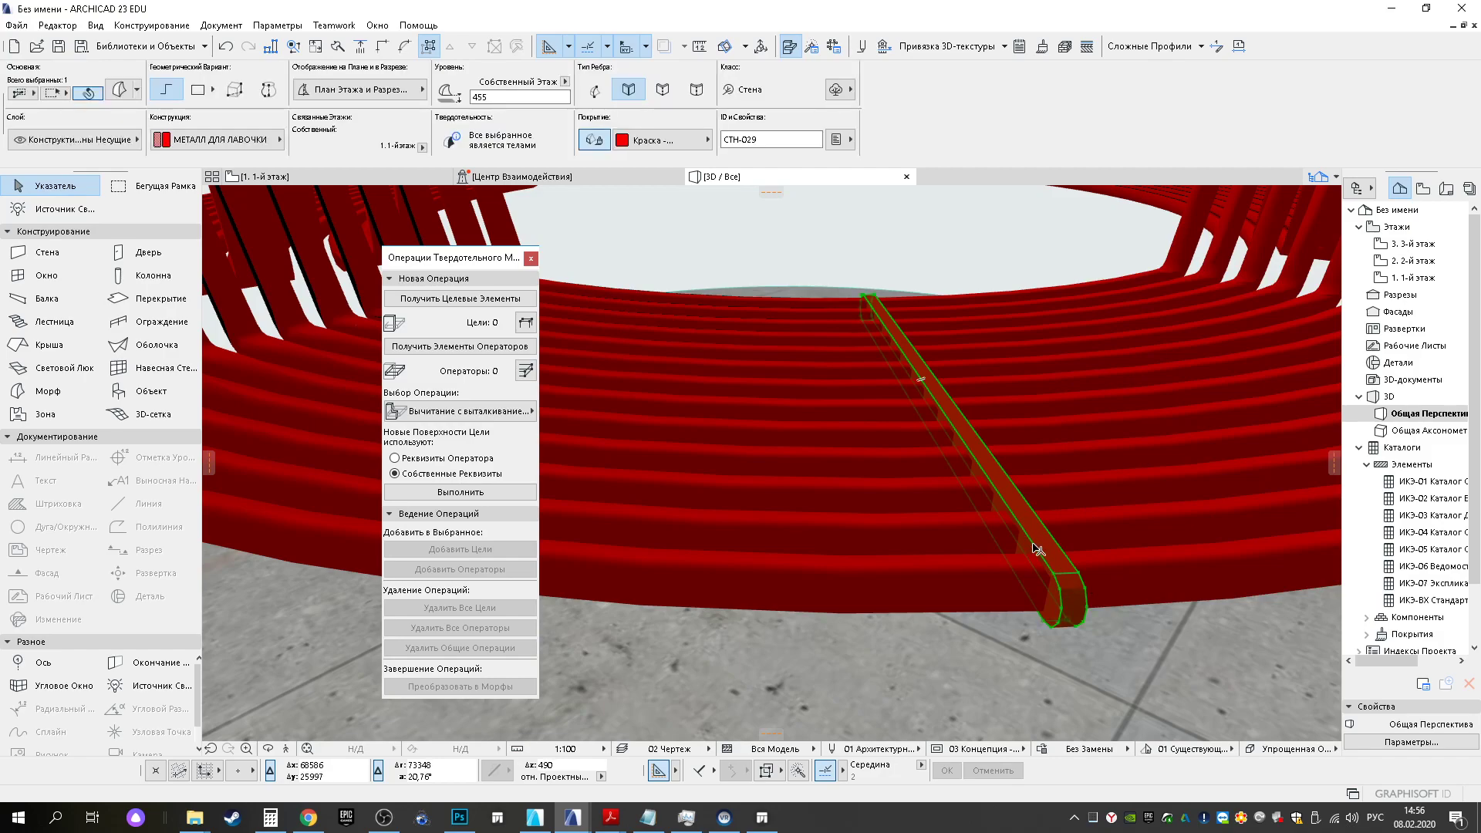
Try to fillet all edges of the crossbar morph with a custom approximation of 12, and undo the rounding
left_click(1039, 549)
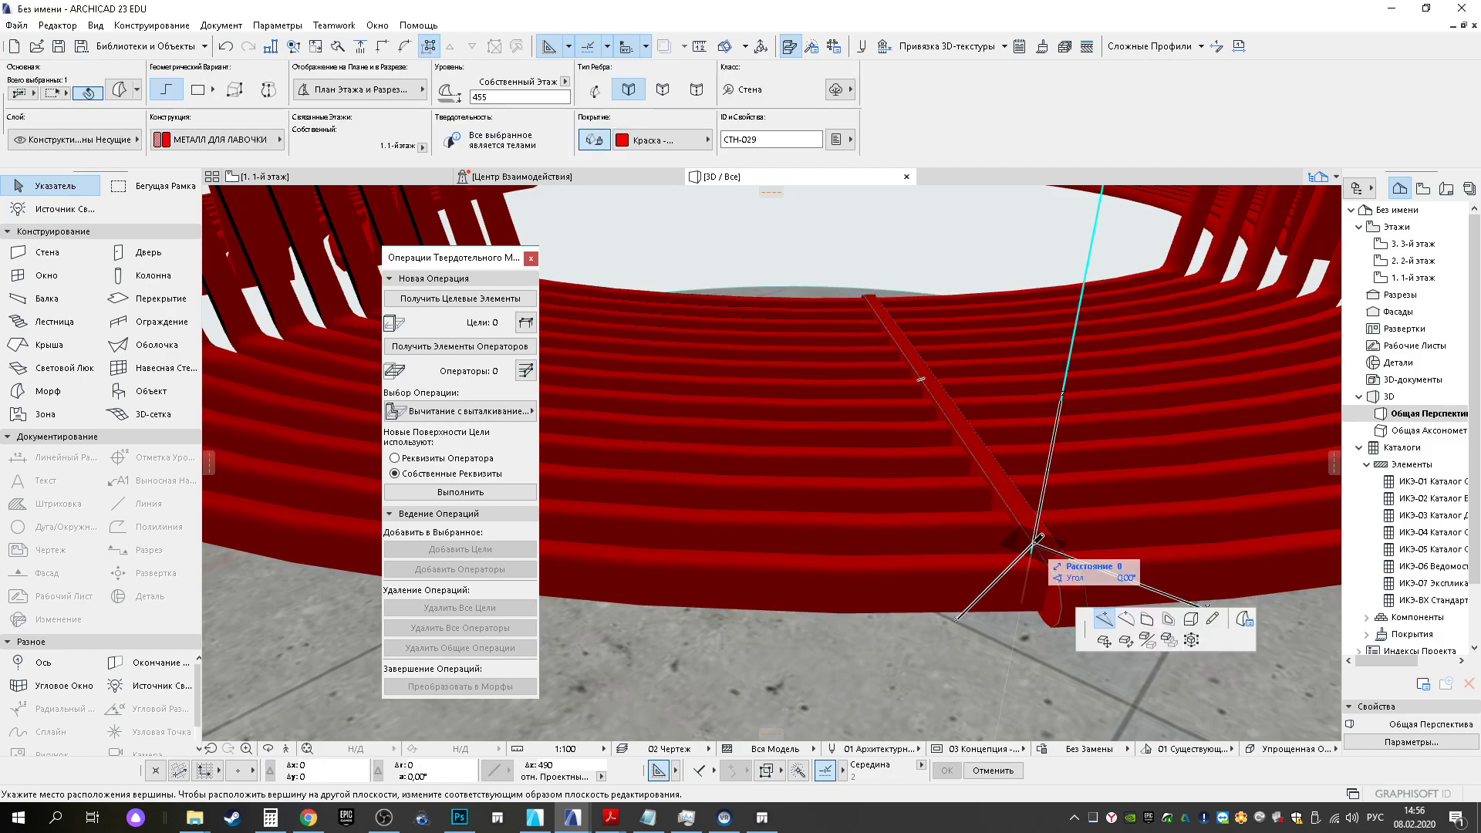
left_click(1191, 620)
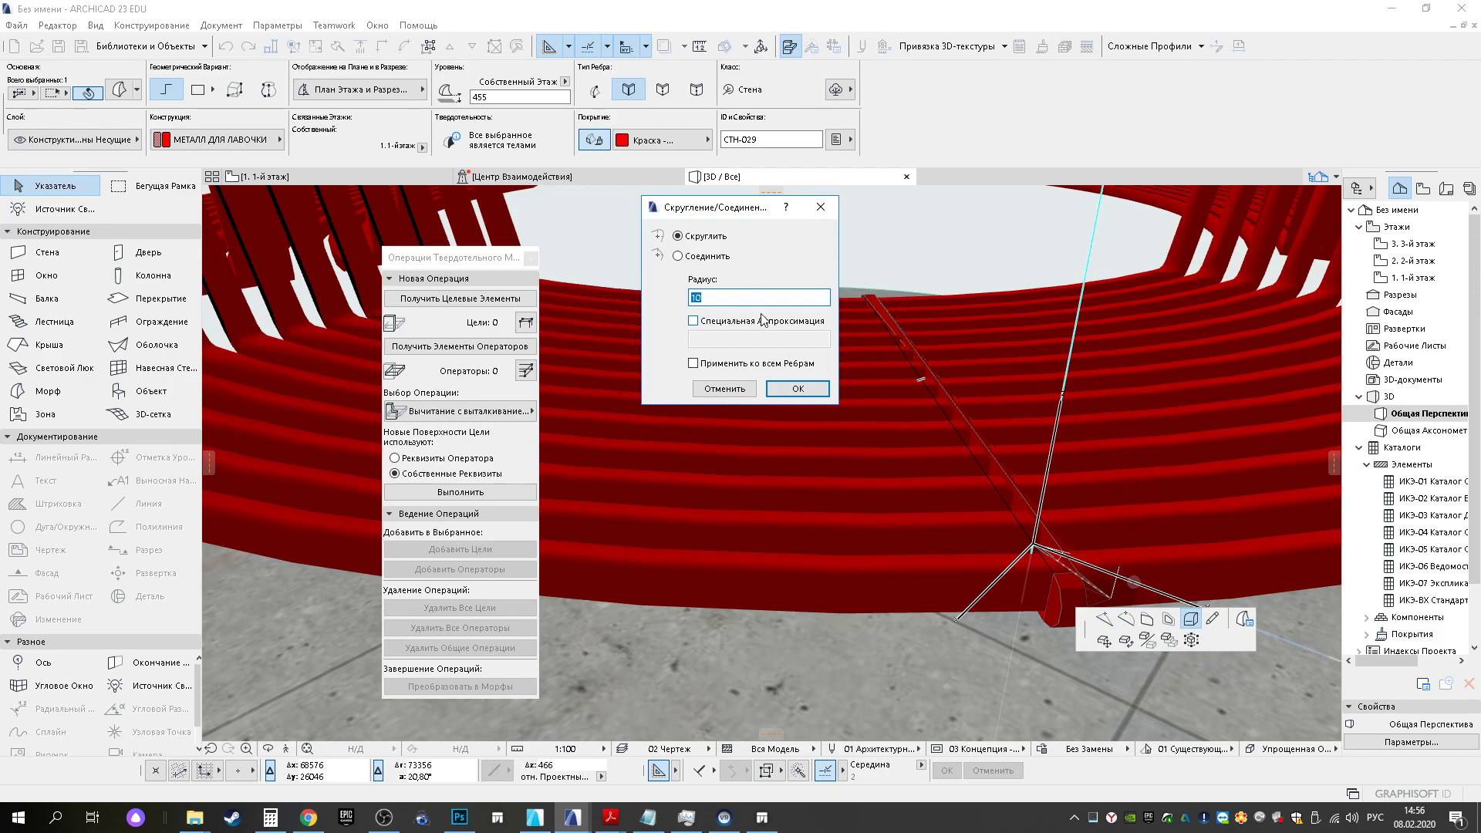
left_click(693, 320)
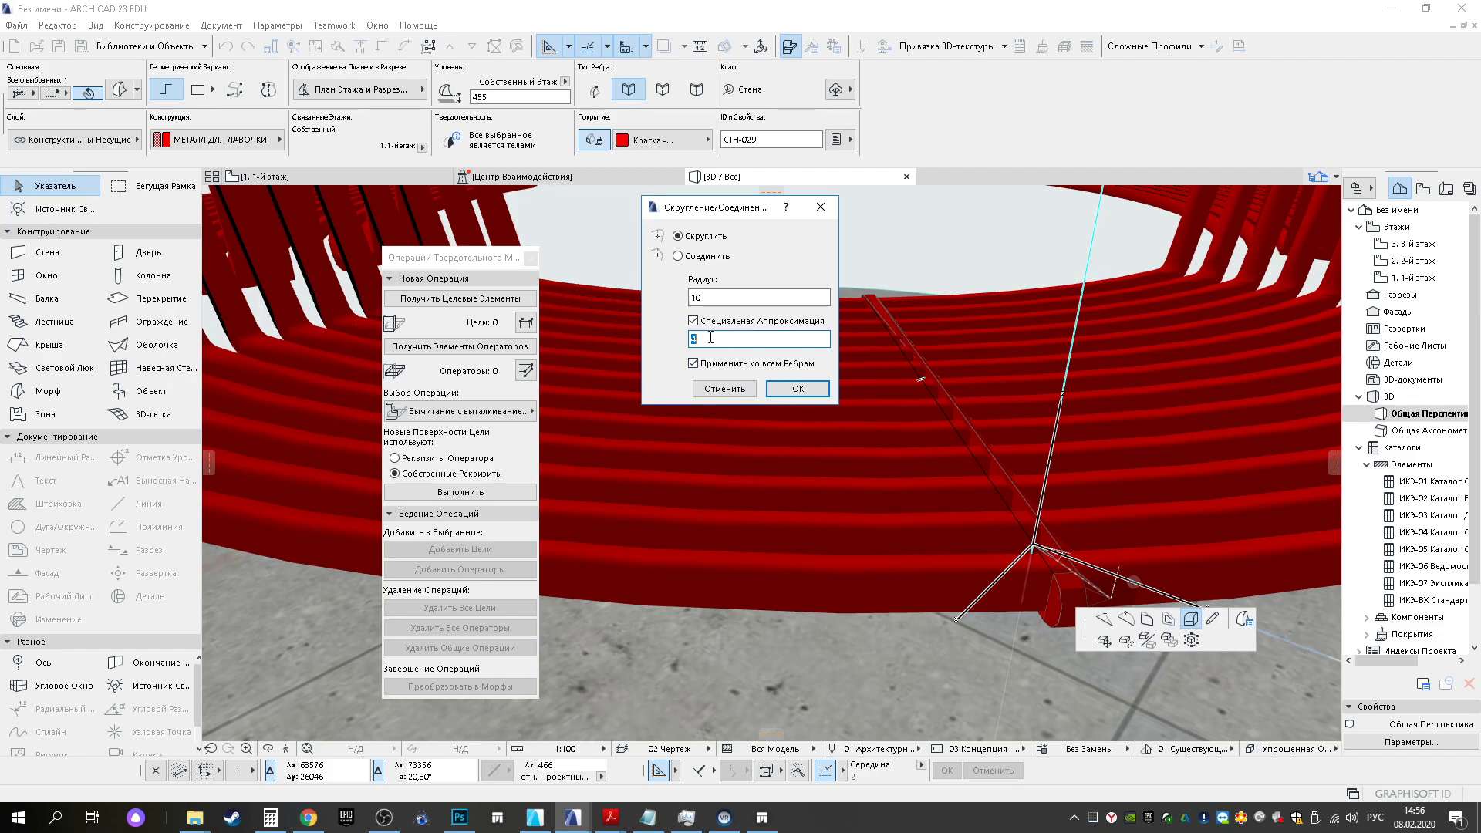
left_click(788, 396)
left_click(784, 399)
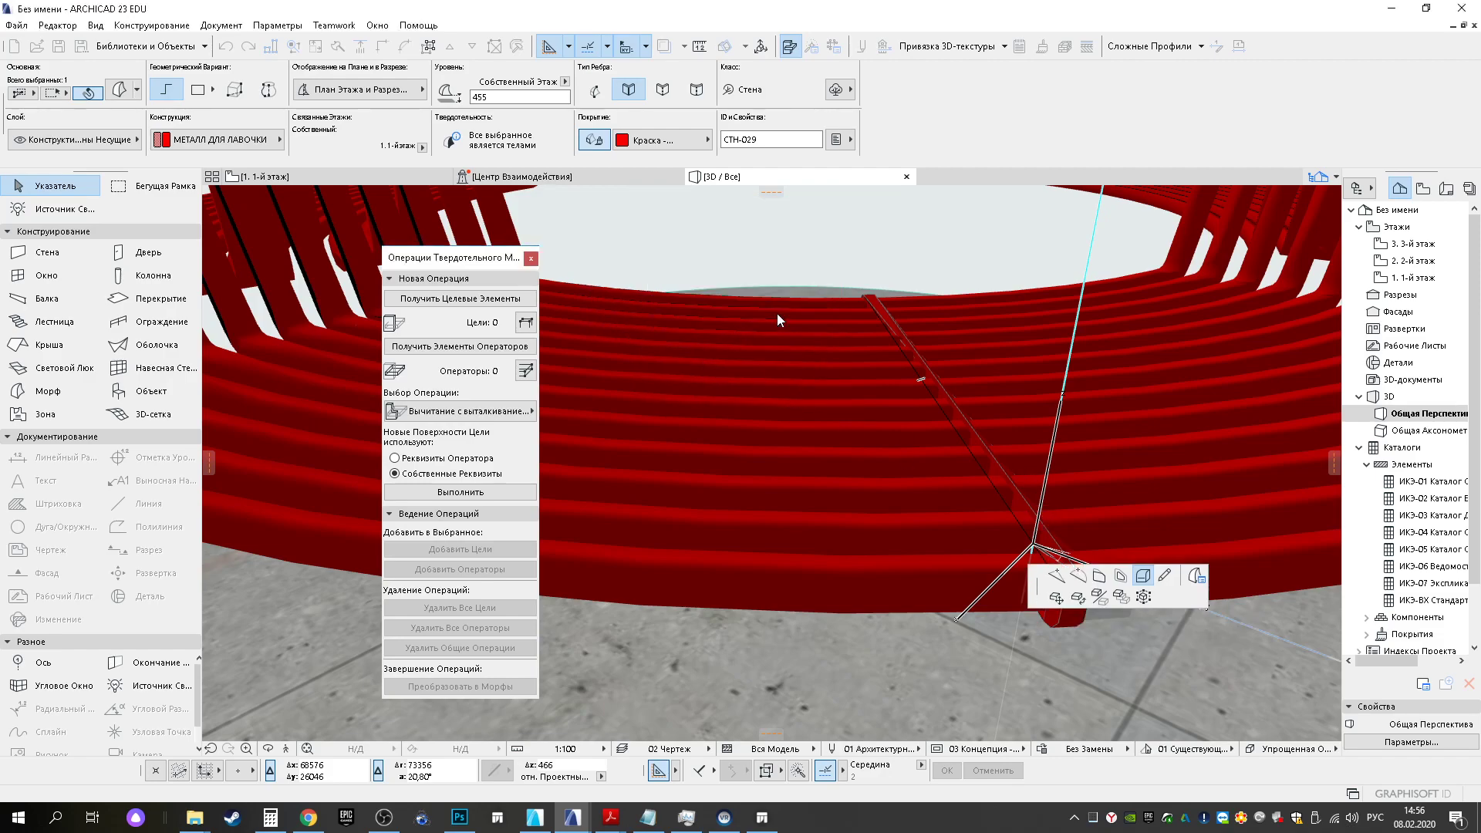
scroll(1077, 600, "up", 1)
middle_click_drag(1078, 600, 934, 533, "shift")
key("ctrl+z")
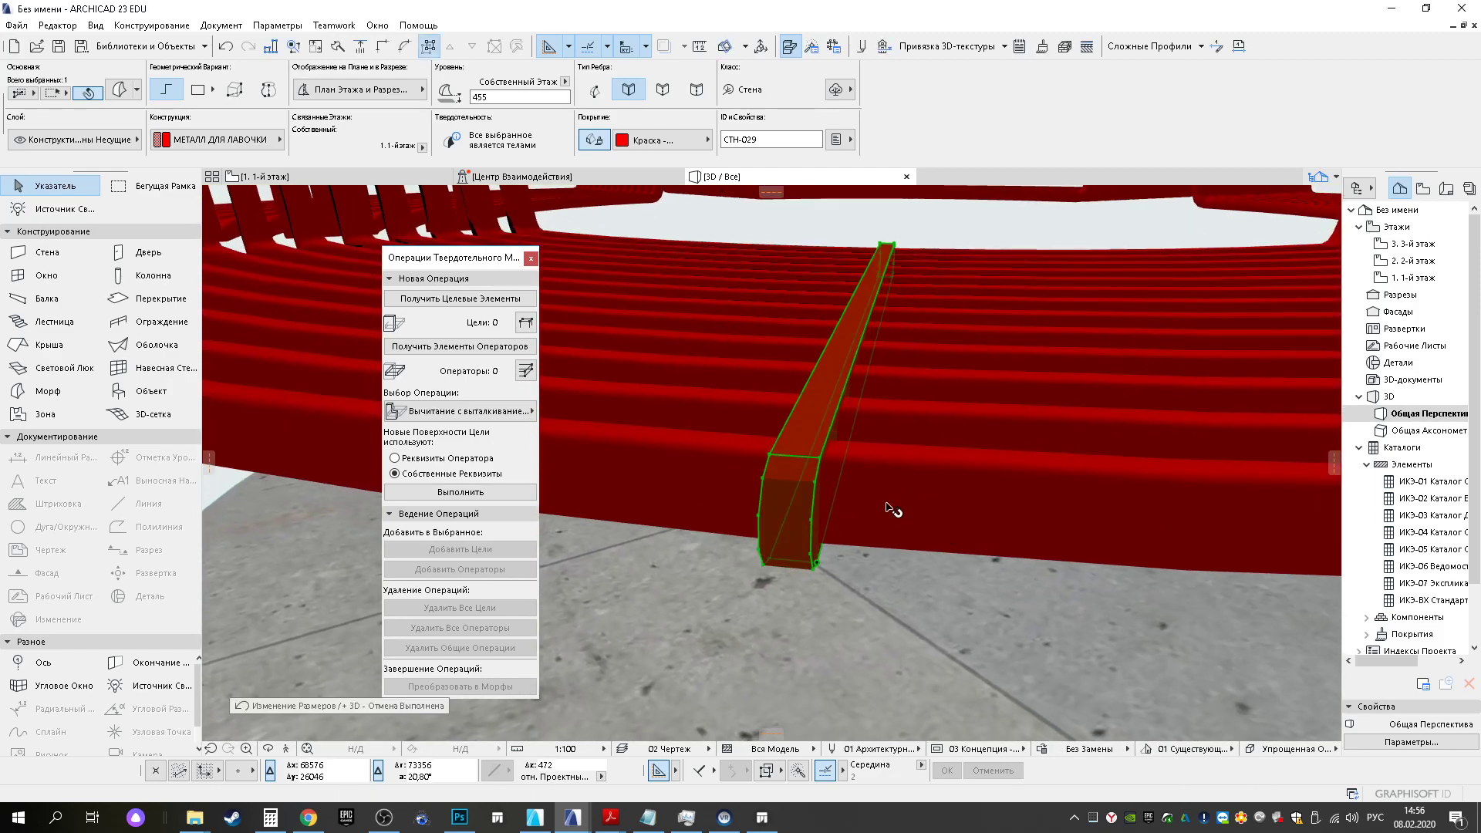
Fillet the crossbar morph's edges with a radius of 5 and a custom approximation
left_click(798, 438)
left_click(855, 502)
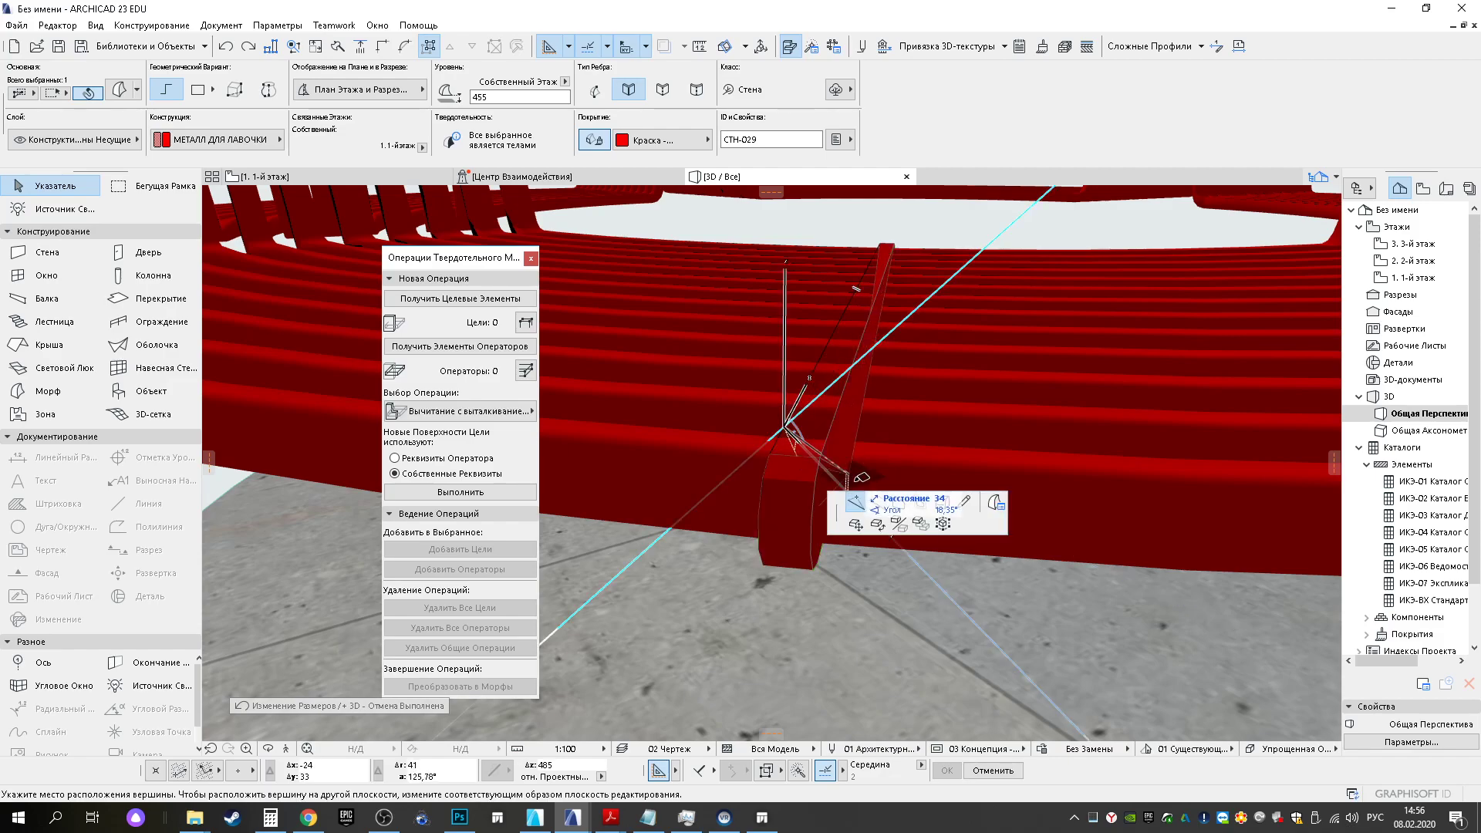
left_click(941, 503)
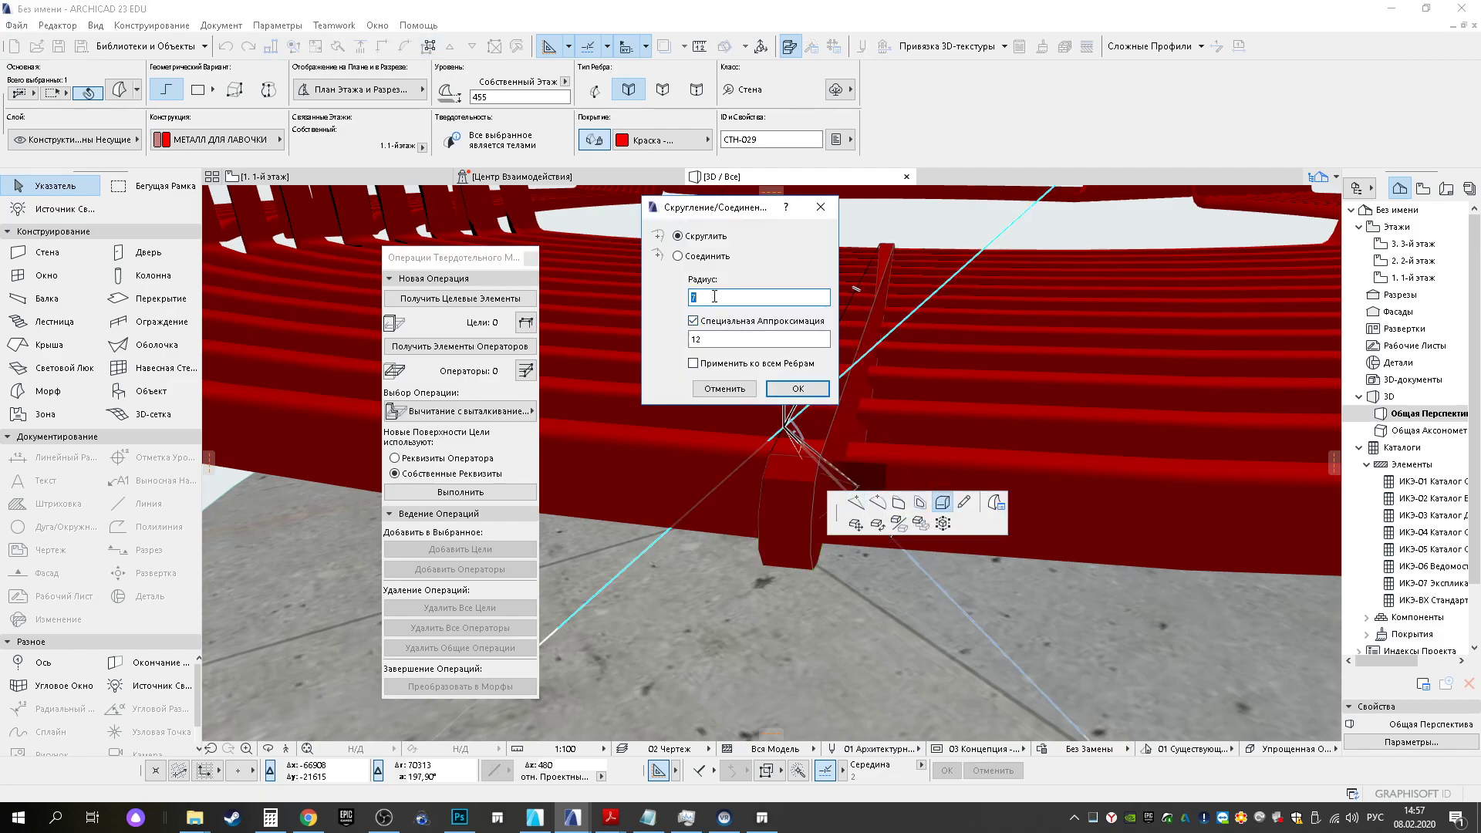
double_click(739, 339)
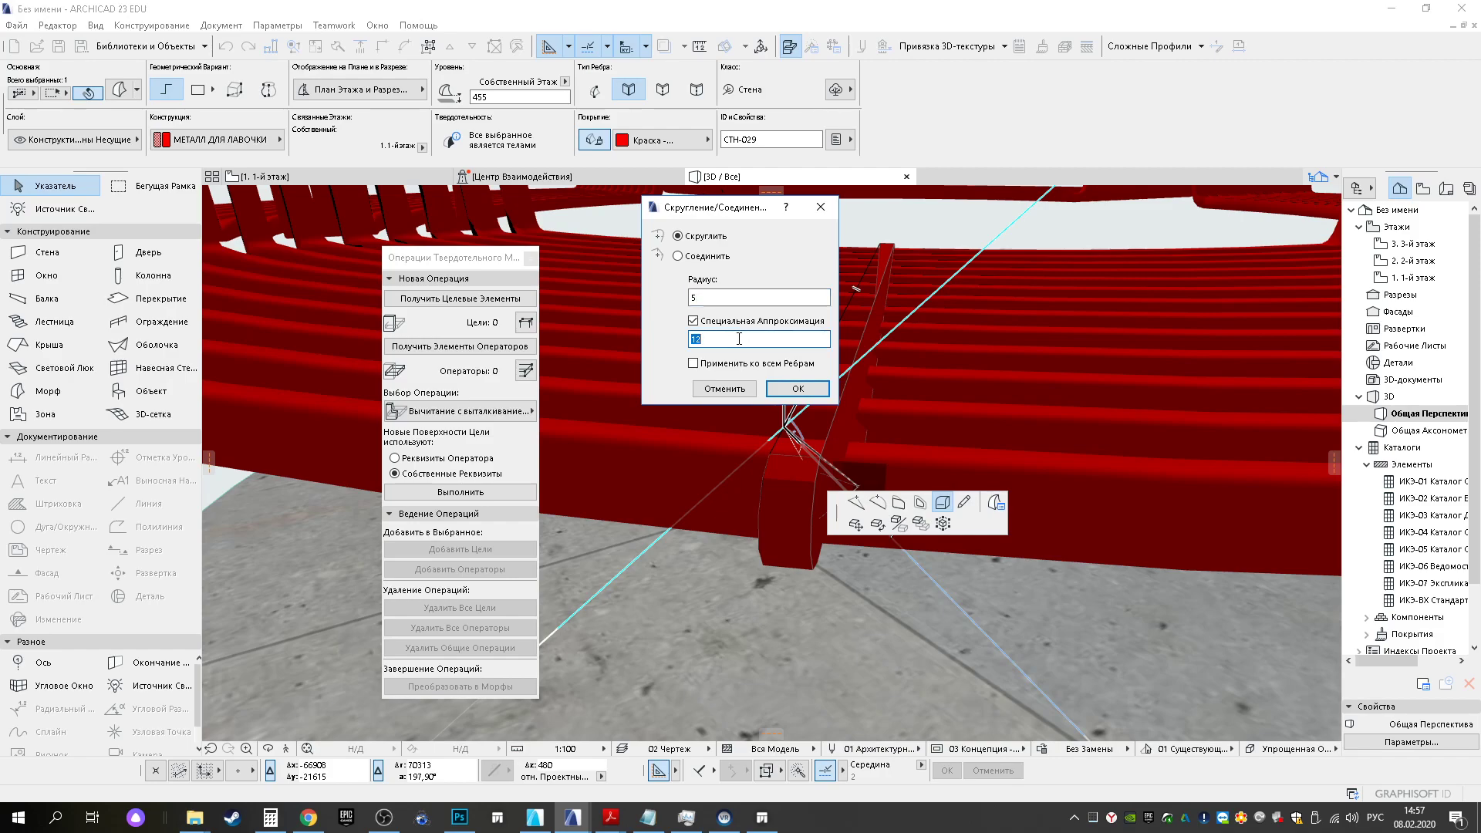
left_click(796, 388)
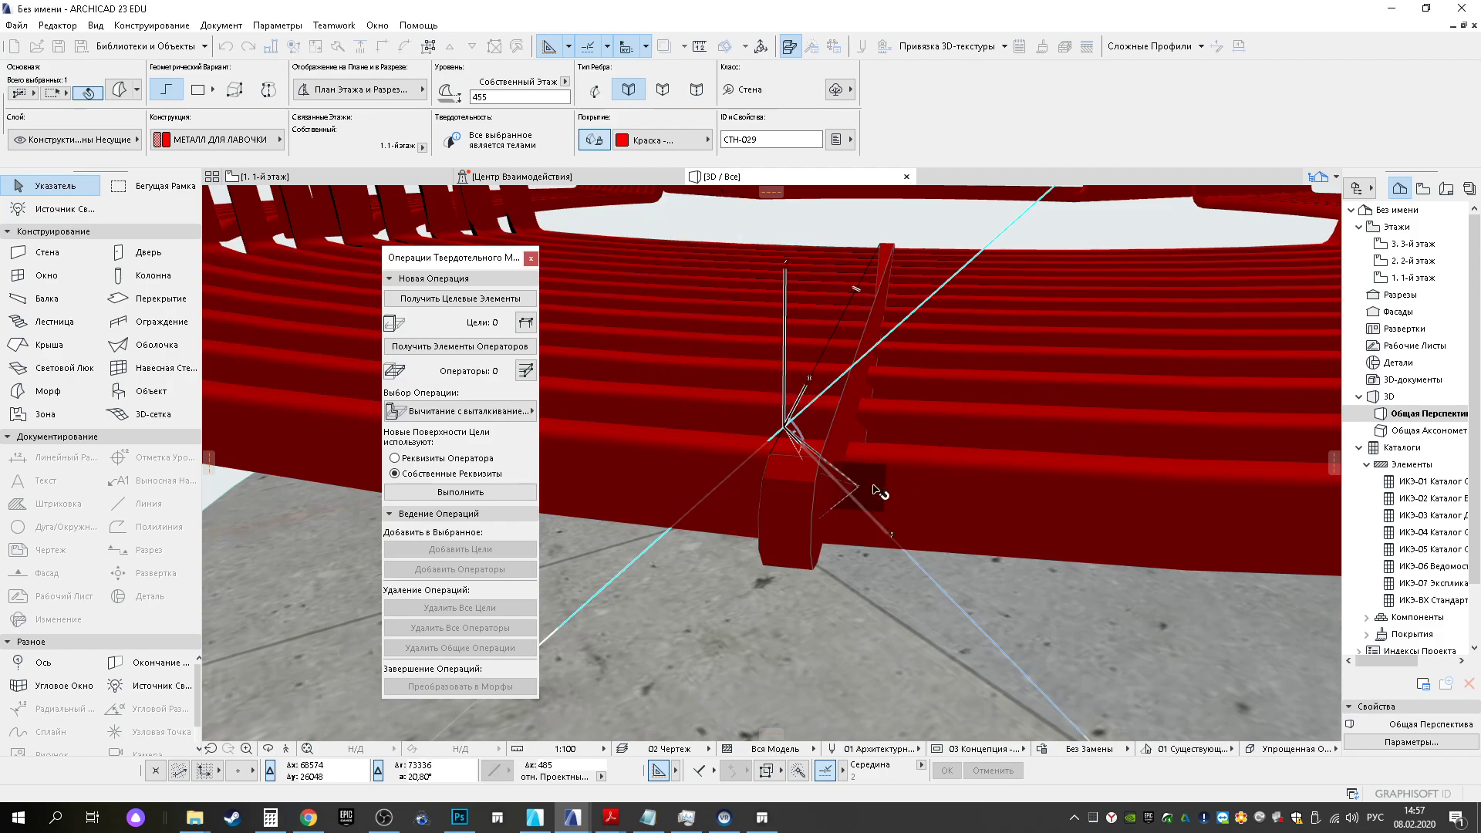
Place a copy of the rounded crossbar directly beside the original, offset by a distance of about 15
middle_click_drag(756, 466, 939, 657, "shift")
key("ctrl+d")
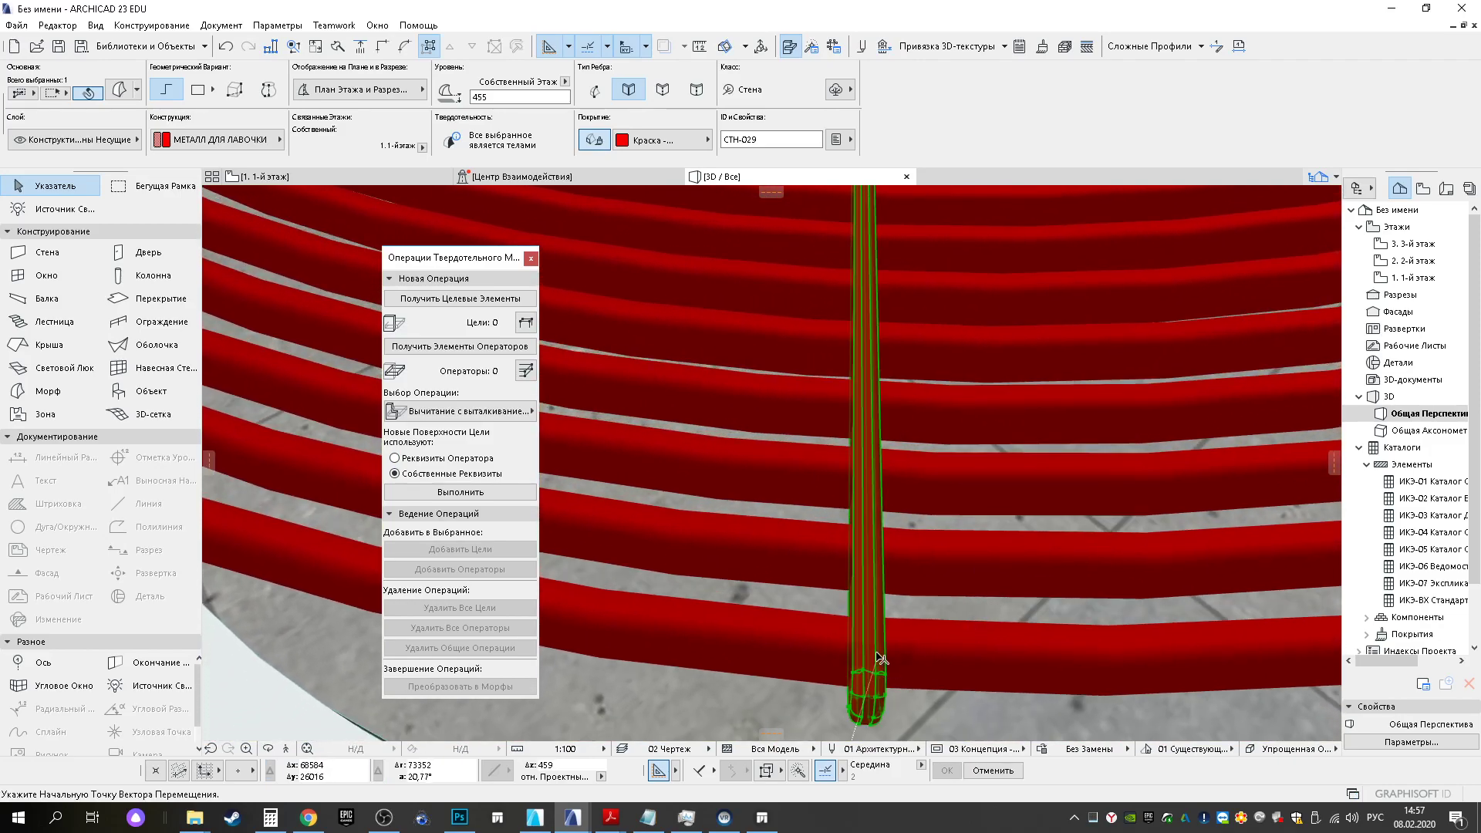
key("ctrl")
scroll(880, 609, "down", 8)
scroll(870, 532, "up", 4)
middle_click_drag(868, 515, 858, 587, "shift")
scroll(844, 664, "up", 4)
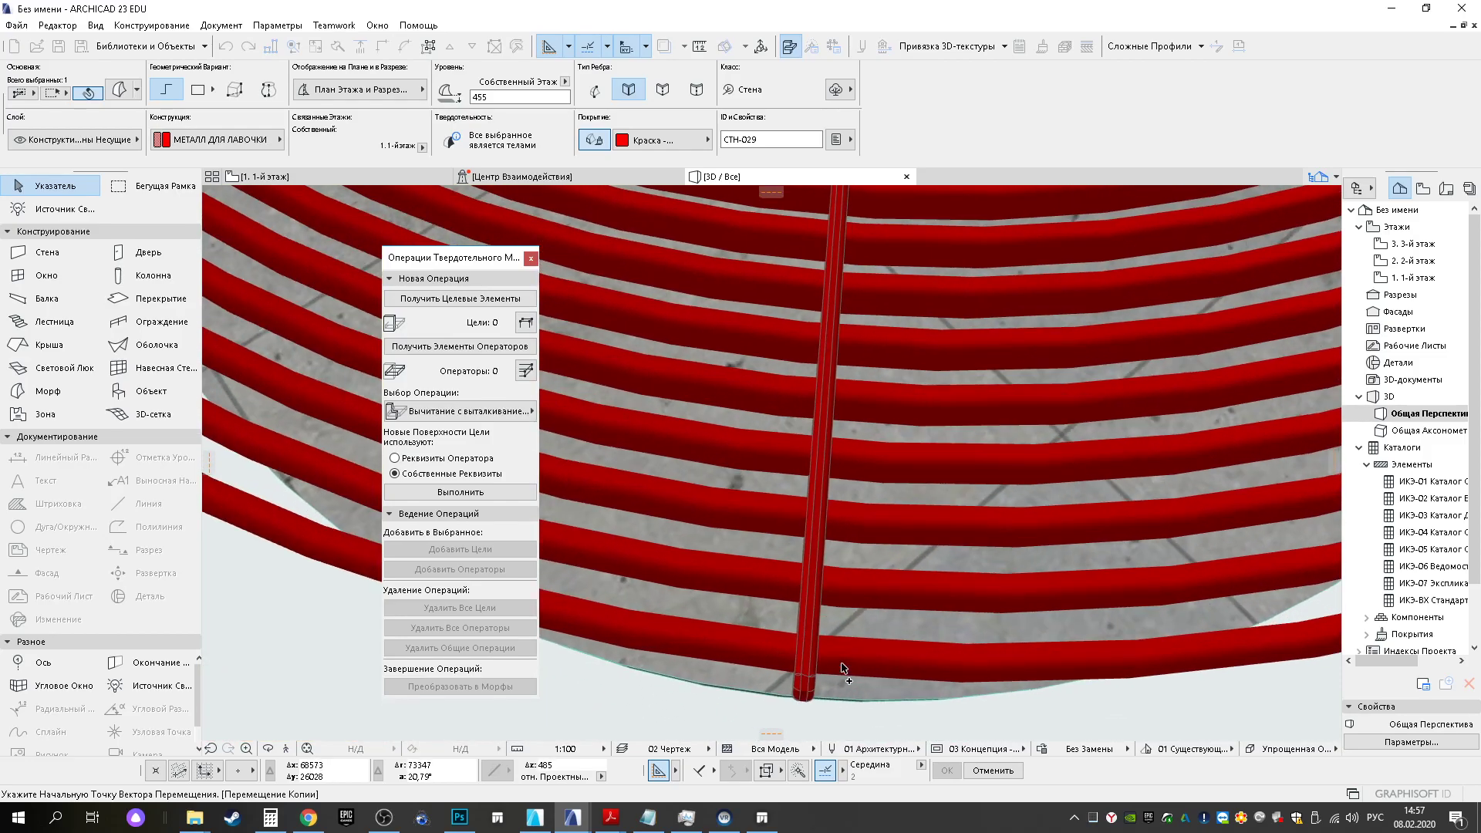
scroll(842, 665, "up", 3)
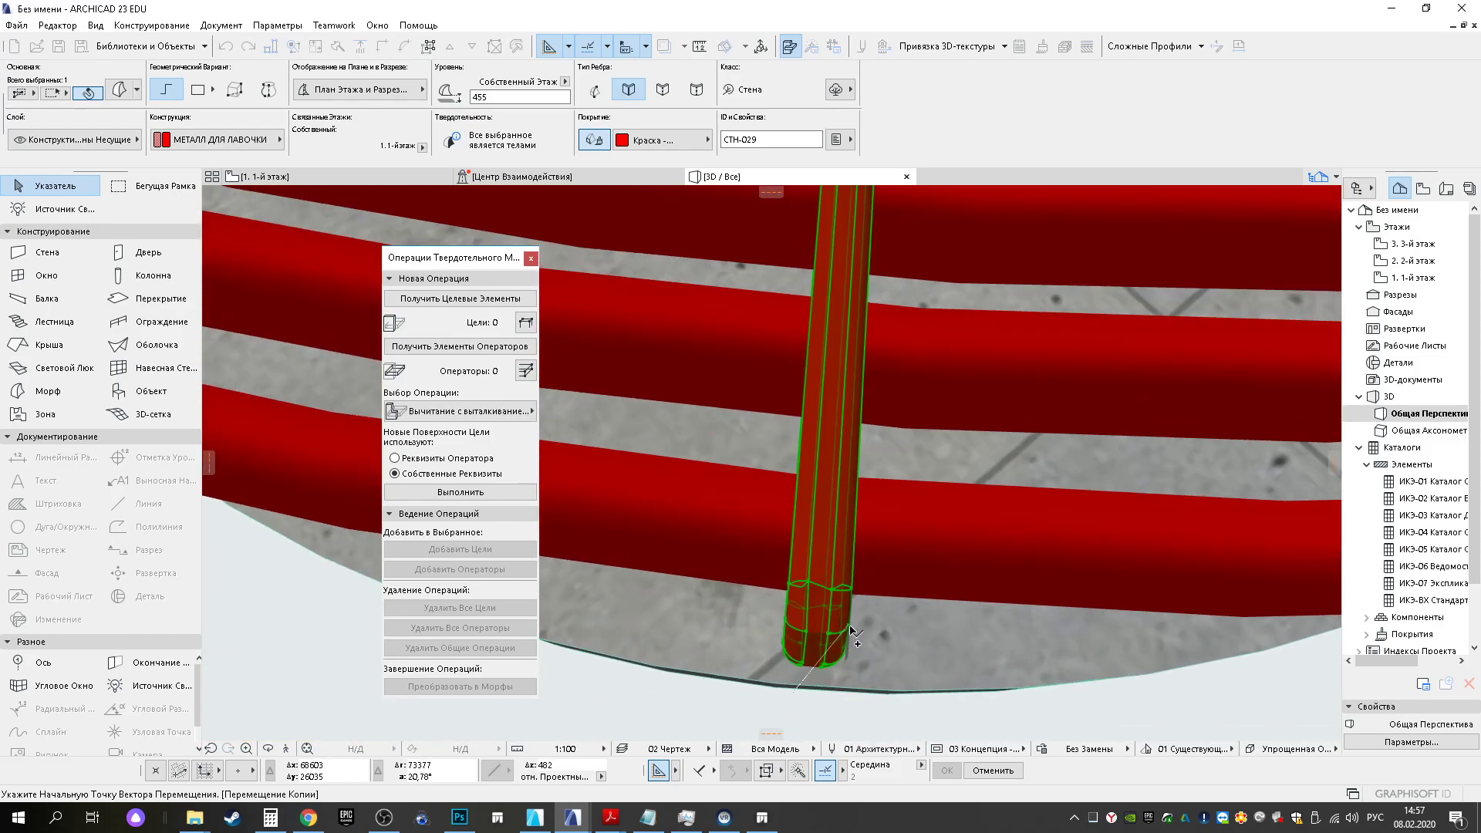
left_click(848, 627)
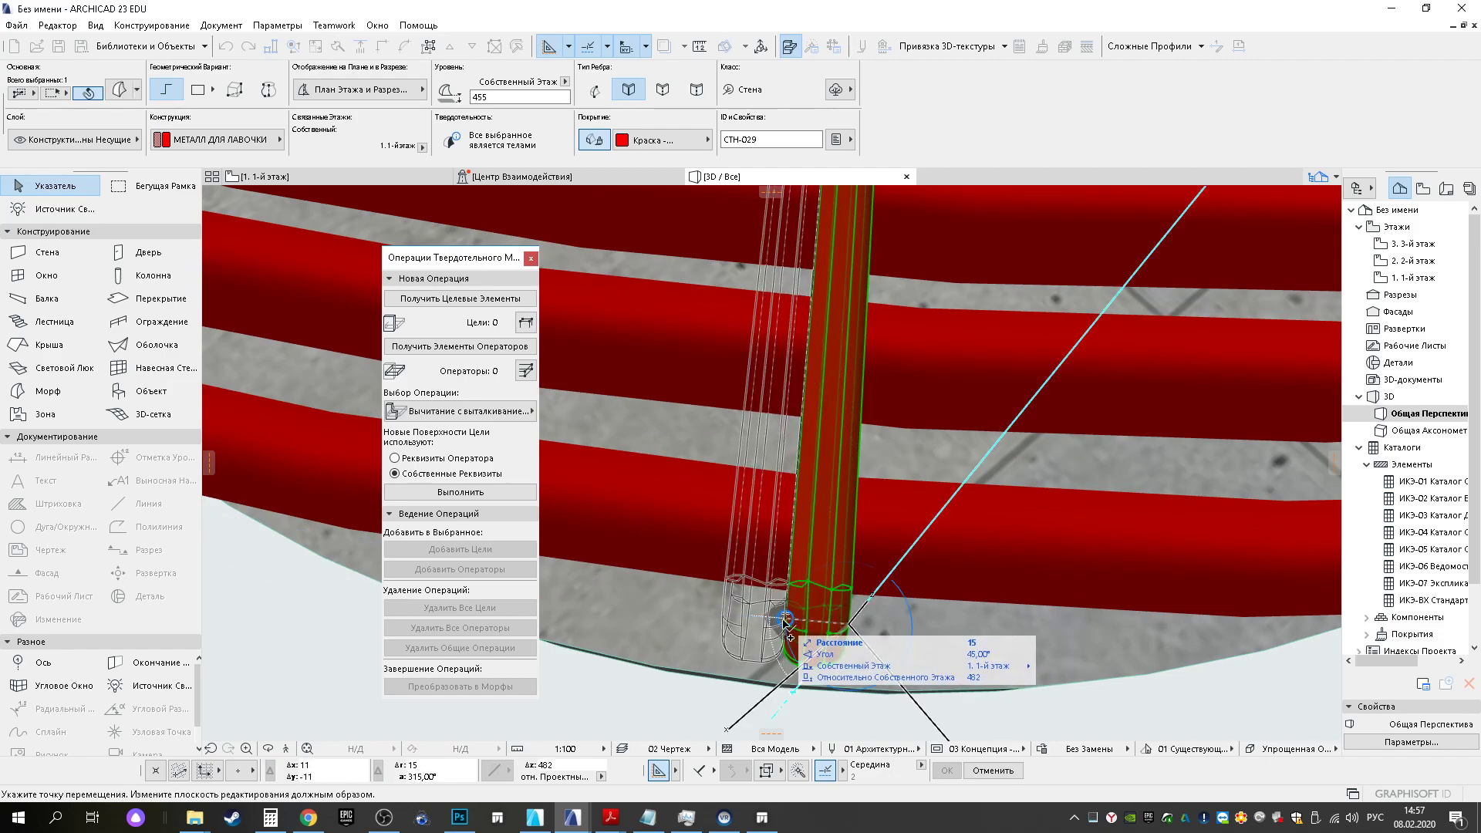
left_click(785, 621)
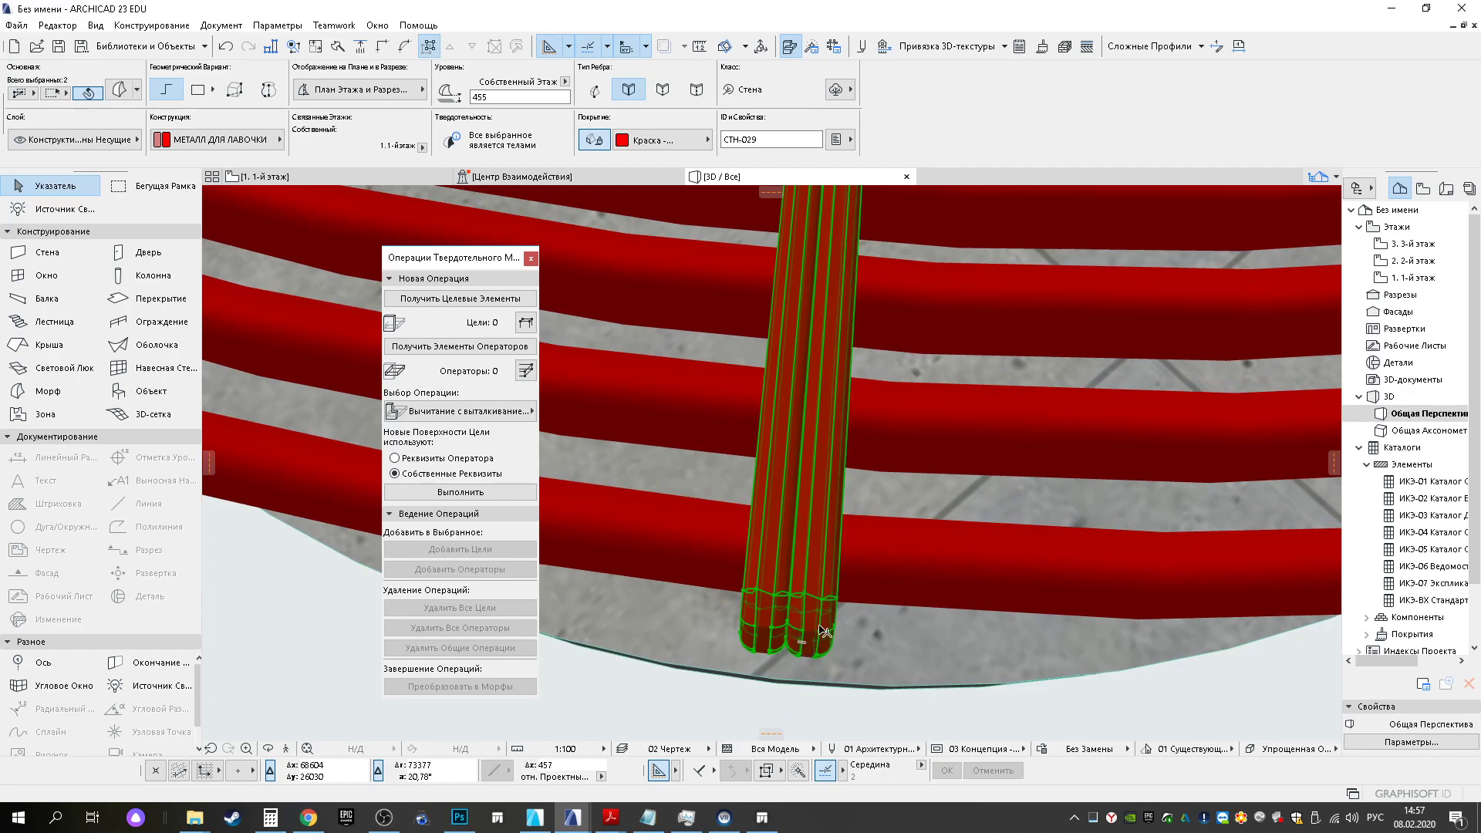
Compare the crossbar layout of the 3D bench with the reference photo on the first-floor plan
scroll(824, 631, "down", 5)
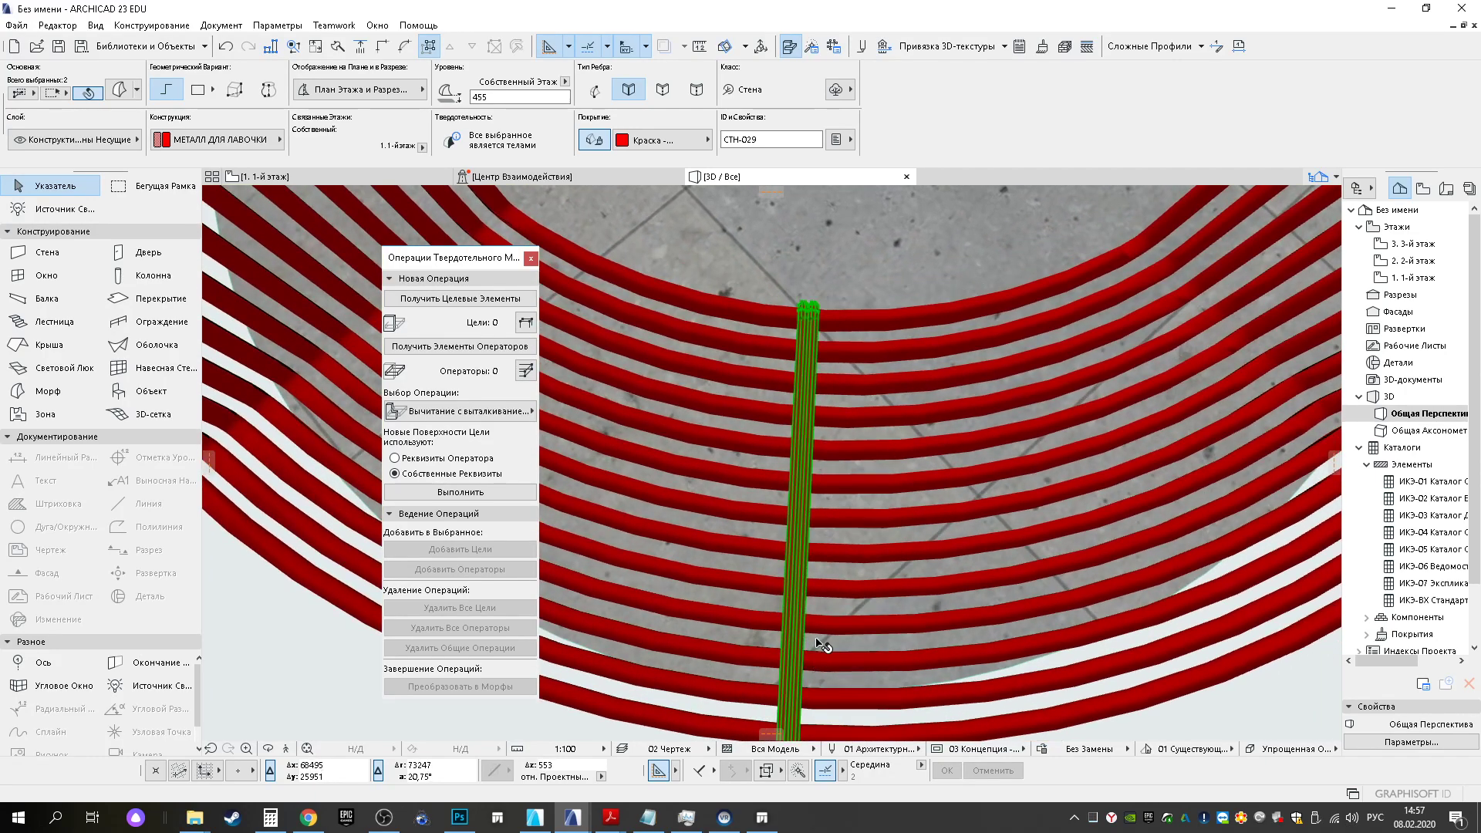
scroll(820, 615, "down", 3)
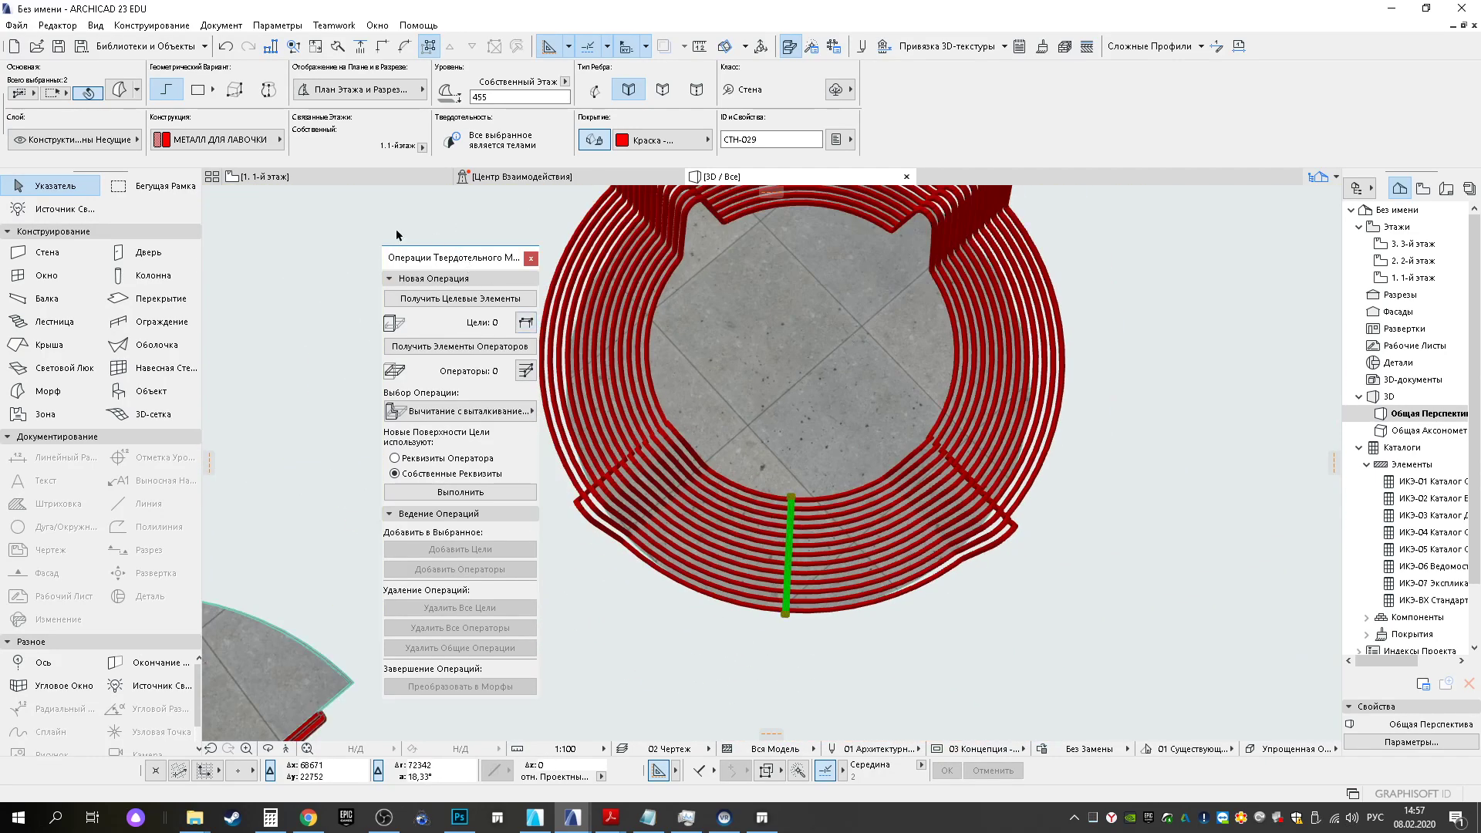
left_click(309, 176)
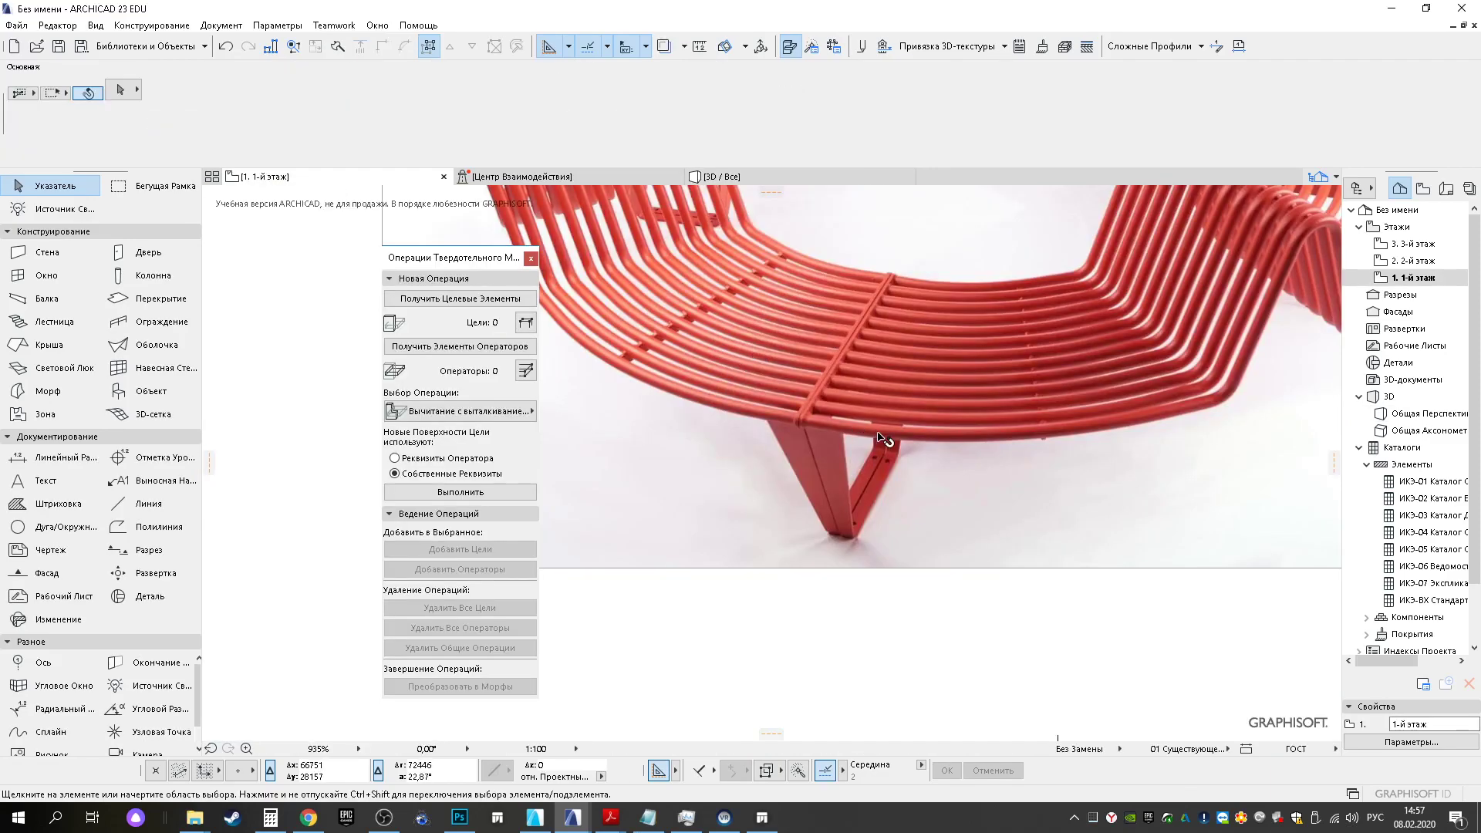
left_click(723, 177)
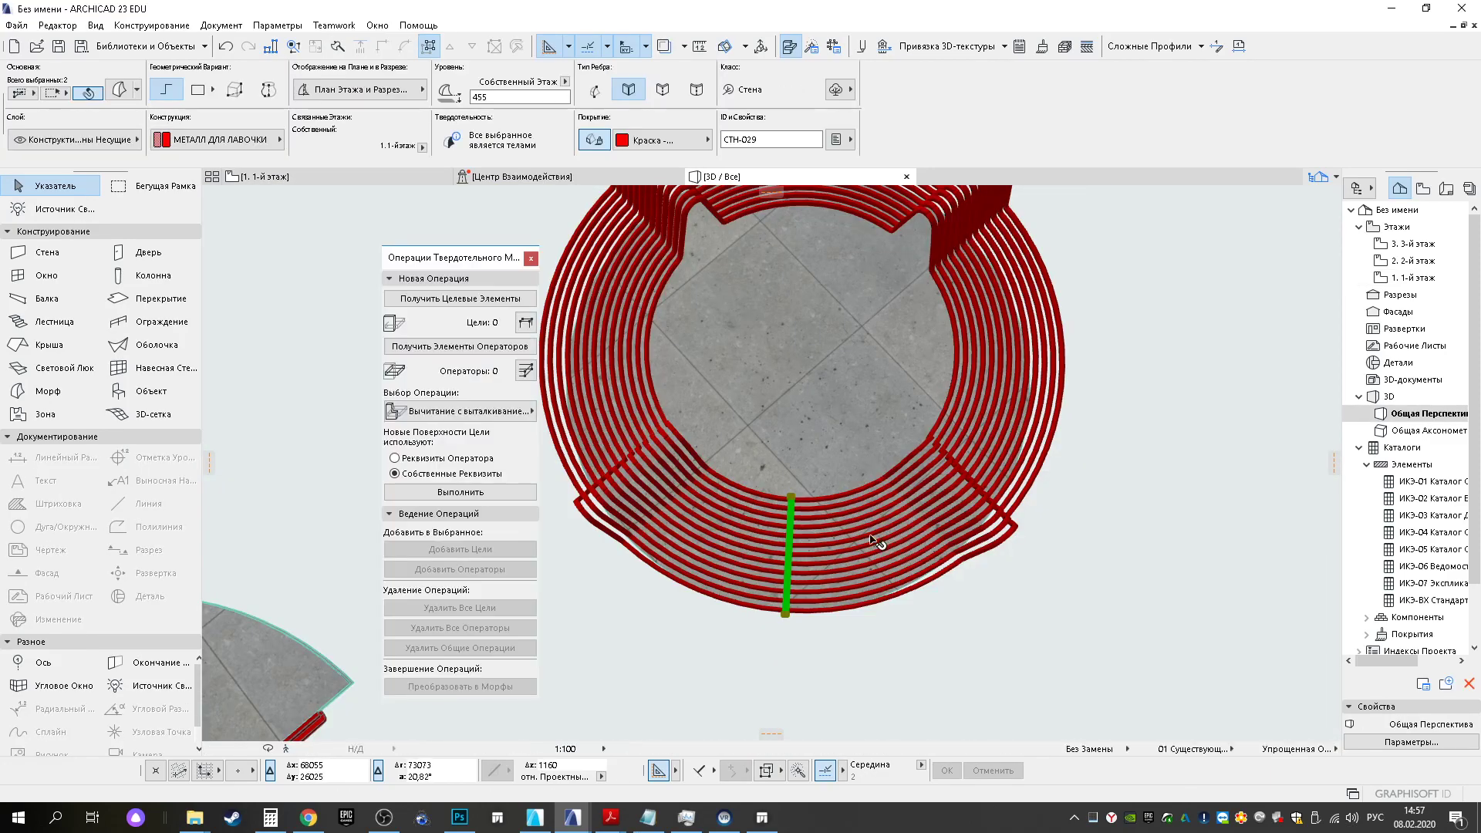
left_click(304, 178)
scroll(683, 528, "down", 7)
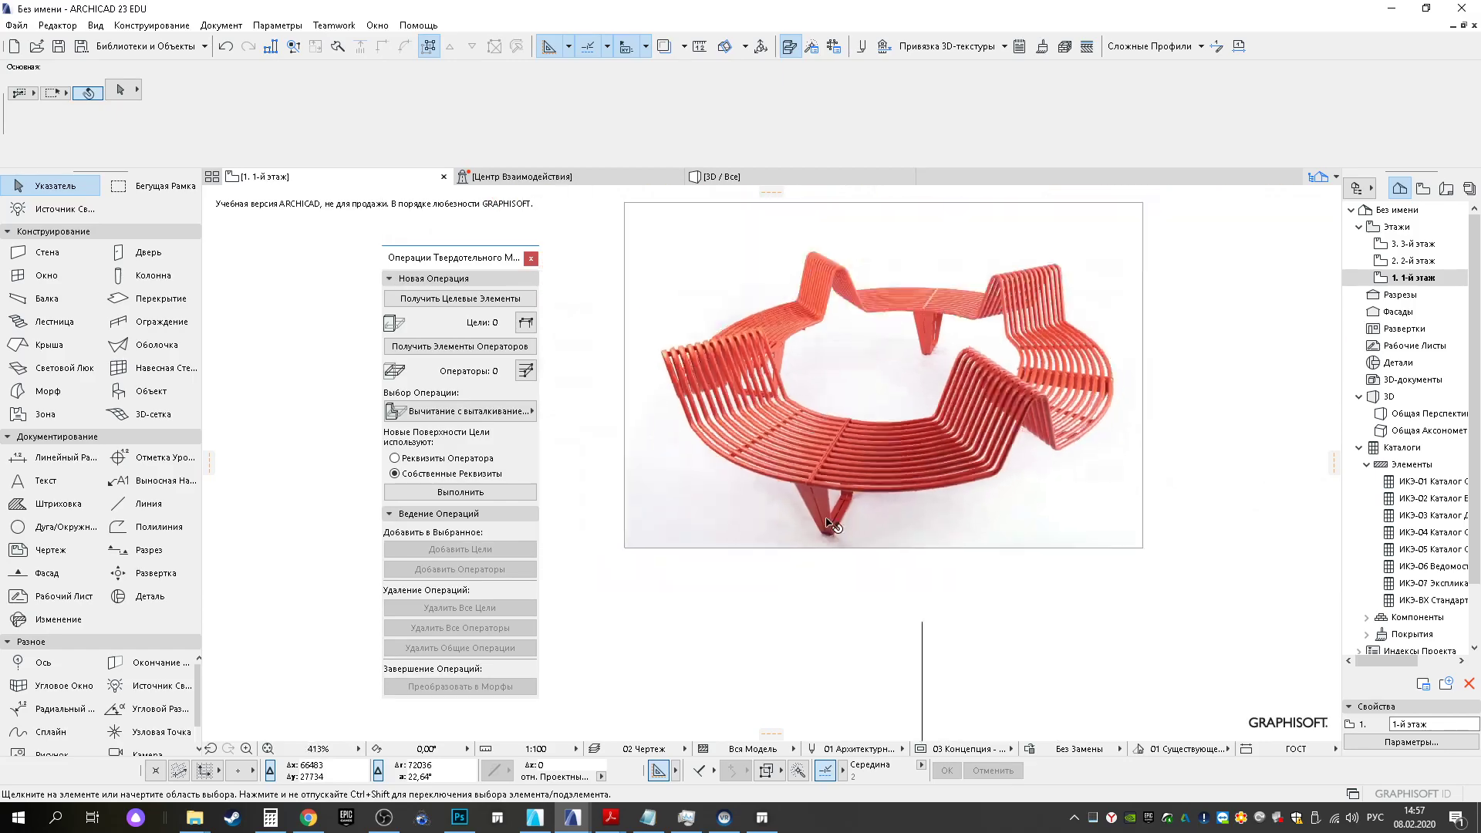
Mirror a copy of the crossbar pair about the bench's horizontal centre axis on the floor plan
middle_click_drag(861, 610, 743, 367)
scroll(803, 310, "up", 10)
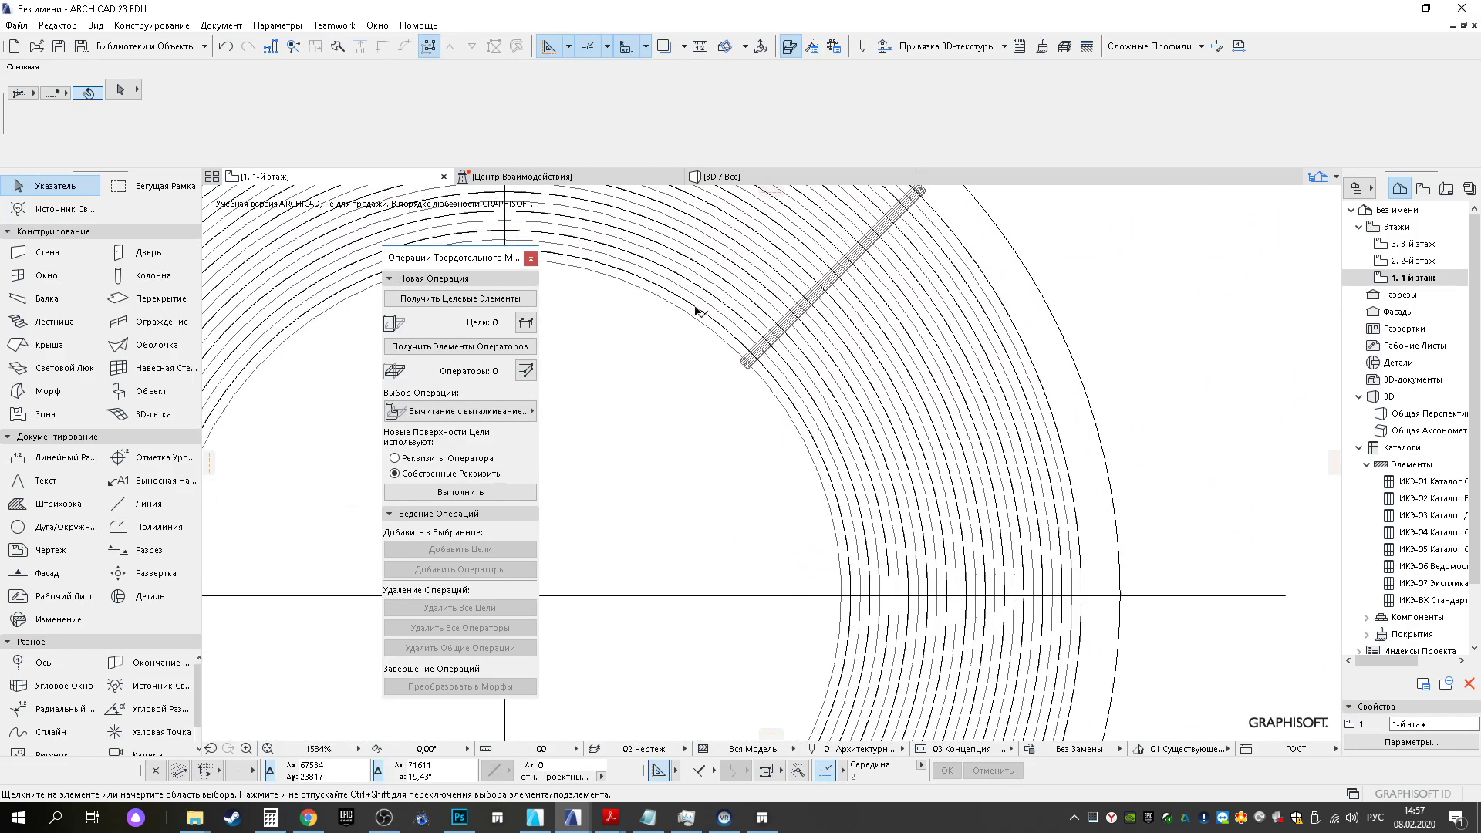
left_click(862, 498)
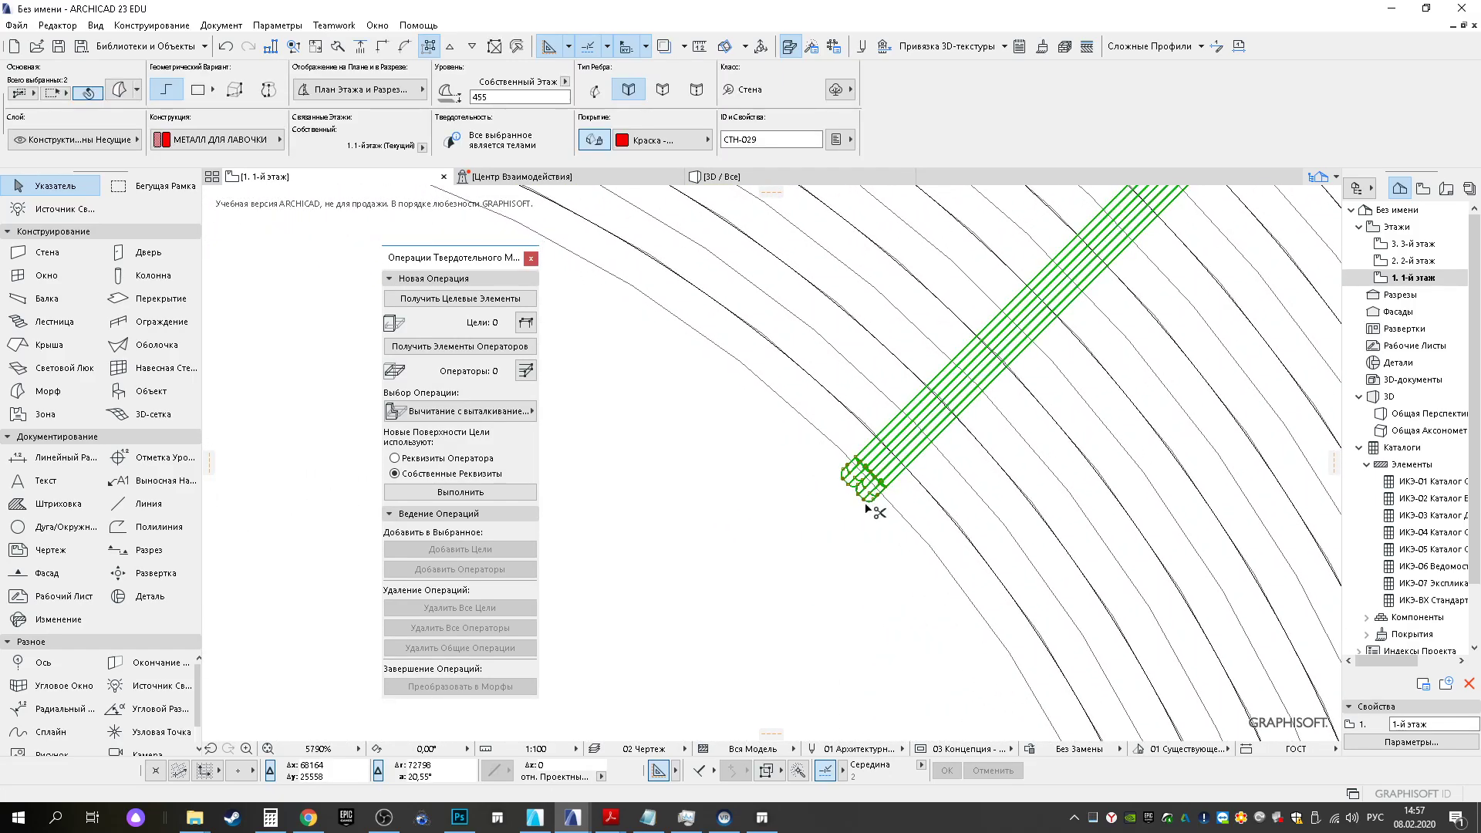
scroll(866, 506, "down", 10)
key("ctrl+m")
left_click(887, 515)
left_click(1084, 514)
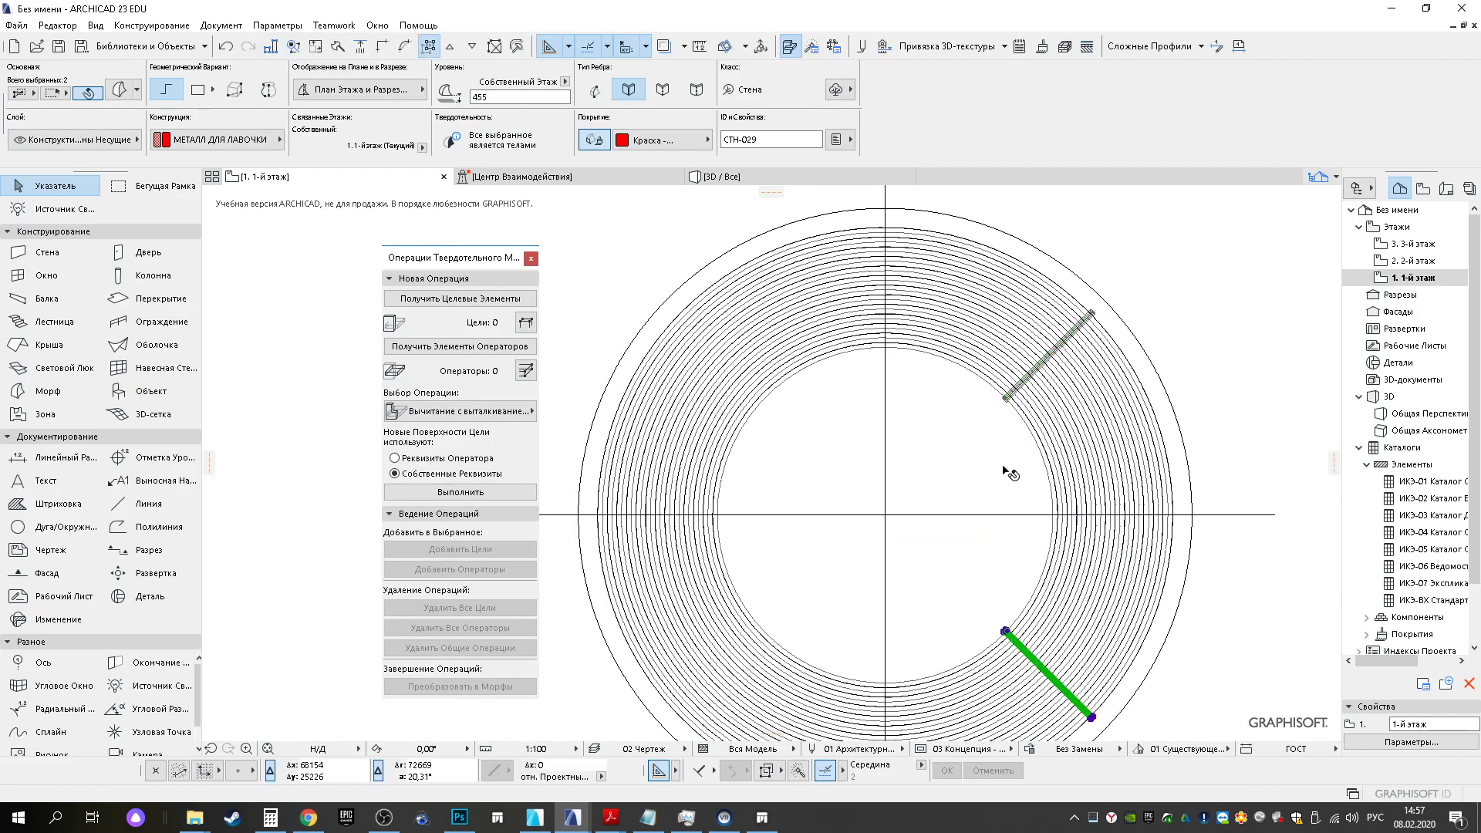
Select both crossbar pairs, mirror copies of them about the bench's vertical centre axis, and clear the selection
scroll(1000, 403, "up", 5)
left_click(1010, 394, "shift")
left_click(1016, 396, "shift")
scroll(875, 633, "down", 3)
middle_click_drag(861, 663, 938, 544)
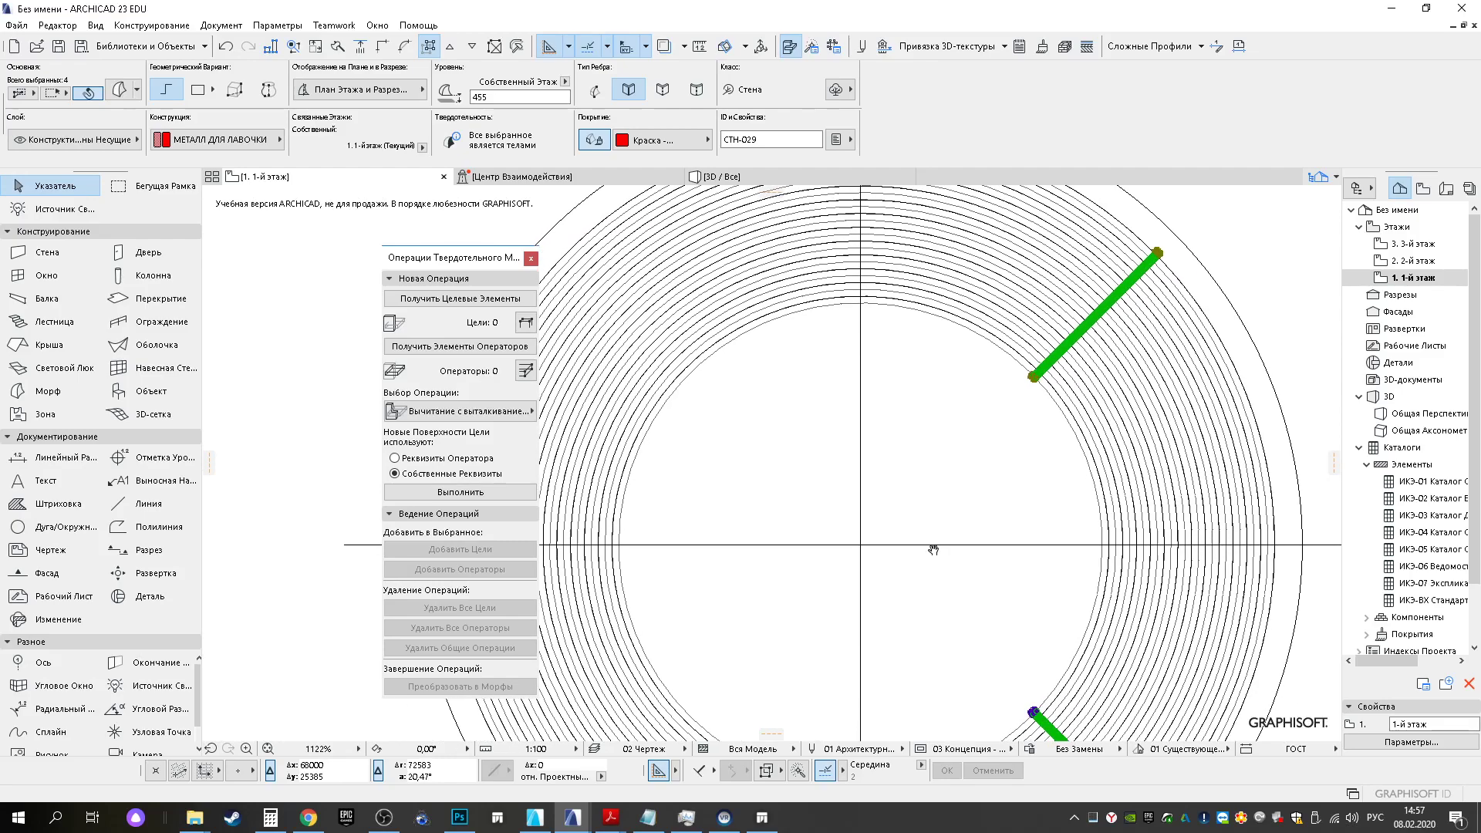
key("ctrl+shift+m")
left_click(861, 544)
left_click(860, 401)
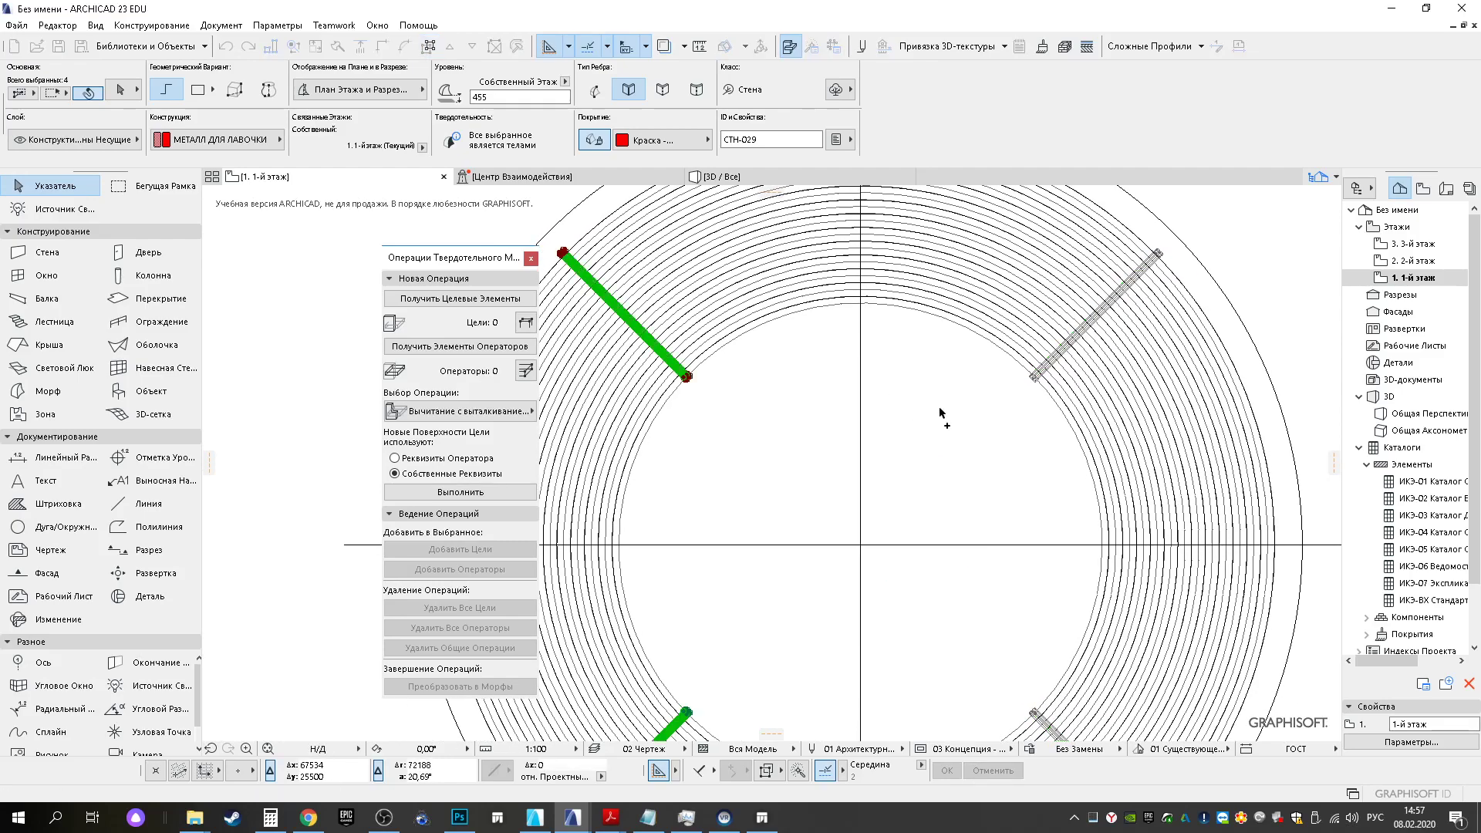
scroll(957, 456, "down", 3)
left_click(969, 473)
left_click(1135, 441)
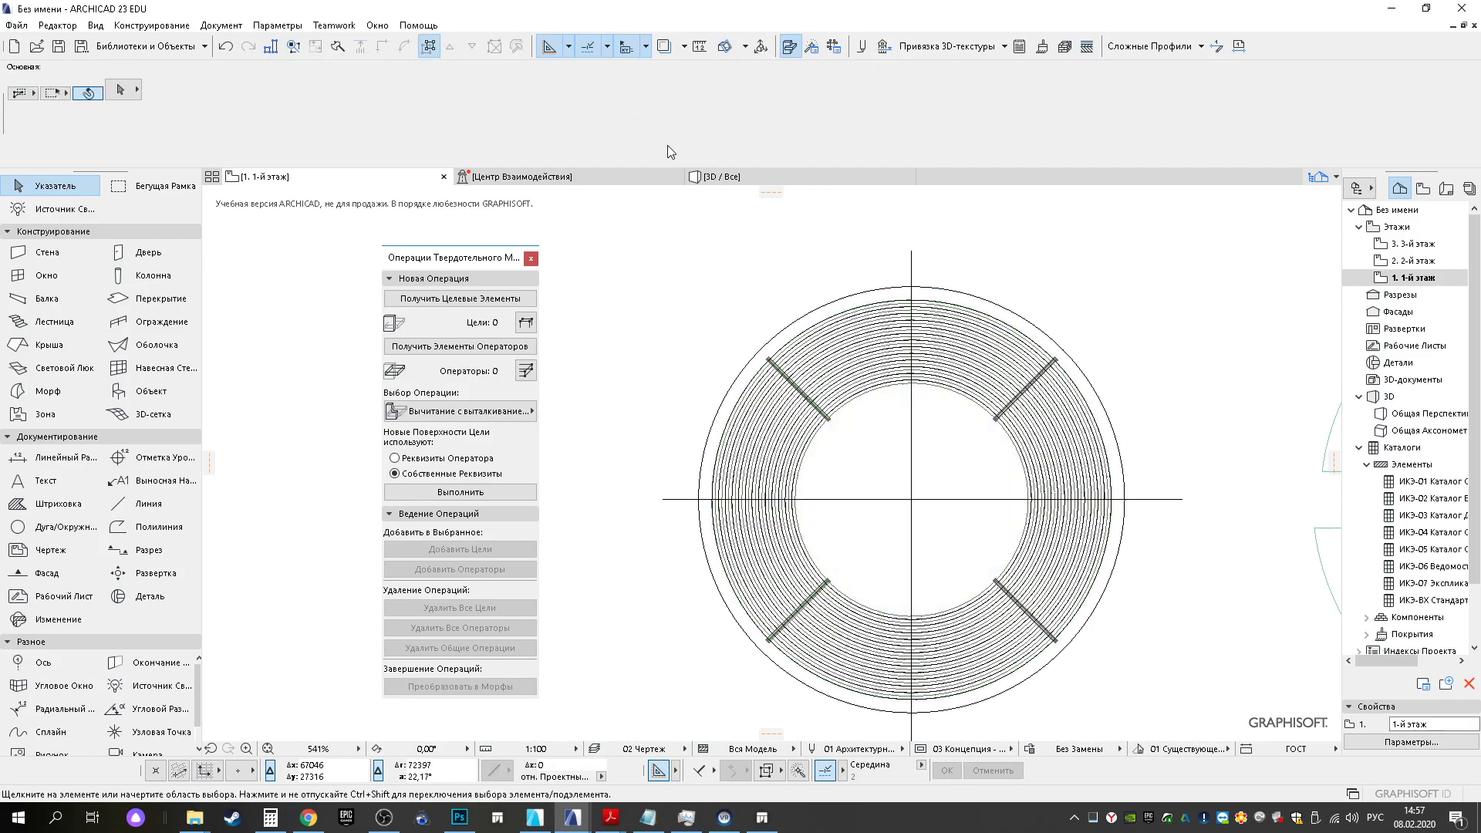
In the 3D view, set both bars of the front crossbar pair to the smooth edge type, applying the change to special edges too
left_click(721, 177)
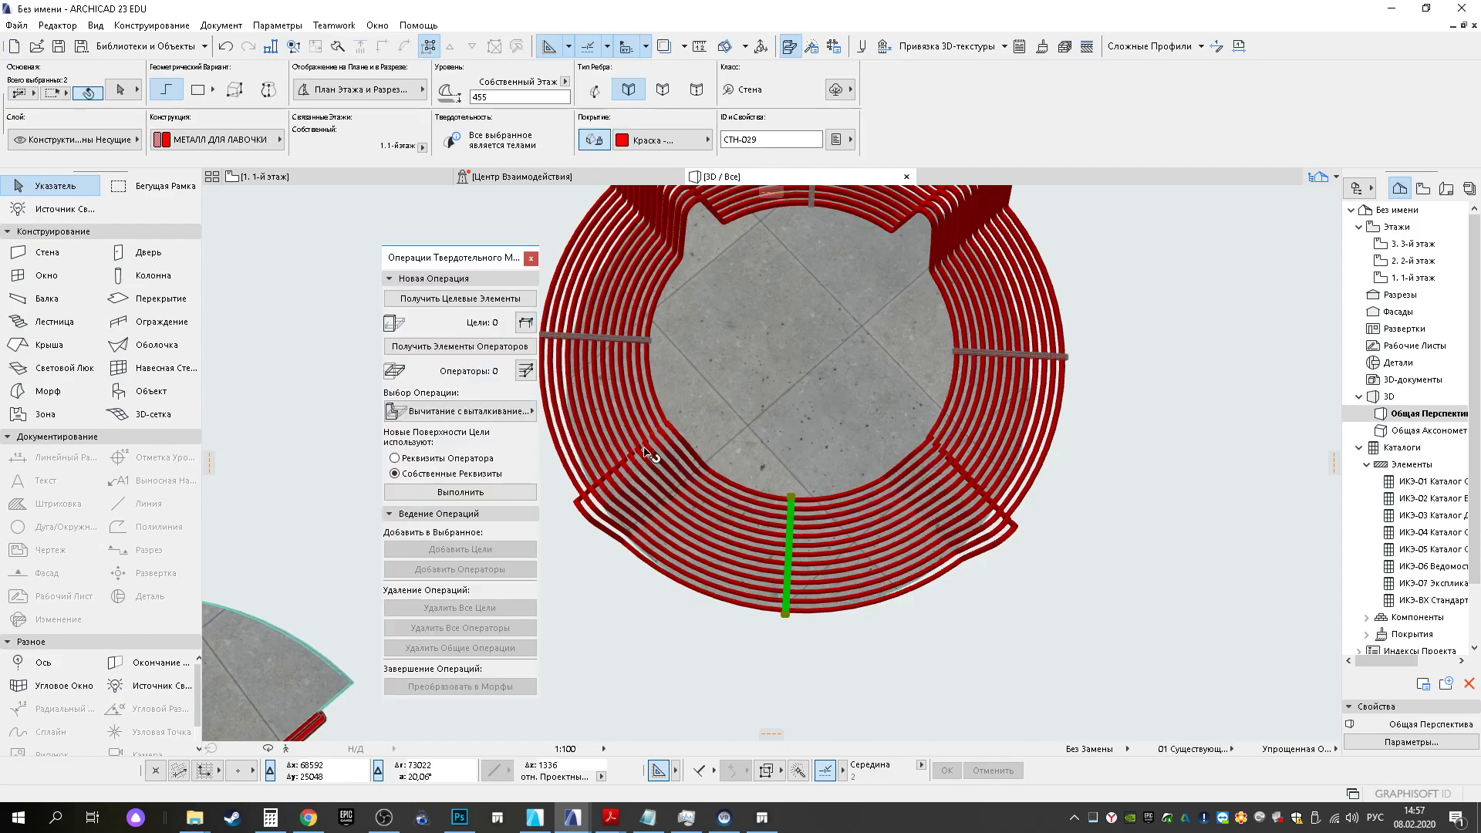
left_click_drag(894, 409, 968, 443)
scroll(825, 621, "up", 5)
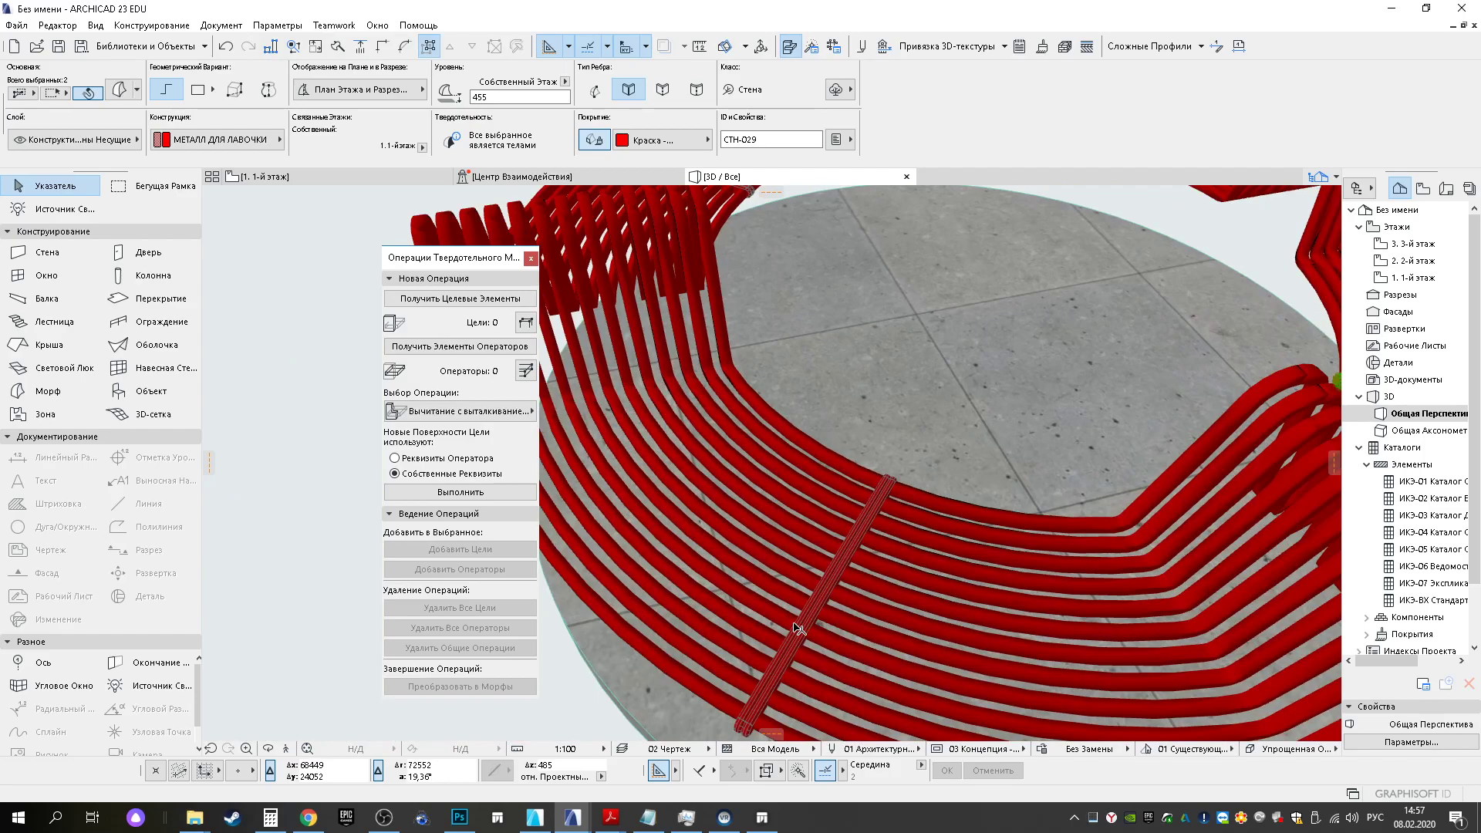
left_click(810, 625)
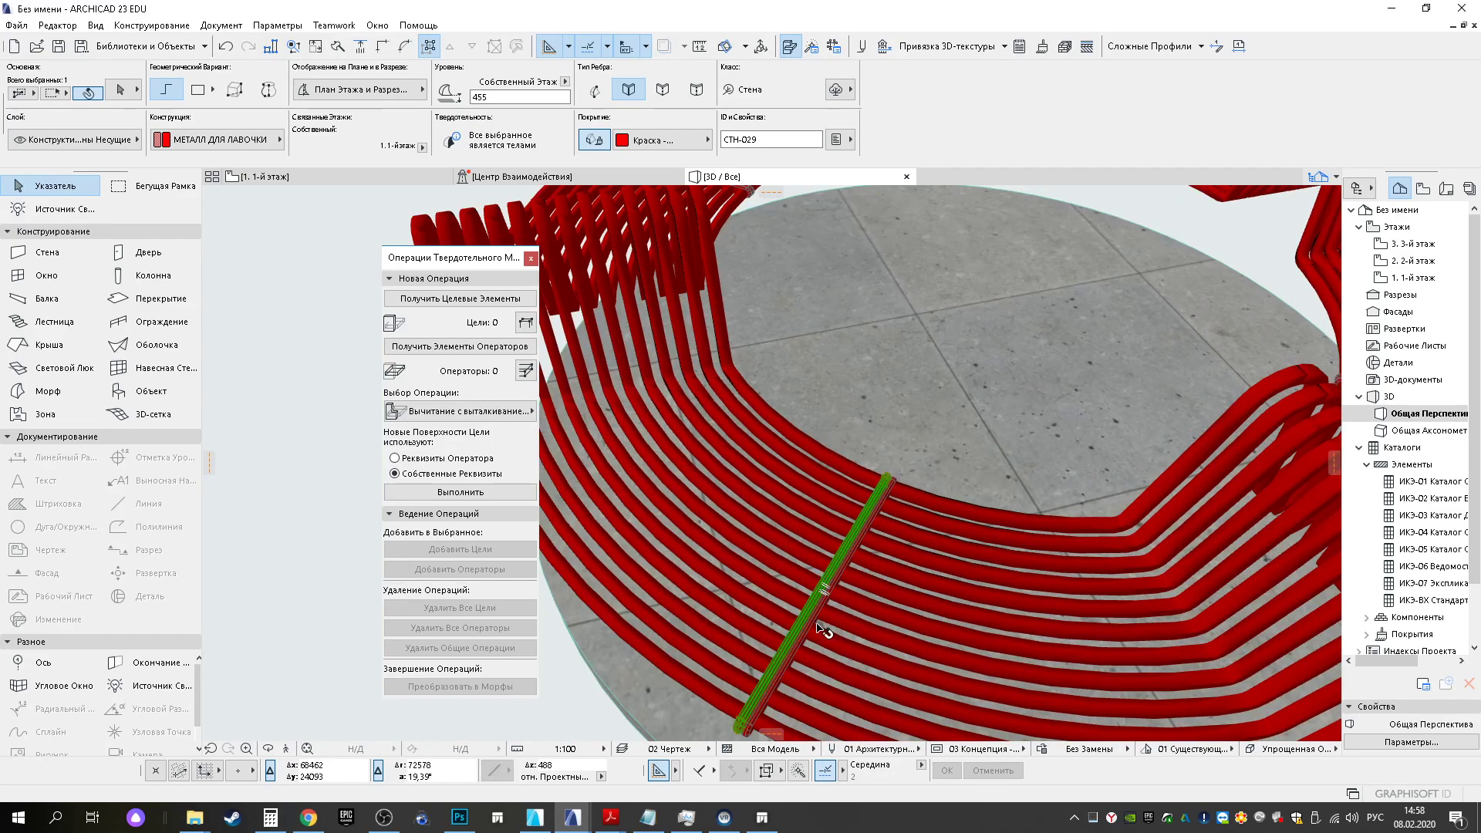
scroll(823, 628, "up", 6)
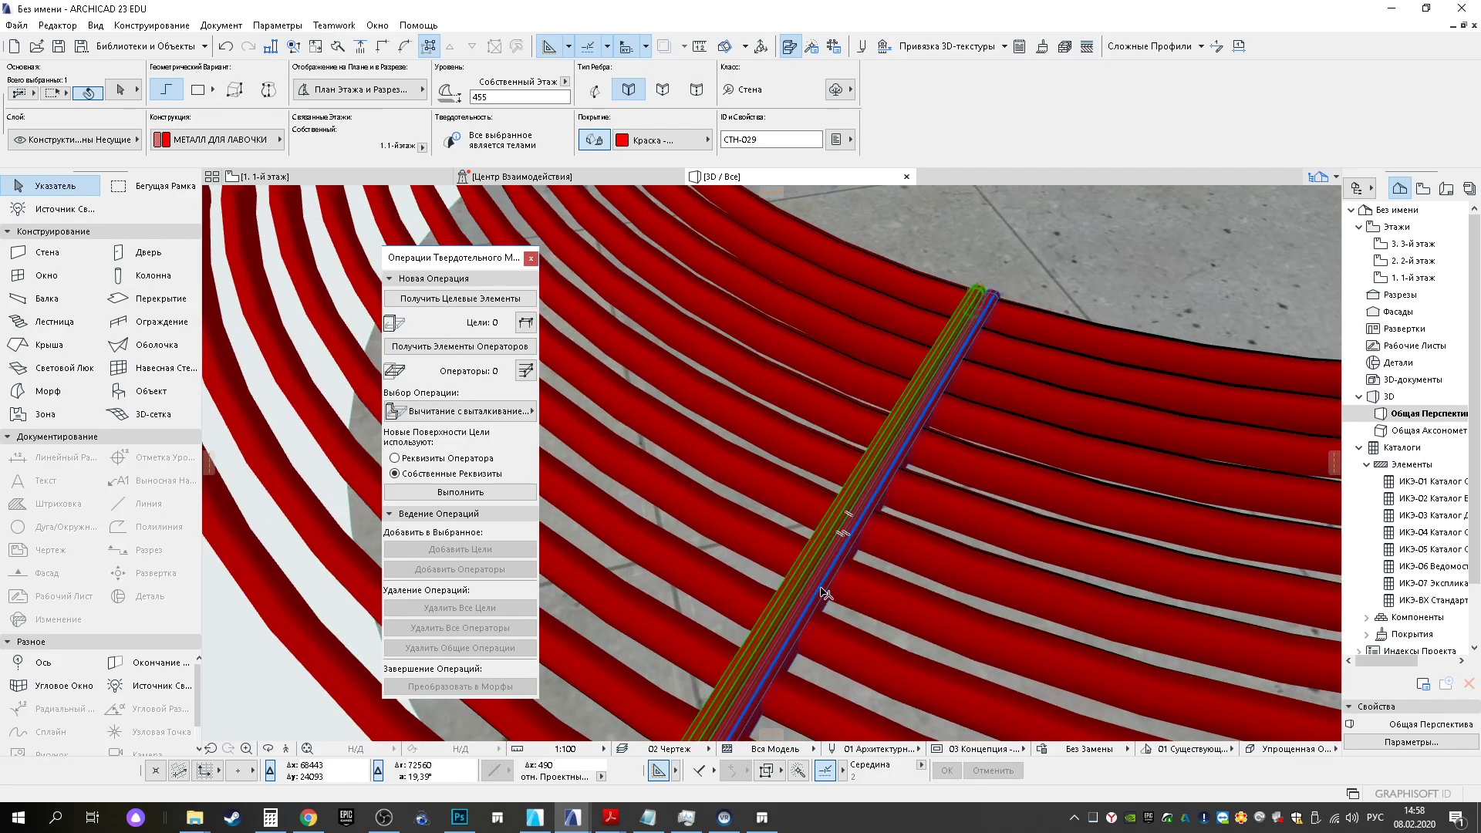
left_click(824, 594, "shift")
left_click(660, 91)
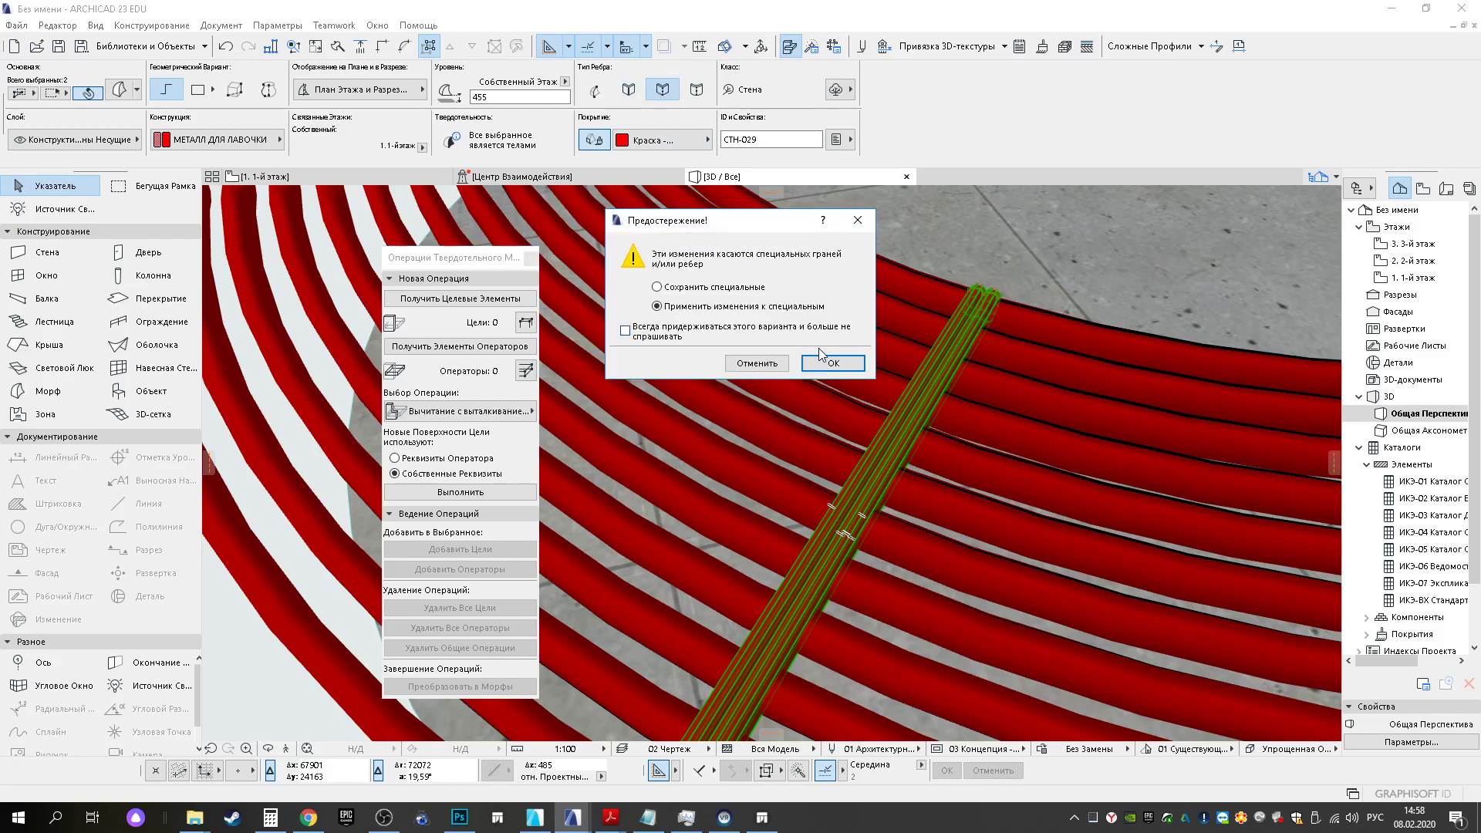
left_click(833, 364)
scroll(946, 566, "down", 7)
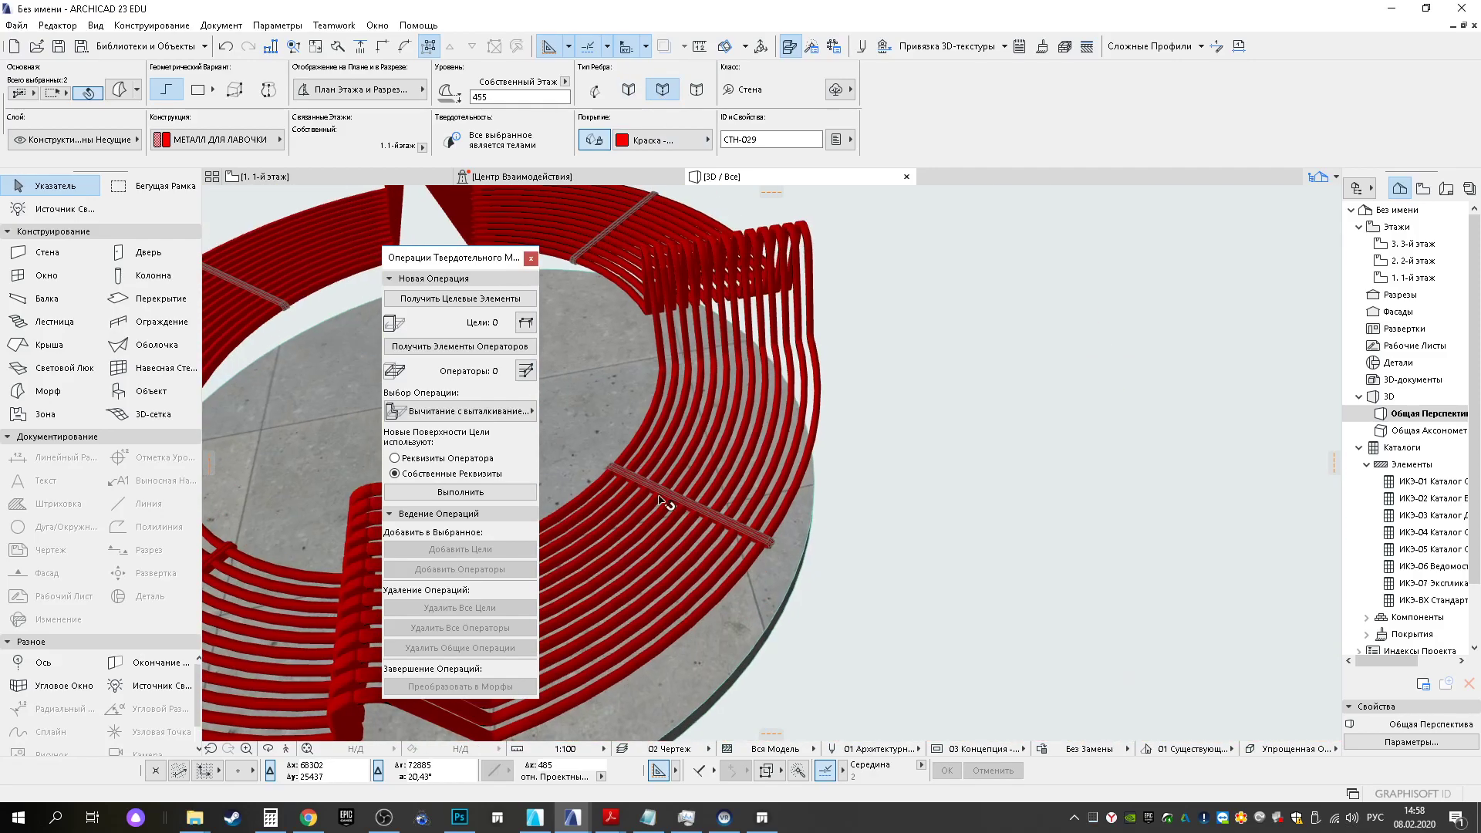
Give the crossbar pair on the adjacent seat section the same smooth edge type, overriding its special edges
middle_click_drag(664, 501, 785, 505, "shift")
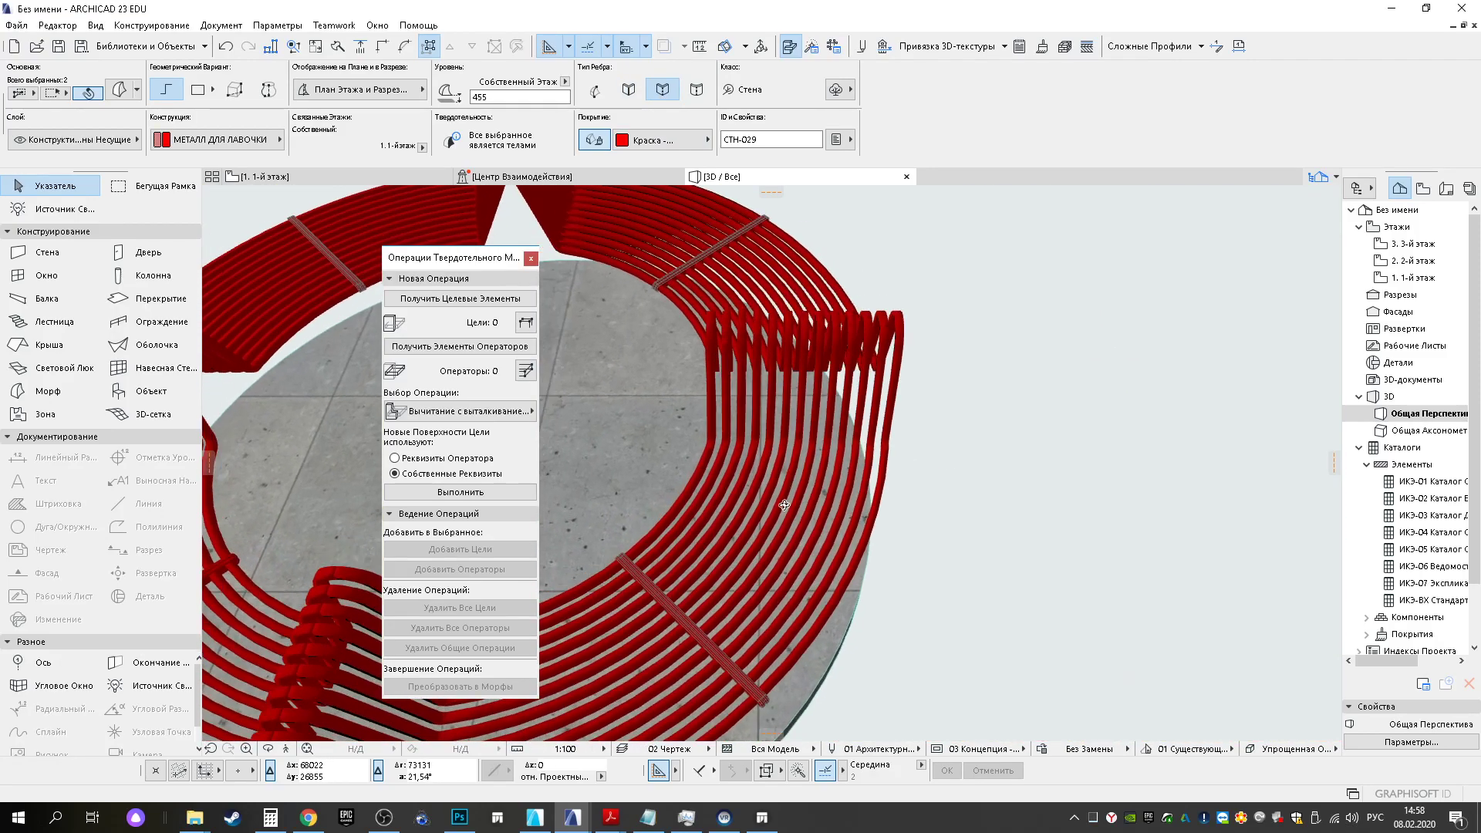
left_click(765, 708)
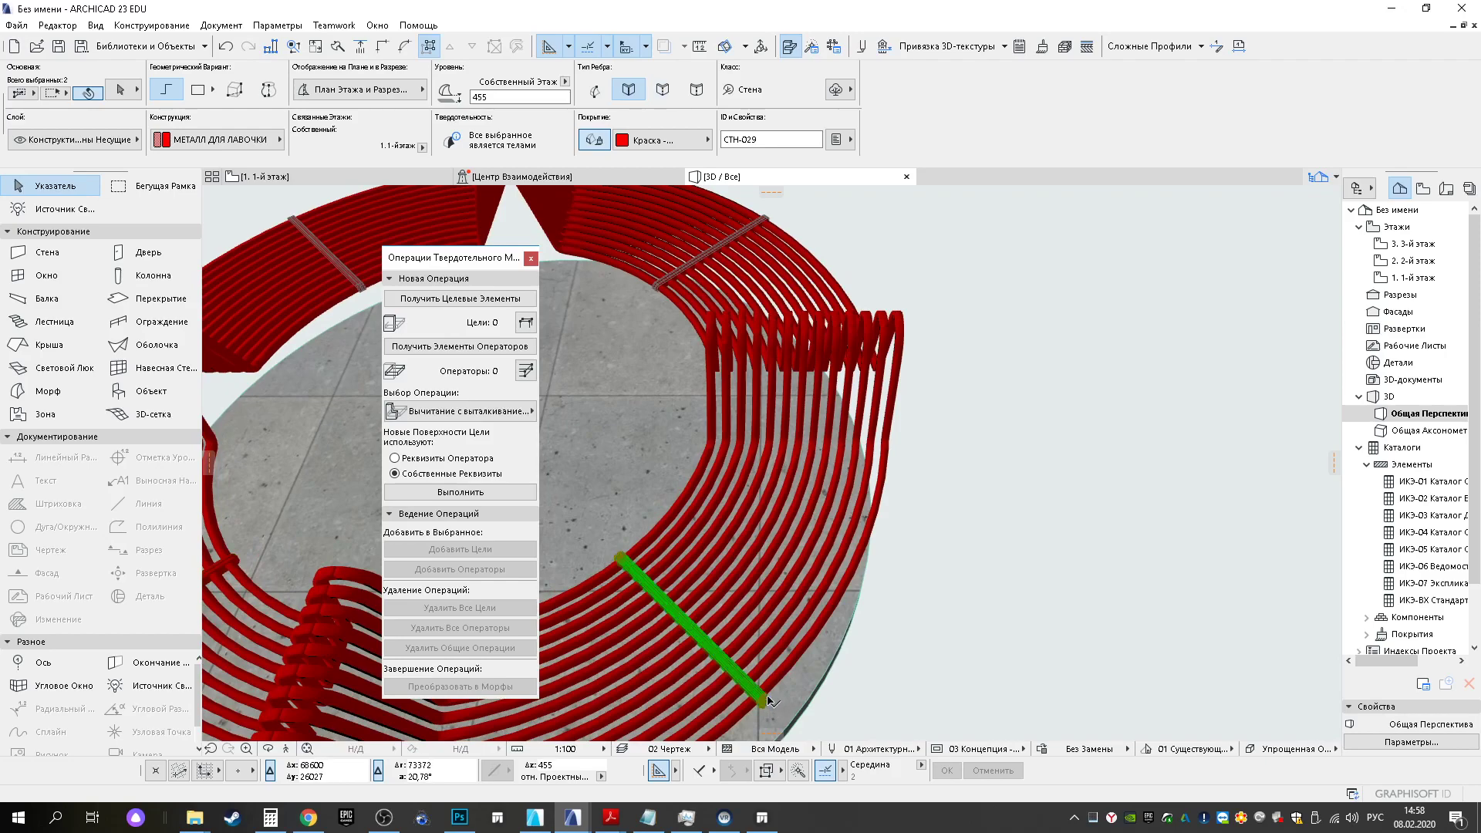
left_click(659, 89)
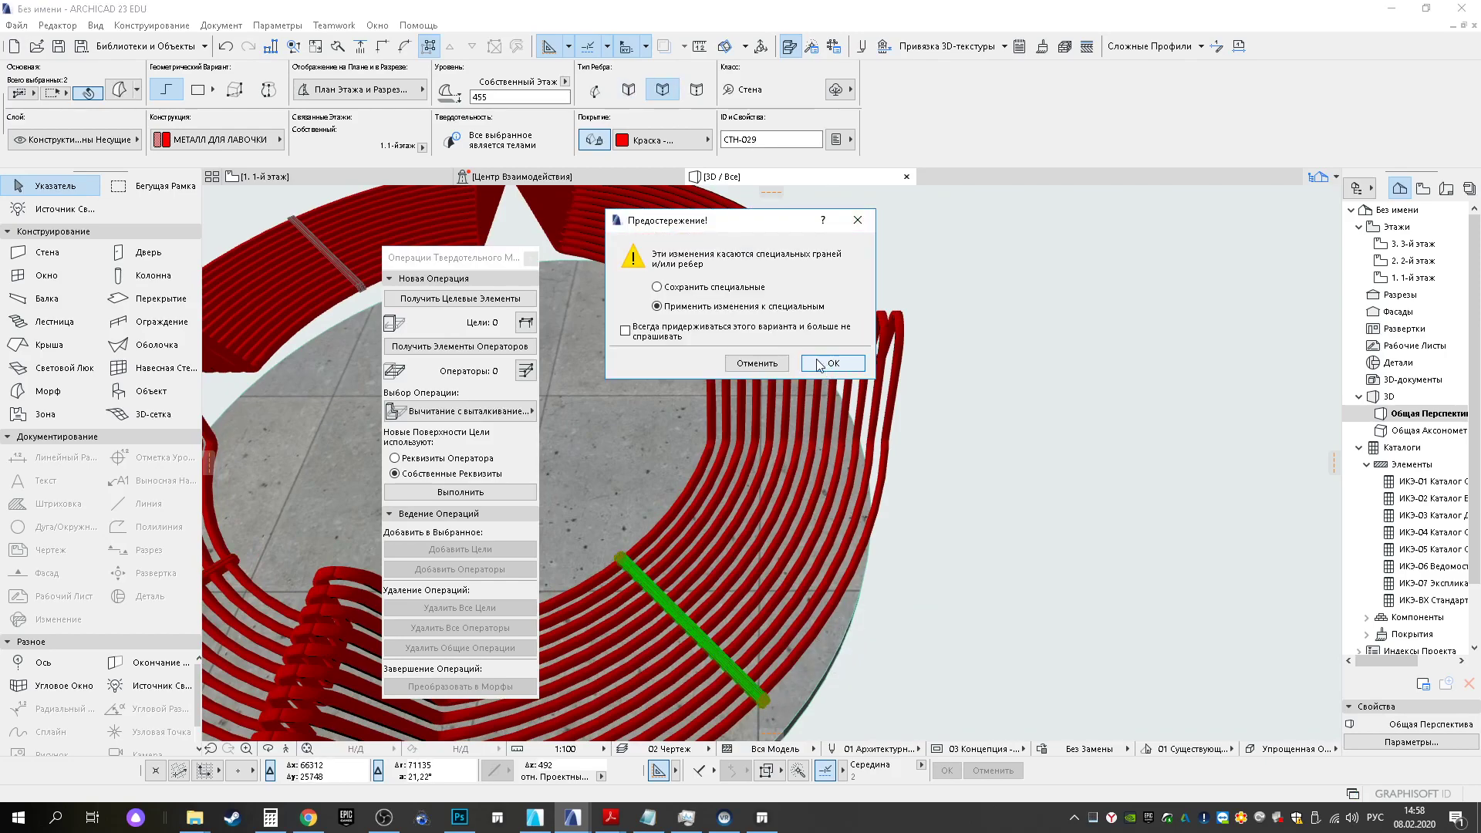
left_click(824, 363)
Apply the smooth edge type, including special edges, to the remaining two crossbar pairs and clear the selection
scroll(638, 294, "up", 5)
middle_click_drag(638, 294, 869, 439)
left_click(912, 477)
left_click(925, 484, "shift")
middle_click_drag(632, 544, 1010, 446, "shift")
middle_click_drag(979, 359, 1069, 429, "shift")
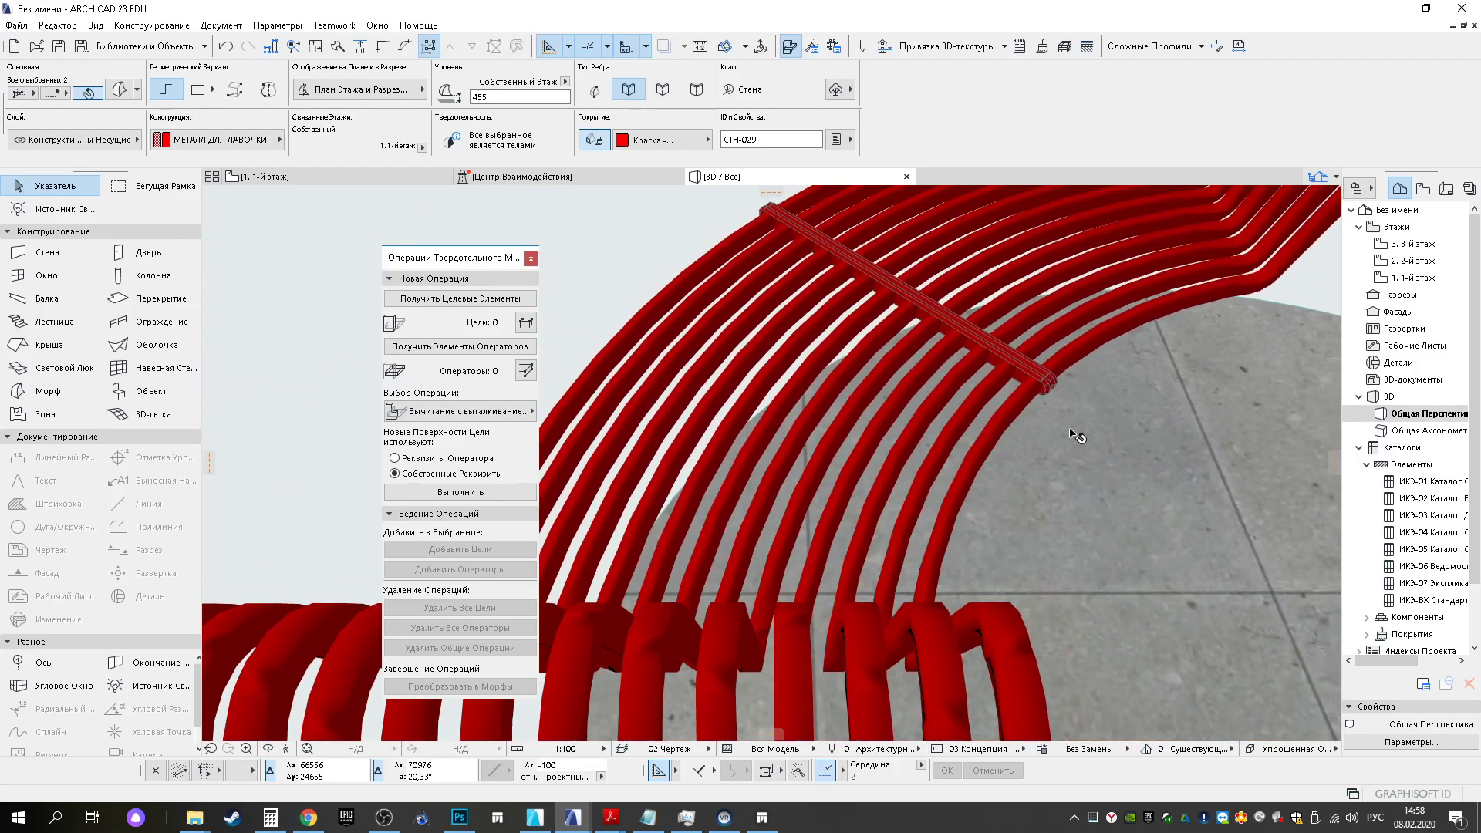
left_click(1028, 373, "shift")
left_click(663, 89)
left_click(844, 367)
middle_click_drag(1169, 525, 670, 334, "shift")
key("Escape")
scroll(715, 455, "down", 5)
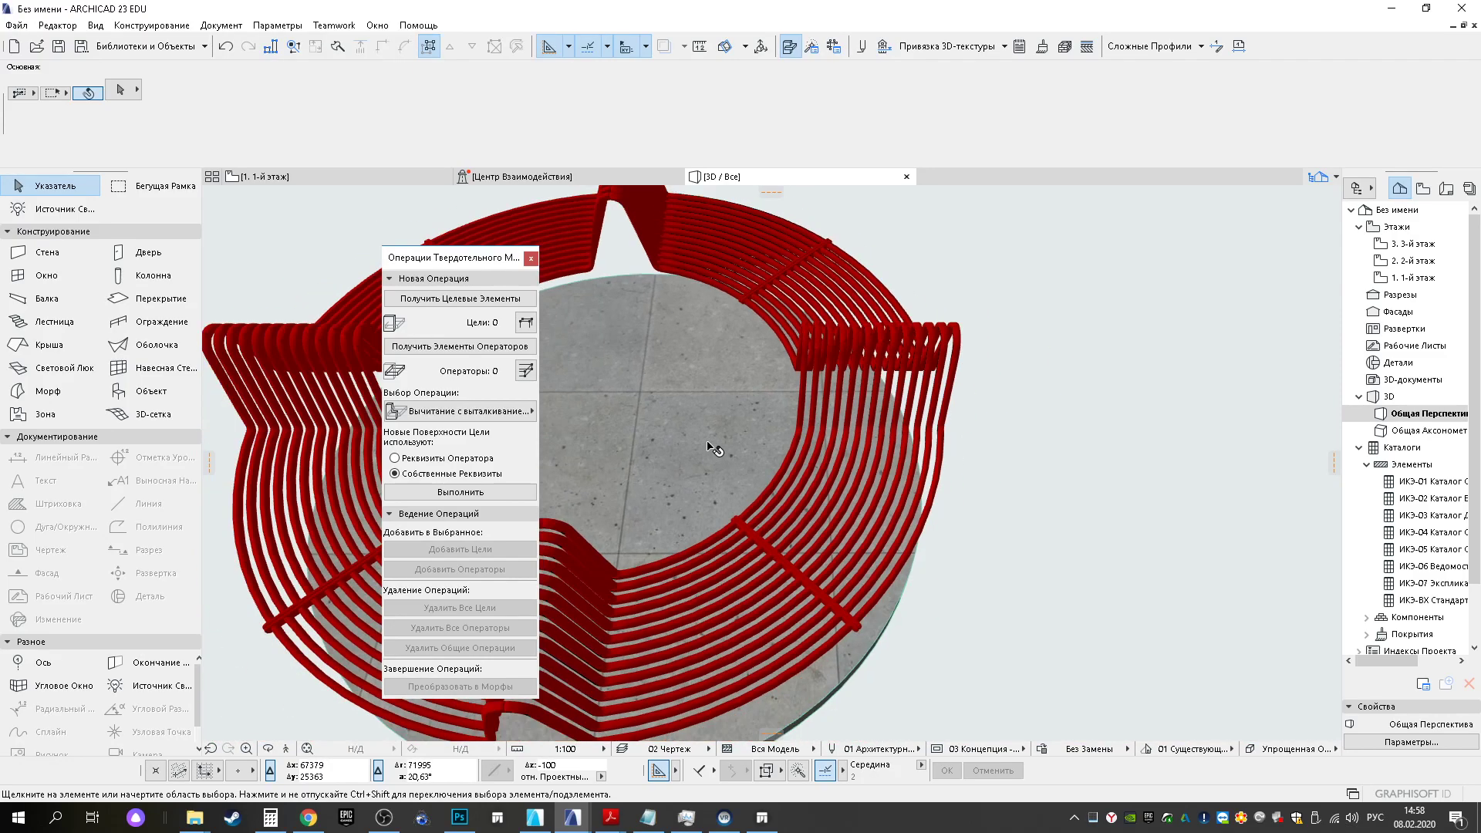
middle_click_drag(715, 439, 903, 437)
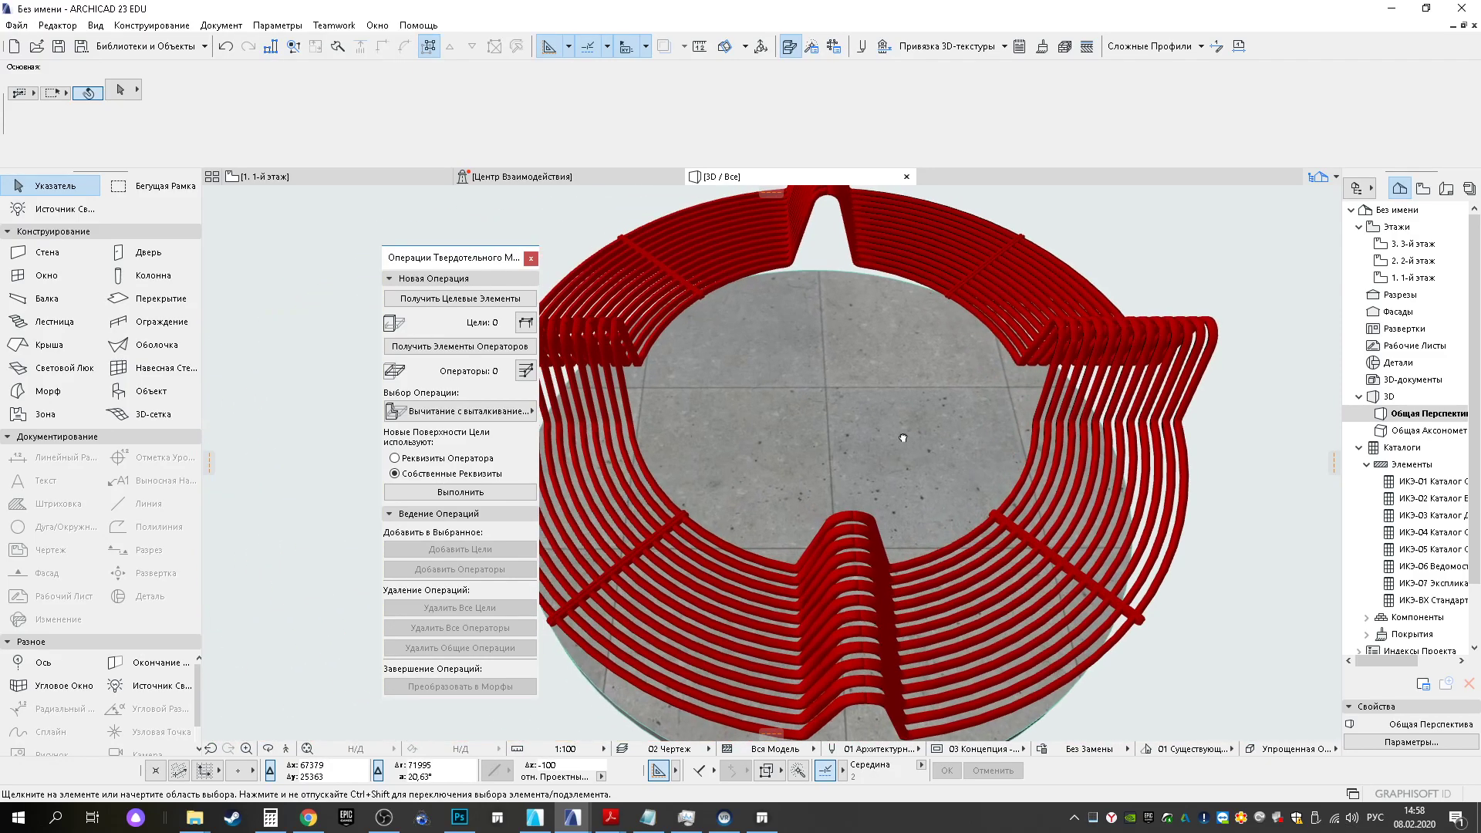
Examine the bars between and beside the seat tubes in the reference photo on the first-floor plan
left_click(304, 174)
scroll(927, 381, "down", 5)
middle_click_drag(955, 303, 872, 613)
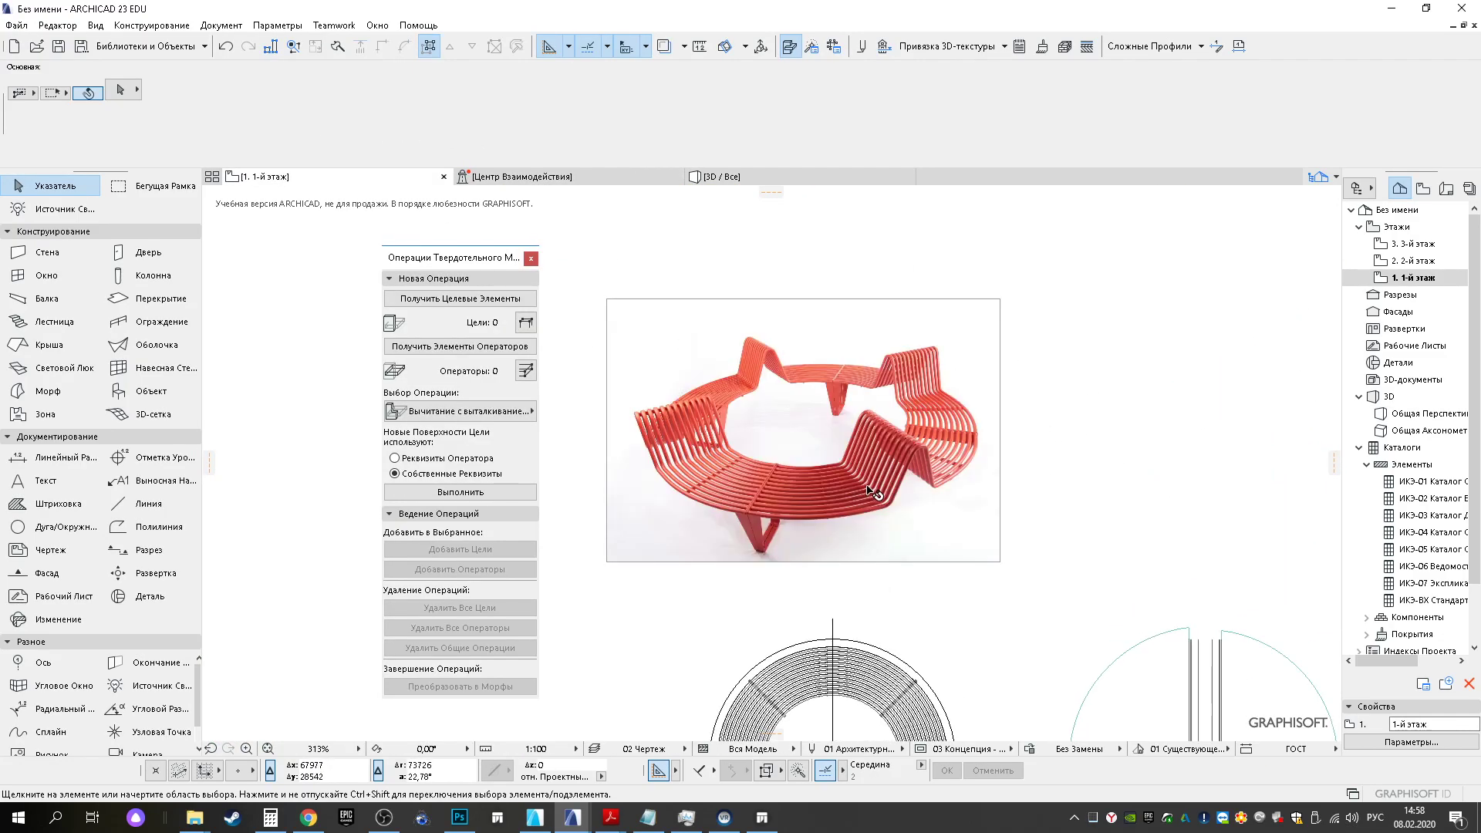
scroll(879, 494, "up", 5)
scroll(919, 499, "down", 3)
scroll(920, 502, "up", 7)
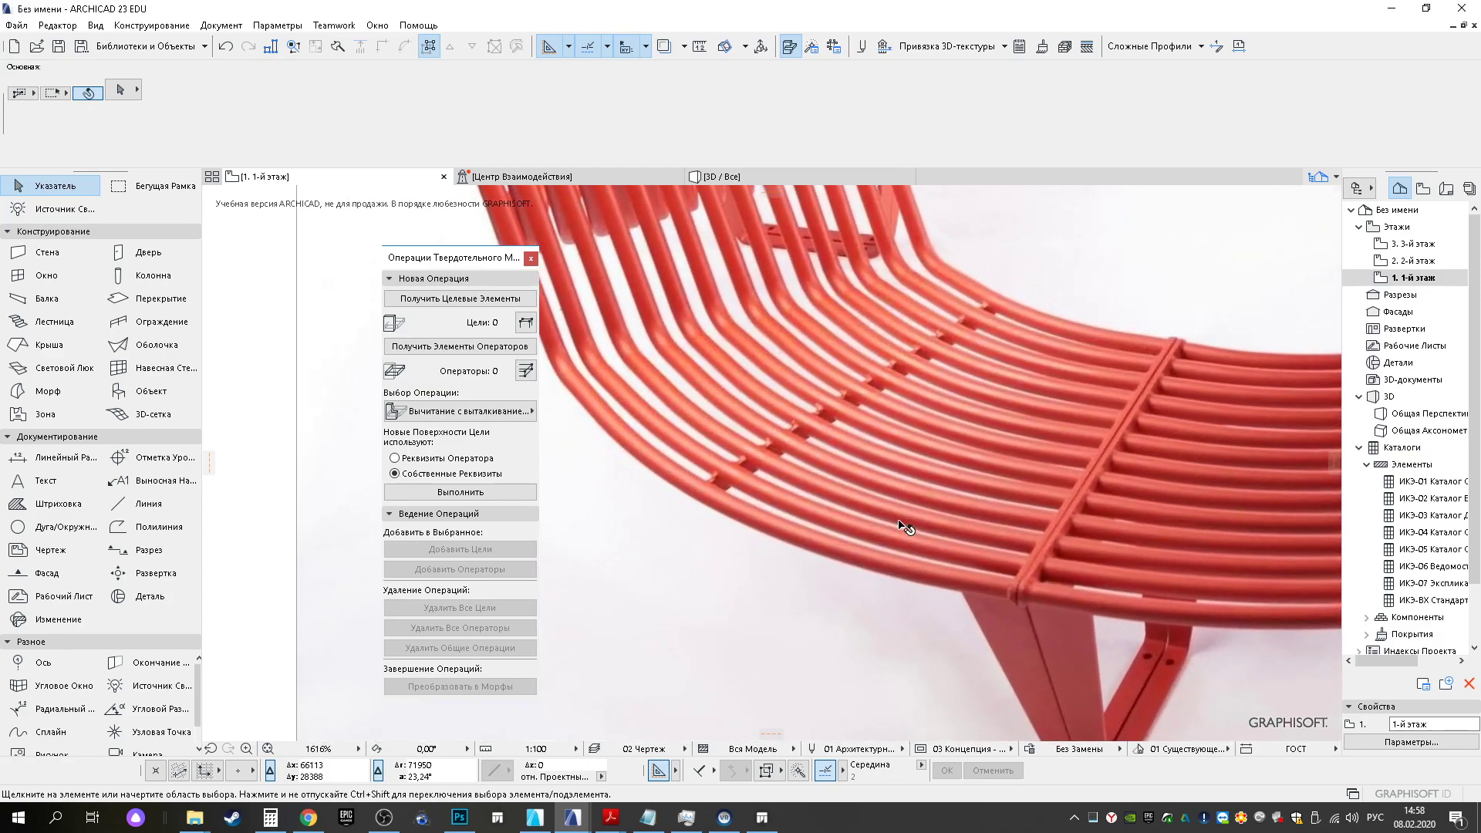
scroll(903, 524, "down", 7)
scroll(1055, 382, "up", 3)
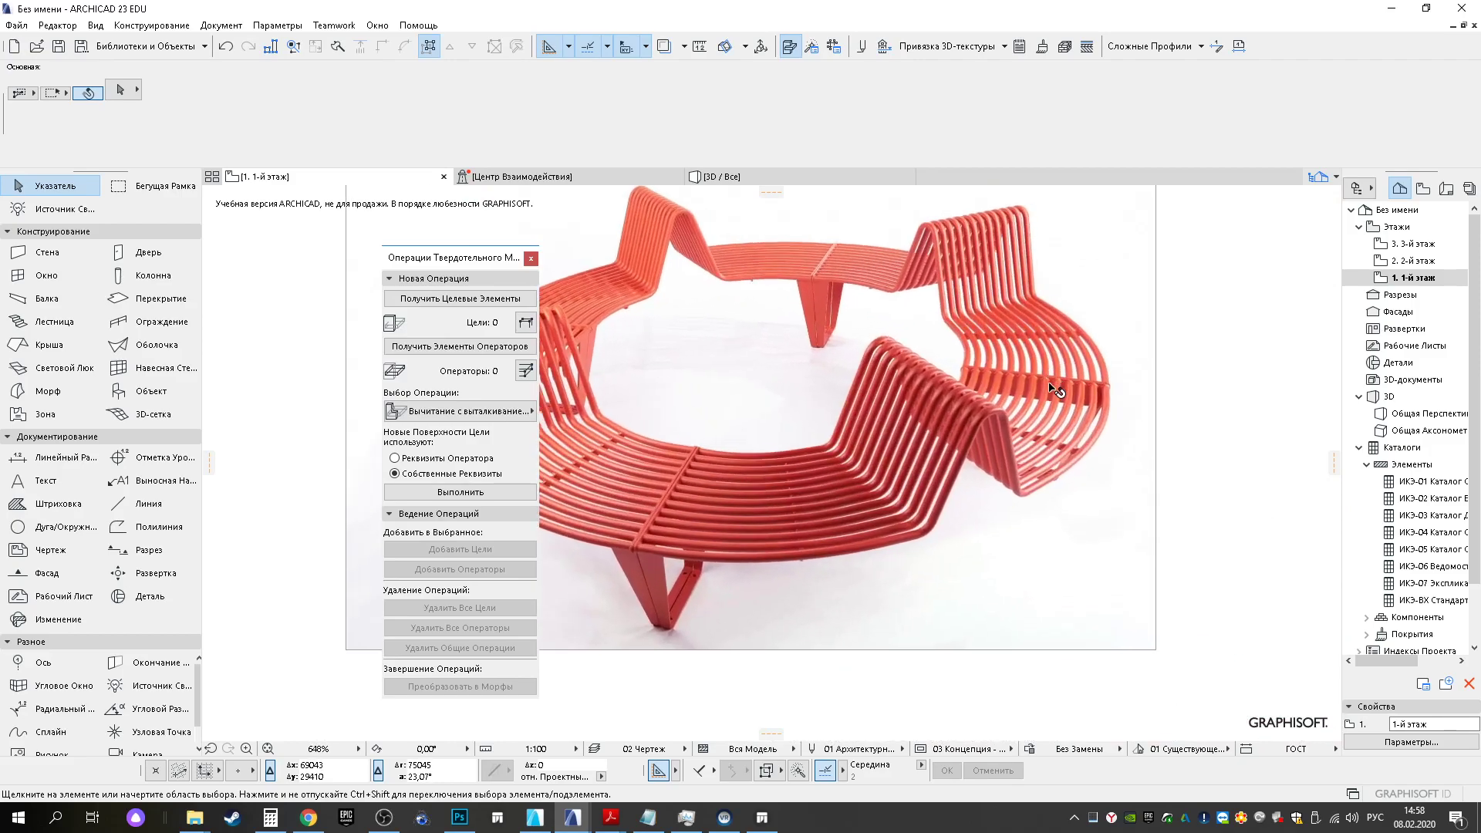
scroll(1055, 383, "up", 3)
middle_click_drag(1093, 489, 1269, 511)
scroll(830, 455, "down", 7)
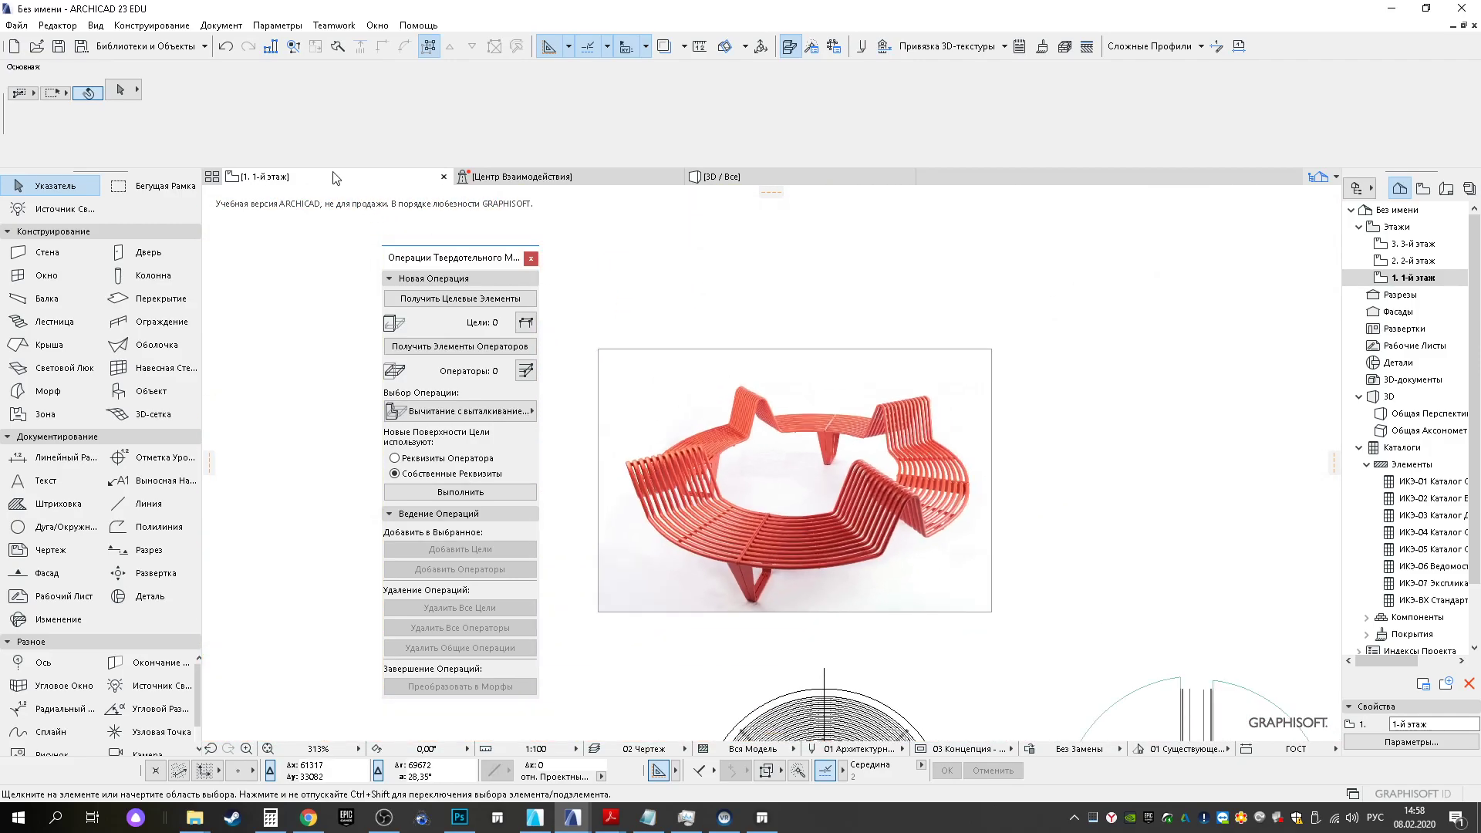
Inspect the 3D bench's seat tubes around a crossbar pair and compare them with the reference photo
left_click(725, 179)
left_click_drag(711, 568, 1028, 535)
middle_click_drag(1028, 534, 952, 533, "shift")
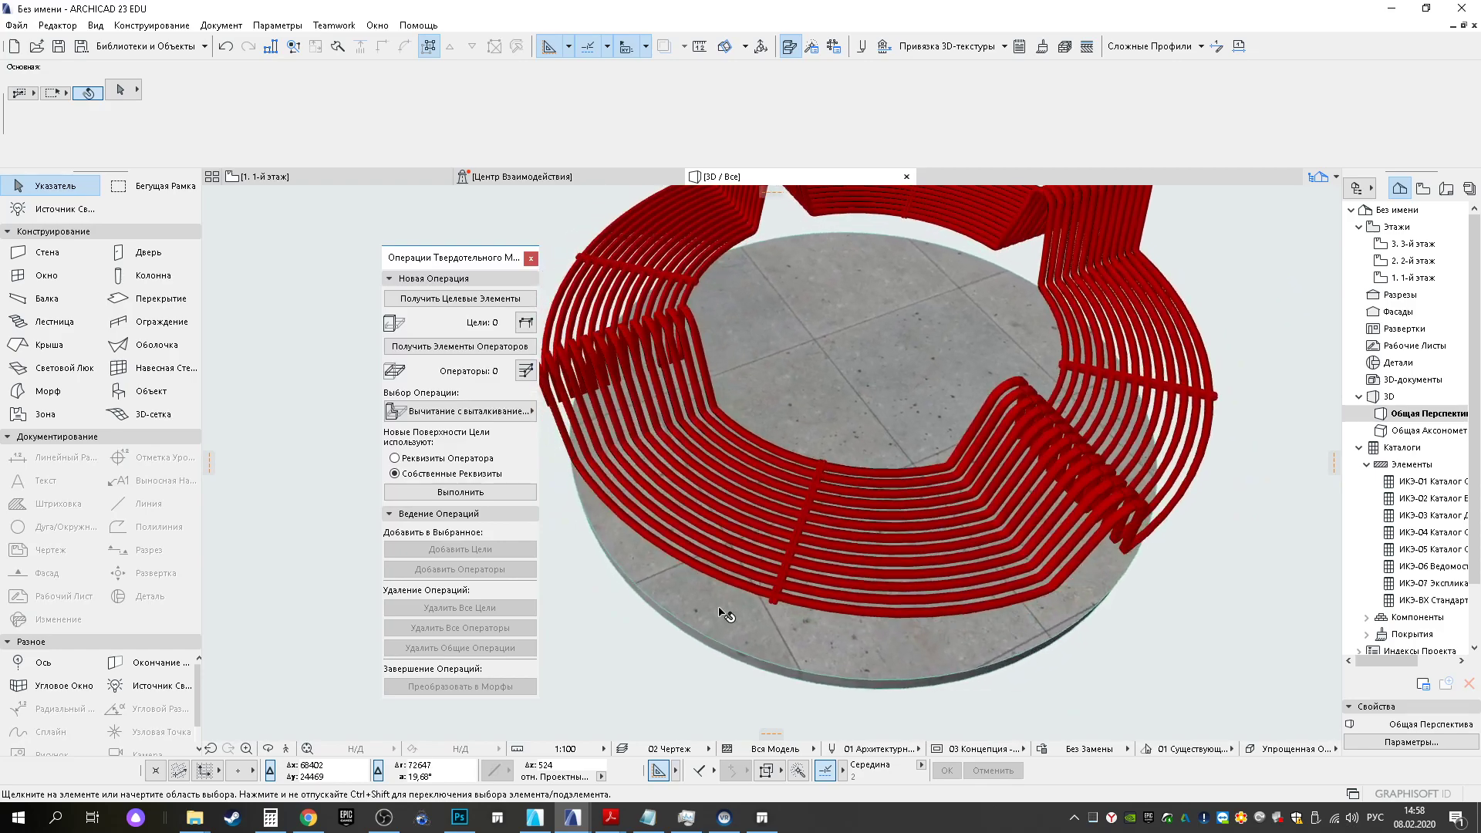
scroll(738, 620, "up", 6)
middle_click_drag(773, 608, 614, 553, "shift")
middle_click_drag(848, 551, 657, 620, "shift")
left_click_drag(657, 620, 668, 571)
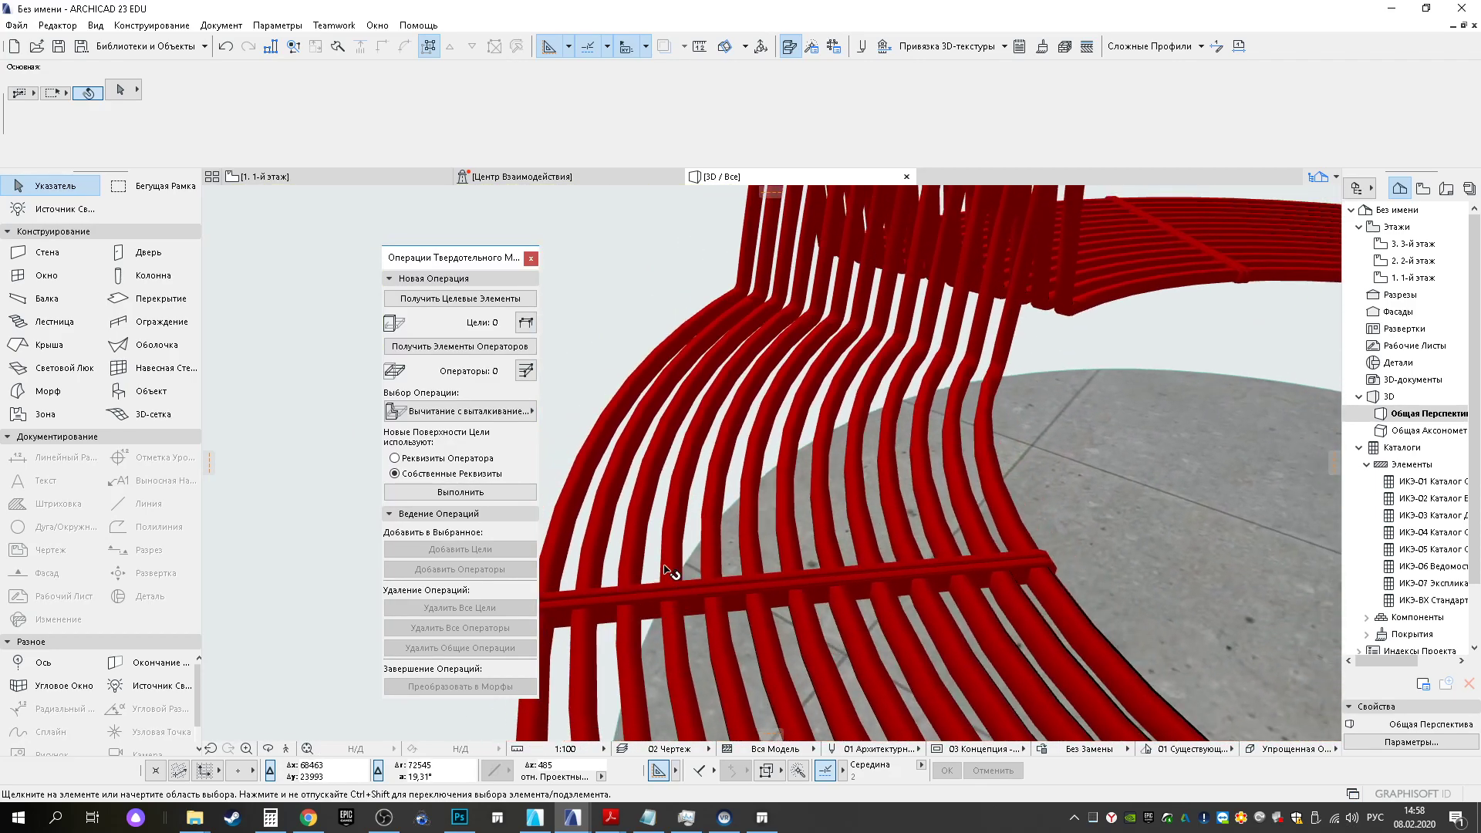
Duplicate the complex profile "для лавочки 3" in the Profile Manager under the name "для лавочки 4"
left_click(1180, 46)
left_click(1157, 65)
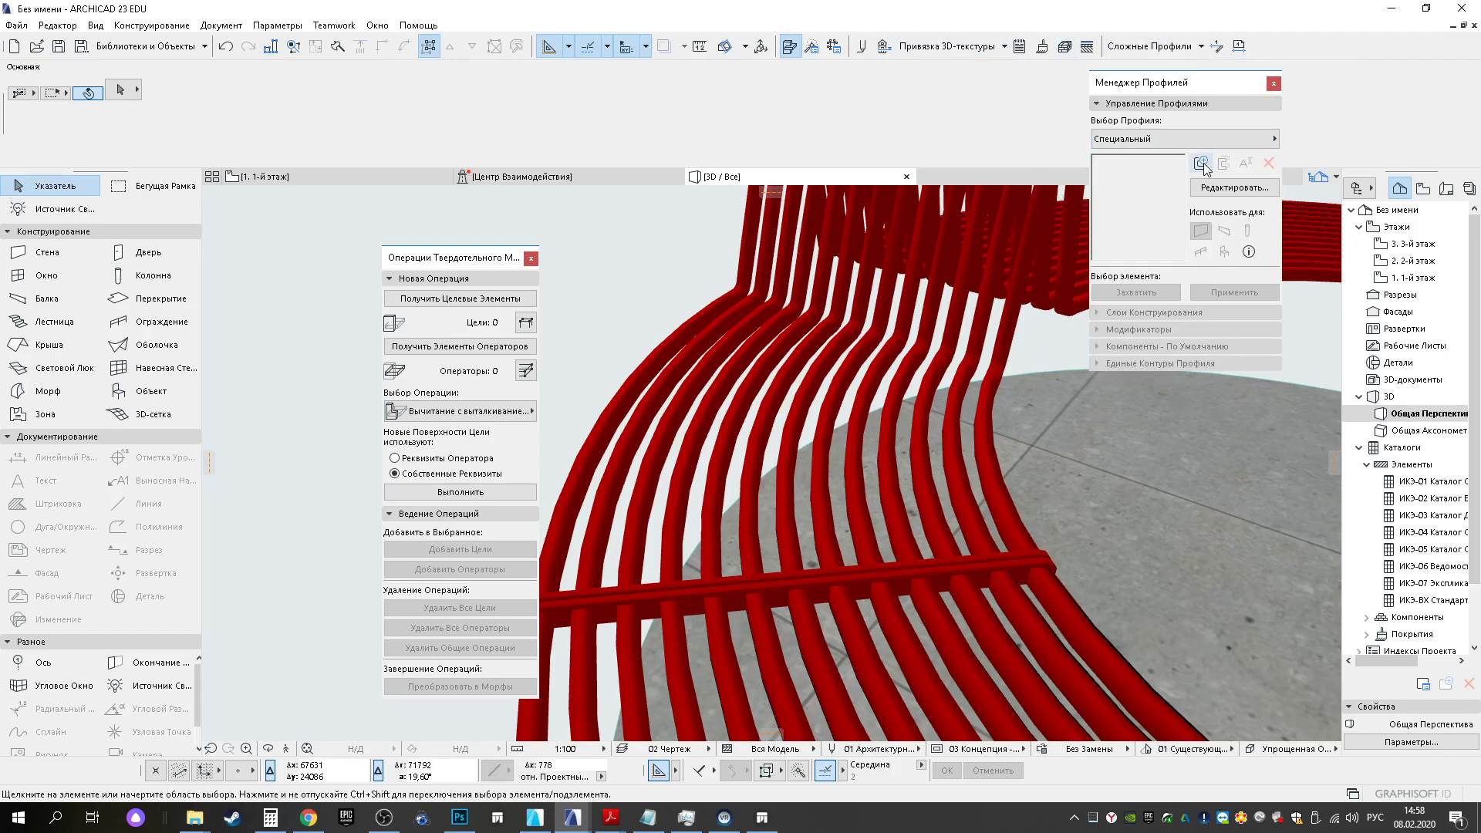
left_click(1190, 138)
left_click(869, 337)
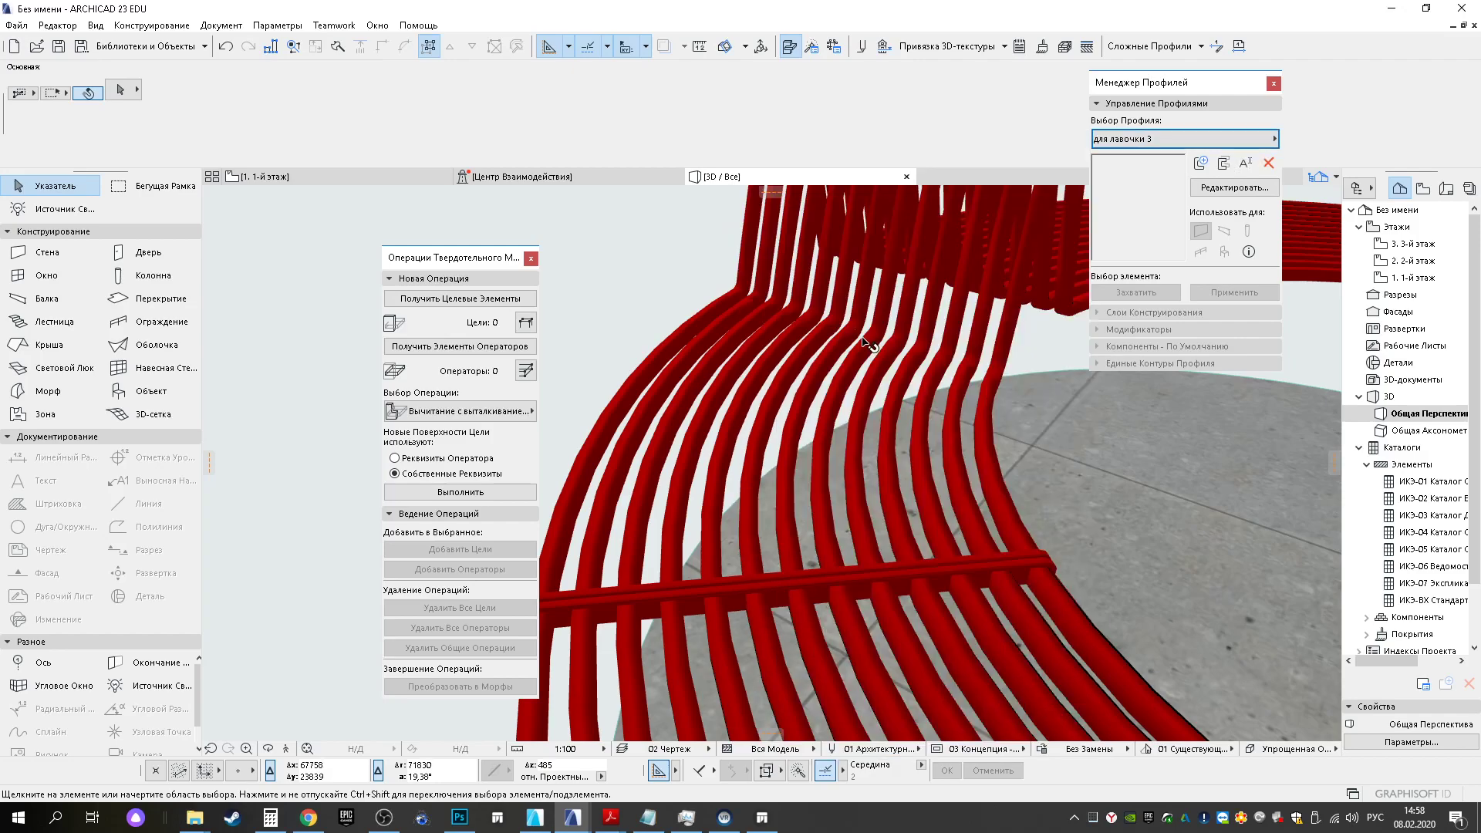
left_click(1221, 165)
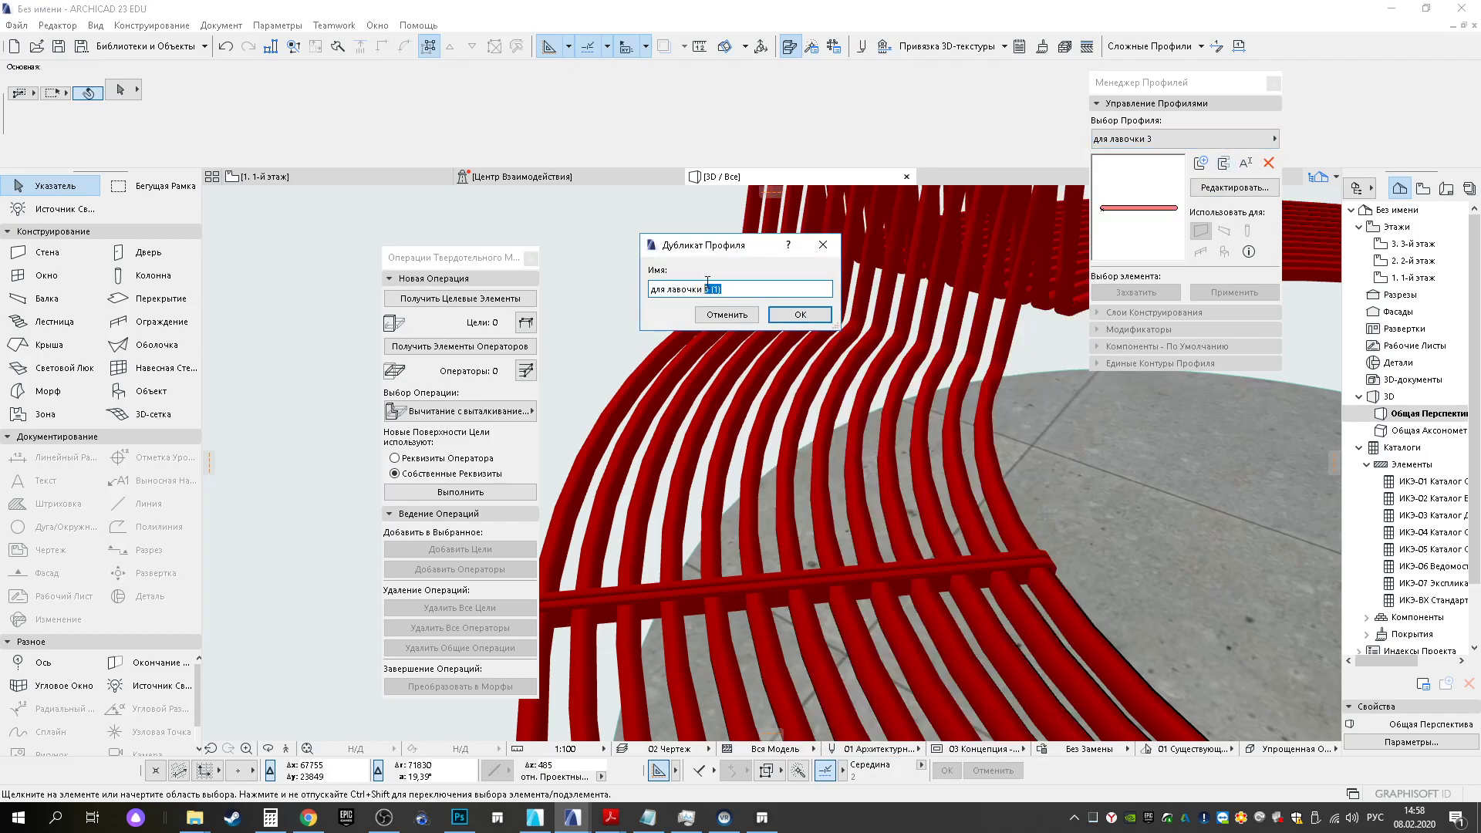
key("Return")
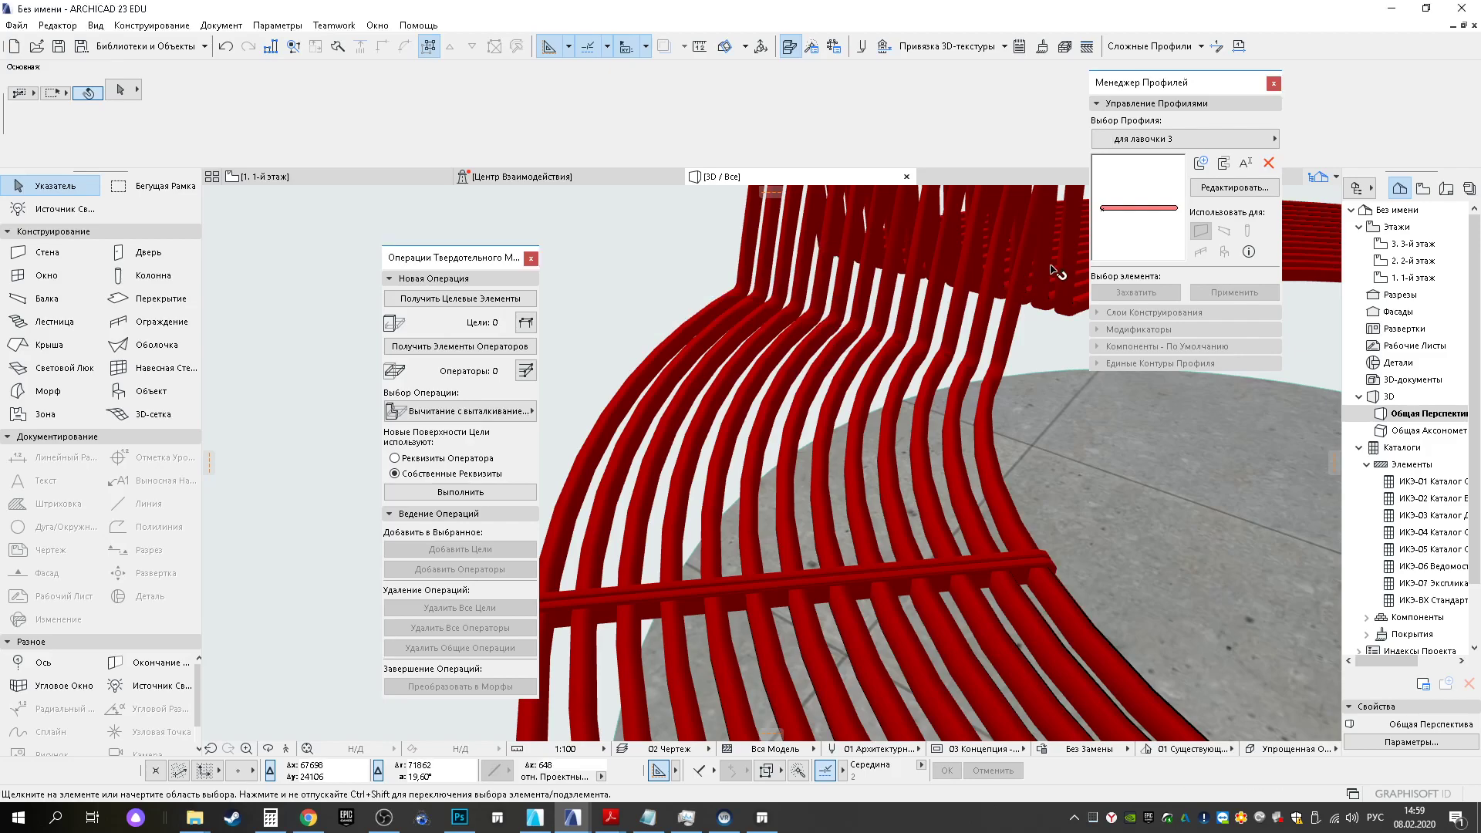
Shorten the profile "для лавочки 4" to a width of 600 by moving its right rounded end 60 inward, and save it
left_click(1207, 190)
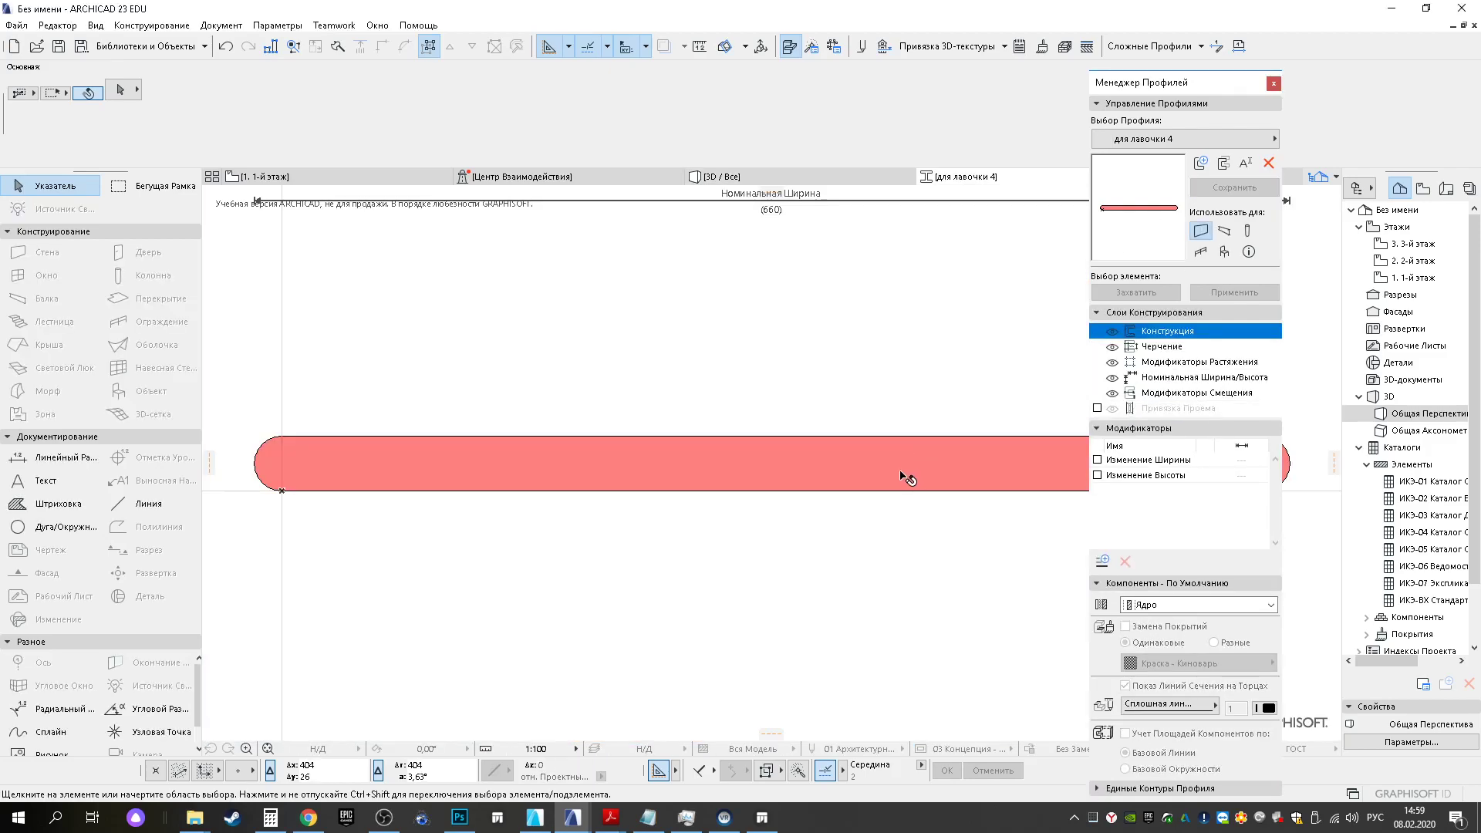
scroll(881, 469, "down", 1)
middle_click_drag(881, 469, 770, 480)
left_click(956, 489)
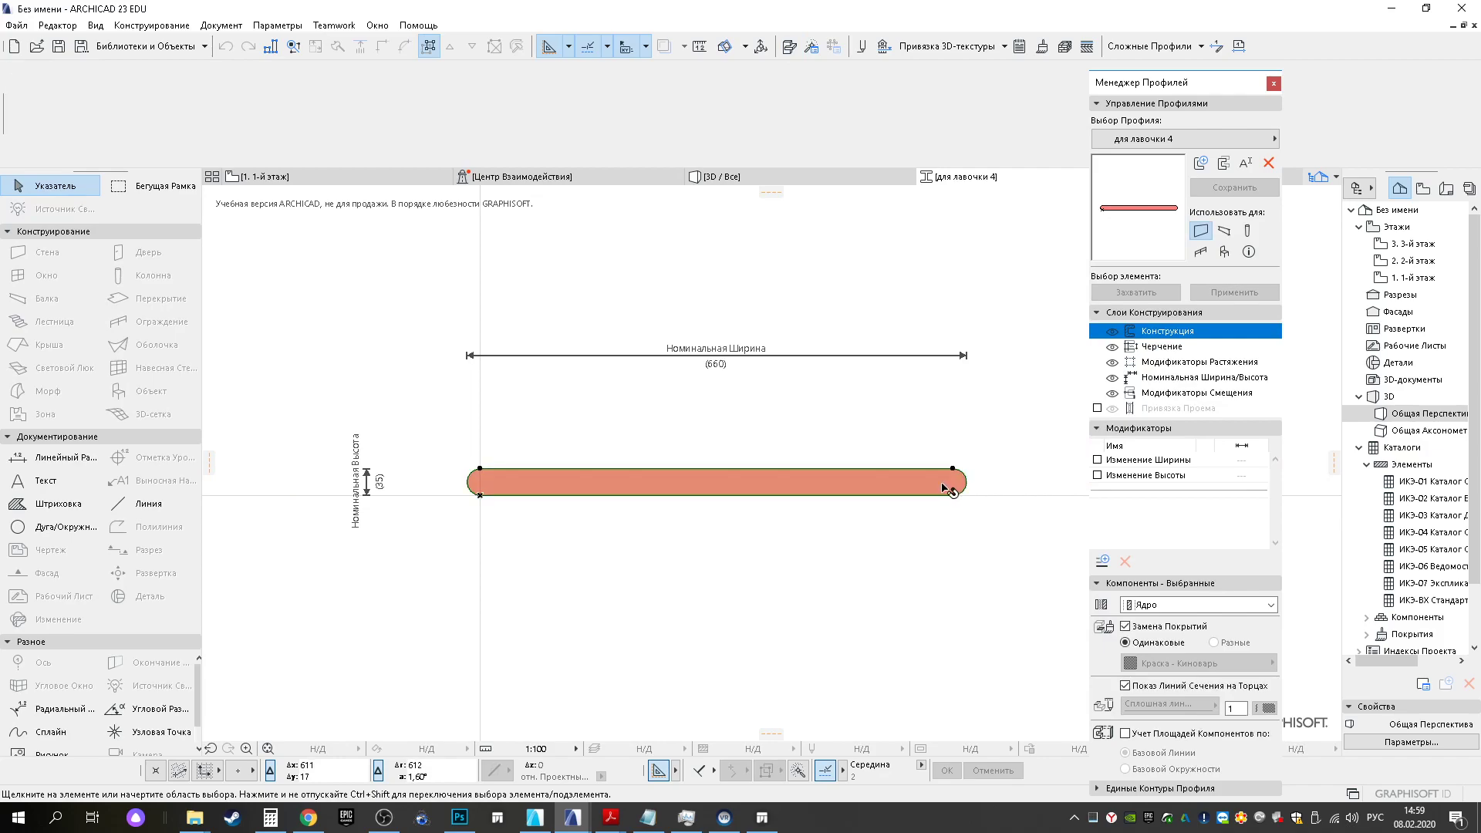
left_click(960, 492)
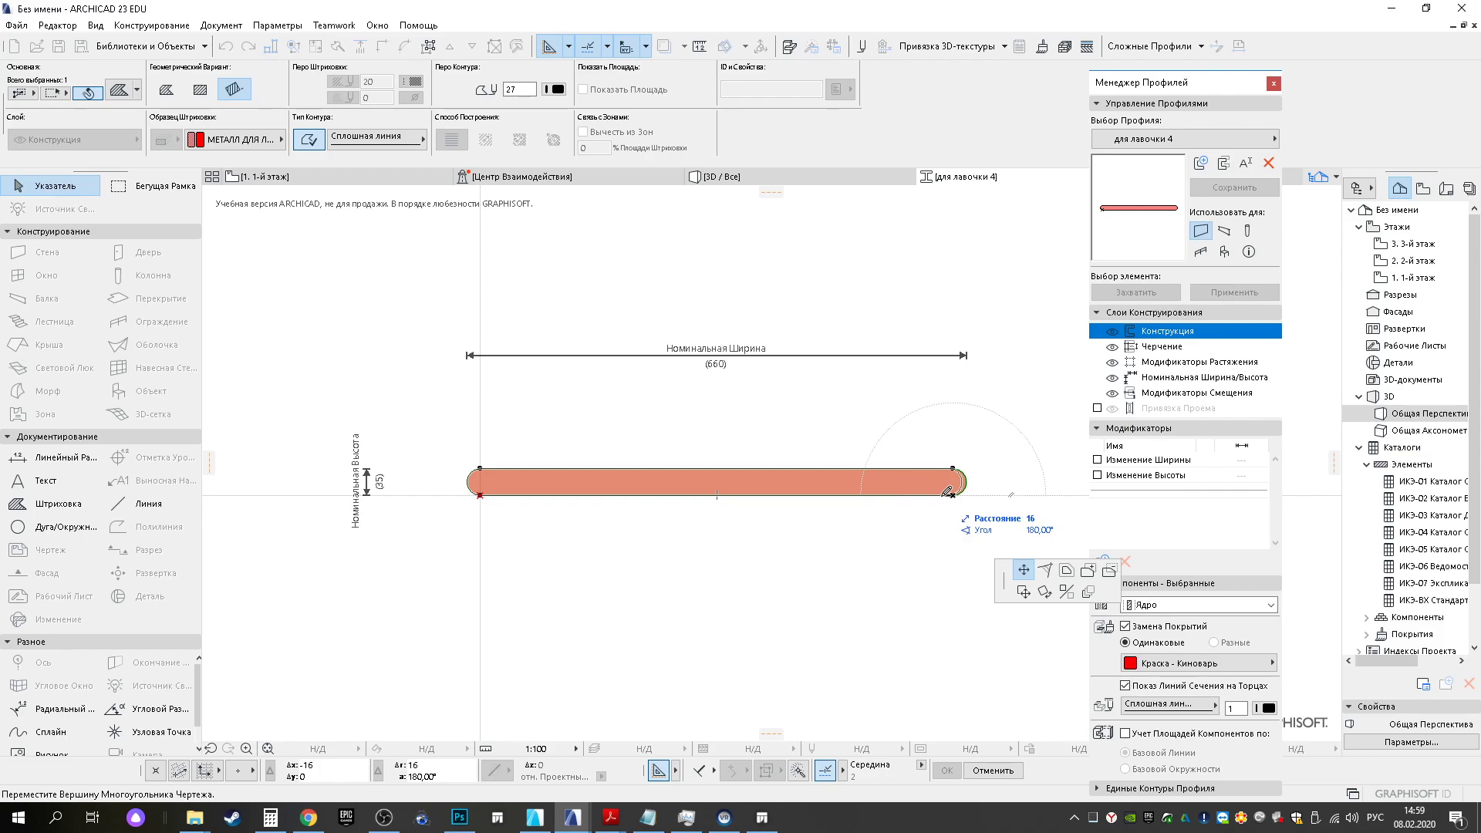
type("60")
key("Return")
left_click(952, 469)
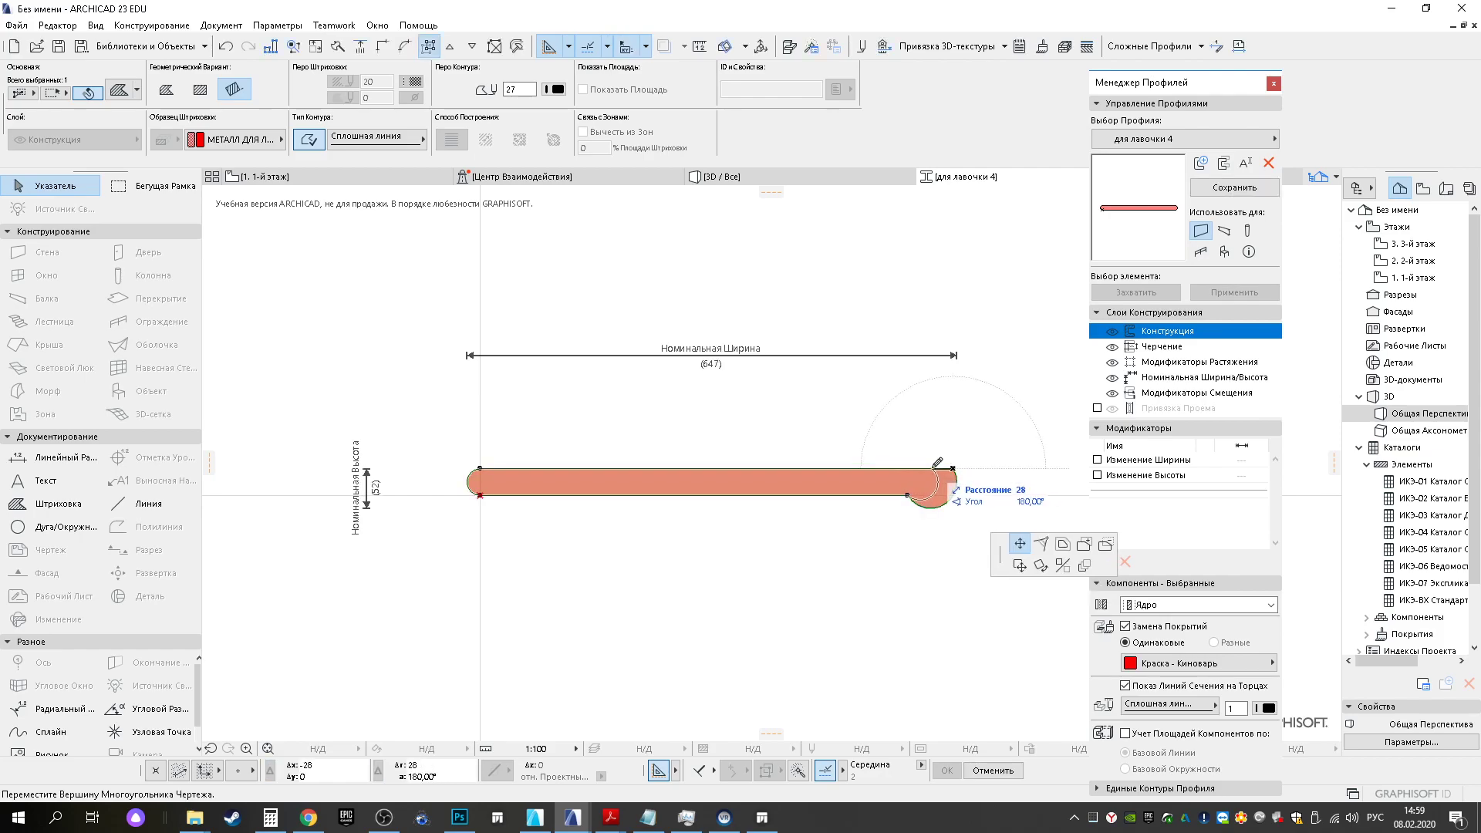
key("Return")
left_click(1201, 188)
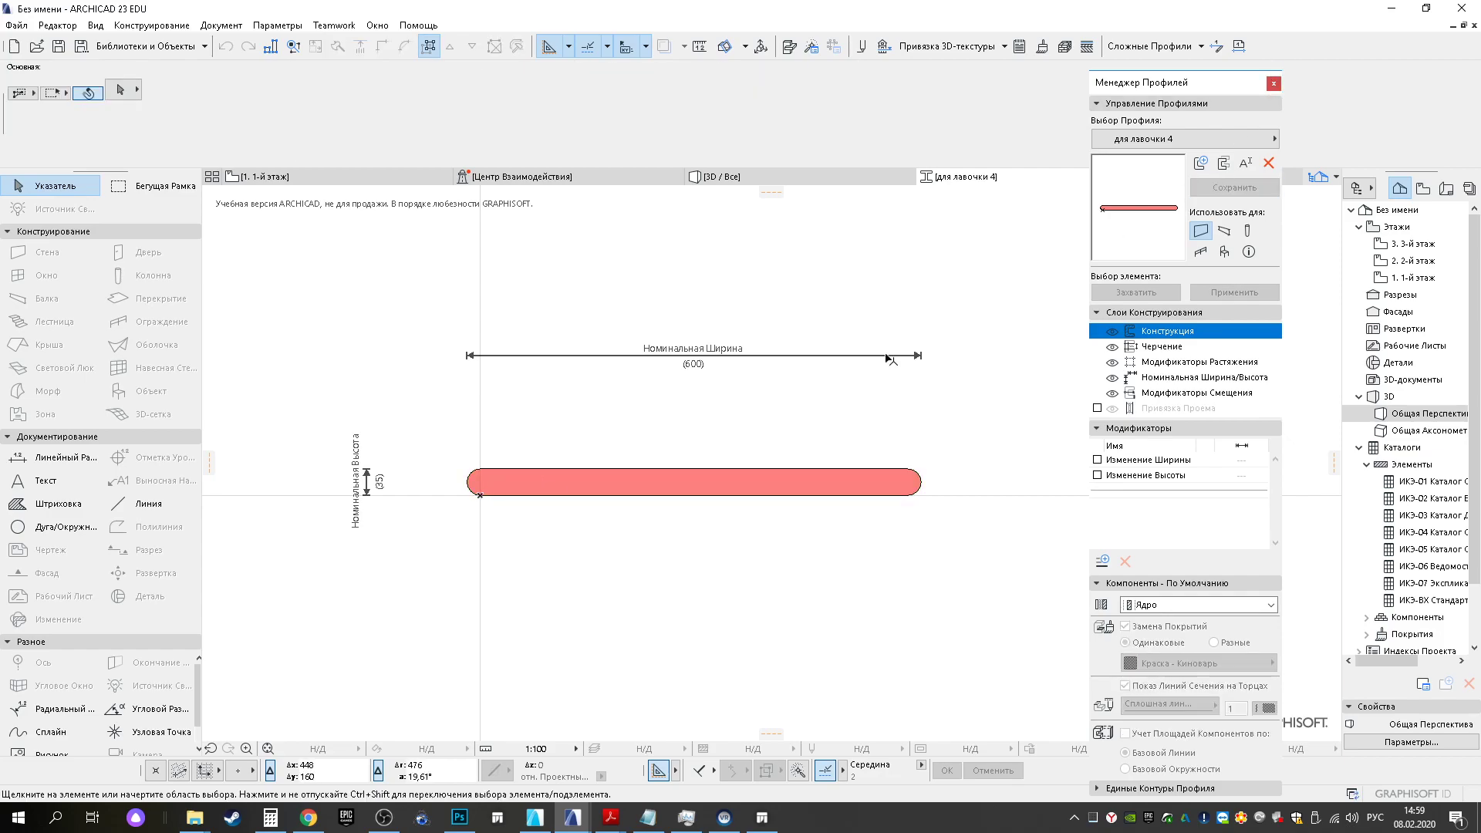
left_click(1274, 82)
Try to place a copy of one crossbar from the front pair by rotating it about the bench's centre in 3D
middle_click_drag(675, 602, 1110, 686, "shift")
left_click(868, 645)
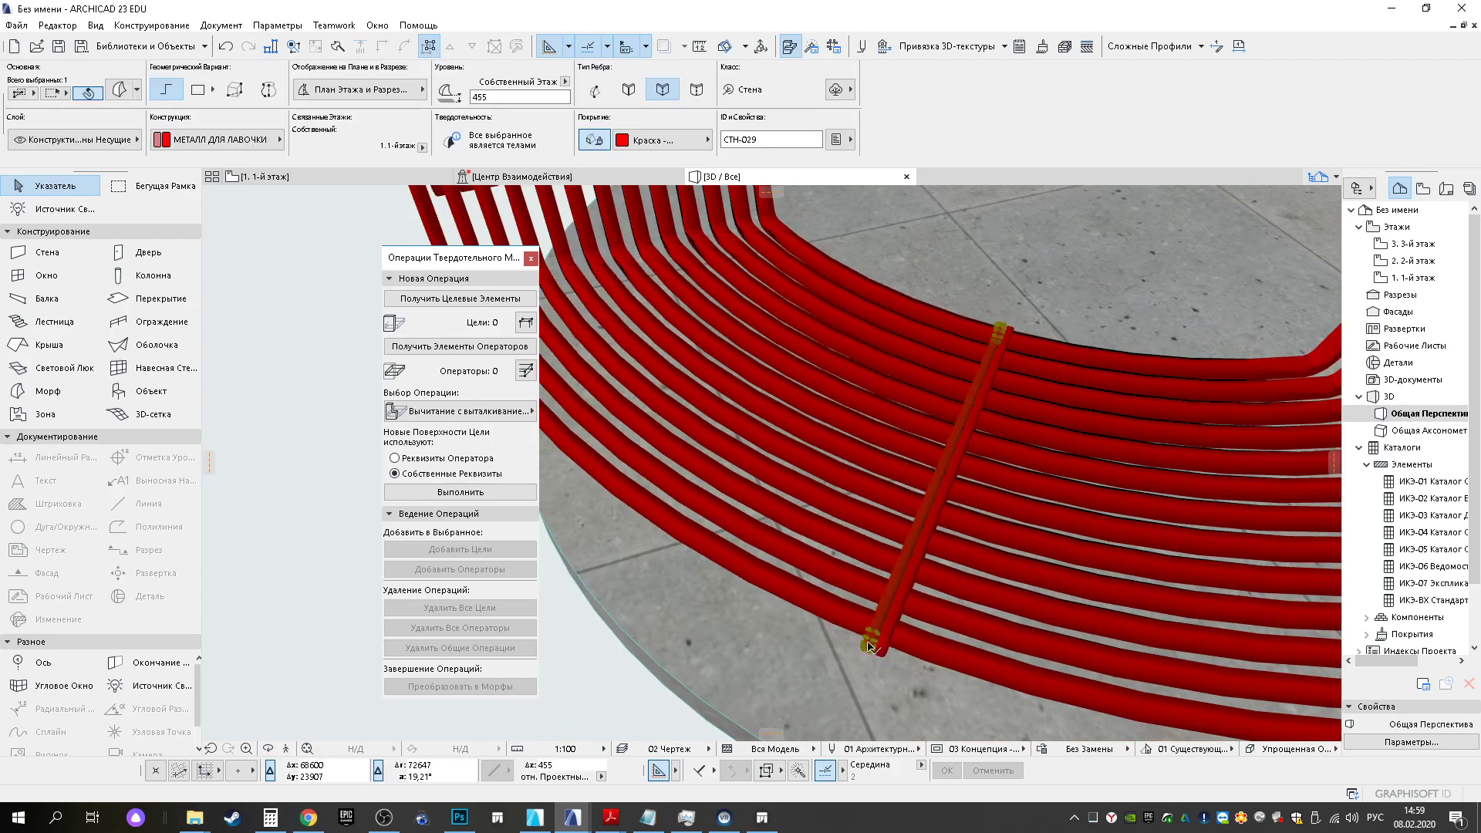
scroll(868, 647, "down", 8)
middle_click_drag(868, 647, 817, 626)
key("ctrl+e")
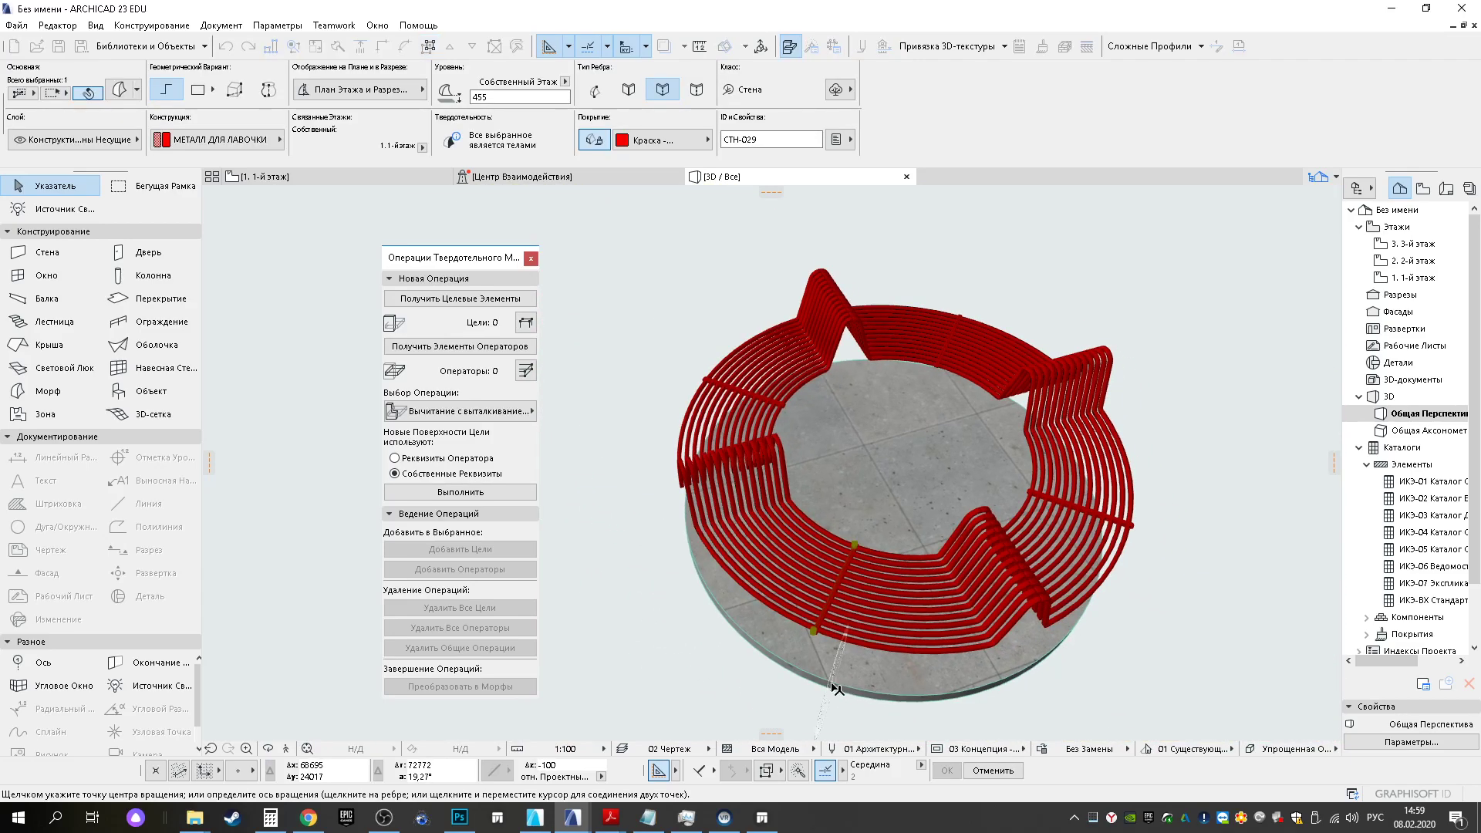
left_click(889, 497)
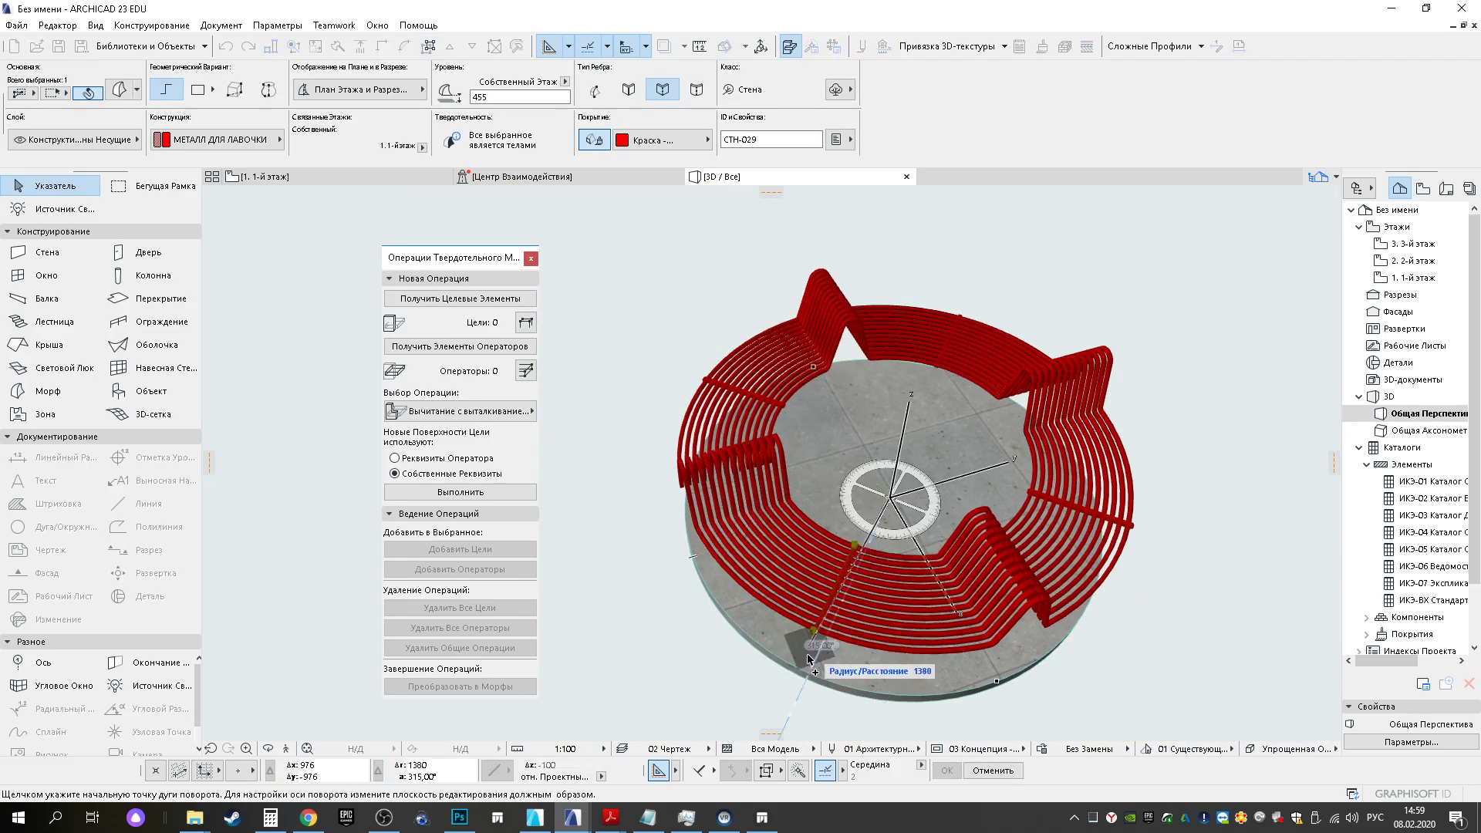
left_click(809, 668)
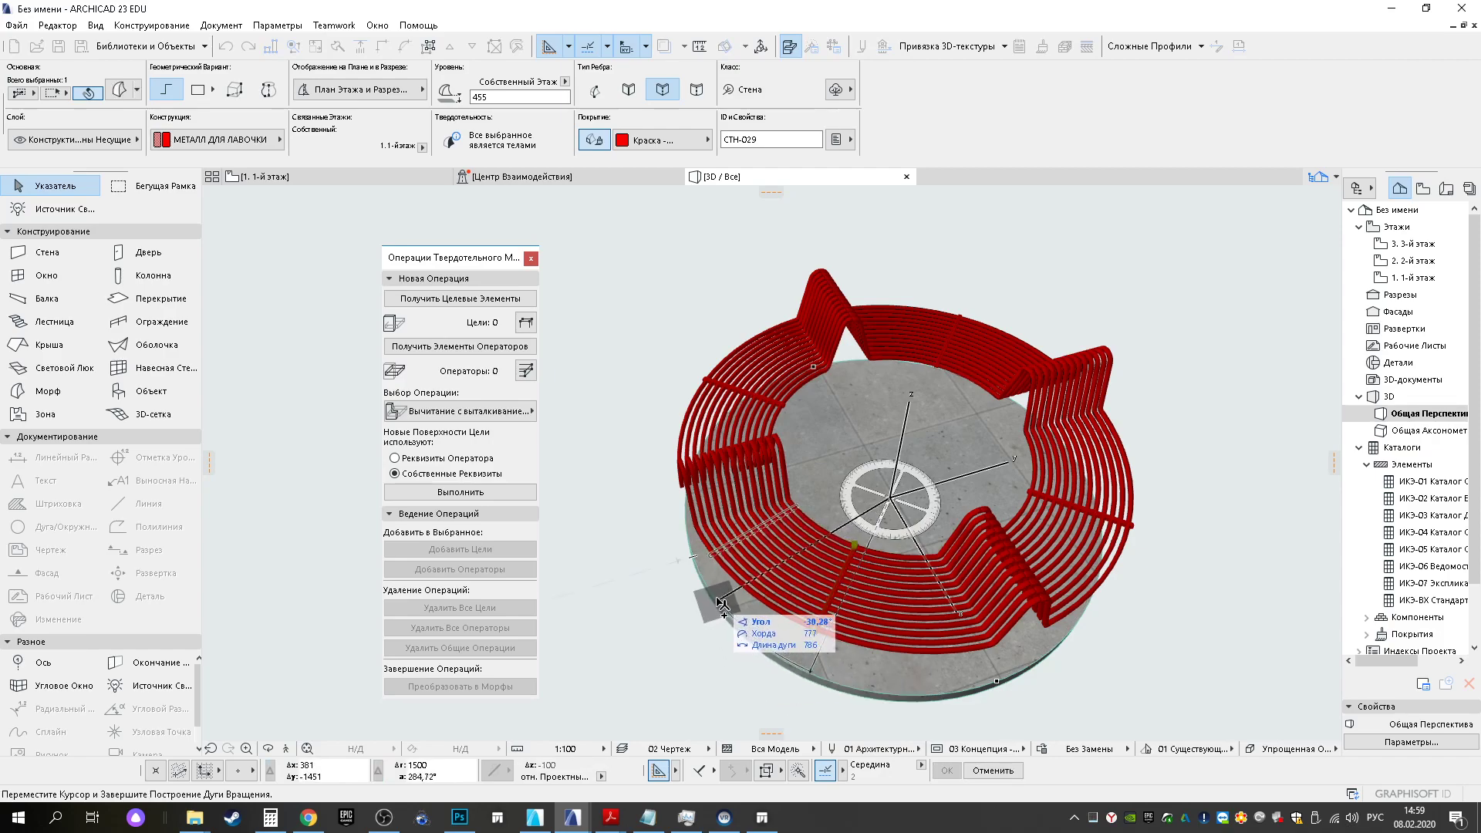
middle_click_drag(697, 561, 818, 579, "shift")
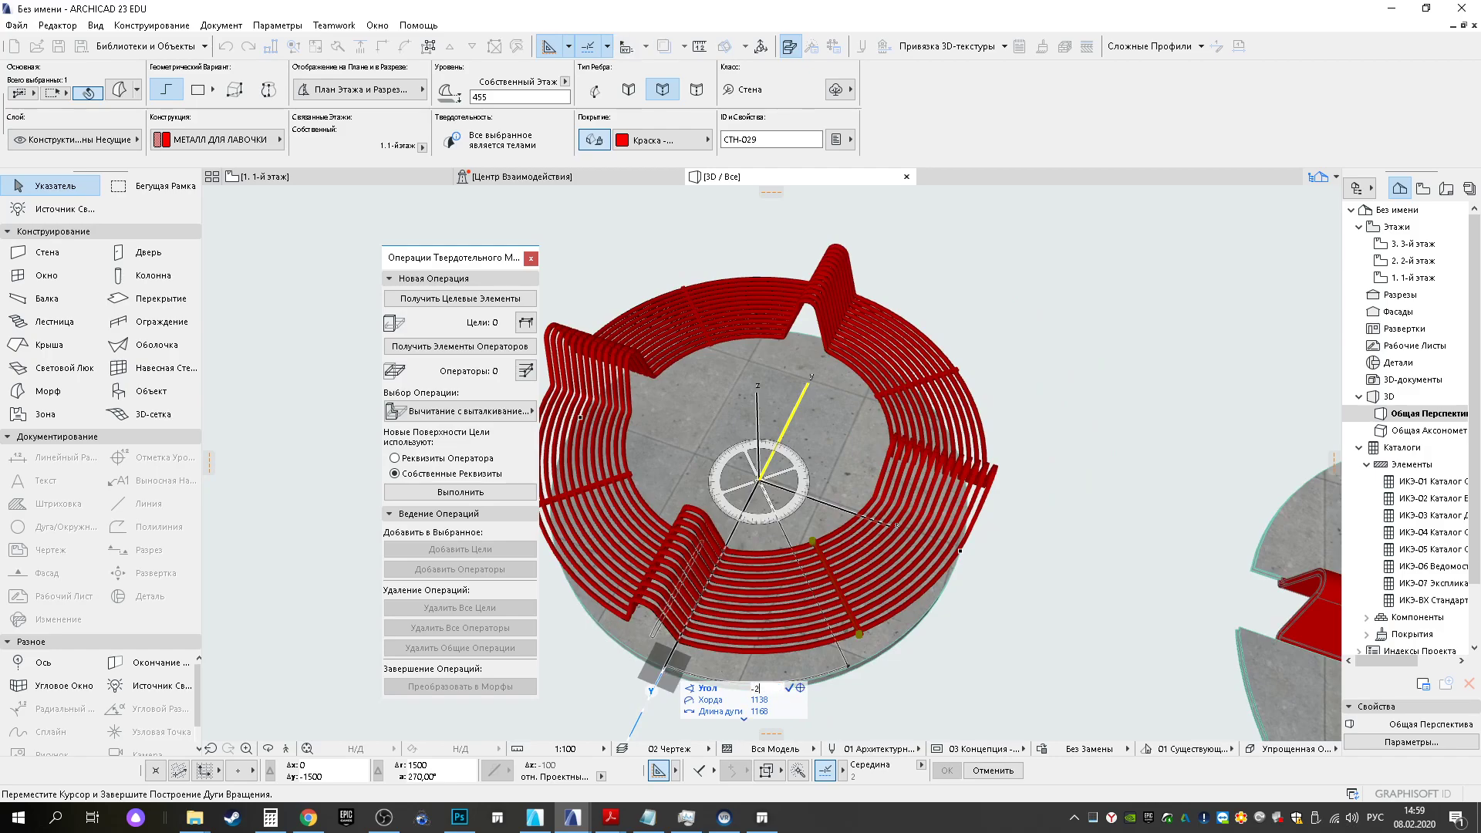
left_click(756, 688)
scroll(745, 662, "up", 5)
middle_click_drag(556, 579, 648, 457, "shift")
middle_click_drag(771, 475, 697, 330, "shift")
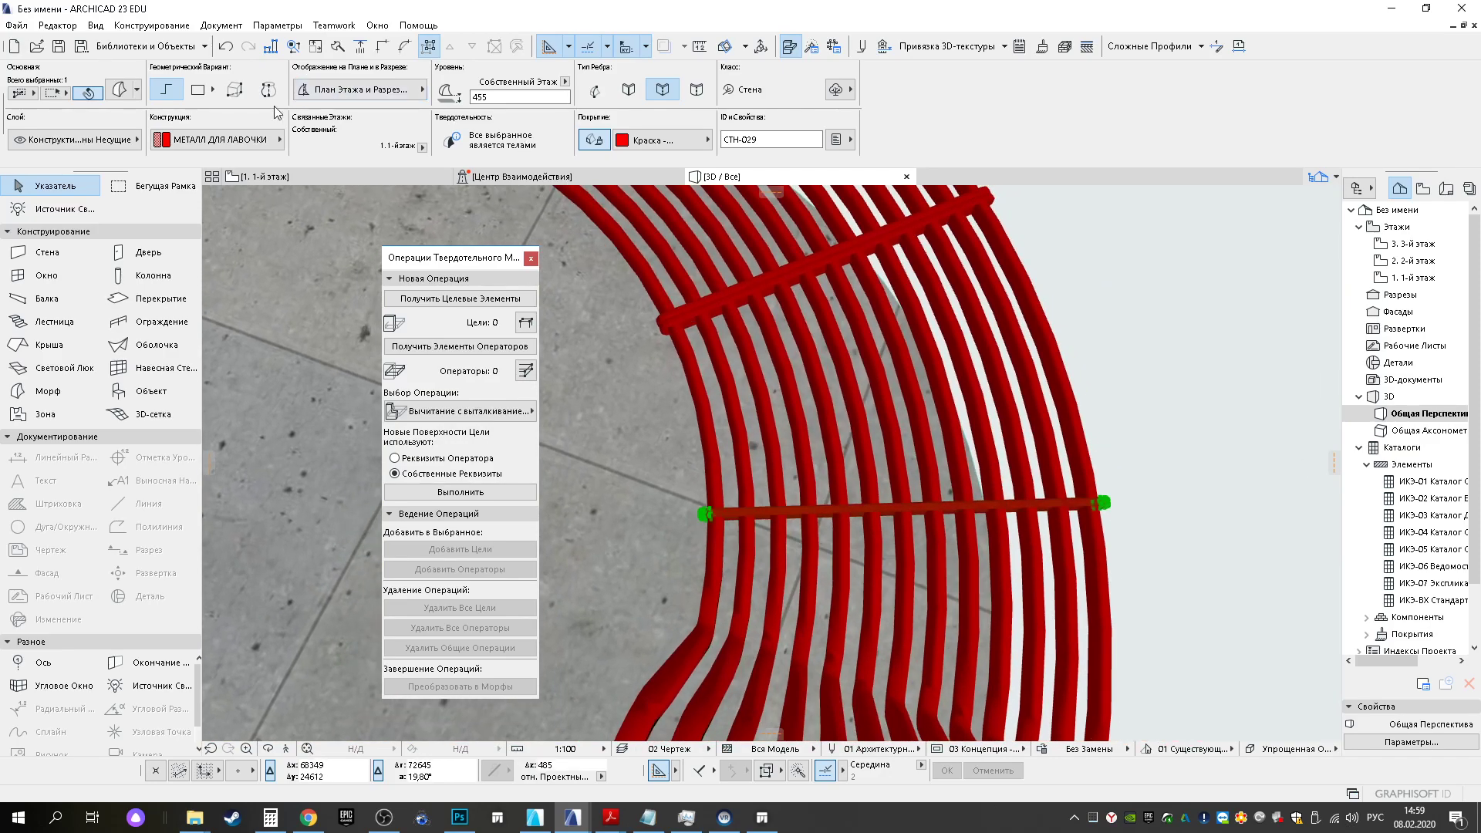
Undo the rotated copy of the crossbar
key("ctrl+z")
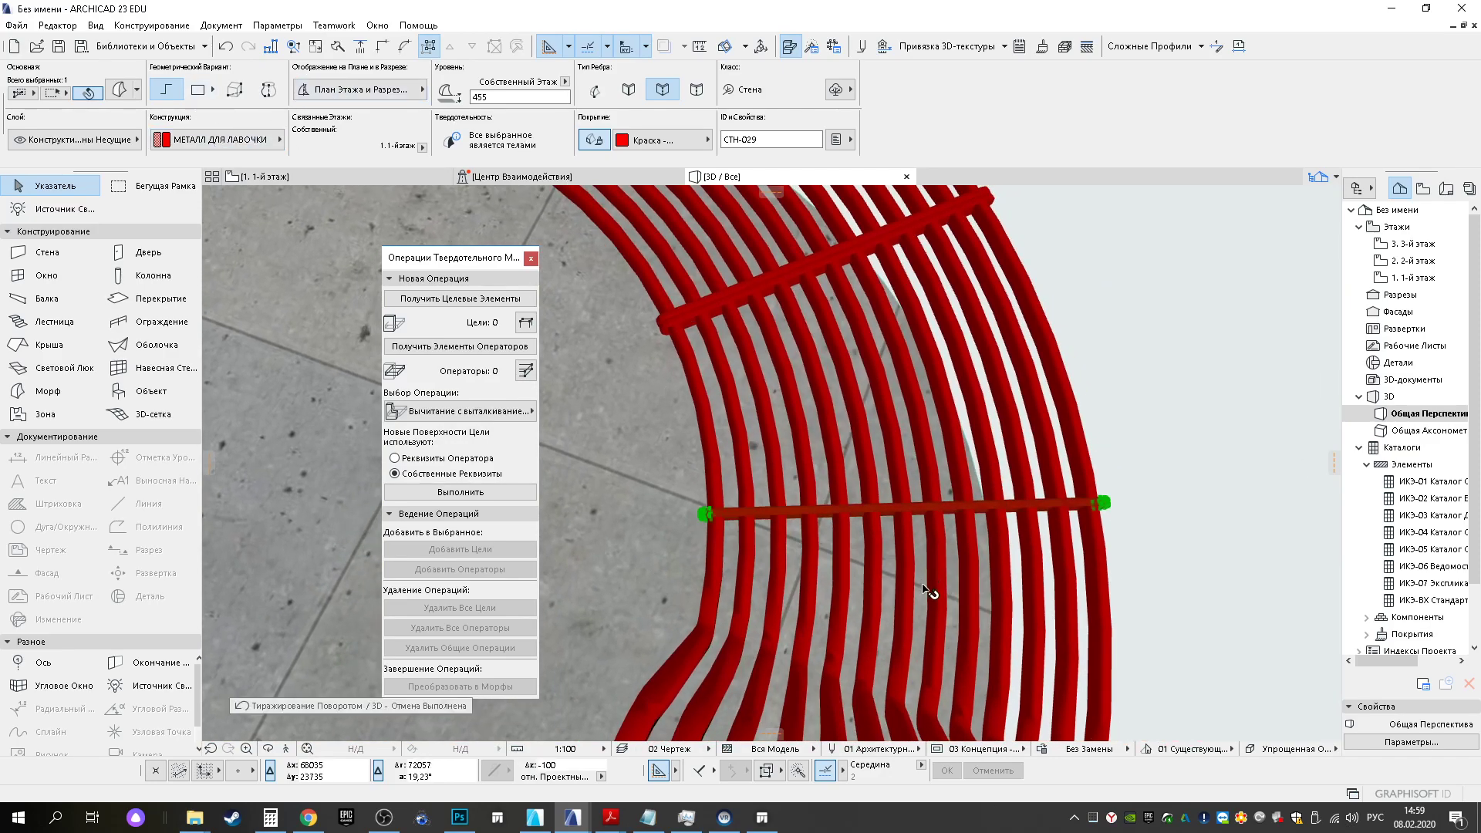
scroll(923, 577, "down", 6)
middle_click_drag(936, 490, 395, 494, "shift")
On the first-floor plan, draw a short wall with profile "для лавочки 3" across the outer end of the upper-right crossbar pair
left_click(262, 177)
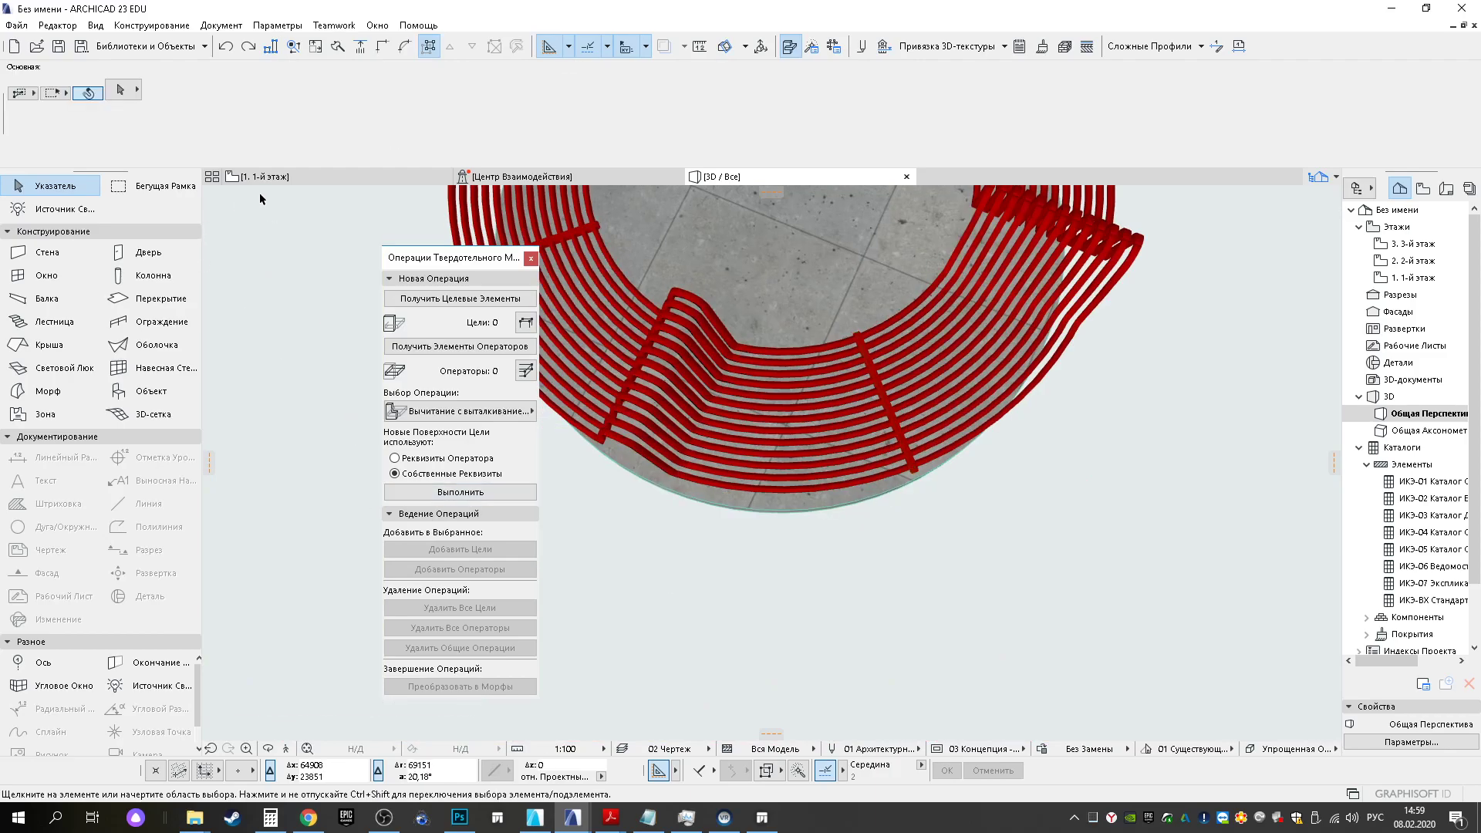
scroll(806, 501, "up", 6)
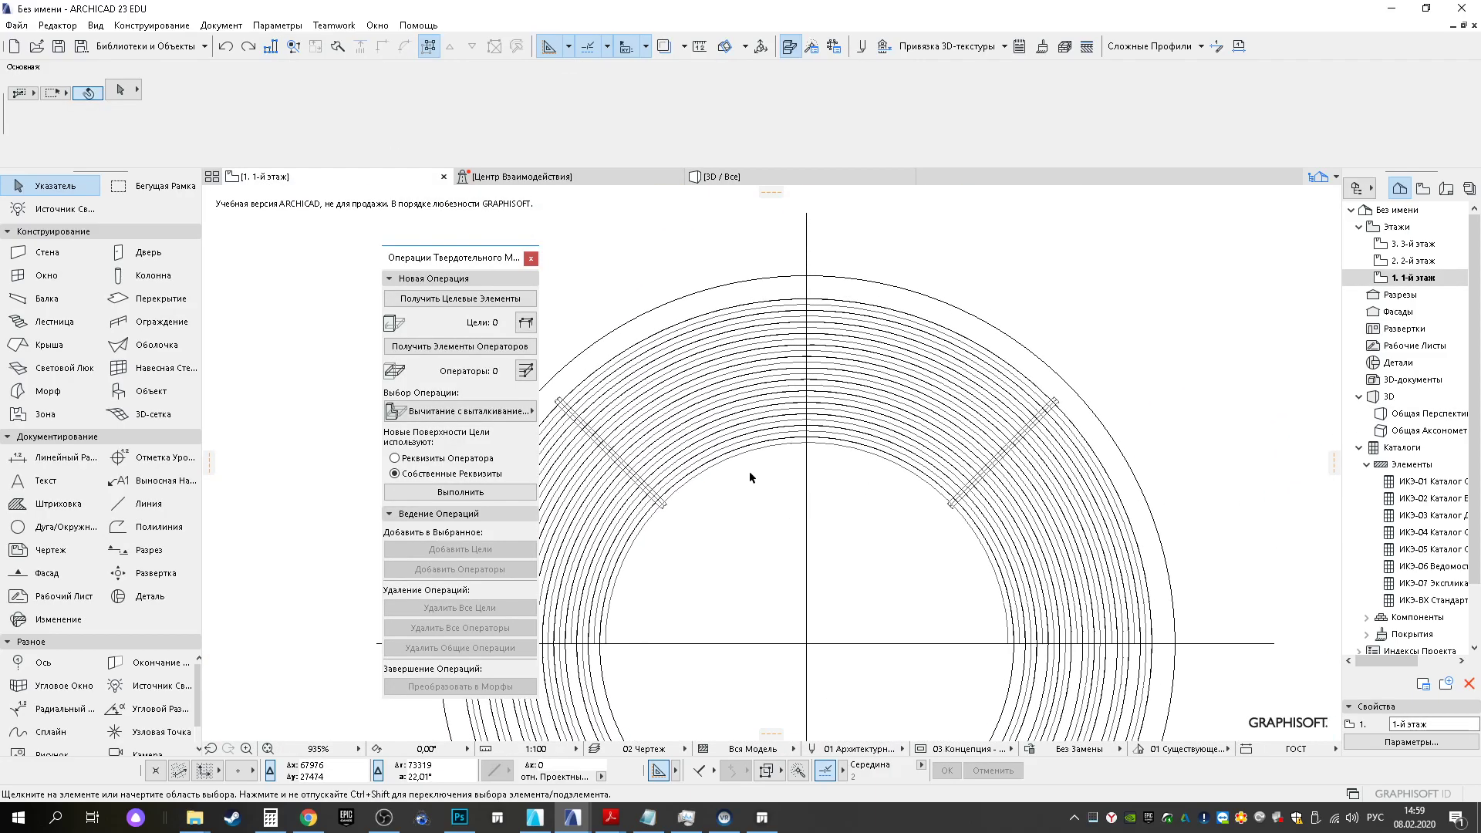
left_click(33, 253)
scroll(1011, 371, "up", 8)
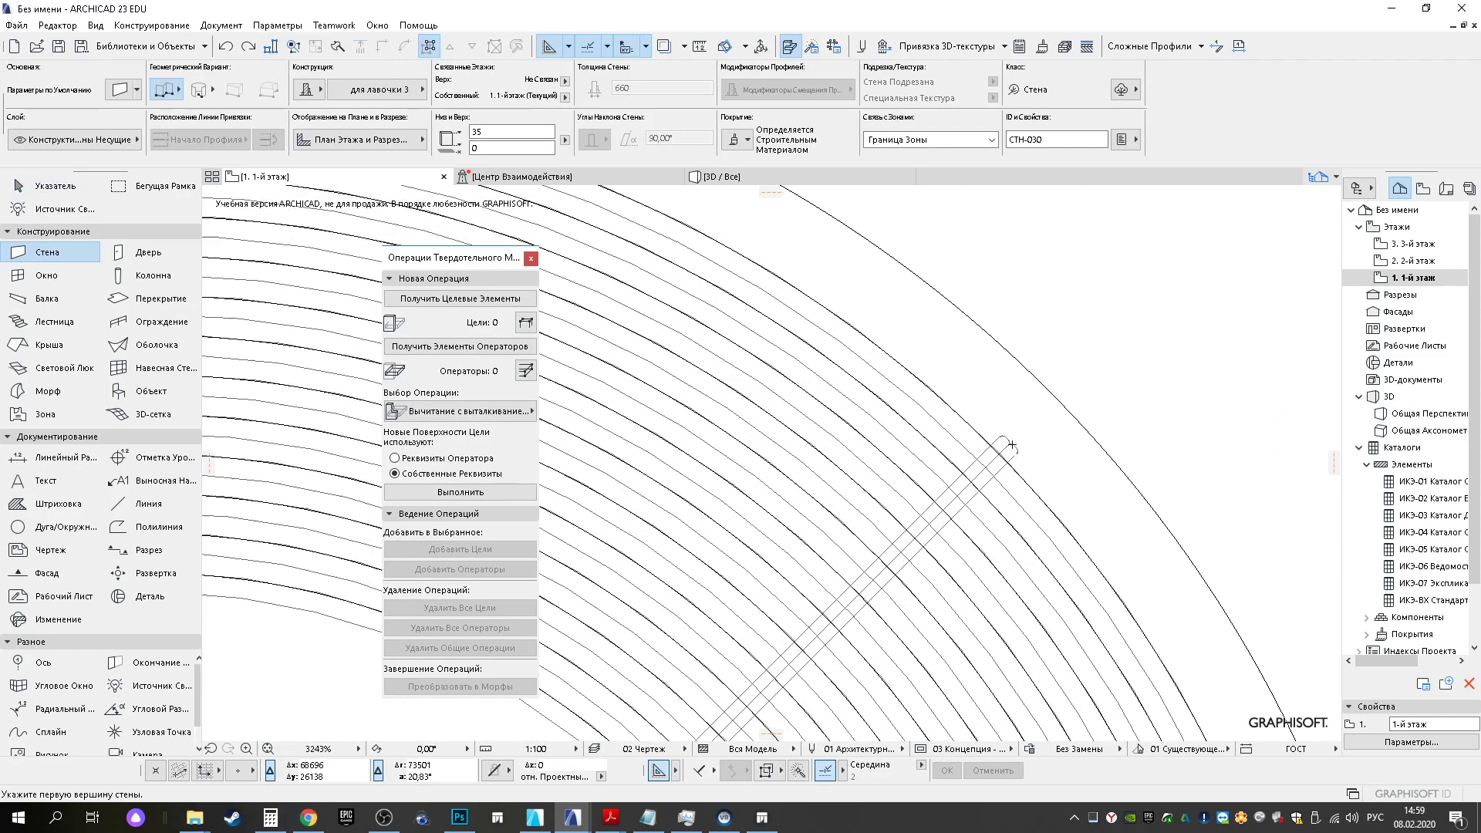
left_click(995, 437)
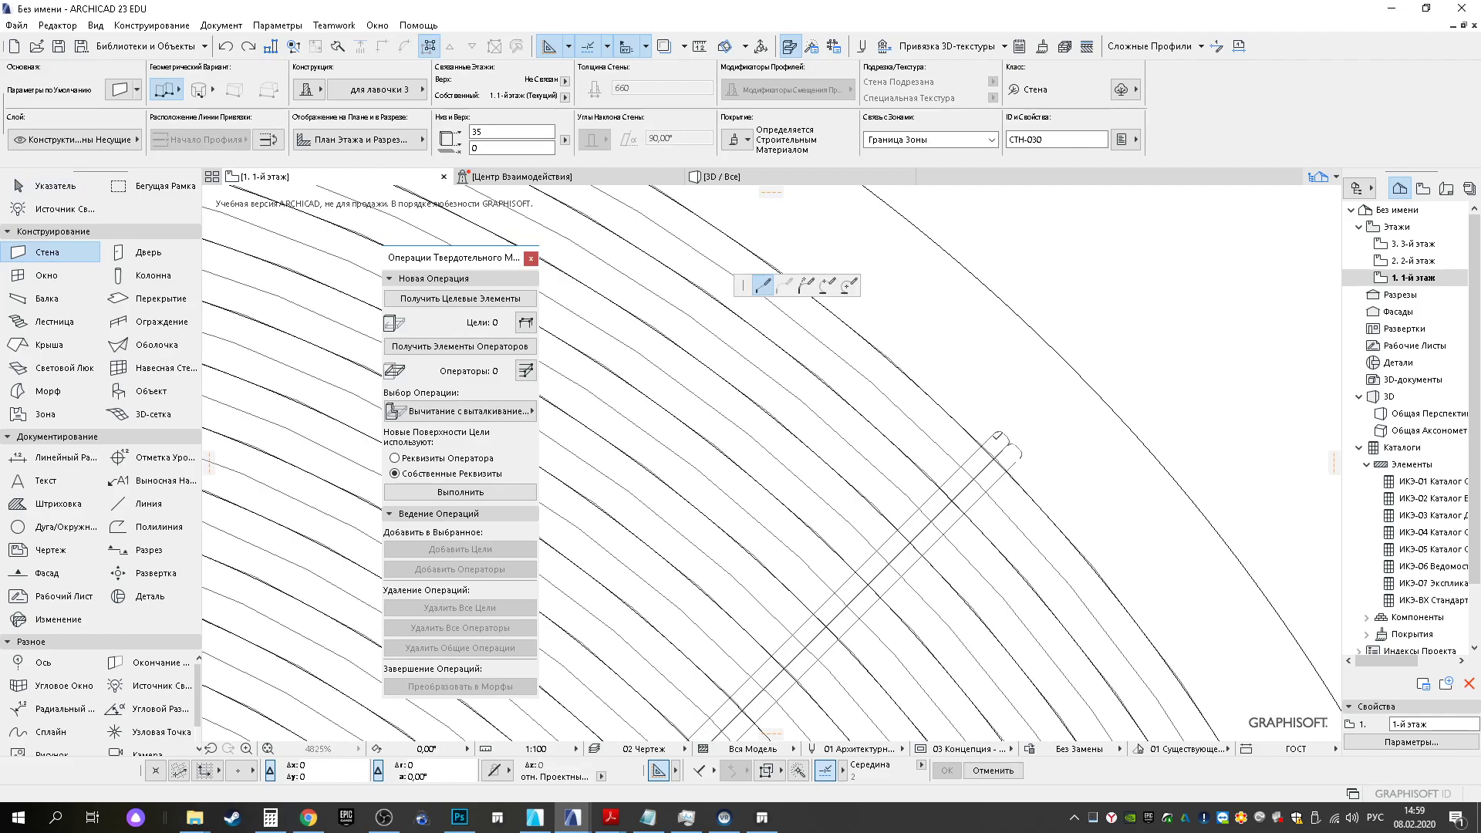
double_click(1007, 448)
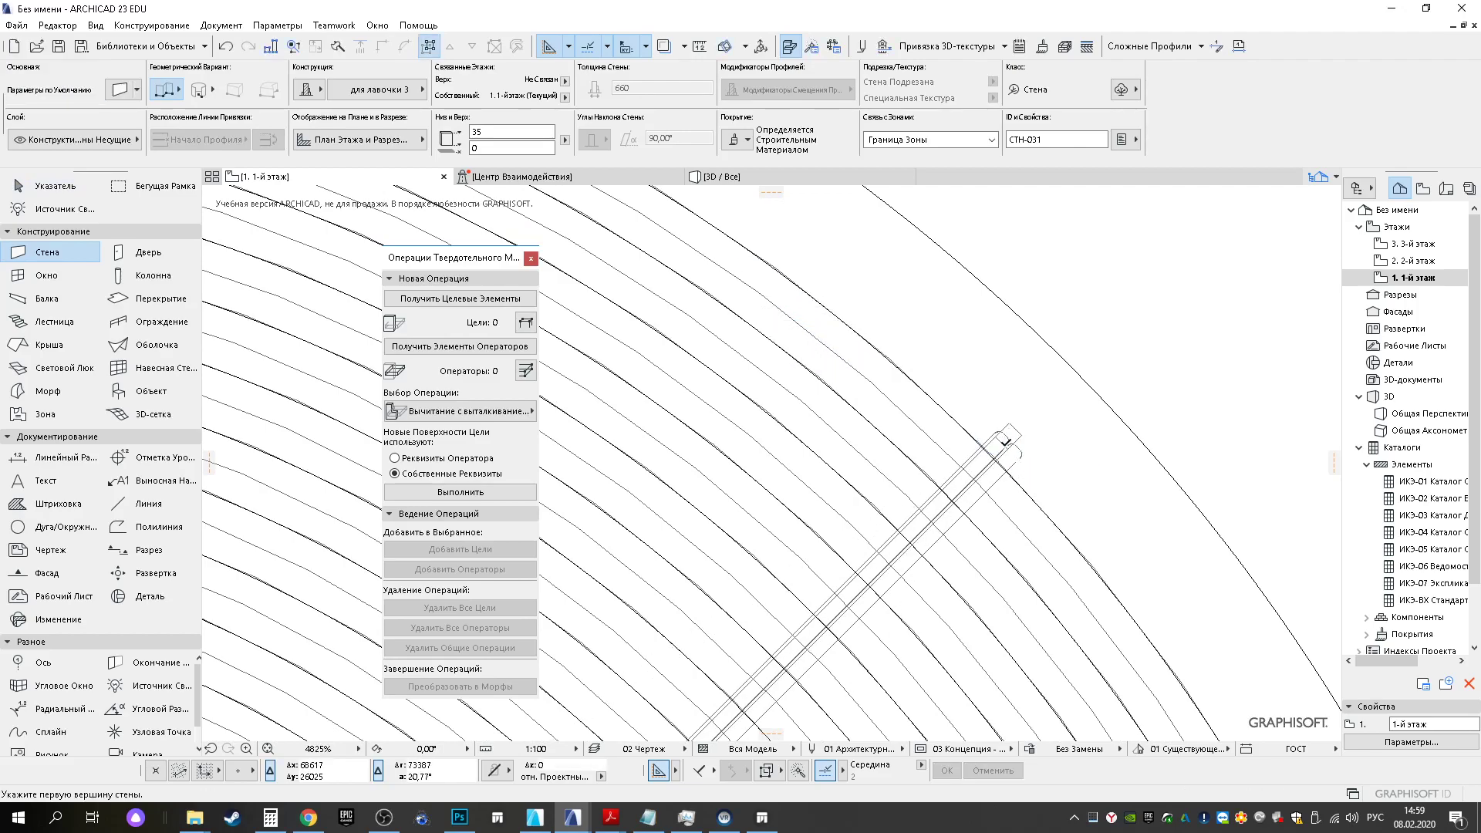
key("Escape")
Change the new wall's profile to "для лавочки 4"
left_click(1015, 430)
left_click(374, 90)
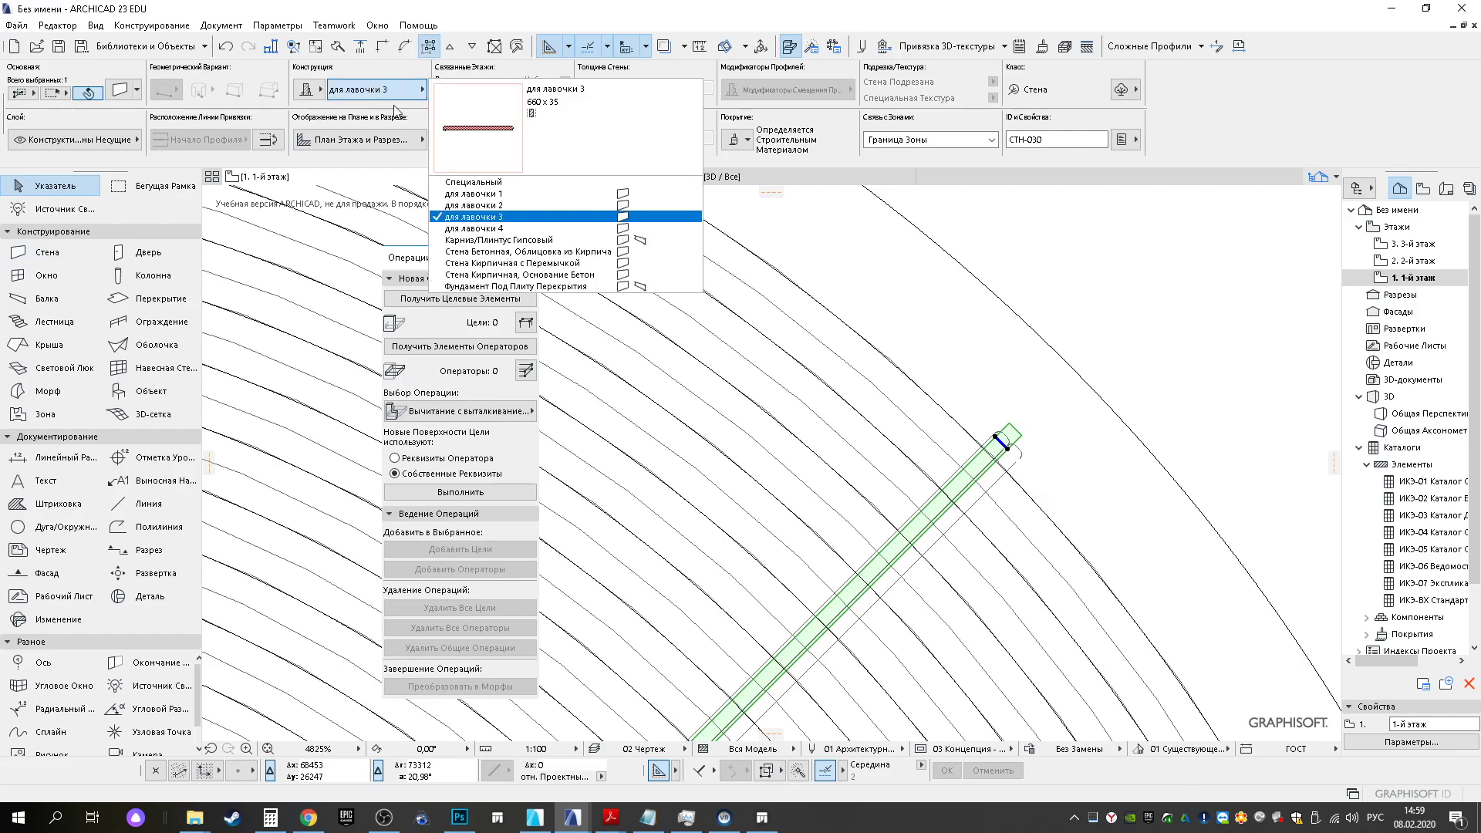
left_click(494, 229)
scroll(1005, 456, "down", 5)
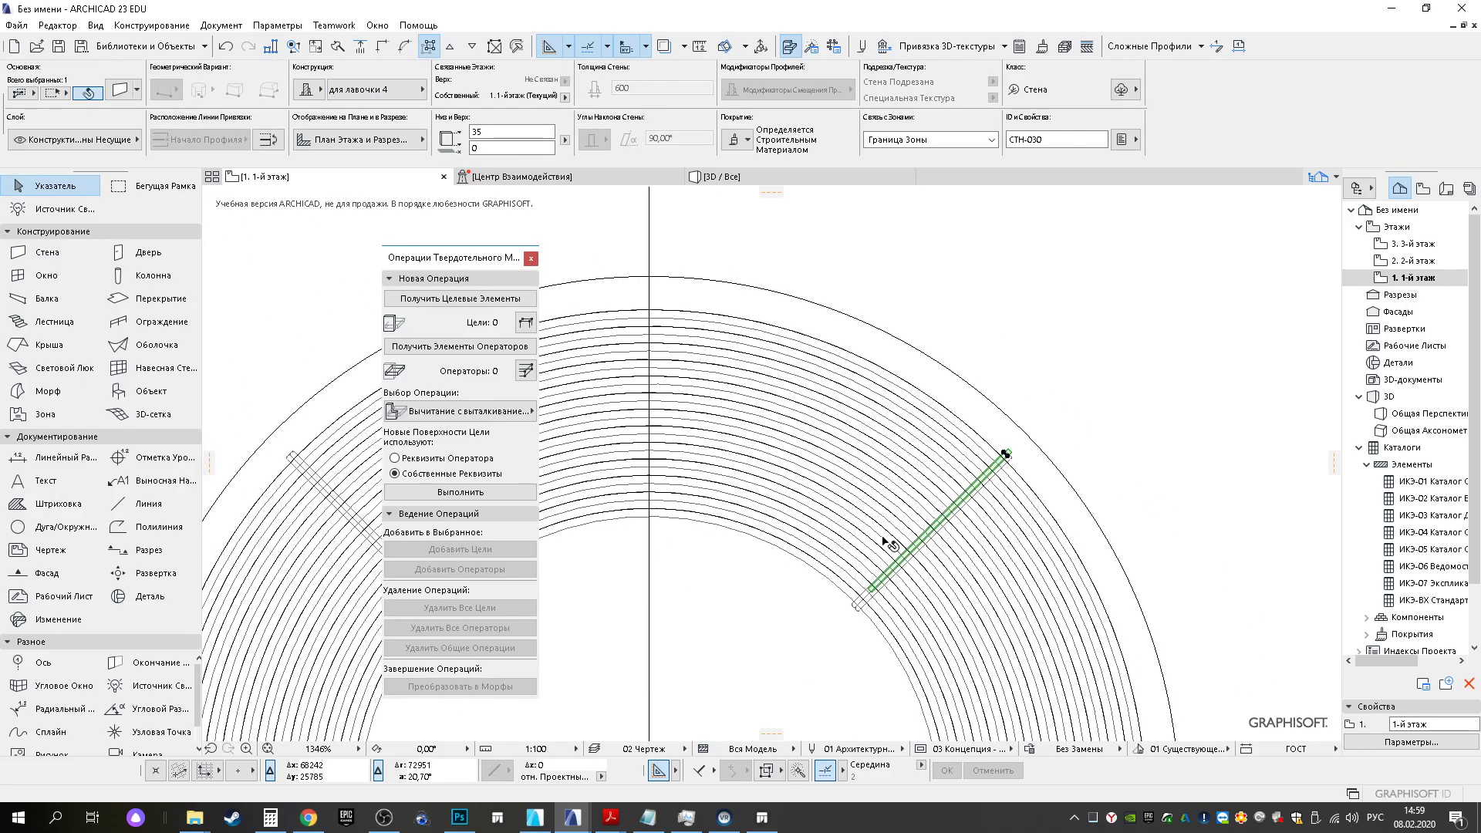
Move the short crossbar inward along the upper-right crossbar pair so both its ends sit inside the pair's rounded ends
scroll(1006, 455, "up", 4)
key("ctrl+d")
left_click(1014, 433)
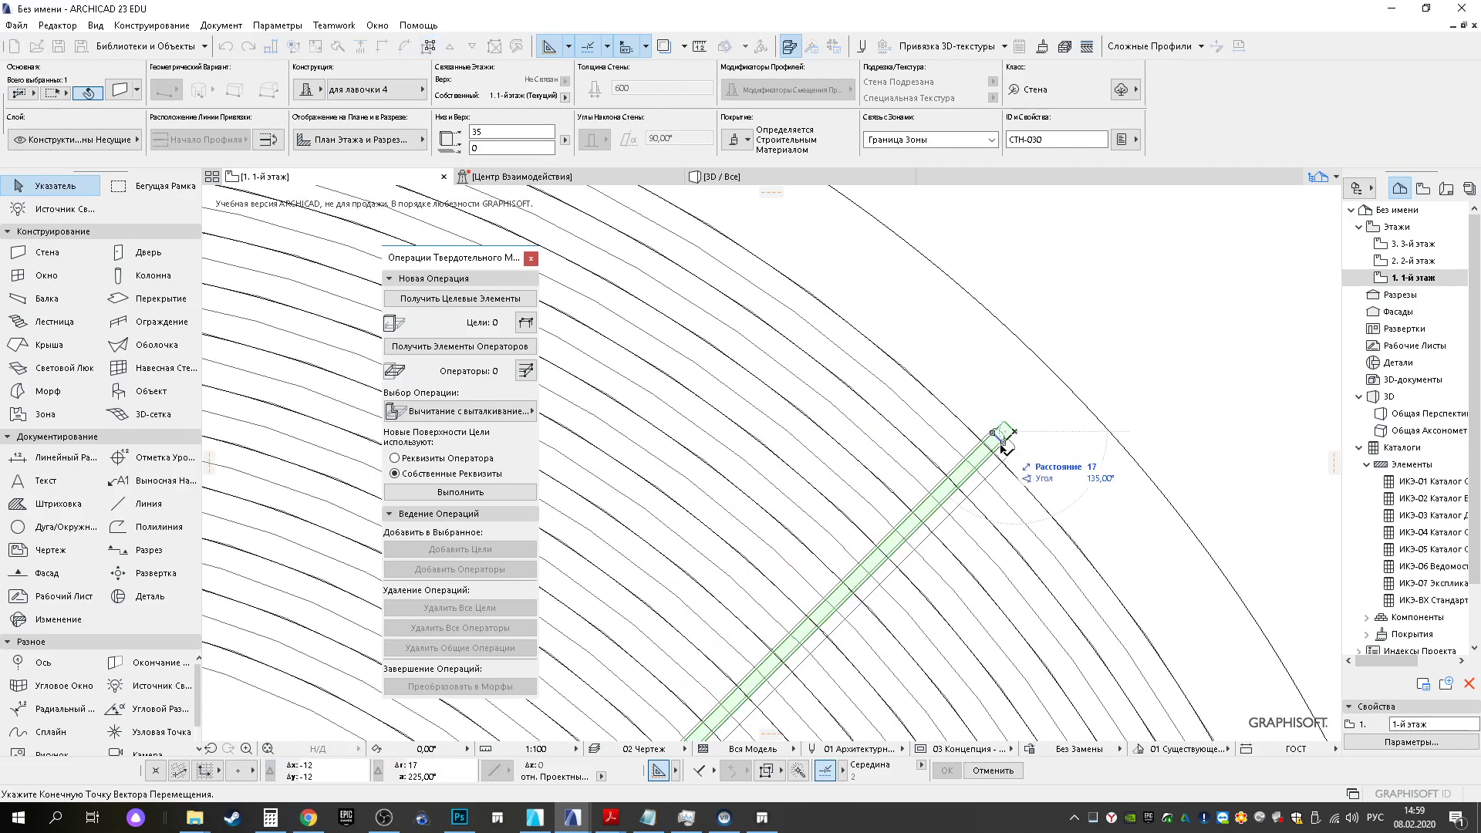
scroll(992, 455, "up", 3)
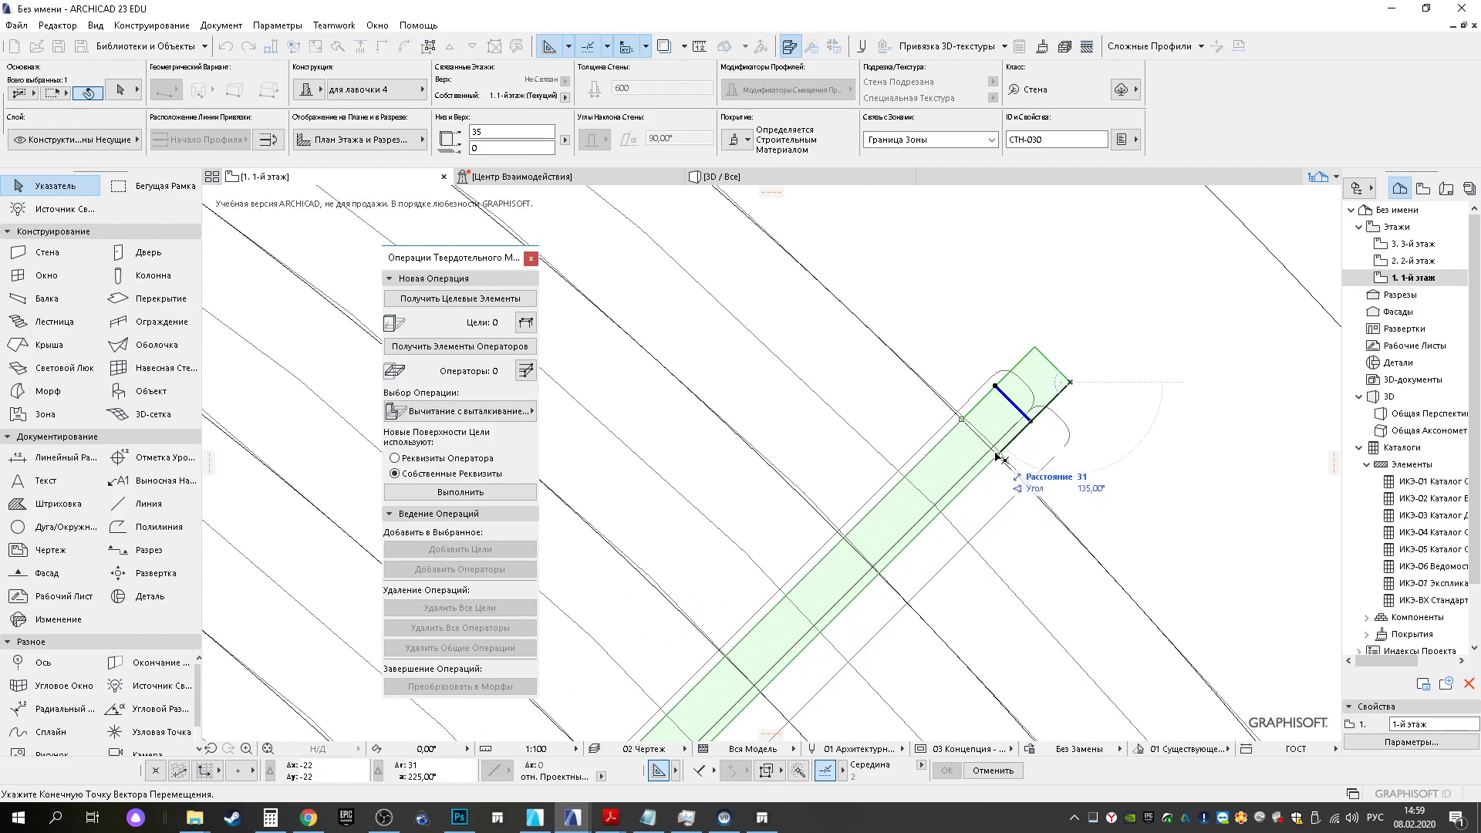
left_click(997, 456)
scroll(925, 493, "down", 6)
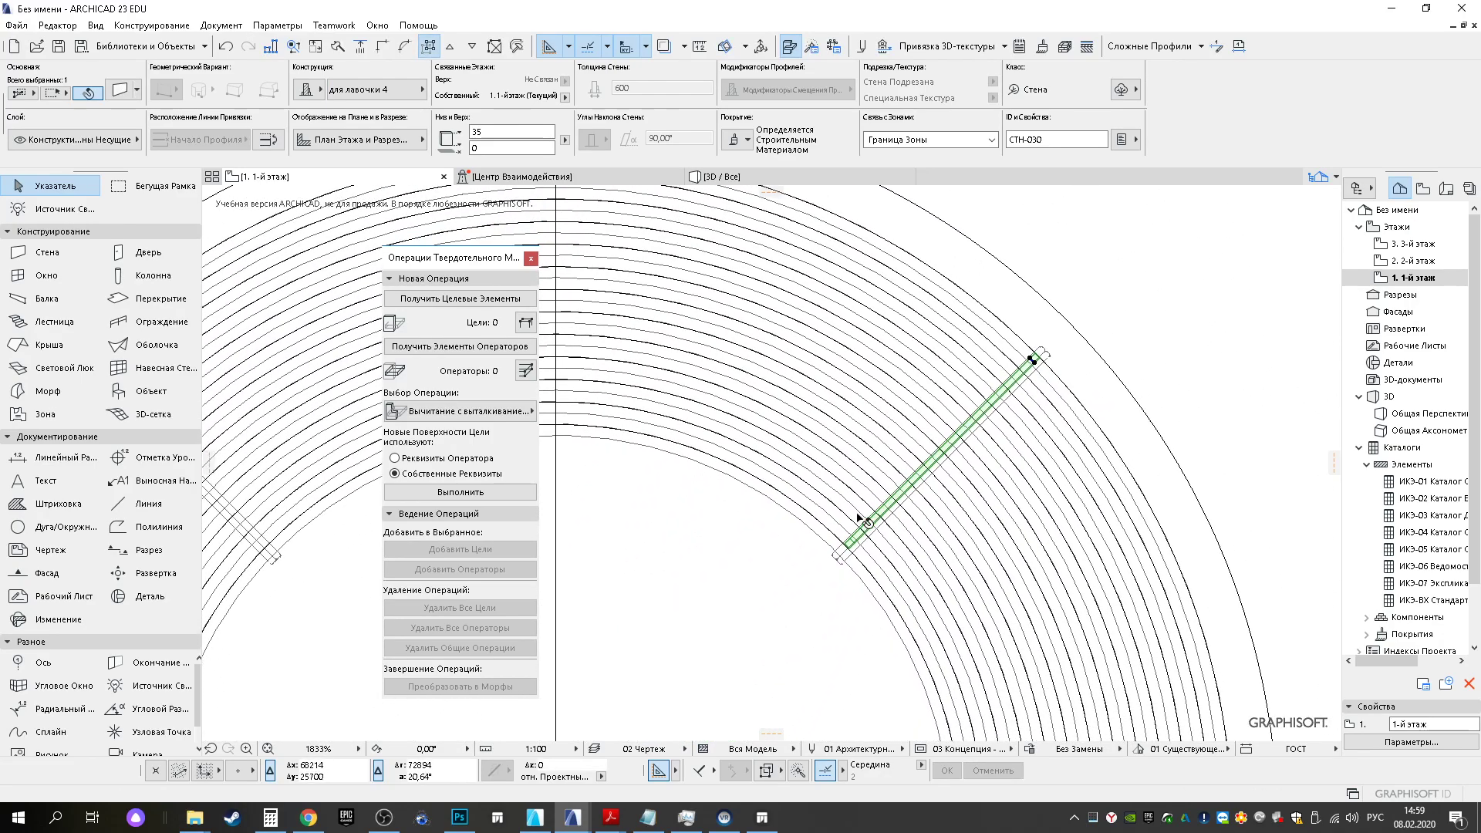
scroll(846, 549, "up", 4)
left_click(867, 546)
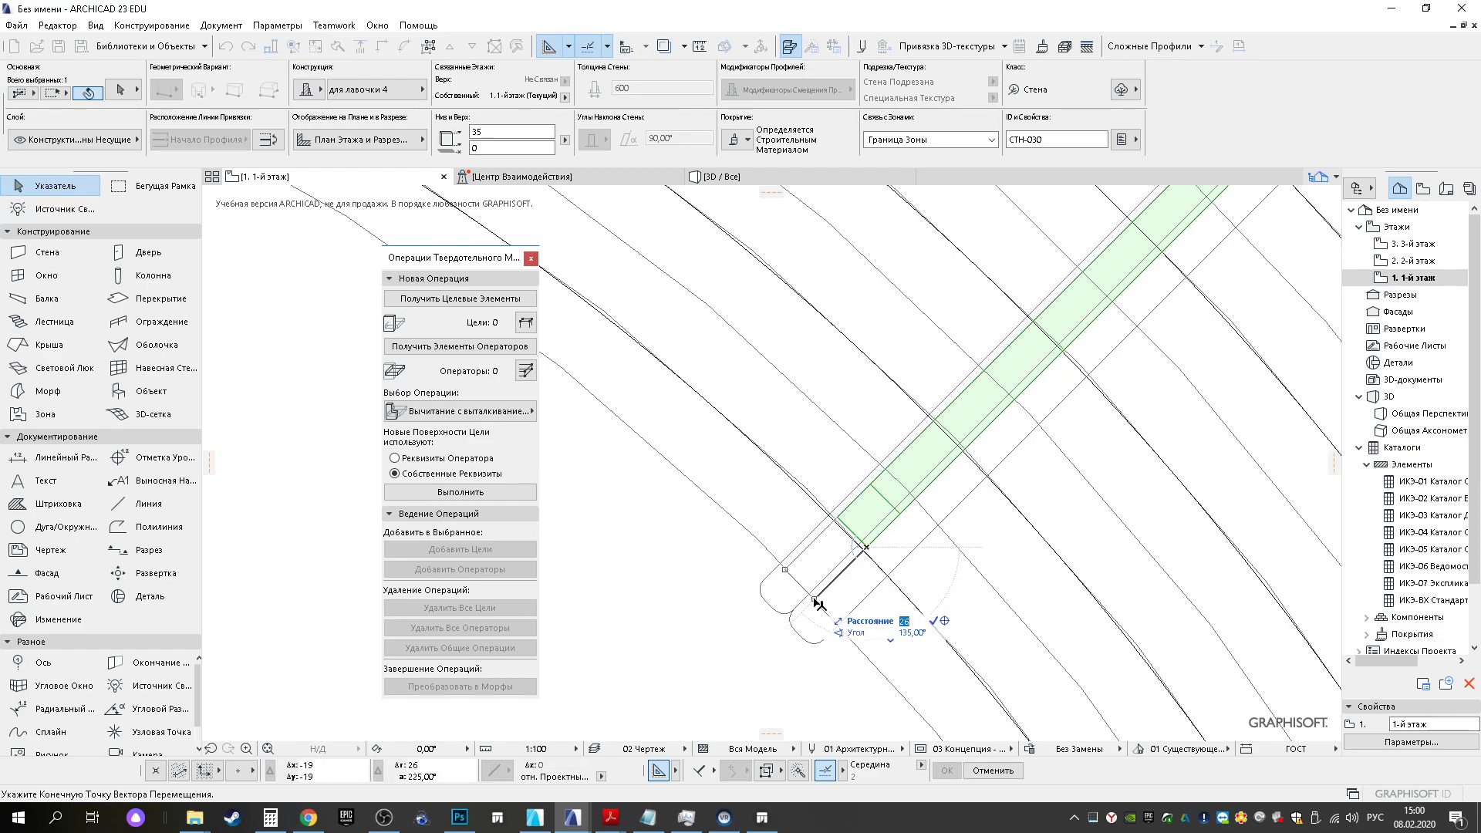
key("Return")
Try to rotate the short crossbar by 12.5° about the bench's centre, and undo the rotation
scroll(844, 556, "down", 6)
scroll(895, 487, "down", 3)
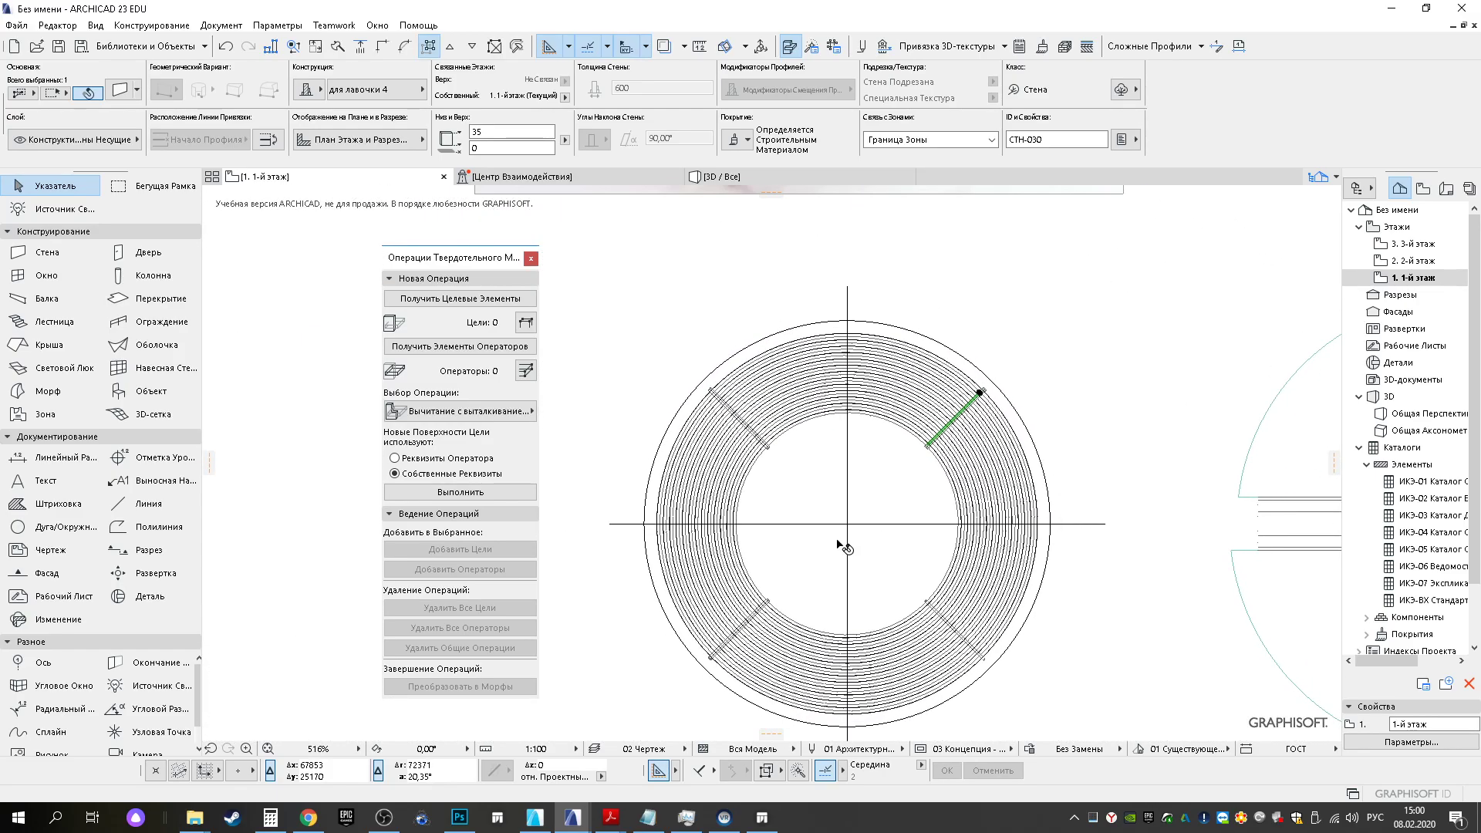
left_click(846, 529)
scroll(975, 396, "up", 5)
scroll(991, 412, "up", 2)
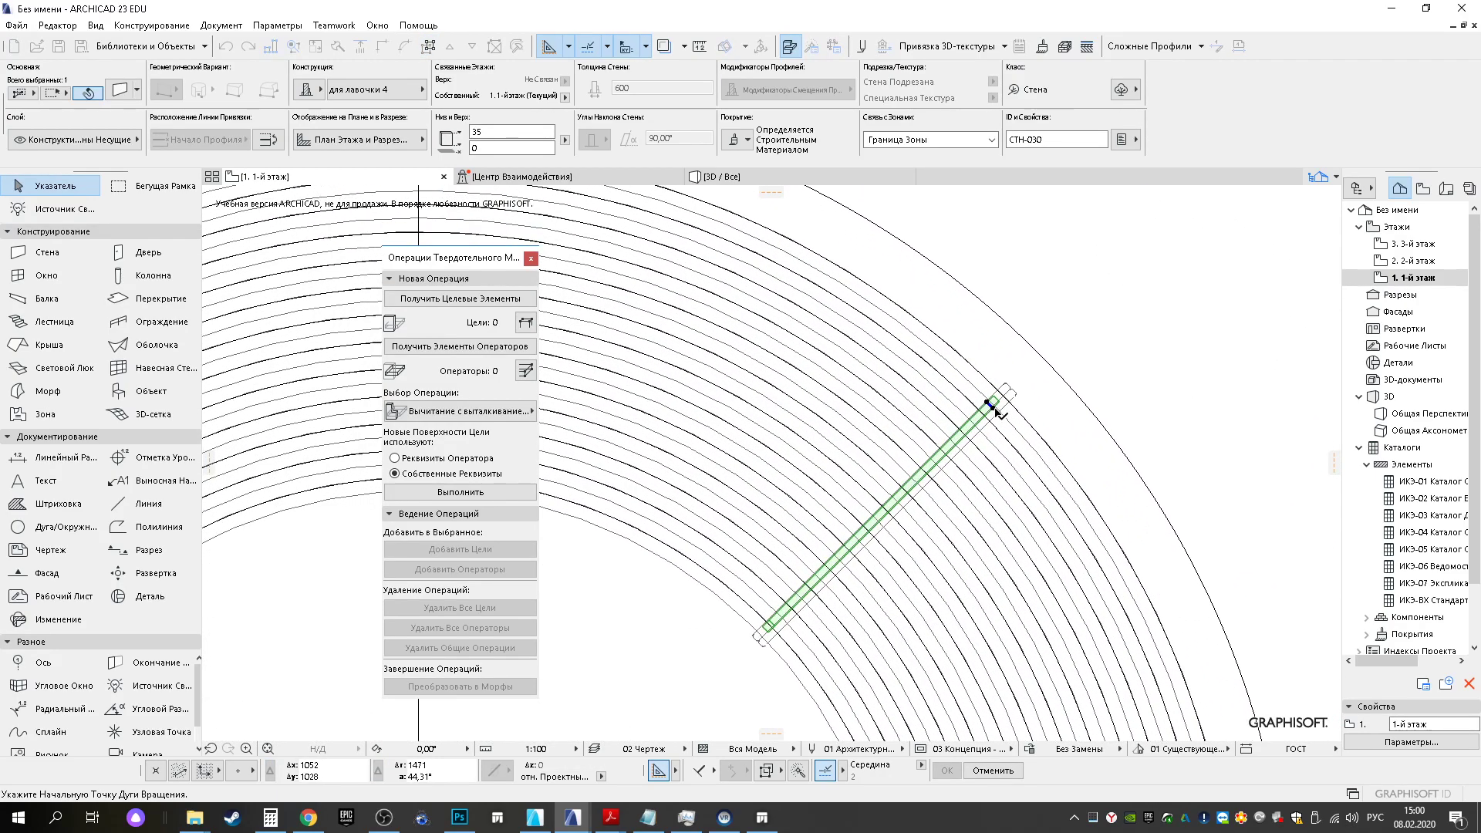
left_click(995, 409)
scroll(956, 386, "down", 4)
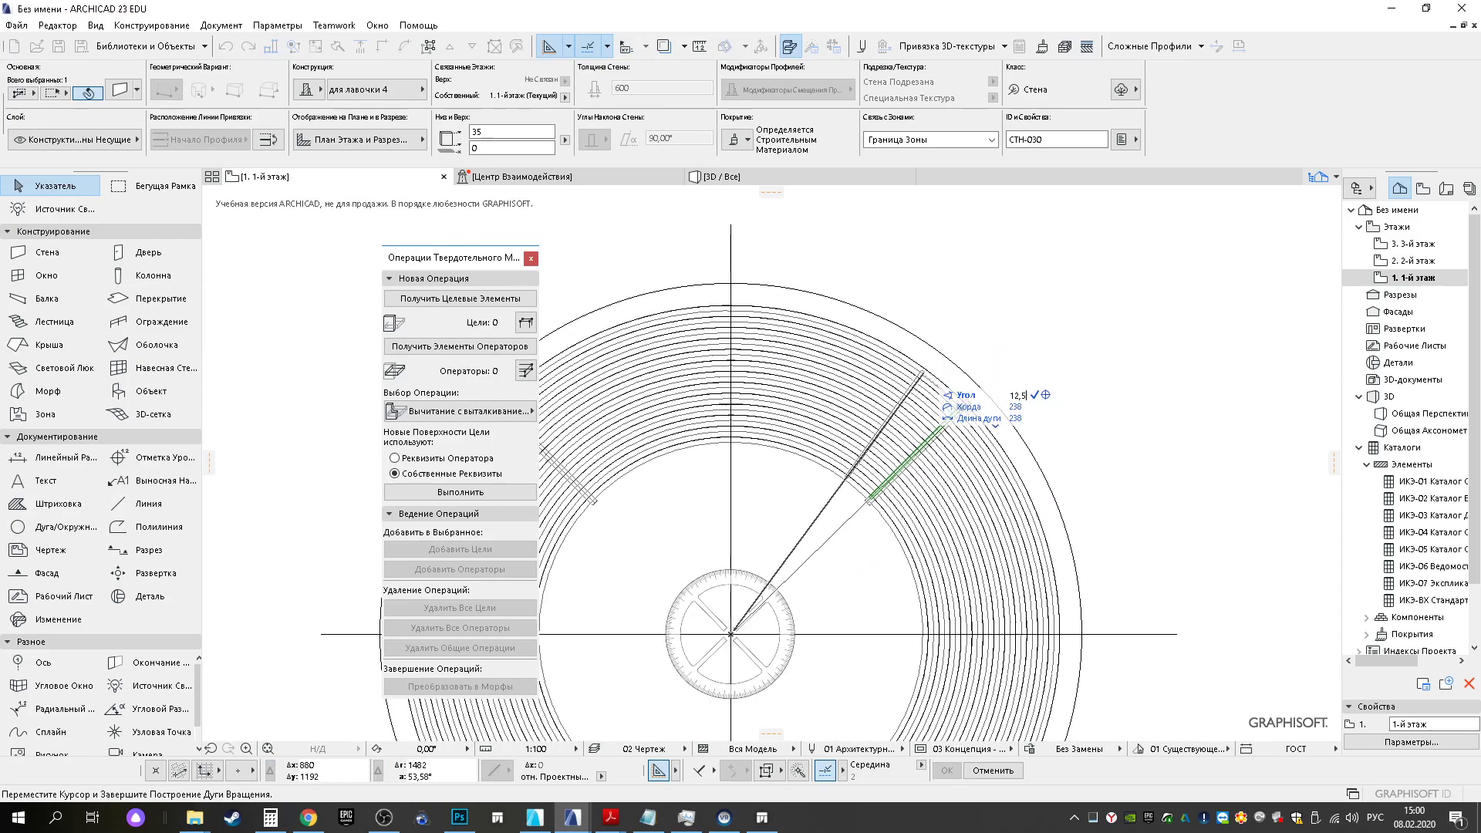
type("12,5")
key("Return")
key("ctrl+z")
Rotate the short crossbar counterclockwise about the bench's centre, placing it midway between the upper-right crossbar pair and the vertical axis
middle_click_drag(887, 536, 948, 436)
key("ctrl+e")
left_click(792, 534)
left_click(1022, 308)
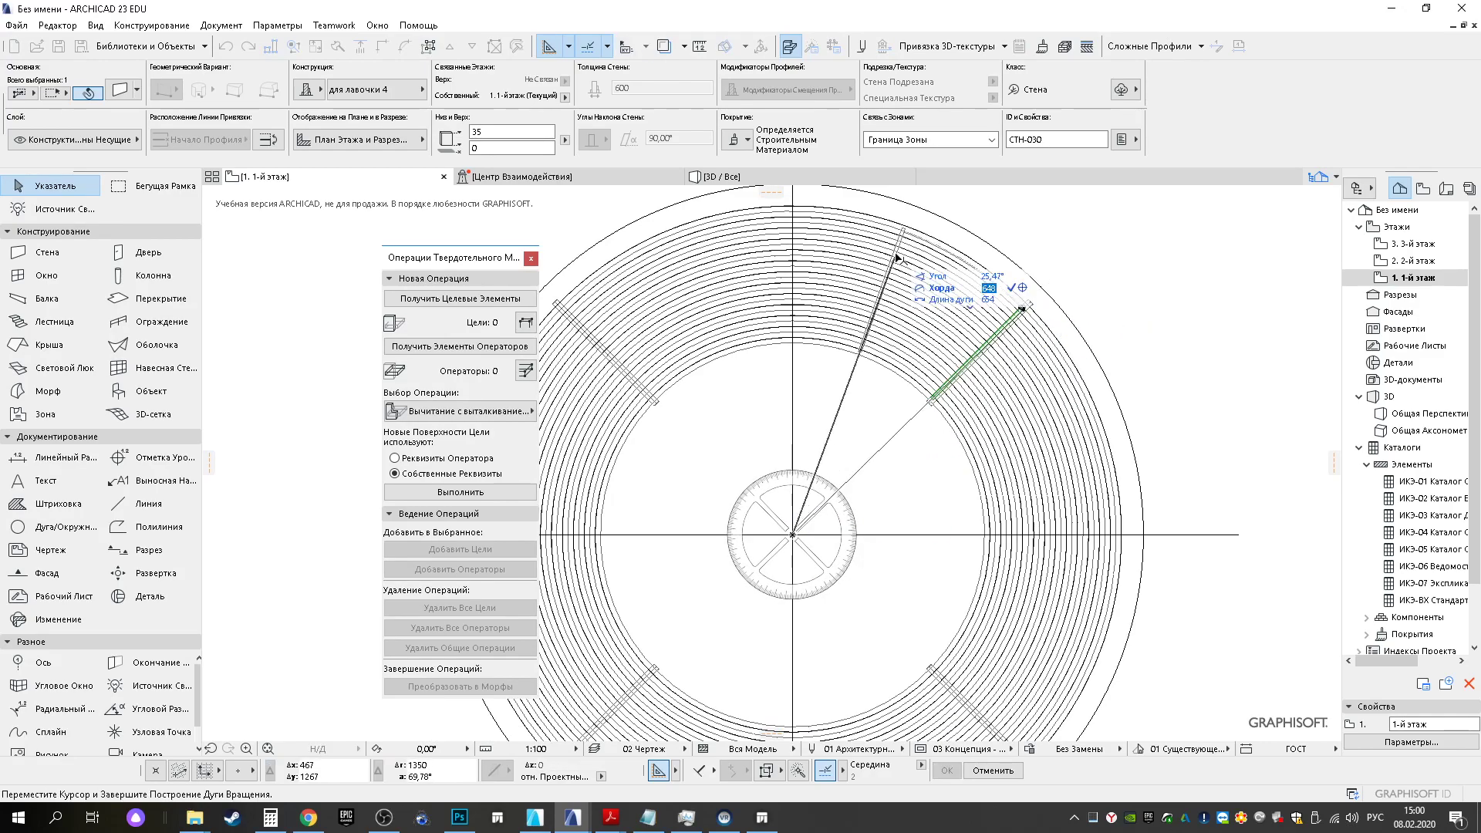
key("Return")
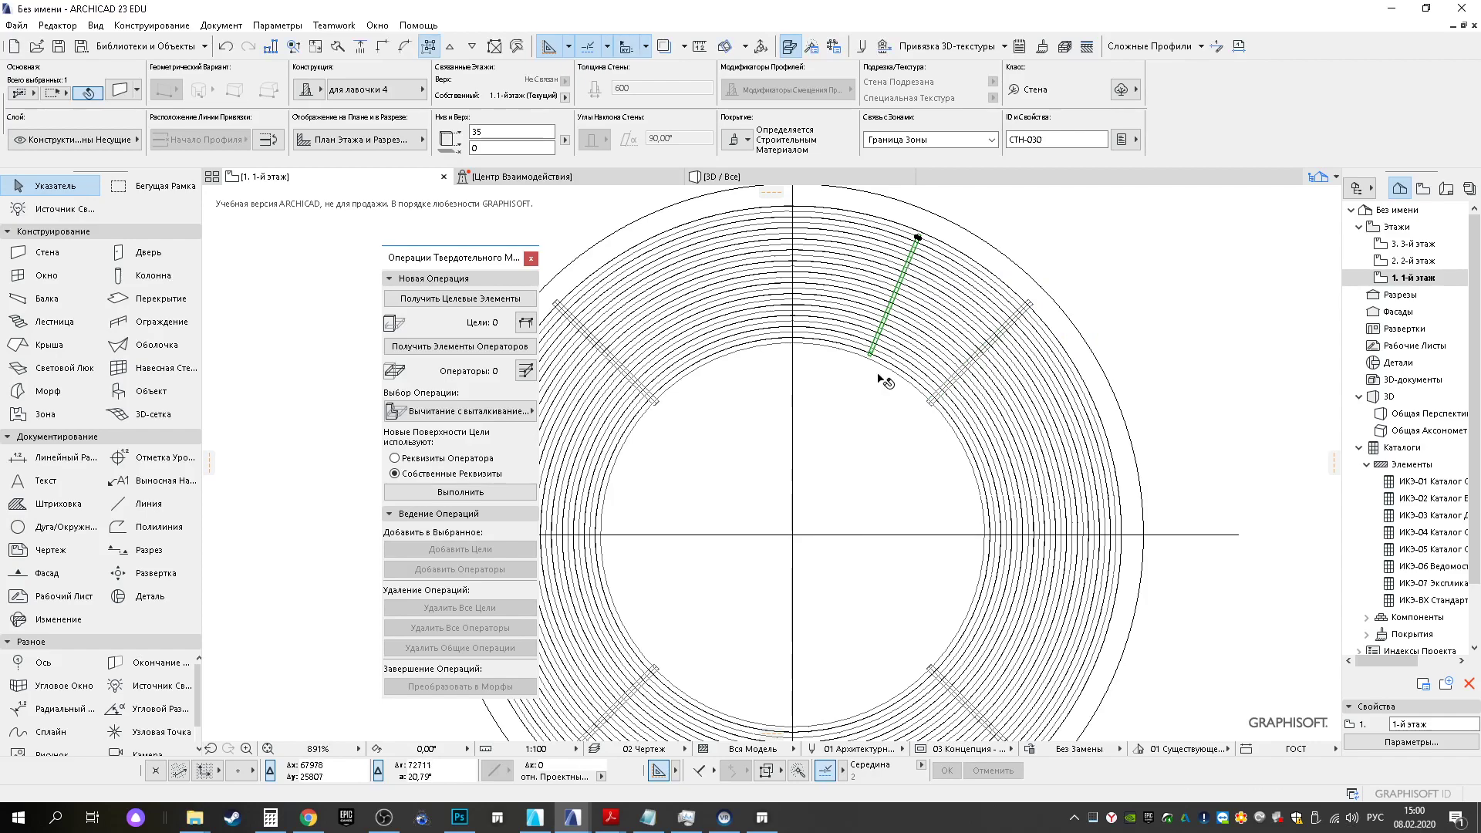
Mirror a copy of the short crossbar across the bench's vertical axis
middle_click_drag(810, 468, 862, 541)
key("ctrl+shift+m")
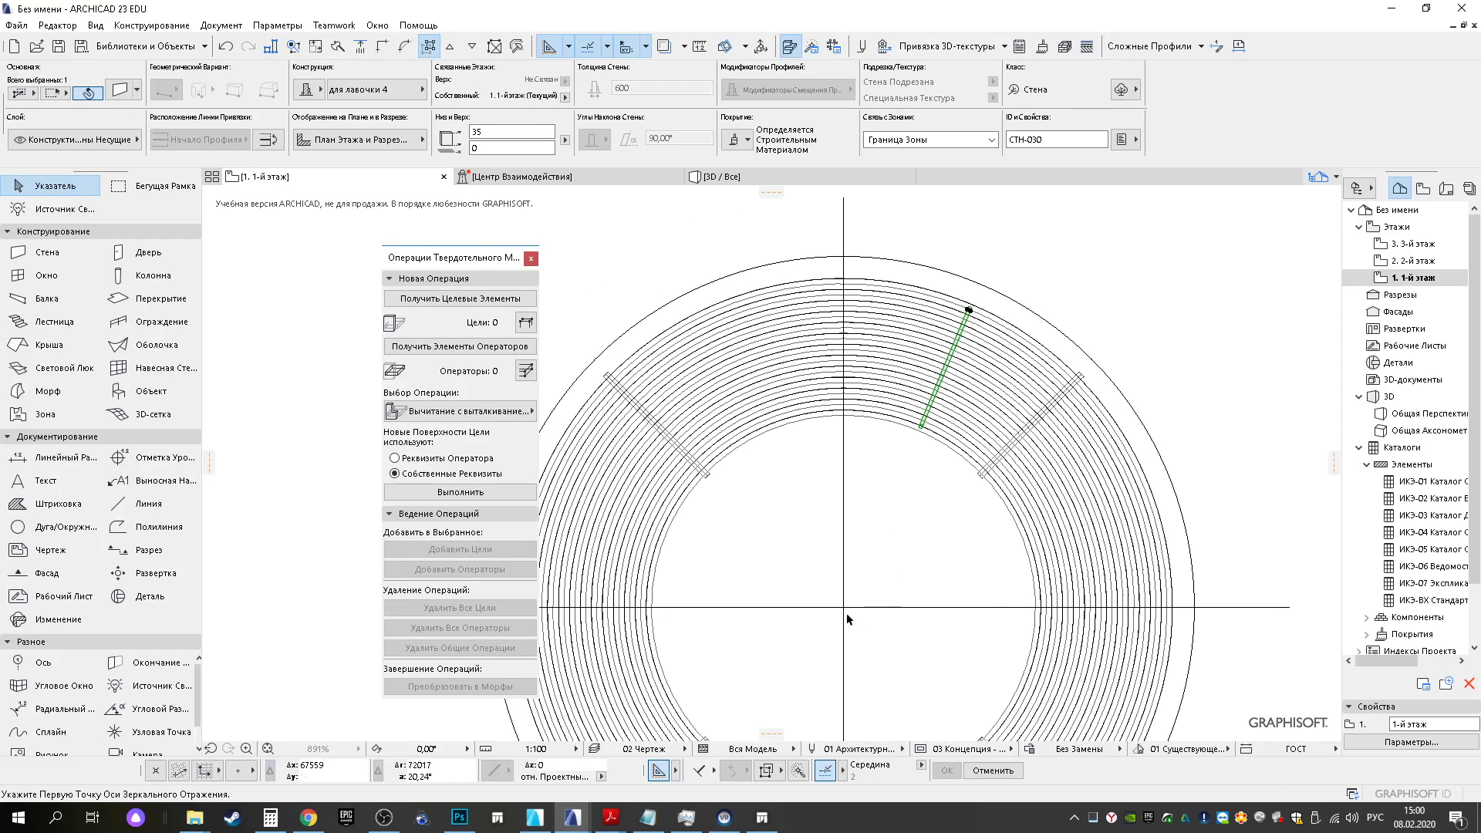
left_click(844, 608)
left_click(832, 473)
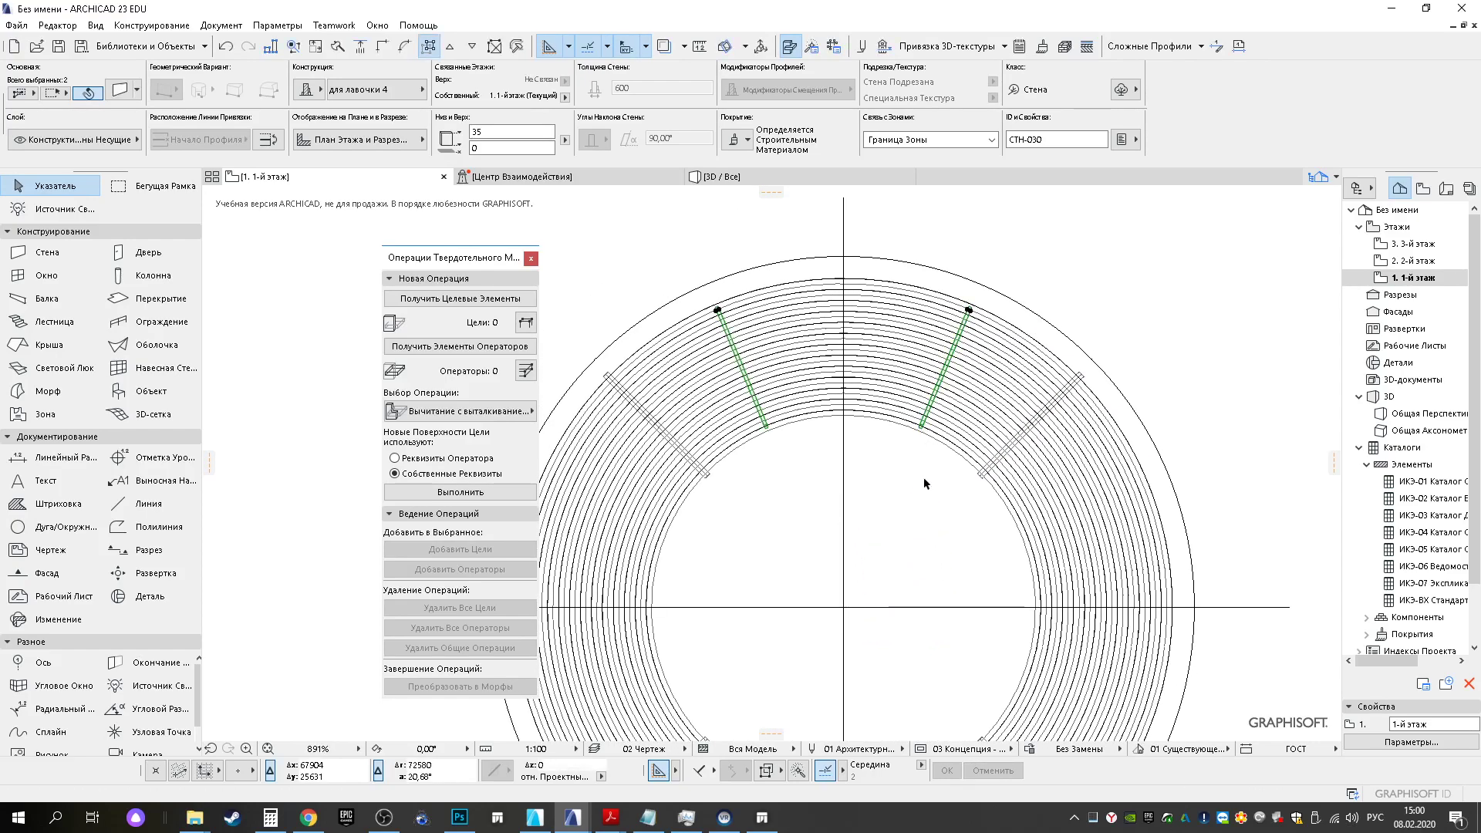
Mirror copies of the two upper short crossbars across the bench's horizontal axis
middle_click_drag(860, 614, 888, 591)
key("ctrl+shift+m")
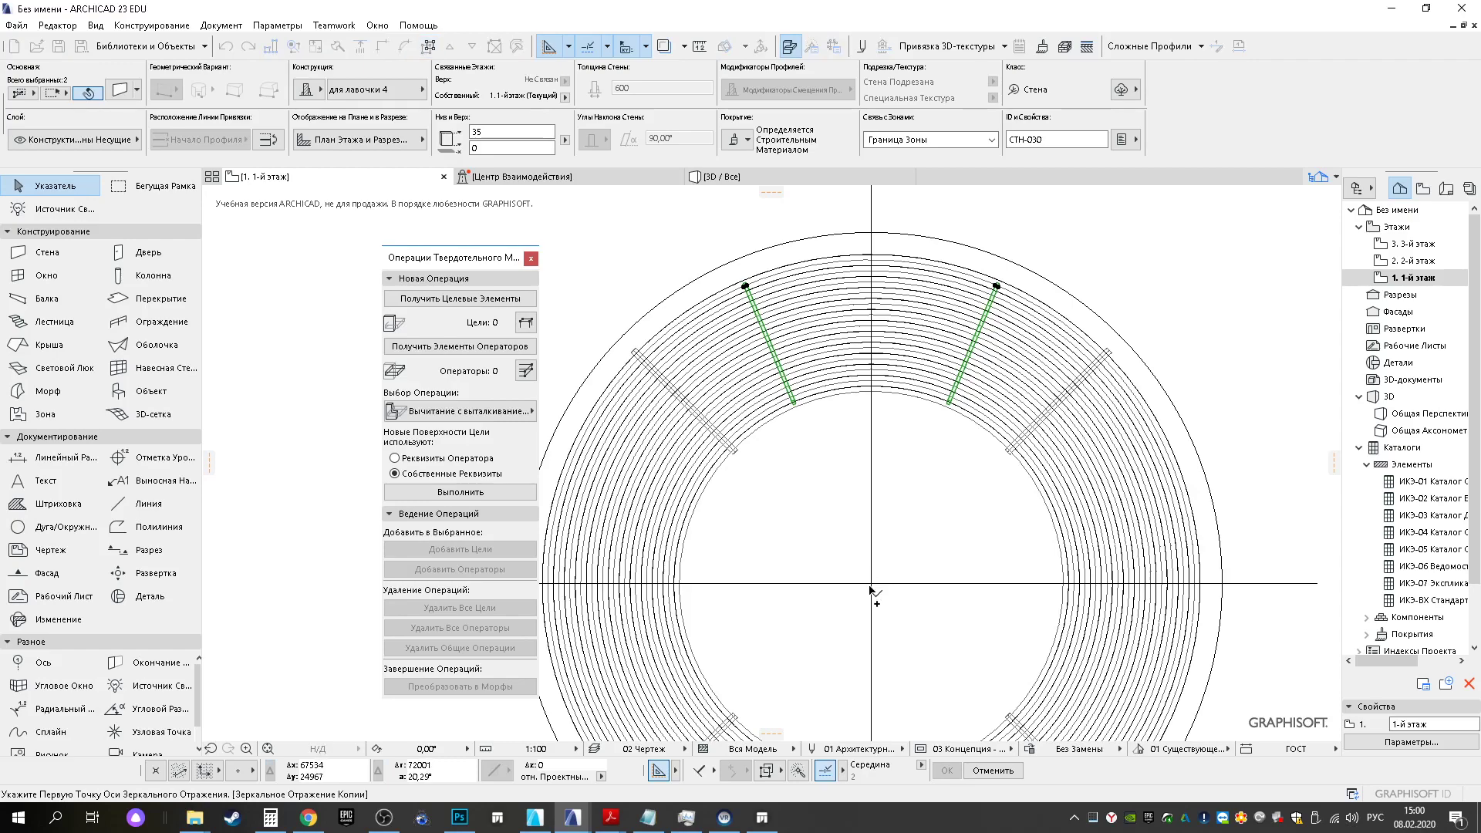
left_click(871, 584)
middle_click_drag(1012, 595, 1018, 494)
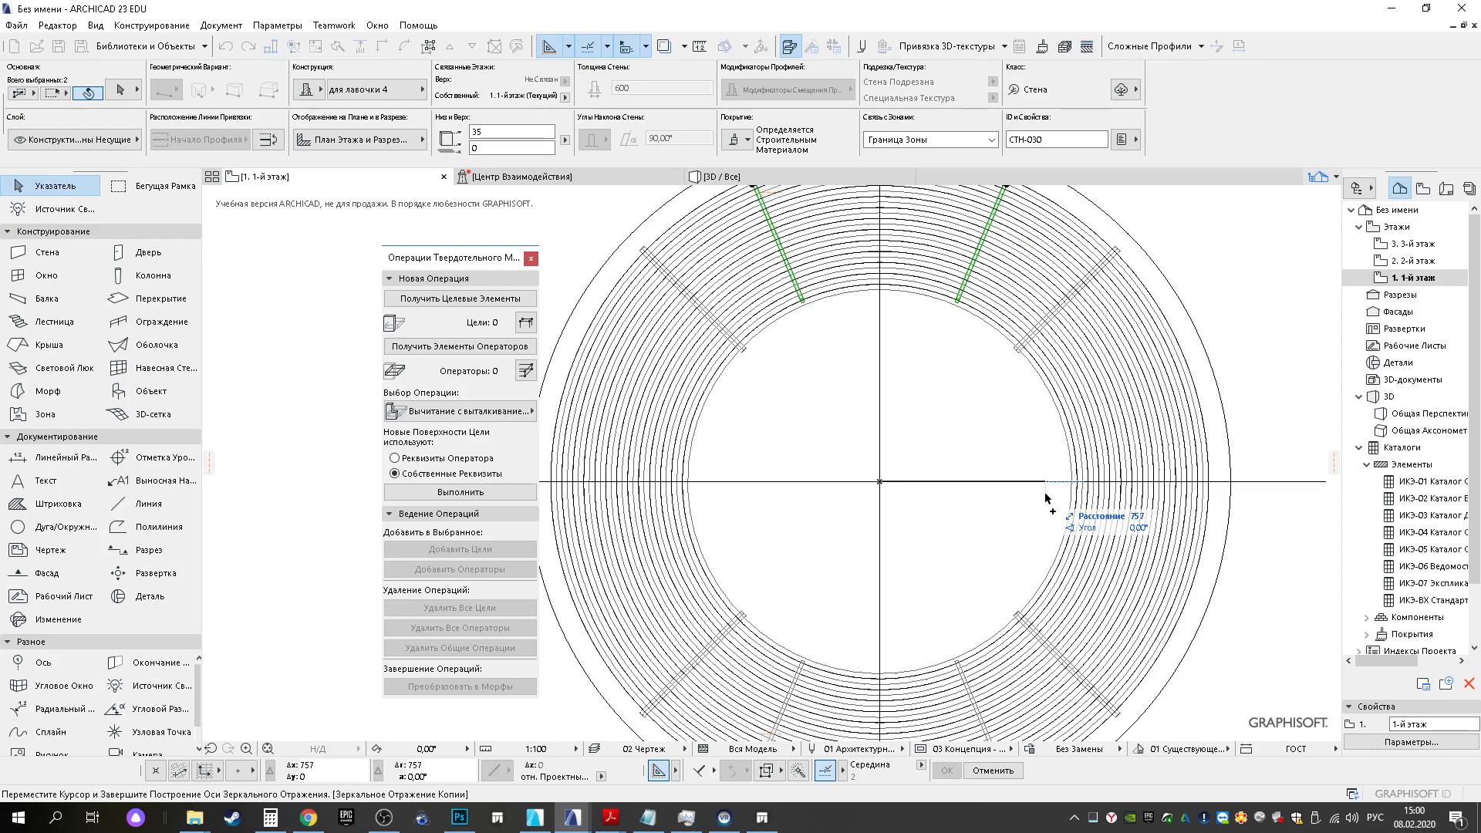
left_click(1046, 497)
Mirror copies of the two lower short crossbars across the 45° diagonal, and mirror copies of those across the vertical axis
key("ctrl+alt+m")
left_click(879, 482)
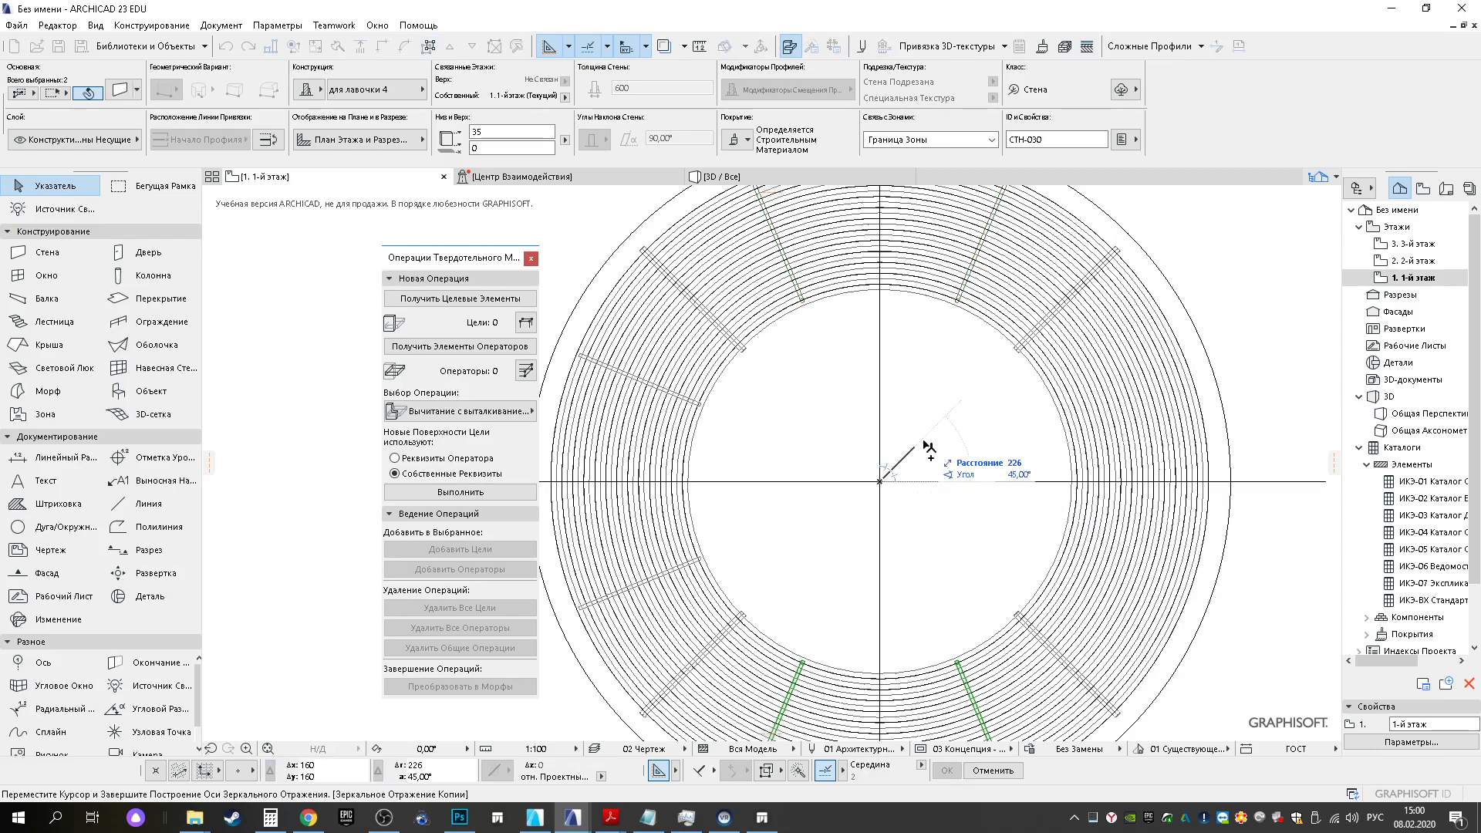
left_click(1002, 368)
key("ctrl+alt+m")
left_click(879, 483)
left_click(890, 590)
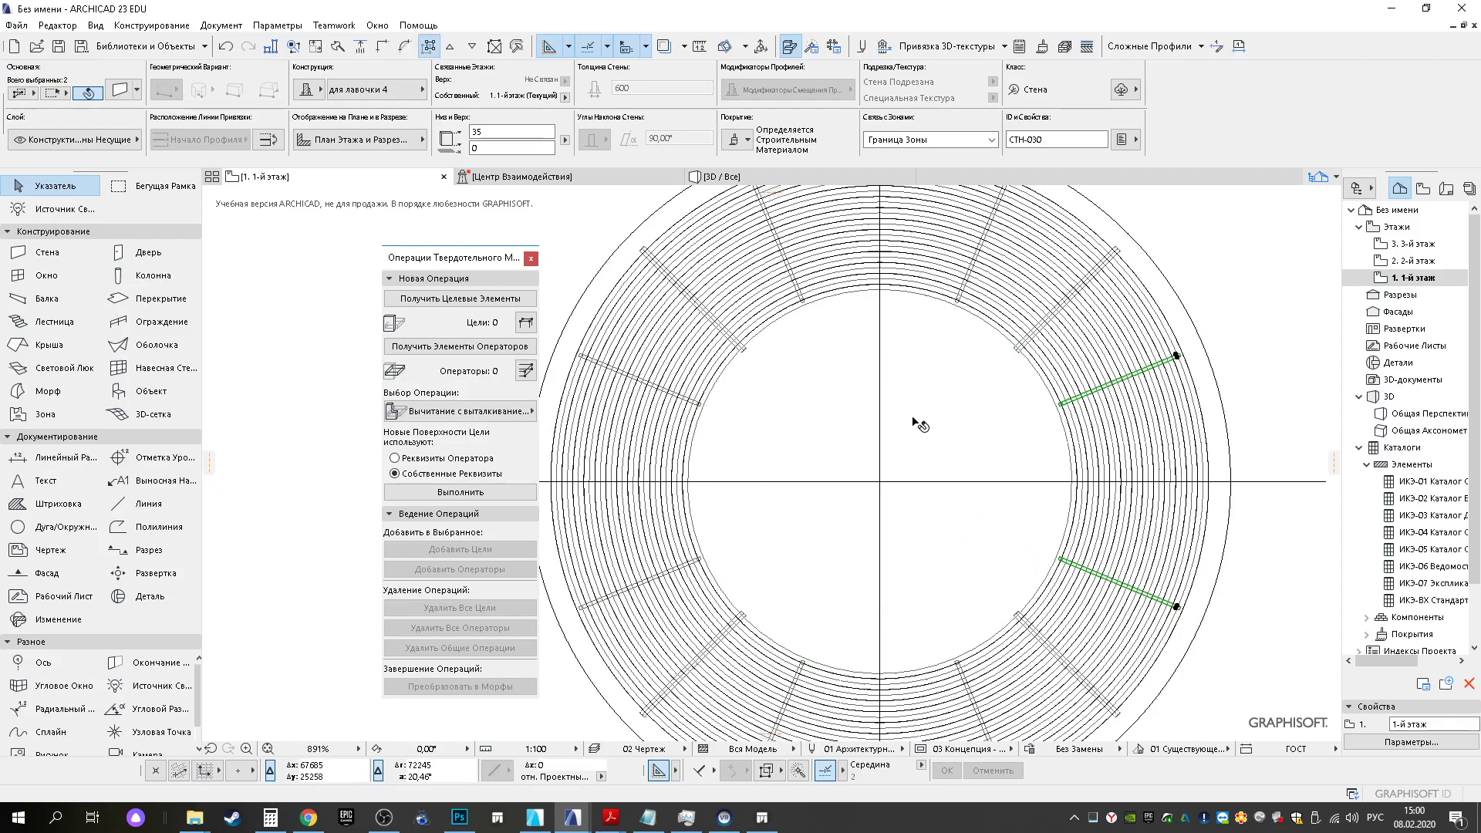
In the 3D view, select all eight short crossbars and move them vertically up to the underside of the bench seat
scroll(1233, 388, "down", 3)
middle_click_drag(1229, 389, 966, 468)
left_click(1069, 613)
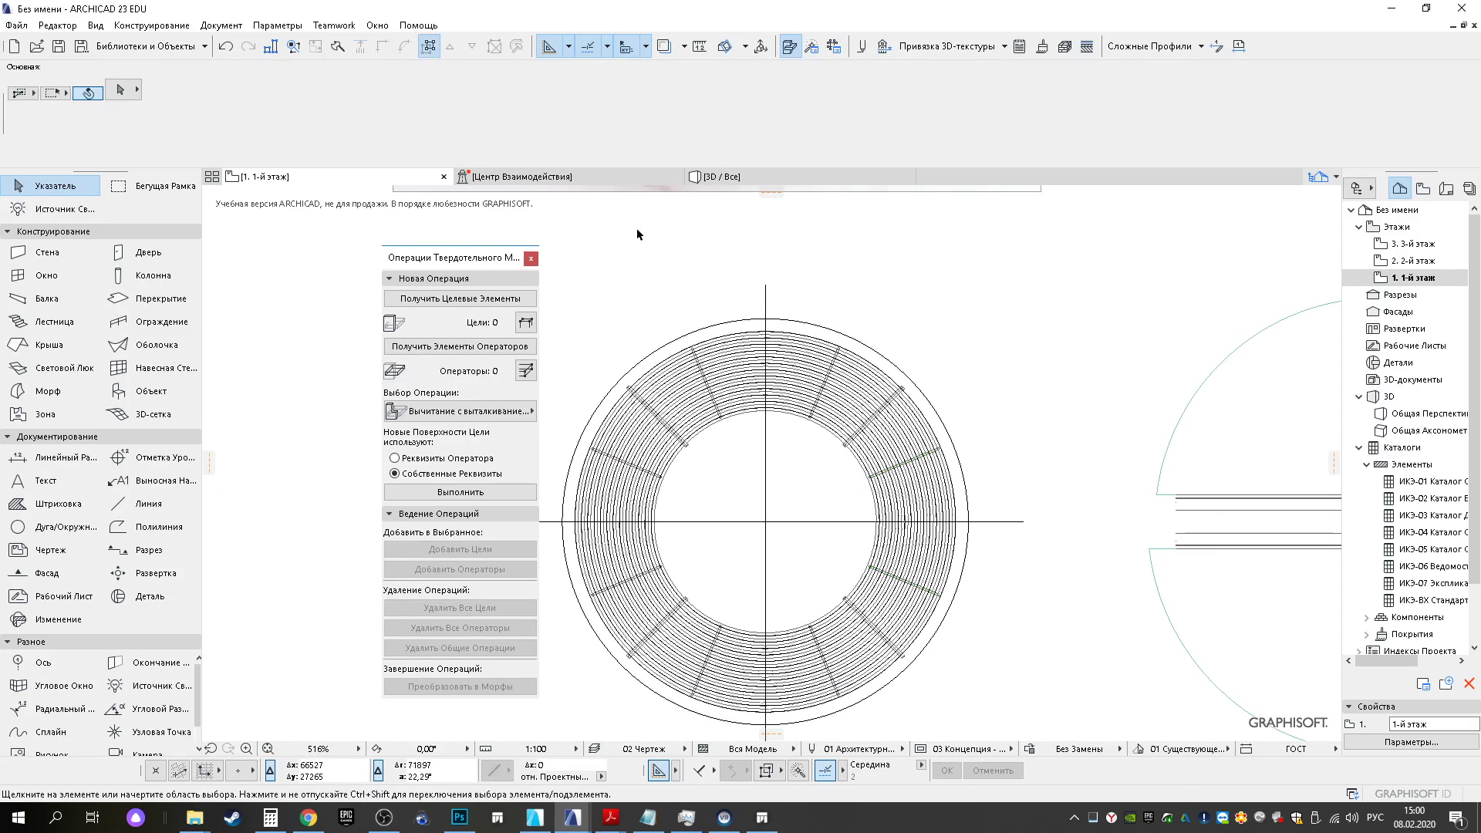
left_click(754, 182)
left_click_drag(853, 494, 864, 647)
left_click(862, 675)
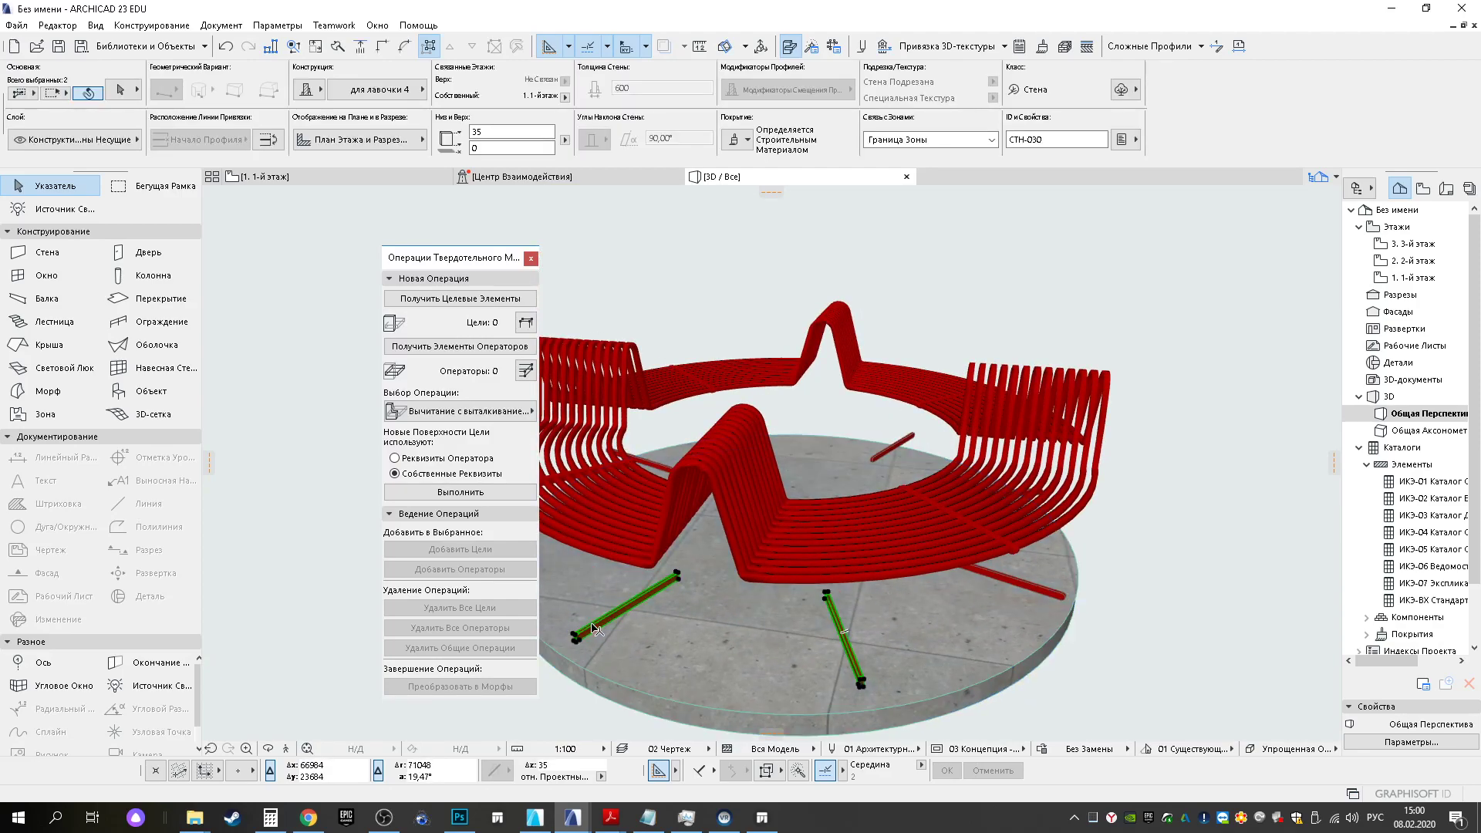
left_click_drag(1043, 596, 838, 588)
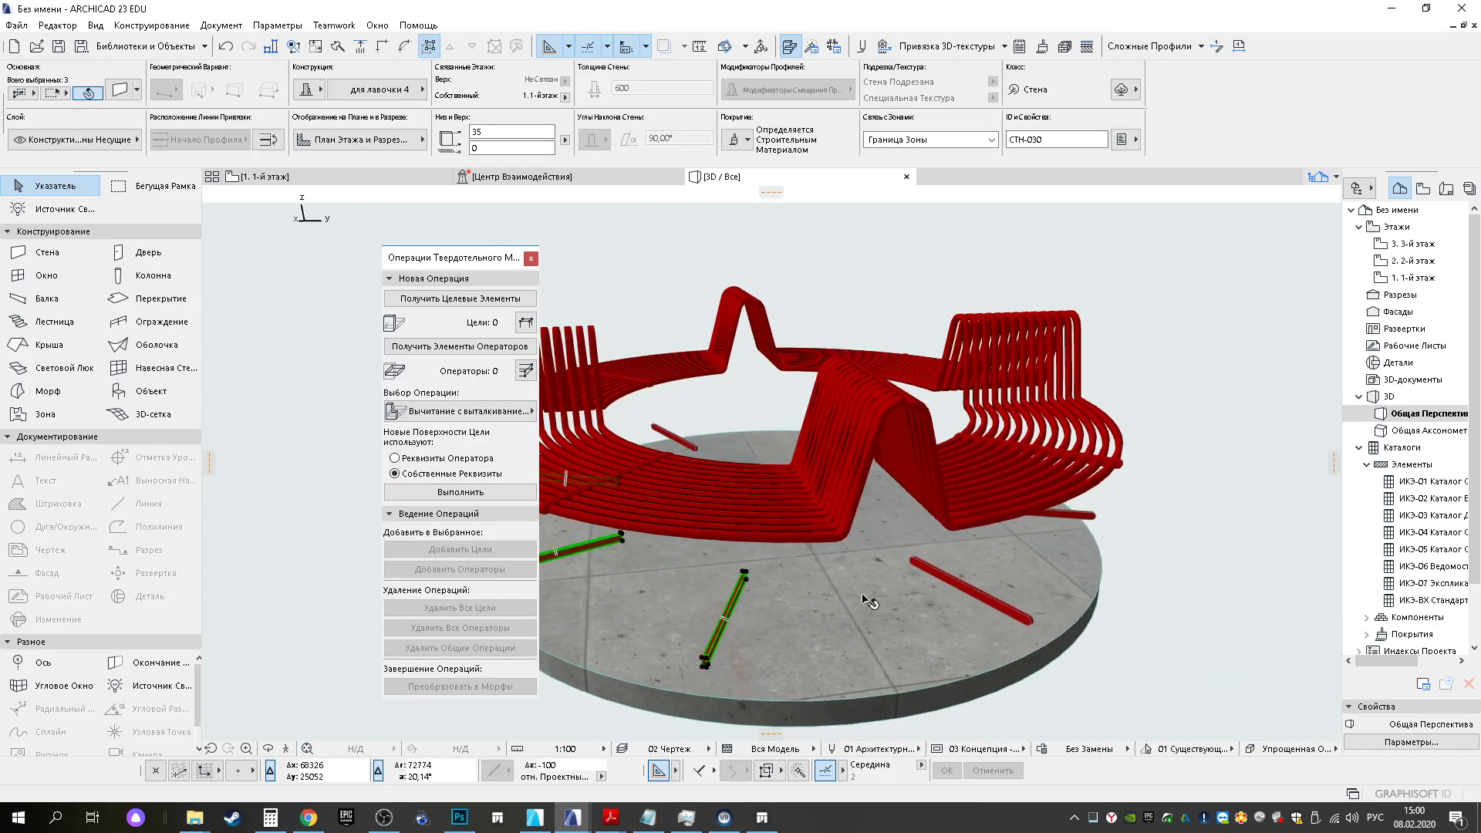
middle_click_drag(1119, 566, 879, 590, "shift")
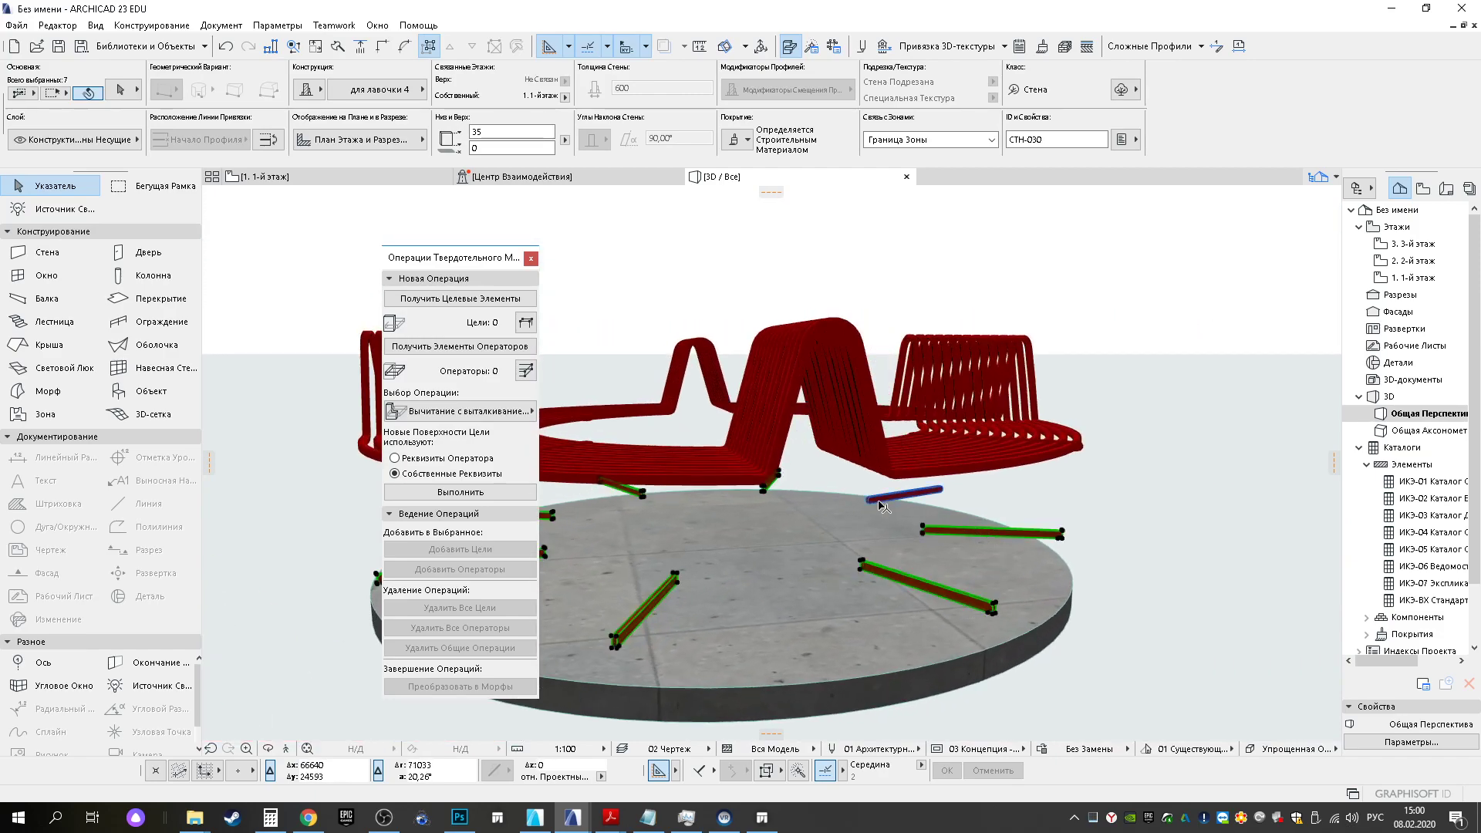
middle_click_drag(746, 528, 986, 531, "shift")
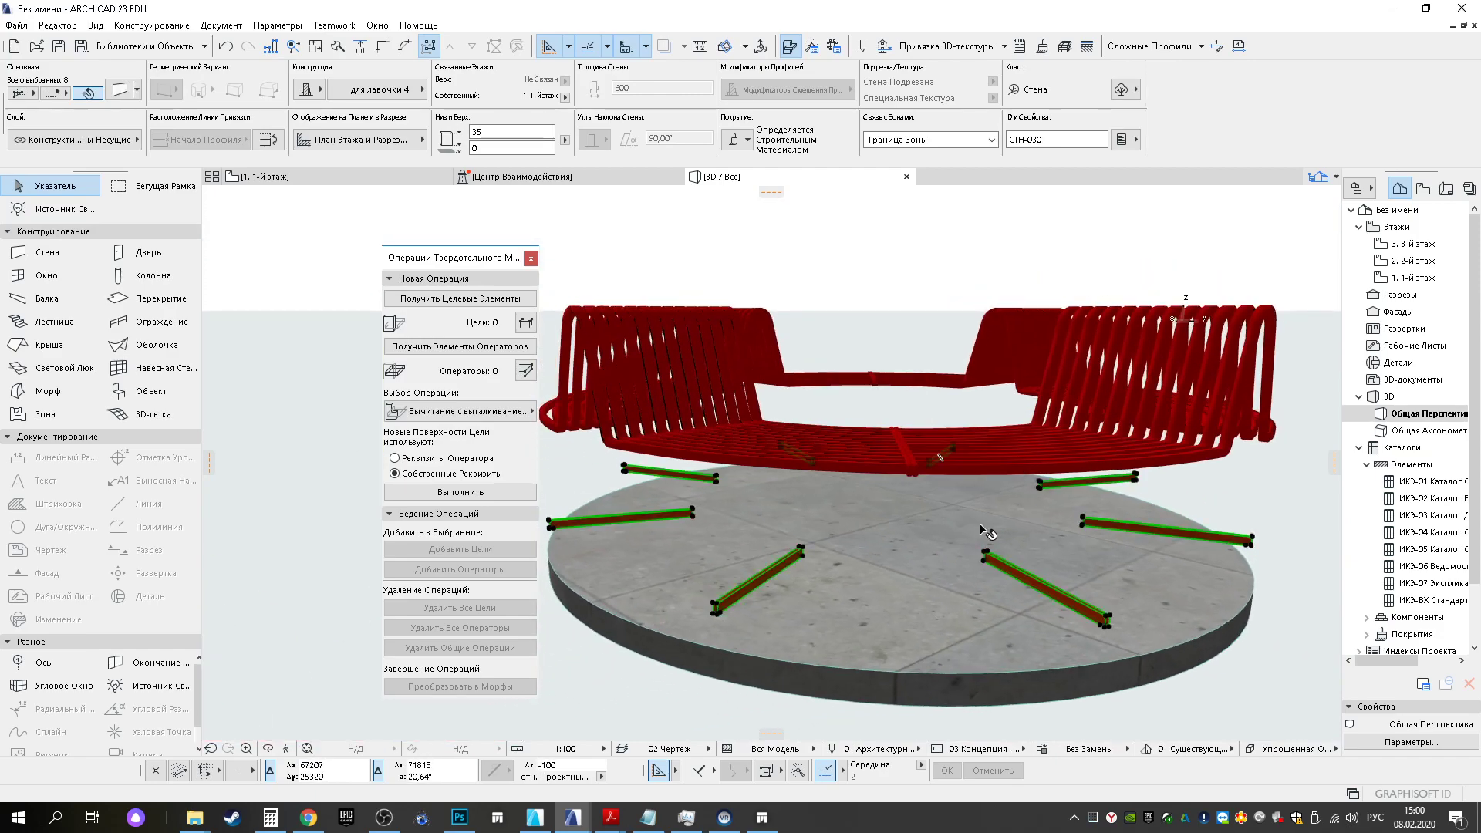
key("ctrl+d")
left_click(717, 609)
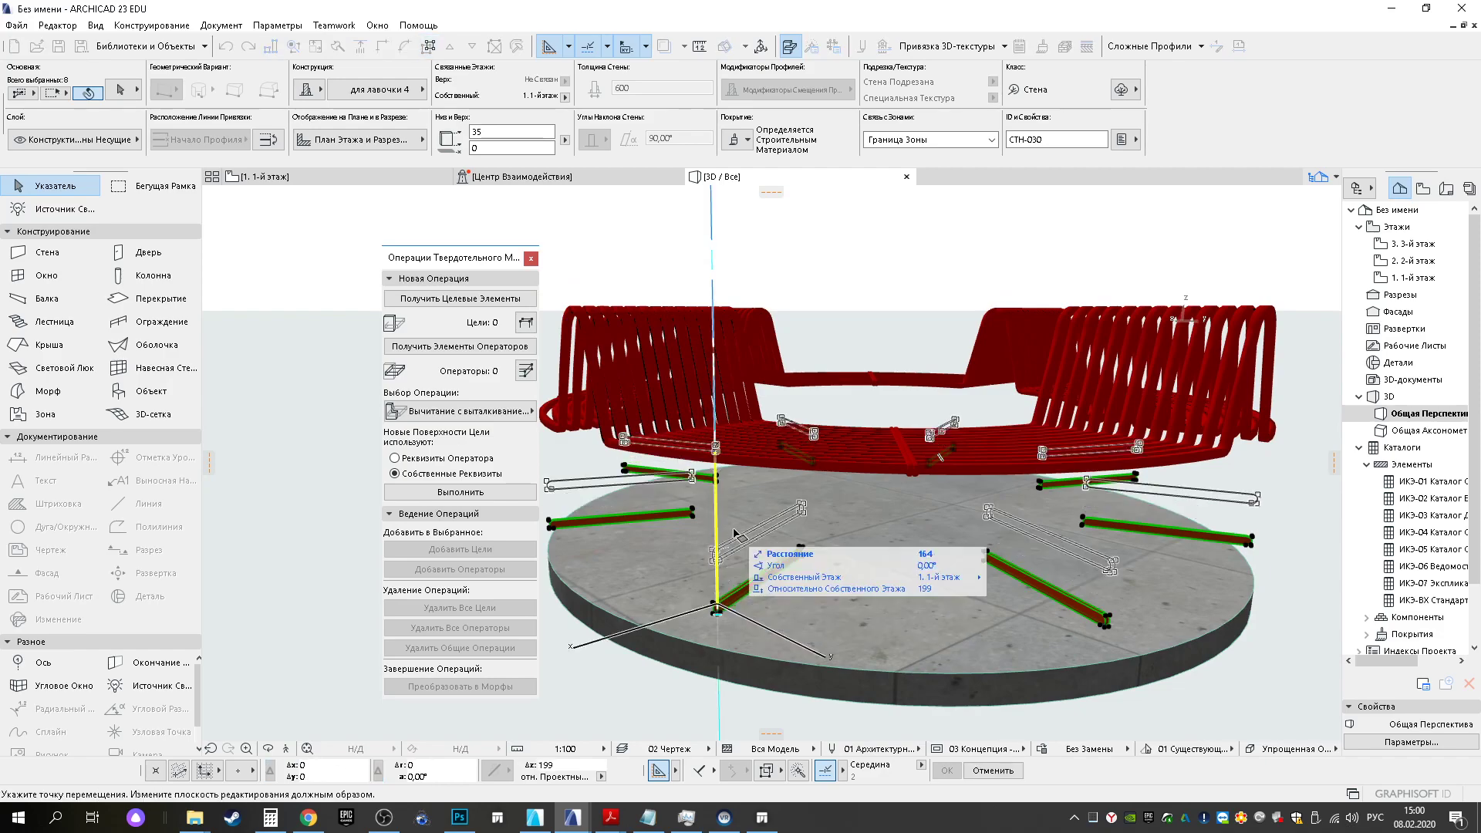
scroll(819, 484, "down", 3)
scroll(819, 484, "up", 5)
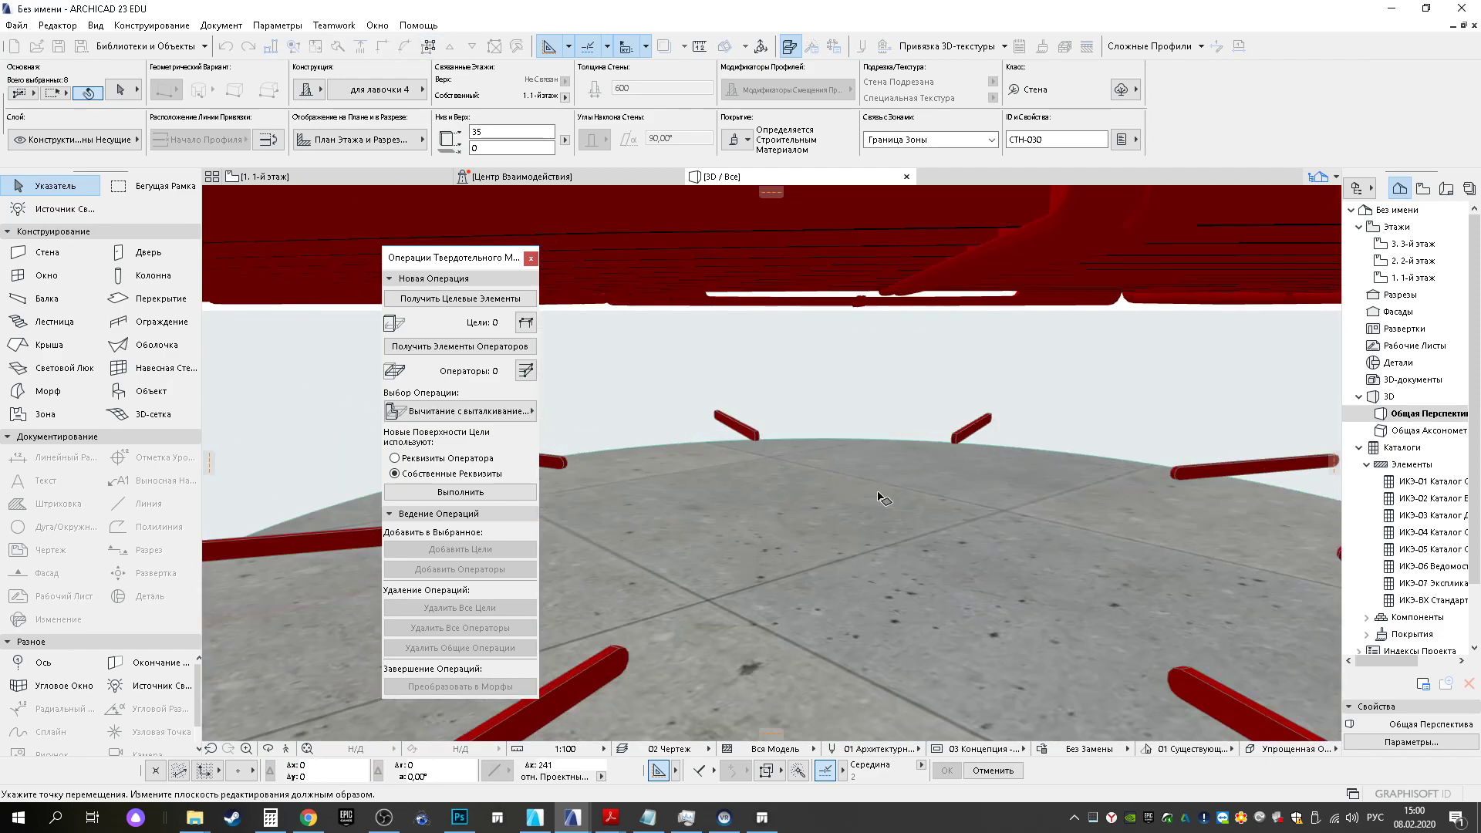
scroll(959, 354, "up", 2)
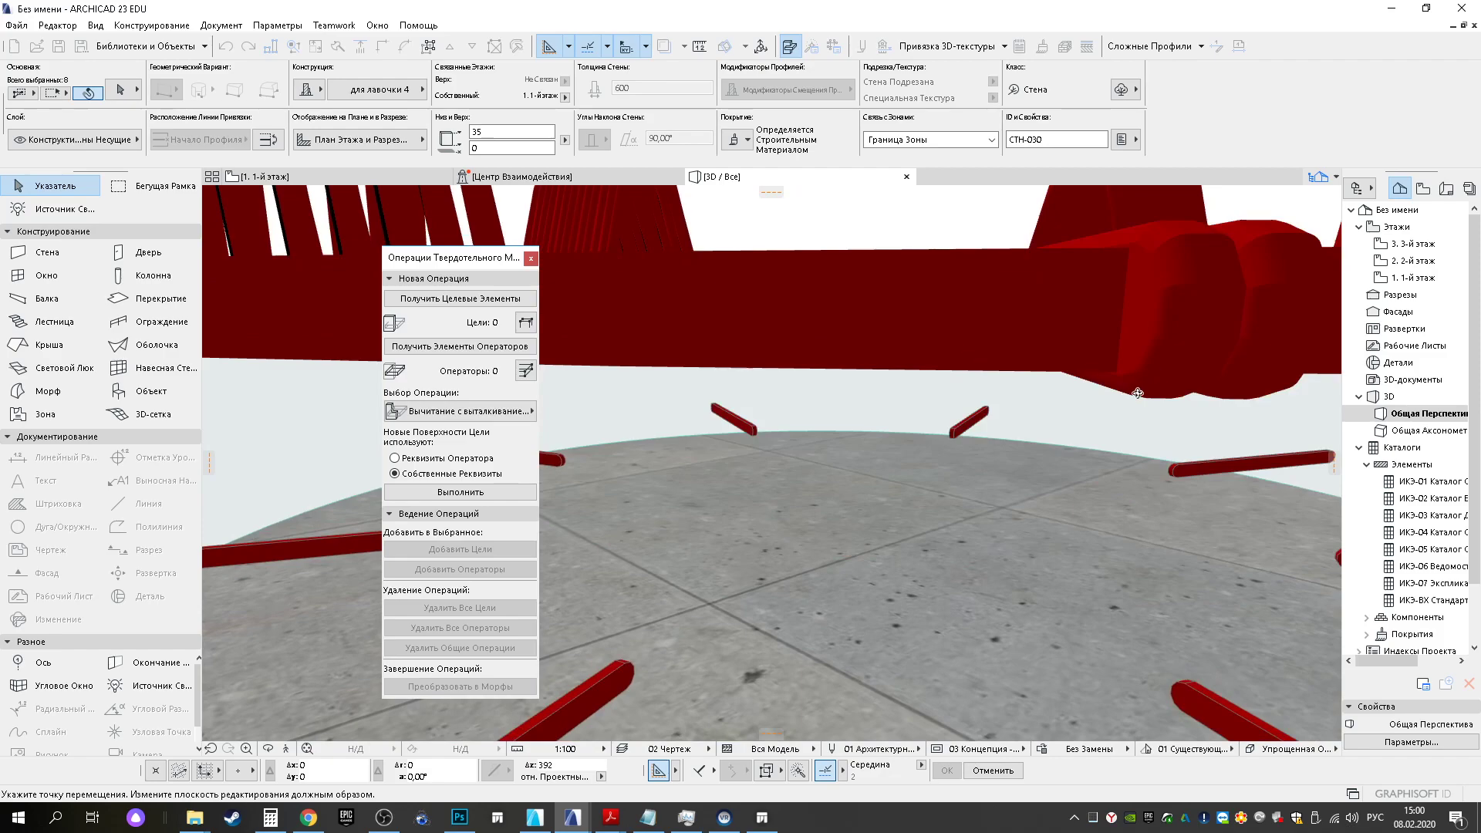
left_click(826, 378)
Raise the eight short crossbars another 10 vertically into the bench tubes
middle_click_drag(824, 398, 958, 389, "shift")
middle_click_drag(1008, 422, 1069, 391, "shift")
key("ctrl+d")
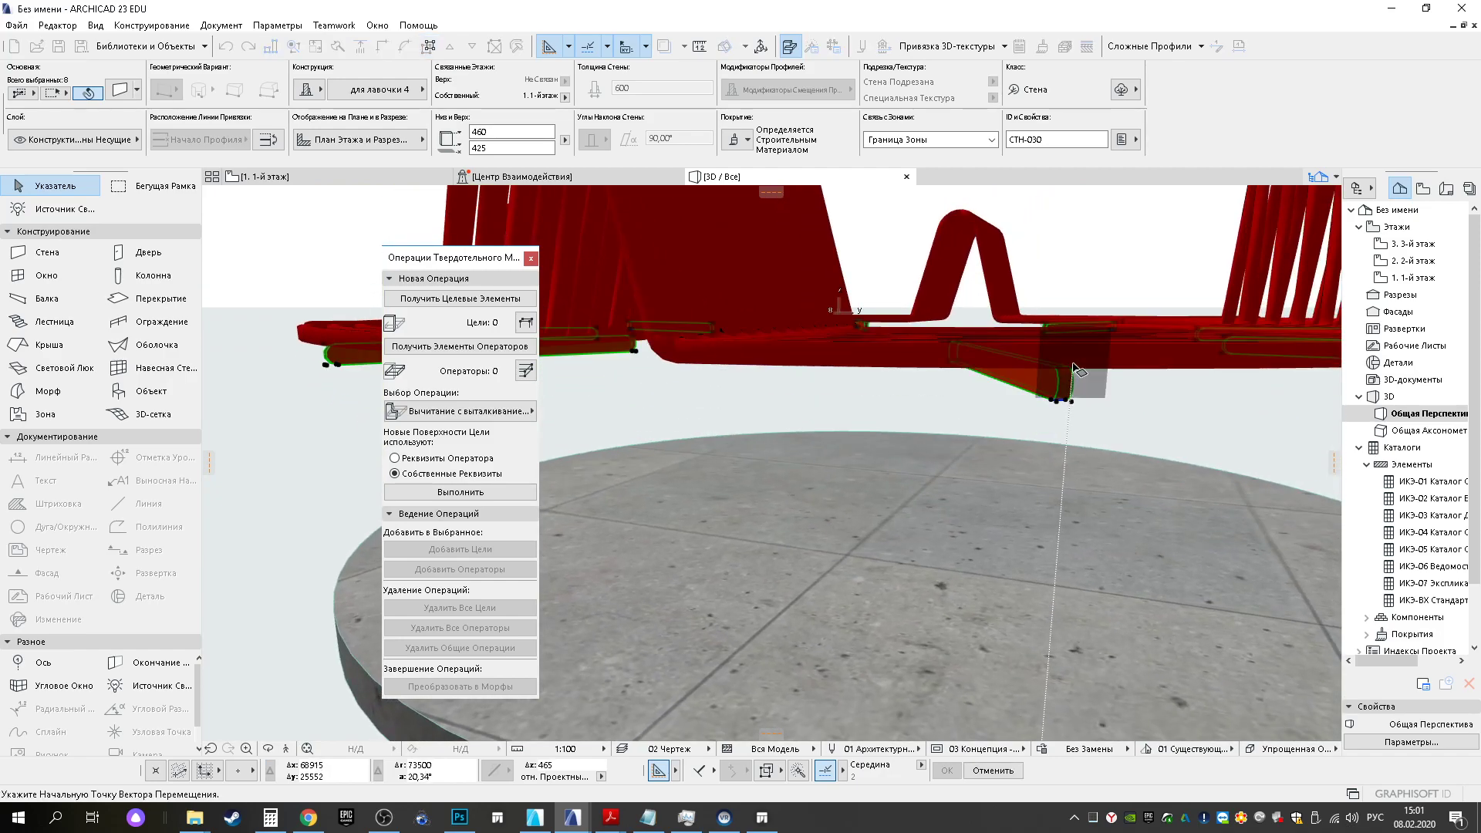
left_click(1073, 366)
key("Escape")
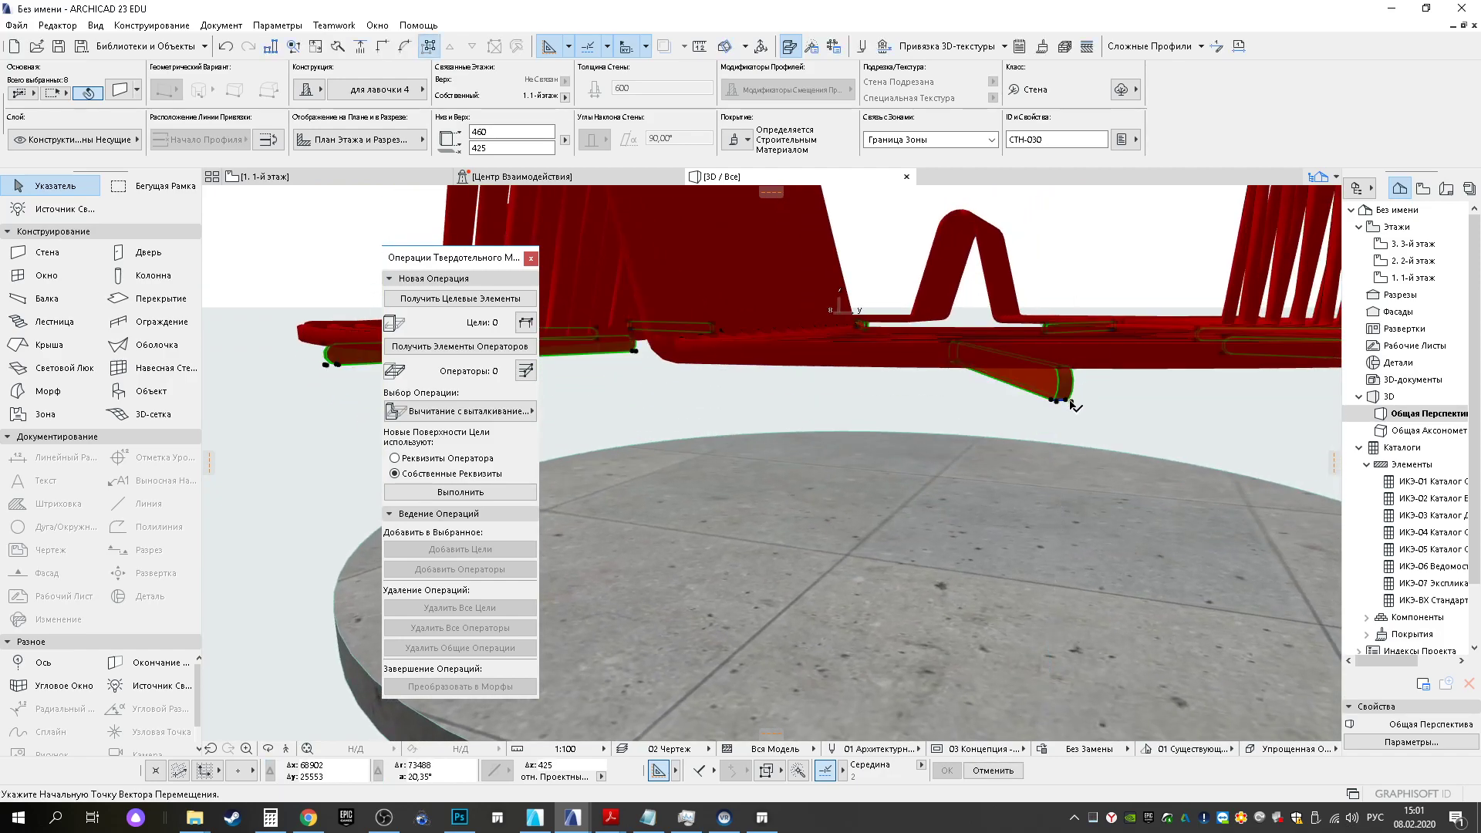
key("ctrl+d")
left_click(1071, 401)
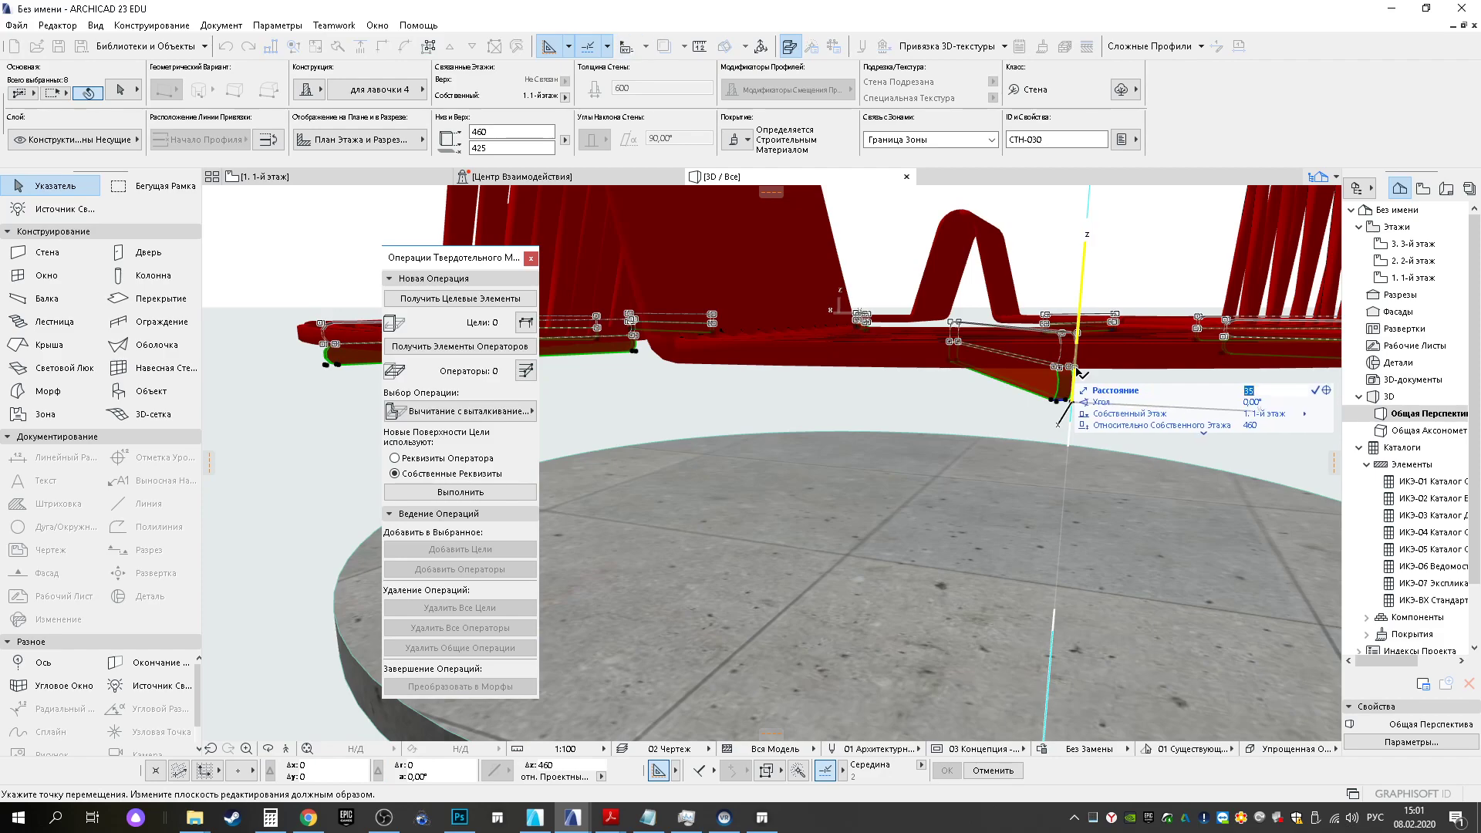
type("10")
key("Return")
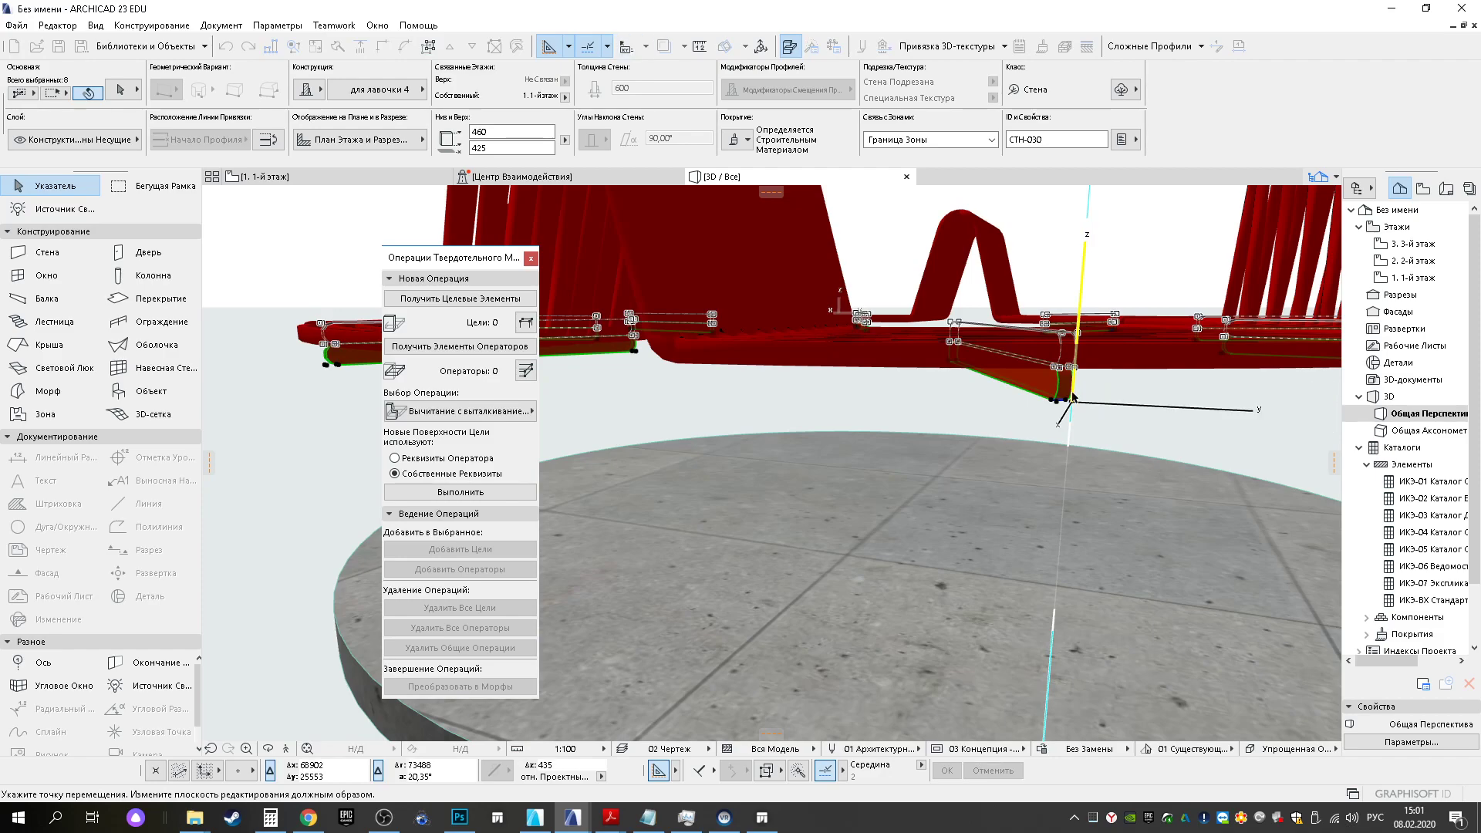
Close the Solid Element Operations palette
middle_click_drag(949, 395, 927, 481, "shift")
scroll(1051, 492, "down", 5)
scroll(720, 381, "down", 3)
left_click(530, 258)
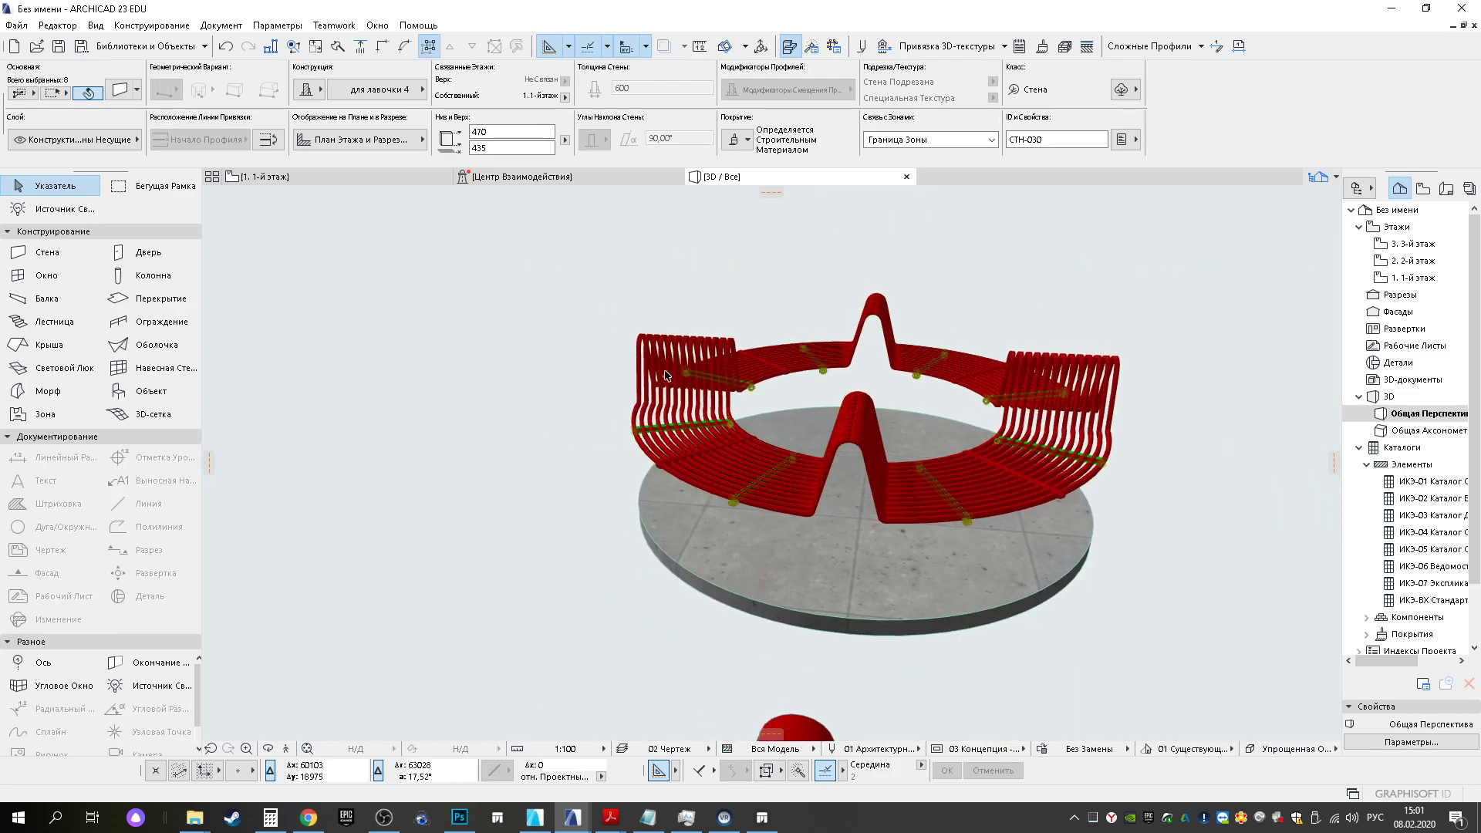
Examine the bench legs and their placement in the reference photo on the 1st-floor plan
left_click(608, 338)
left_click(367, 182)
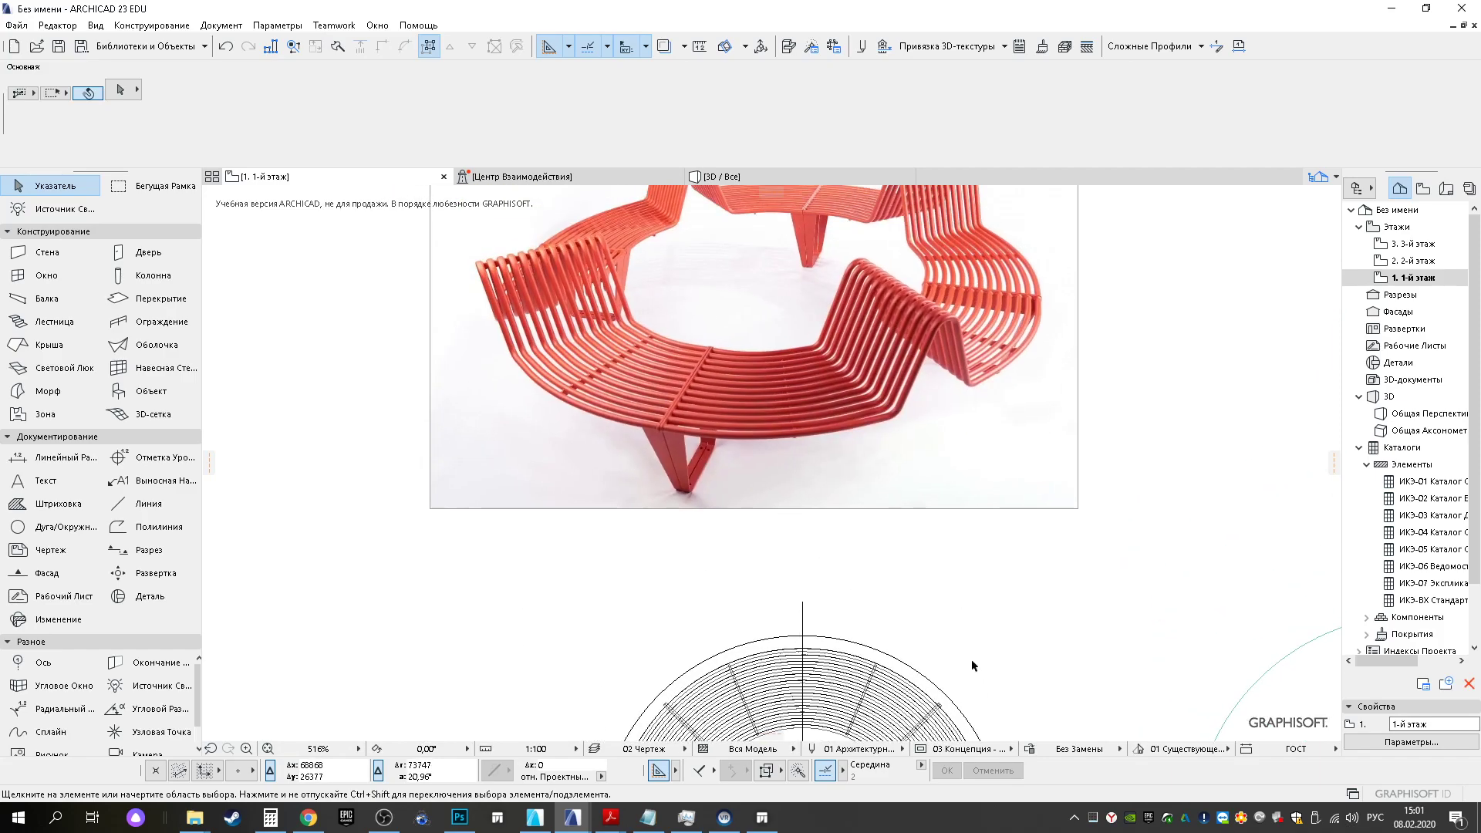
scroll(752, 540, "up", 5)
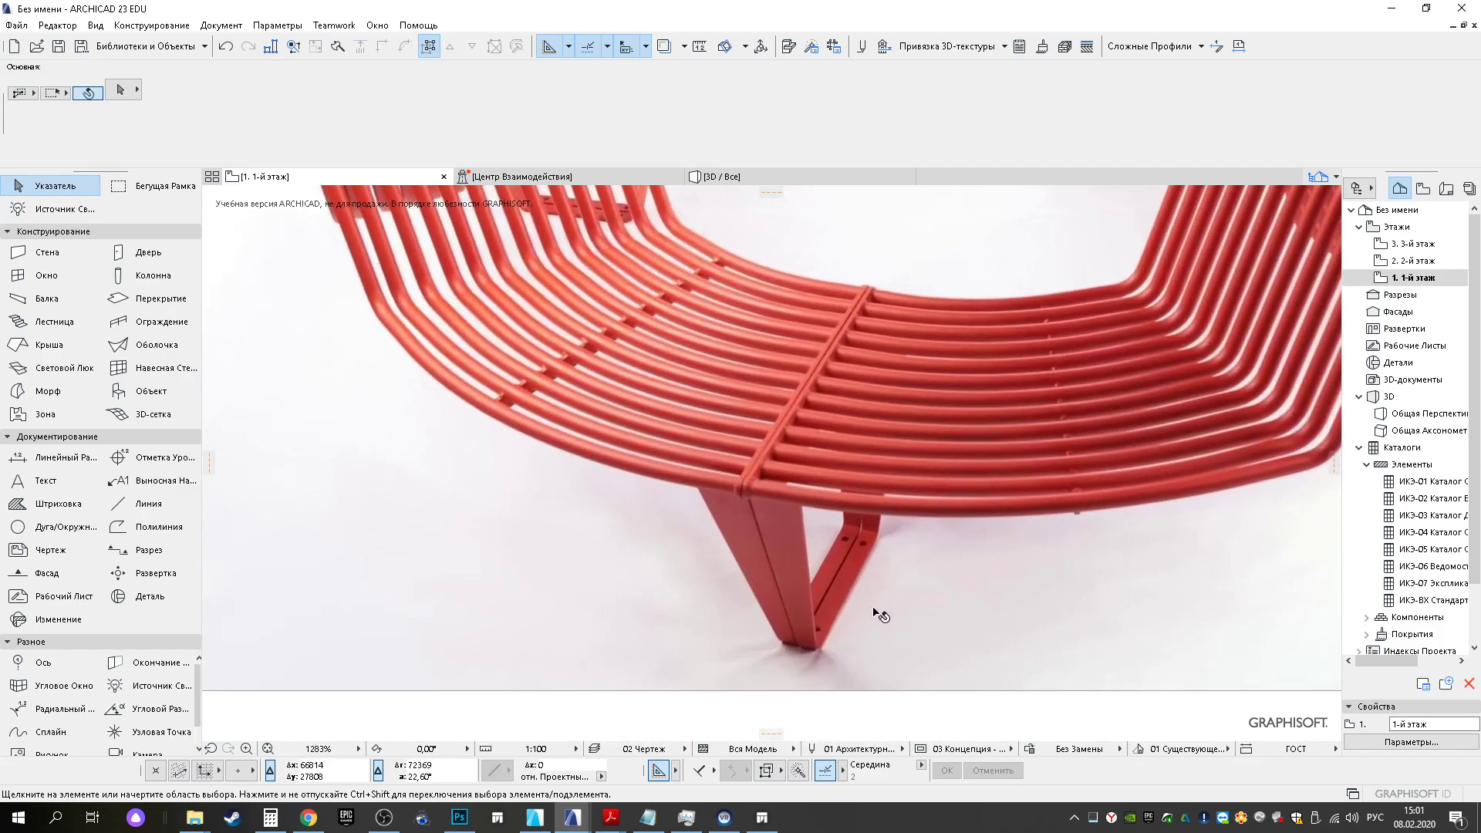
scroll(868, 437, "down", 8)
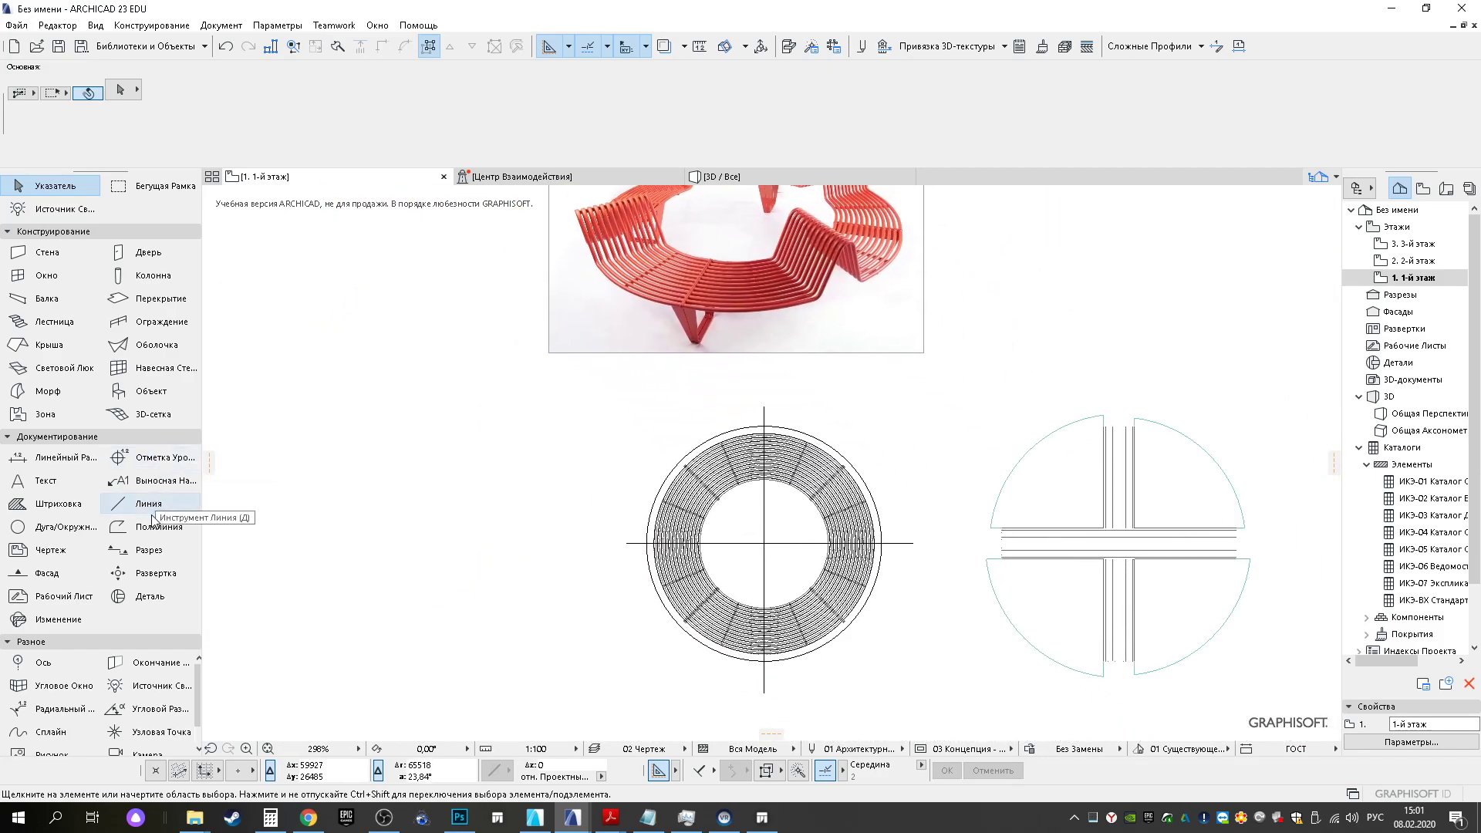
scroll(795, 596, "up", 3)
middle_click_drag(688, 540, 617, 512)
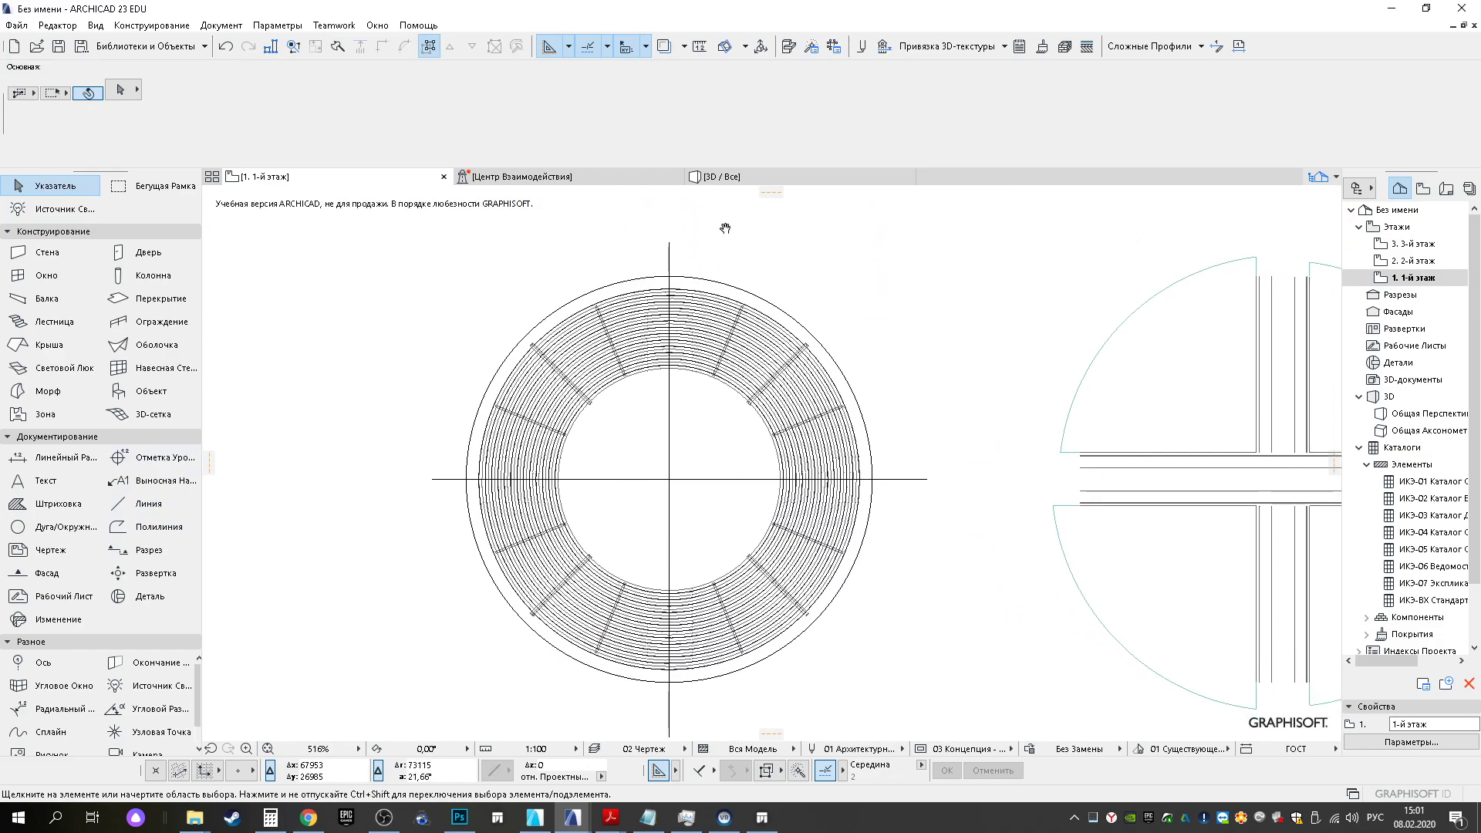
middle_click_drag(725, 226, 796, 578)
scroll(599, 446, "up", 8)
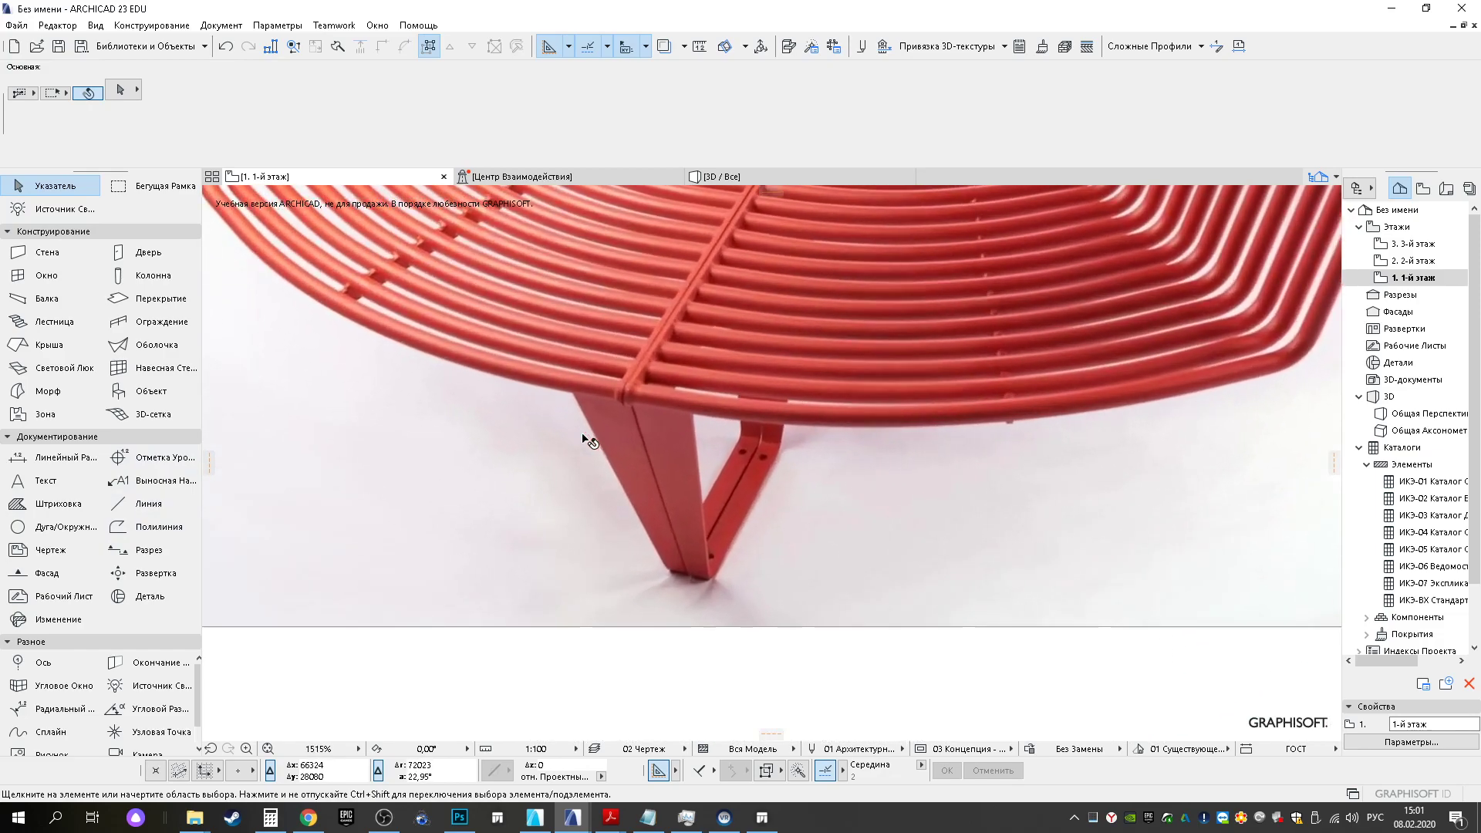
middle_click_drag(849, 468, 808, 547)
scroll(960, 364, "down", 5)
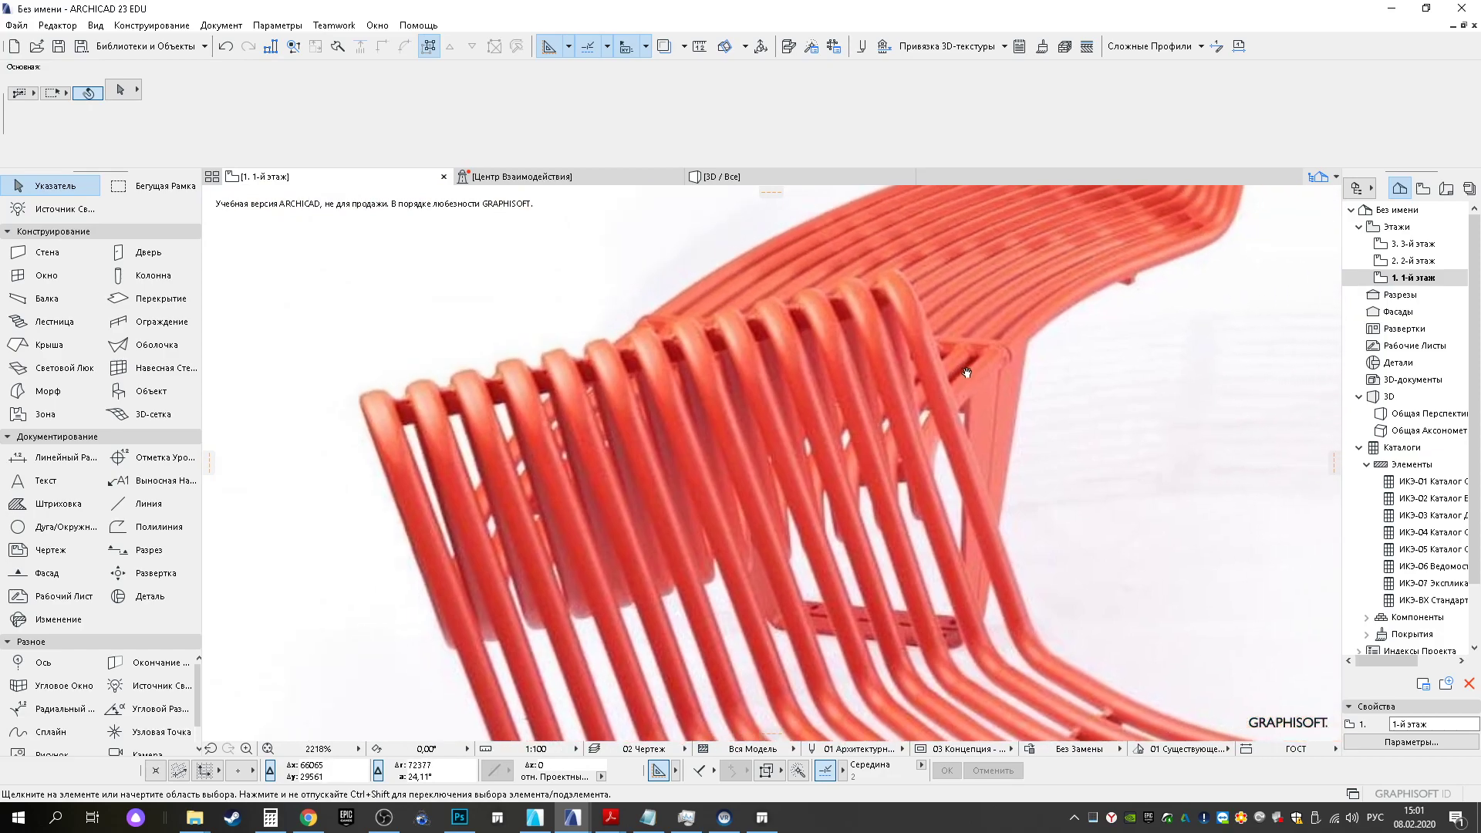
middle_click_drag(990, 355, 961, 360)
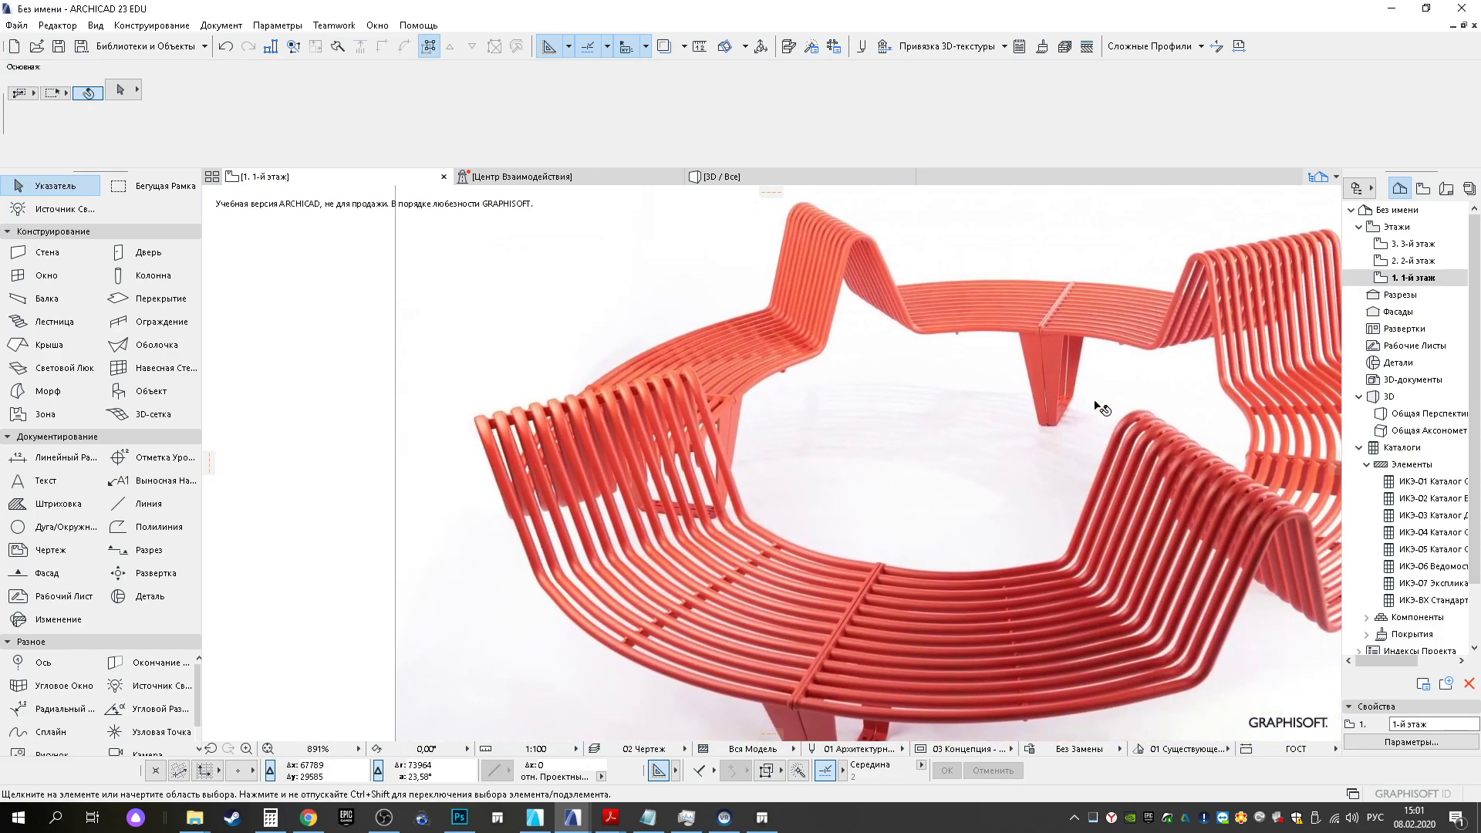
scroll(1102, 408, "up", 3)
scroll(1102, 408, "down", 5)
middle_click_drag(1102, 408, 1016, 403)
middle_click_drag(932, 598, 902, 325)
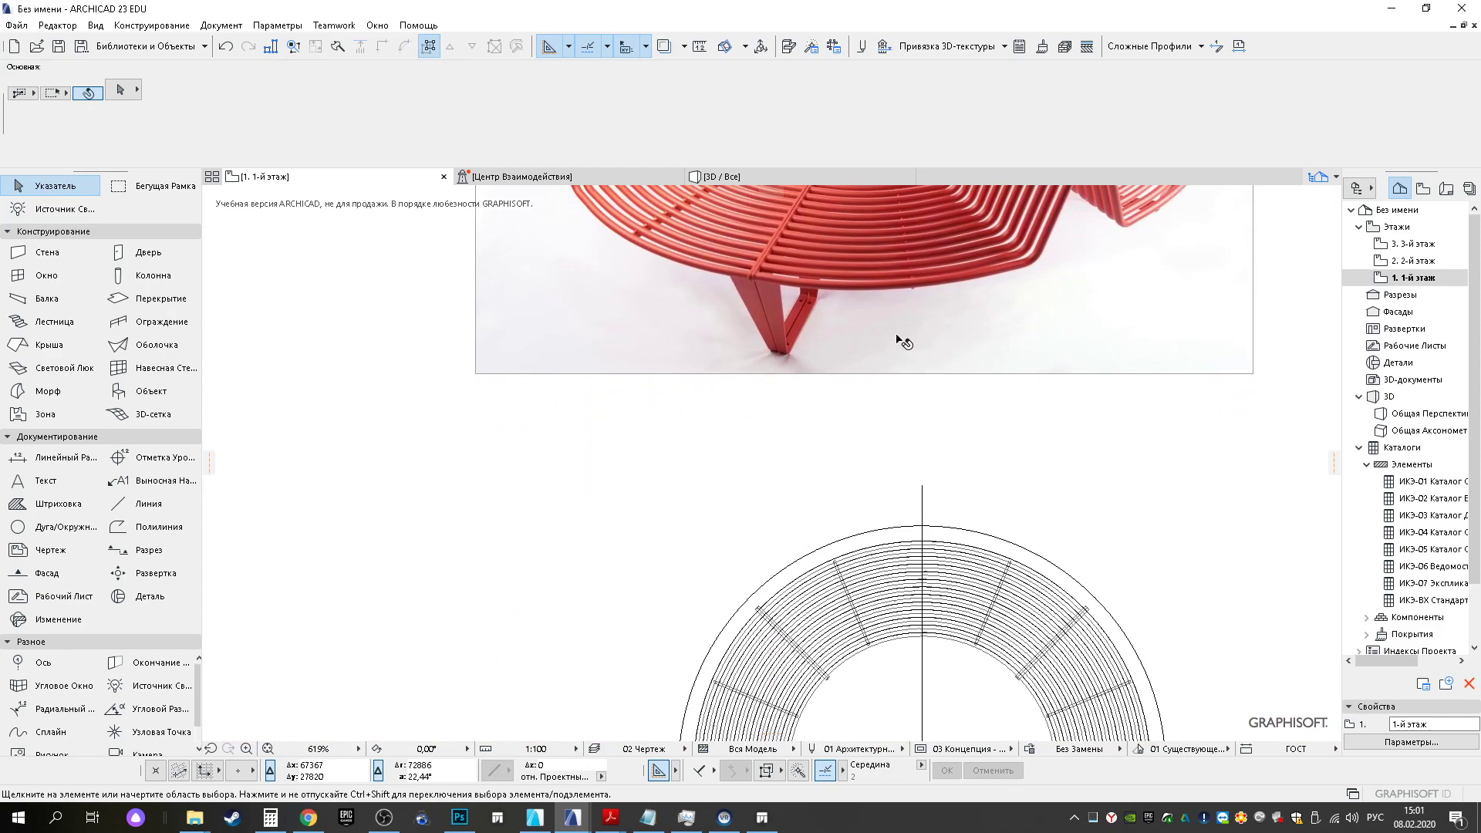
Create a new complex profile named "для лавочки 5"
left_click(1153, 46)
left_click(1164, 70)
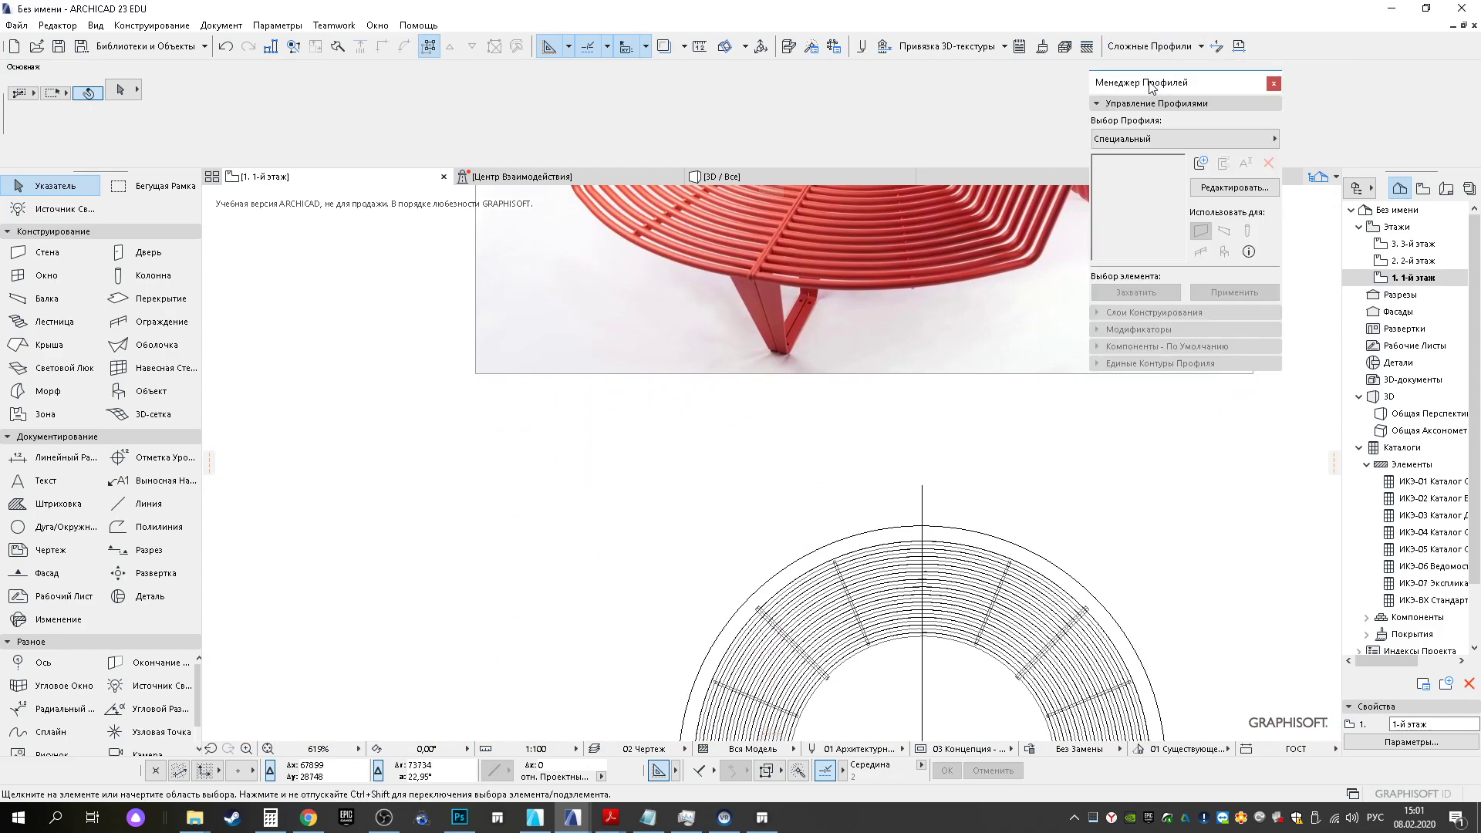
left_click(1201, 162)
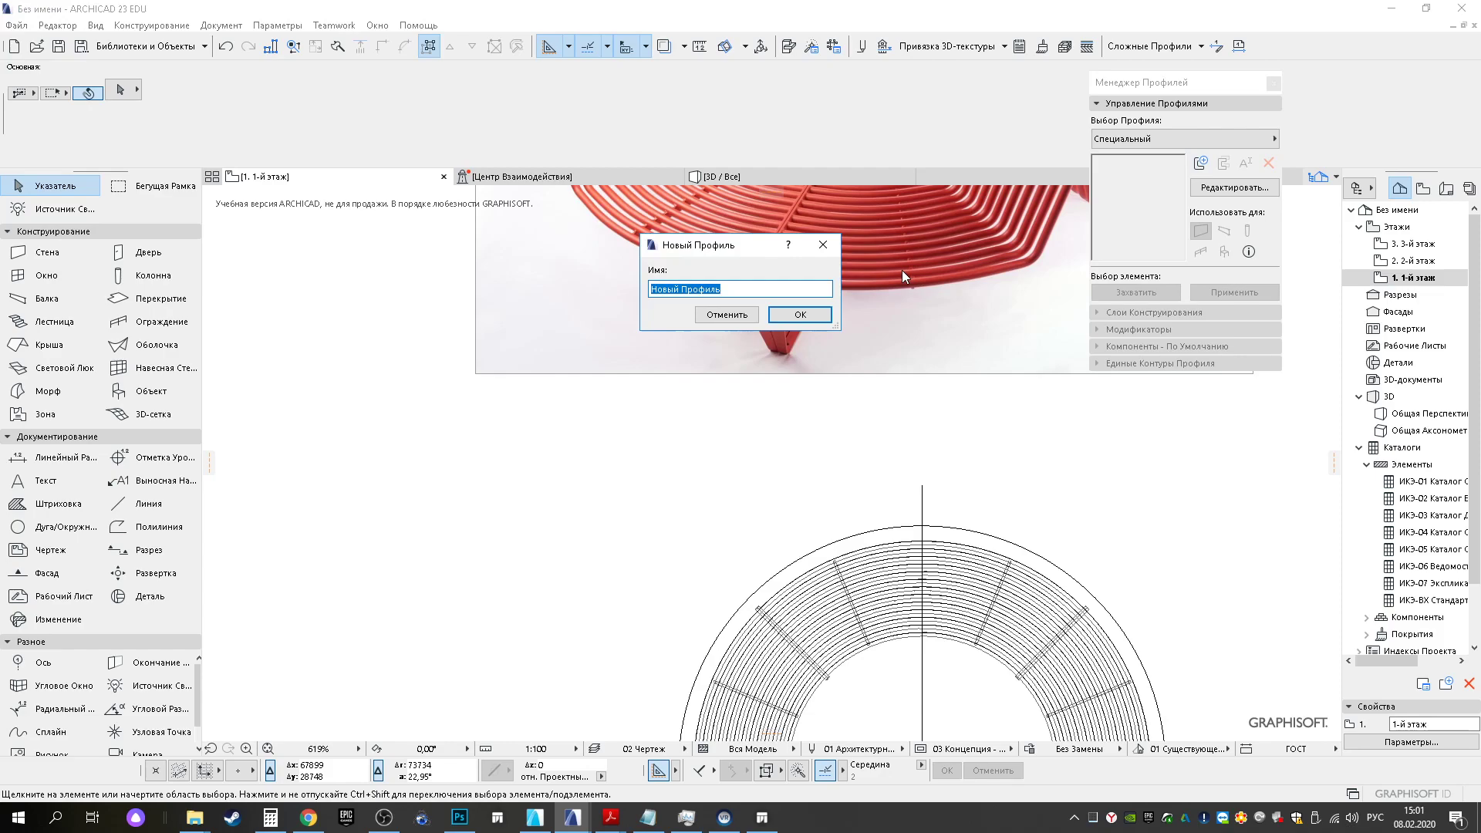
type("для лавочки 5")
left_click(799, 315)
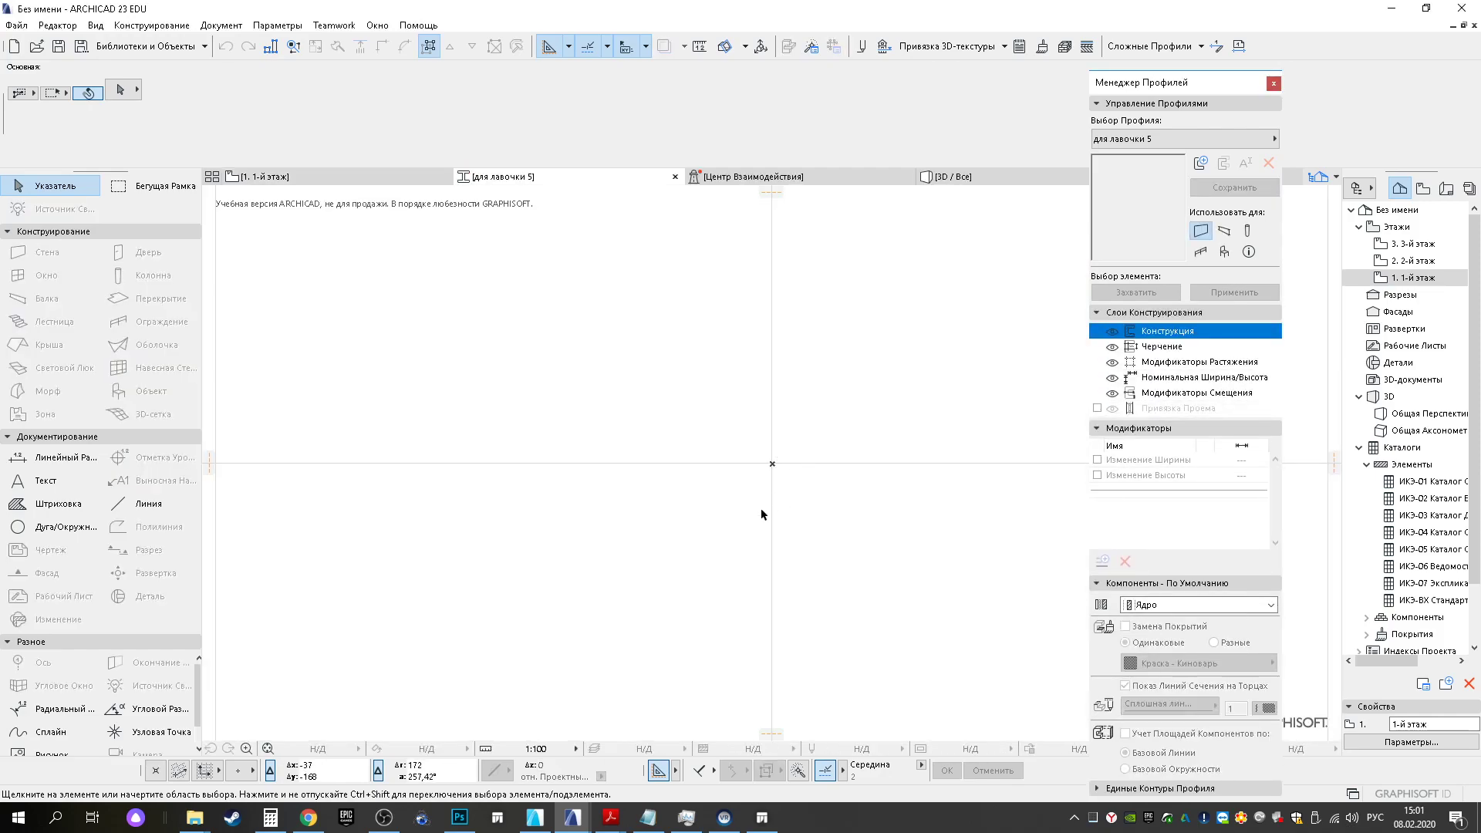
Draw a 525 long horizontal line from the profile origin as the top edge of the leg outline
left_click(127, 503)
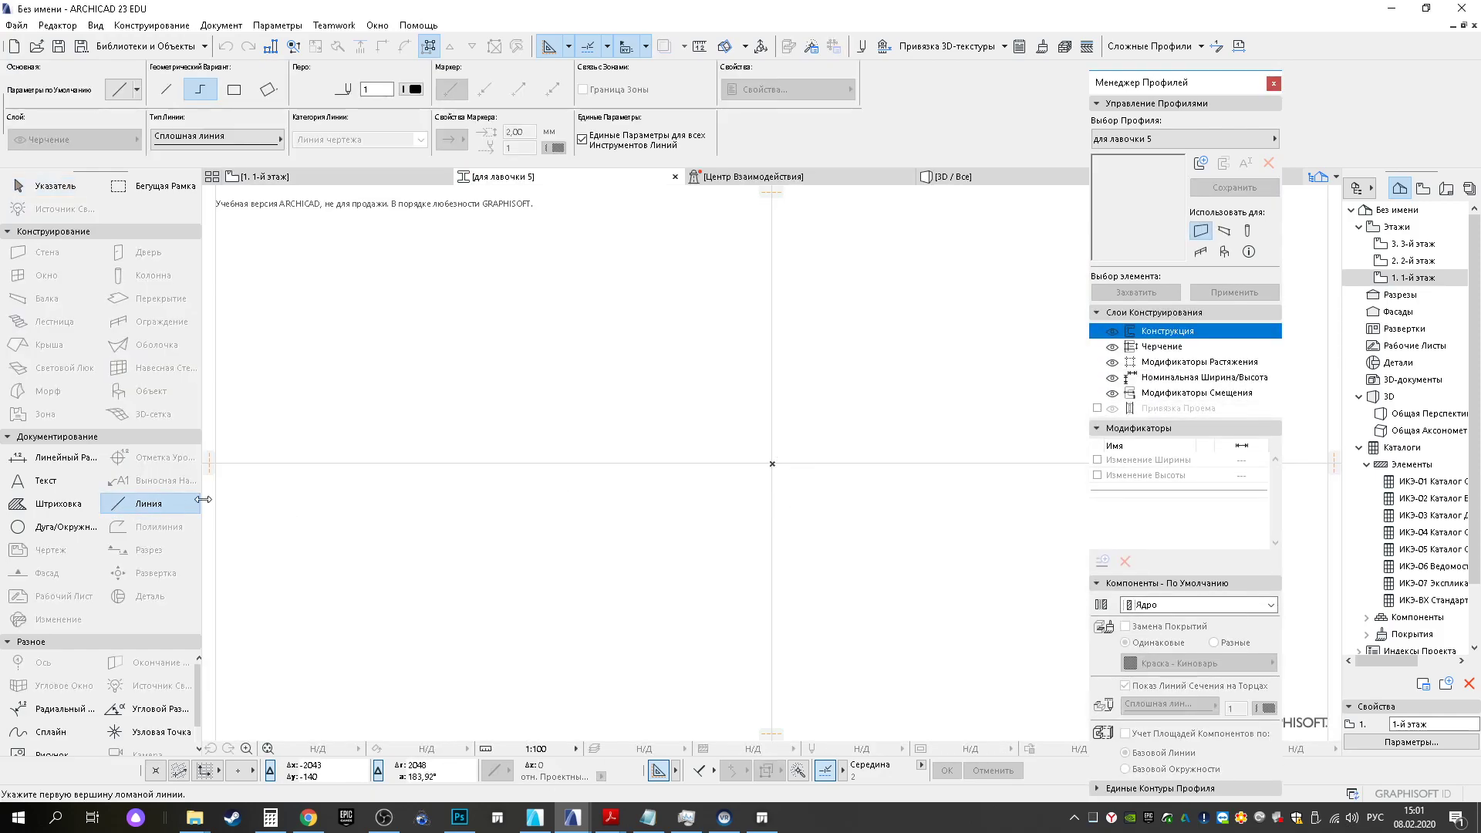
left_click(537, 492)
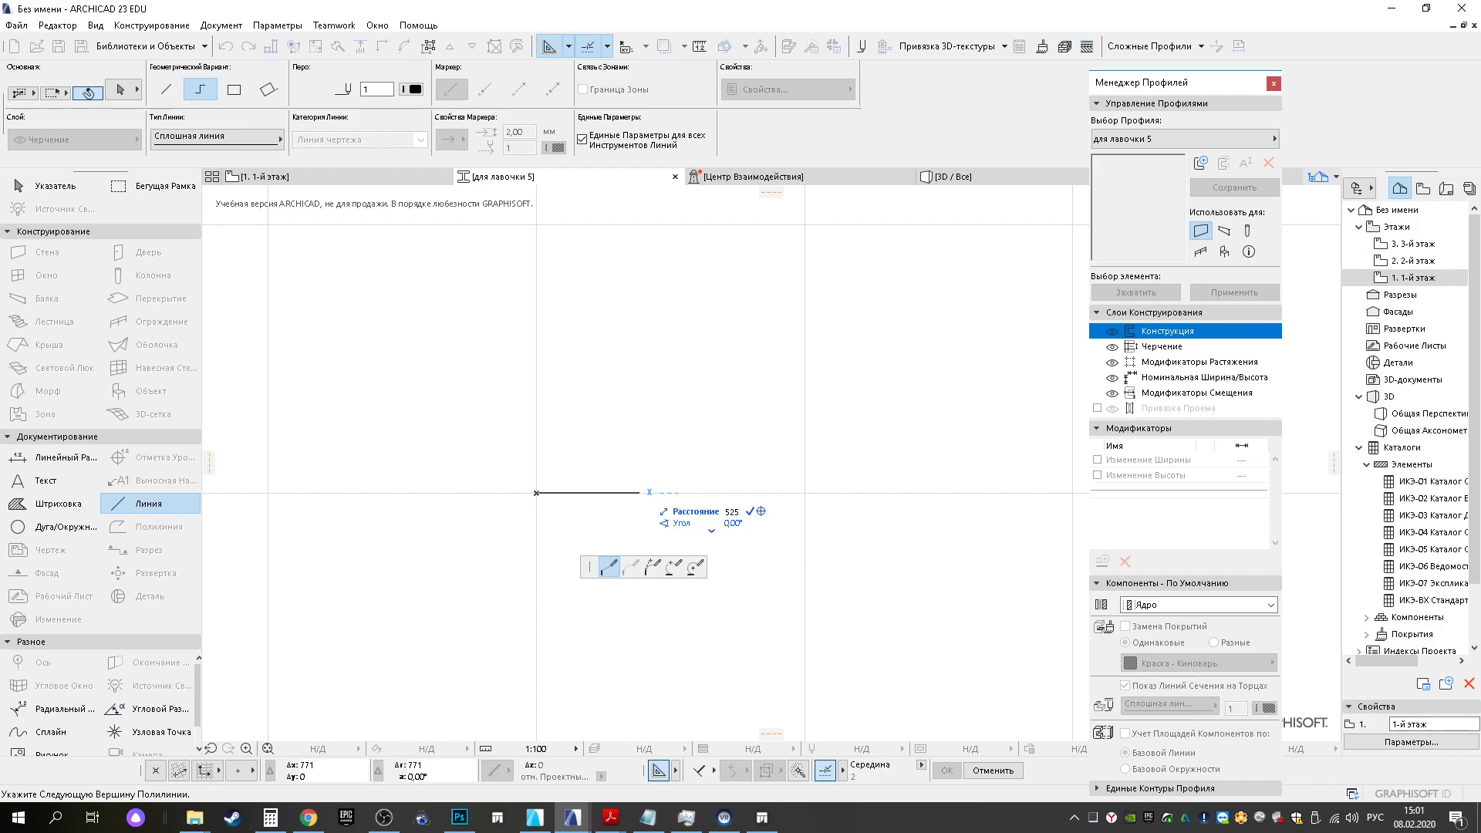
key("Return")
left_click(607, 492)
scroll(553, 496, "up", 4)
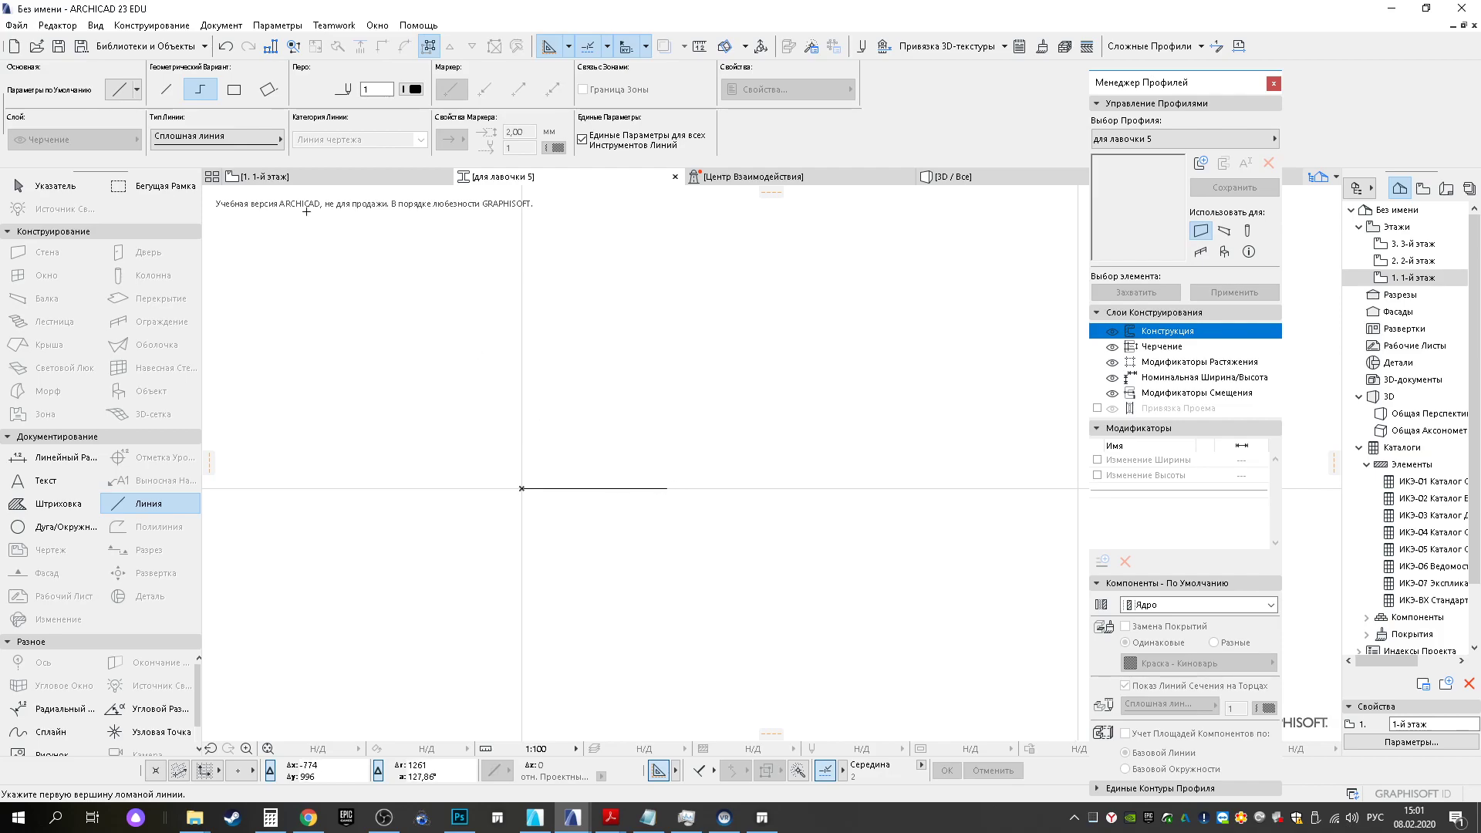
Check the leg shape in the reference photo and complete the leg outline as a closed rectangle 450 high below the top line
left_click(312, 179)
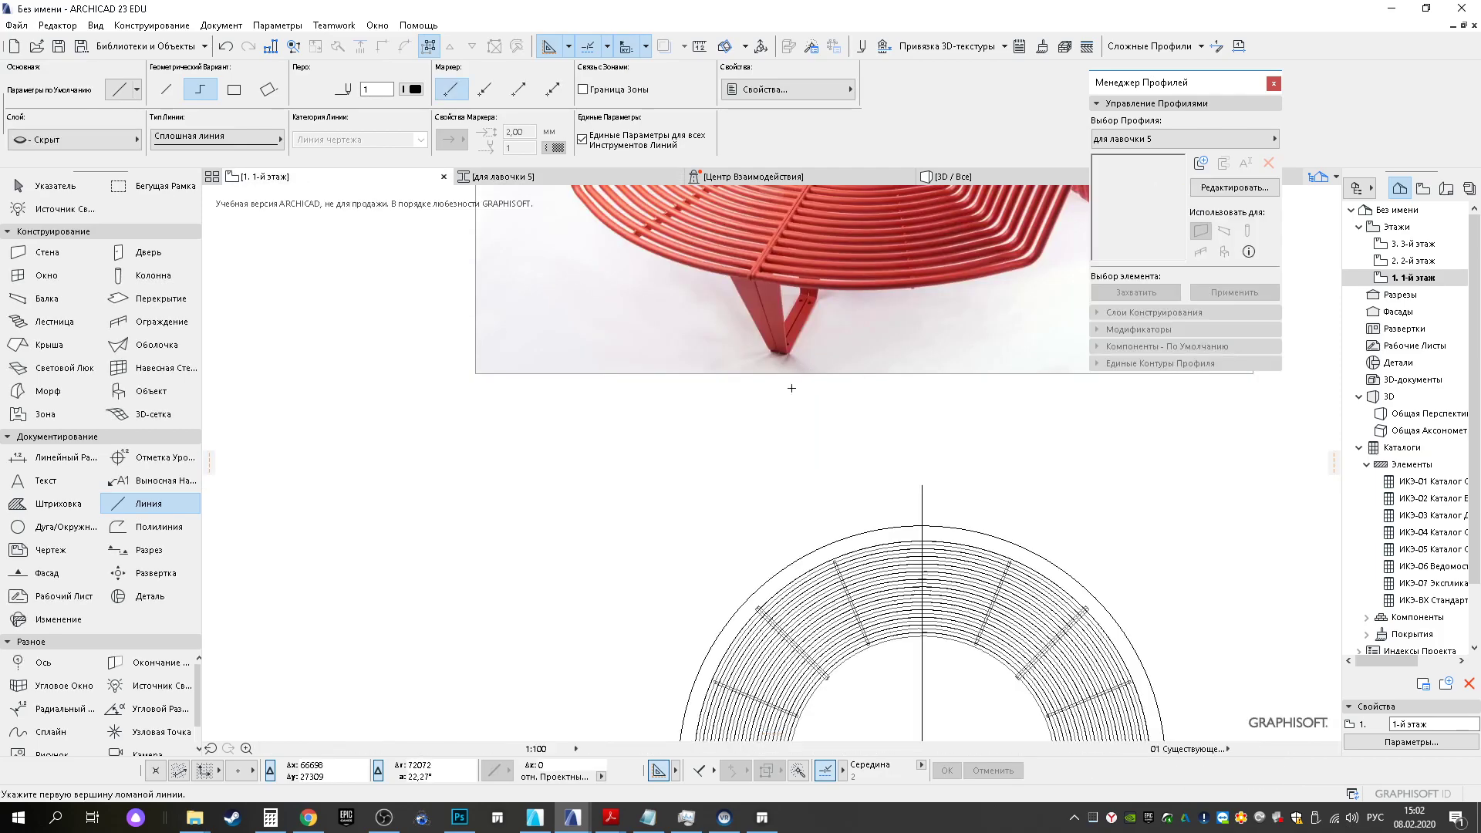
middle_click_drag(788, 329, 762, 507)
middle_click_drag(805, 308, 928, 354)
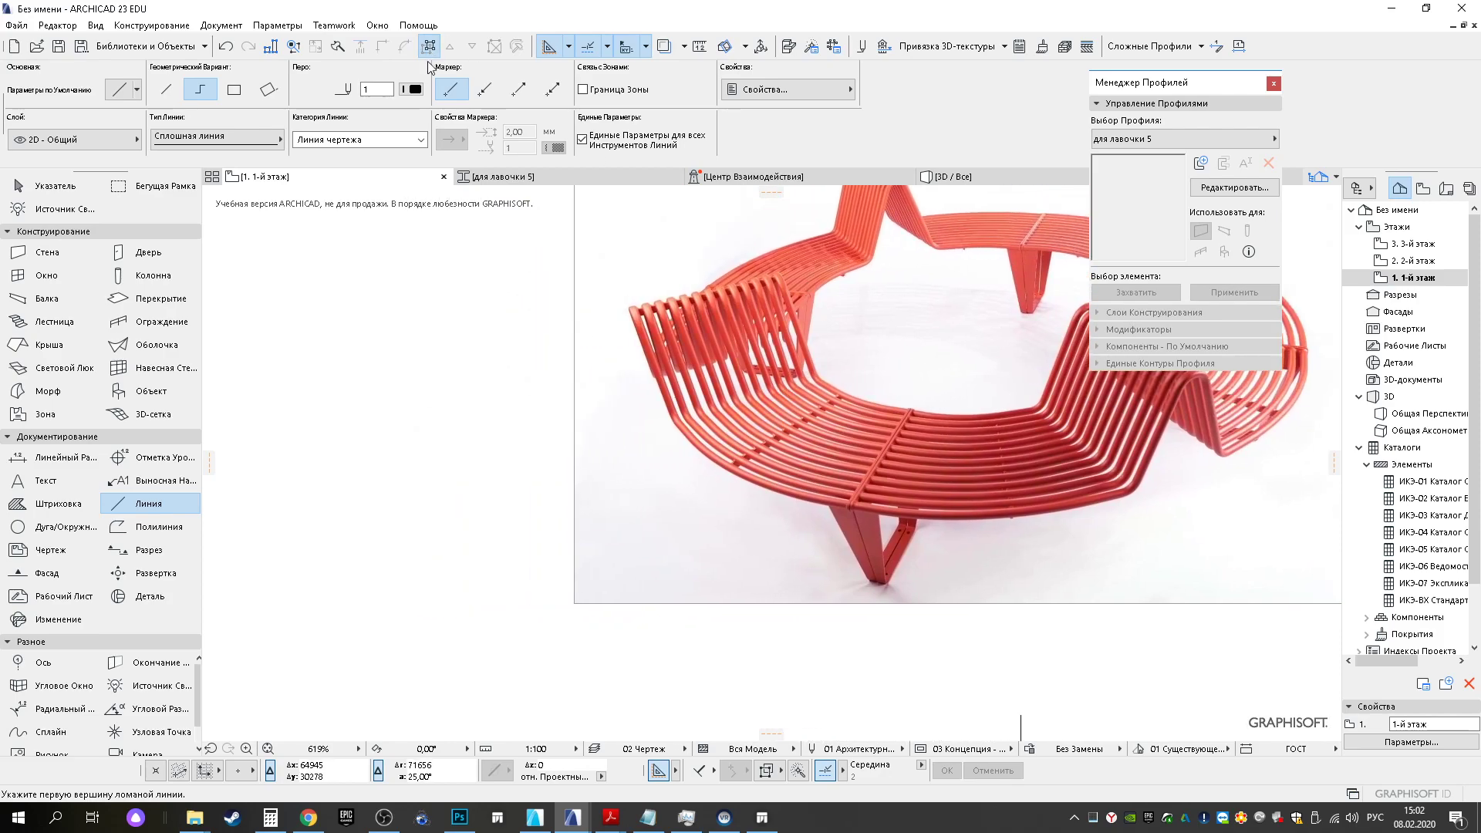
left_click(502, 177)
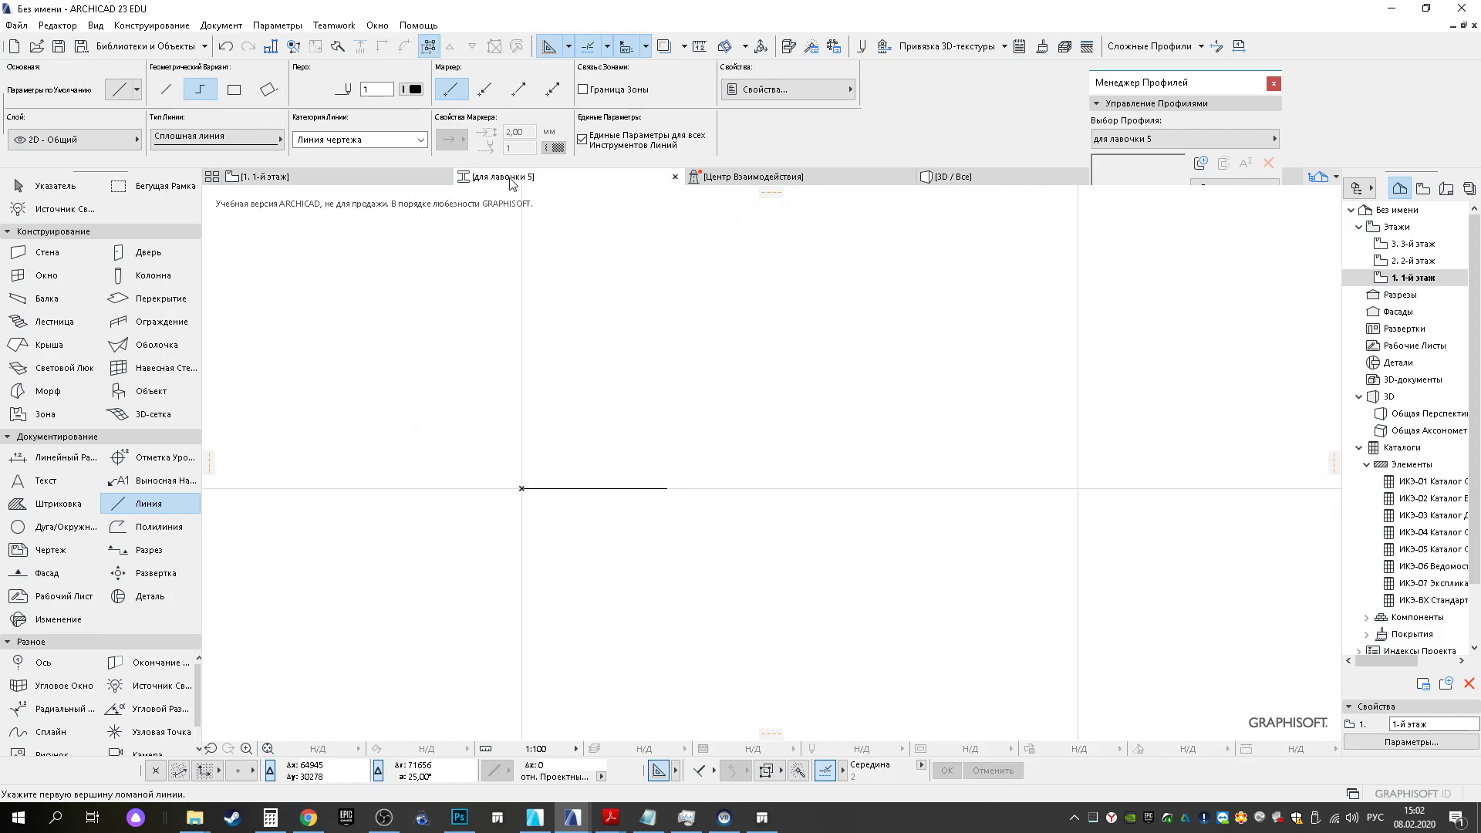
left_click(668, 489)
type("450")
key("Return")
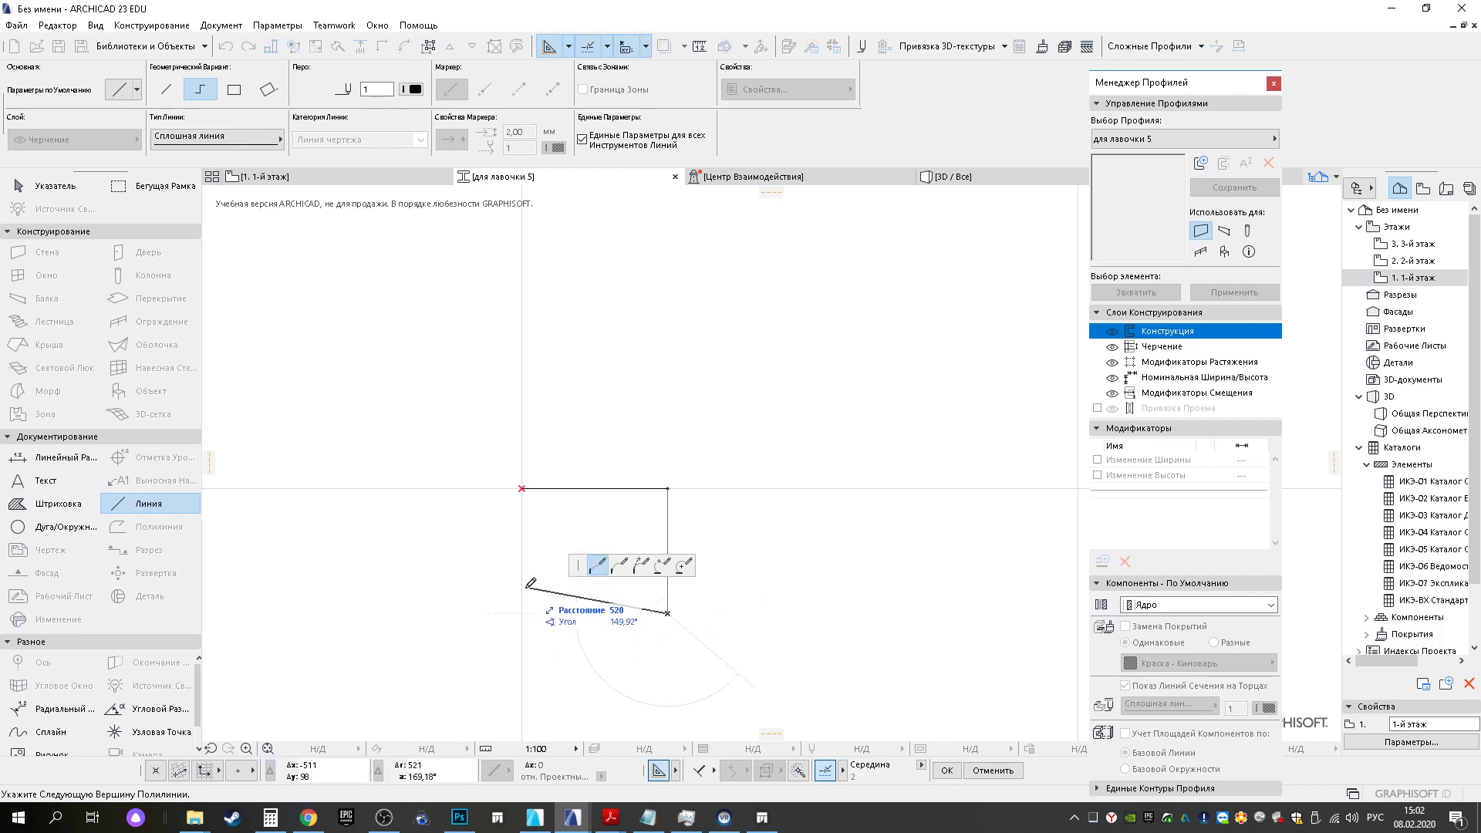
left_click(522, 488)
left_click(522, 488)
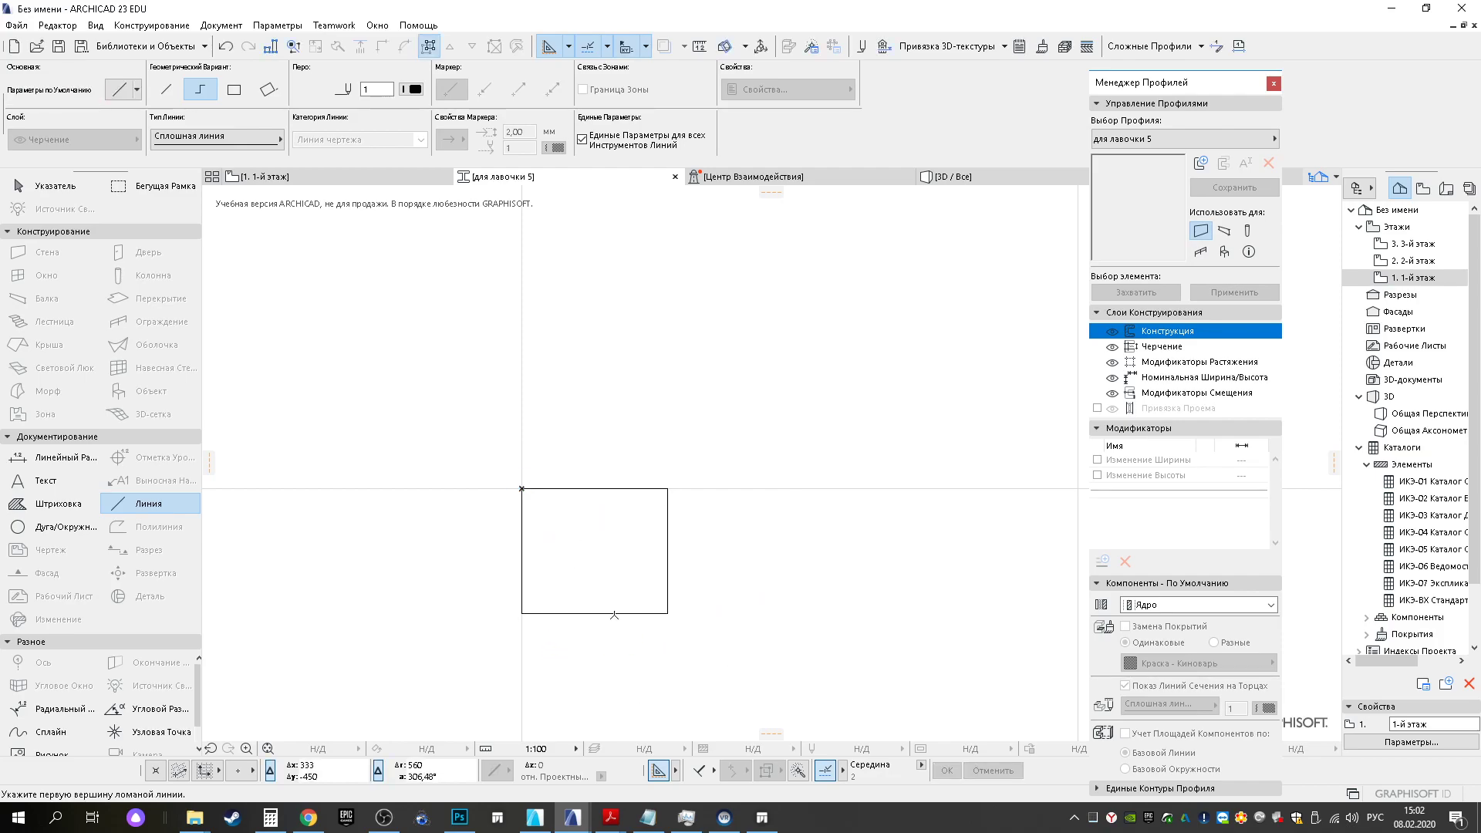
Move the rectangle's lower-right corner 75 horizontally inward to slant the right side
left_click(81, 186)
left_click(669, 598)
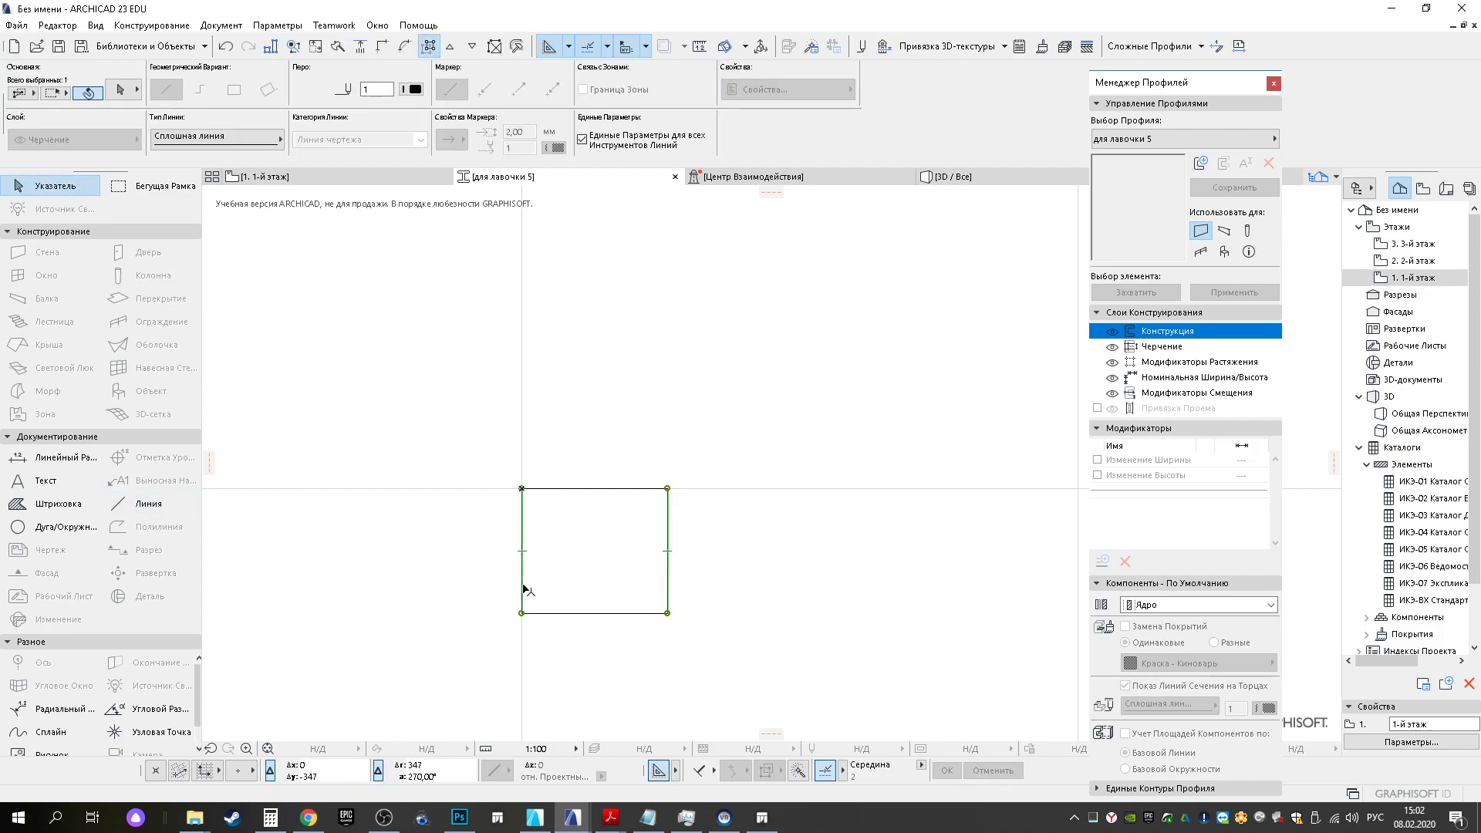
left_click(668, 613)
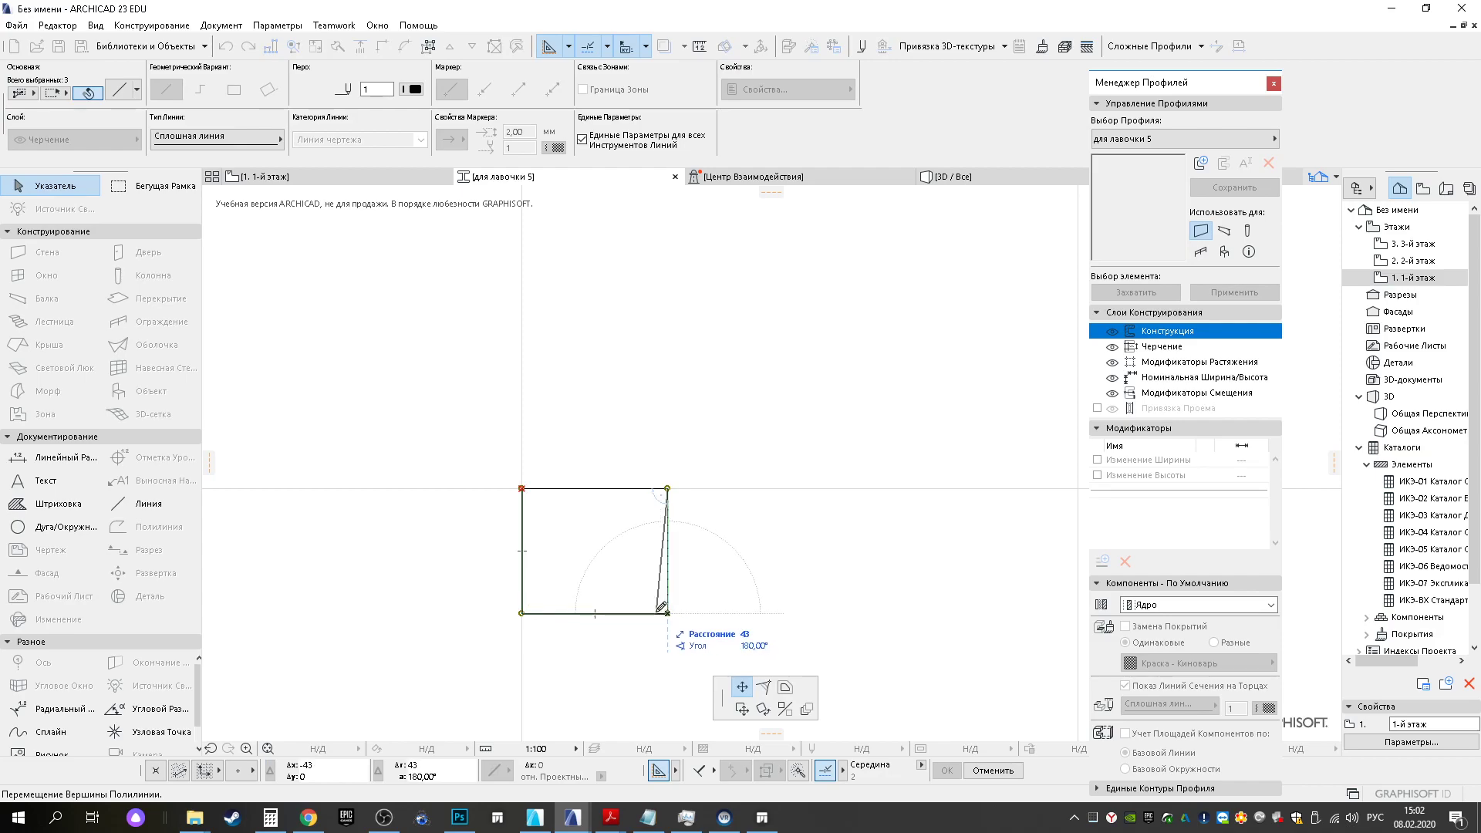
scroll(661, 609, "up", 2)
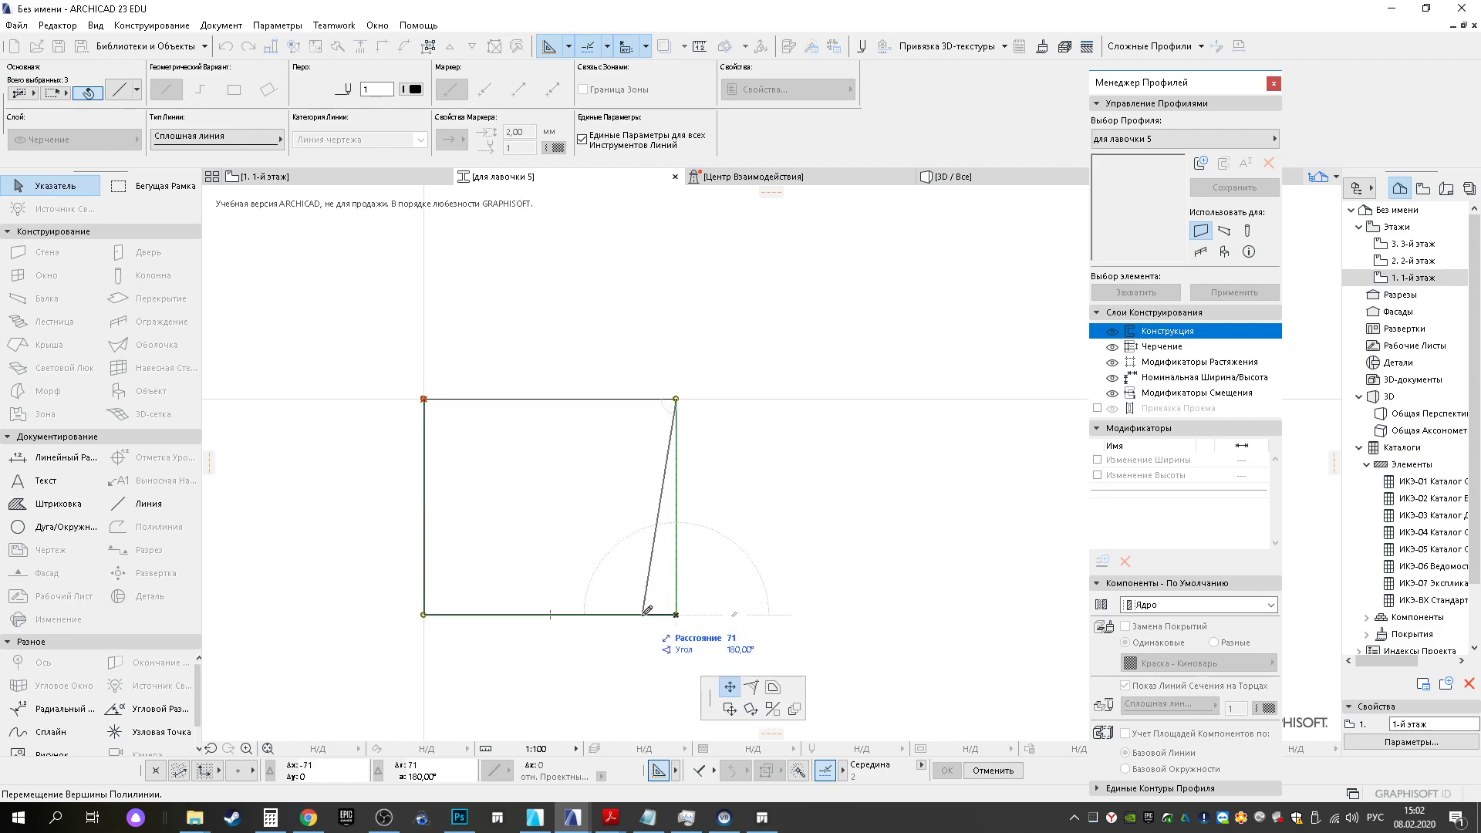
key("Return")
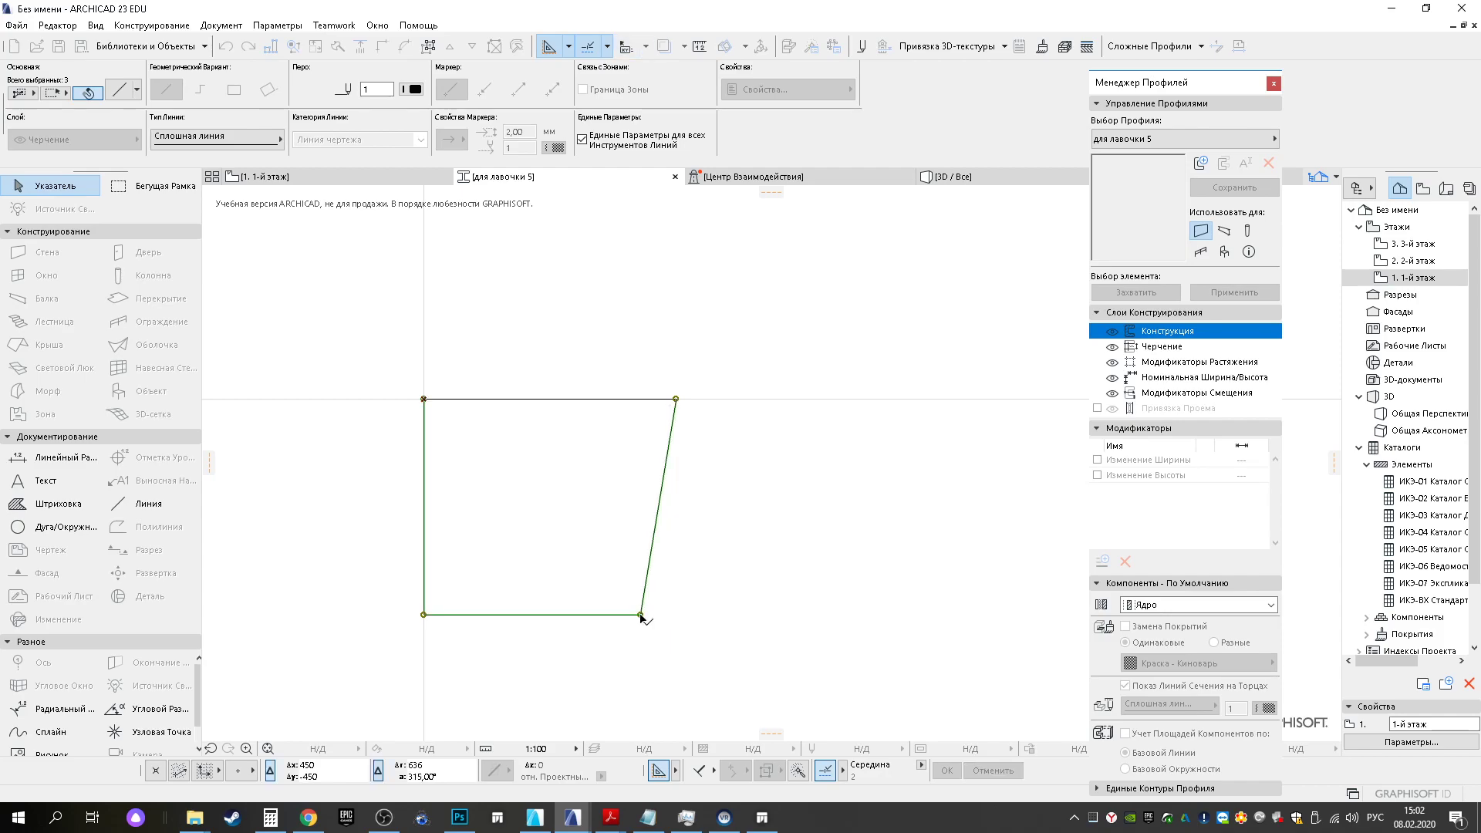
left_click(425, 615)
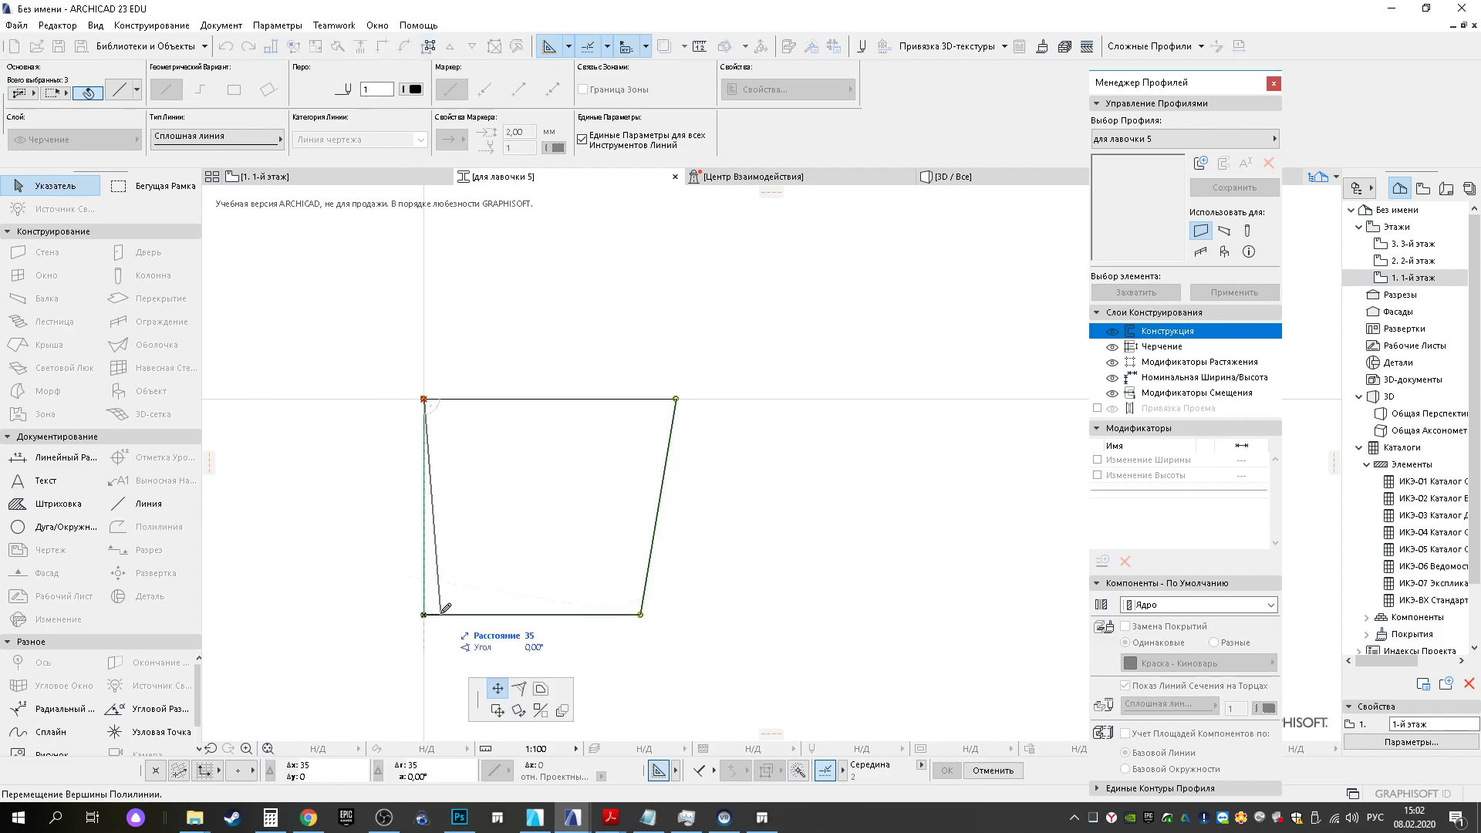
key("Escape")
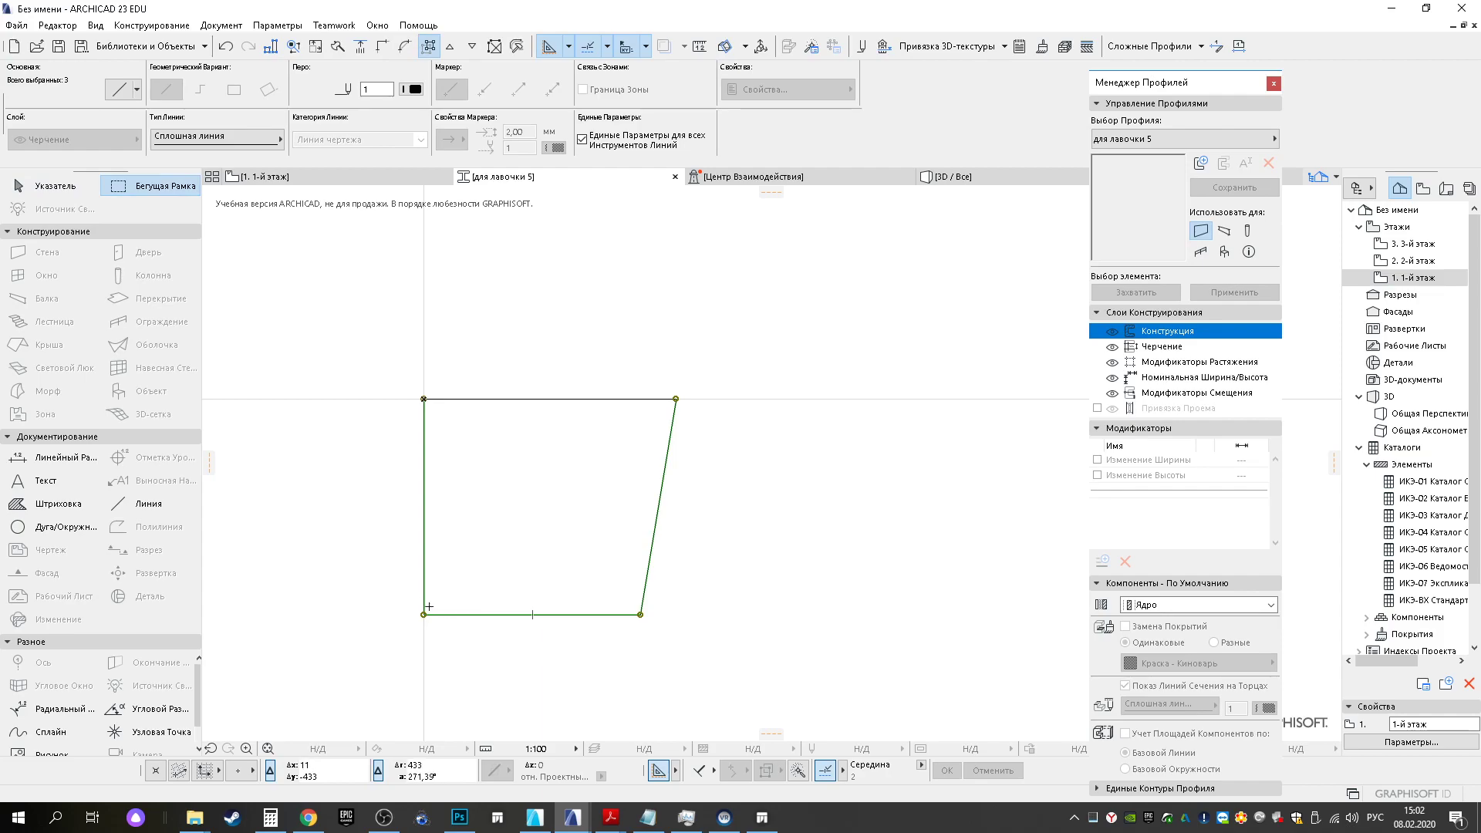
key("Escape")
Select the outline's left and bottom lines and move their shared lower-left corner 75 horizontally inward
left_click(424, 599, "shift")
left_click(440, 614, "shift")
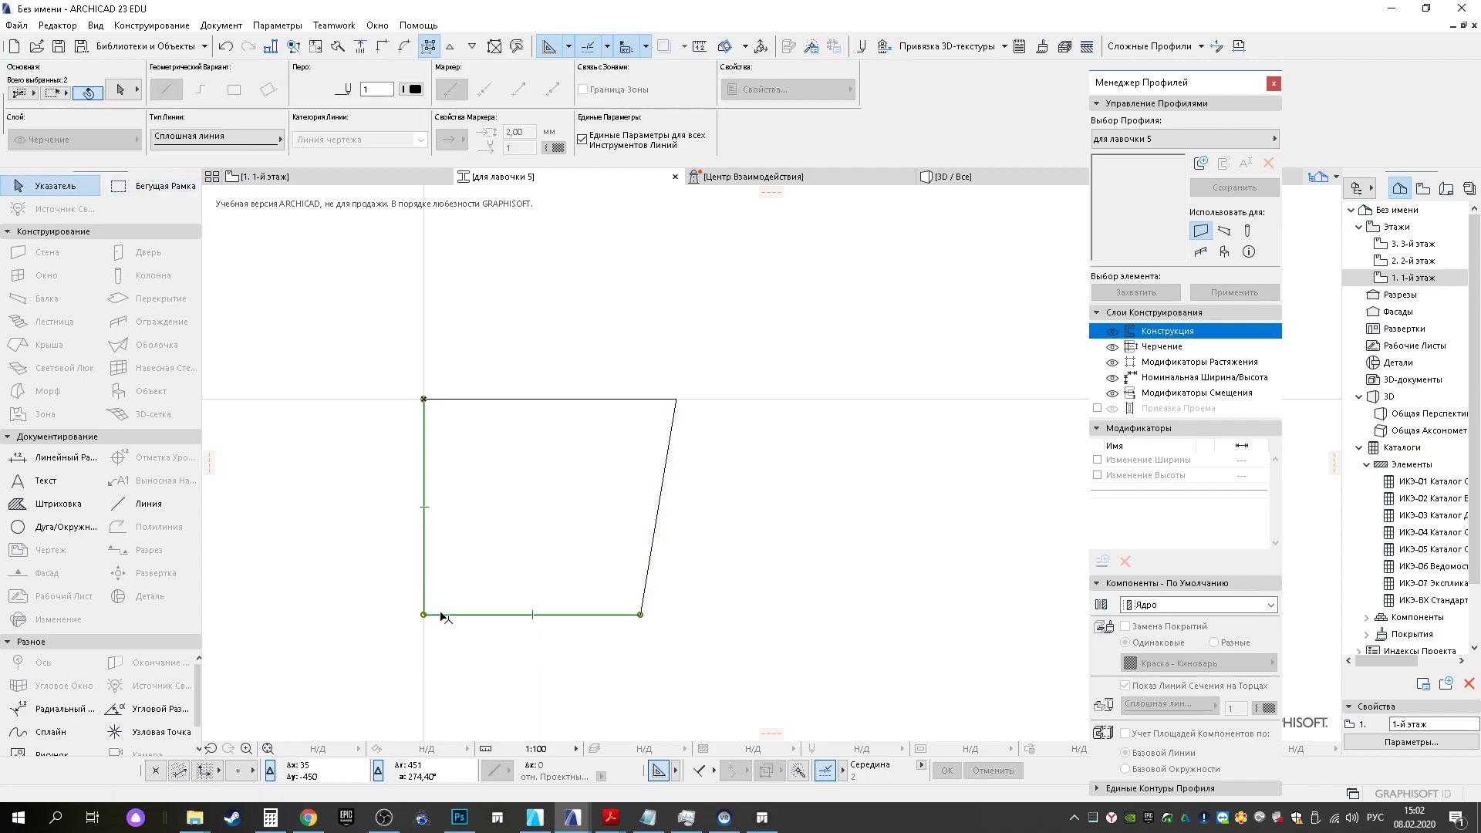
left_click(423, 615)
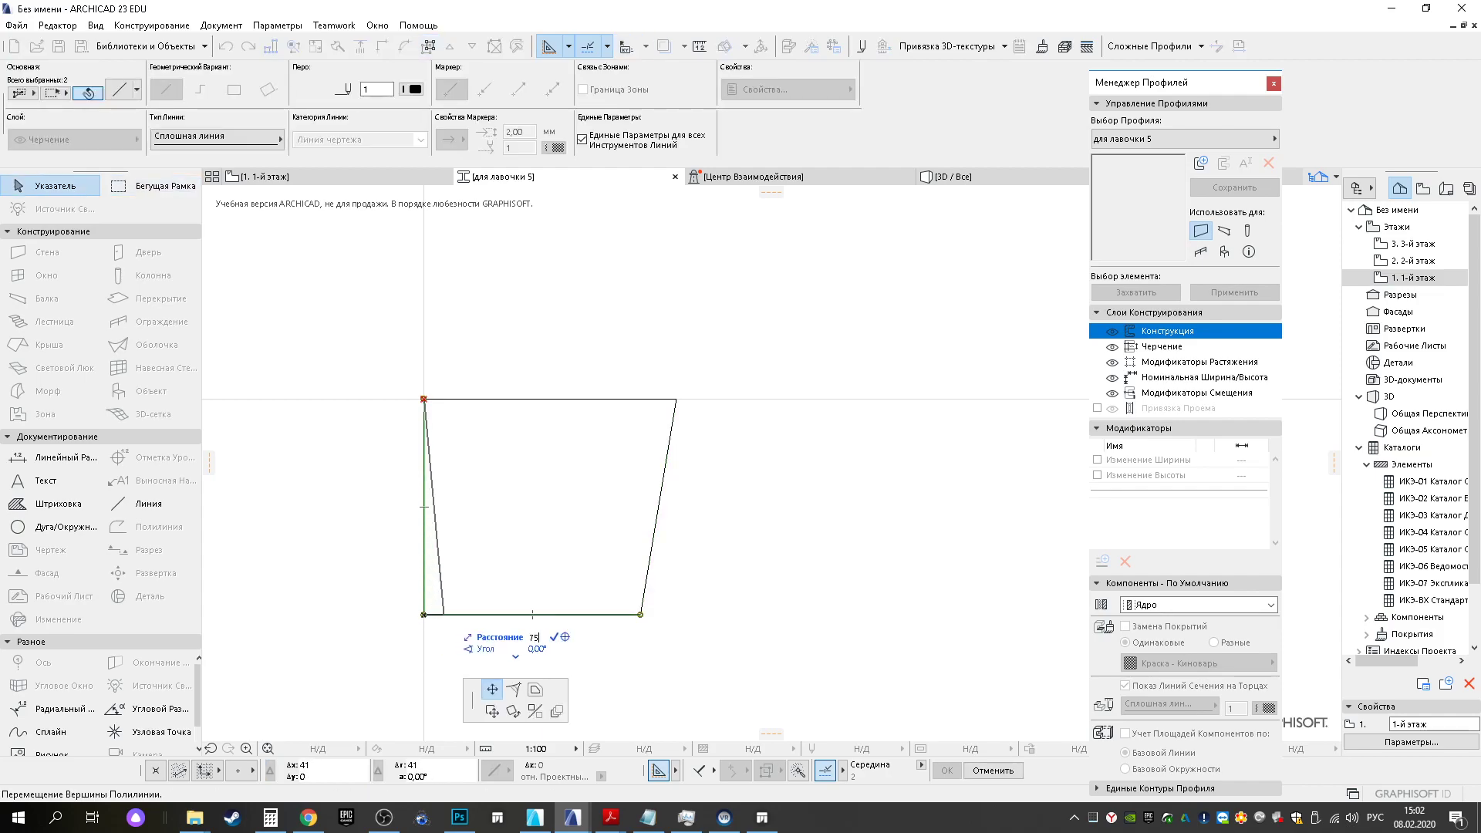
key("Return")
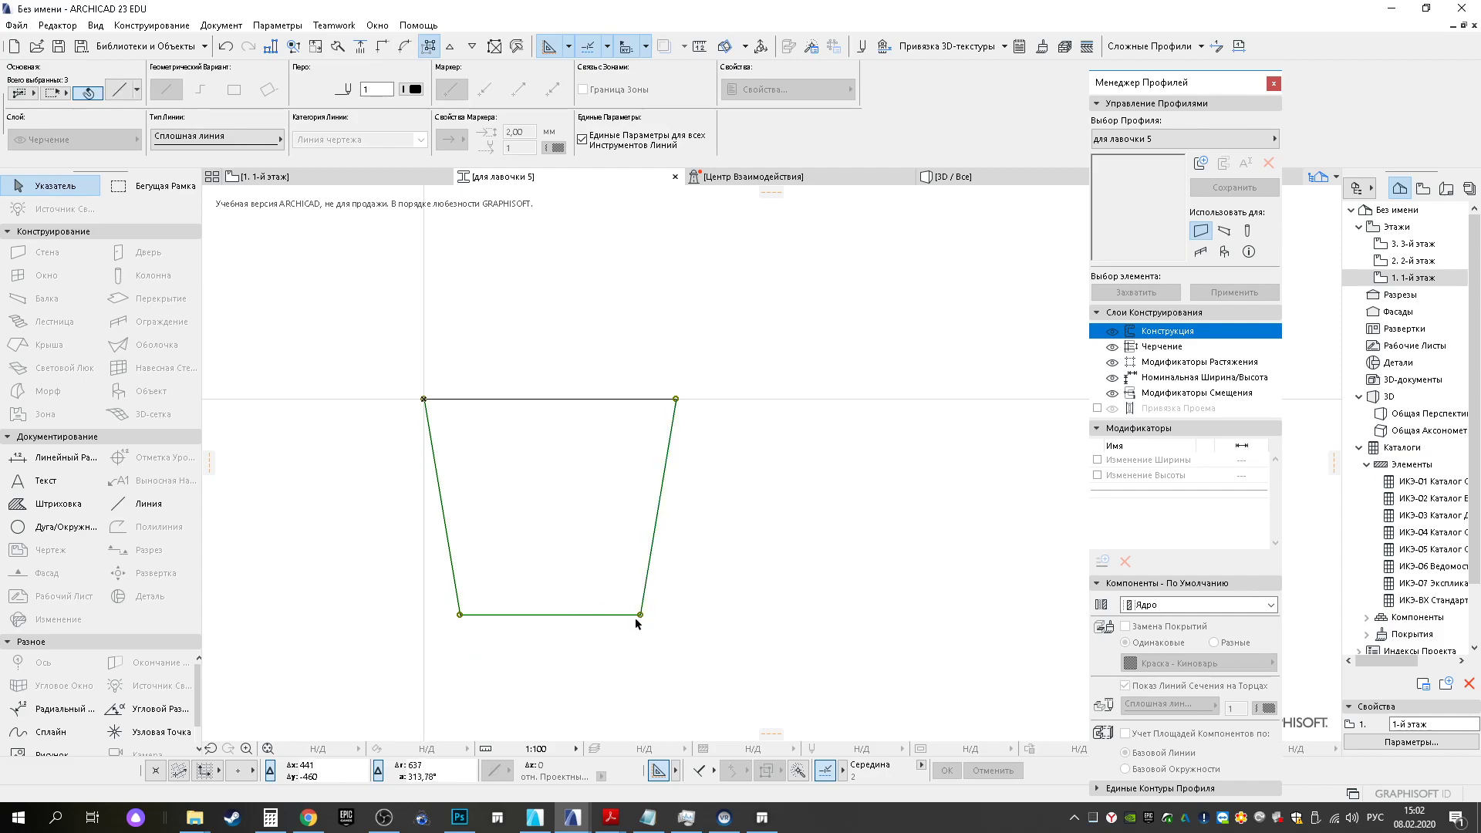
Move both lower corners of the leg outline another 25 inward
left_click(639, 615)
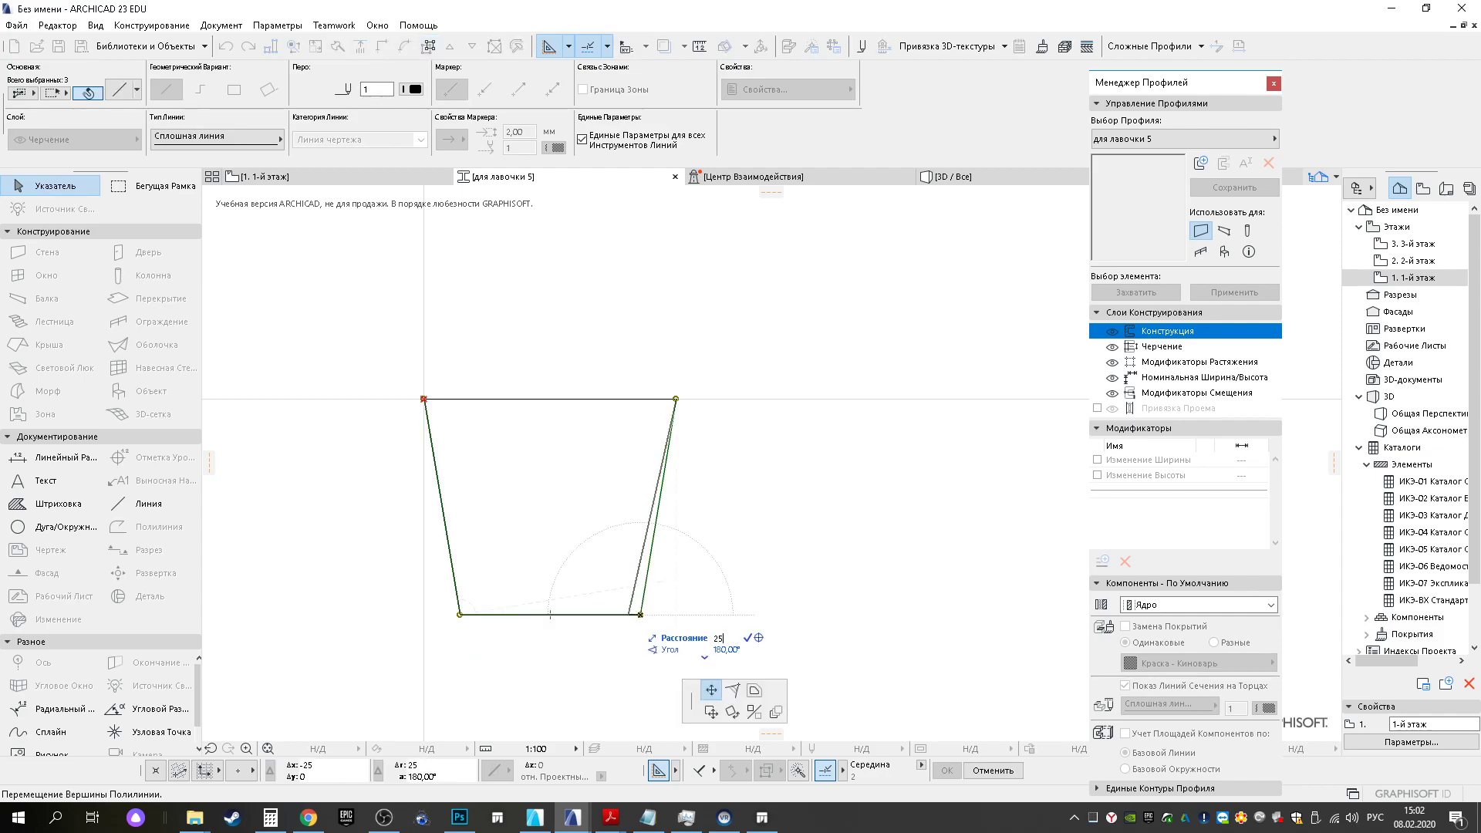
key("Return")
left_click(459, 615)
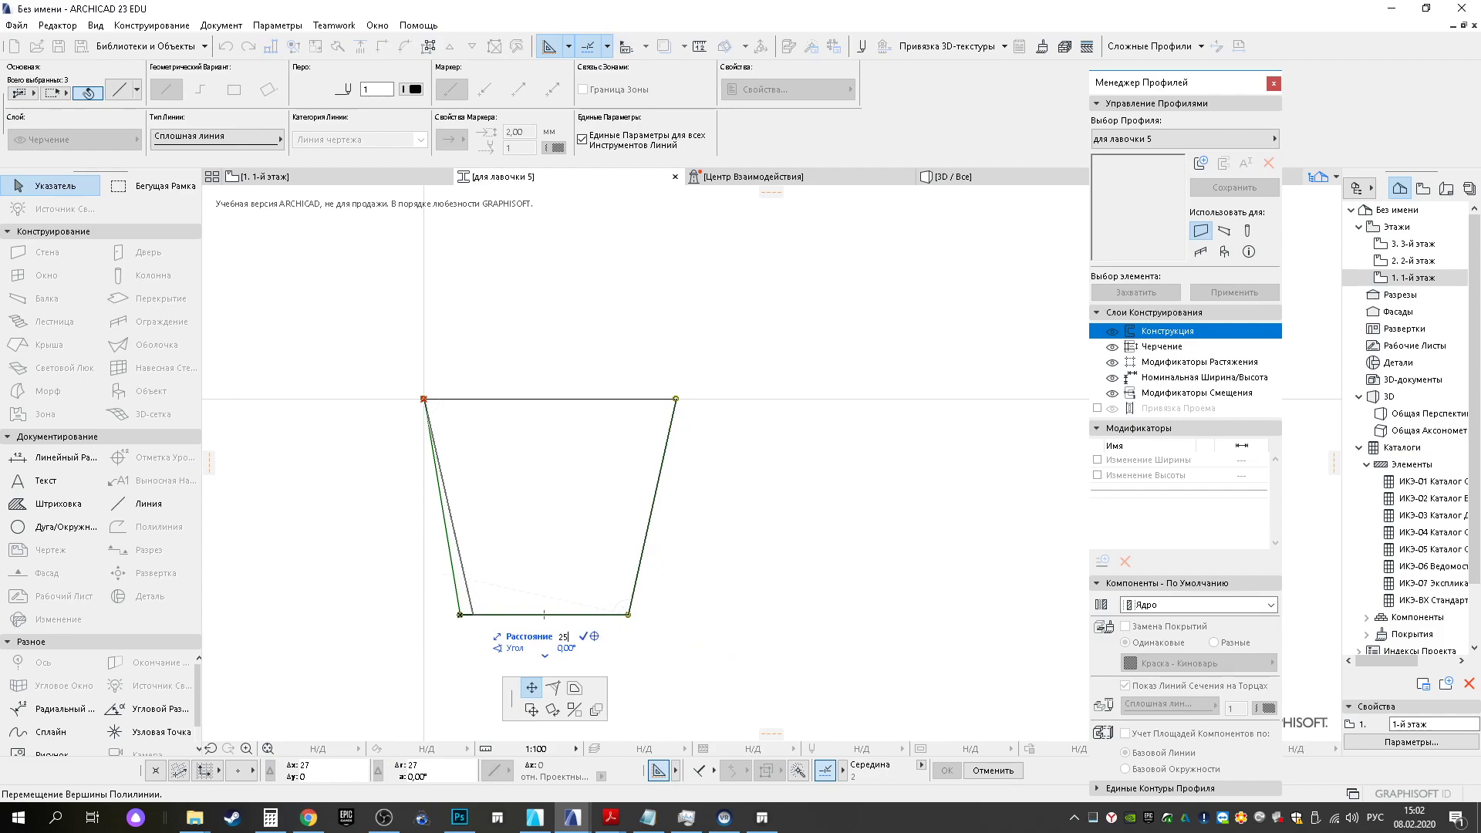
key("Return")
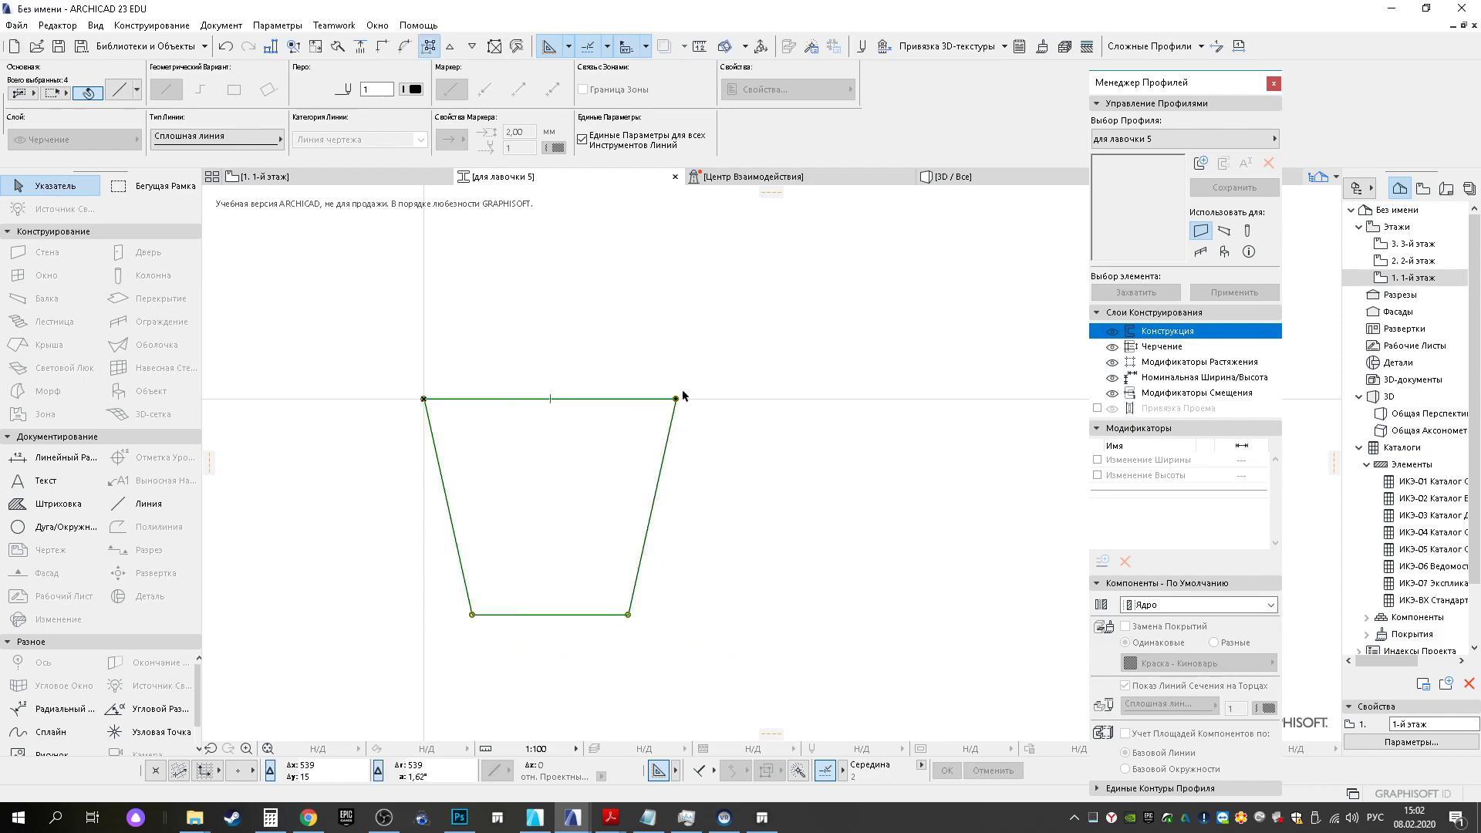
Compare the leg outline with the reference photo and fillet its lower-right corner with a radius of 50
left_click(390, 178)
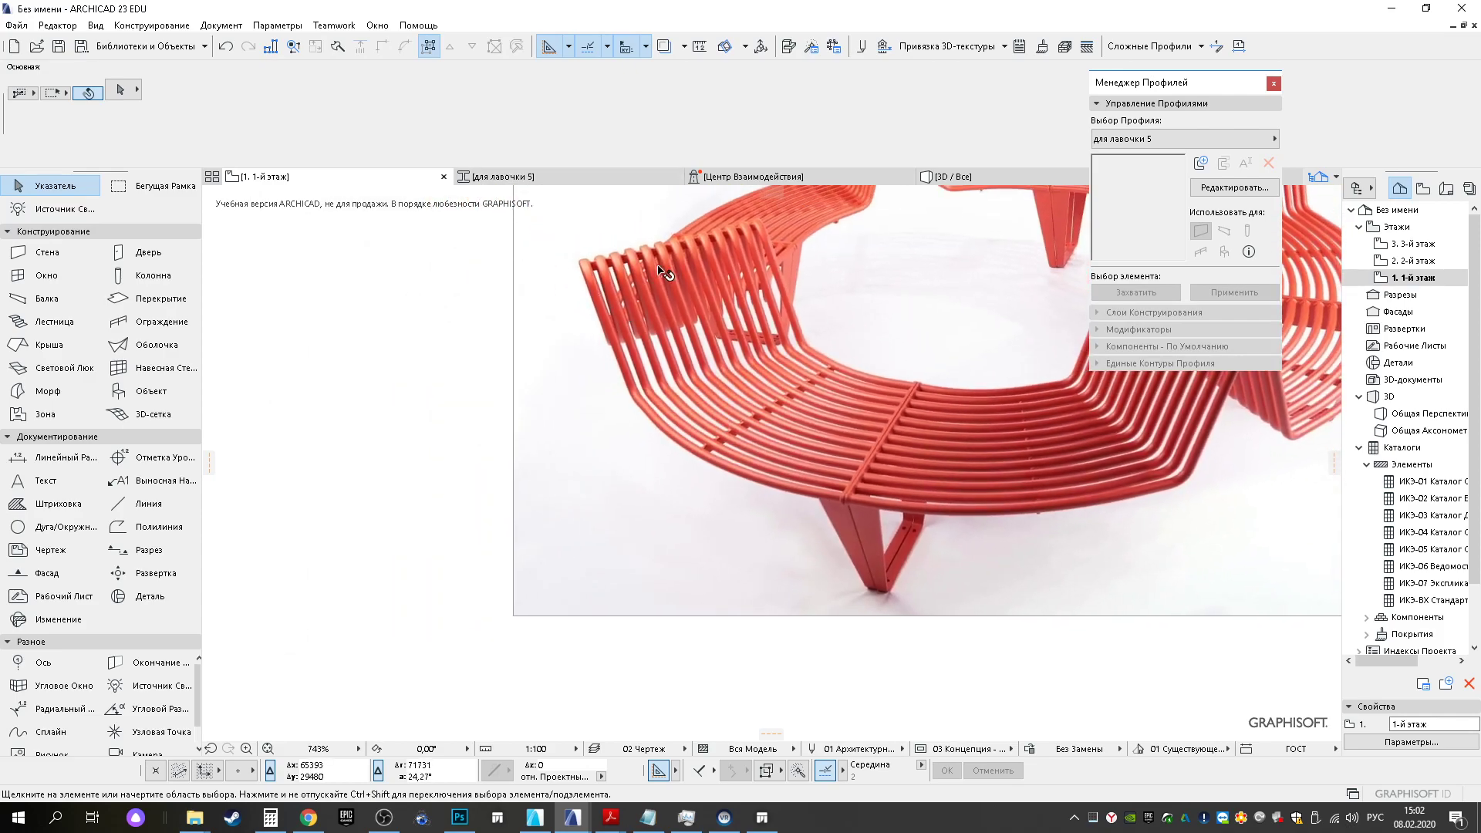
left_click(949, 176)
left_click(520, 179)
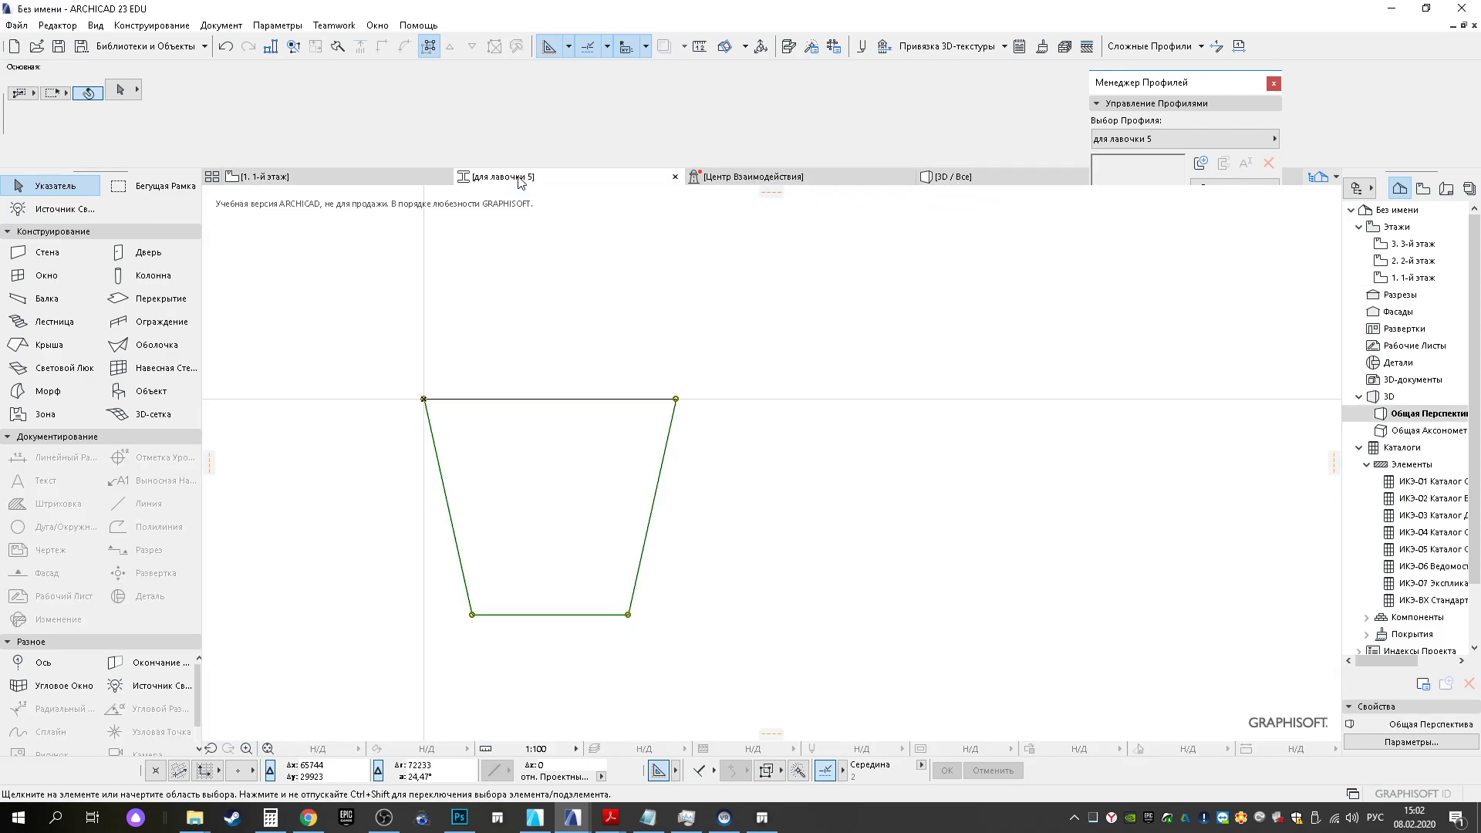
left_click(628, 613)
left_click(628, 615)
left_click(722, 688)
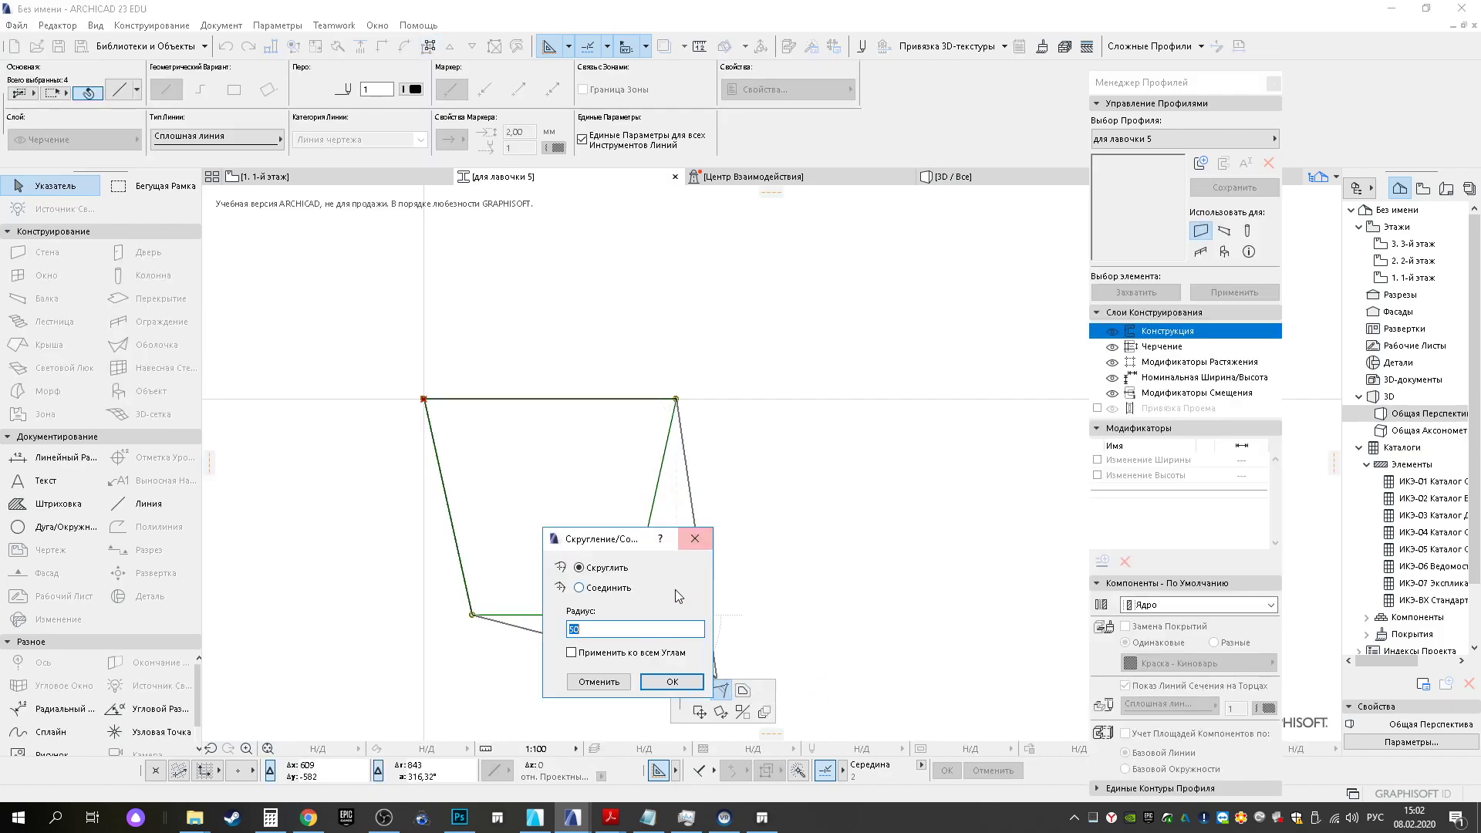
left_click(668, 683)
scroll(615, 605, "up", 2)
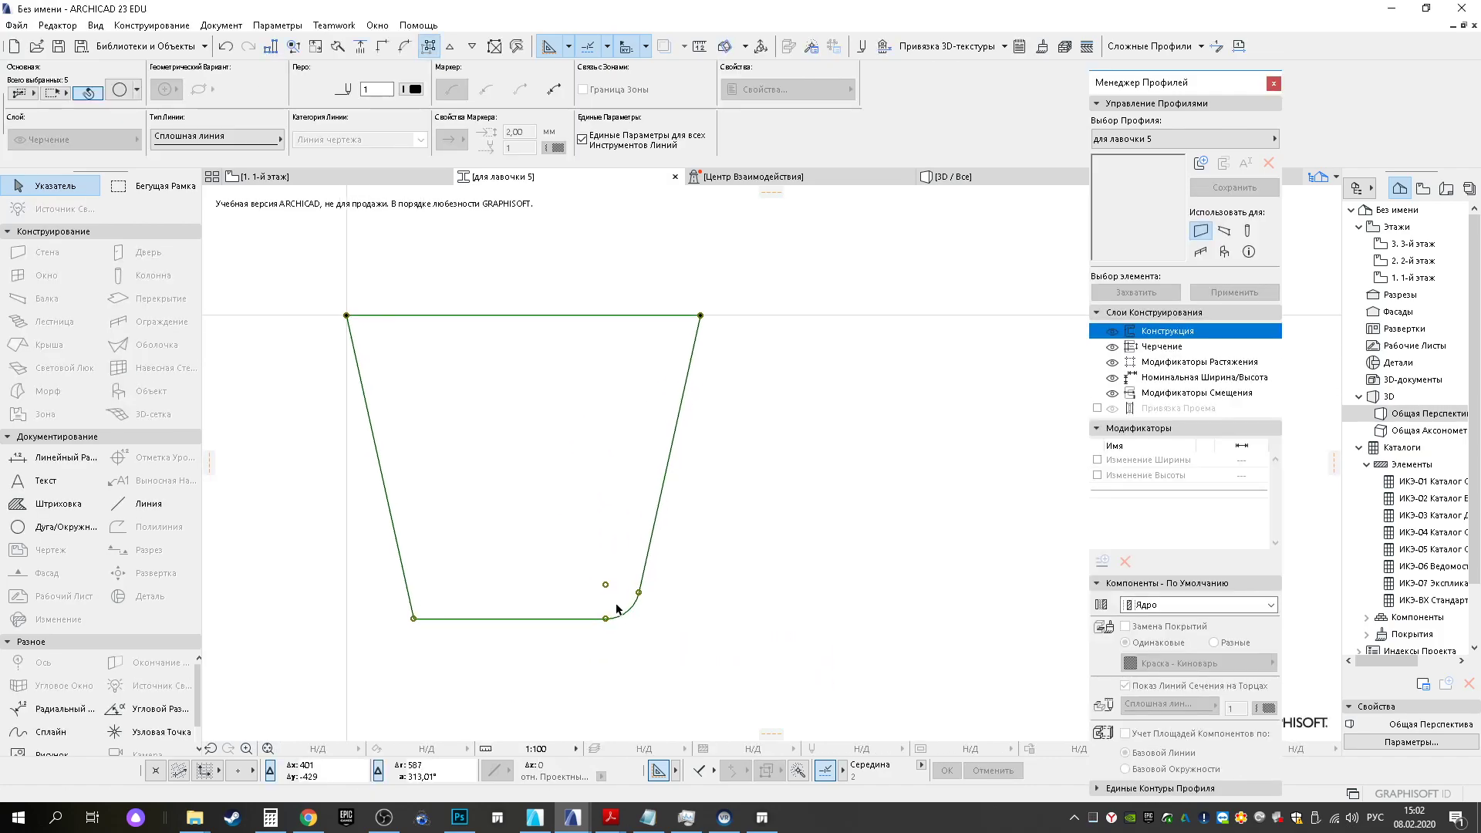
Try a radius of 100 for the outline's lower-right fillet against the reference photo and undo it
key("ctrl+z")
left_click(631, 616)
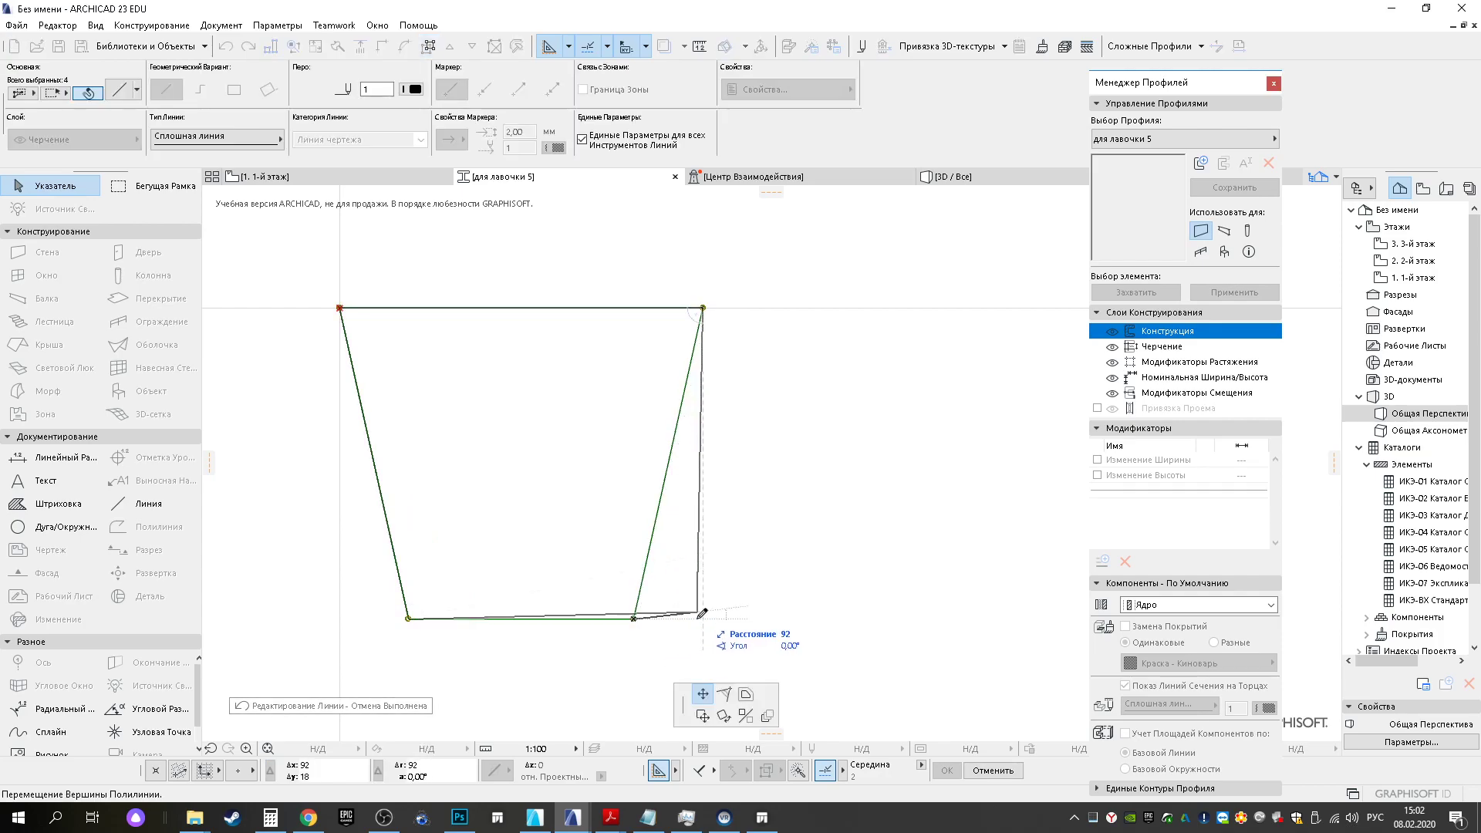
left_click(723, 695)
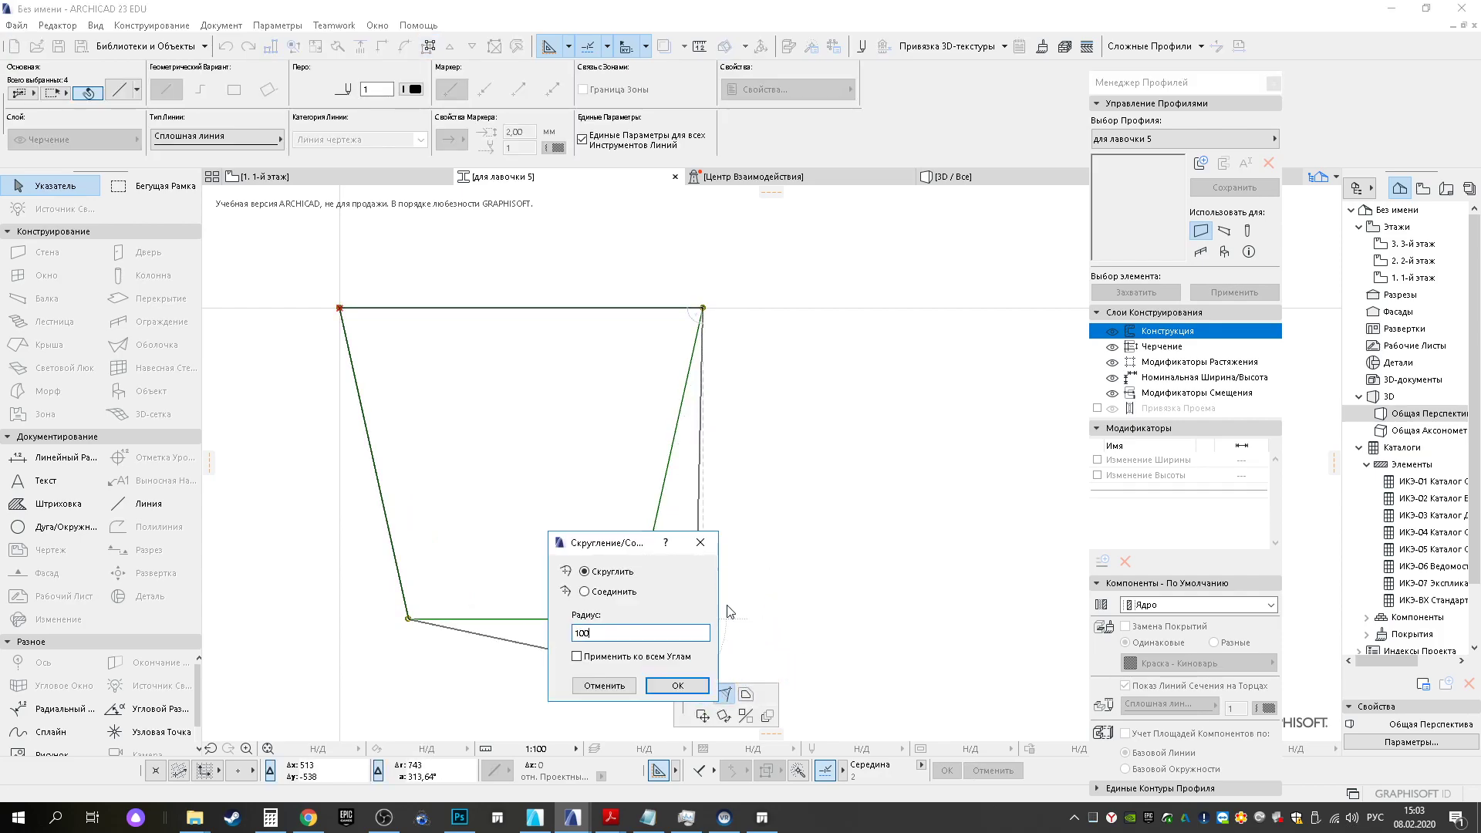
left_click(698, 686)
scroll(718, 545, "down", 5)
left_click(327, 180)
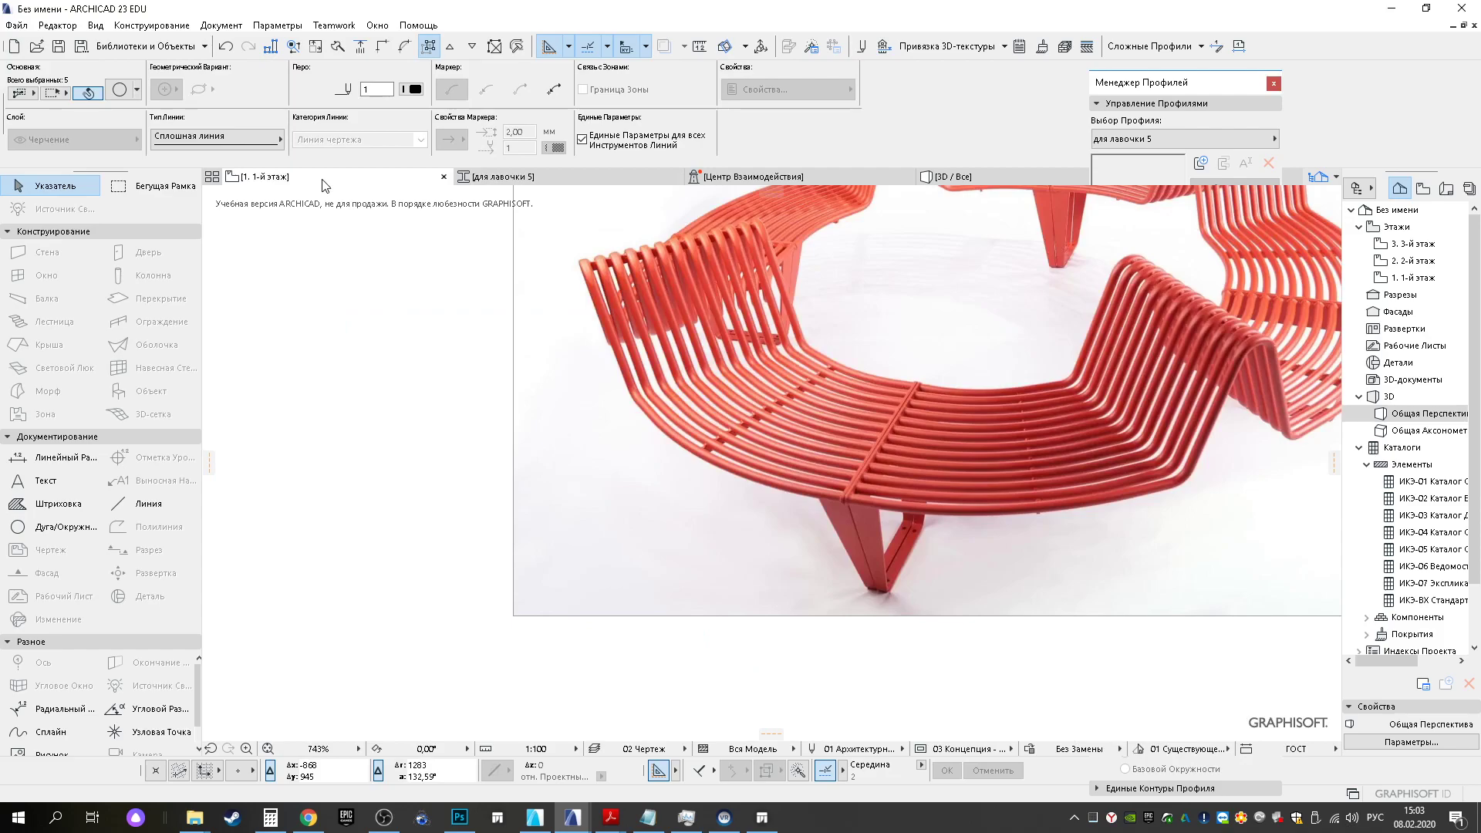
left_click(586, 182)
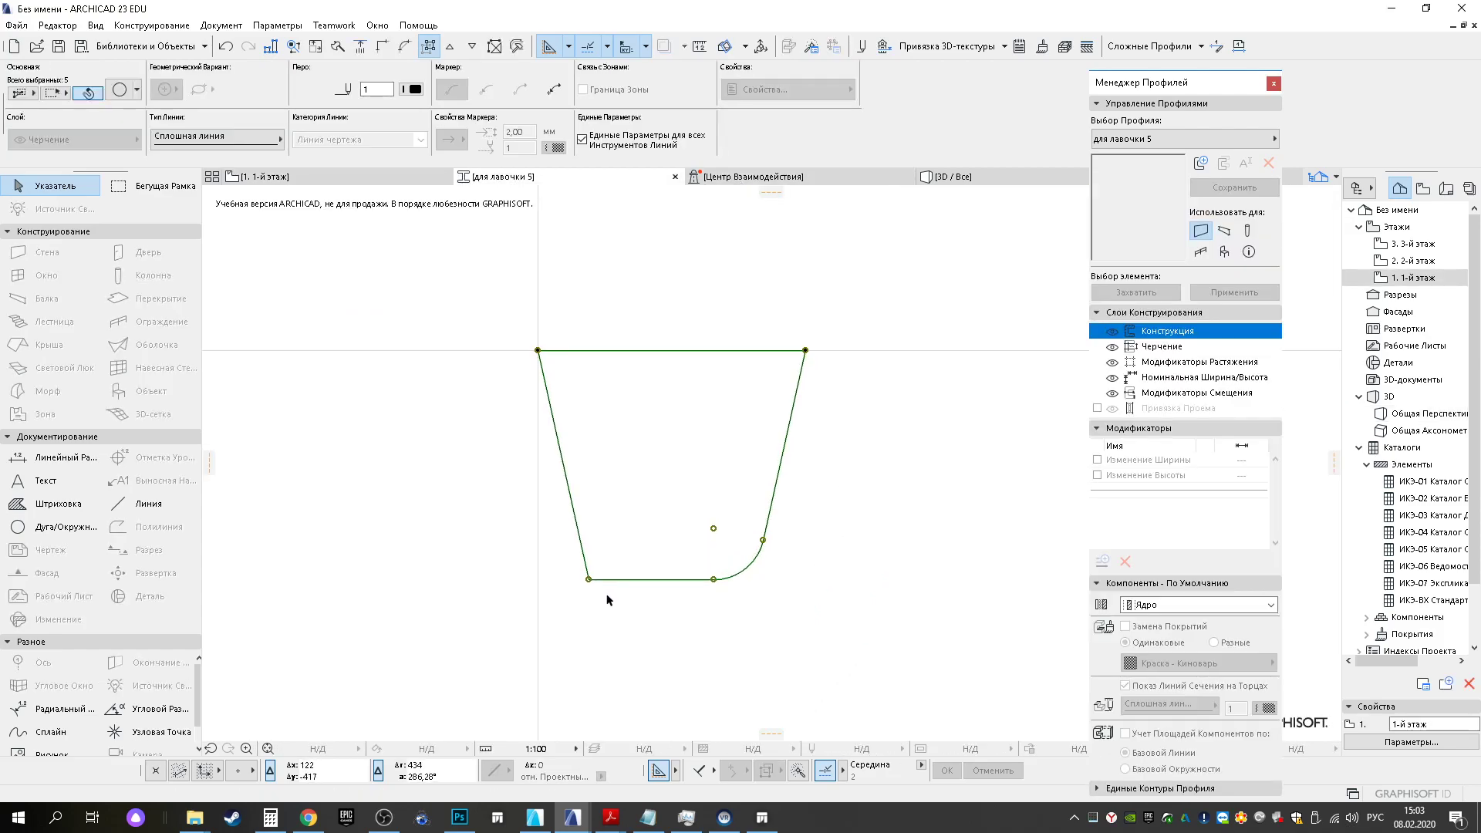
key("ctrl+z")
Fillet both lower corners of the leg outline with a radius of 50
left_click(774, 578)
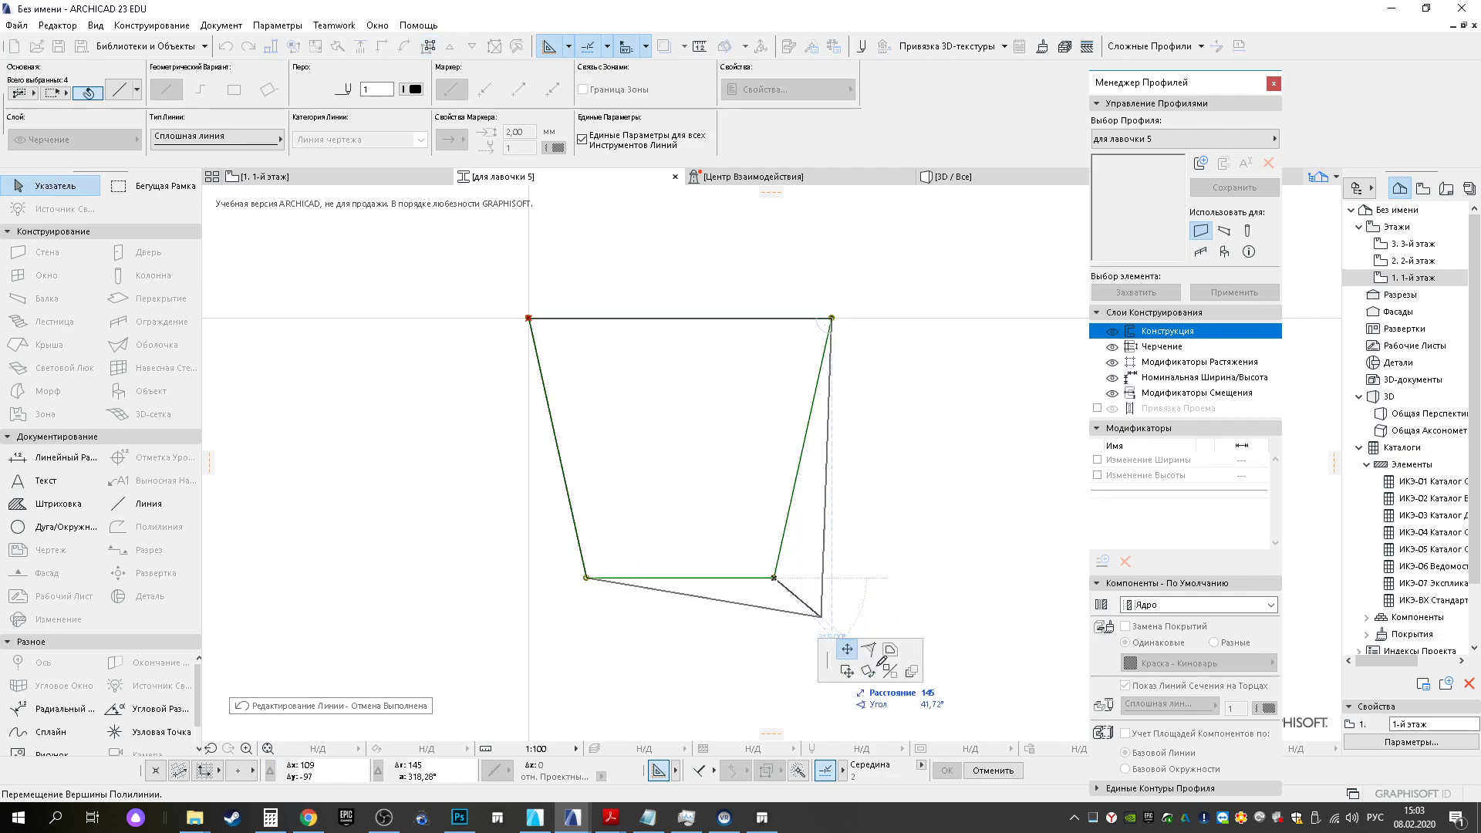
left_click(868, 649)
left_click(818, 645)
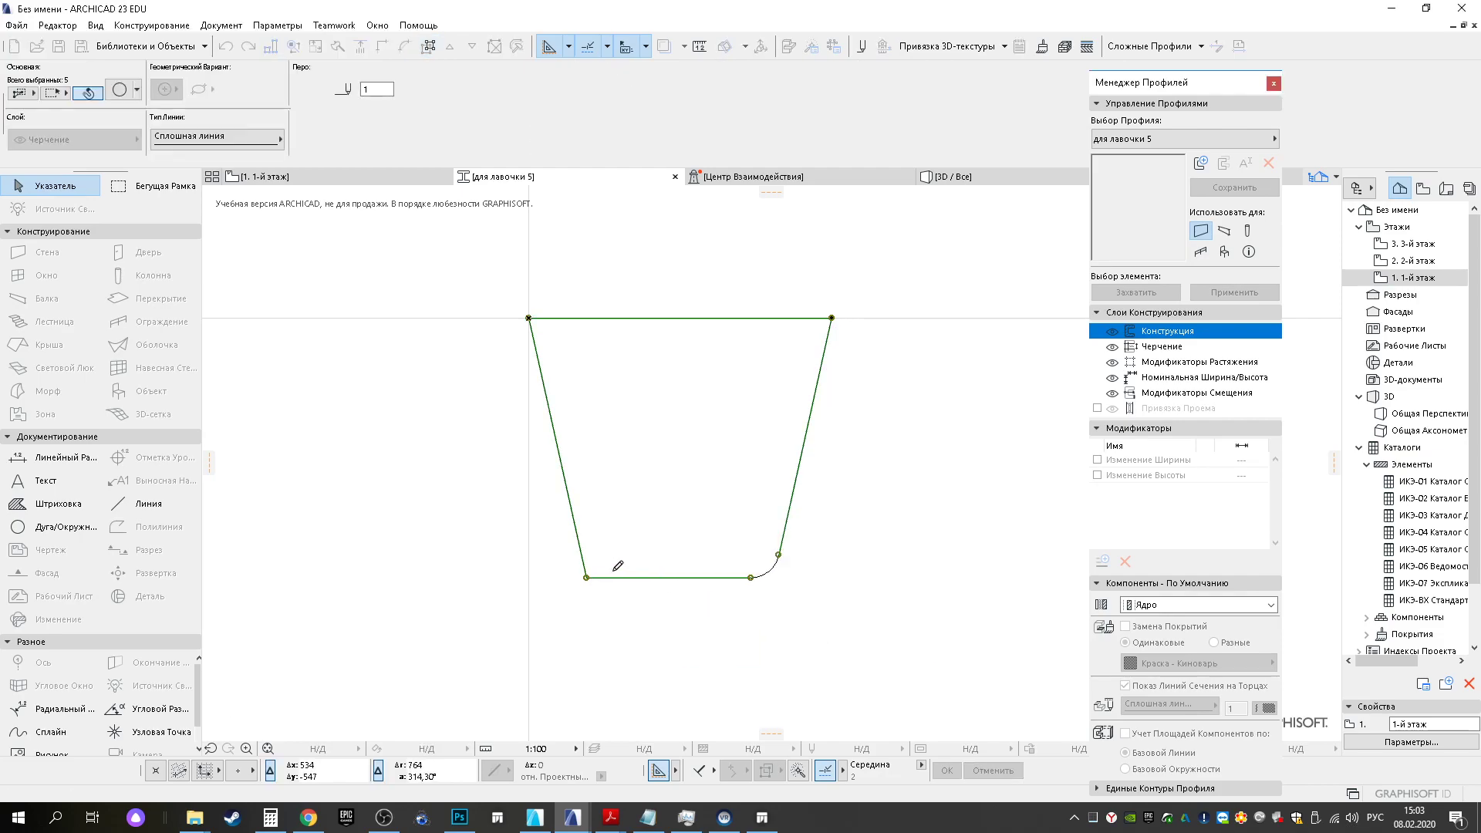
left_click(590, 579)
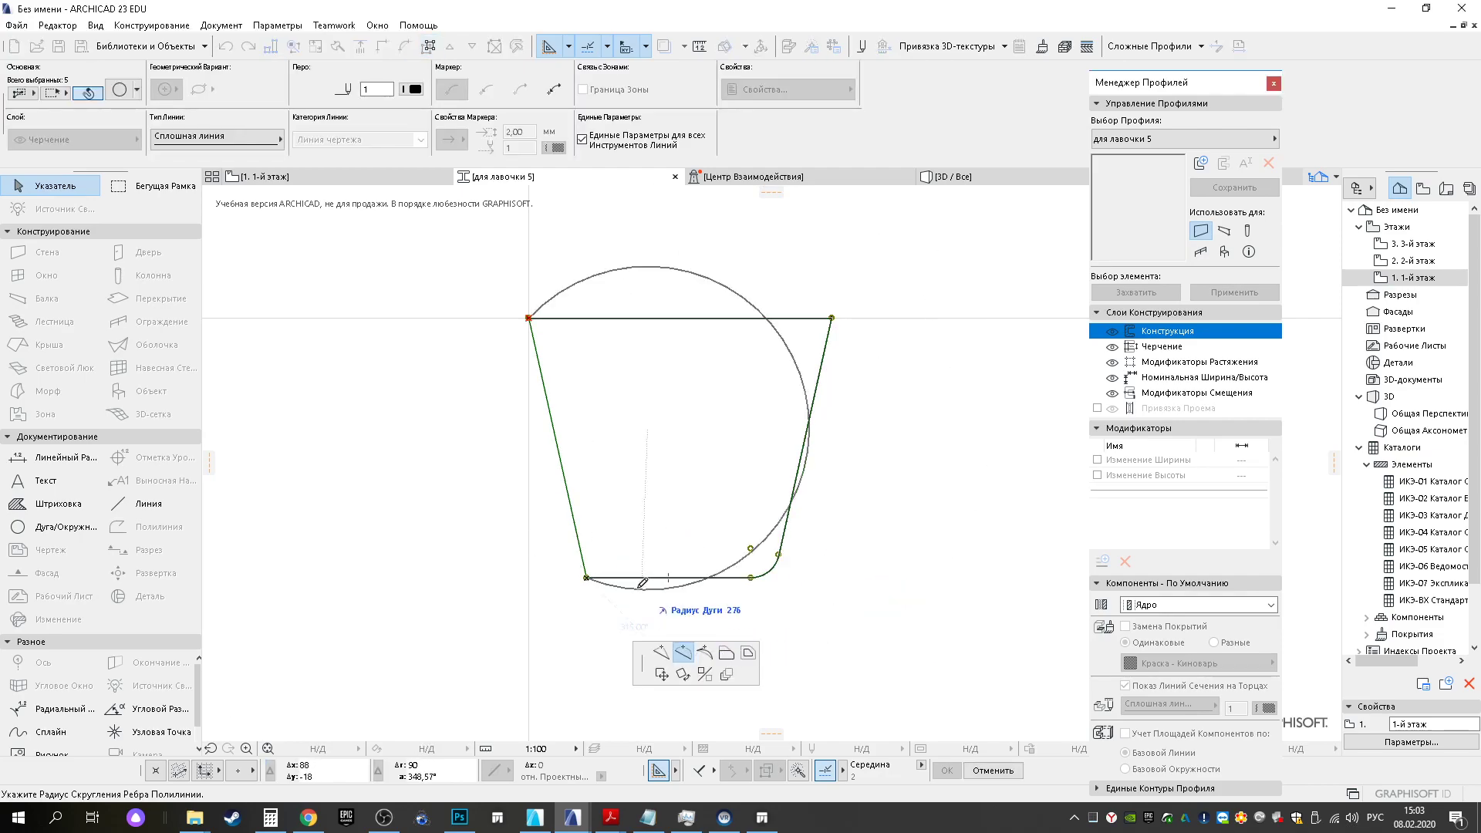
key("Escape")
left_click(586, 578)
left_click(678, 650)
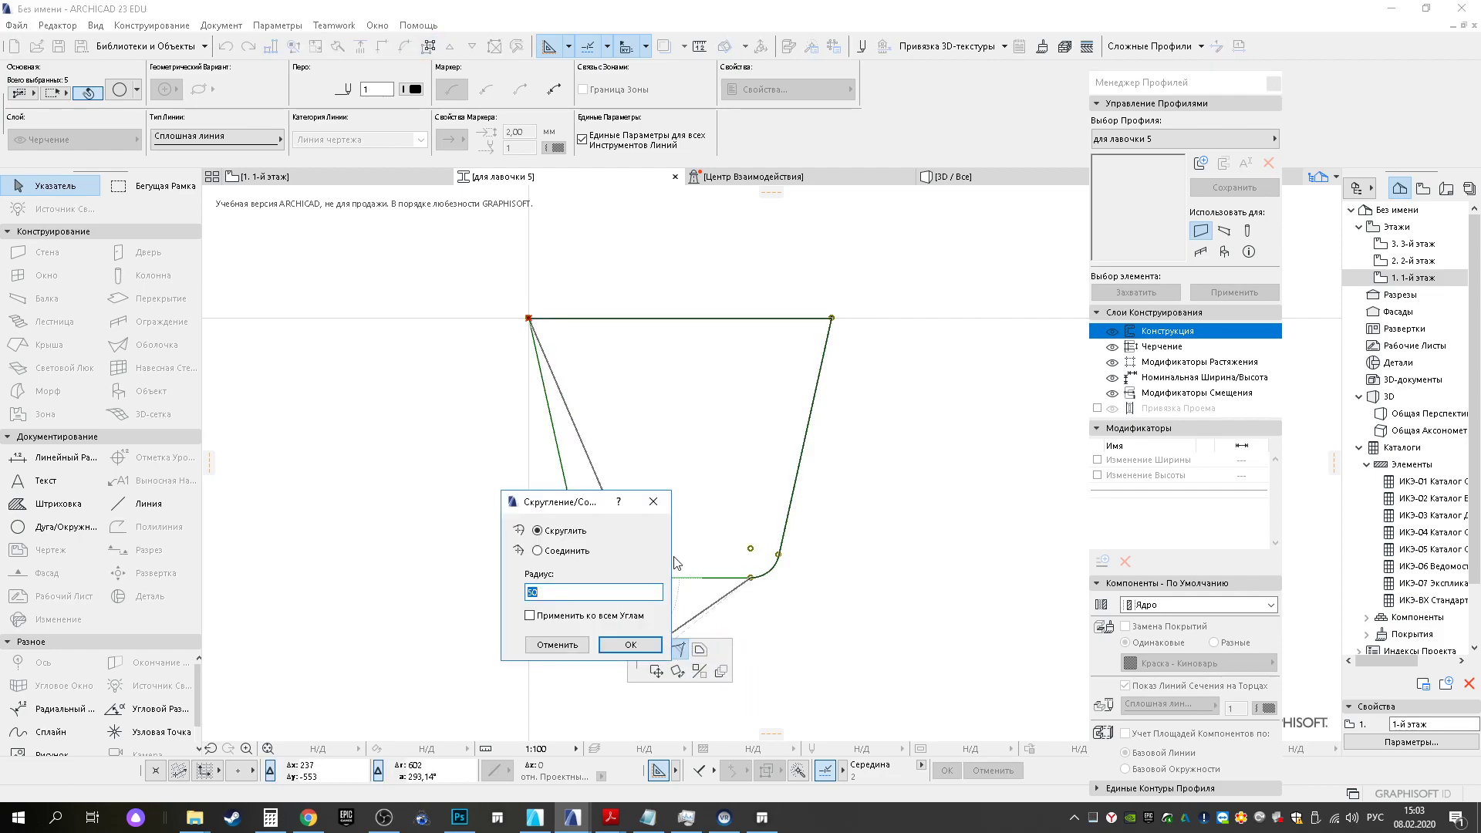
left_click(631, 644)
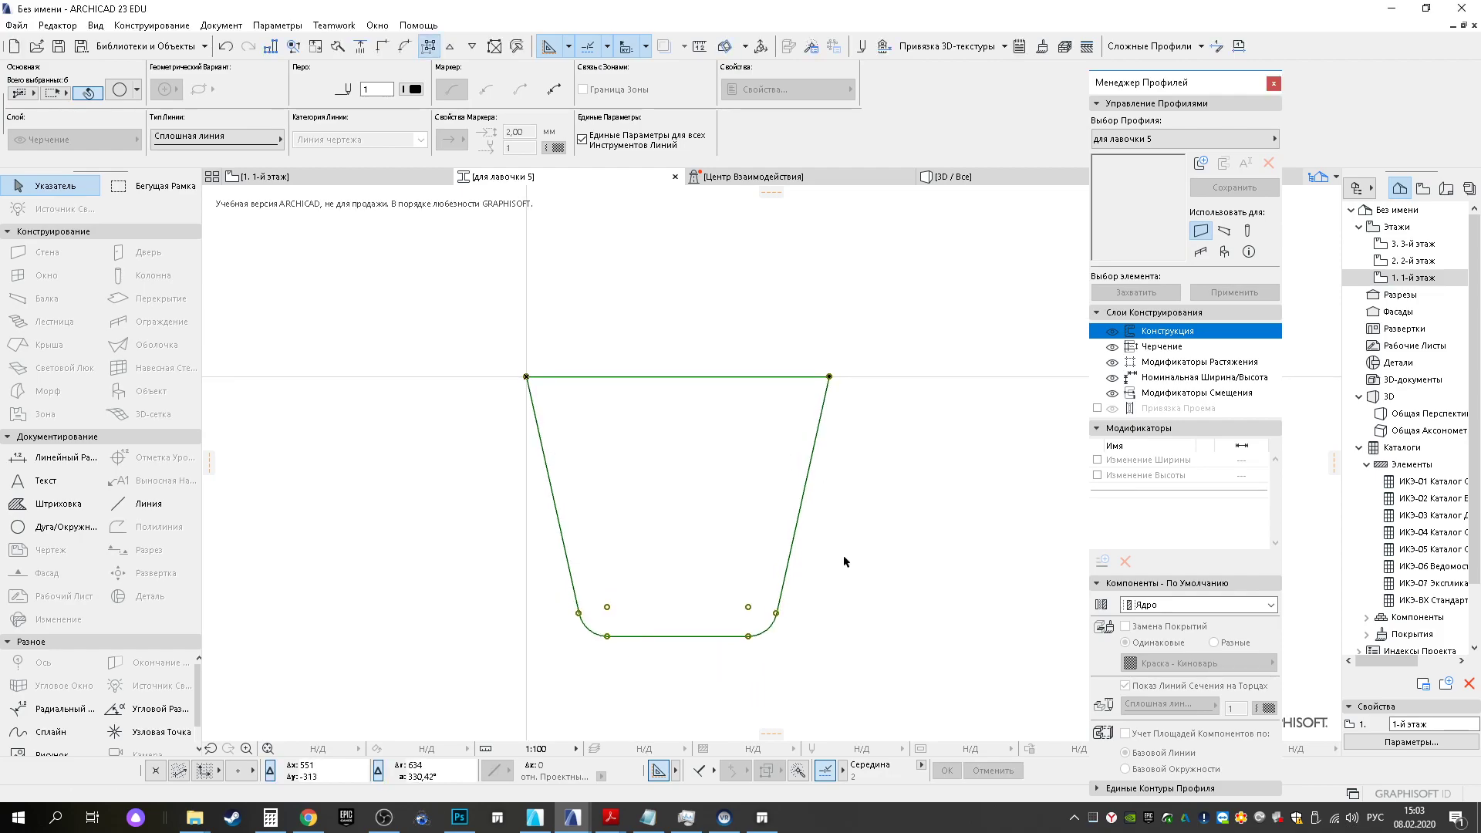
Create a copy of the whole leg outline offset 20 inward
left_click(817, 572)
scroll(552, 628, "up", 5)
left_click(645, 618)
left_click(619, 552, "shift")
scroll(618, 580, "down", 3)
scroll(631, 529, "down", 2)
scroll(805, 651, "up", 5)
left_click(810, 686, "shift")
left_click(733, 718, "shift")
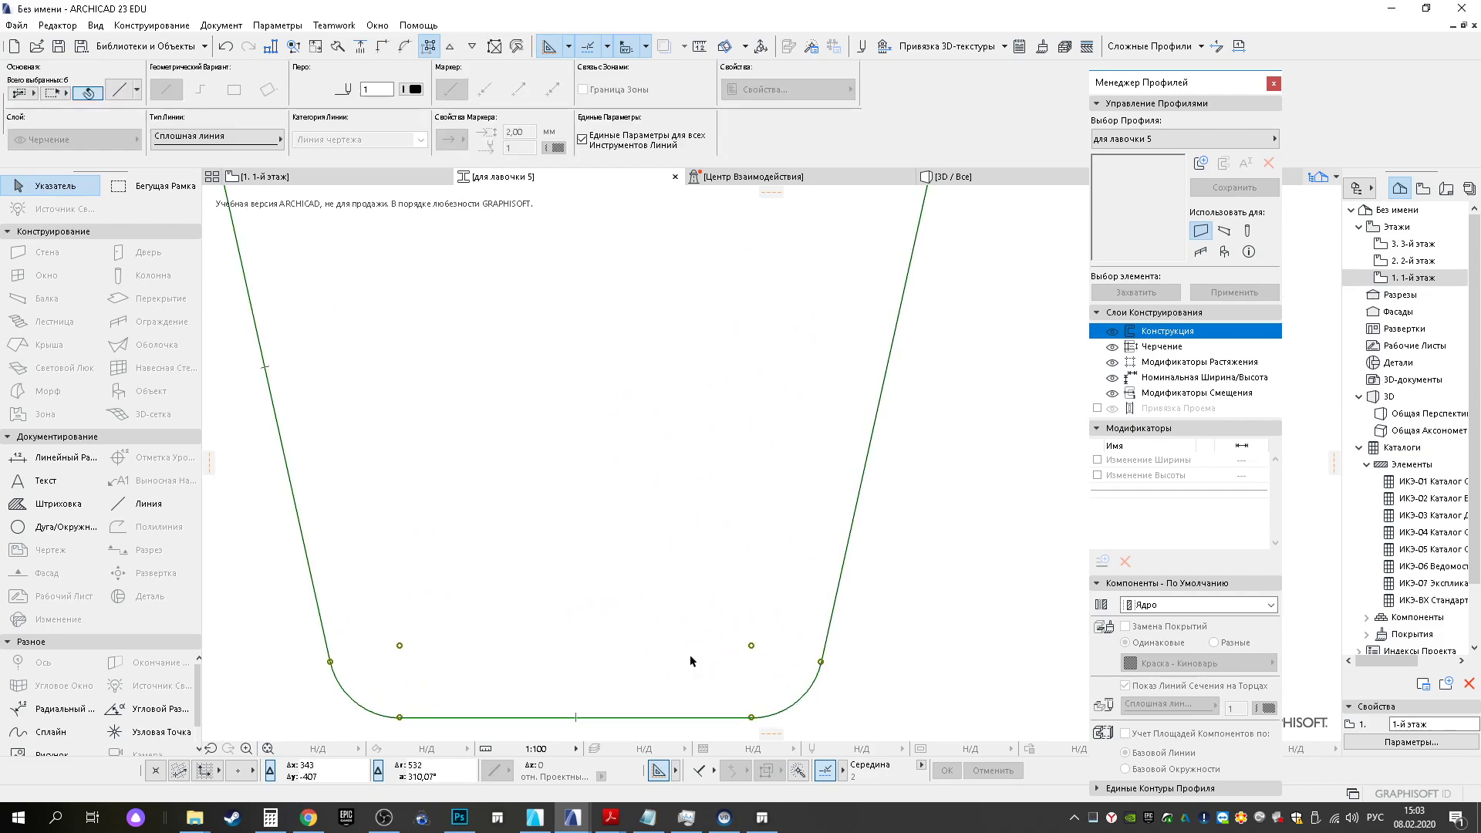
middle_click_drag(691, 657, 718, 559)
left_click(728, 620)
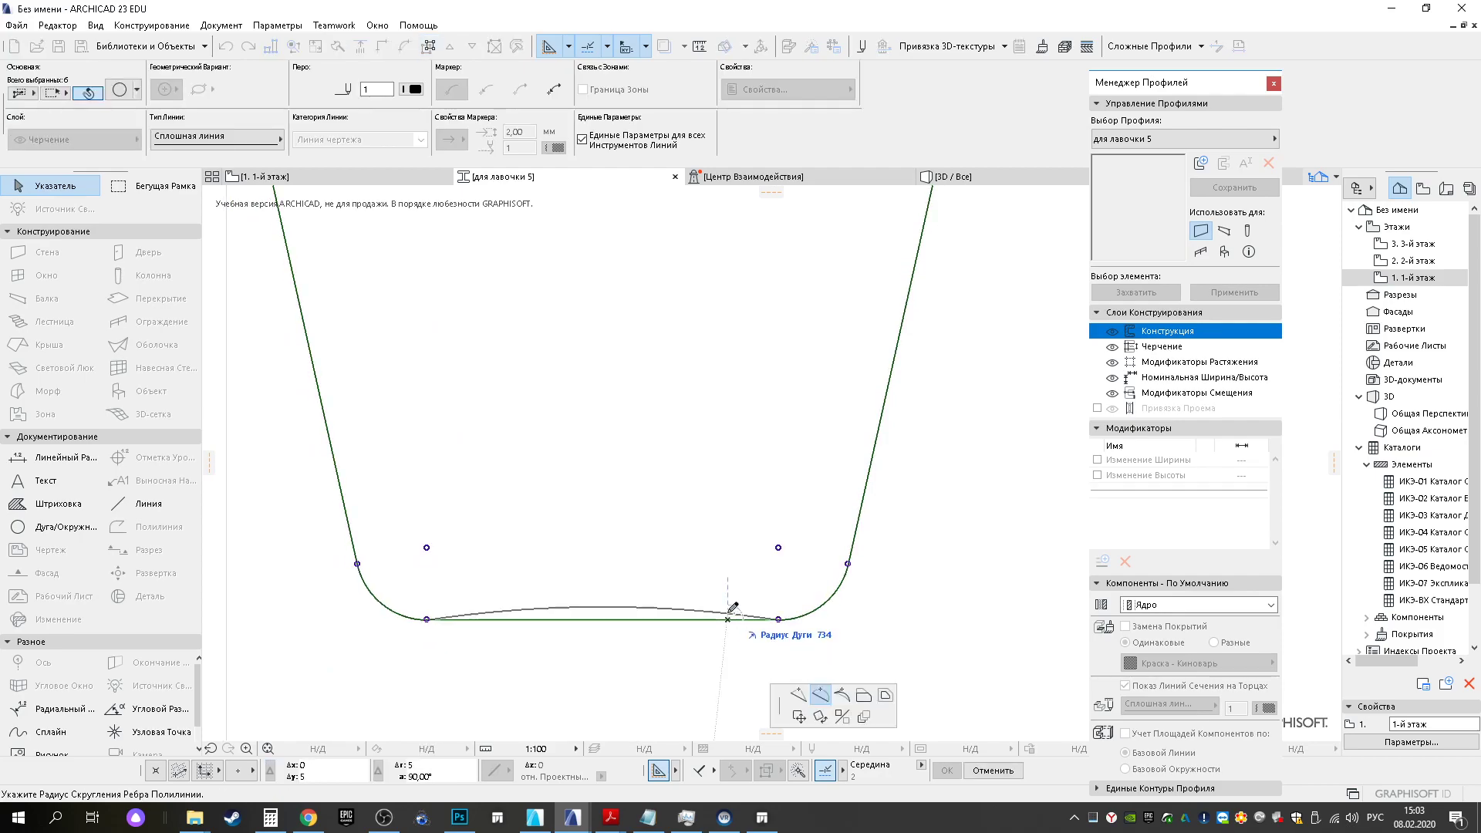
left_click(885, 697)
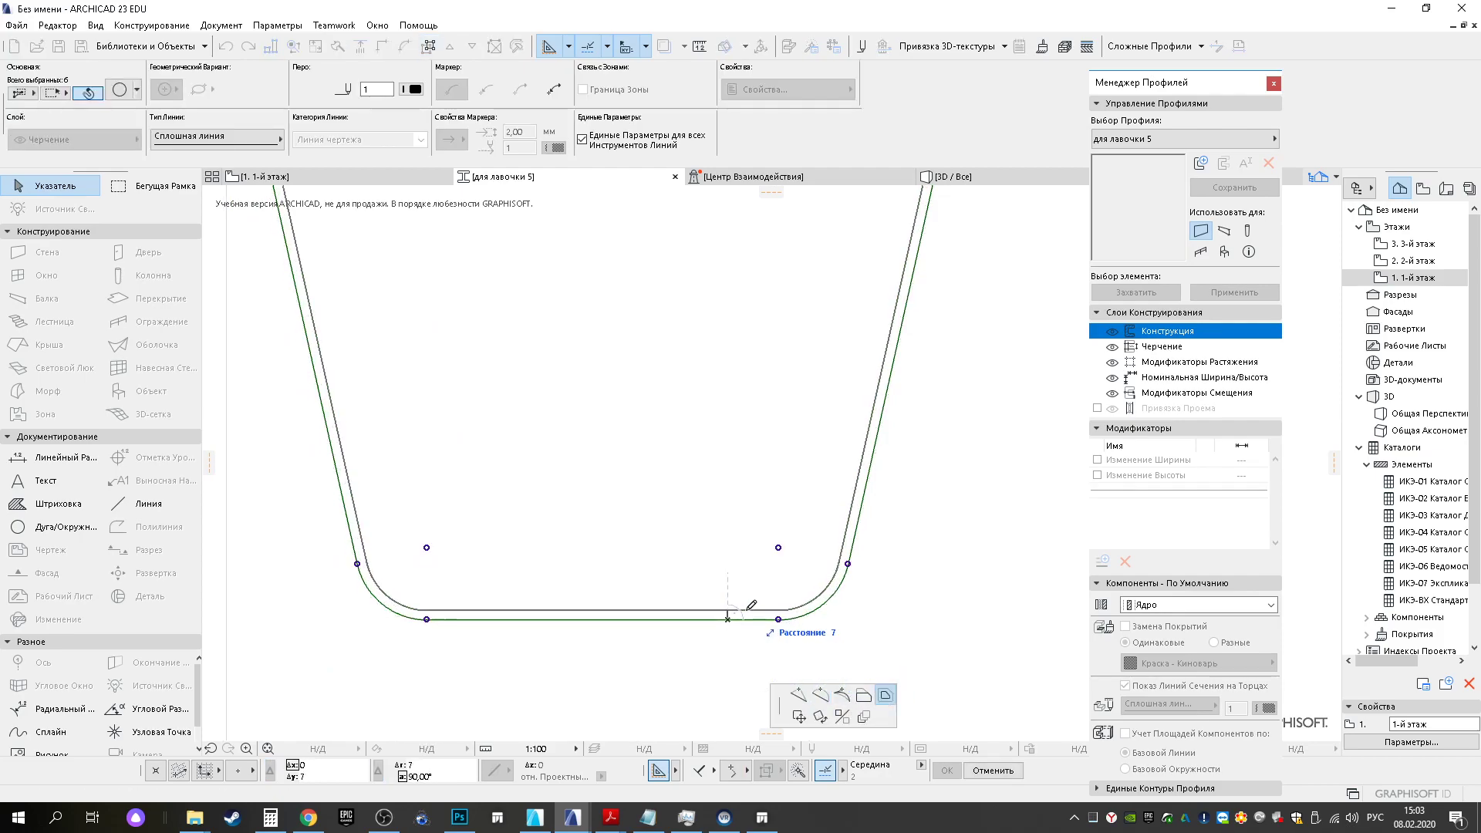
scroll(746, 610, "down", 5)
scroll(747, 610, "up", 3)
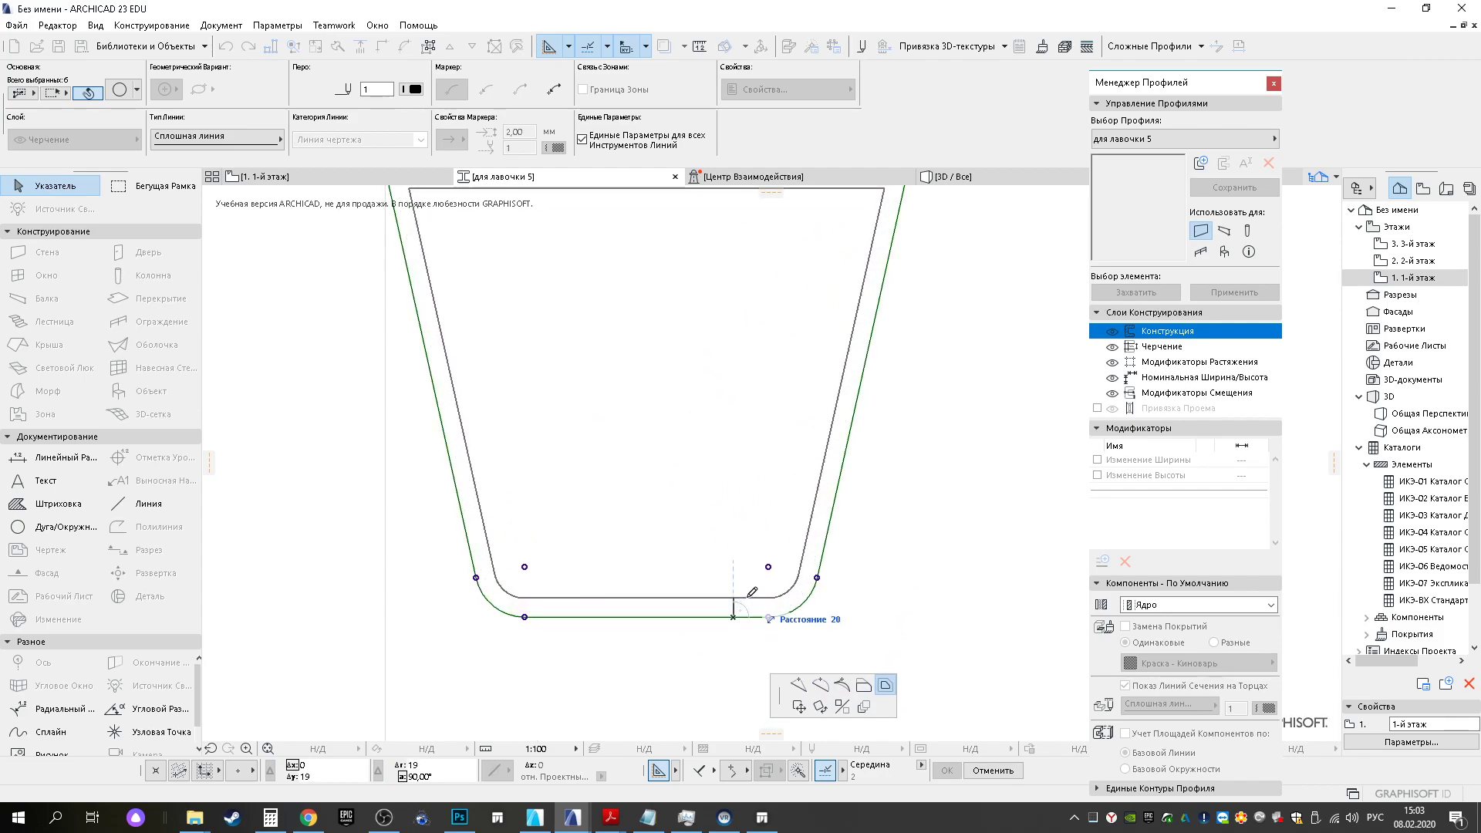
middle_click_drag(747, 597, 747, 613)
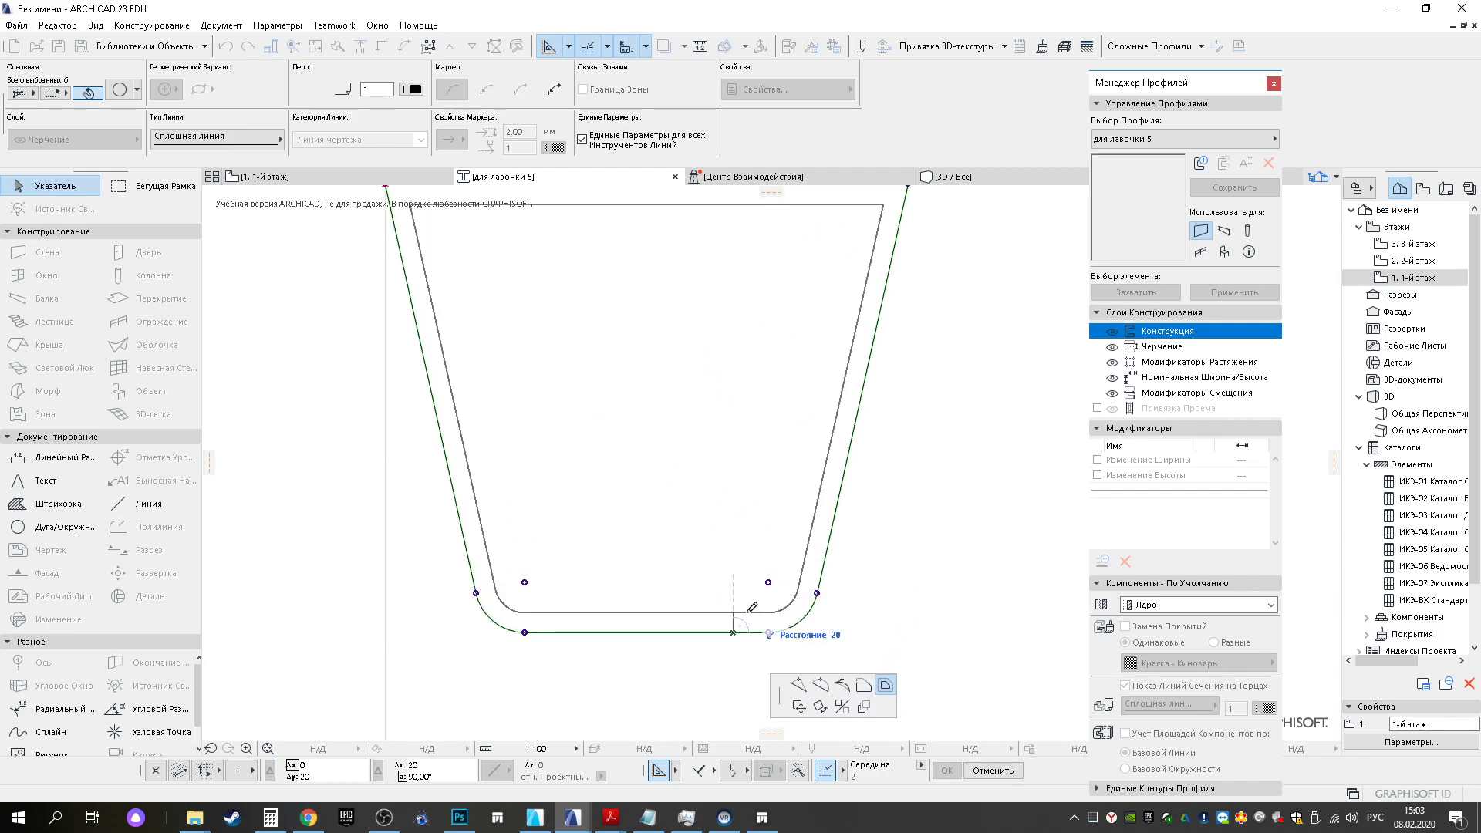
scroll(750, 607, "down", 2)
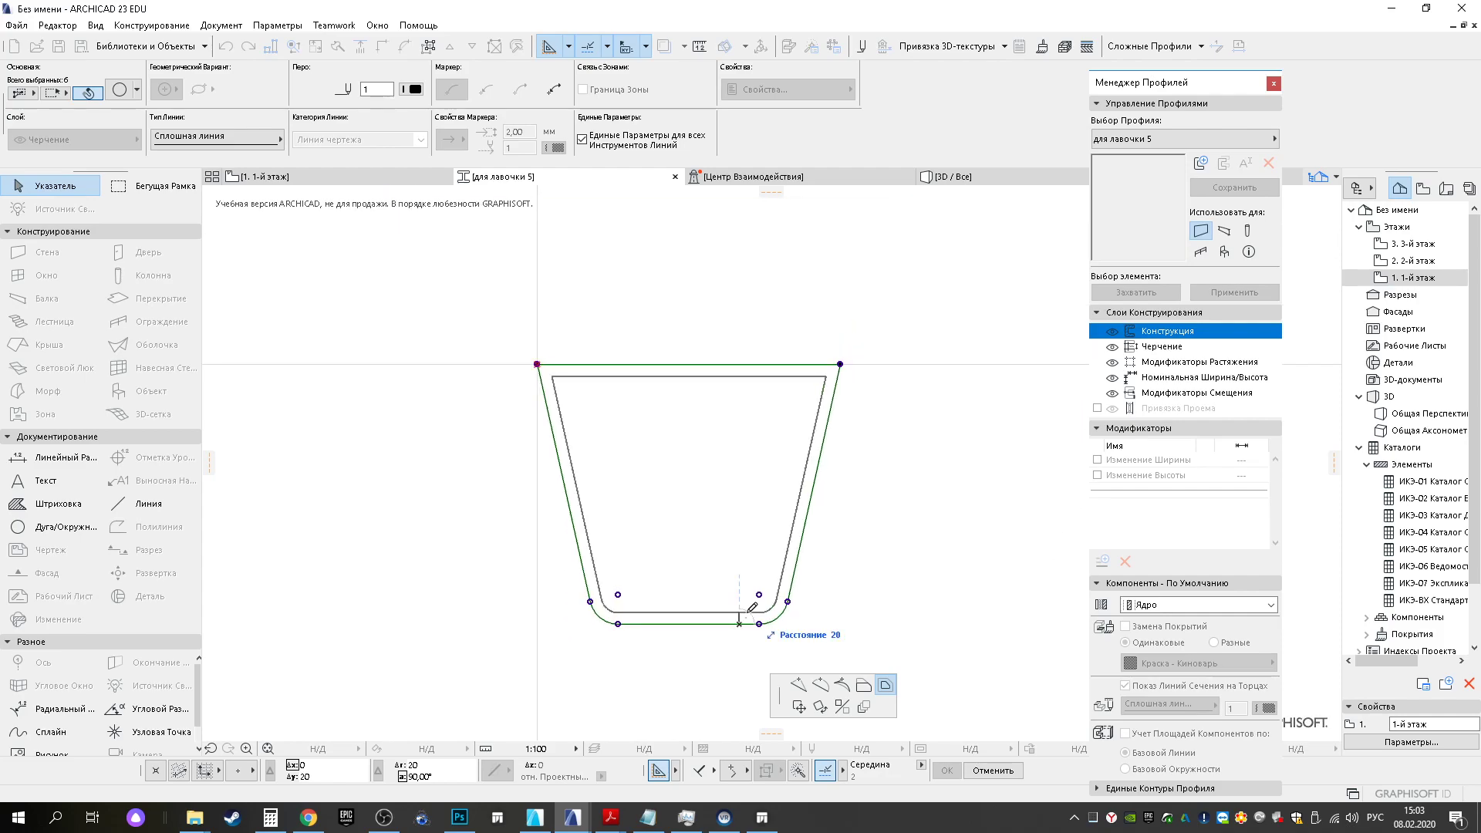
key("Return")
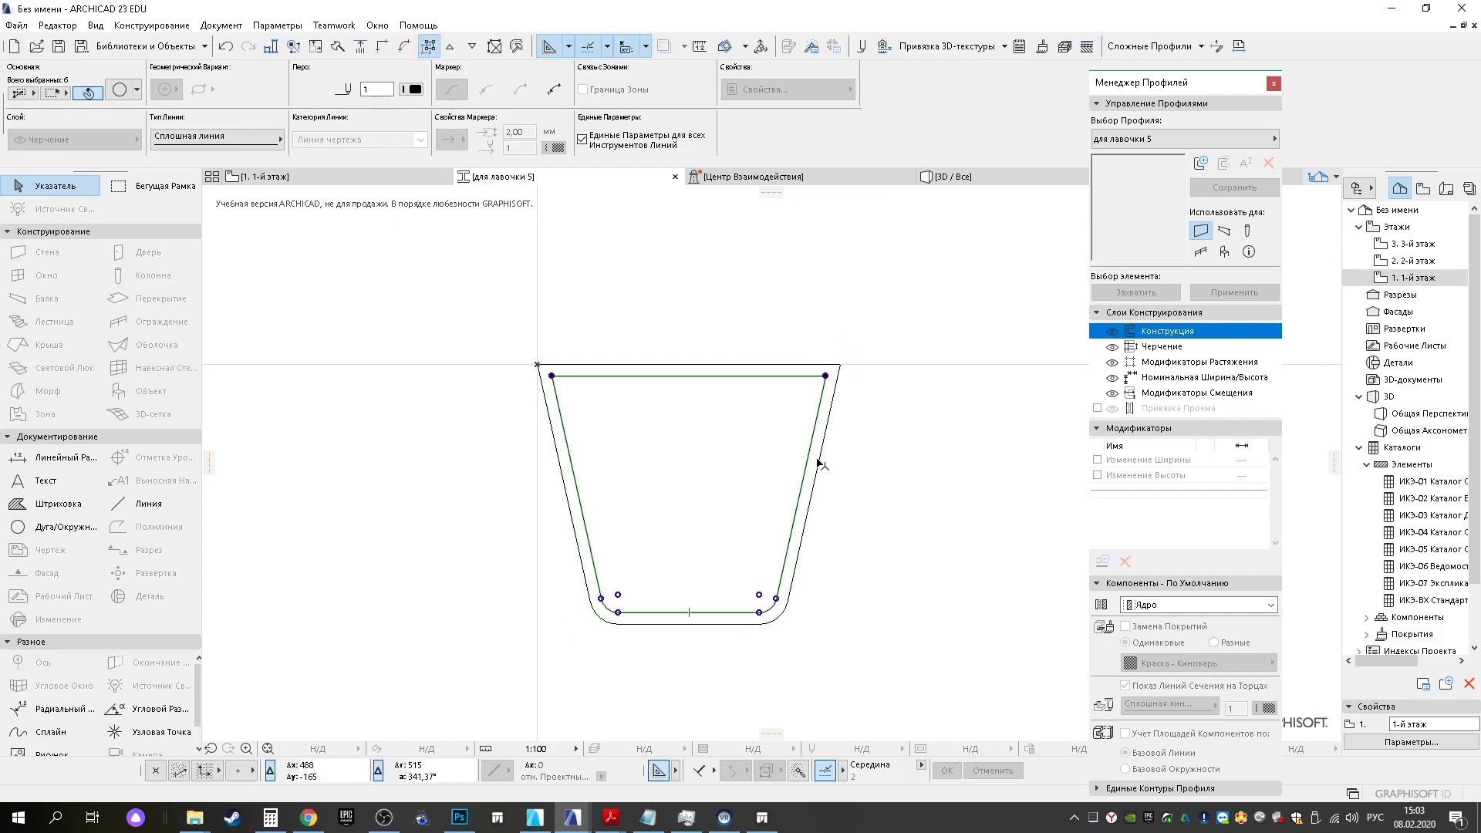
Fill the outer leg outline with the red metal hatch by automatic contour detection
scroll(594, 390, "up", 2)
scroll(655, 337, "down", 2)
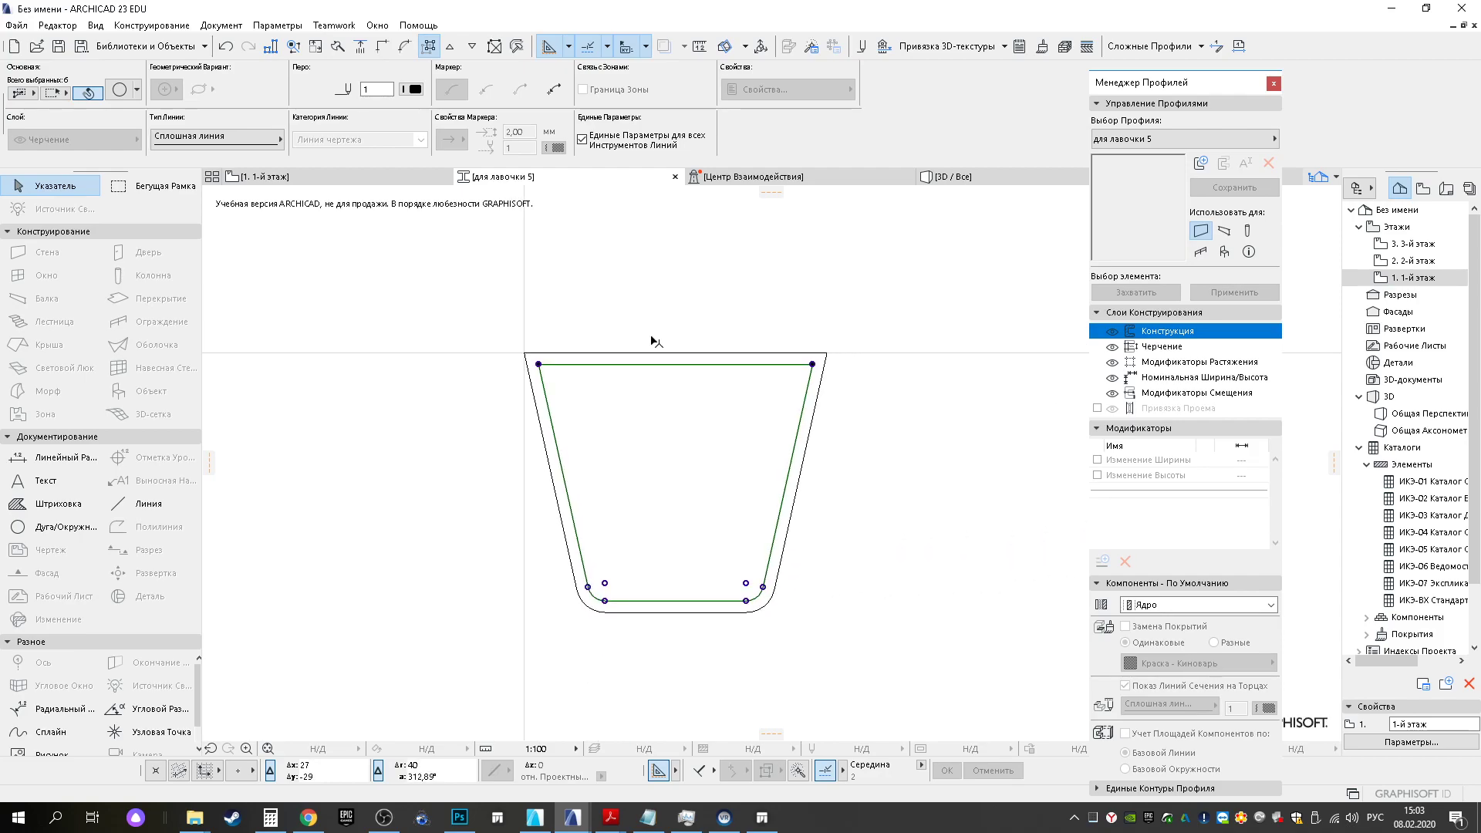
left_click(58, 503)
scroll(600, 410, "up", 3)
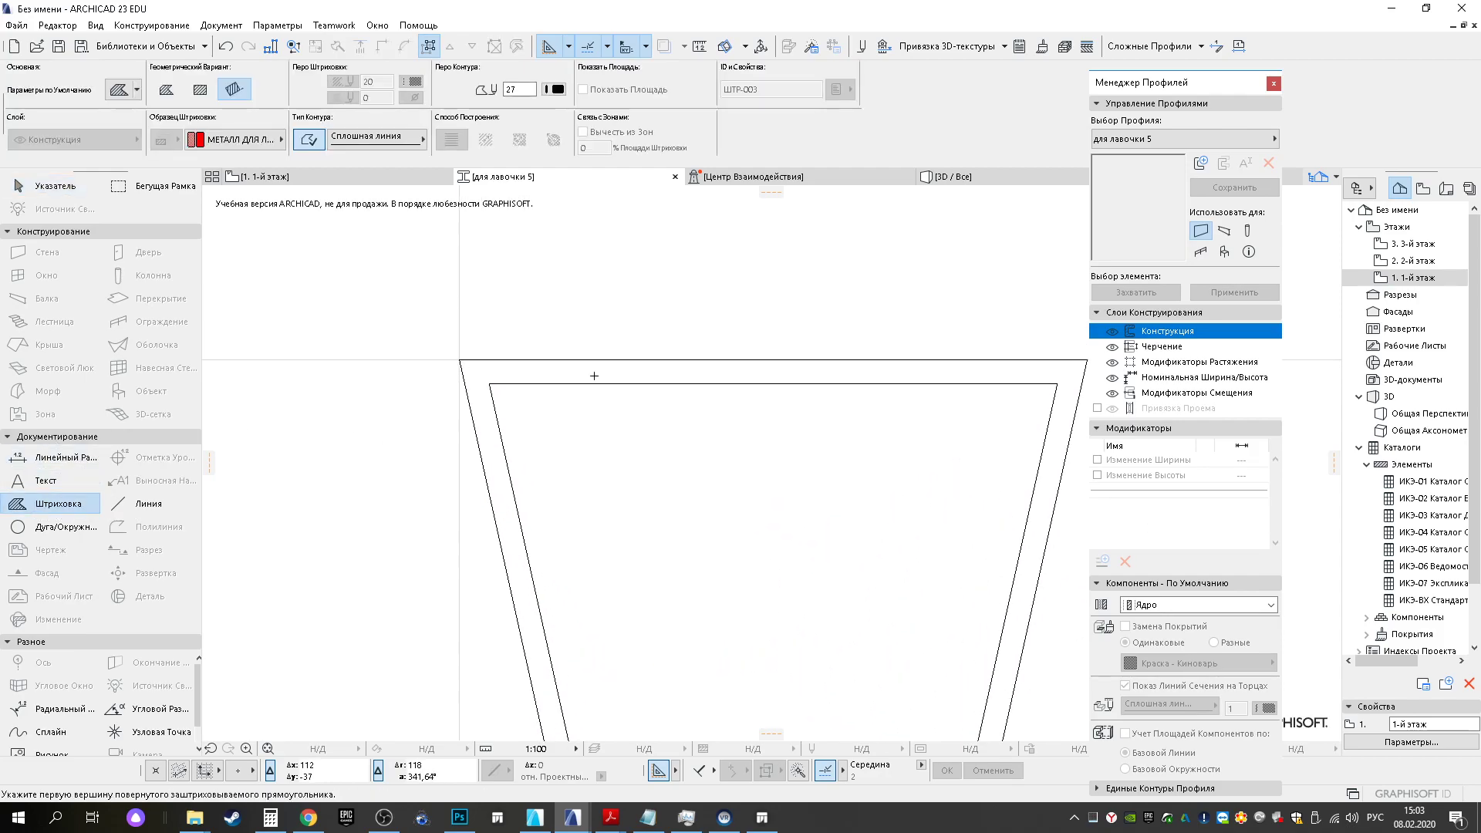
left_click(593, 376)
key("Escape")
left_click(597, 376)
Subtract the inner outline's area from the red fill to make the leg profile a hollow frame
left_click(460, 360)
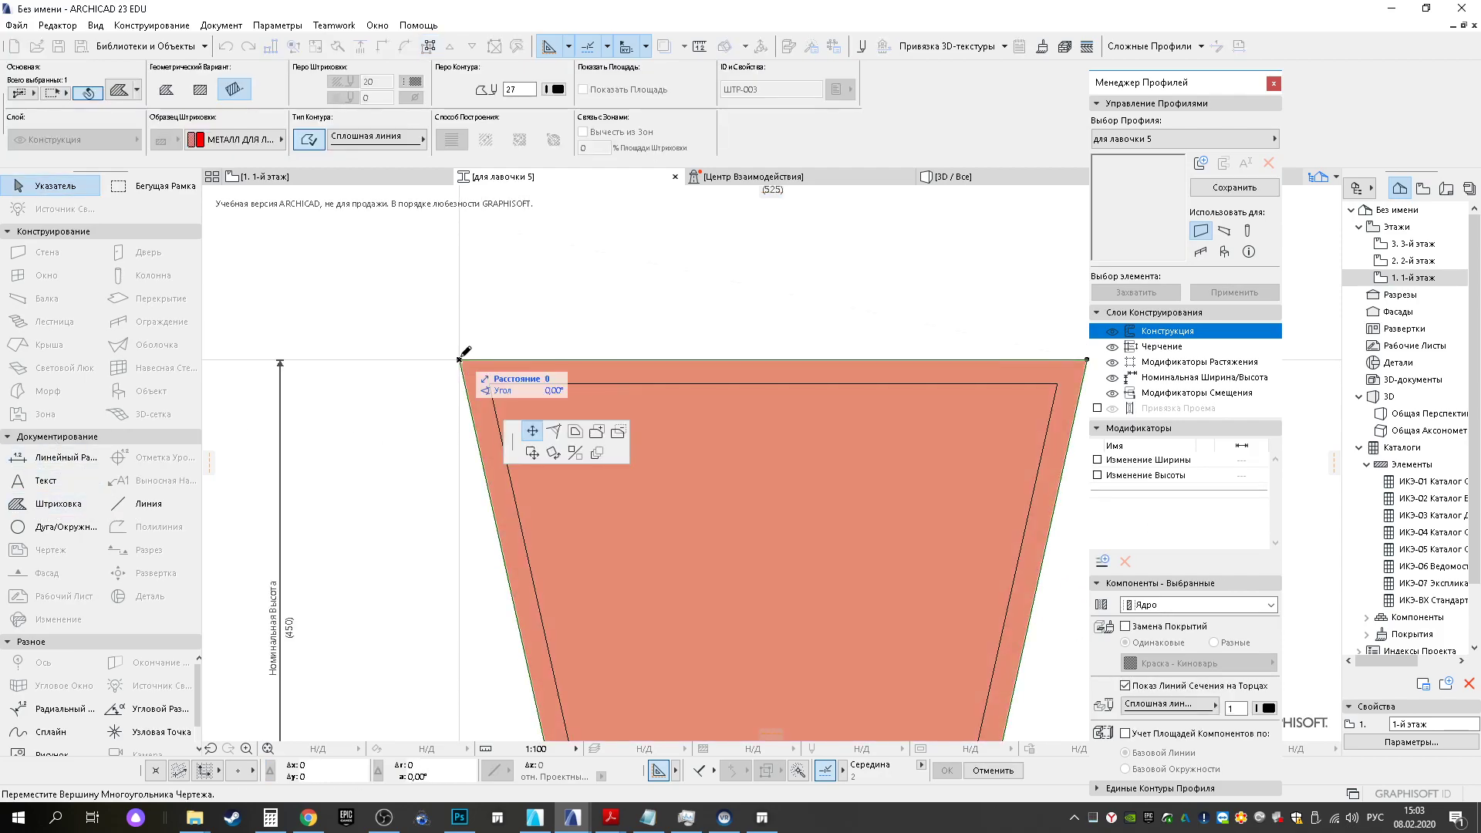
left_click(619, 431)
left_click(638, 487)
scroll(637, 506, "down", 3)
key("Escape")
Select the whole leg profile and move it so the midpoint of its bottom edge sits on the origin
left_click_drag(572, 449, 853, 641)
left_click(853, 649)
key("ctrl+d")
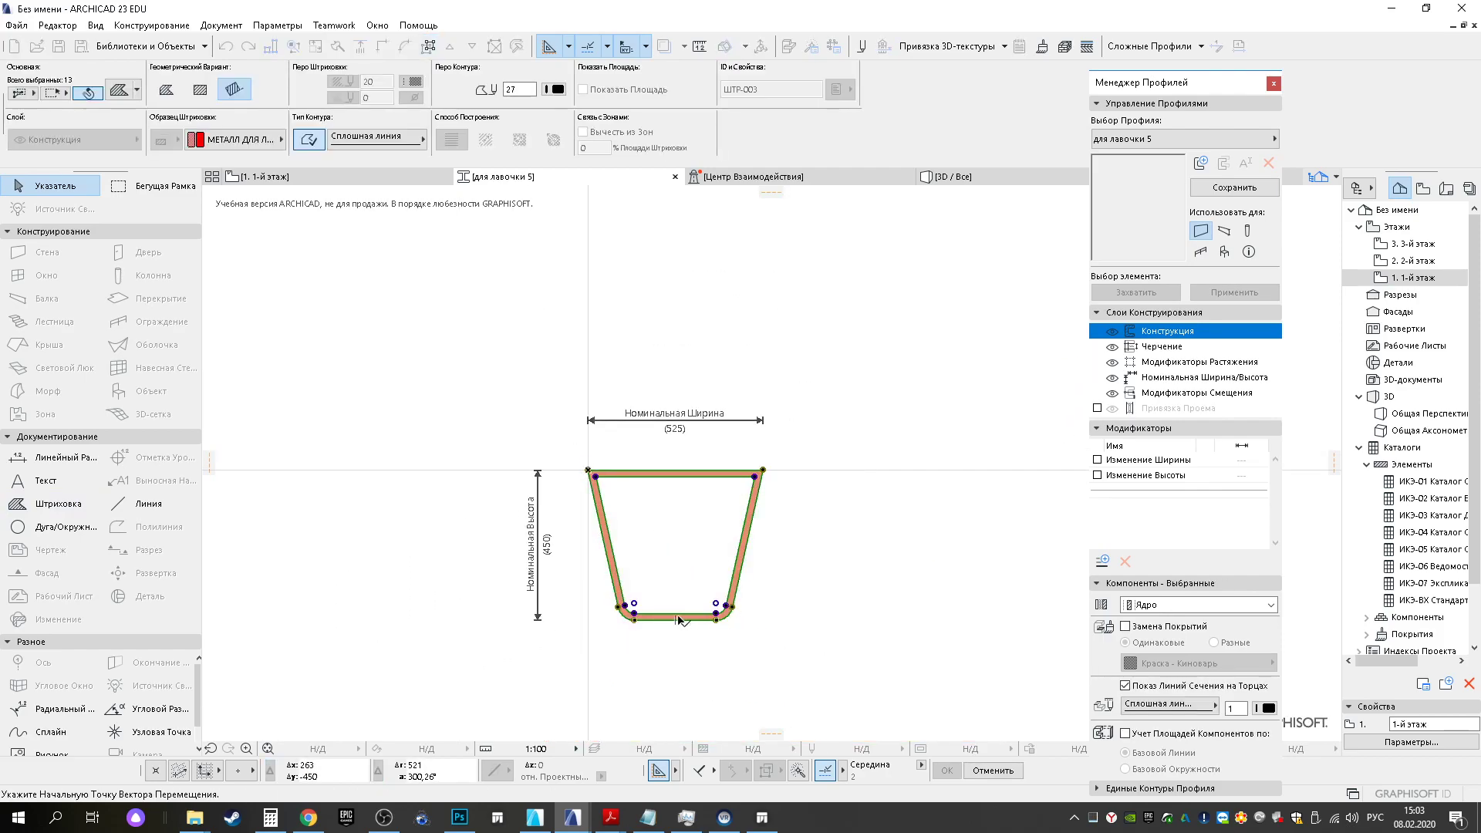
left_click(675, 618)
left_click(588, 470)
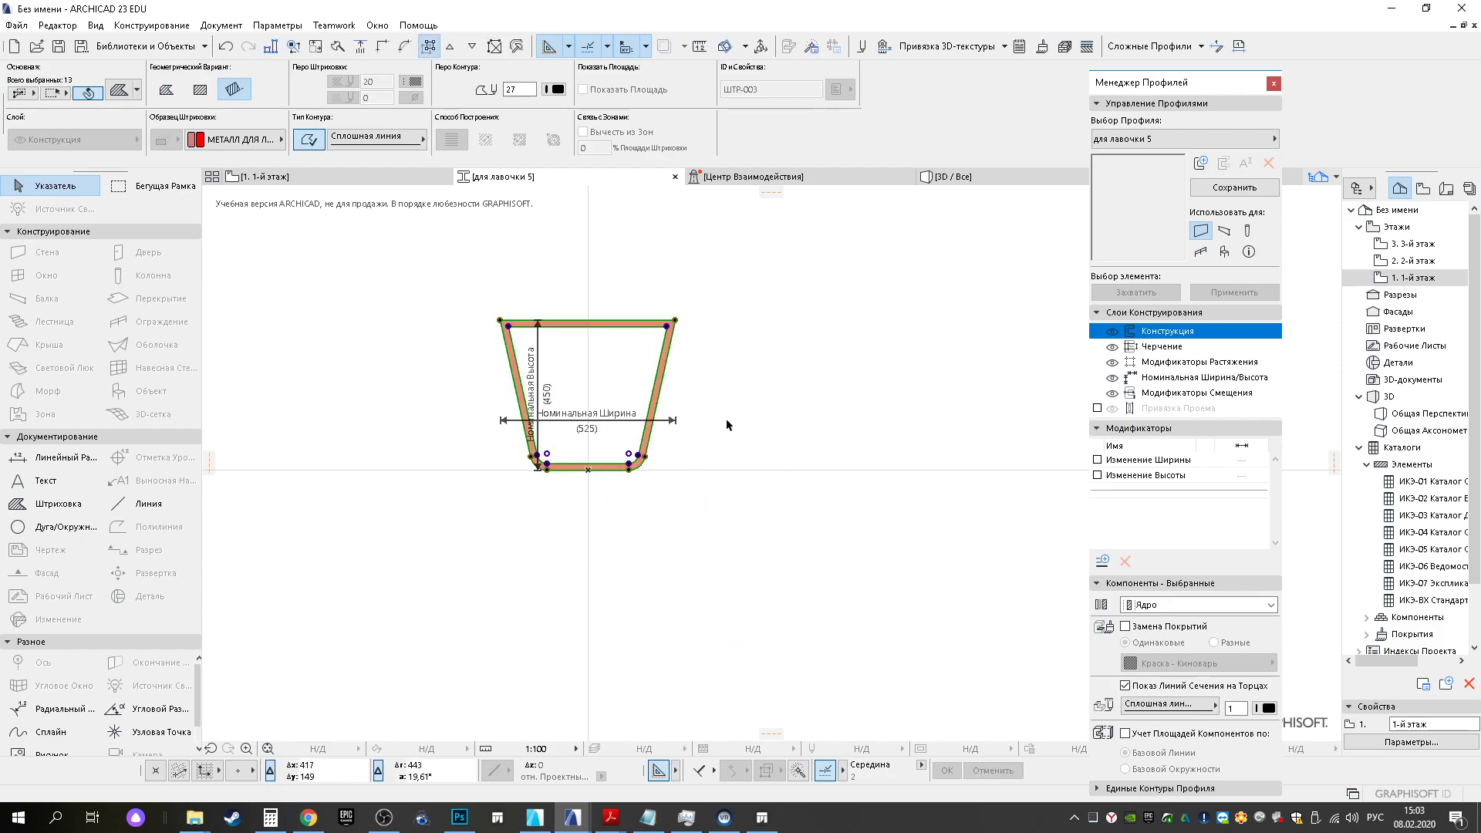
key("Escape")
Save the profile "для лавочки 5" and close the profile manager
scroll(577, 393, "up", 3)
middle_click_drag(533, 331, 538, 461)
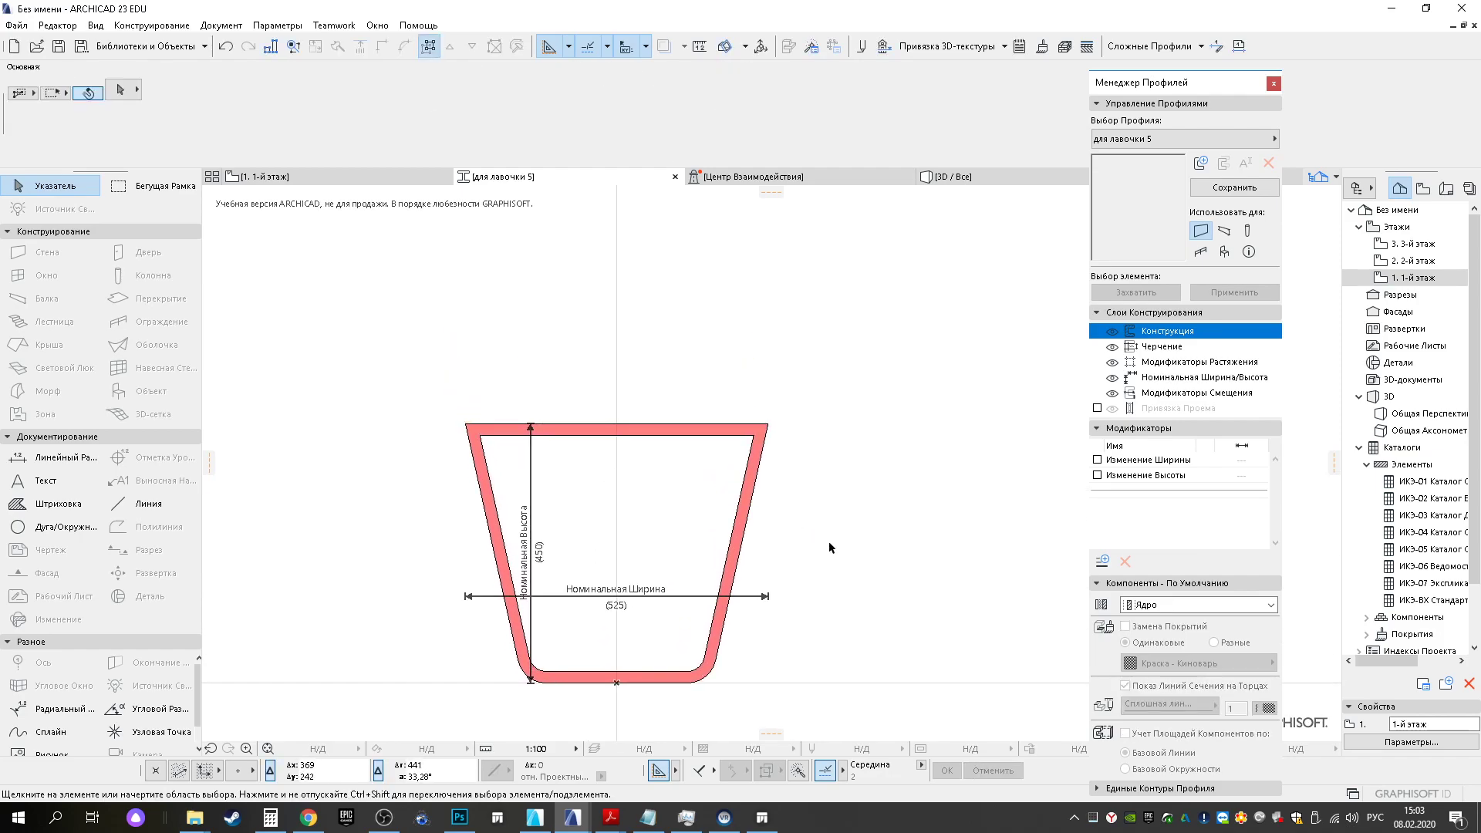
left_click(1234, 188)
left_click(1273, 82)
Place a short horizontal wall with the profile "для лавочки 5" starting where the vertical axis meets the bench's outer circle
middle_click_drag(1184, 313, 857, 257)
scroll(794, 537, "down", 5)
middle_click_drag(821, 584, 812, 441)
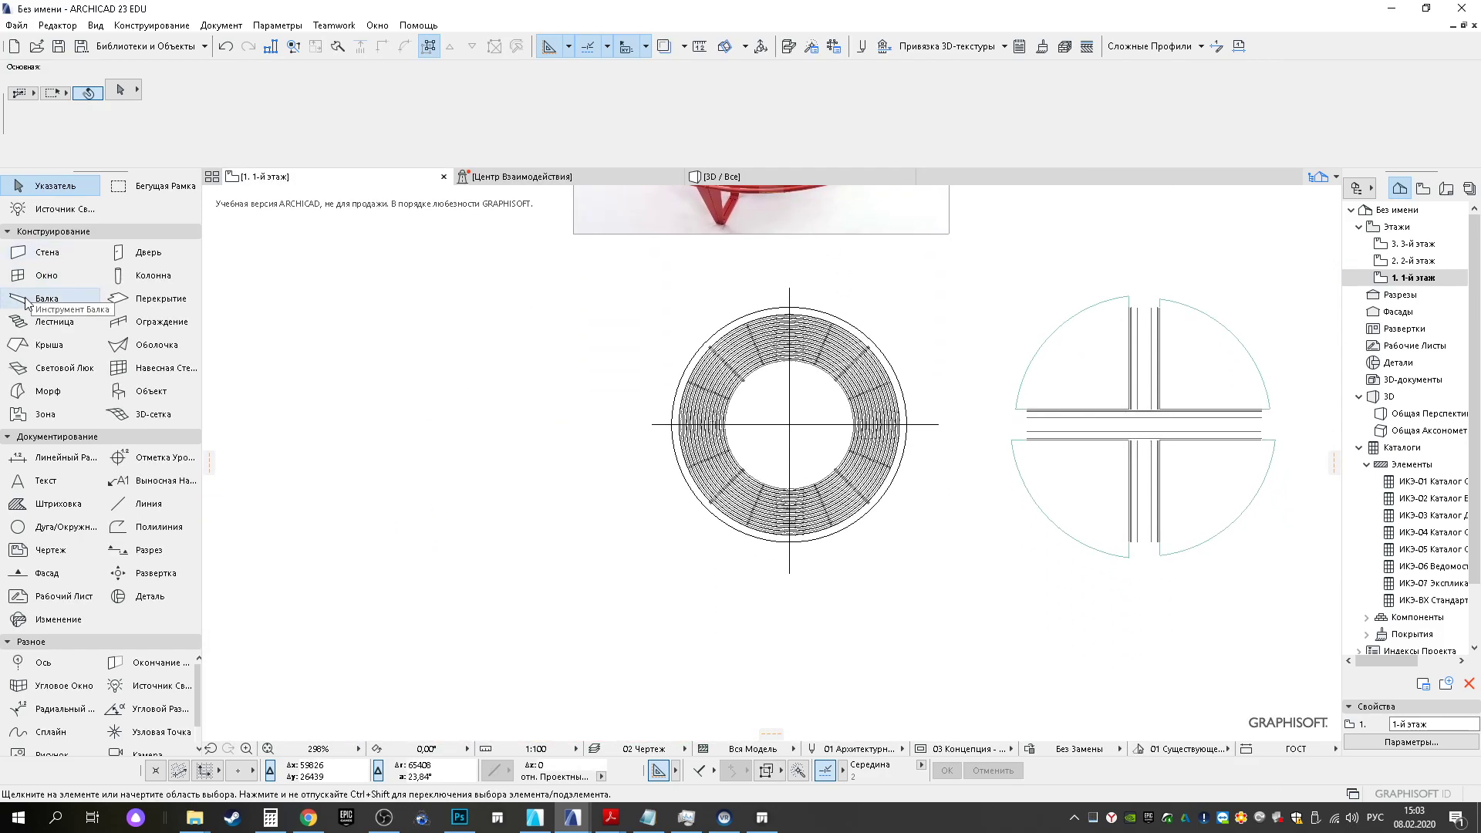
left_click(42, 252)
left_click(367, 93)
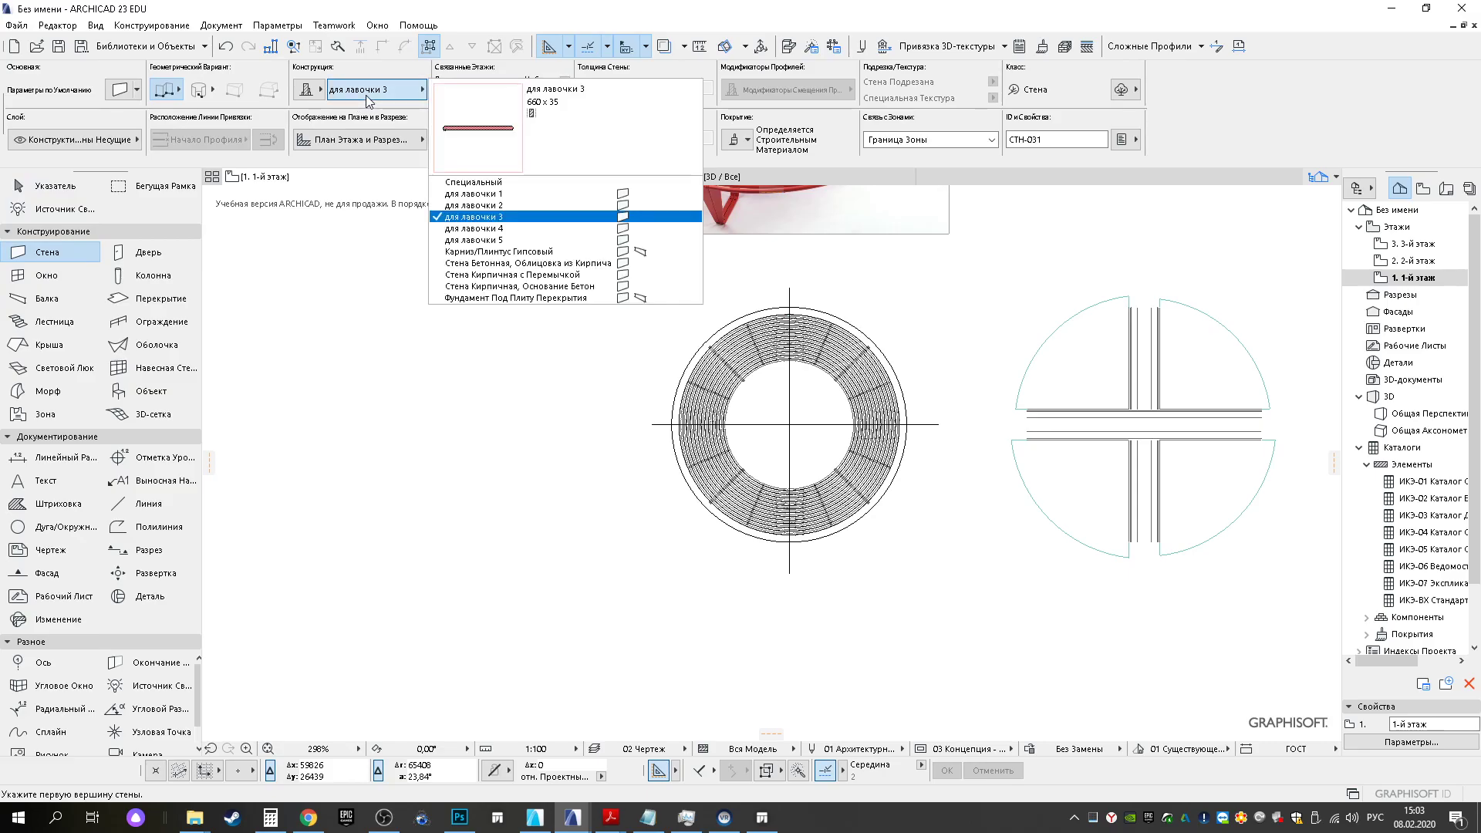
left_click(474, 240)
scroll(791, 310, "up", 8)
scroll(756, 290, "up", 3)
left_click(761, 249)
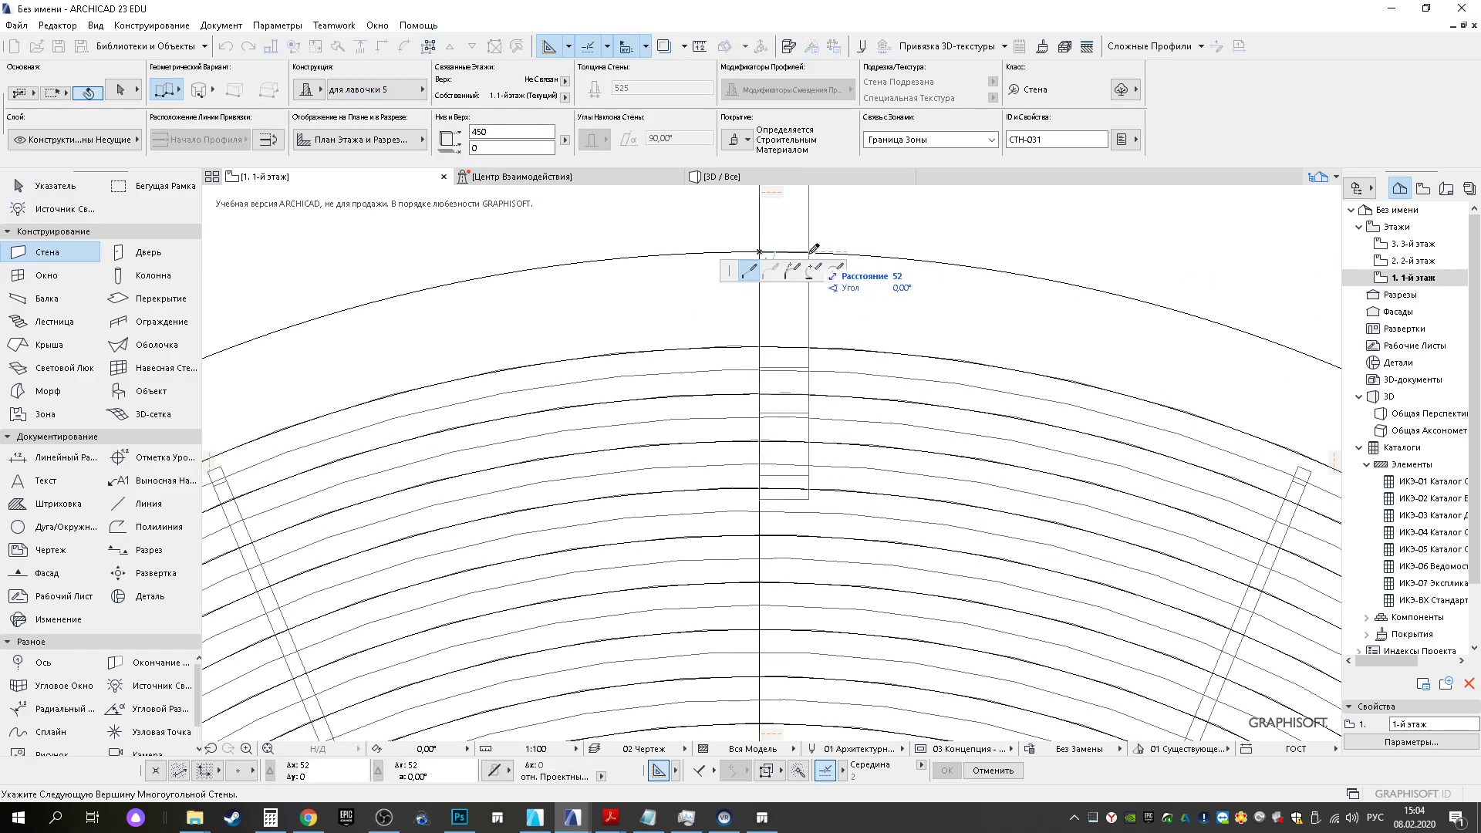
scroll(754, 379, "down", 5)
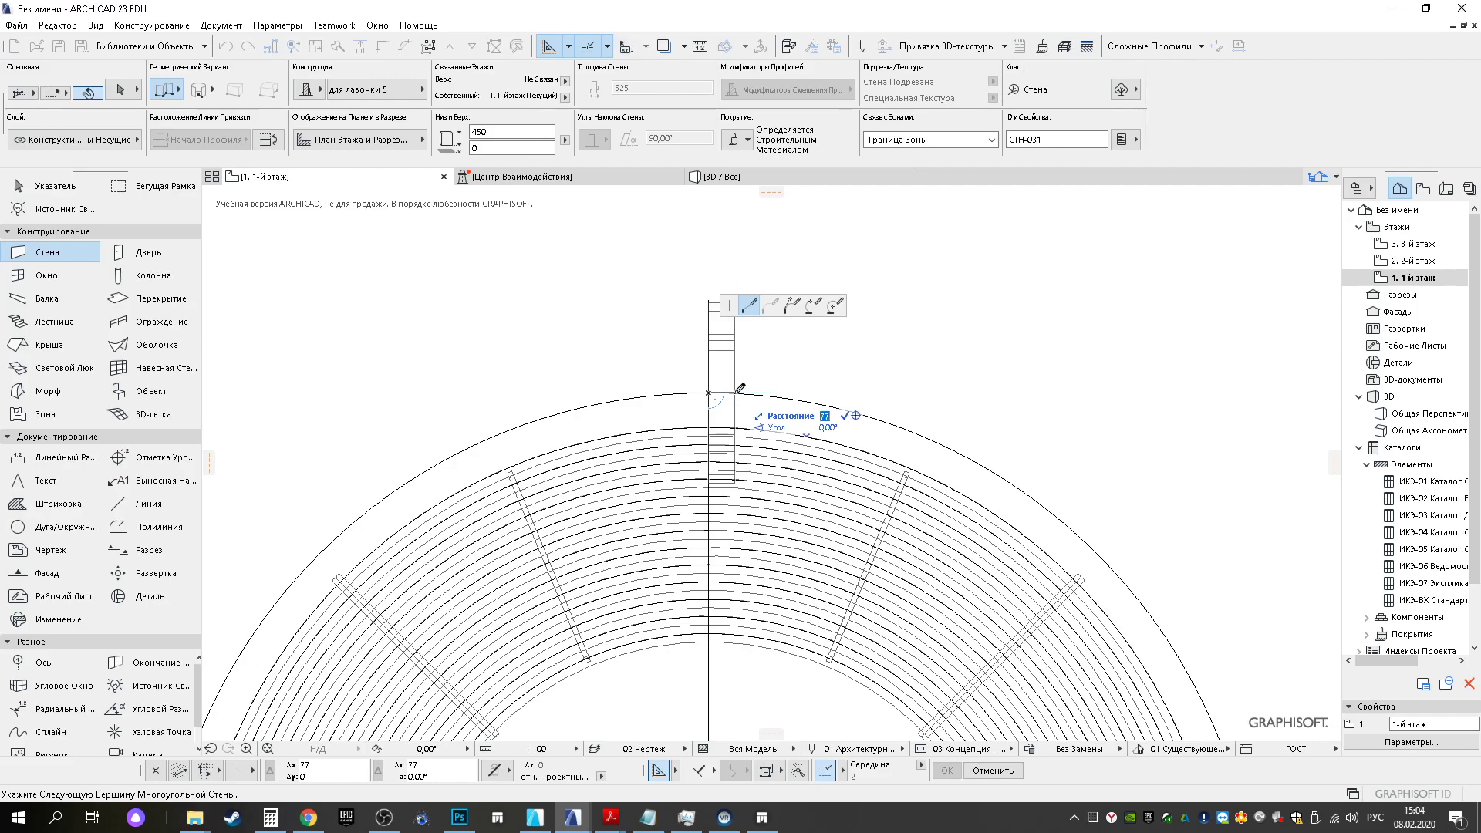
key("Return")
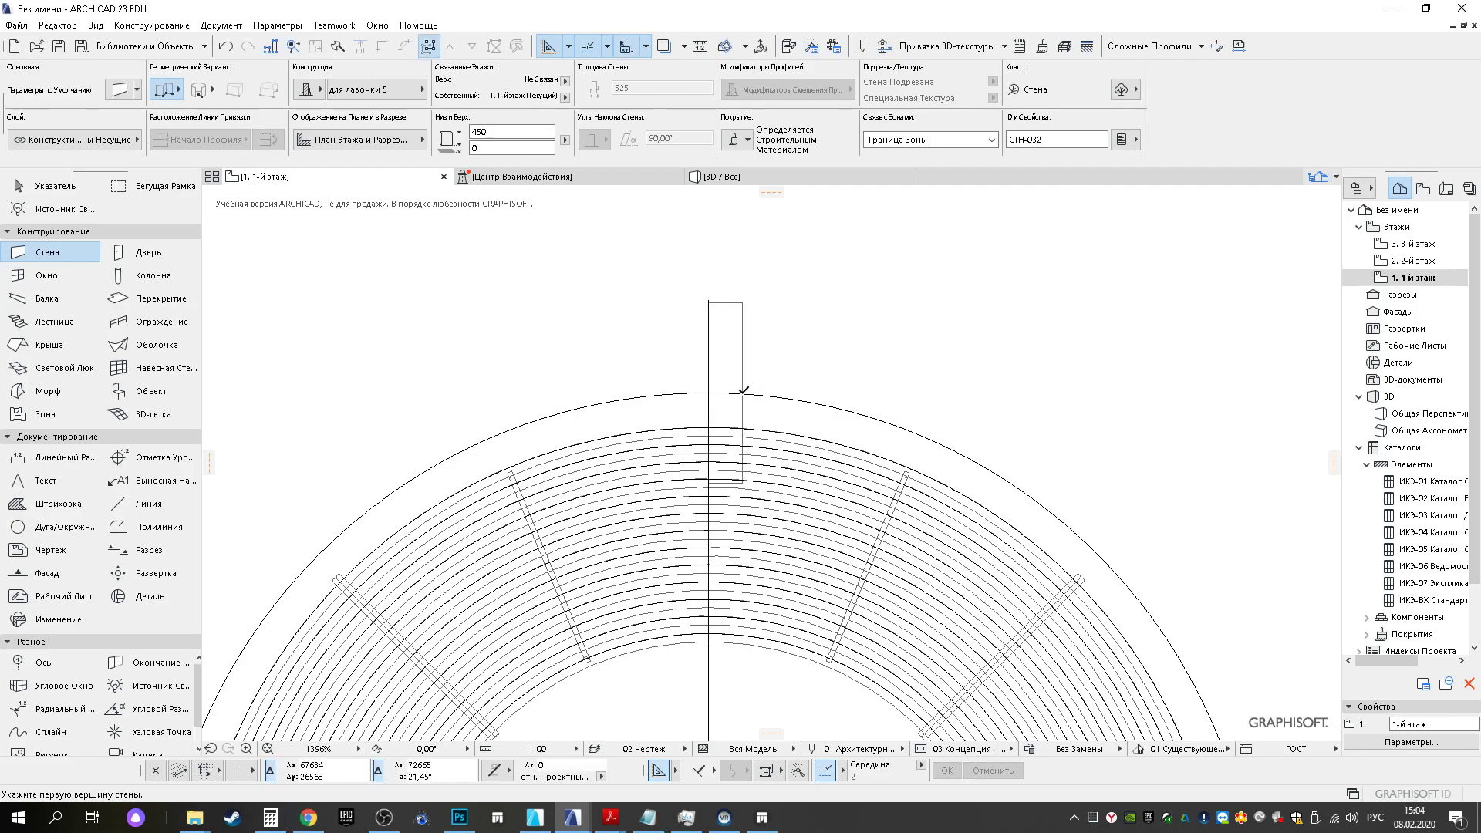
Compare the placed leg's position in the plan with the bench leg in the reference photo
scroll(702, 370, "down", 4)
middle_click_drag(727, 302, 711, 532)
scroll(561, 410, "up", 5)
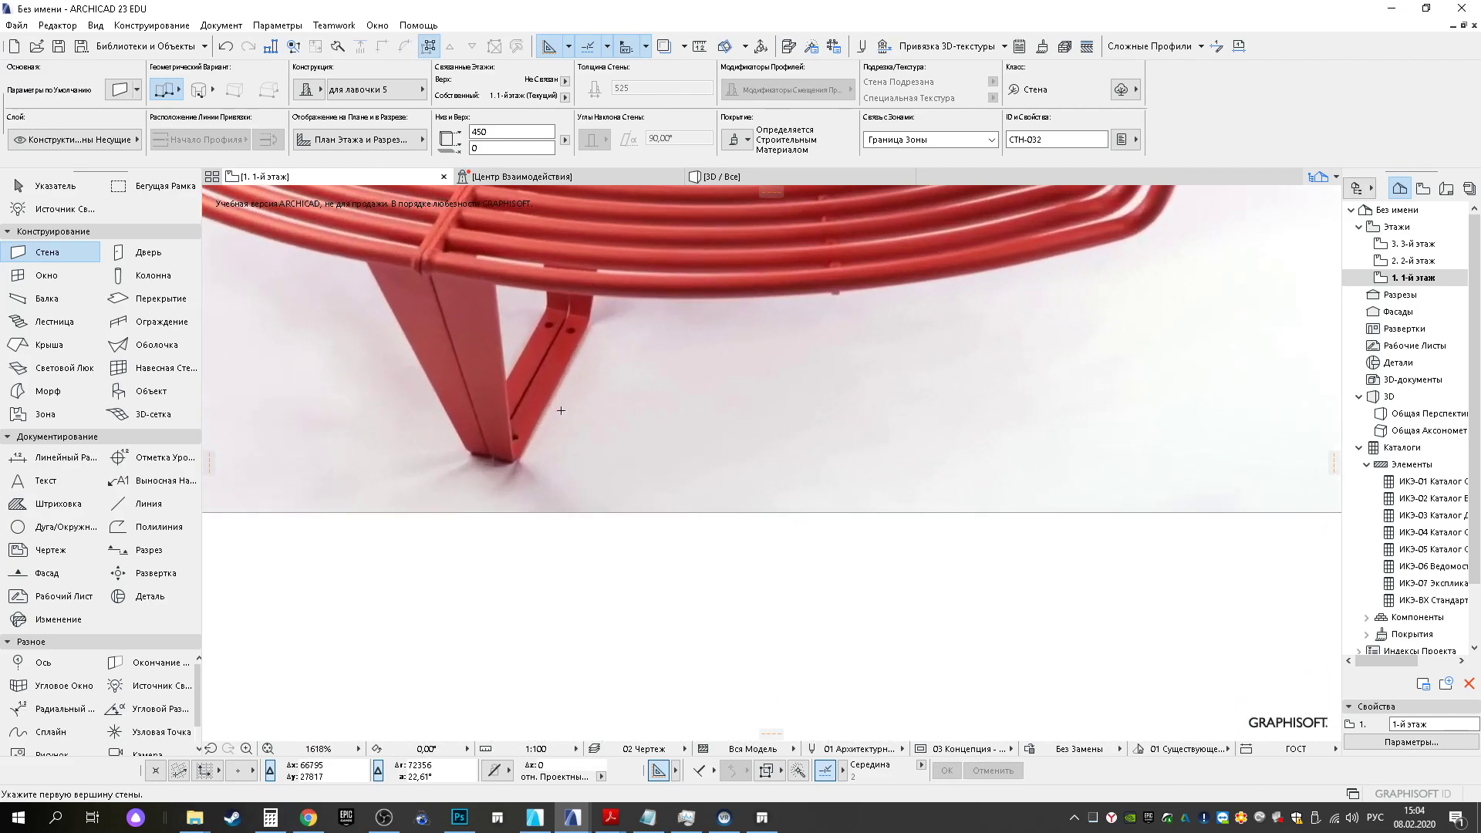
scroll(516, 415, "down", 5)
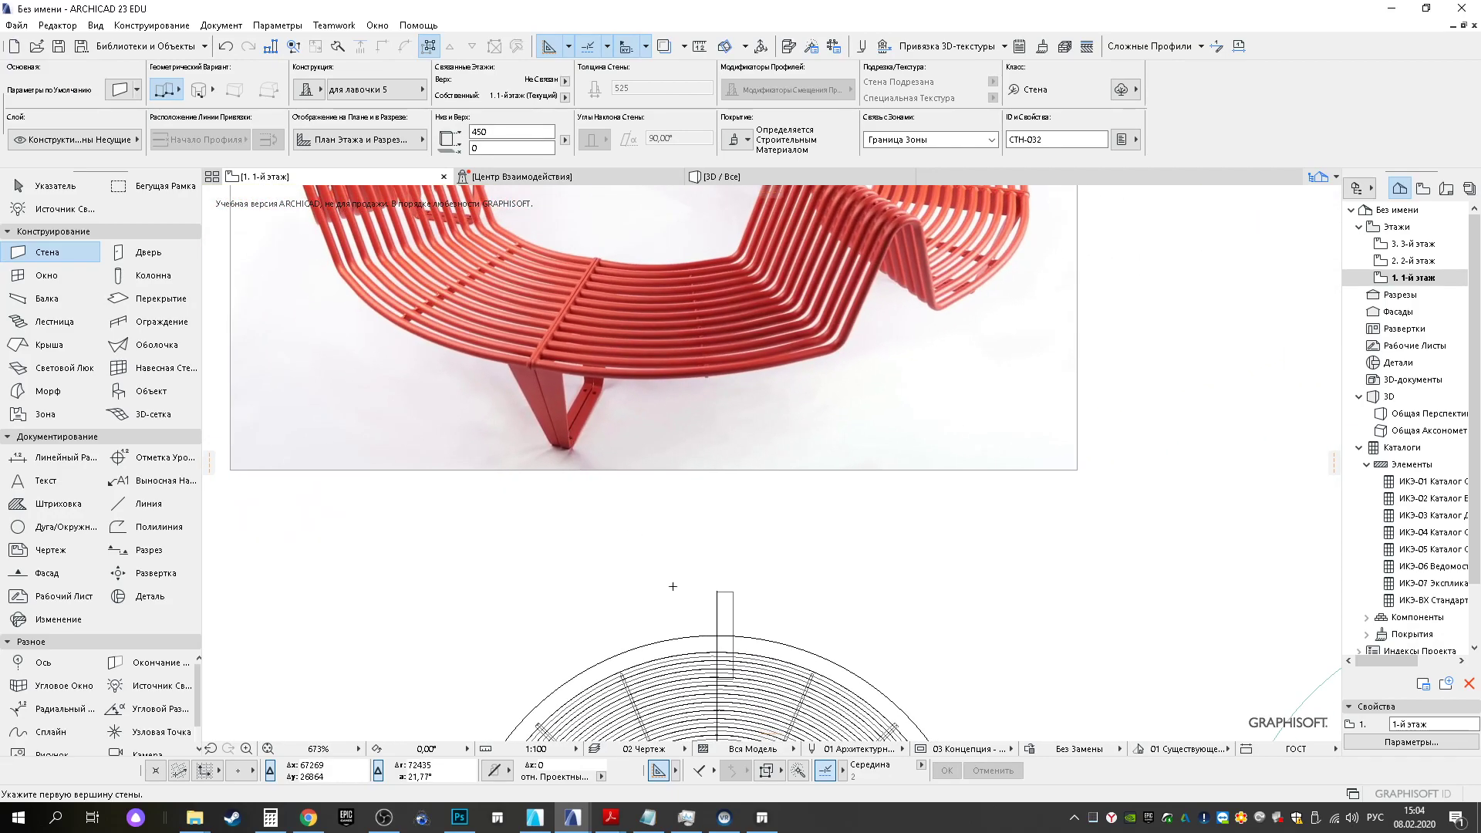
scroll(663, 575, "up", 3)
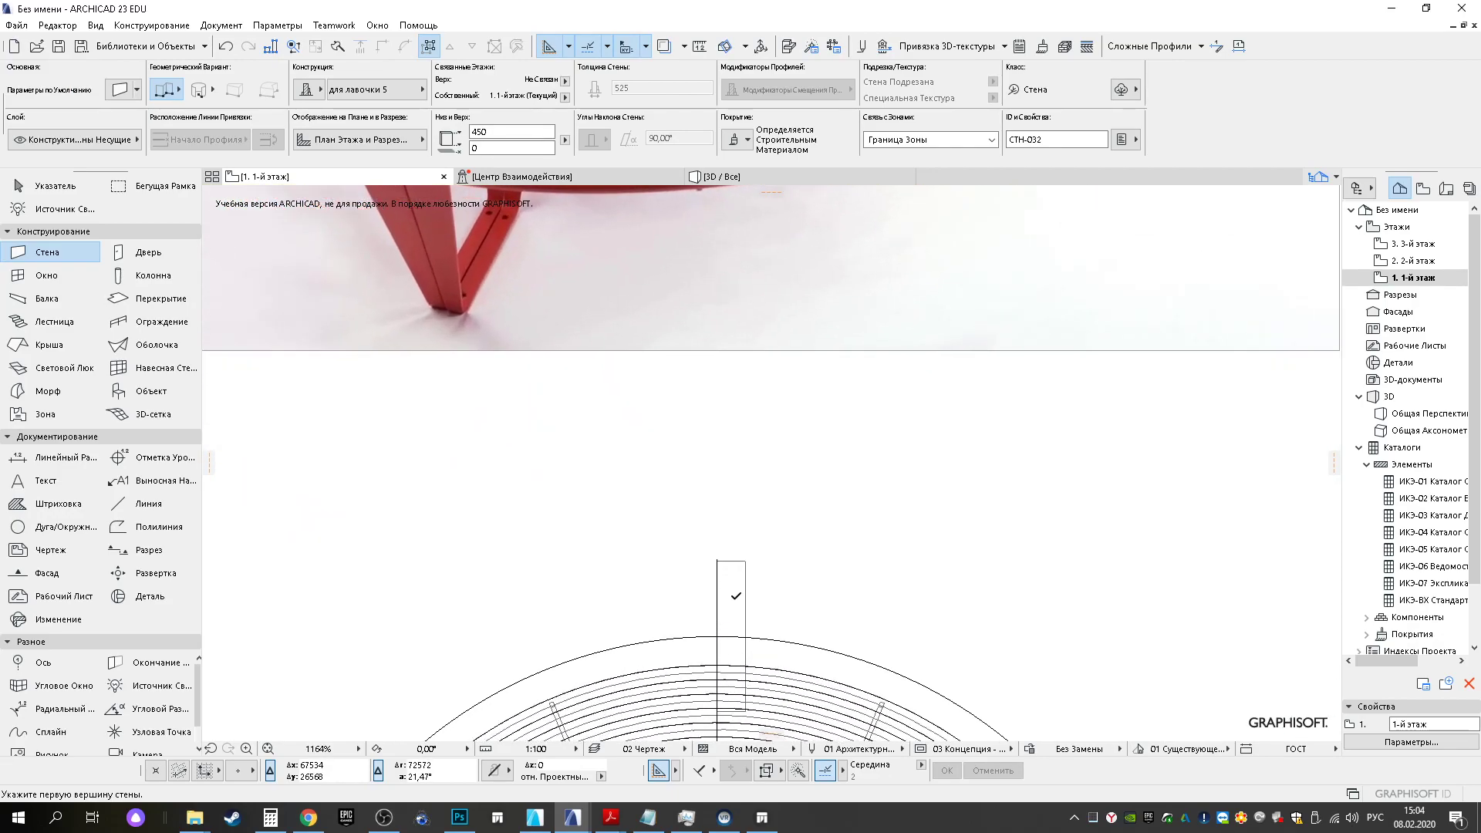
left_click(55, 186)
middle_click_drag(727, 526, 726, 511)
middle_click_drag(787, 596, 752, 438)
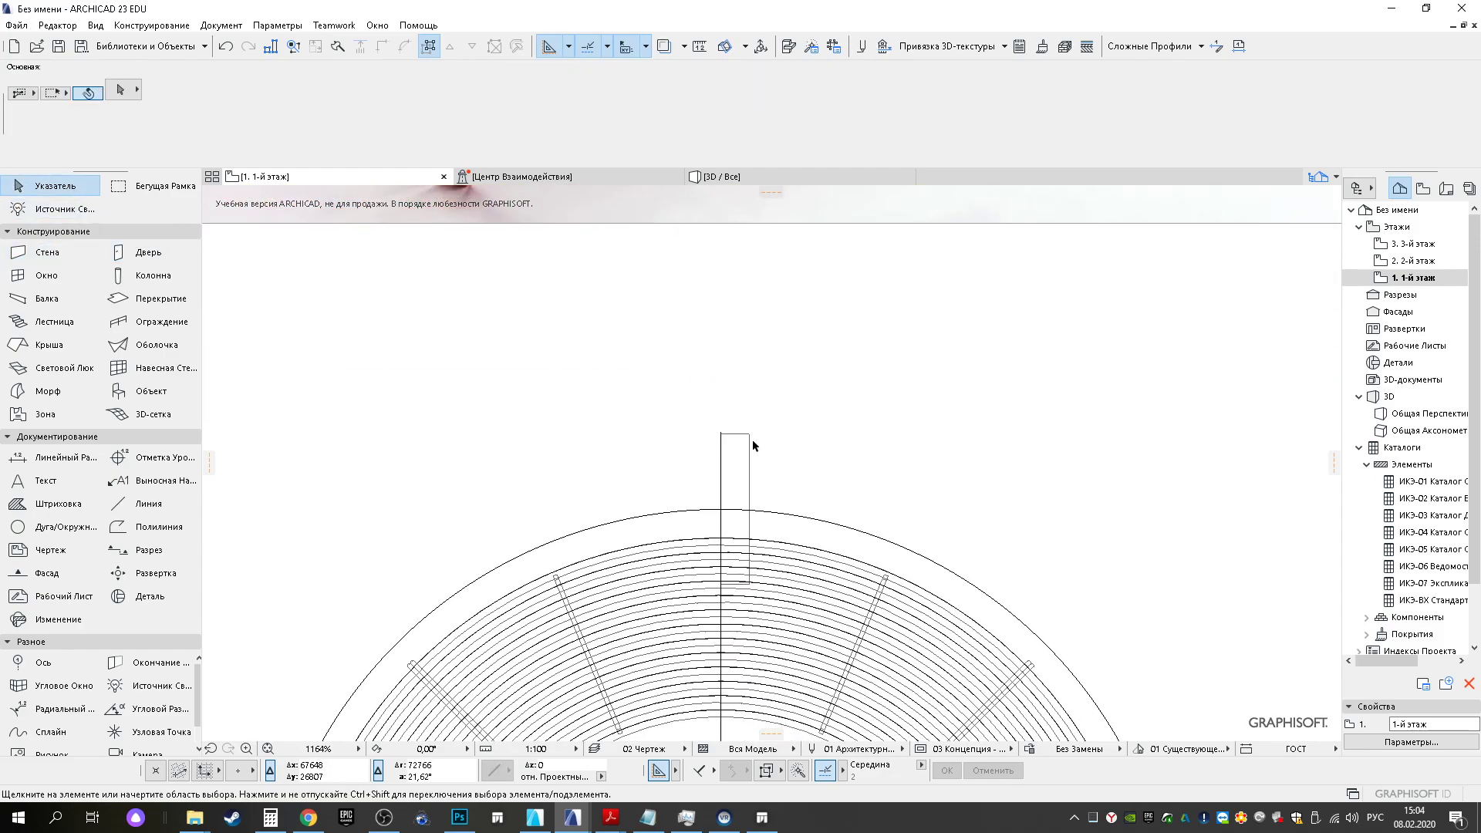
Move the leg wall inward under the seat rings, align it to the vertical axis, and shift it 50 mm outward along the axis
left_click(752, 439)
scroll(721, 510, "down", 2)
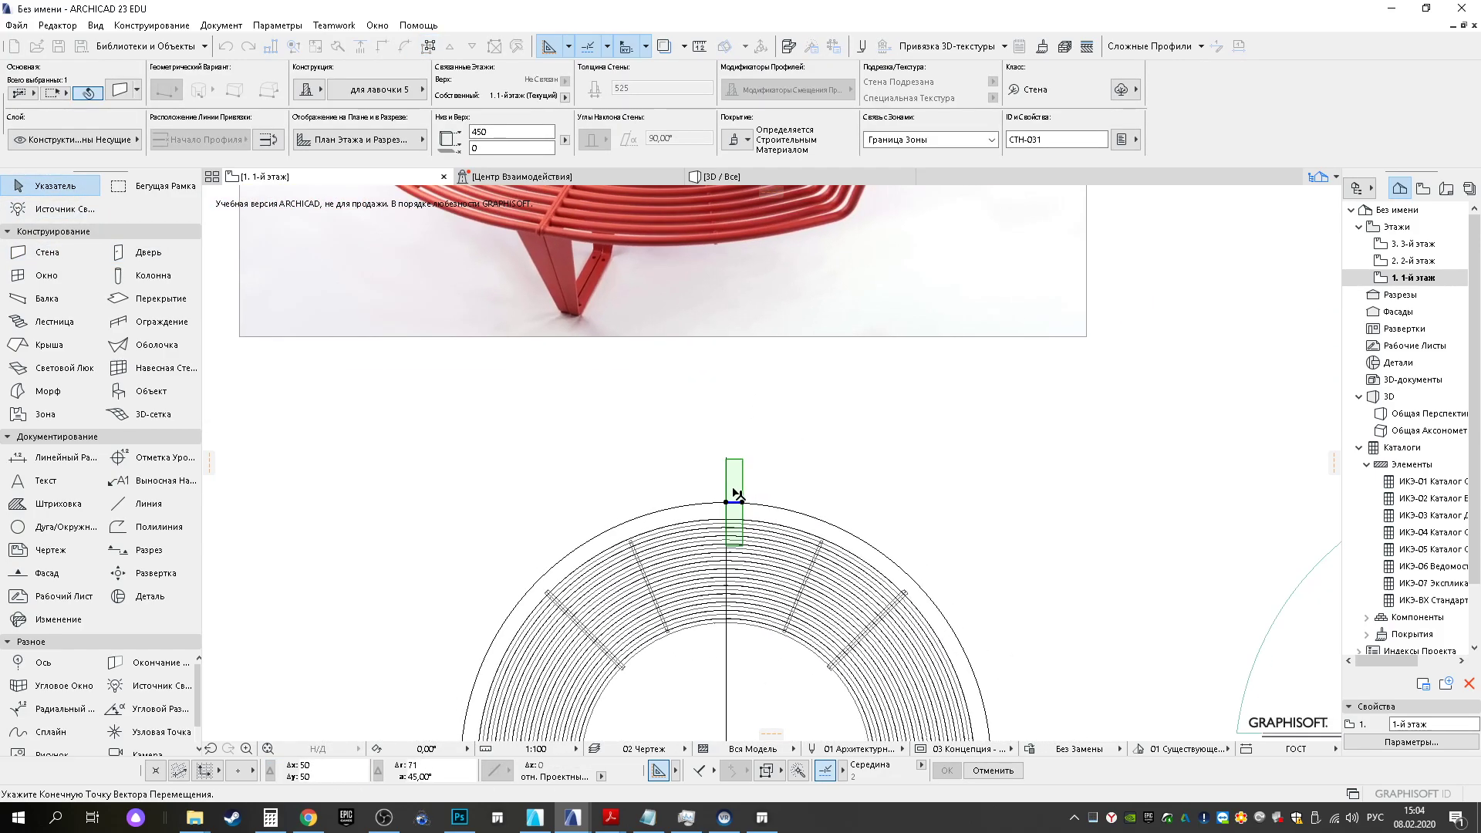
scroll(743, 644, "up", 2)
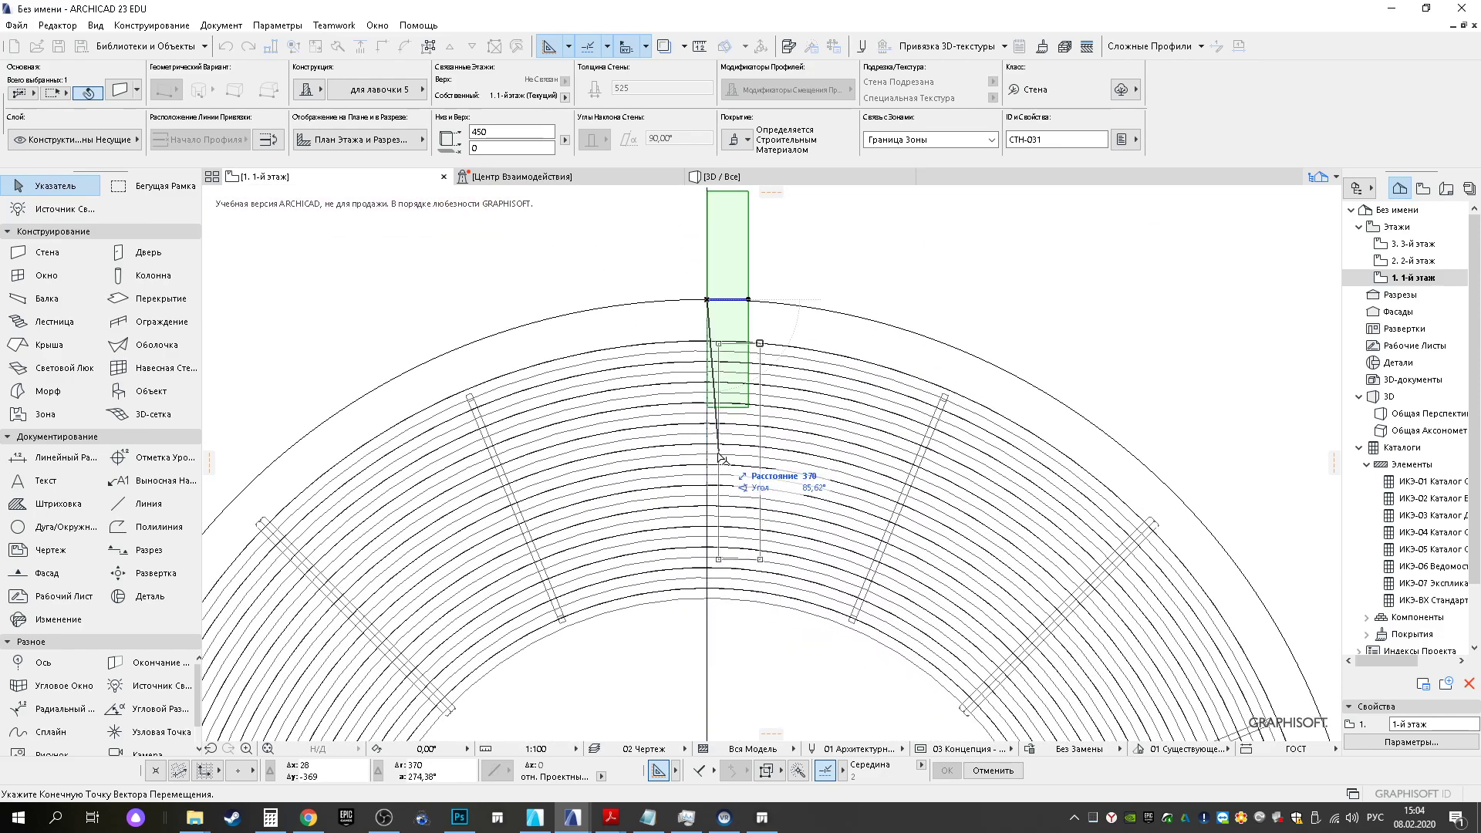
left_click(712, 486)
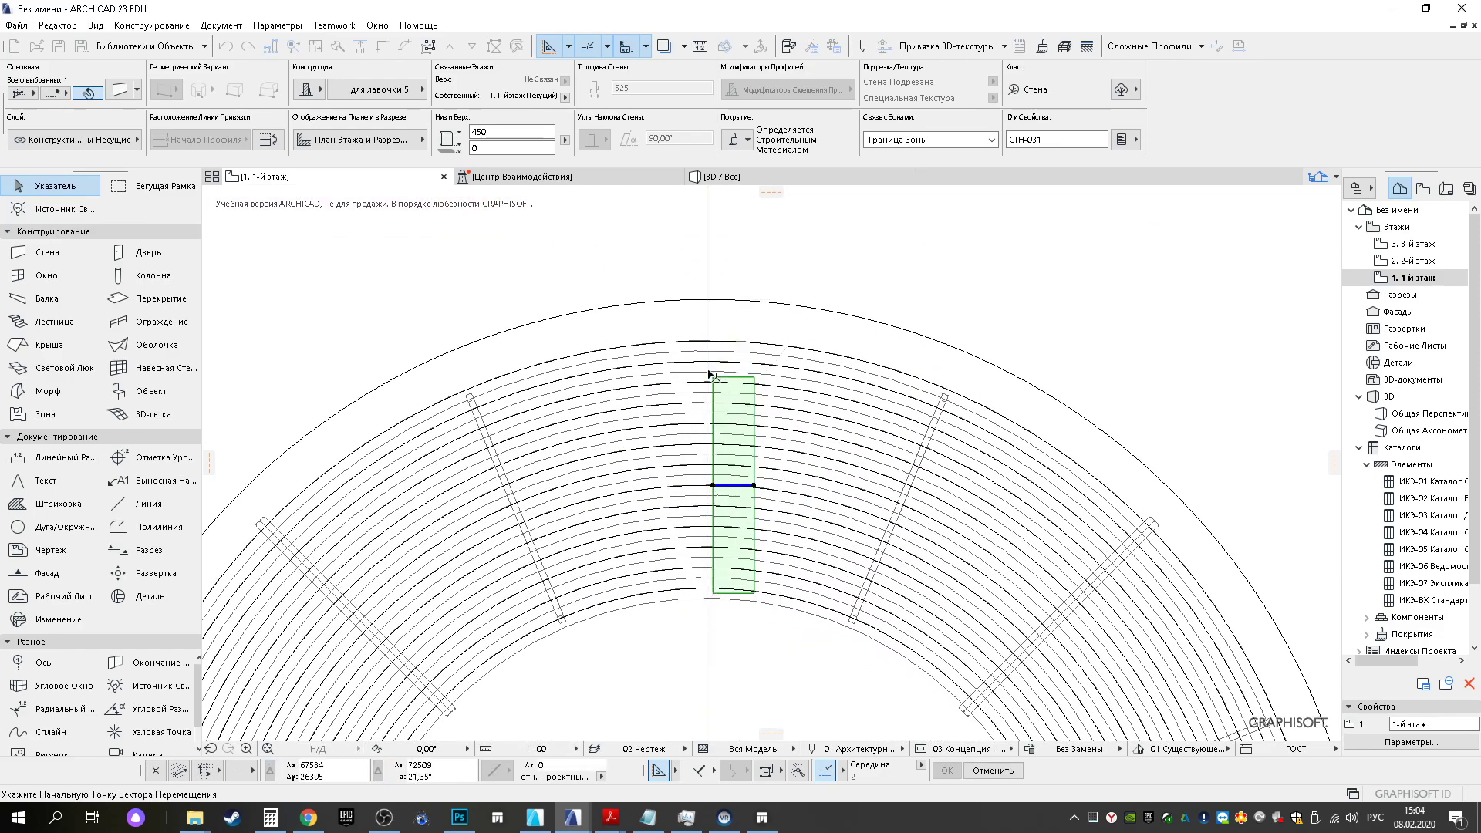
left_click(707, 600)
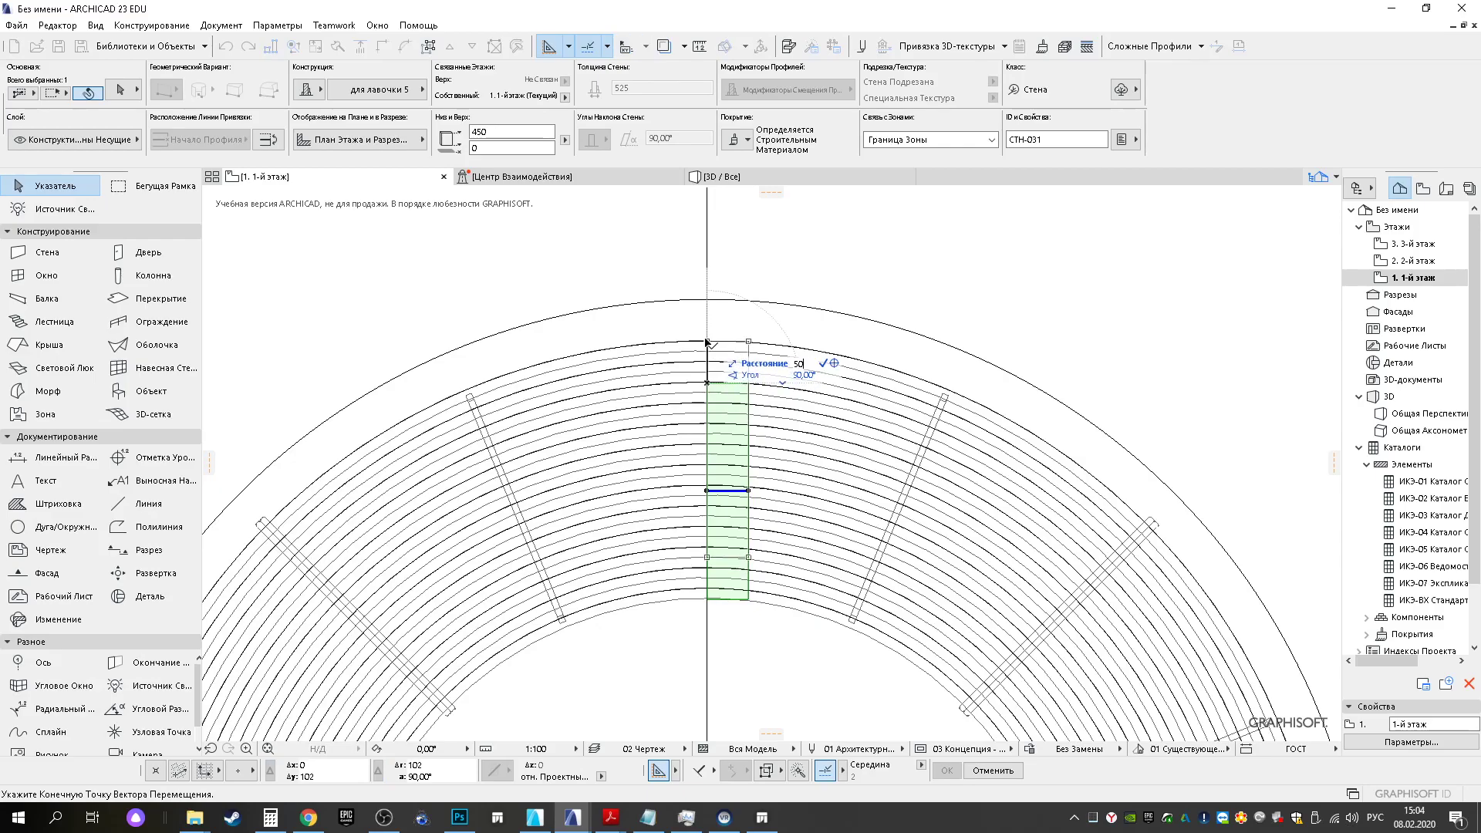
Copy the leg wall horizontally to the other side of the vertical axis so the two walls lie side by side
scroll(725, 486, "down", 4)
scroll(717, 490, "up", 6)
scroll(698, 463, "down", 3)
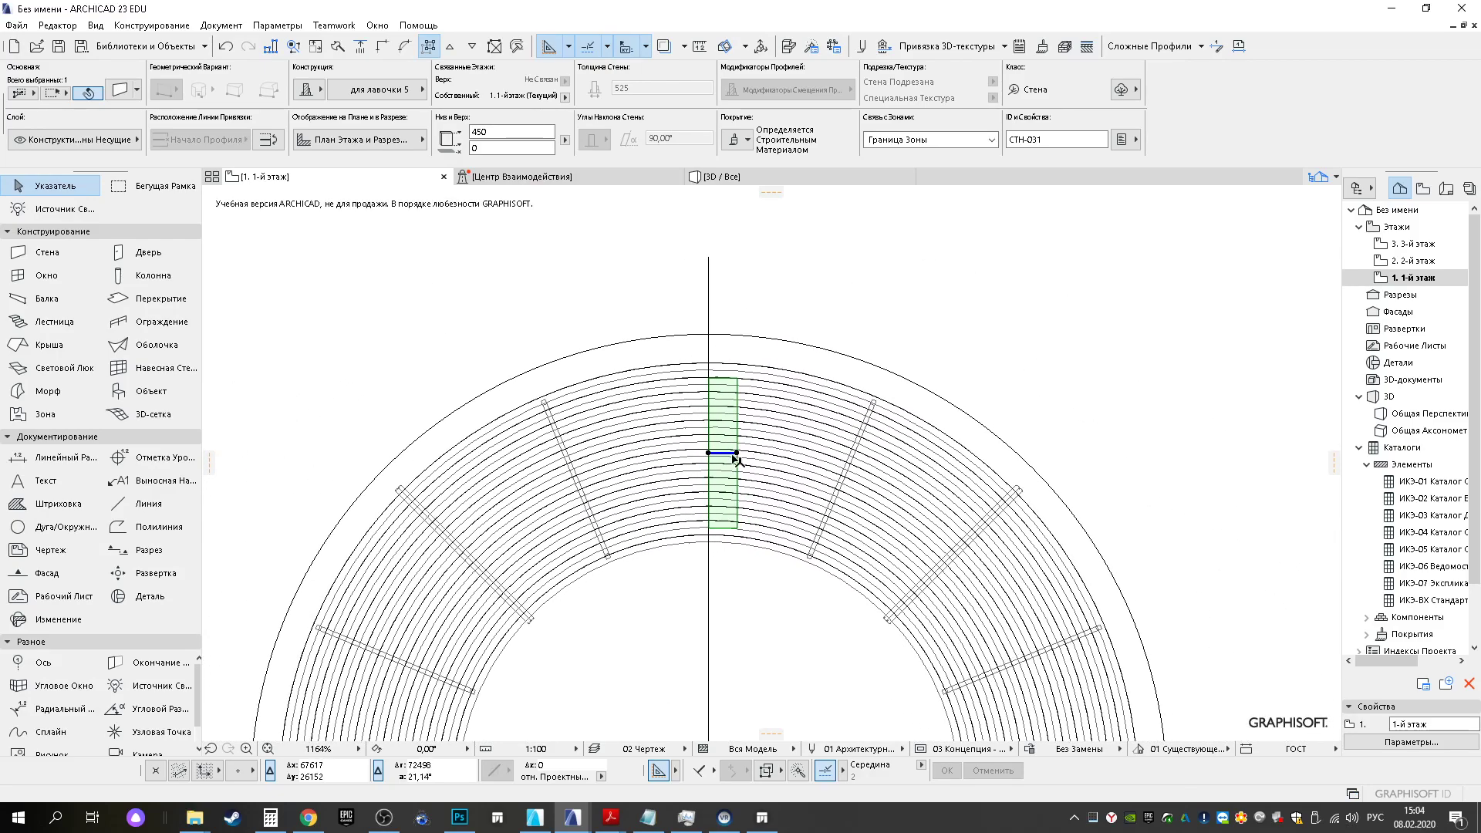
scroll(746, 461, "up", 3)
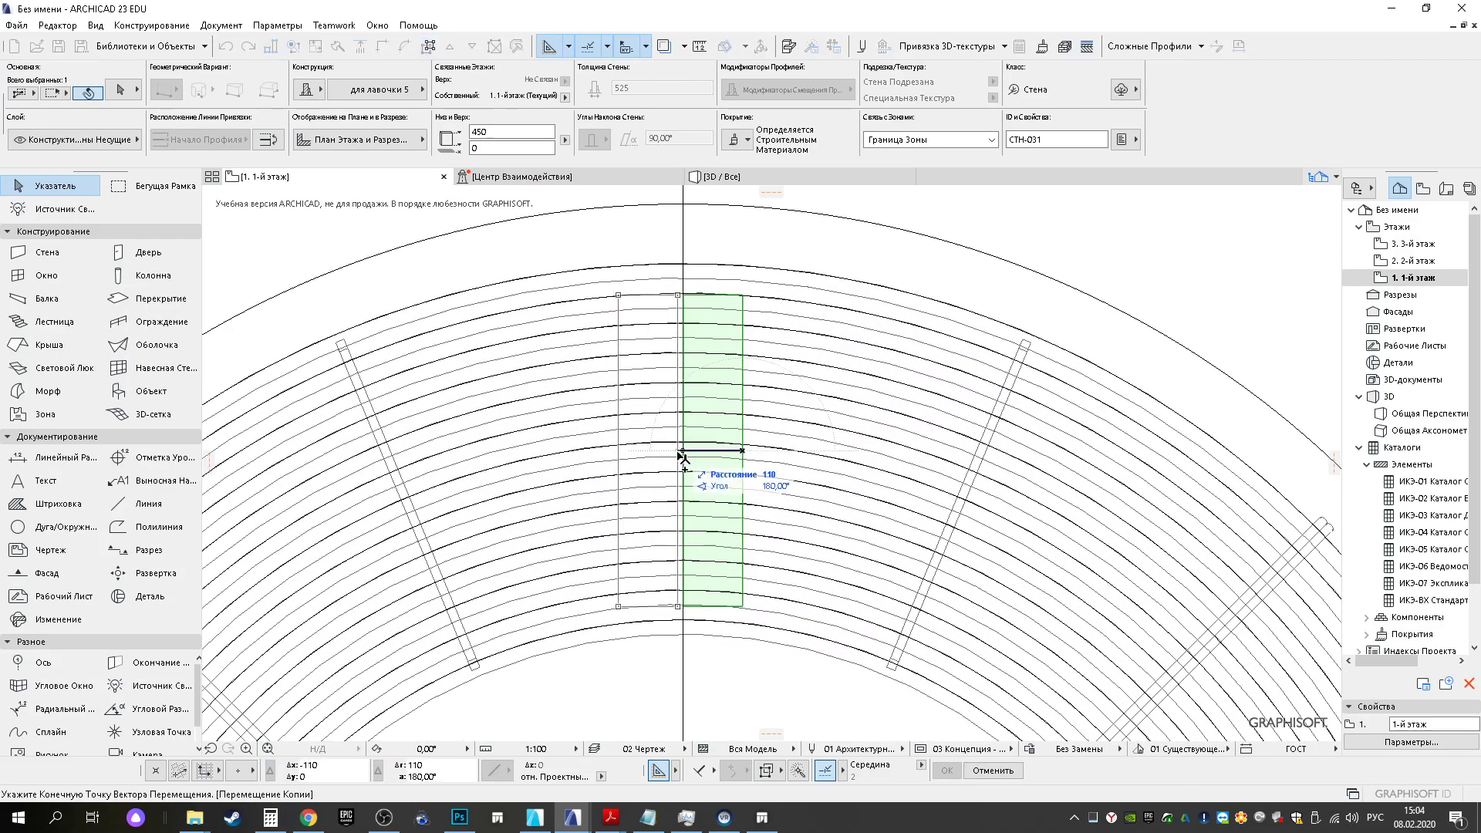
In the 3D view, select both leg walls and rotate them about the bench's centre to lie under the adjacent crossbar
left_click(762, 182)
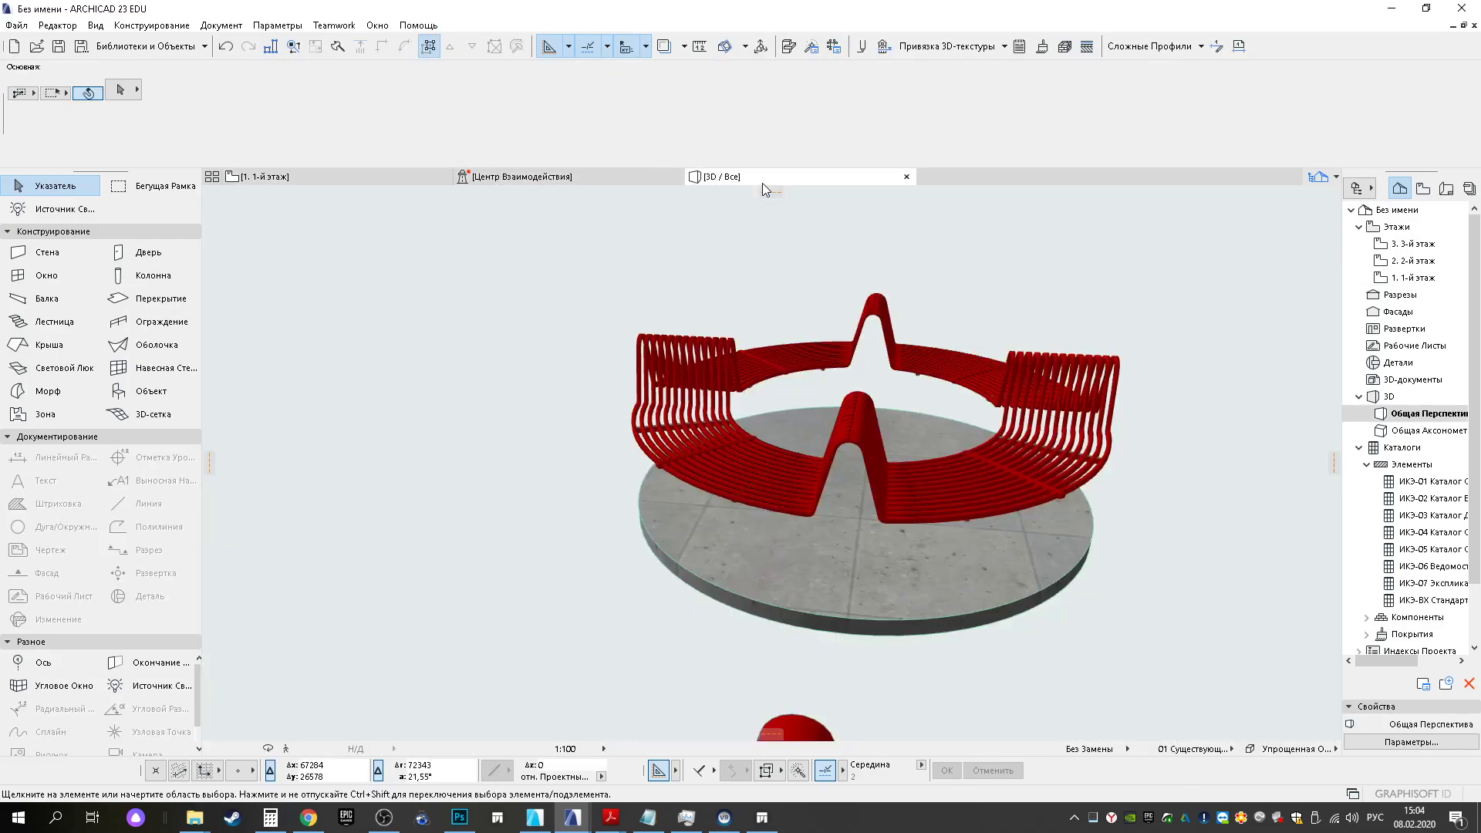
mouse_move(1098, 426)
middle_mouse_down("shift")
mouse_move(1012, 402)
mouse_move(874, 437)
middle_mouse_up("shift")
mouse_move(1037, 462)
middle_mouse_down("shift")
mouse_move(970, 464)
mouse_move(973, 608)
middle_mouse_up("shift")
left_click(978, 612)
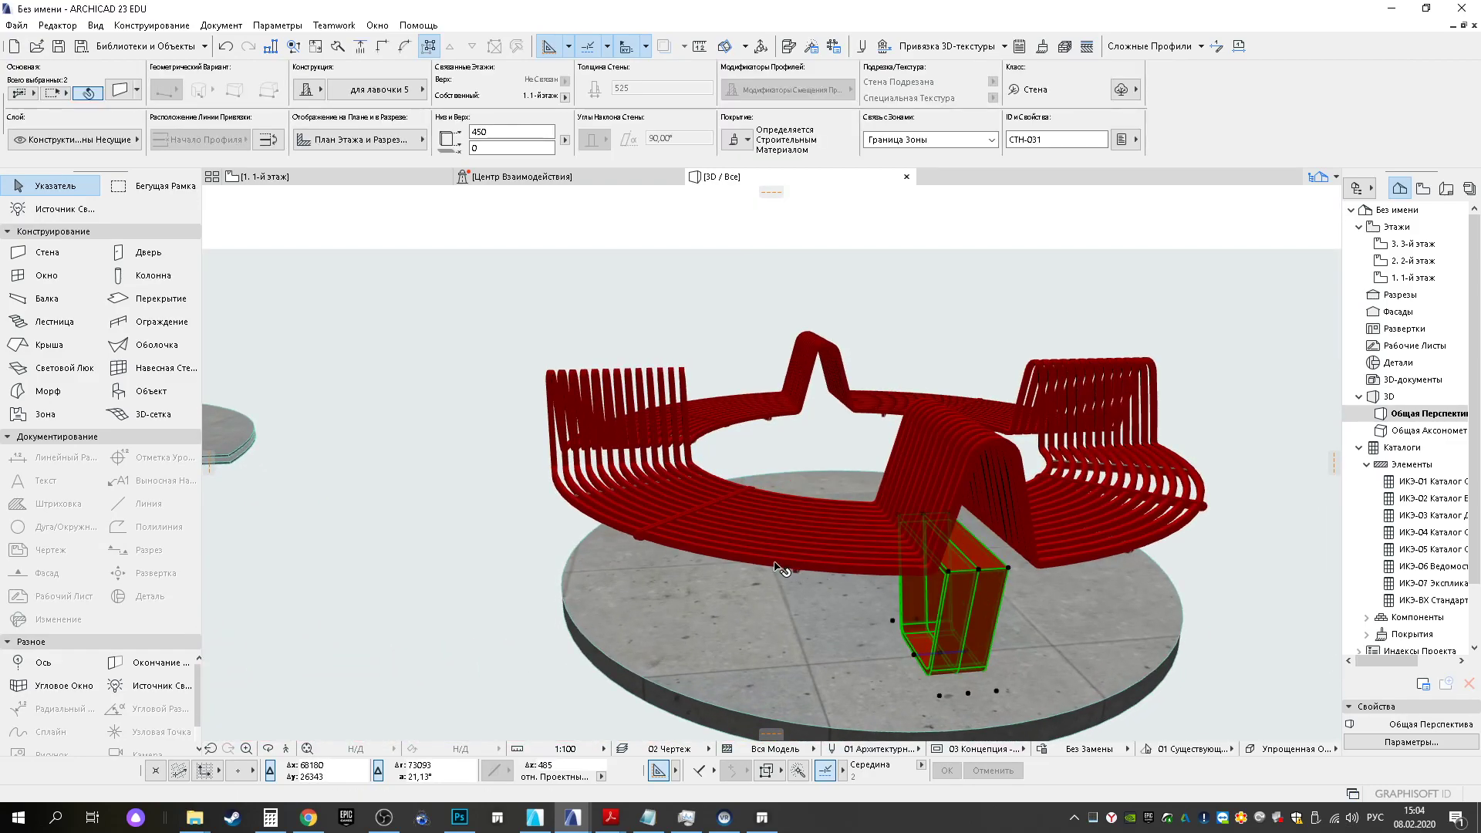
left_click_drag(781, 568, 1006, 565)
left_click_drag(794, 605, 803, 639)
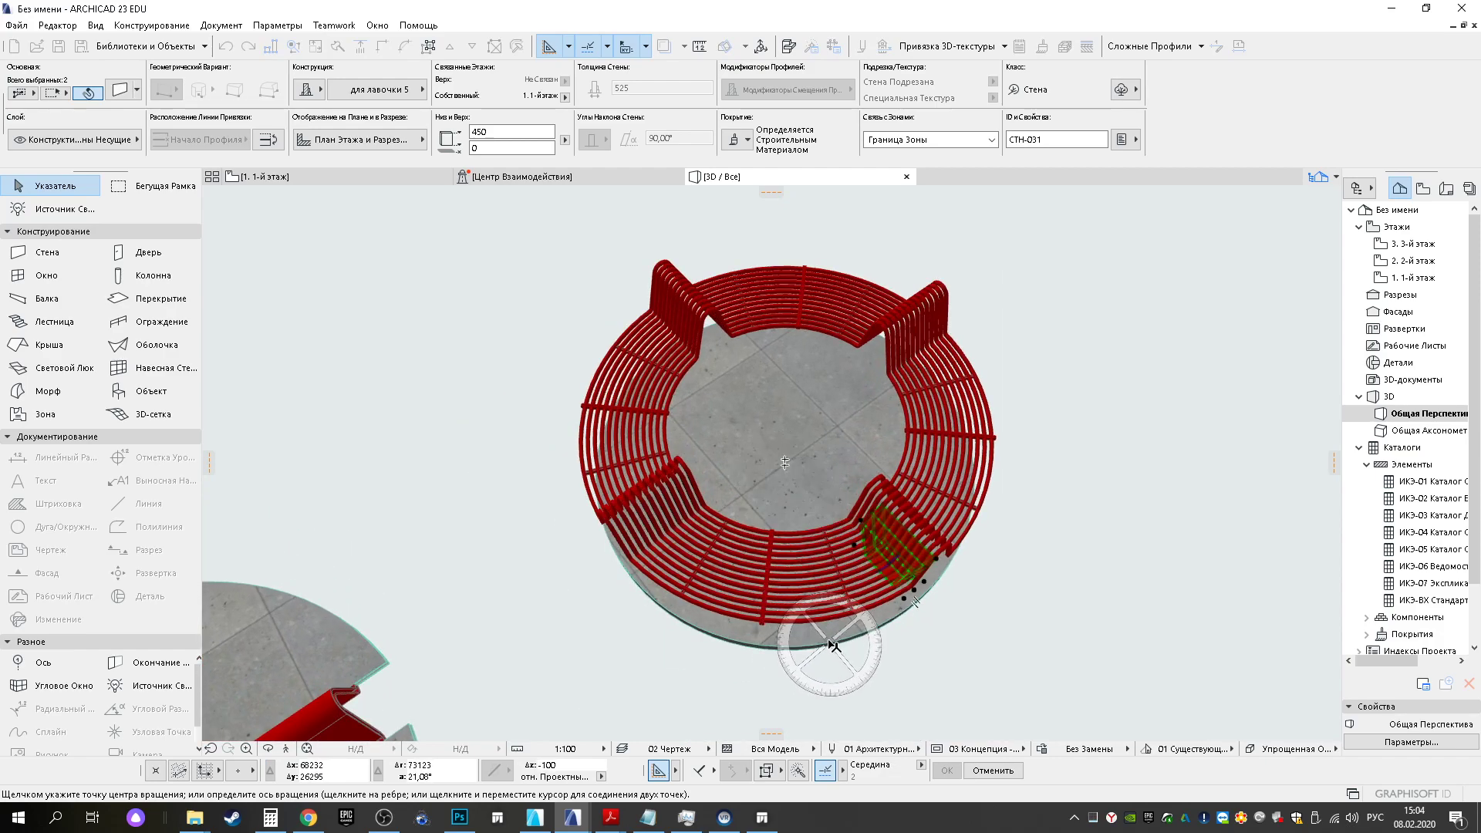
left_click(838, 507)
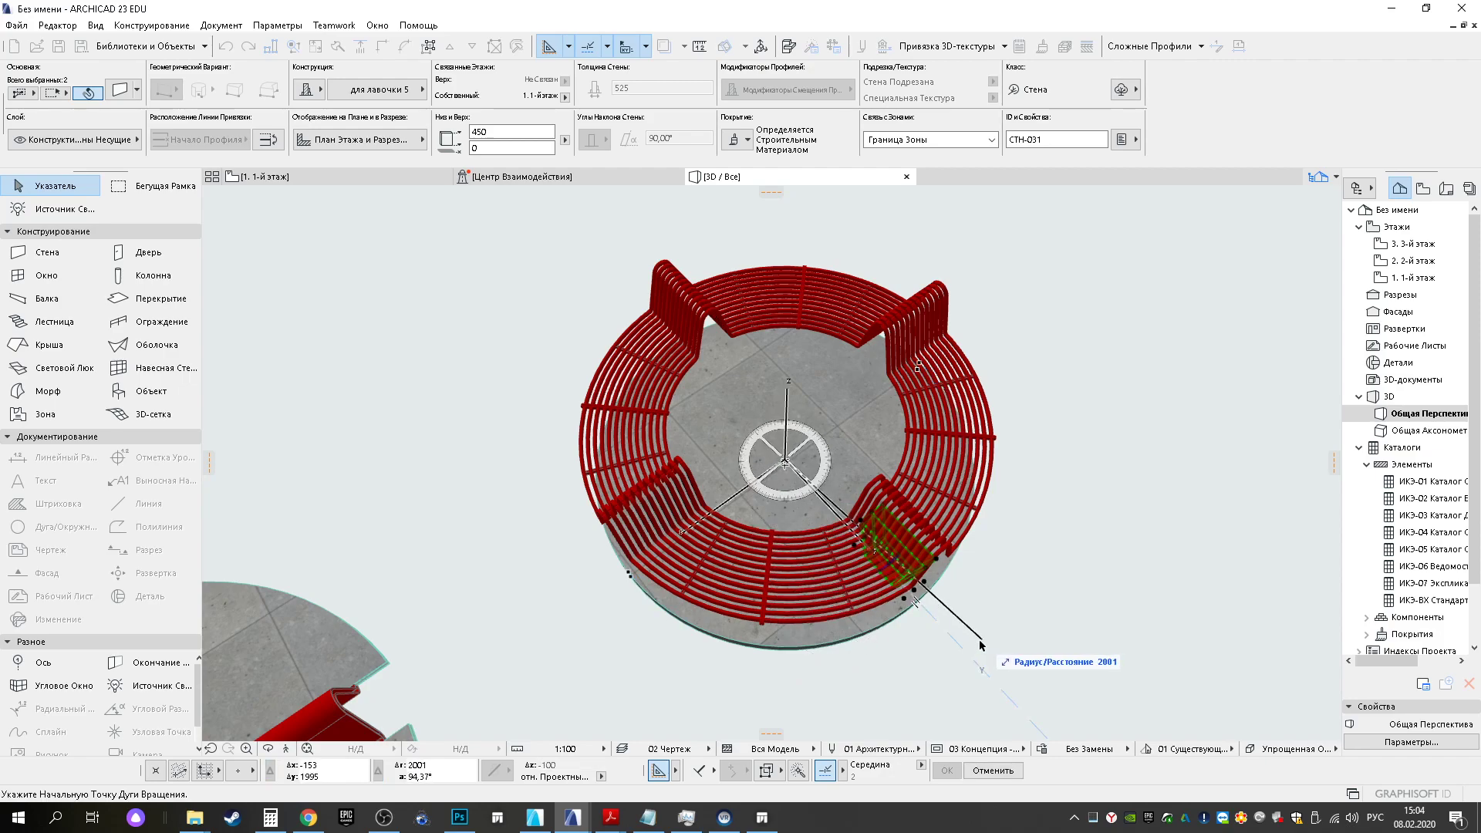
left_click(976, 660)
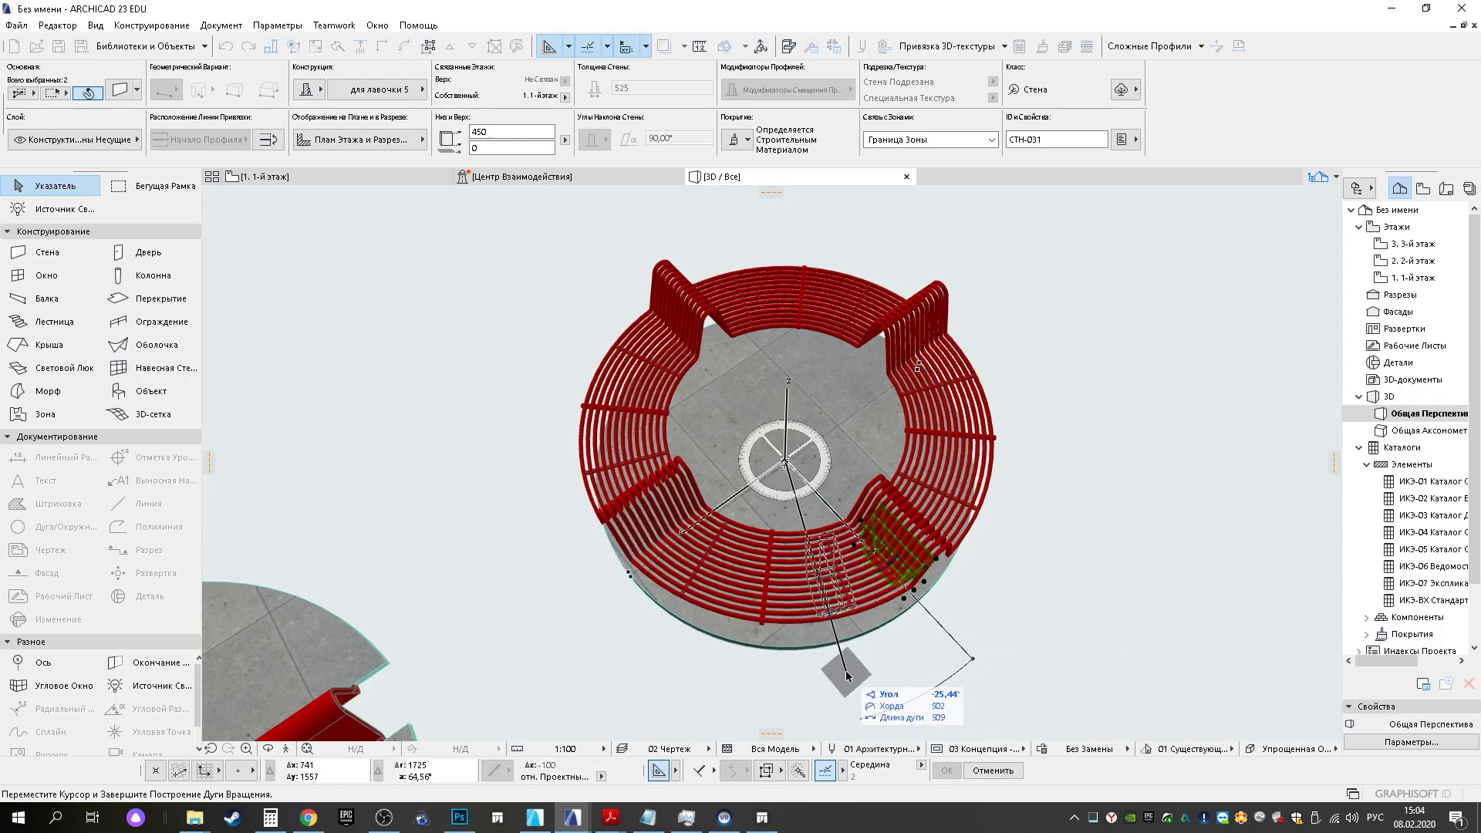
Raise both leg walls vertically to a base elevation of 5 so their tops meet the underside of the seat
middle_click_drag(760, 675, 923, 437, "shift")
scroll(734, 507, "up", 1)
scroll(770, 492, "up", 5)
scroll(770, 494, "down", 2)
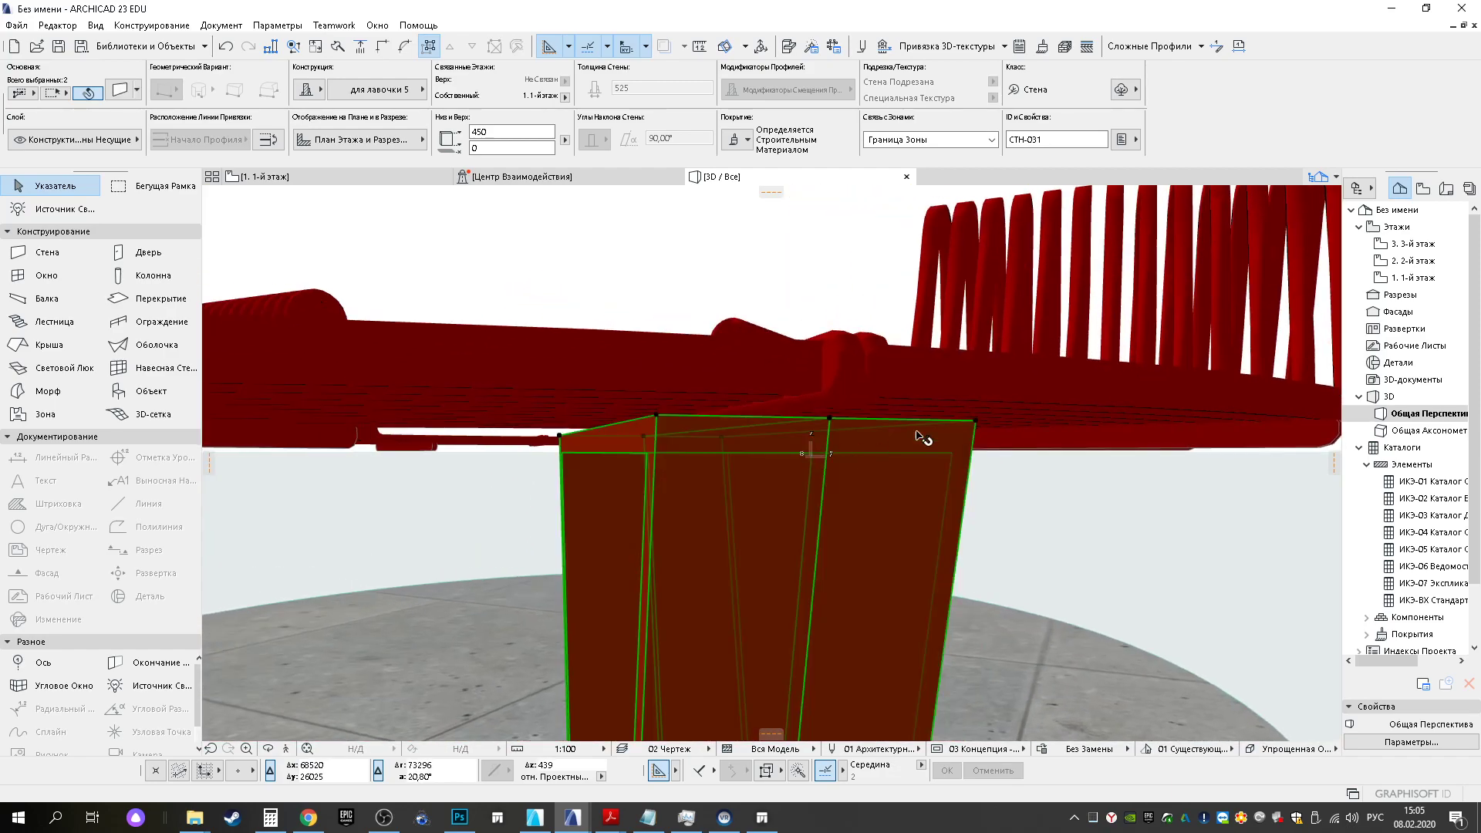
left_click(839, 410)
middle_click_drag(854, 461, 1101, 457, "shift")
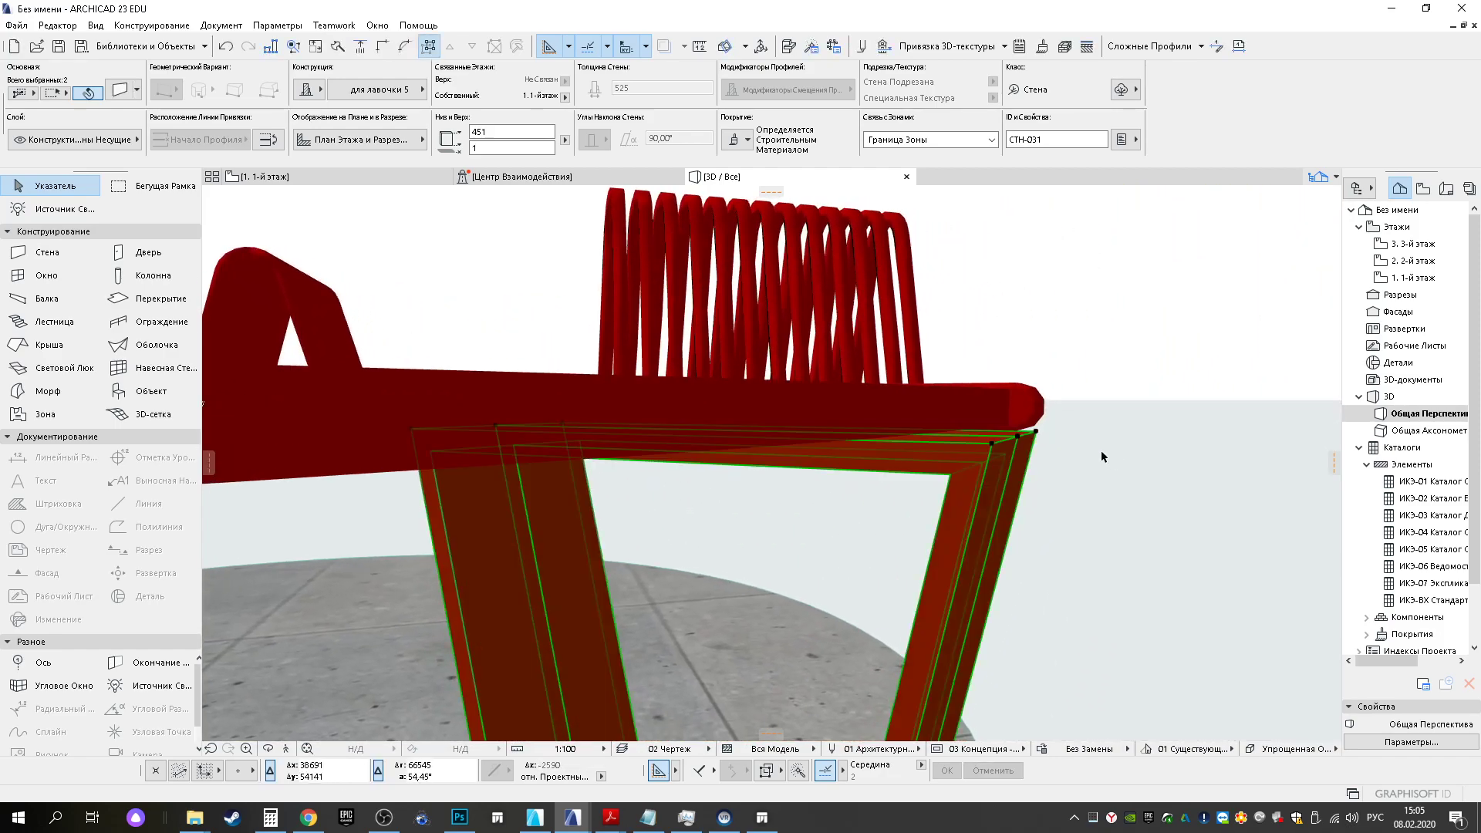
left_click(1022, 442)
left_click(1095, 343)
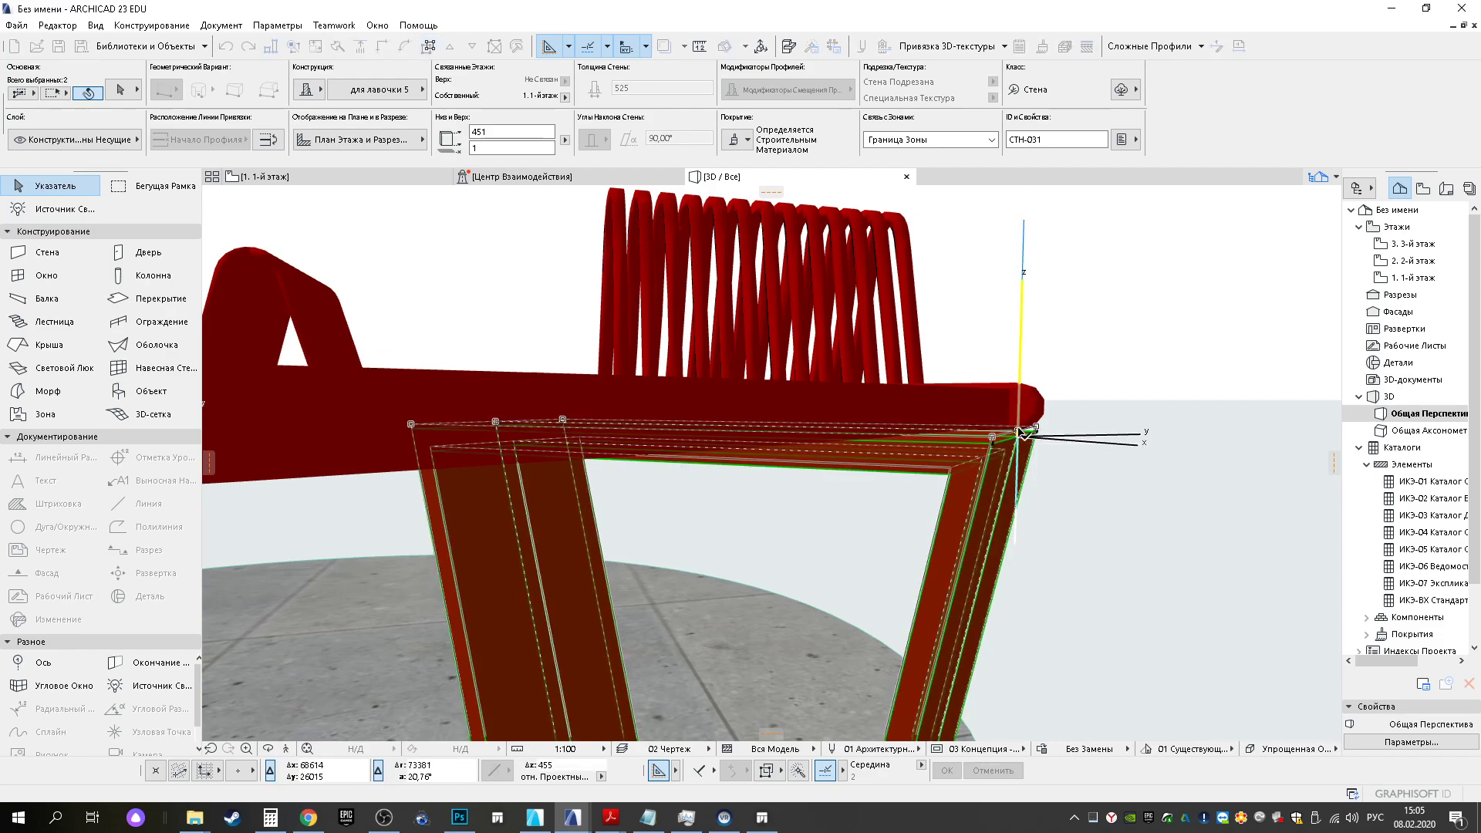
left_click(1025, 436)
Raise the round concrete slab vertically to elevation 5 so its top face meets the underside of the leg
scroll(1038, 494, "down", 6)
middle_click_drag(1035, 515, 1114, 558, "shift")
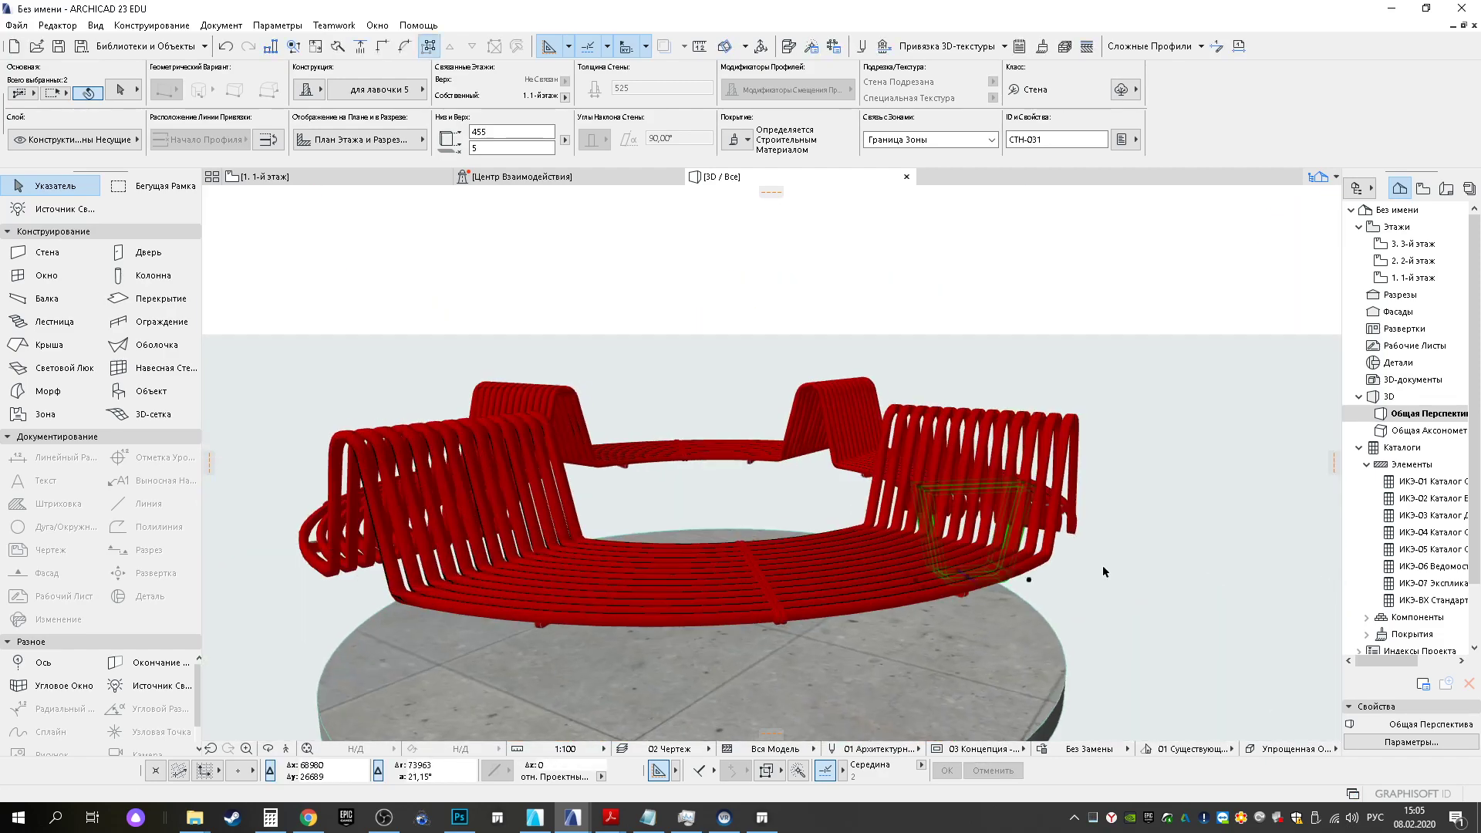
left_click(1039, 640)
middle_click_drag(1047, 647, 940, 592, "shift")
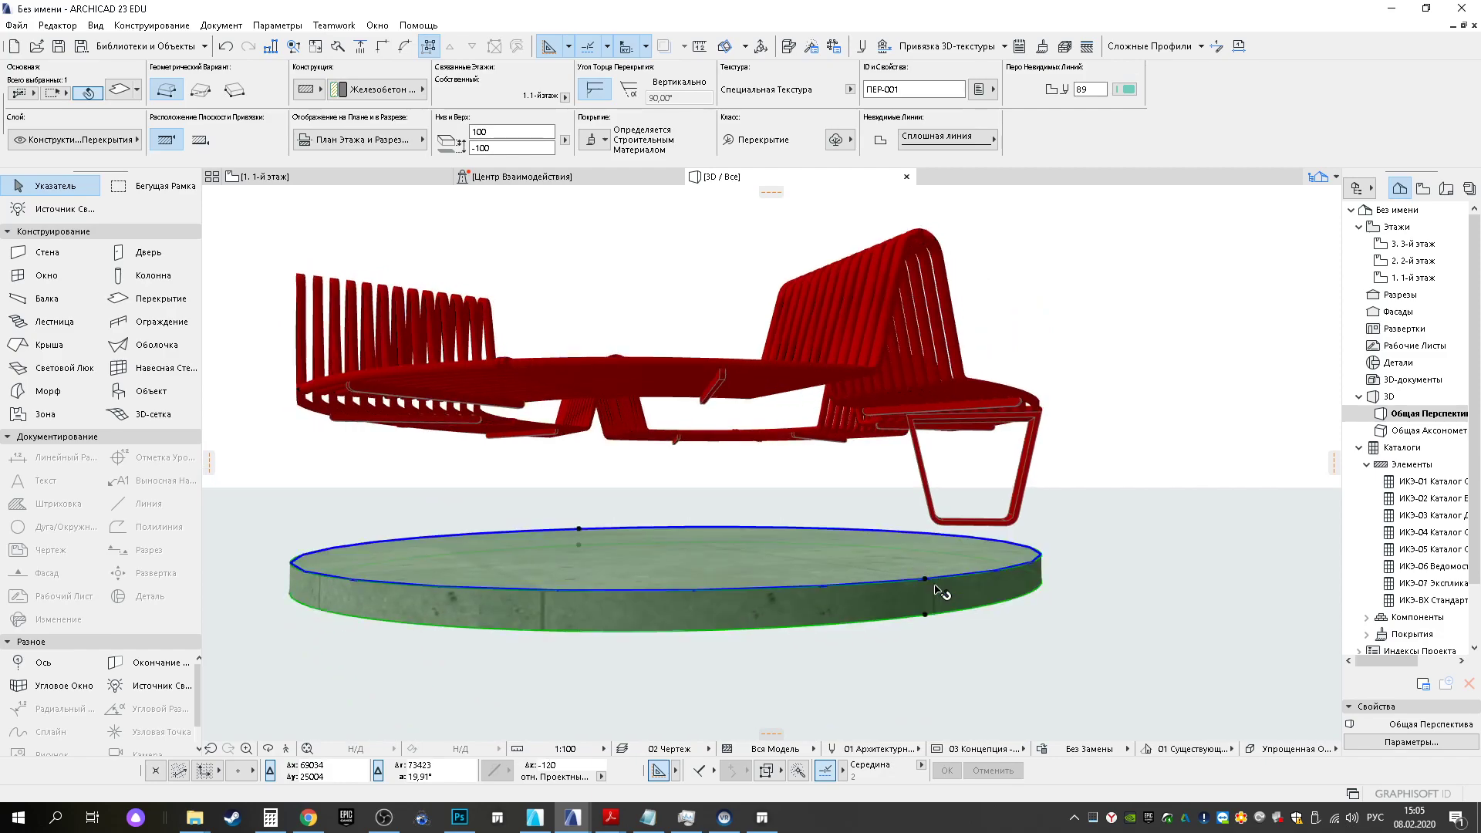
left_click(925, 579)
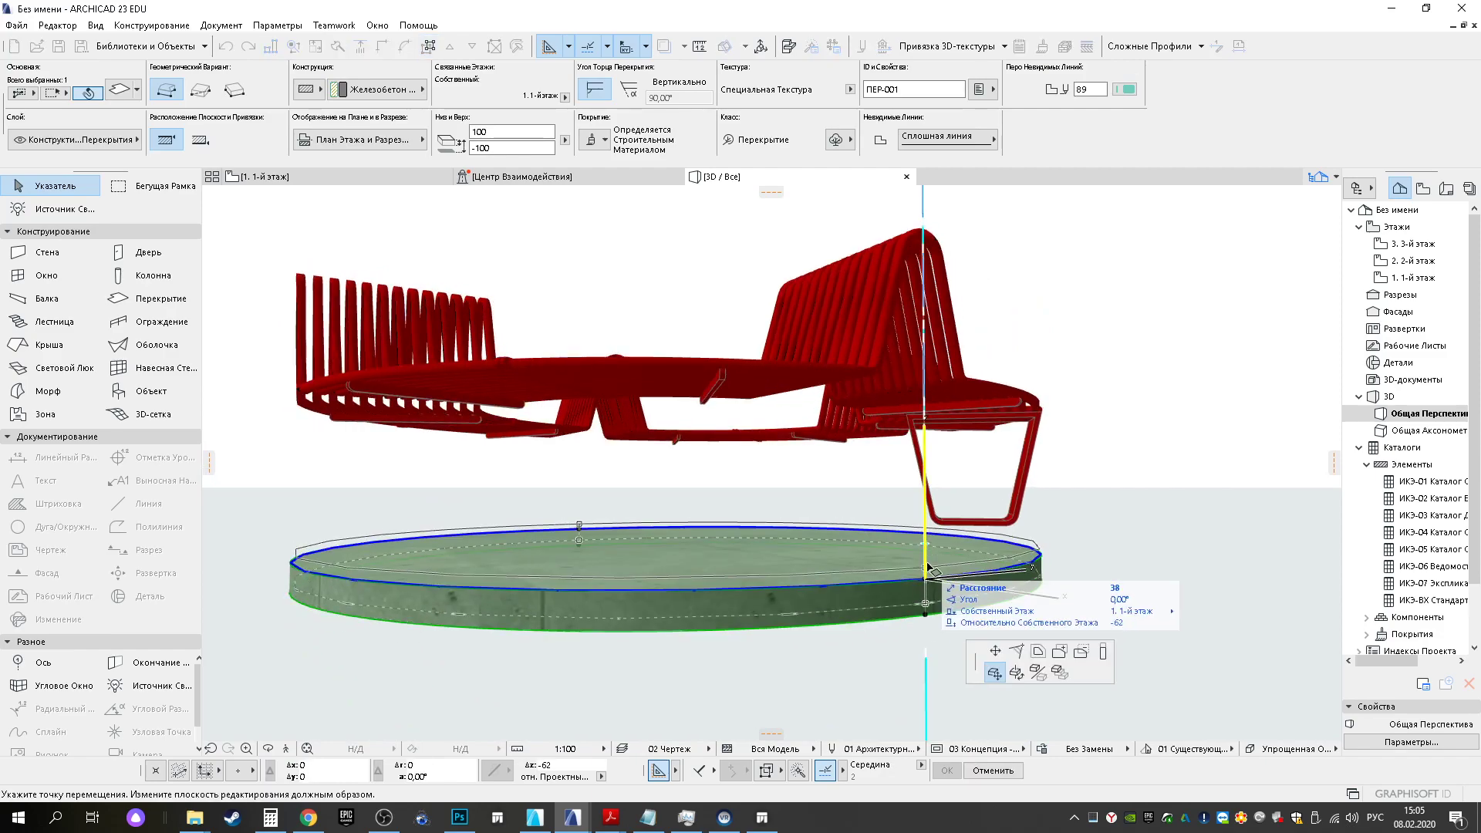
left_click(1014, 526)
middle_click_drag(1082, 538, 760, 627, "shift")
key("F1")
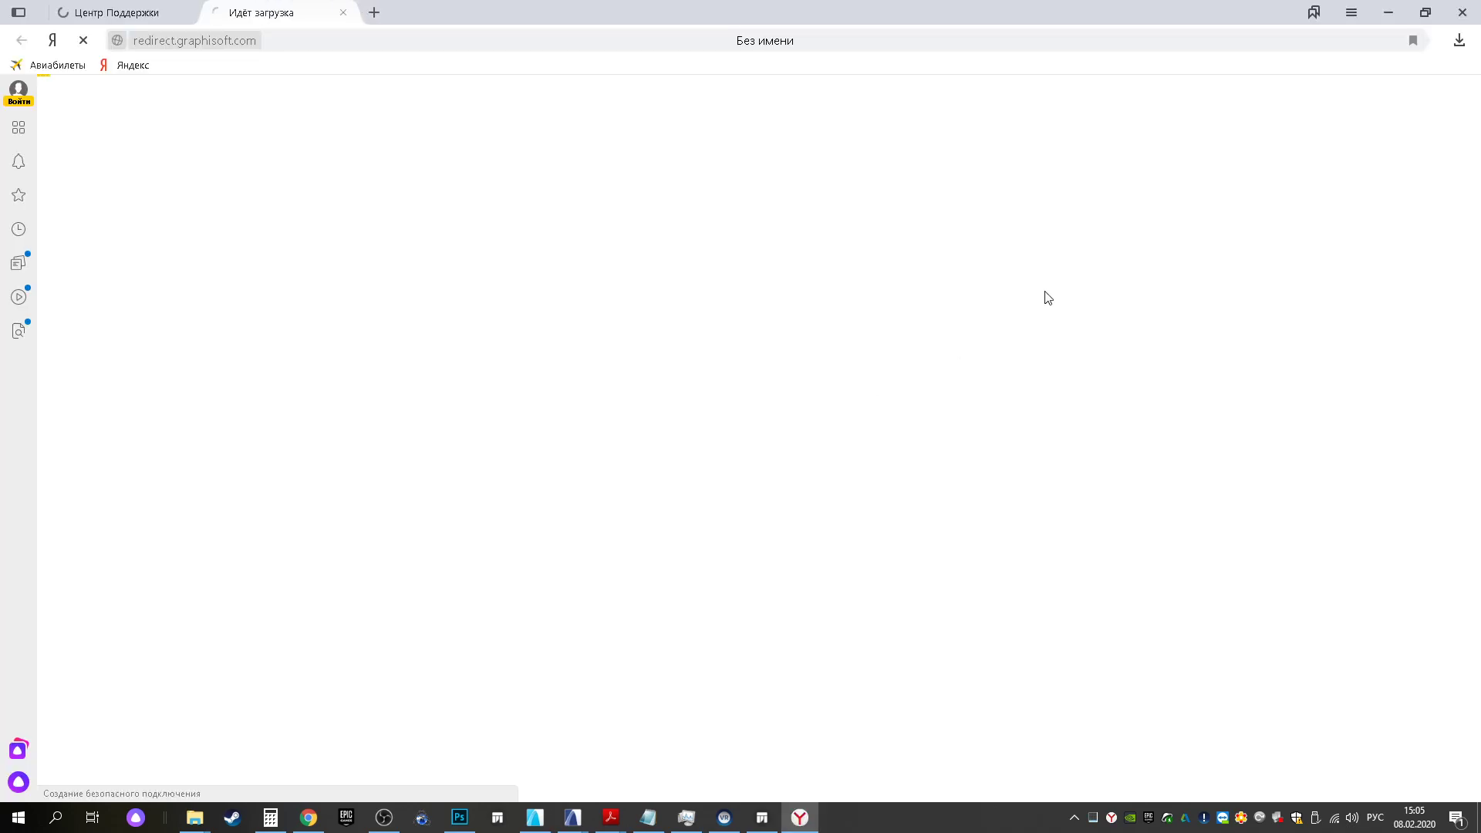
left_click(1478, 14)
scroll(841, 467, "down", 2)
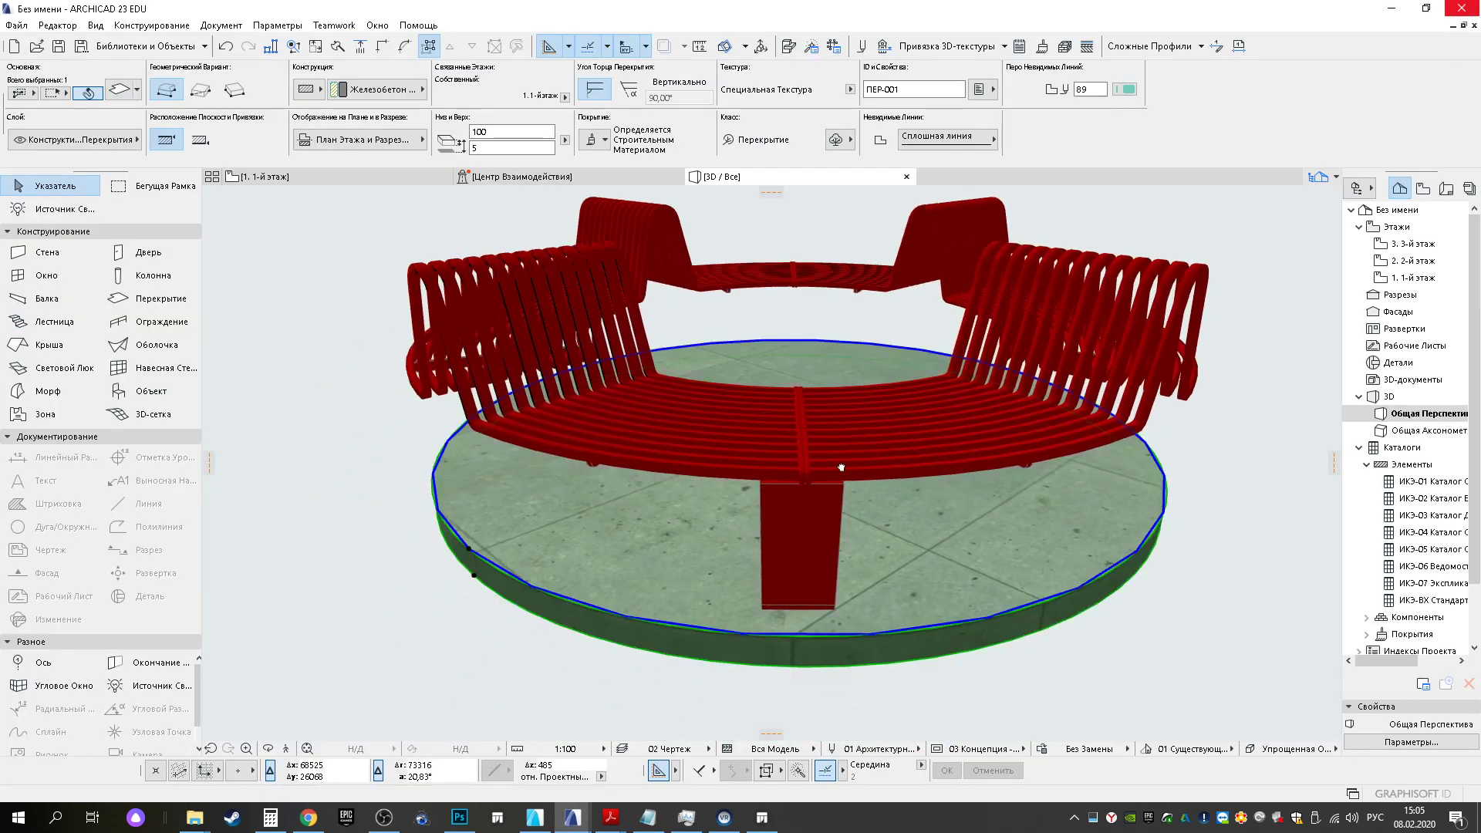
Select only one of the two leg walls and convert it to a morph
left_click(822, 552)
scroll(821, 553, "up", 2)
middle_click_drag(809, 580, 899, 552, "shift")
key("Escape")
left_click(841, 536)
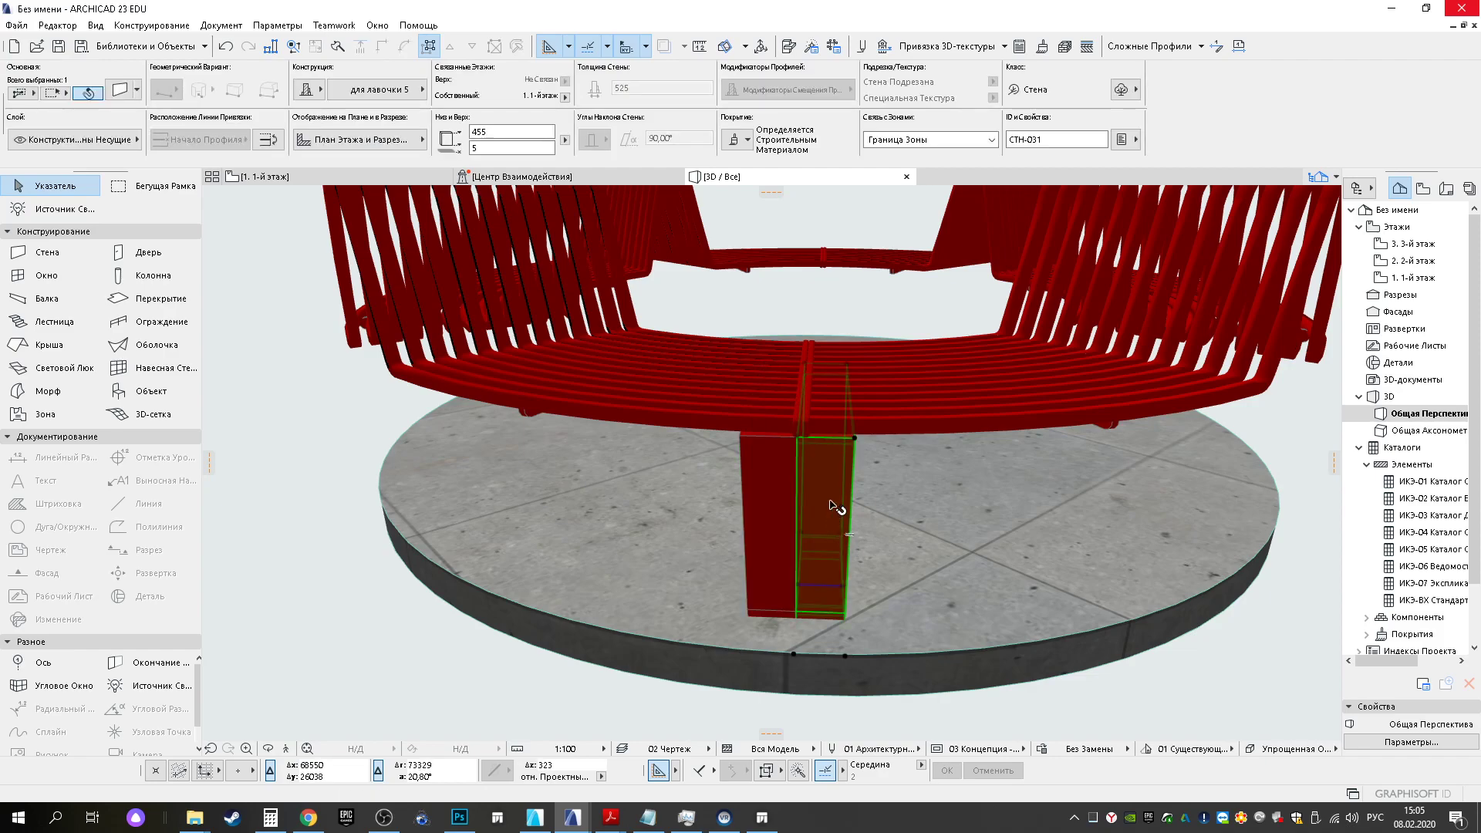
right_click(830, 500)
left_click(901, 285)
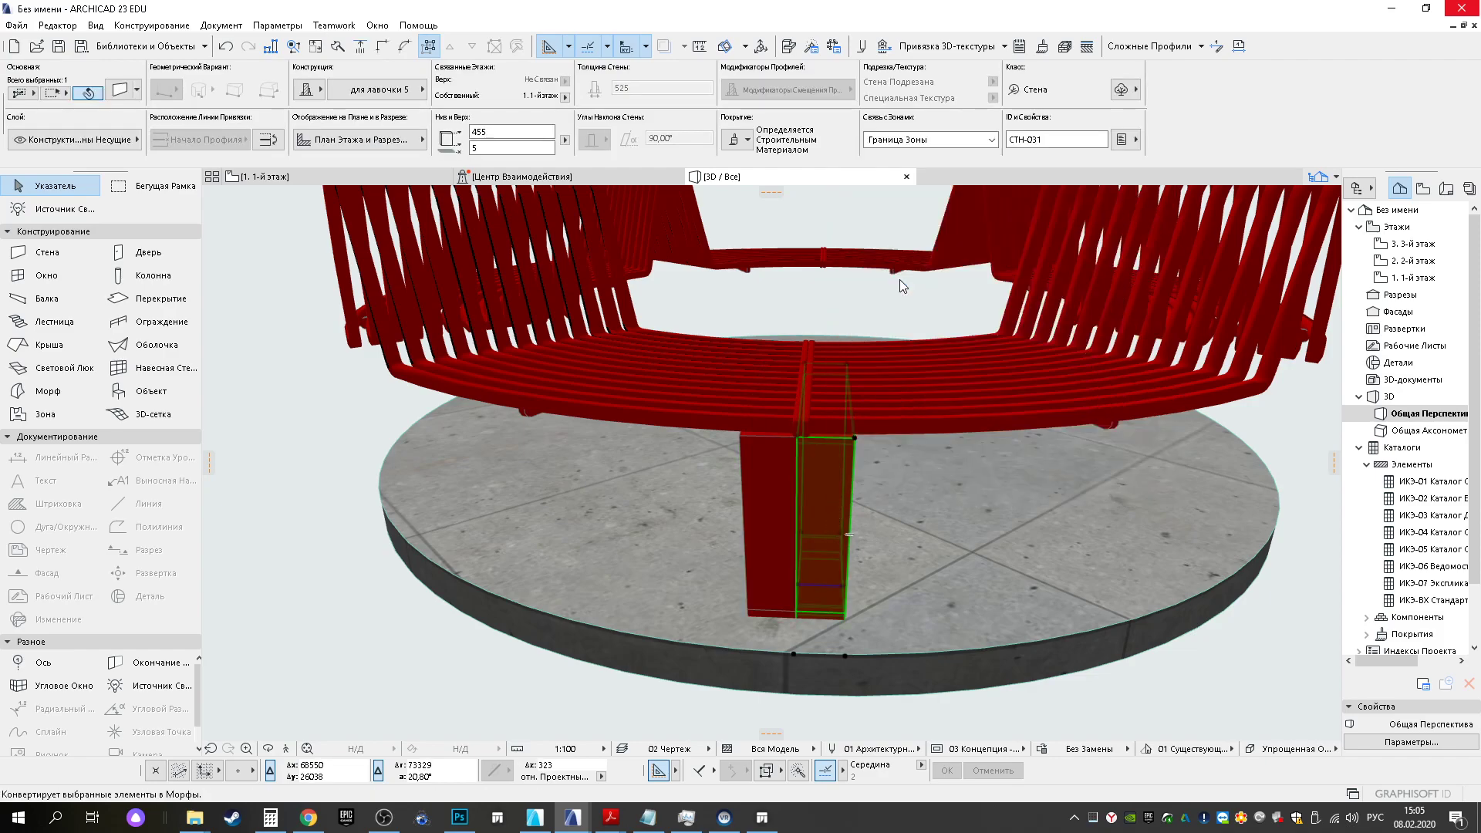
left_click(842, 322)
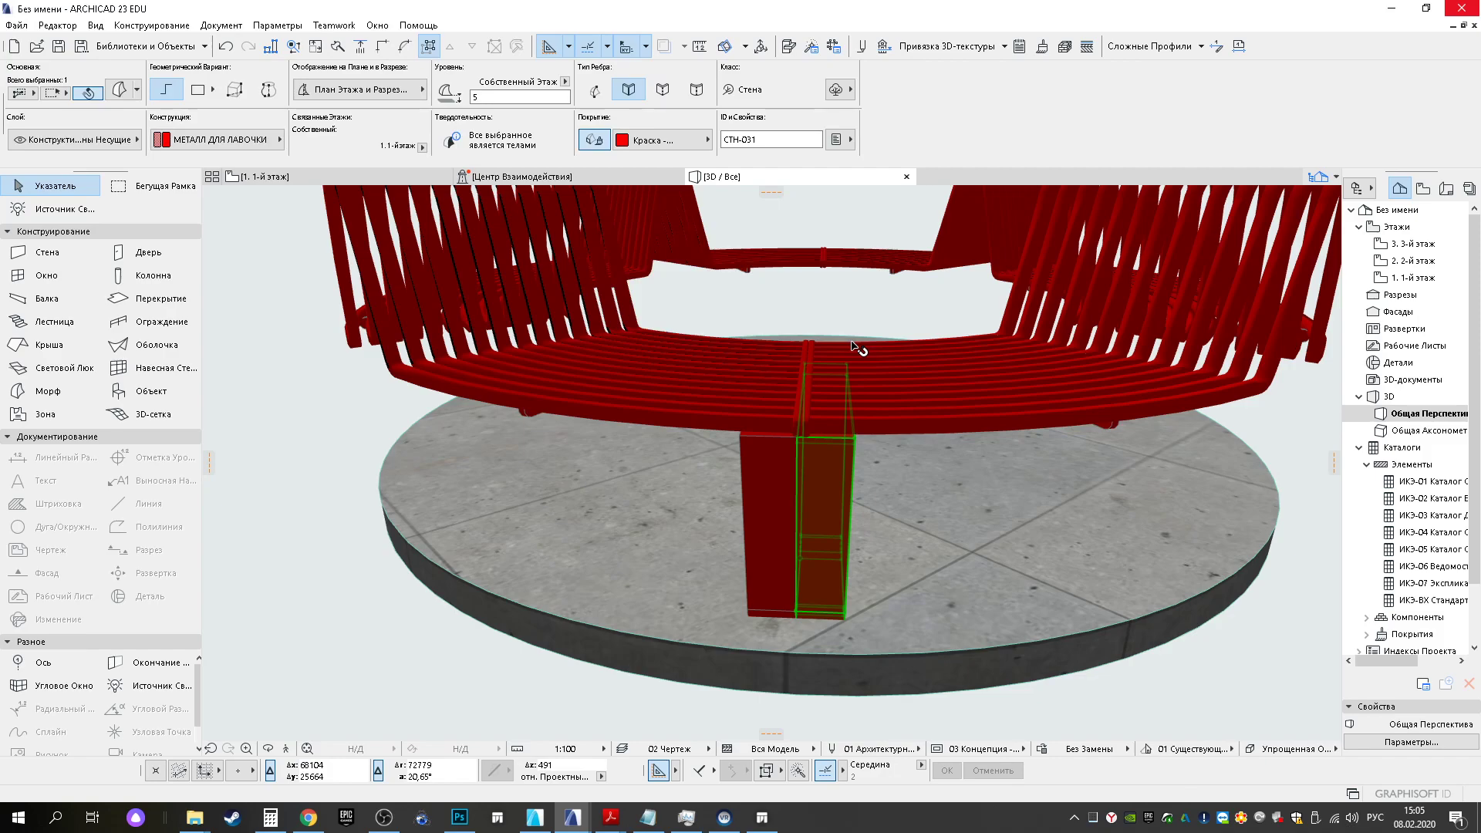
middle_click_drag(869, 556, 704, 508, "shift")
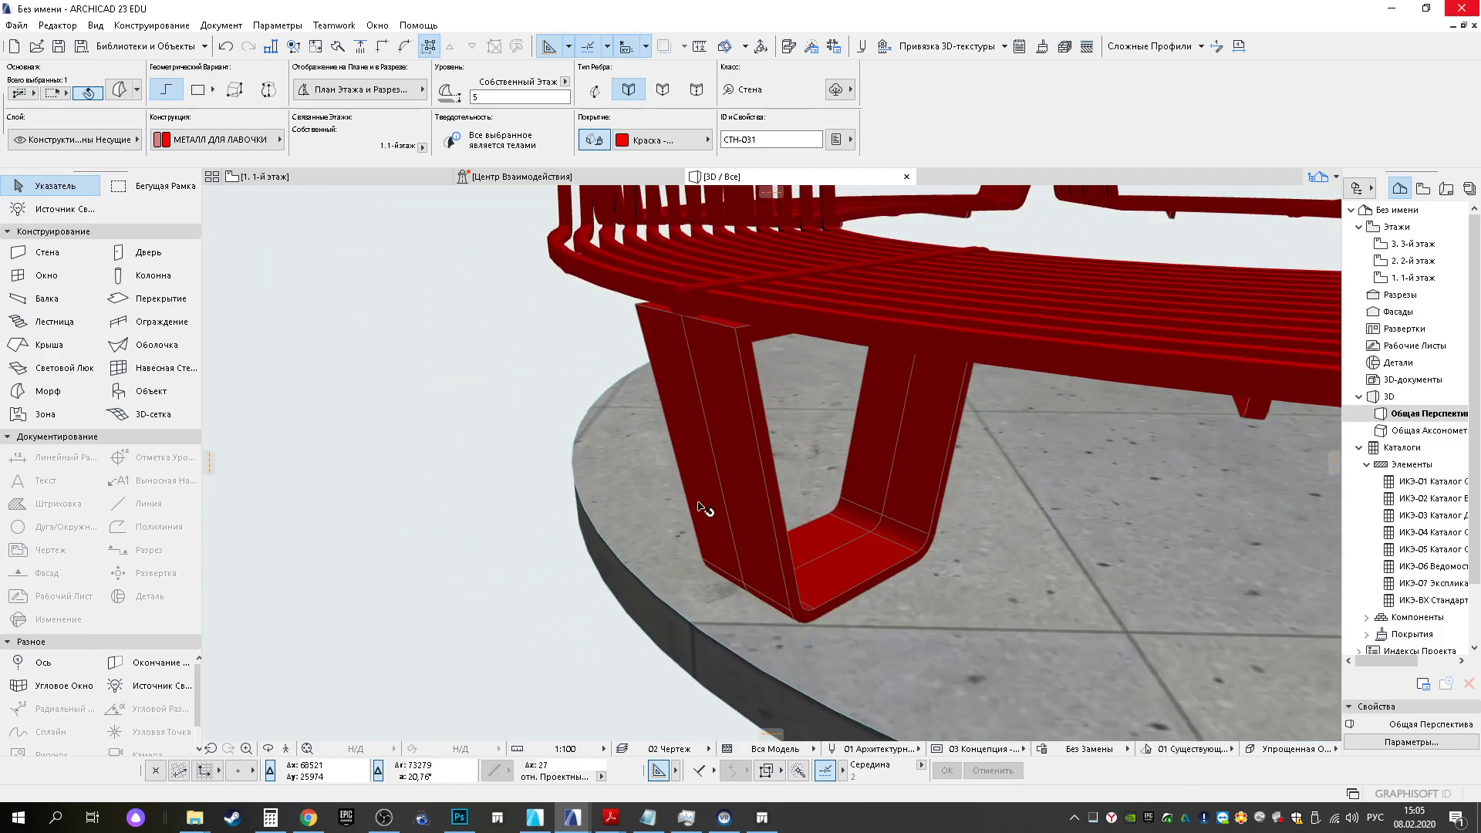
left_click(143, 417)
key("Escape")
middle_click_drag(802, 602, 801, 580, "shift")
left_click(738, 340)
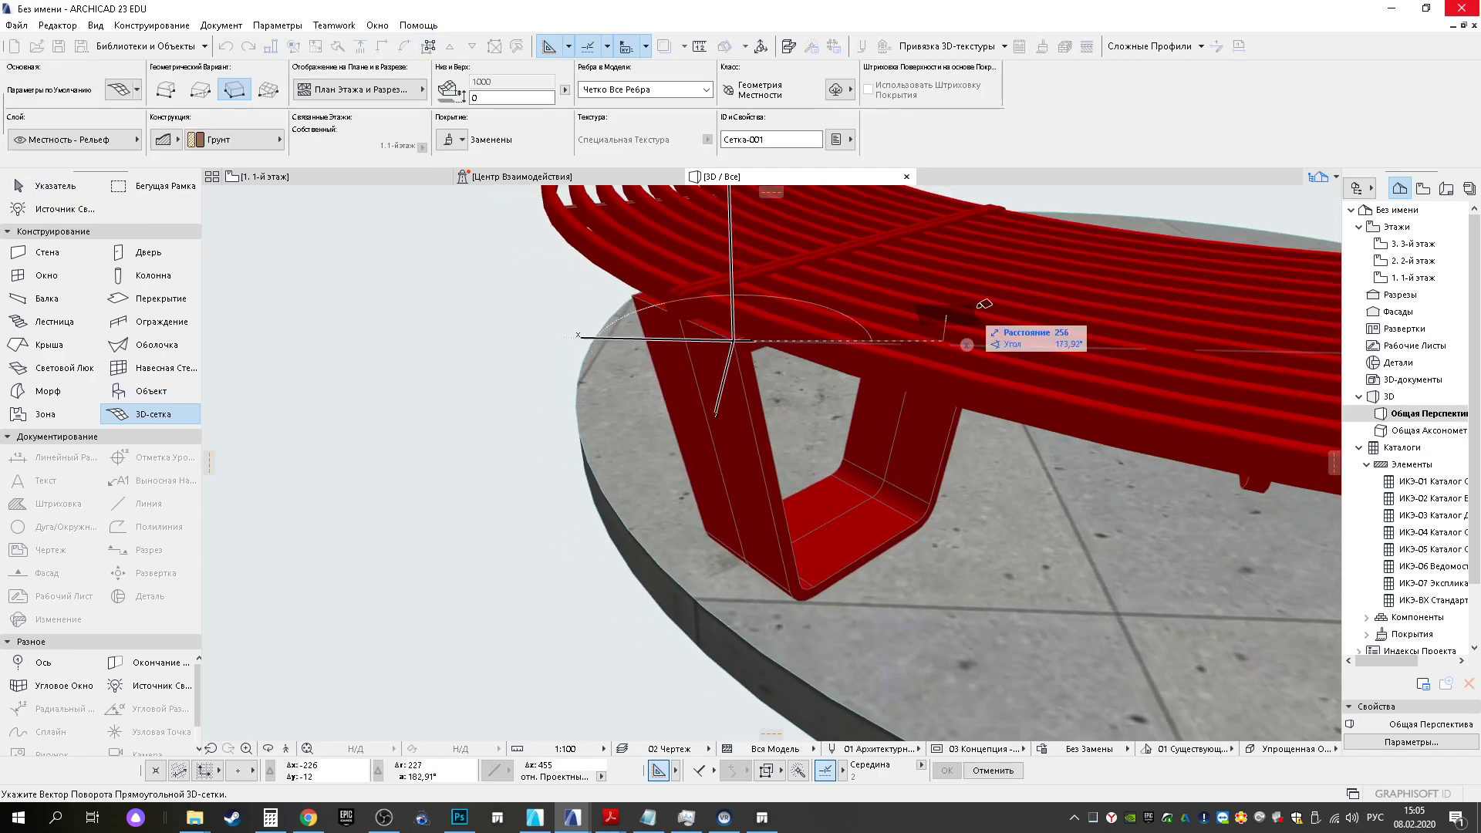
middle_click_drag(991, 311, 694, 423, "shift")
middle_click_drag(1127, 415, 571, 424)
middle_click_drag(860, 469, 918, 467)
middle_click_drag(917, 467, 802, 462, "shift")
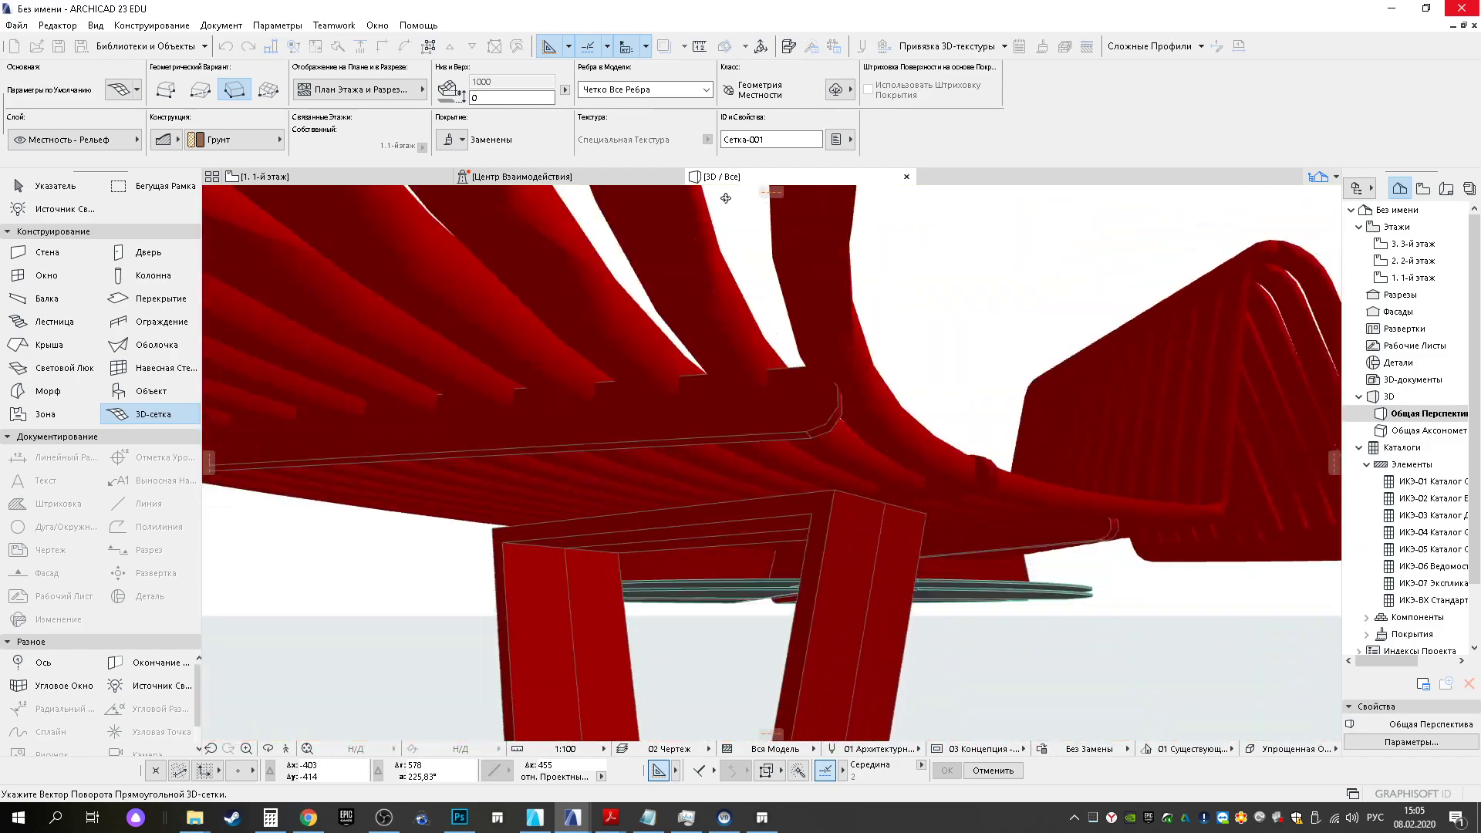
left_click(839, 486)
middle_click_drag(917, 486, 774, 419, "shift")
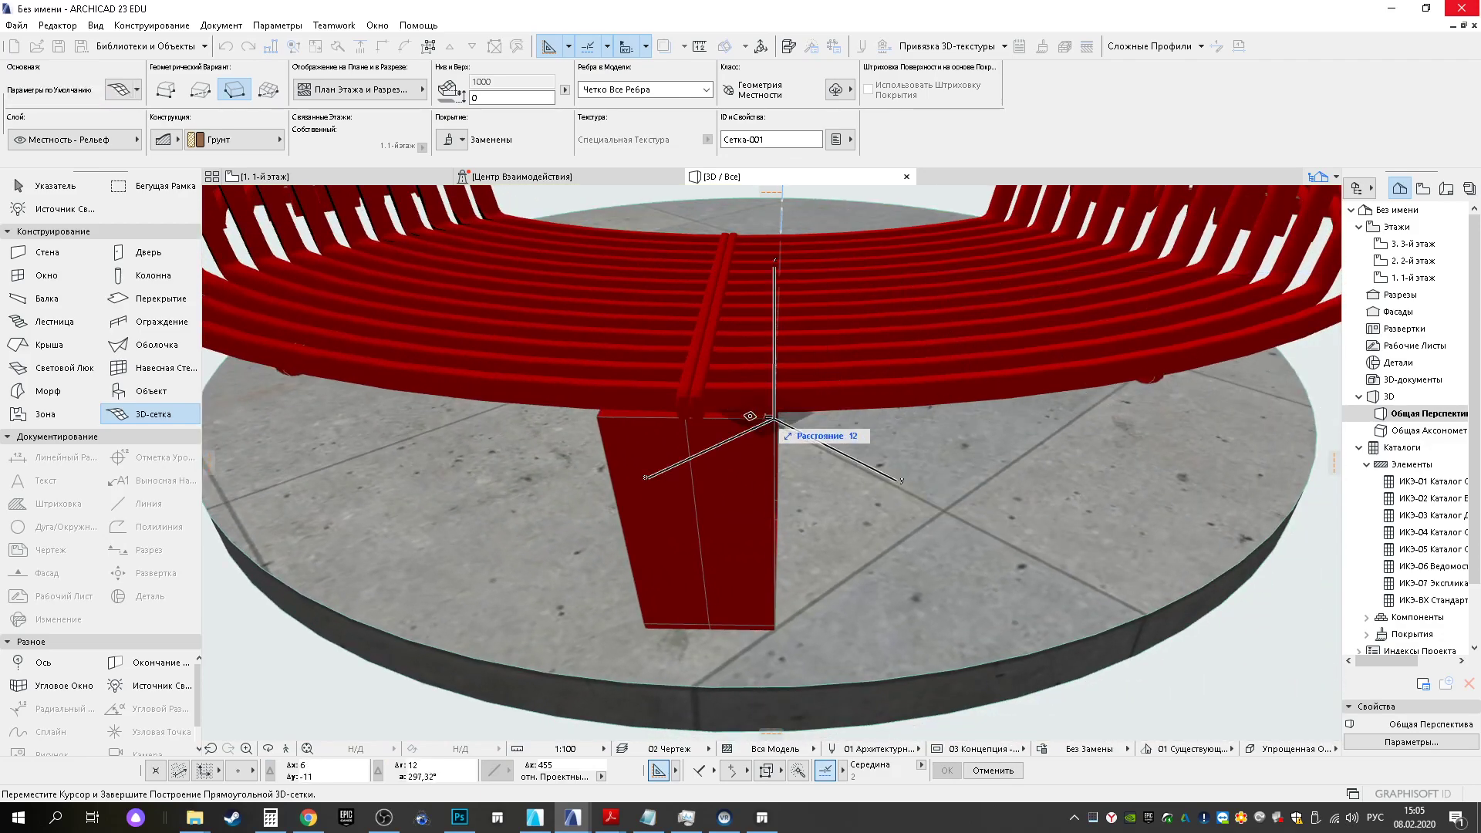
Draw a rectangular mesh over the top face of one leg half, from its outer corner to its inner corner and across its width
left_click(777, 416)
scroll(778, 418, "up", 3)
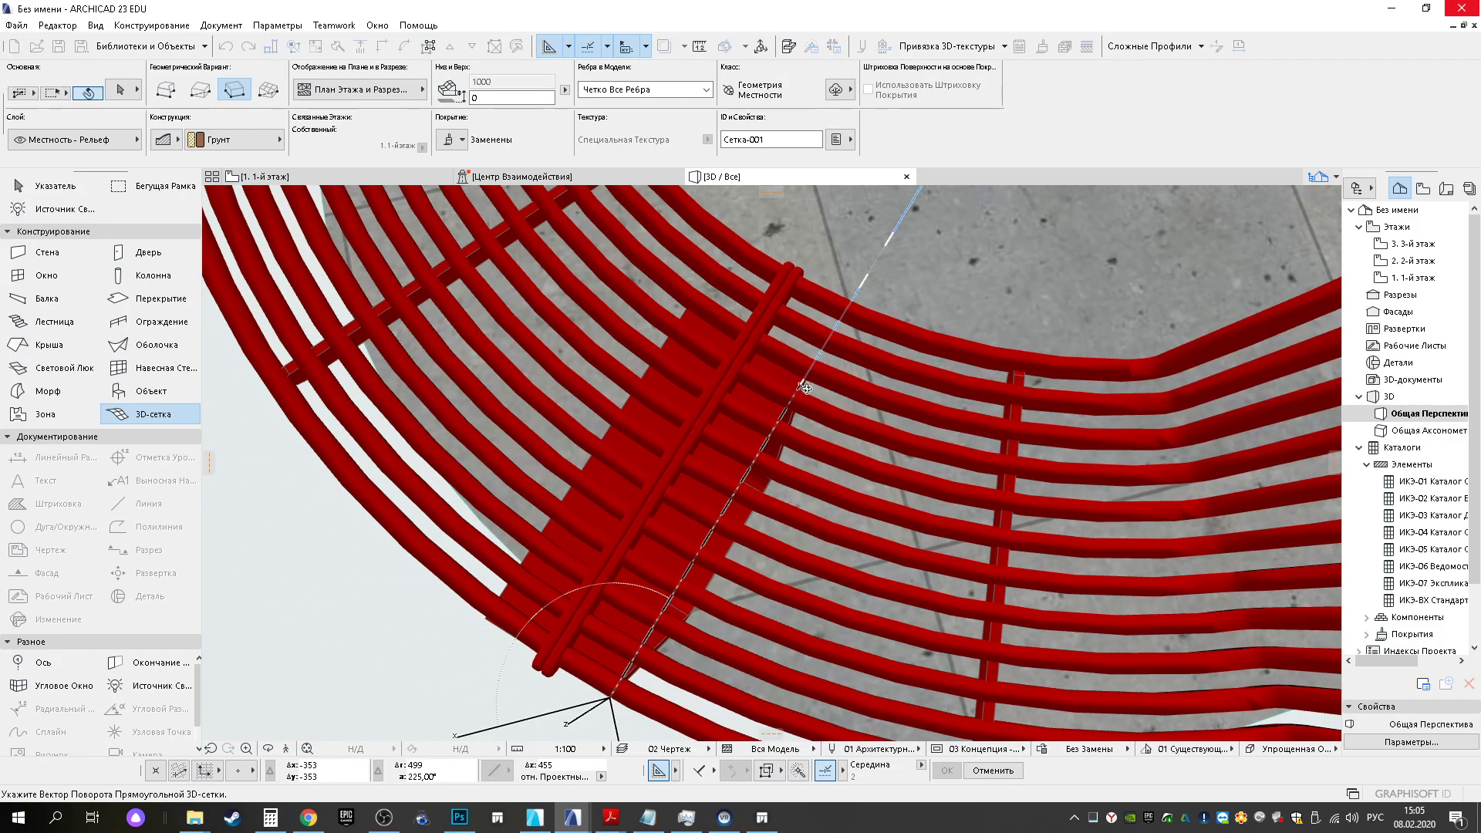
middle_click_drag(802, 388, 674, 211, "shift")
middle_click_drag(841, 436, 819, 258, "shift")
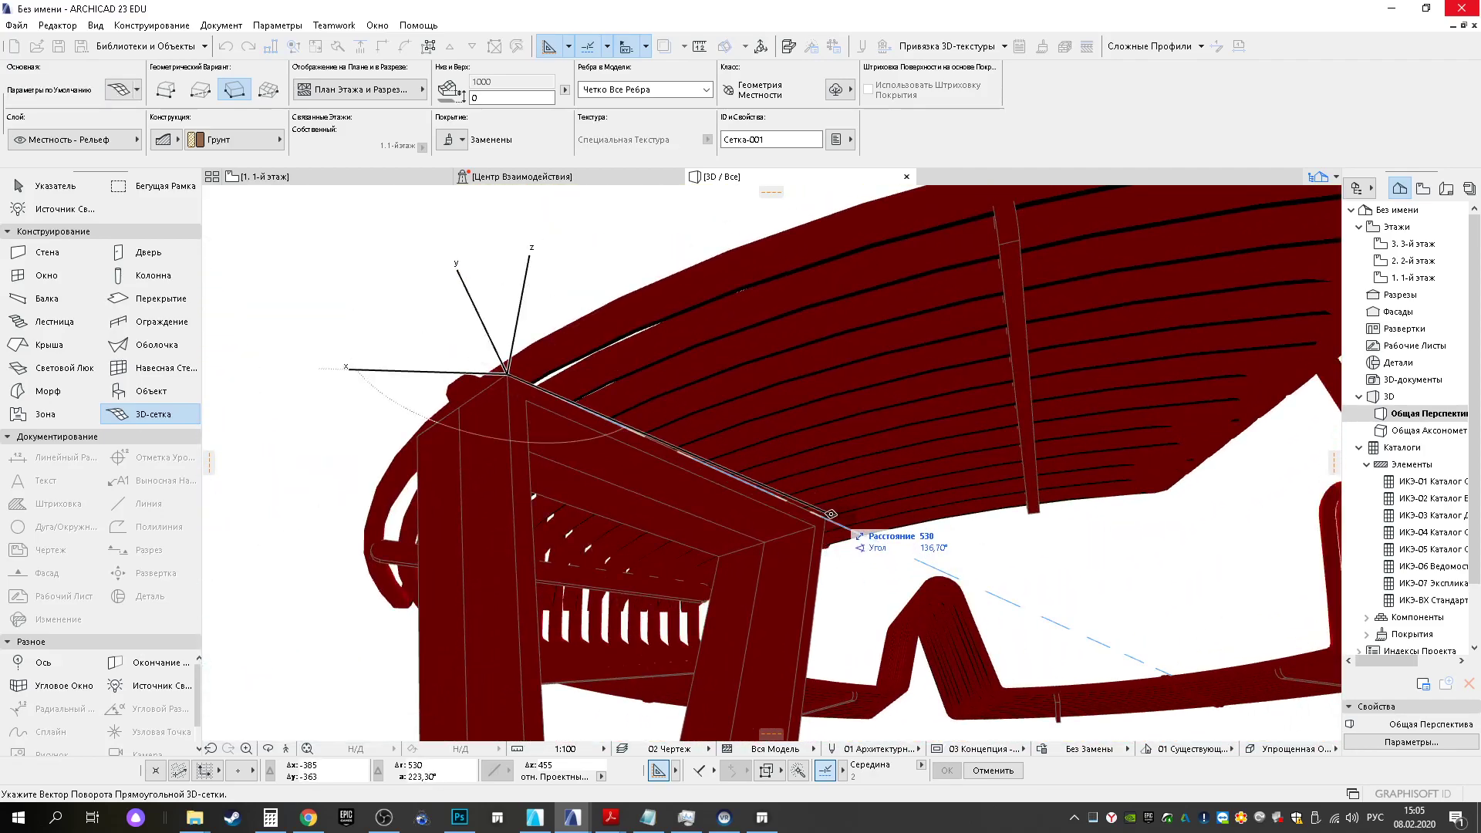
left_click(827, 517)
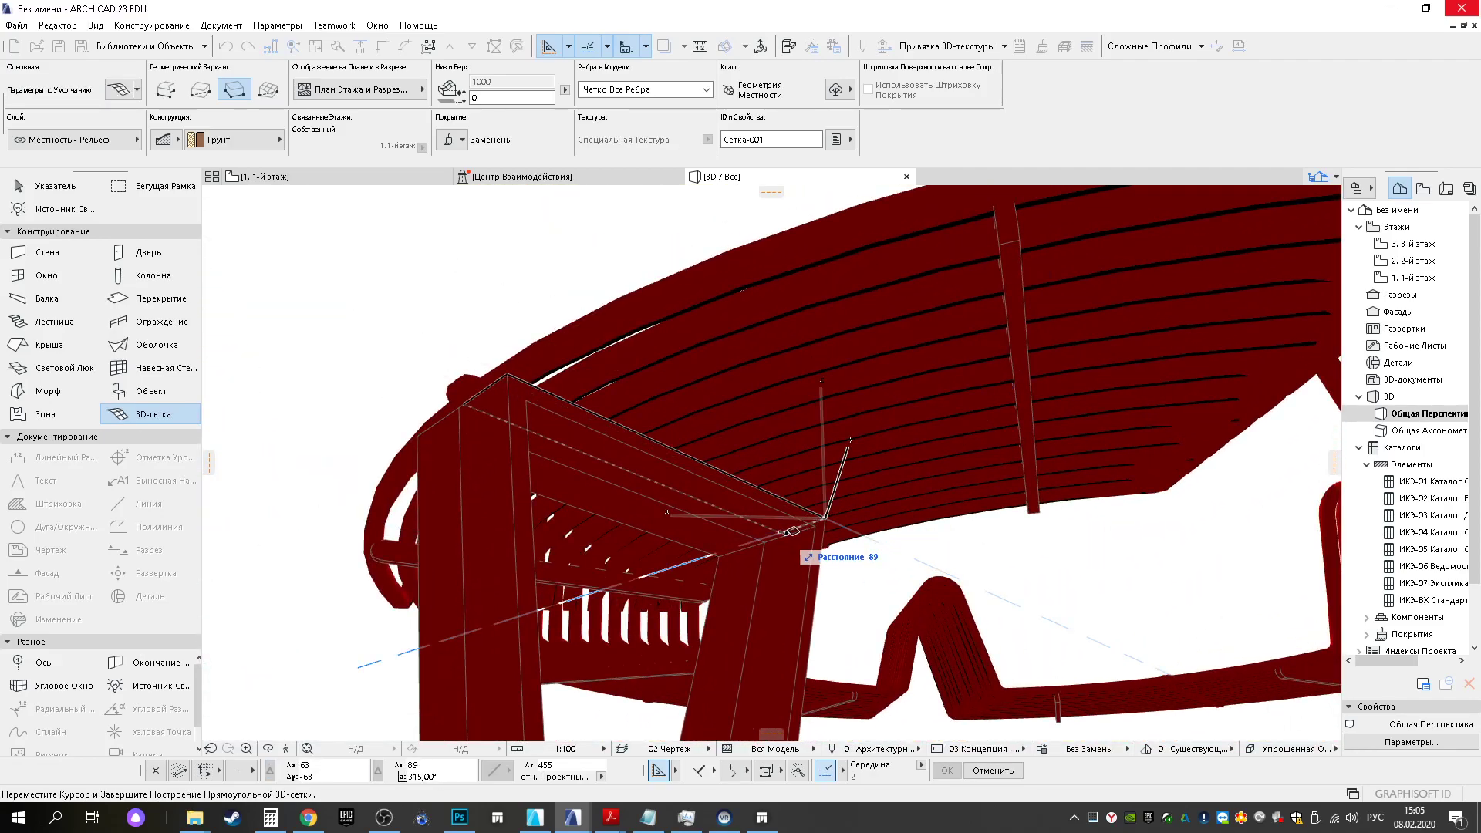
left_click(804, 523)
key("Escape")
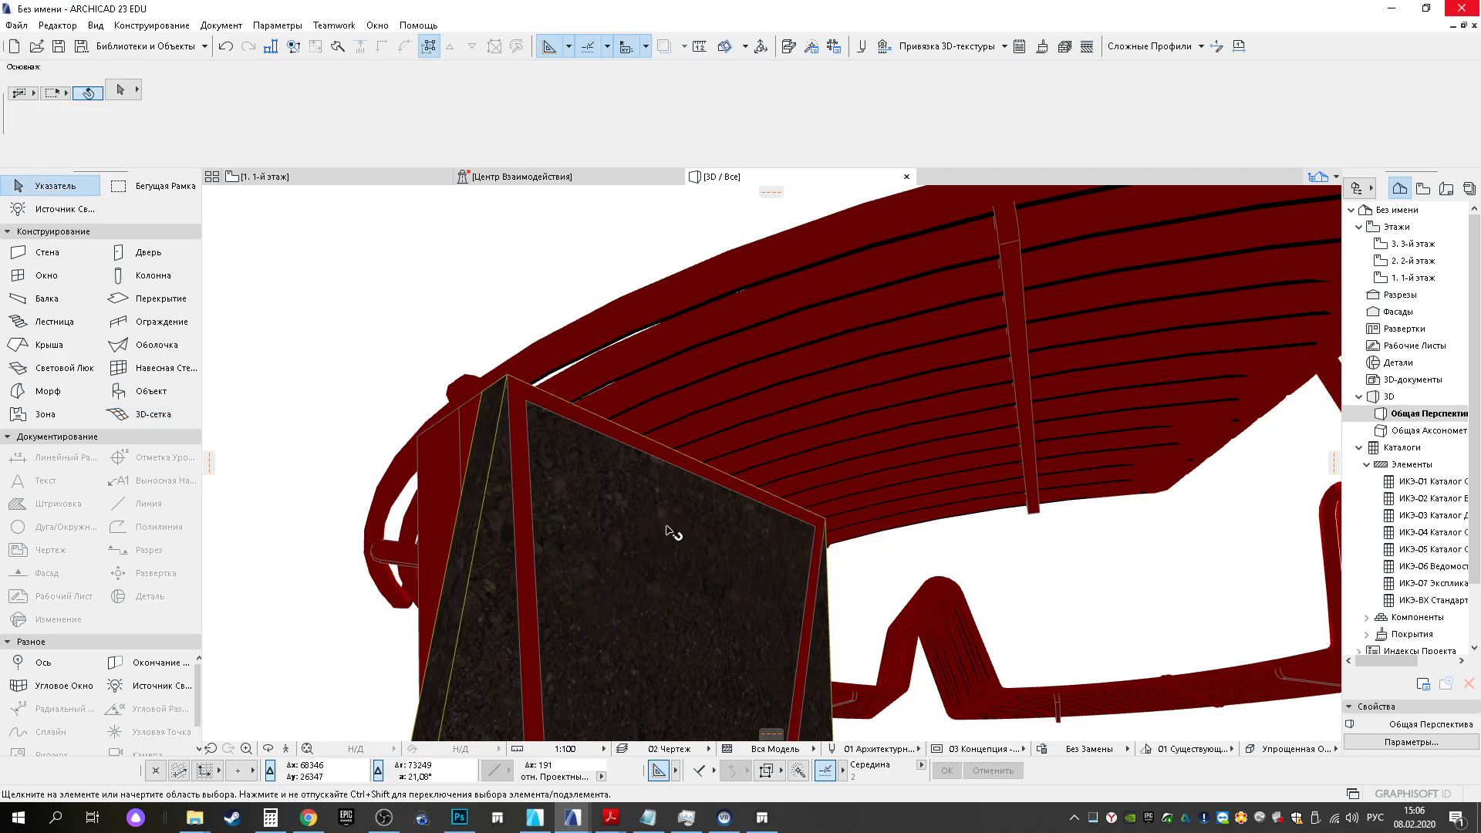
Select the new mesh and change its construction from a solid body to surface only
left_click(693, 545)
middle_click_drag(537, 523, 866, 451, "shift")
left_click(951, 602)
left_click(957, 607)
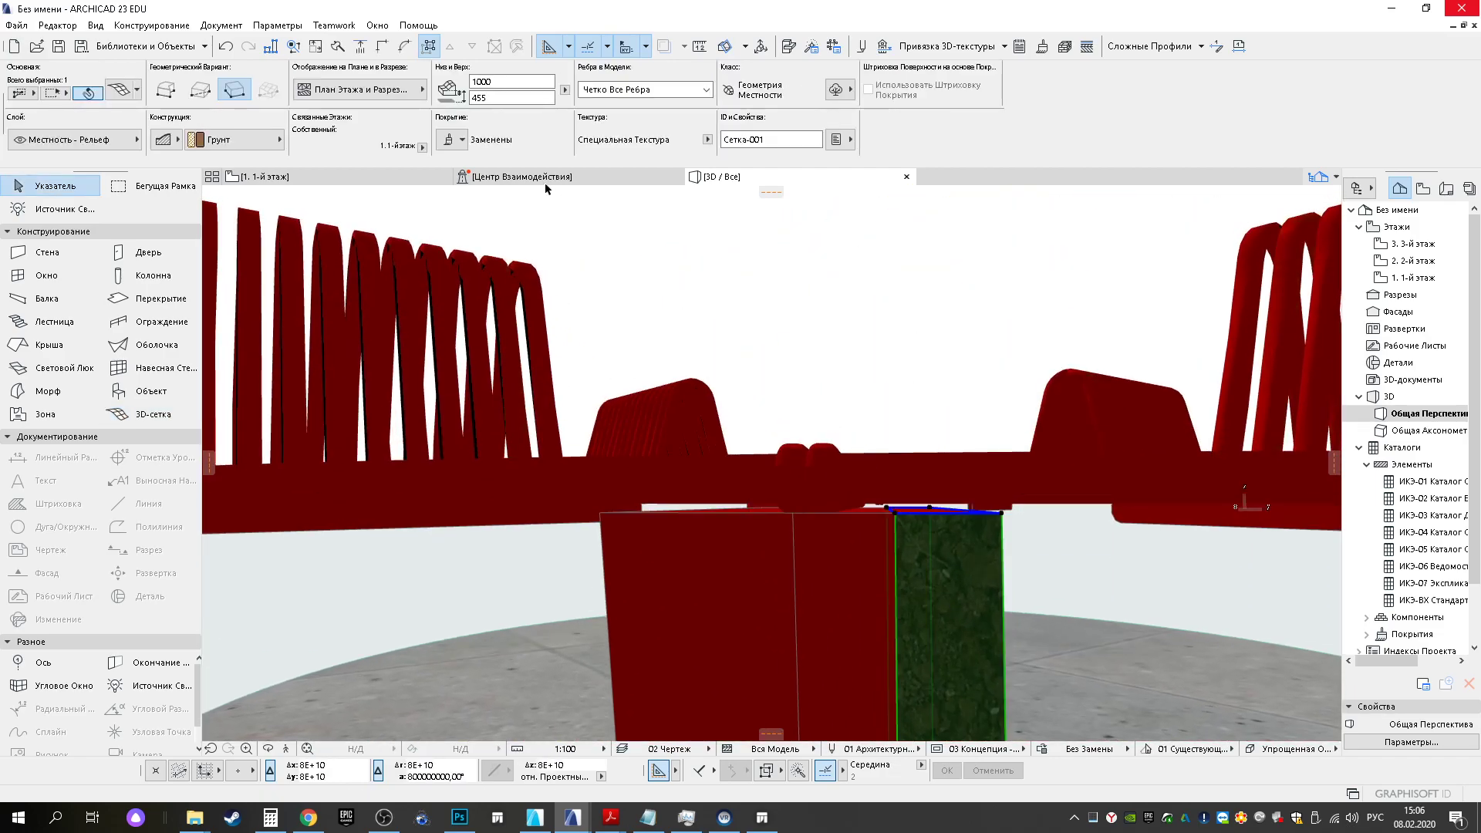
middle_click_drag(956, 607, 785, 385, "shift")
Lower one corner of the surface mesh vertically to the bottom of the leg
left_click(804, 299)
left_click(1006, 372)
middle_click_drag(826, 590, 797, 418)
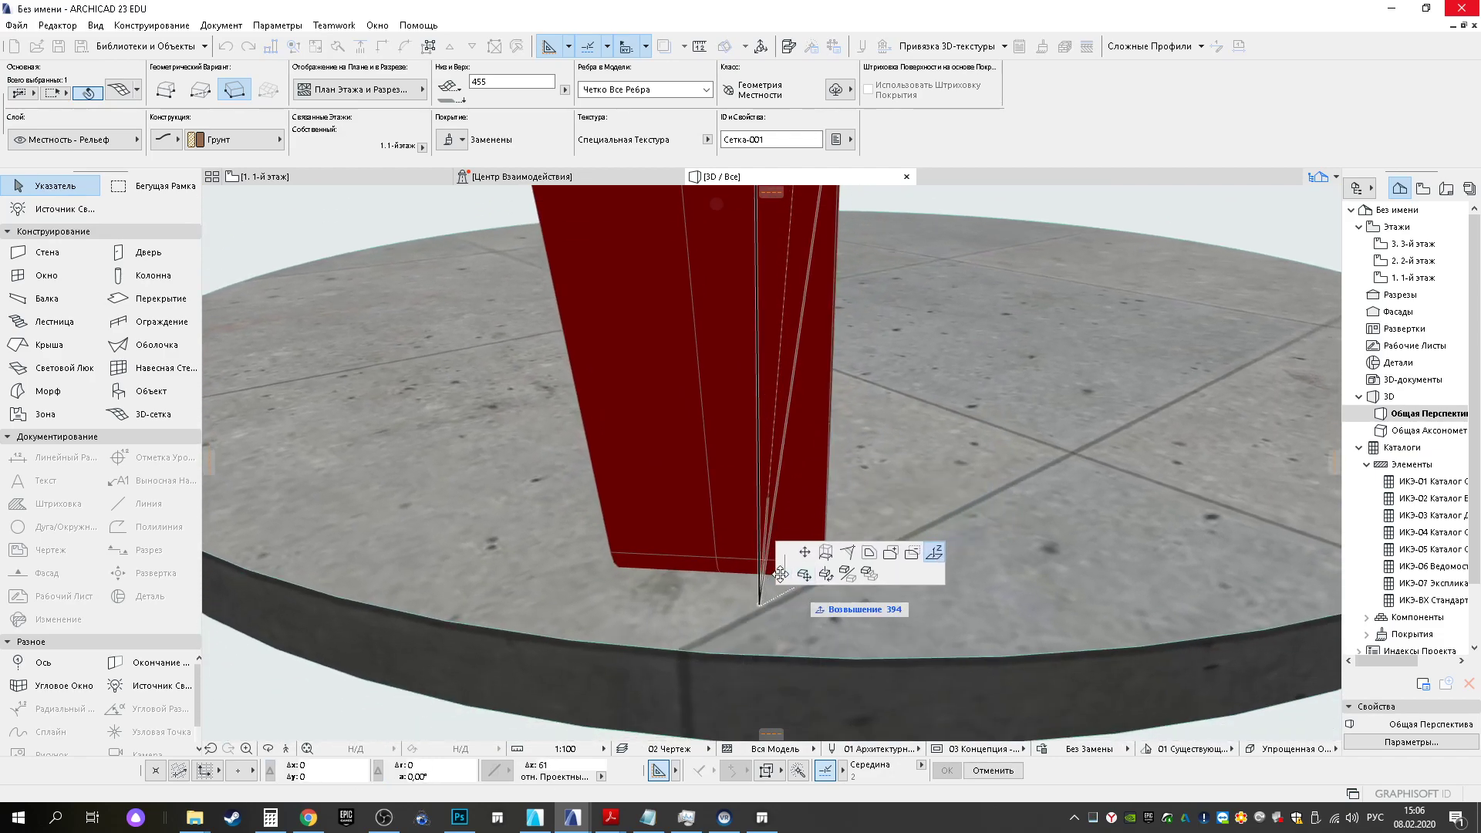
left_click(722, 573)
Lower a second mesh corner, at the inner end of the leg's top, vertically to the leg's base level
scroll(722, 575, "down", 2)
middle_click_drag(724, 574, 686, 467, "shift")
left_click(692, 332)
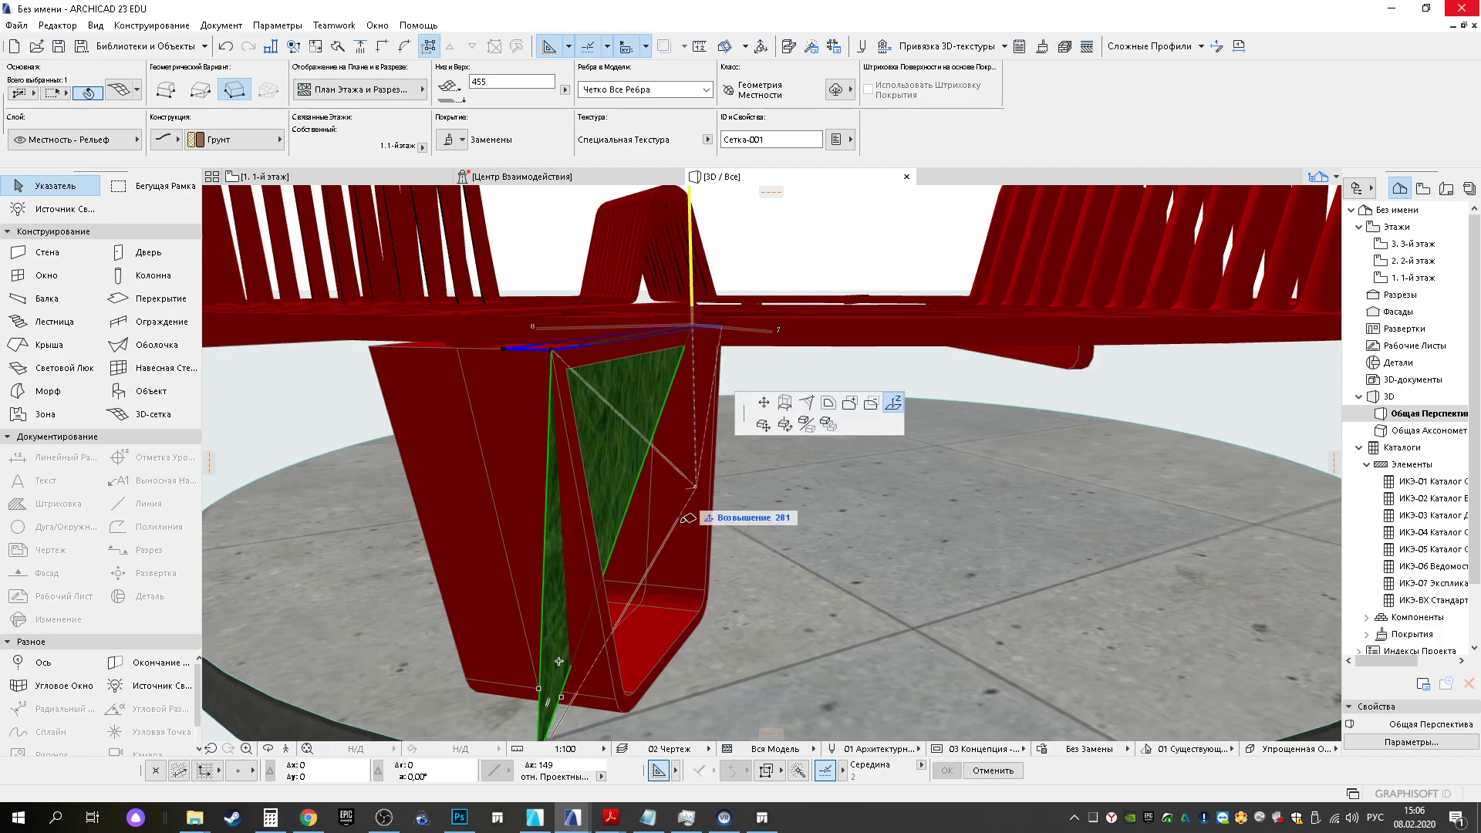
middle_click_drag(679, 598, 673, 480)
left_click(540, 578)
Lower the mesh corner near the leg's foot vertically until it sits below the leg's base
middle_click_drag(604, 562, 667, 529, "shift")
left_click(634, 524)
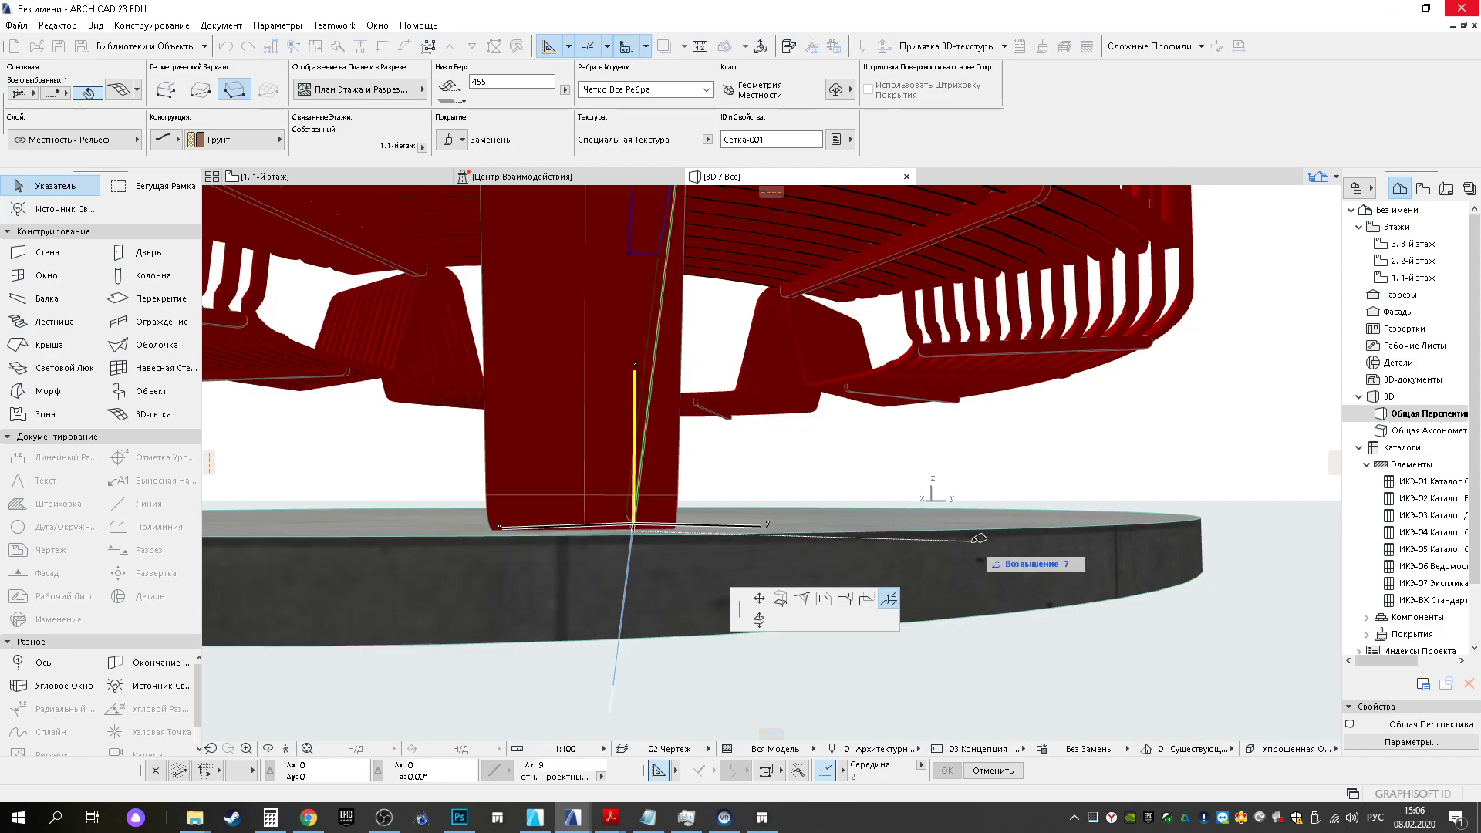
left_click(634, 530)
left_click(739, 558)
middle_click_drag(742, 545, 754, 561, "shift")
left_click(684, 637)
left_click(665, 667)
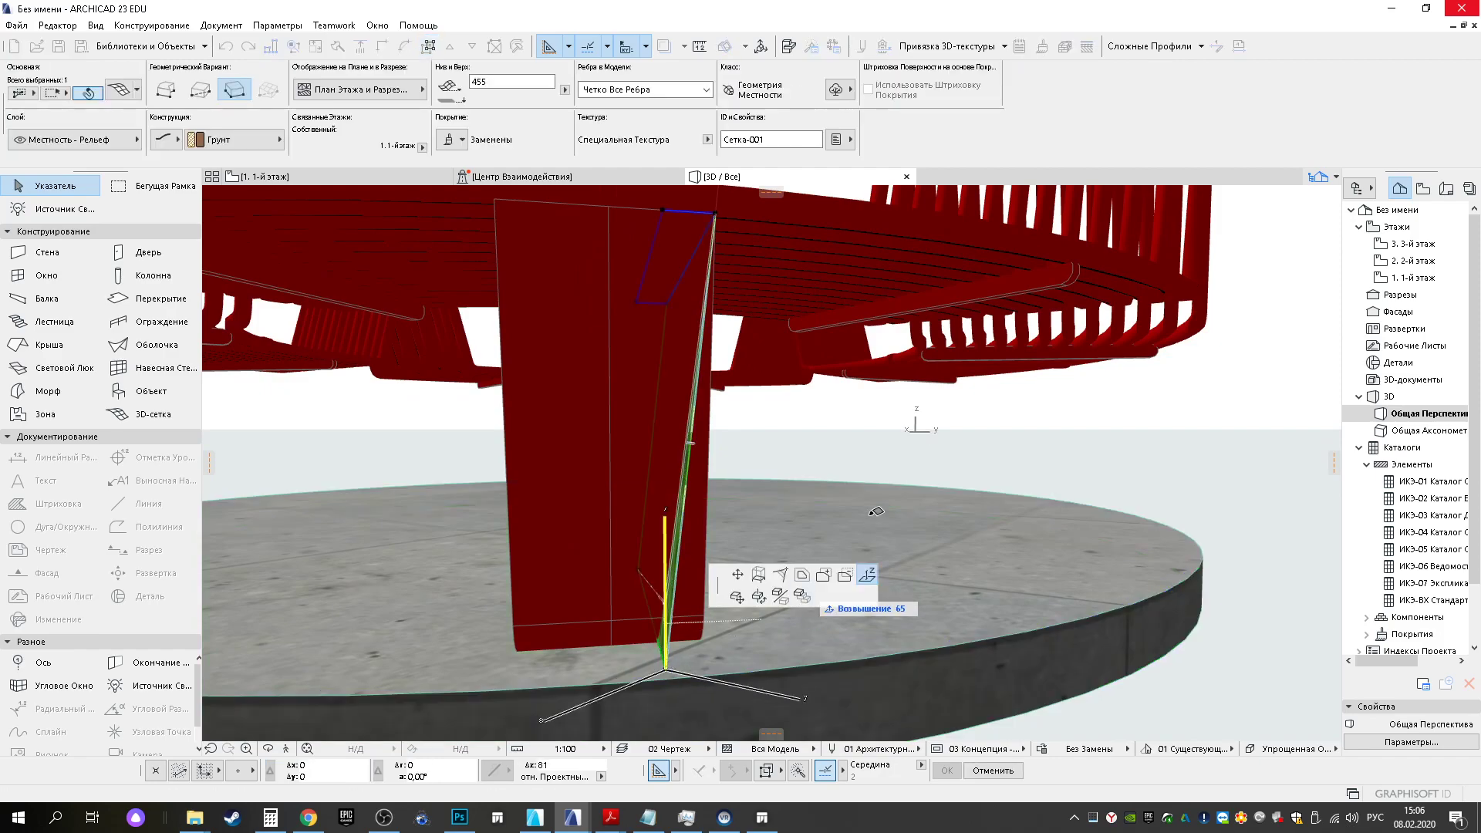
left_click(845, 476)
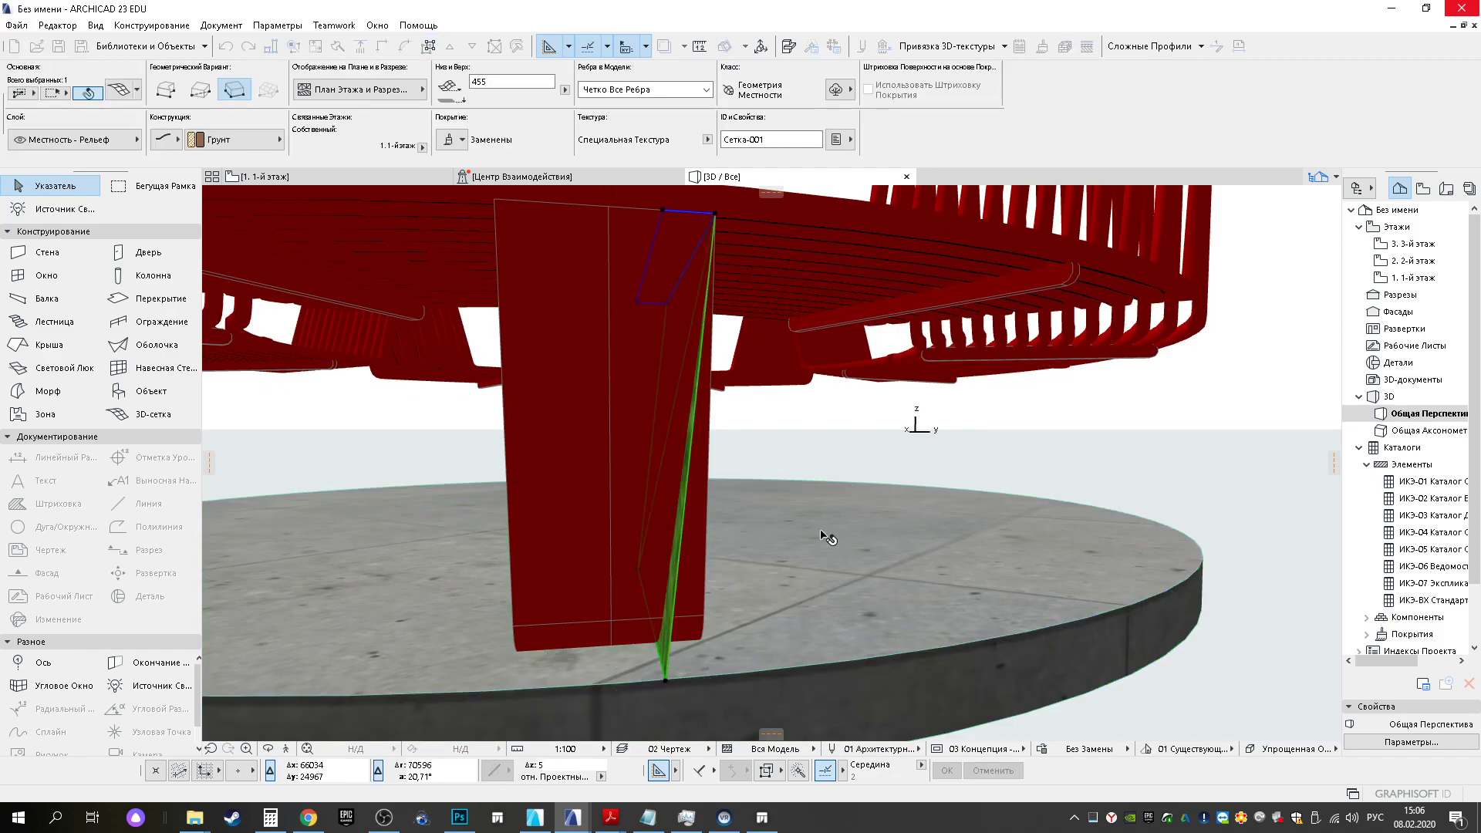
Lower the other bottom corner of the mesh vertically so that it also extends past the leg's foot
middle_click_drag(668, 592, 754, 569, "shift")
left_click(716, 560)
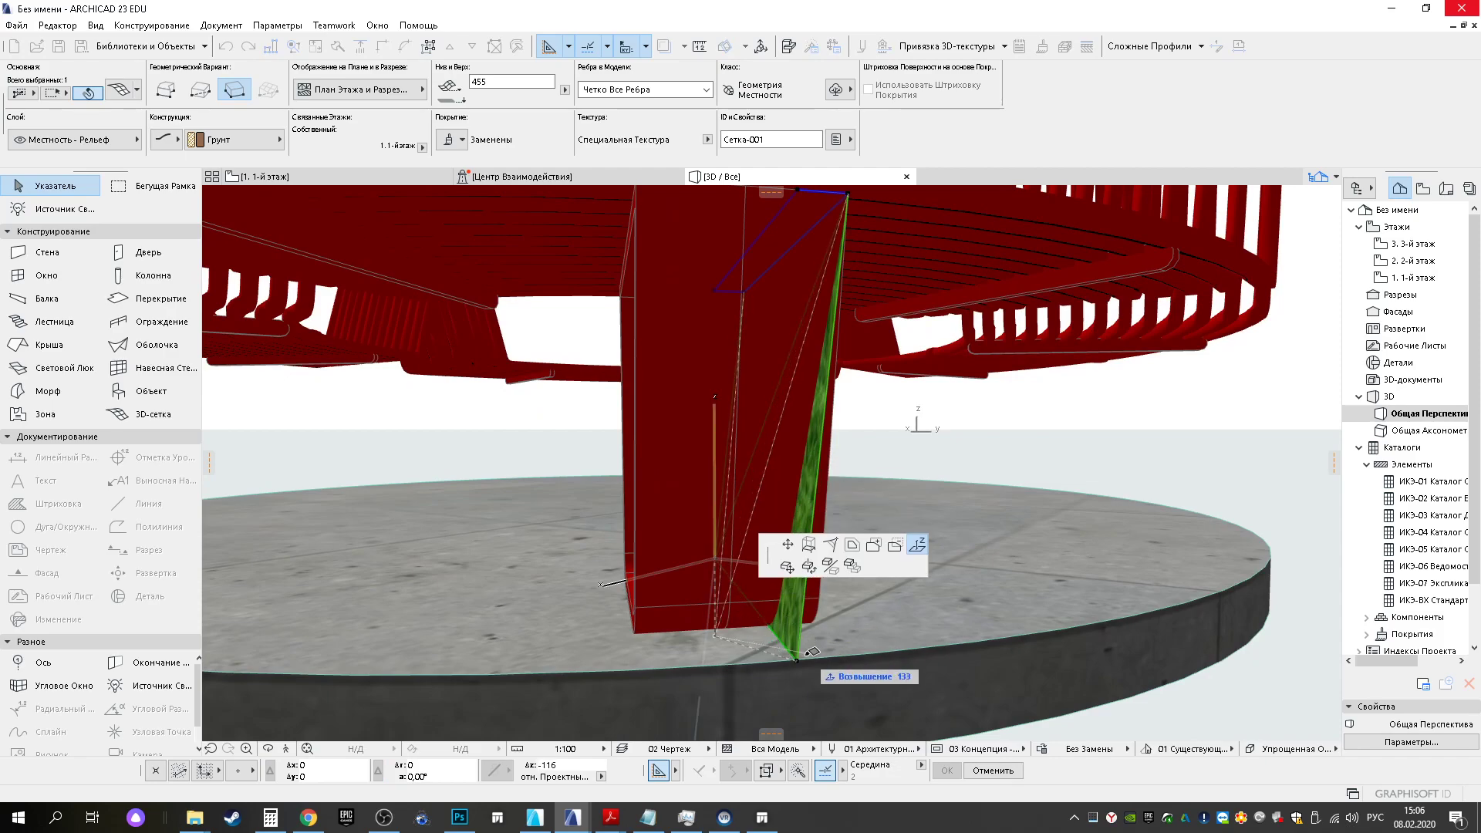
left_click(797, 661)
Check the mesh's upper edge and lower tip against the leg half, and clear the selection
middle_click_drag(891, 560, 874, 406, "shift")
left_click(876, 416)
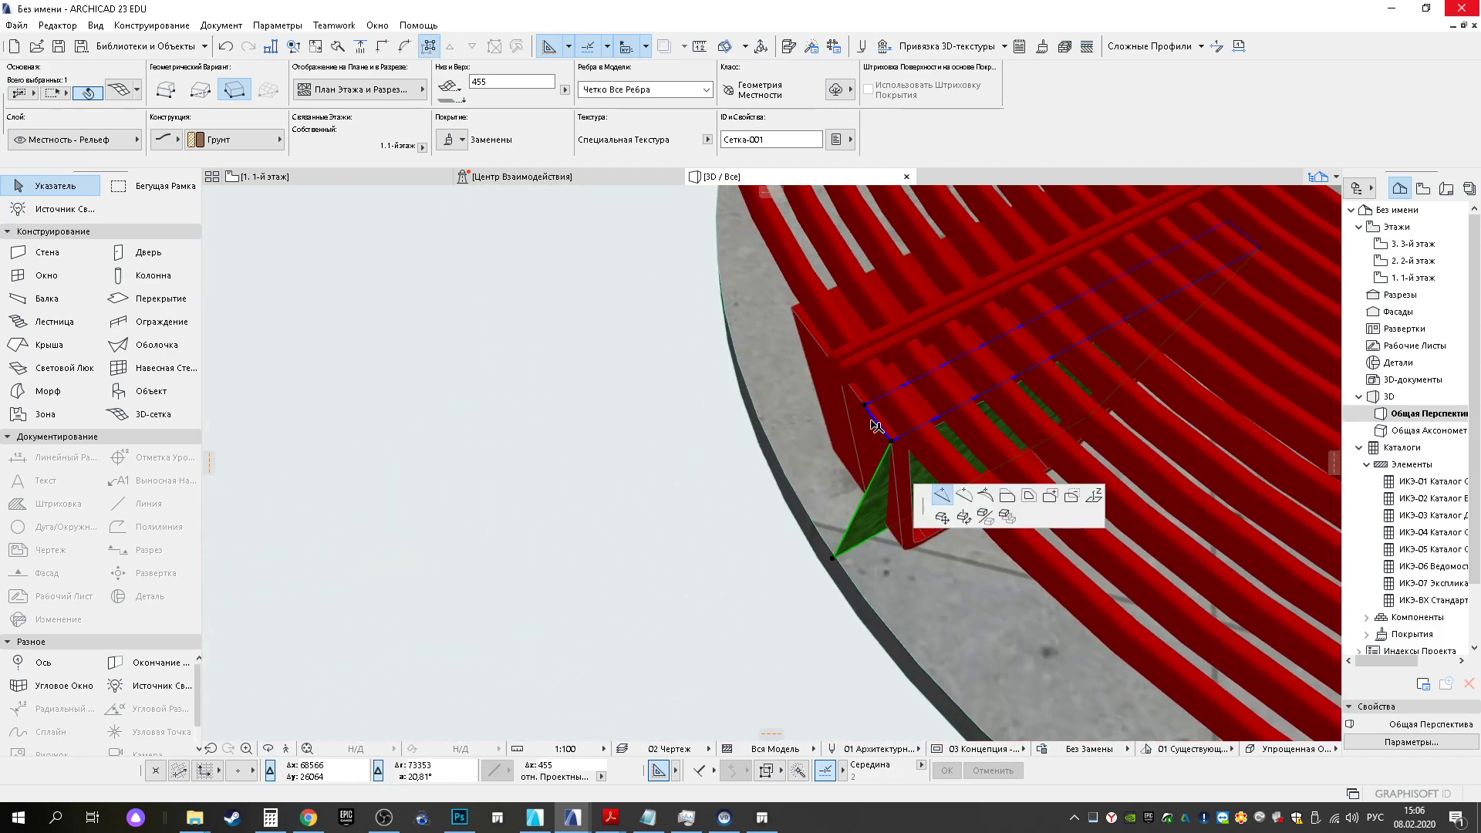
left_click(871, 435)
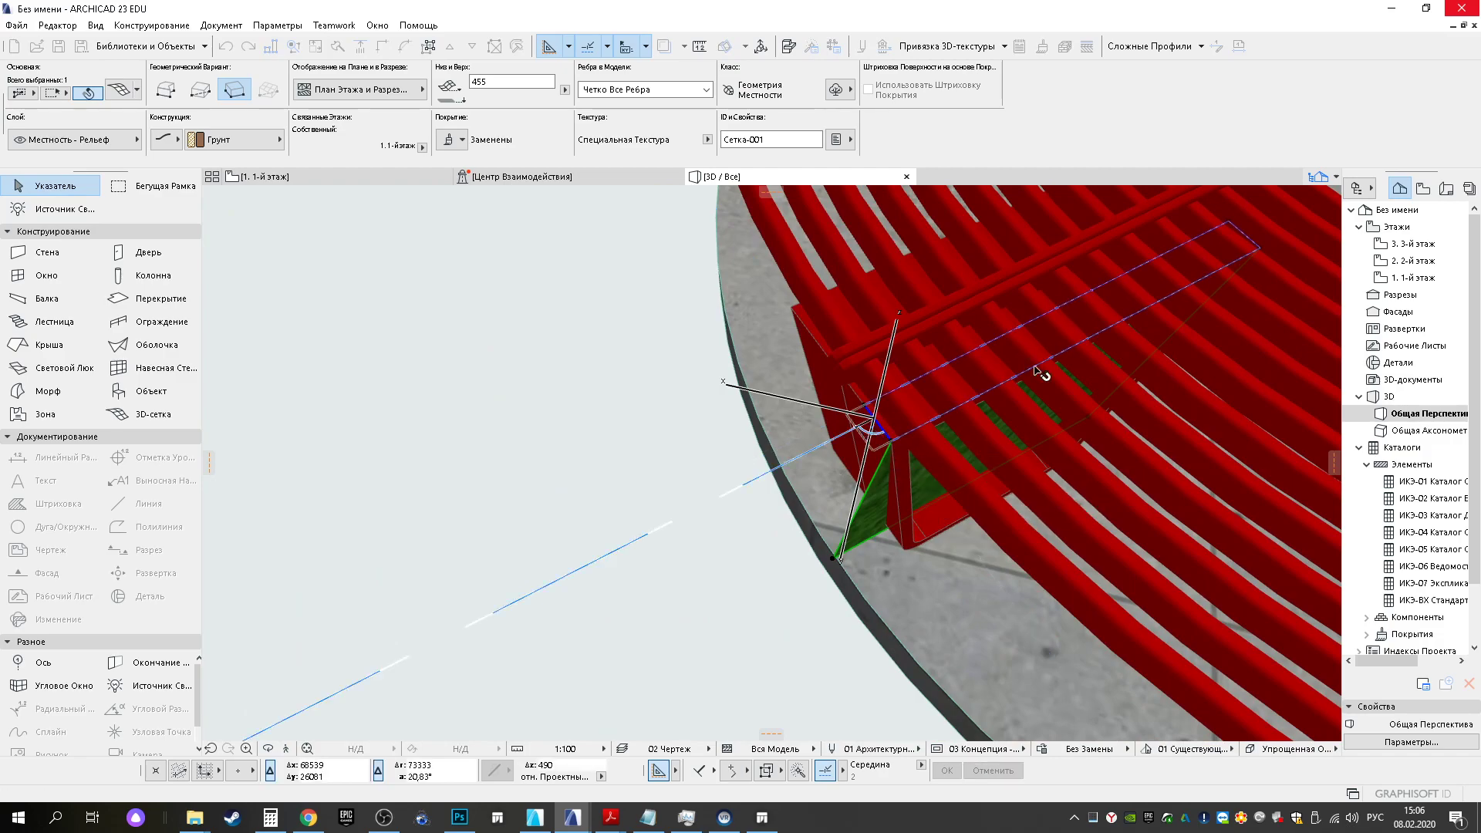
middle_click_drag(829, 538, 914, 427, "shift")
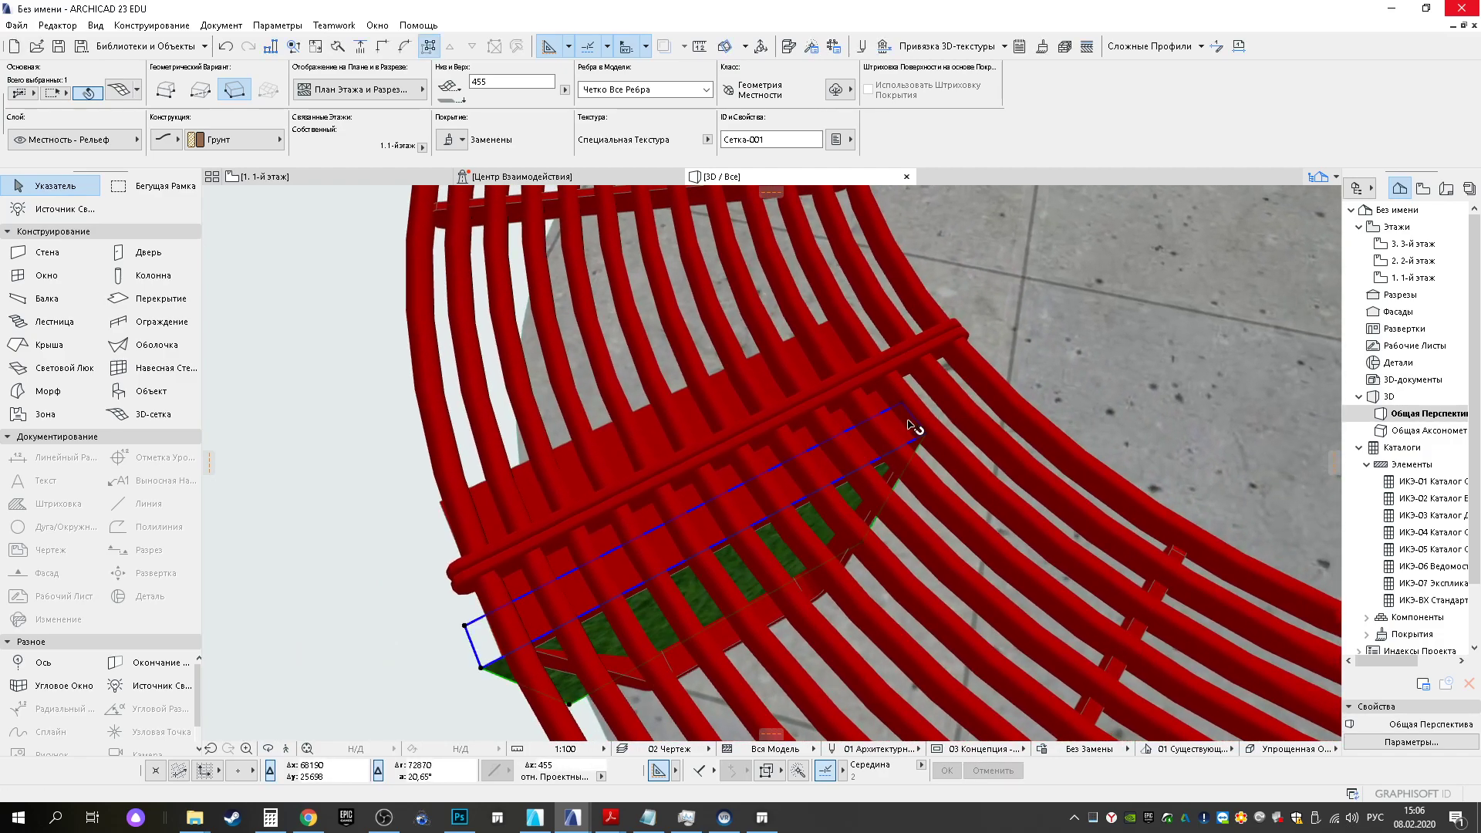
left_click(917, 424)
middle_click_drag(646, 563, 767, 580, "shift")
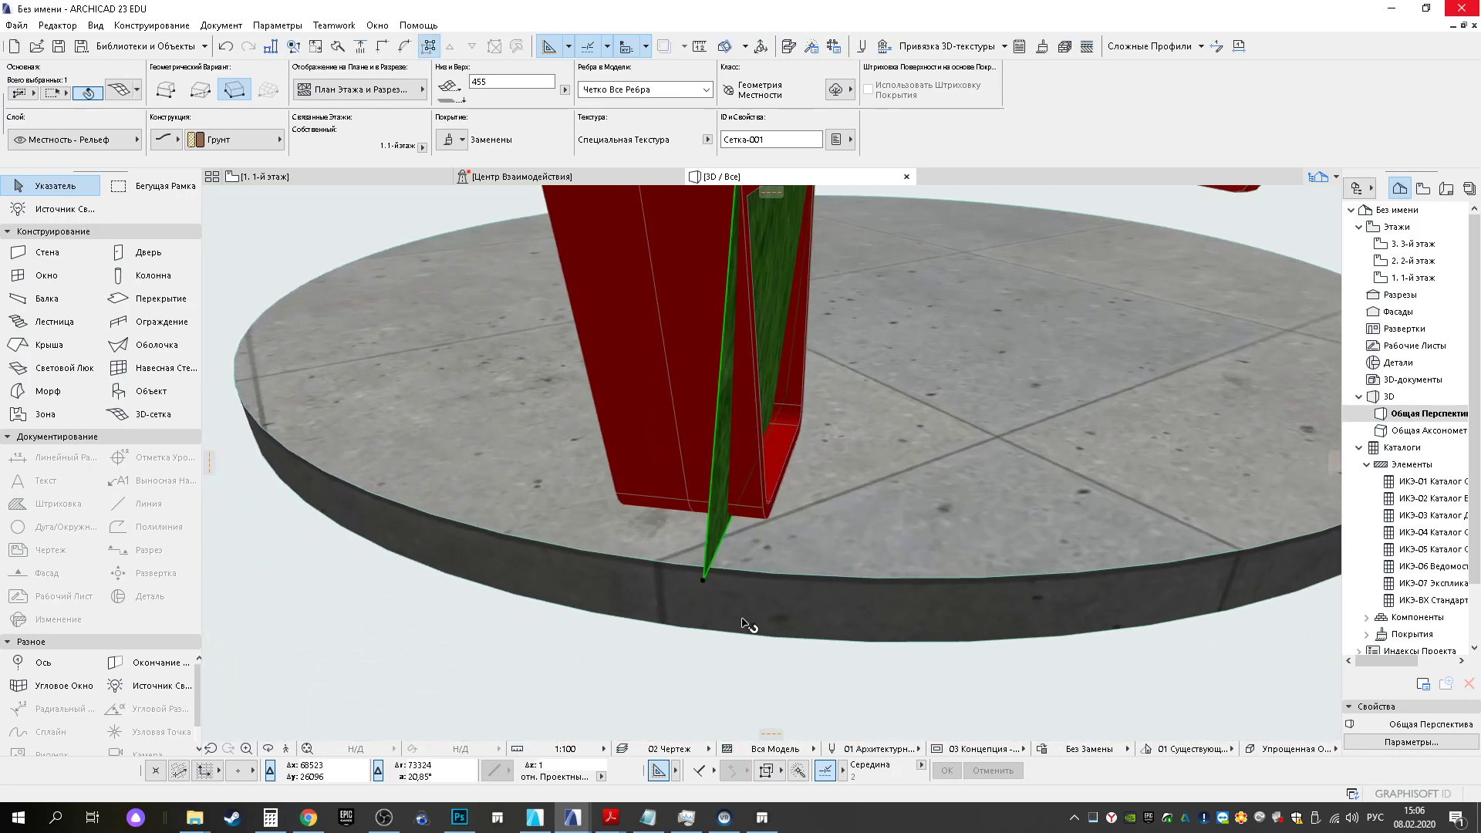
key("Escape")
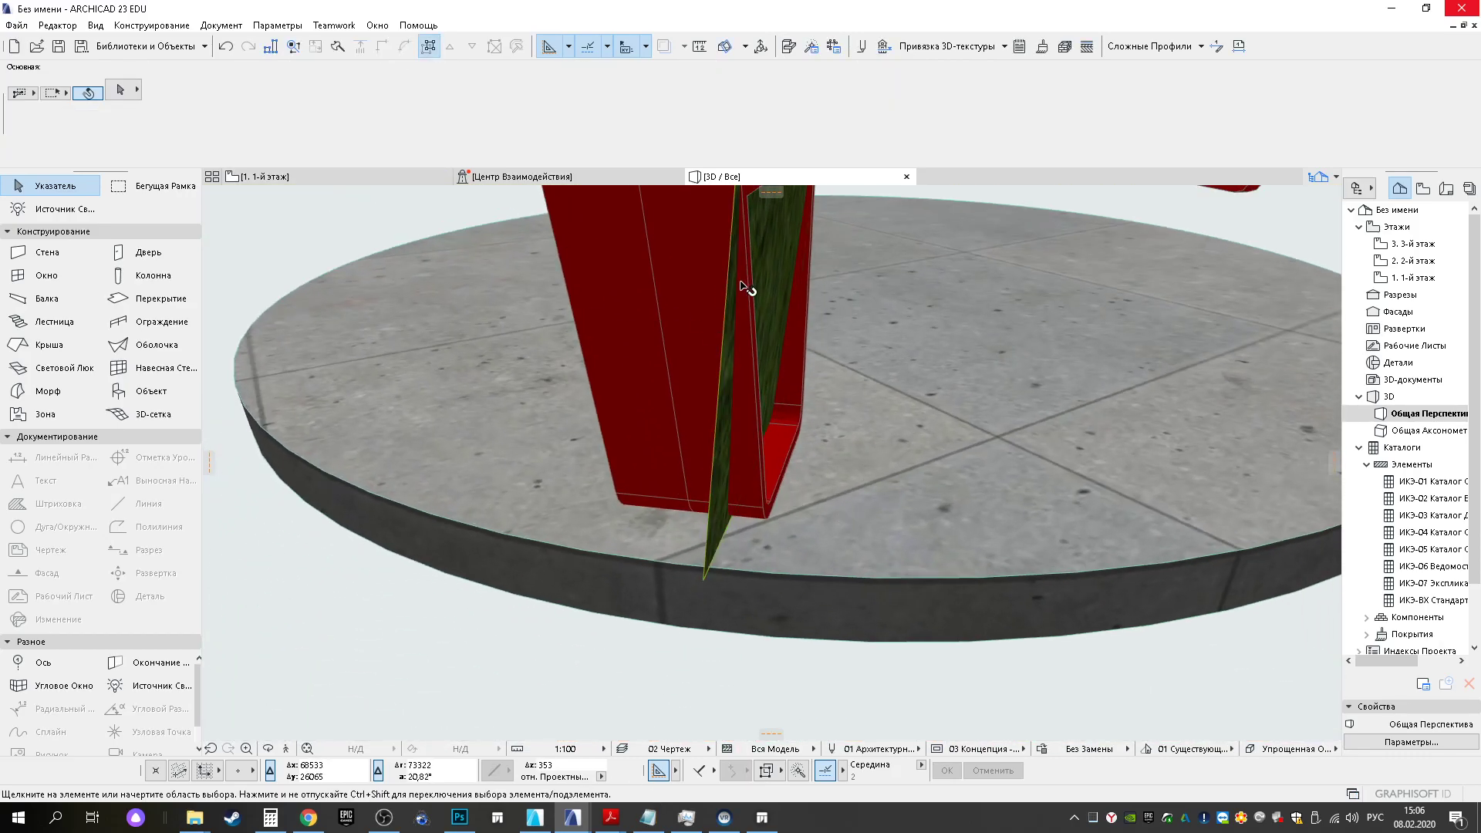
Examine the shape of the tapered leg in the reference photo on the first floor plan
left_click(369, 179)
scroll(671, 285, "up", 15)
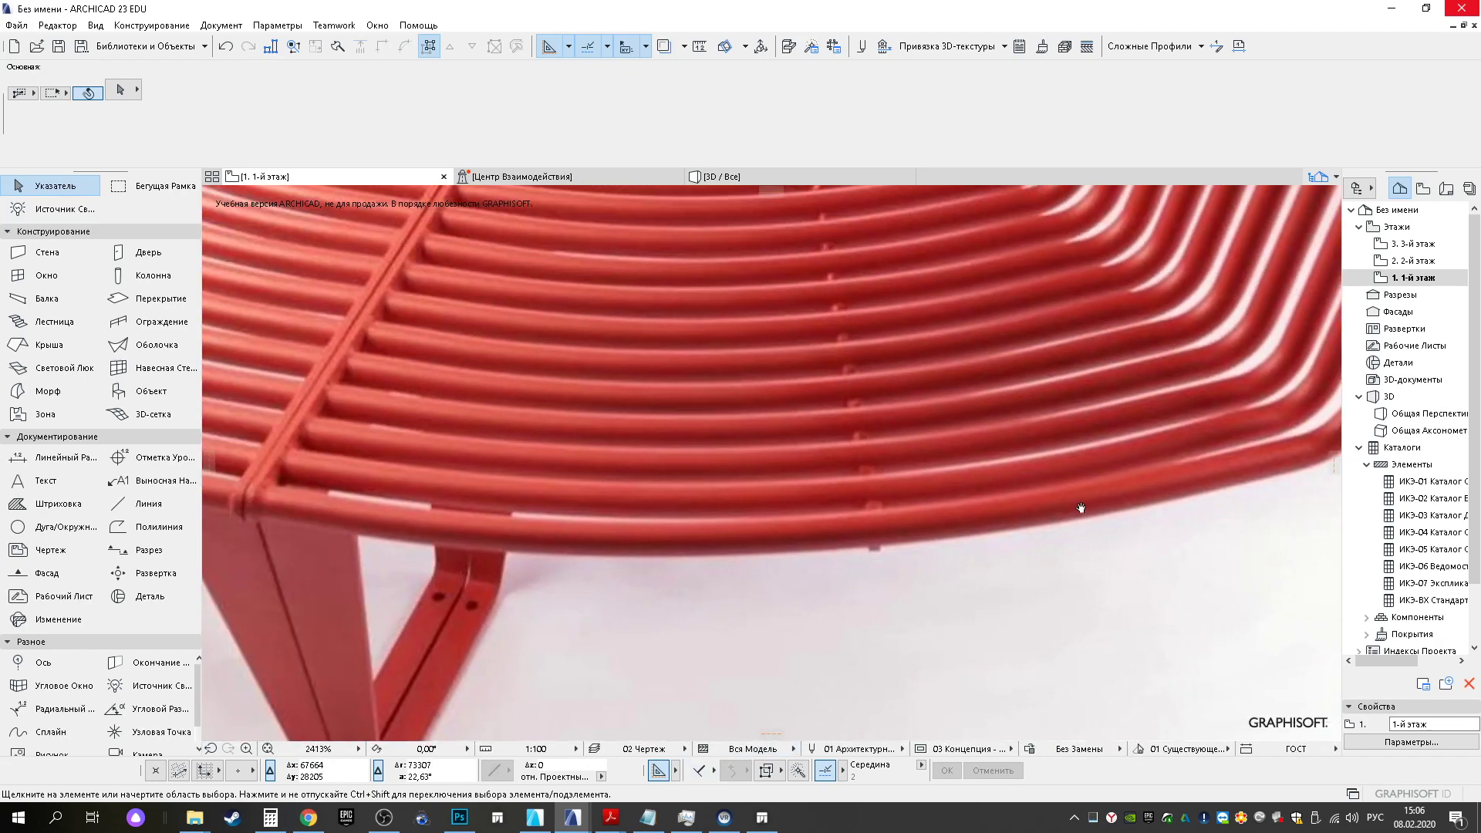
middle_click_drag(638, 696, 983, 567)
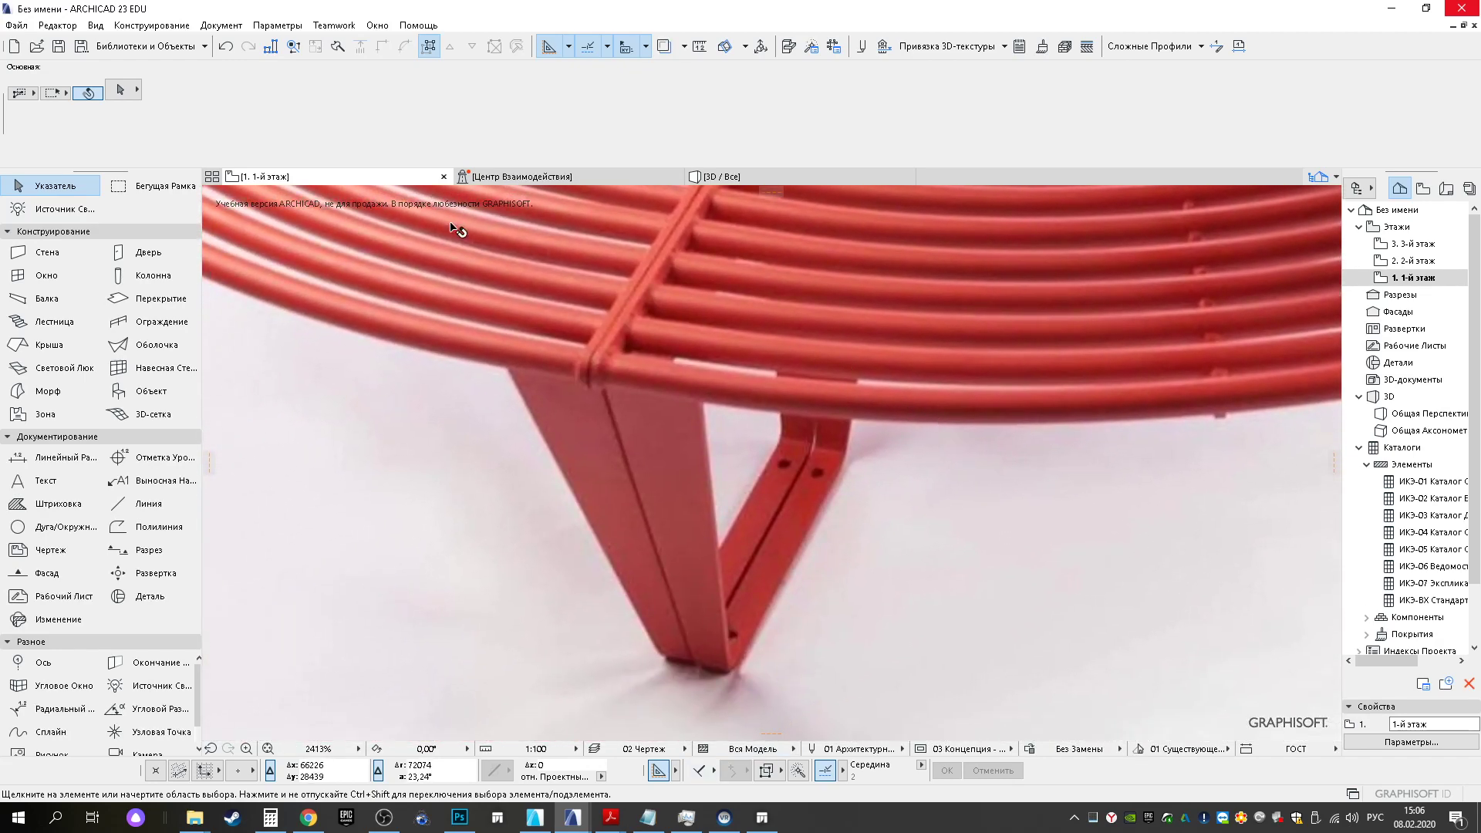
scroll(849, 540, "down", 5)
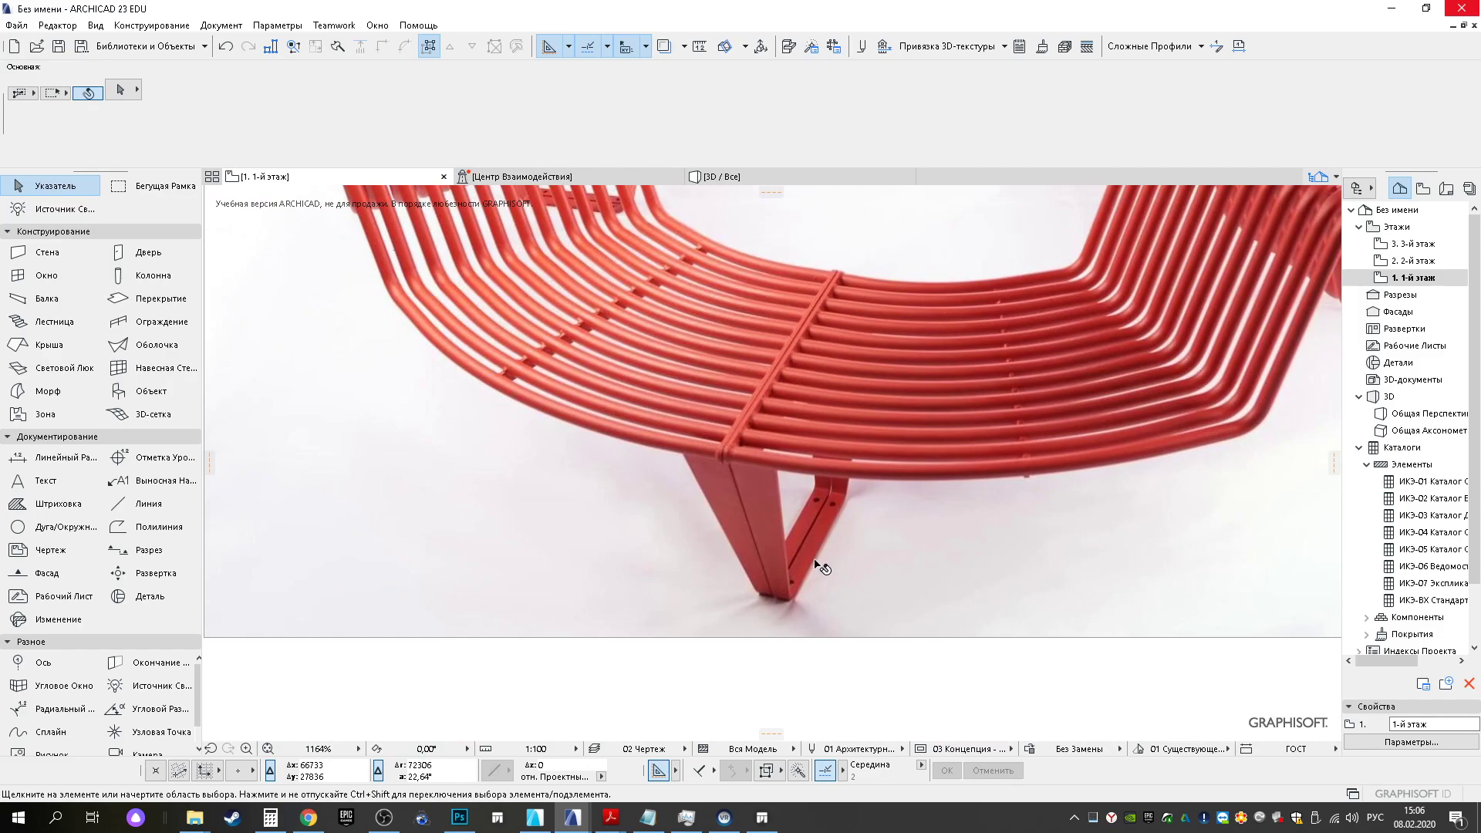
left_click(747, 179)
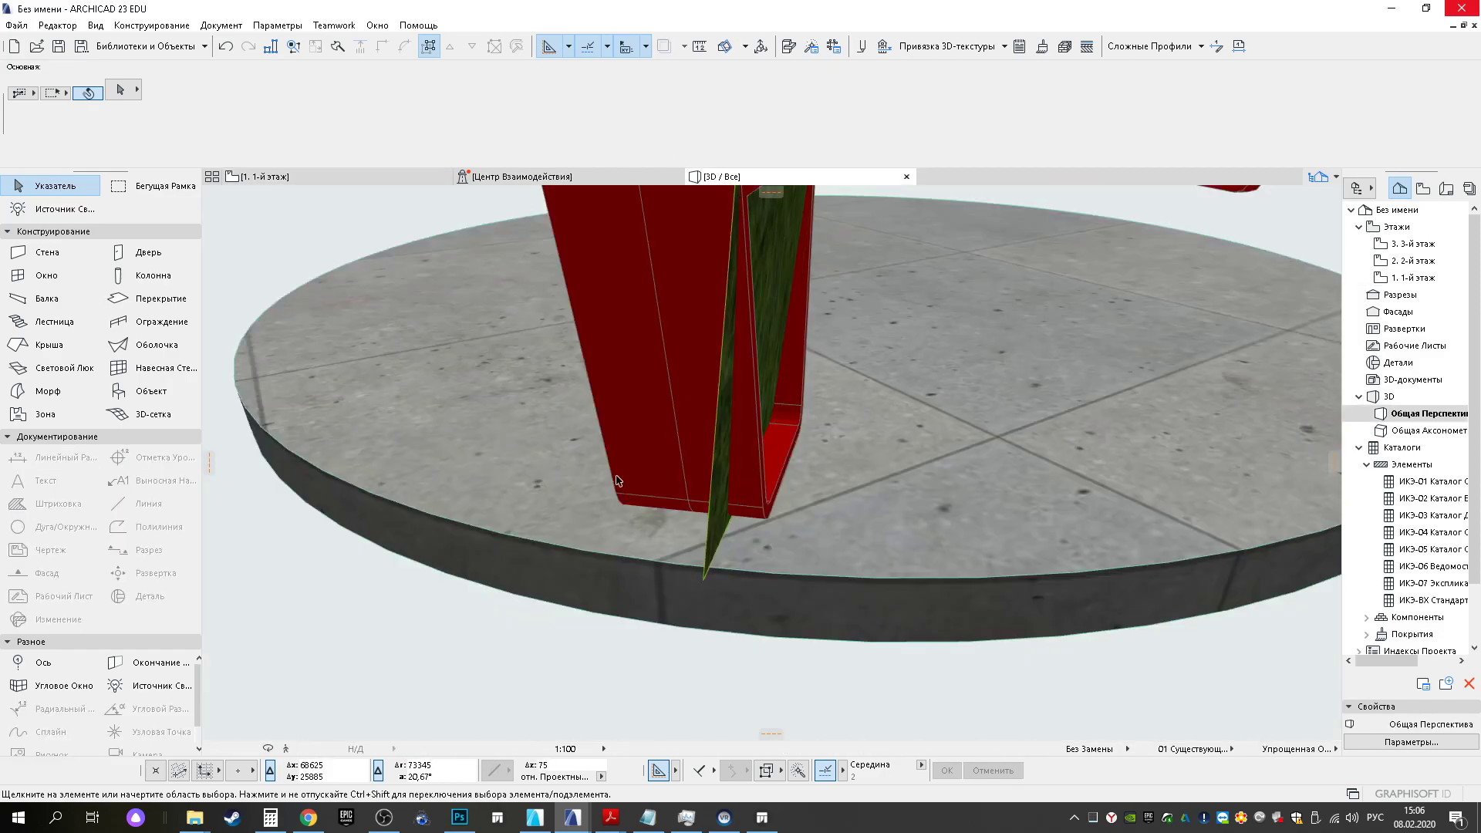
Cut the morph half of the leg with the sloped mesh, using solid subtraction with downward extrusion
left_click(647, 476)
middle_click_drag(648, 467, 759, 528, "shift")
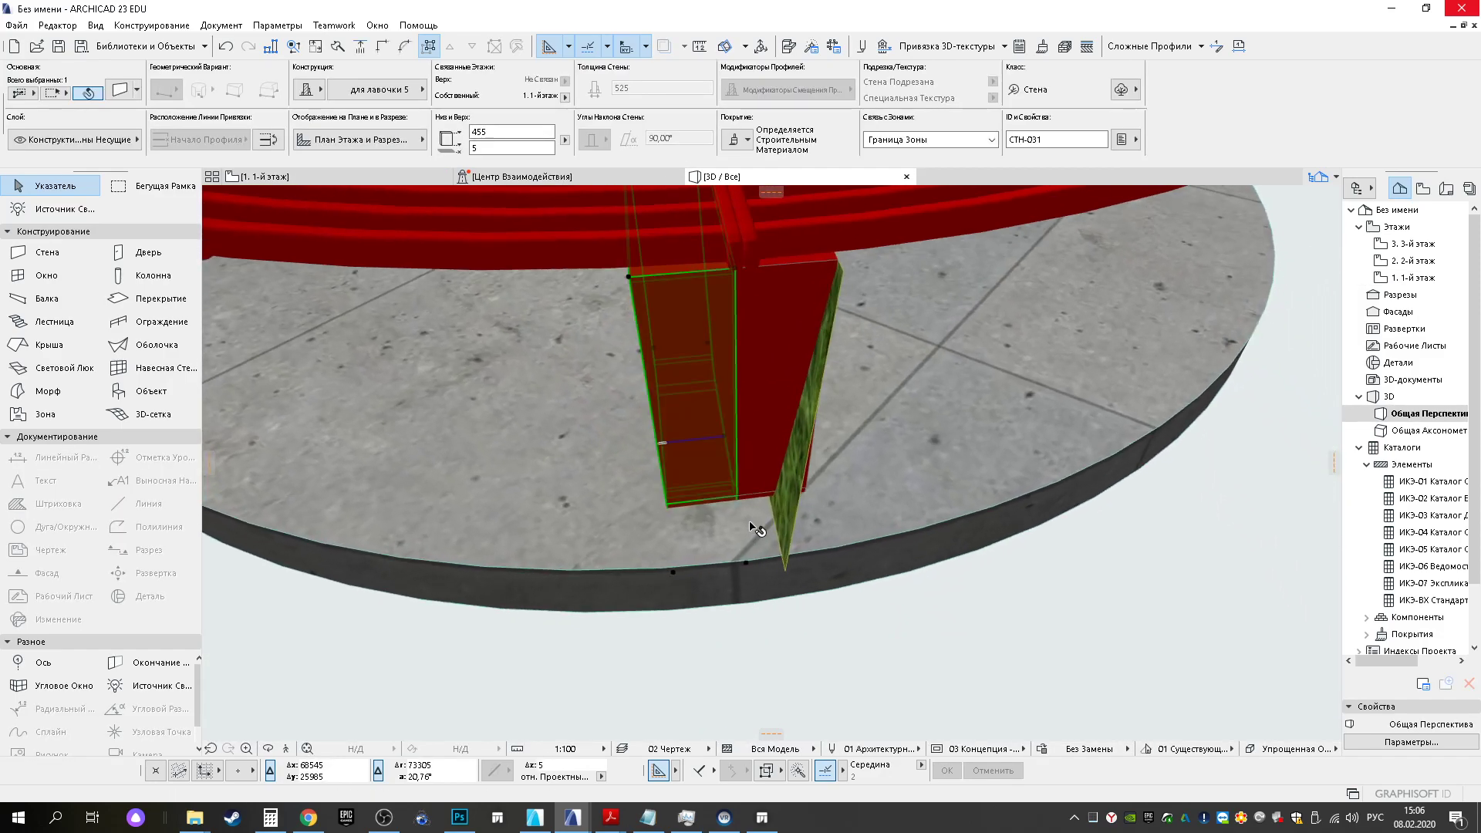
left_click(743, 420)
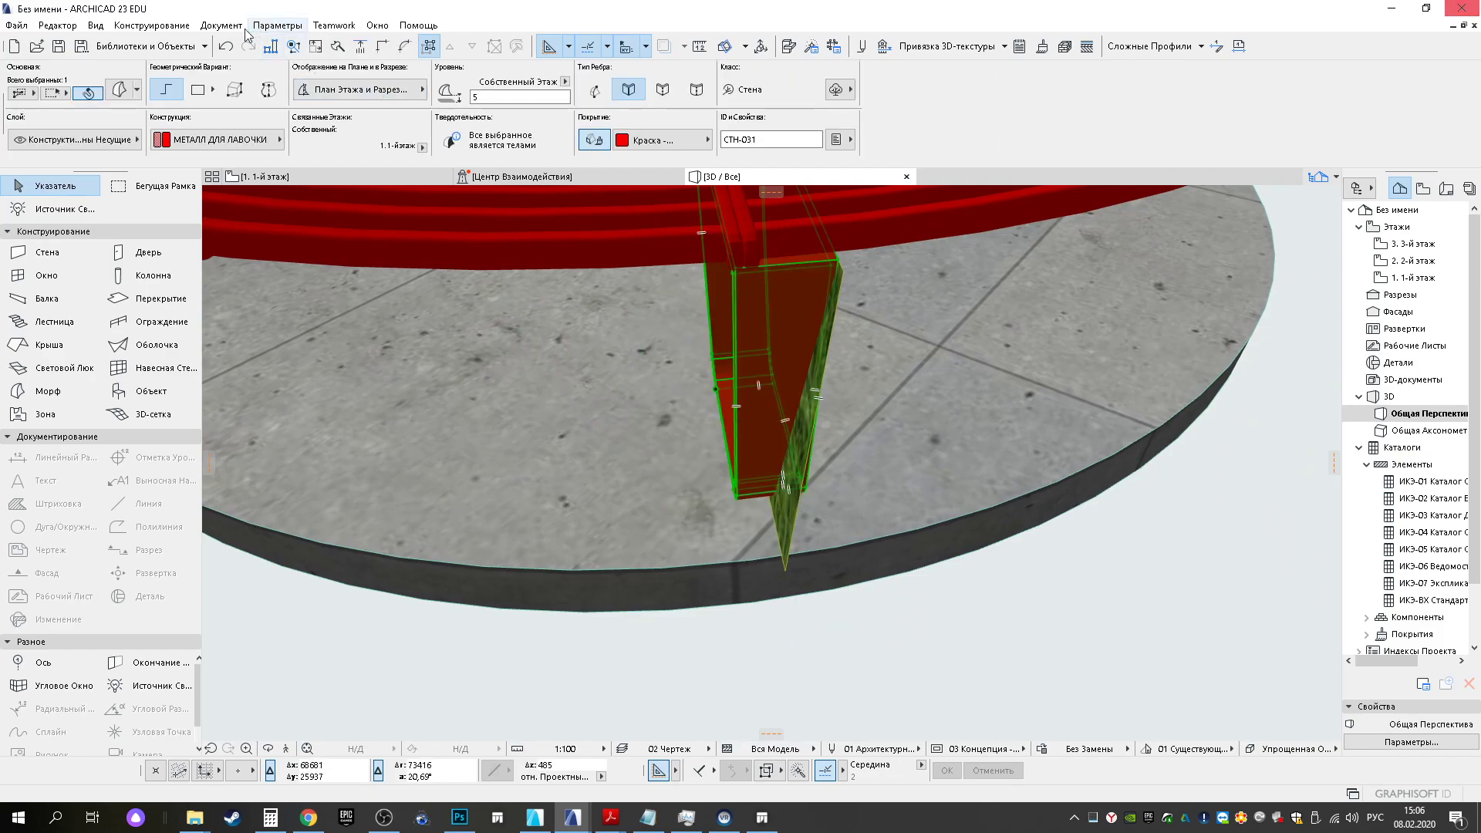
left_click(151, 25)
left_click(332, 169)
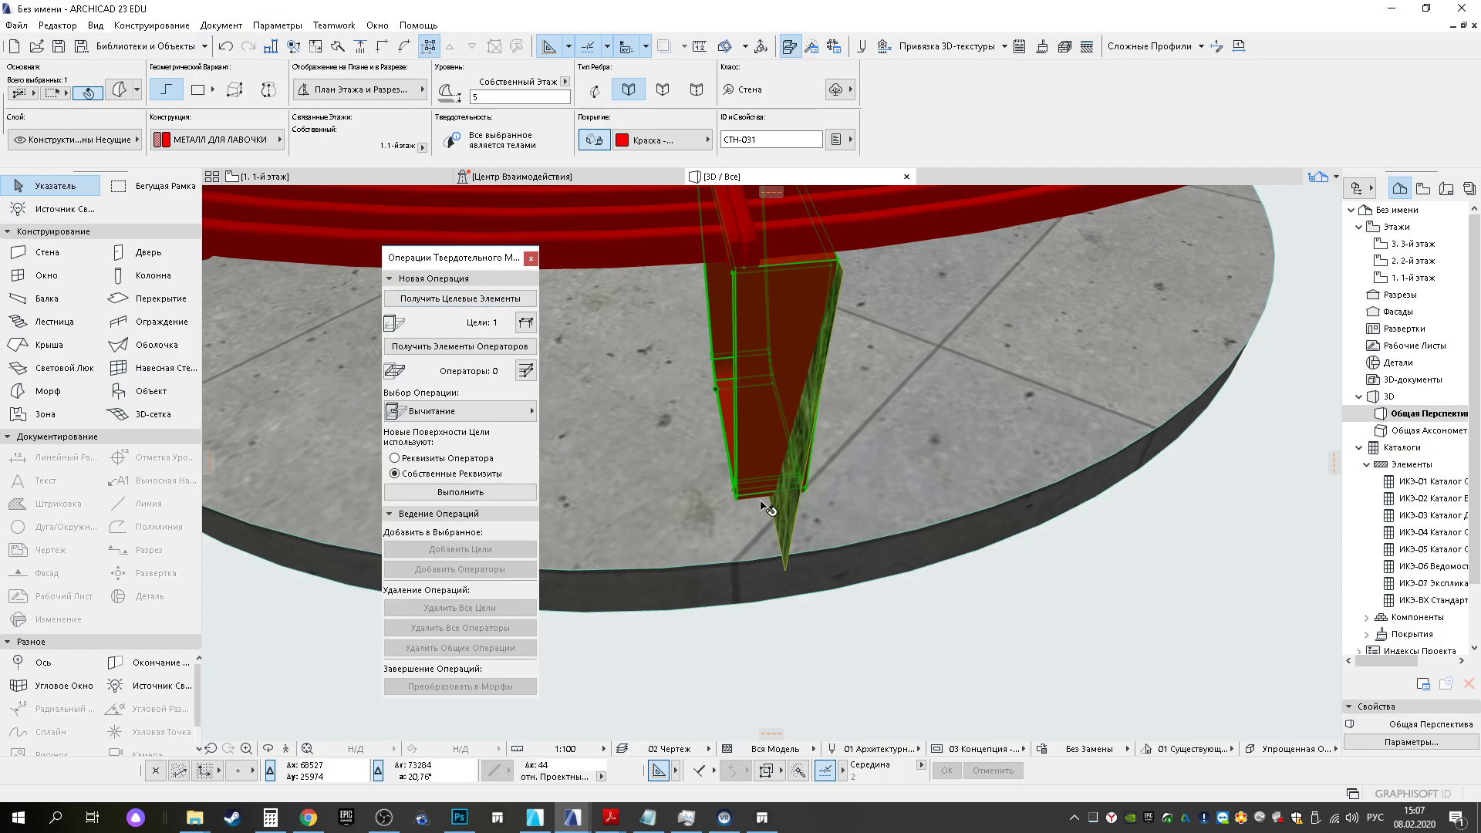
left_click(786, 532)
left_click(470, 414)
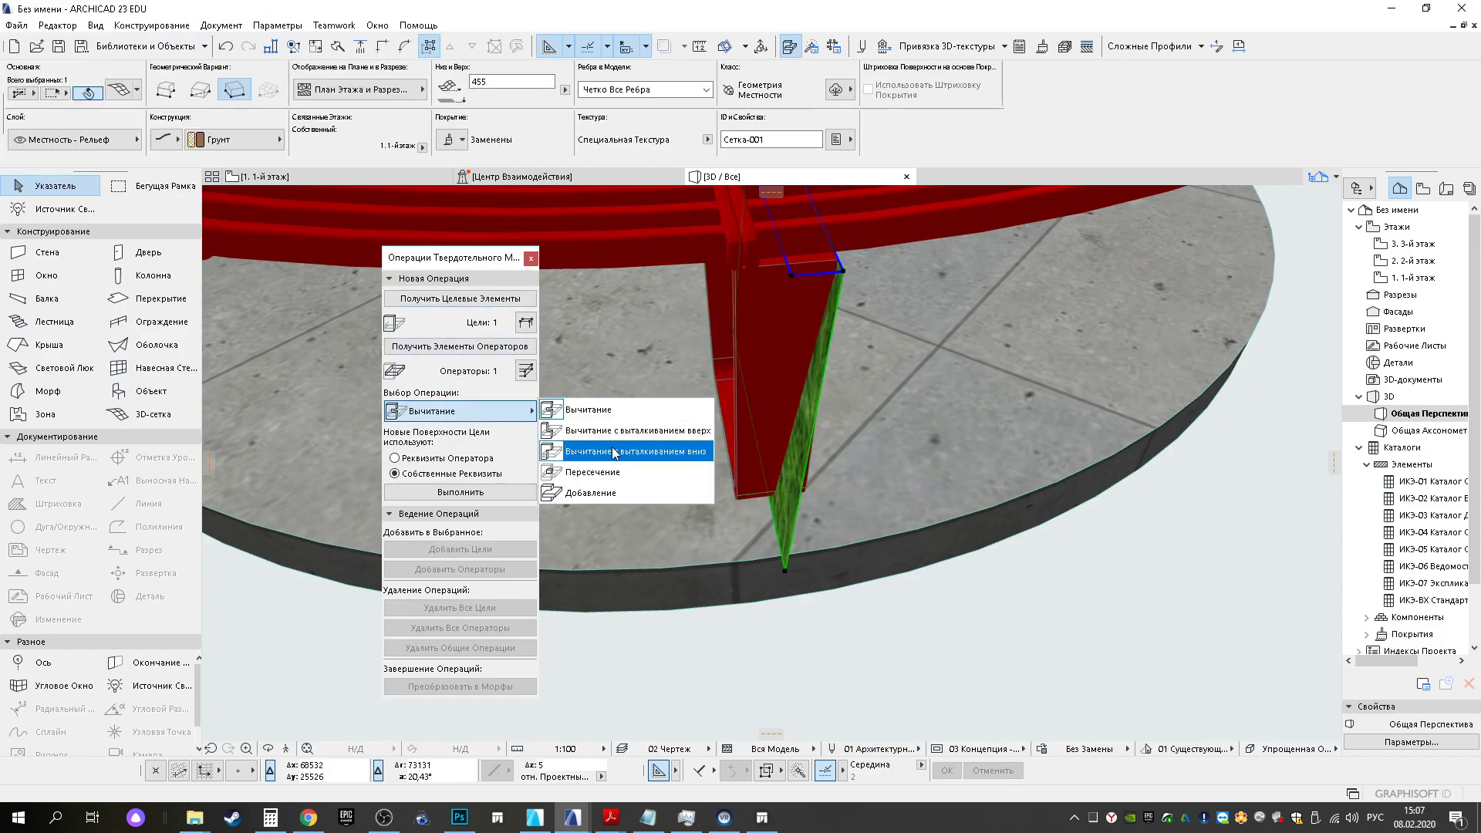
left_click(615, 451)
left_click(460, 492)
Move the tapered leg half along the seat's crossbar, picking the base and target points from above
middle_click_drag(835, 398, 796, 426, "shift")
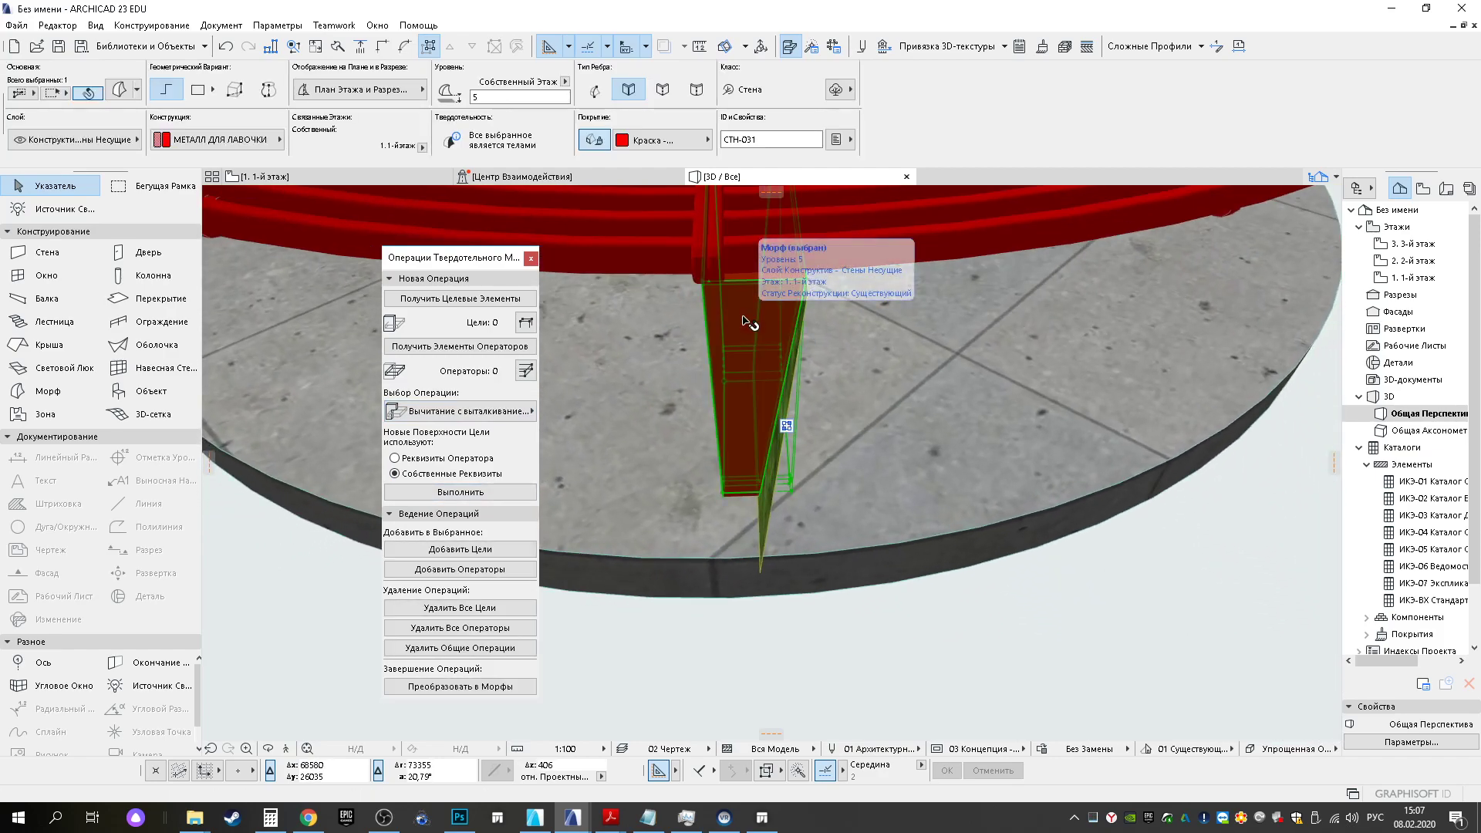
right_click(745, 320)
left_click(817, 457)
left_click(821, 316)
middle_click_drag(988, 318, 767, 390, "shift")
left_click(827, 361)
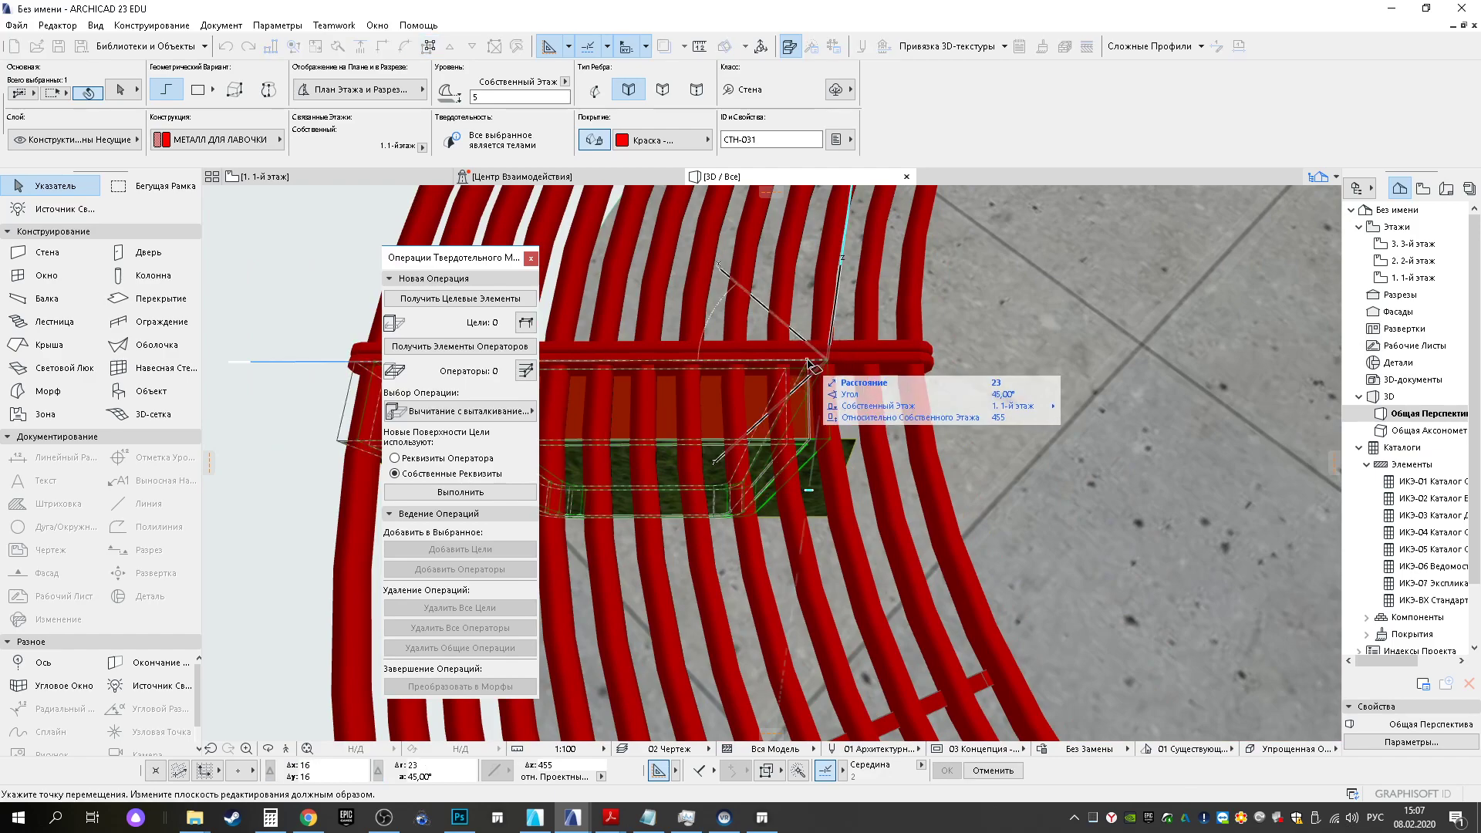
left_click(870, 362)
Delete the sloped cutting mesh beside the leg
middle_click_drag(762, 424, 839, 517, "shift")
left_click(826, 599)
key("Delete")
middle_click_drag(845, 569, 538, 441, "shift")
middle_click_drag(664, 474, 615, 370, "shift")
Examine the bolts on the leg's lower strip in the reference photo on the first floor plan
left_click(324, 178)
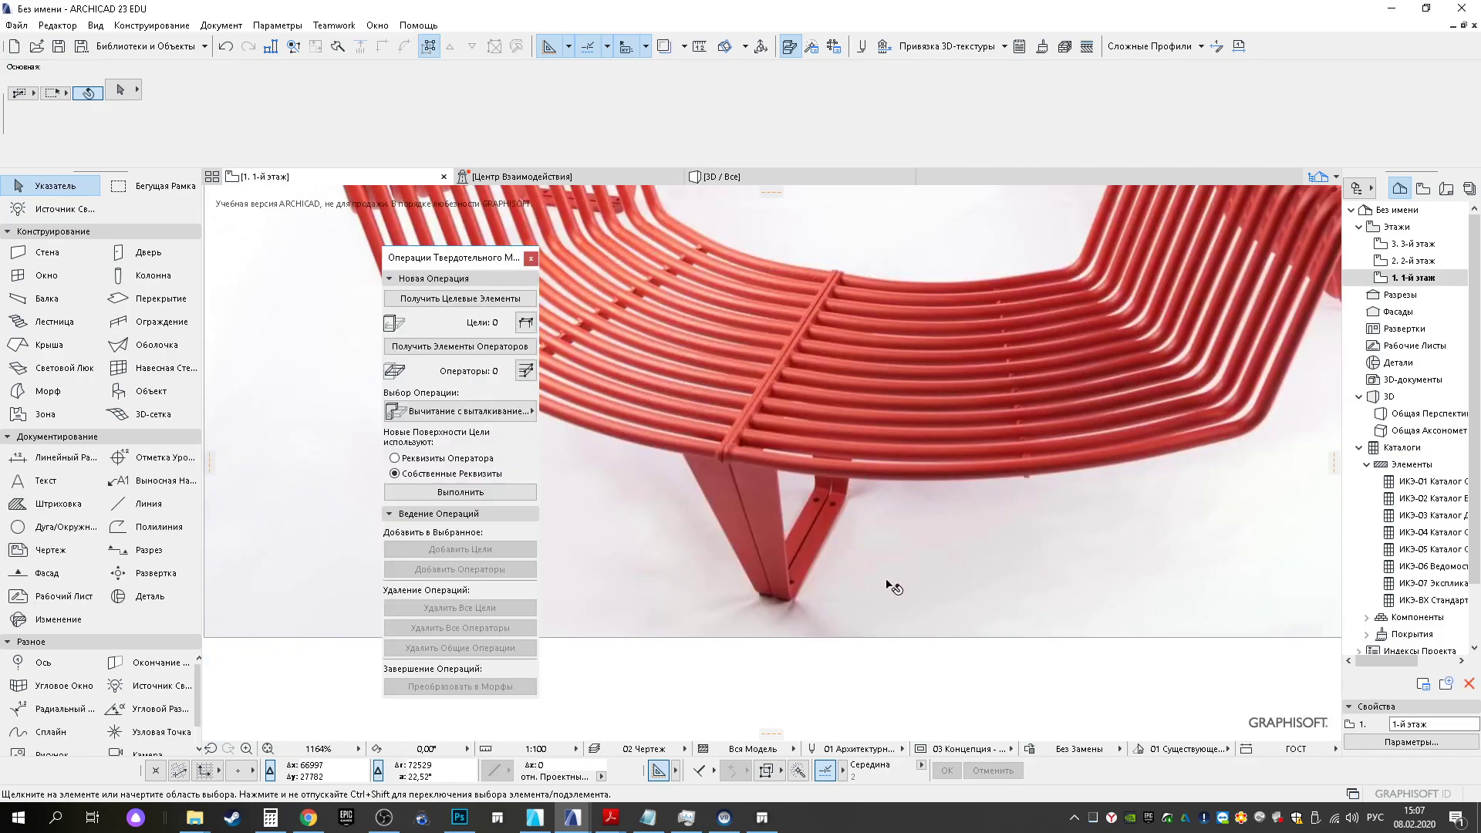
scroll(818, 509, "up", 7)
scroll(956, 497, "down", 10)
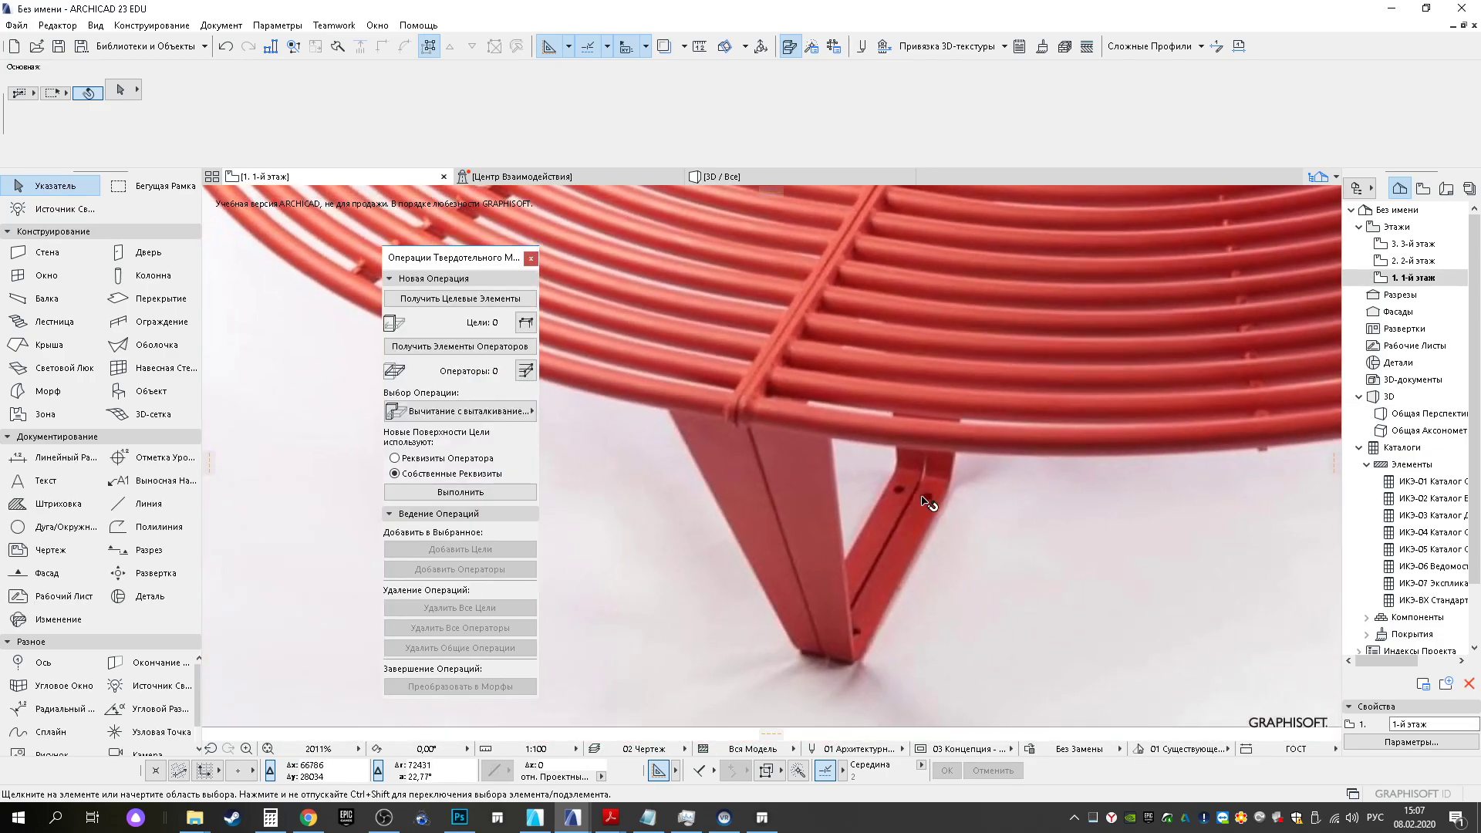
scroll(1087, 506, "up", 4)
scroll(1095, 551, "up", 2)
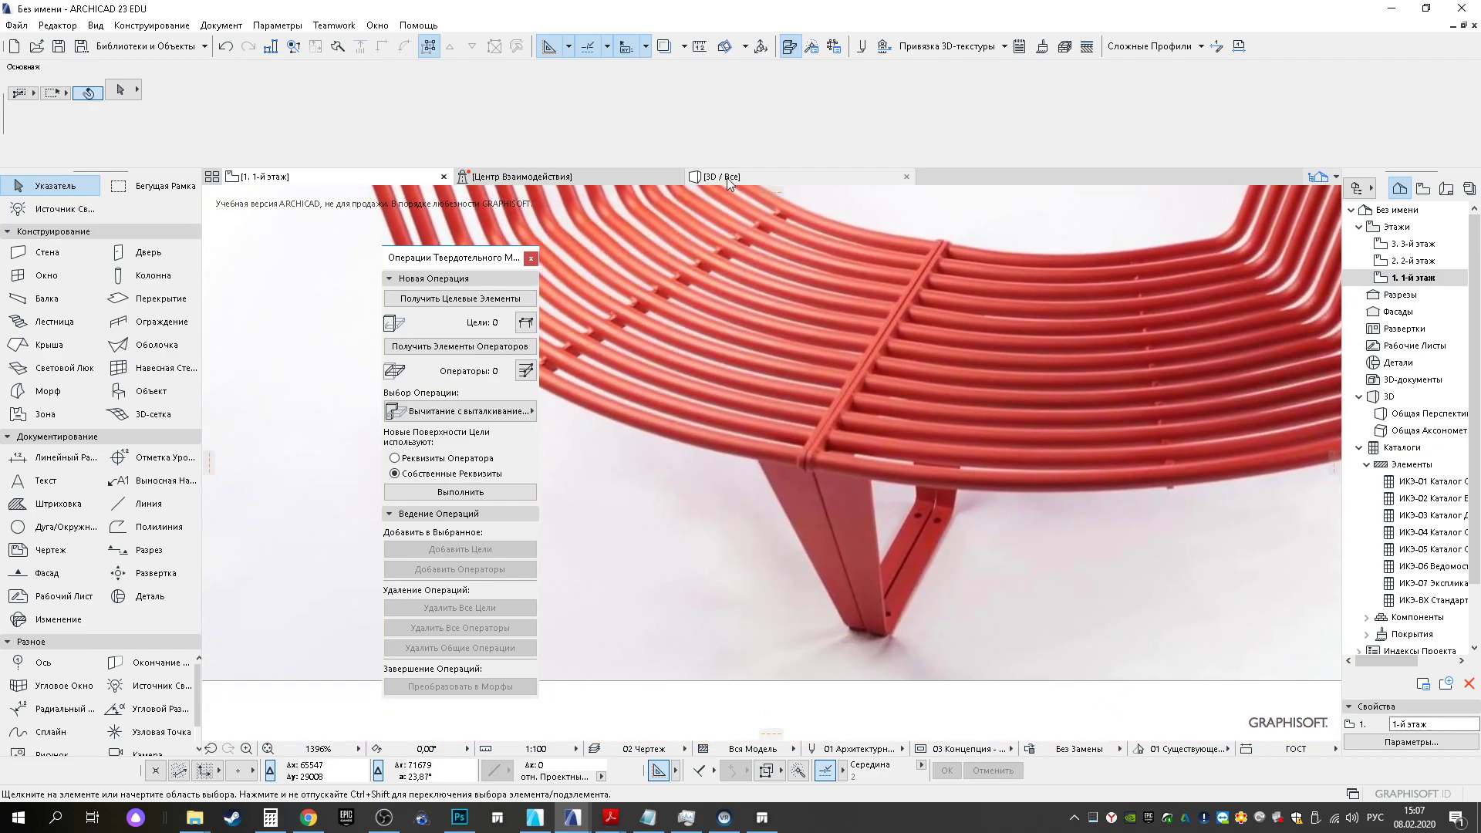
In the 3D view, place a 10 × 10 mm column 10 mm high on the slab beside the leg's foot
left_click(727, 178)
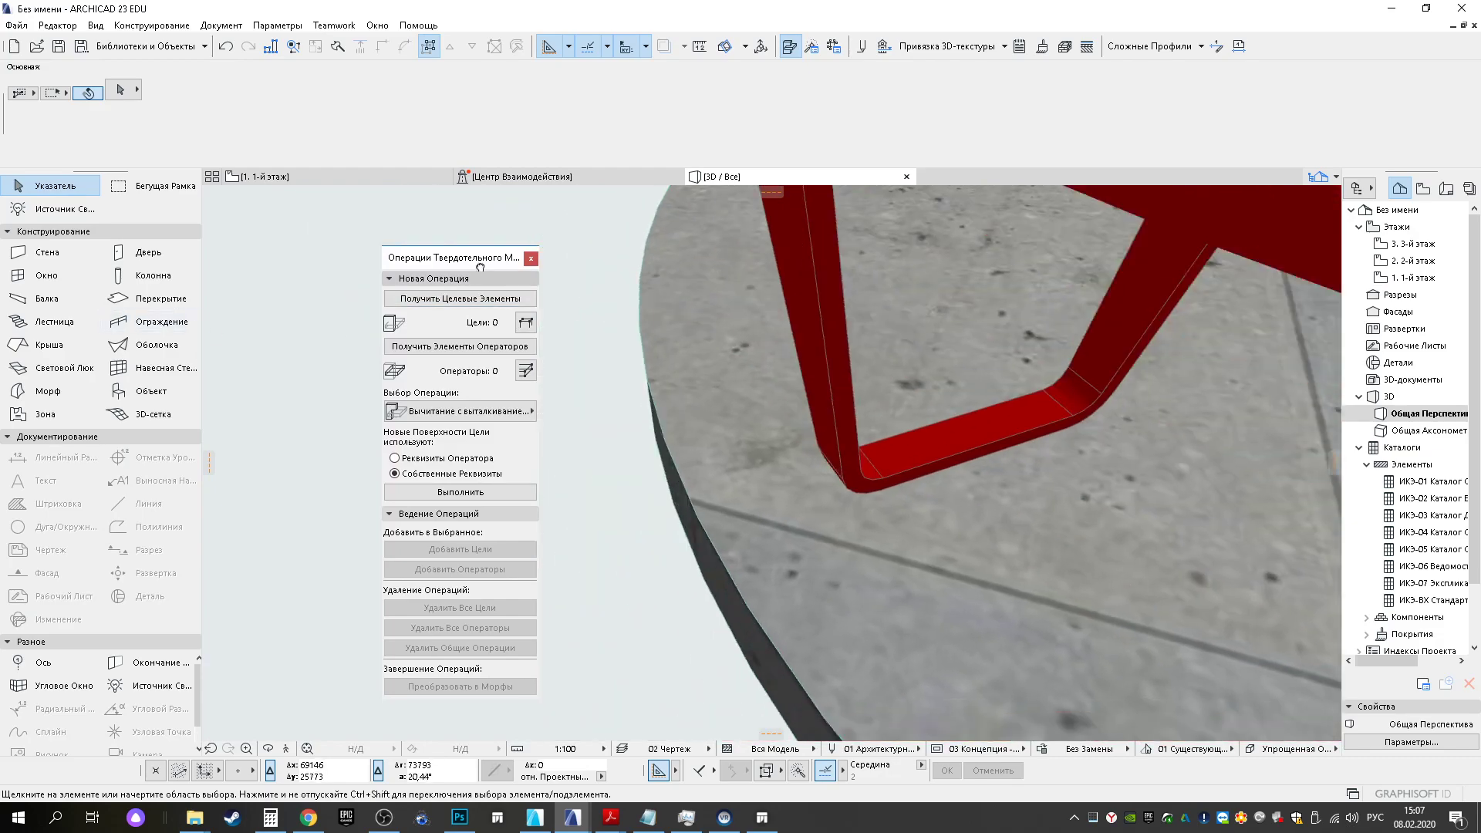
left_click(128, 284)
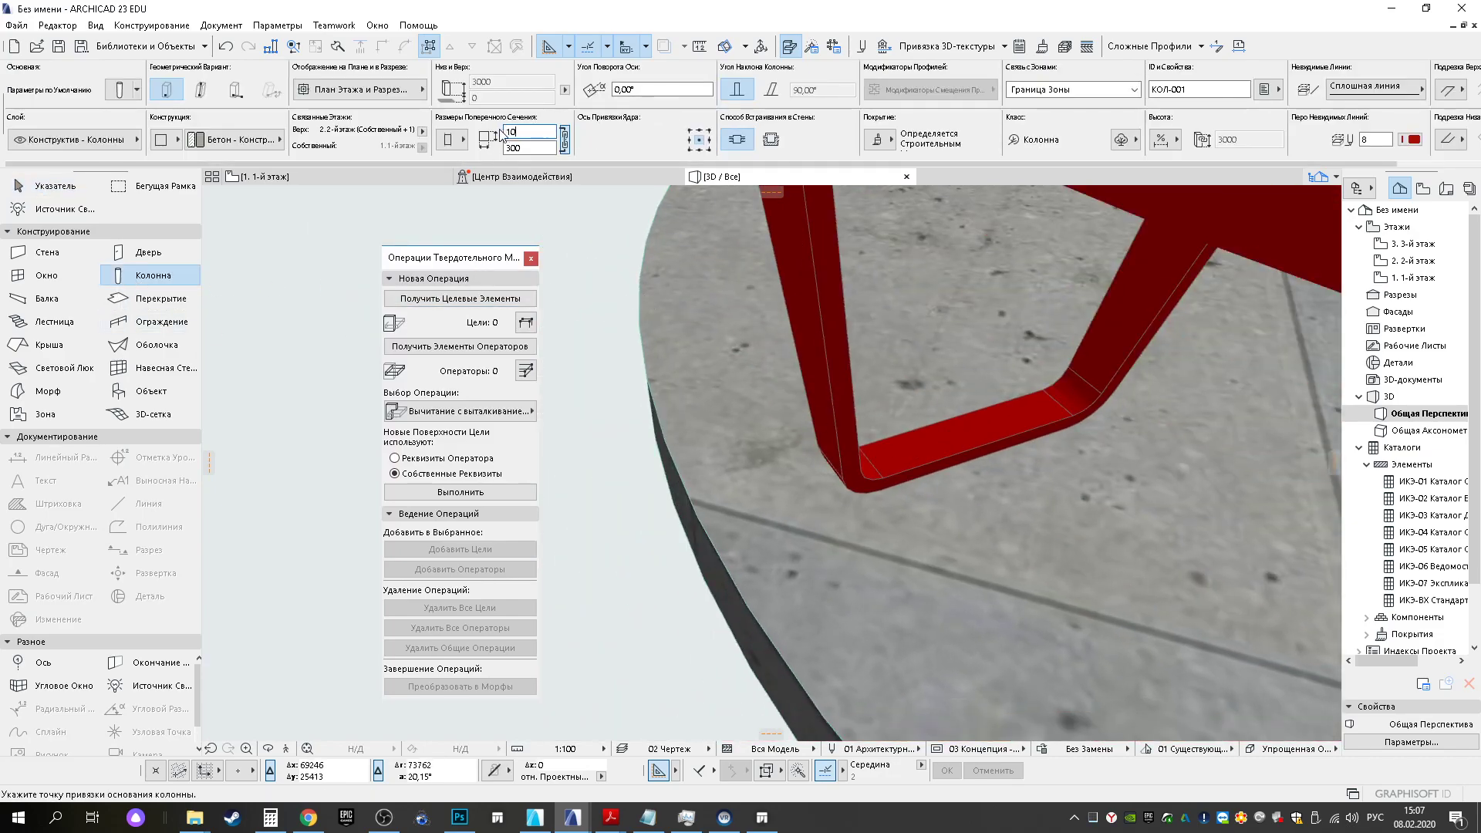
left_click(565, 90)
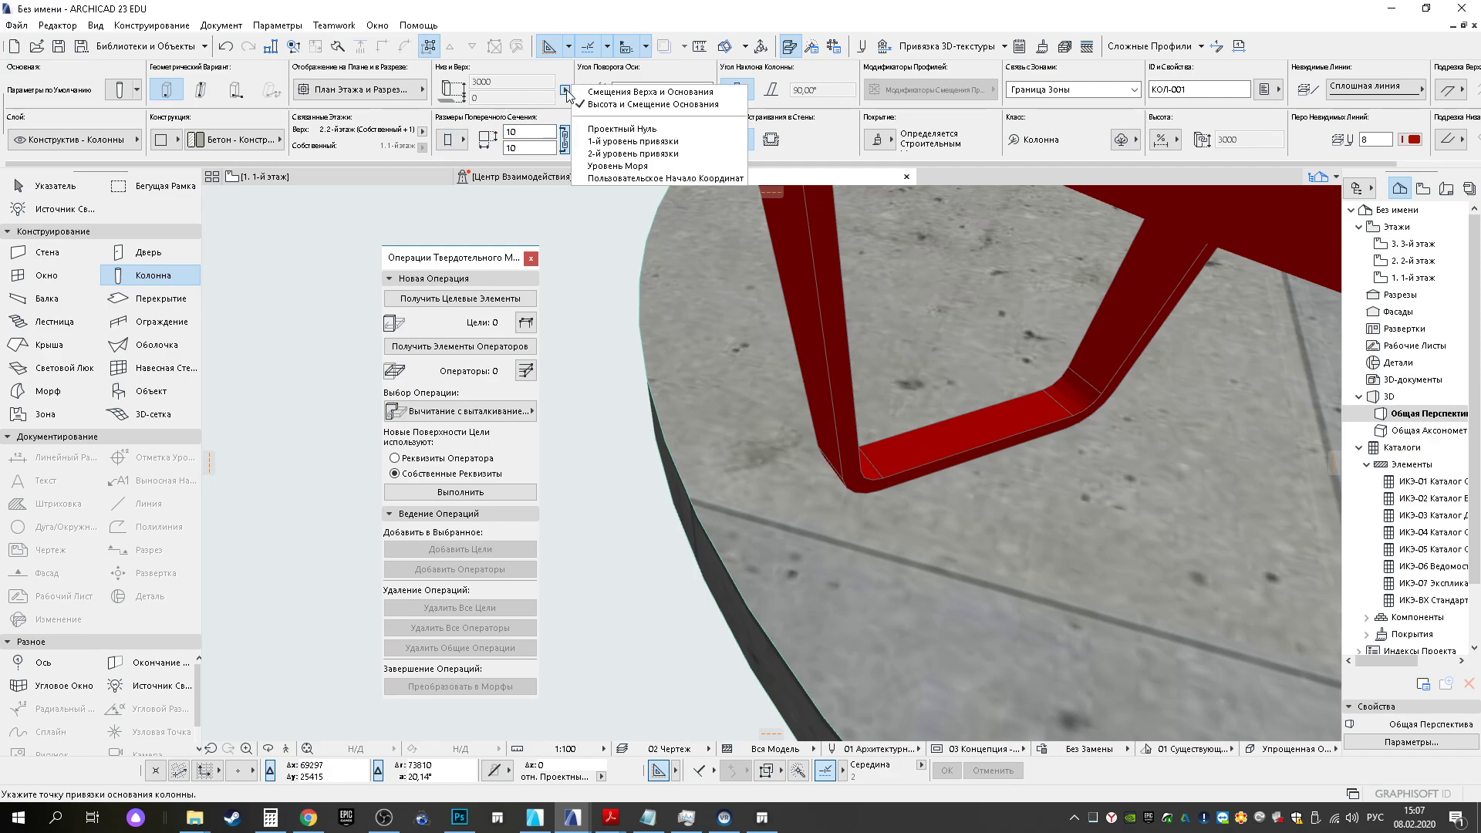
left_click(604, 130)
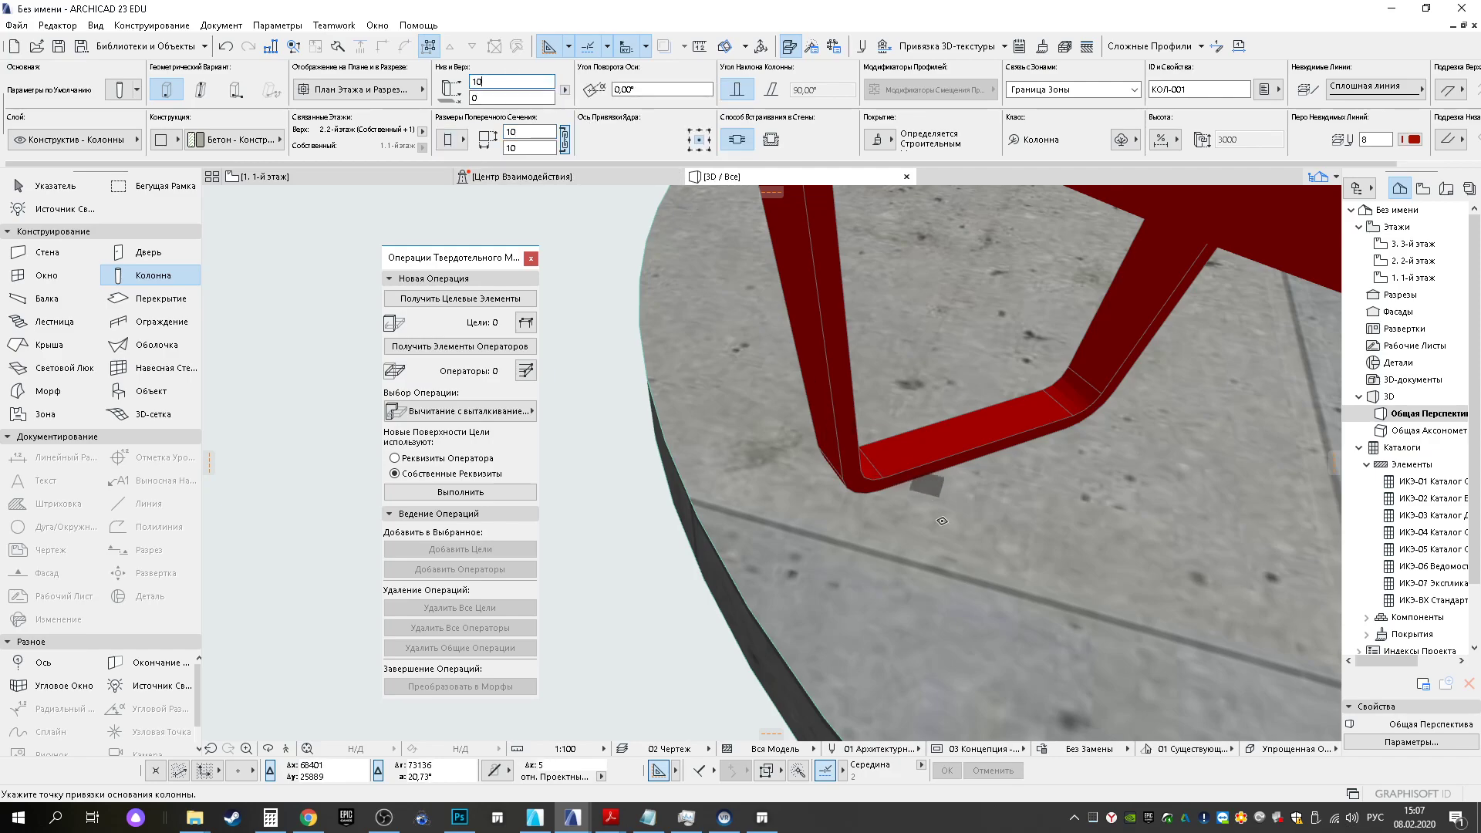
left_click(935, 548)
key("shift")
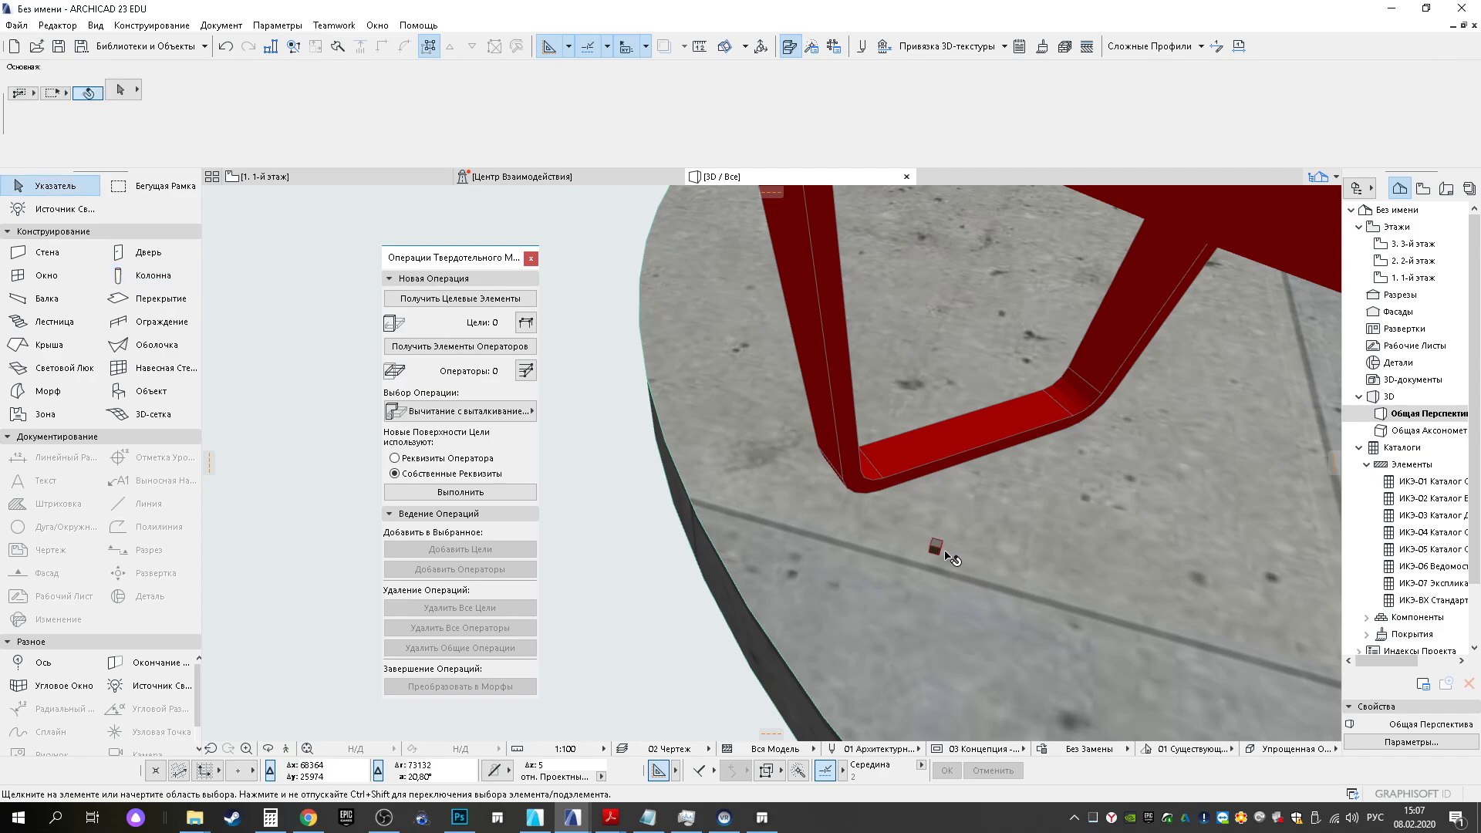
Change the small column's cross-section to circular and keep the column selected
left_click(210, 145)
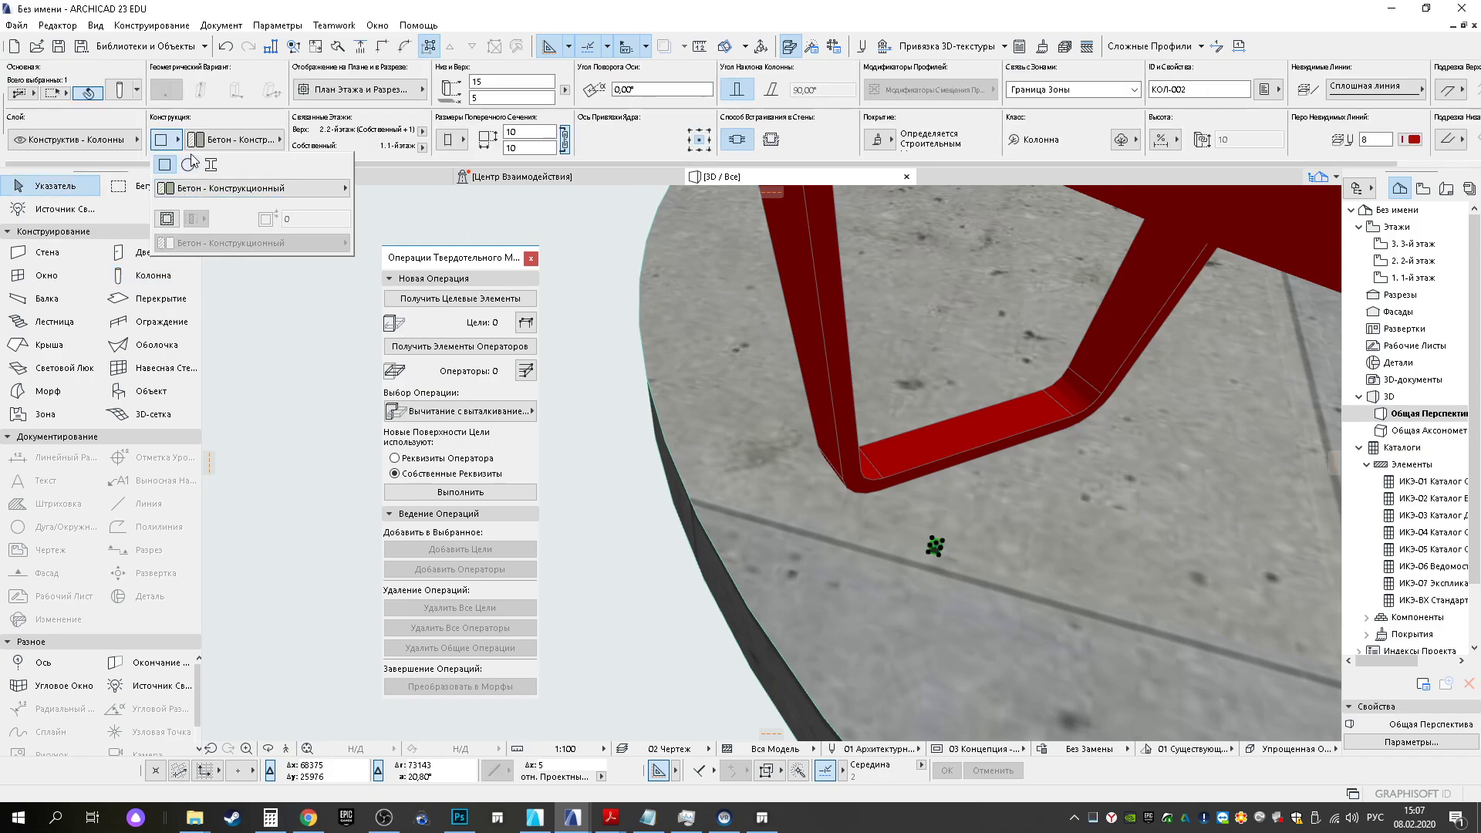
scroll(960, 541, "up", 5)
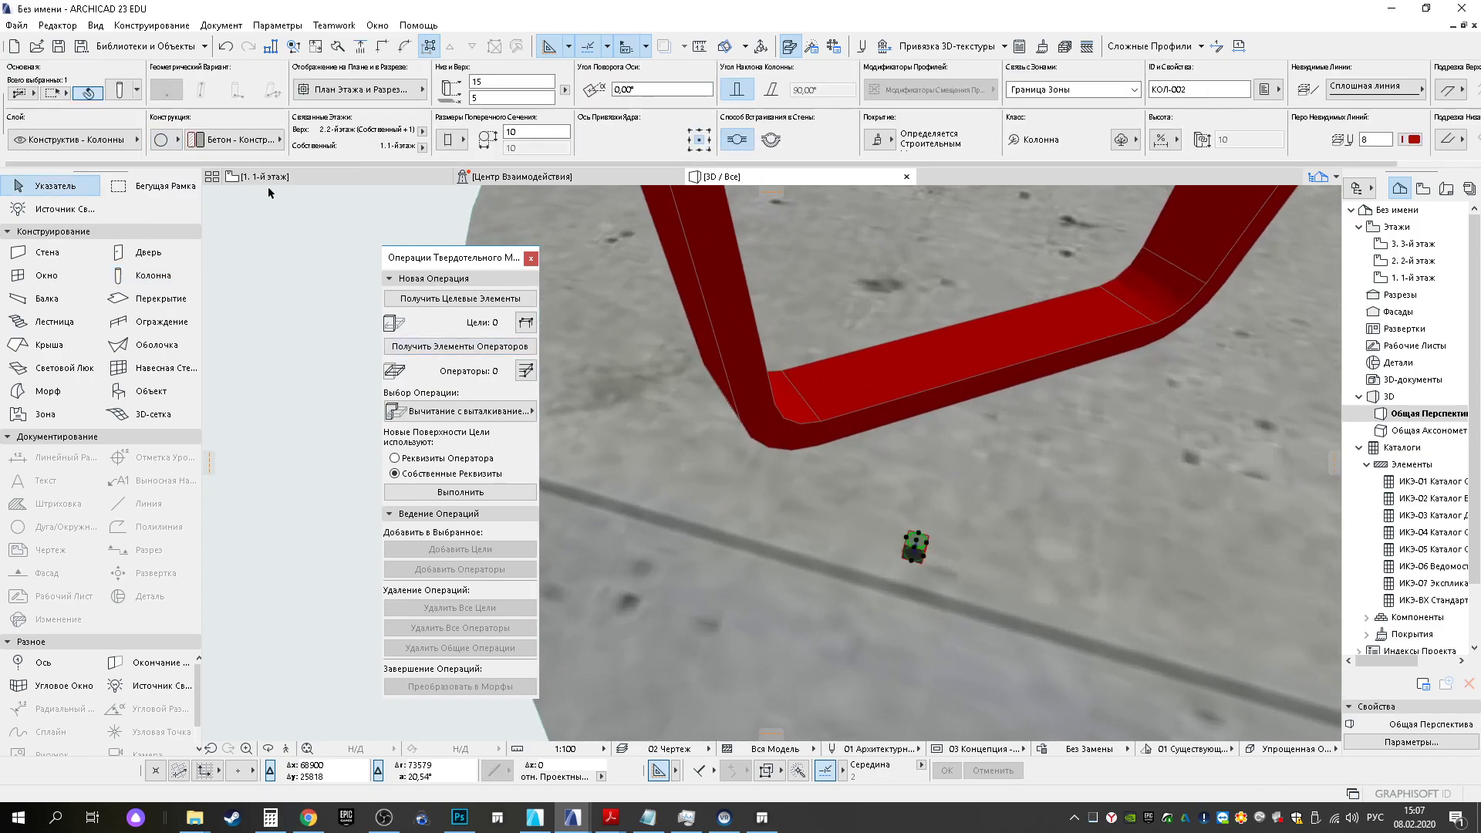
middle_click_drag(972, 626, 922, 530, "shift")
right_click(896, 529)
left_click(918, 521)
left_click(918, 521)
left_click(908, 520)
key("Delete")
left_click(885, 523)
left_click(330, 90)
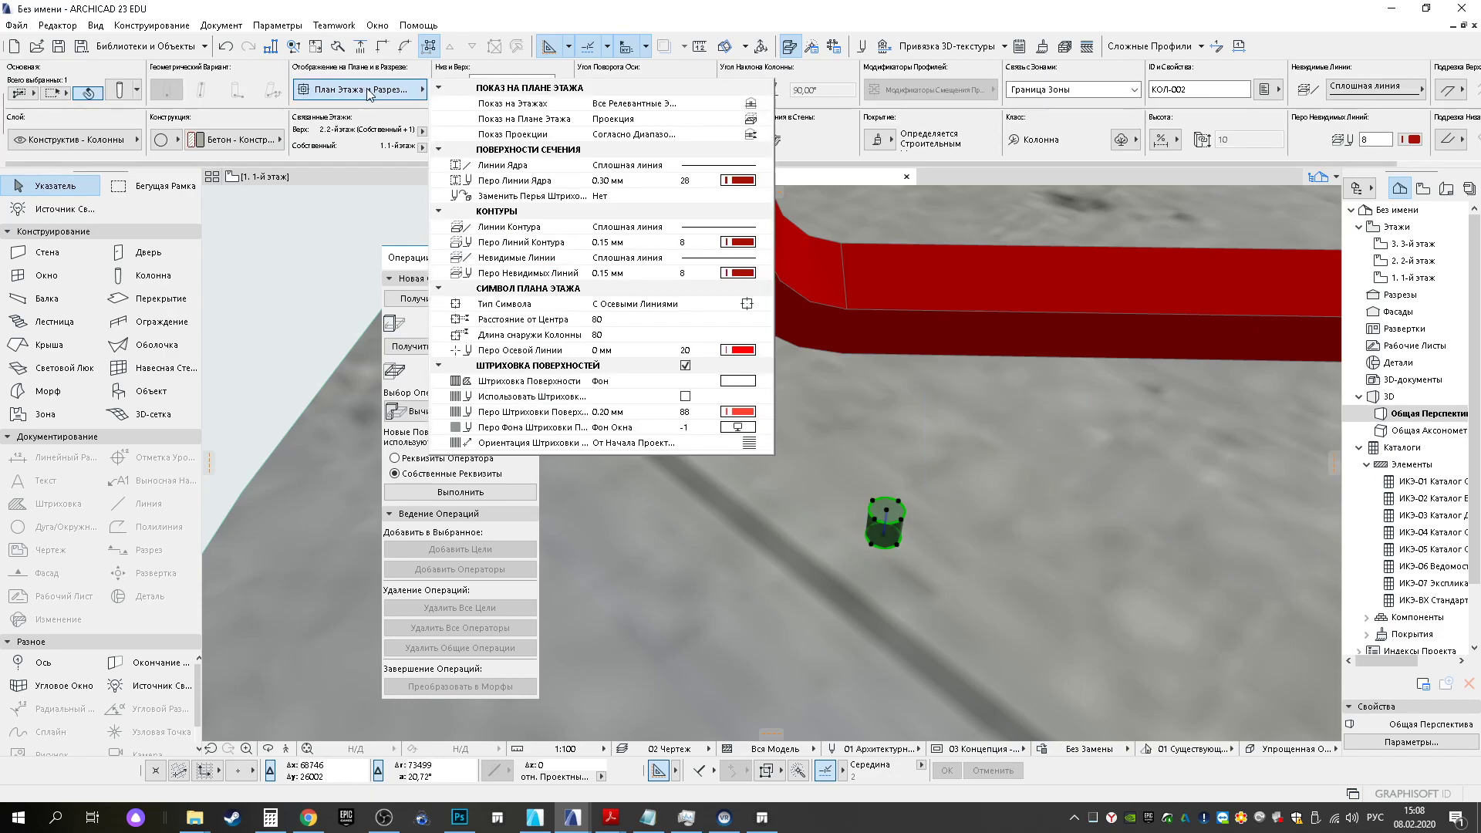
left_click(369, 94)
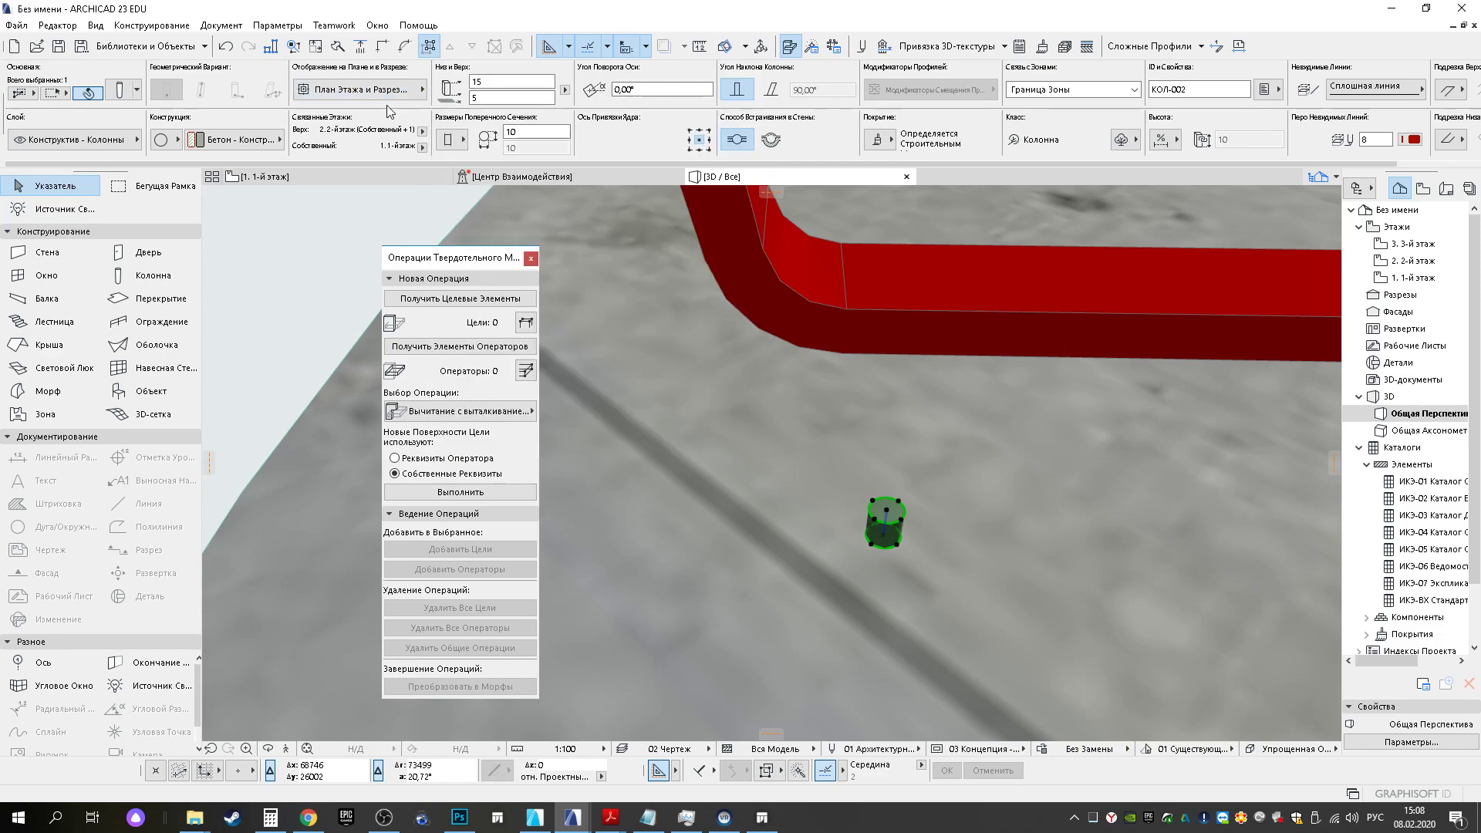
scroll(982, 125, "down", 2)
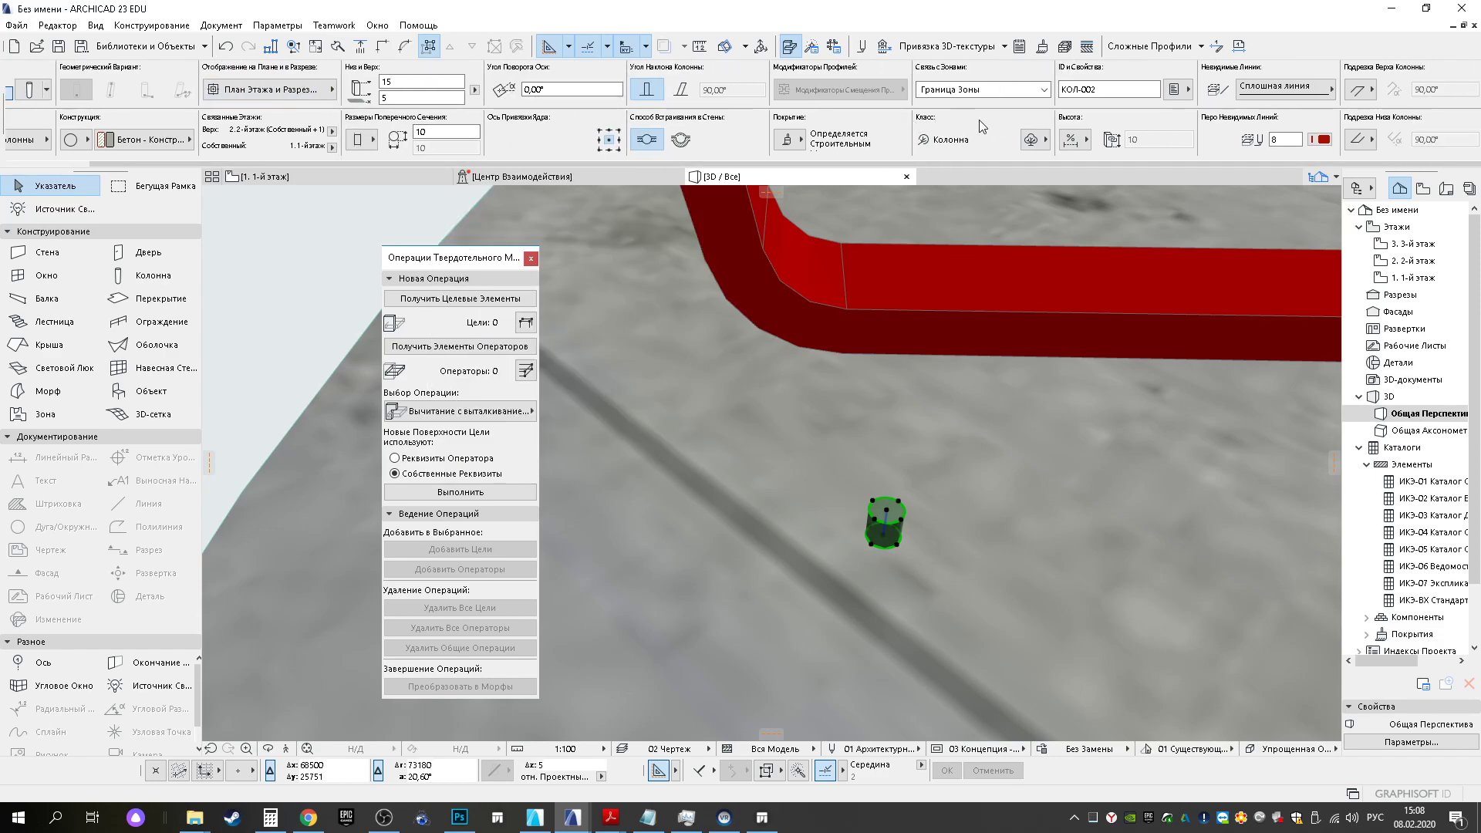
Move the round column from the slab onto the edge point at the near end of the leg's foot strip
middle_click_drag(628, 264, 851, 273, "shift")
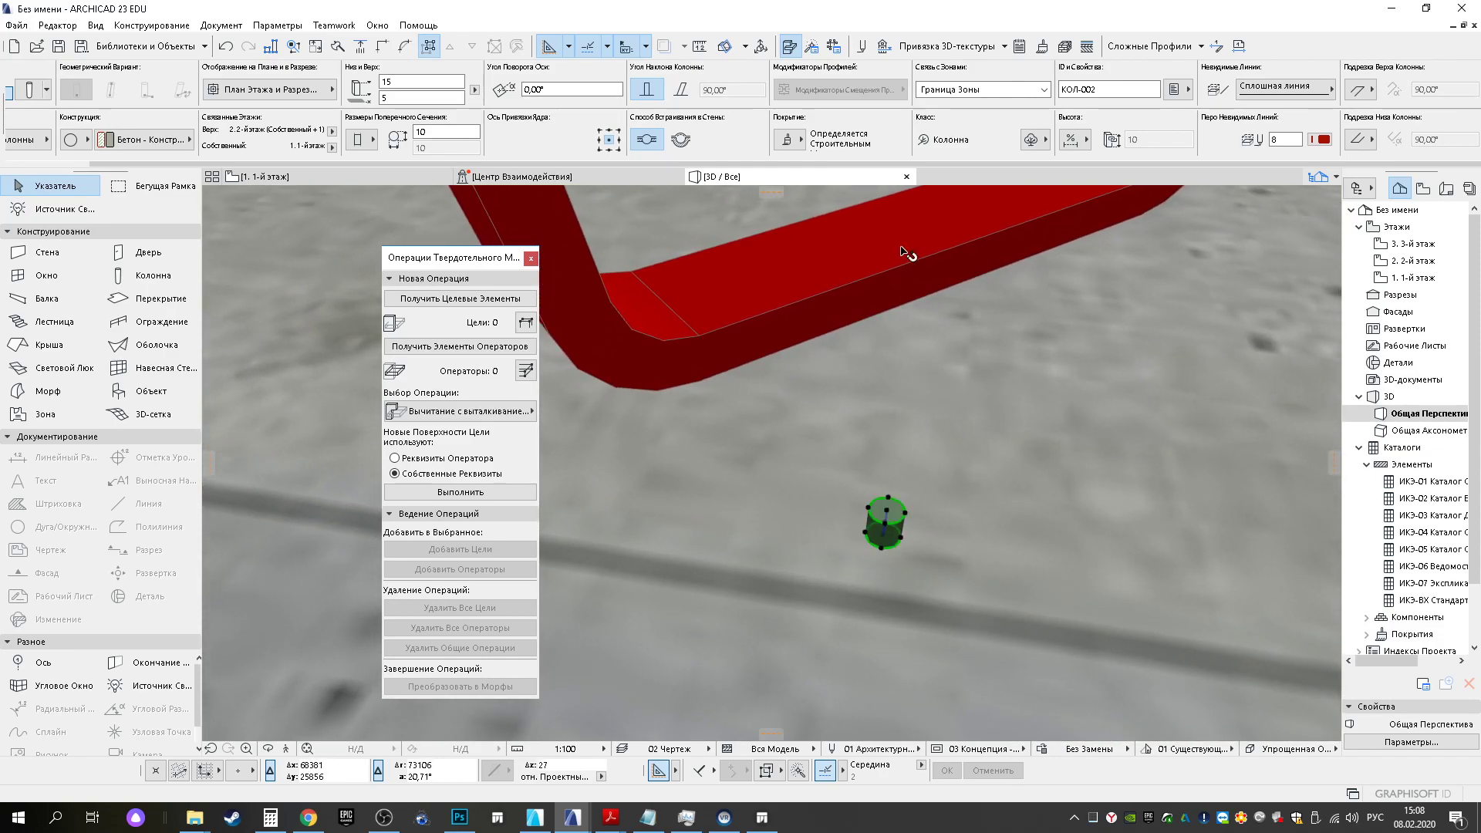
left_click_drag(912, 548, 705, 341)
left_click(701, 340)
Shift the round column 5 mm from its edge point toward the inside of the leg's foot strip
middle_click_drag(956, 296, 727, 346, "shift")
key("ctrl+d")
left_click(701, 333)
left_click_drag(767, 274, 779, 259)
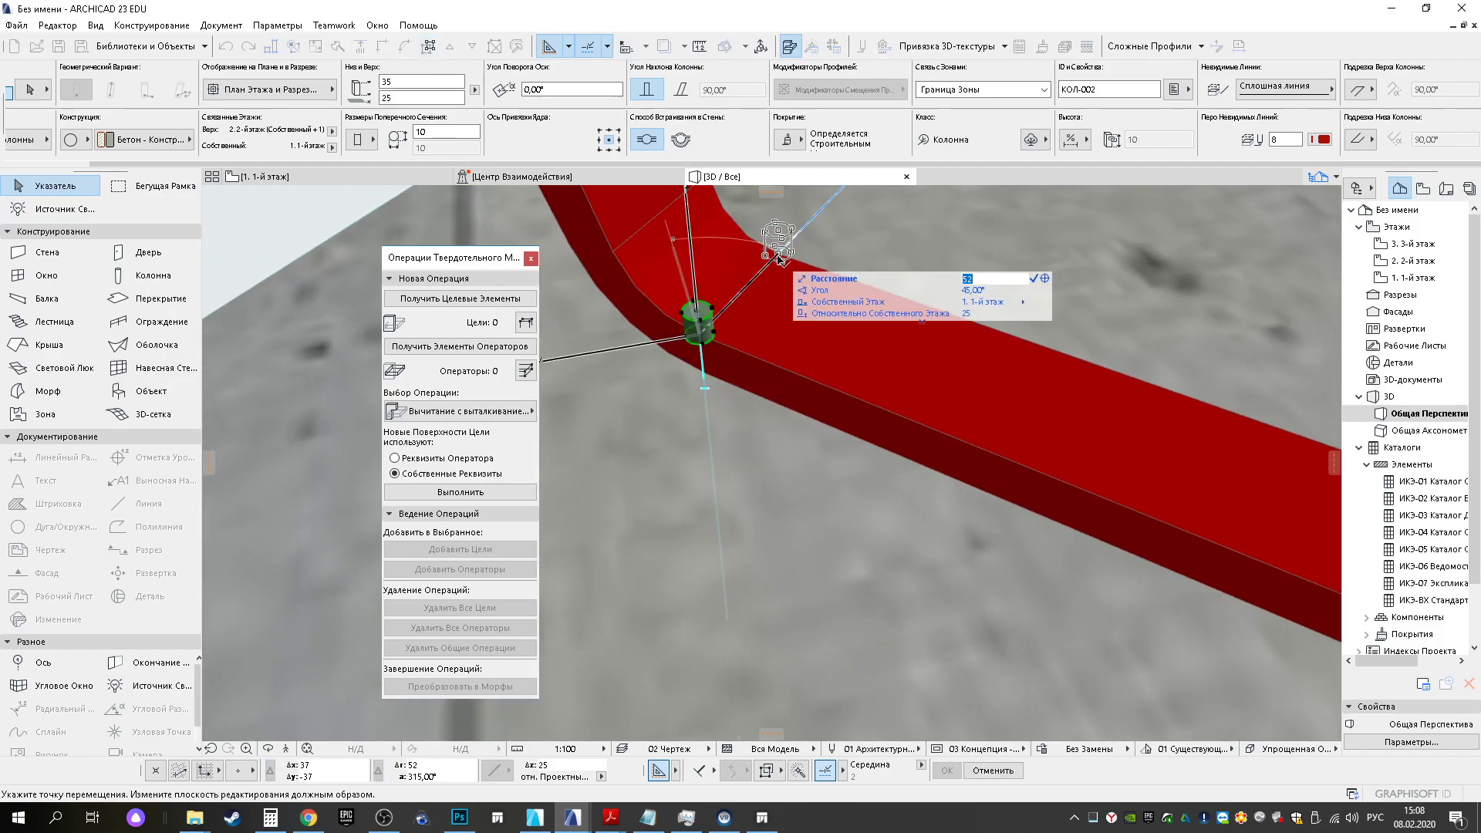
type("5")
key("Return")
Move the round column further along the foot strip, away from the bend and toward the strip's middle
middle_click_drag(694, 330, 762, 313, "shift")
key("ctrl+d")
left_click(743, 291)
left_click_drag(804, 285, 835, 269)
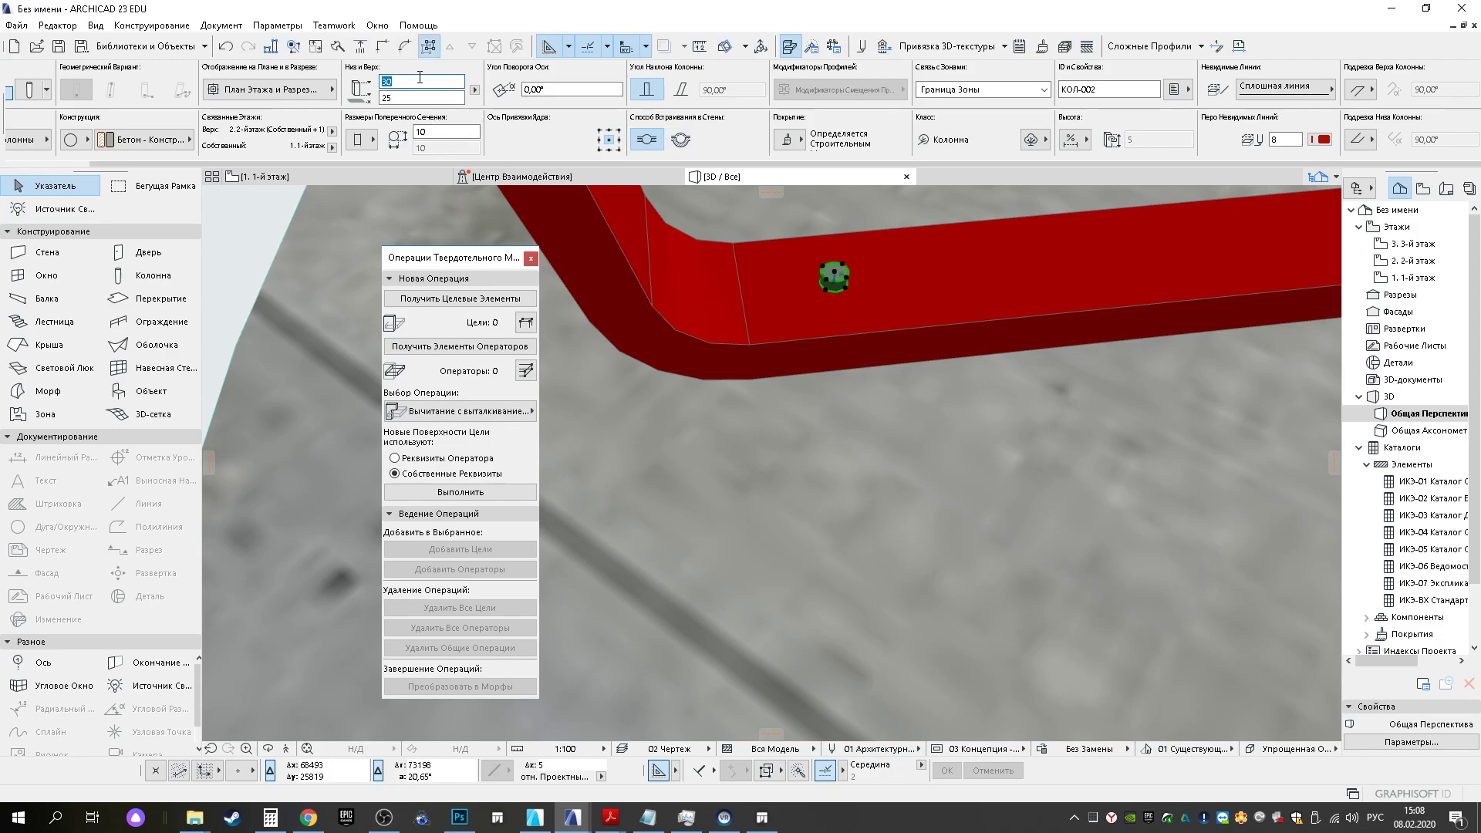
Set the round bolt column's top elevation to 28 and override its surfaces with the Краска - Темно-Серая paint
middle_click_drag(815, 328, 837, 366)
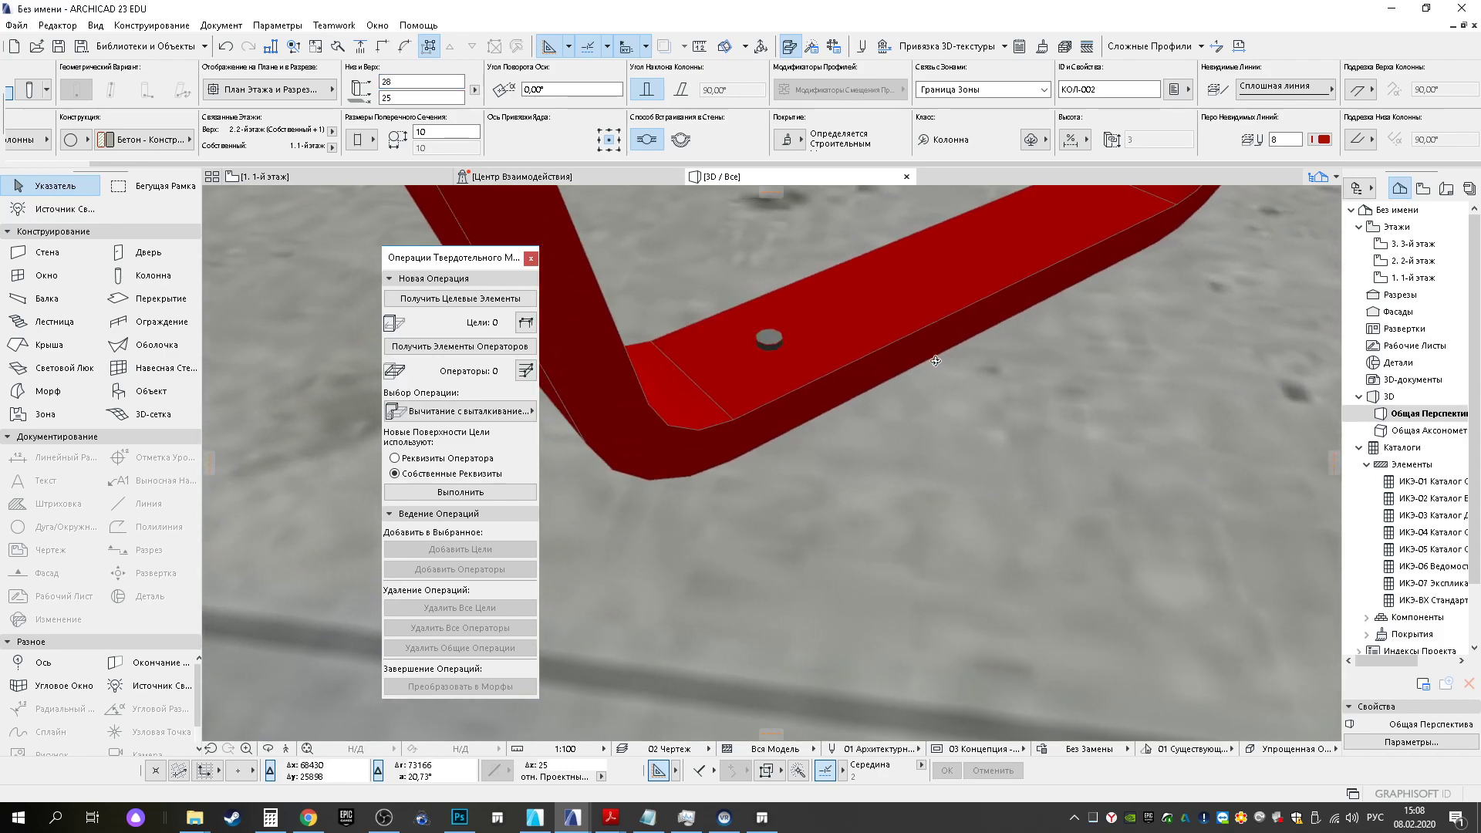
left_click(788, 140)
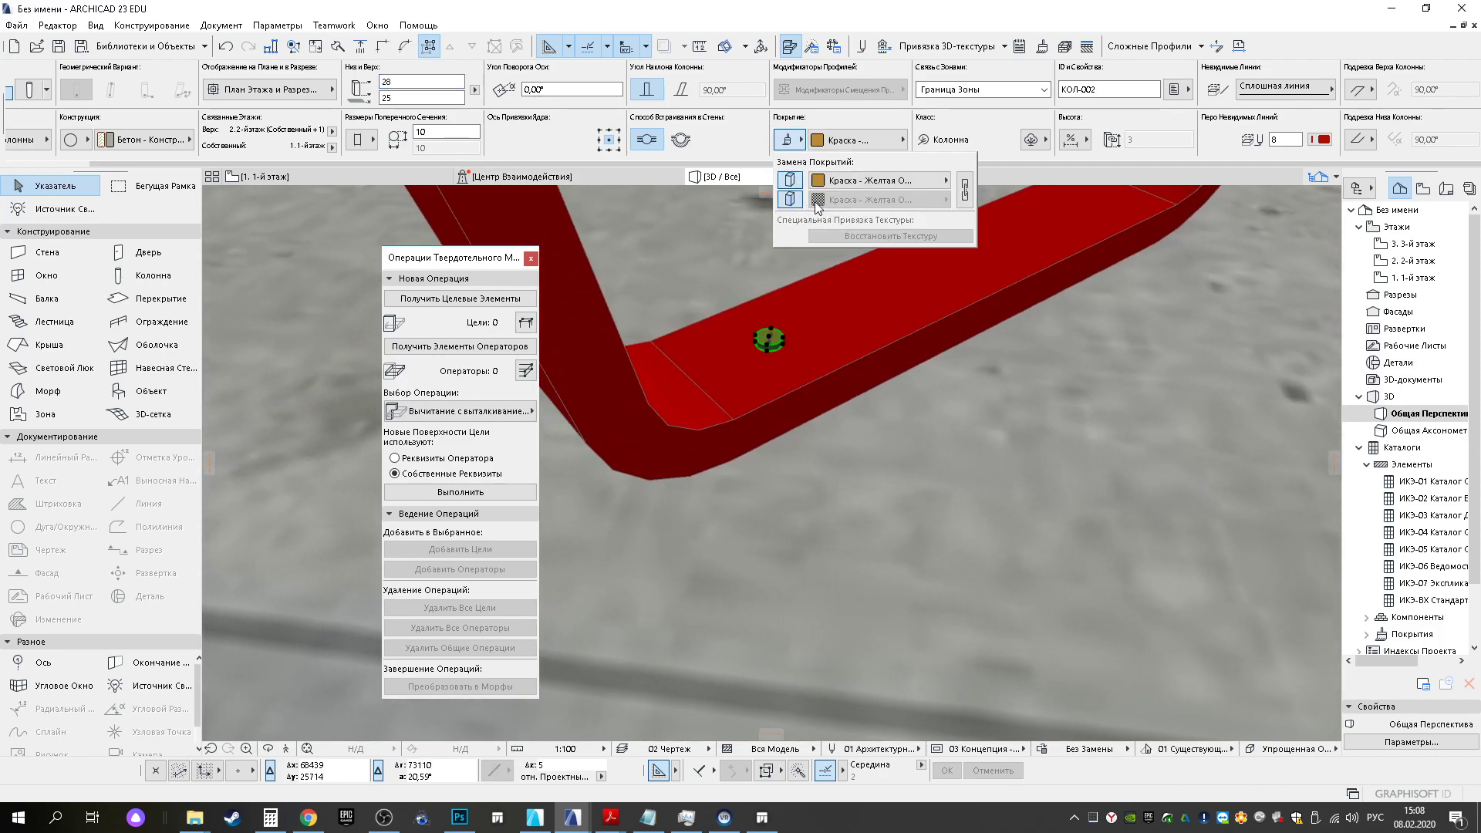
left_click(871, 180)
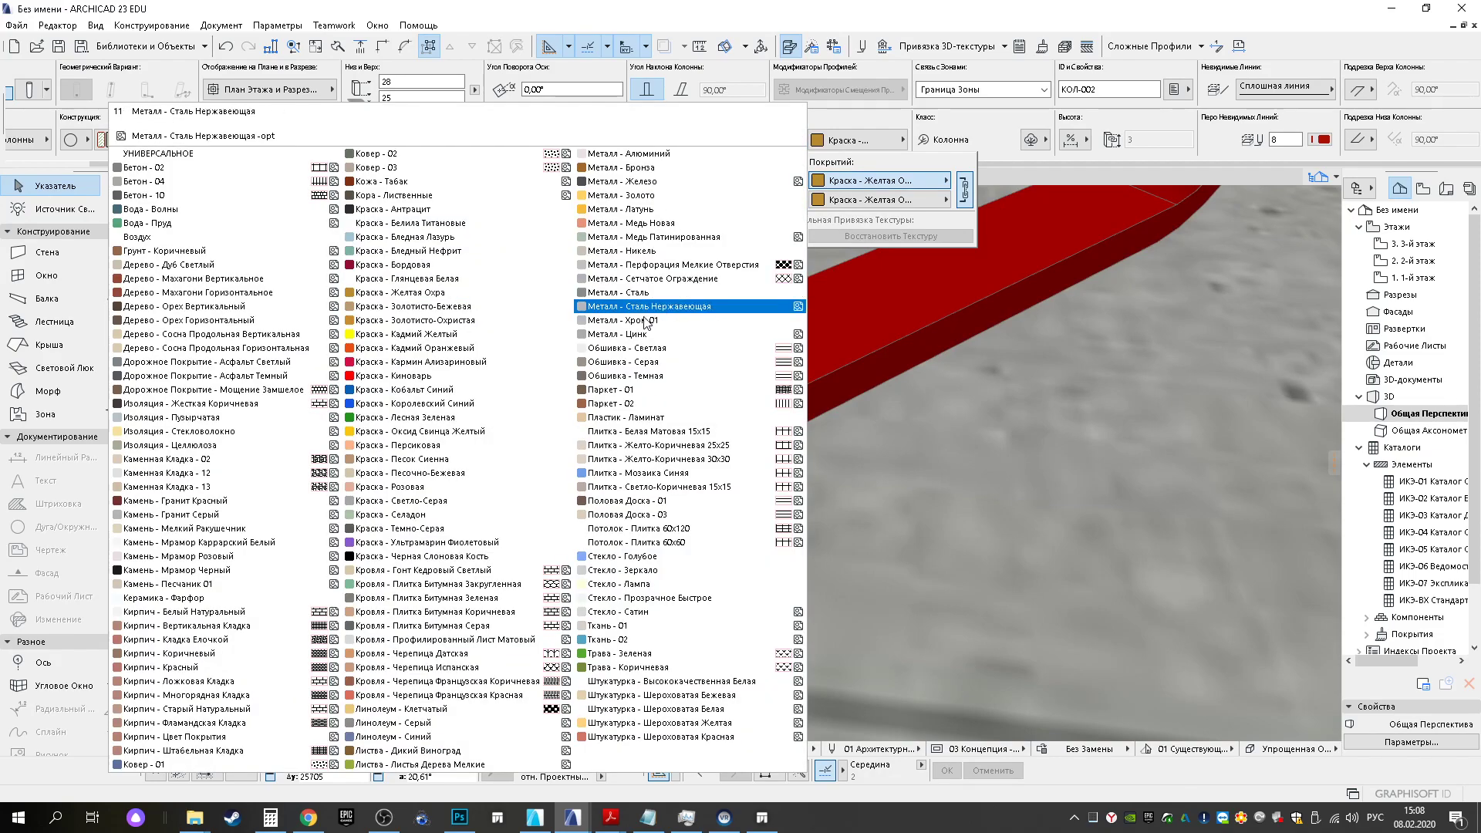
left_click(444, 529)
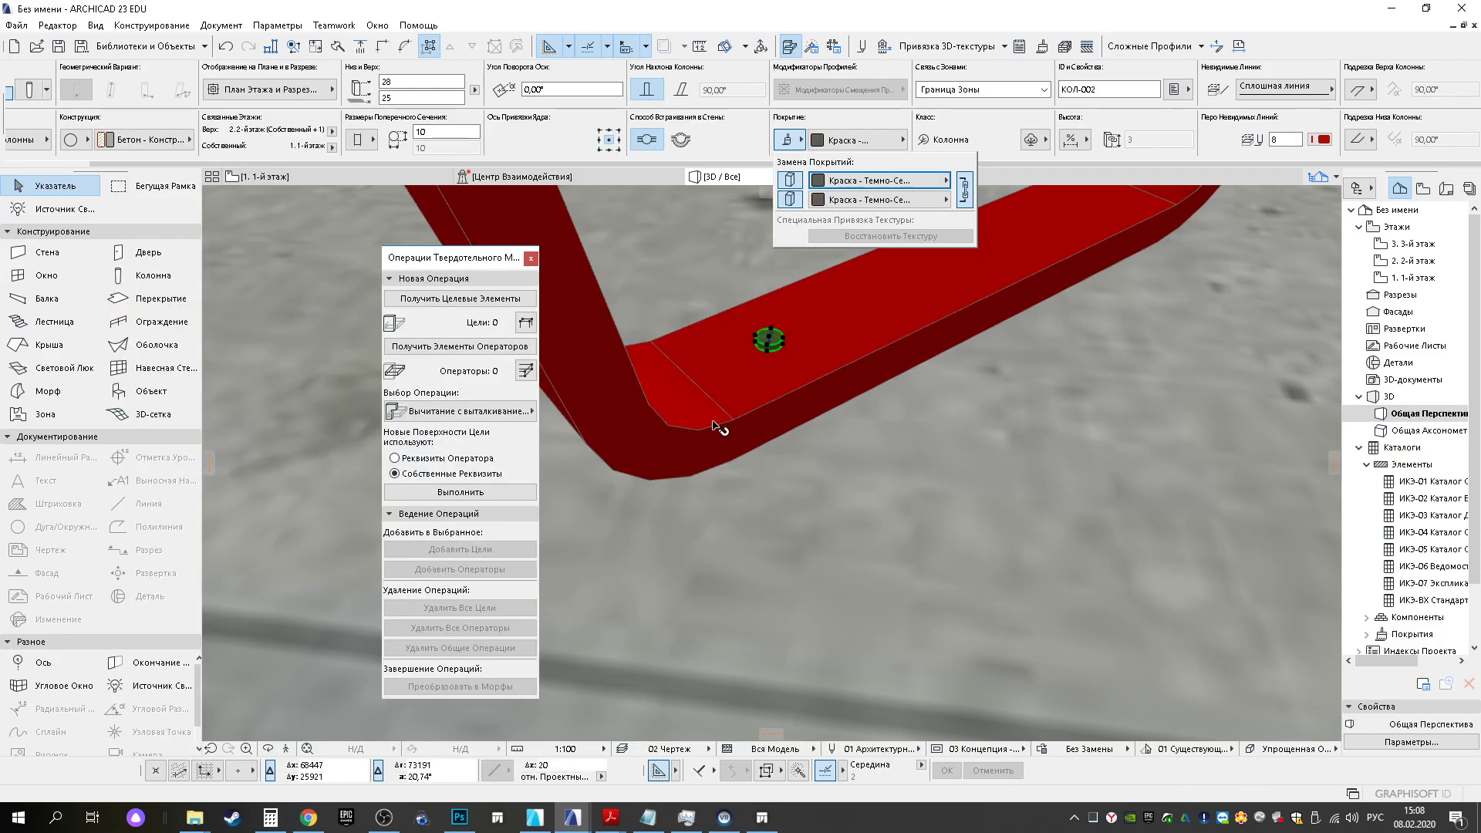
left_click(771, 340)
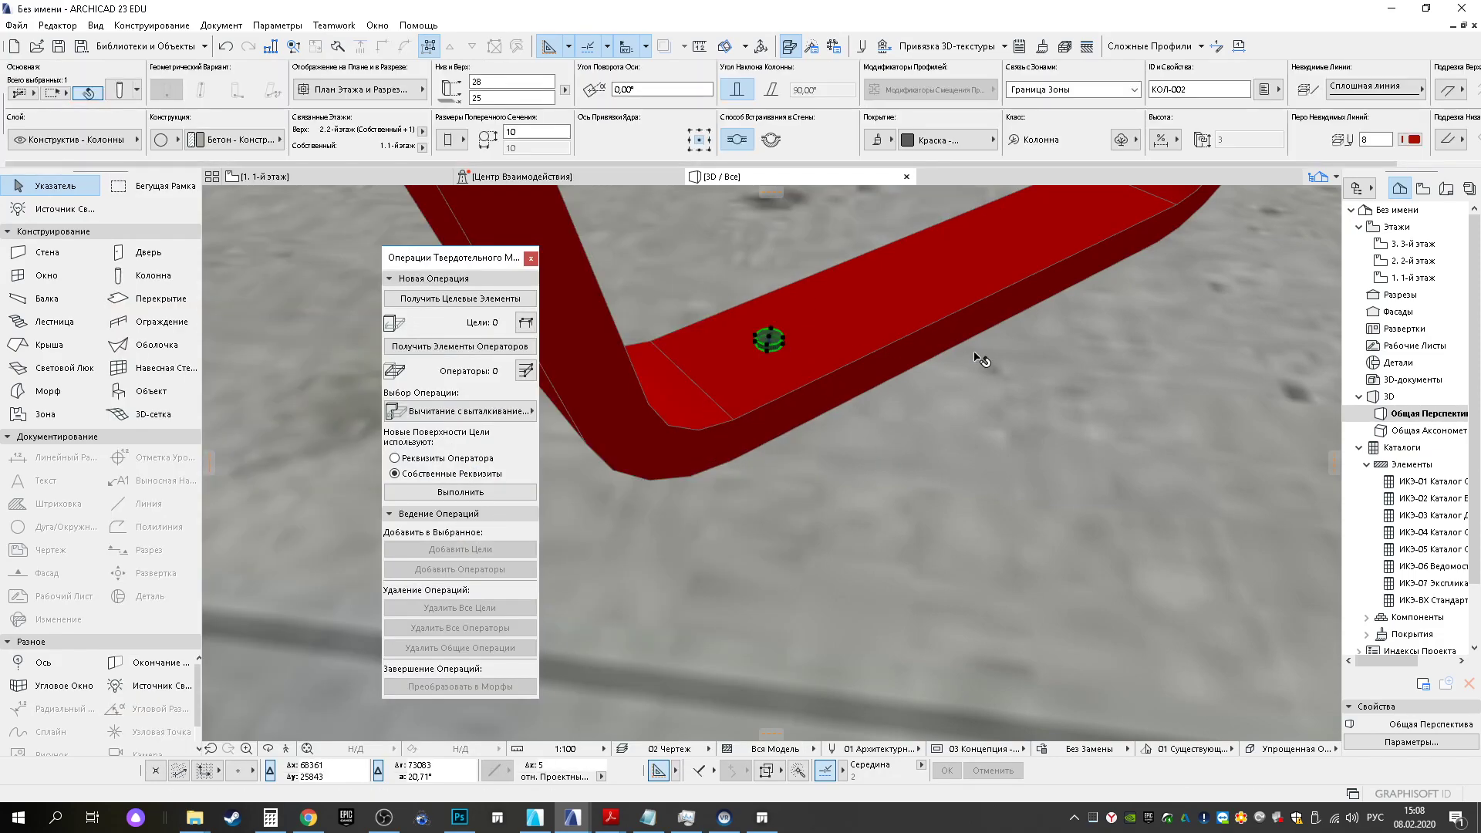
Mirror a copy of the bolt across the middle of the foot strip to place one near its other end
middle_click_drag(1017, 334, 800, 369, "shift")
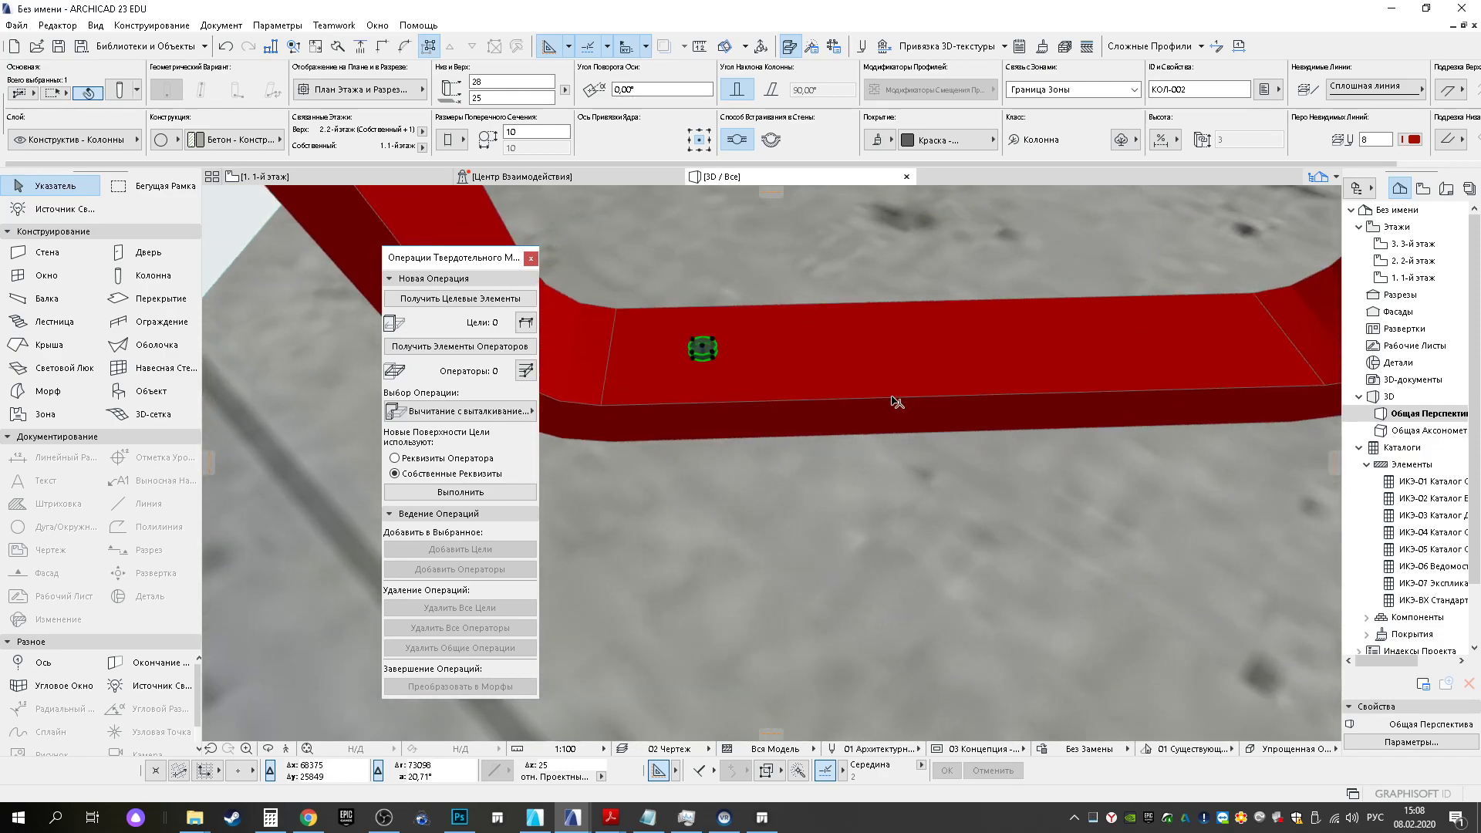
key("ctrl+shift+m")
left_click(968, 396)
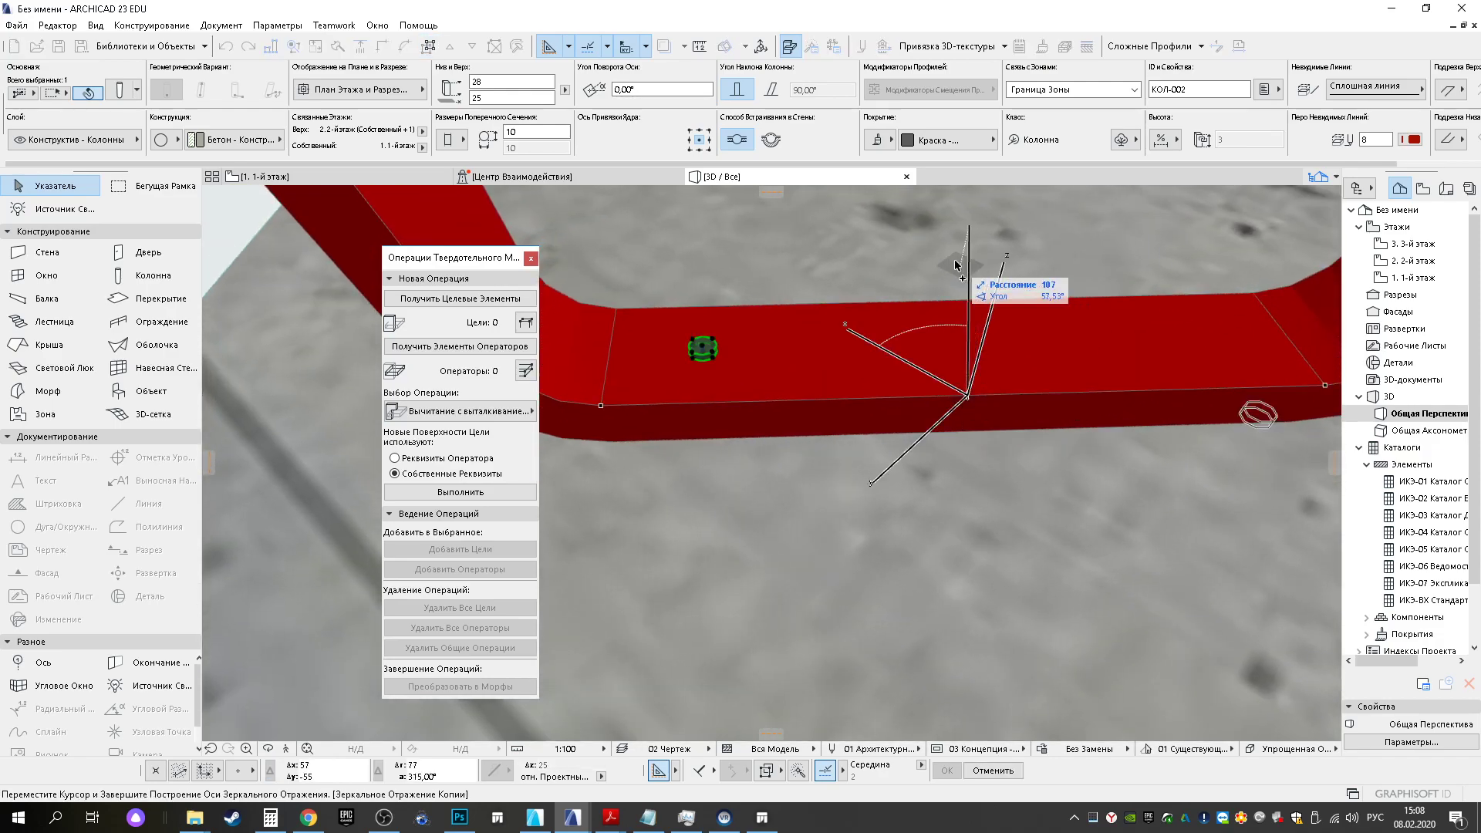
left_click(941, 251)
Select both bolts together with the leg and group them
left_click(704, 349, "shift")
scroll(704, 349, "down", 3)
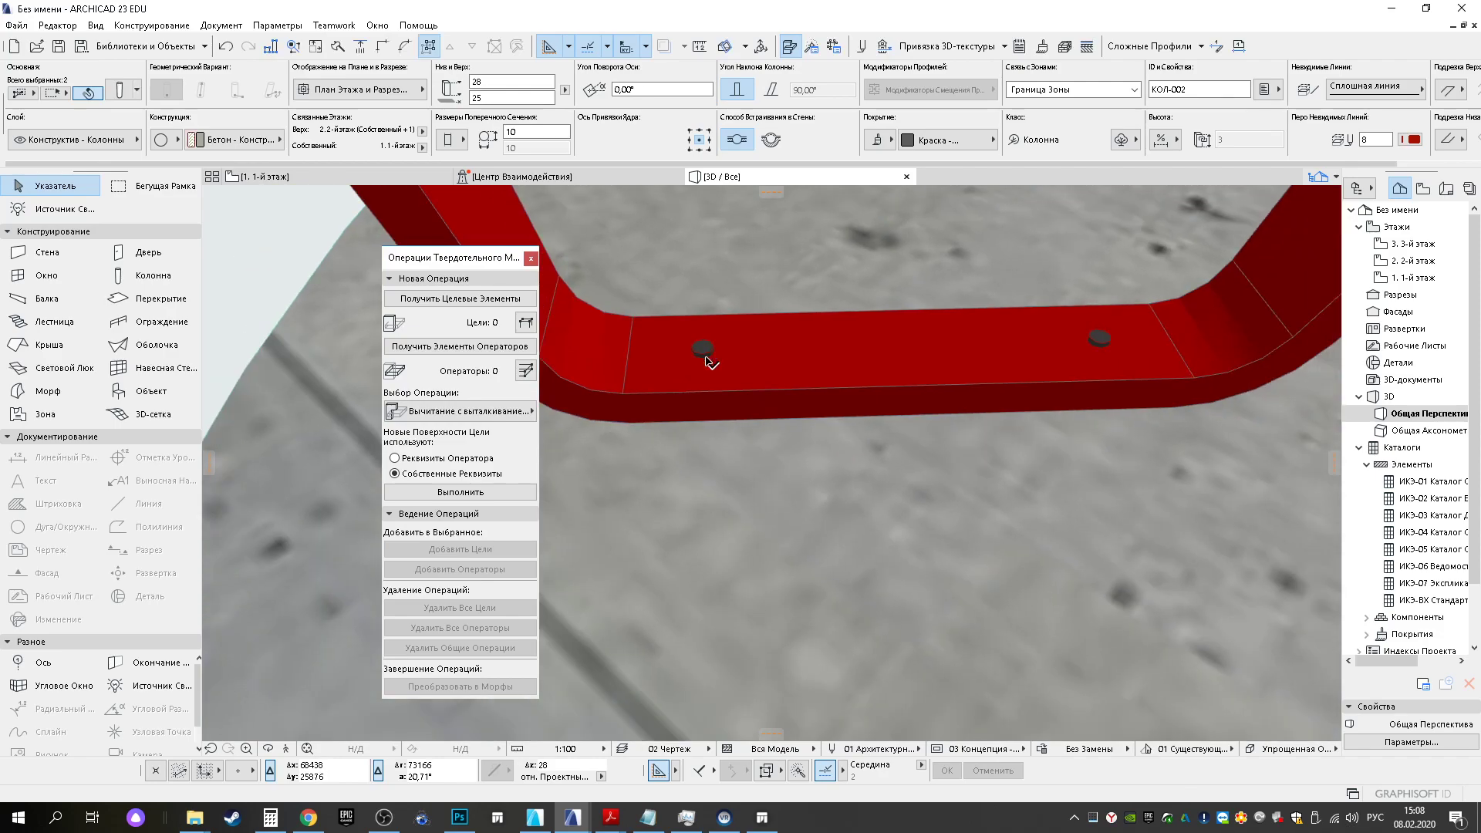
middle_click_drag(719, 352, 933, 353, "shift")
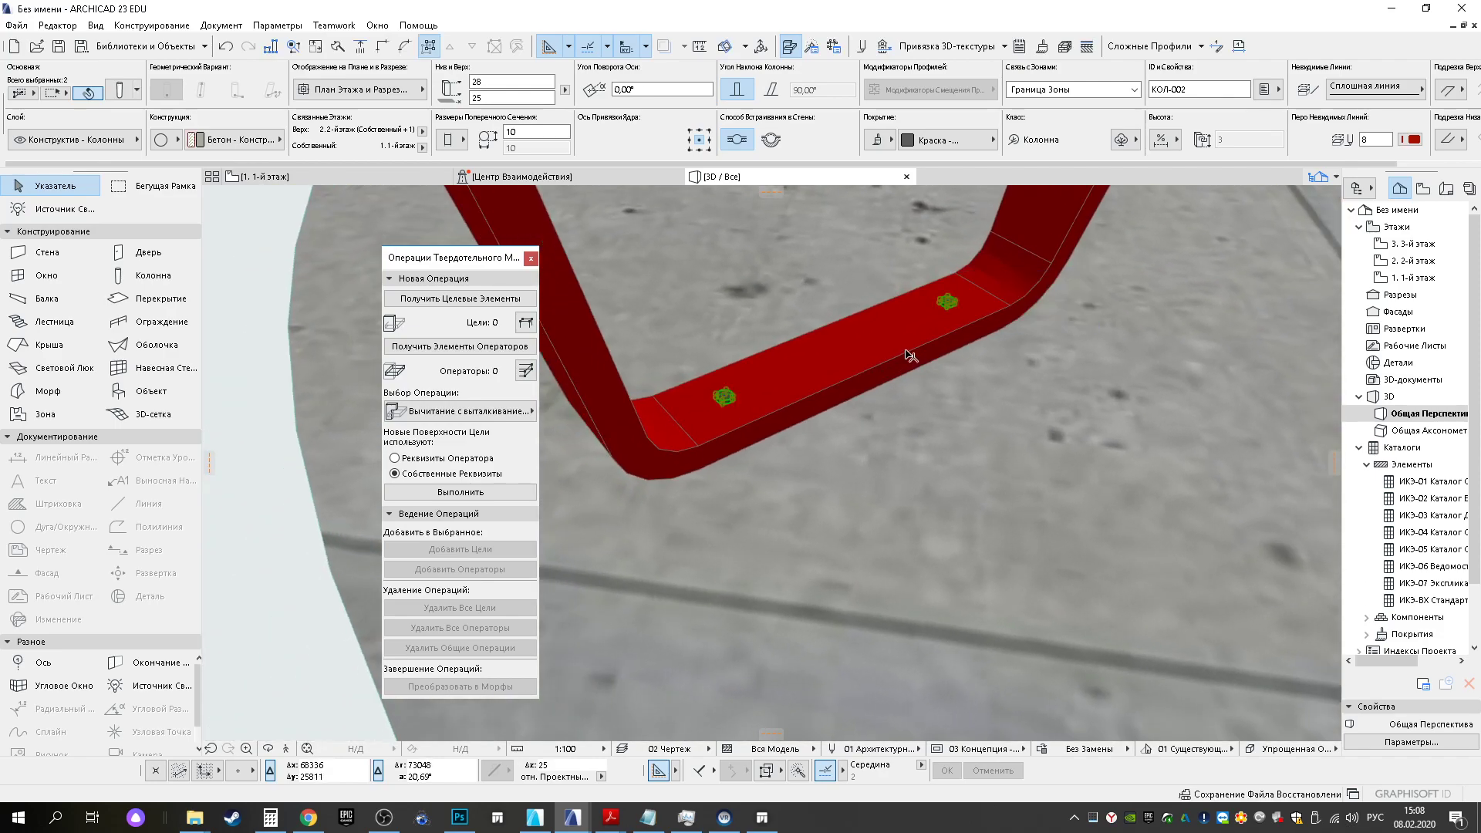
left_click(910, 354, "shift")
scroll(895, 399, "down", 6)
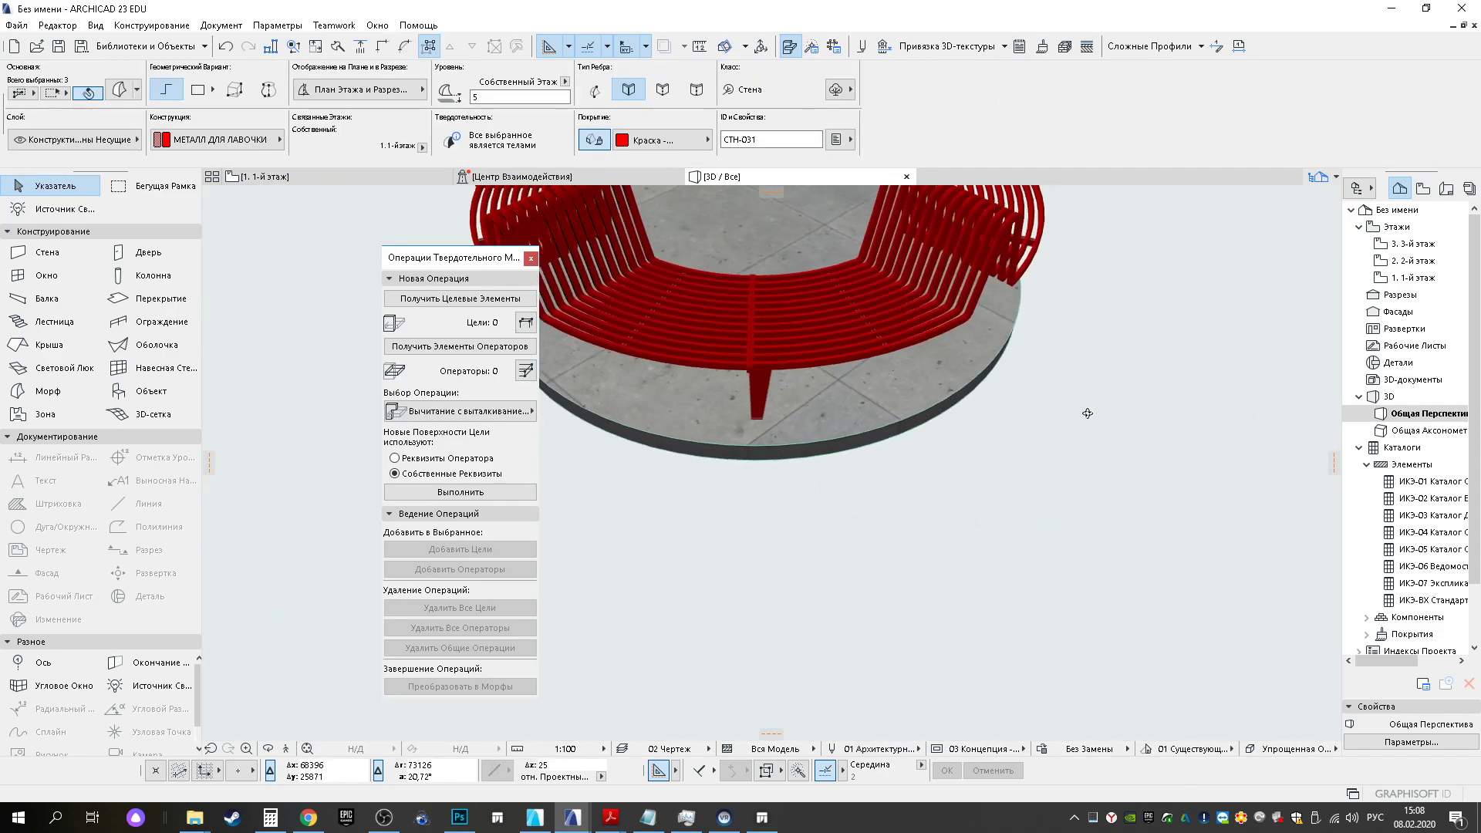
middle_click_drag(742, 391, 768, 472, "shift")
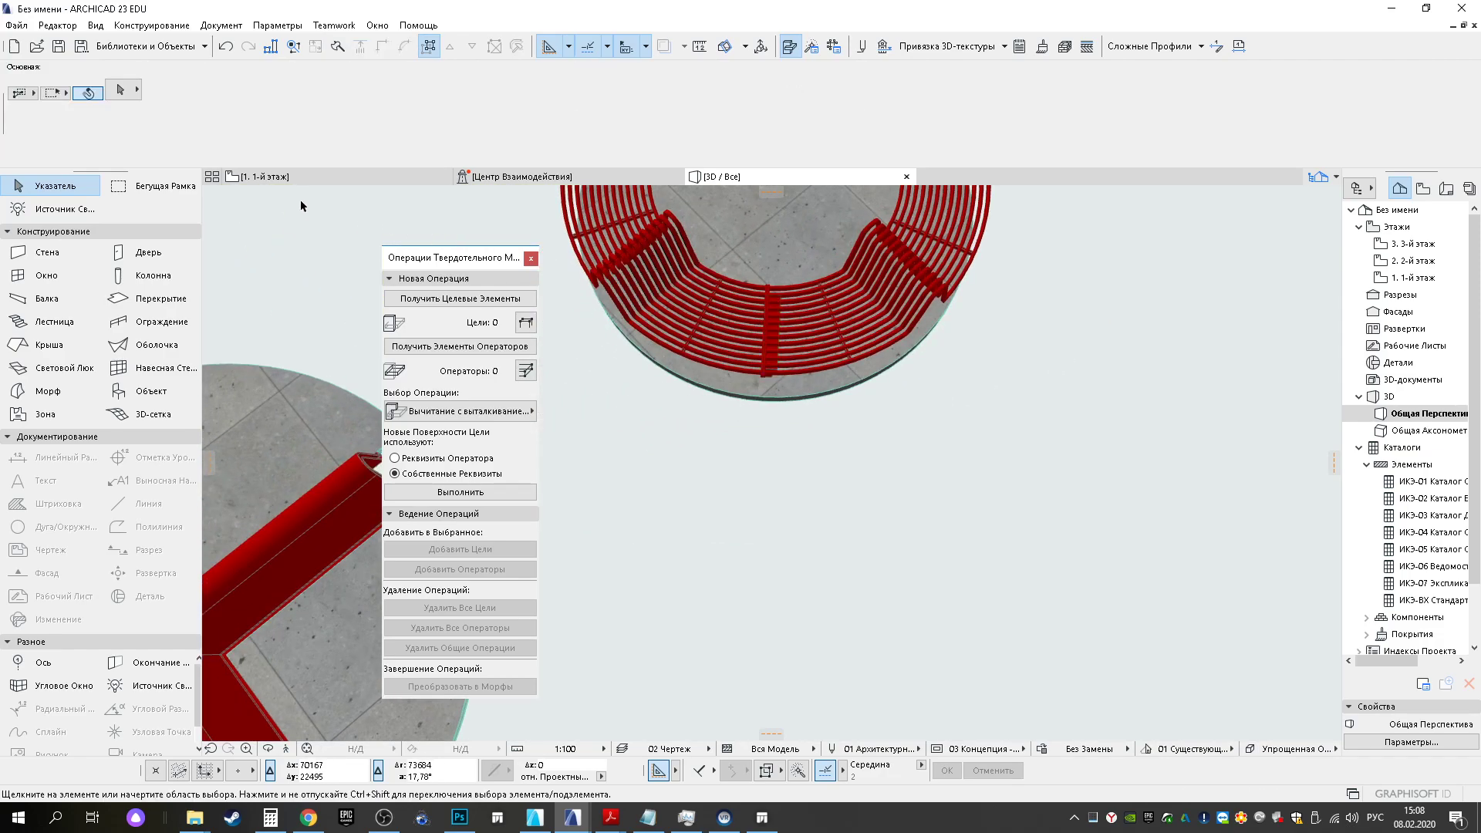
Switch to the first-floor plan and select the leg with its bolts as one group, with group selection active
left_click(266, 176)
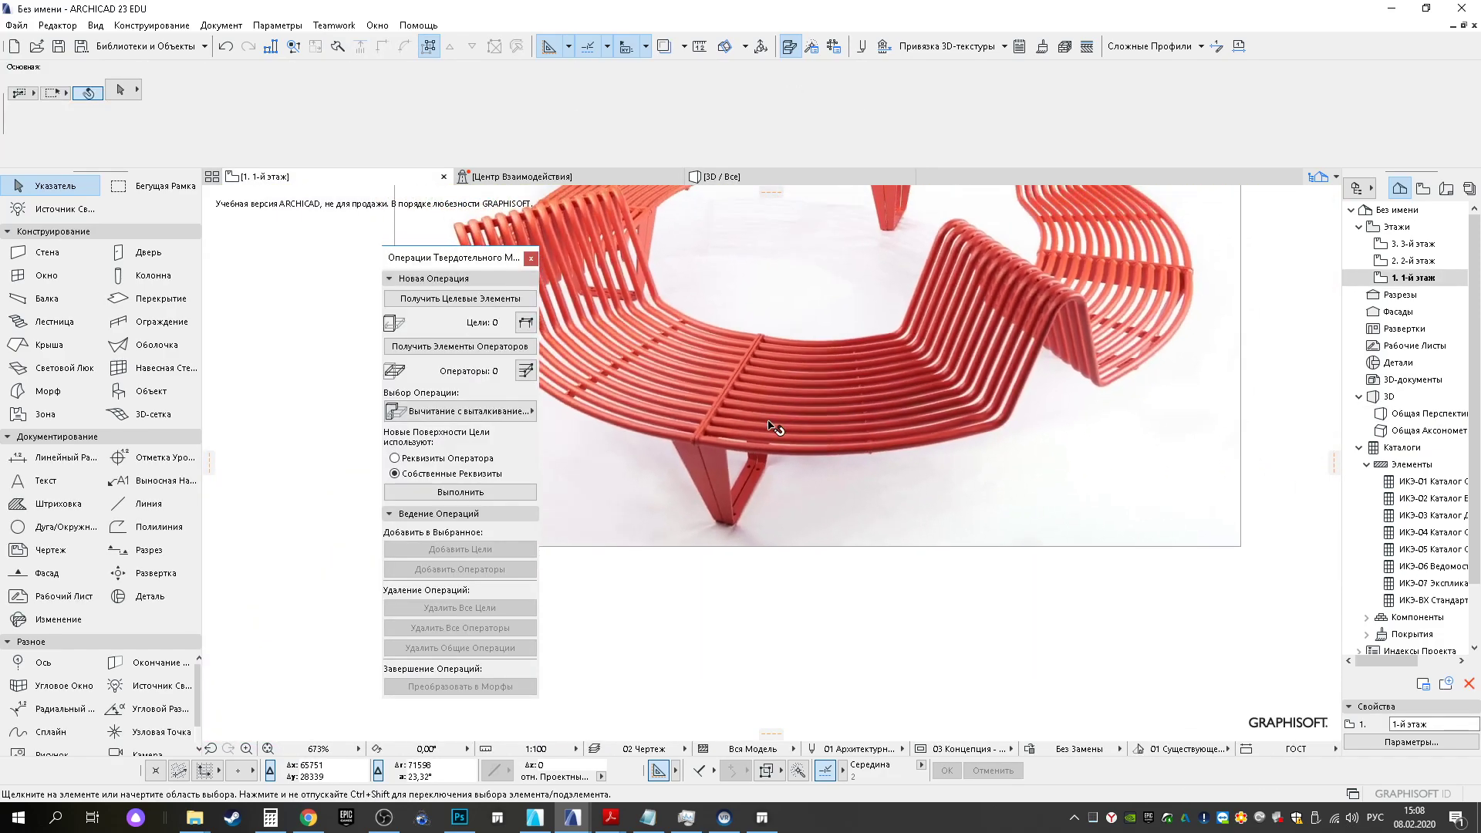
scroll(768, 423, "down", 5)
mouse_move(856, 624)
middle_mouse_down()
mouse_move(832, 432)
mouse_move(856, 366)
middle_mouse_up()
scroll(822, 466, "up", 10)
scroll(824, 479, "down", 3)
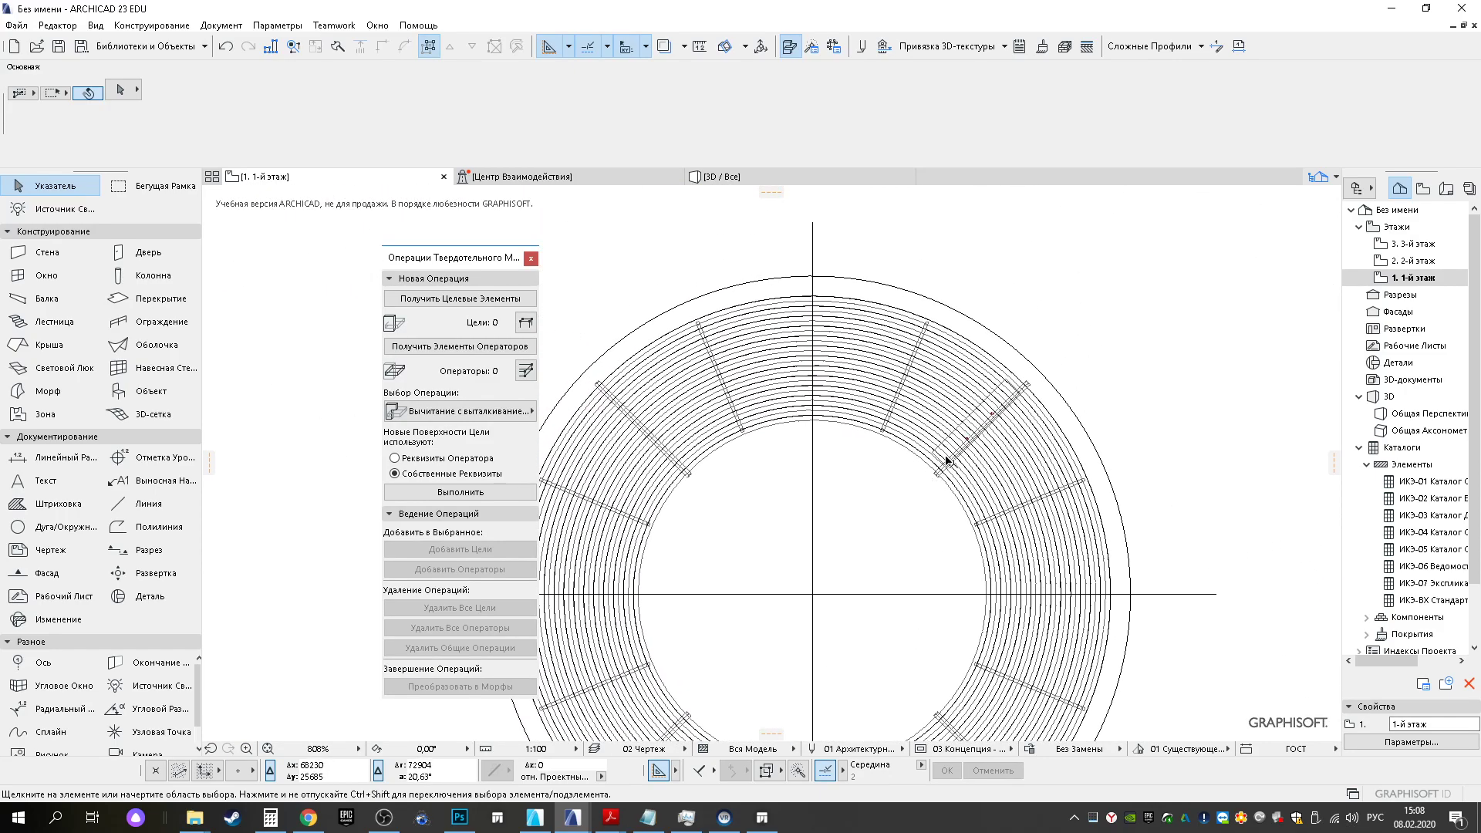
left_click(935, 455)
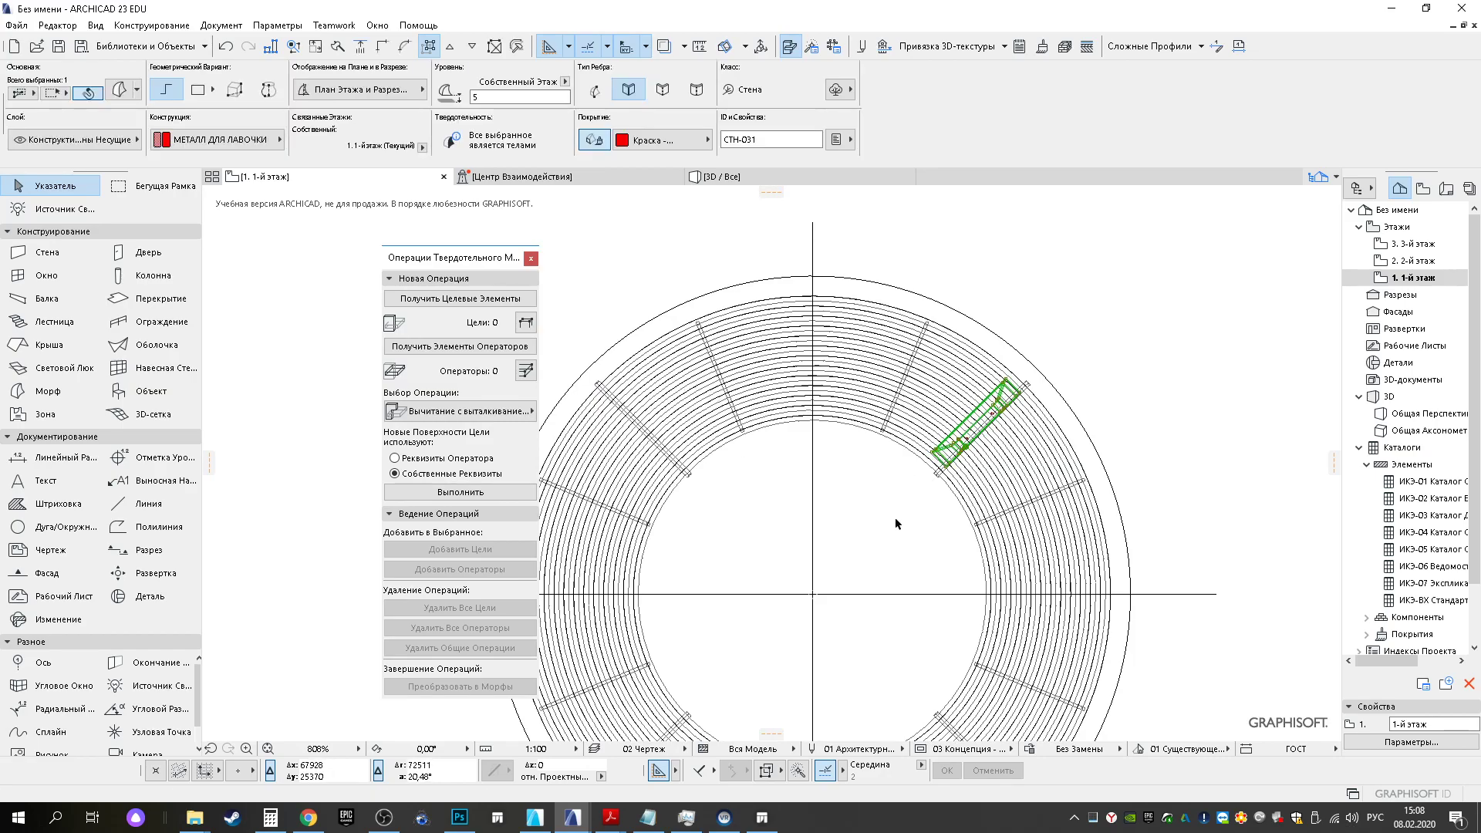
scroll(895, 517, "up", 3)
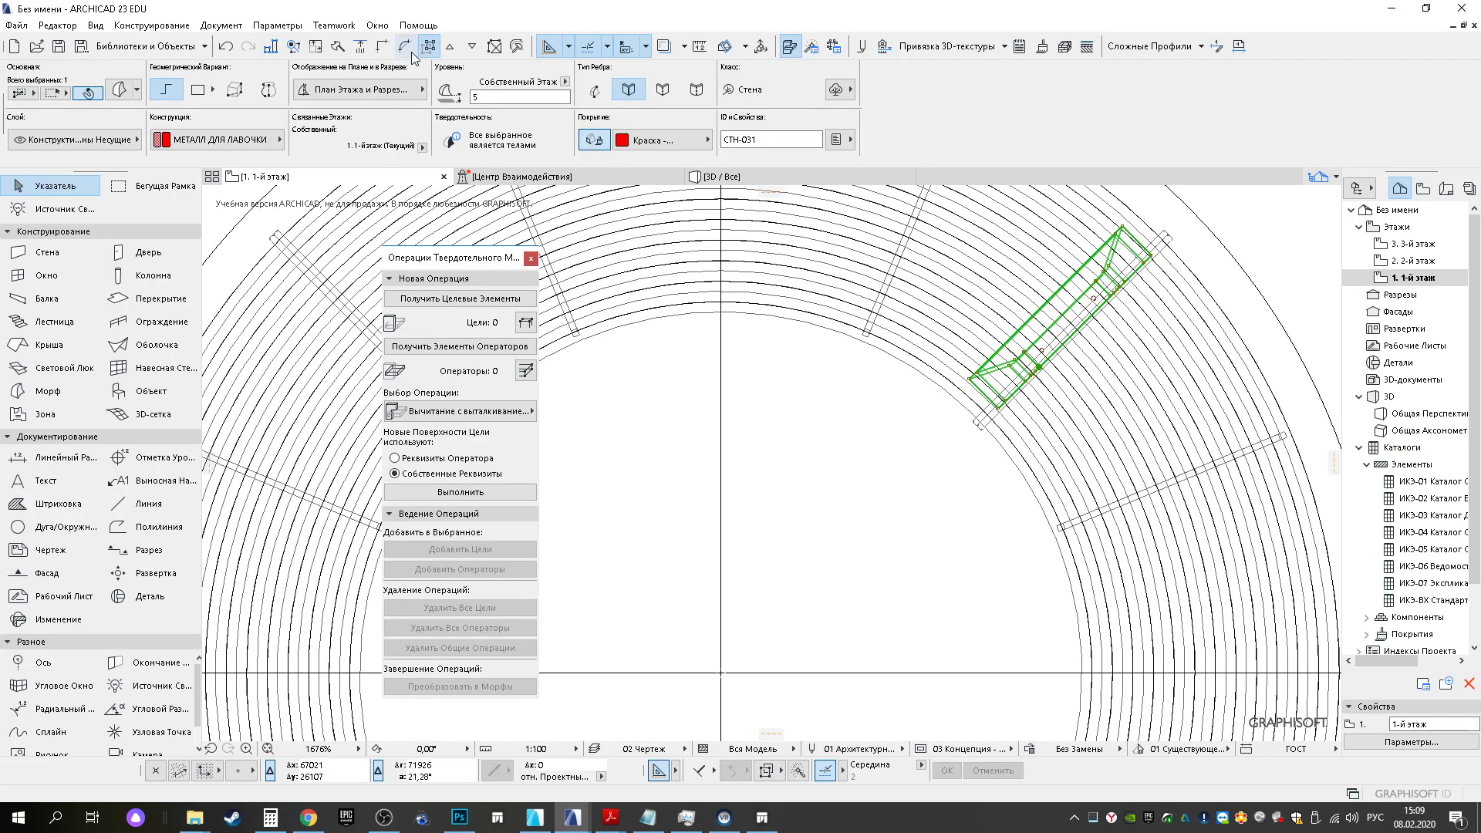
left_click(436, 51)
Rotate the leg group about the ring's centre, from its inner corner toward the end of the adjacent double rib
scroll(771, 570, "down", 3)
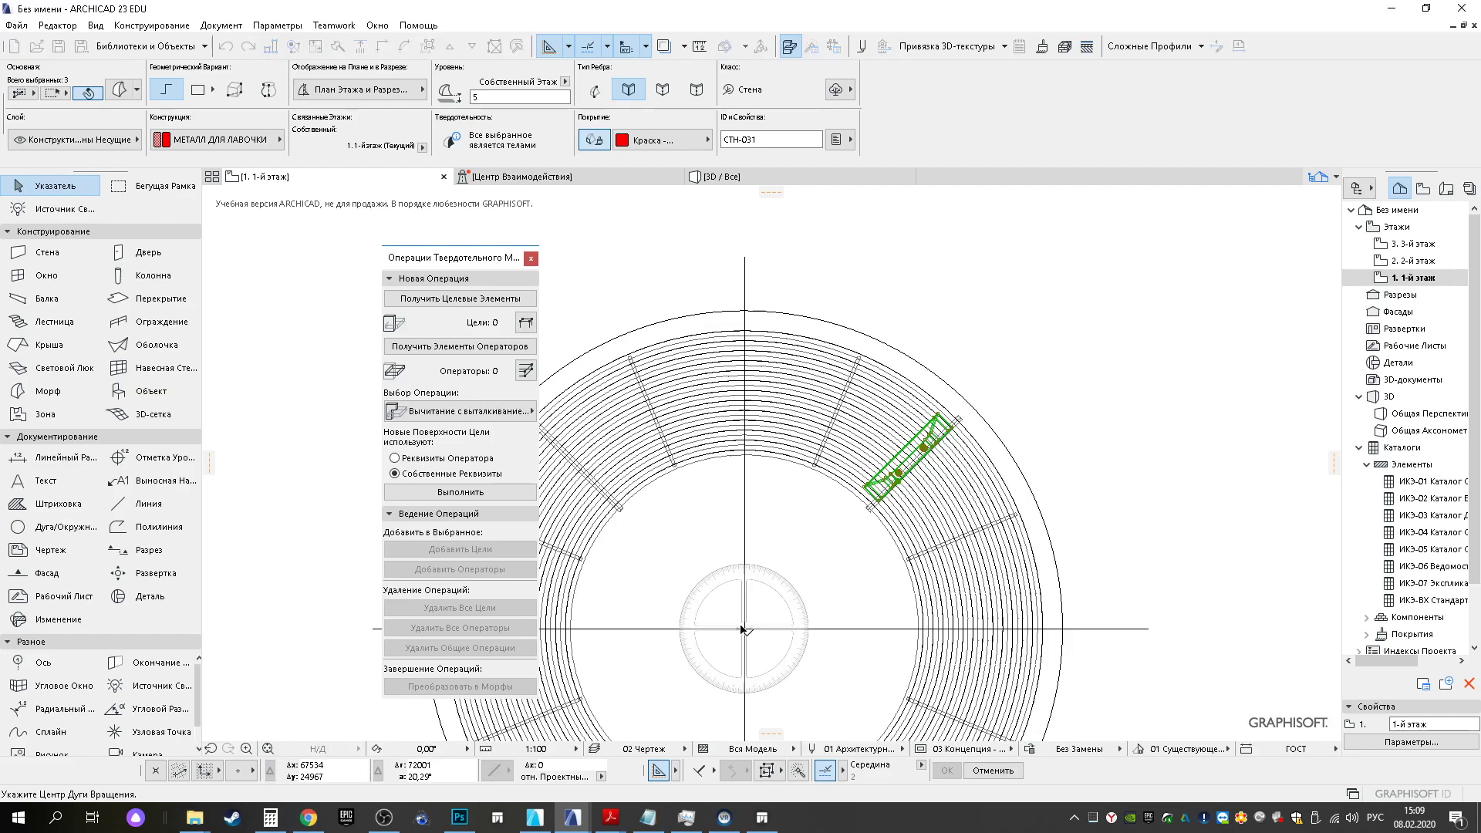
left_click(745, 631)
scroll(900, 455, "up", 5)
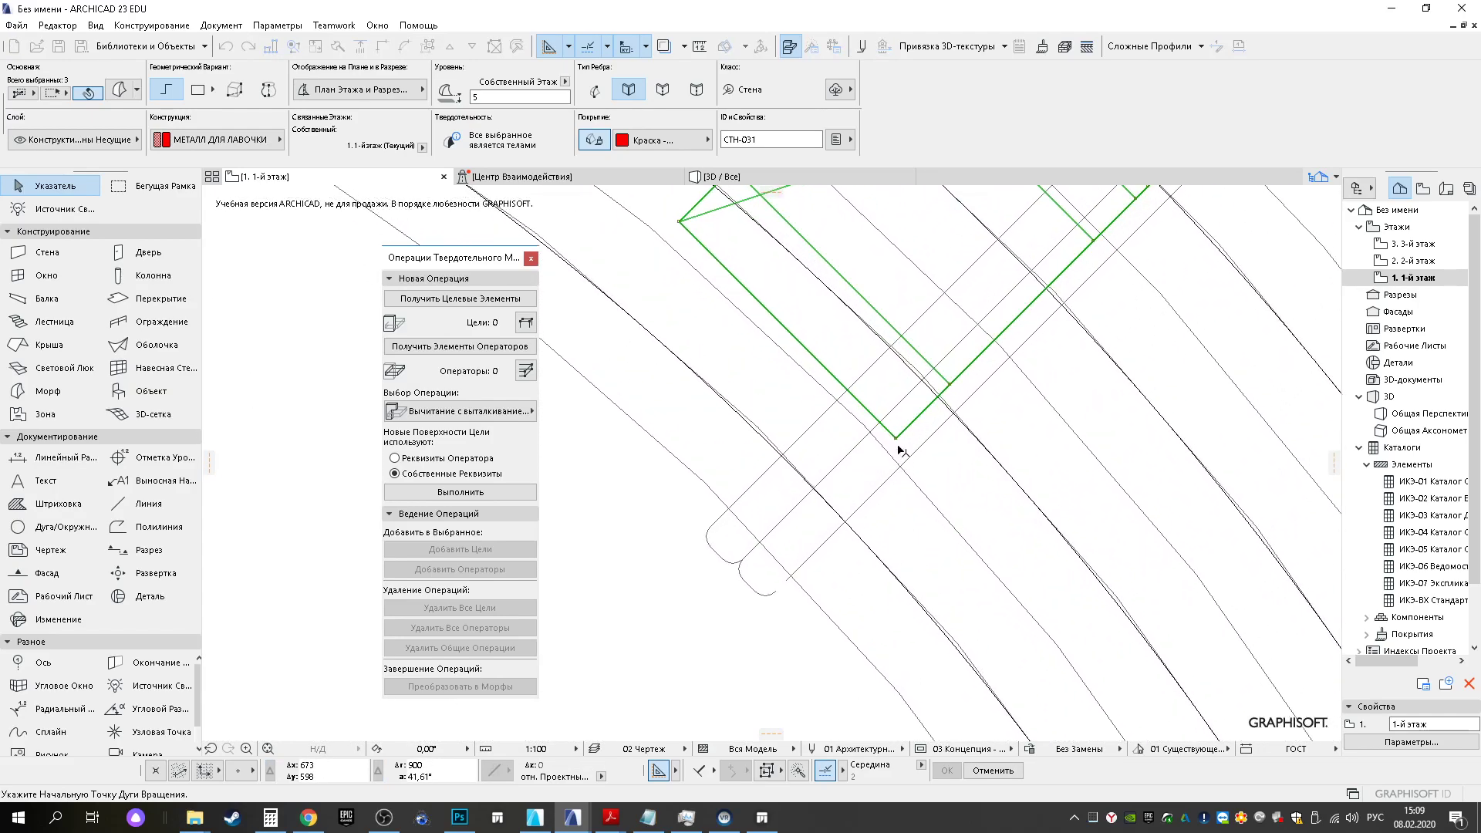
left_click(896, 441)
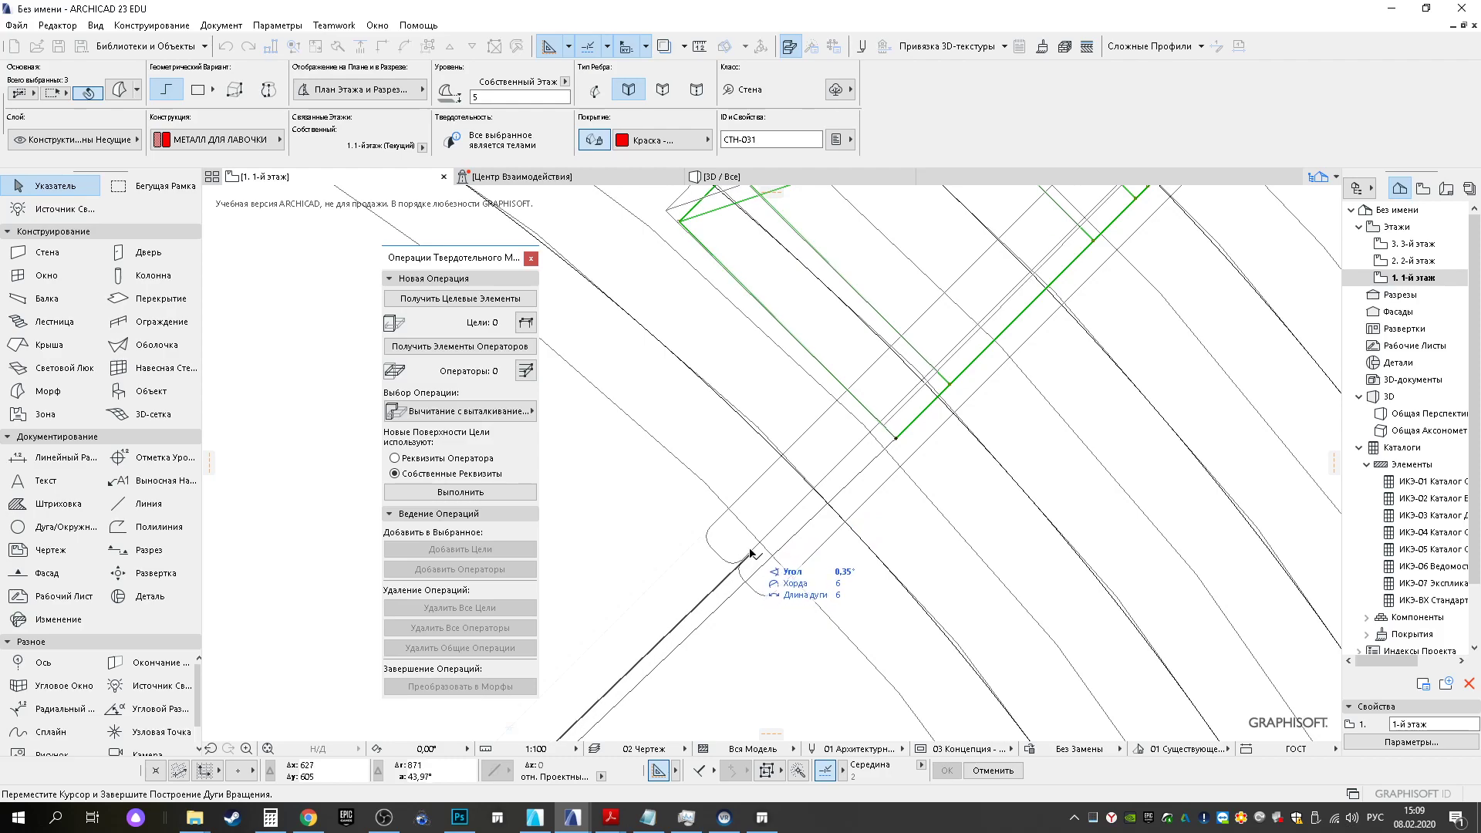
middle_click_drag(1018, 270, 671, 597)
middle_click_drag(1188, 191, 931, 443)
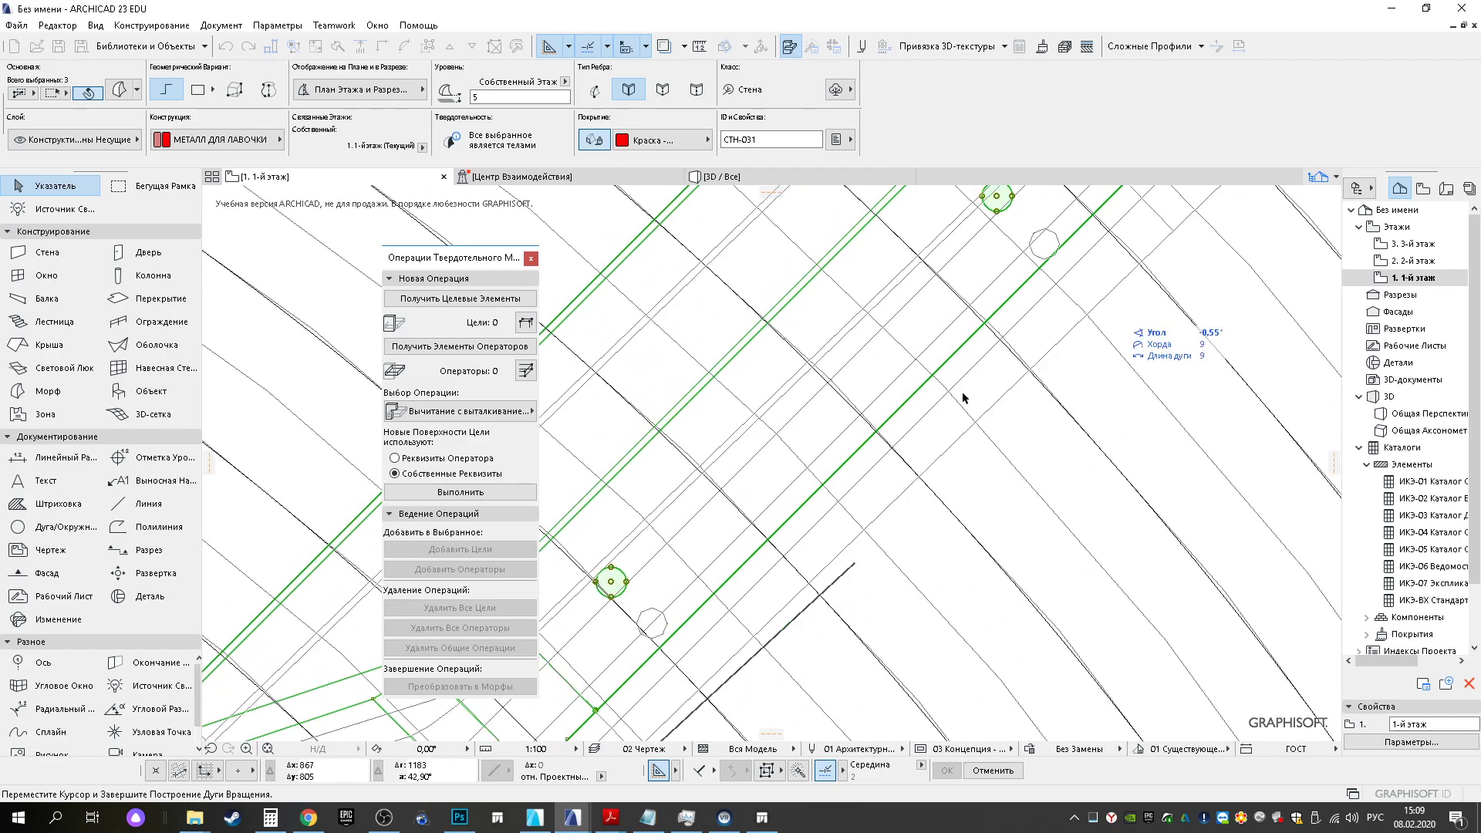
middle_click_drag(1081, 239, 853, 537)
middle_click_drag(1179, 235, 986, 476)
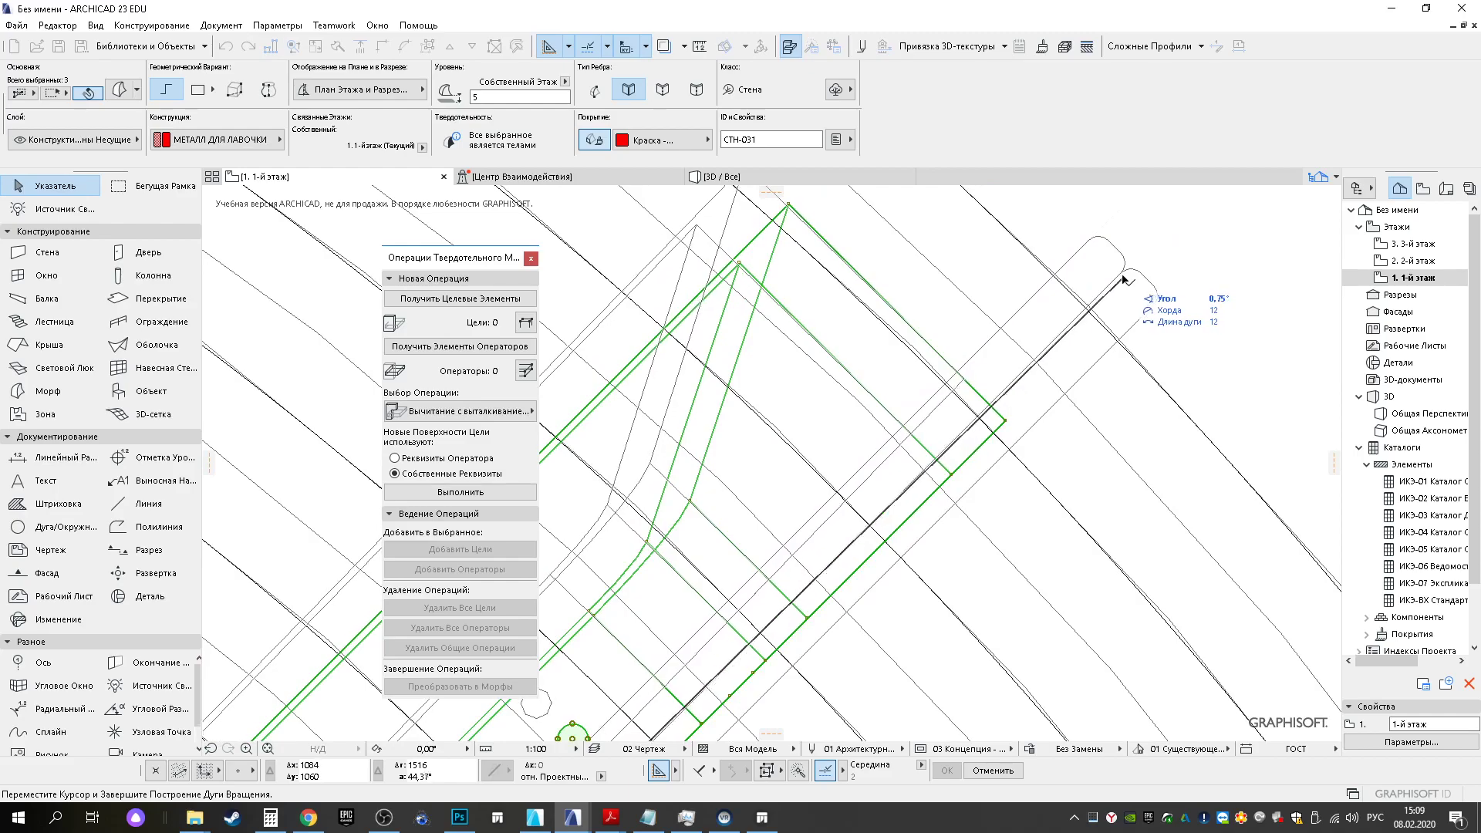
left_click(1123, 279)
scroll(964, 425, "up", 5)
scroll(1002, 363, "down", 3)
middle_click_drag(829, 518, 881, 417)
middle_click_drag(707, 608, 837, 463)
key("ctrl+e")
left_click(701, 585)
middle_click_drag(1168, 274, 813, 549)
scroll(794, 456, "up", 5)
key("Escape")
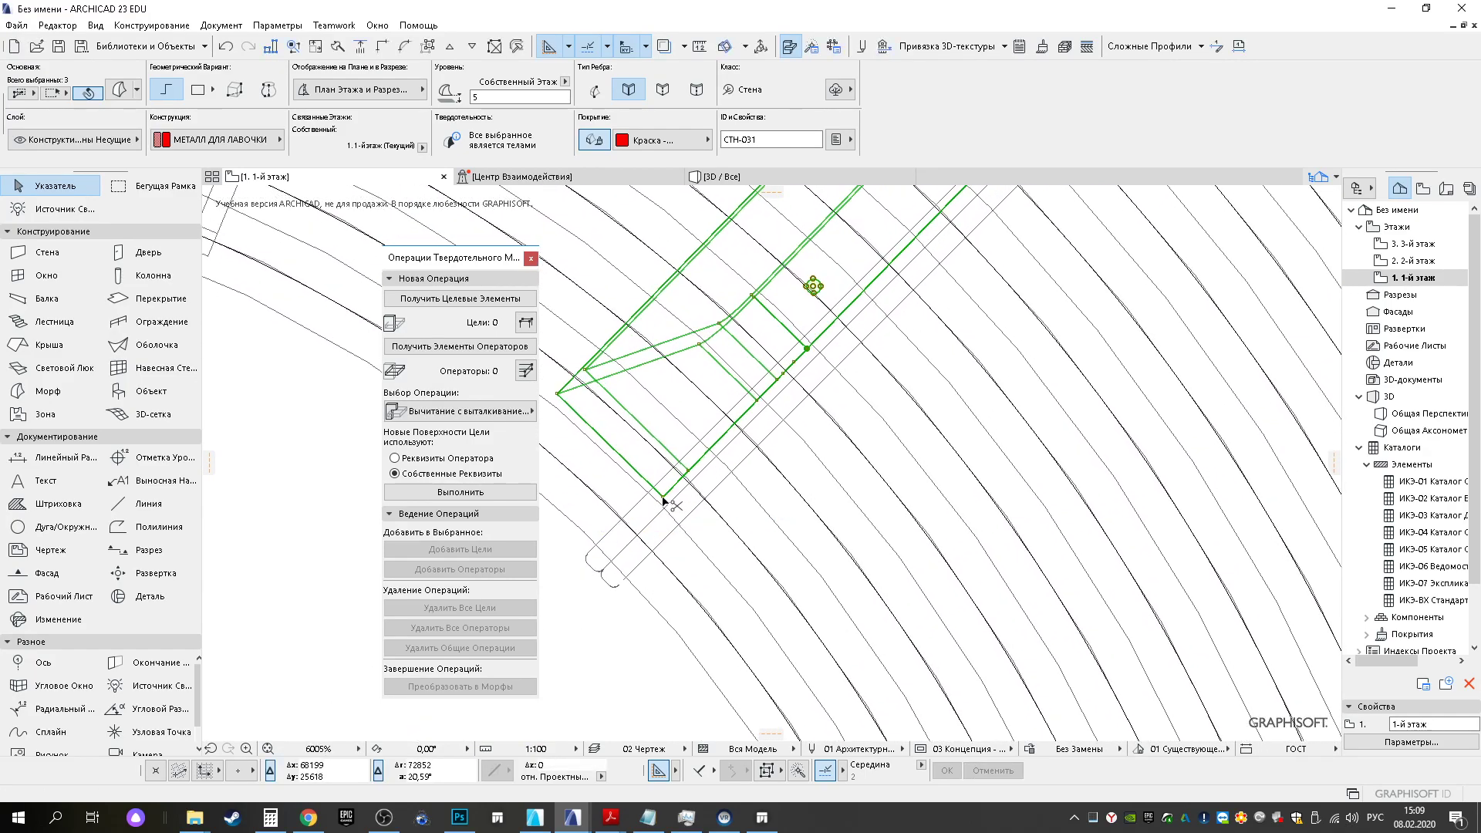
Draw a diagonal guide line from the ring's centre outward between the two adjoining ribs, ending beyond the outer circle
scroll(663, 501, "down", 3)
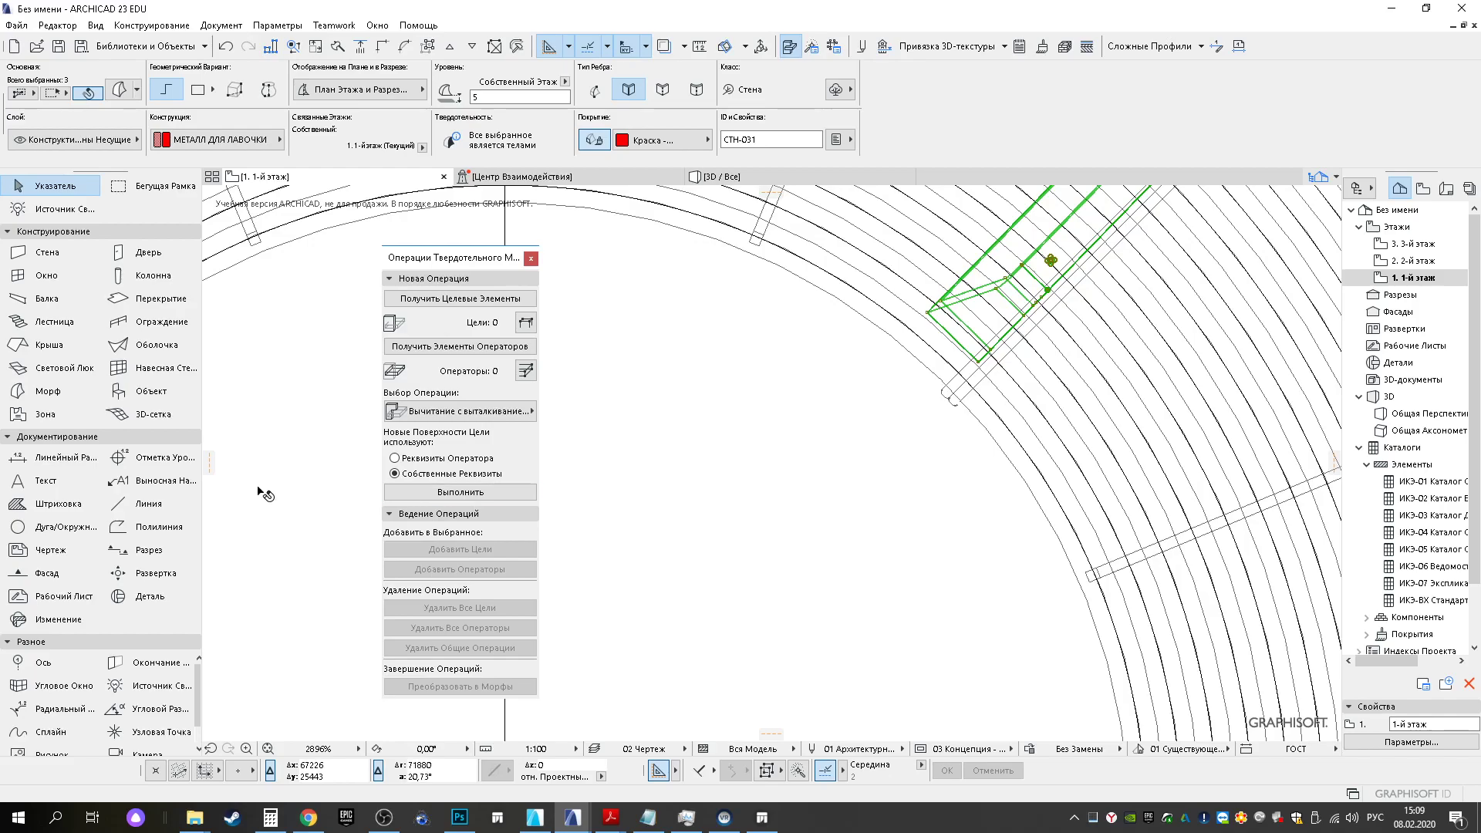
left_click(149, 503)
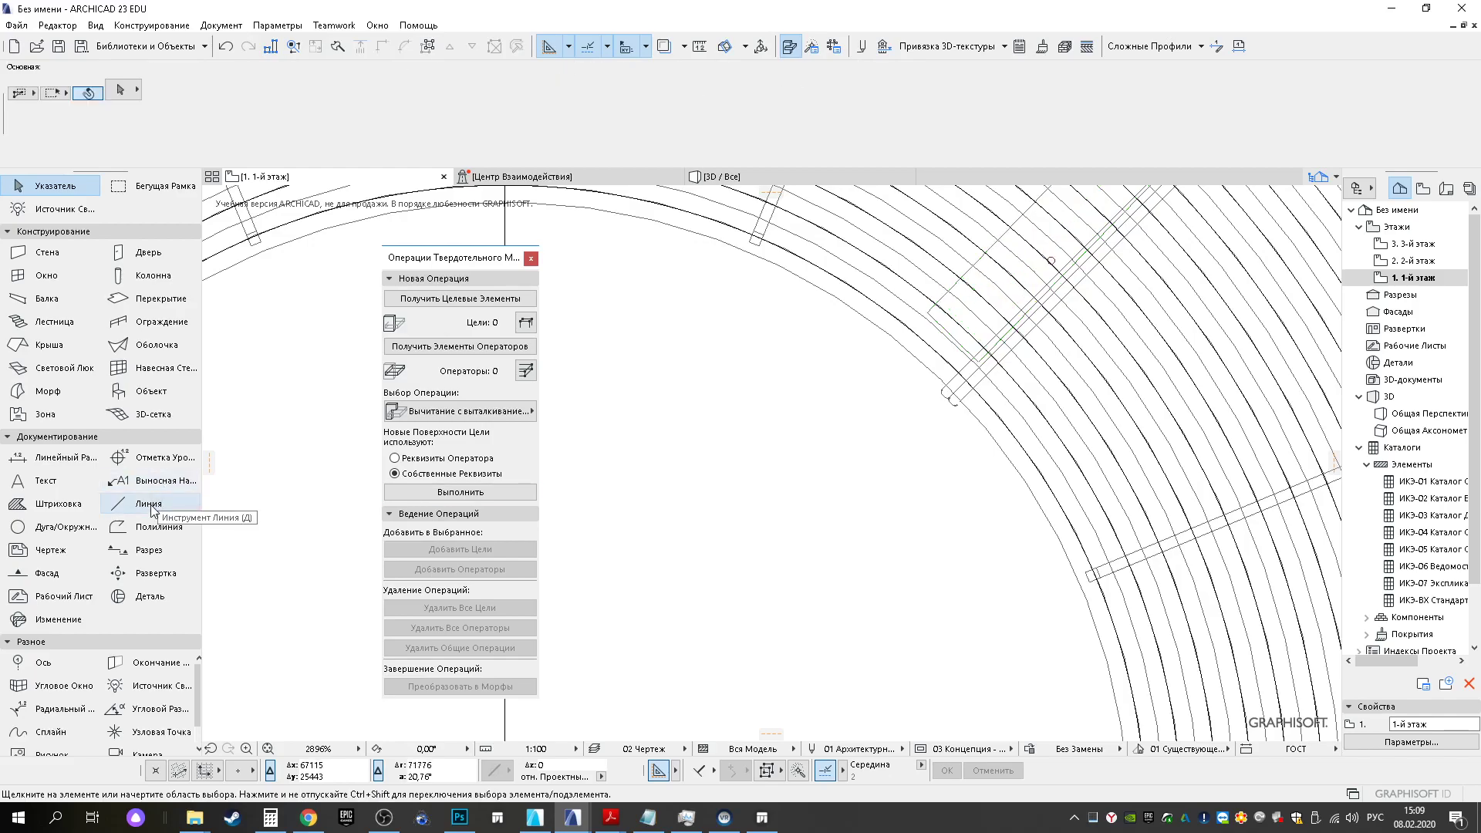
left_click(691, 657)
scroll(1008, 413, "down", 4)
middle_click_drag(1008, 413, 745, 595)
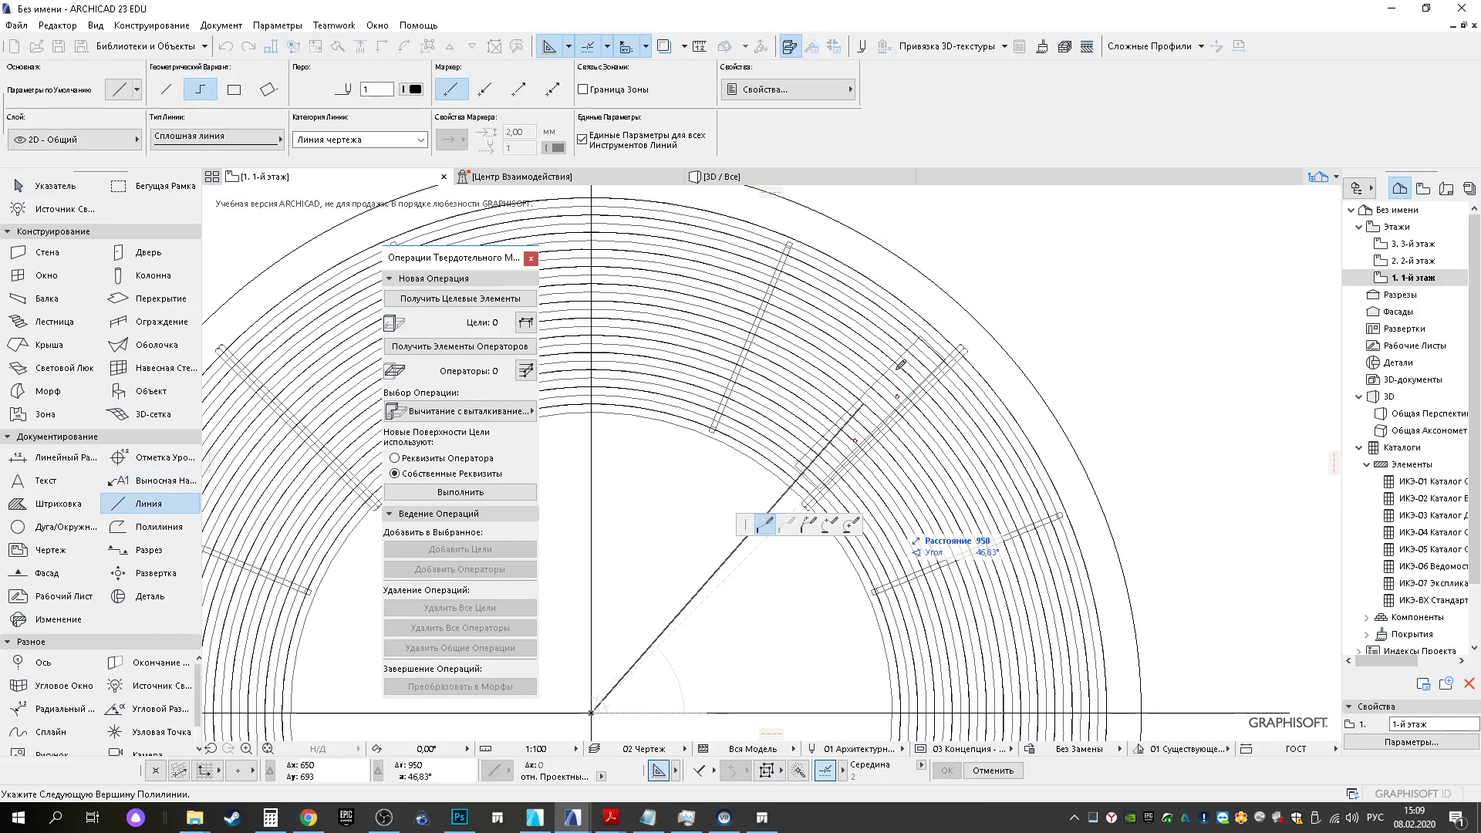
double_click(1033, 269)
key("Escape")
Move the leg group so its outer corner beside the ribs lies on the diagonal guide line
scroll(927, 347, "up", 5)
left_click(921, 338)
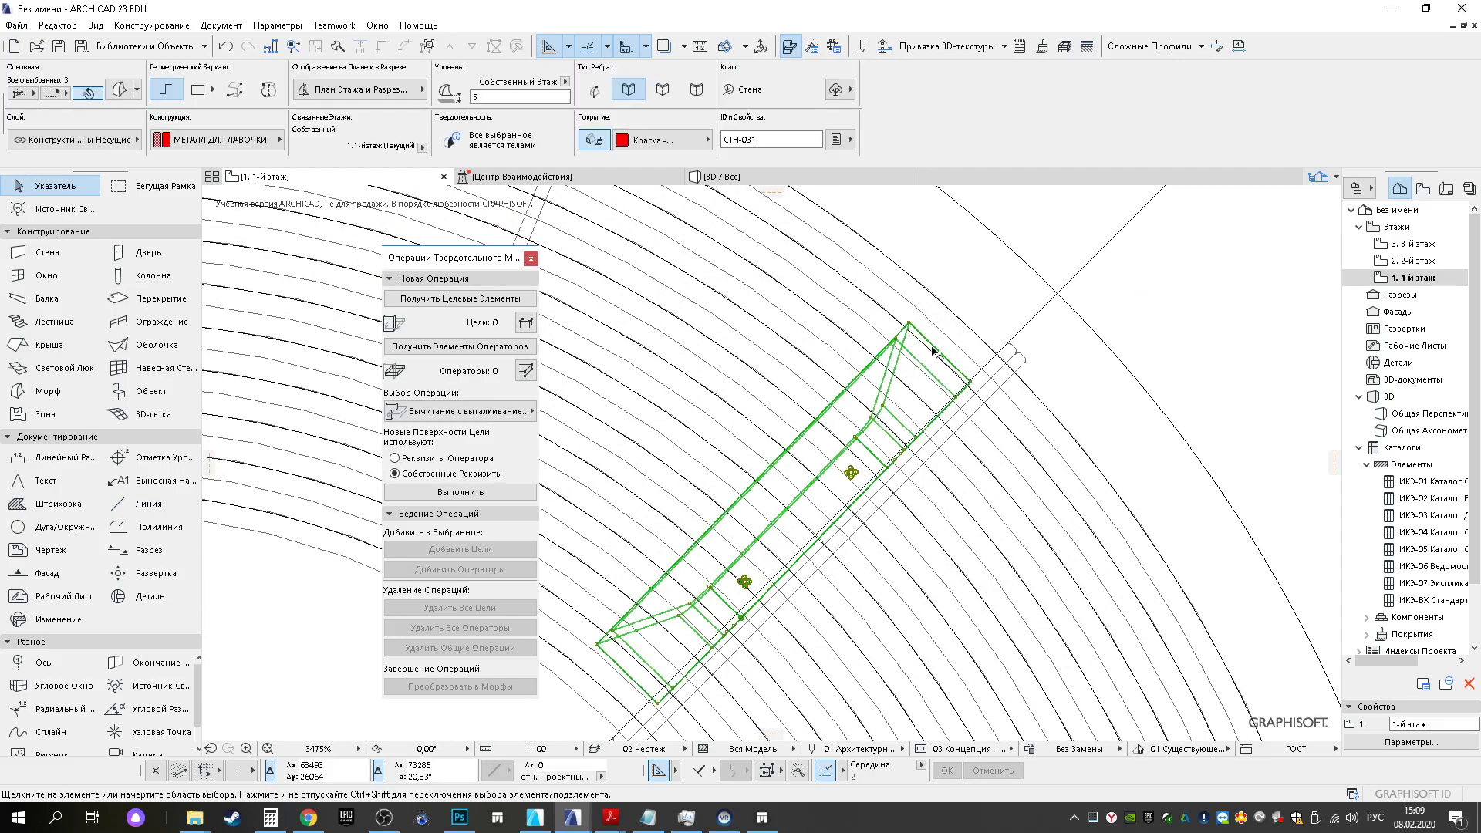
scroll(973, 374, "up", 5)
left_click(974, 355)
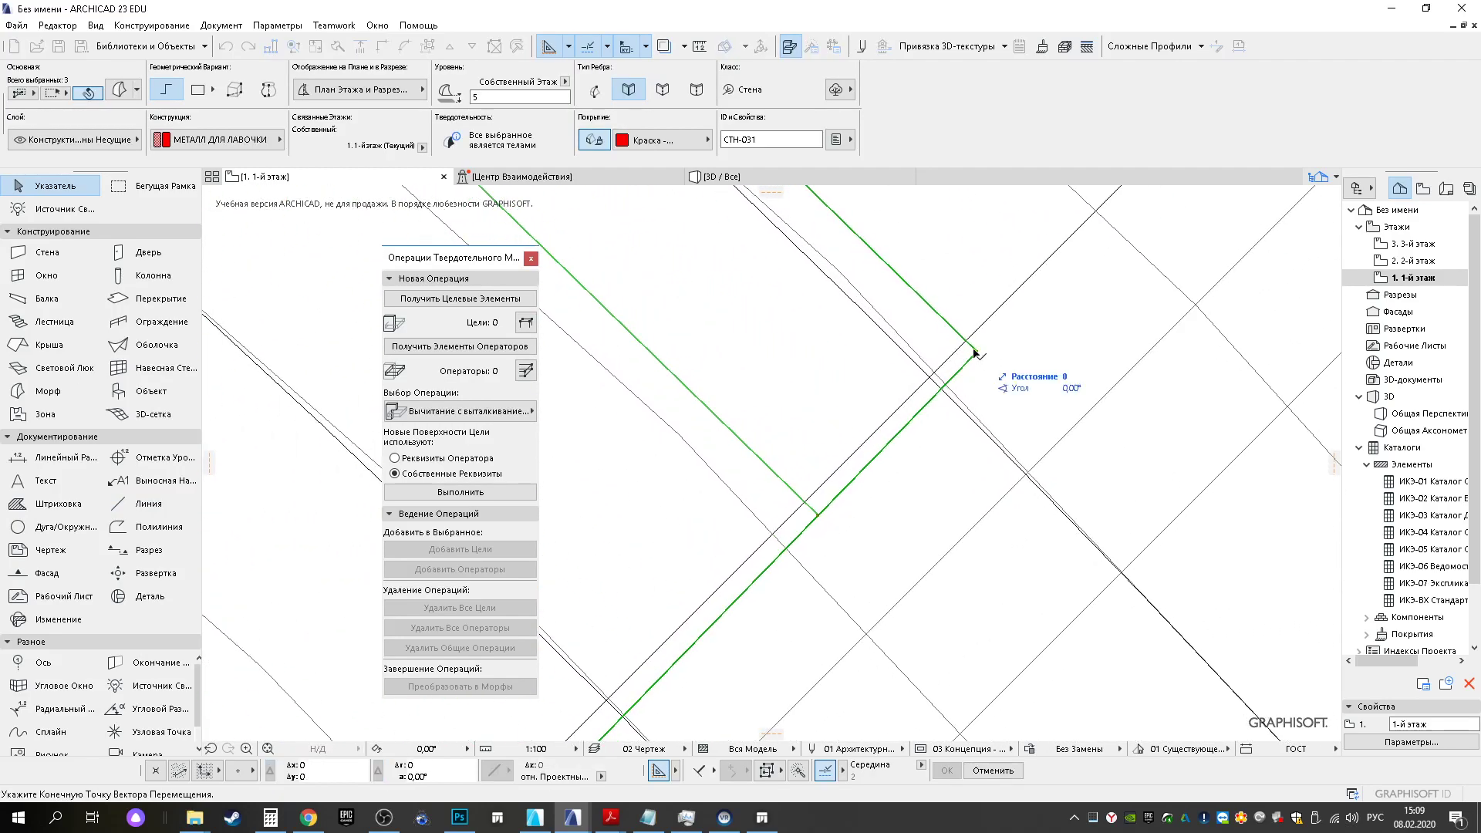
left_click(965, 341)
Rotate the leg group about its outer corner to align its long edge with the diagonal guide line
key("ctrl+e")
left_click(965, 341)
scroll(925, 401, "down", 6)
middle_click_drag(907, 432, 918, 350)
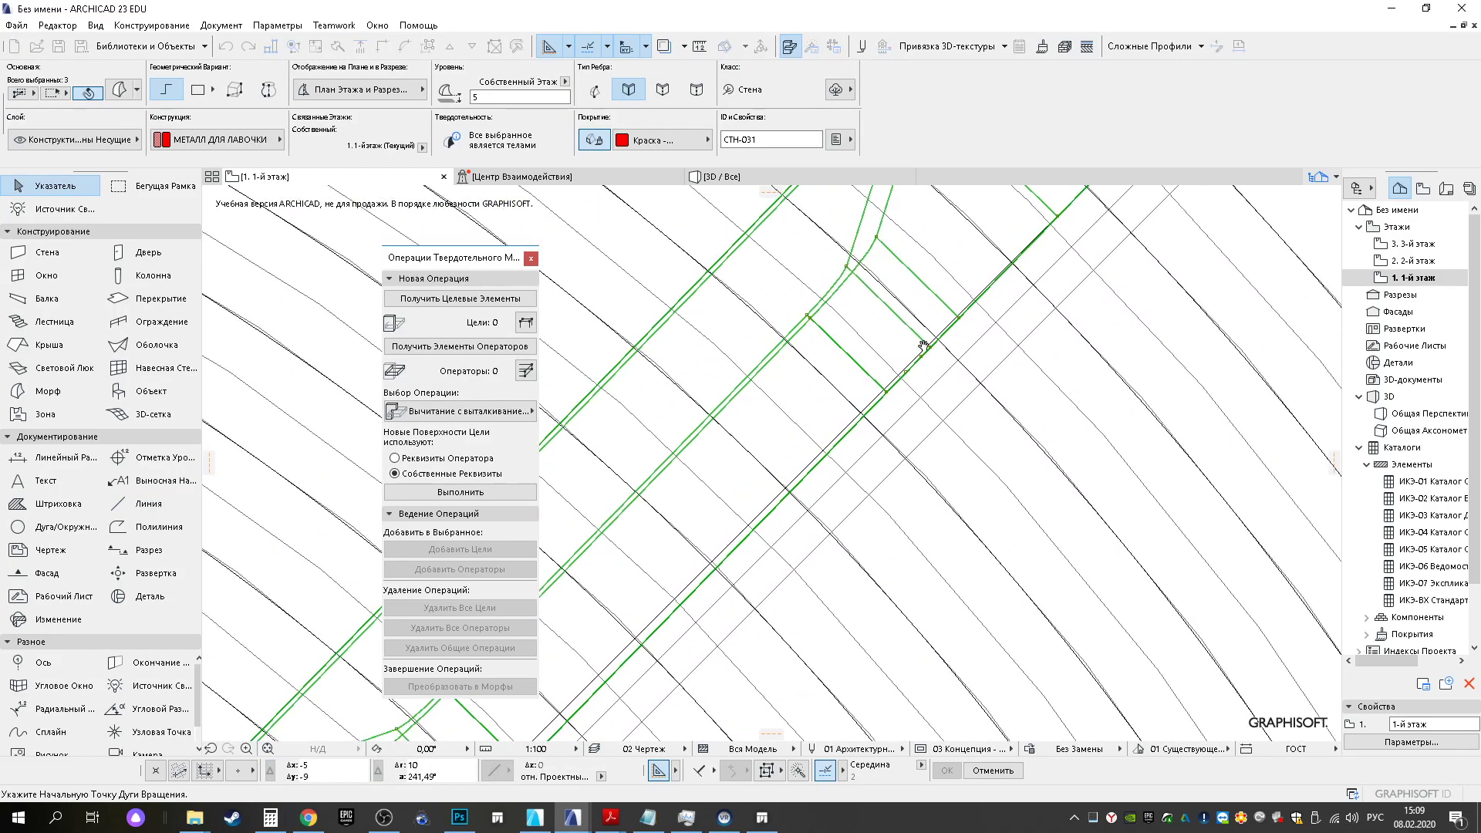
scroll(830, 471, "down", 4)
middle_click_drag(757, 577, 949, 435)
scroll(822, 520, "up", 7)
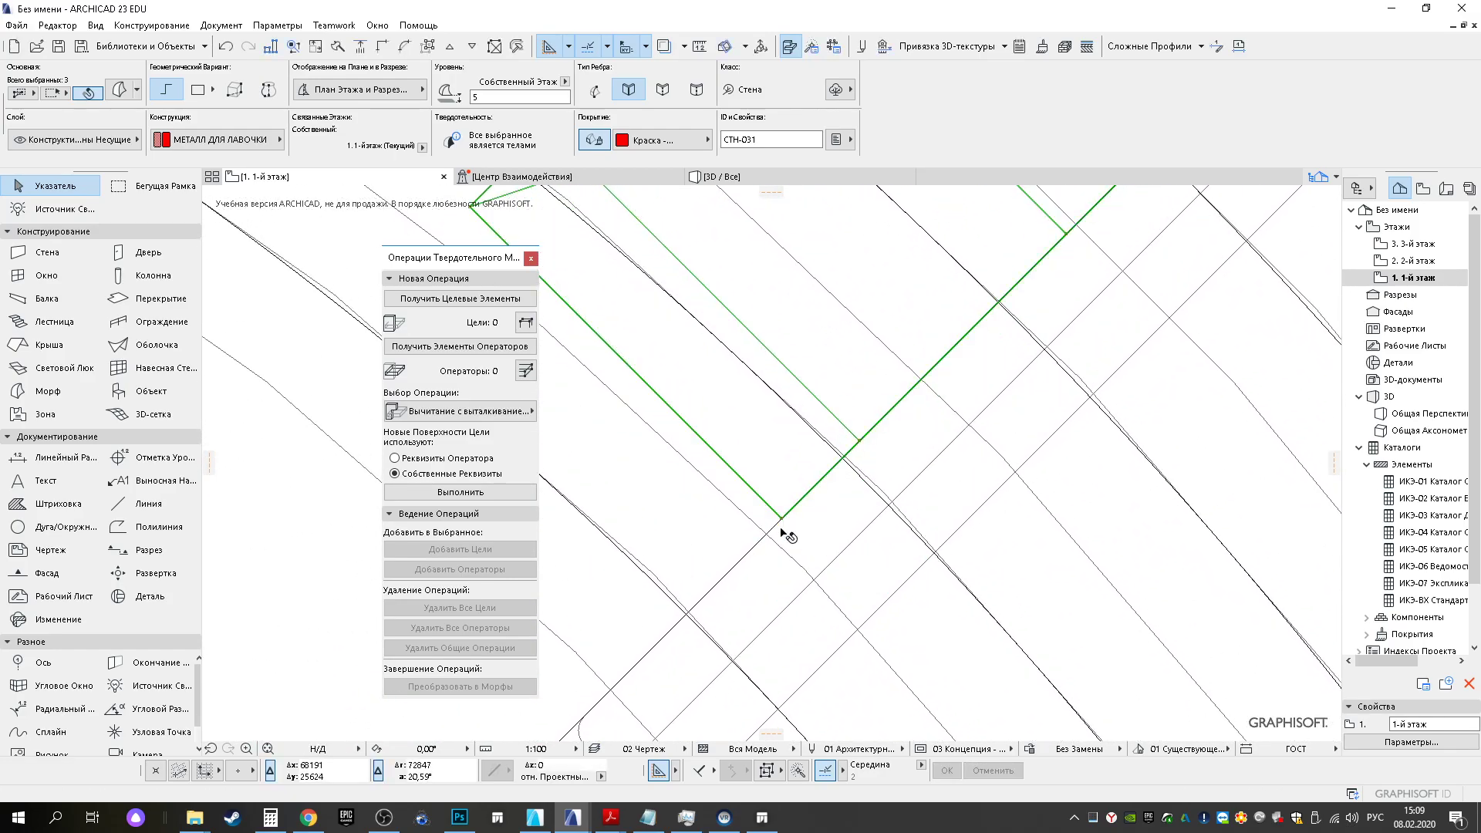
Rotate the leg group slightly about the ring's centre, taking its outer corner onto the diagonal guide line
scroll(787, 536, "down", 6)
middle_click_drag(770, 545, 952, 427)
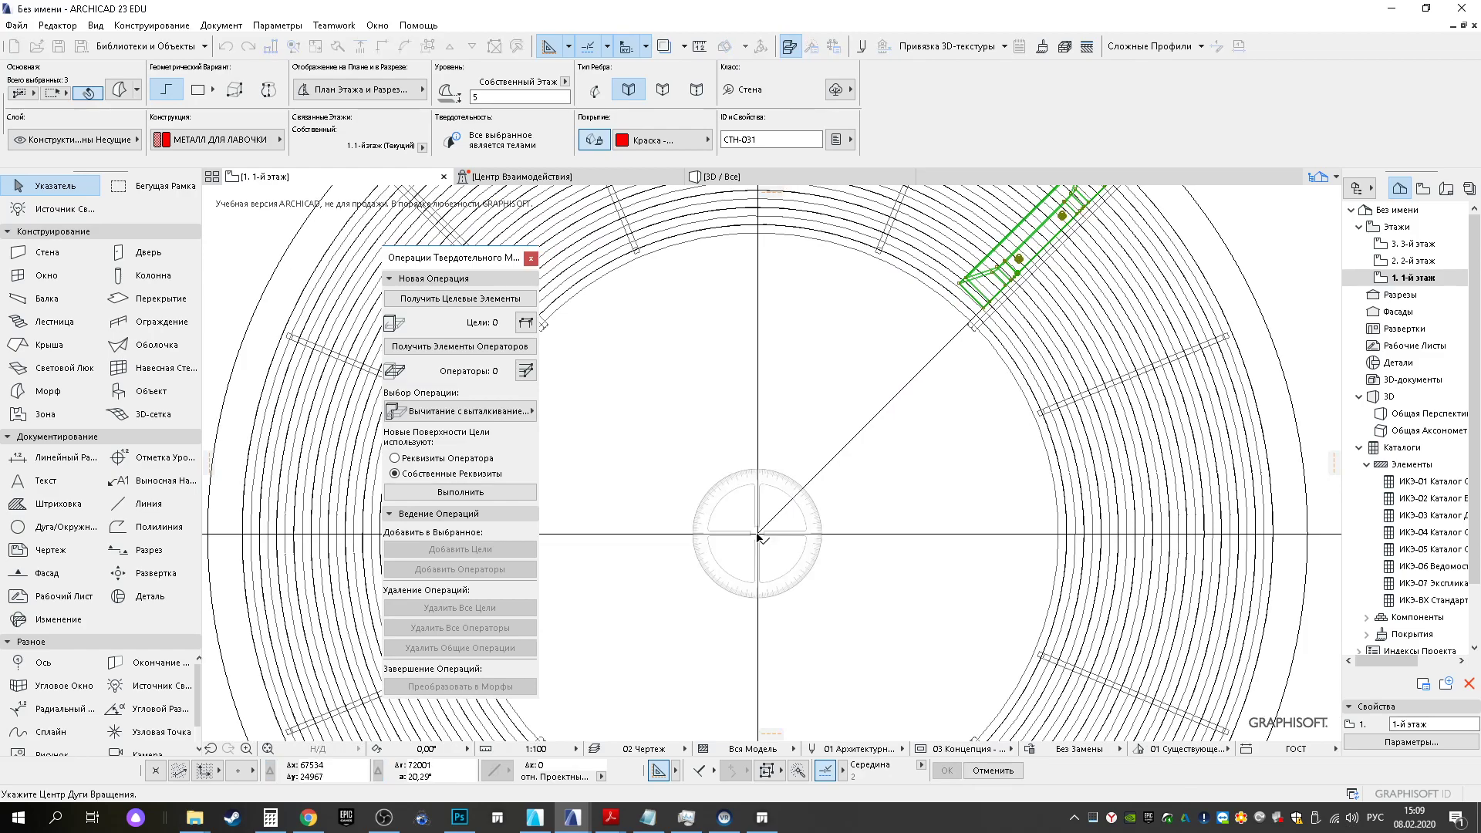
scroll(948, 383, "up", 5)
scroll(897, 400, "up", 3)
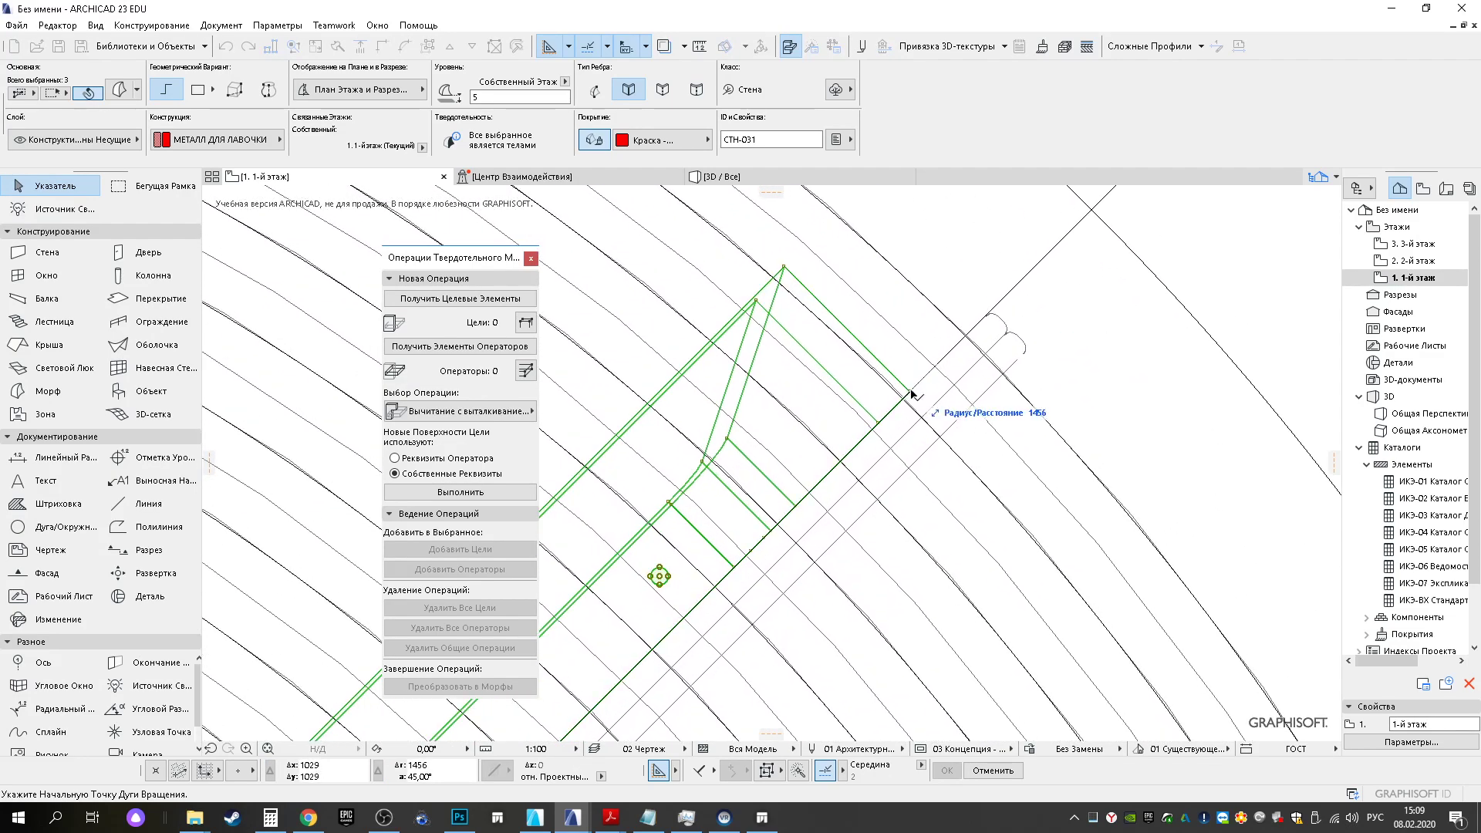
left_click(910, 393)
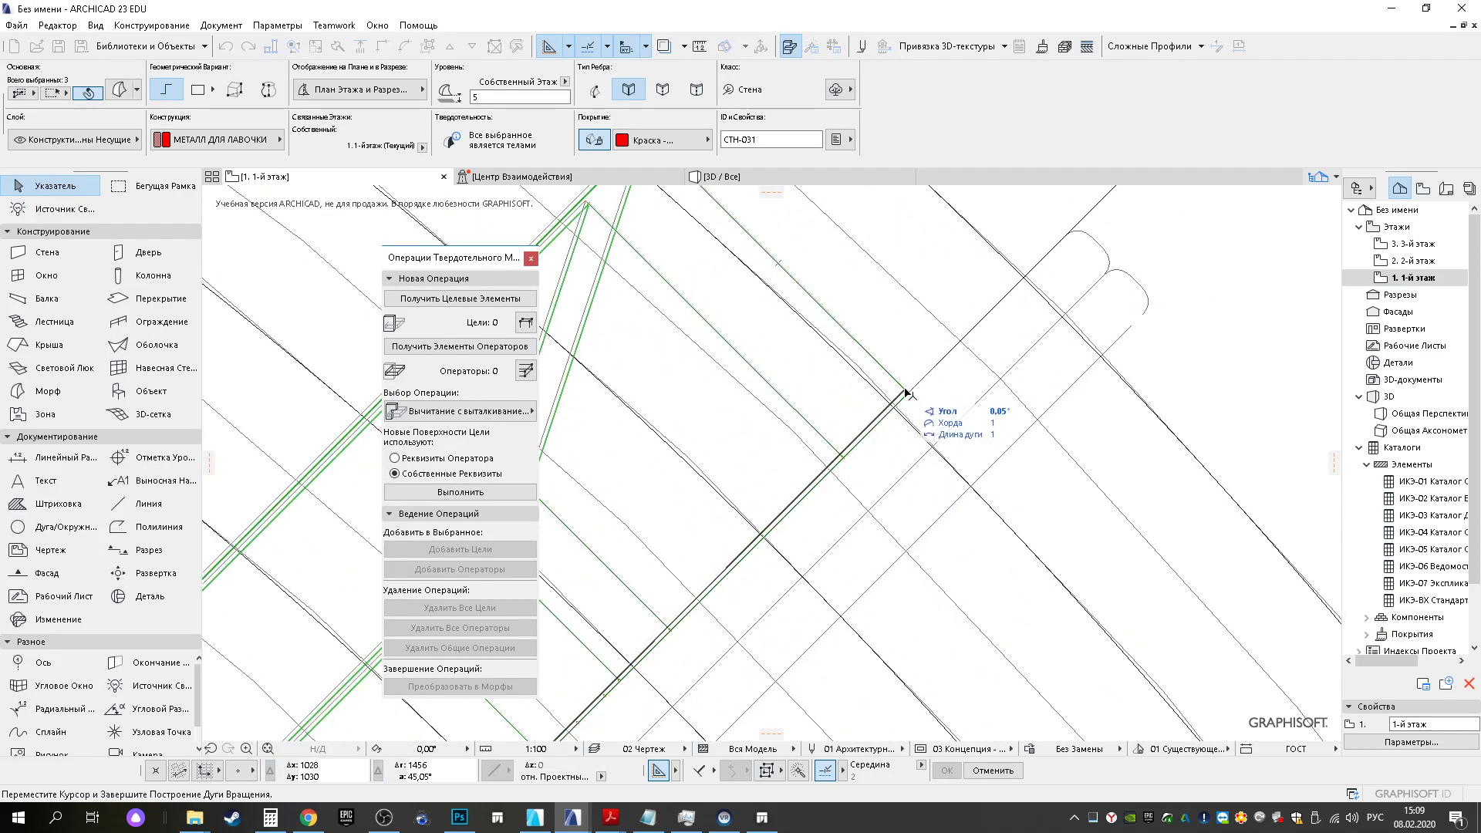
scroll(907, 392, "down", 8)
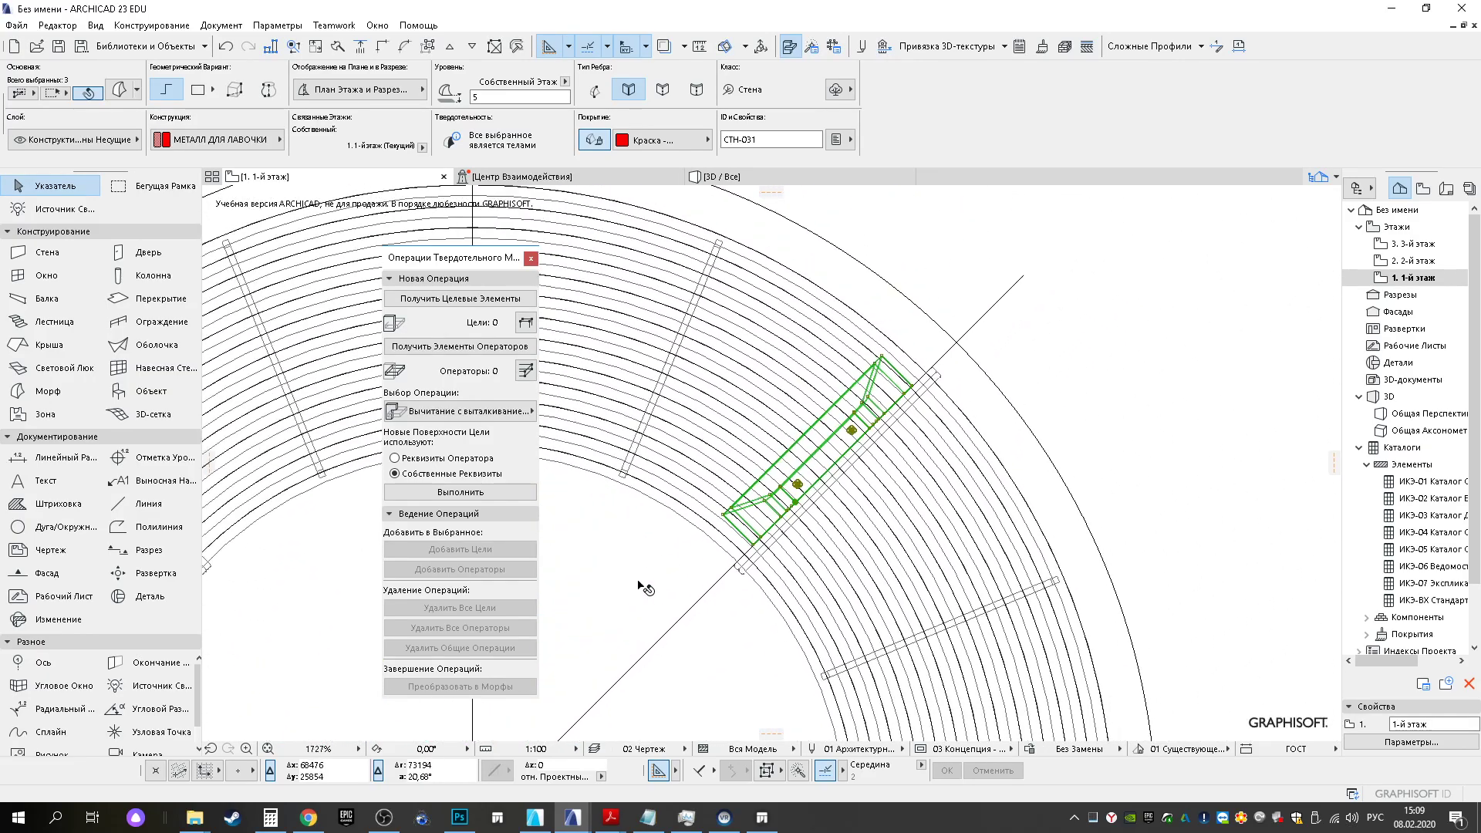
Fine-tune the leg group's rotation about the ring's centre once more, using its outer corner as the arc's start
scroll(642, 575, "down", 1)
middle_click_drag(639, 578, 933, 243)
key("ctrl+e")
left_click(760, 490)
middle_click_drag(1015, 301, 725, 592)
scroll(883, 375, "up", 6)
left_click(876, 374)
scroll(872, 370, "down", 10)
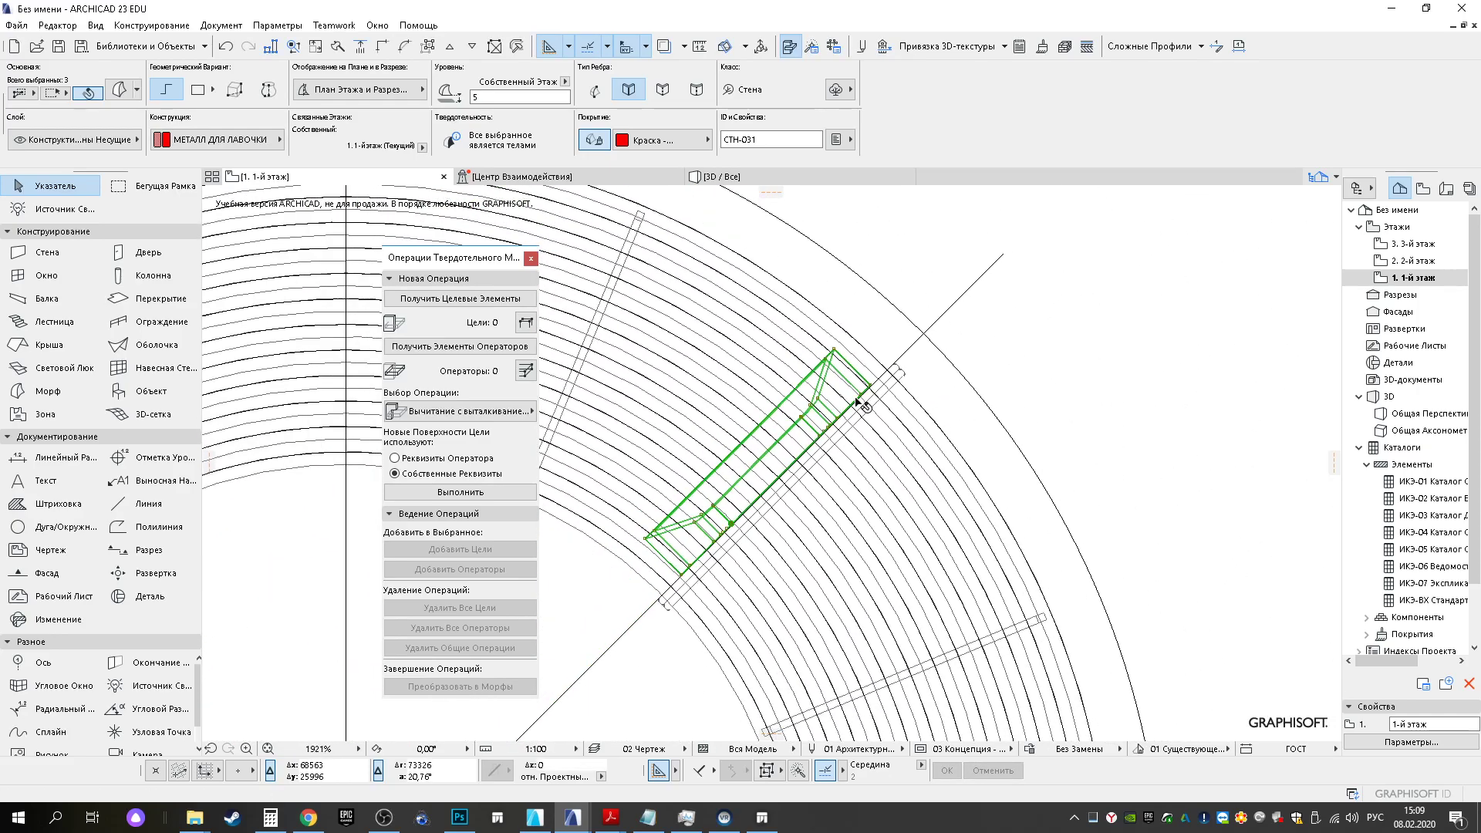
Mirror a copy of the leg group across the diagonal guide line and return to the 3D view
key("ctrl+shift+m")
left_click(745, 519)
middle_click_drag(957, 337, 781, 518)
left_click(1002, 289)
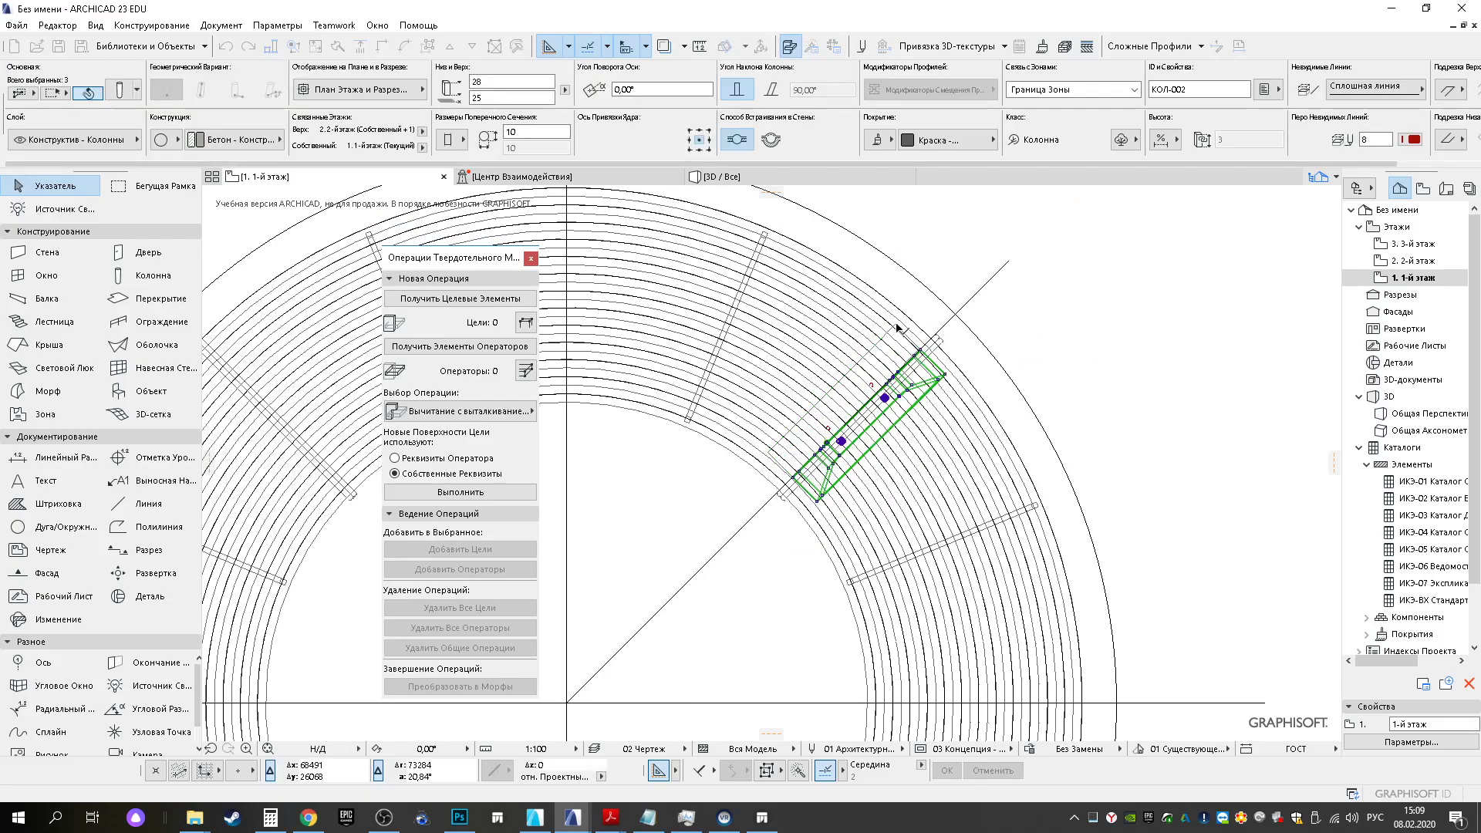
scroll(896, 328, "up", 5)
left_click(896, 328)
scroll(928, 372, "down", 7)
scroll(930, 372, "down", 1)
left_click(721, 177)
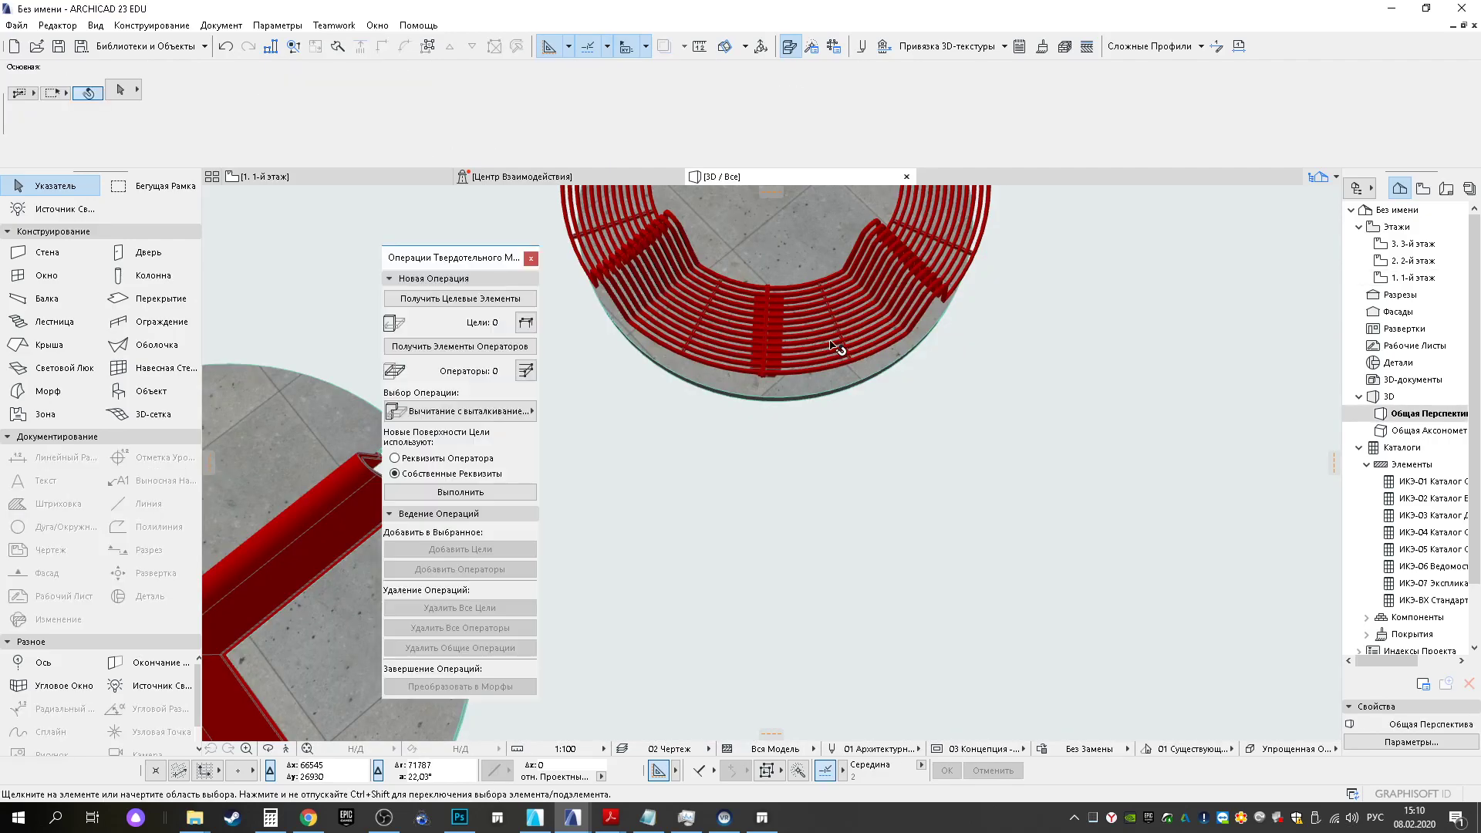
Compare the mirrored leg pair in the 3D view with the leg in the reference photo on the 1st-floor plan
middle_click_drag(802, 413, 779, 536, "shift")
scroll(779, 536, "up", 6)
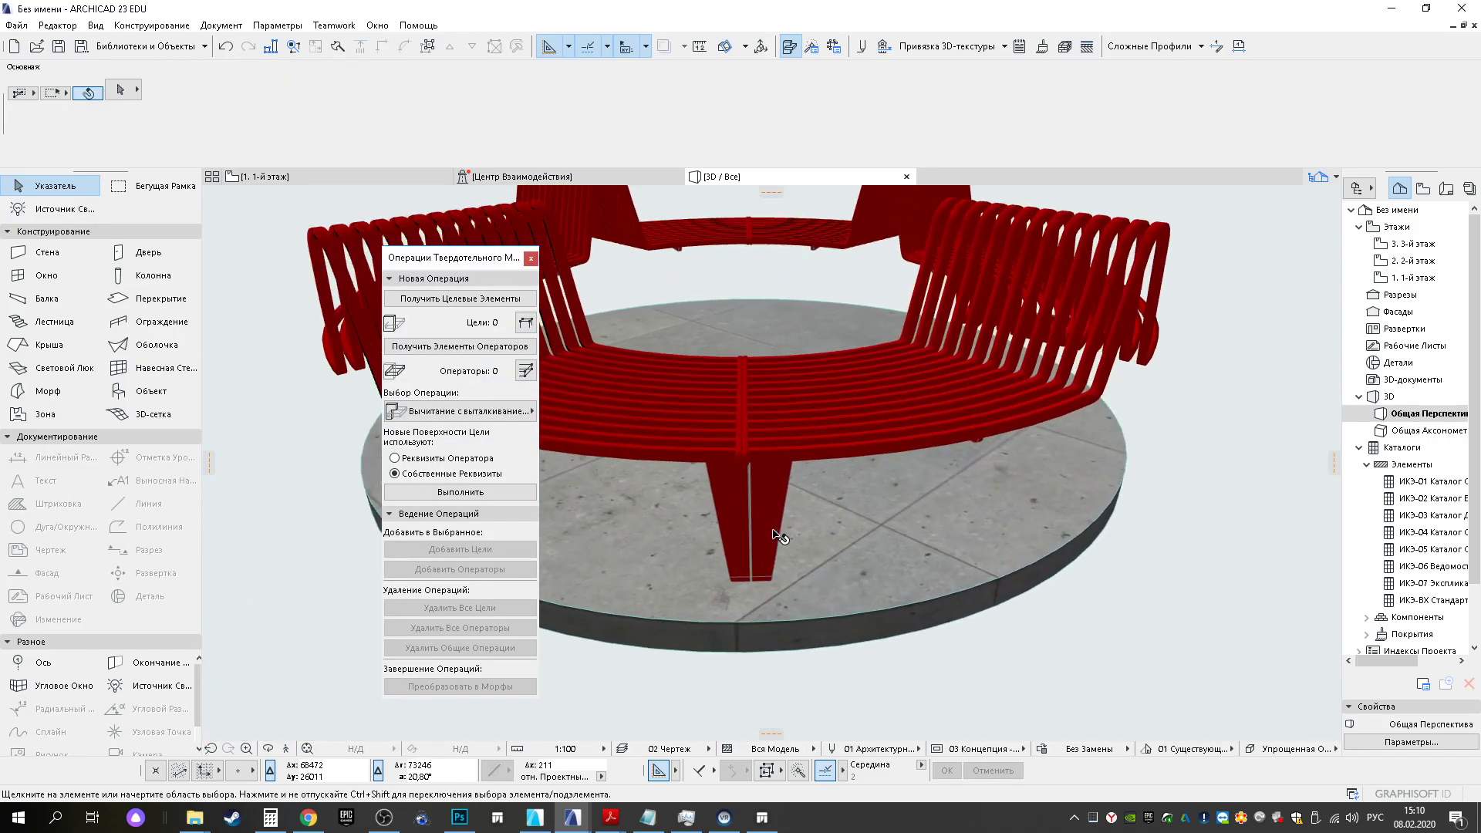
middle_click_drag(614, 525, 640, 519, "shift")
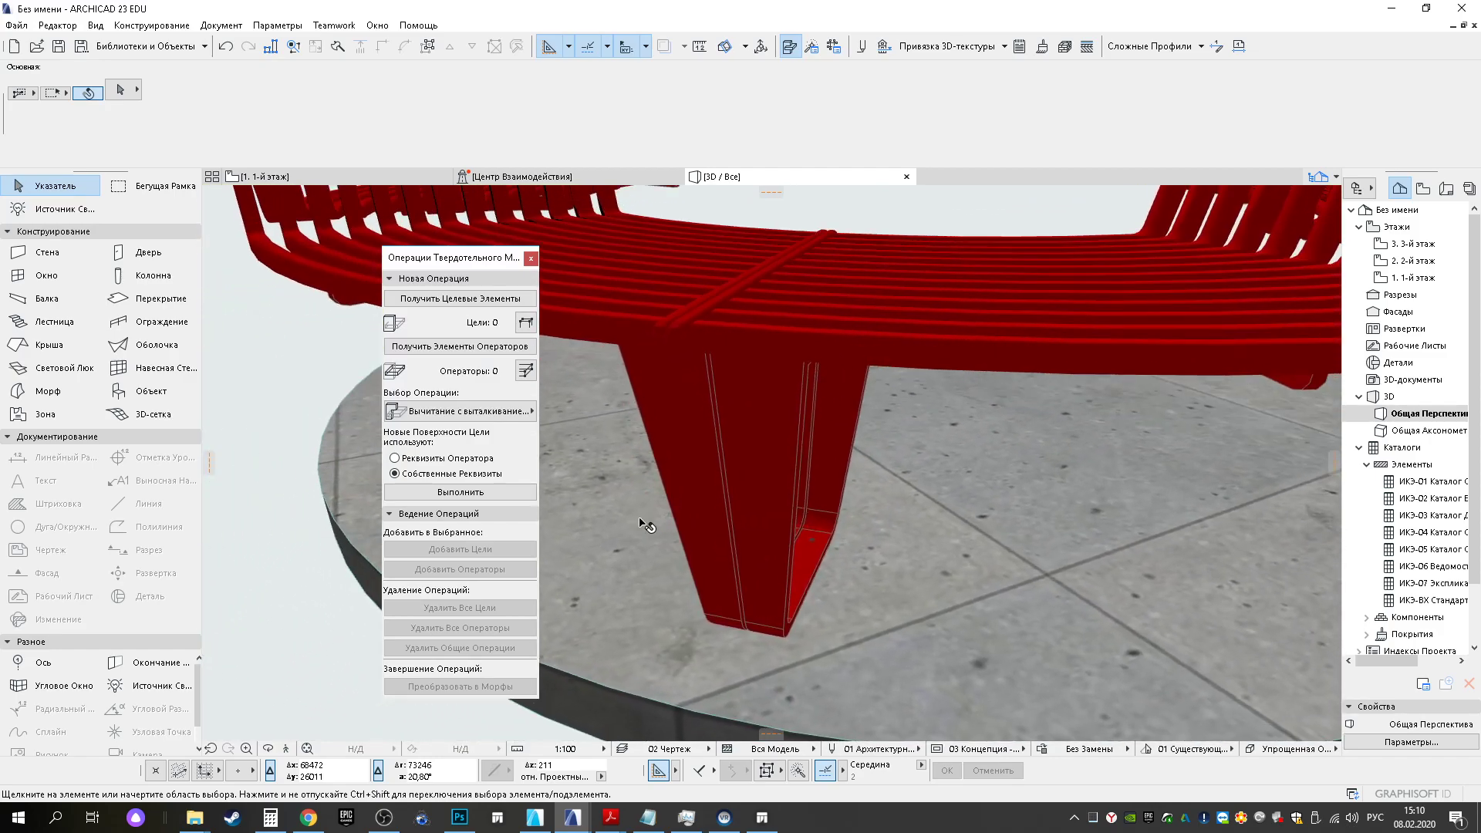
left_click(324, 179)
scroll(833, 305, "down", 2)
middle_click_drag(832, 331, 839, 654)
middle_click_drag(830, 370, 946, 337)
scroll(778, 602, "up", 7)
middle_click_drag(832, 717, 894, 529)
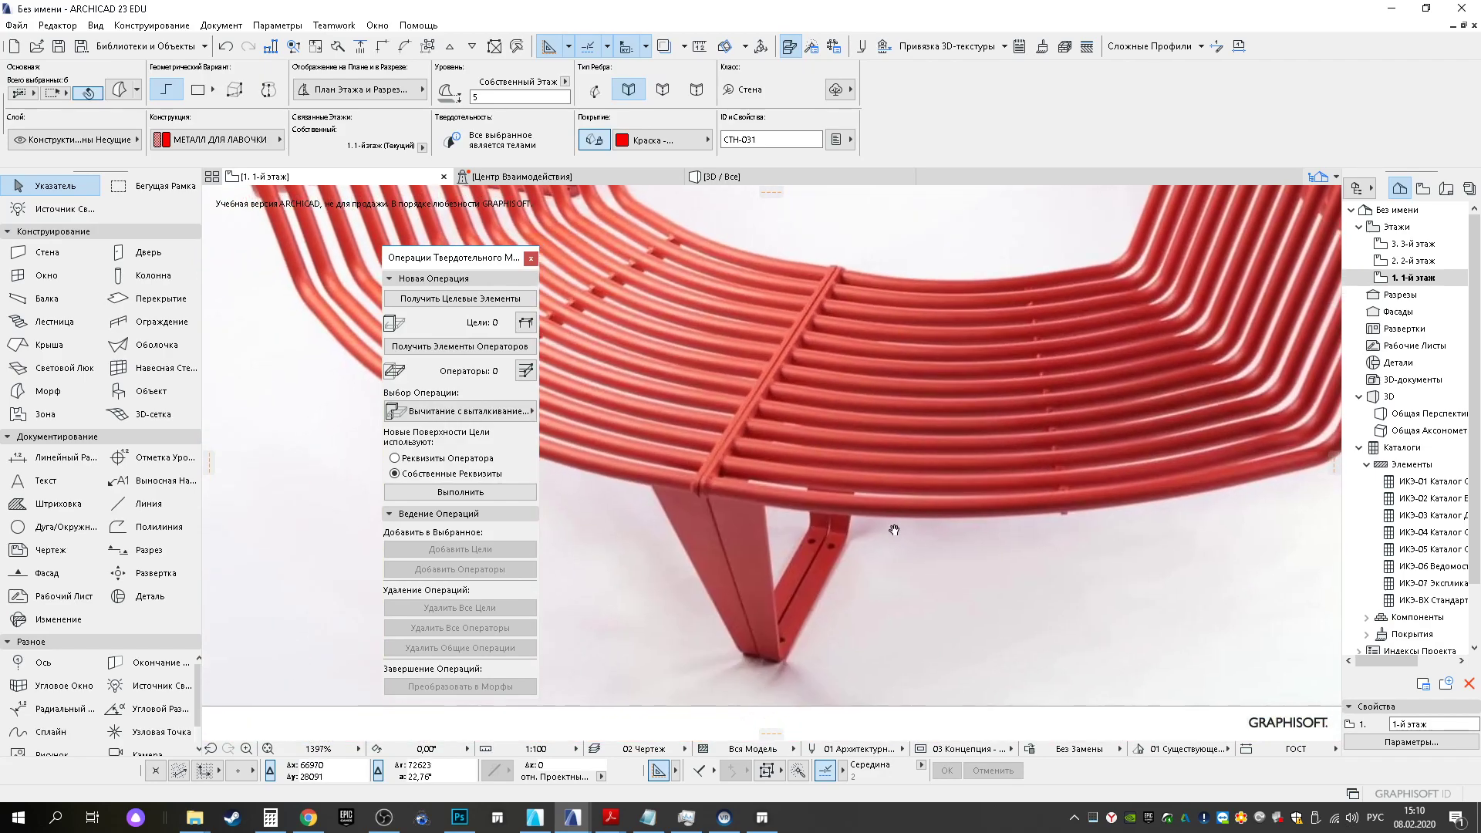
left_click(738, 178)
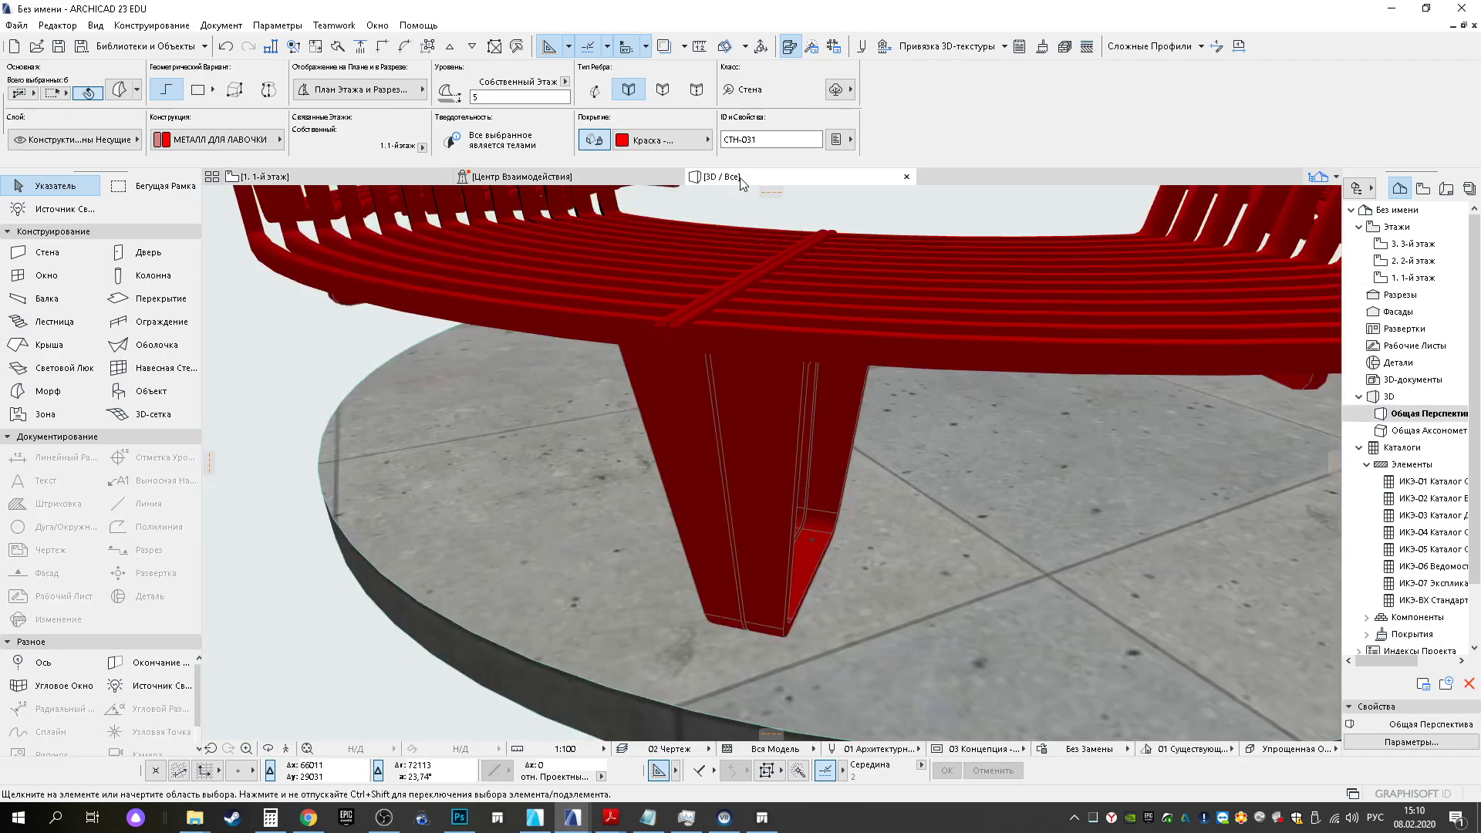
scroll(797, 455, "down", 6)
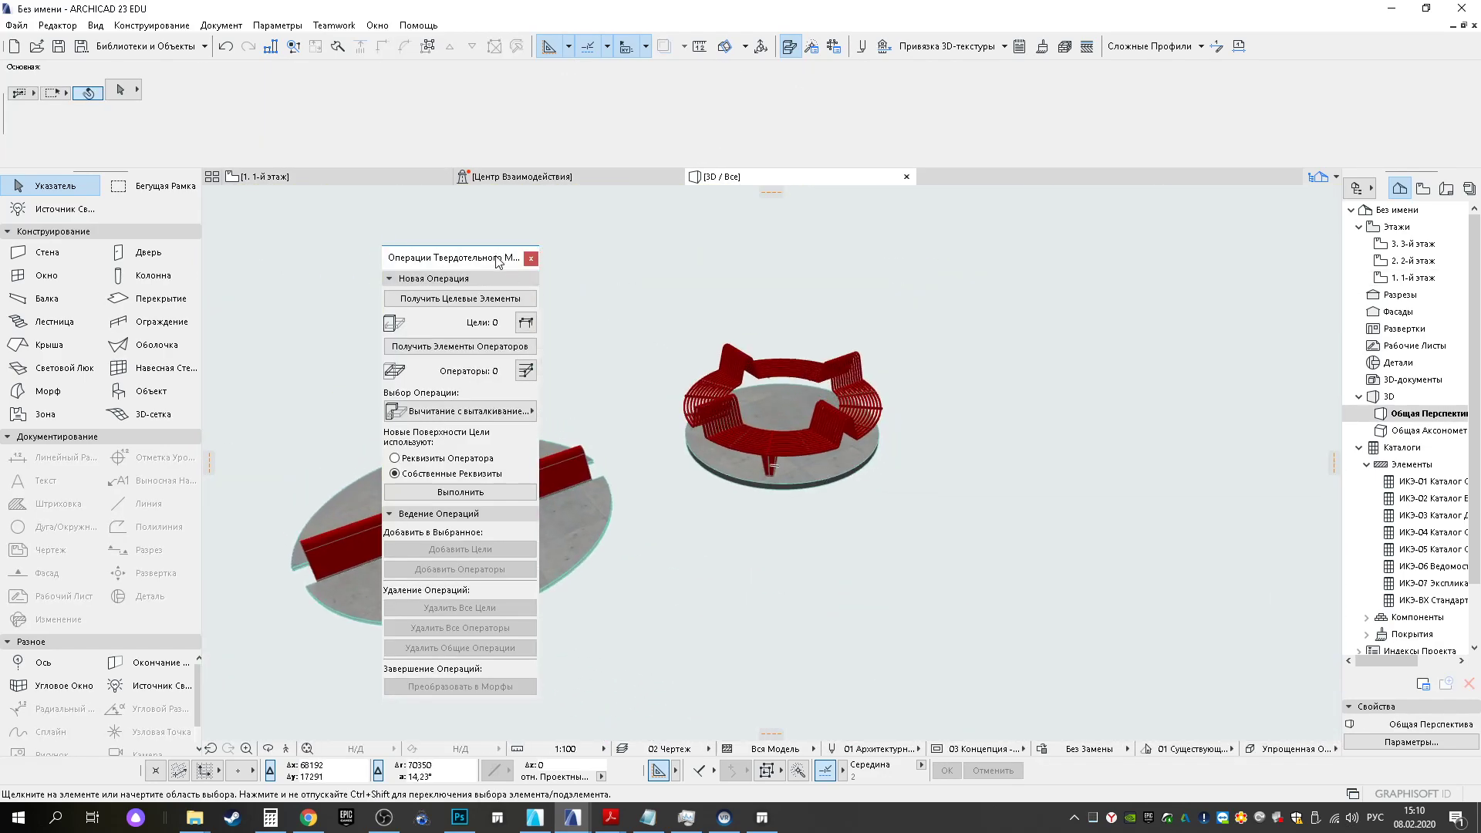
left_click(400, 179)
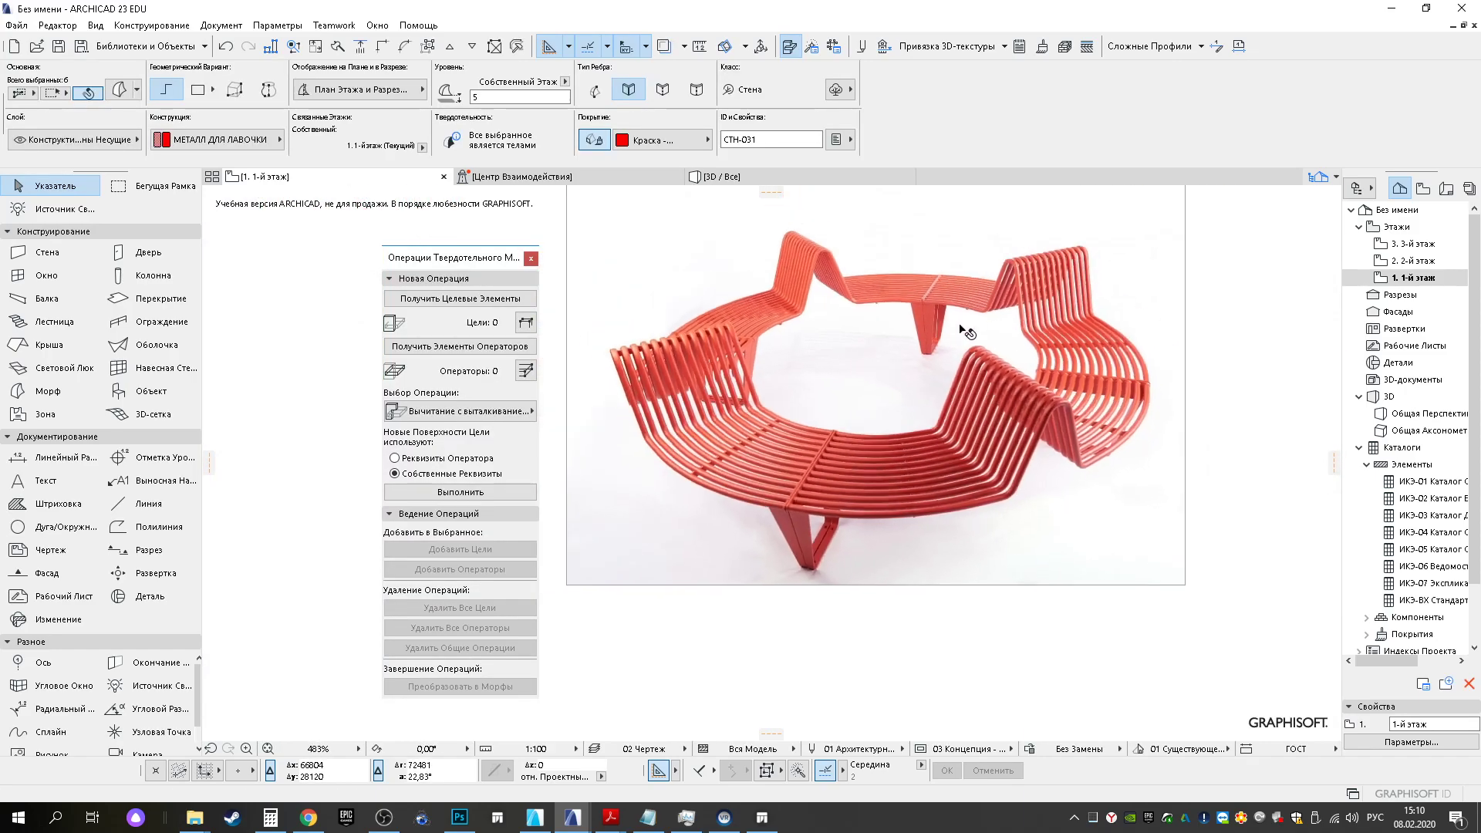
middle_click_drag(960, 329, 823, 534)
scroll(823, 534, "down", 5)
middle_click_drag(823, 535, 866, 309)
scroll(922, 513, "up", 5)
scroll(823, 513, "up", 2)
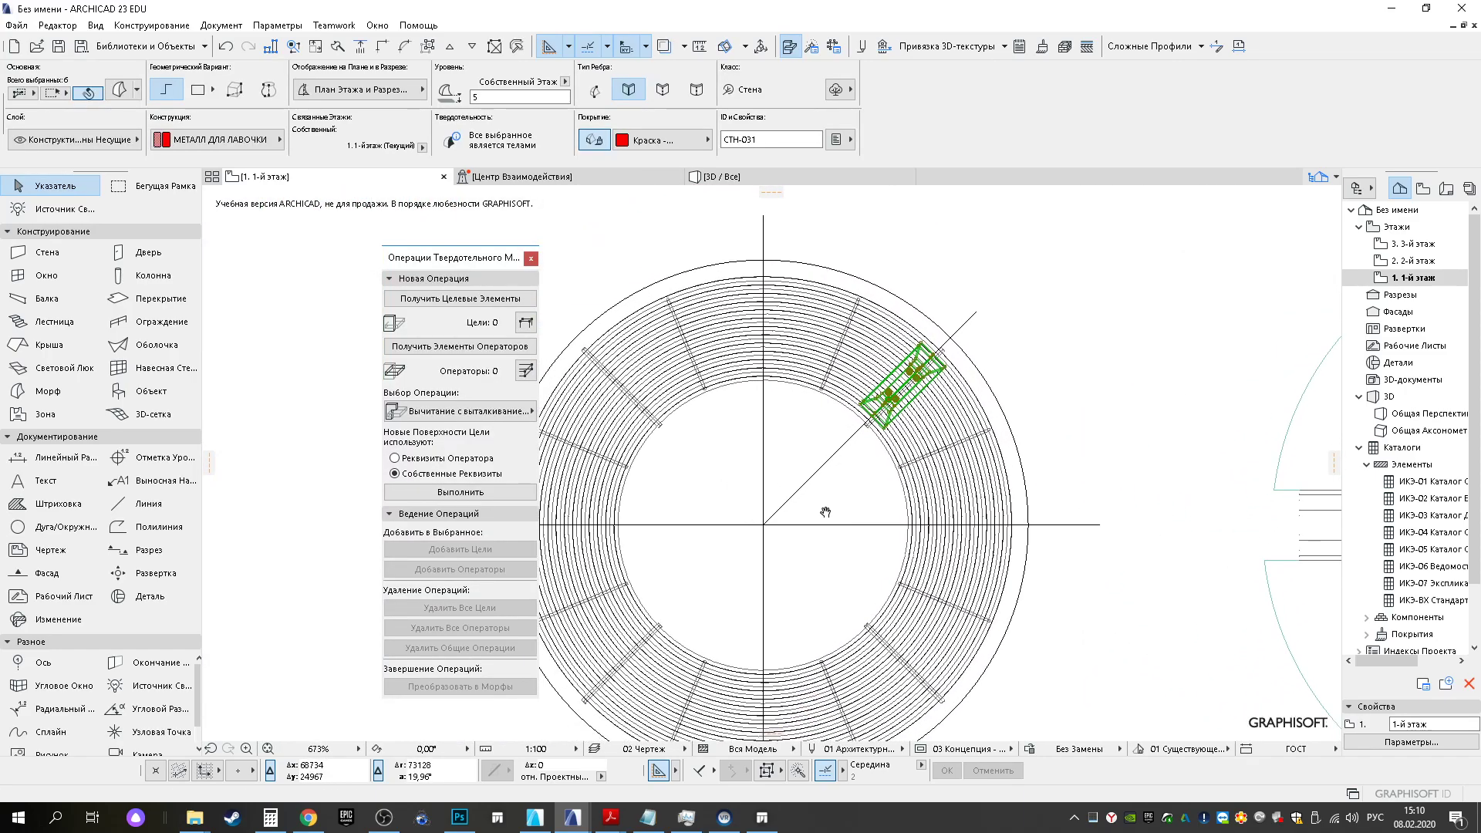
key("ctrl+alt+e")
left_click(764, 525)
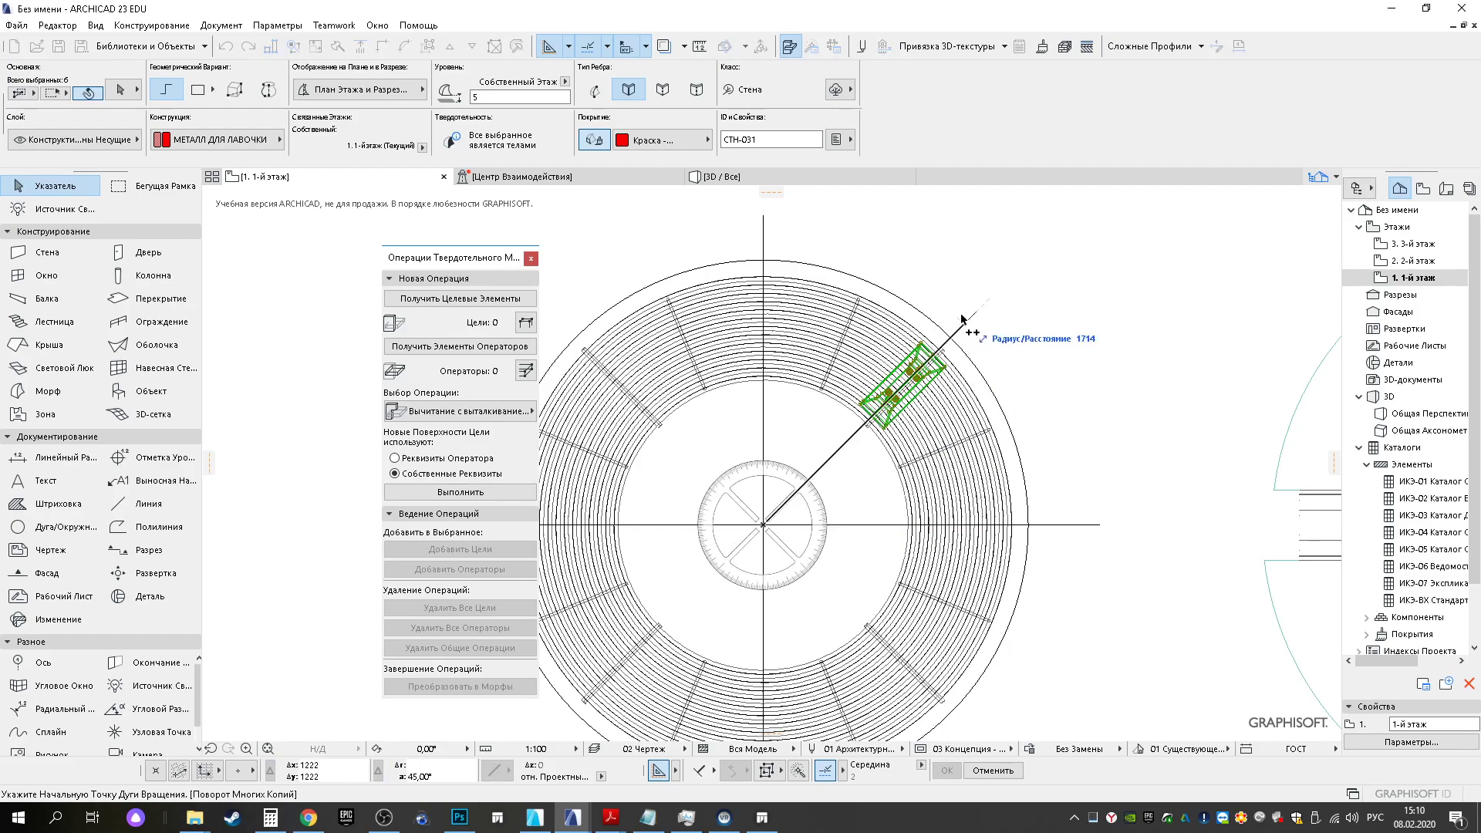
left_click(987, 771)
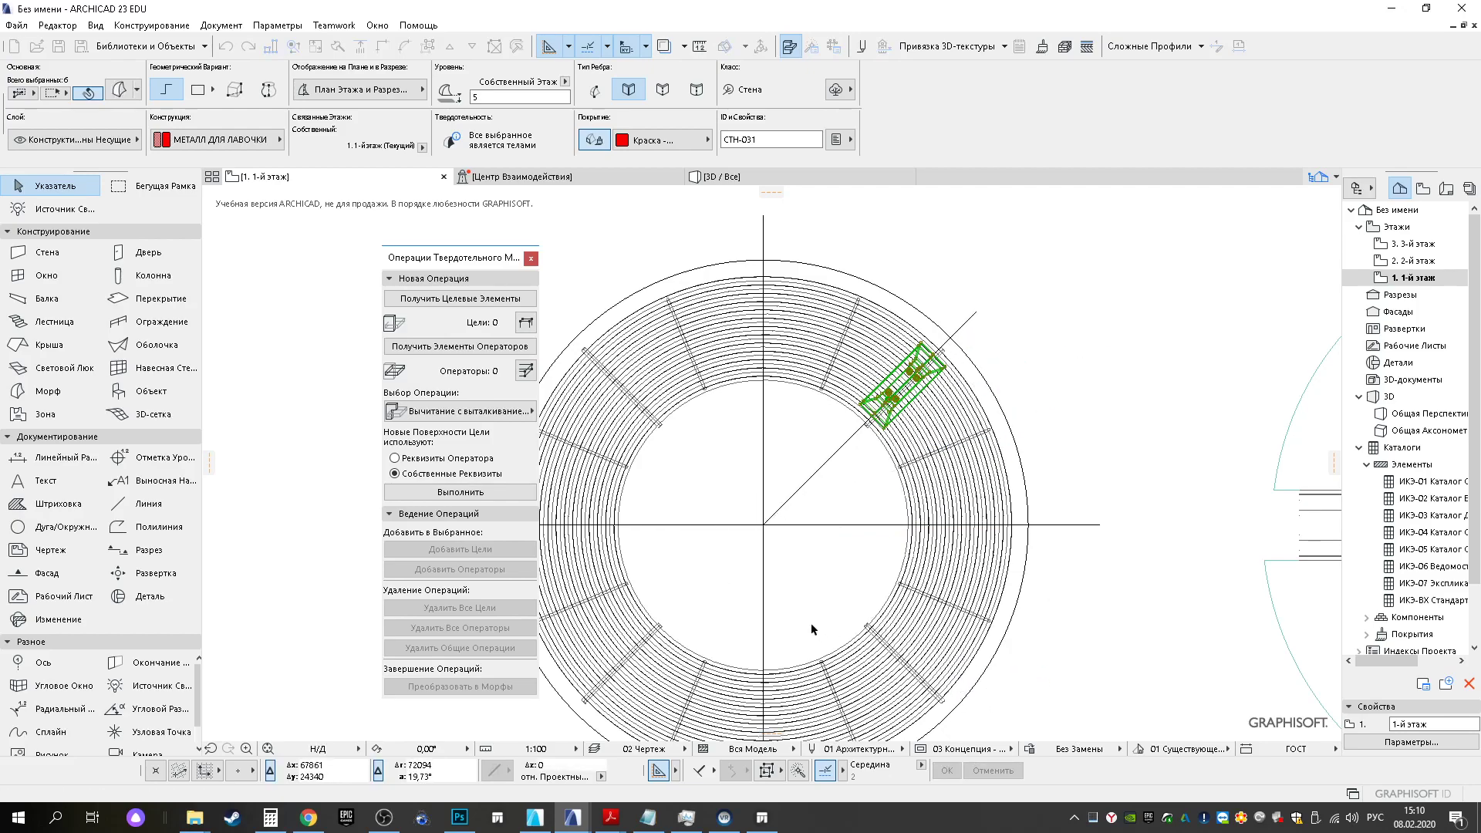
Mirror copies of the leg to the other three diagonal joints, alternating across the ring's horizontal and vertical centre lines
left_click(763, 526)
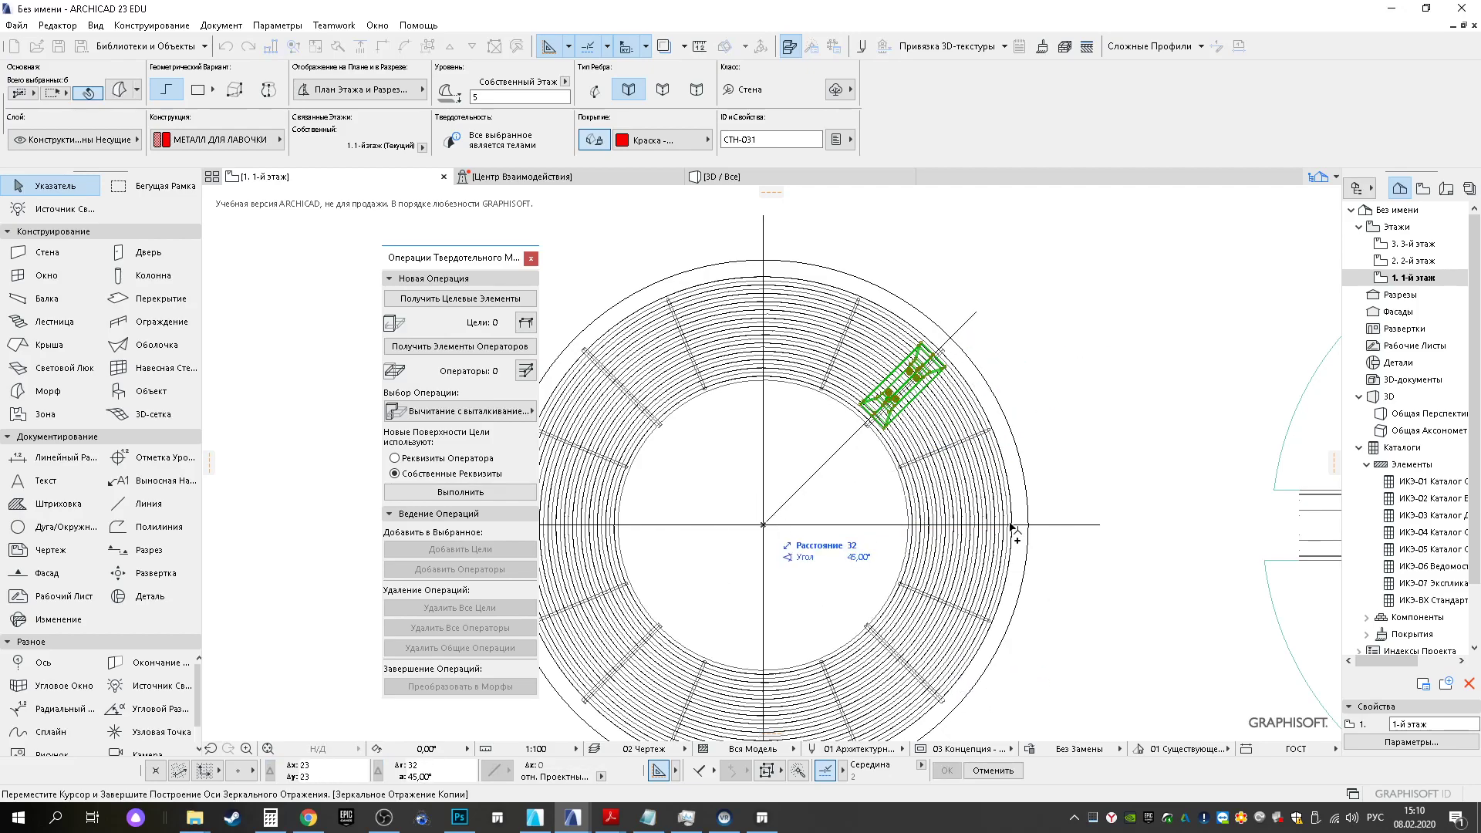
left_click(1102, 525)
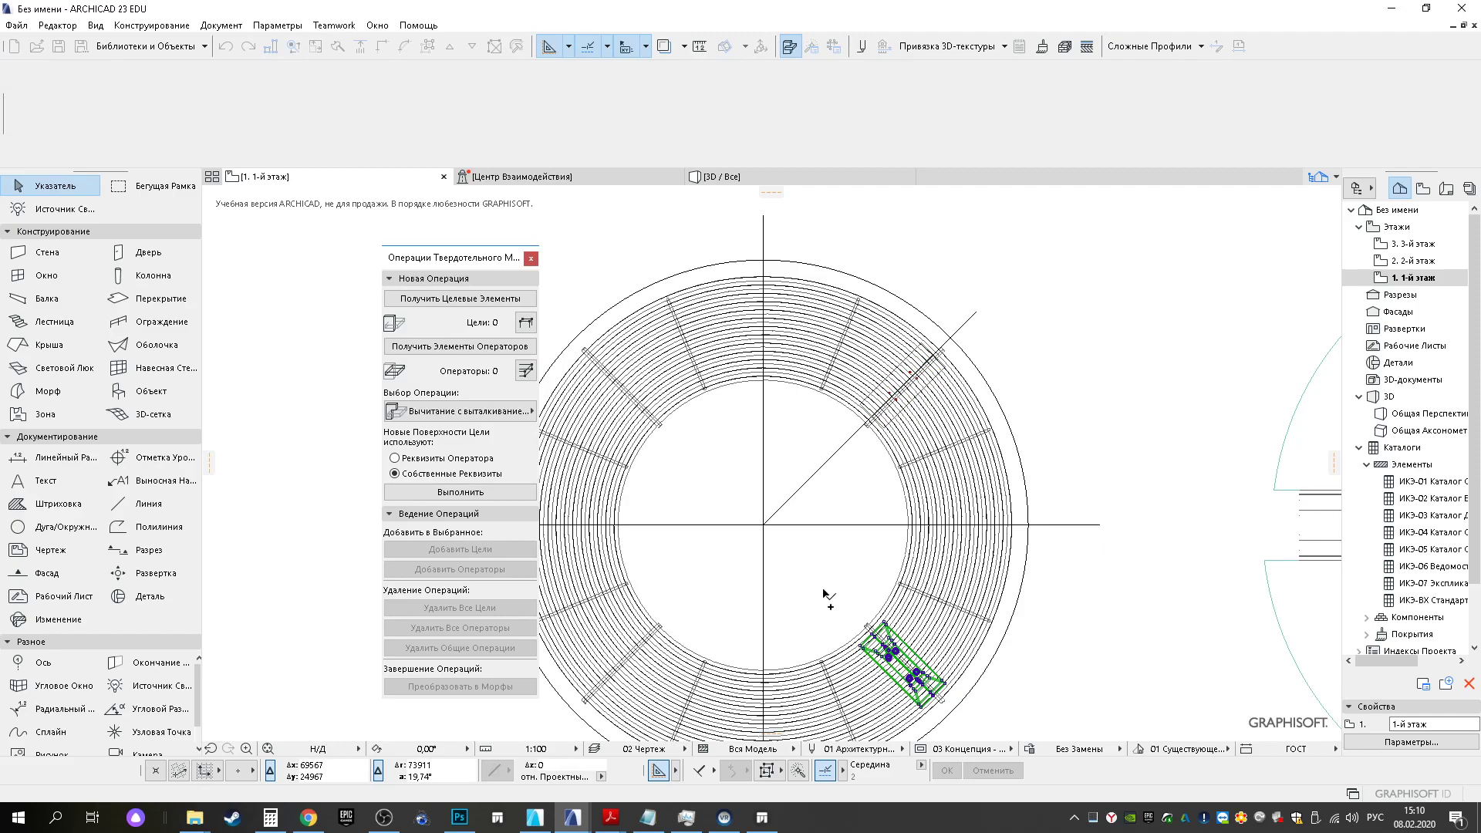
left_click(764, 527)
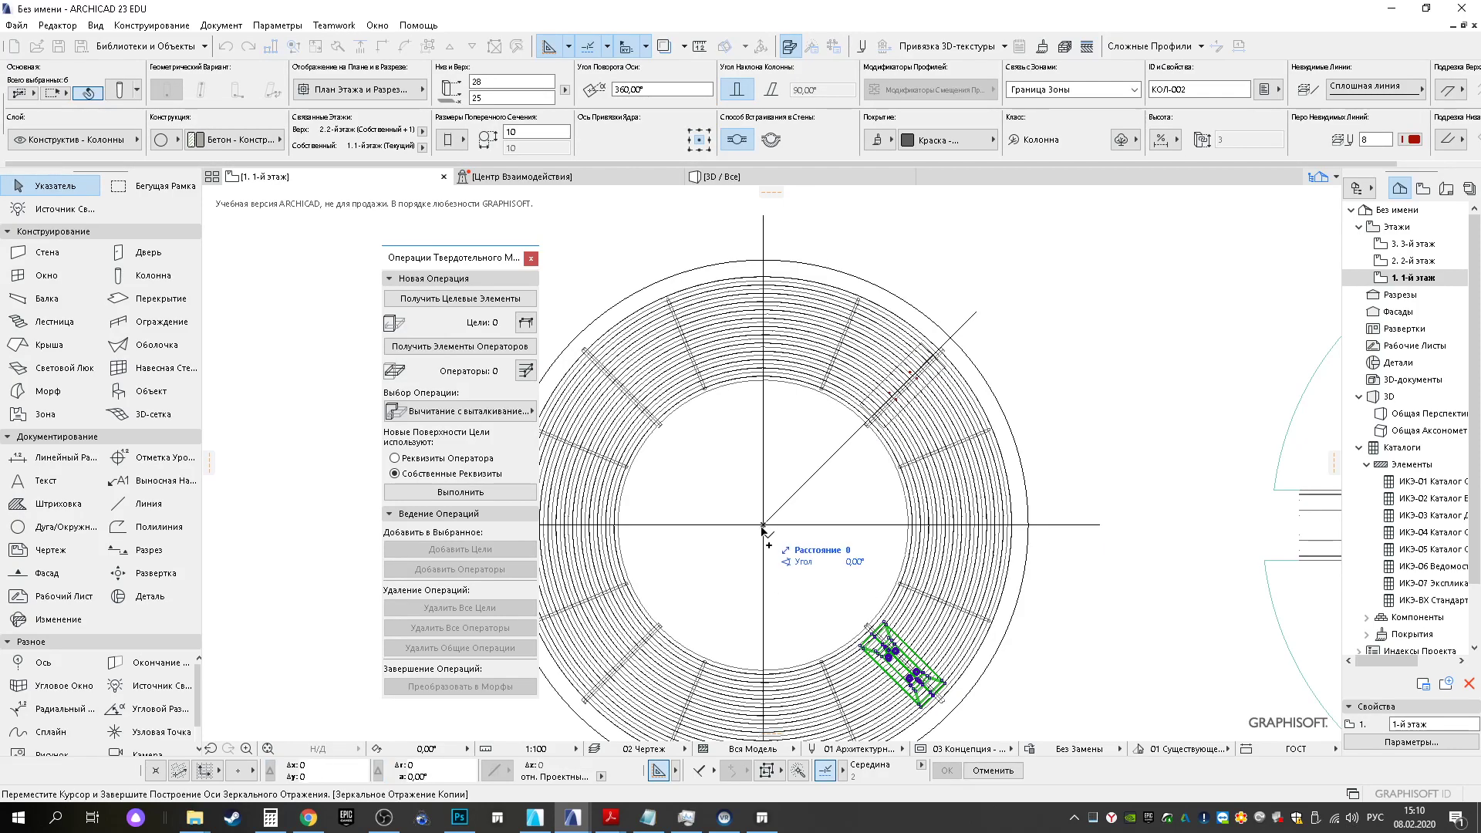
left_click(766, 625)
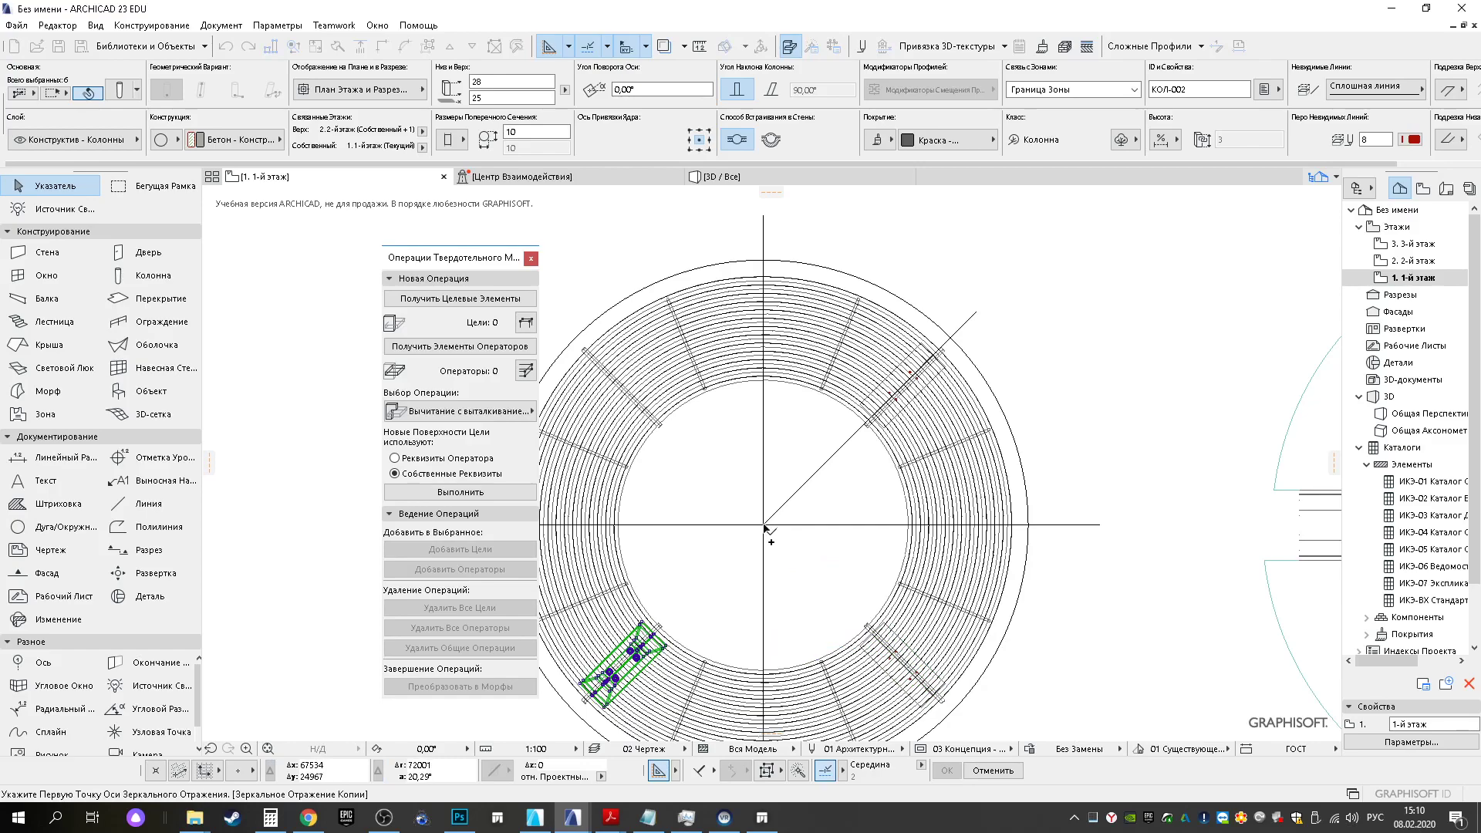
left_click(646, 535)
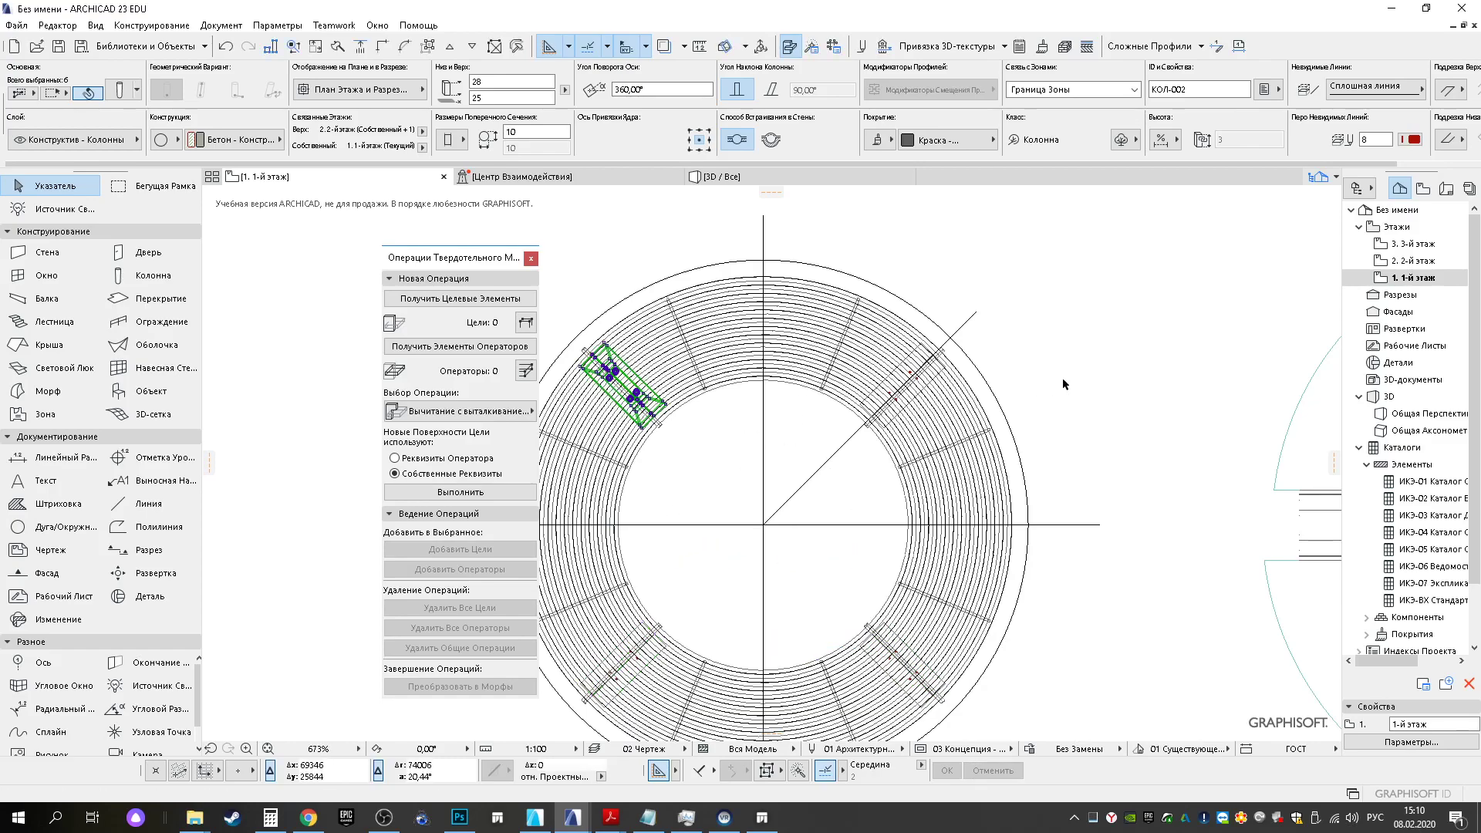
key("Escape")
Check the legs around the bench in the 3D view and close the Solid Element Operations palette
left_click(762, 182)
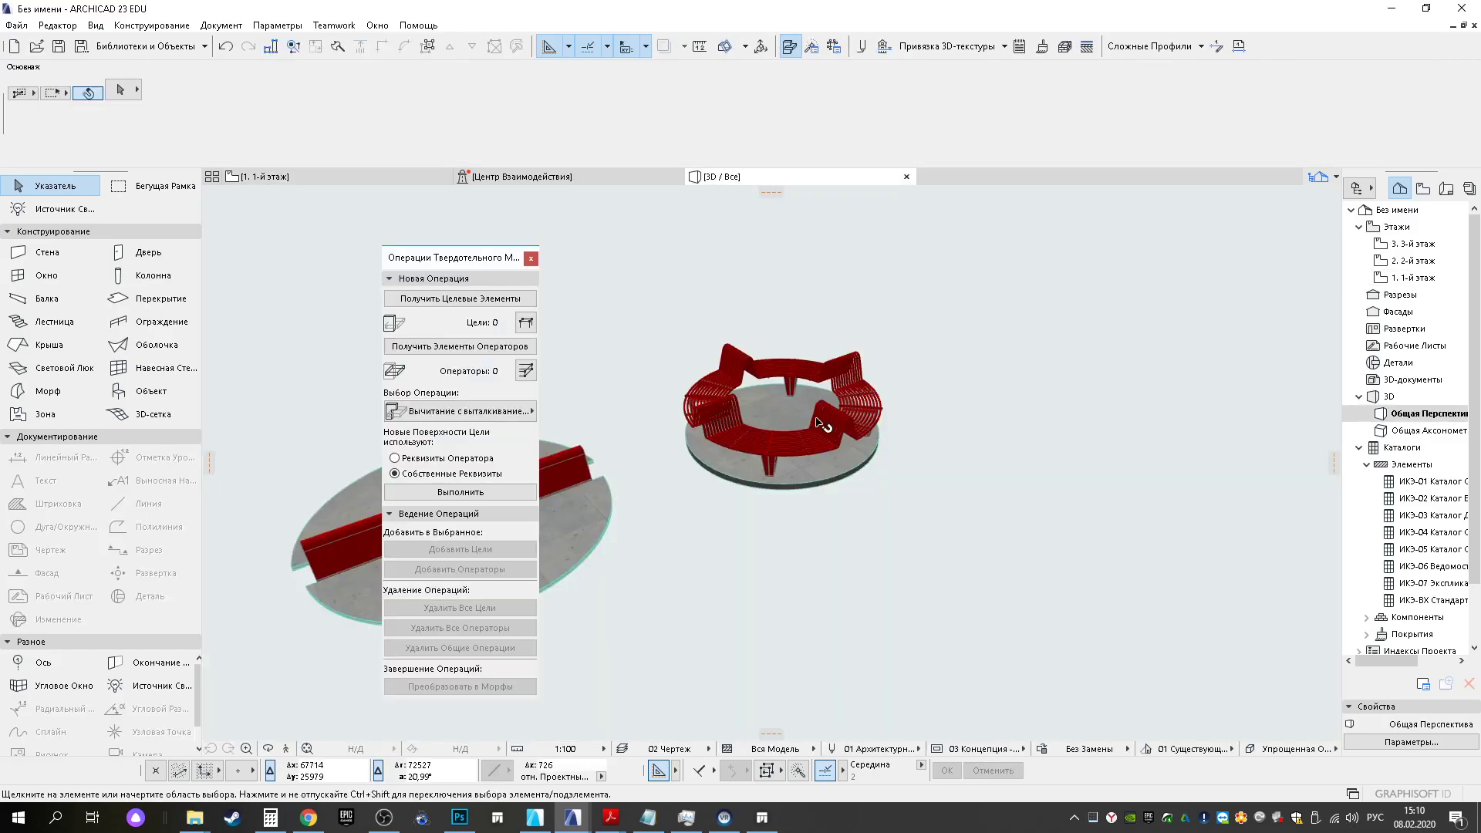
scroll(825, 426, "up", 6)
middle_click_drag(723, 423, 902, 471)
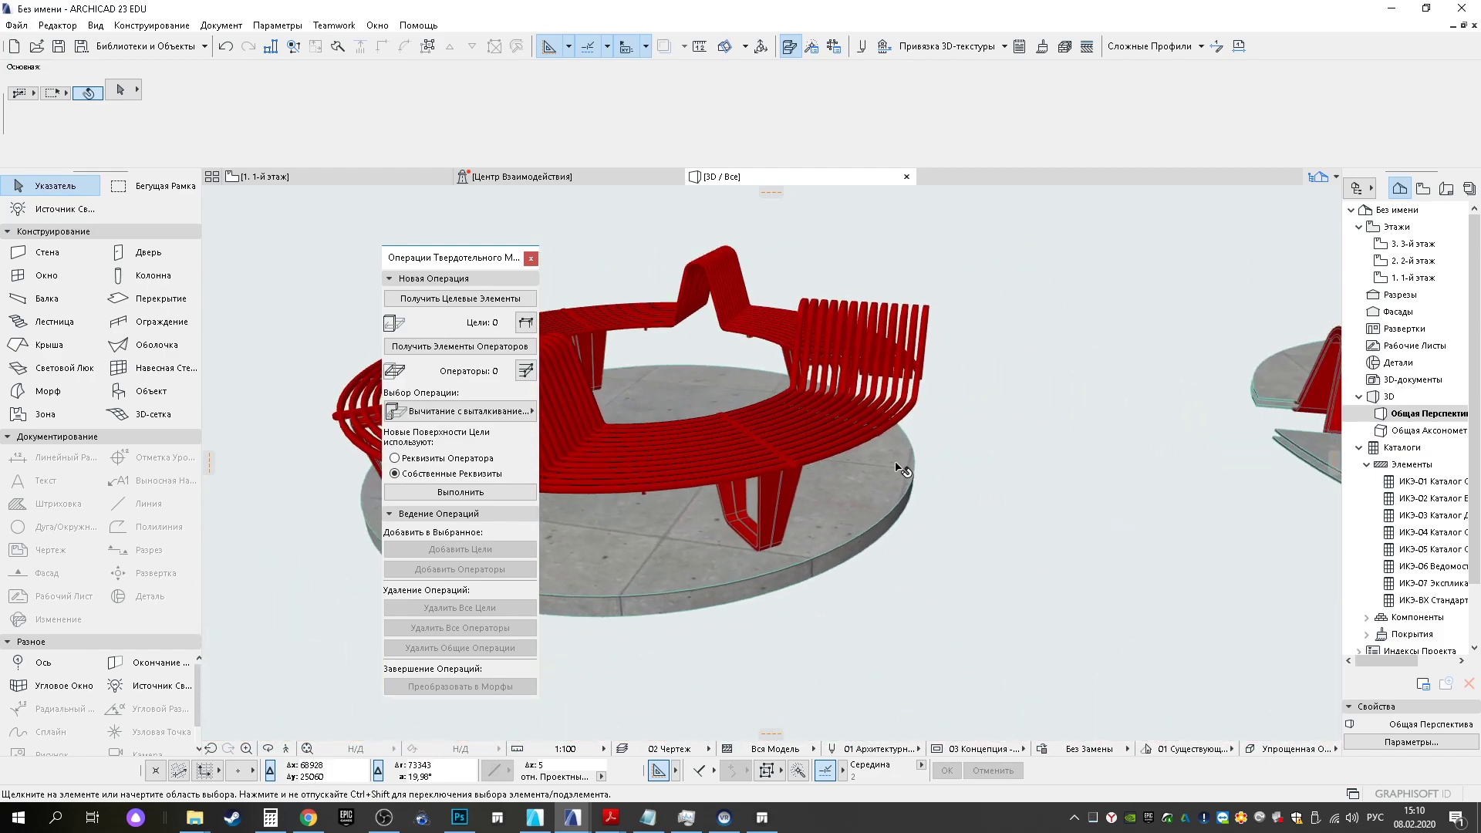
middle_click_drag(805, 430, 587, 309, "shift")
left_click(531, 259)
middle_click_drag(765, 506, 783, 552)
Compare the four-legged bench in 3D with the reference photo on the floor plan
left_click(290, 182)
scroll(732, 401, "down", 3)
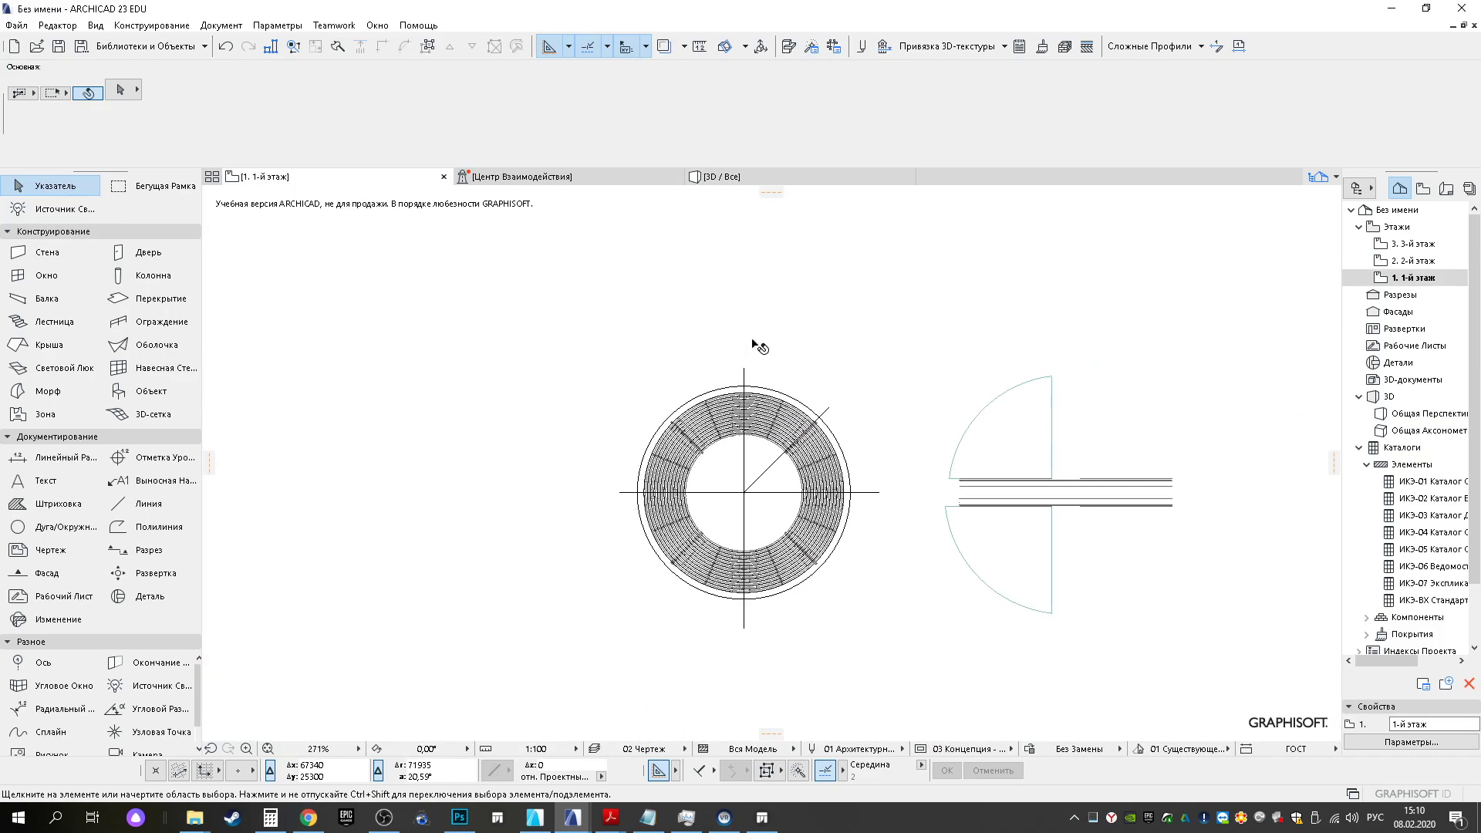
scroll(771, 386, "up", 5)
scroll(746, 625, "up", 2)
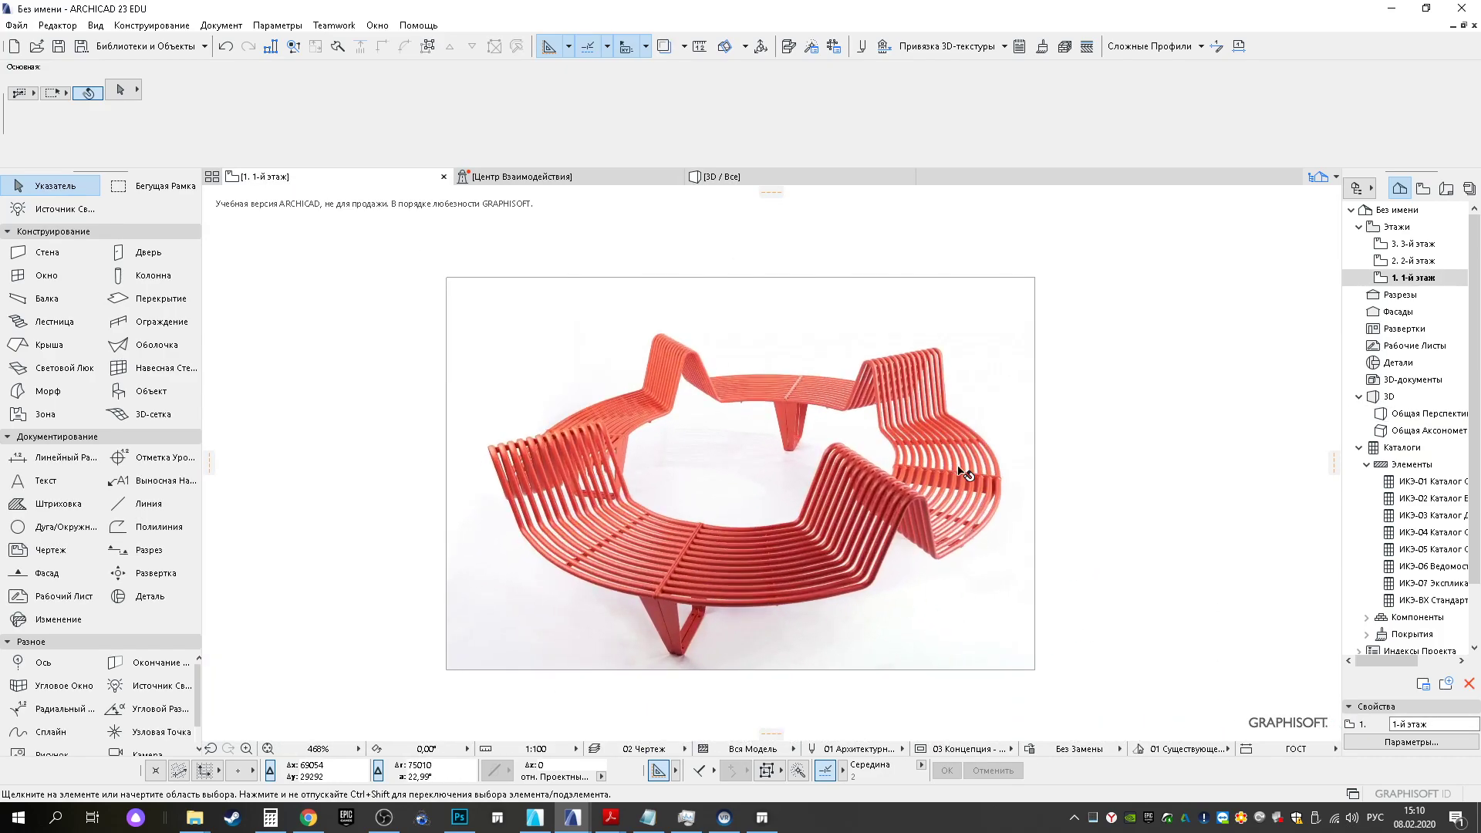
left_click(724, 182)
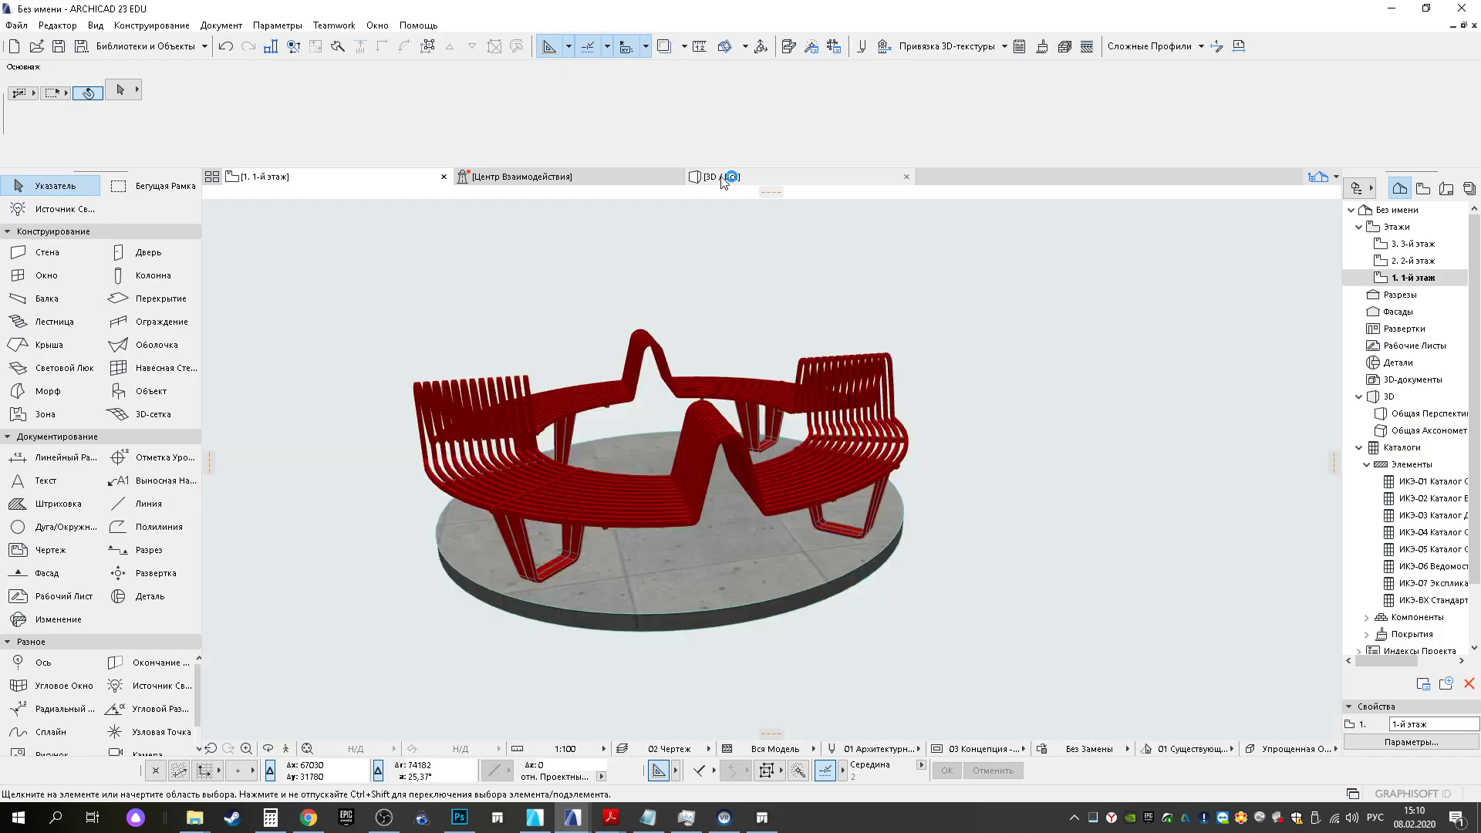
middle_click_drag(637, 497, 811, 483, "shift")
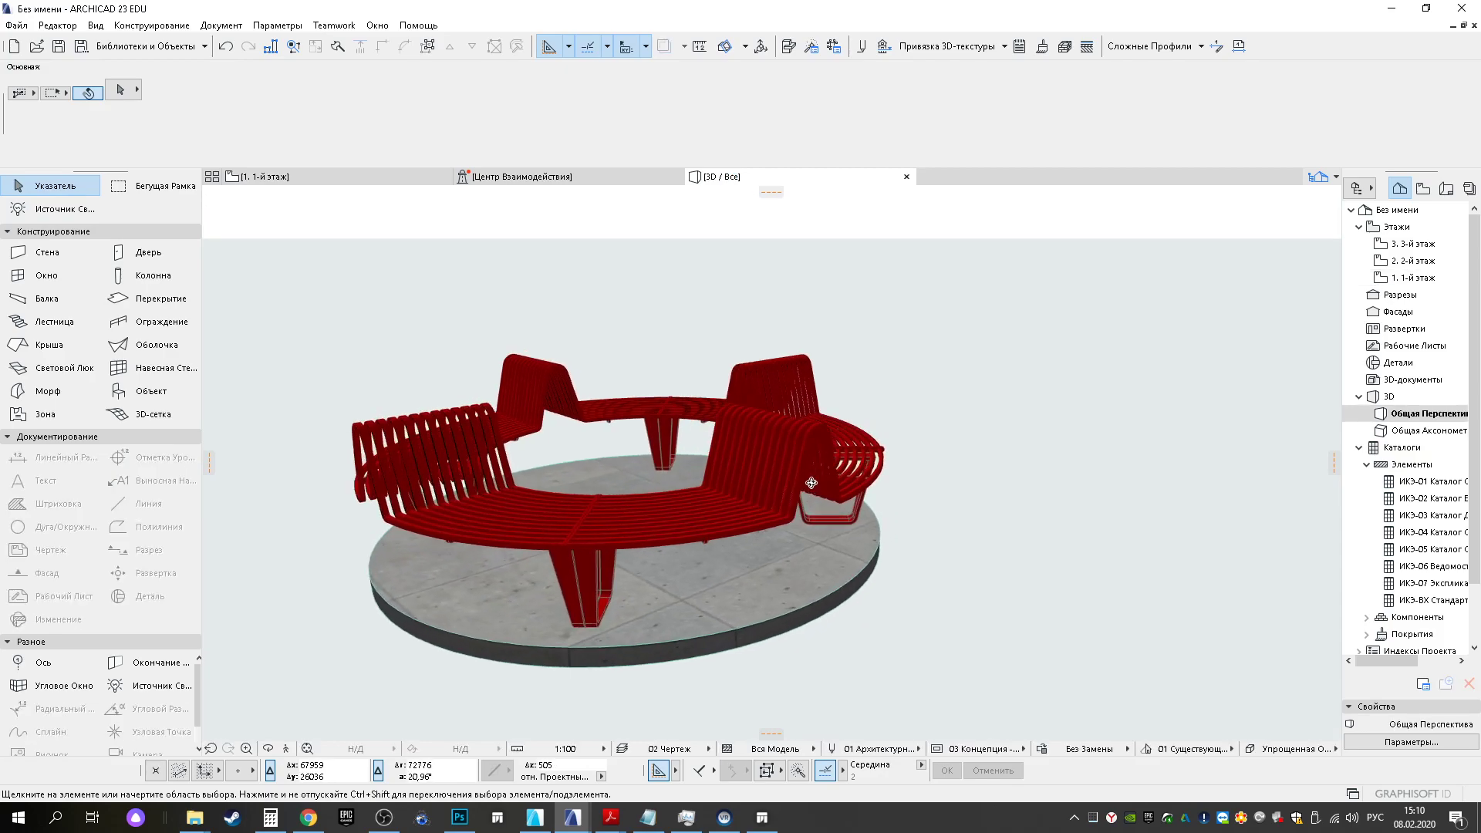
middle_click_drag(685, 487, 875, 351, "shift")
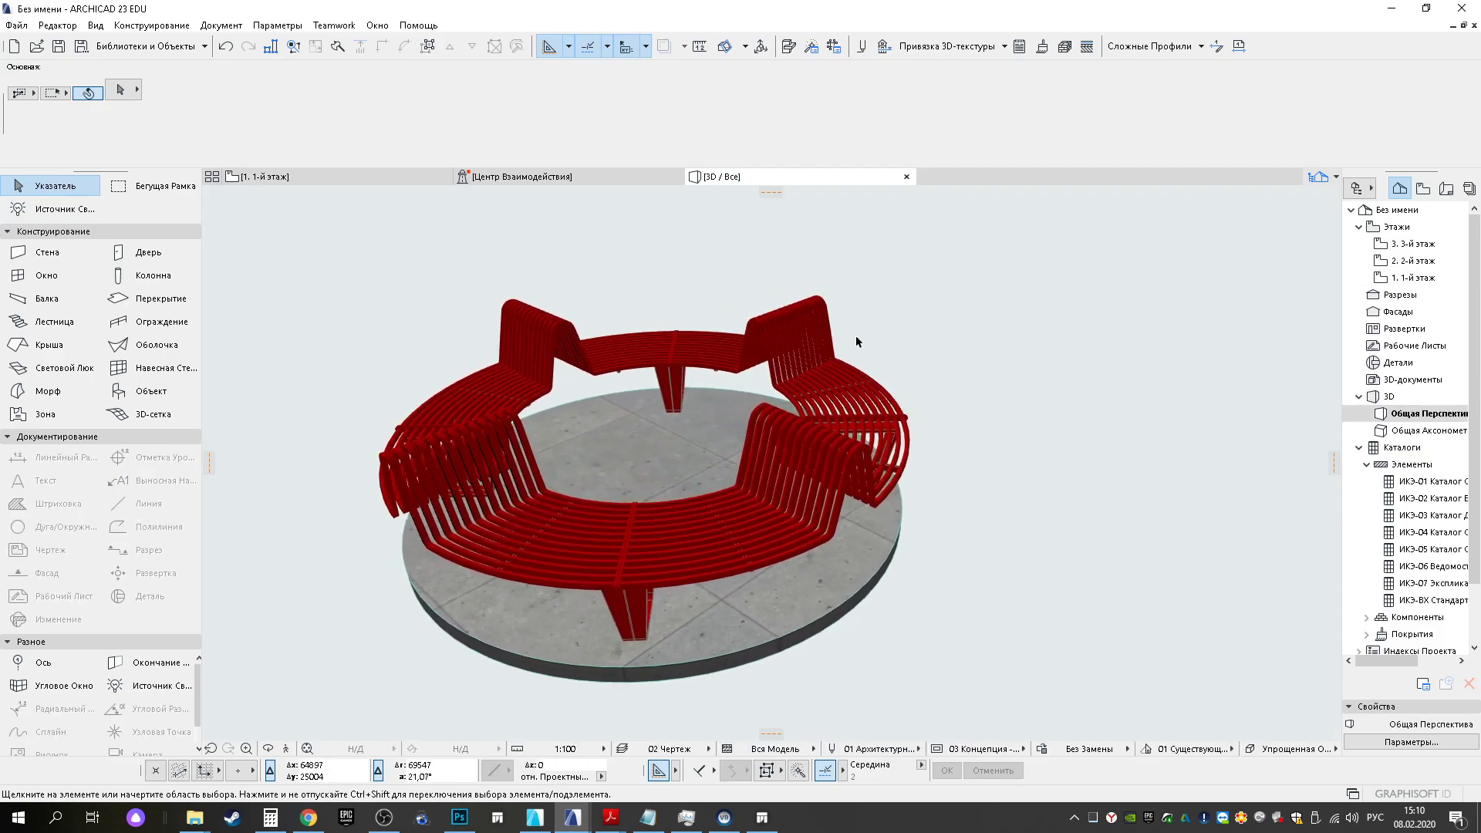
Select the whole bench without its concrete base from a side view and convert the selection to morphs
middle_click_drag(713, 493, 685, 394, "shift")
left_click_drag(409, 395, 889, 523)
middle_click_drag(750, 560, 745, 521, "shift")
left_click_drag(374, 384, 973, 600)
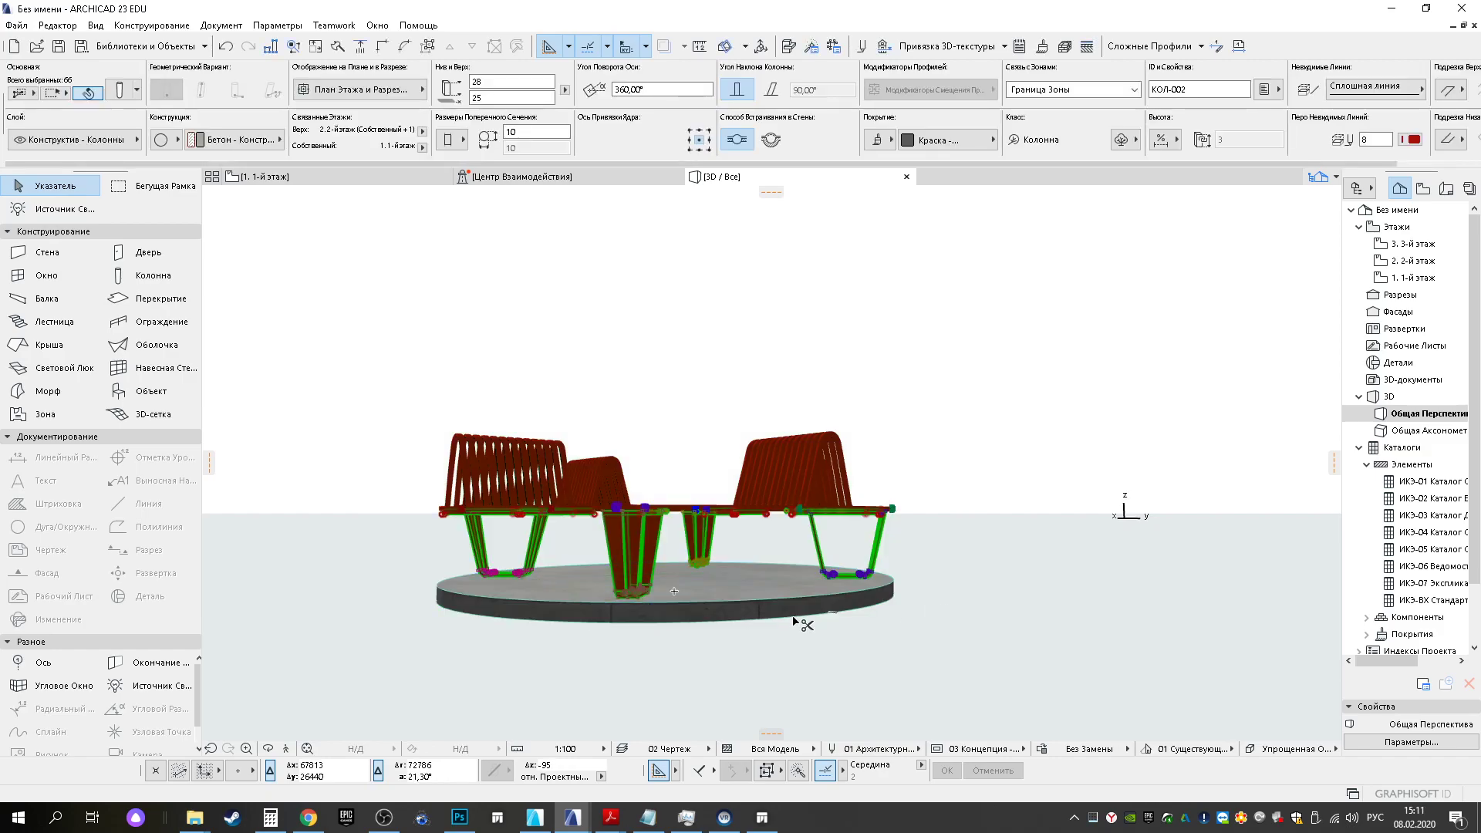
right_click(632, 511)
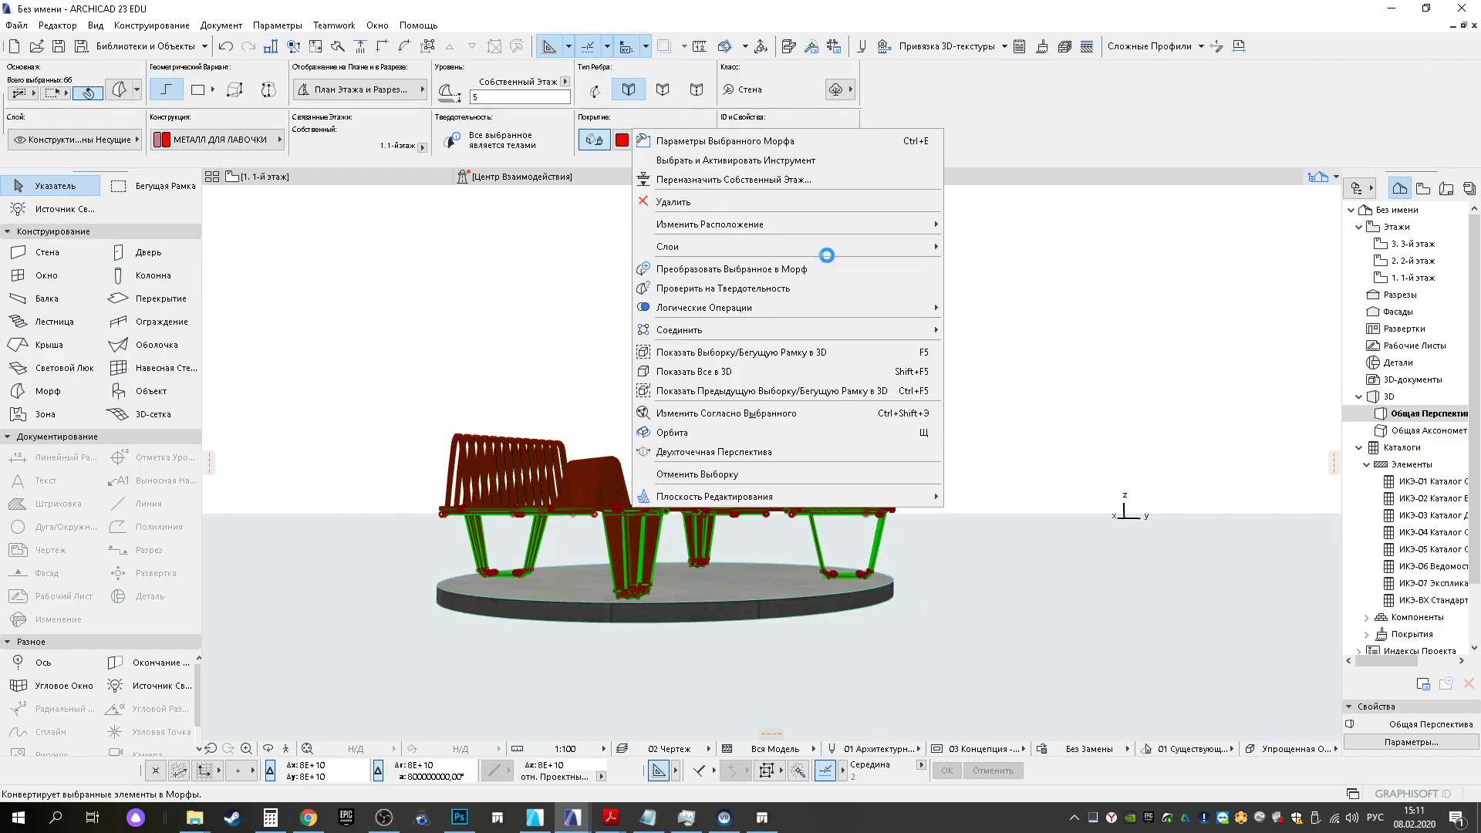
left_click(762, 270)
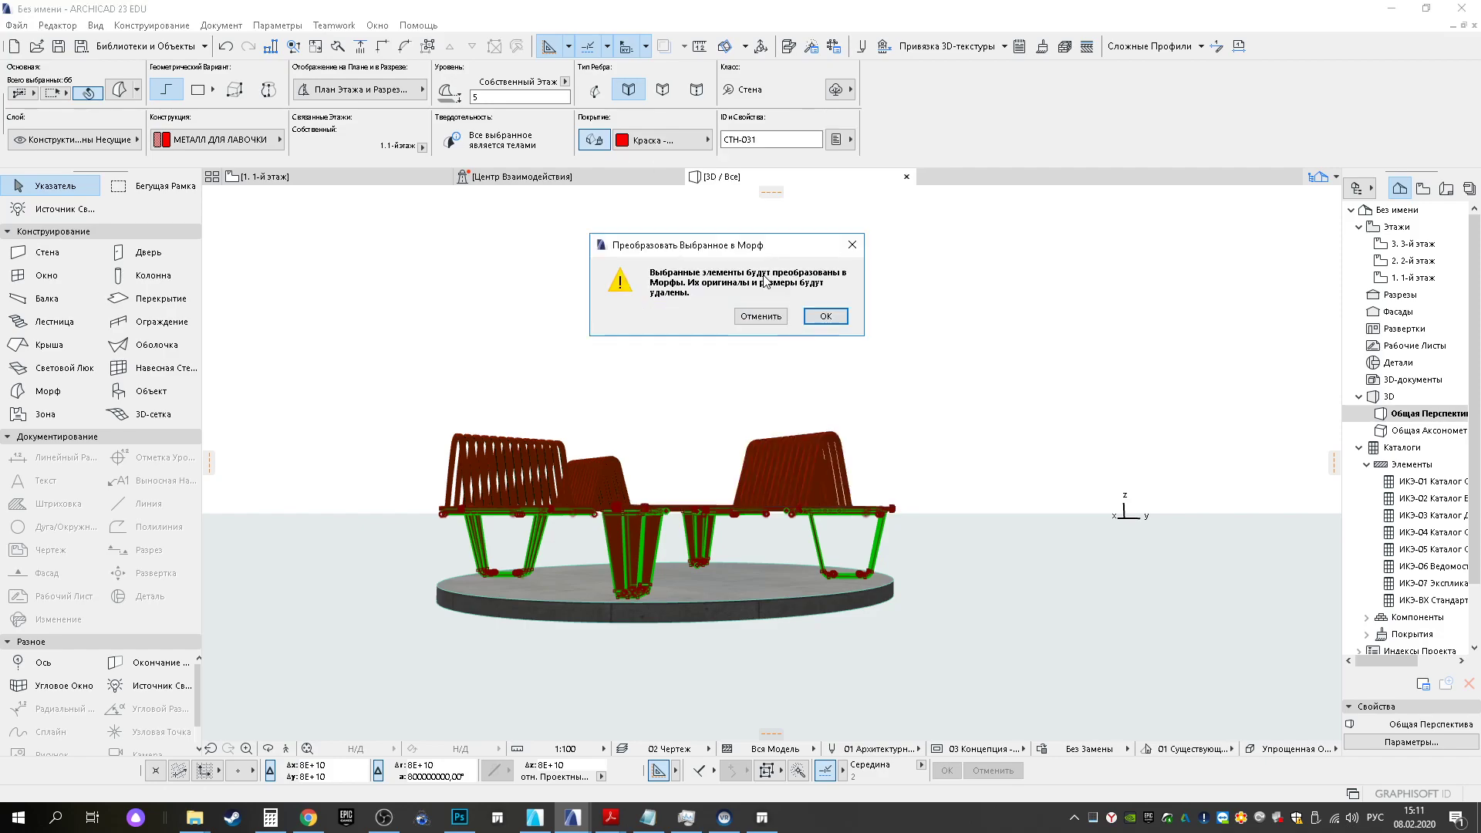
left_click(819, 314)
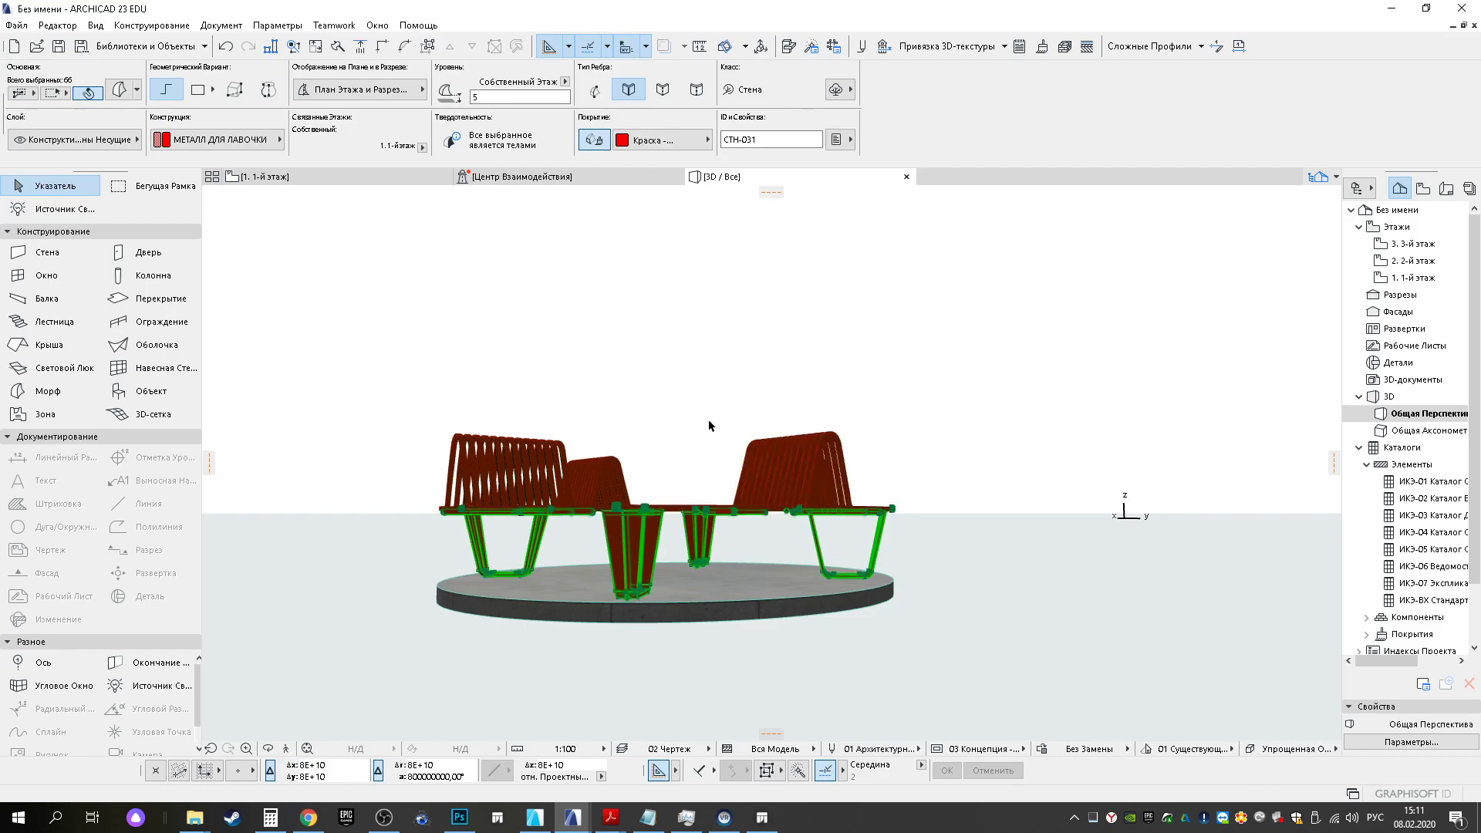
middle_click_drag(708, 448, 705, 573, "shift")
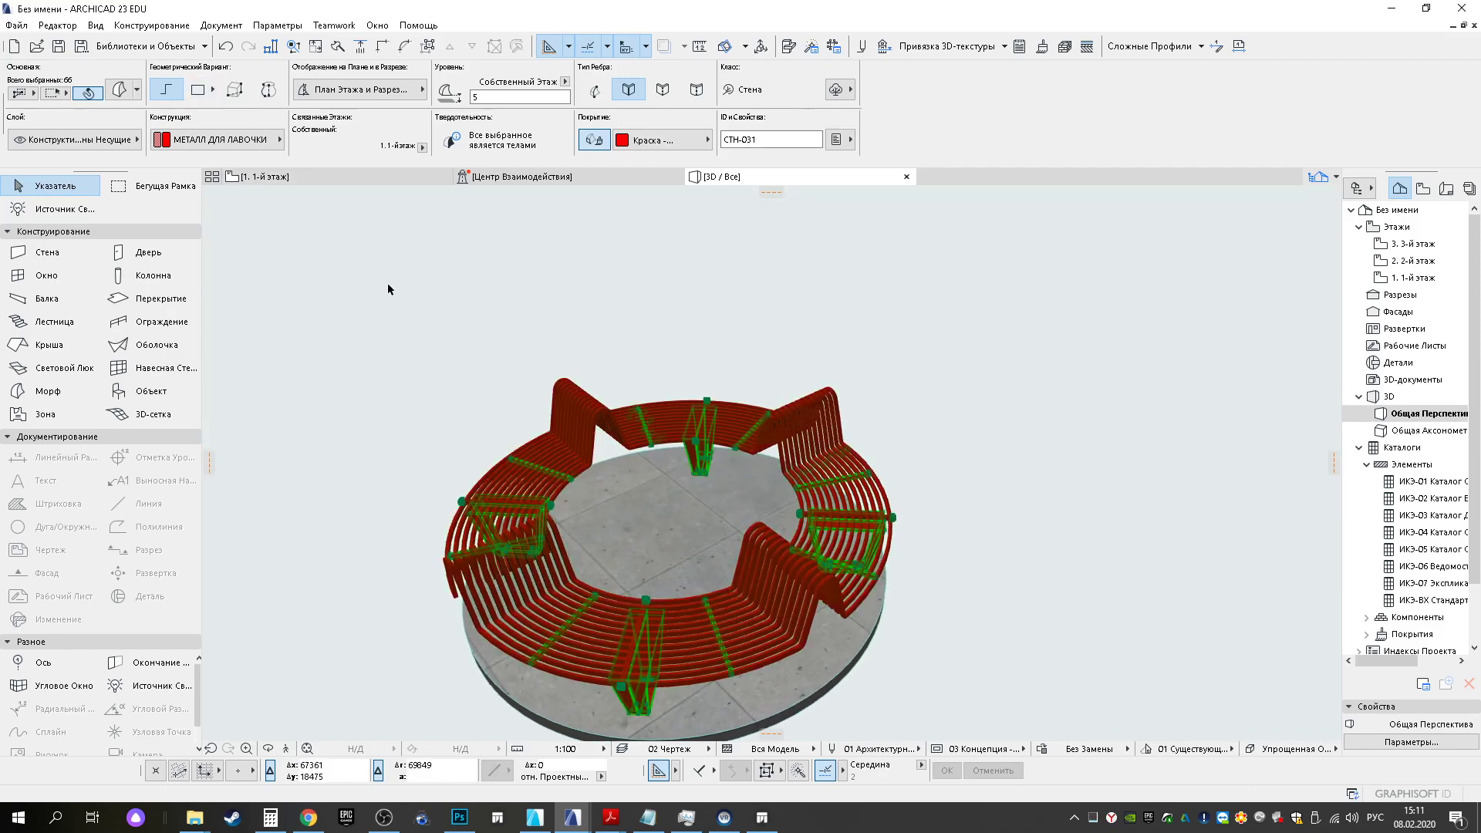
left_click(15, 25)
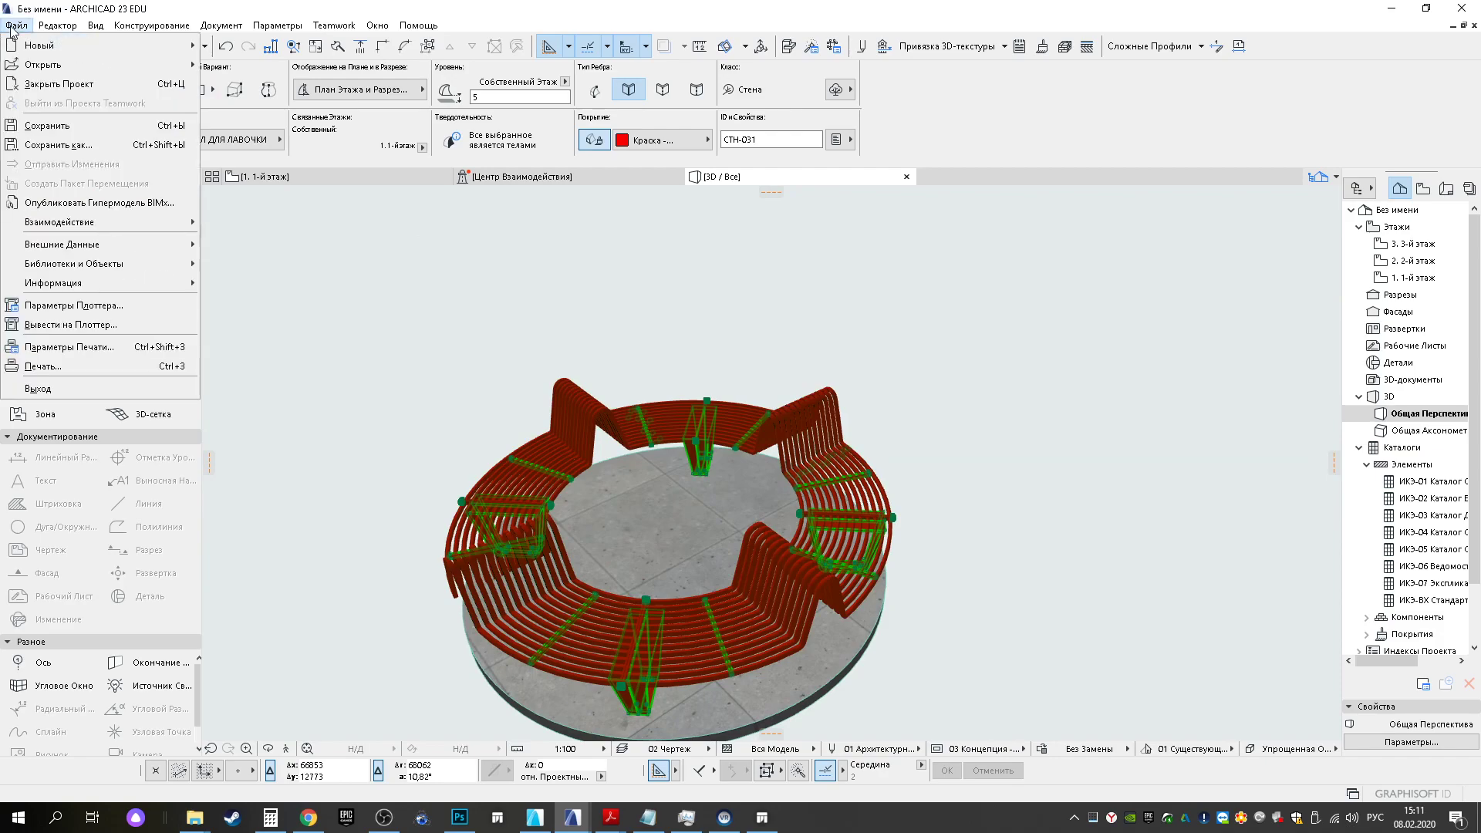
left_click(64, 144)
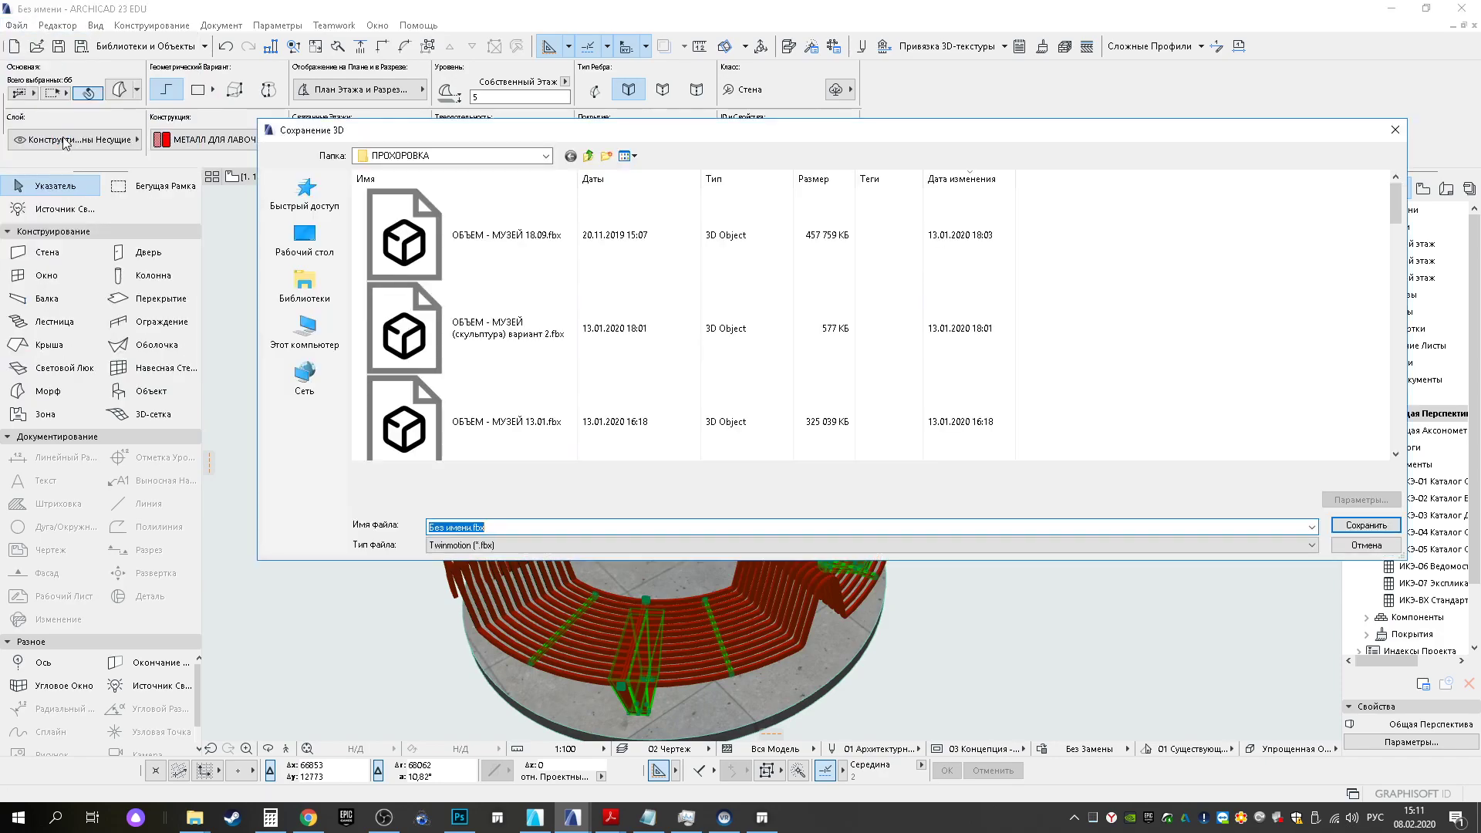
left_click(1365, 545)
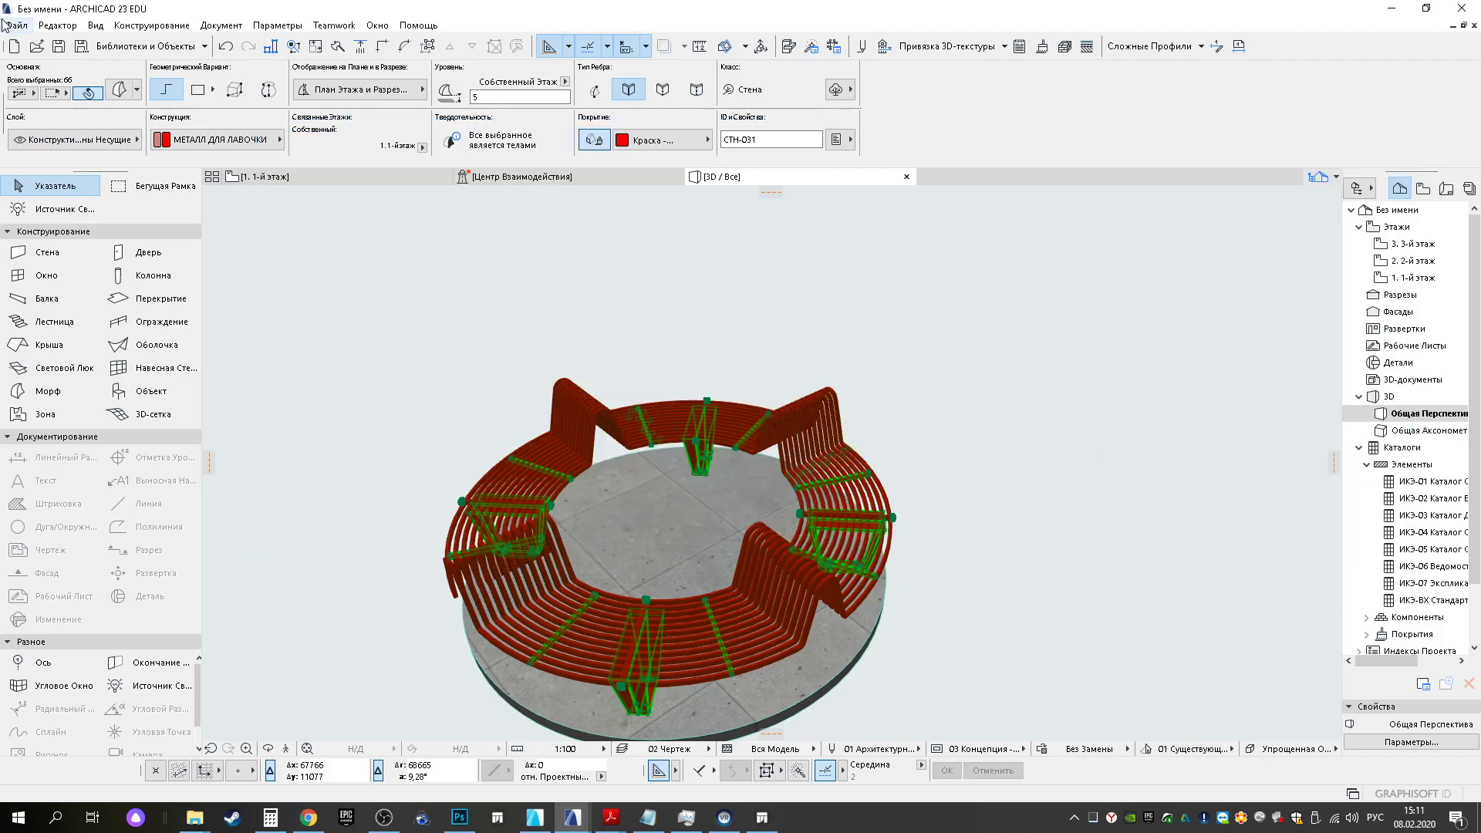
Start saving the selected bench as a library object, with the embedded library (Вложенная Библиотека) as its destination
left_click(15, 25)
mouse_move(97, 266)
mouse_move(347, 404)
left_click(507, 408)
left_click(836, 344)
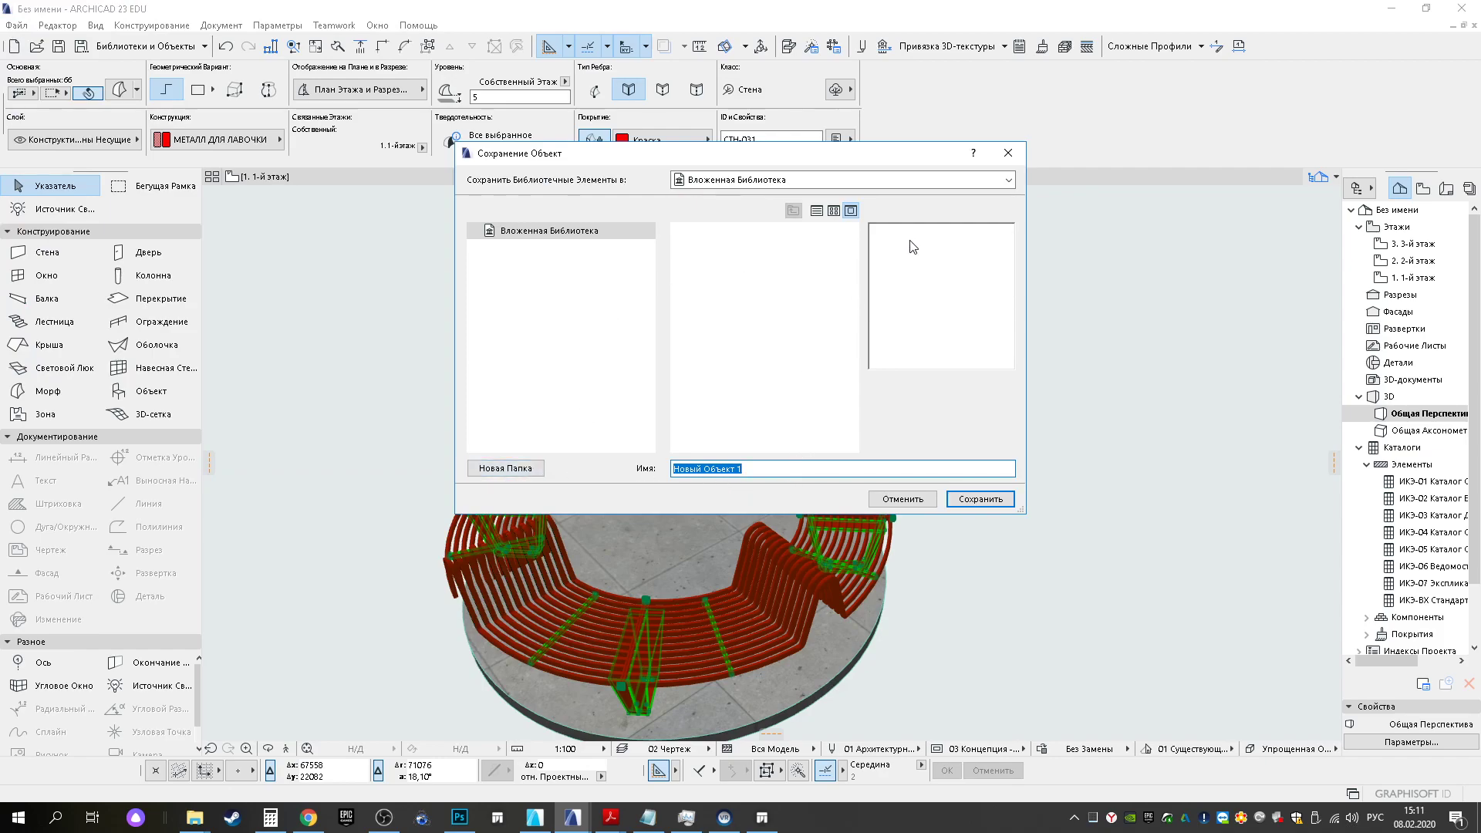
left_click(972, 182)
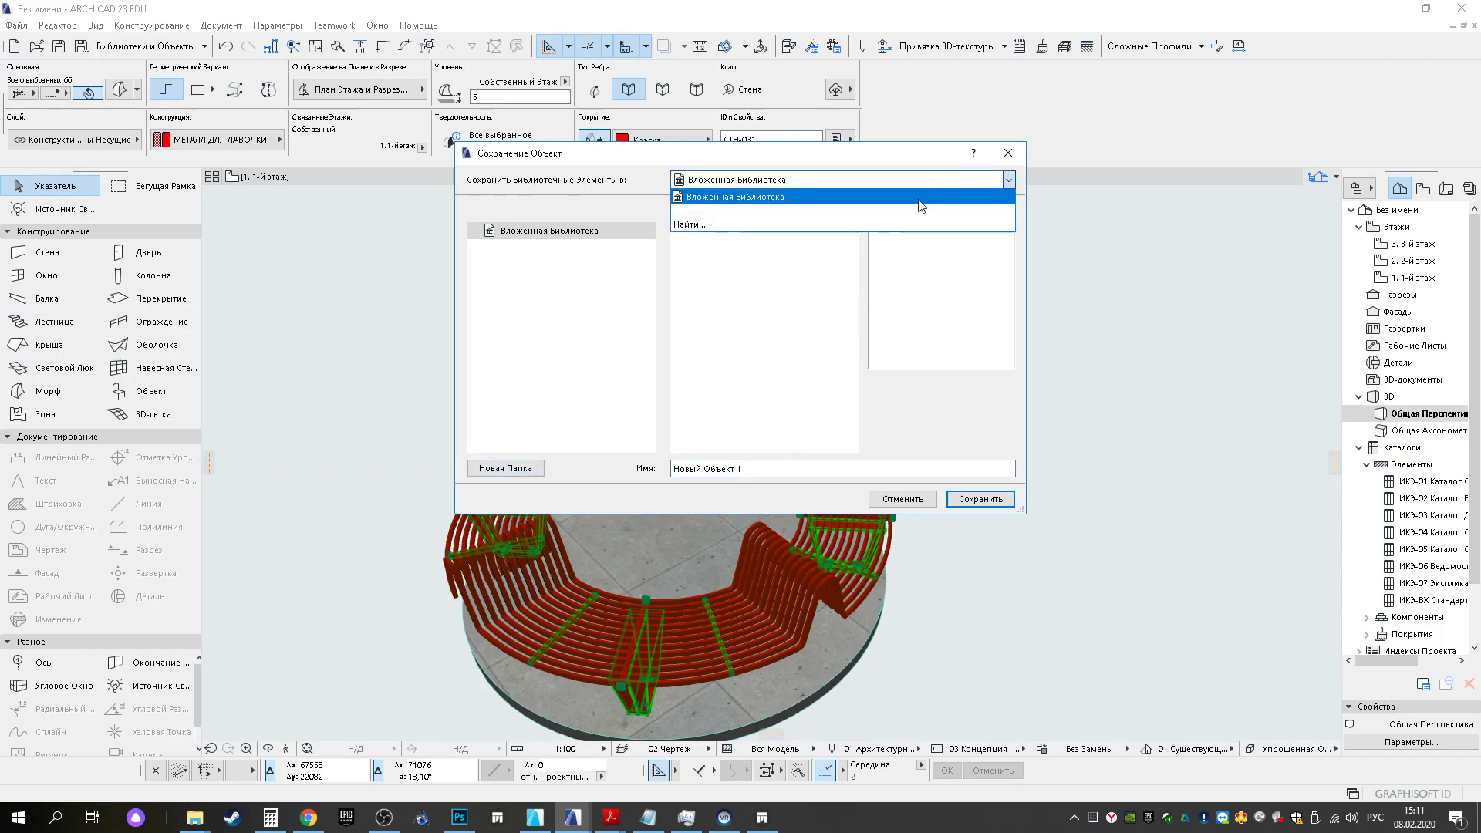
left_click(755, 181)
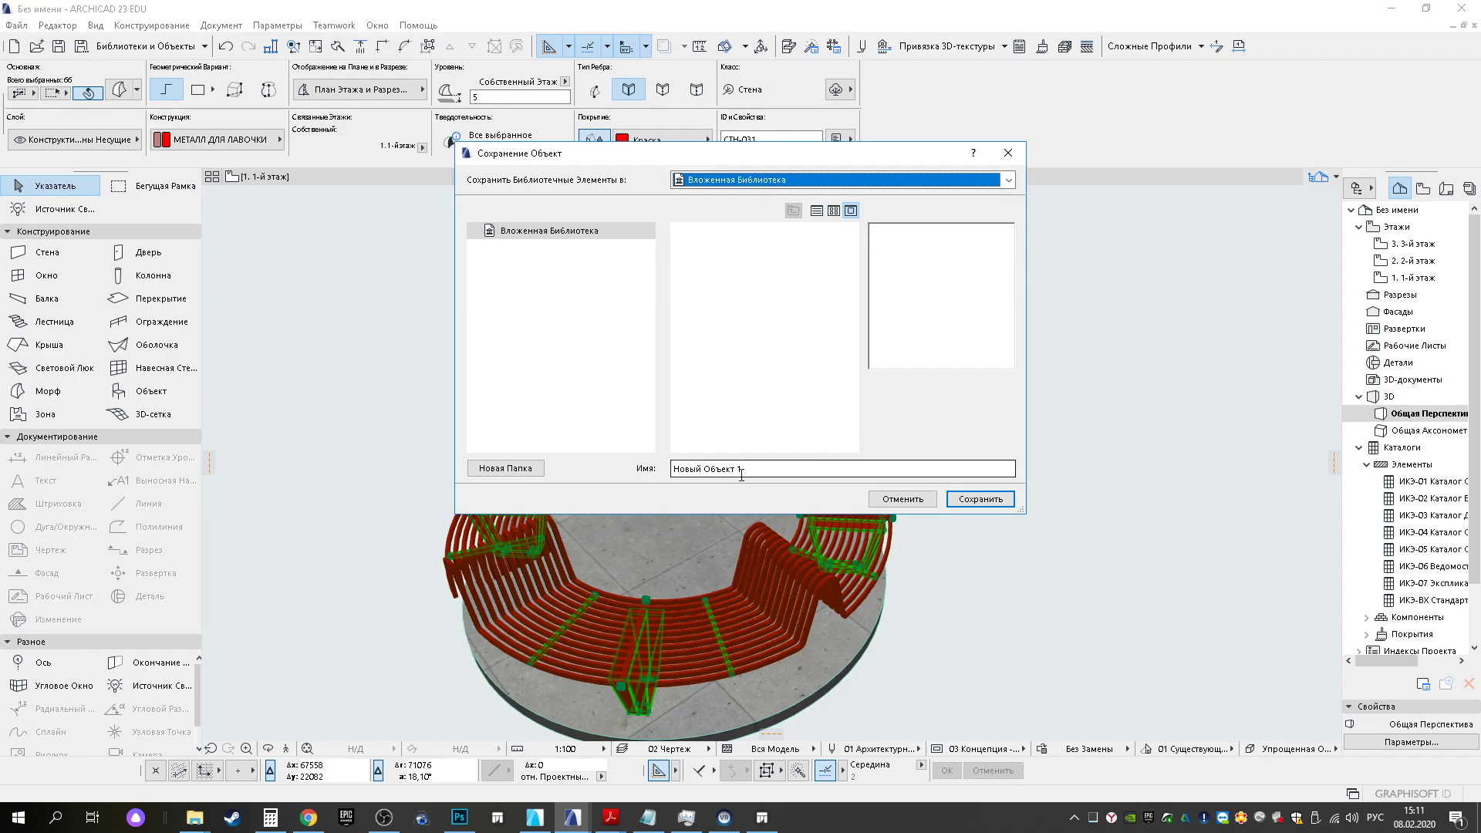
Name the object "Скамья Punto Design", save it and accept its default surface, line, pen and building material parameters
left_click_drag(746, 469, 500, 476)
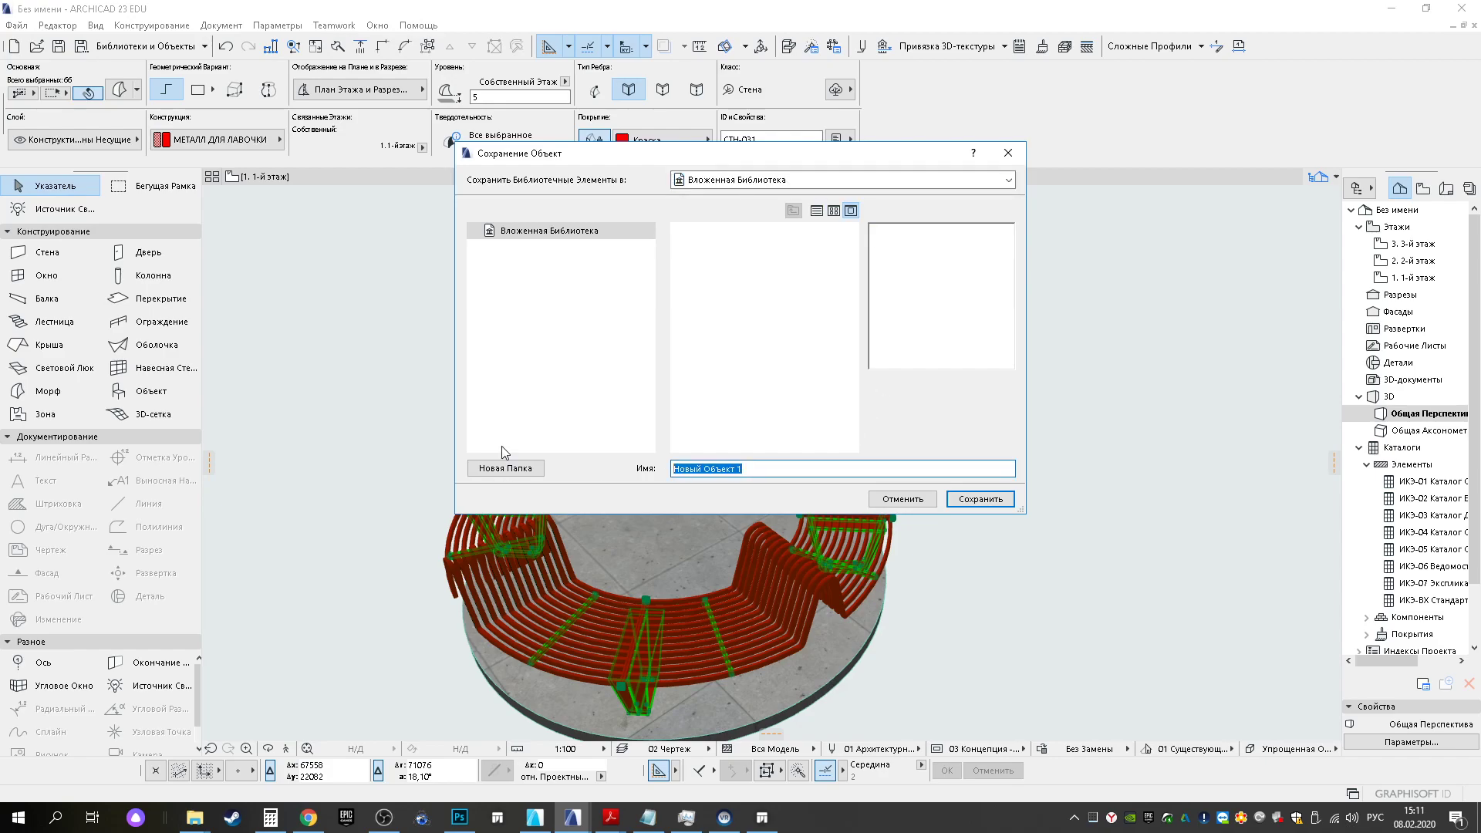
type("Л")
key("BackSpace")
type("Скамья Punto Design")
left_click(974, 499)
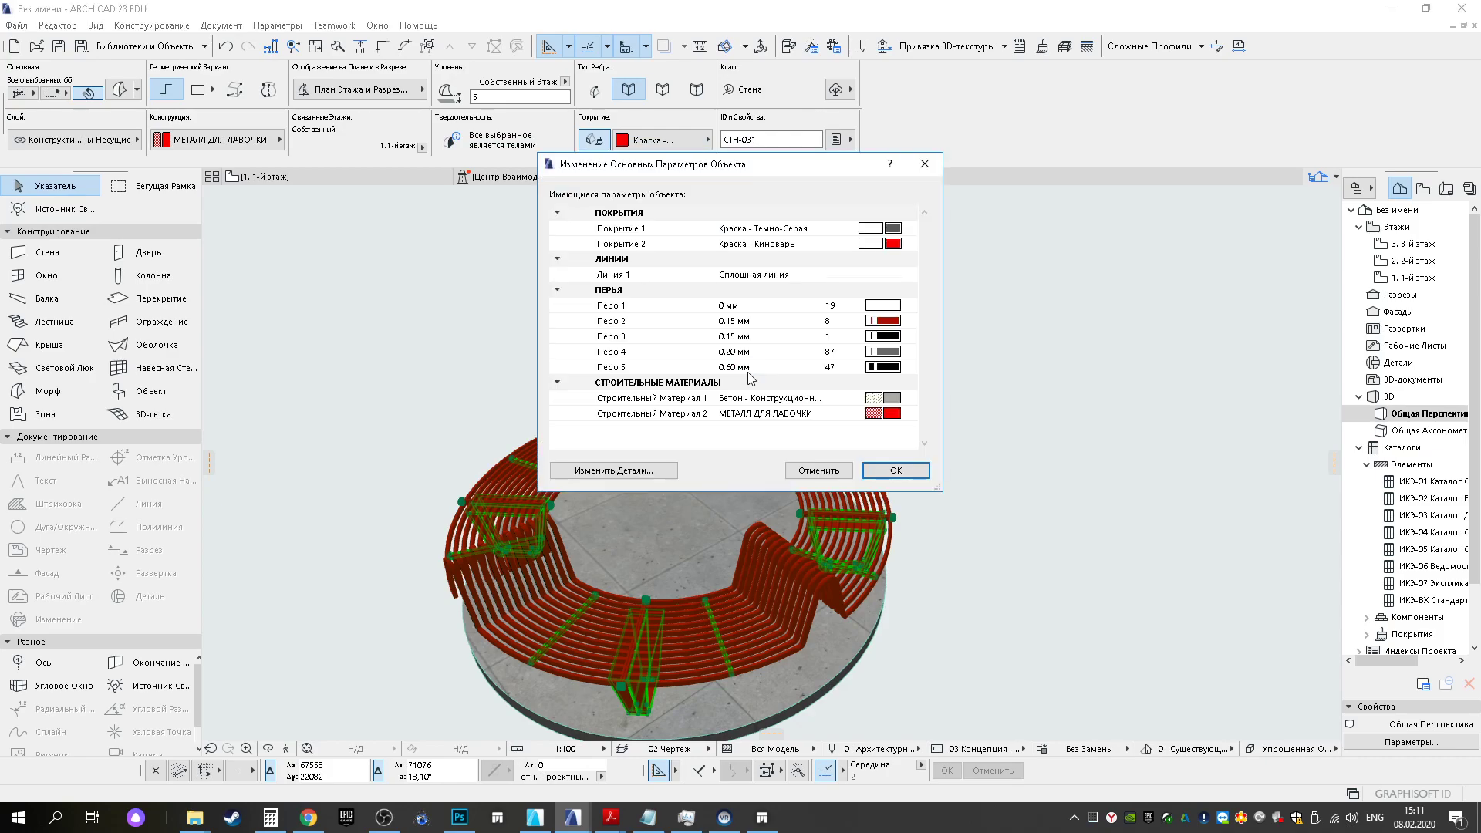
left_click(883, 469)
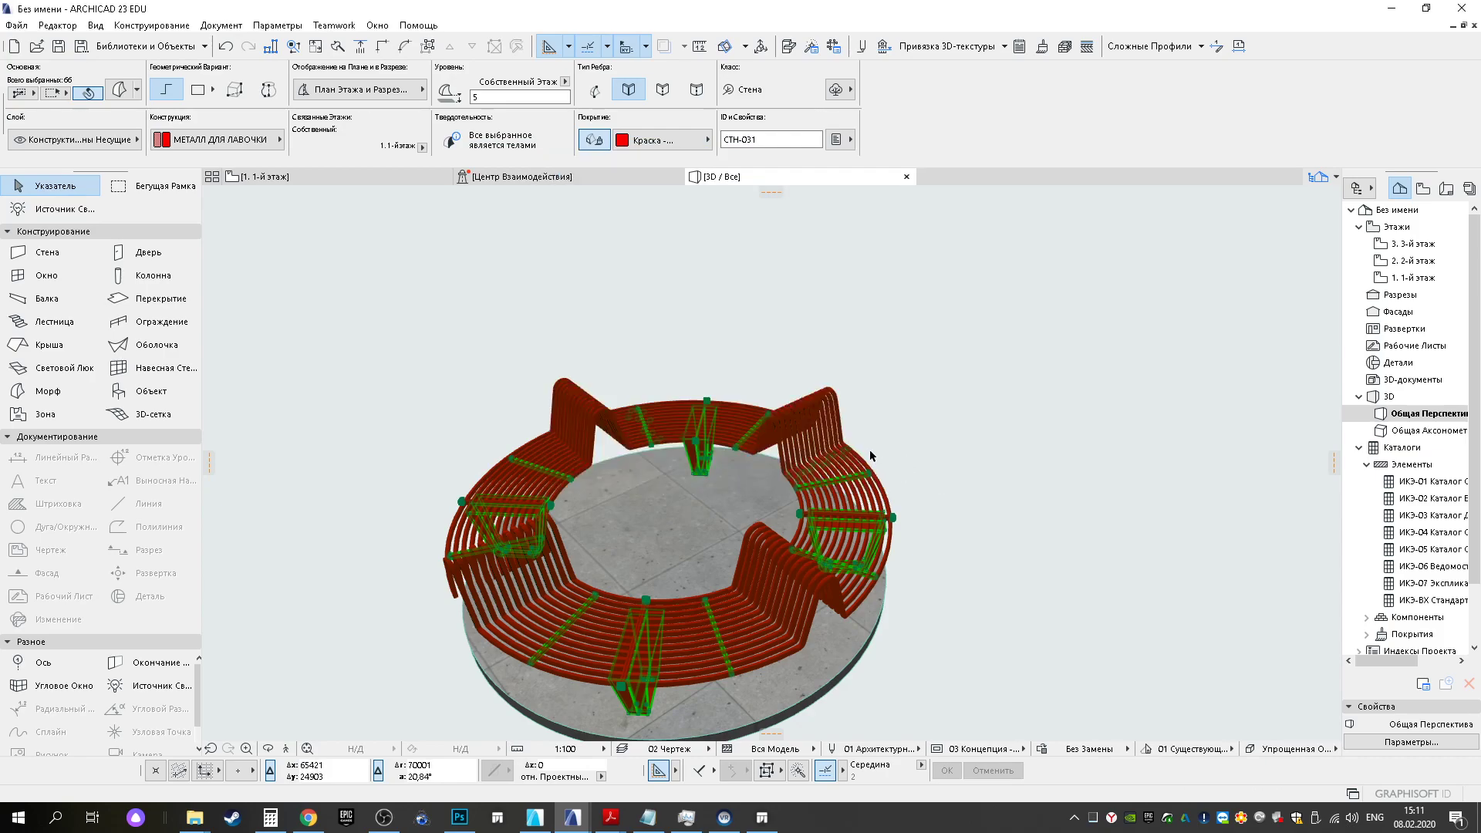
Preview the "Скамья Punto Design" library object in elevation and 3D in the Object settings, and place a copy beside the original bench
scroll(734, 442, "down", 2)
middle_click_drag(732, 443, 639, 445)
left_click(150, 391)
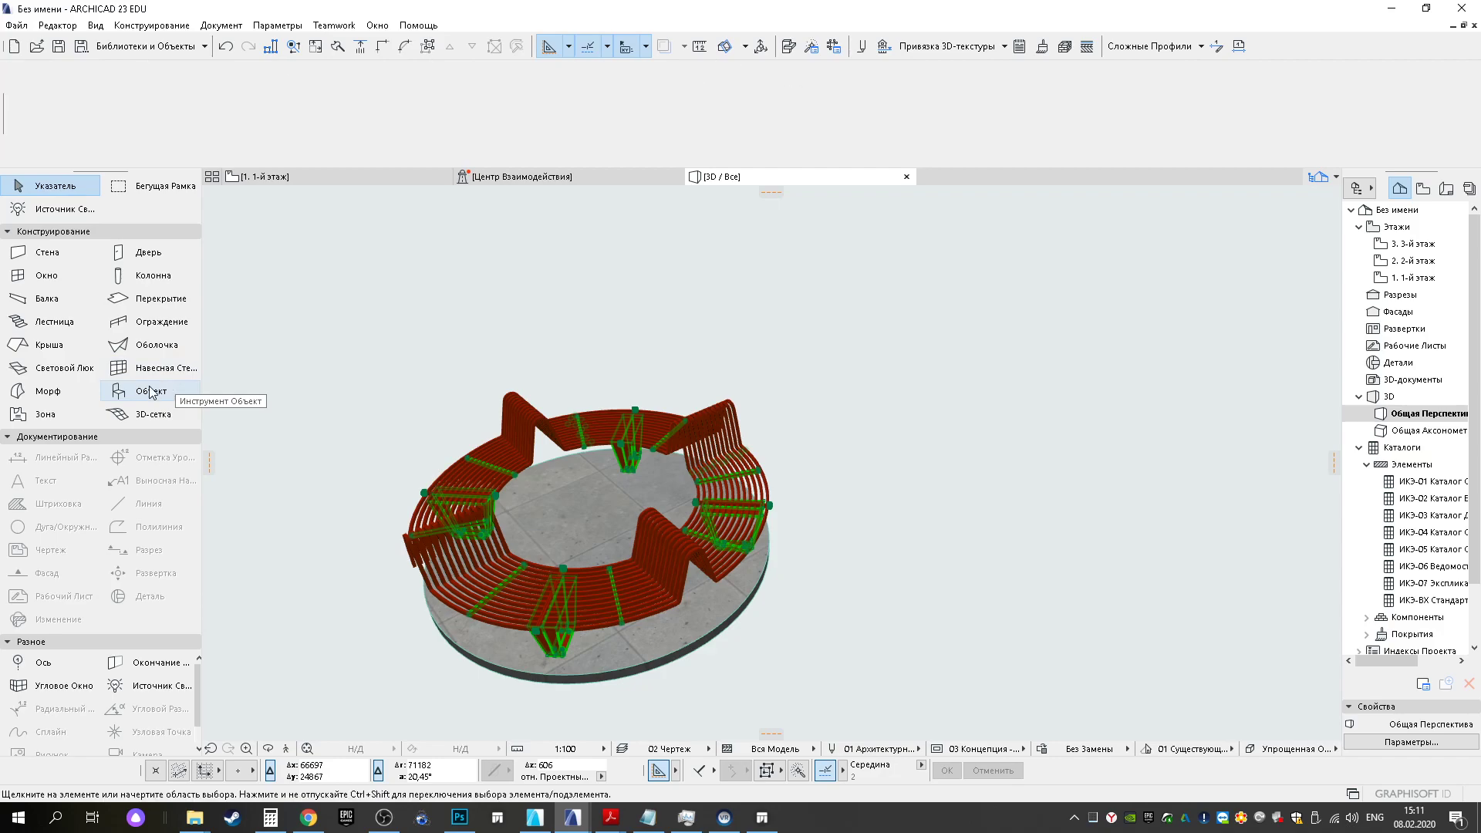
left_click(151, 391)
left_click(109, 93)
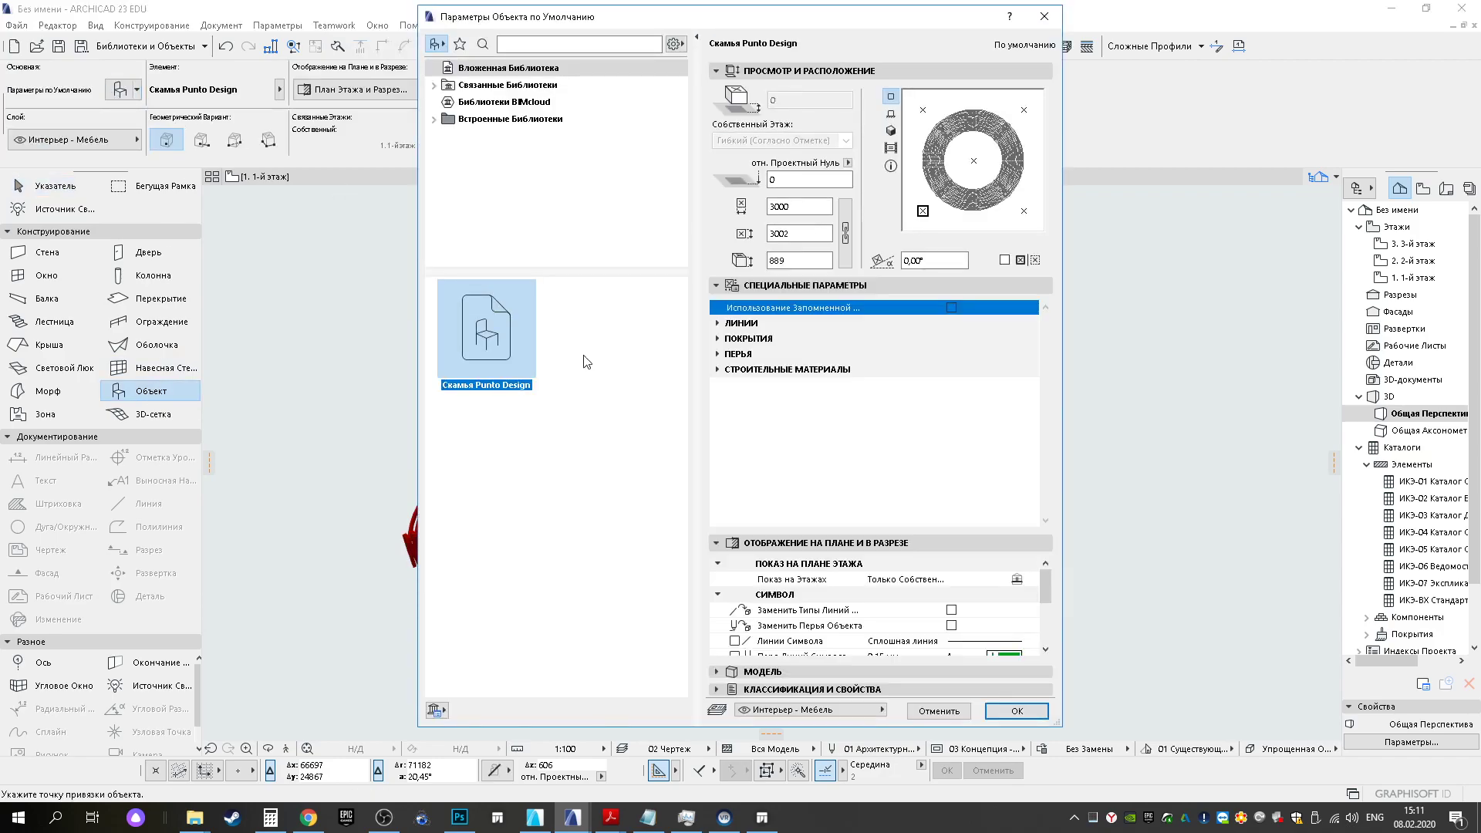
left_click(891, 125)
left_click(889, 116)
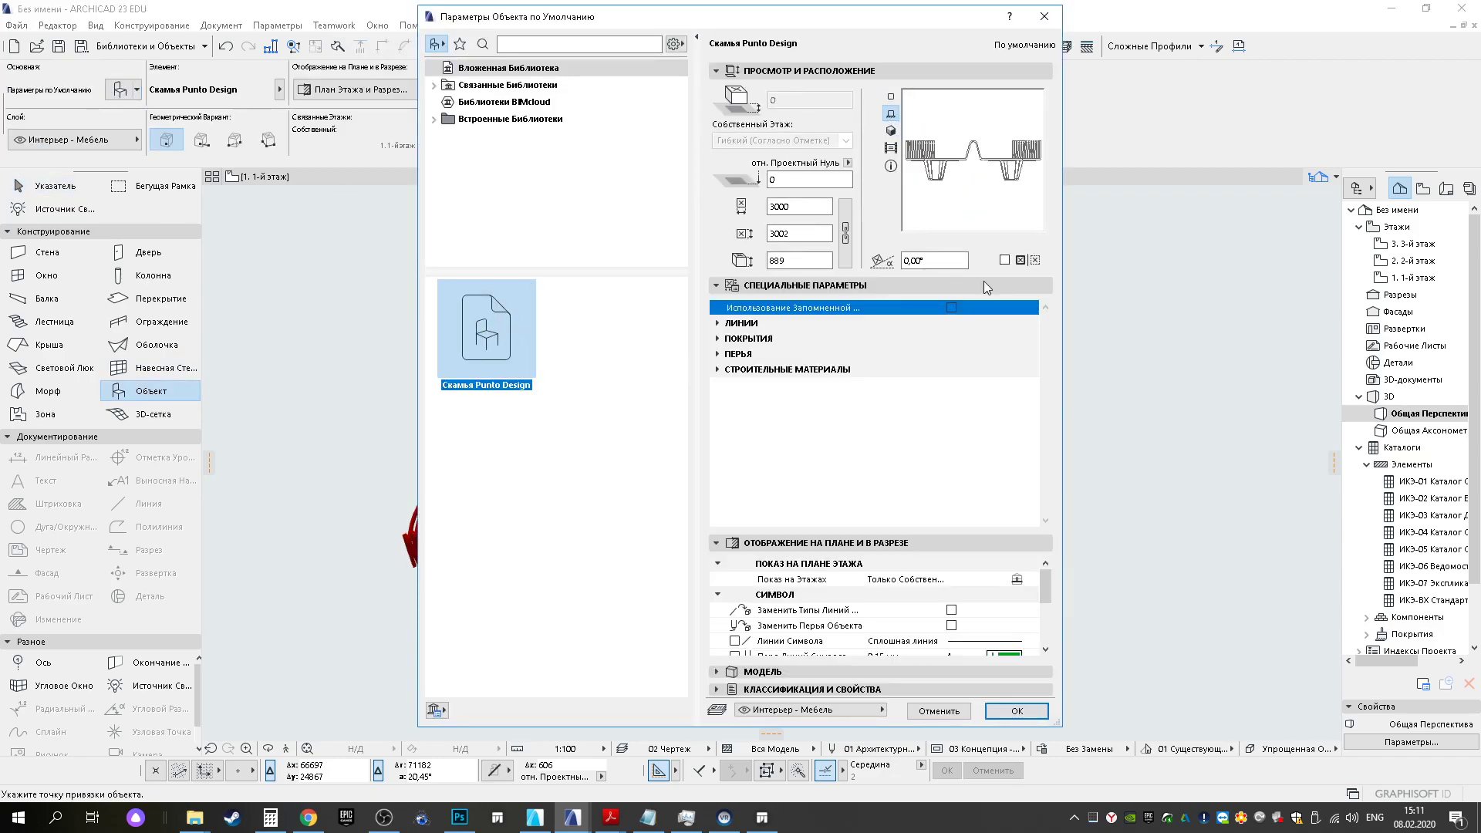
left_click(891, 130)
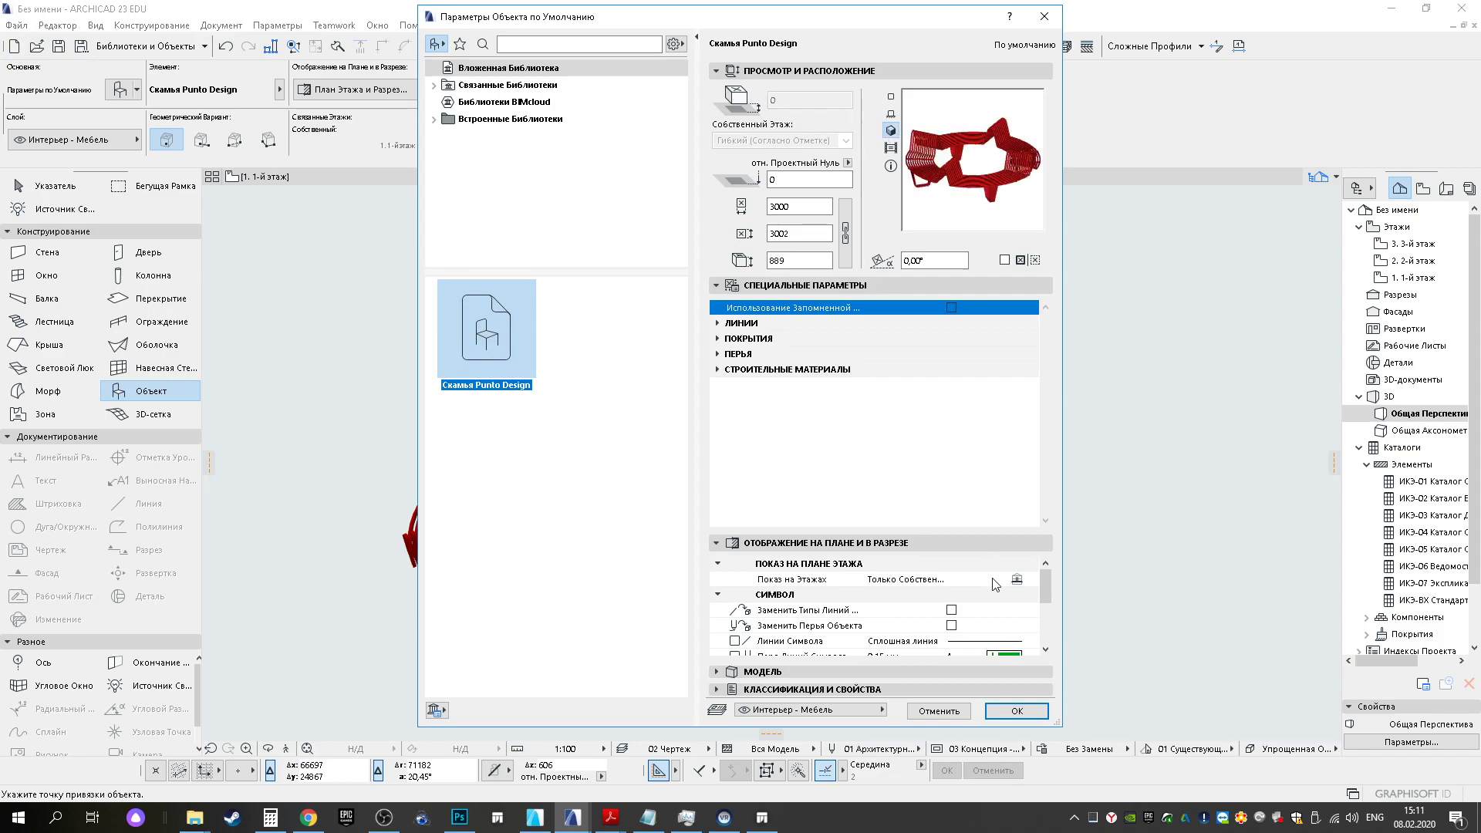
left_click(1016, 711)
left_click(1094, 424)
Examine the placed bench object in 3D from several sides, up close and alongside the original on its concrete base
middle_click_drag(1095, 425, 702, 378, "shift")
scroll(638, 549, "up", 5)
middle_click_drag(595, 493, 447, 493, "shift")
middle_click_drag(602, 466, 1018, 520, "shift")
key("Escape")
scroll(800, 512, "down", 2)
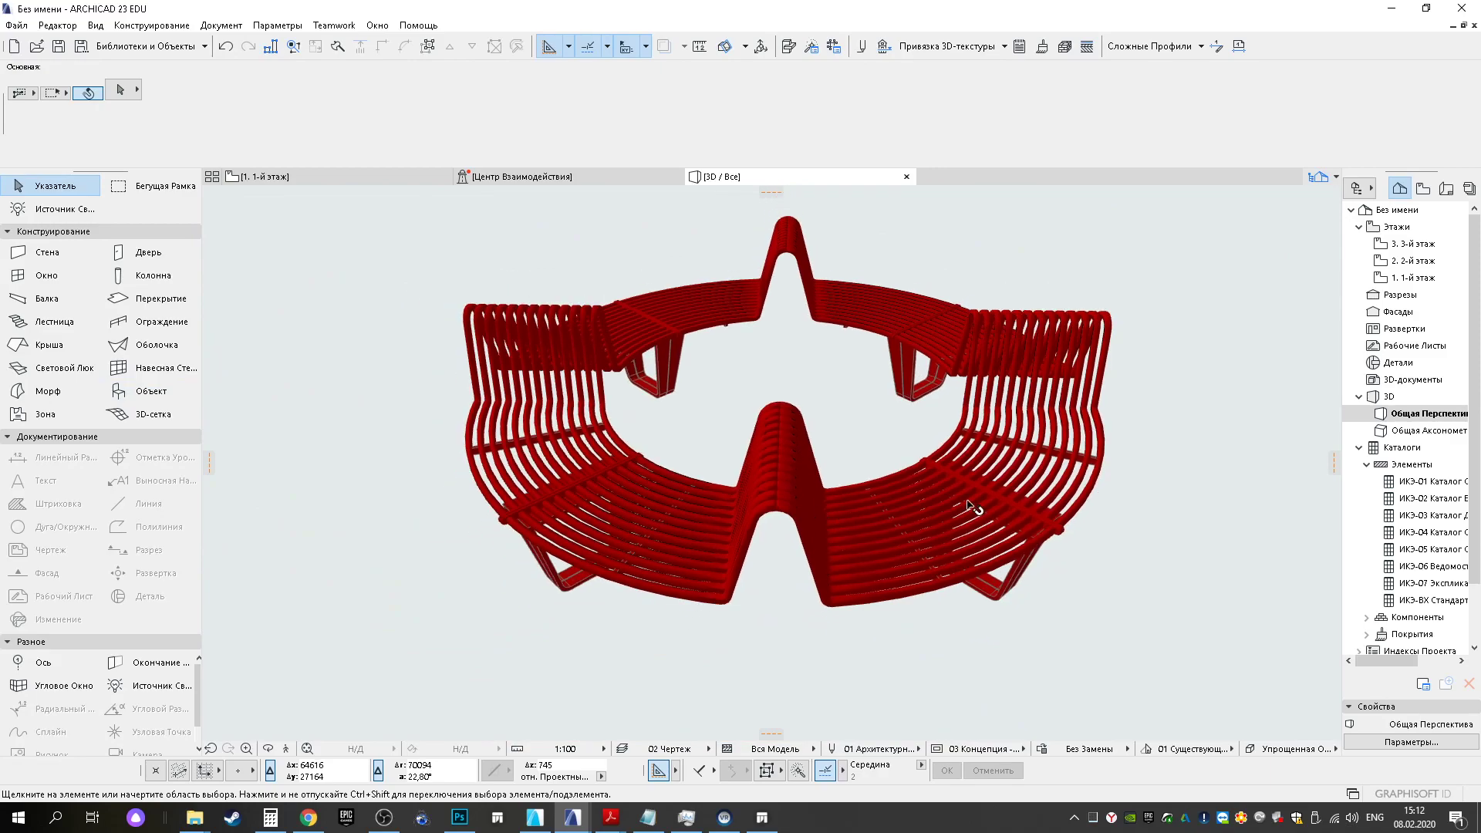
scroll(926, 506, "down", 5)
middle_click_drag(803, 492, 556, 454, "shift")
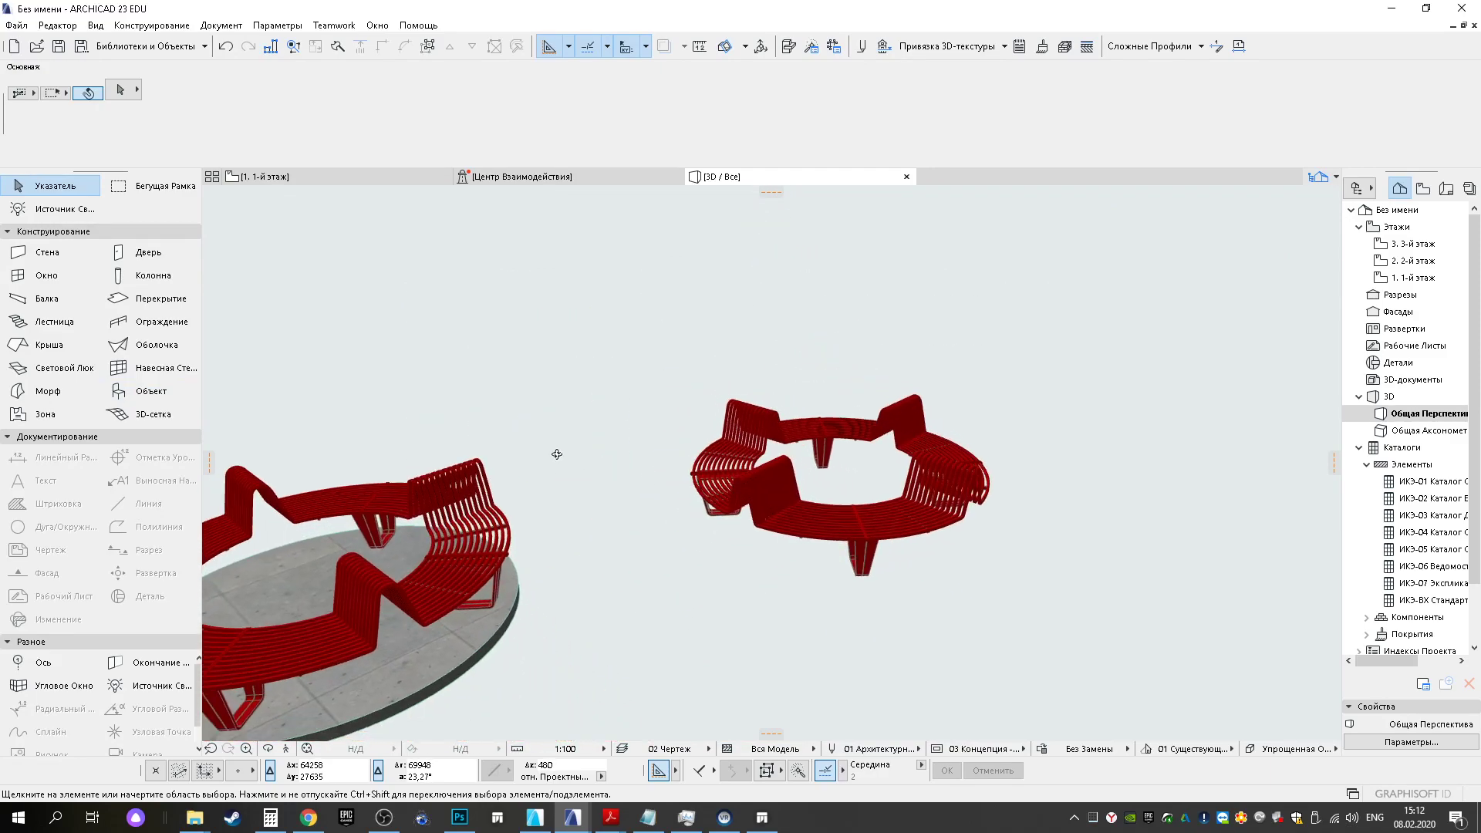